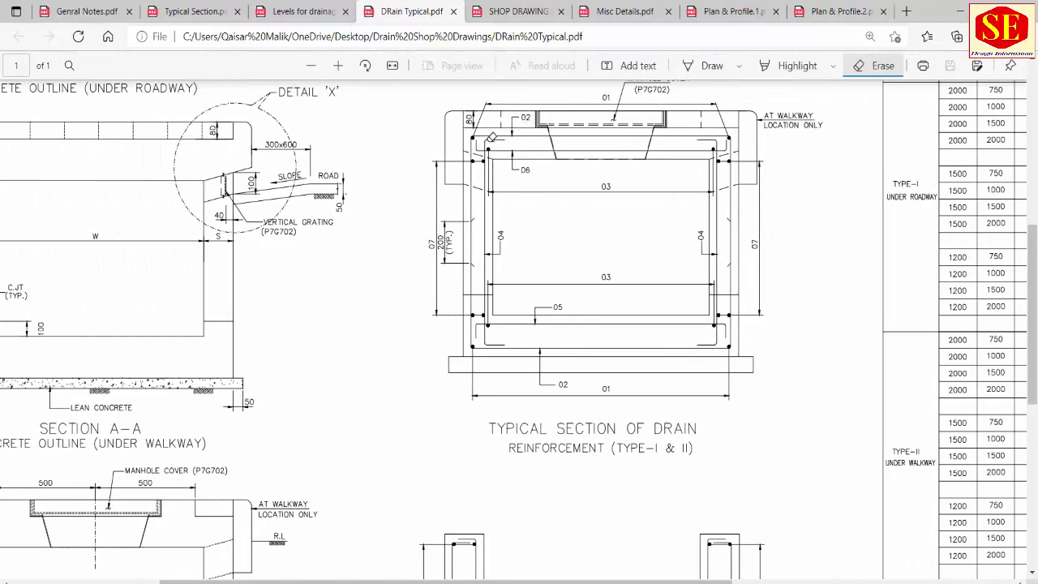
# - Examine the Type-I and II drain reinforcement section against the Table-1 concrete schedule, then view the overall typical drain sheet
pyautogui.scroll(2, 487, 154)
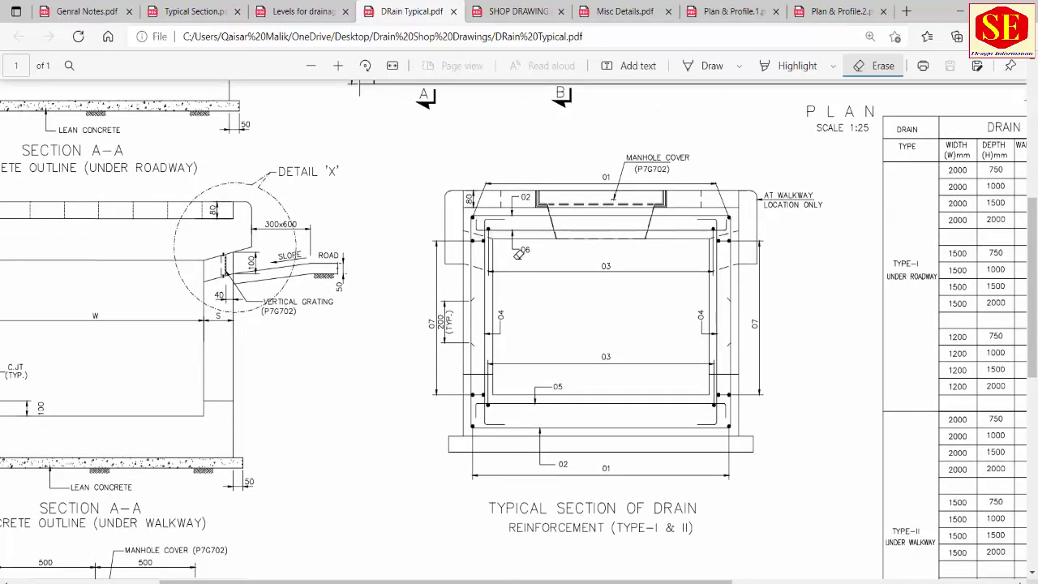
pyautogui.moveTo(552, 582); pyautogui.dragTo(839, 582)
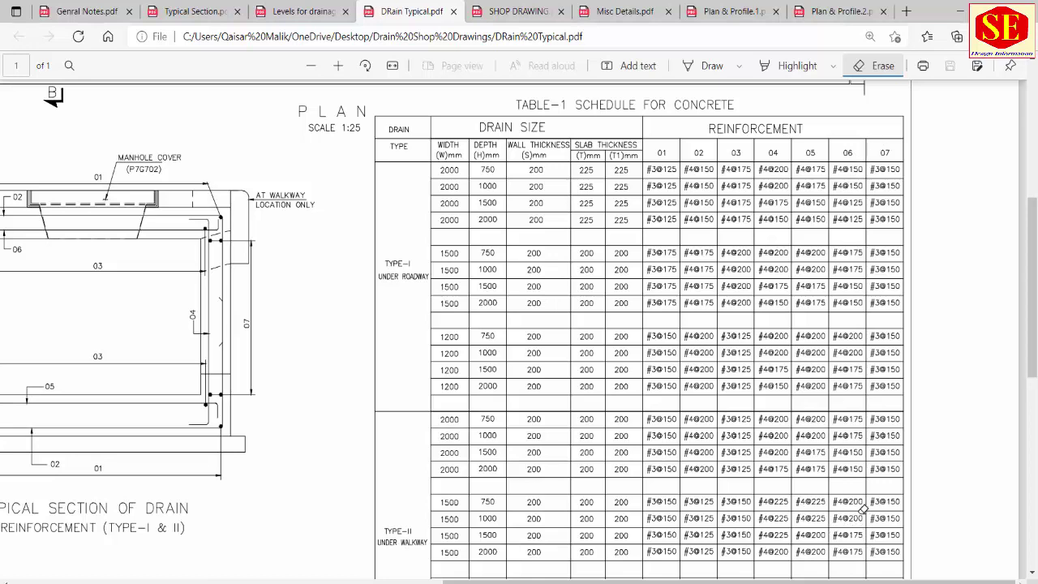
pyautogui.moveTo(840, 577); pyautogui.dragTo(547, 432)
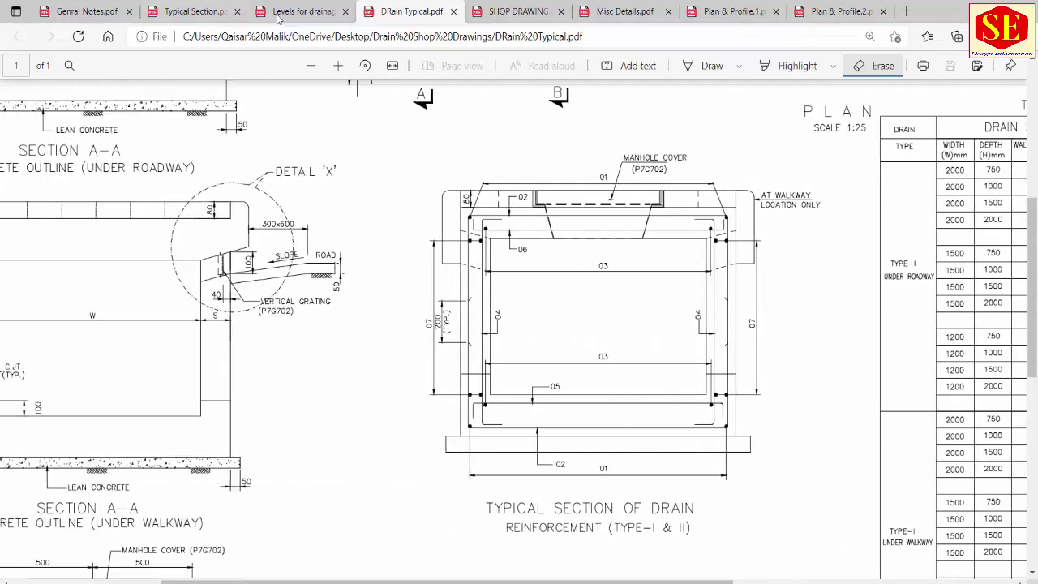
pyautogui.click(309, 70)
pyautogui.click(309, 70)
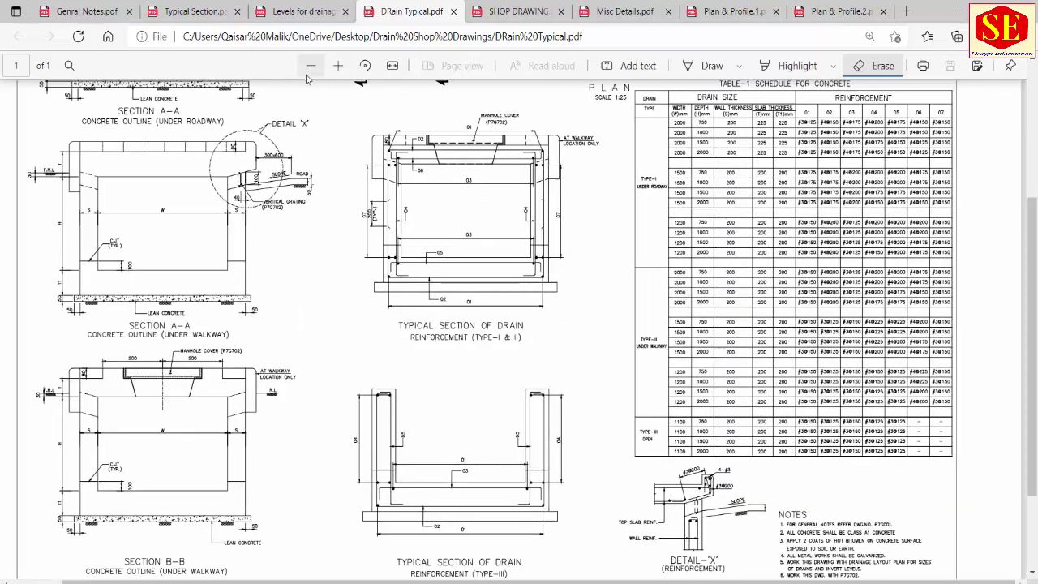
pyautogui.click(309, 70)
pyautogui.scroll(3, 466, 334)
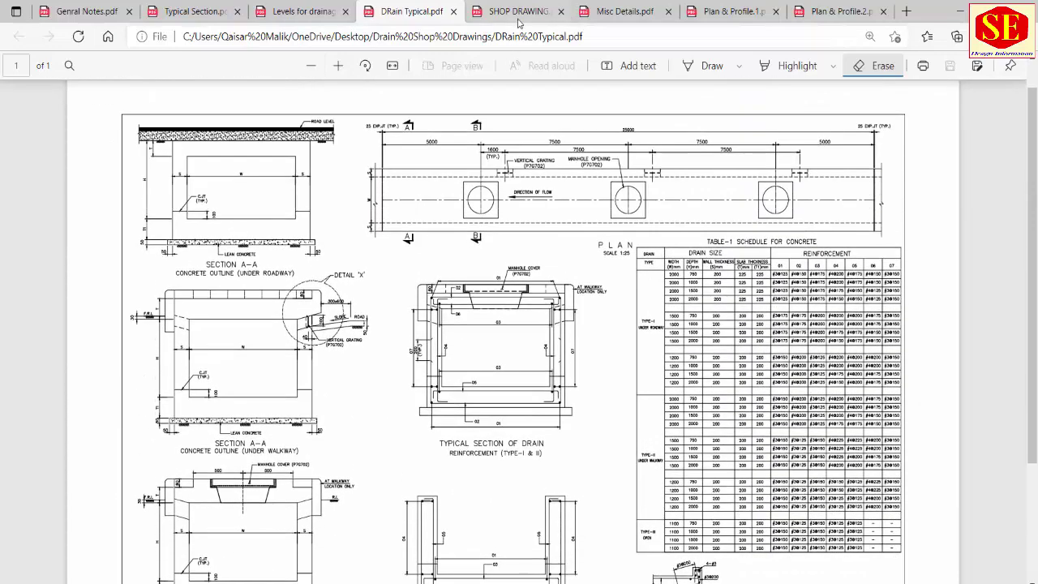
# - Review the SHOP DRAWING and Misc Details PDFs with the Erase tool active, checking back against the DRain Typical sheet
pyautogui.click(519, 13)
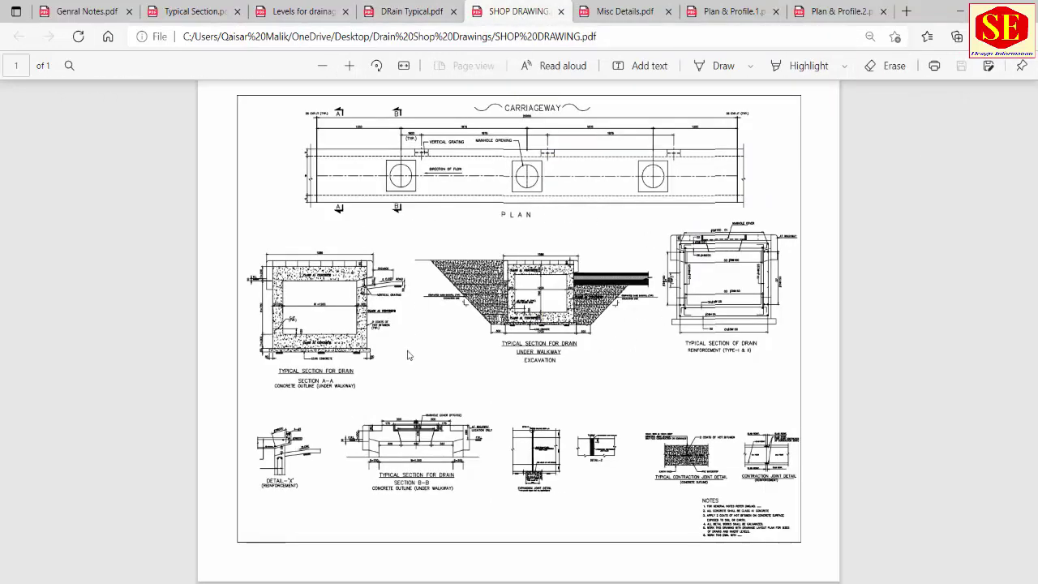
pyautogui.click(891, 66)
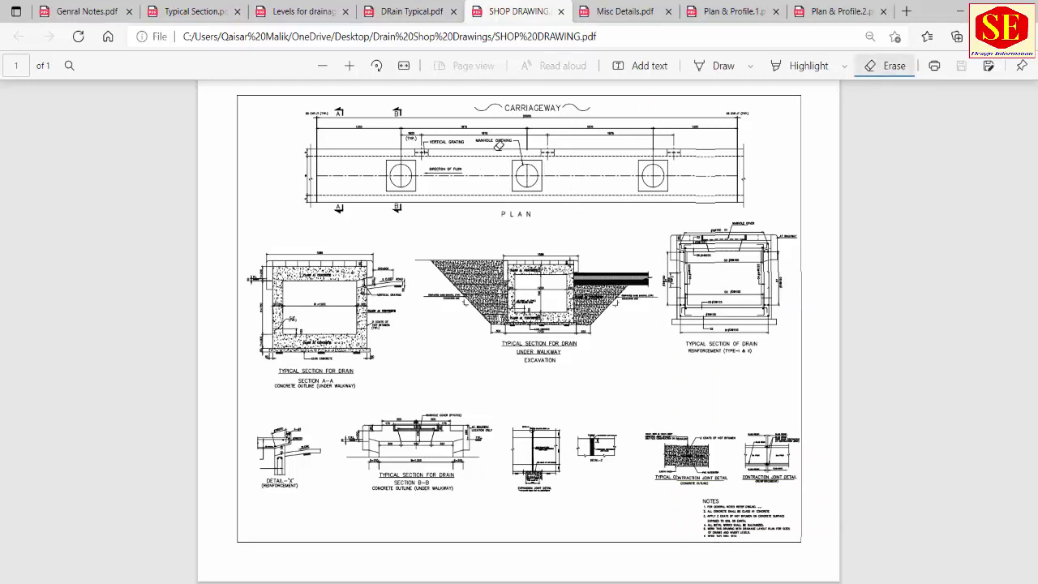
pyautogui.click(625, 11)
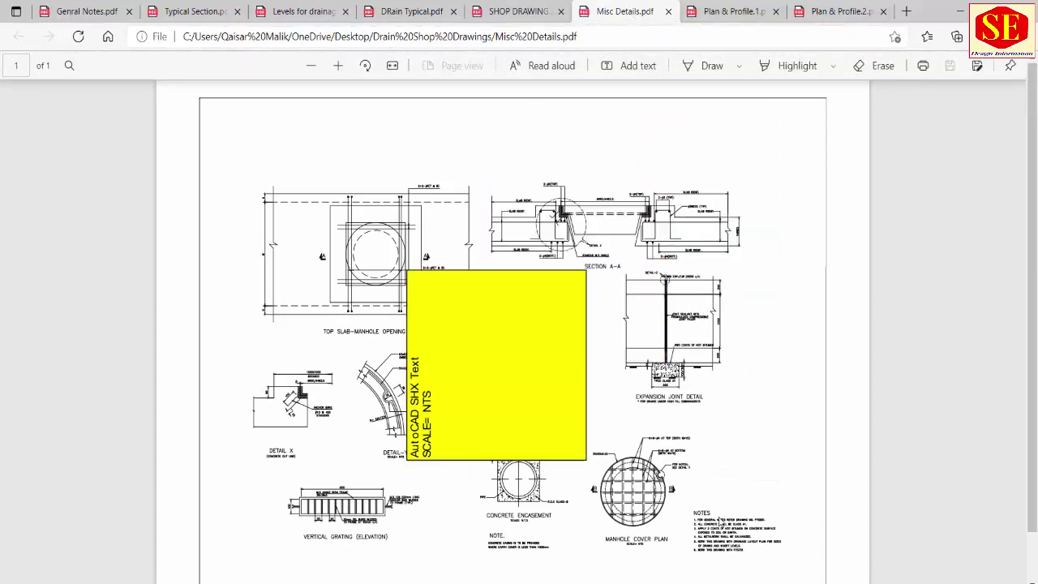
pyautogui.click(877, 66)
pyautogui.click(403, 12)
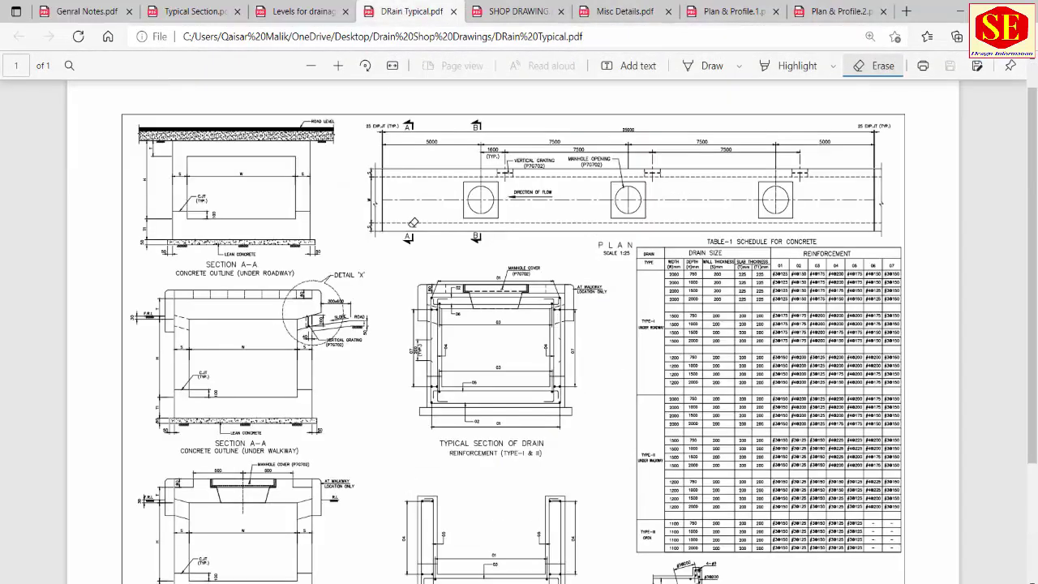
pyautogui.click(585, 14)
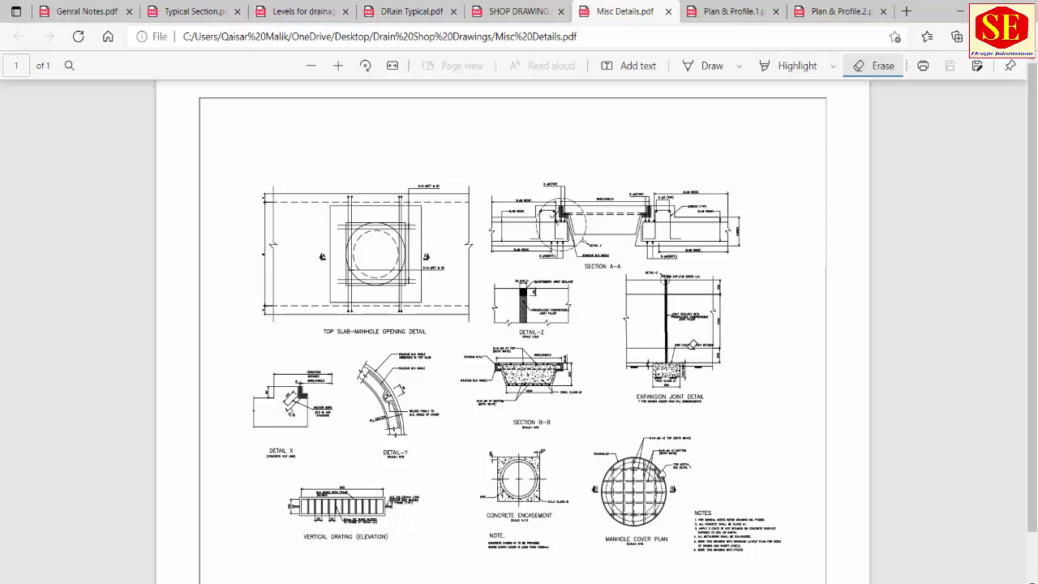
# - Compare the two Plan & Profile PDFs and examine the first sheet's road plan and profile grid with the Erase tool active
pyautogui.click(733, 10)
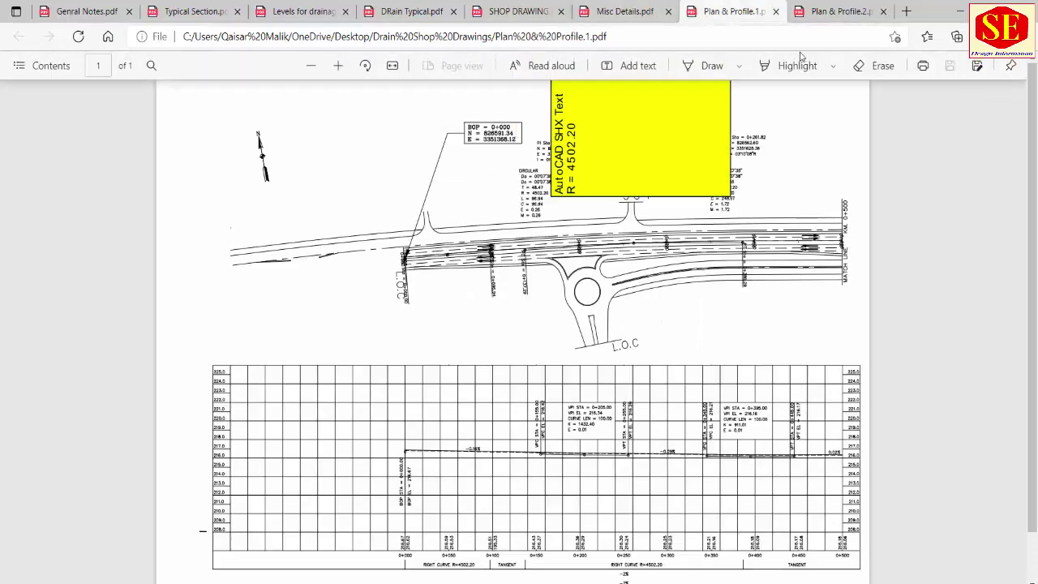
pyautogui.click(839, 11)
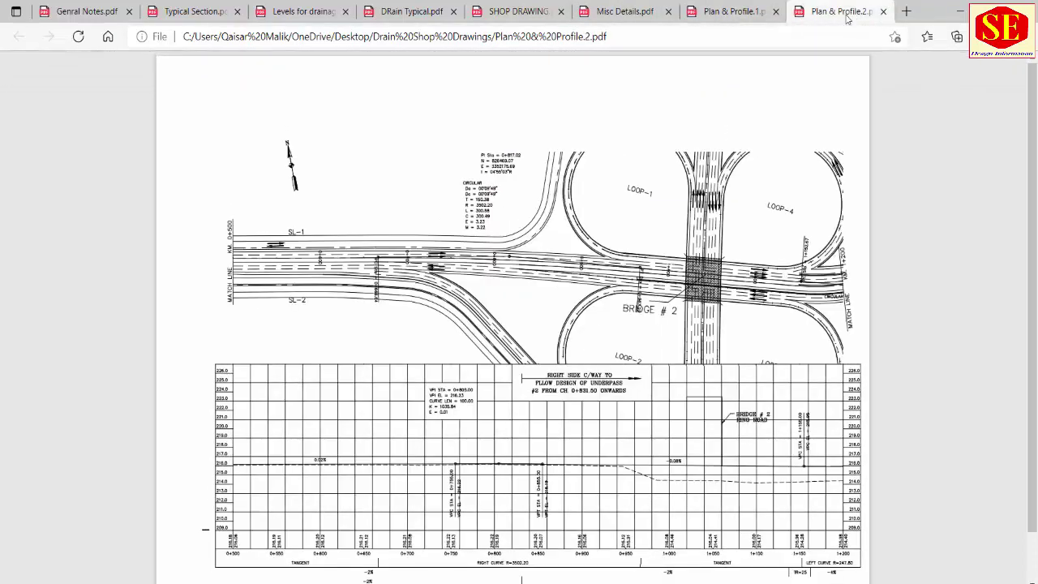
pyautogui.click(730, 11)
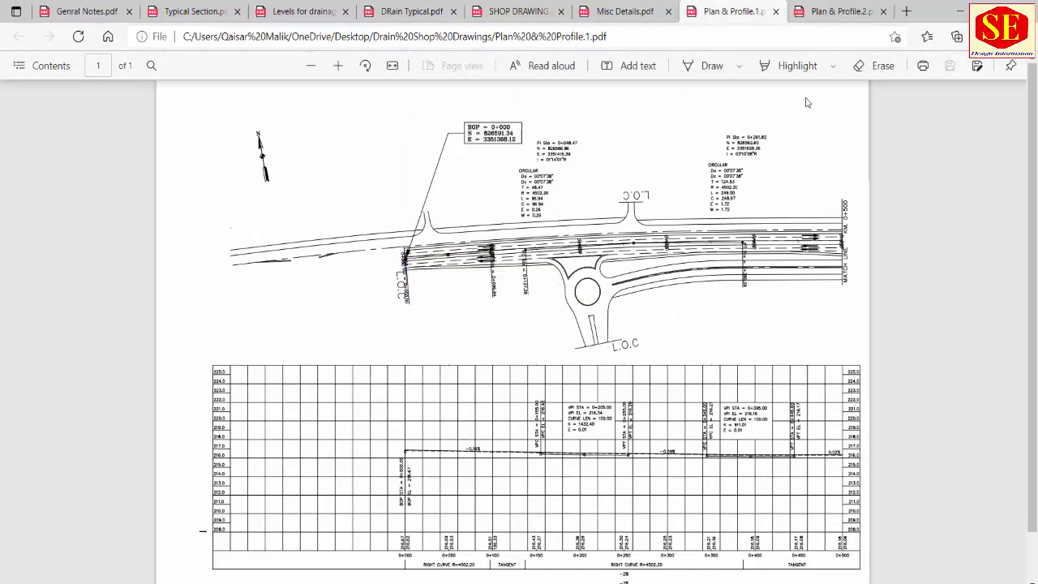
pyautogui.click(871, 66)
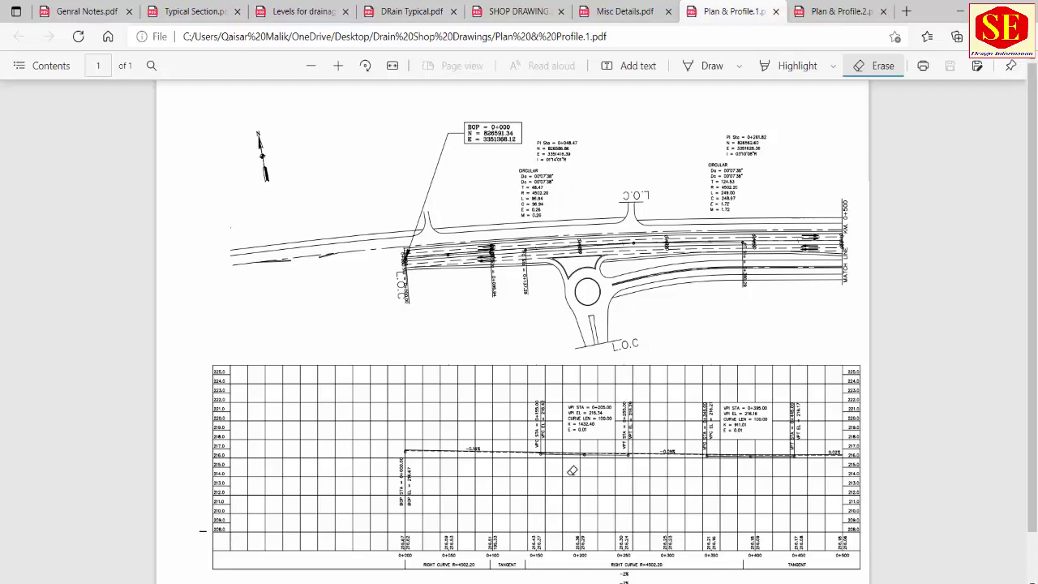
pyautogui.scroll(-2, 575, 446)
pyautogui.scroll(2, 489, 241)
pyautogui.scroll(-2, 600, 312)
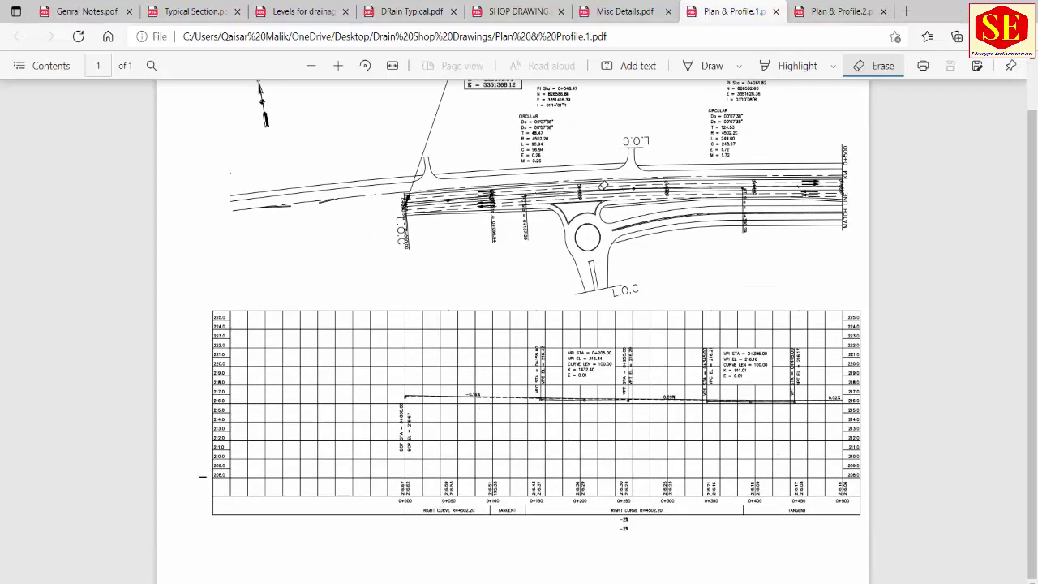
# - Examine the drainage levels layout zoomed out to include drains D11, D12 and D22 and the interchange loops
pyautogui.click(279, 12)
pyautogui.hscroll(-10, 421, 565)
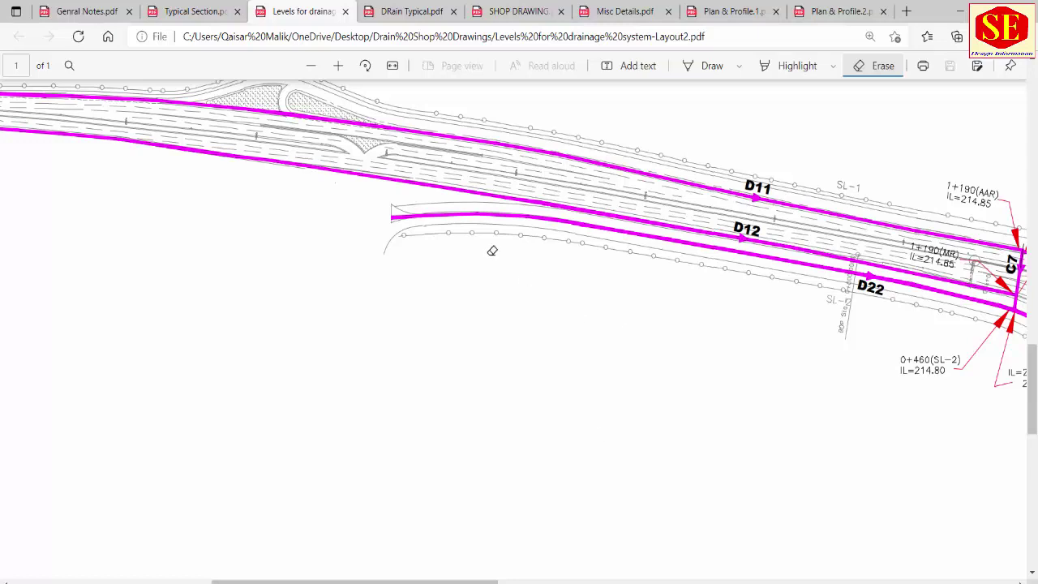
pyautogui.click(311, 66)
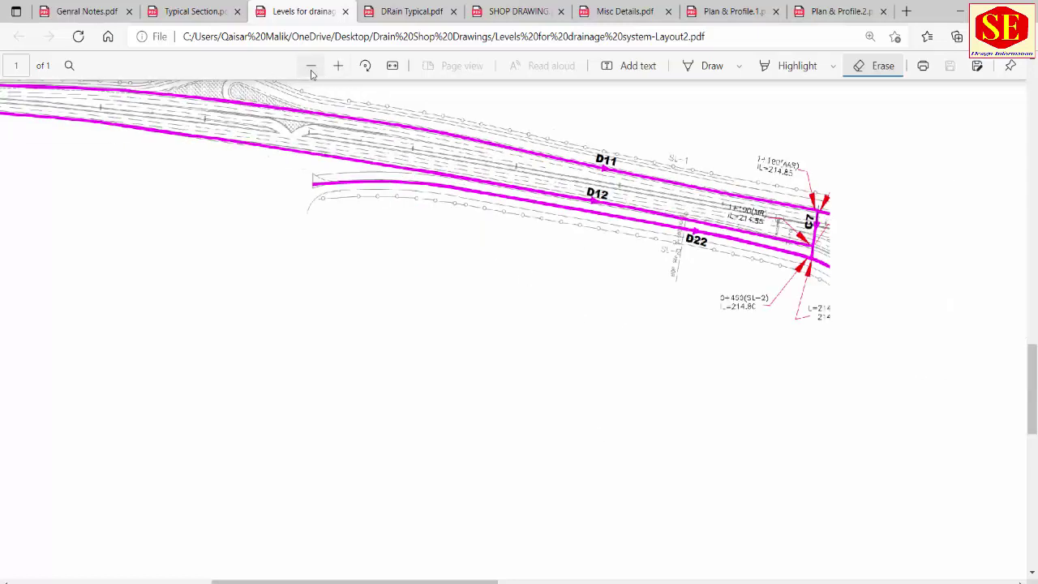
pyautogui.click(310, 66)
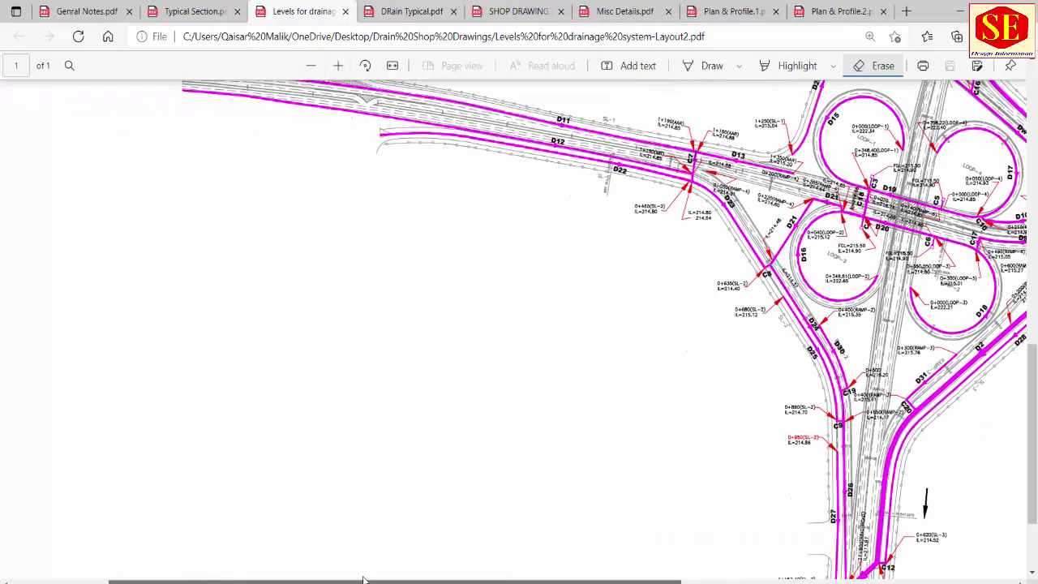
pyautogui.scroll(3, 349, 274)
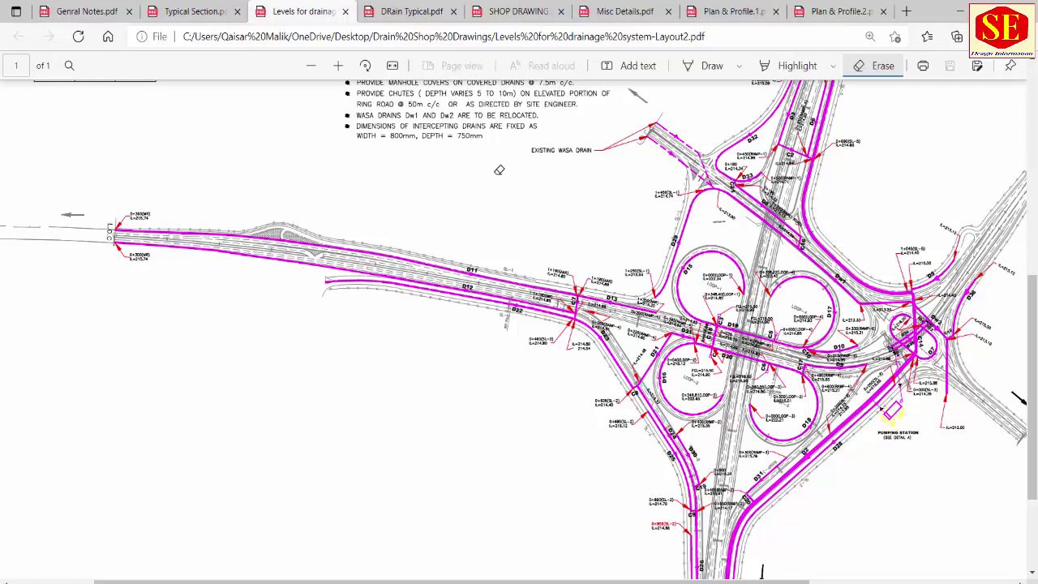
# - Examine the road alignment and profile levels in Plan & Profile.1, followed by Plan & Profile.2
pyautogui.click(734, 12)
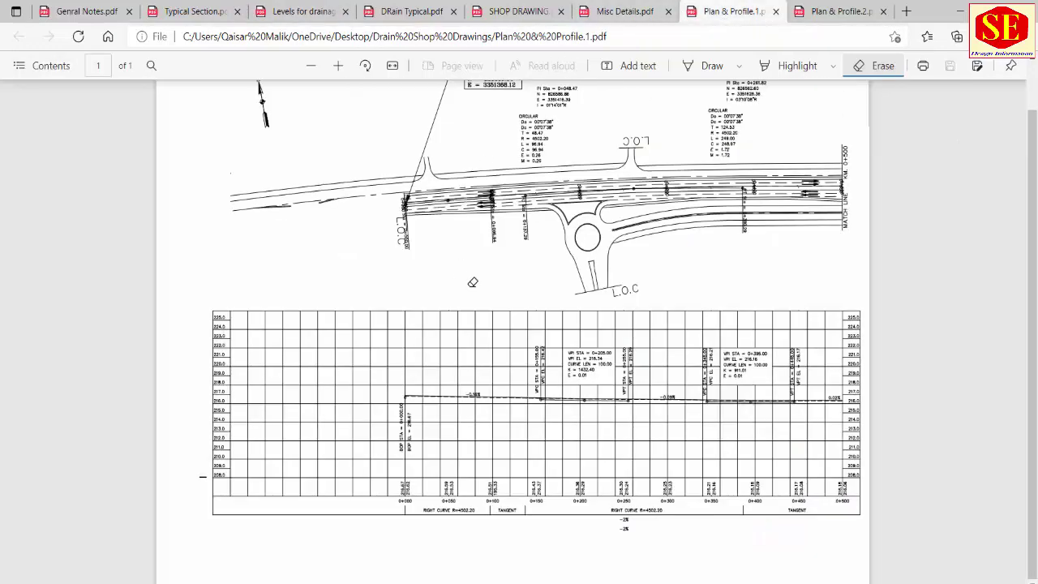
pyautogui.scroll(1, 543, 244)
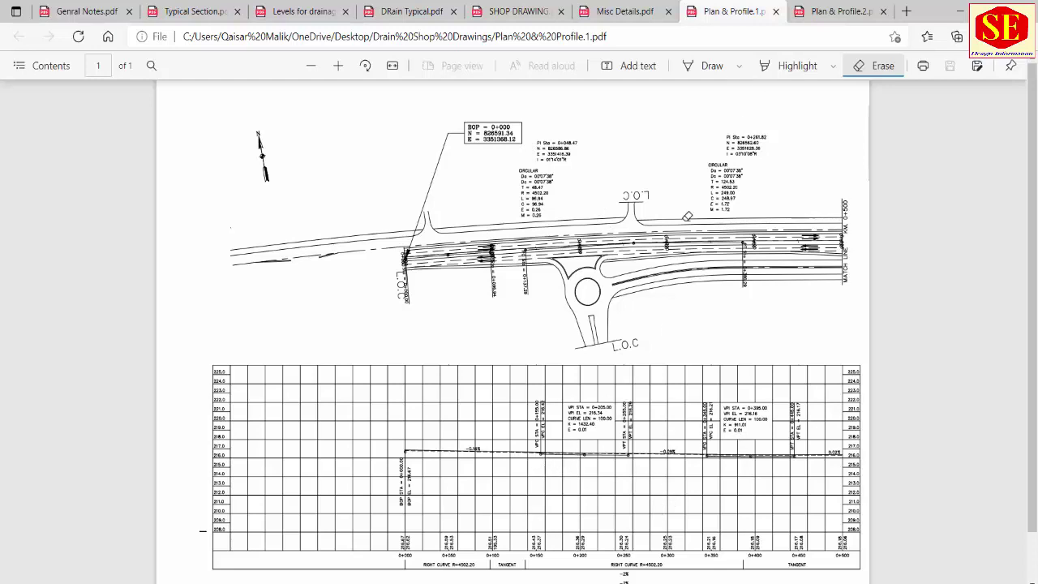
pyautogui.click(829, 8)
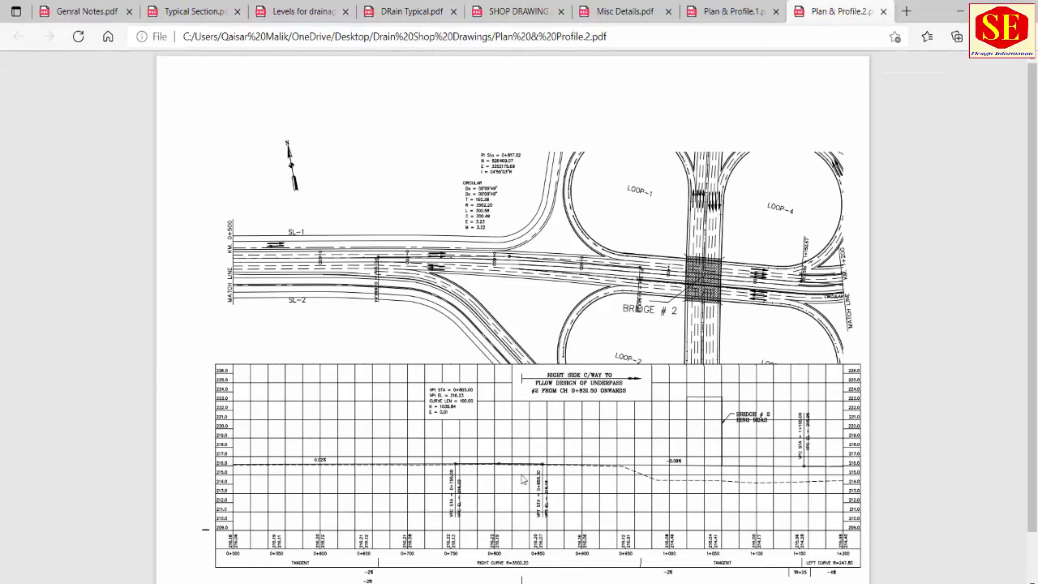
pyautogui.moveTo(817, 454)
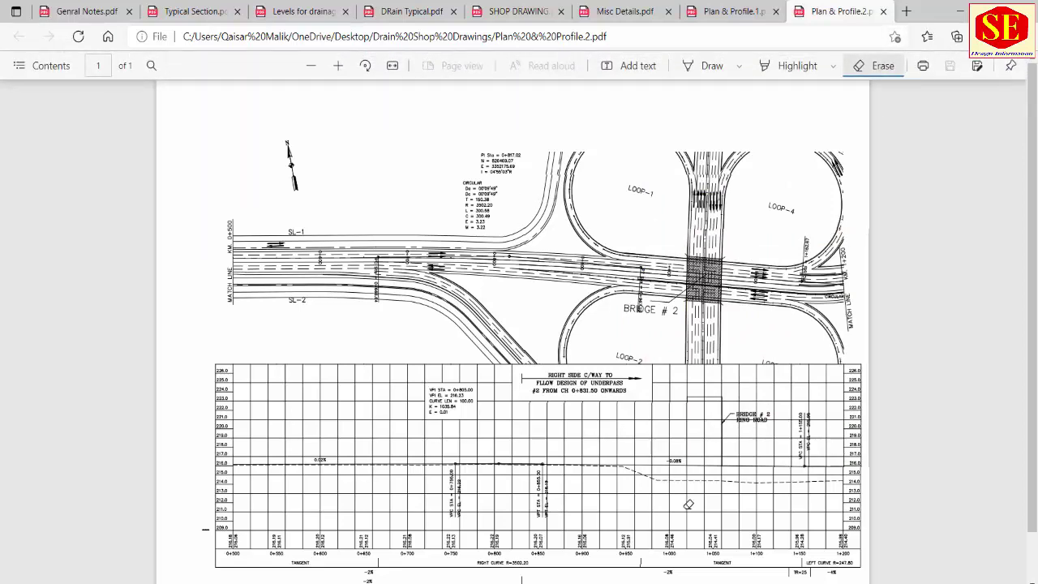
# - Review all eight open drawing PDFs in order, from the general notes through Plan & Profile.2
pyautogui.click(85, 11)
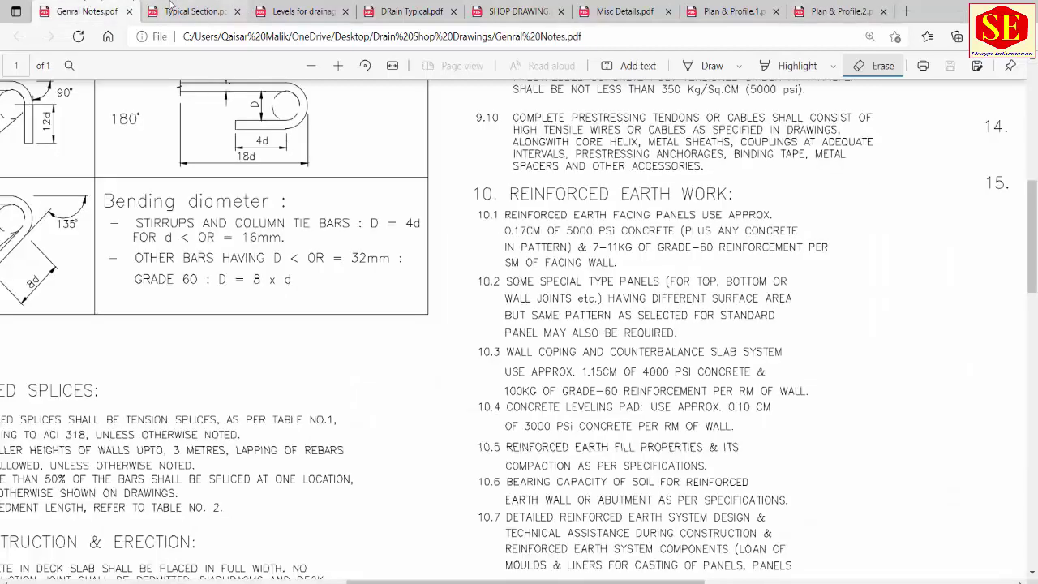
pyautogui.click(190, 12)
pyautogui.click(302, 10)
pyautogui.click(396, 13)
pyautogui.click(503, 13)
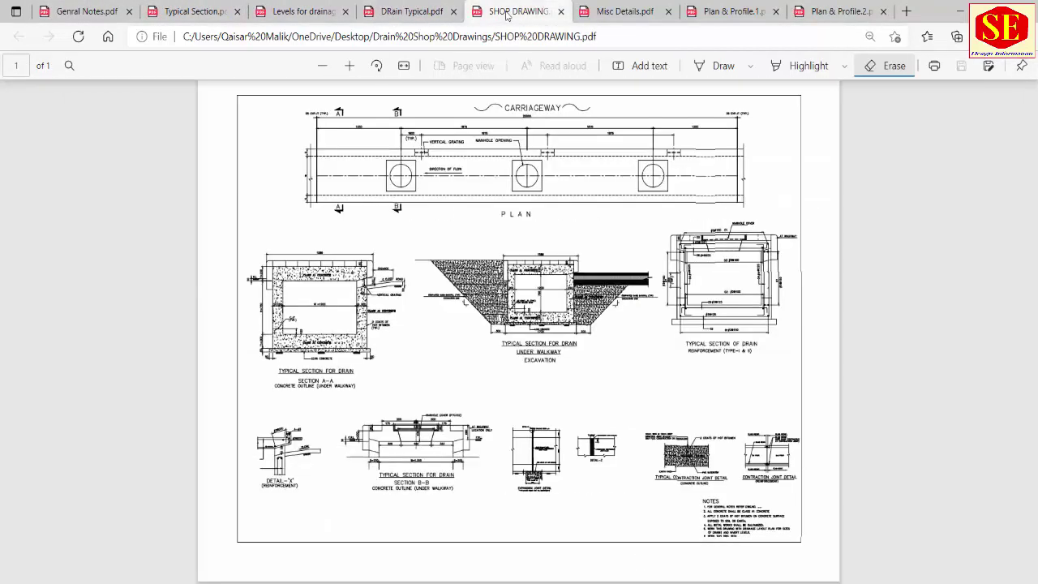
pyautogui.click(619, 20)
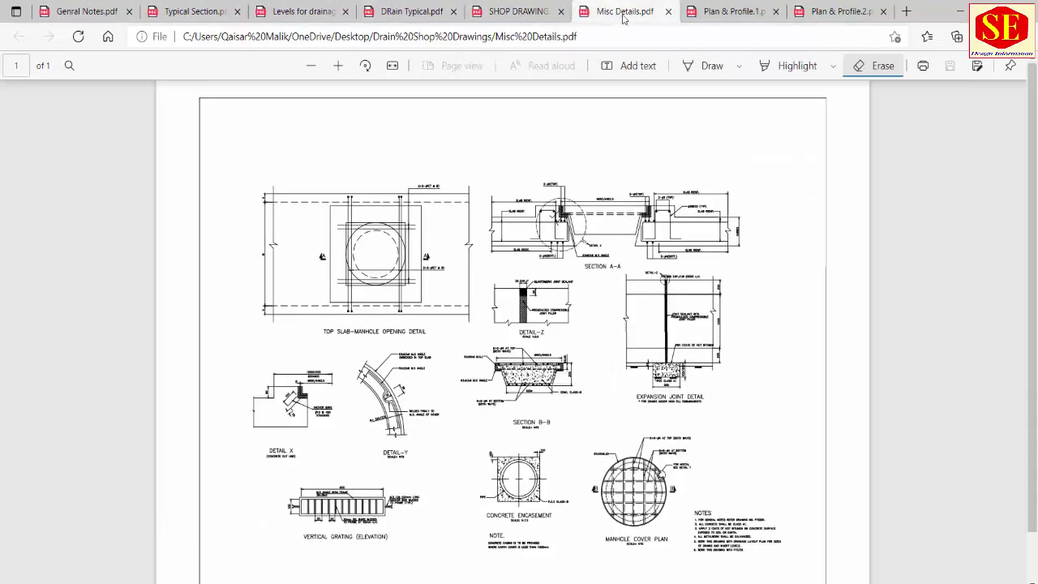
pyautogui.click(720, 19)
pyautogui.click(803, 23)
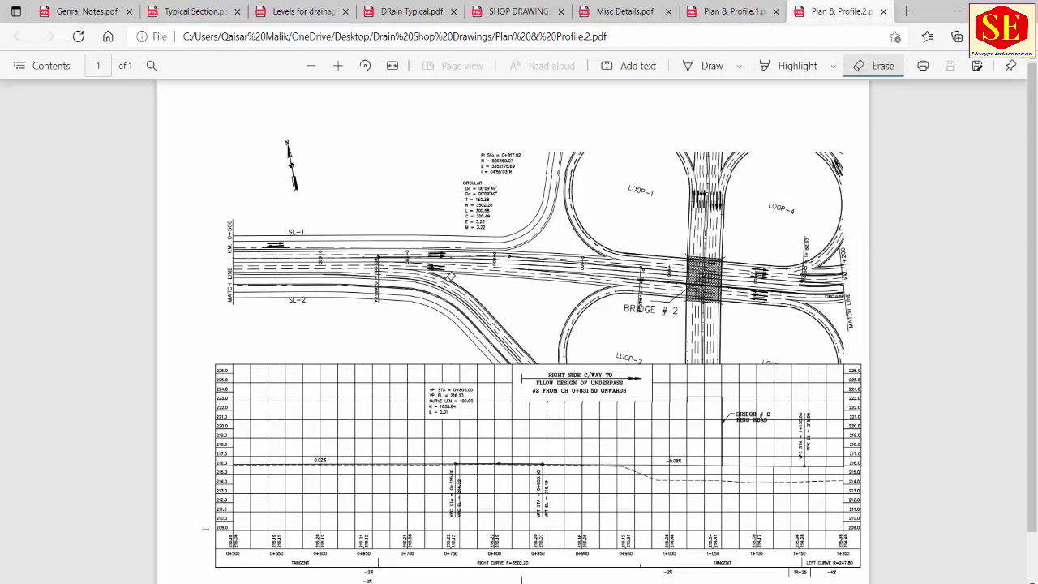
# - Go through the reference drawings again from the general notes, ending with the two Plan & Profile sheets
pyautogui.click(86, 12)
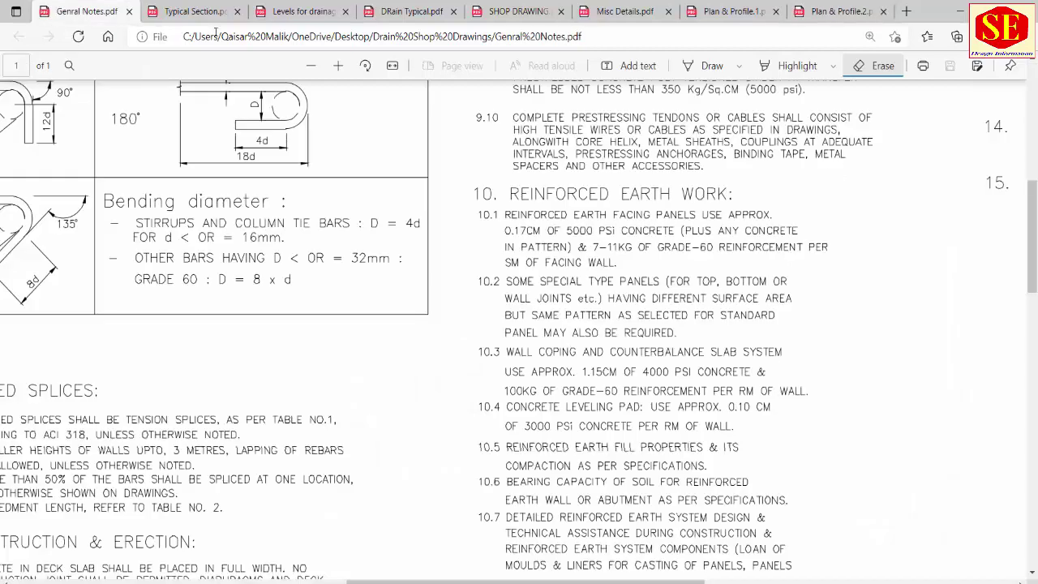
pyautogui.click(217, 14)
pyautogui.click(322, 15)
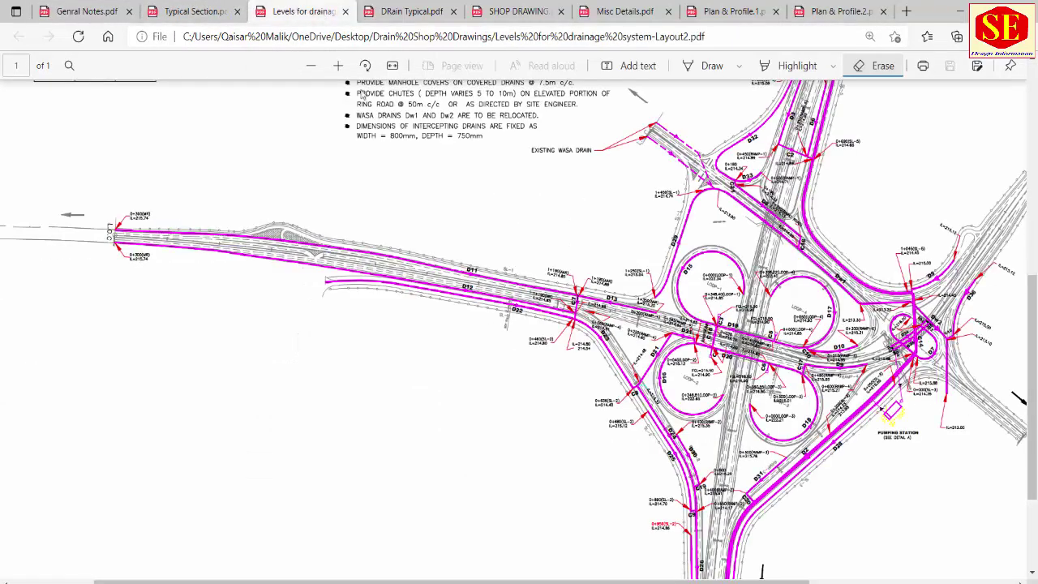
pyautogui.click(403, 12)
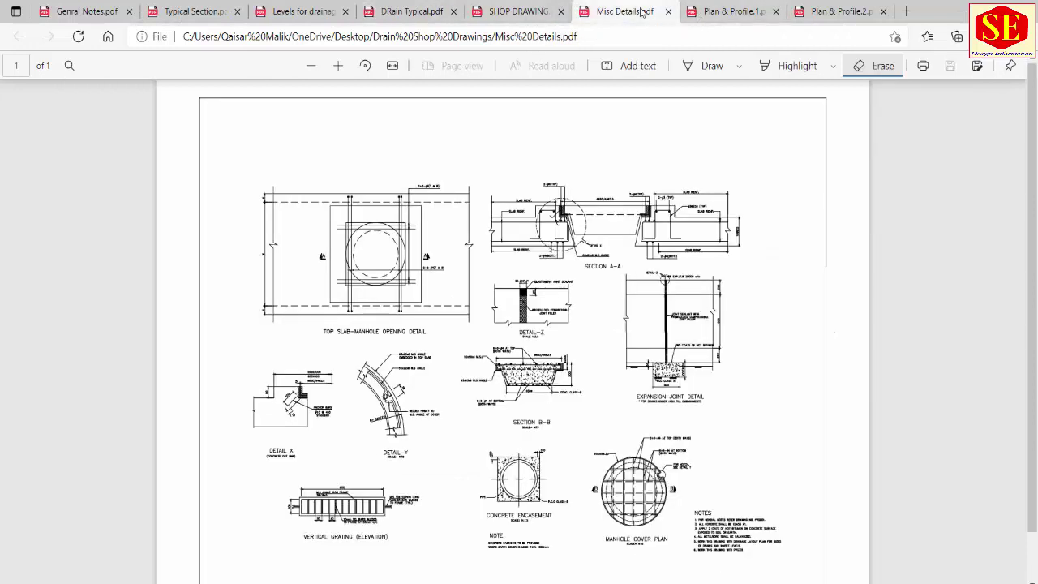
pyautogui.click(624, 12)
pyautogui.click(728, 16)
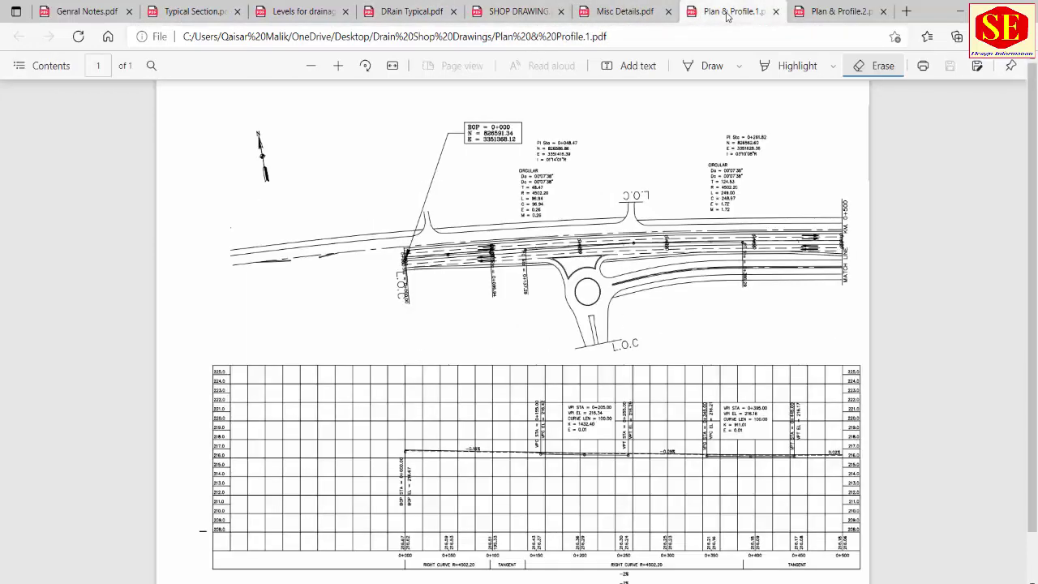
pyautogui.click(827, 13)
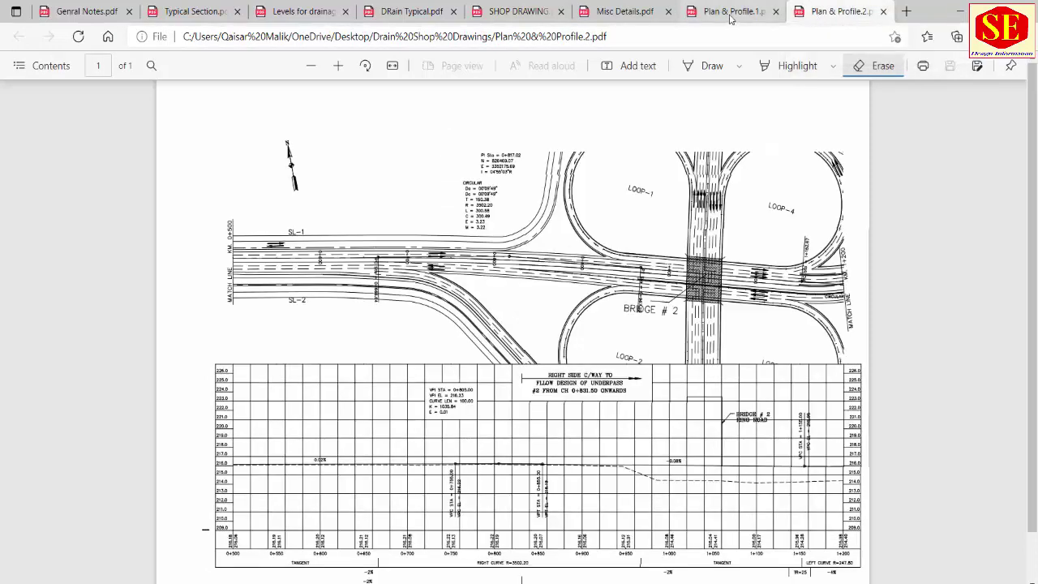
pyautogui.click(743, 16)
pyautogui.click(842, 16)
# - Switch to the Level Sheet of Drain Main Road workbook in Excel and examine the Walkway Drain sheet's column headings and formulas
pyautogui.hotkey('alt', 'Tab')
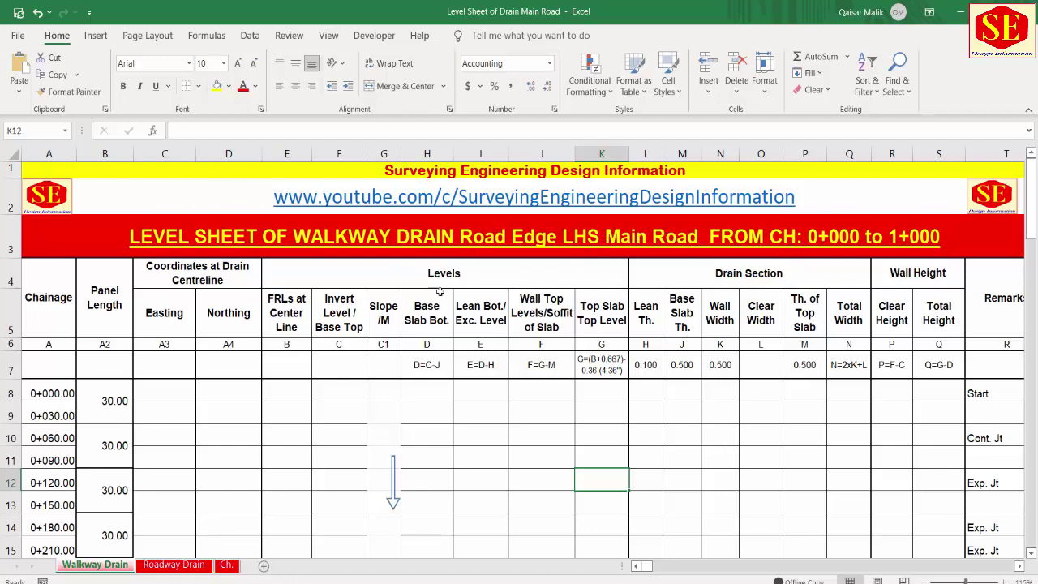
pyautogui.scroll(-1, 463, 430)
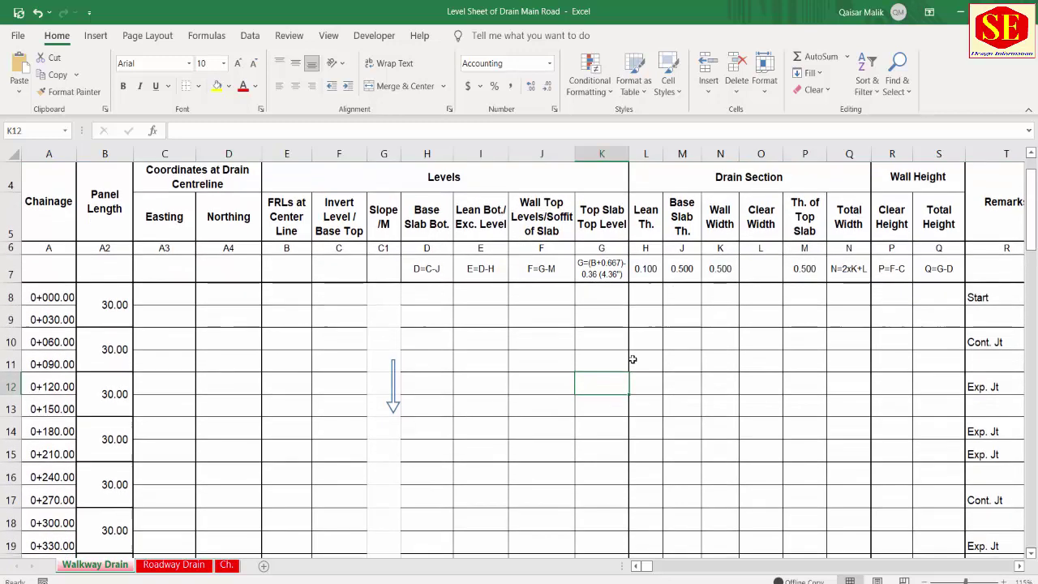
pyautogui.scroll(1, 463, 297)
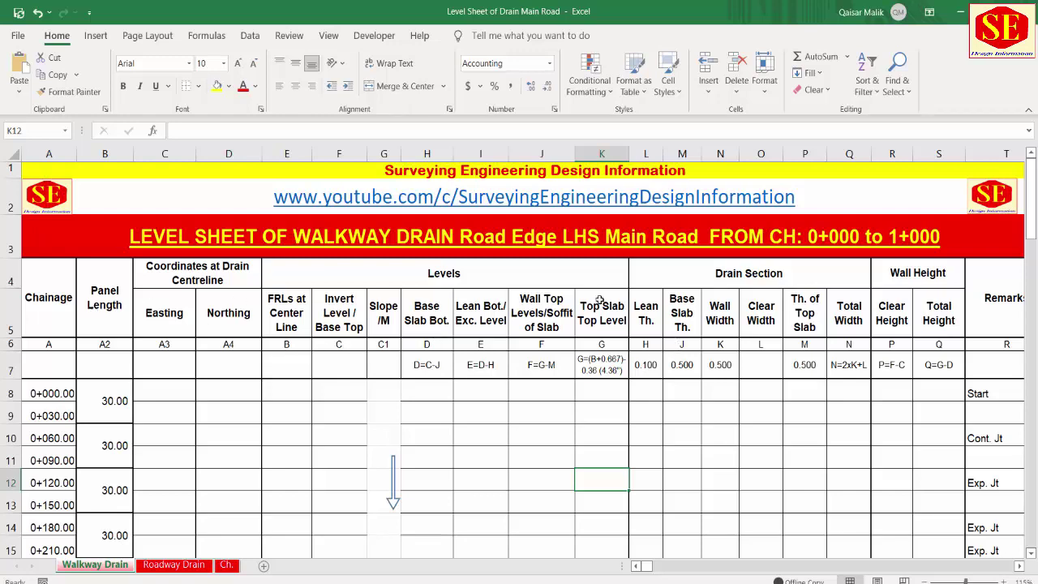
# - Check the Walkway Drain sheet's chainages and panel lengths against the drain plan in DRain Typical.pdf, switching between the workbook and the PDF
pyautogui.scroll(-1, 600, 300)
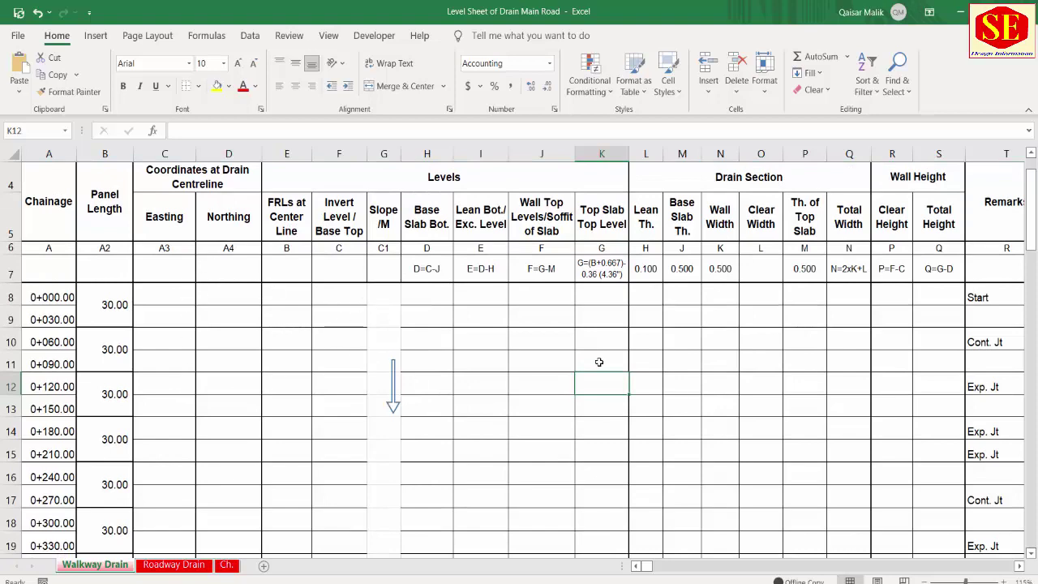
pyautogui.scroll(1, 598, 358)
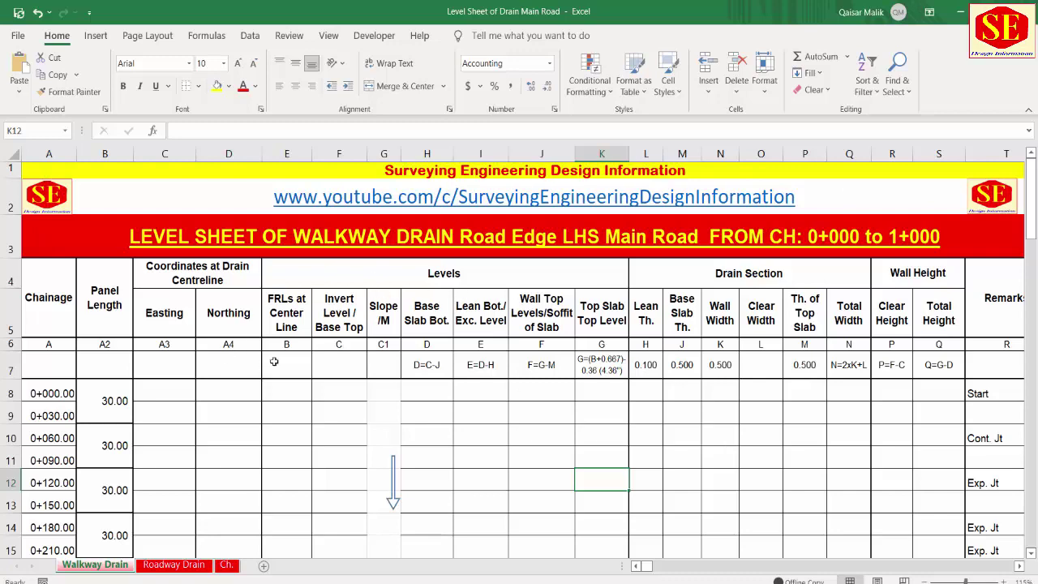
pyautogui.scroll(-1, 262, 349)
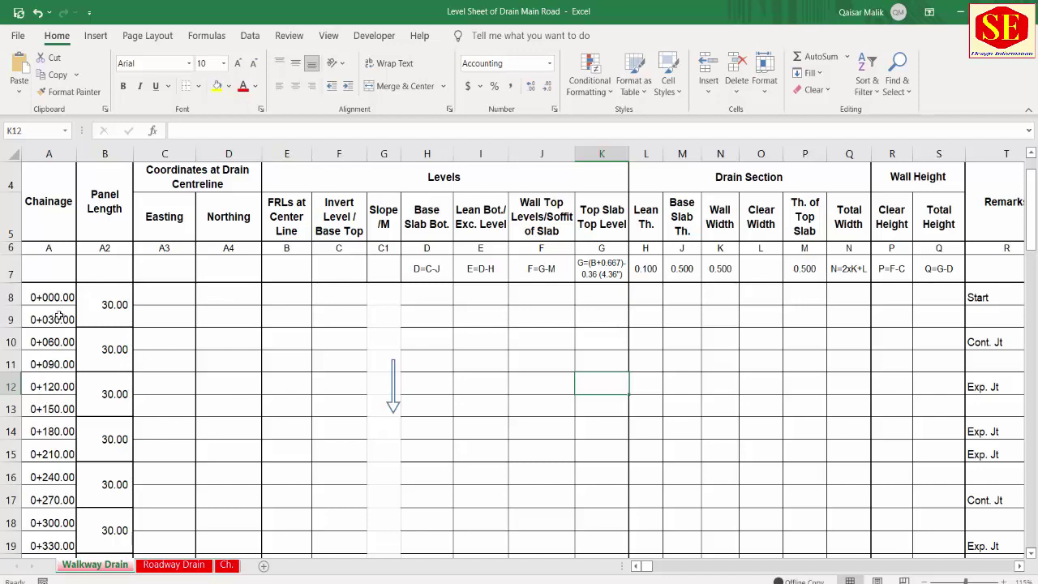
pyautogui.click(53, 318)
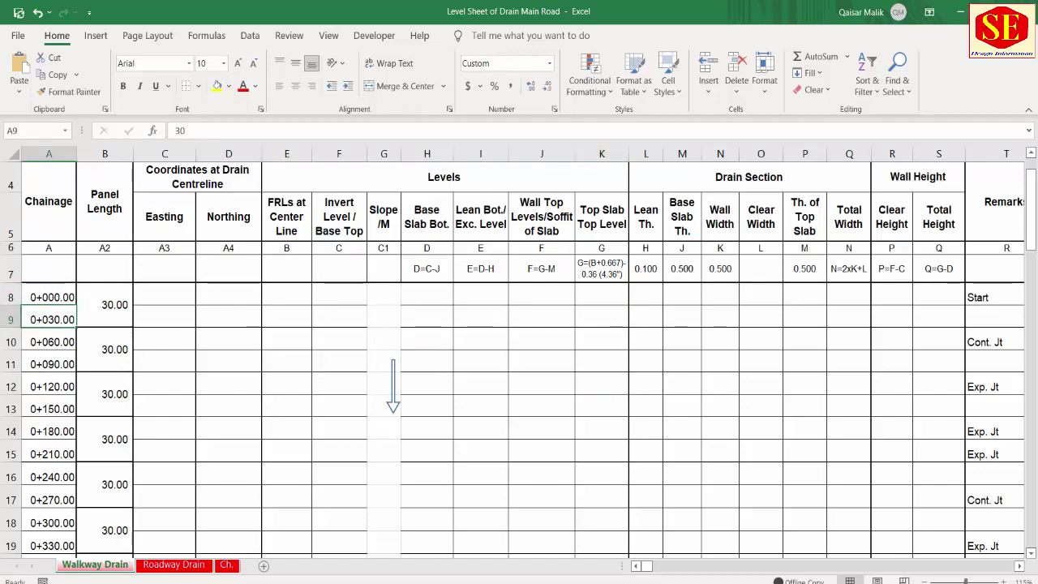
pyautogui.hotkey('alt', 'Tab')
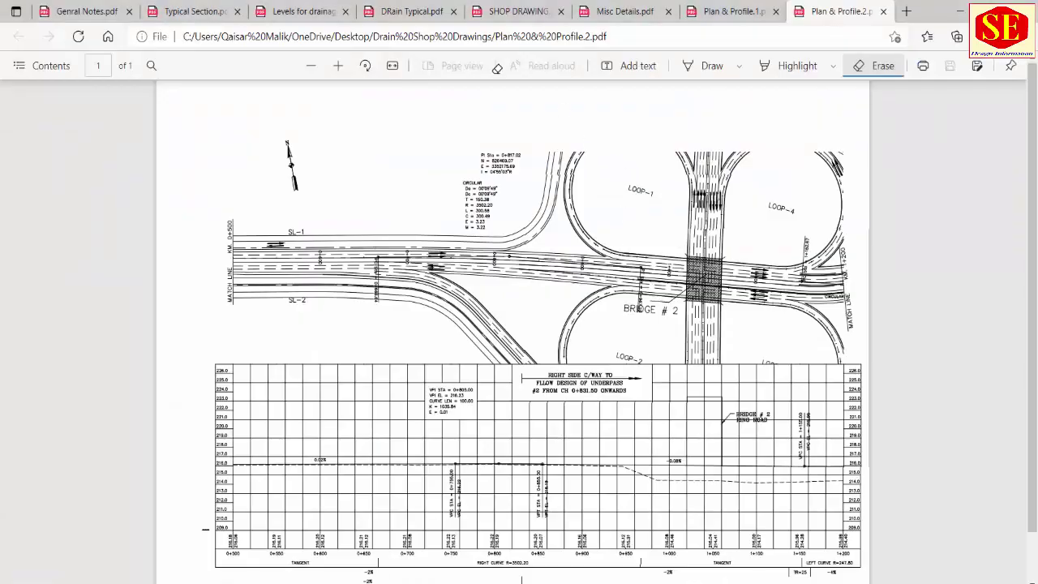
pyautogui.click(399, 11)
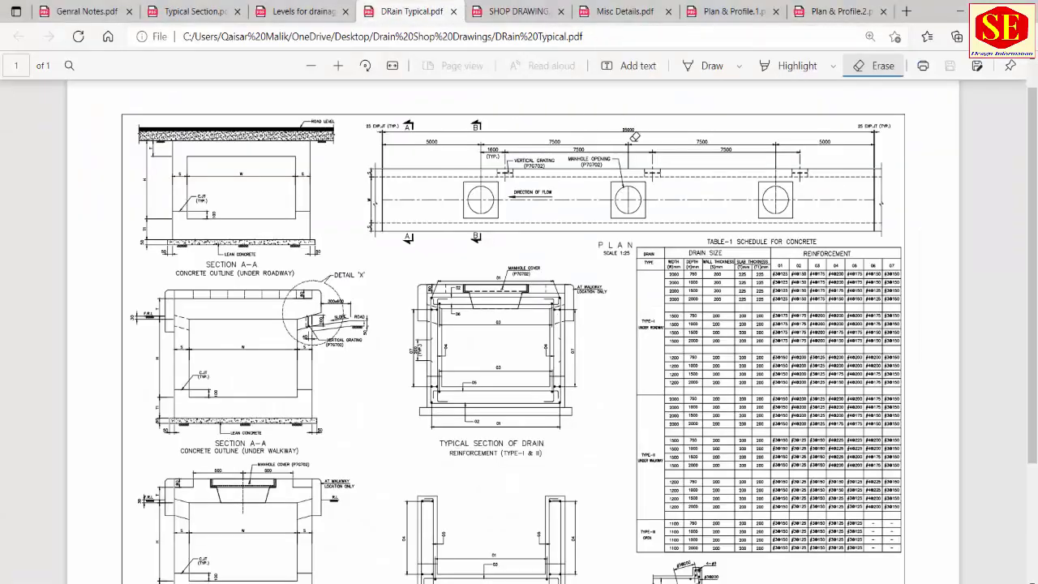
pyautogui.hotkey('alt', 'Tab')
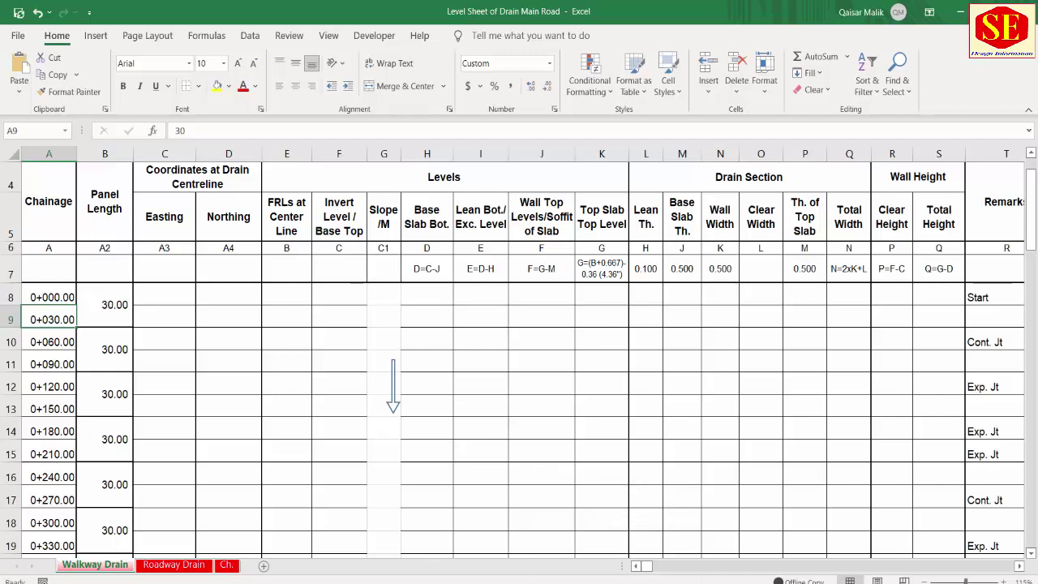
pyautogui.hotkey('alt', 'Tab')
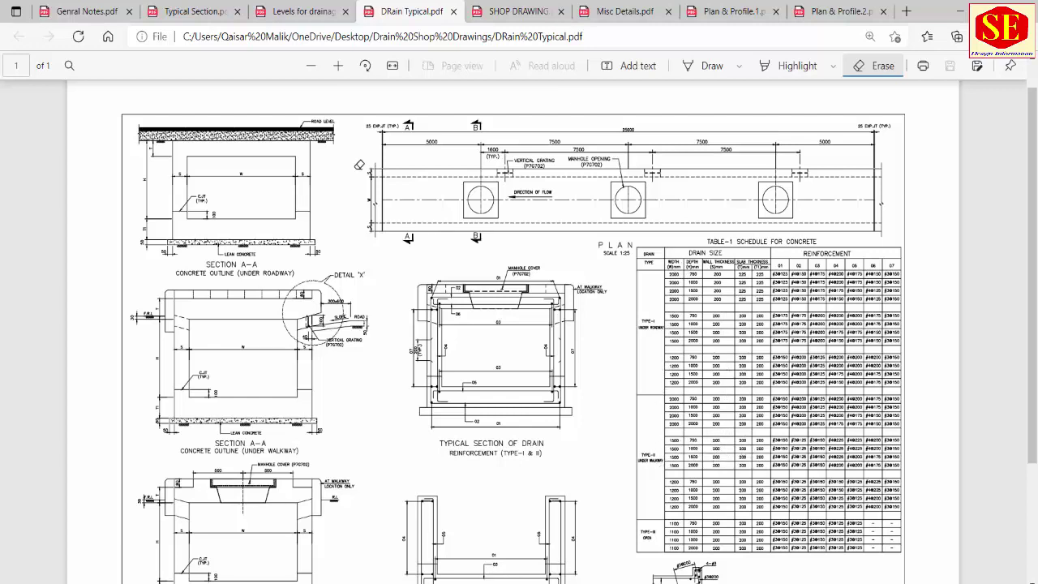
# - Open the Levels for drainage system layout PDF and locate main road drains D11 and D12 on the enlarged plan
pyautogui.click(289, 11)
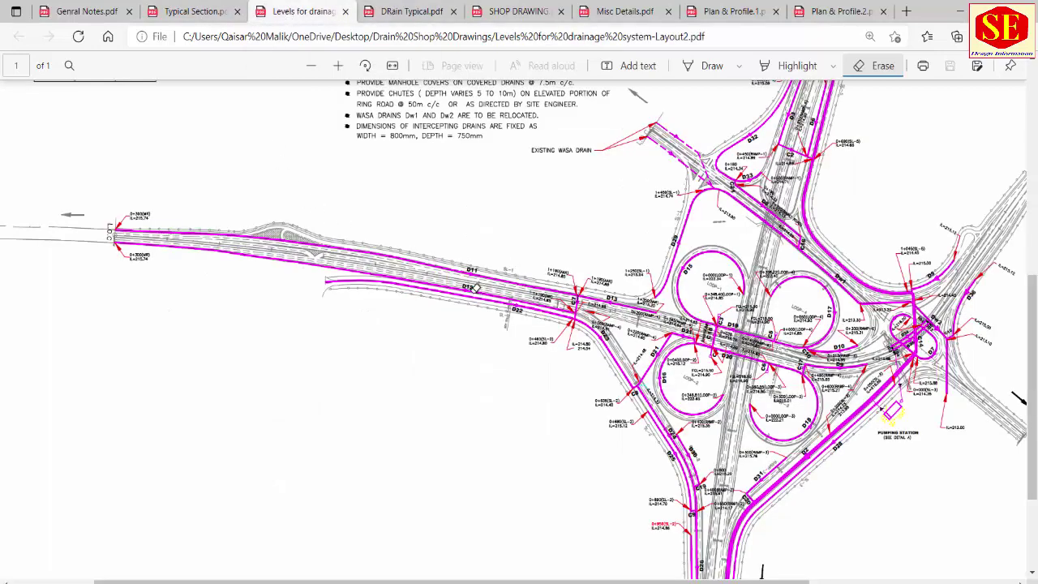
pyautogui.click(338, 65)
pyautogui.click(337, 65)
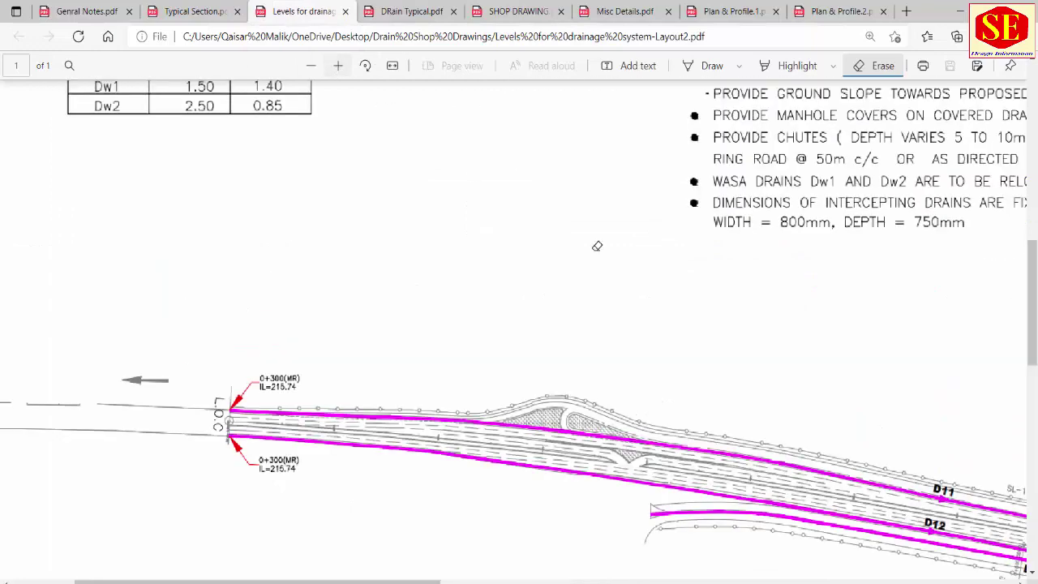
pyautogui.click(337, 65)
pyautogui.hscroll(5, 539, 531)
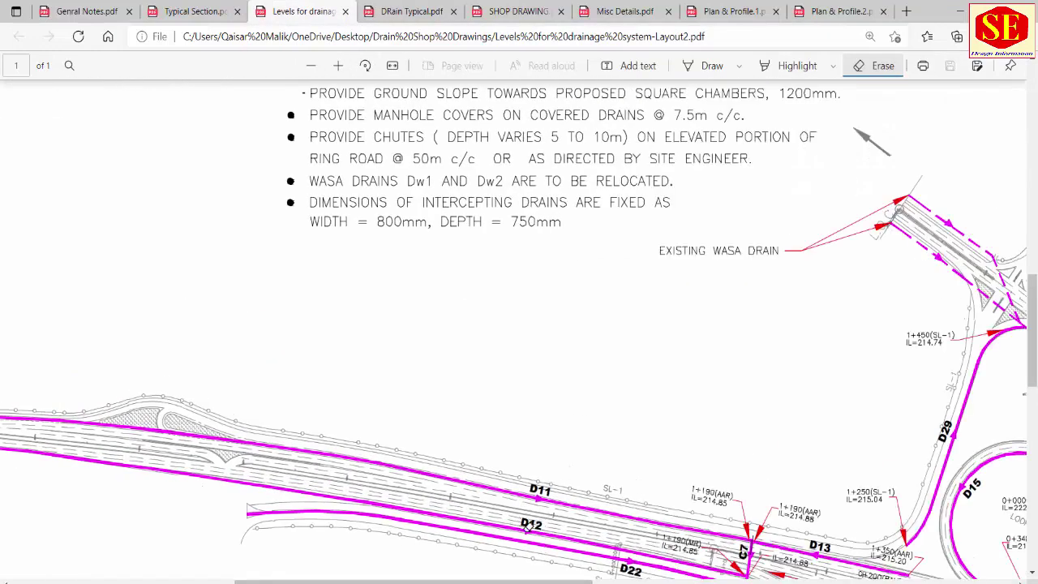
# - Find Table-1 of rectangular covered drains in the drainage layout and read the width and minimum depth for D11 and D12
pyautogui.scroll(1, 460, 503)
pyautogui.scroll(3, 461, 503)
pyautogui.hscroll(-8, 406, 437)
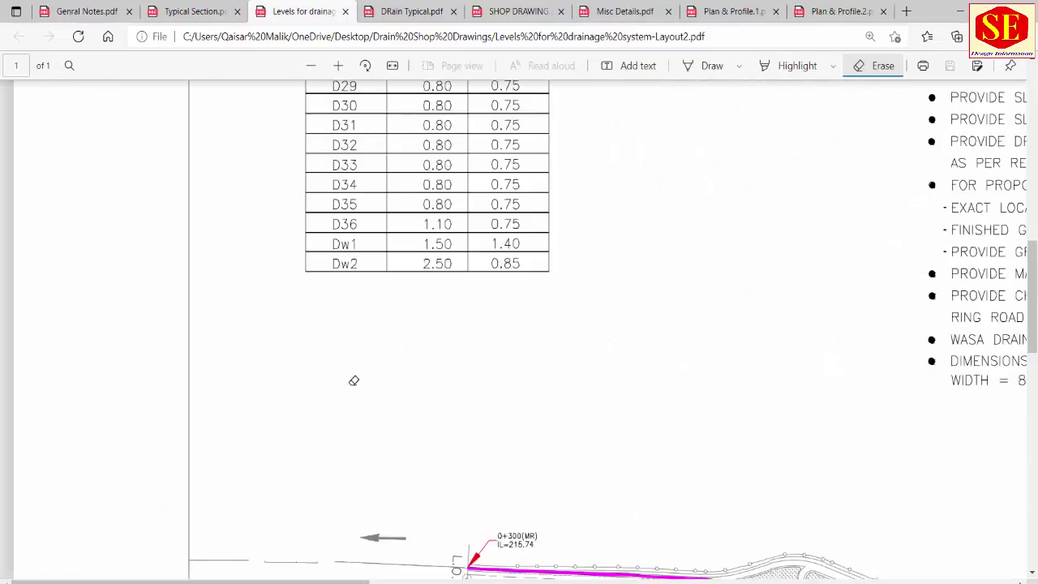
pyautogui.scroll(4, 355, 365)
pyautogui.scroll(10, 355, 357)
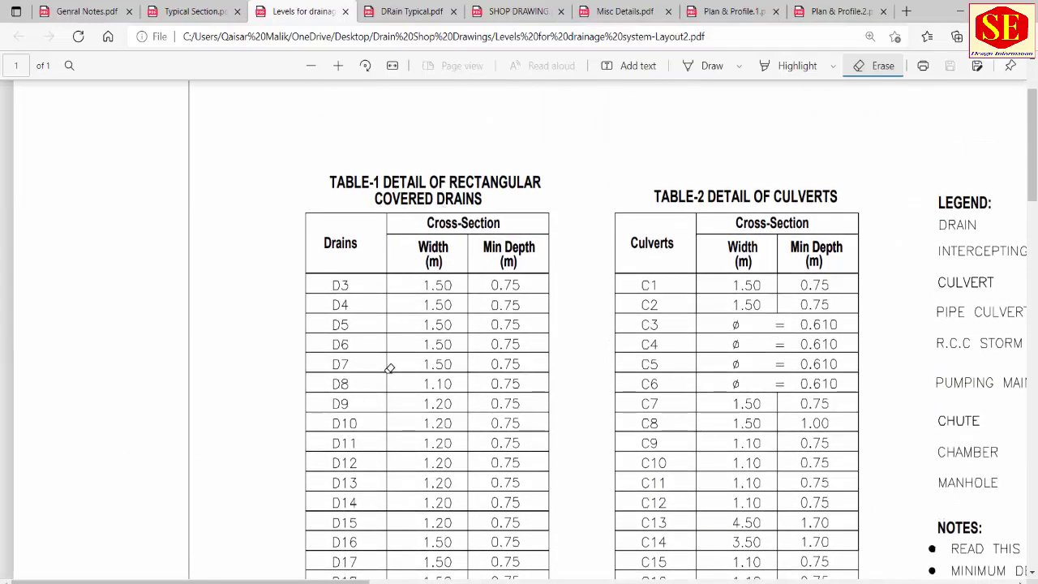
pyautogui.scroll(-2, 387, 366)
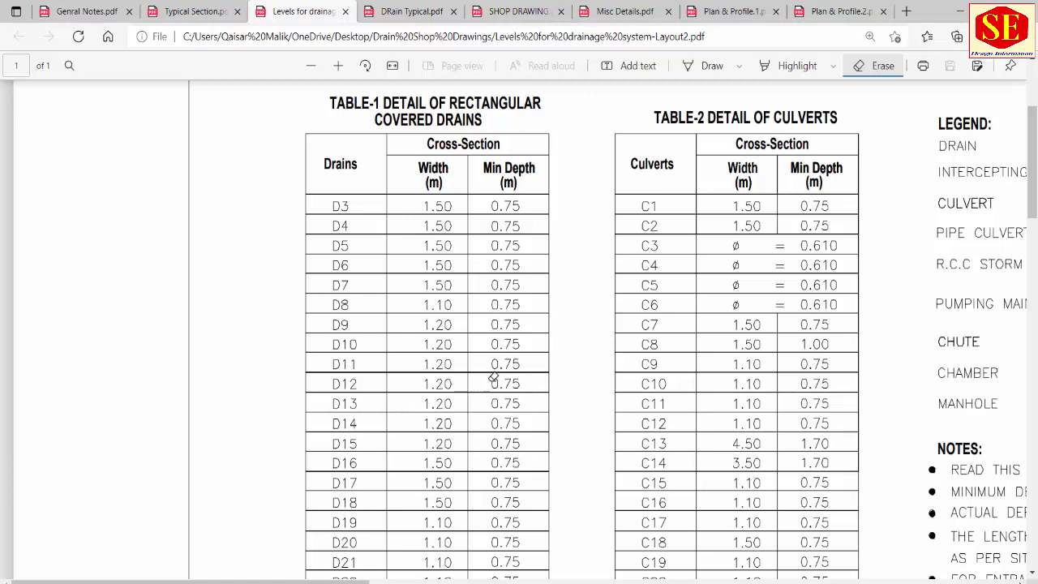
# - Compare the walkway section in DRain Typical and the covered drains in Typical Section with the drainage layout's Table-1
pyautogui.click(399, 11)
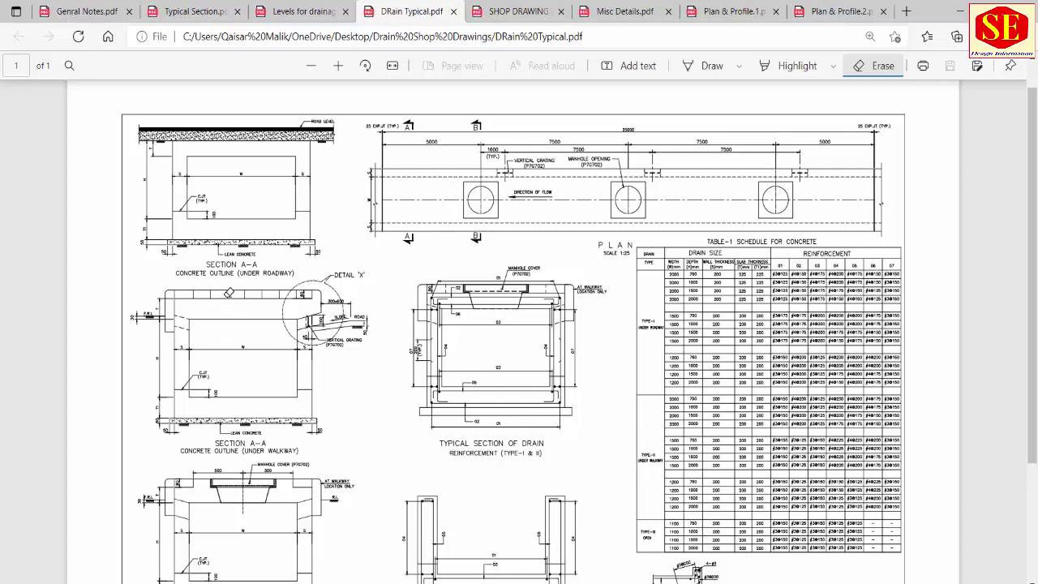
pyautogui.click(191, 11)
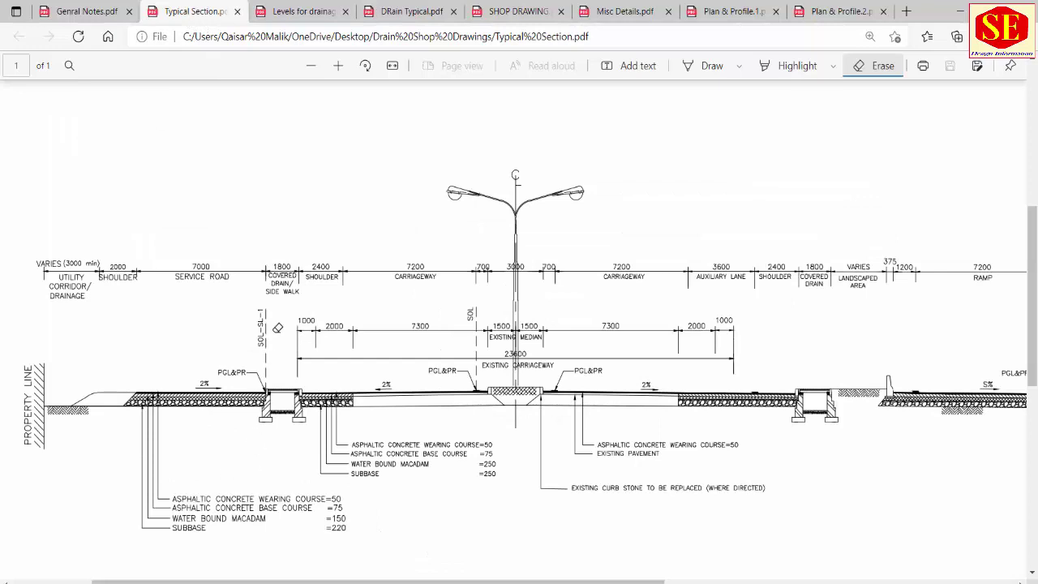
pyautogui.click(313, 11)
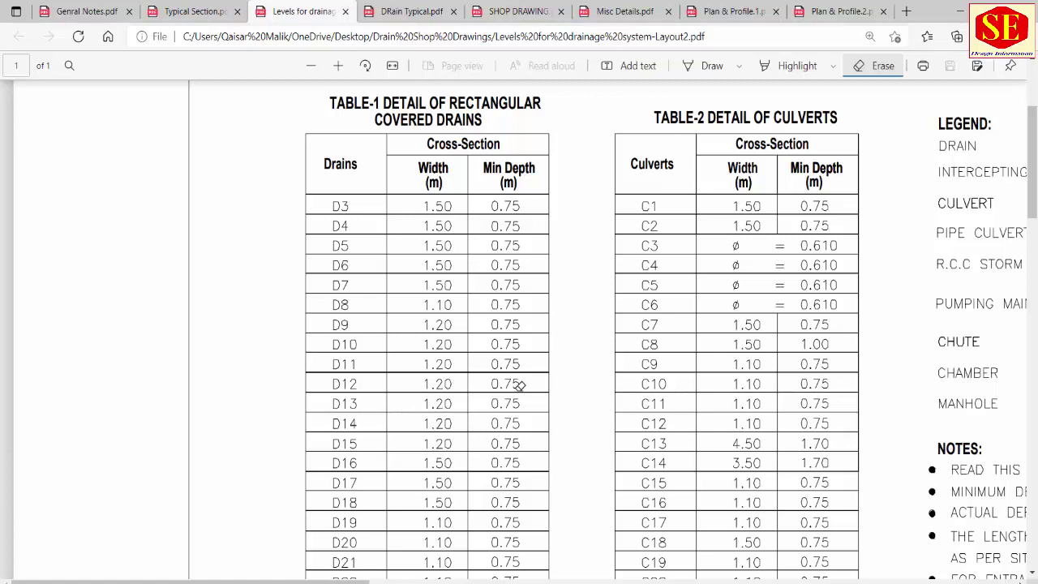
# - Examine the drain sections and the Table-1 schedule for concrete in DRain Typical, covering width, depth, wall and slab thickness by drain type
pyautogui.click(407, 13)
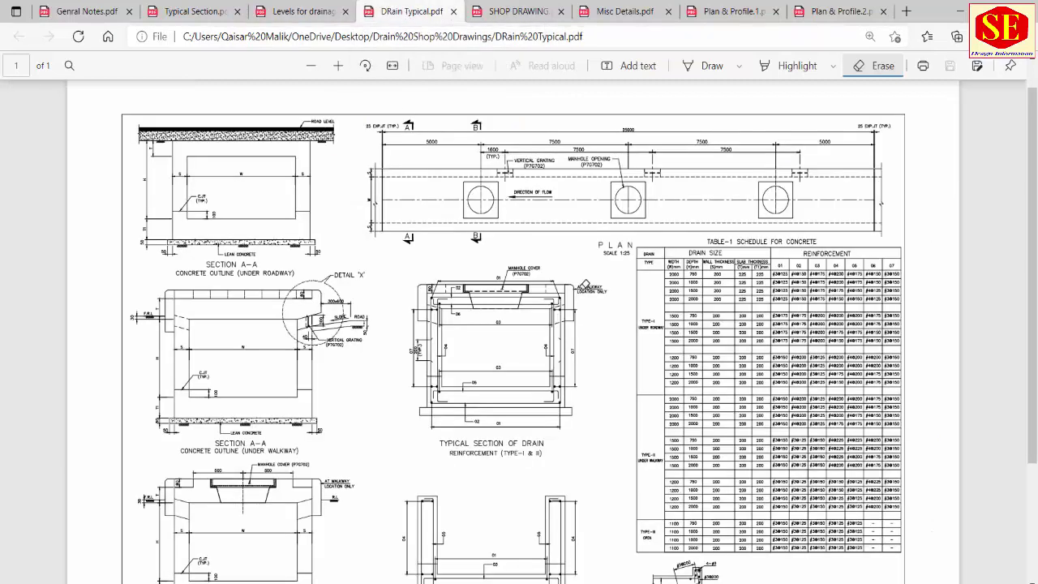
pyautogui.click(338, 66)
pyautogui.click(338, 65)
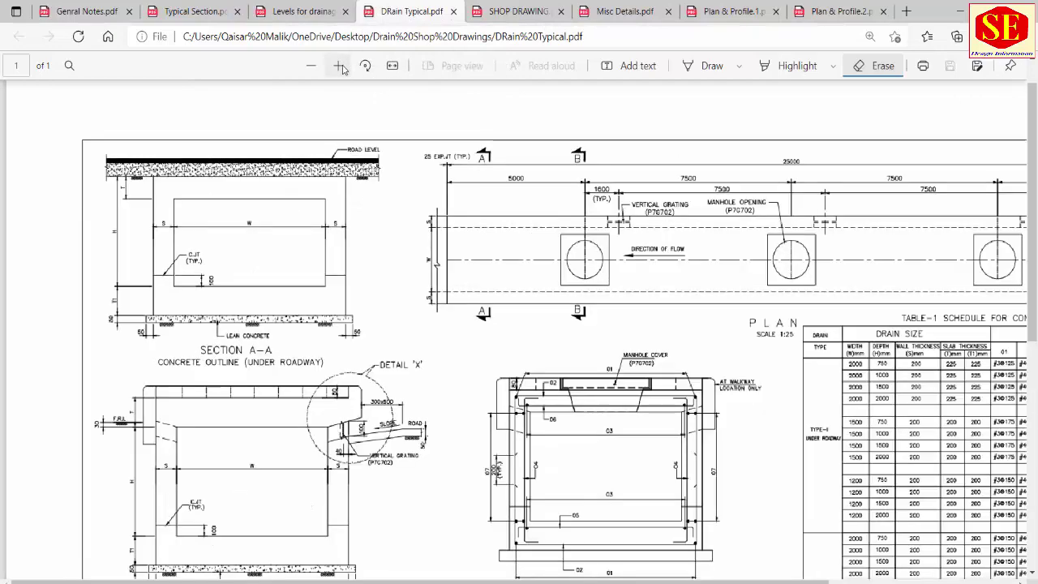
pyautogui.click(338, 66)
pyautogui.scroll(-4, 531, 570)
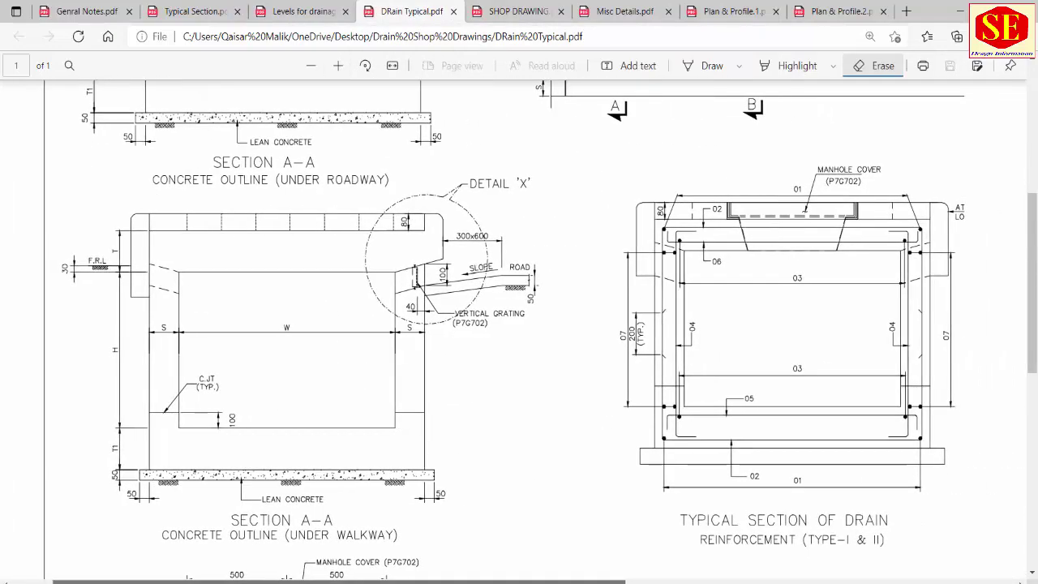
pyautogui.hscroll(6, 893, 566)
pyautogui.hscroll(2, 894, 566)
pyautogui.scroll(-1, 476, 229)
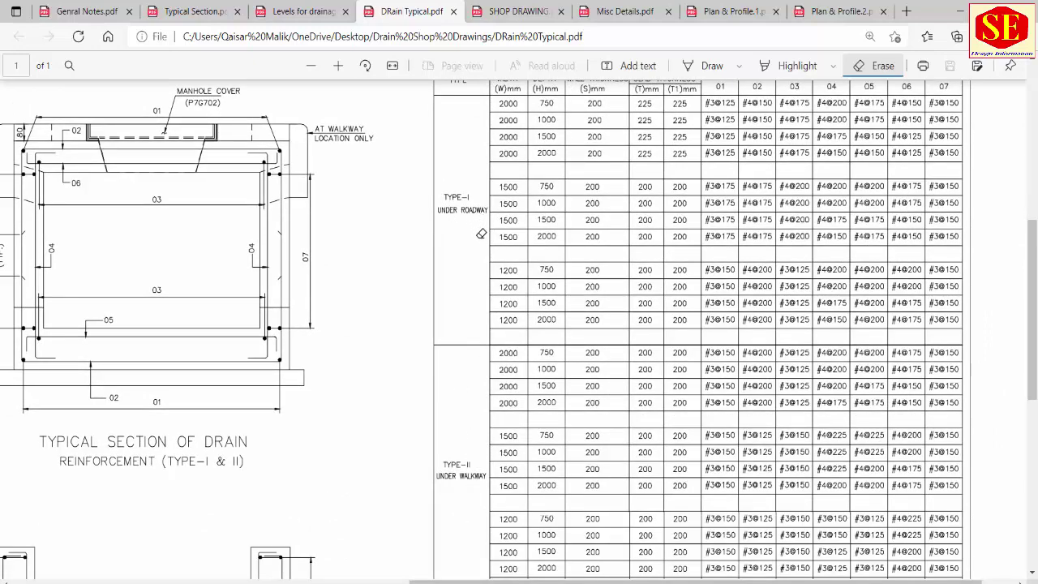
pyautogui.scroll(-1, 494, 295)
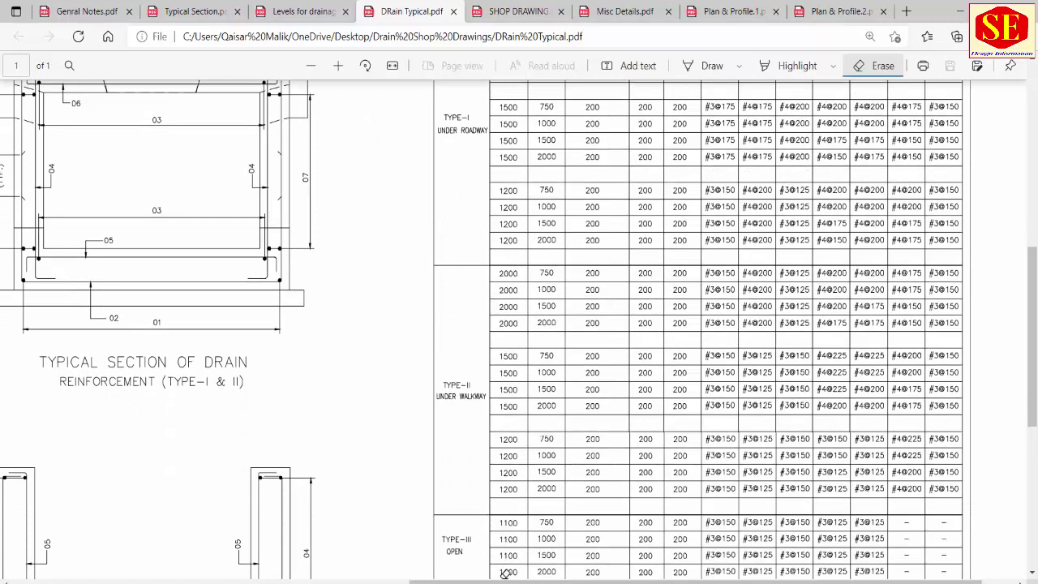
pyautogui.moveTo(505, 581); pyautogui.dragTo(539, 581)
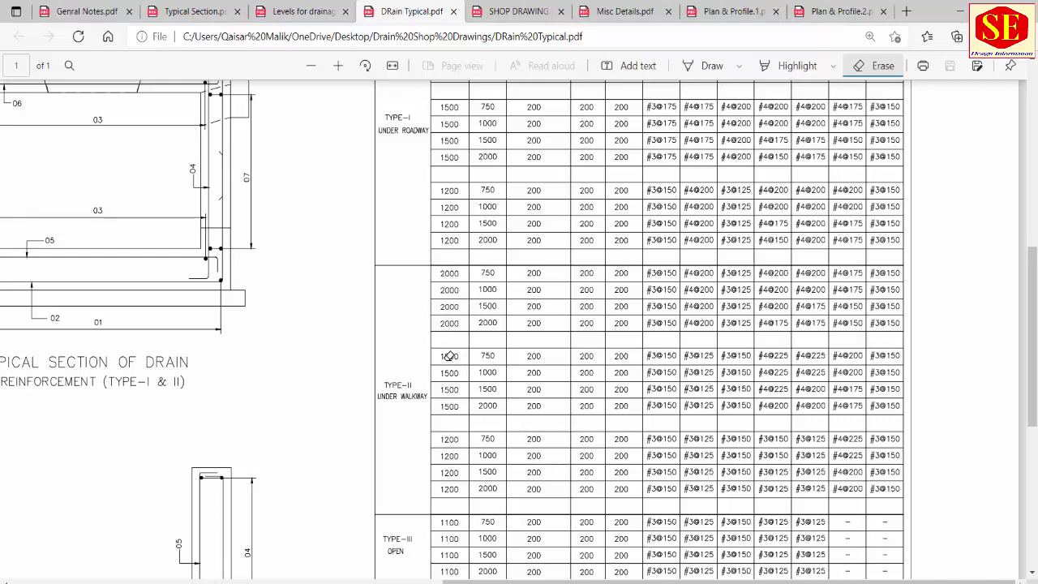
pyautogui.scroll(5, 460, 357)
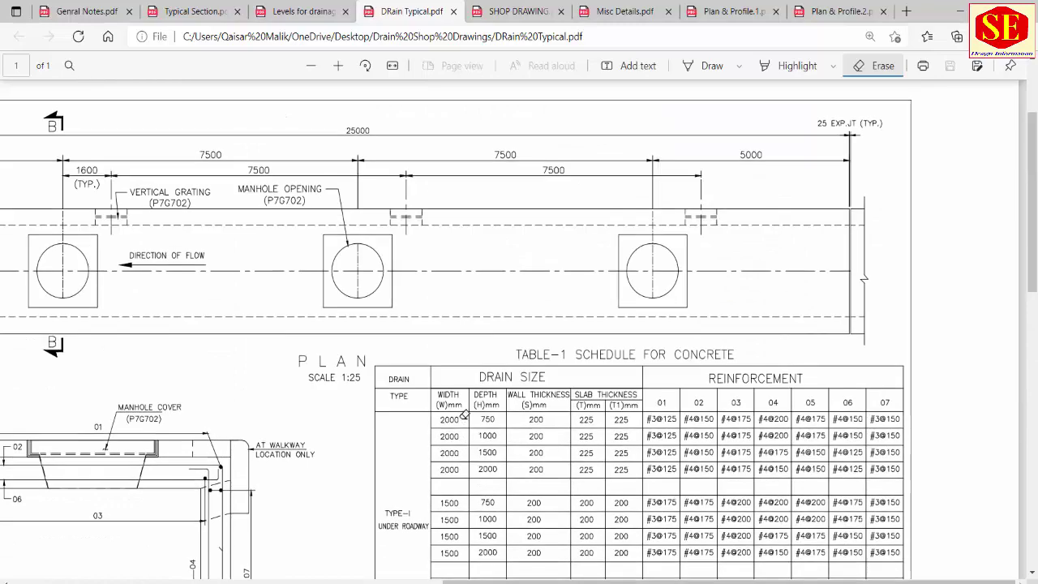
pyautogui.scroll(-4, 458, 411)
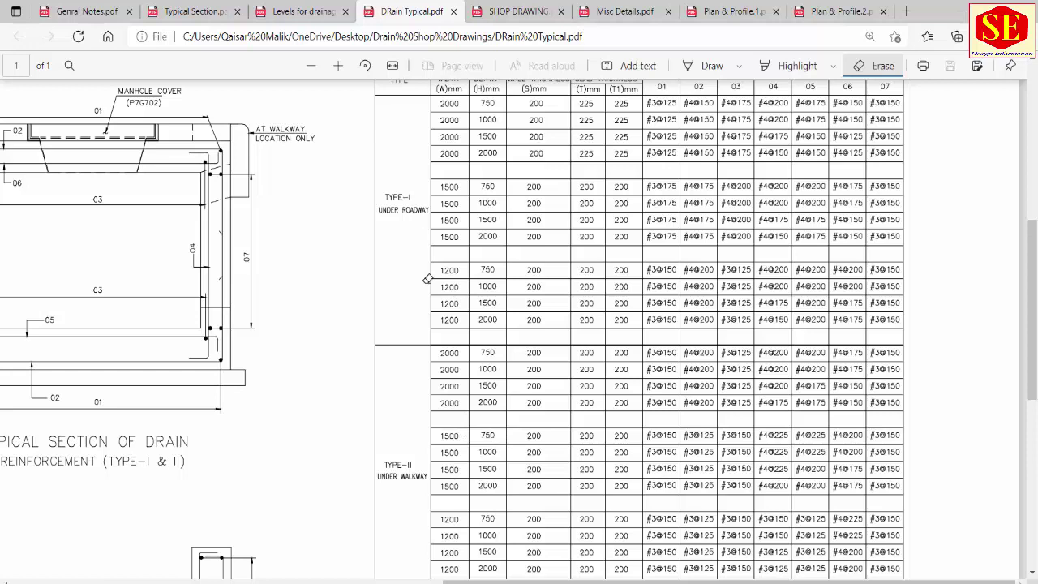
# - Recheck the D12 drain size in the drainage layout against the Type-II under walkway rows of the concrete schedule
pyautogui.click(308, 11)
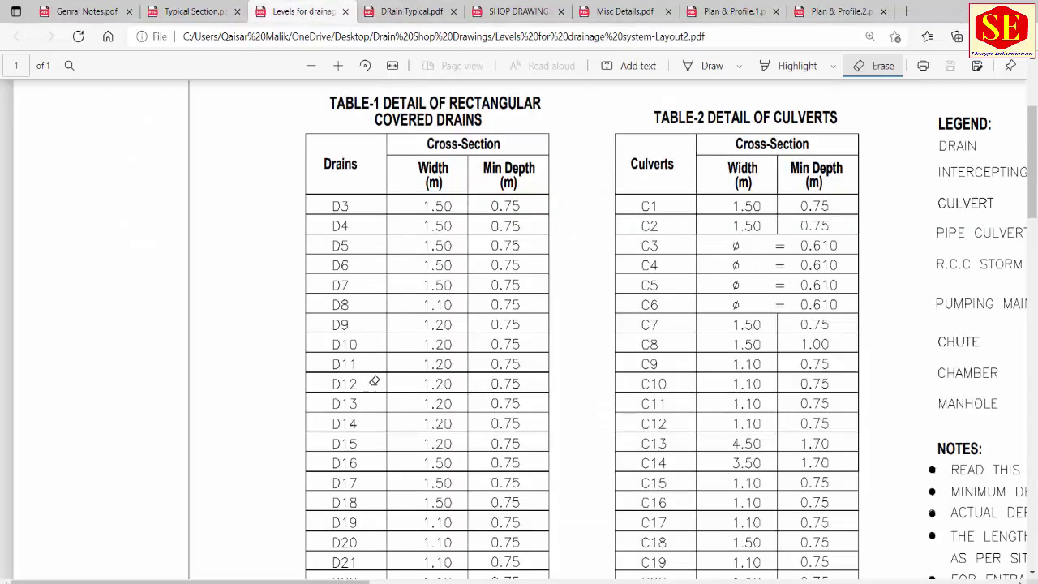
pyautogui.click(410, 11)
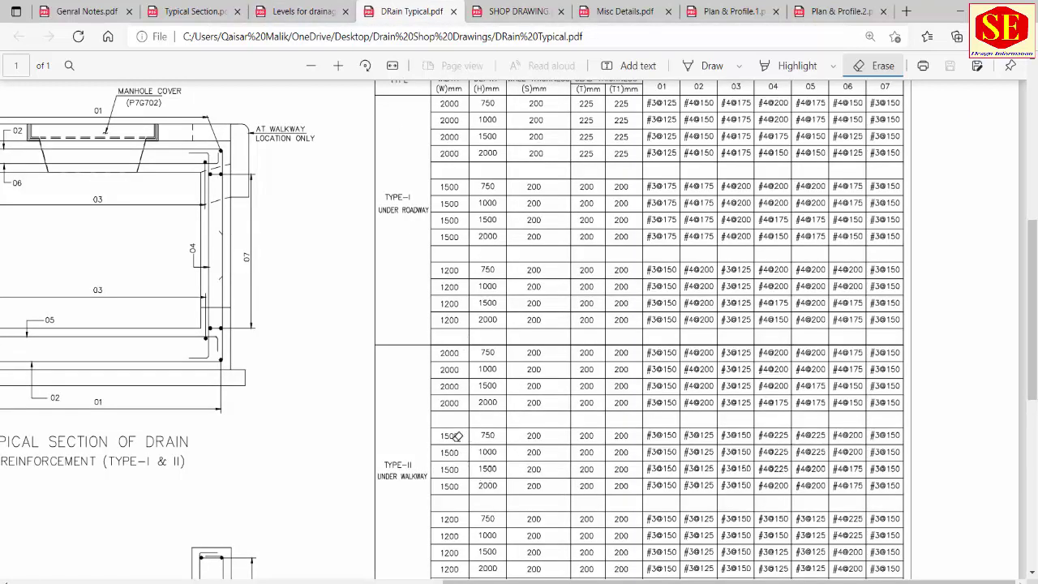
pyautogui.scroll(-2, 467, 493)
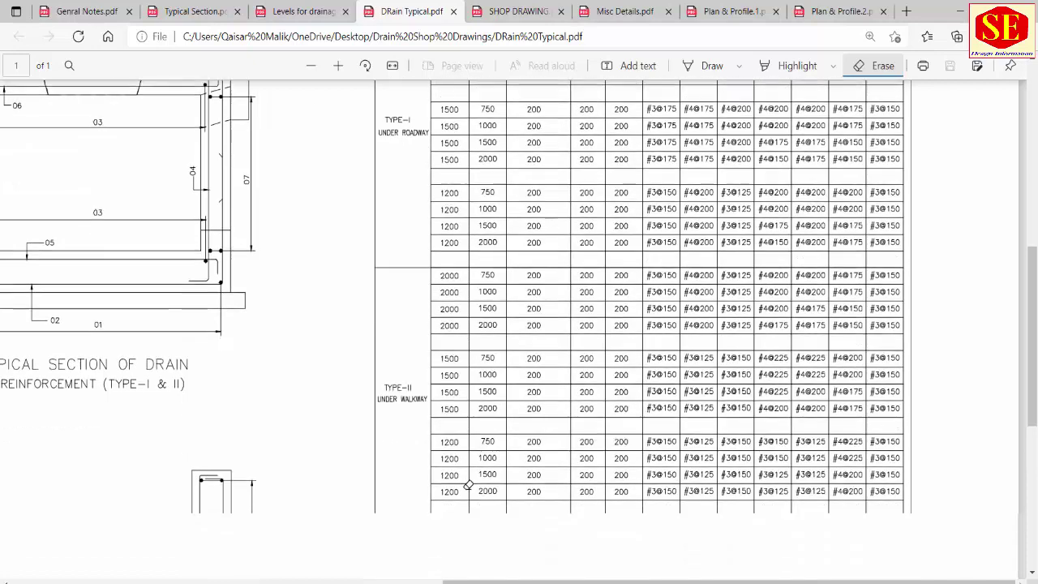
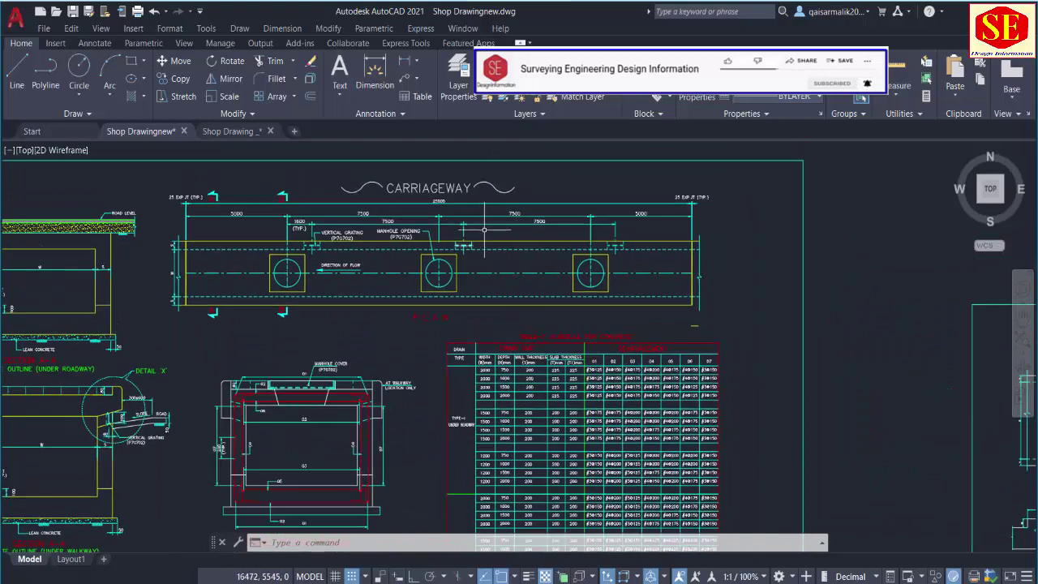
# - Copy the complete CARRIAGEWAY drain plan with its dimensions, labels and section marks into the empty space outside the drawing frame
pyautogui.scroll(3, 392, 321)
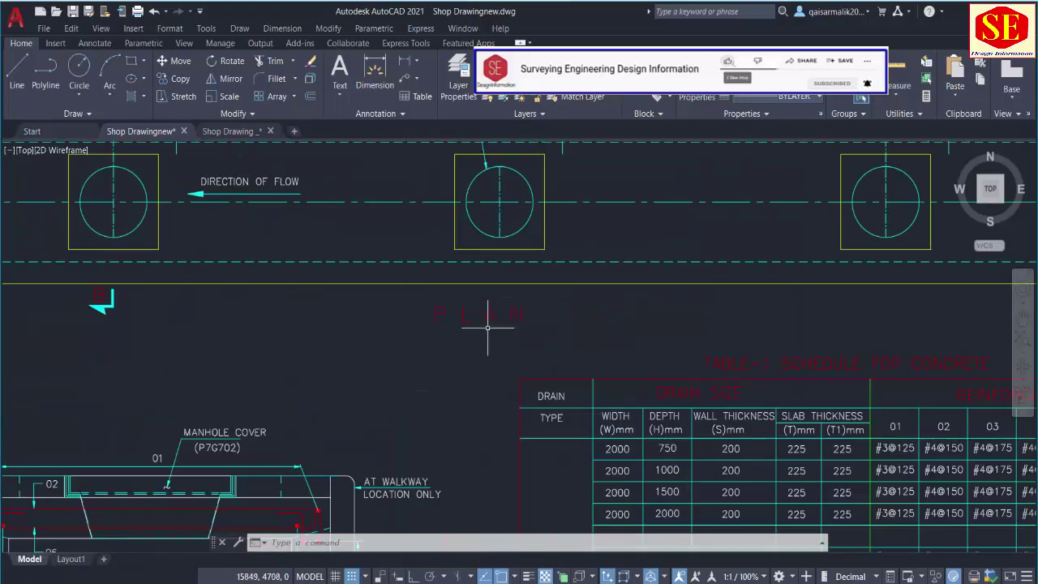
pyautogui.scroll(-2, 475, 308)
pyautogui.moveTo(461, 230); pyautogui.dragTo(448, 335)
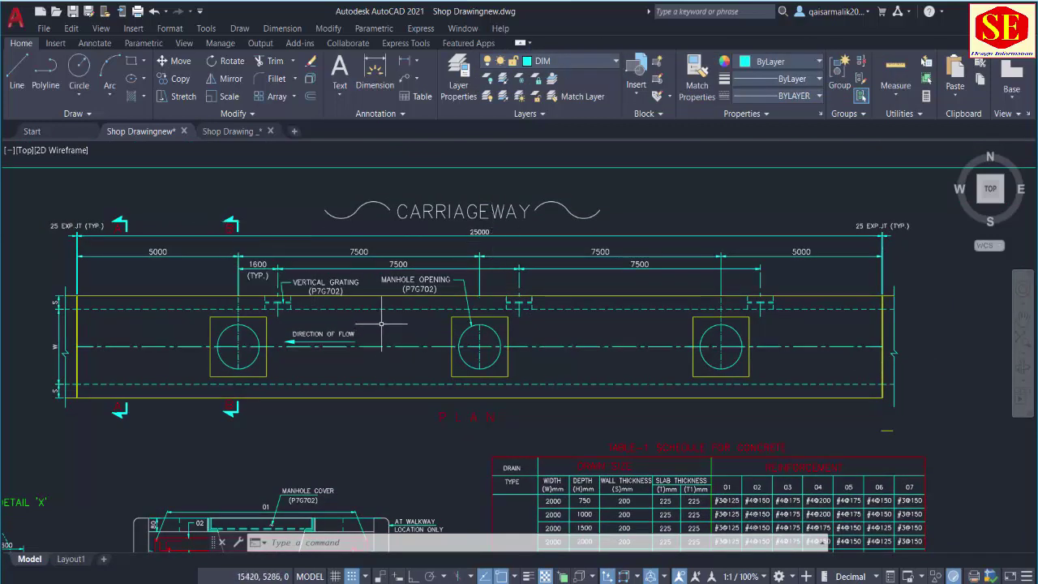
pyautogui.write('co')
pyautogui.press('Return')
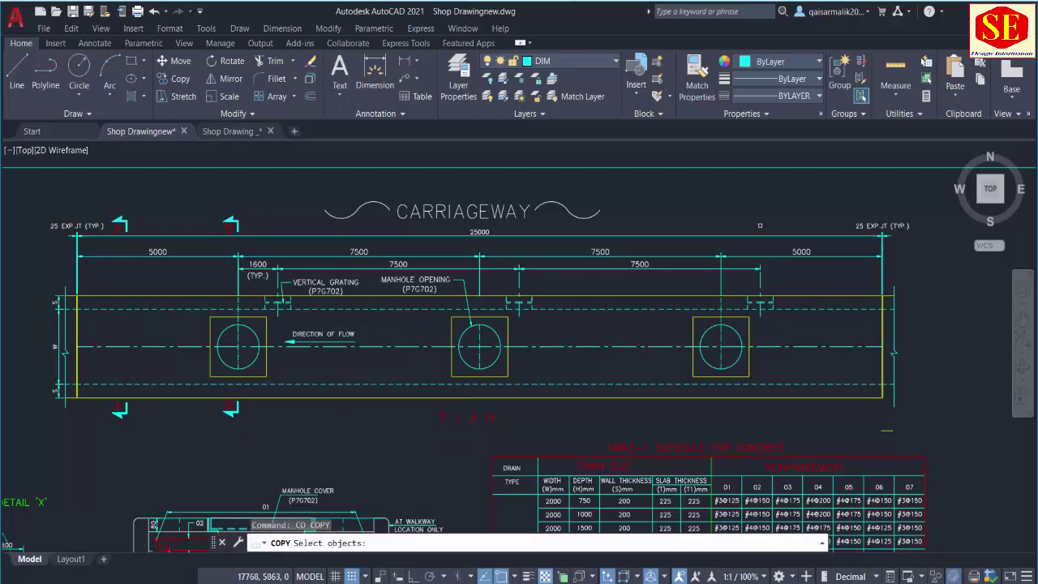
pyautogui.click(941, 190)
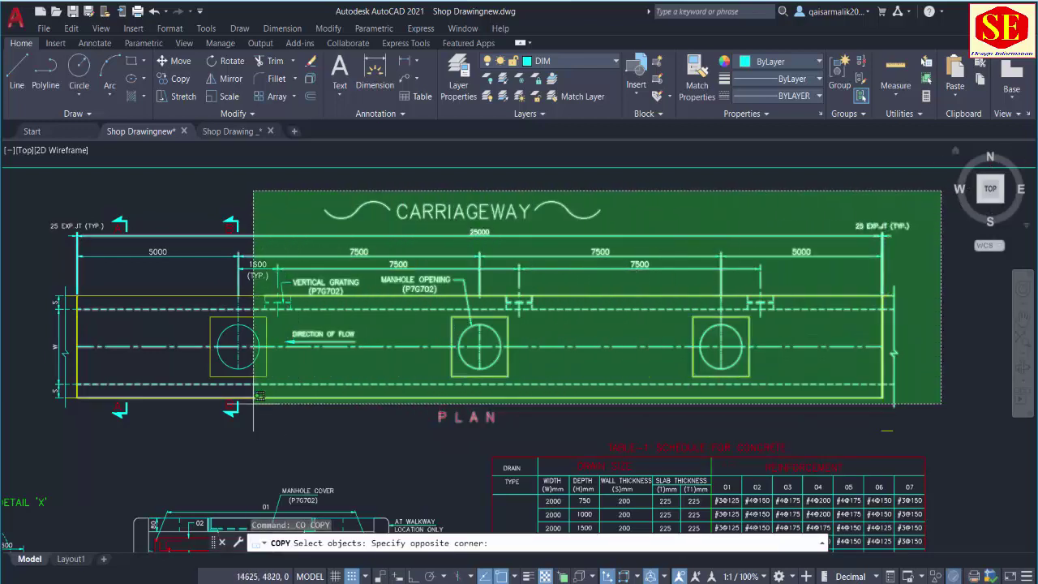
pyautogui.click(34, 423)
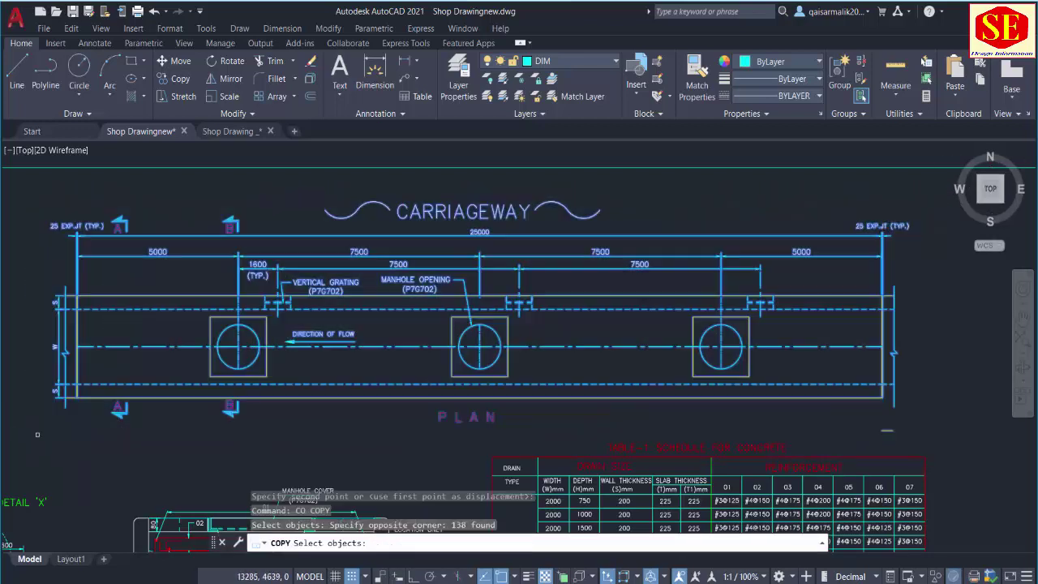
pyautogui.press('Return')
pyautogui.click(616, 355)
pyautogui.scroll(-5, 624, 357)
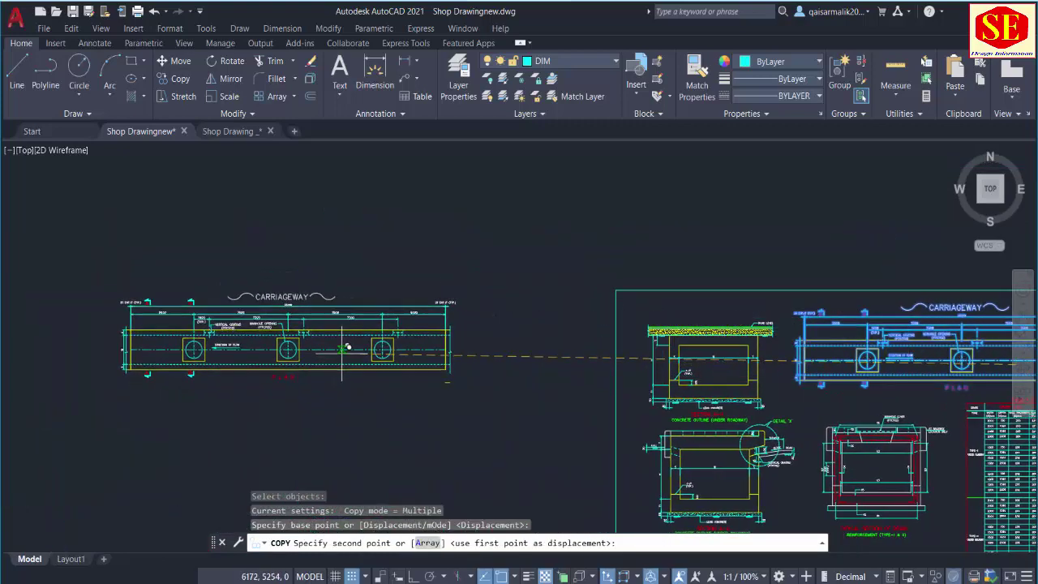
pyautogui.click(344, 349)
pyautogui.press('Escape')
# - Examine the copied drain plan's overall length, manhole and grating spacings, and expansion joint notes
pyautogui.scroll(4, 300, 342)
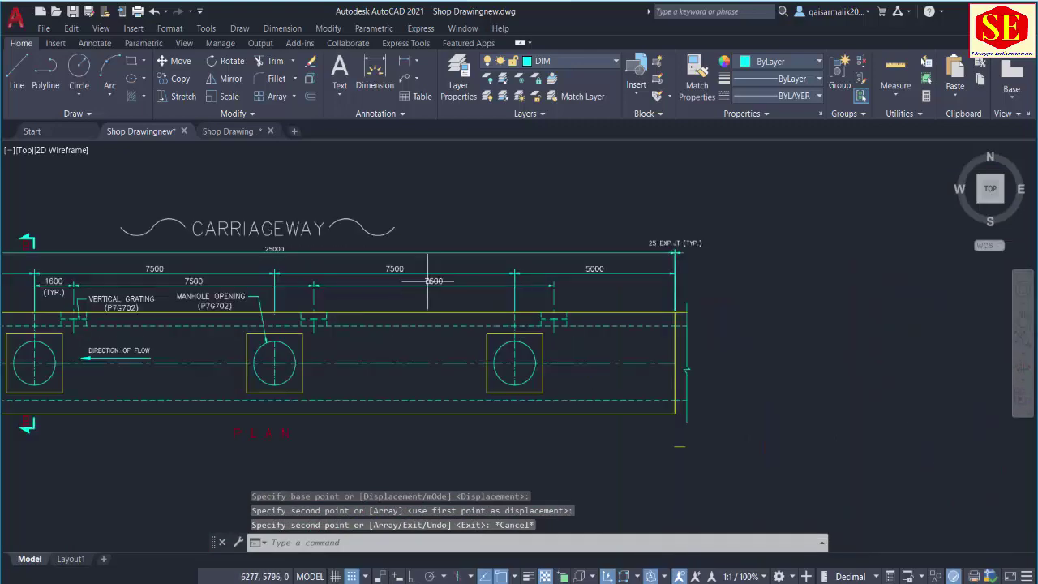
pyautogui.scroll(2, 385, 271)
pyautogui.moveTo(268, 324); pyautogui.dragTo(463, 325)
pyautogui.moveTo(247, 284); pyautogui.dragTo(486, 273)
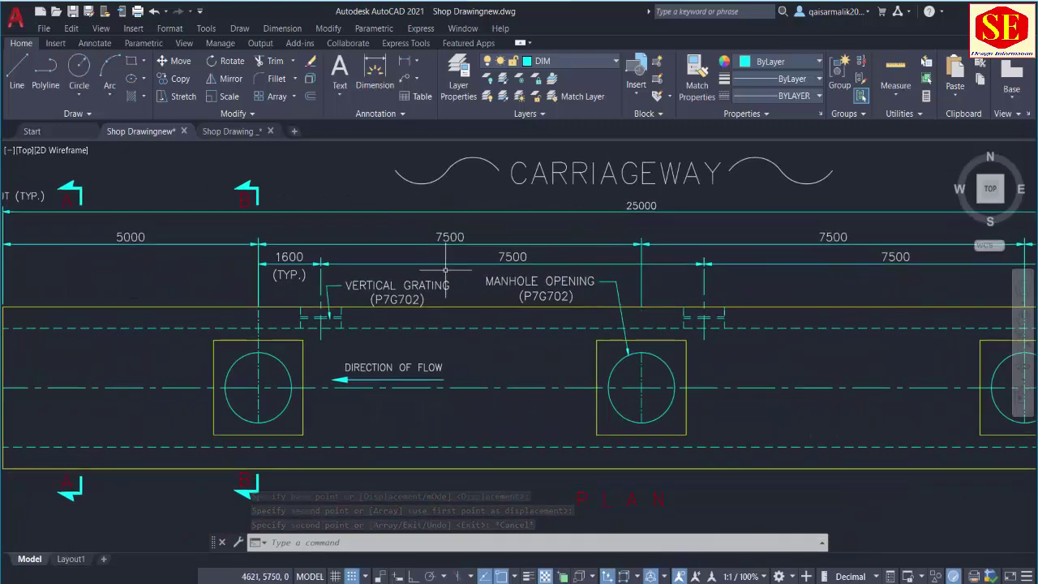
pyautogui.scroll(-2, 299, 242)
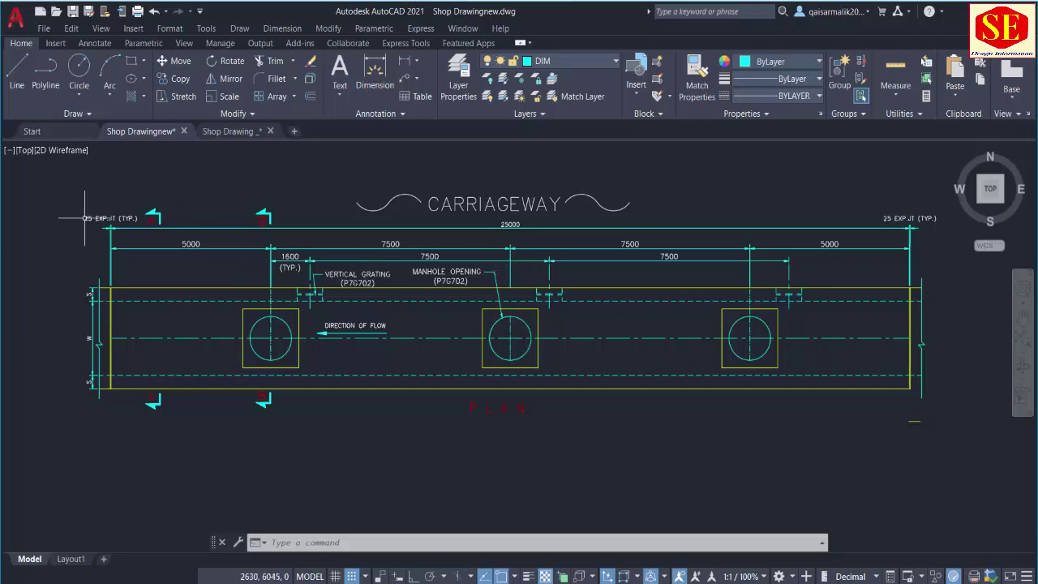
pyautogui.scroll(2, 120, 383)
pyautogui.scroll(-2, 174, 289)
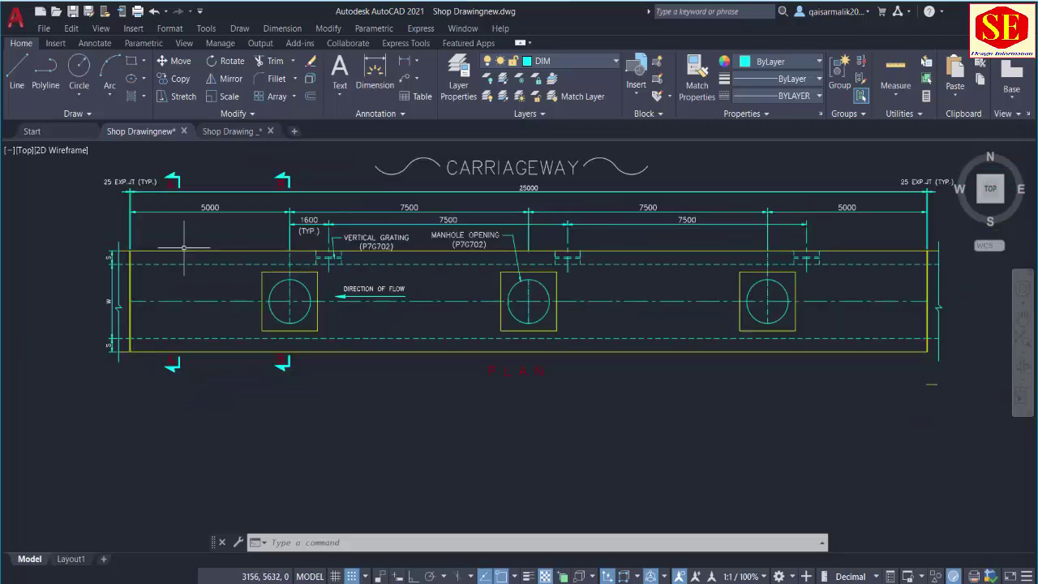
# - Copy the under-walkway concrete outline Section A-A, including Detail 'X', into the empty space below and left of the copied plan
pyautogui.scroll(-2, 172, 382)
pyautogui.scroll(1, 493, 343)
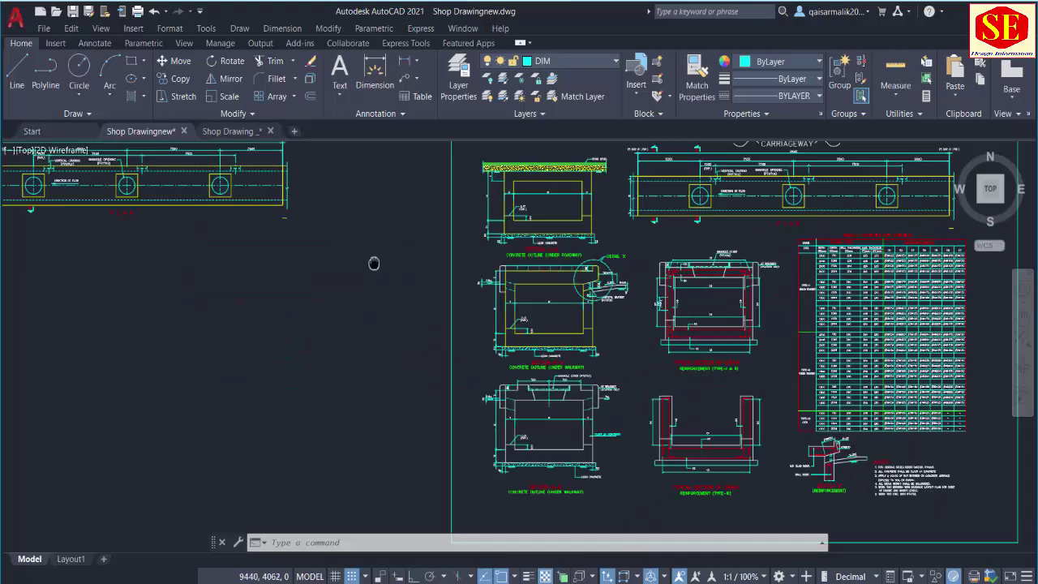
pyautogui.scroll(2, 518, 296)
pyautogui.scroll(1, 592, 243)
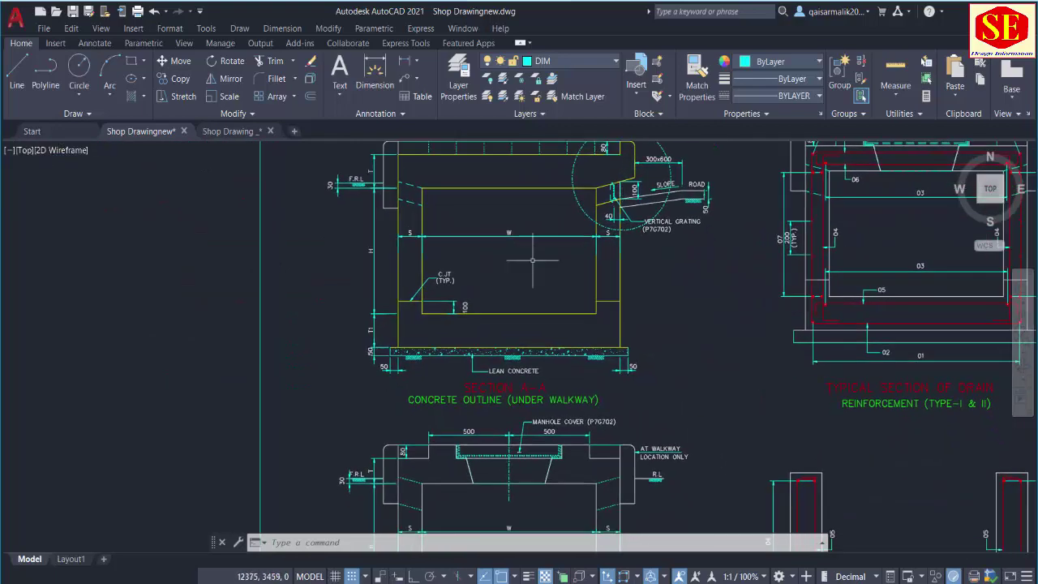
pyautogui.scroll(2, 470, 397)
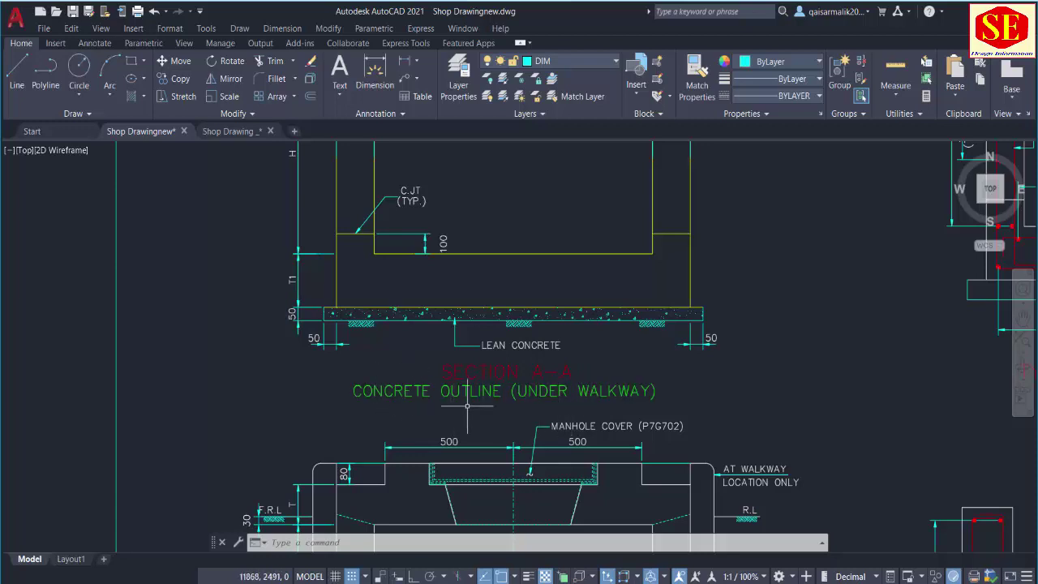
pyautogui.scroll(-4, 598, 395)
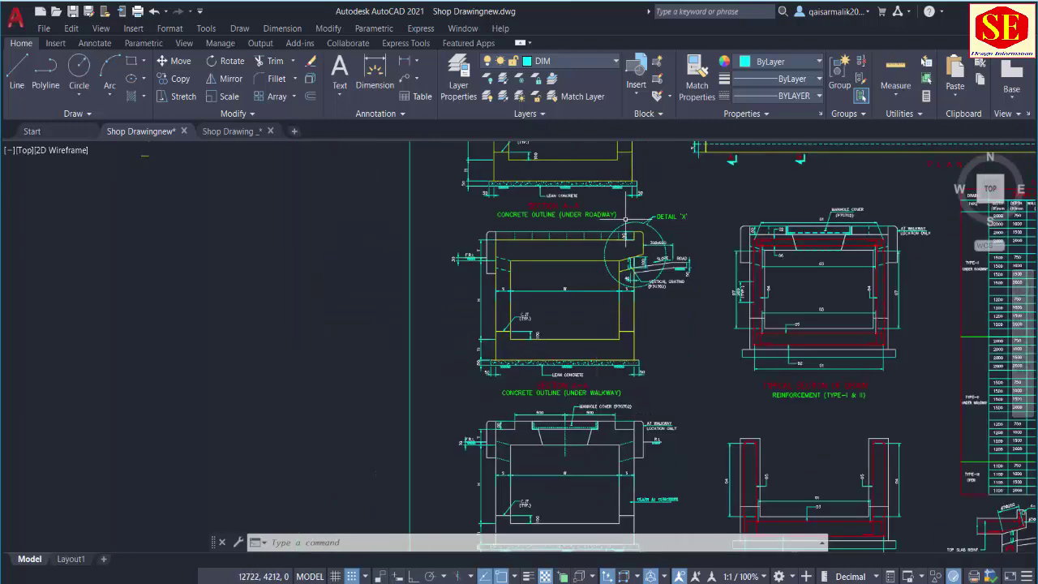
pyautogui.write('co')
pyautogui.press('Return')
pyautogui.click(715, 207)
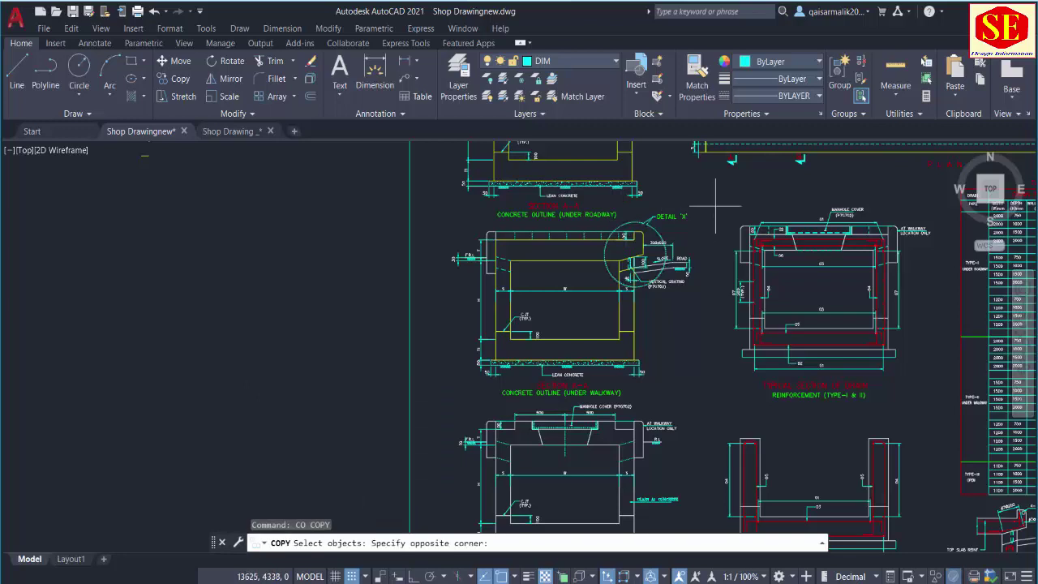
pyautogui.click(448, 400)
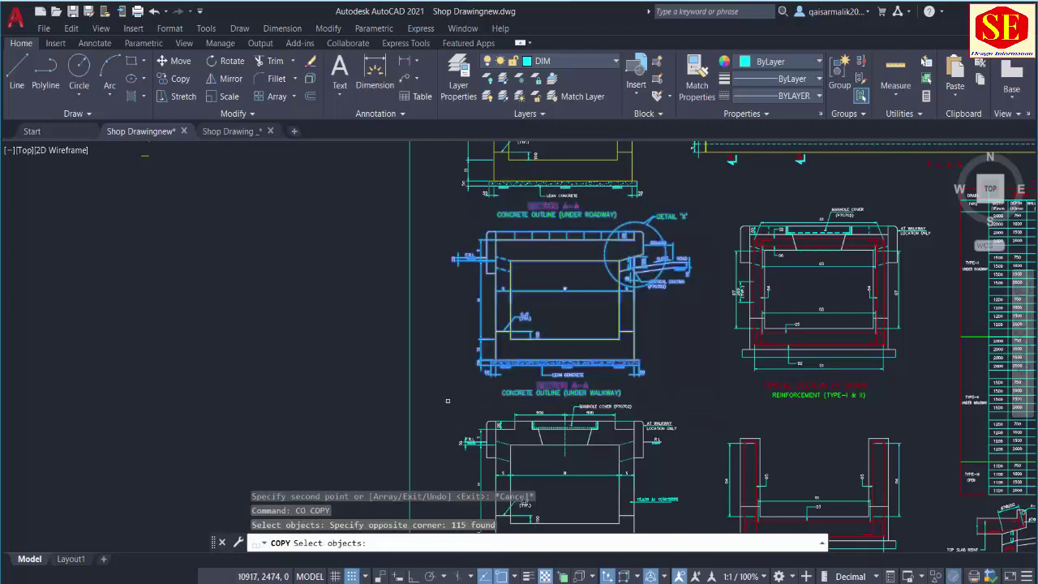
pyautogui.press('Return')
pyautogui.click(712, 384)
pyautogui.scroll(-5, 454, 369)
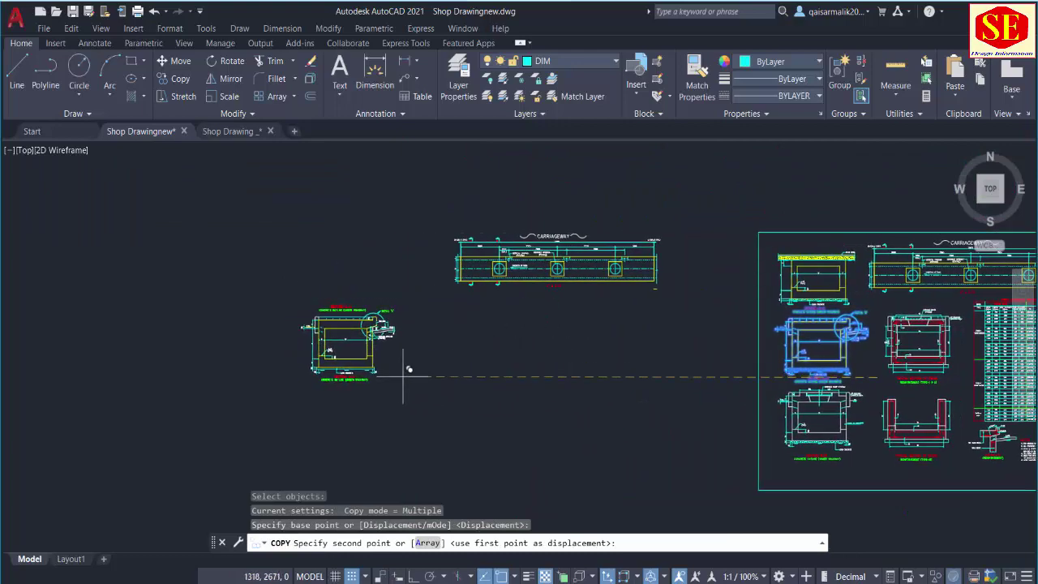
pyautogui.click(405, 378)
pyautogui.press('Escape')
# - Erase the stray SECTION A-A and CONCRETE OUTLINE (UNDER ROADWAY) titles above the copied walkway section
pyautogui.scroll(8, 351, 315)
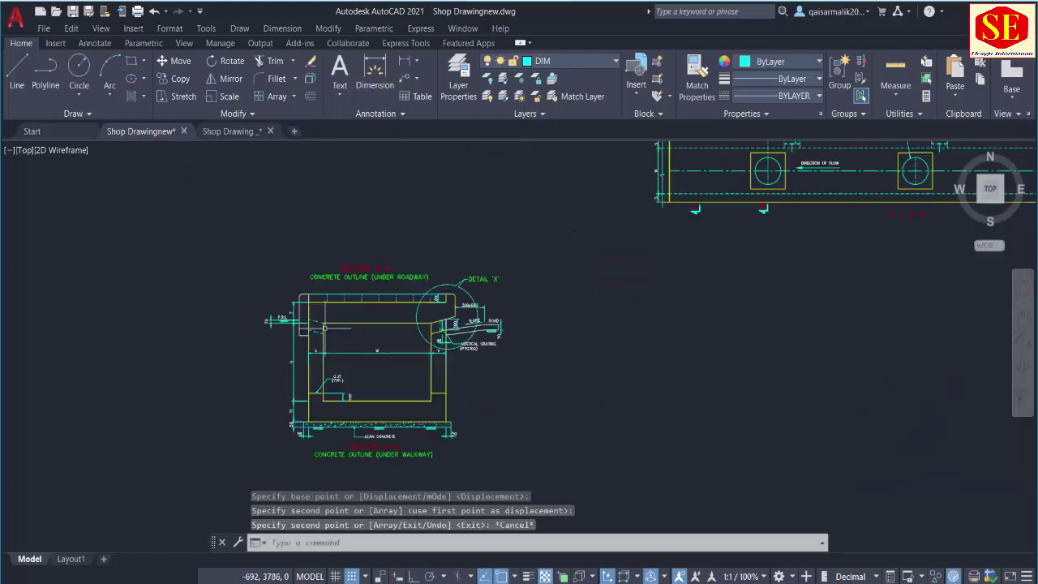
pyautogui.click(389, 239)
pyautogui.click(370, 276)
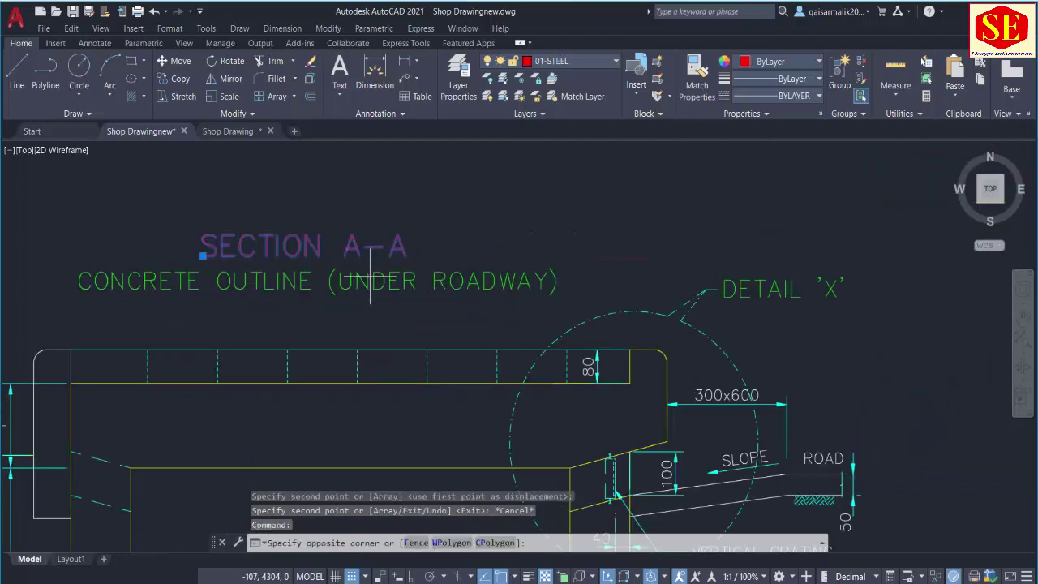
pyautogui.click(268, 243)
pyautogui.write('e')
pyautogui.press('Return')
pyautogui.scroll(-5, 359, 223)
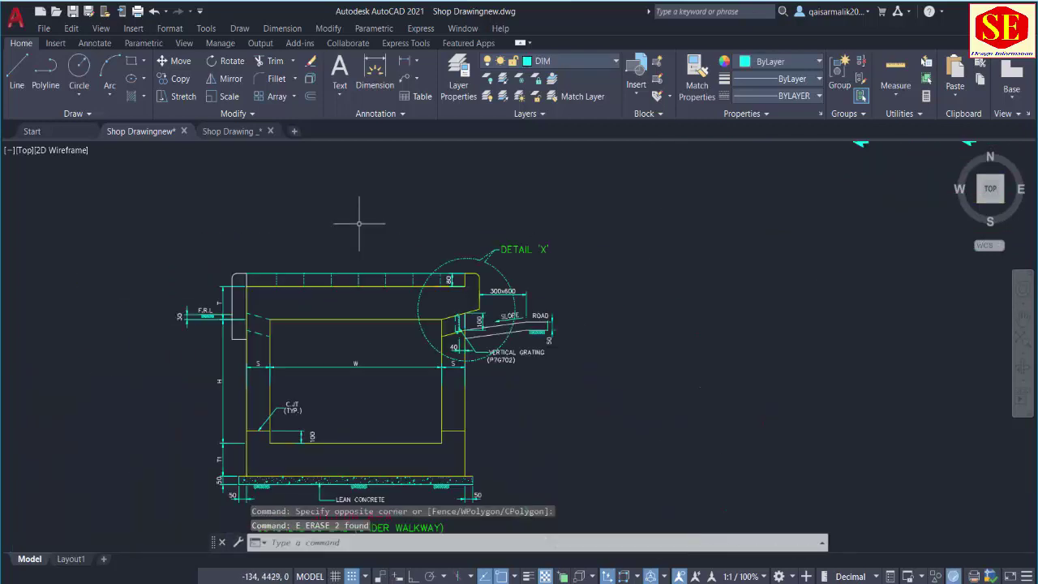
pyautogui.moveTo(490, 301); pyautogui.dragTo(501, 244)
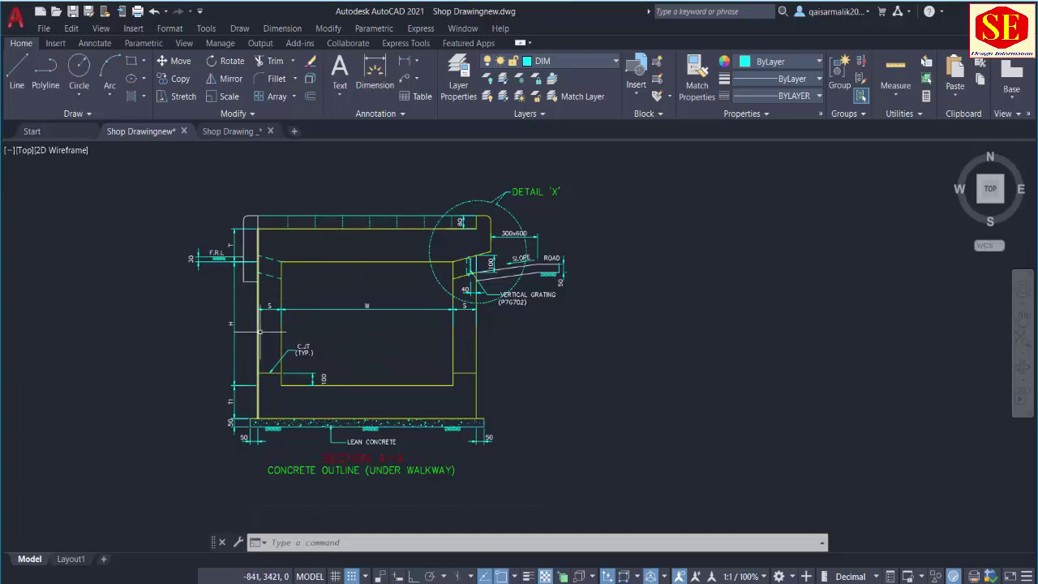
# - Compare the under-walkway Section A-A in the DRain Typical PDF with the copied section in AutoCAD
pyautogui.scroll(-5, 253, 336)
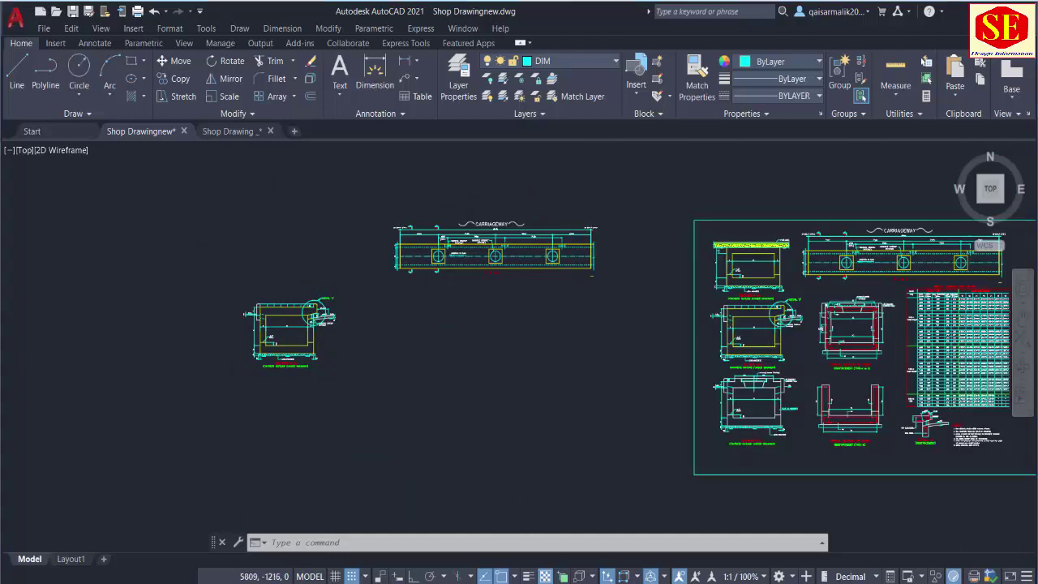
pyautogui.hotkey('alt', 'Tab')
pyautogui.click(381, 8)
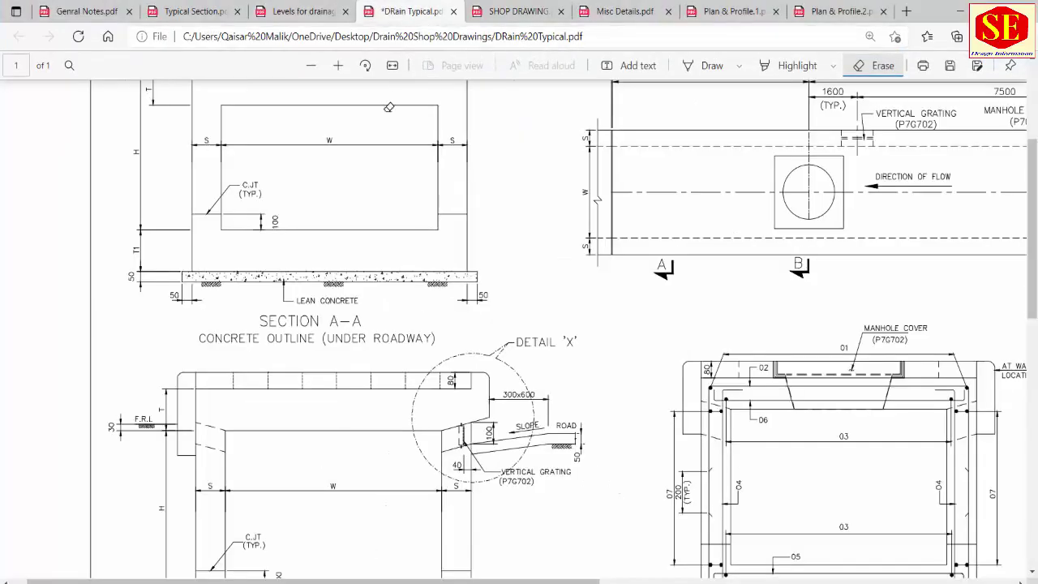
pyautogui.scroll(1, 374, 253)
pyautogui.scroll(-1, 373, 258)
pyautogui.scroll(-1, 371, 258)
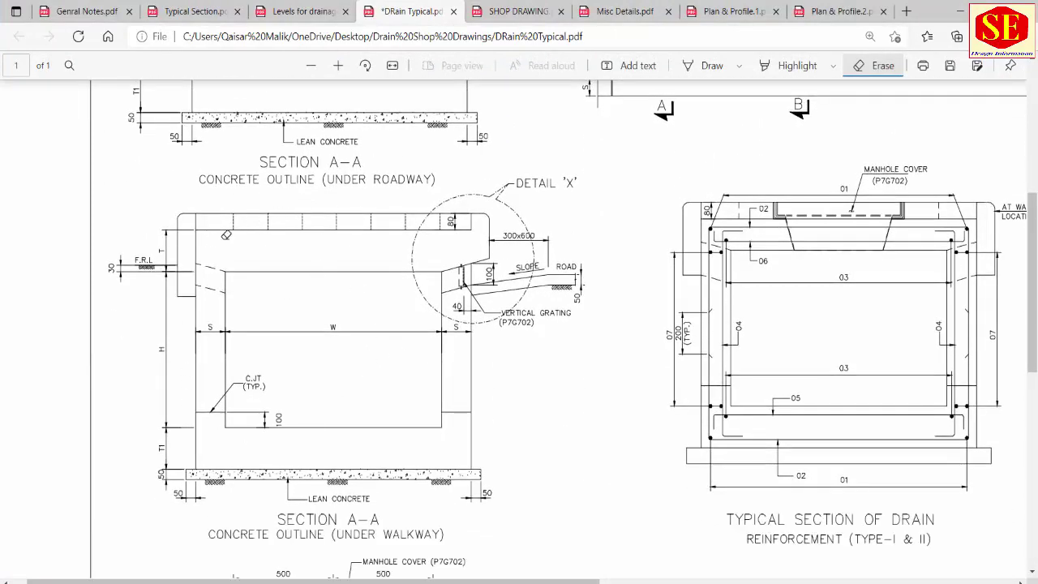
pyautogui.scroll(1, 403, 456)
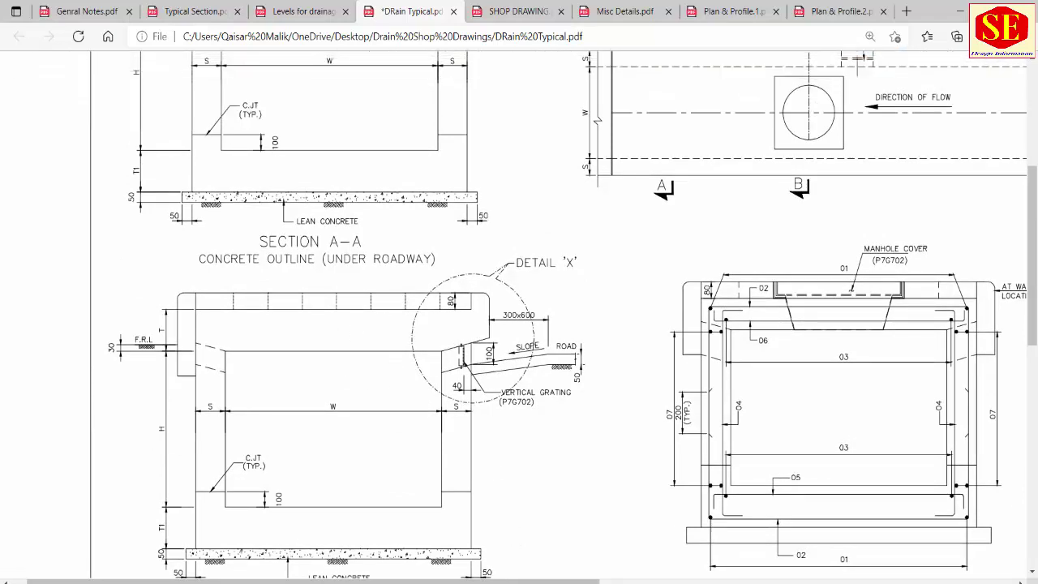
pyautogui.hotkey('alt', 'Tab')
pyautogui.scroll(4, 319, 313)
pyautogui.moveTo(215, 400); pyautogui.dragTo(357, 335)
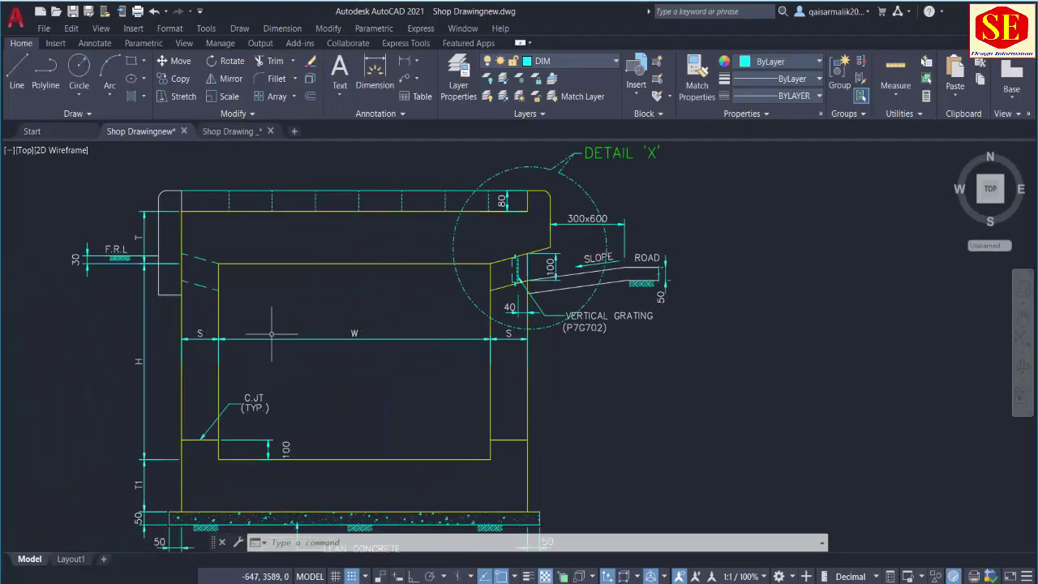
pyautogui.scroll(-5, 129, 325)
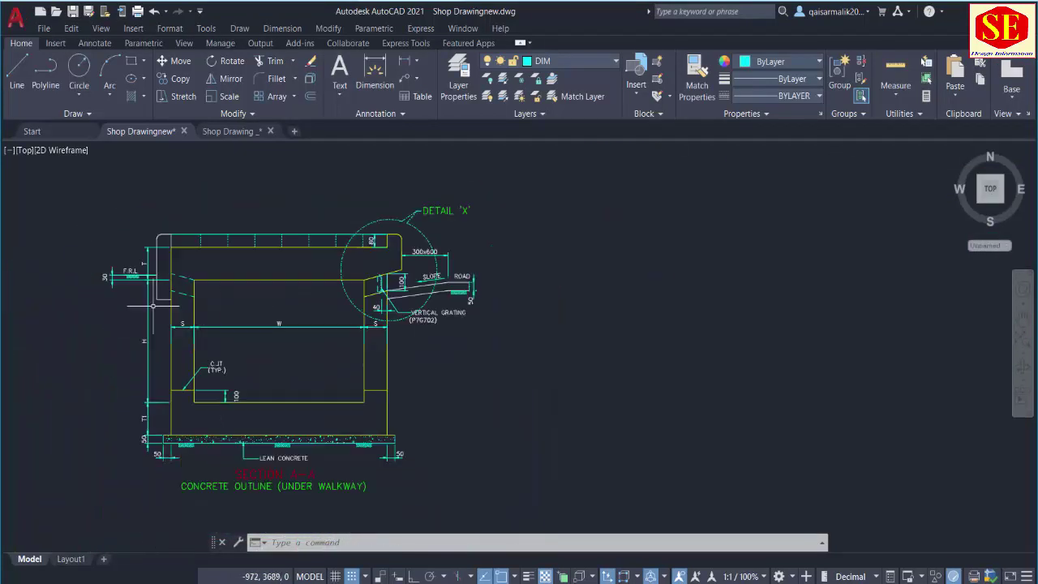
# - Find the 1200 by 750 row under TYPE-II UNDER WALKWAY in the concrete schedule, select its size values and check their column headings
pyautogui.scroll(5, 689, 347)
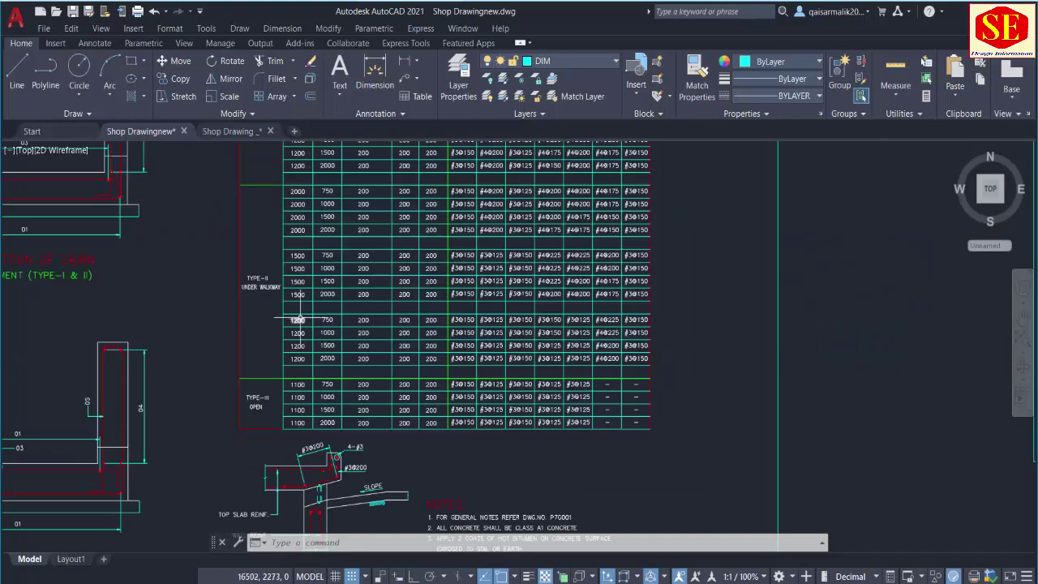
pyautogui.scroll(4, 297, 340)
pyautogui.scroll(1, 271, 334)
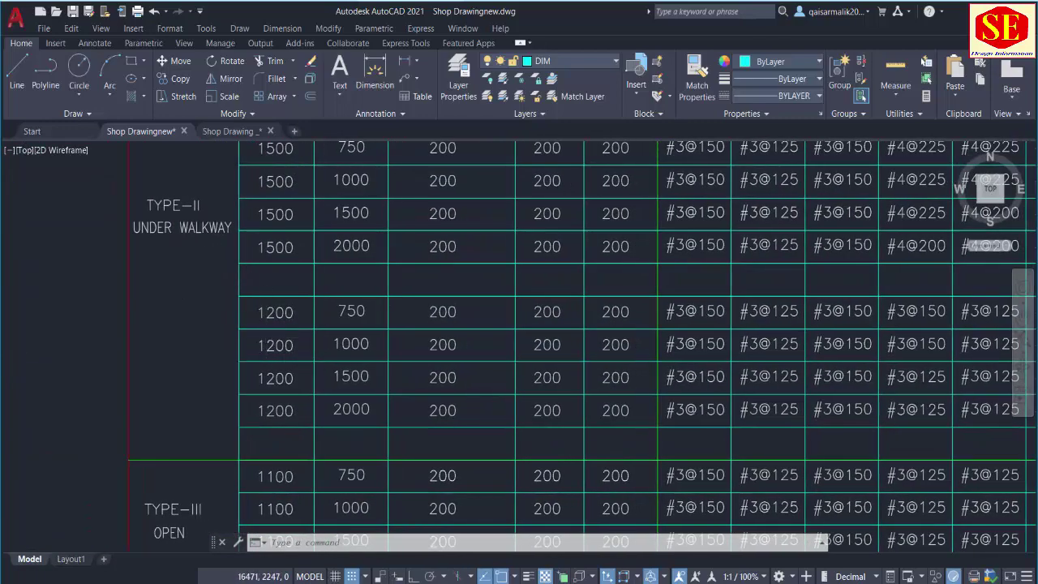
pyautogui.click(274, 313)
pyautogui.click(355, 311)
pyautogui.click(443, 313)
pyautogui.click(624, 318)
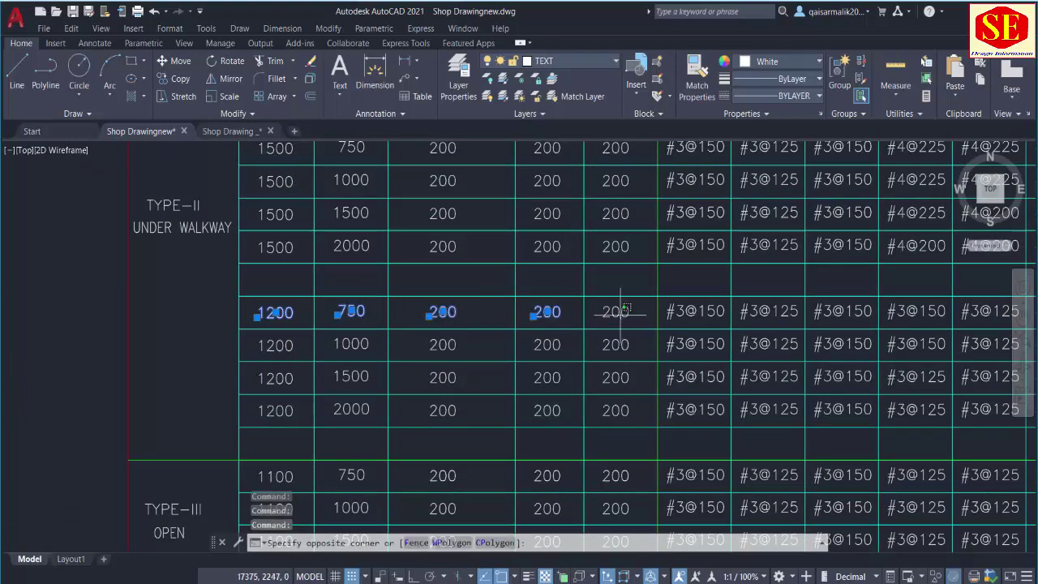
pyautogui.click(609, 349)
pyautogui.scroll(-5, 593, 384)
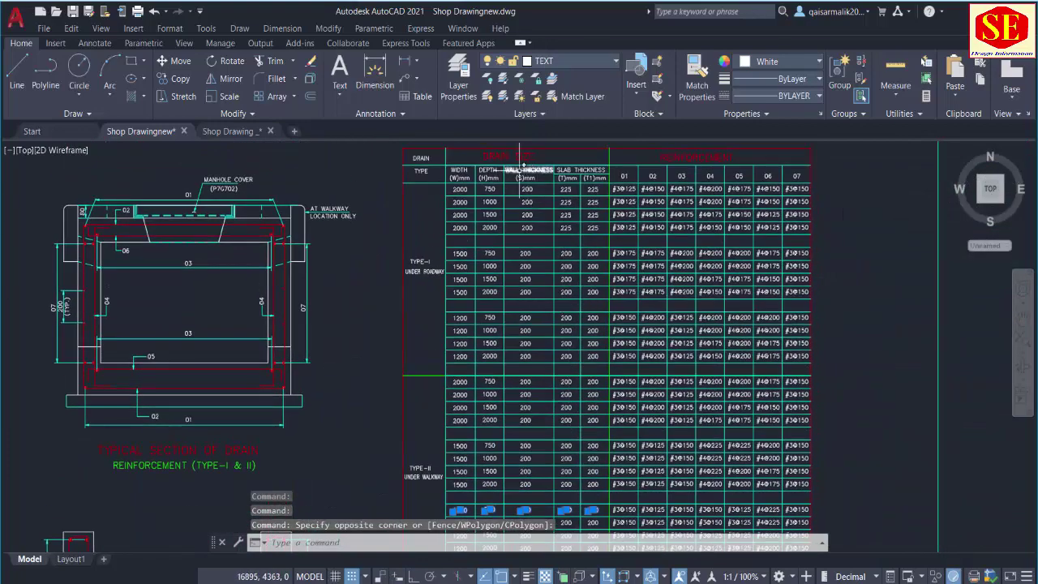
pyautogui.scroll(5, 476, 174)
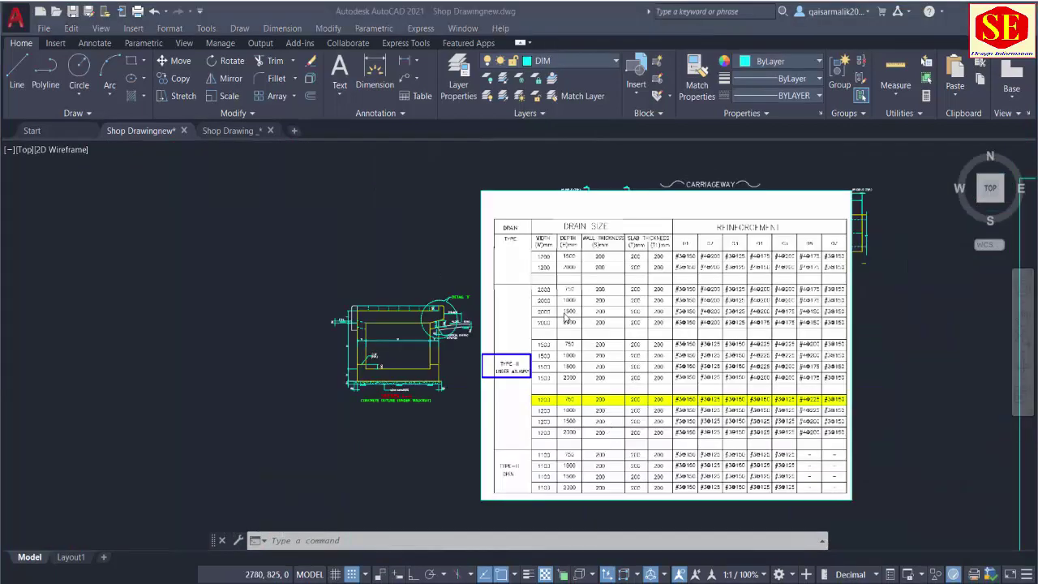
# - Check the highlighted Type-II row's width in the schedule and change the inner width dimension text in the copied walkway section to W=1200
pyautogui.scroll(3, 565, 405)
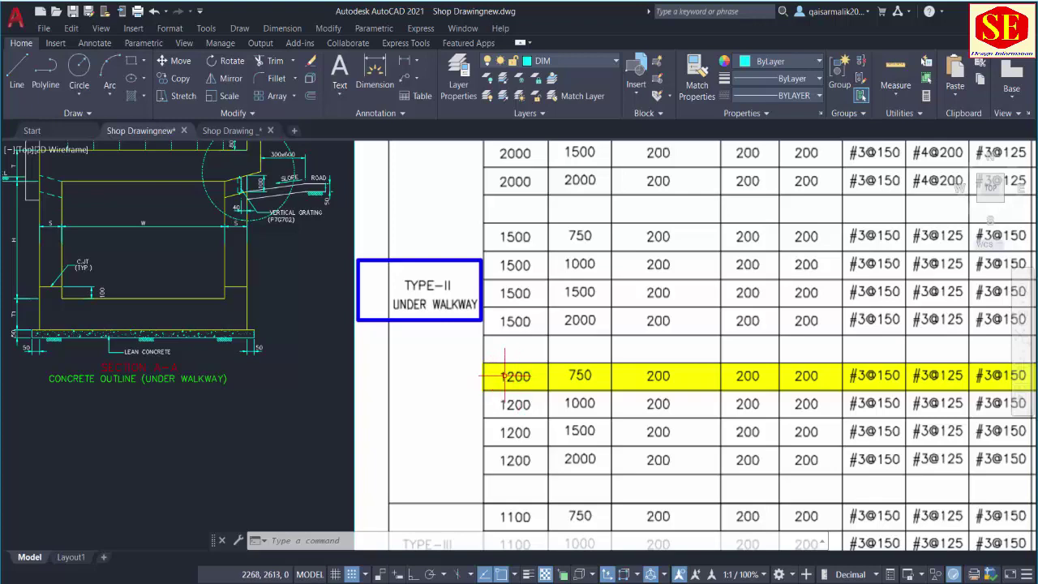
pyautogui.scroll(2, 491, 381)
pyautogui.scroll(-6, 528, 244)
pyautogui.scroll(4, 532, 233)
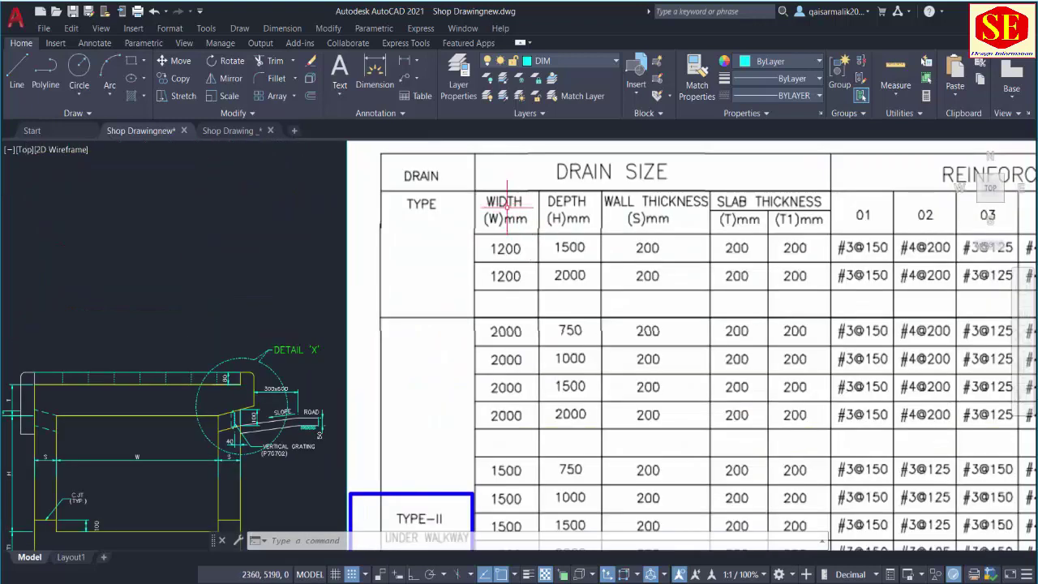
pyautogui.scroll(8, 137, 456)
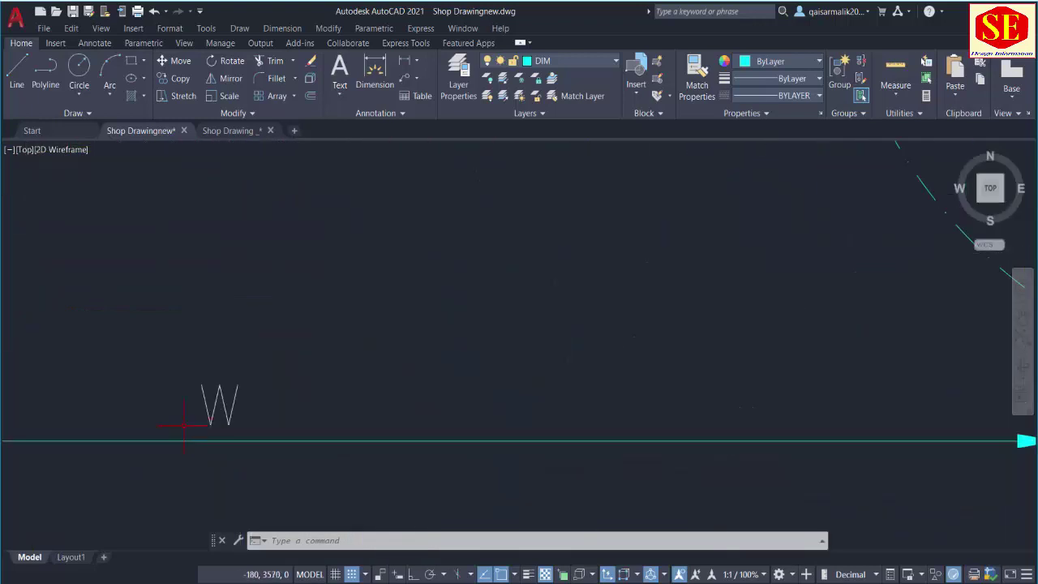
pyautogui.scroll(-5, 219, 403)
pyautogui.scroll(-3, 605, 335)
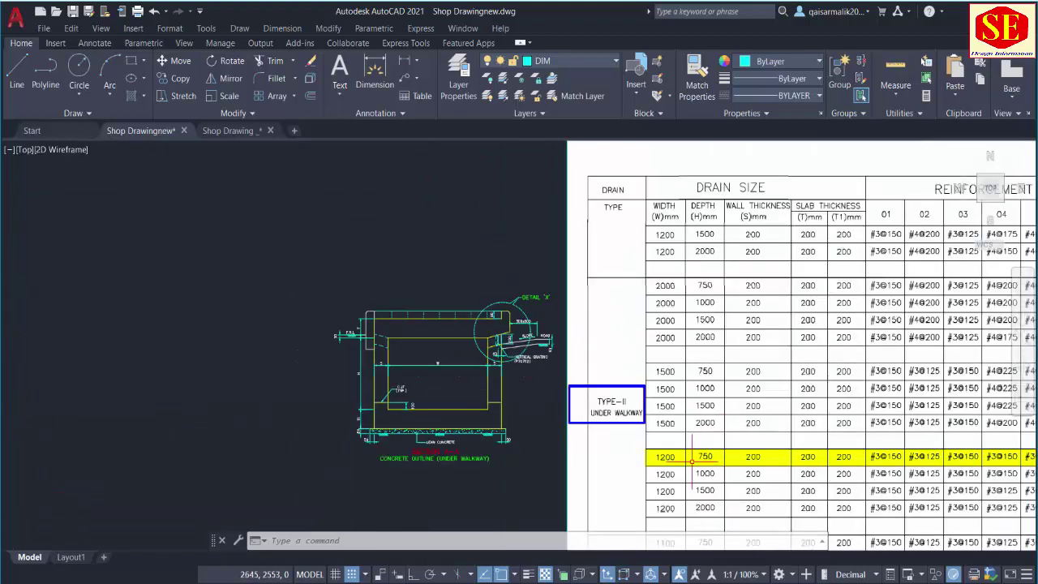
pyautogui.scroll(3, 617, 460)
pyautogui.scroll(-4, 673, 458)
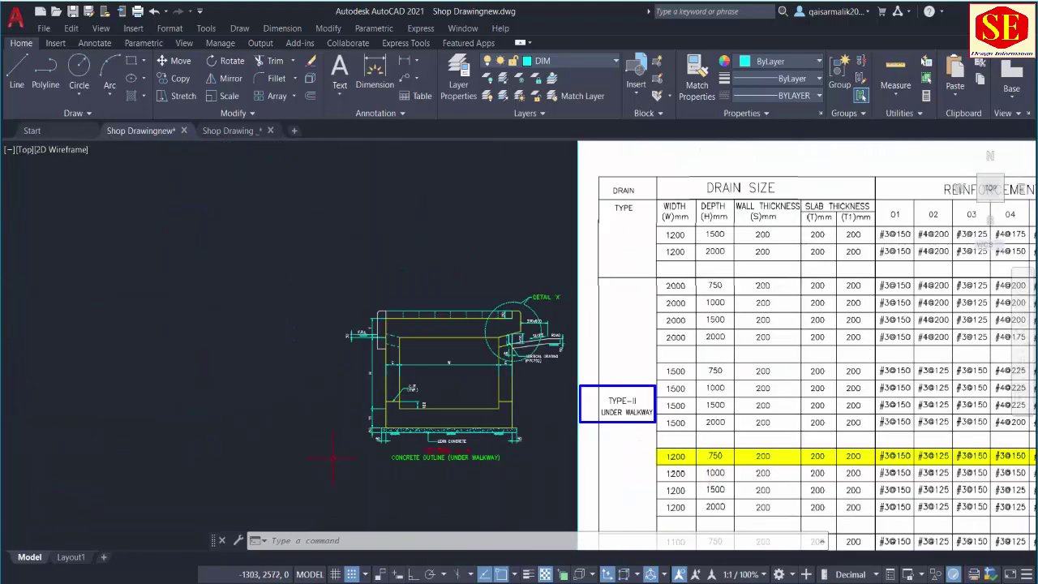
pyautogui.scroll(3, 470, 375)
pyautogui.scroll(4, 512, 262)
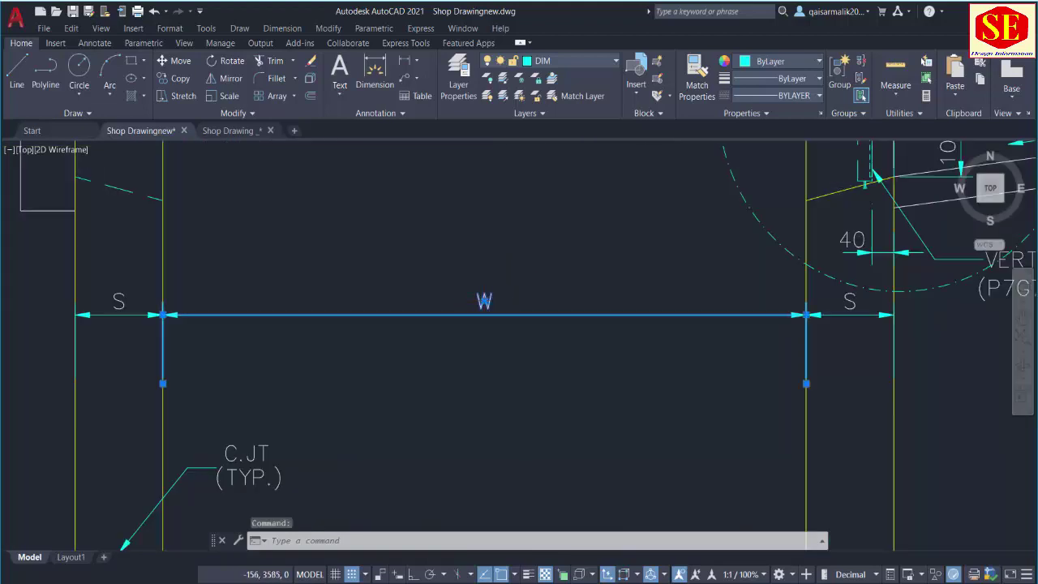
pyautogui.doubleClick(484, 302)
pyautogui.write('=1200')
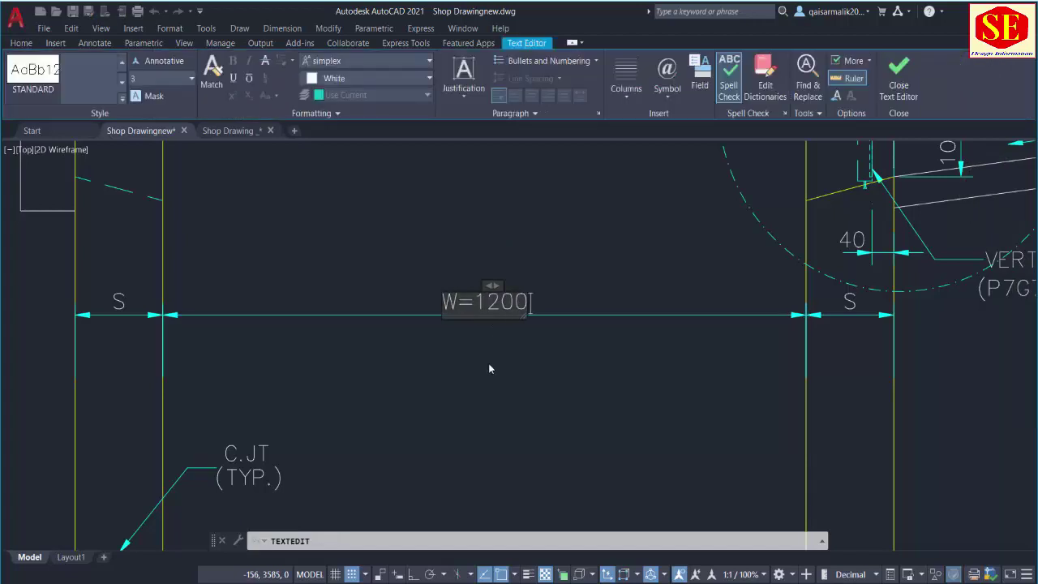
pyautogui.click(488, 363)
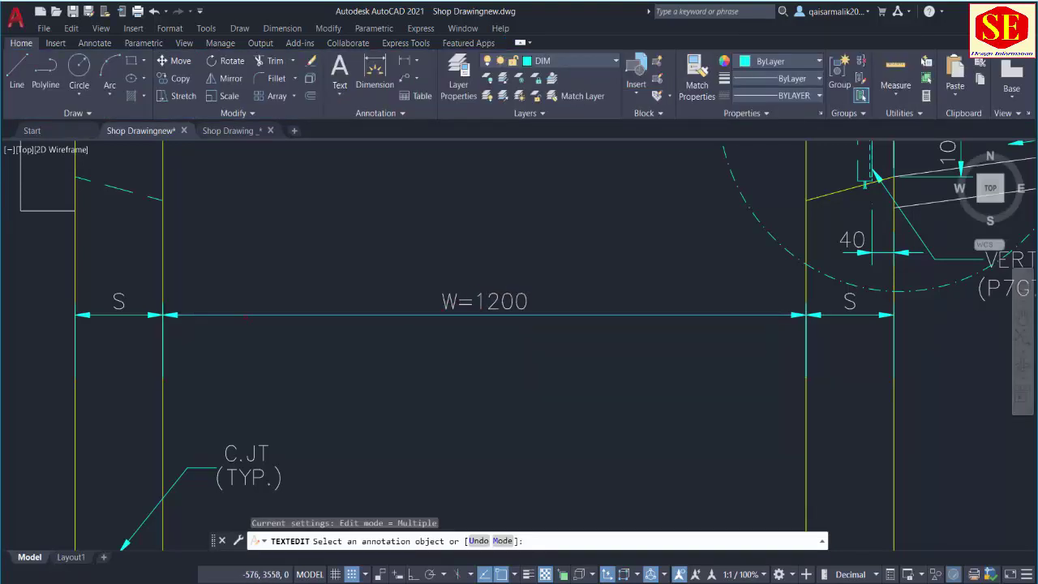
# - Check the scheduled depth in the highlighted row and change the section's vertical depth dimension text to H=750
pyautogui.scroll(-6, 328, 317)
pyautogui.scroll(2, 788, 480)
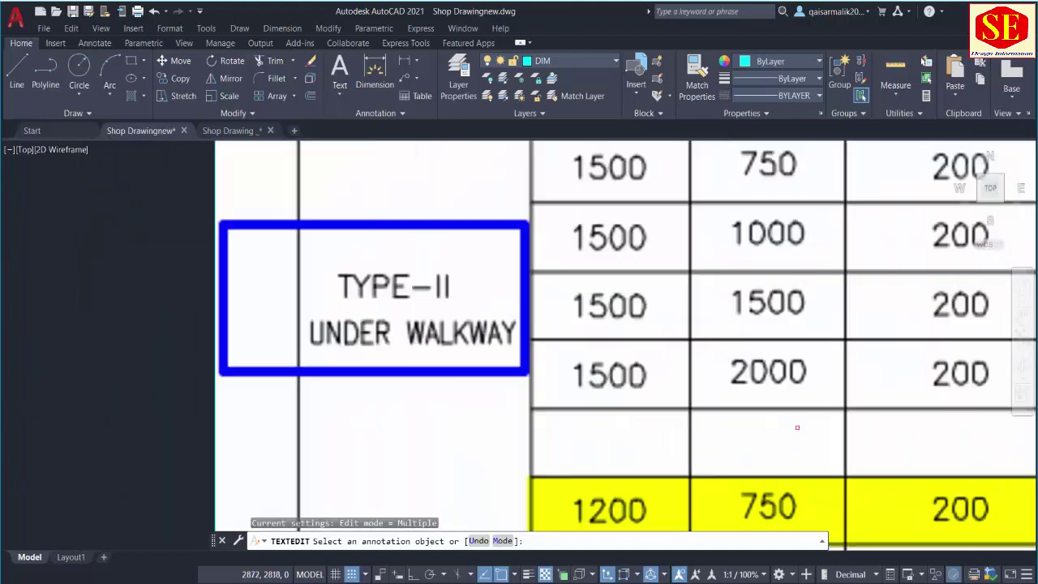
pyautogui.scroll(-6, 788, 405)
pyautogui.scroll(5, 788, 347)
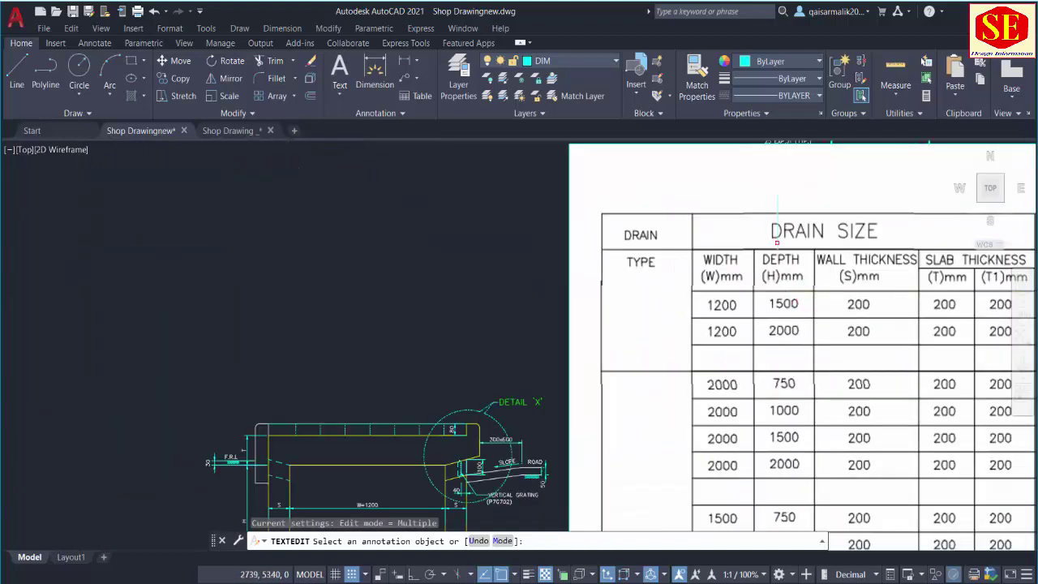
pyautogui.scroll(-2, 780, 279)
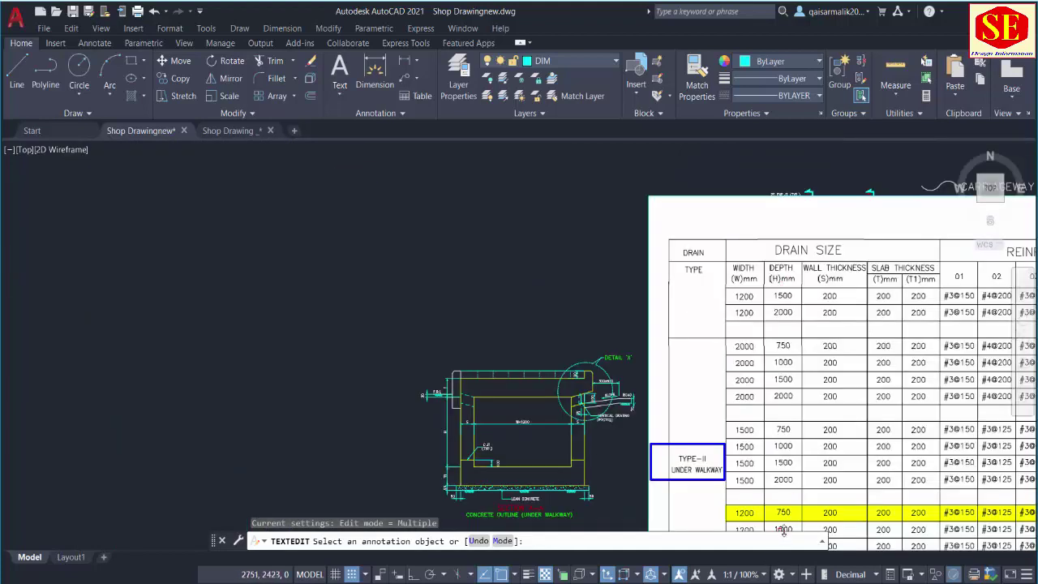
pyautogui.scroll(4, 783, 529)
pyautogui.scroll(-3, 778, 509)
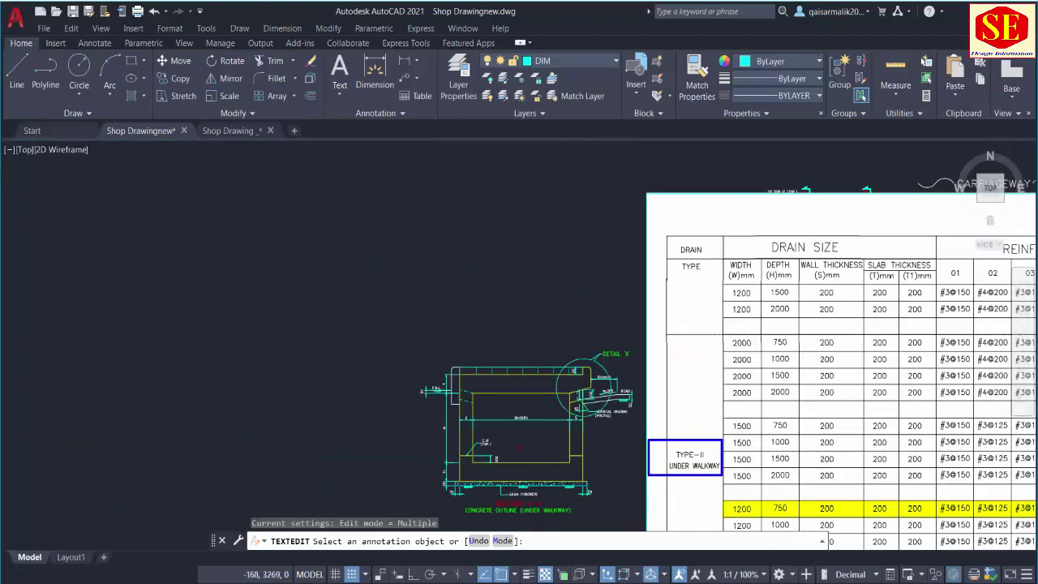
pyautogui.scroll(3, 452, 435)
pyautogui.scroll(4, 398, 405)
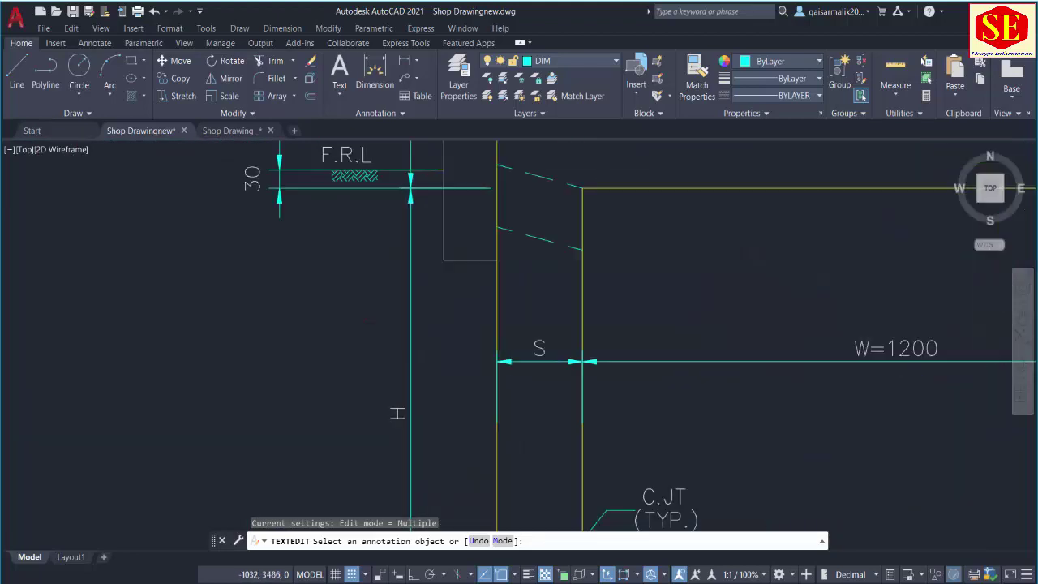
pyautogui.click(399, 410)
pyautogui.write('=')
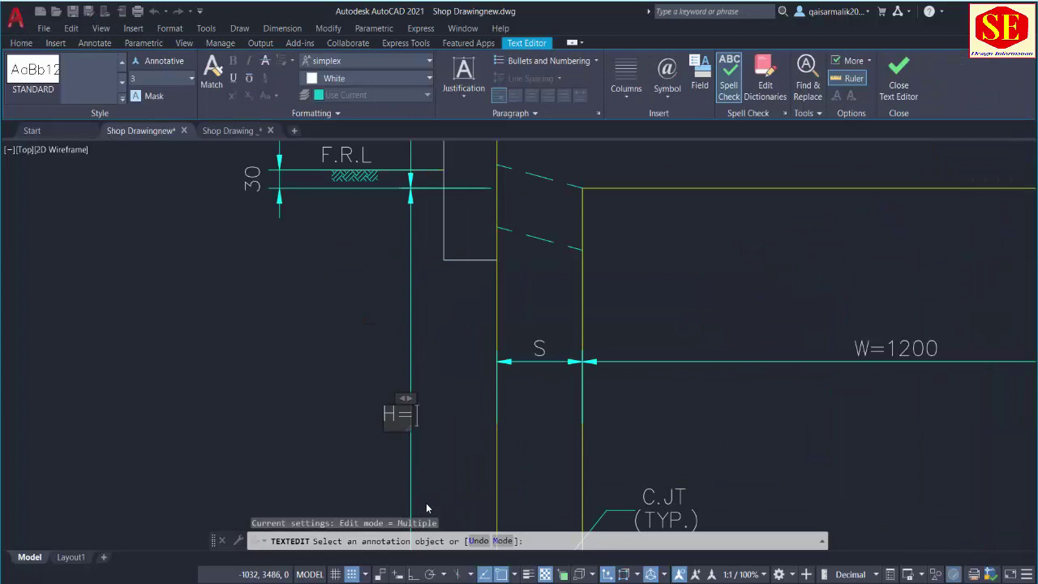
pyautogui.write('750')
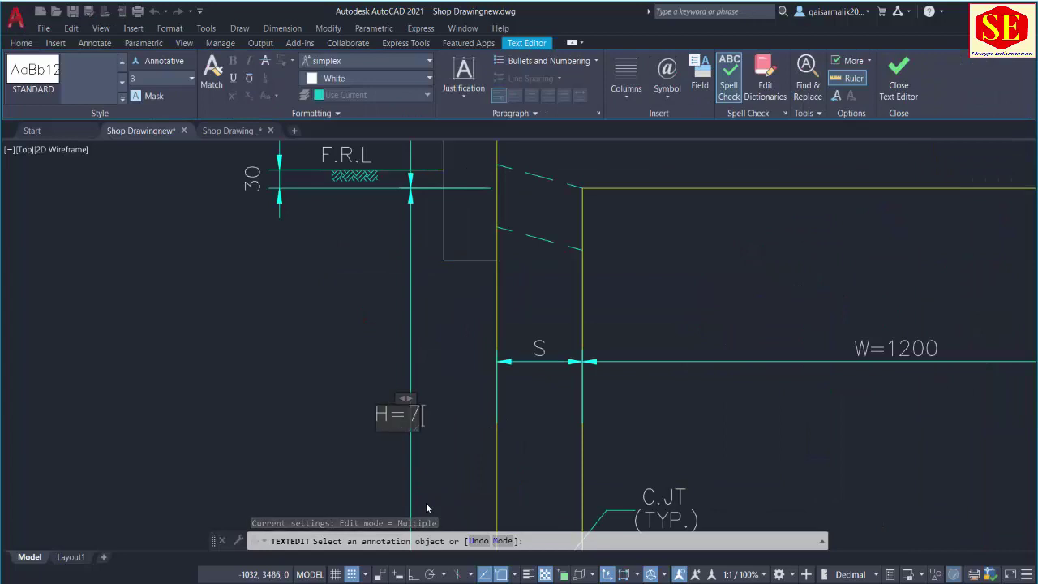
pyautogui.click(423, 462)
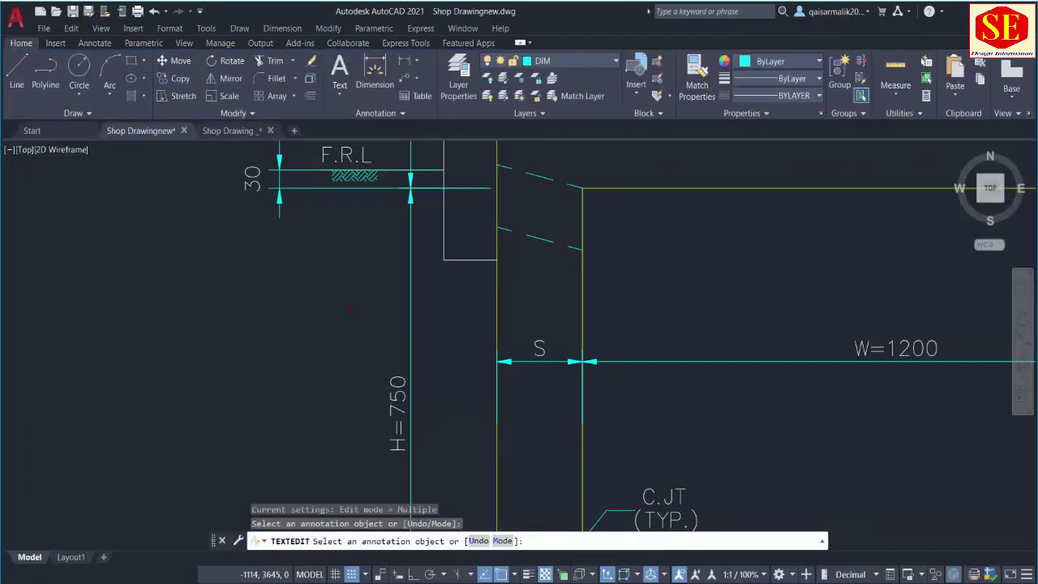
# - Look up the scheduled wall thickness and change the dimension text of the section's right wall to S=200
pyautogui.scroll(-6, 344, 339)
pyautogui.scroll(-2, 342, 338)
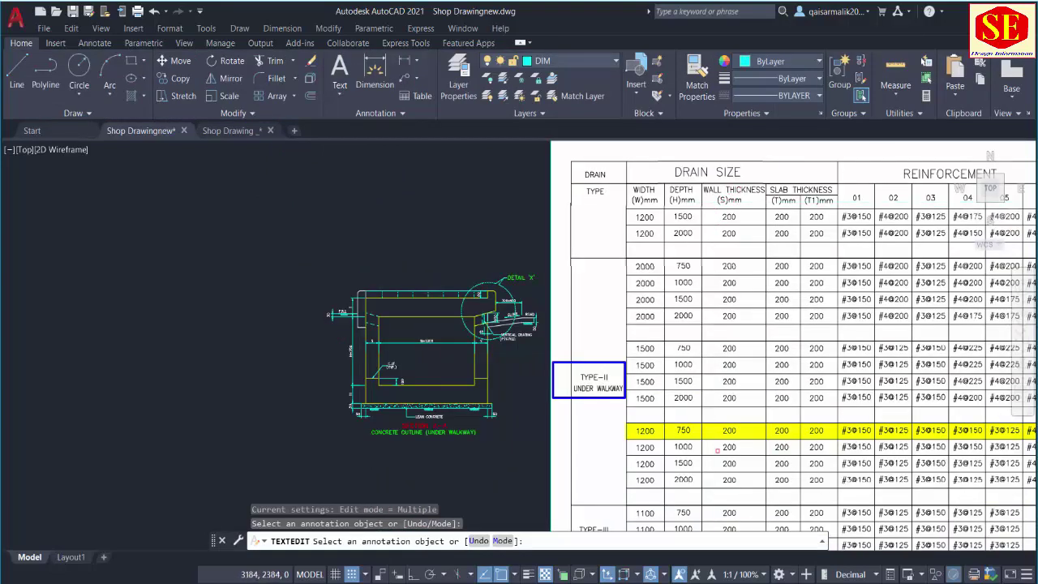
pyautogui.scroll(8, 485, 330)
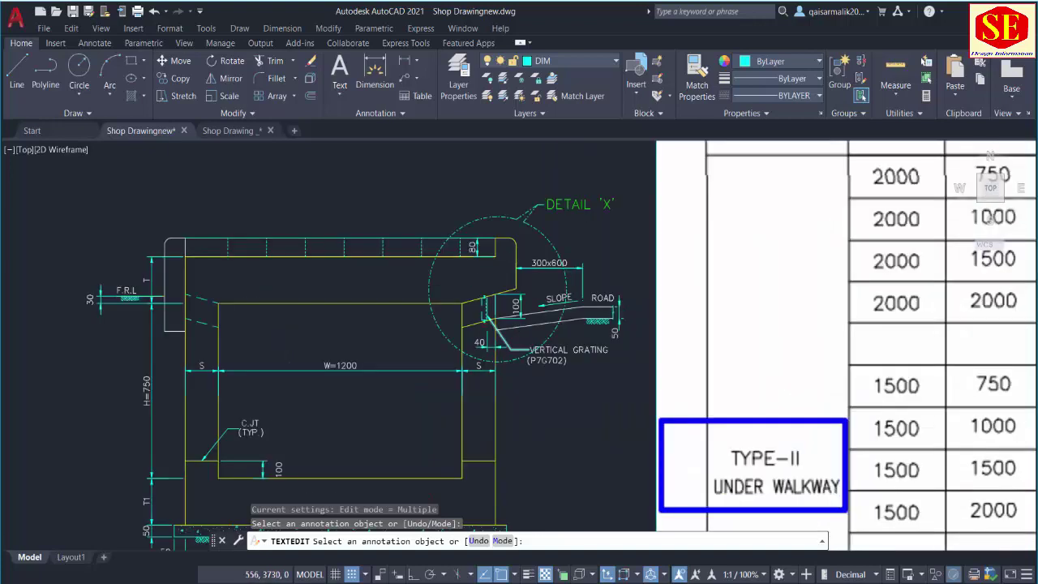
pyautogui.click(446, 419)
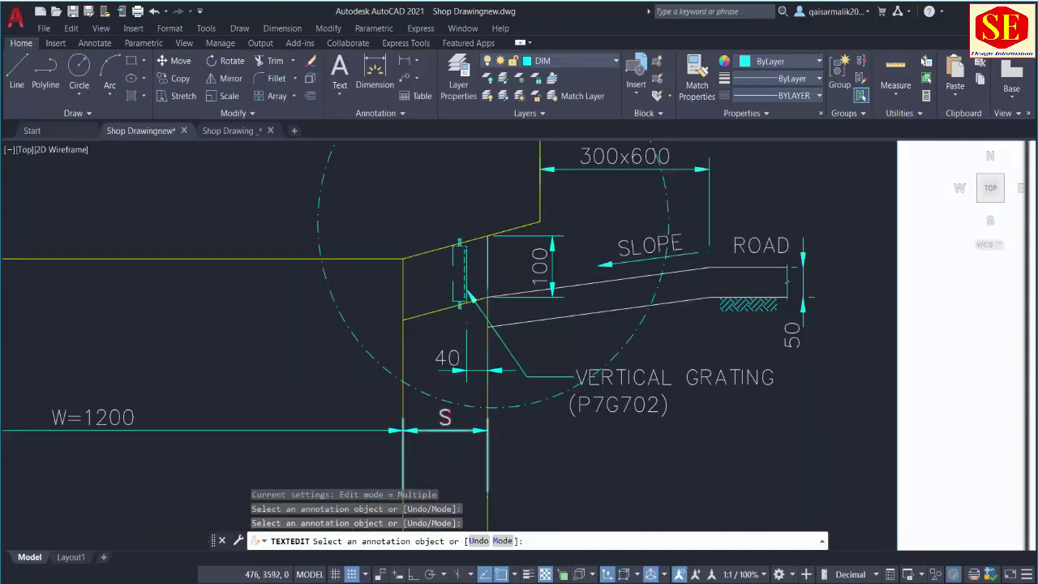
pyautogui.write('=200')
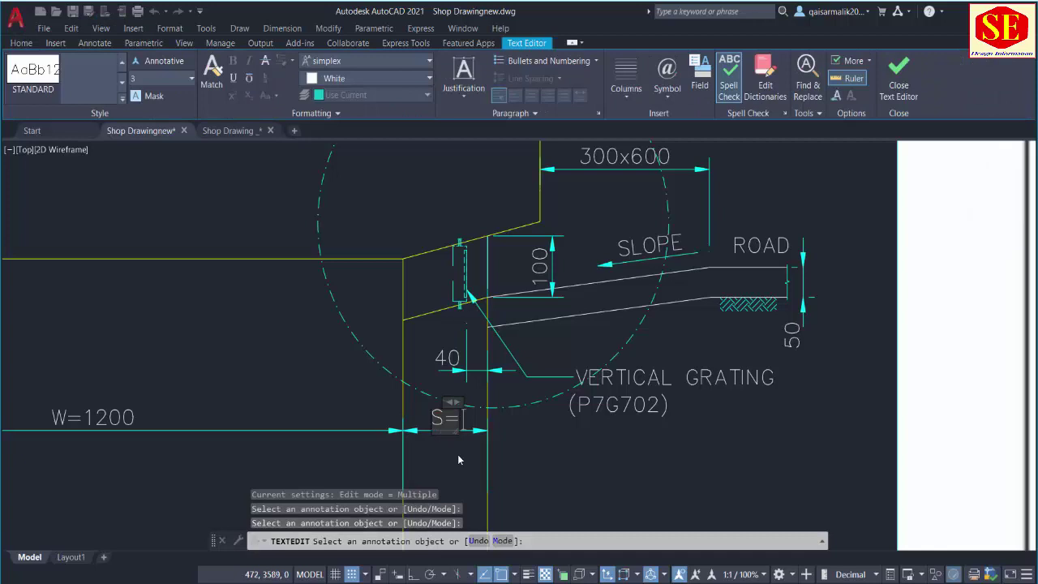
pyautogui.click(457, 460)
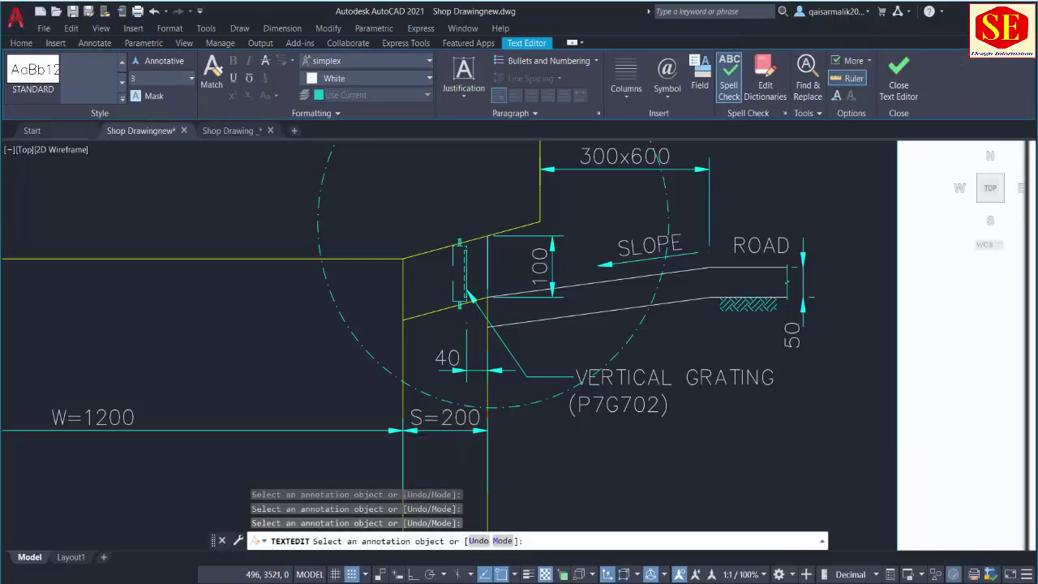
# - Change the wall thickness dimension text of the section's left wall to S=200
pyautogui.scroll(-4, 487, 381)
pyautogui.moveTo(275, 497); pyautogui.dragTo(288, 422)
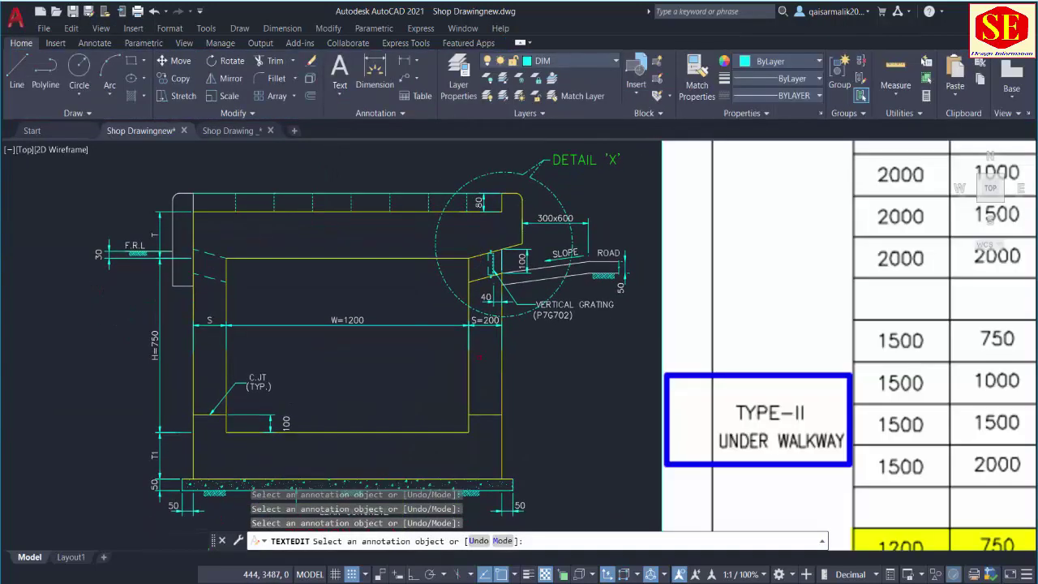
pyautogui.scroll(4, 210, 321)
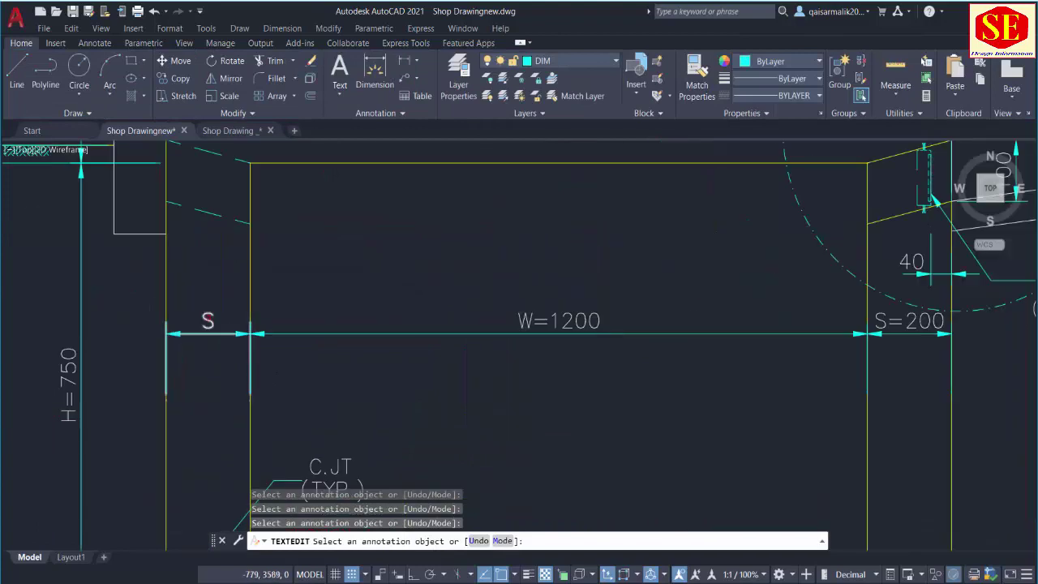
pyautogui.click(210, 334)
pyautogui.write('=200')
pyautogui.click(211, 343)
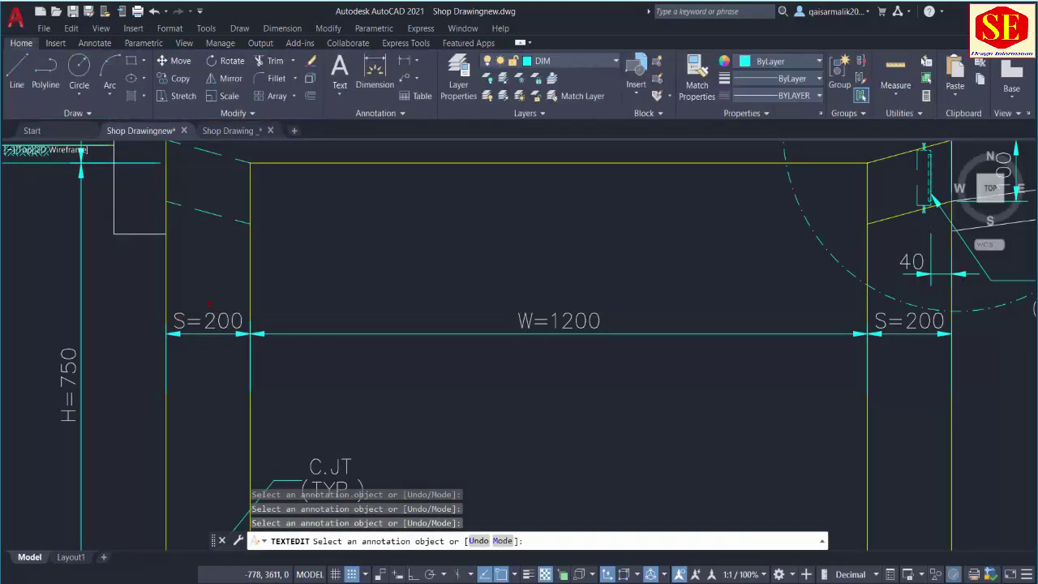
# - Check the scheduled slab thicknesses in the highlighted row and change the section's top slab dimension text to T=200
pyautogui.scroll(-2, 209, 304)
pyautogui.scroll(-3, 303, 288)
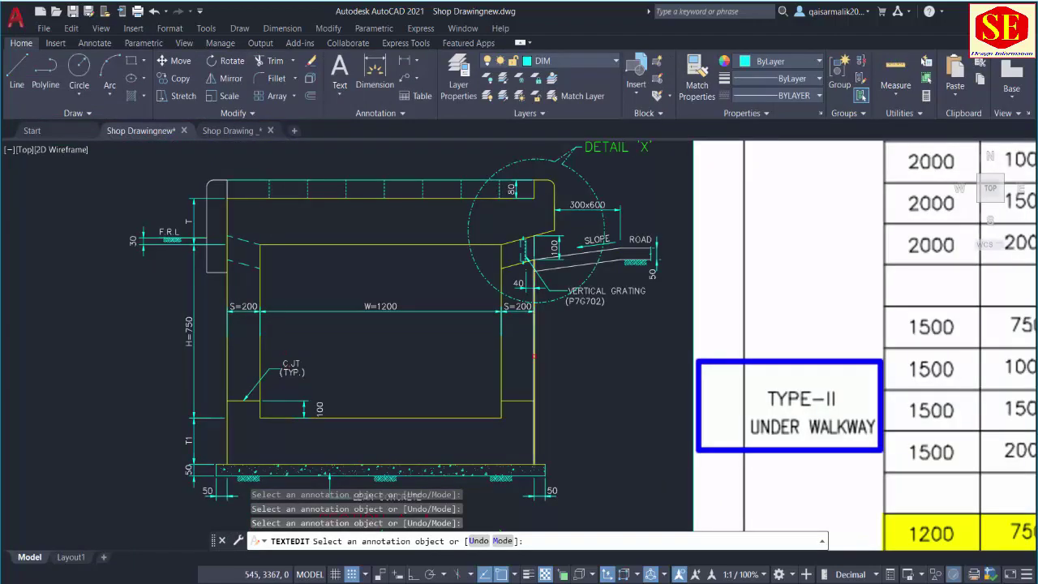
pyautogui.scroll(2, 207, 320)
pyautogui.scroll(-2, 463, 339)
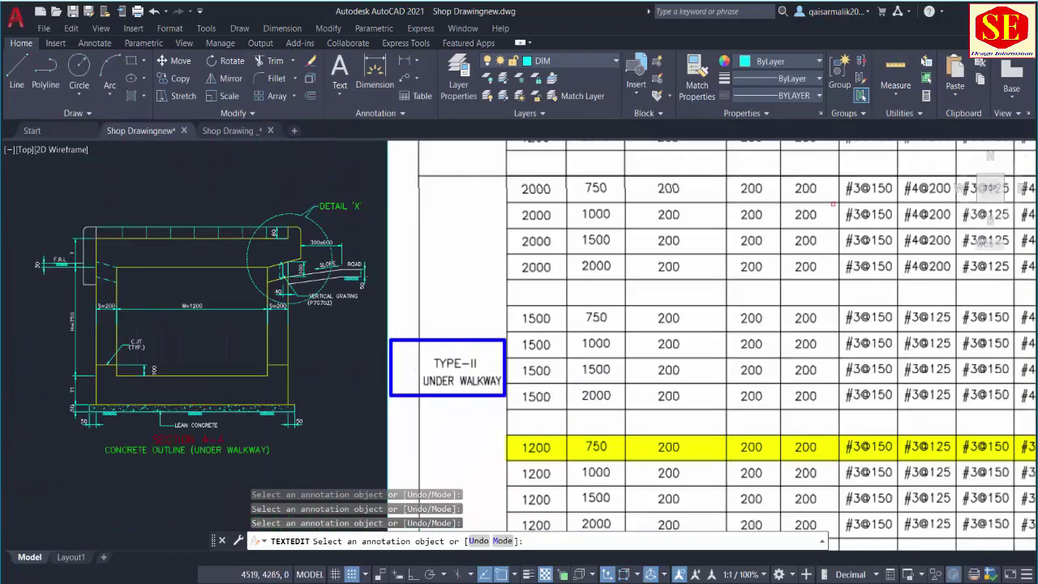
pyautogui.scroll(2, 803, 339)
pyautogui.scroll(-4, 811, 344)
pyautogui.scroll(2, 783, 186)
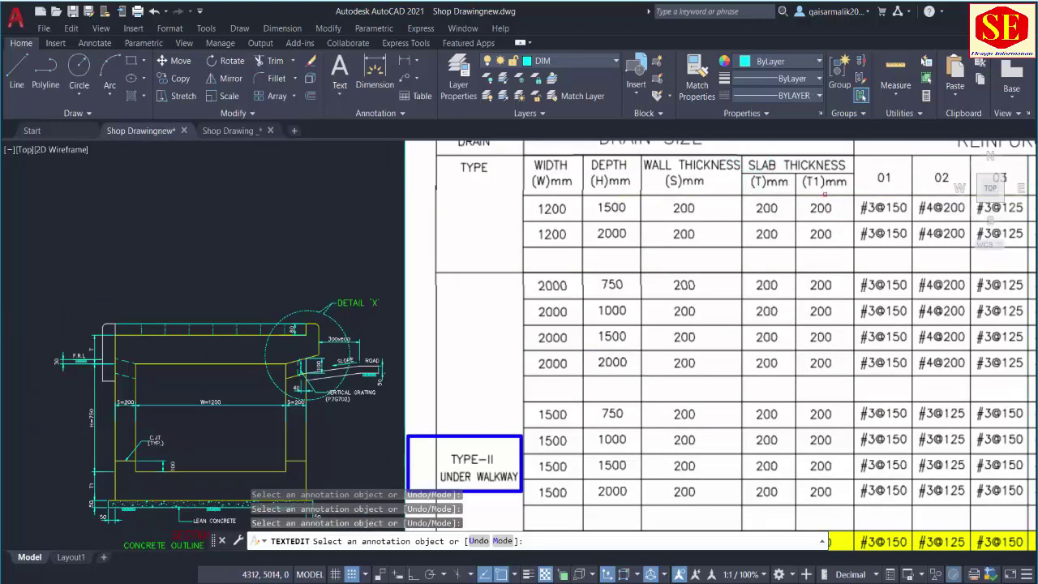
pyautogui.scroll(-2, 765, 206)
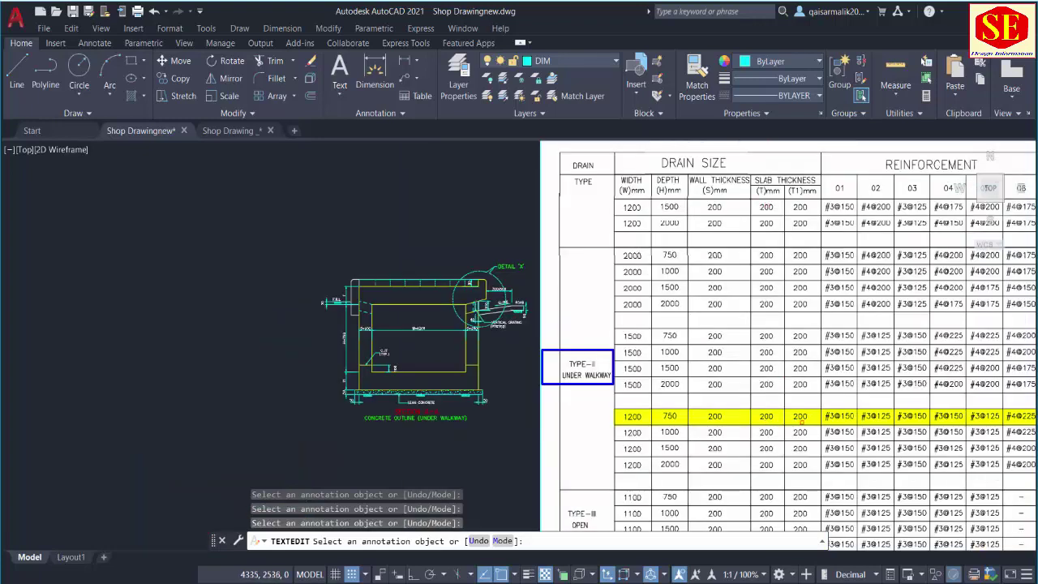
pyautogui.scroll(10, 357, 312)
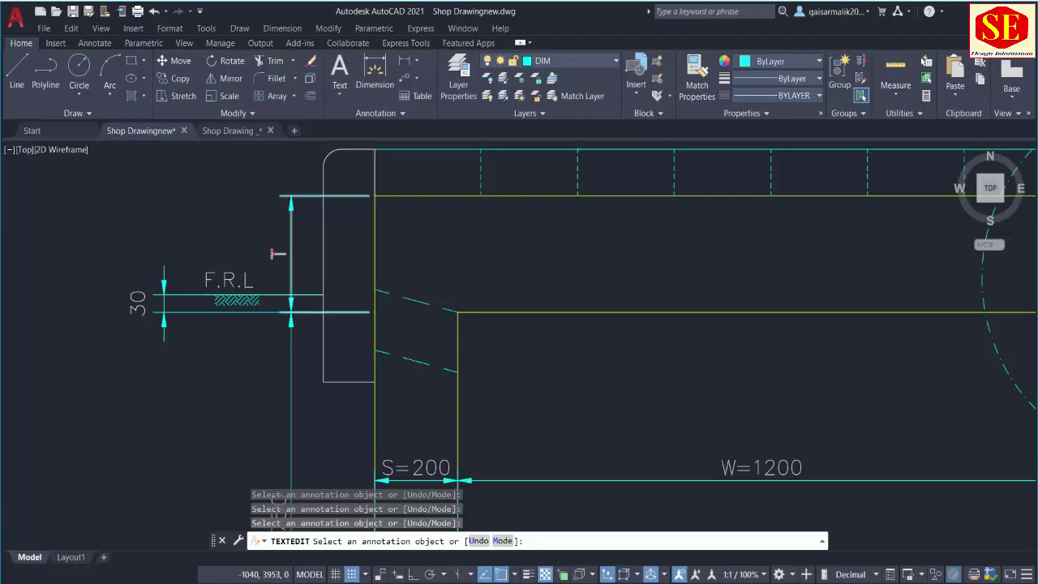
pyautogui.click(277, 253)
pyautogui.write('=200')
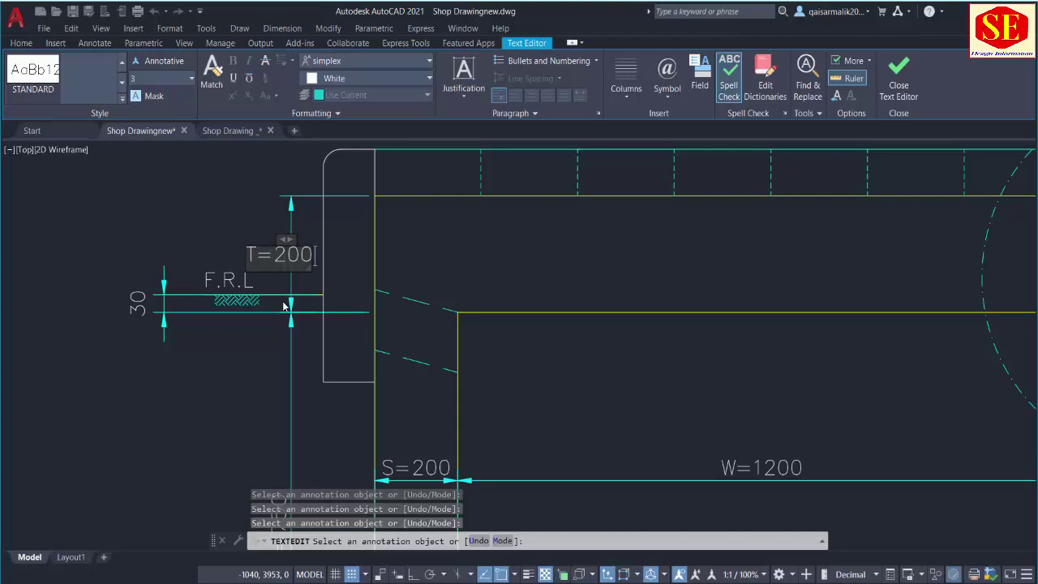
pyautogui.click(371, 347)
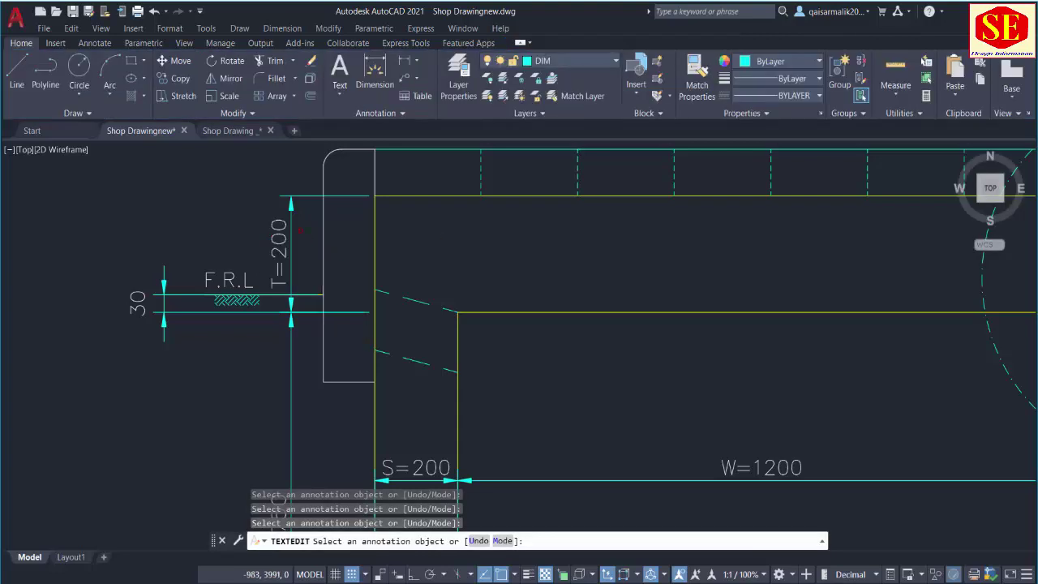
# - Change the section's bottom slab thickness dimension text to T1=200 and finish text editing
pyautogui.scroll(-6, 280, 300)
pyautogui.scroll(6, 293, 354)
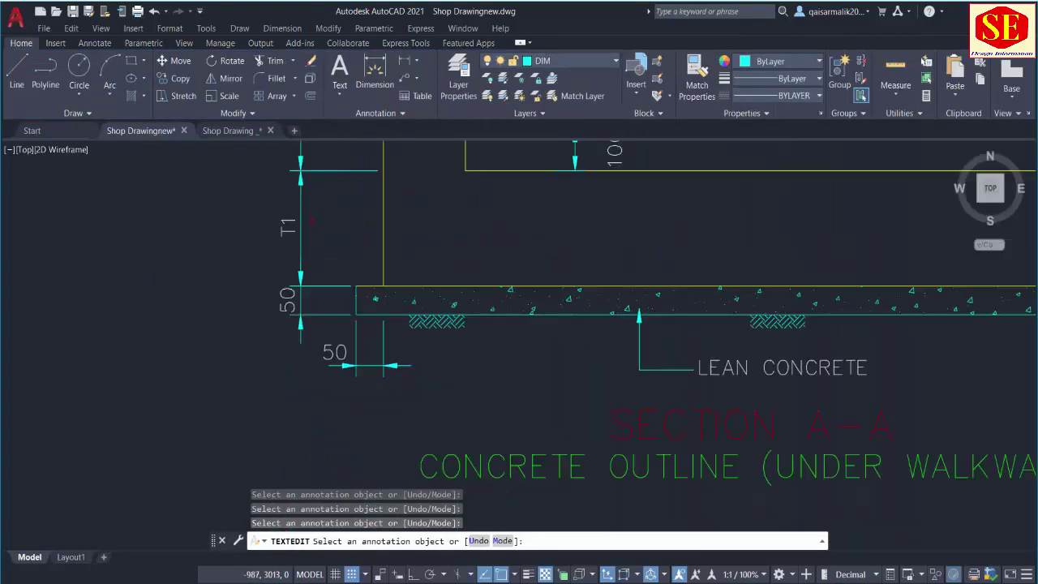
pyautogui.scroll(-4, 332, 278)
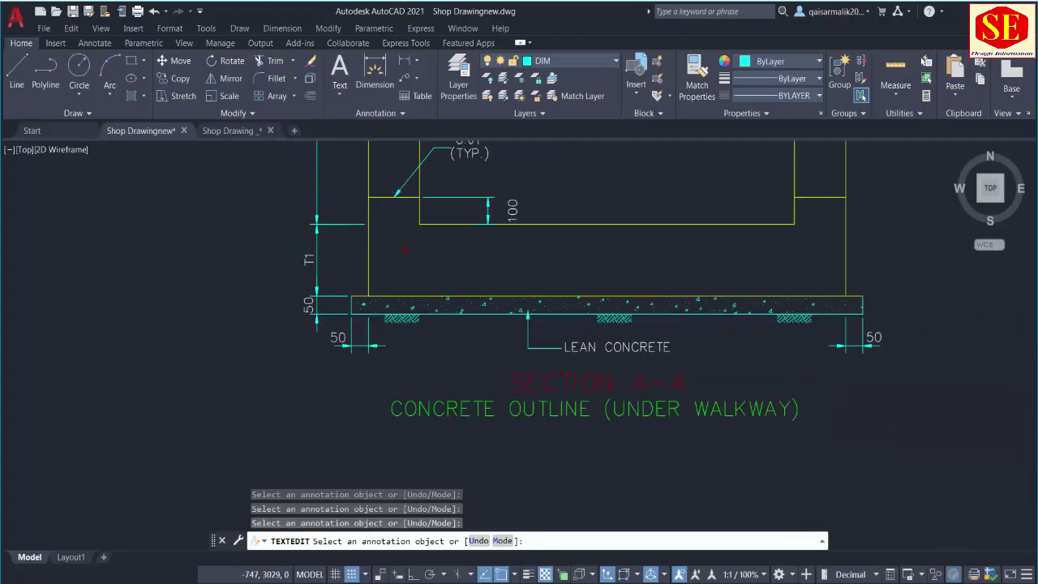
pyautogui.scroll(4, 292, 256)
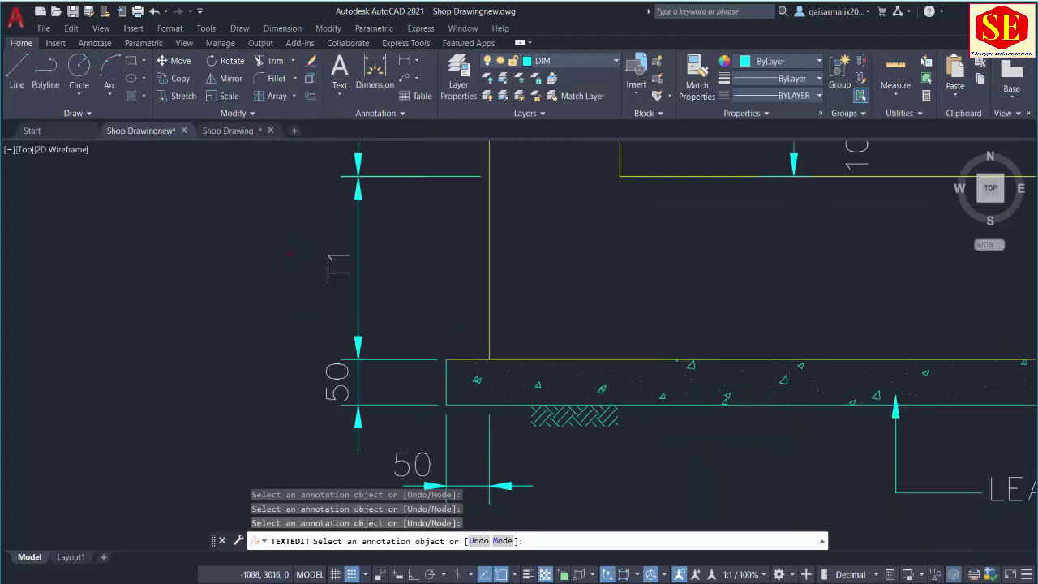
pyautogui.click(351, 274)
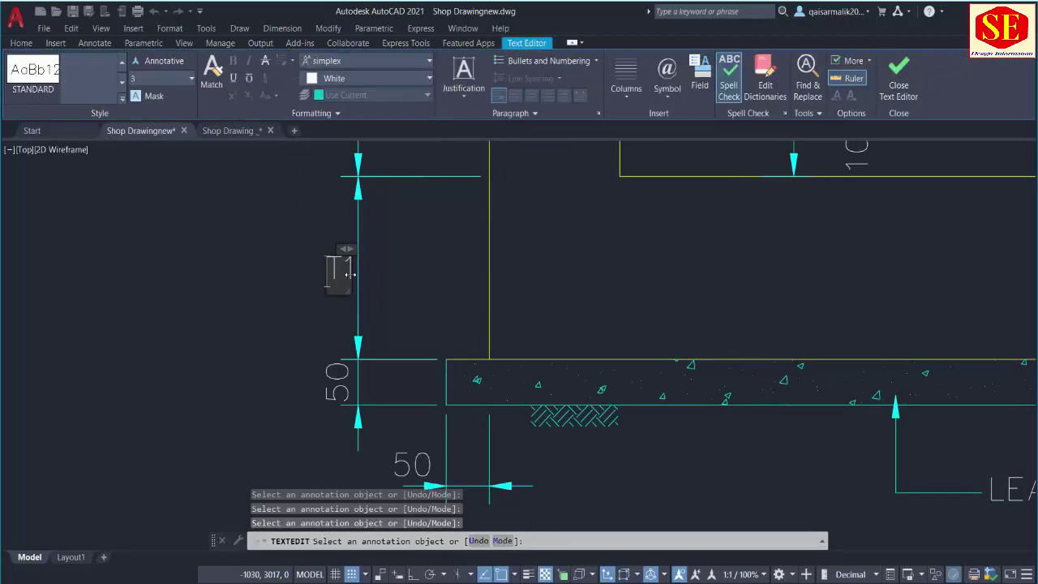
pyautogui.write('=200')
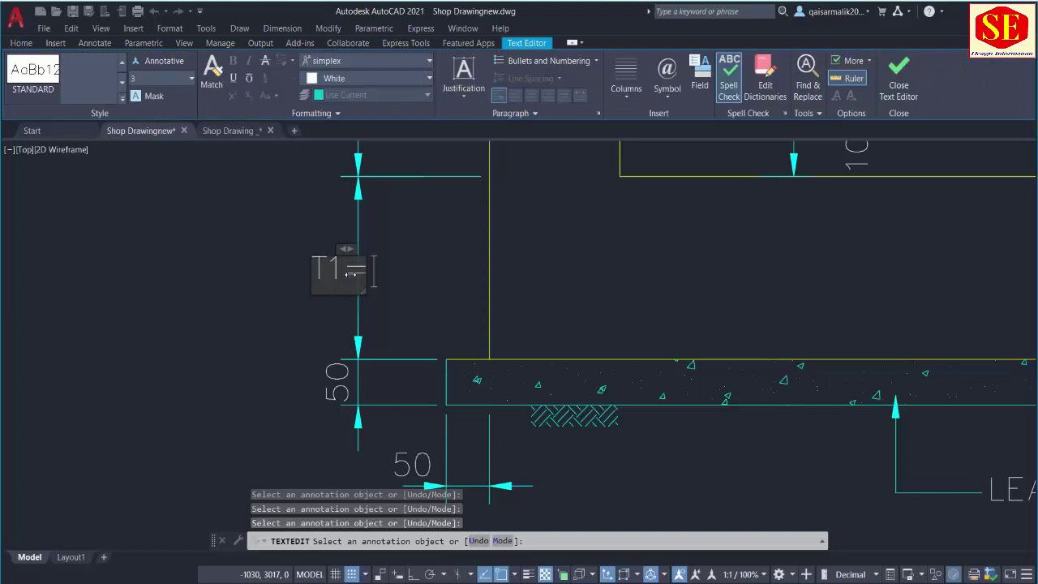
pyautogui.click(308, 357)
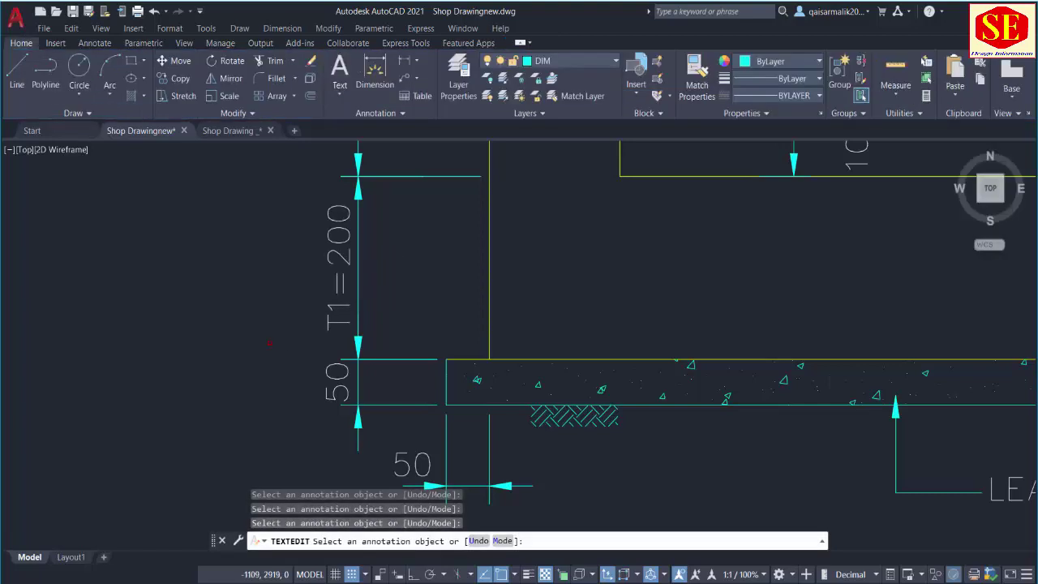
pyautogui.scroll(-2, 270, 344)
pyautogui.press('Escape')
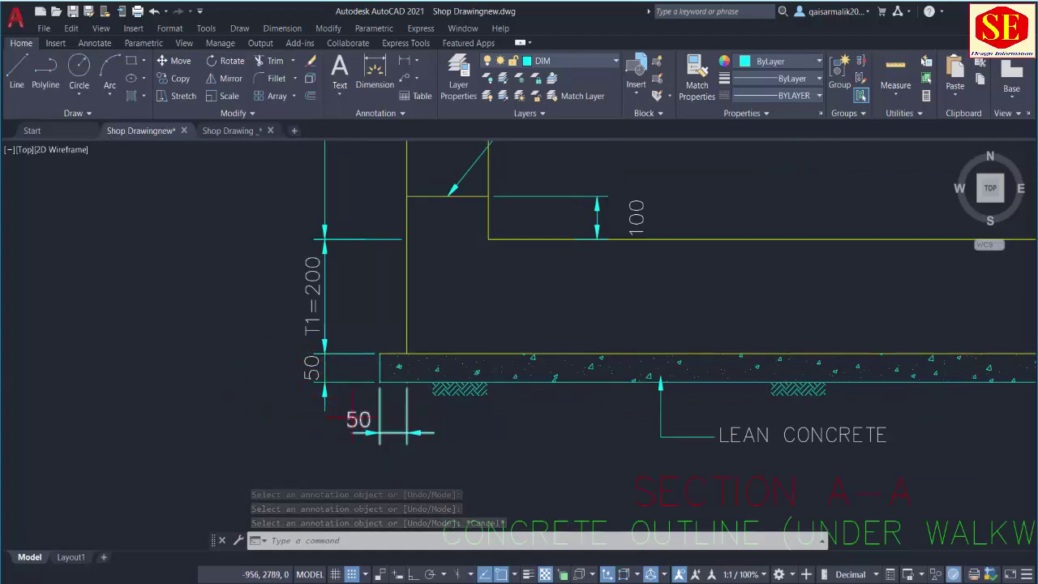
# - Review the dimensions of the copied Section A-A and read the original sheet's notes for the required concrete class
pyautogui.scroll(-4, 267, 377)
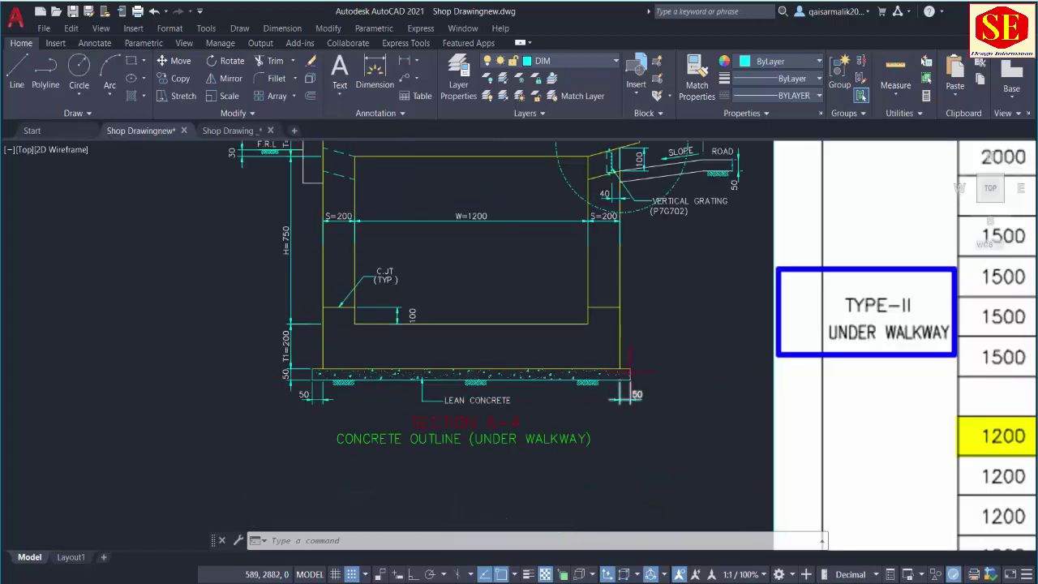
pyautogui.scroll(1, 424, 327)
pyautogui.scroll(-1, 577, 321)
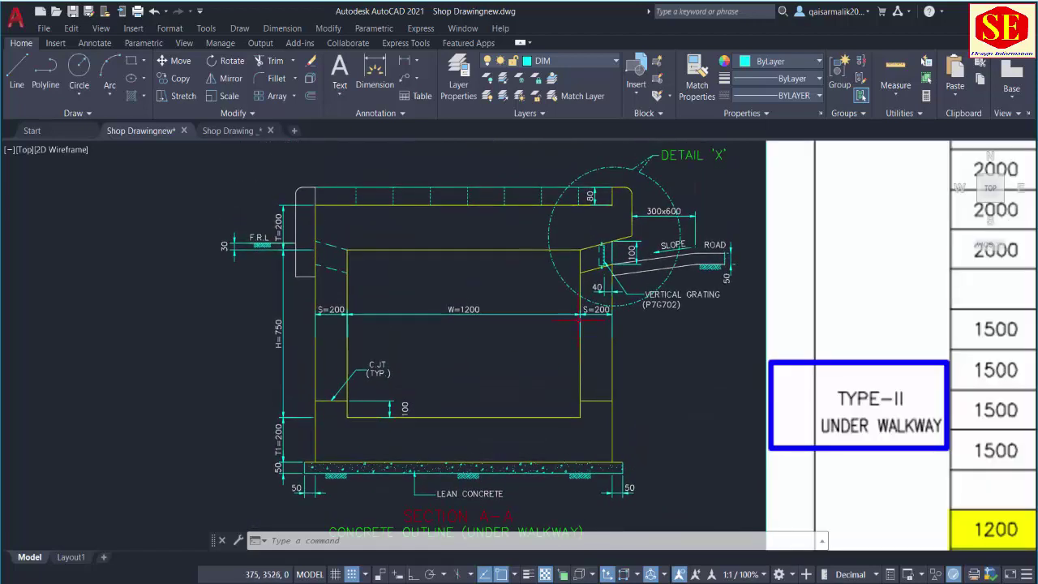
pyautogui.scroll(1, 577, 322)
pyautogui.scroll(-1, 527, 312)
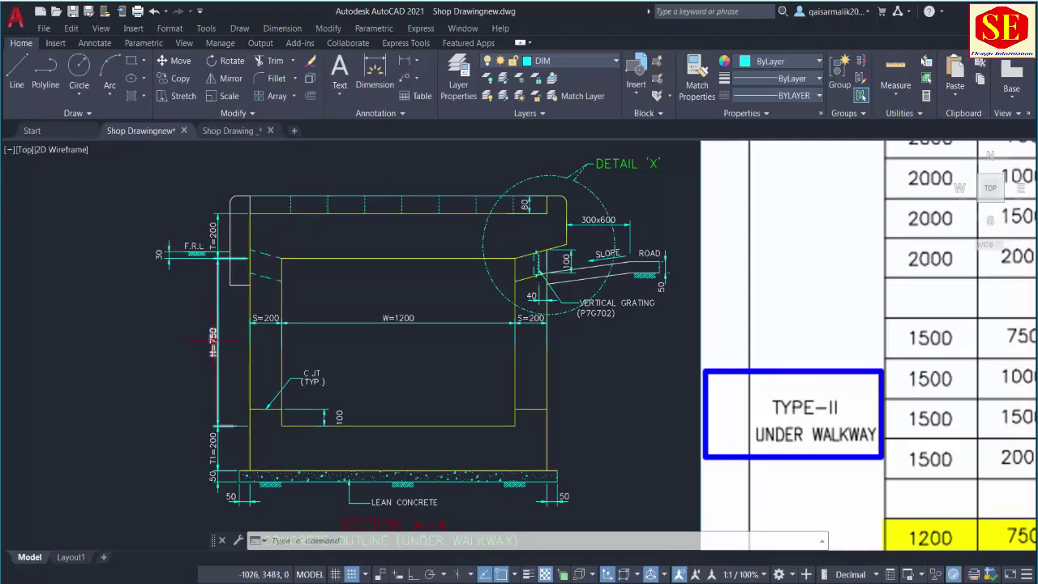
pyautogui.scroll(-4, 241, 322)
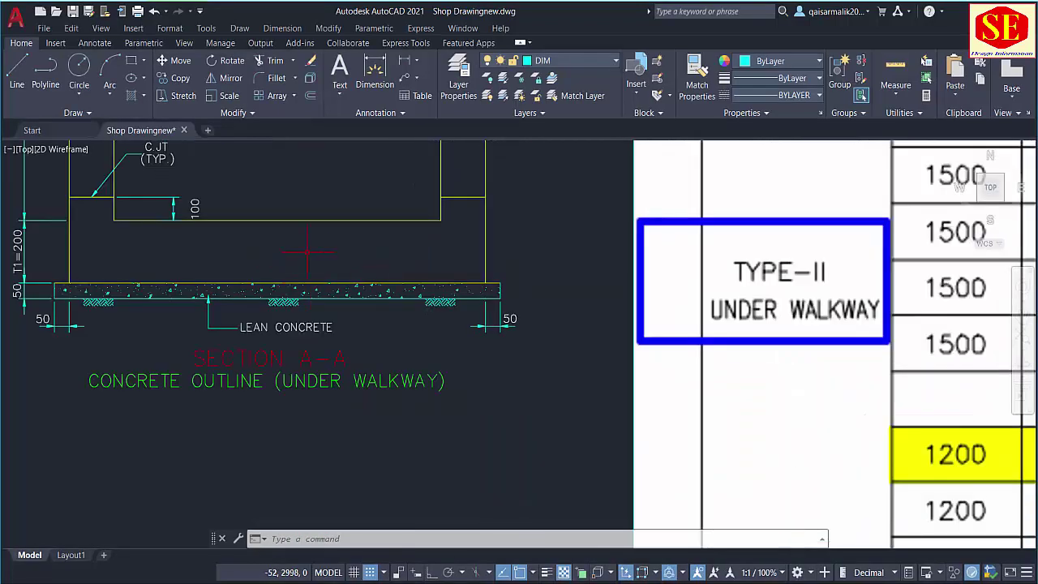
pyautogui.scroll(-8, 283, 265)
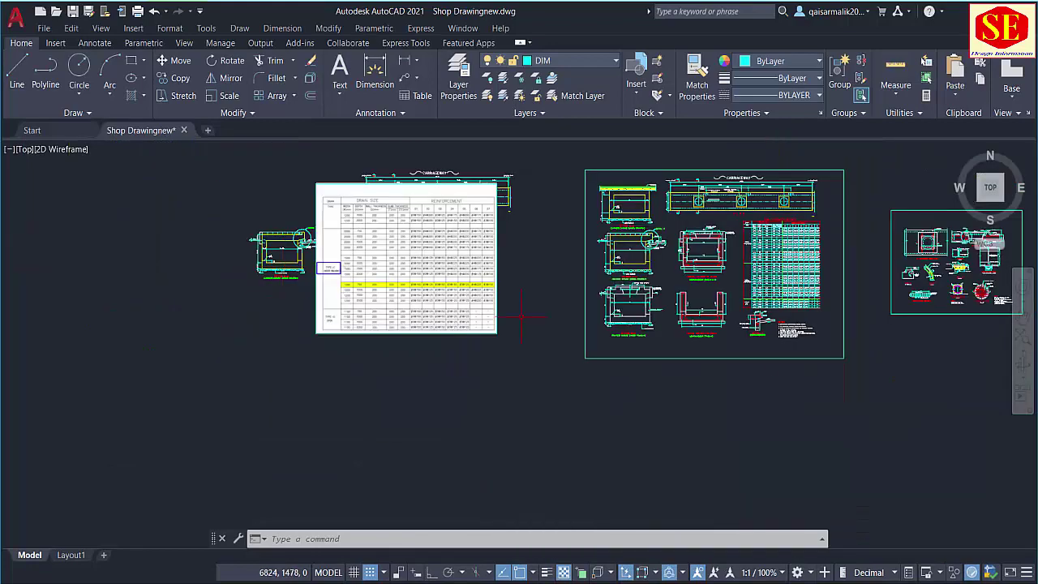
pyautogui.moveTo(754, 345); pyautogui.dragTo(568, 347)
pyautogui.scroll(2, 627, 204)
pyautogui.scroll(5, 571, 417)
pyautogui.scroll(-2, 337, 293)
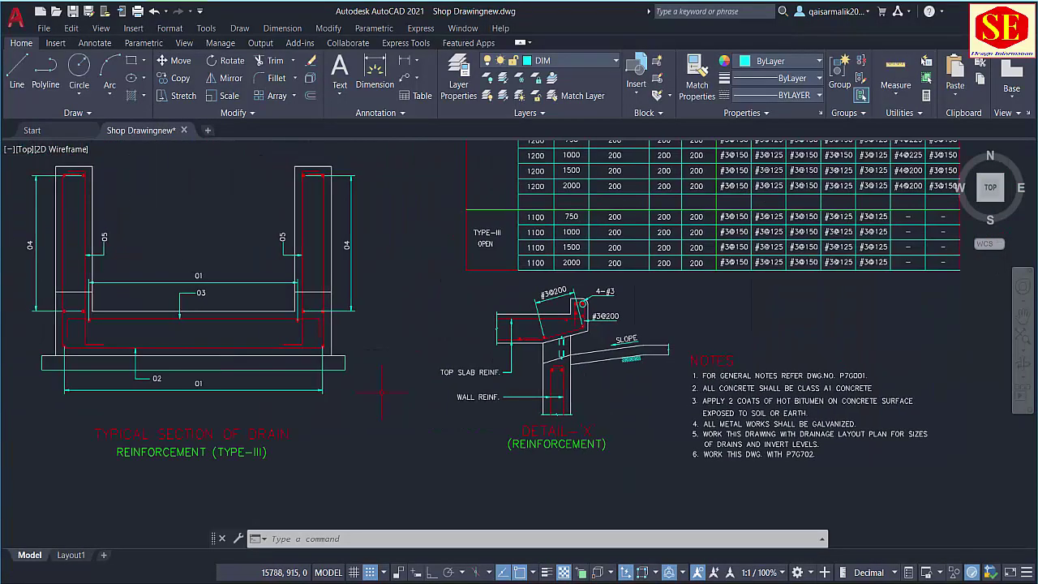
pyautogui.scroll(-4, 272, 300)
pyautogui.scroll(6, 612, 375)
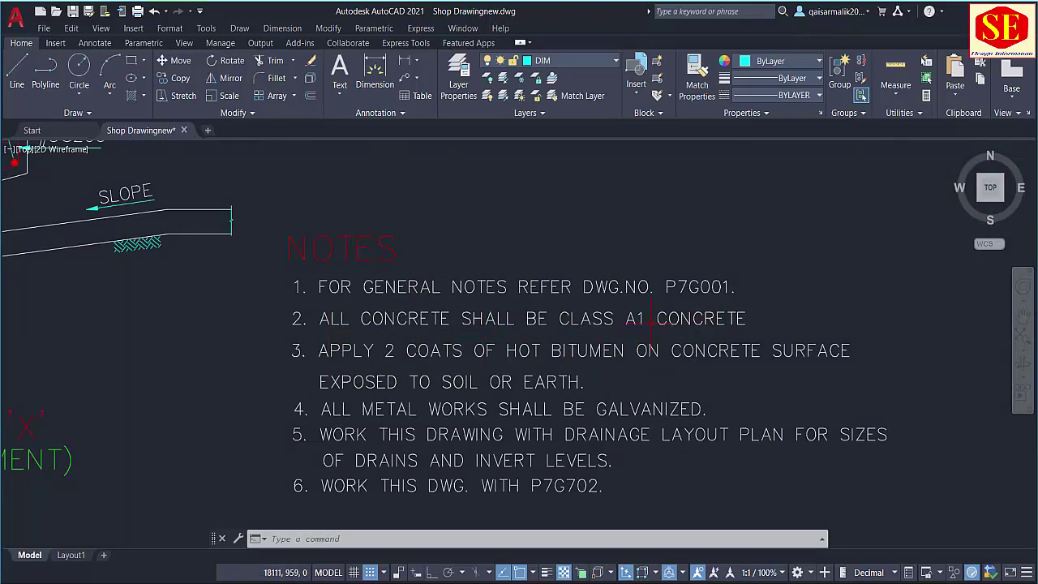
pyautogui.scroll(-8, 624, 319)
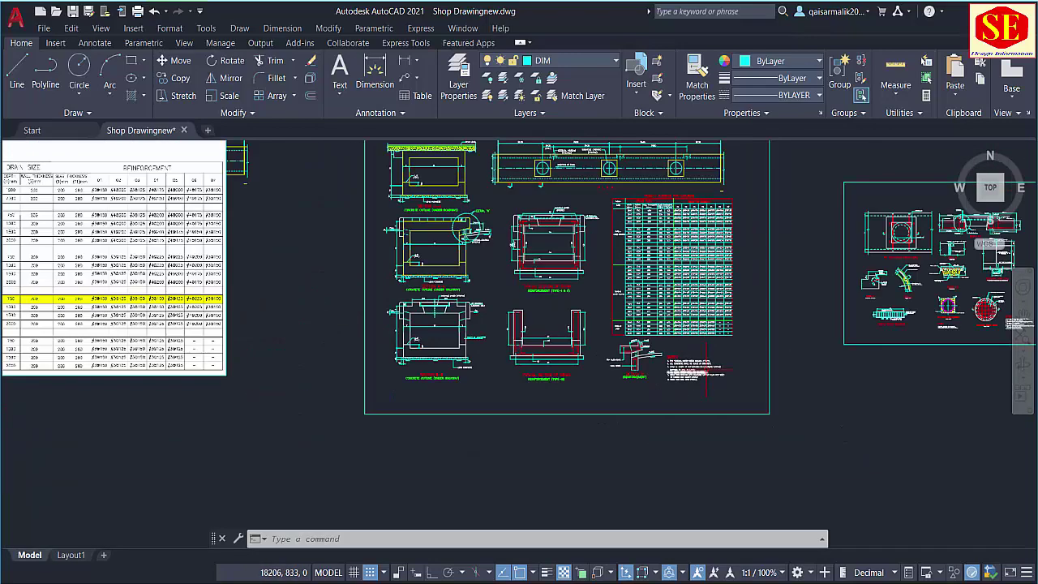
# - Move the drain size schedule image away to the far side of the copied Section A-A, clear of the section and carriageway plan
pyautogui.scroll(-2, 268, 336)
pyautogui.moveTo(268, 337); pyautogui.dragTo(649, 325)
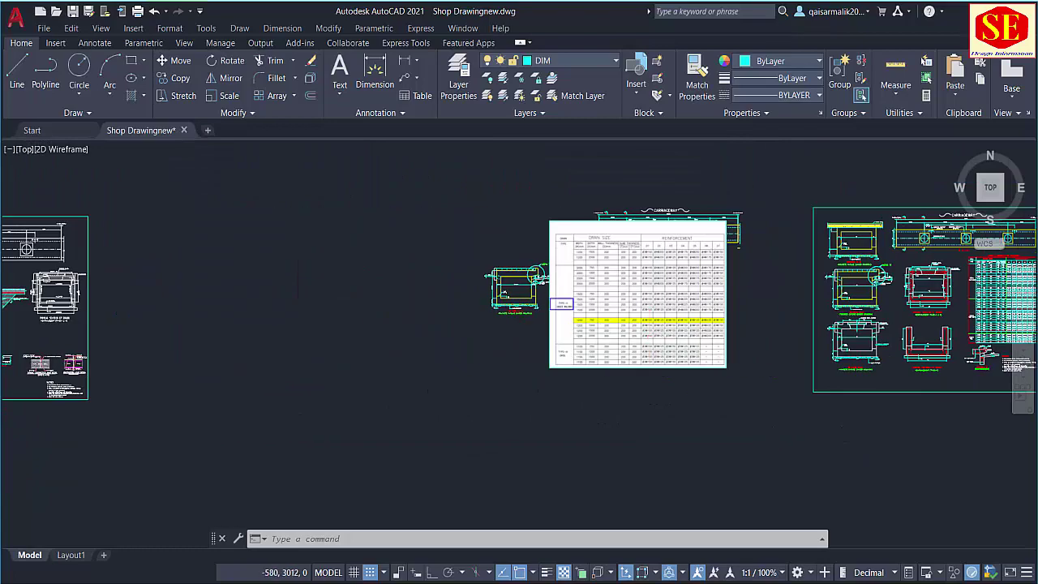
pyautogui.scroll(5, 505, 301)
pyautogui.scroll(3, 340, 309)
pyautogui.moveTo(833, 318); pyautogui.dragTo(404, 318)
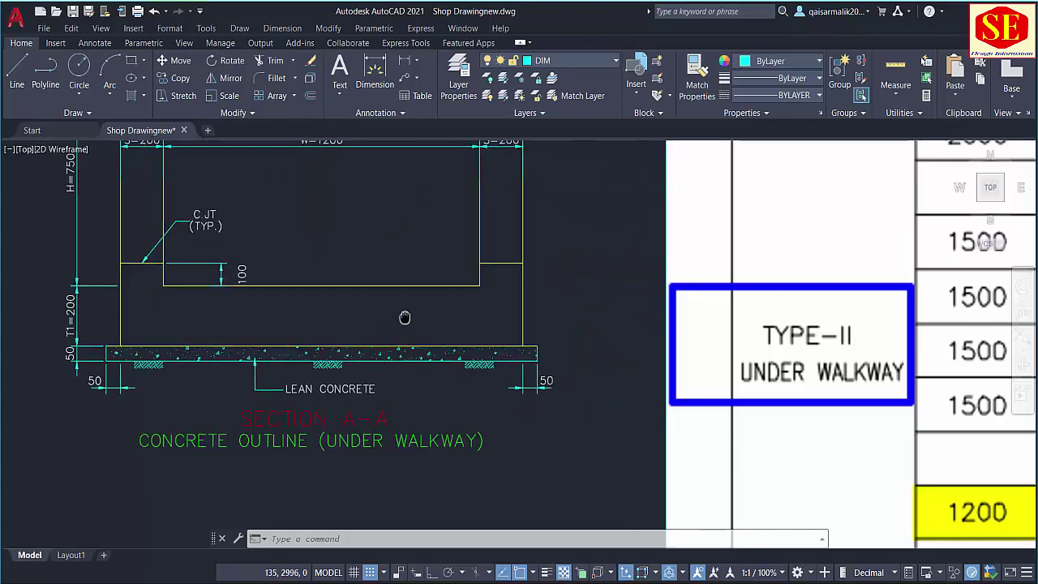
pyautogui.scroll(-6, 365, 332)
pyautogui.write('m')
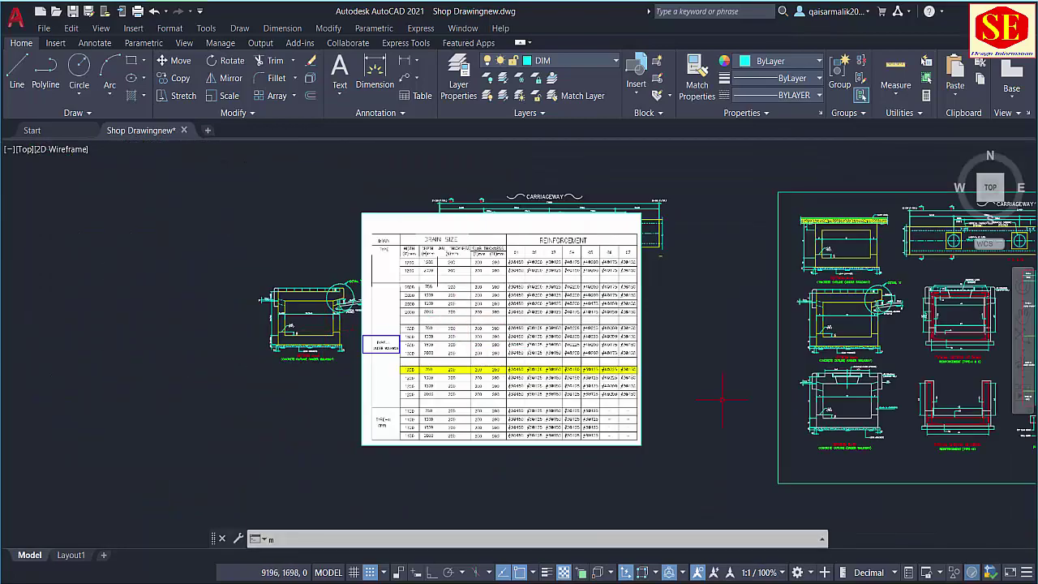
pyautogui.press('Return')
pyautogui.click(690, 405)
pyautogui.click(568, 475)
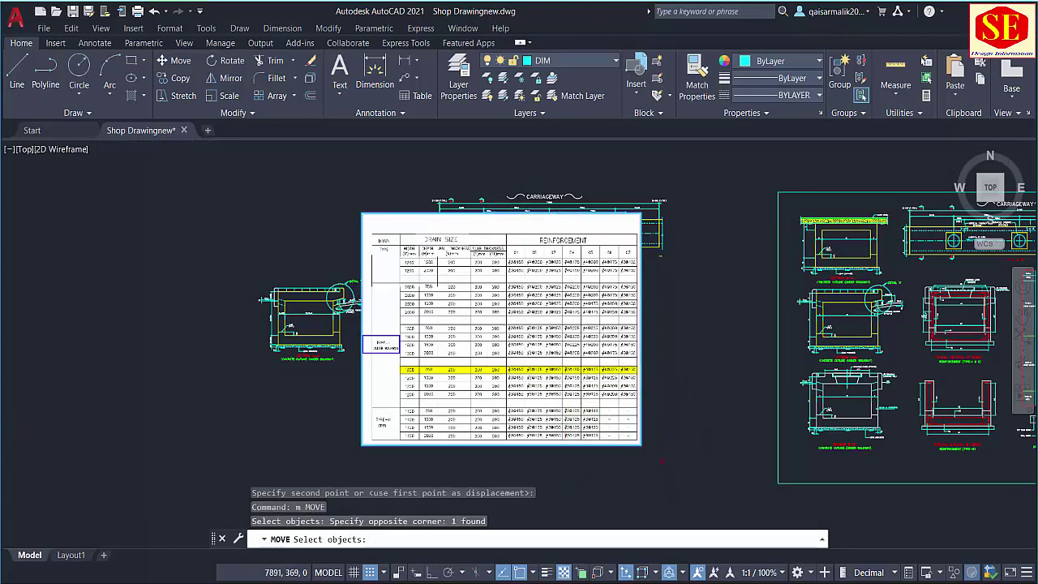
pyautogui.press('Return')
pyautogui.click(664, 458)
pyautogui.click(217, 443)
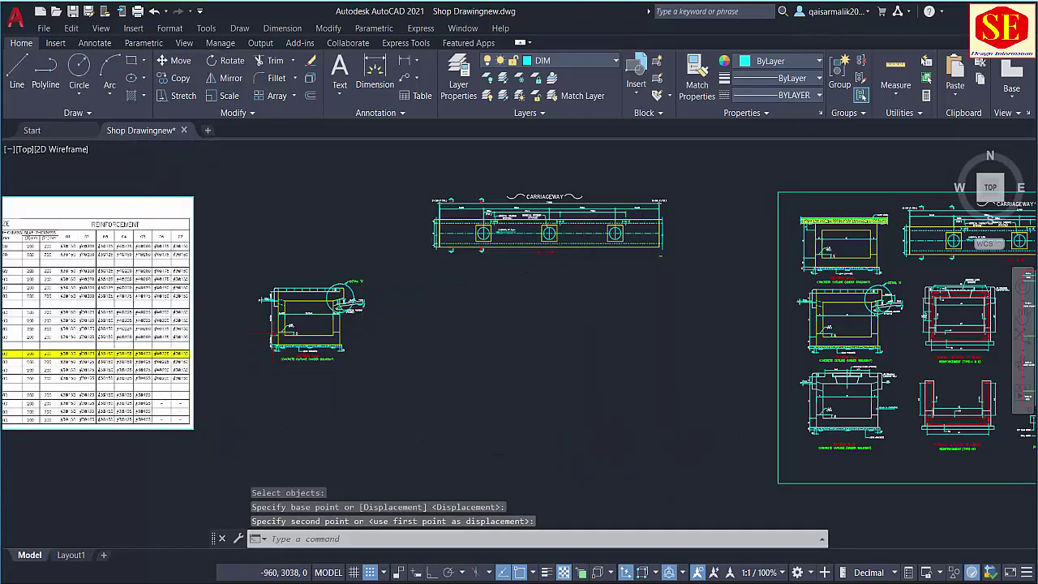
# - Copy the AT WALKWAY label with its leader down to the section's right wall, below the vertical grating note
pyautogui.scroll(4, 312, 320)
pyautogui.write('co')
pyautogui.press('Return')
pyautogui.scroll(2, 642, 178)
pyautogui.click(718, 183)
pyautogui.click(622, 217)
pyautogui.press('Return')
pyautogui.click(622, 217)
pyautogui.moveTo(567, 456); pyautogui.dragTo(579, 323)
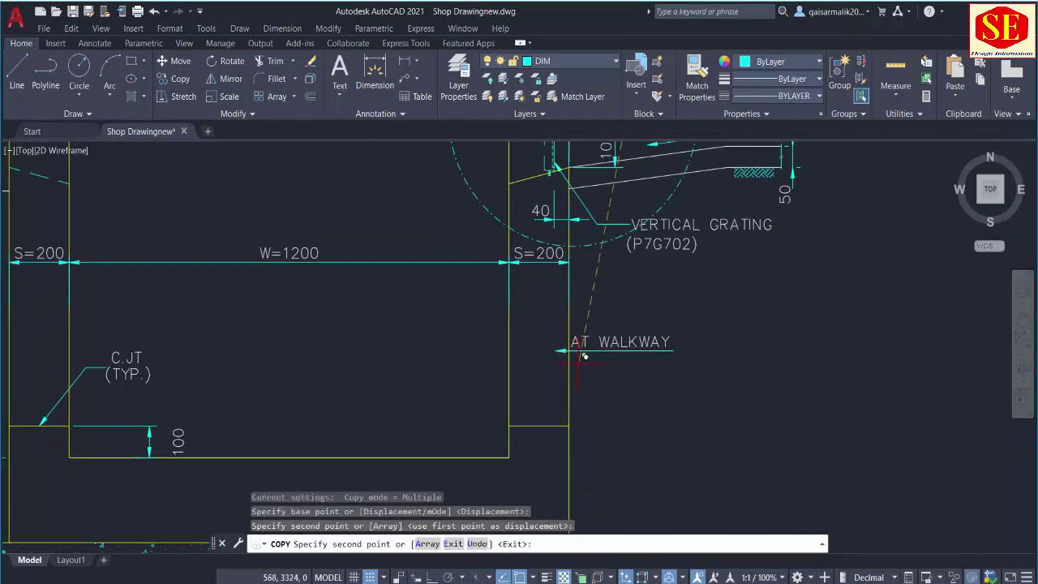
pyautogui.click(584, 356)
pyautogui.press('Escape')
# - Change the copied label's text to "Class A1 Concrete"
pyautogui.doubleClick(618, 343)
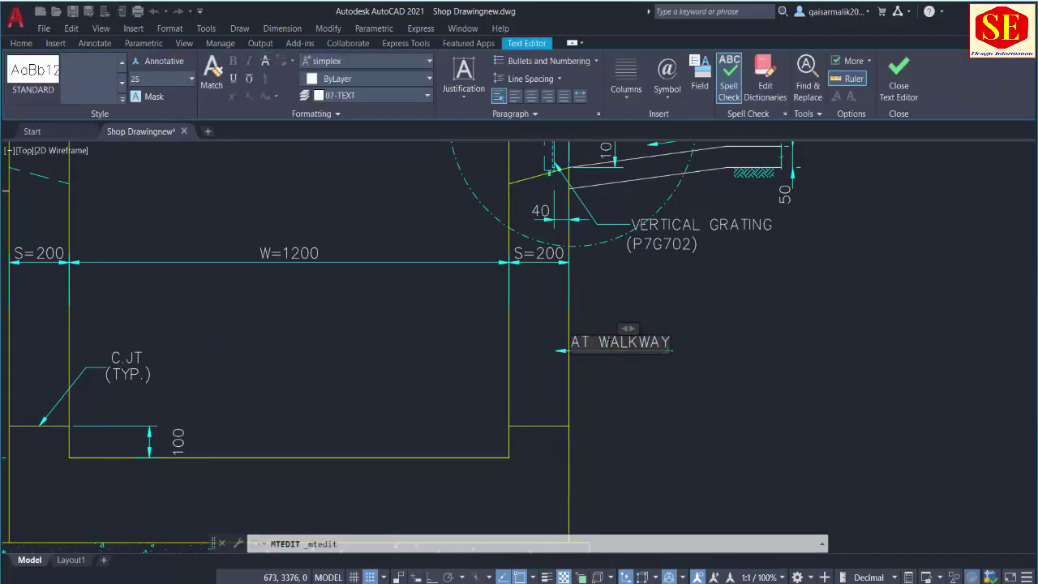
pyautogui.hotkey('ctrl', 'a')
pyautogui.write('Cla')
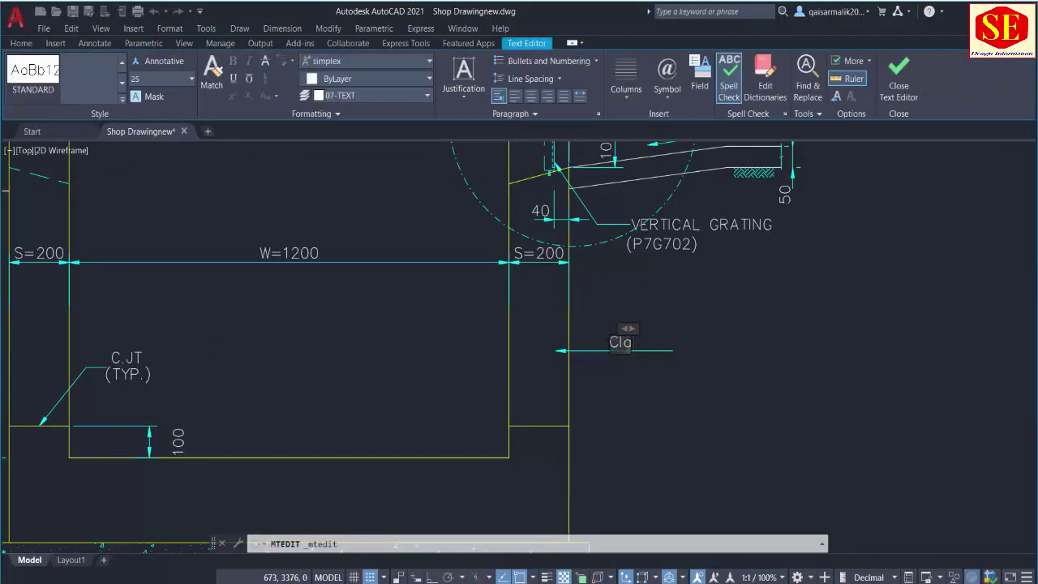
pyautogui.write('ss A1')
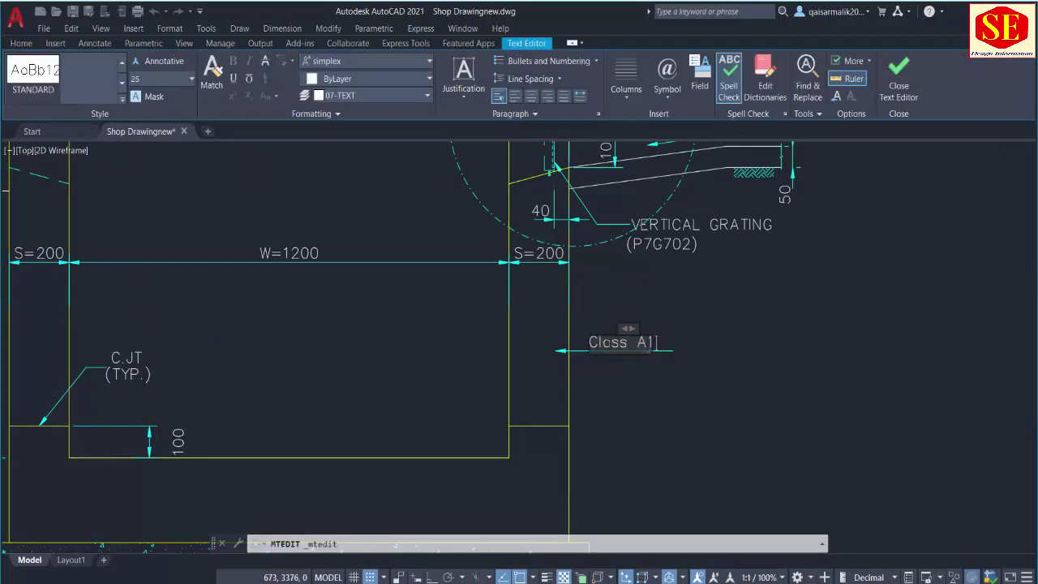
pyautogui.write(' Concr')
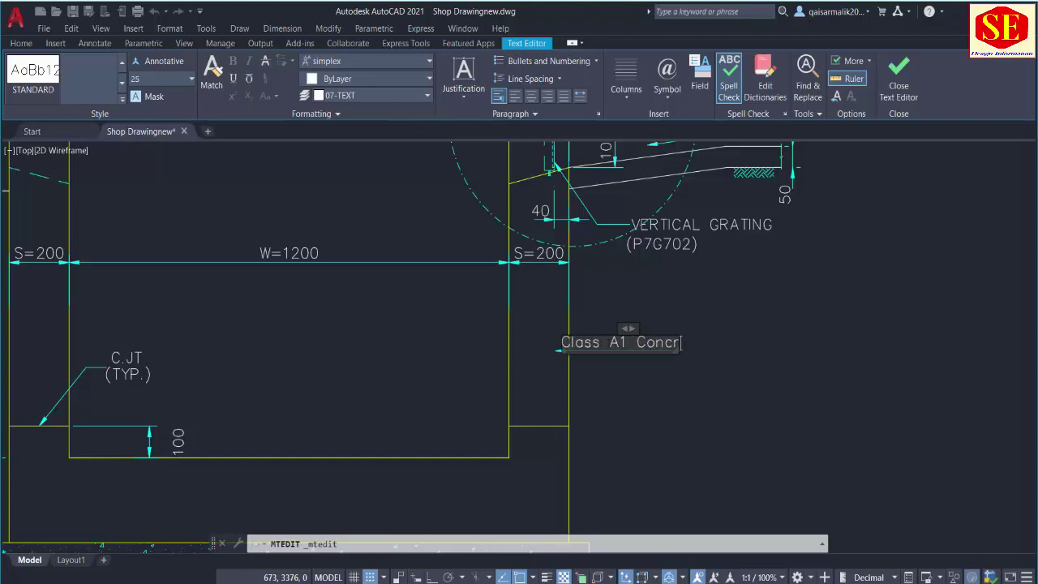
pyautogui.write('ete')
pyautogui.click(712, 396)
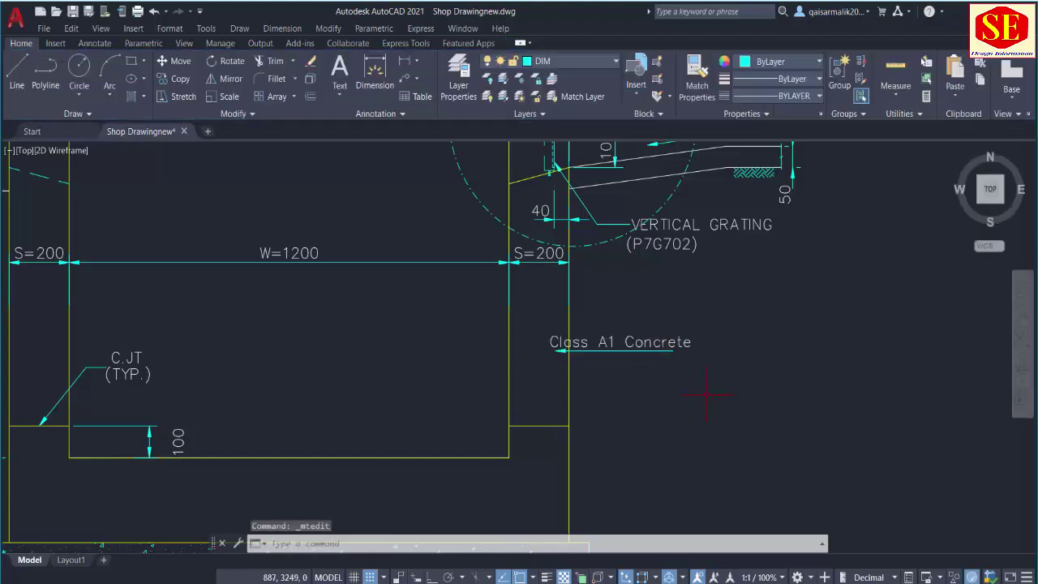
# - Move the Class A1 Concrete text outward along its leader, clear of the right wall
pyautogui.write('m')
pyautogui.press('Return')
pyautogui.click(610, 339)
pyautogui.press('Return')
pyautogui.click(645, 381)
pyautogui.click(694, 365)
pyautogui.scroll(-2, 692, 321)
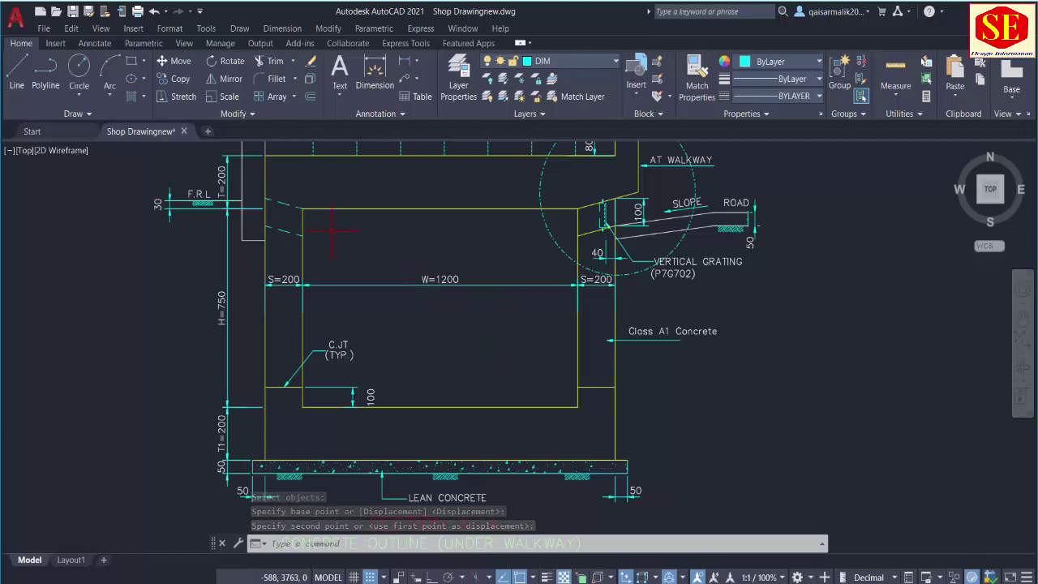
# - Start a hatch covering the side walls, base slab and top slab of the copied Section A-A
pyautogui.write('H')
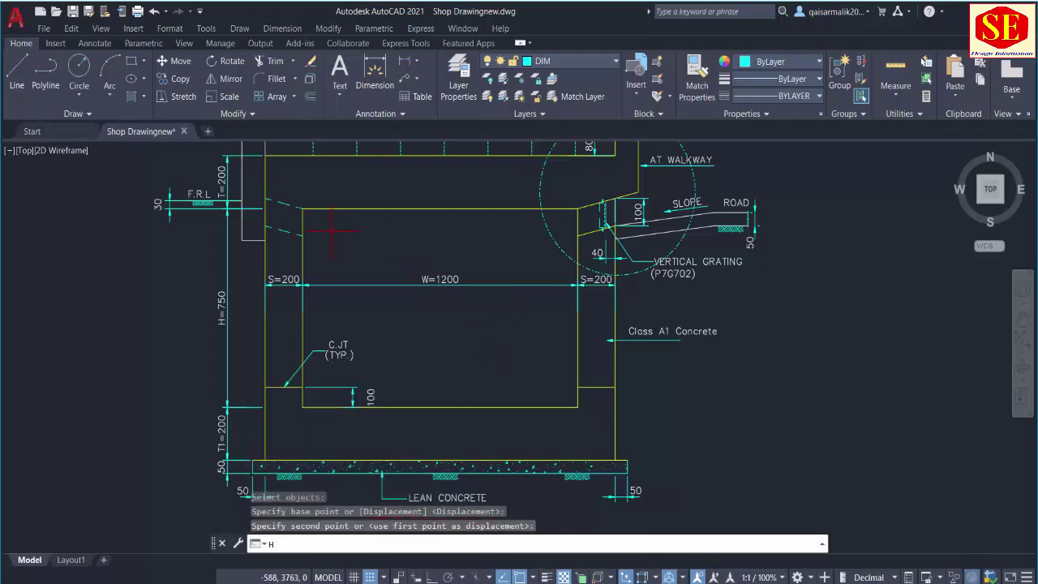
pyautogui.press('Return')
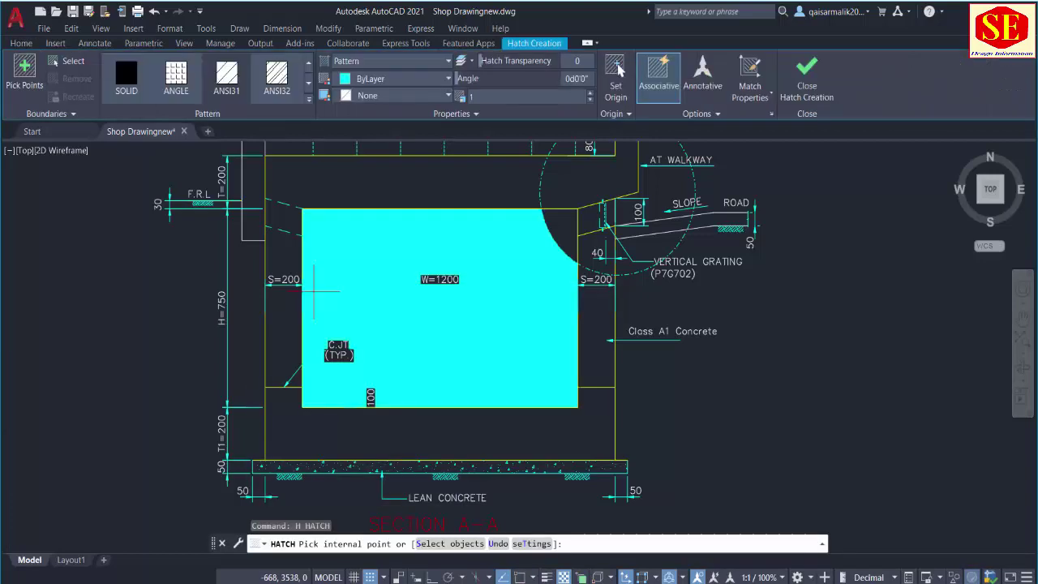
pyautogui.click(283, 320)
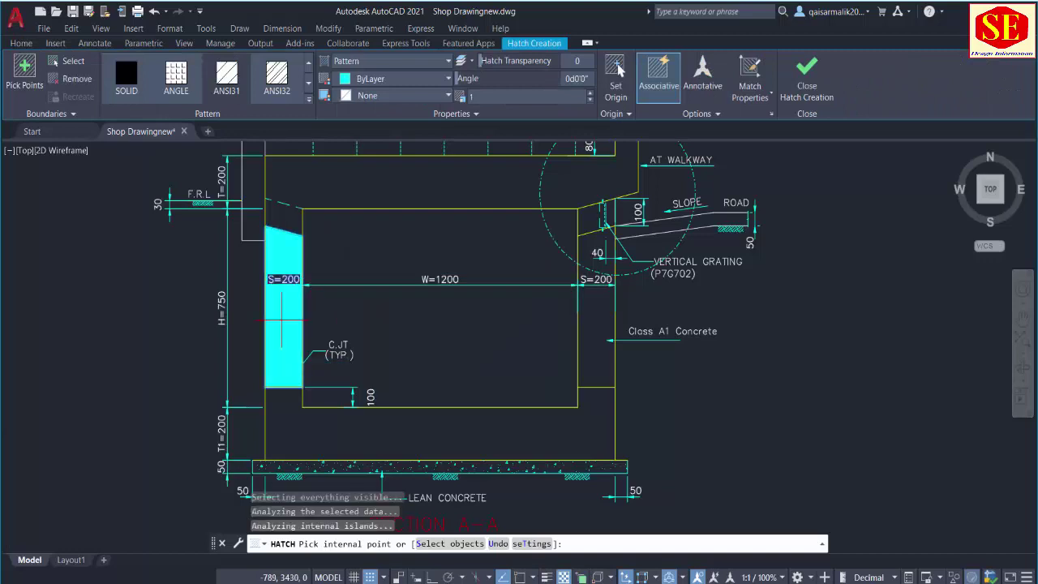
pyautogui.click(610, 354)
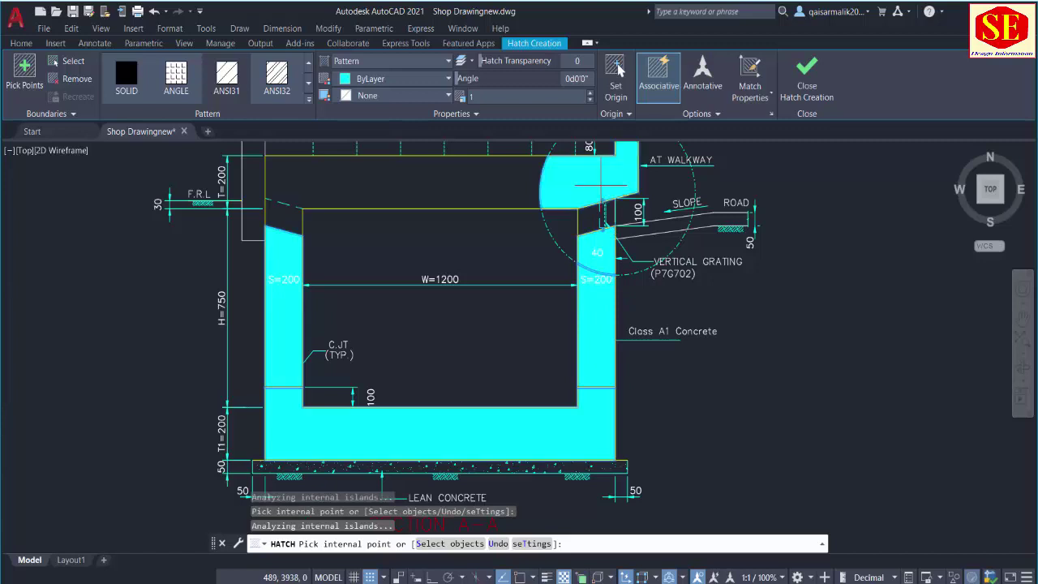
pyautogui.scroll(3, 602, 187)
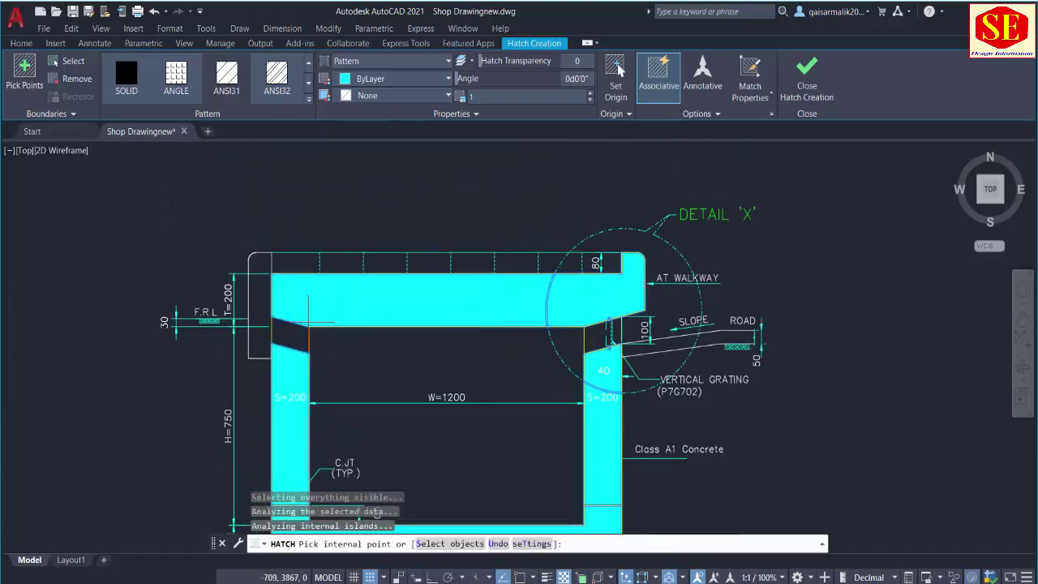
pyautogui.moveTo(541, 297); pyautogui.dragTo(506, 211)
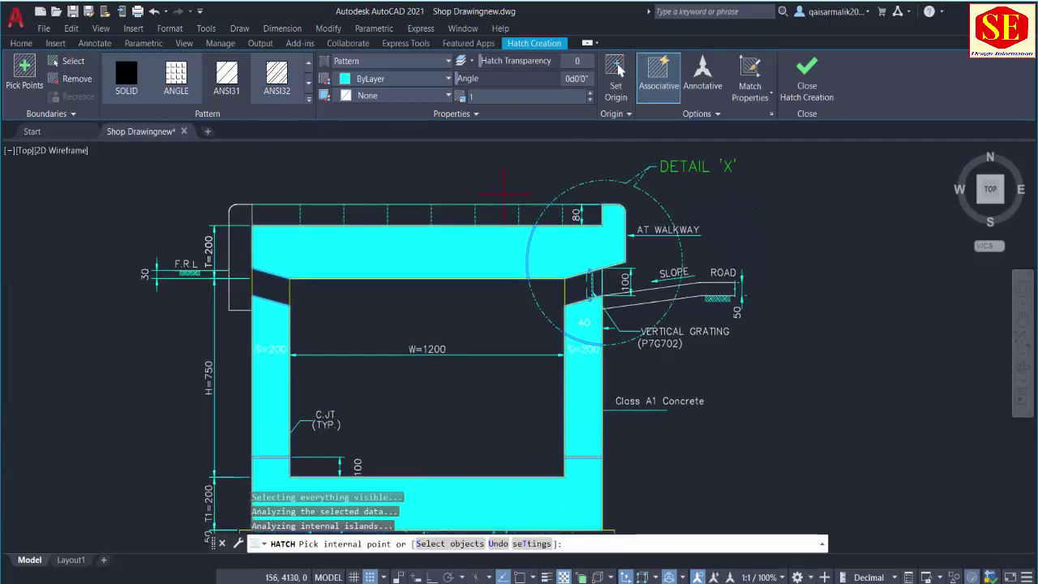
# - Set the hatch scale to 100 and finish creating the ANSI31 hatch in Section A-A
pyautogui.rightClick(445, 183)
pyautogui.click(473, 192)
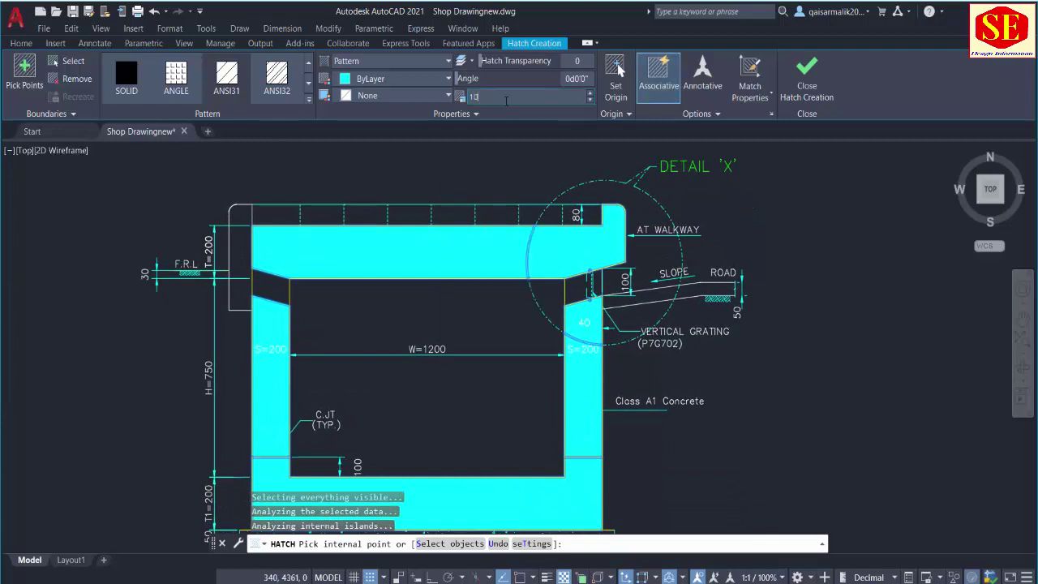
pyautogui.press('Return')
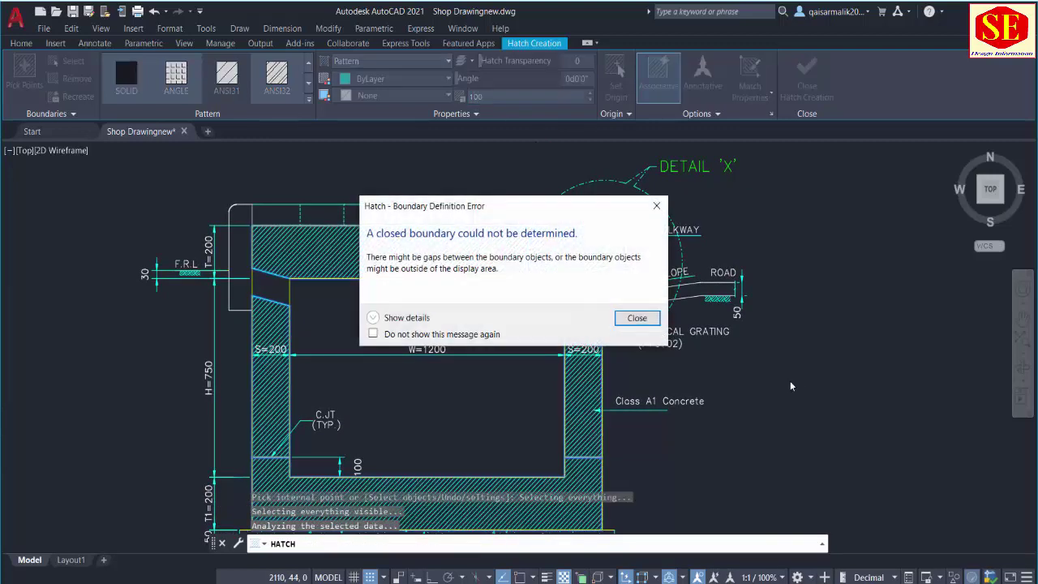
pyautogui.click(622, 322)
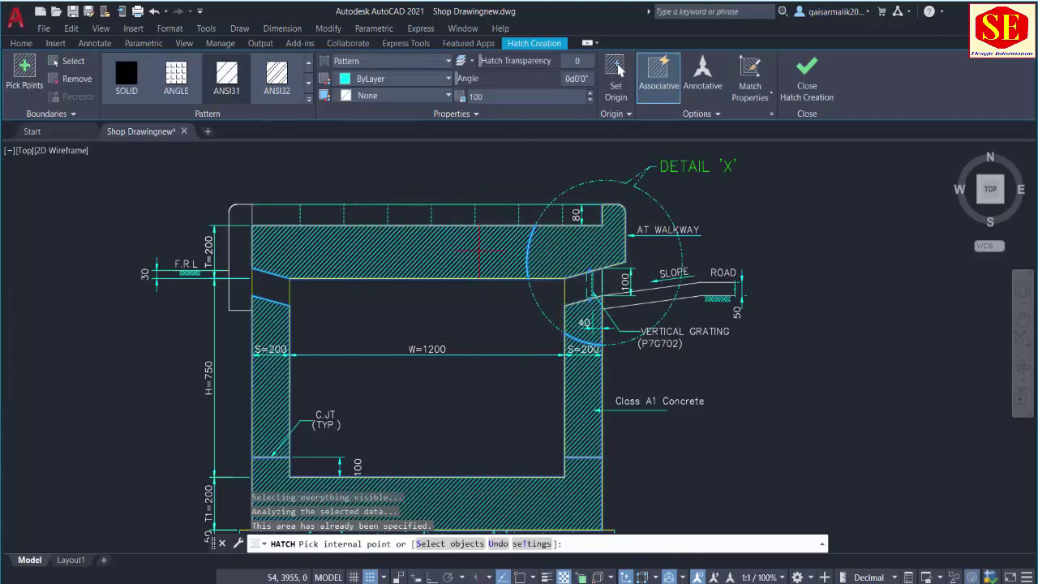
pyautogui.press('Return')
# - Change the pattern of the Section A-A concrete hatch to AR-CONC
pyautogui.click(418, 247)
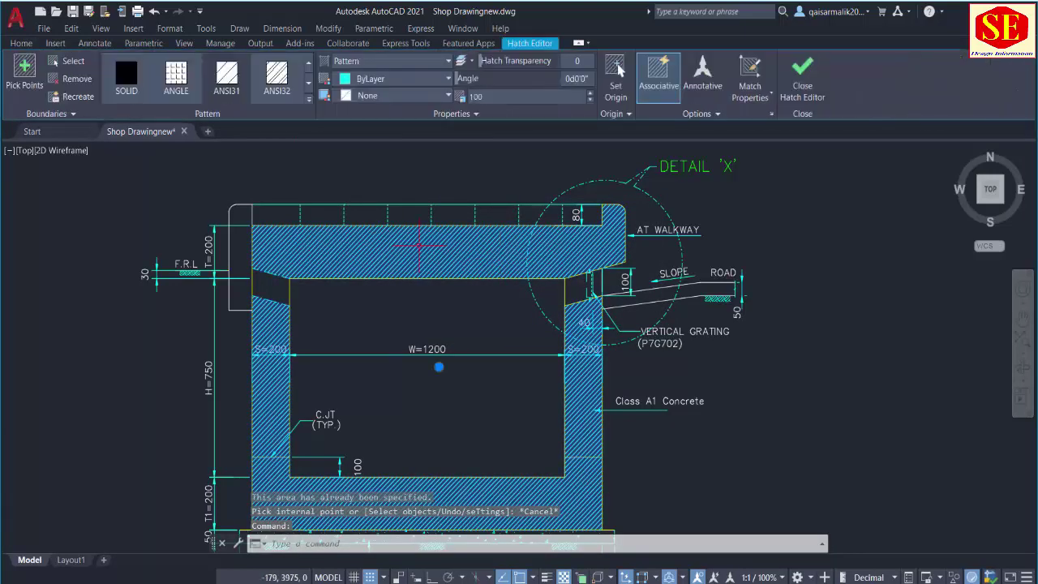
pyautogui.click(269, 98)
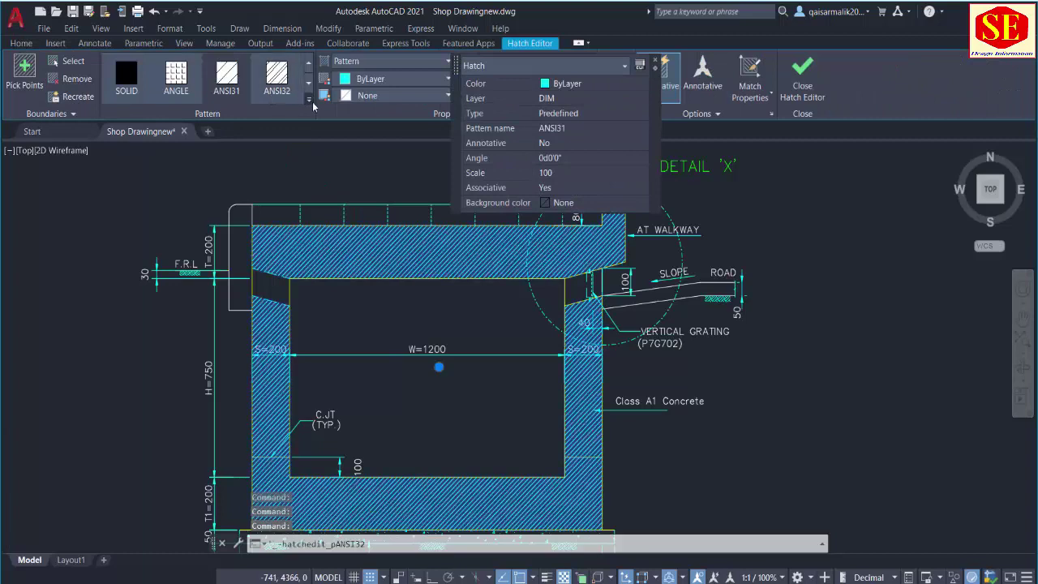
pyautogui.click(308, 100)
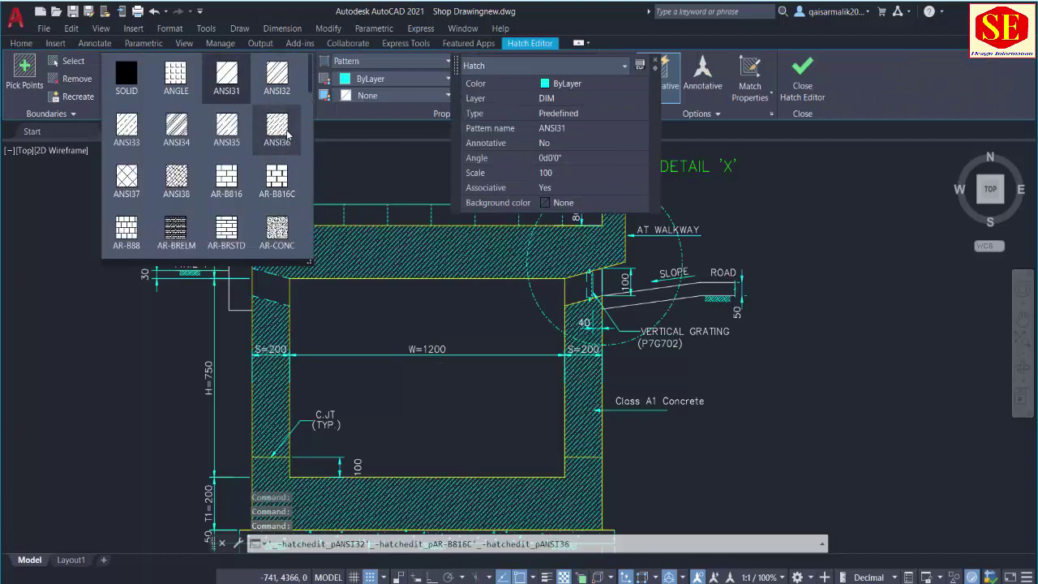
pyautogui.scroll(-1, 284, 171)
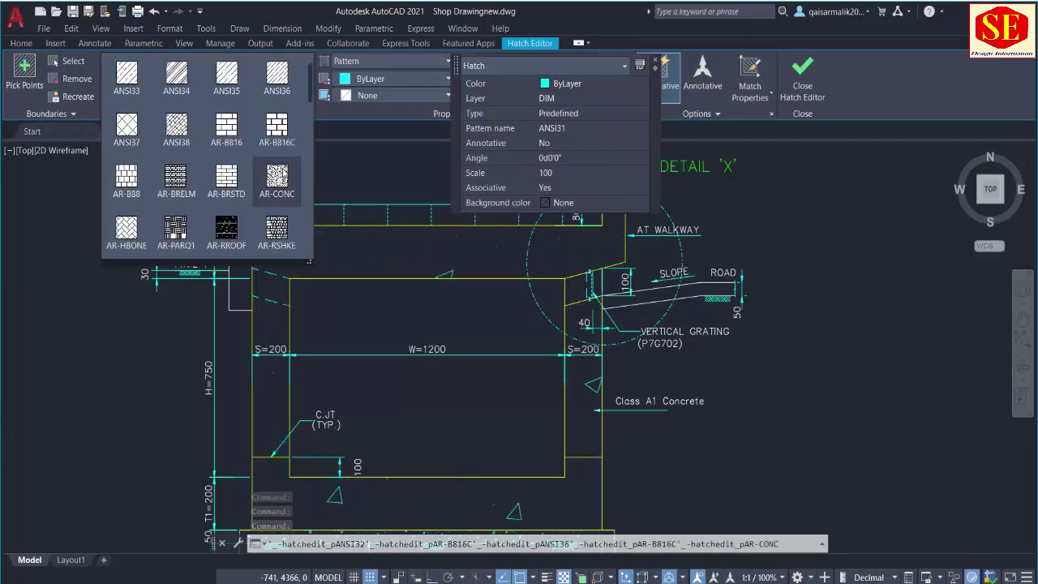
pyautogui.click(280, 188)
# - Reduce the AR-CONC hatch scale to 50 as a trial, and settle on a scale of 10
pyautogui.click(526, 96)
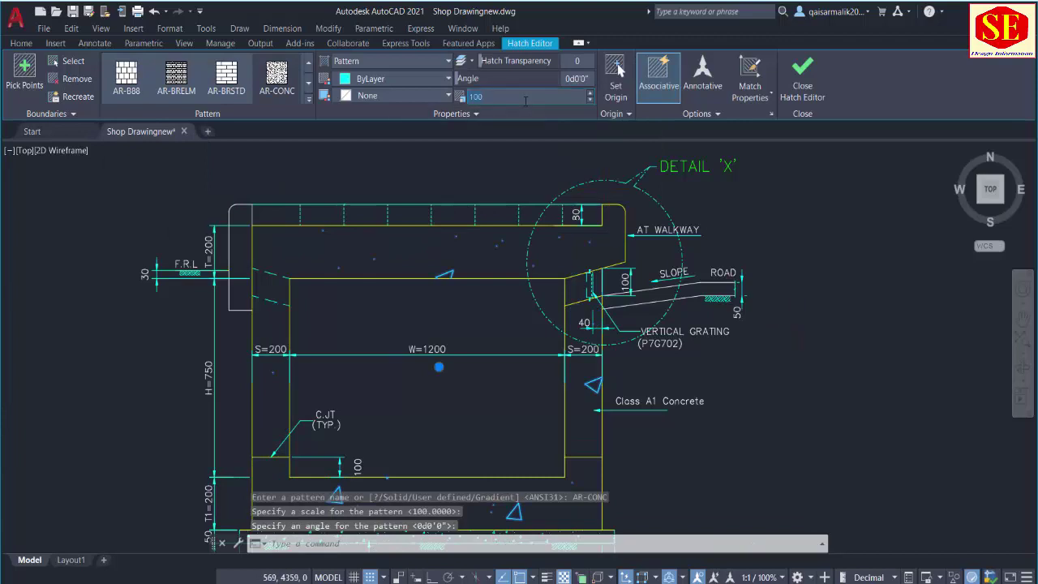
pyautogui.write('50')
pyautogui.press('Return')
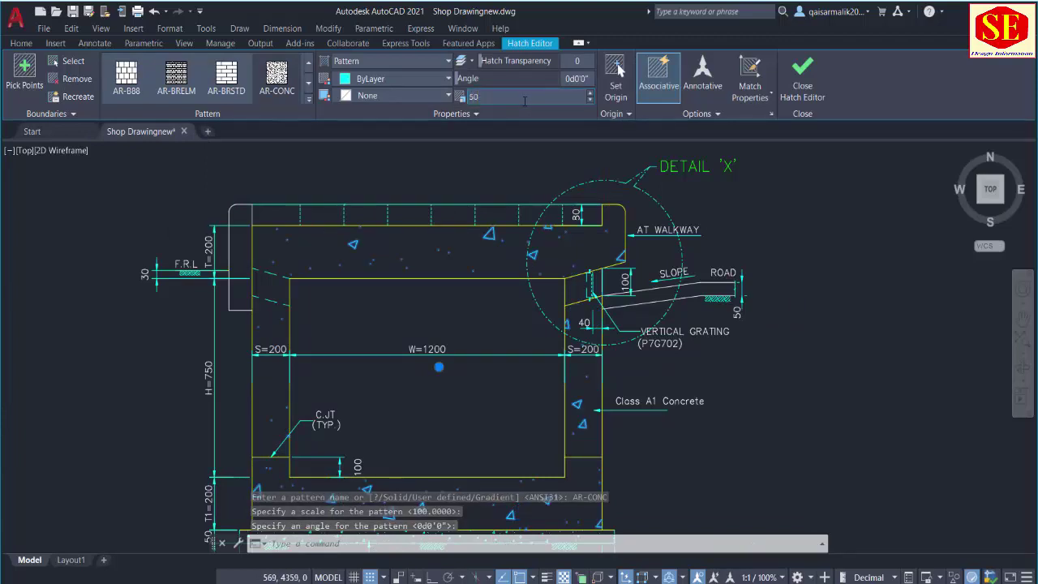
pyautogui.write('10')
pyautogui.press('Return')
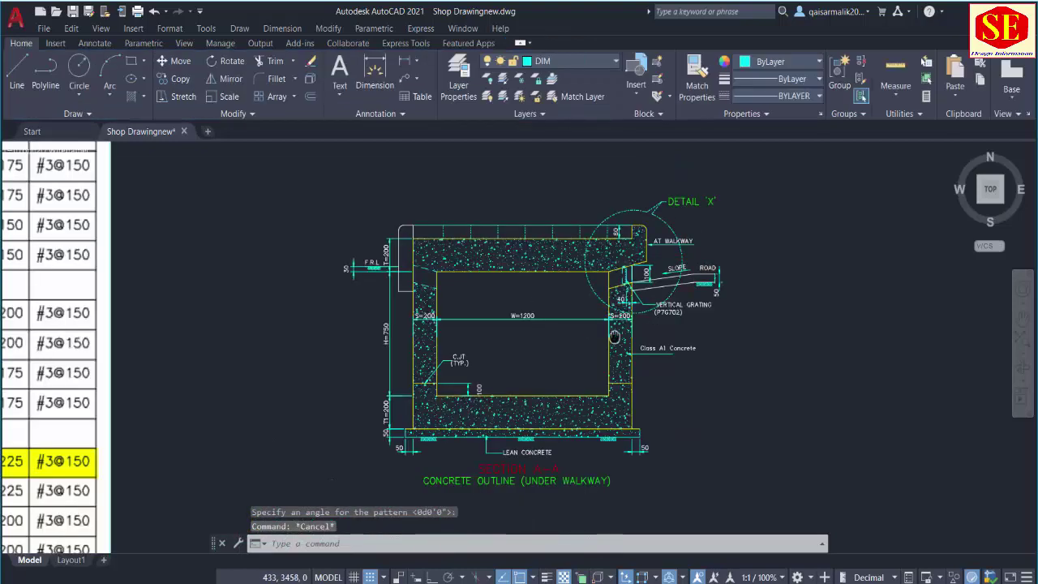
# - Examine the hatched Section A-A, the carriageway plan with its section marks, and the original Section B-B with its manhole cover
pyautogui.scroll(3, 746, 420)
pyautogui.scroll(-6, 554, 310)
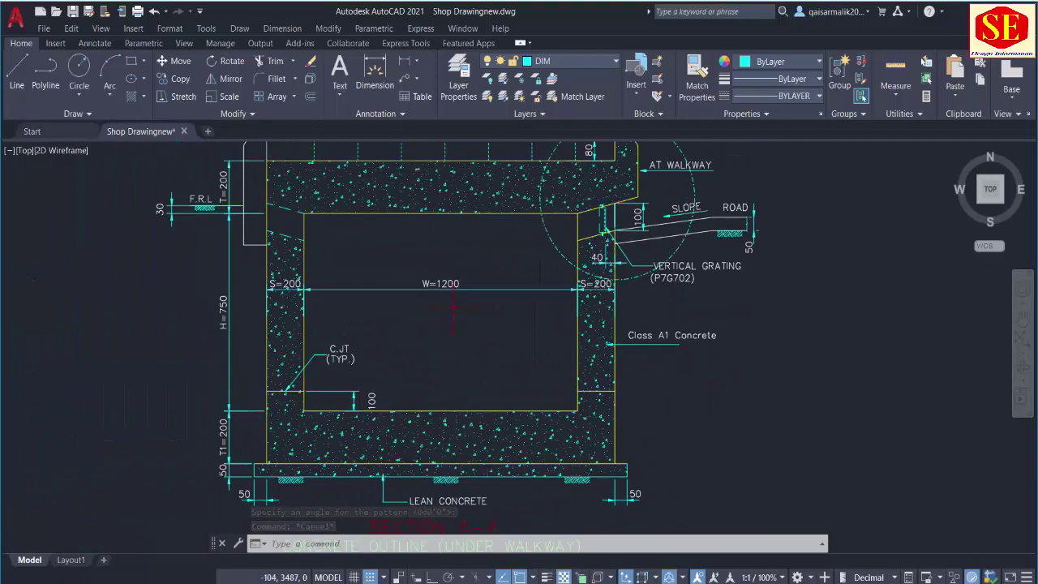
pyautogui.scroll(-3, 458, 341)
pyautogui.scroll(4, 458, 361)
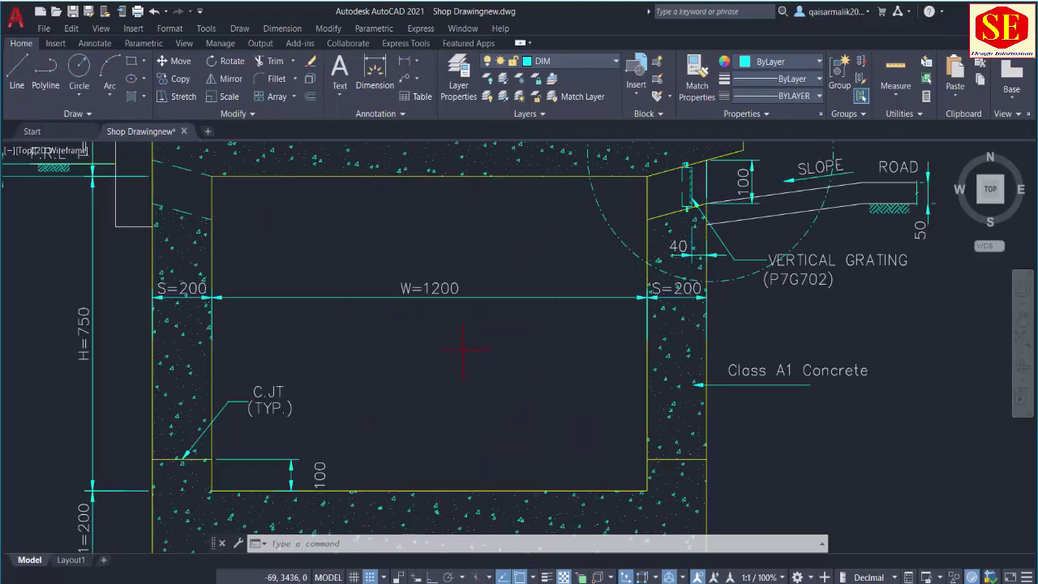
pyautogui.scroll(-2, 377, 335)
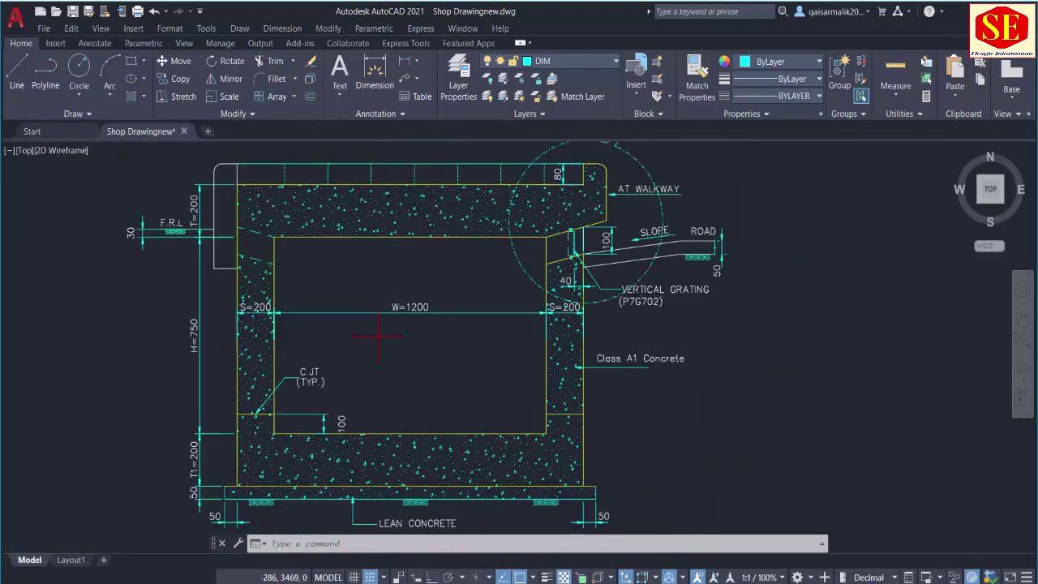
pyautogui.scroll(-2, 384, 355)
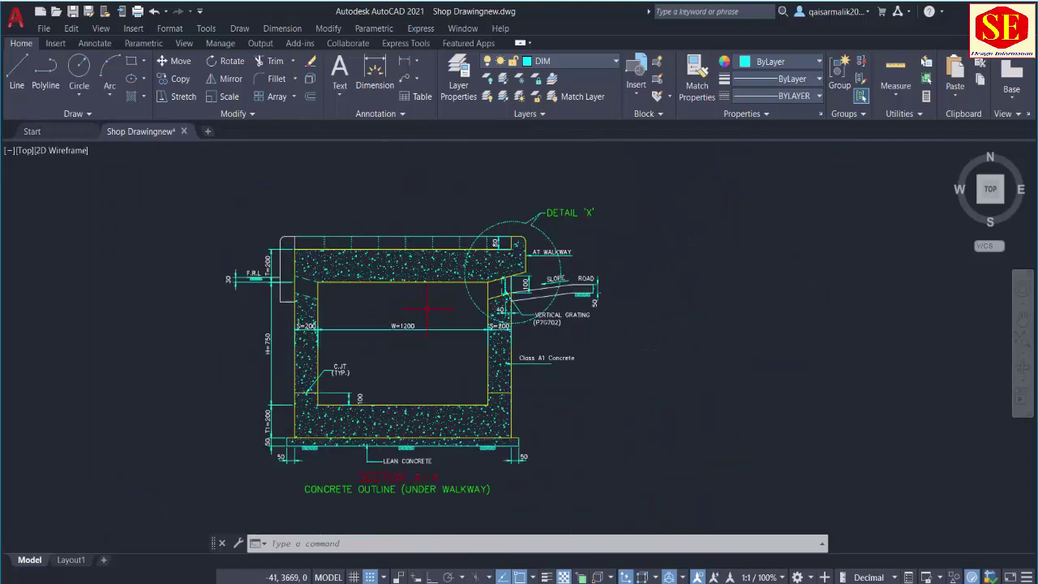
pyautogui.scroll(3, 421, 312)
pyautogui.scroll(-6, 507, 251)
pyautogui.scroll(6, 507, 251)
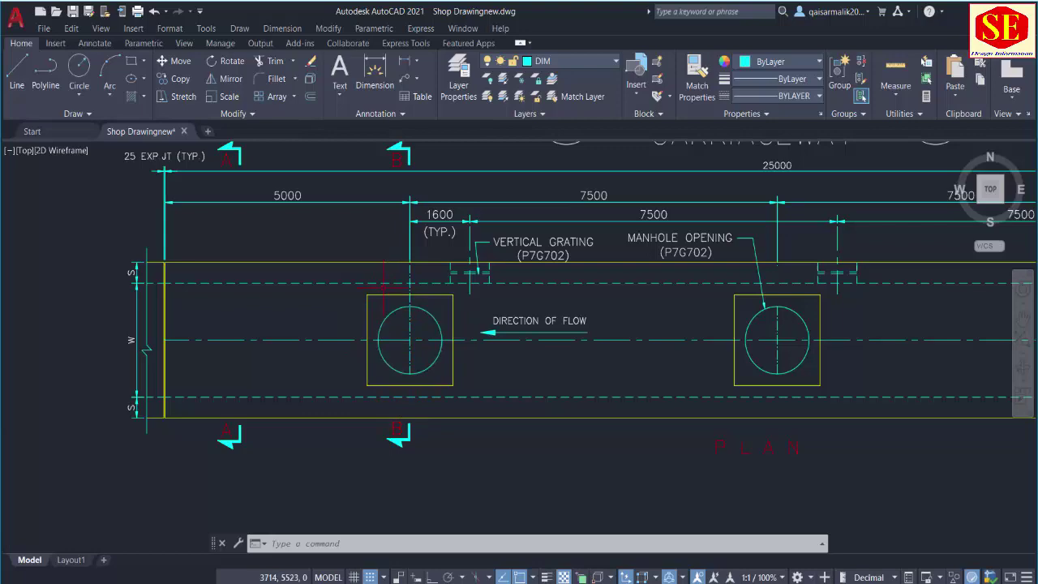
pyautogui.scroll(-8, 390, 284)
pyautogui.scroll(5, 577, 371)
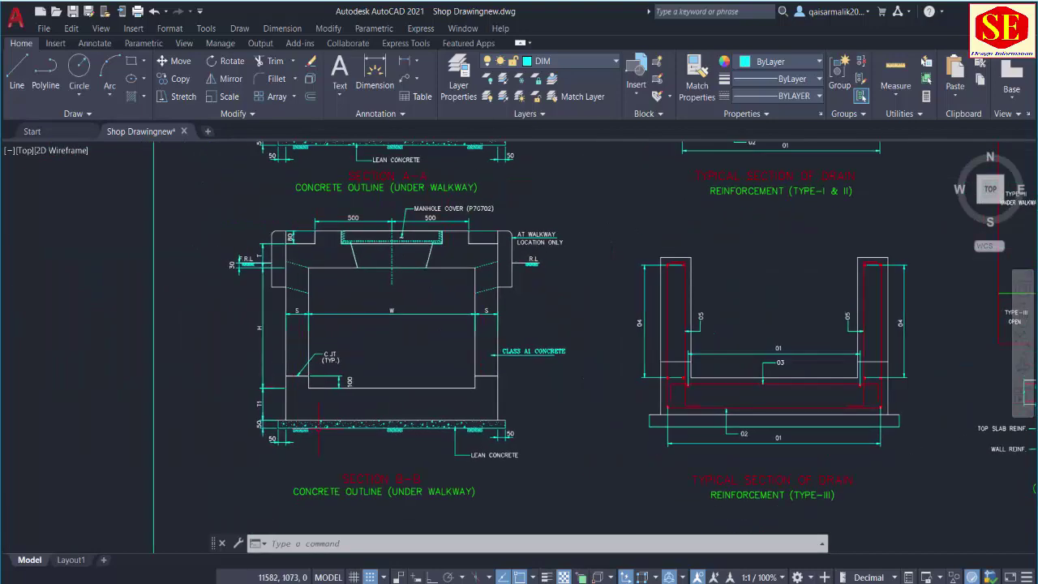
pyautogui.scroll(4, 411, 223)
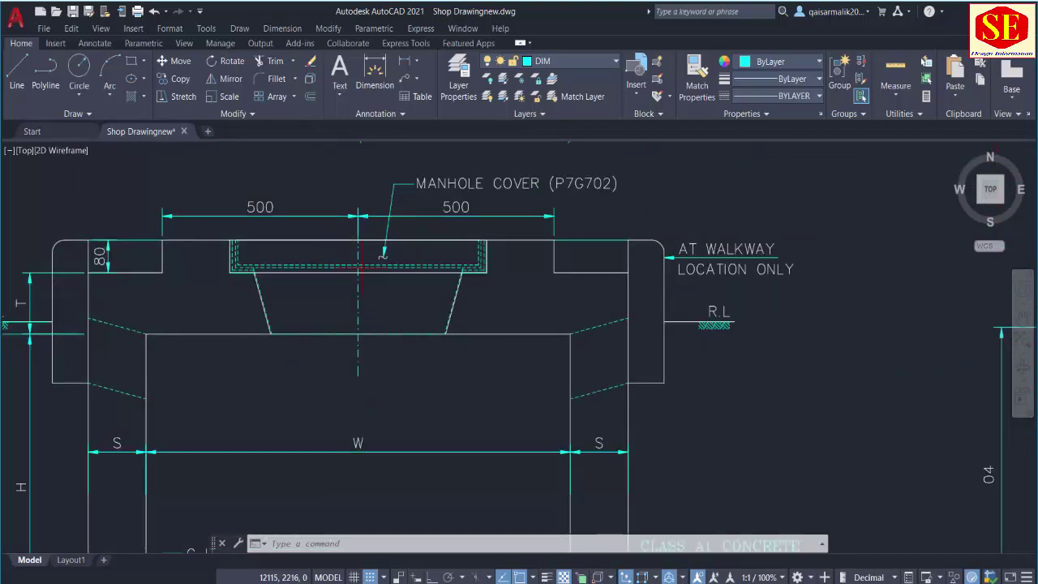
# - Copy the original Section B-B with its dimensions and titles to the free space beside the hatched Section A-A
pyautogui.scroll(-5, 365, 267)
pyautogui.write('co')
pyautogui.press('Return')
pyautogui.click(485, 238)
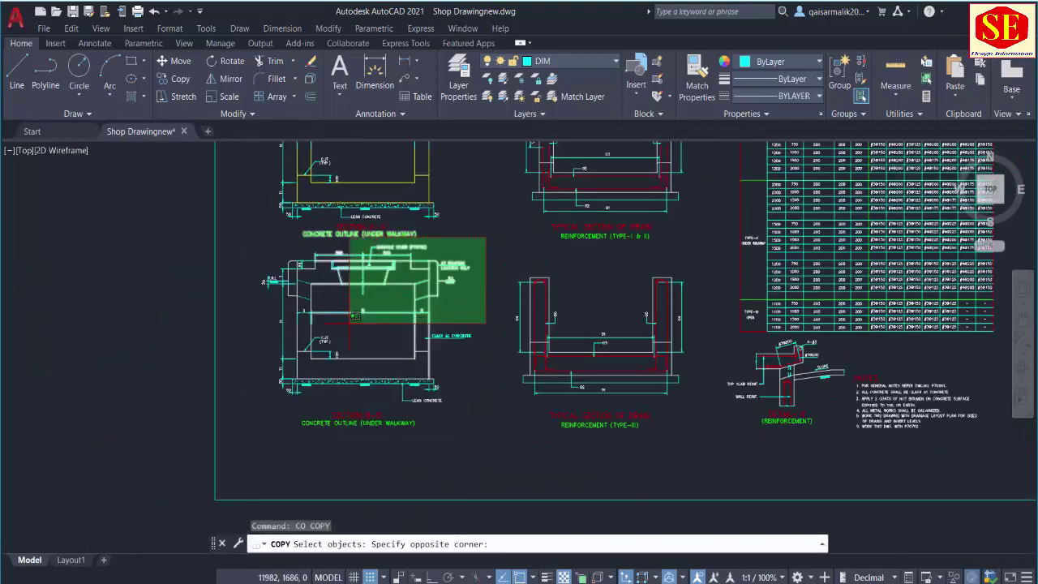
pyautogui.click(259, 440)
pyautogui.press('Return')
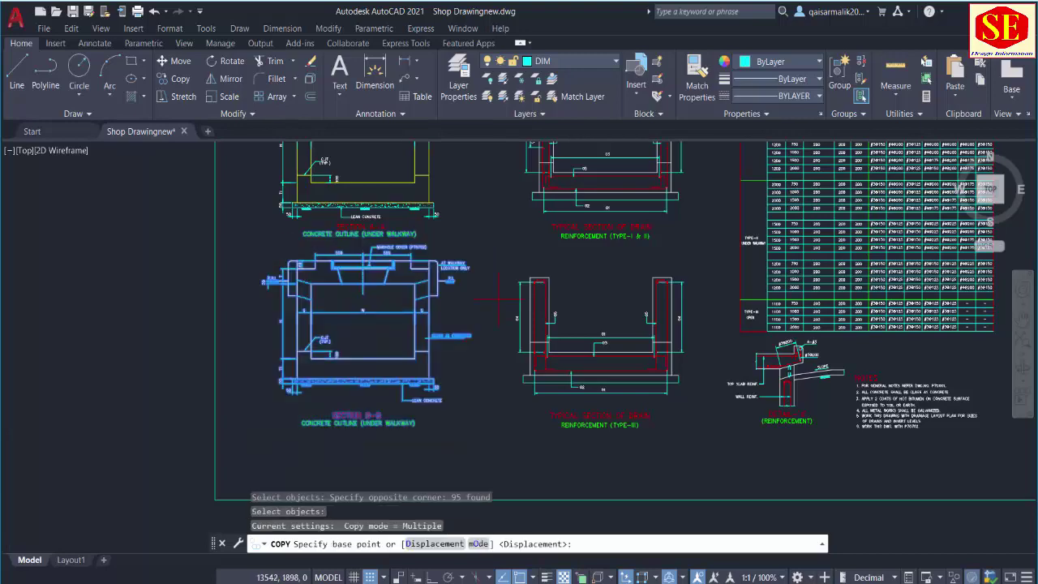
pyautogui.click(499, 297)
pyautogui.scroll(-5, 498, 297)
pyautogui.scroll(4, 483, 236)
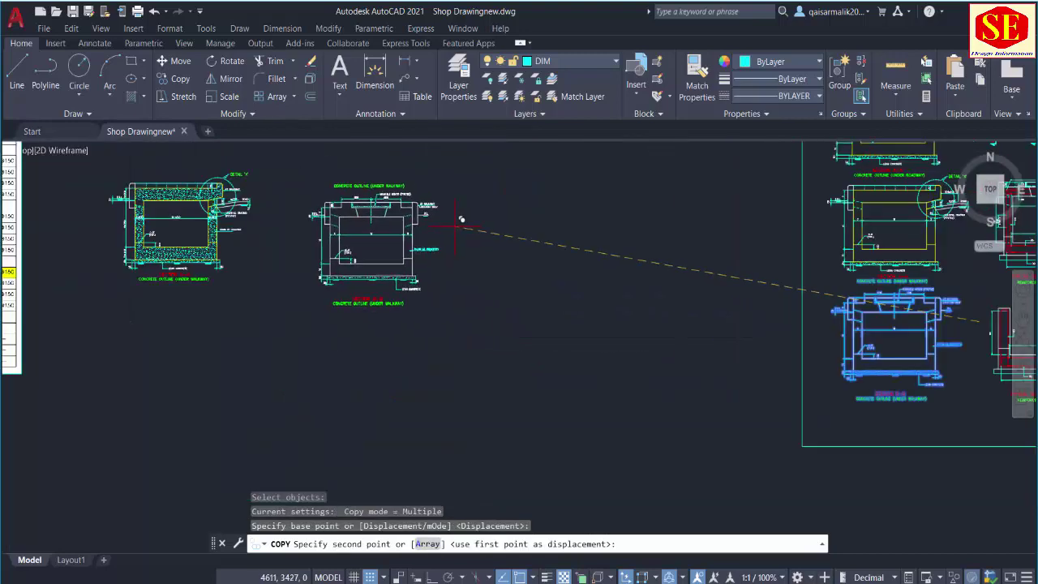
pyautogui.click(429, 201)
pyautogui.press('Escape')
# - Examine the copied Section B-B beside Section A-A, checking its titles, manhole cover and the S, W, H, T and T1 labels
pyautogui.scroll(4, 293, 162)
pyautogui.moveTo(377, 320); pyautogui.dragTo(479, 296)
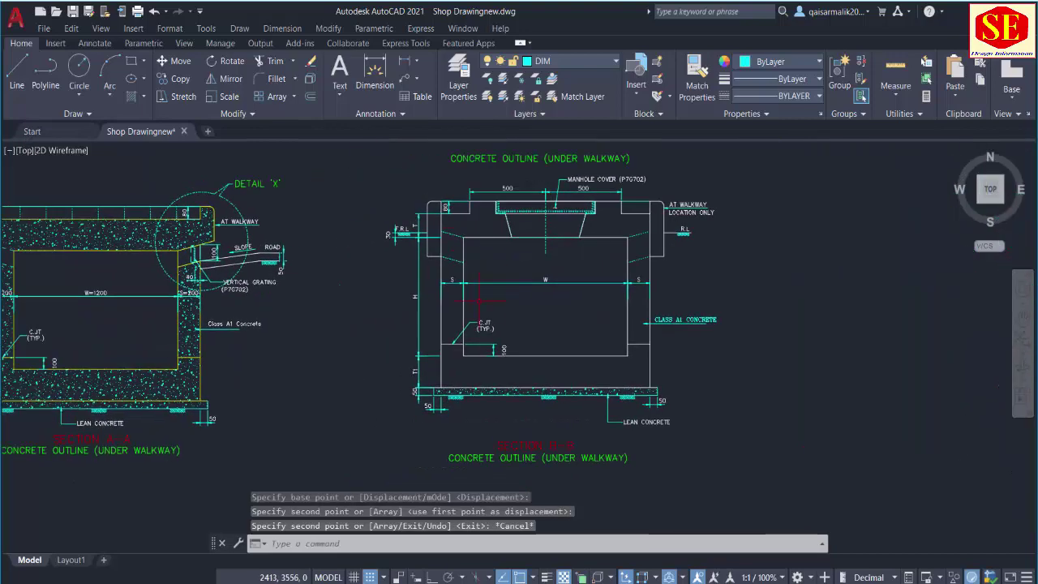
pyautogui.moveTo(341, 385); pyautogui.dragTo(465, 359)
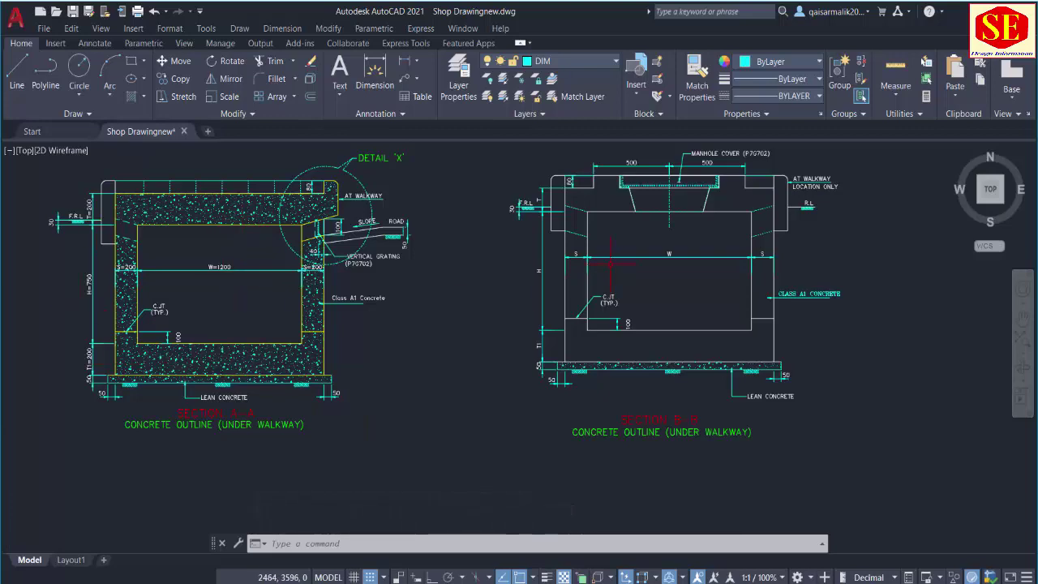
pyautogui.moveTo(670, 175); pyautogui.dragTo(481, 236)
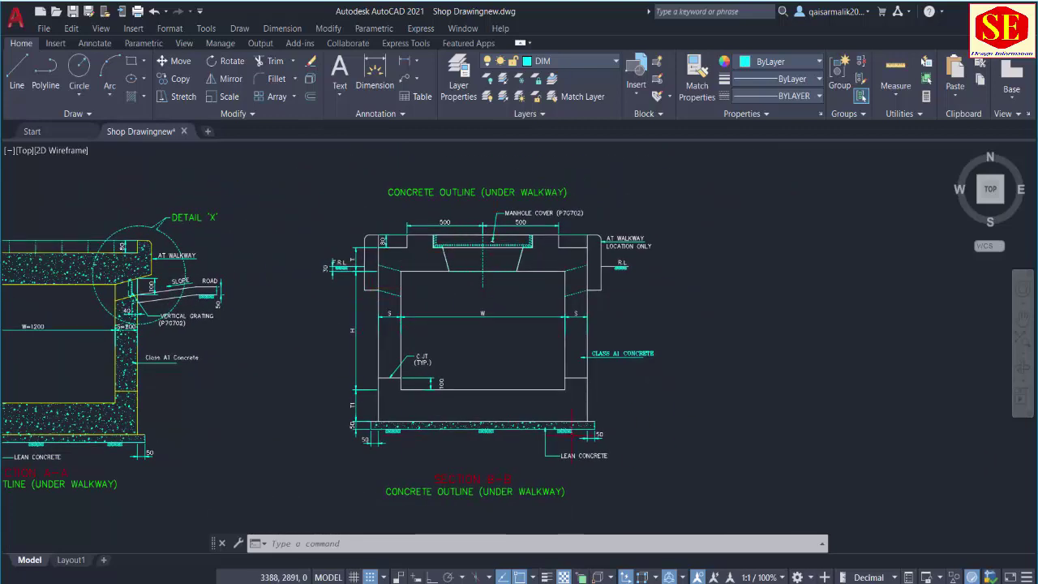
pyautogui.scroll(4, 486, 243)
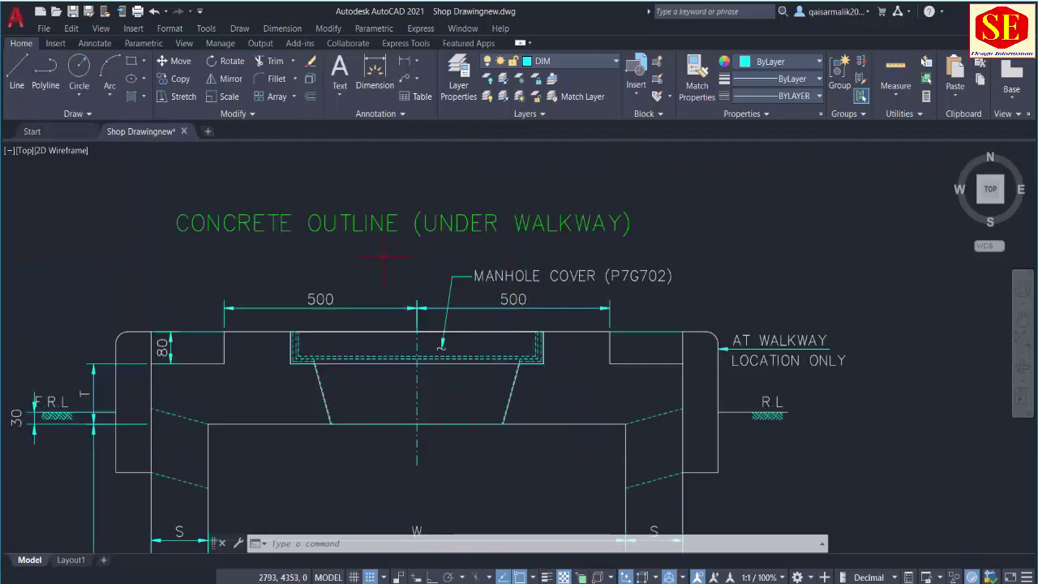
pyautogui.scroll(-4, 430, 268)
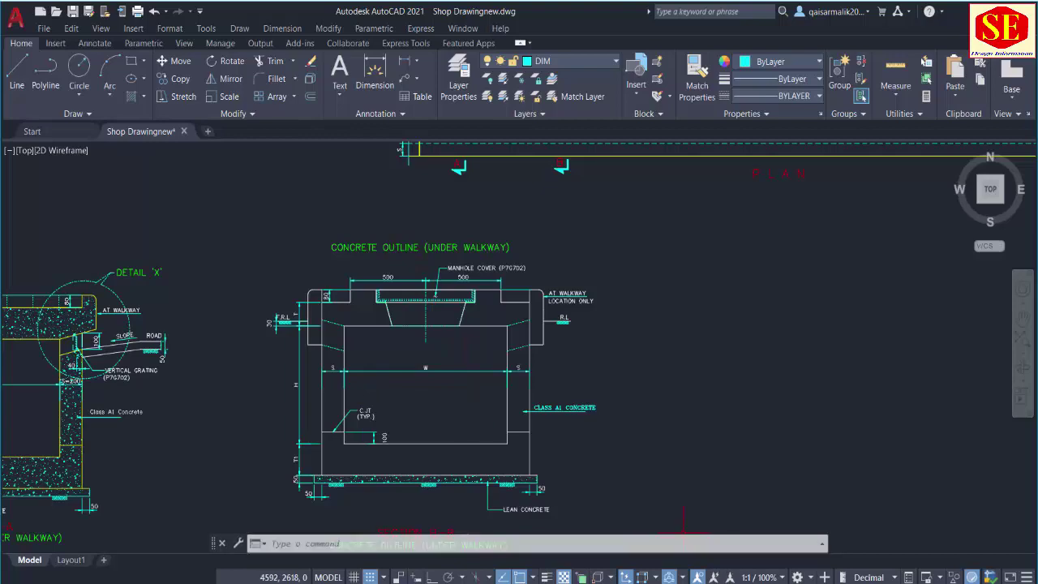
pyautogui.scroll(5, 474, 319)
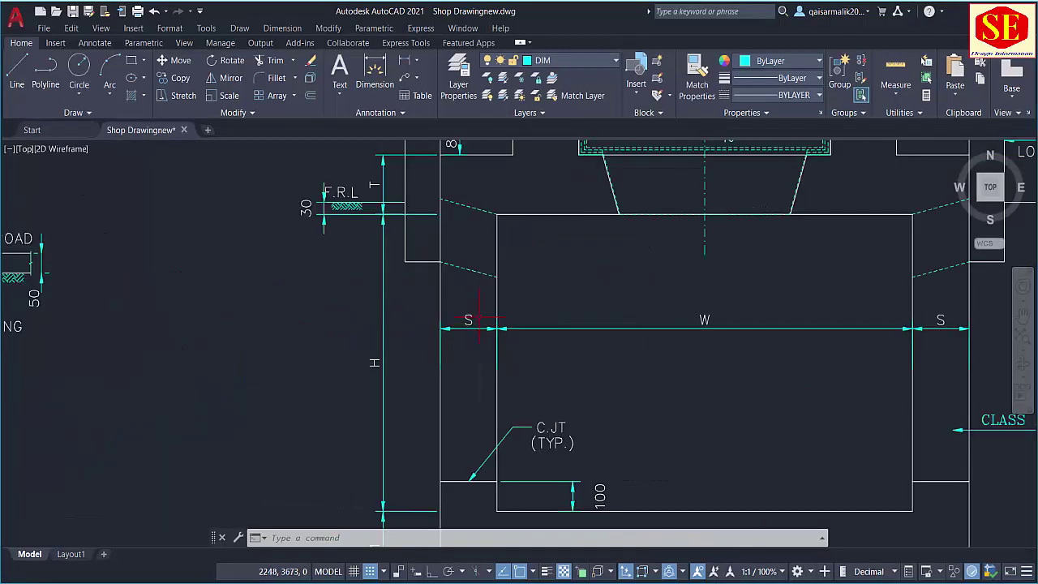
pyautogui.scroll(-2, 509, 343)
pyautogui.moveTo(389, 333)
pyautogui.mouseDown()
pyautogui.moveTo(806, 316)
pyautogui.moveTo(182, 284)
pyautogui.mouseUp()
pyautogui.scroll(2, 468, 281)
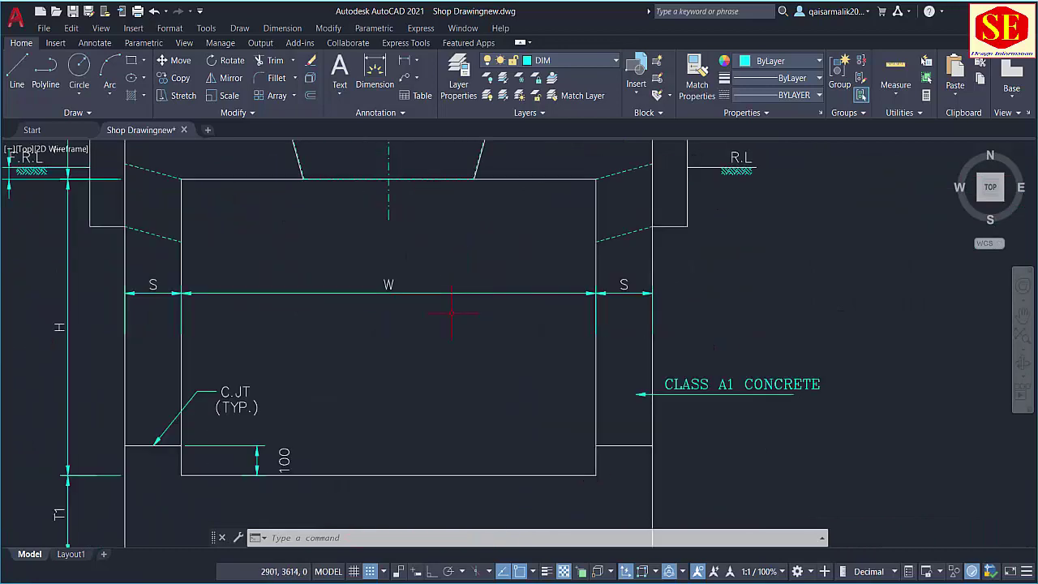
# - Change the inner width label of the copied Section B-B to W=1200
pyautogui.scroll(-2, 405, 301)
pyautogui.doubleClick(459, 289)
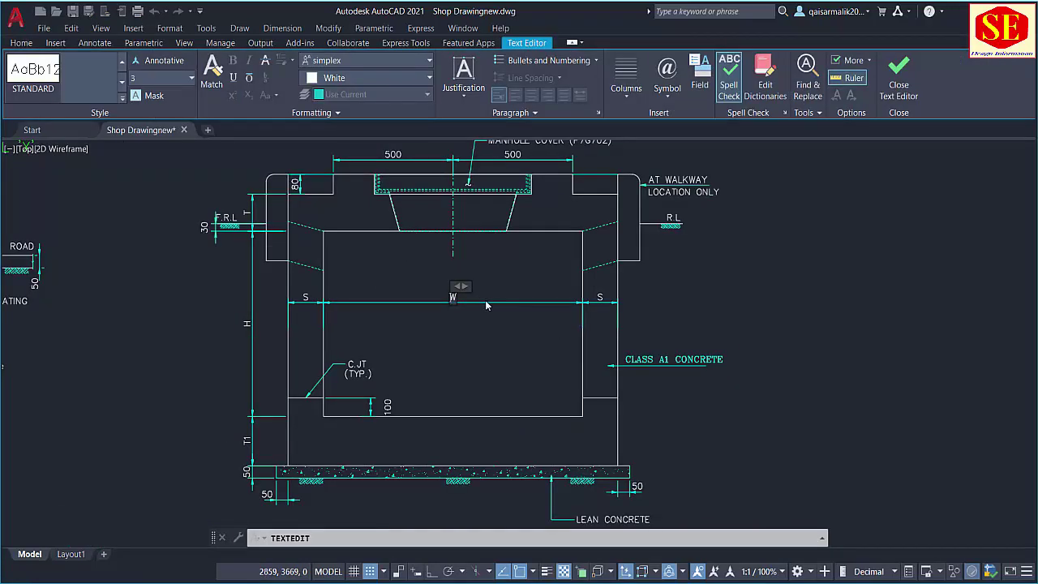
pyautogui.write('=1200')
pyautogui.click(503, 286)
pyautogui.scroll(-3, 593, 326)
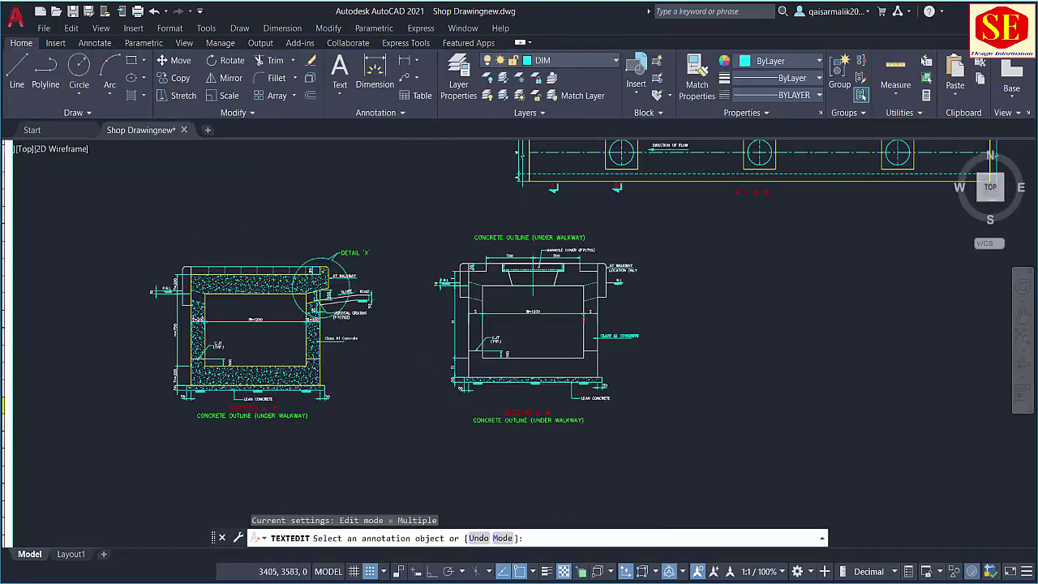
# - Change the right wall thickness label of the copied Section B-B to S=200
pyautogui.scroll(6, 260, 306)
pyautogui.scroll(-8, 203, 365)
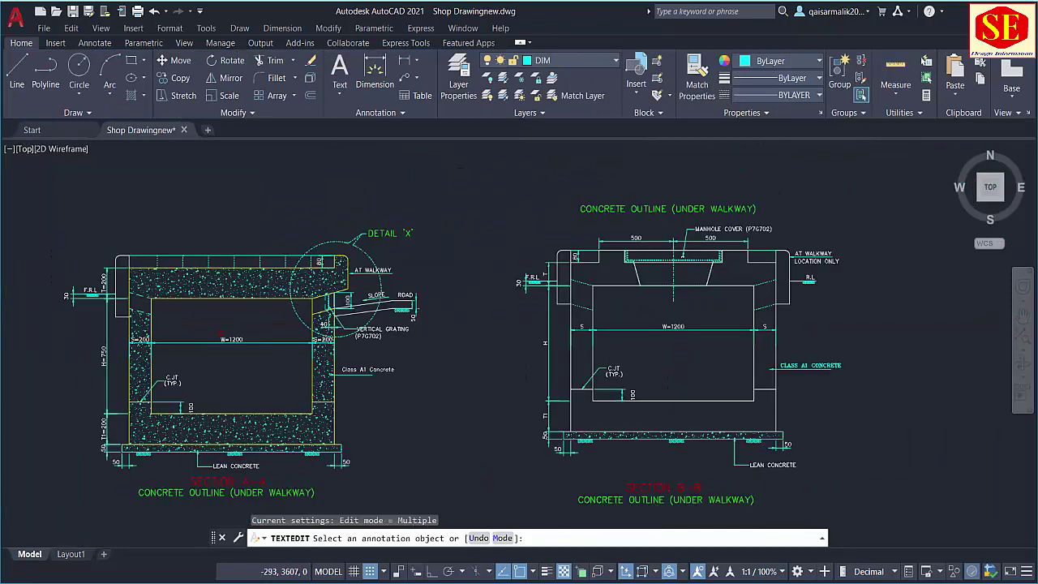
pyautogui.scroll(5, 421, 317)
pyautogui.scroll(3, 437, 390)
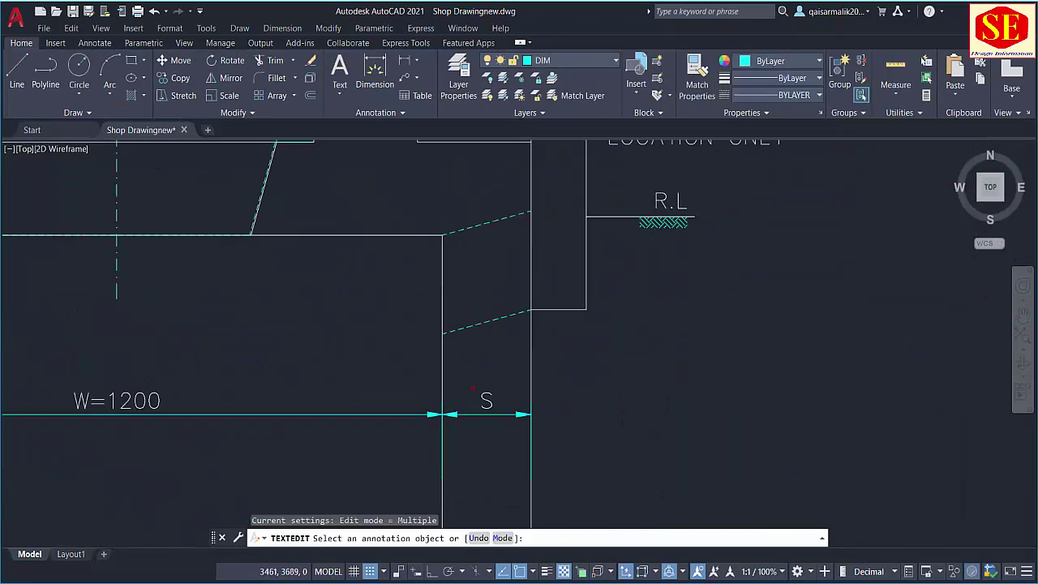
pyautogui.click(486, 400)
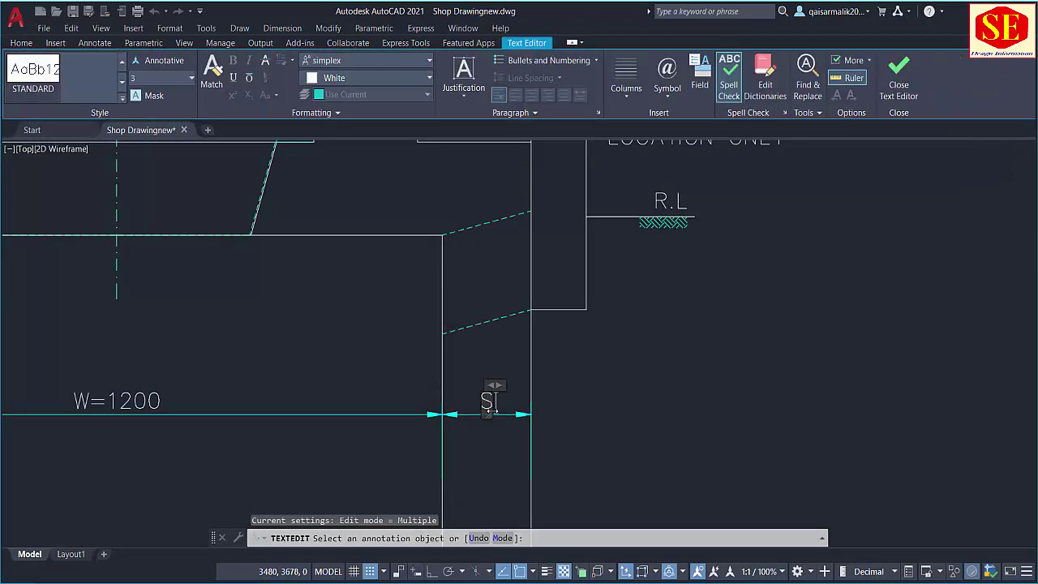
pyautogui.write('=200')
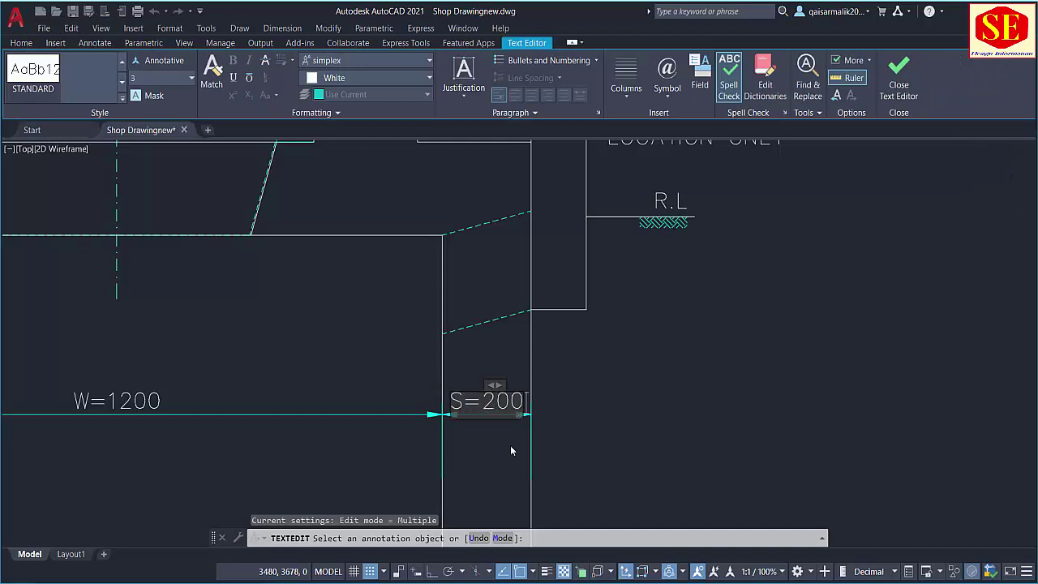
pyautogui.click(480, 422)
# - Change the left wall thickness label of the copied Section B-B to S=200
pyautogui.scroll(-3, 592, 397)
pyautogui.scroll(3, 81, 397)
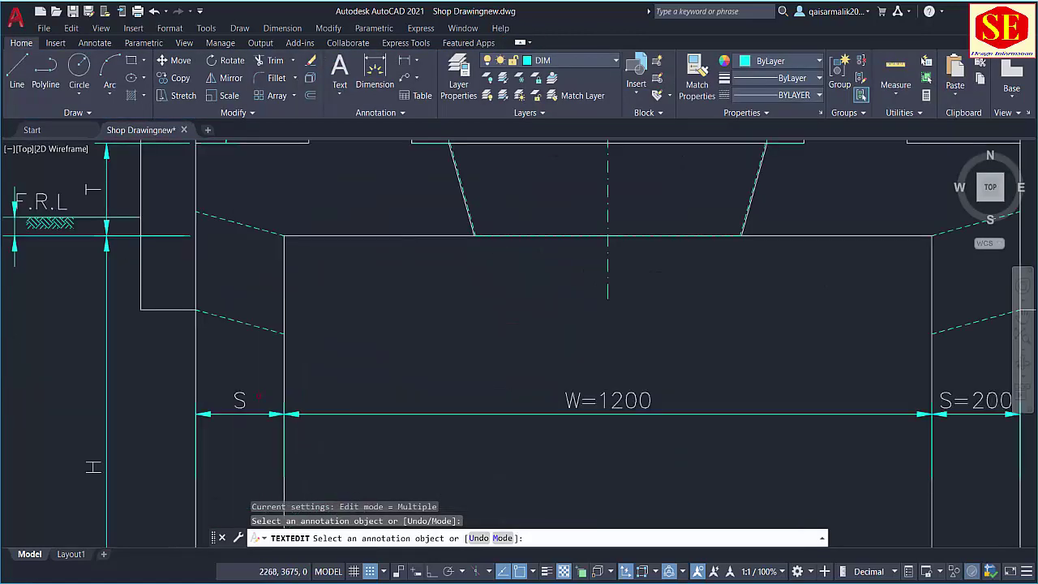
pyautogui.click(240, 401)
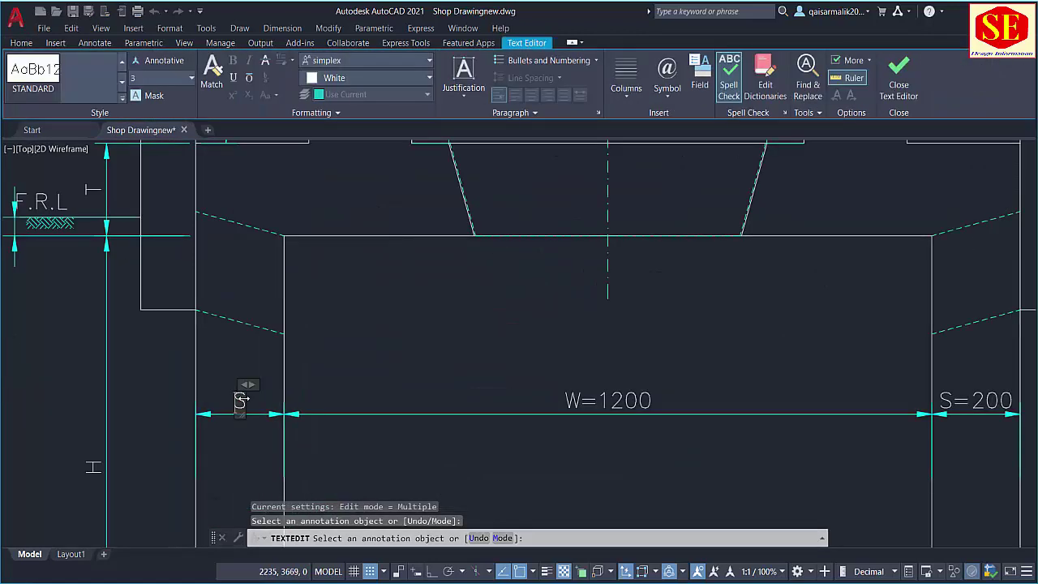
pyautogui.write('=2')
pyautogui.press('BackSpace')
pyautogui.press('BackSpace')
pyautogui.write('=')
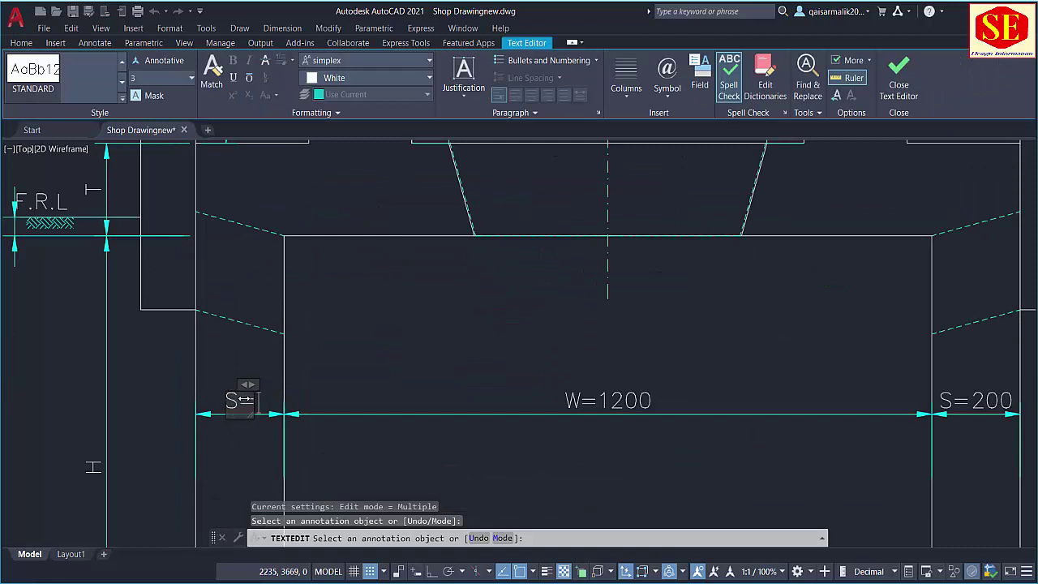
pyautogui.write('200')
pyautogui.click(458, 310)
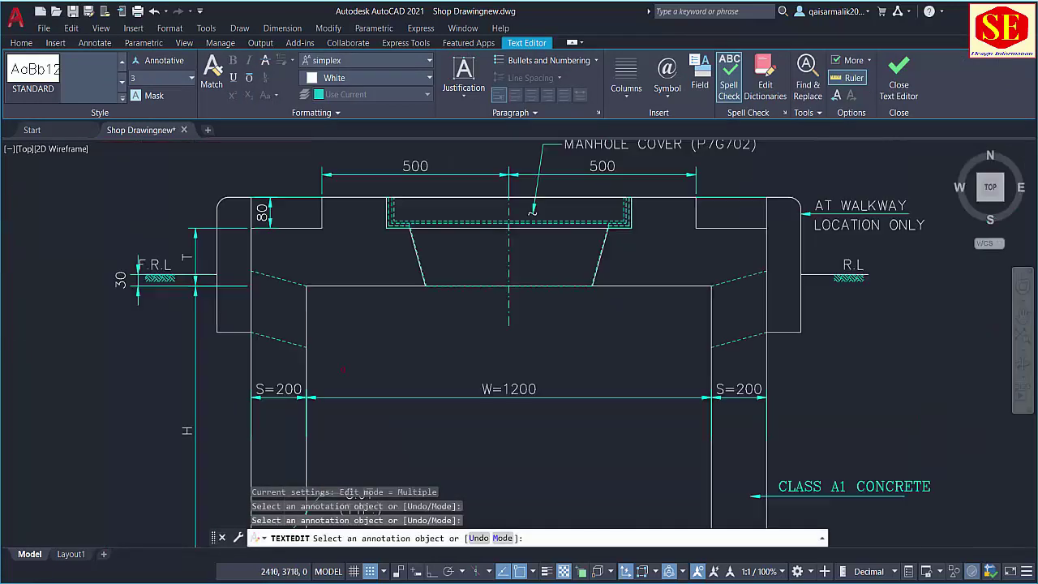
# - Examine the copied Section B-B's top slab, 80 mm recesses and manhole cover, comparing them with the hatched Section A-A
pyautogui.scroll(-3, 457, 310)
pyautogui.moveTo(457, 309); pyautogui.dragTo(436, 373)
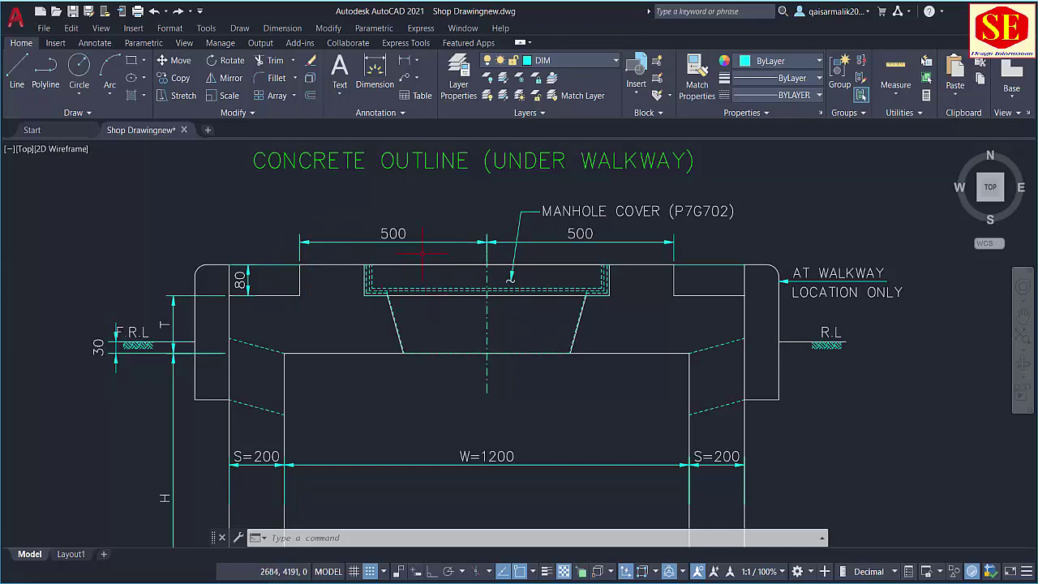
pyautogui.scroll(-3, 511, 279)
pyautogui.scroll(3, 233, 299)
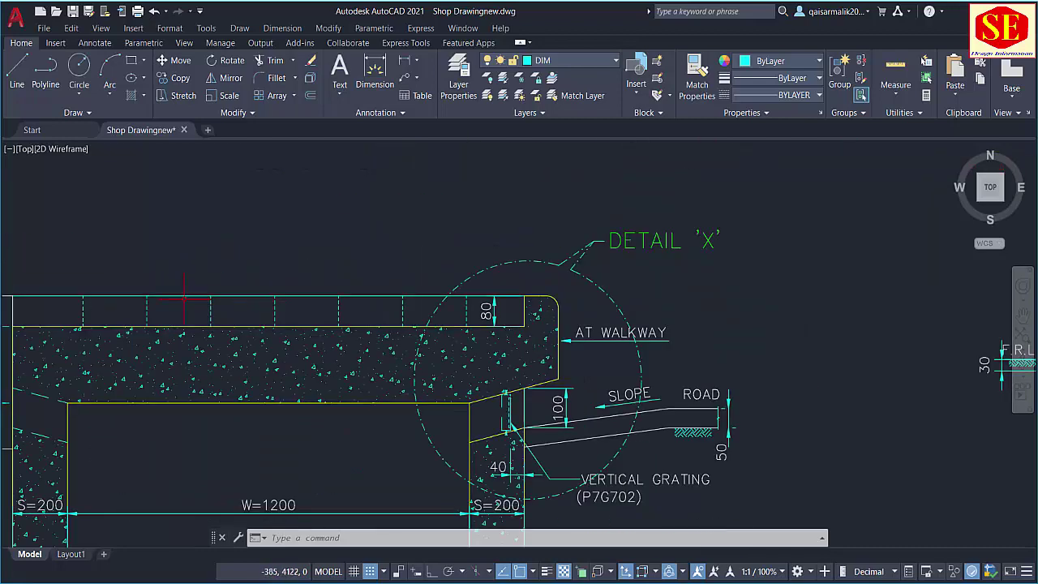
pyautogui.scroll(-3, 294, 300)
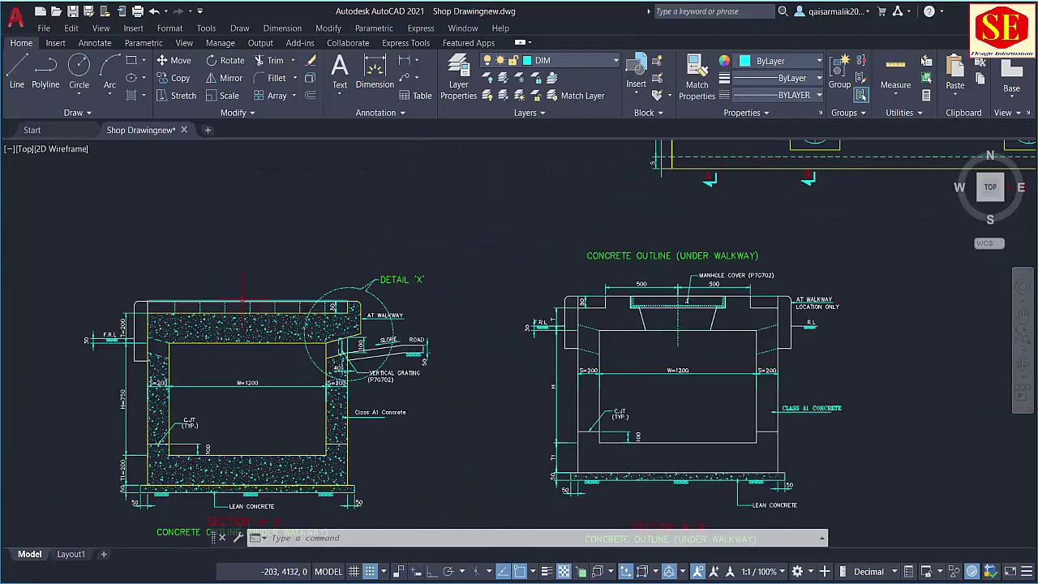
pyautogui.scroll(3, 704, 286)
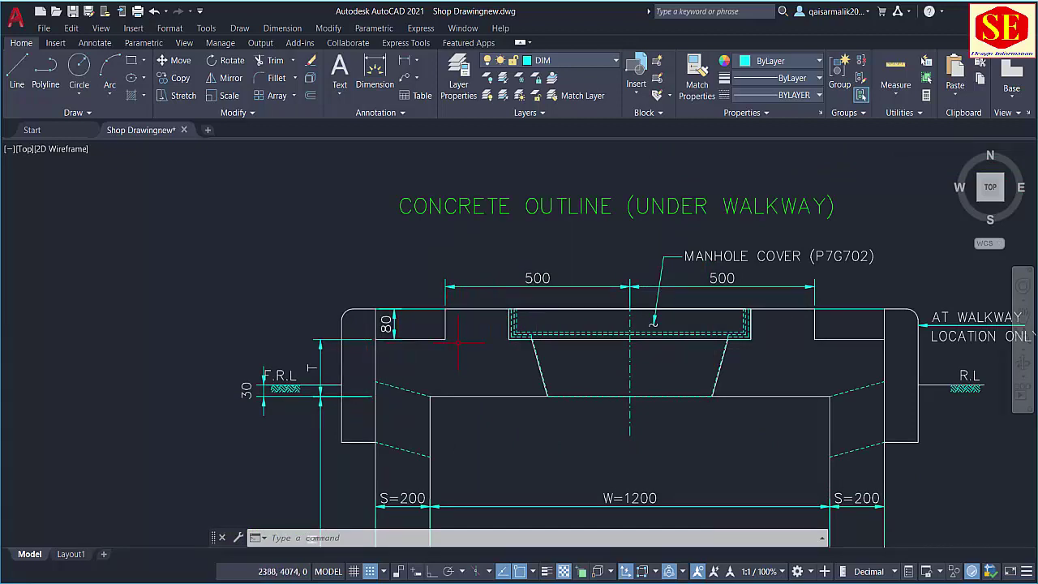
pyautogui.moveTo(436, 341); pyautogui.dragTo(442, 281)
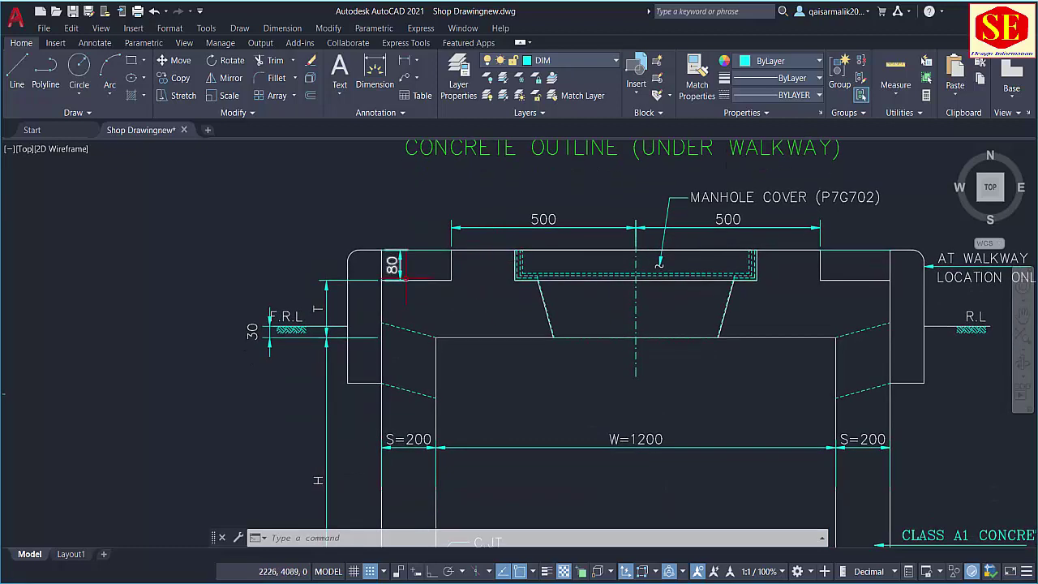
pyautogui.scroll(4, 406, 278)
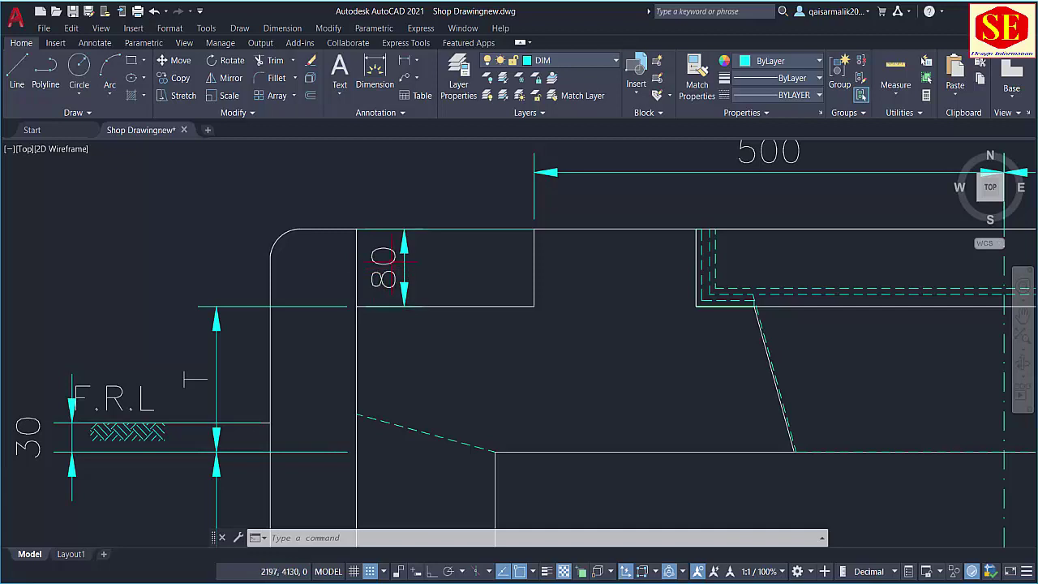
pyautogui.scroll(-5, 382, 267)
pyautogui.moveTo(648, 272); pyautogui.dragTo(531, 257)
pyautogui.scroll(3, 632, 278)
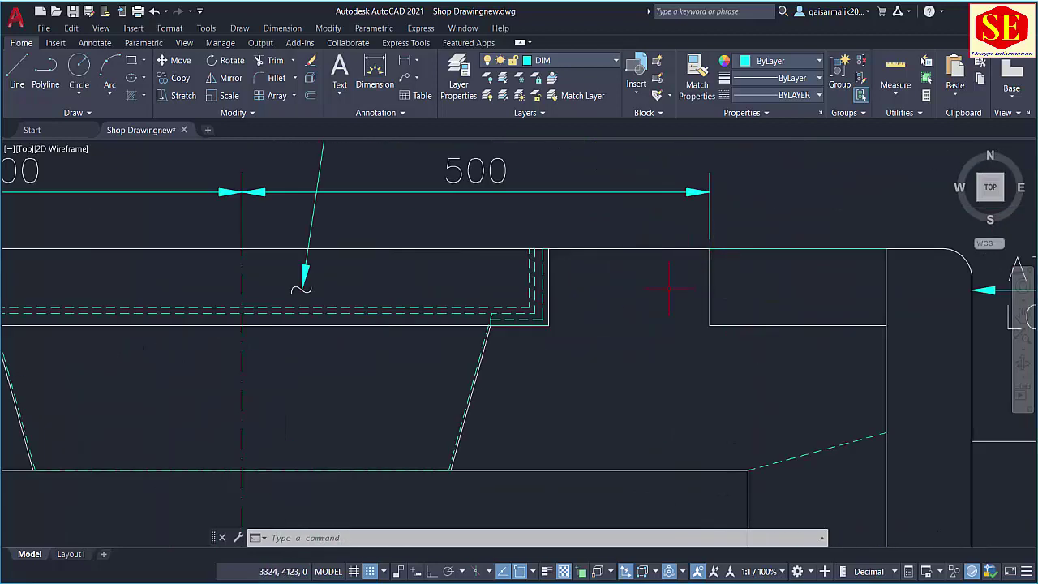
pyautogui.scroll(-3, 589, 290)
pyautogui.moveTo(380, 279); pyautogui.dragTo(475, 277)
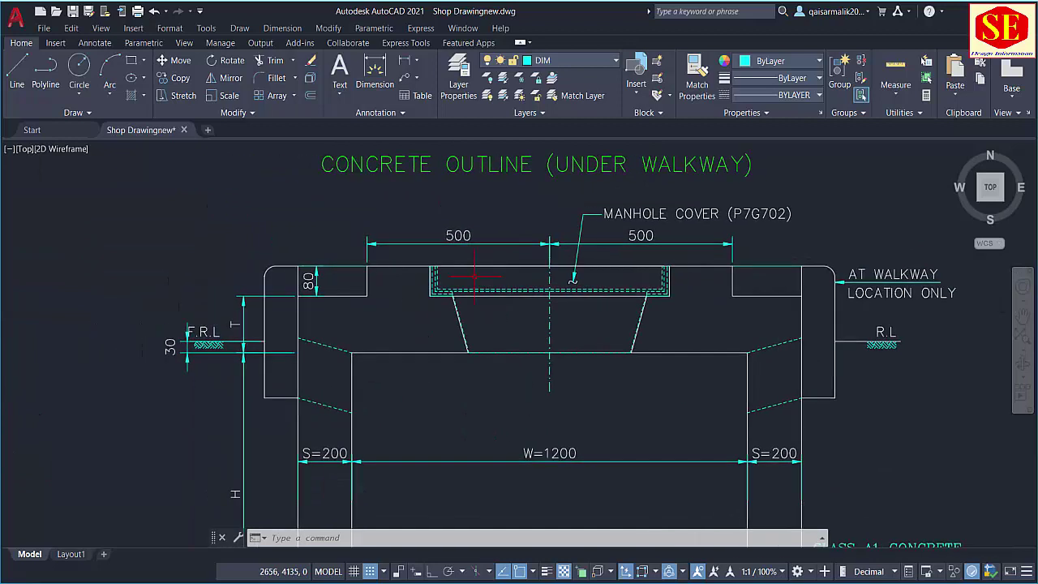
pyautogui.moveTo(291, 301); pyautogui.dragTo(419, 229)
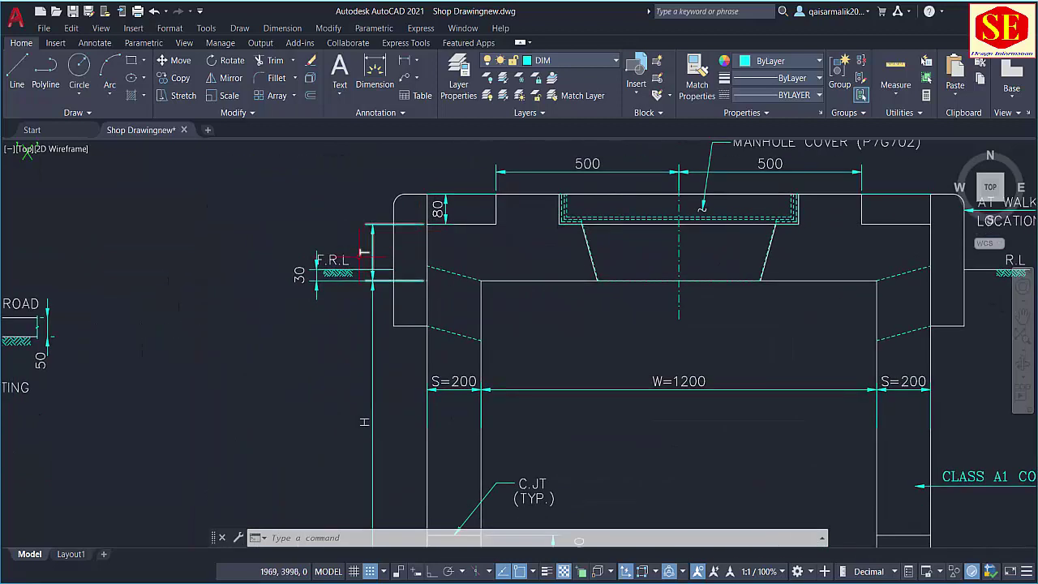
# - Change the top slab thickness label of the copied Section B-B to T=200
pyautogui.click(365, 252)
pyautogui.click(369, 246)
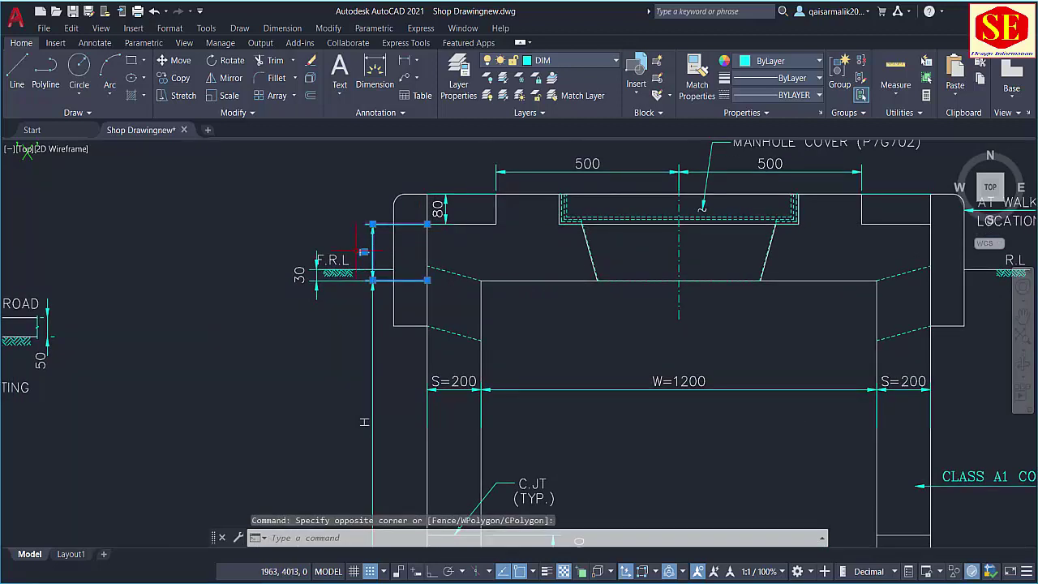
pyautogui.press('Escape')
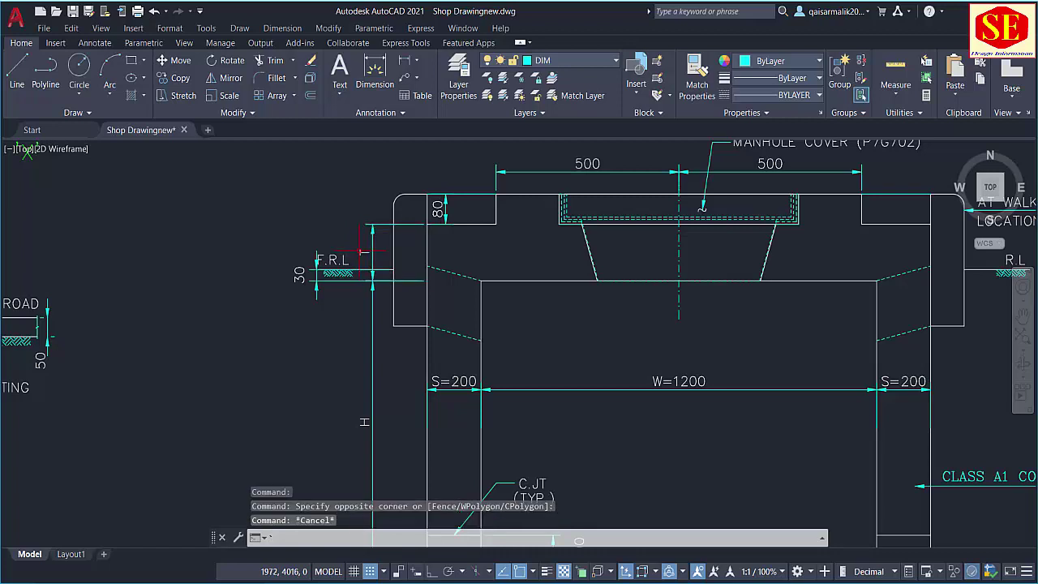
pyautogui.scroll(2, 362, 252)
pyautogui.doubleClick(363, 252)
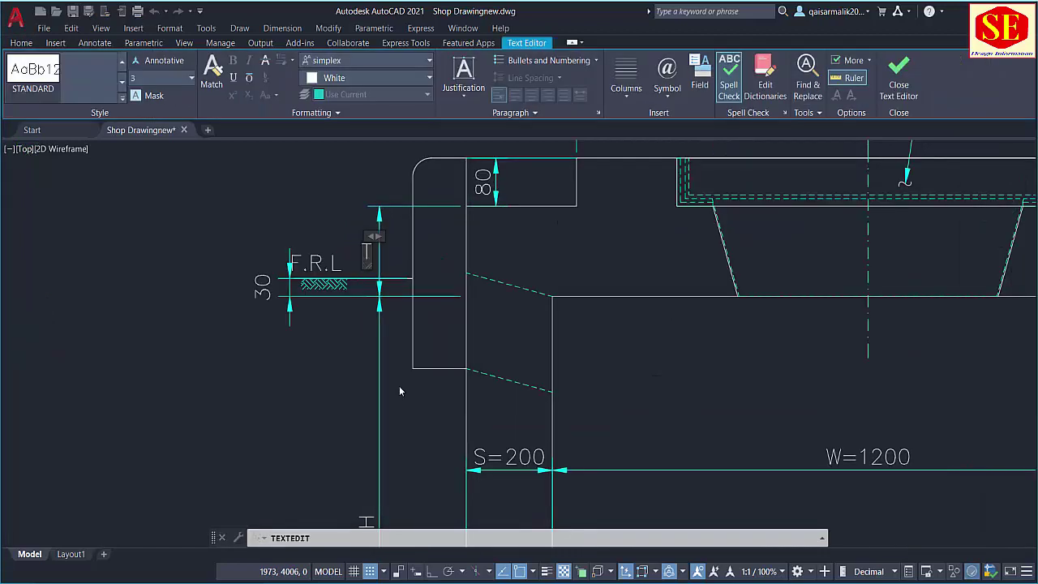
pyautogui.write('=200')
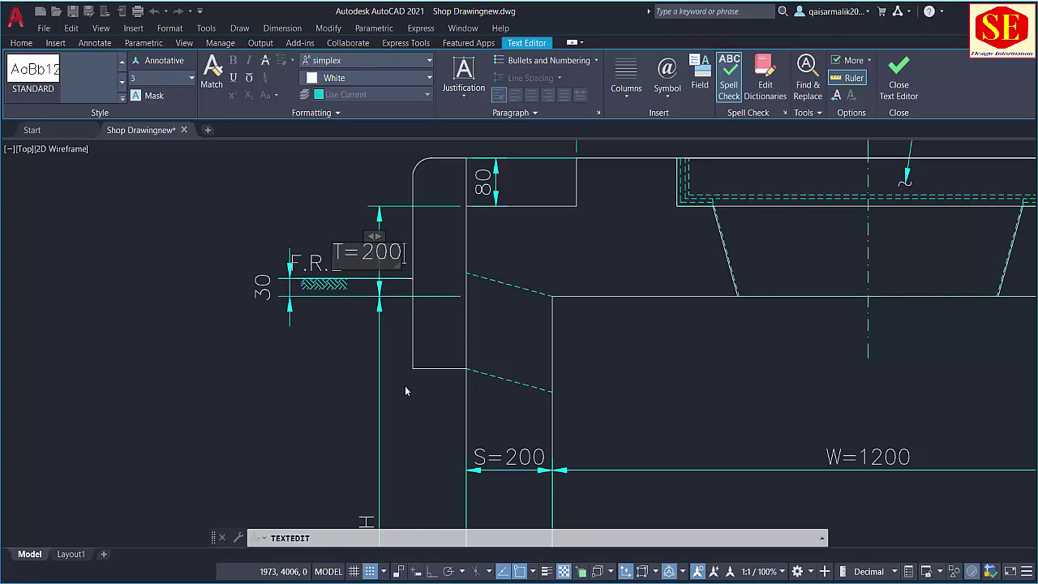
pyautogui.click(549, 413)
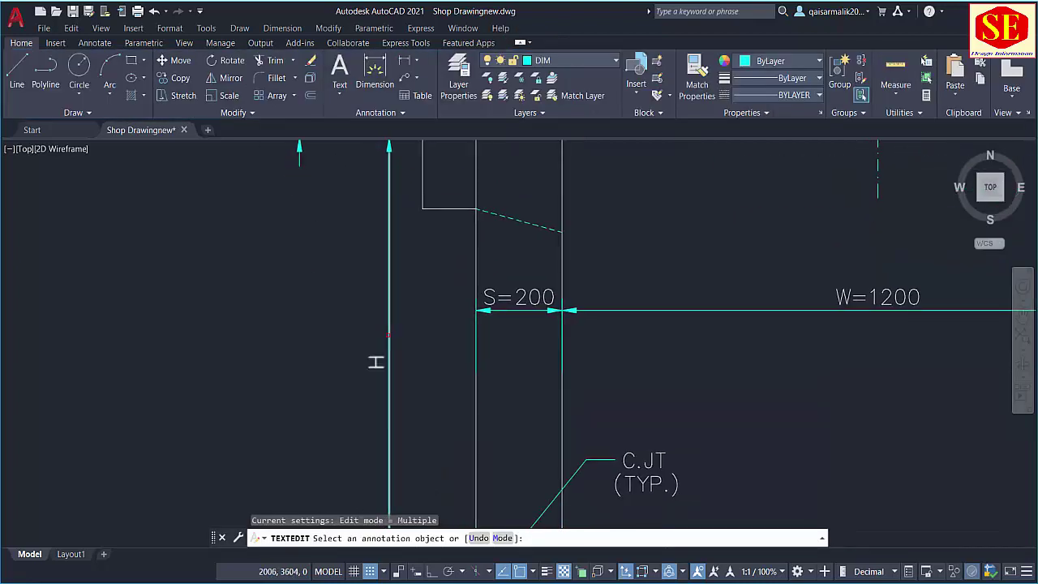
# - Change the inner height label of the copied Section B-B to H=7500
pyautogui.scroll(-2, 379, 350)
pyautogui.click(380, 352)
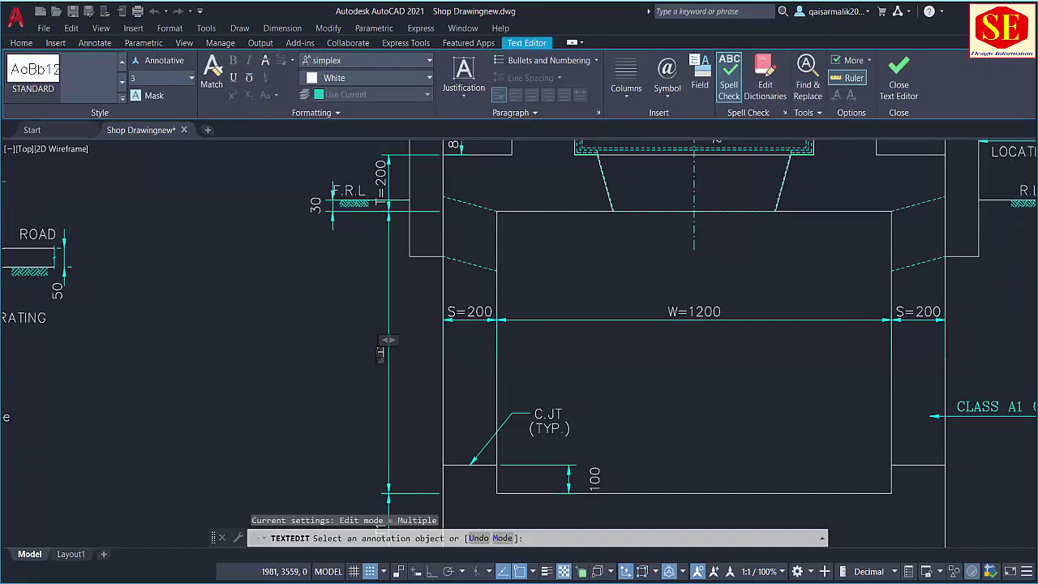
pyautogui.write('=7500')
pyautogui.click(358, 413)
# - Change the bottom slab thickness label of the copied Section B-B to T1=200 and finish editing the labels
pyautogui.scroll(-3, 357, 414)
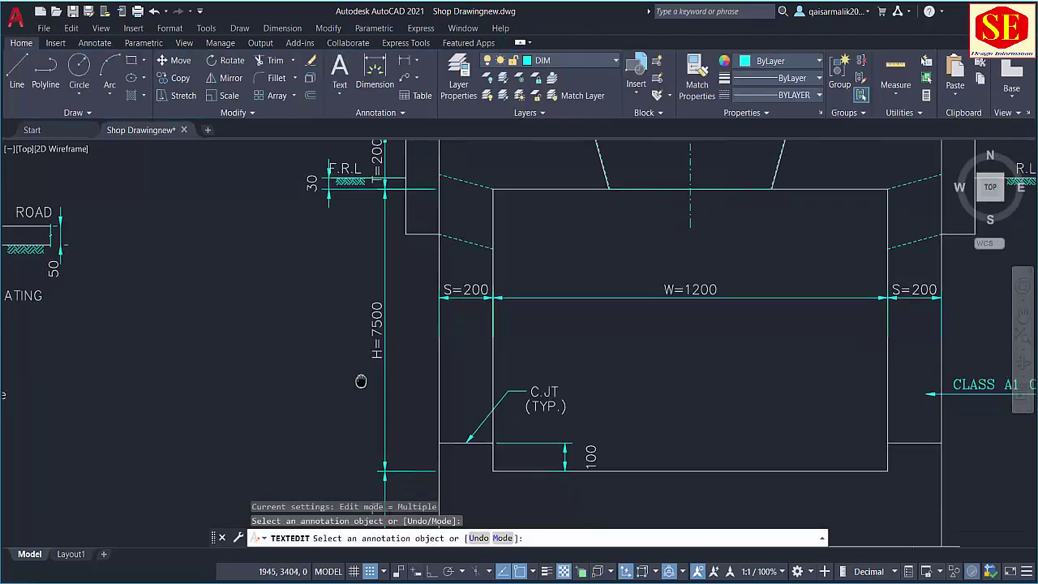
pyautogui.scroll(3, 373, 377)
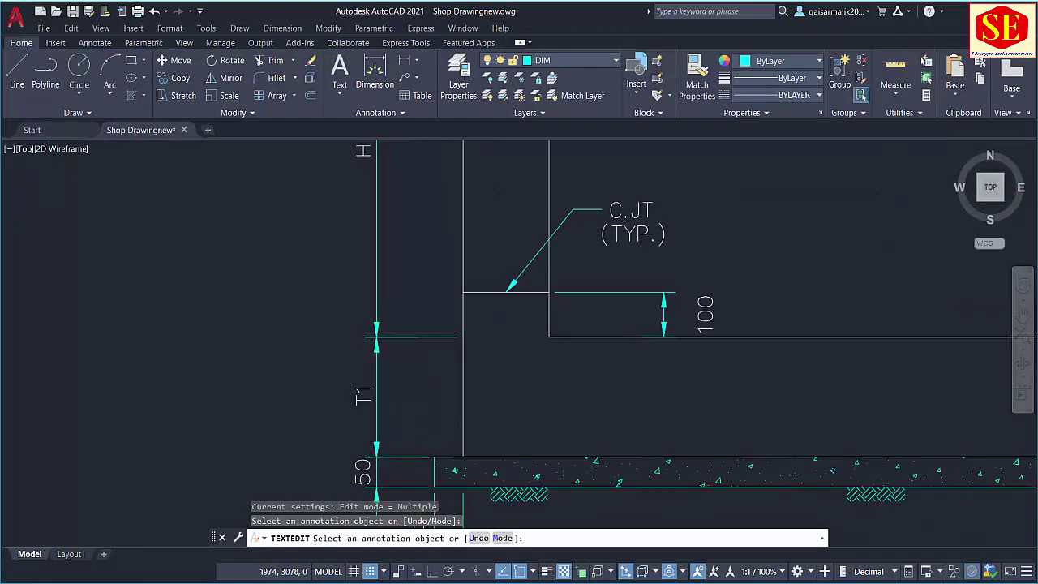
pyautogui.click(364, 397)
pyautogui.write('=200')
pyautogui.click(266, 373)
pyautogui.scroll(-2, 296, 406)
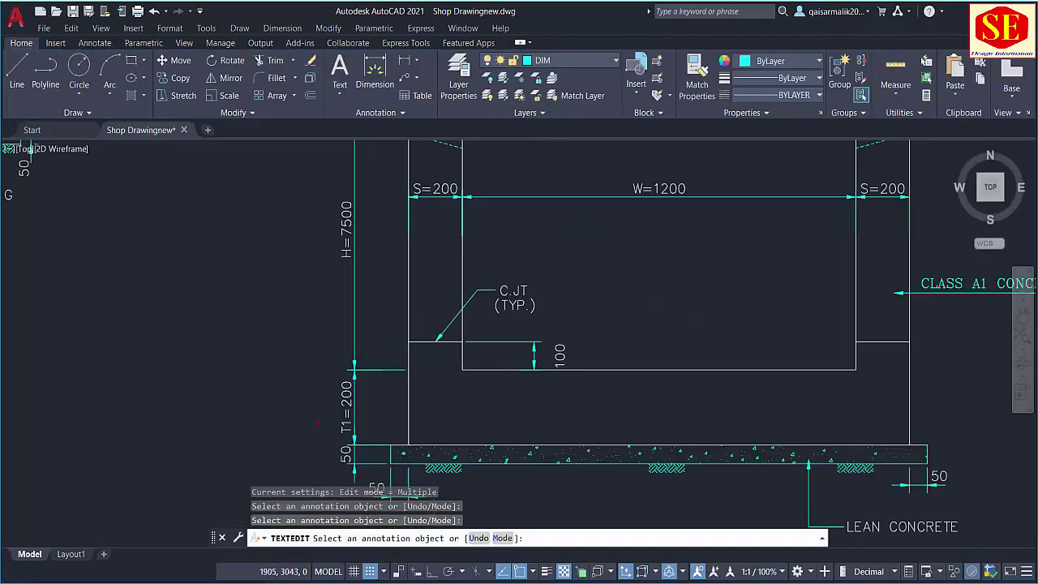
pyautogui.moveTo(367, 342); pyautogui.dragTo(330, 494)
pyautogui.moveTo(524, 300); pyautogui.dragTo(517, 371)
pyautogui.press('Escape')
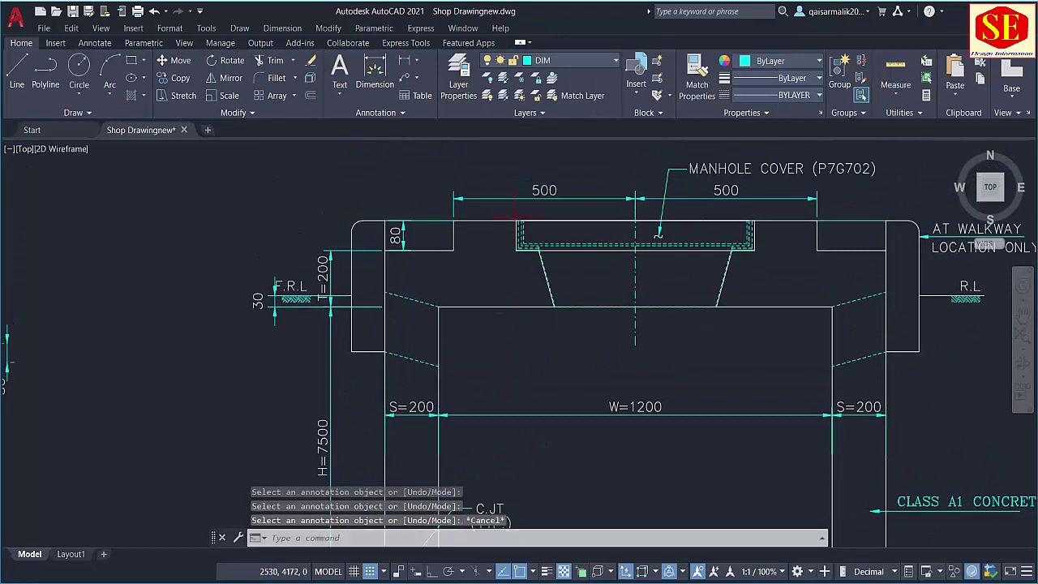
# - Add a vertical linear dimension across the full top slab depth, between the left recess and the manhole cover
pyautogui.click(405, 62)
pyautogui.click(481, 221)
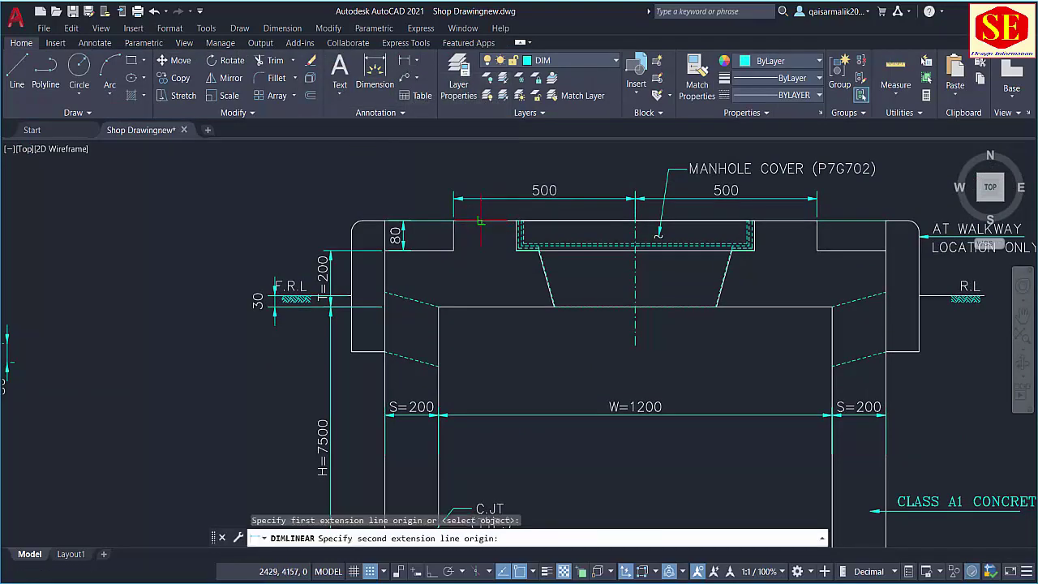
pyautogui.click(480, 307)
pyautogui.click(480, 306)
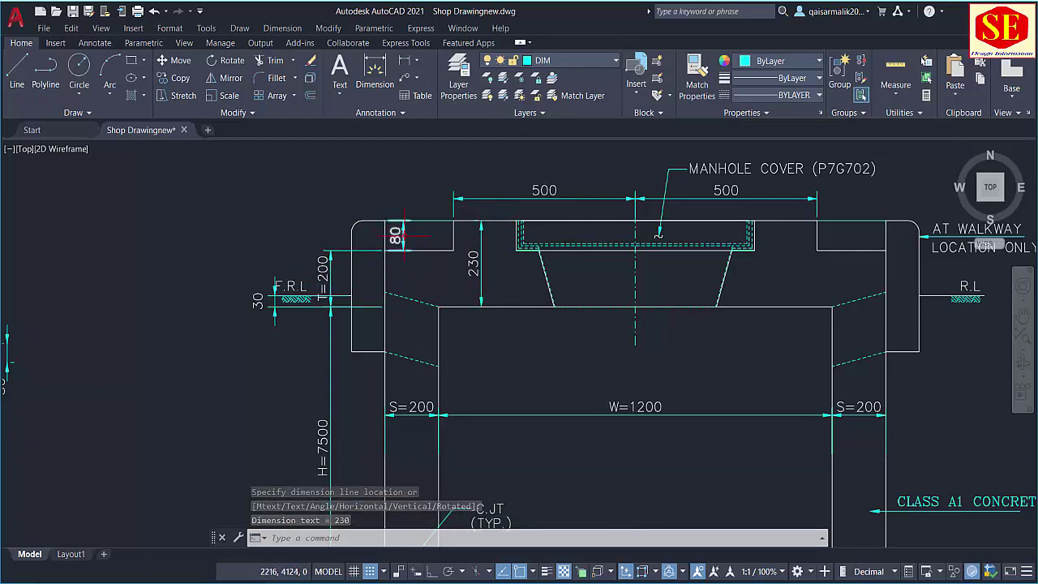
# - Override the text of the new full slab depth dimension with 280
pyautogui.scroll(2, 406, 237)
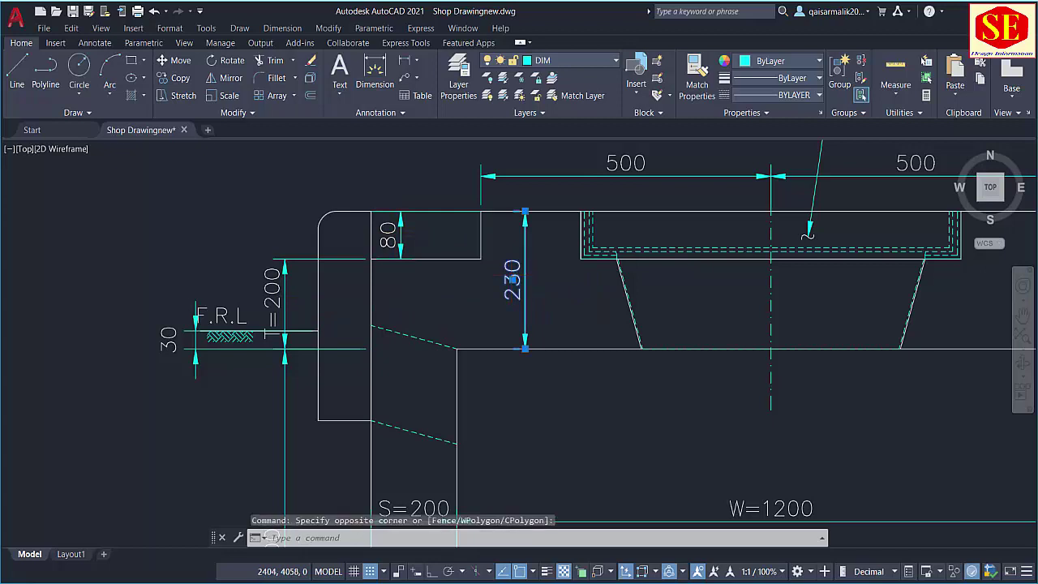
pyautogui.doubleClick(514, 279)
pyautogui.write('280')
pyautogui.click(594, 295)
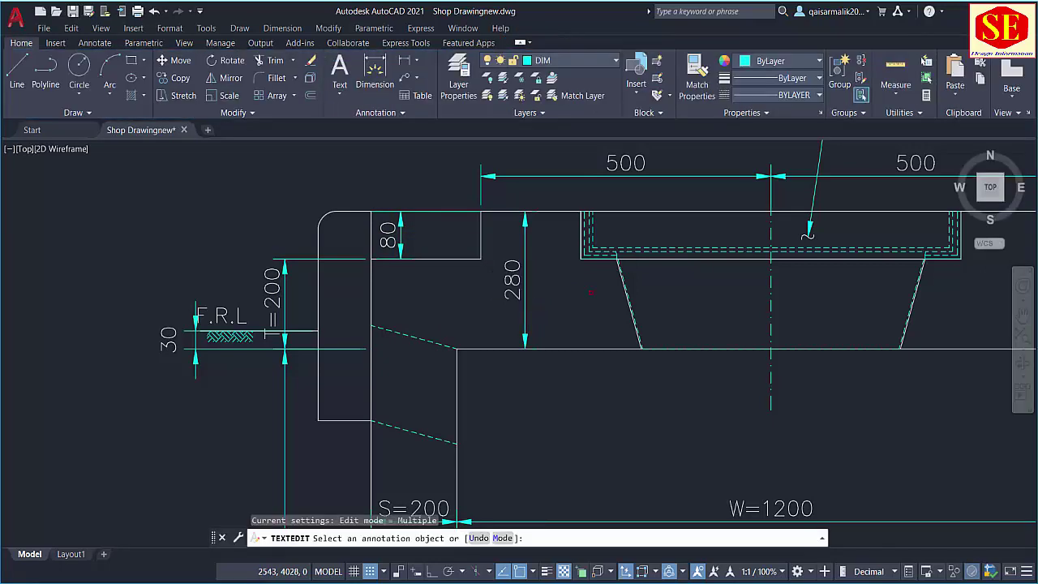
pyautogui.press('Escape')
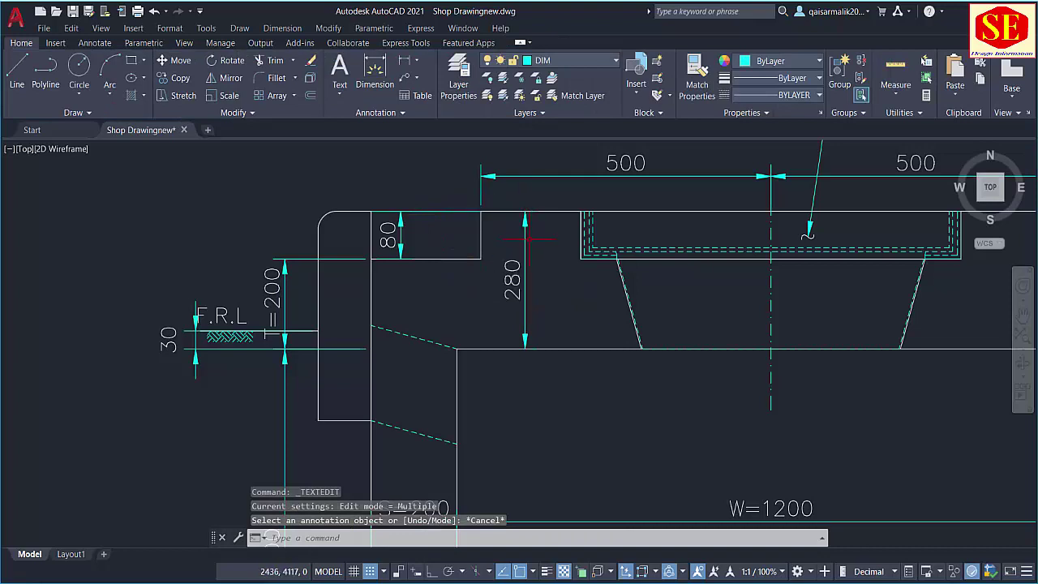
# - Add a horizontal linear dimension across the full top width of the manhole cover recess in Section B-B, just above the slab
pyautogui.scroll(-4, 523, 203)
pyautogui.scroll(2, 426, 261)
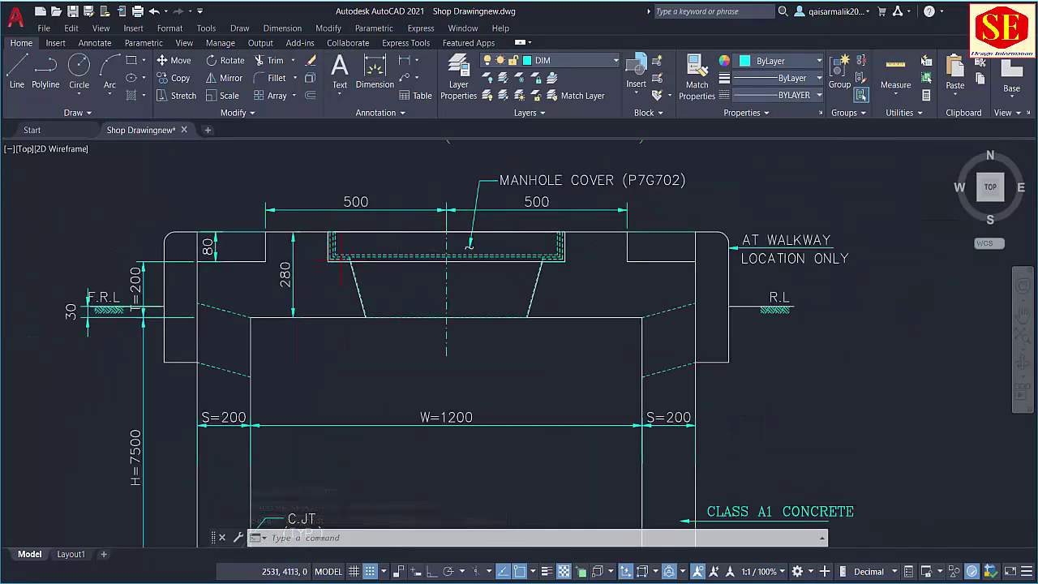
pyautogui.scroll(2, 382, 243)
pyautogui.click(404, 60)
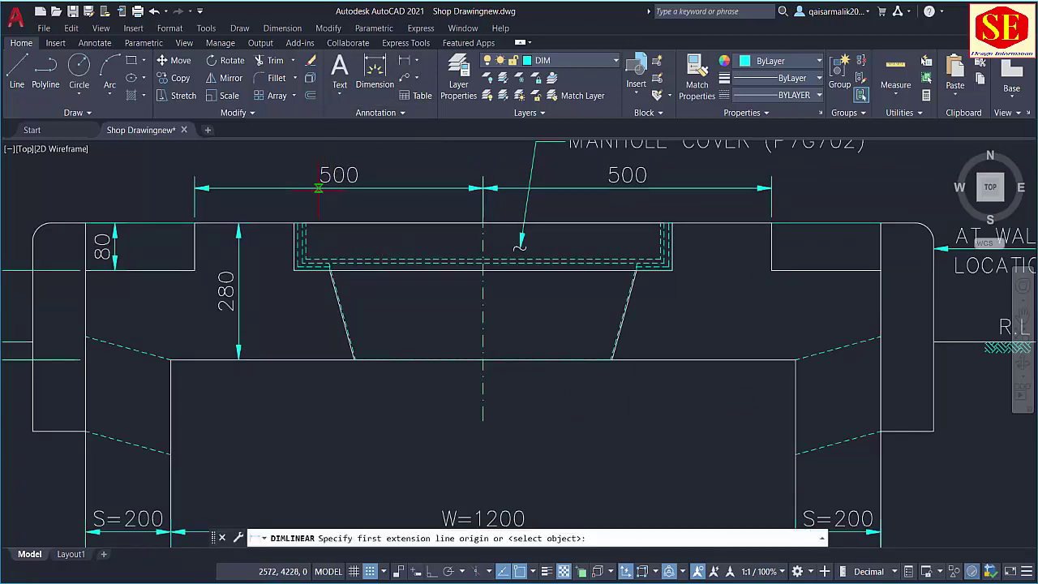
pyautogui.click(298, 221)
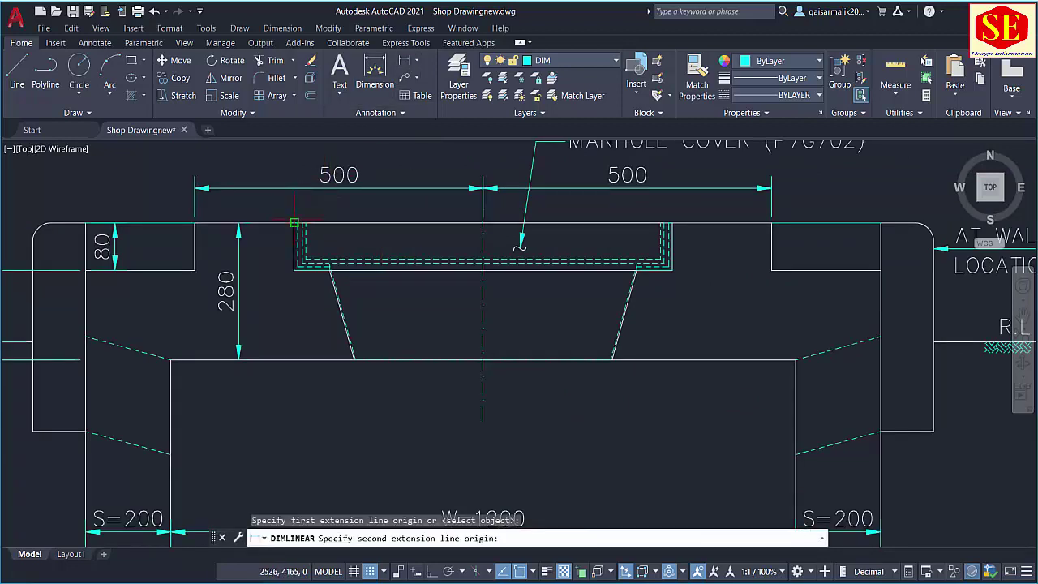
pyautogui.click(668, 221)
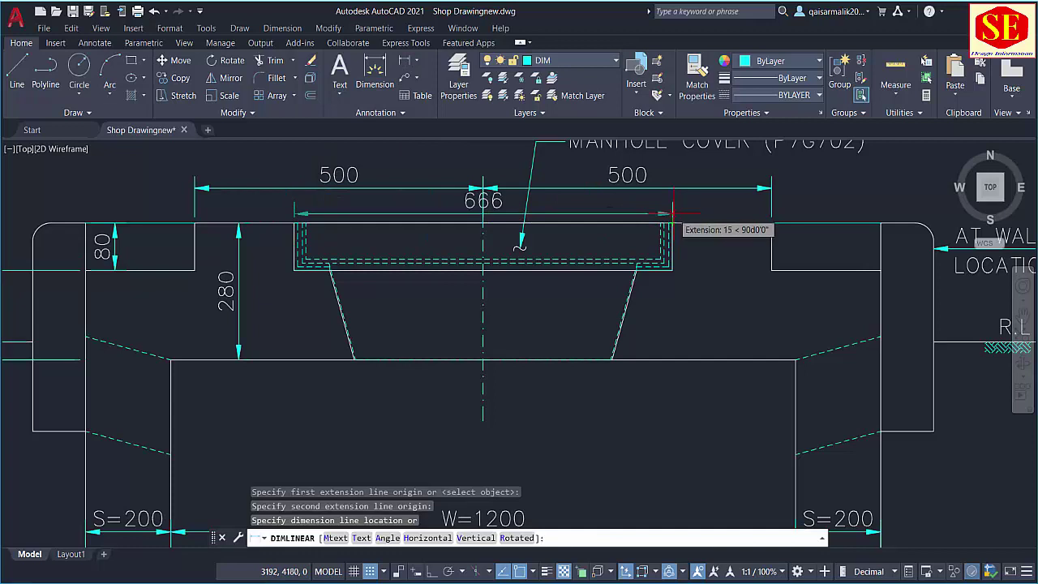
pyautogui.click(674, 213)
# - Add a vertical linear dimension for the depth of the manhole cover recess beside its right edge
pyautogui.press('space')
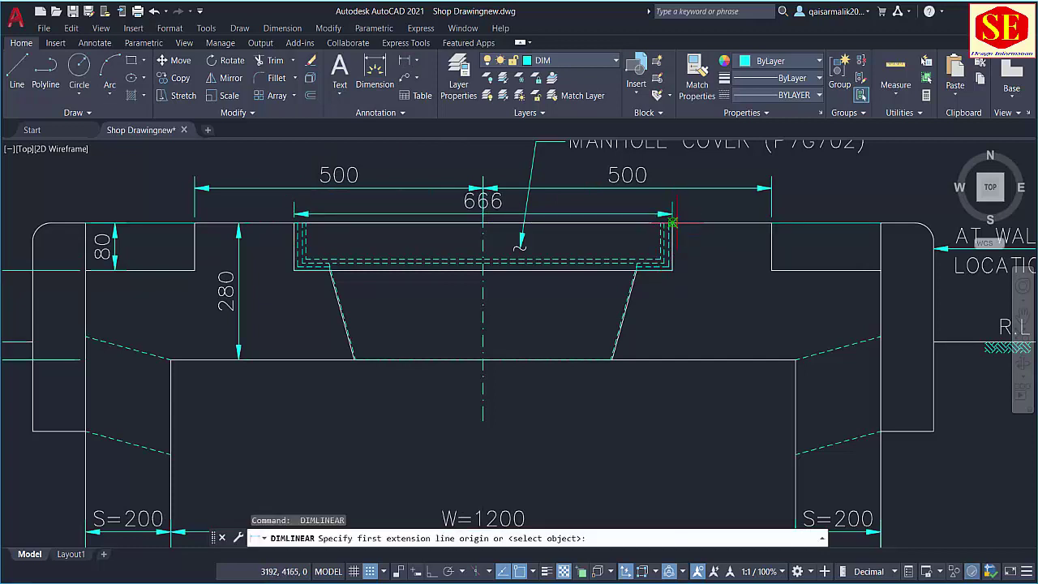
pyautogui.click(672, 222)
pyautogui.click(673, 270)
pyautogui.click(689, 246)
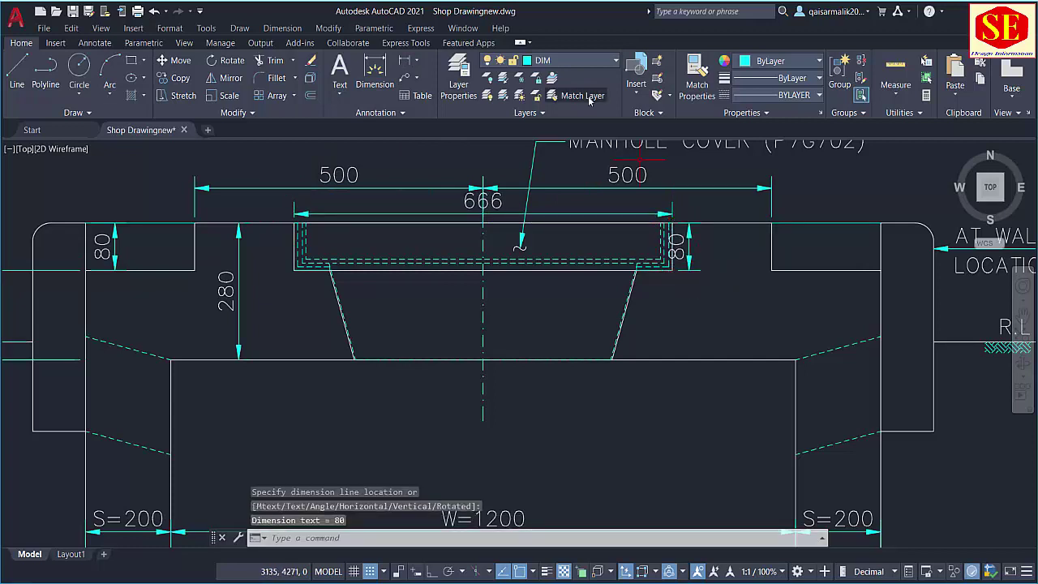
pyautogui.click(720, 258)
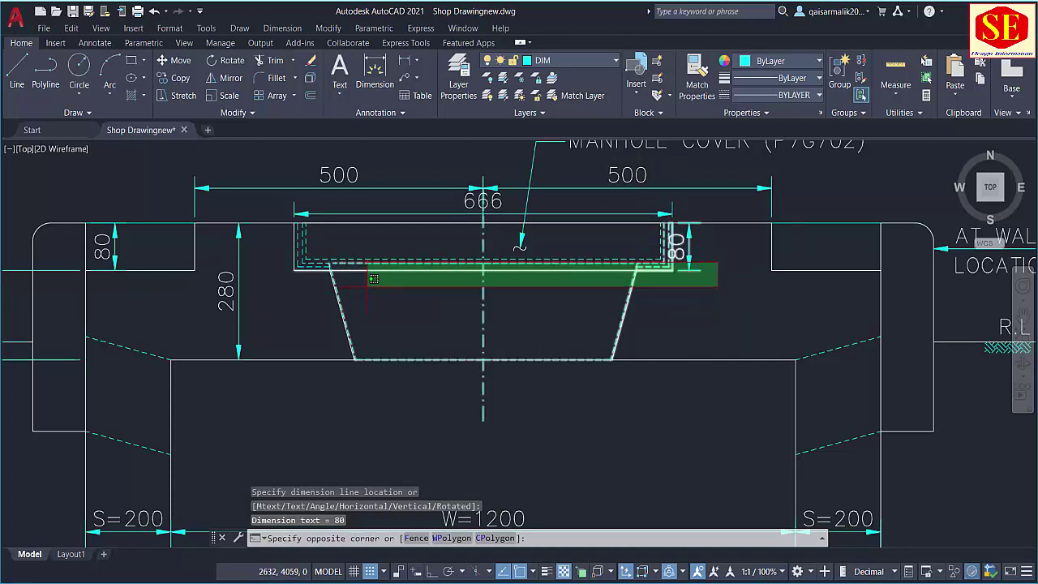
pyautogui.press('Escape')
# - Dimension the top width of the tapered manhole opening, placing the dimension line inside the opening
pyautogui.press('space')
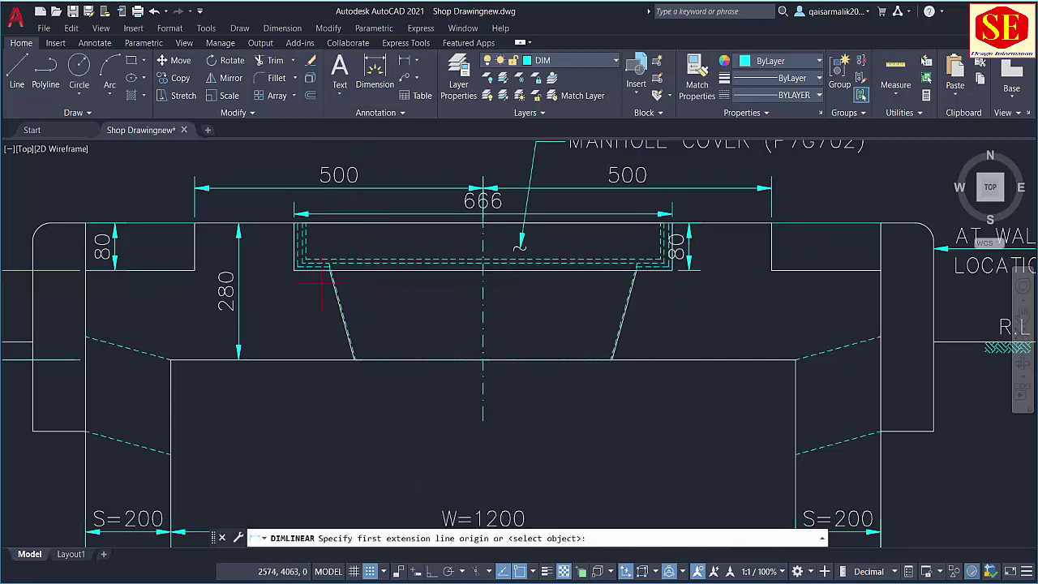
pyautogui.click(331, 270)
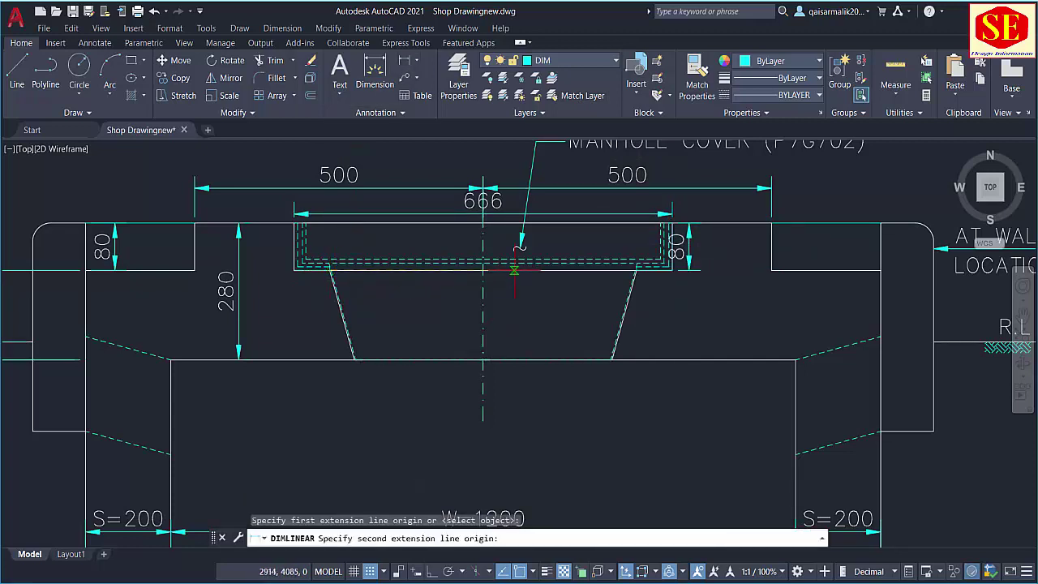
pyautogui.click(636, 269)
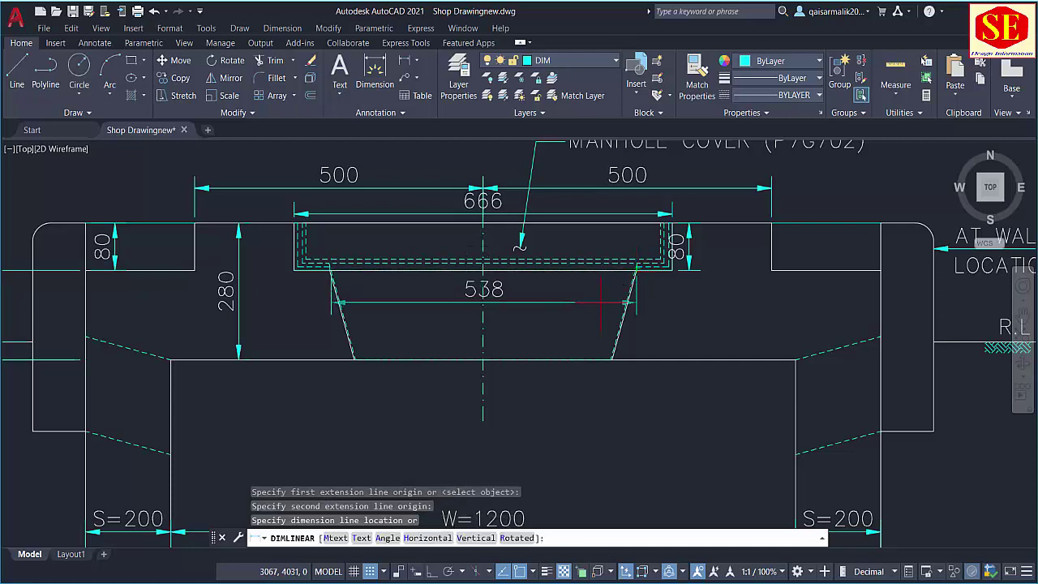
pyautogui.click(630, 302)
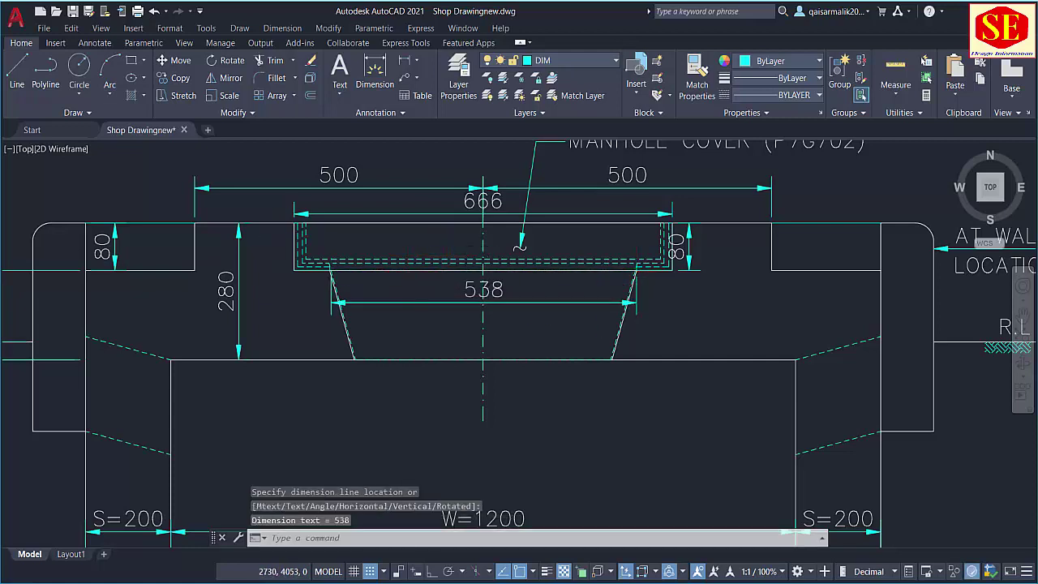
# - Add a vertical linear dimension from the cover recess bottom to the slab underside, right of the tapered opening
pyautogui.click(404, 60)
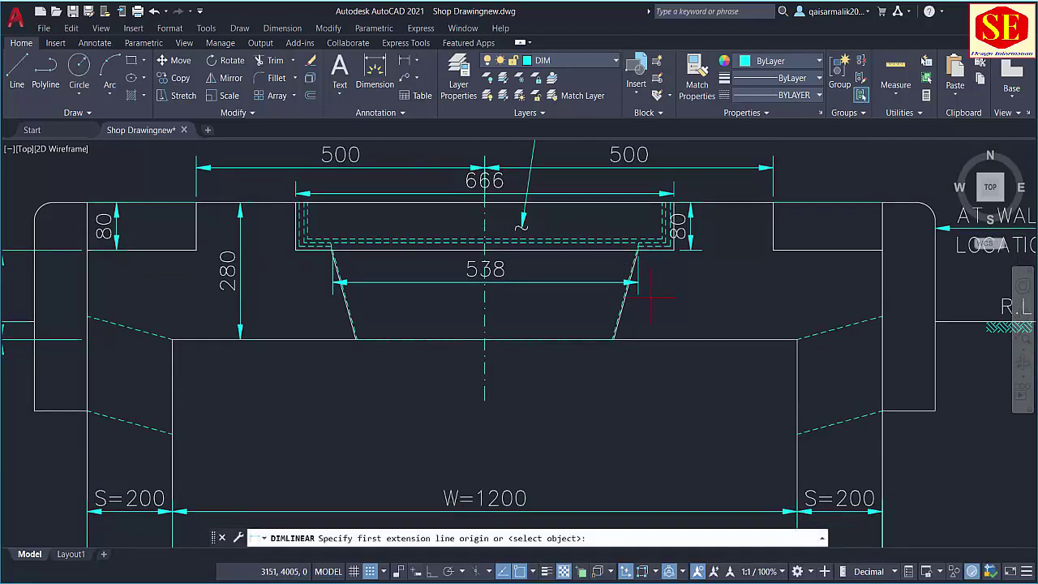
pyautogui.click(656, 247)
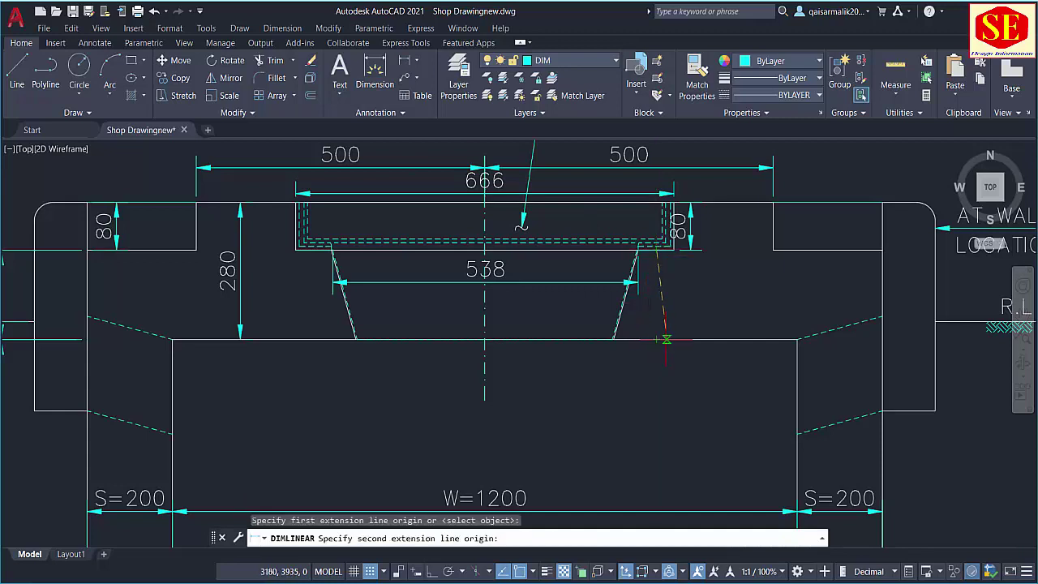
pyautogui.click(656, 340)
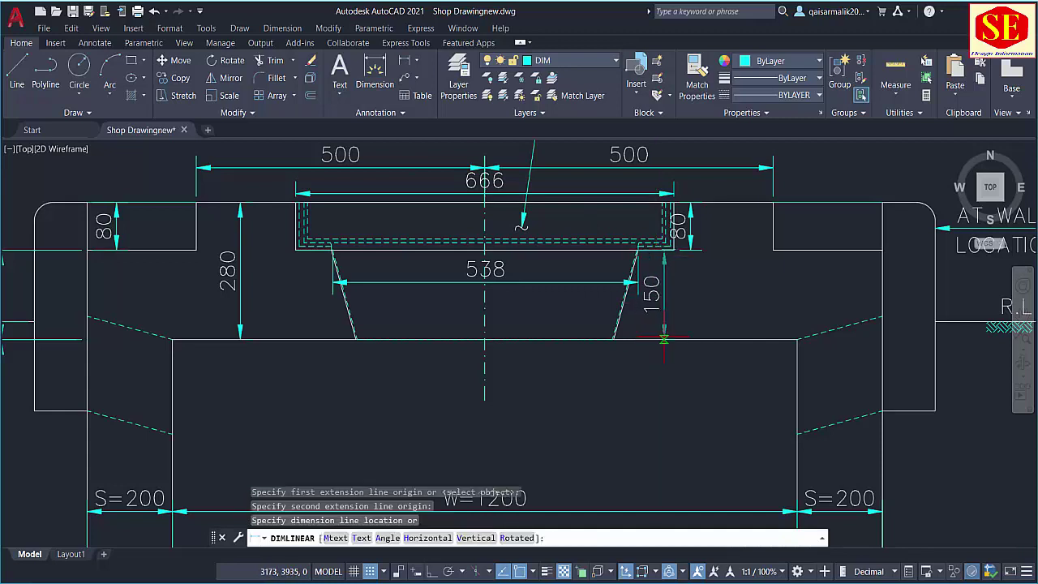
pyautogui.click(666, 328)
pyautogui.scroll(-2, 596, 277)
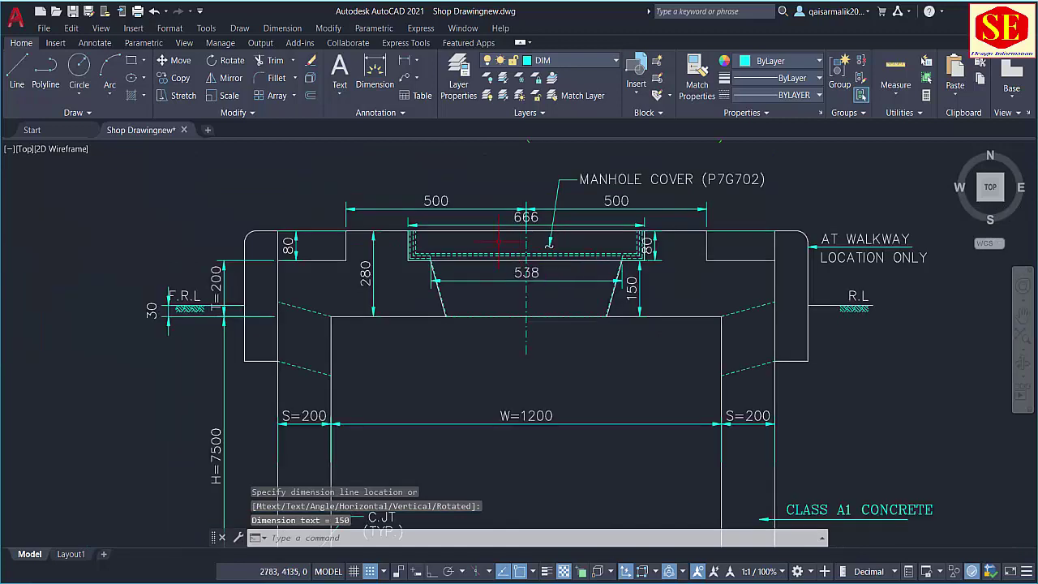
# - Dimension the bottom width of the tapered manhole opening, placing the dimension line below the slab underside
pyautogui.scroll(4, 498, 240)
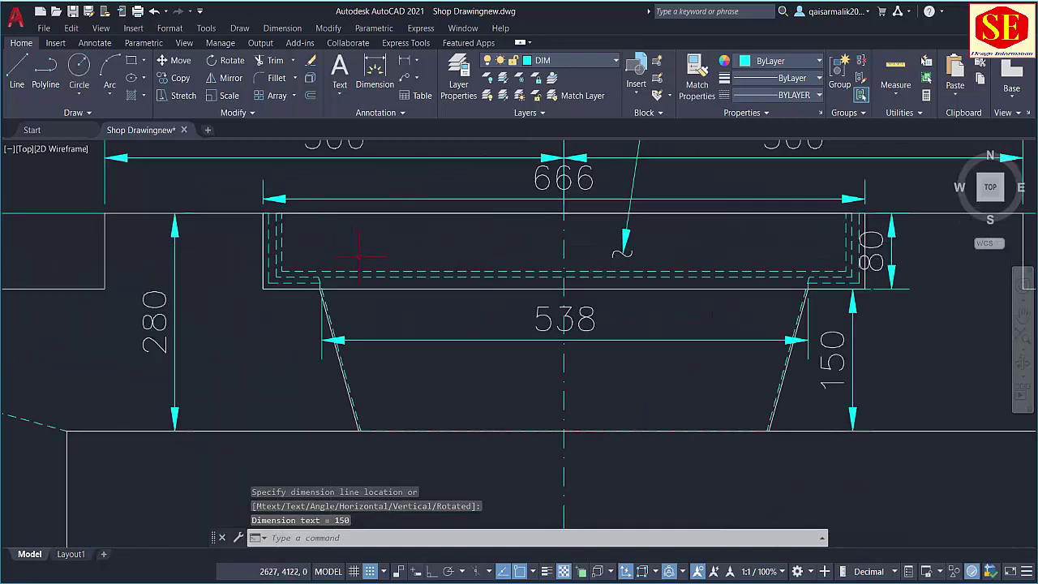
pyautogui.click(404, 61)
pyautogui.click(359, 430)
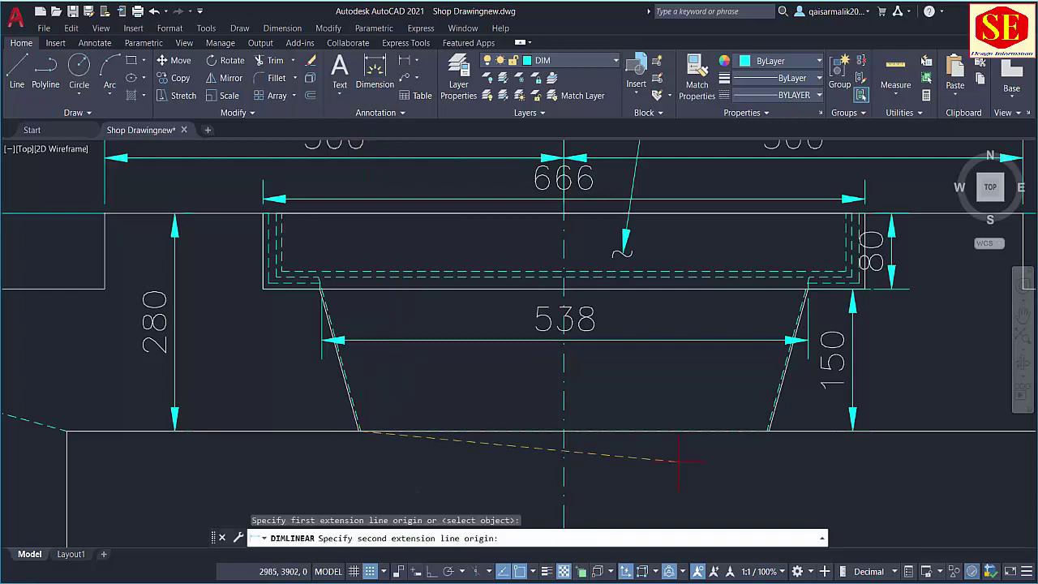
pyautogui.click(768, 431)
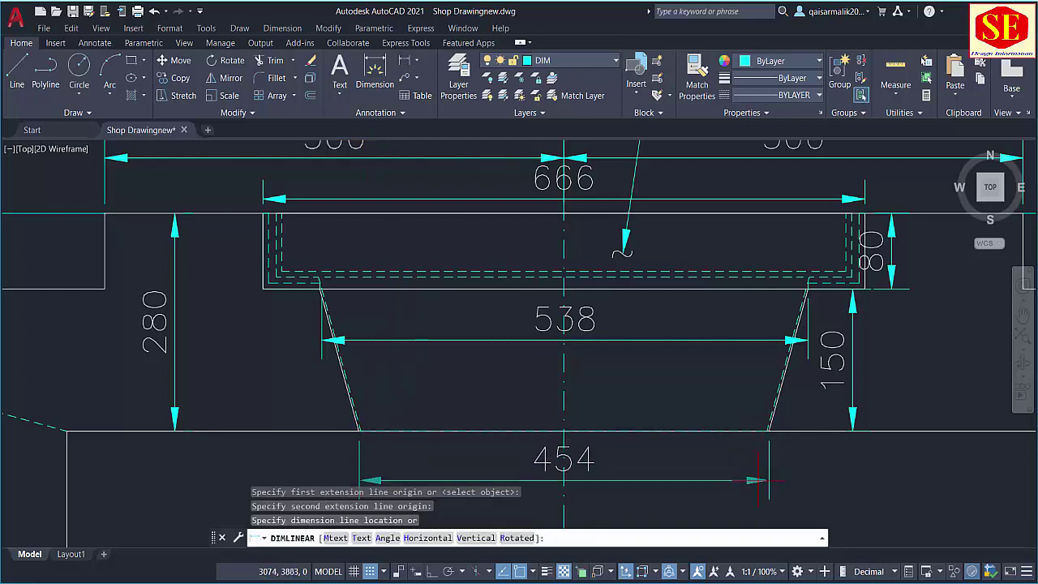
pyautogui.click(680, 481)
pyautogui.scroll(-2, 679, 395)
# - Dimension the slab underside from the opening's bottom right corner to the right wall's inner face, in line with the opening's bottom width dimension
pyautogui.scroll(3, 889, 478)
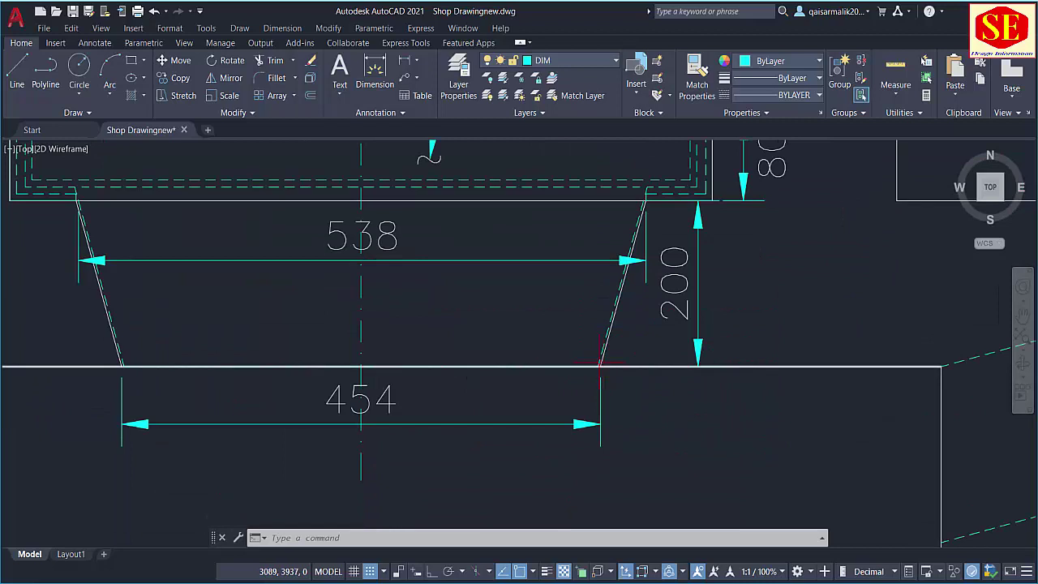
pyautogui.click(411, 61)
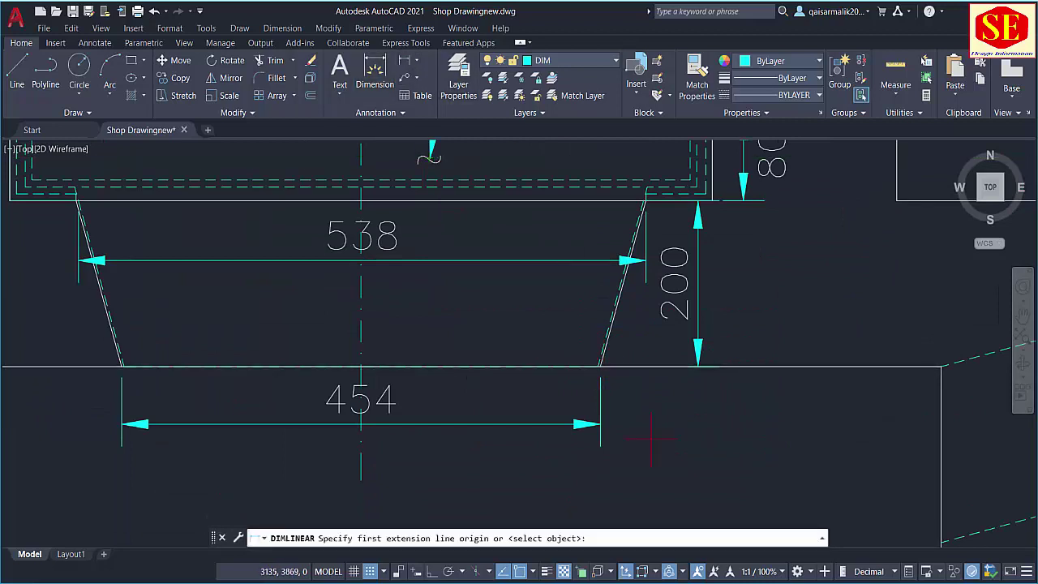
pyautogui.click(600, 367)
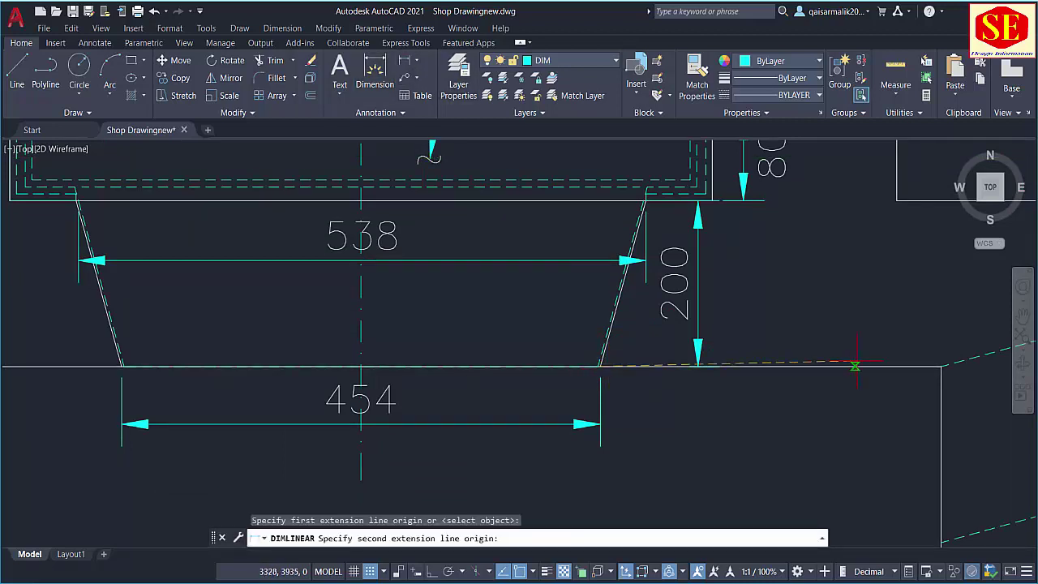
pyautogui.click(941, 366)
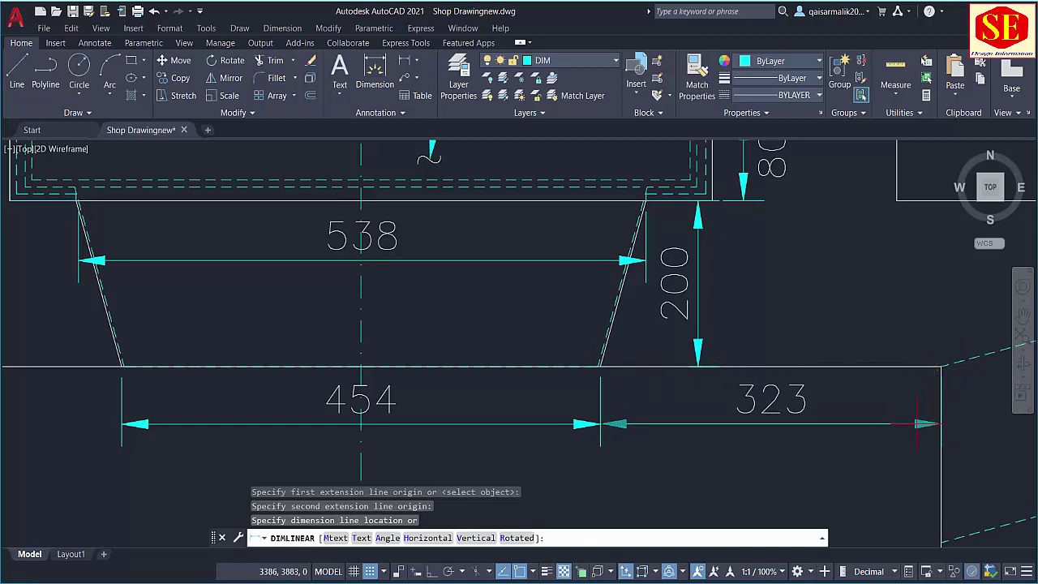
pyautogui.click(915, 424)
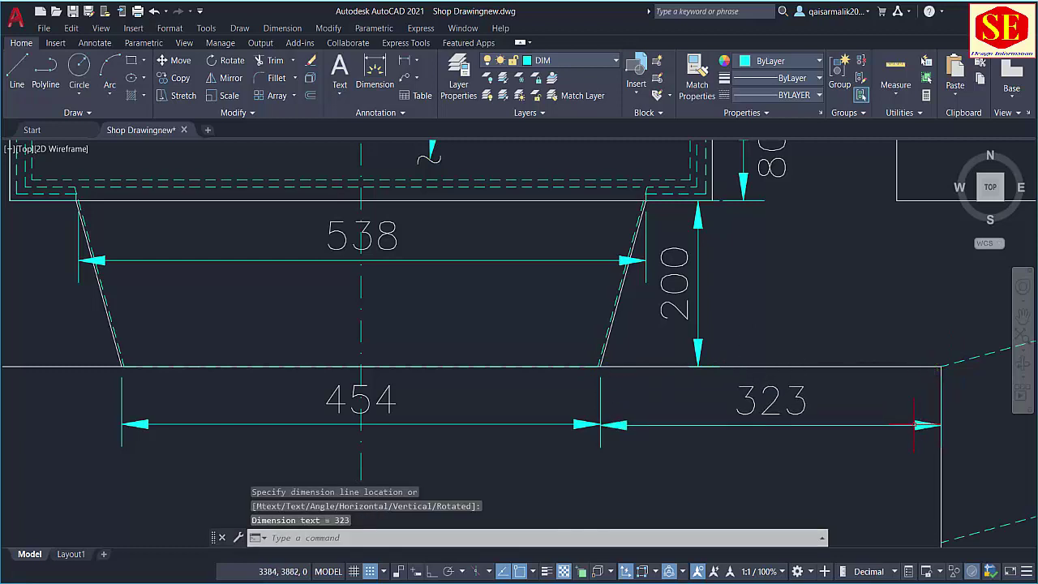
pyautogui.moveTo(562, 412); pyautogui.dragTo(806, 364)
pyautogui.press('space')
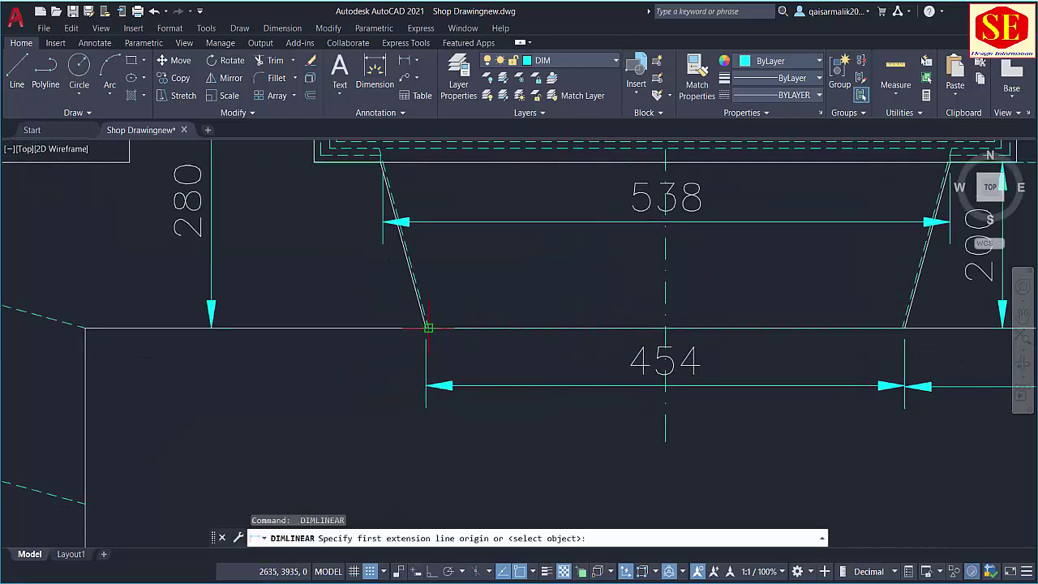
pyautogui.click(428, 328)
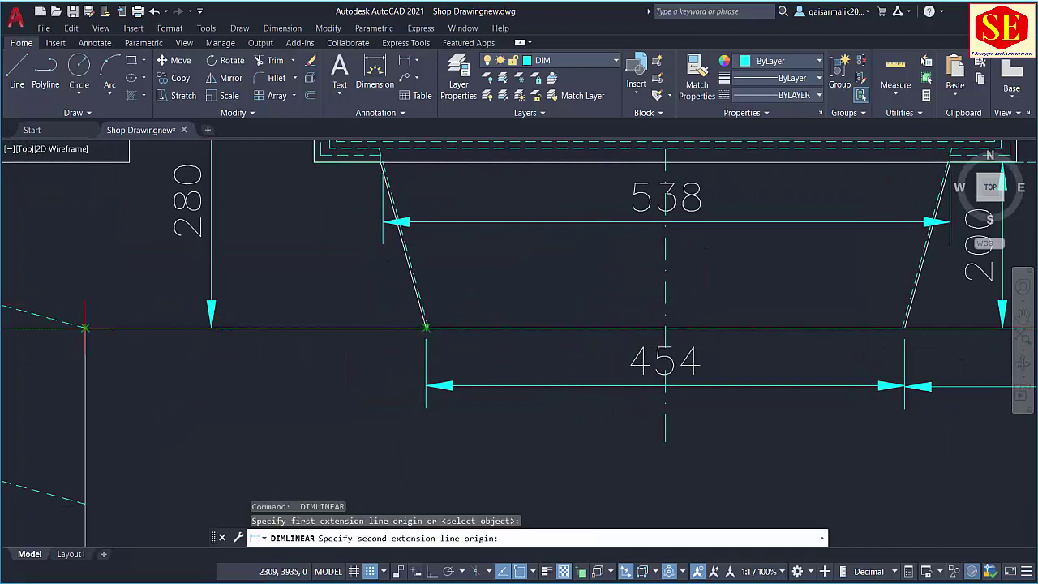
pyautogui.click(85, 327)
pyautogui.press('Escape')
# - Dimension the slab underside from the opening's bottom left corner to the left wall's inner face, aligned with the opening's bottom width dimension
pyautogui.press('space')
pyautogui.click(425, 328)
pyautogui.click(86, 327)
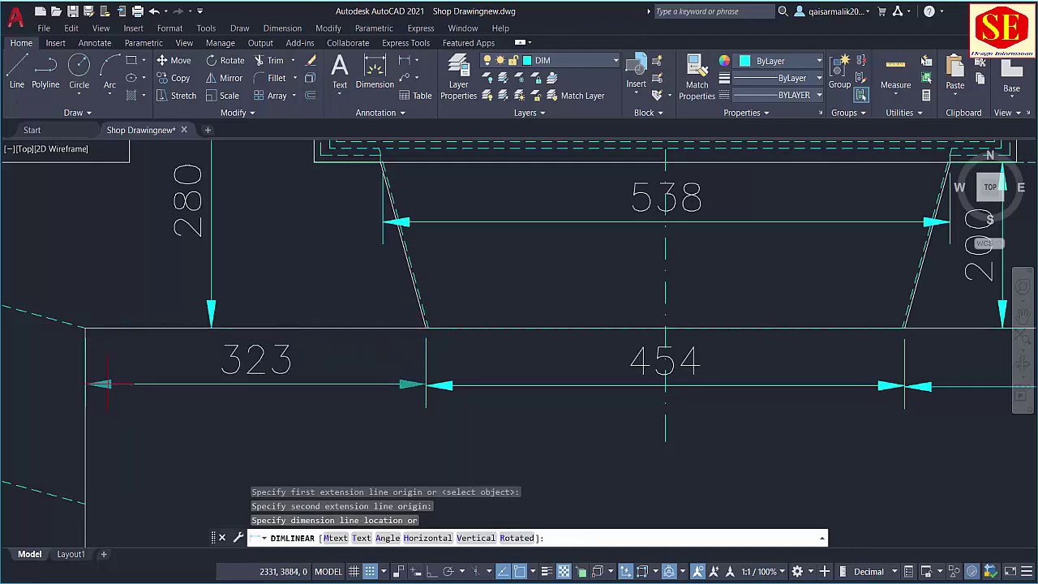
pyautogui.click(105, 384)
# - Add a horizontal linear dimension above the slab from the manhole cover recess's right edge to the right slab recess
pyautogui.scroll(-5, 106, 385)
pyautogui.scroll(5, 564, 325)
pyautogui.press('space')
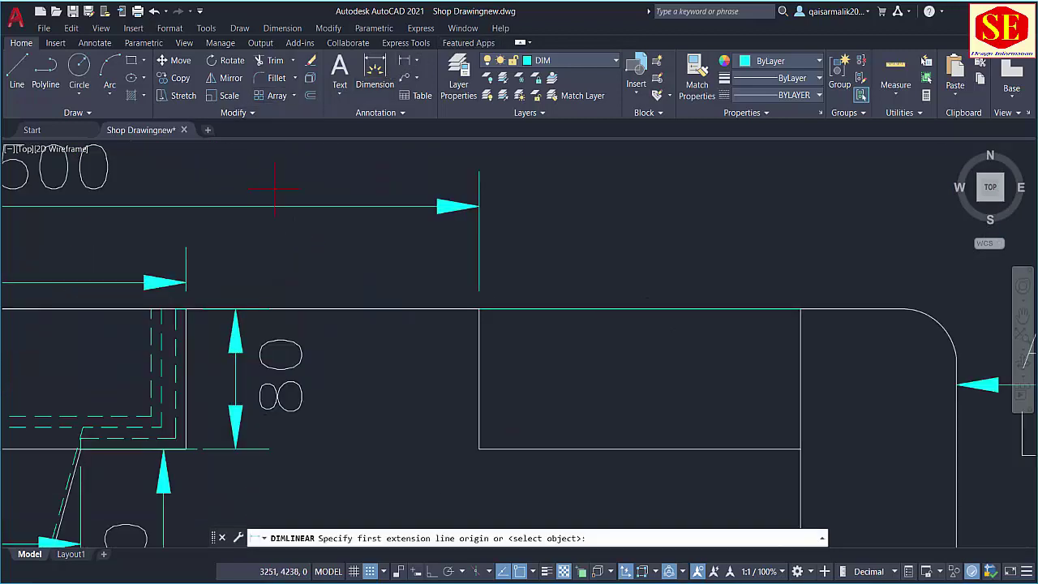
pyautogui.click(185, 308)
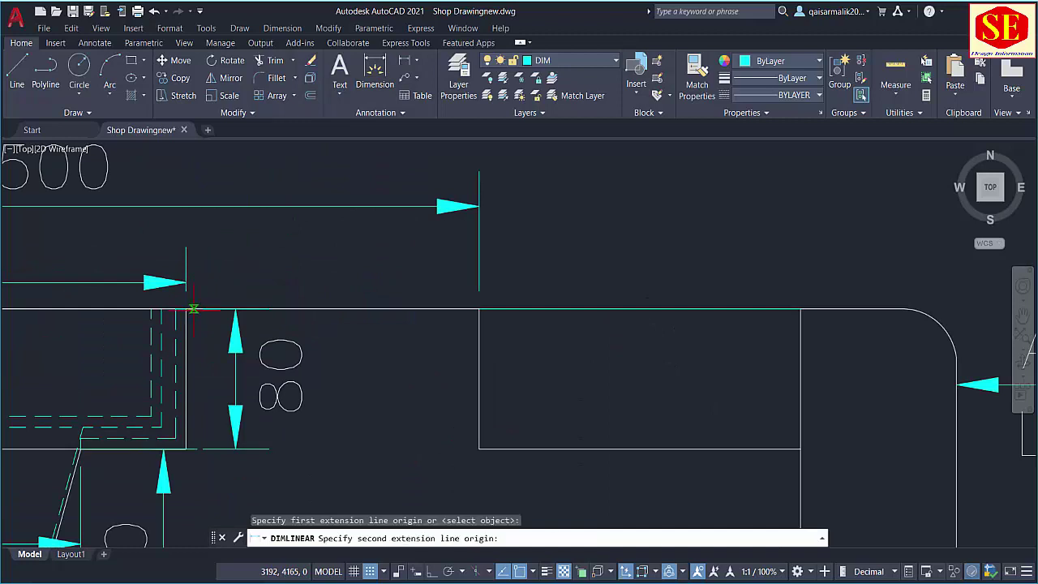
pyautogui.click(479, 309)
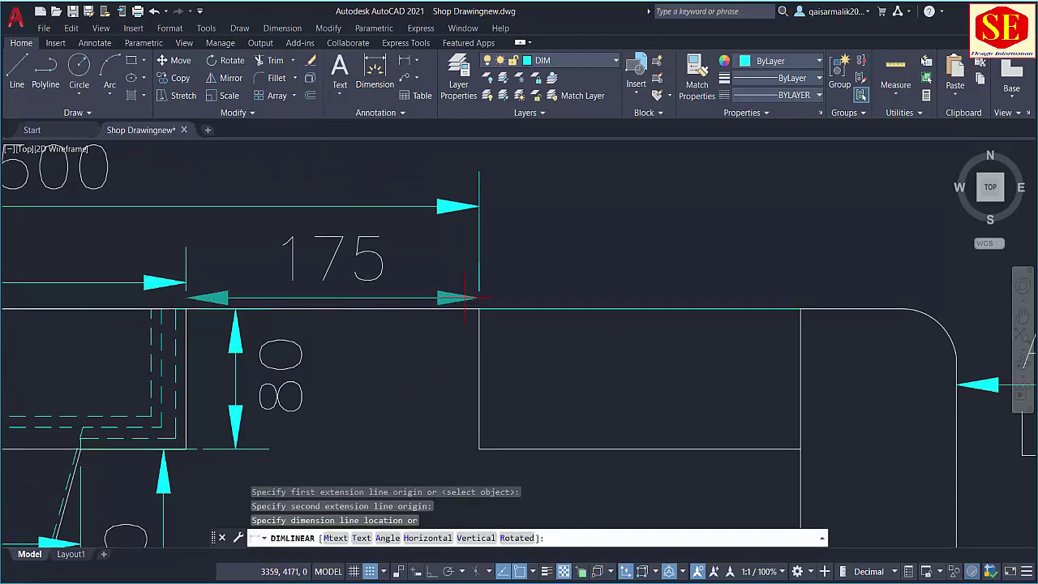
pyautogui.click(464, 281)
# - Dimension the width of the right slab recess, placing the dimension line inside the recess
pyautogui.press('space')
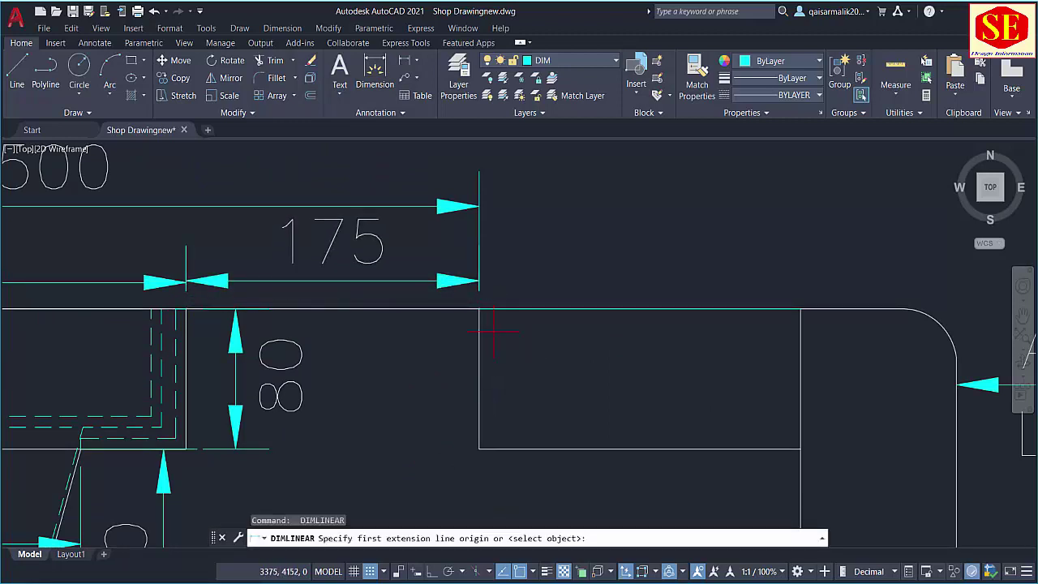
pyautogui.click(479, 447)
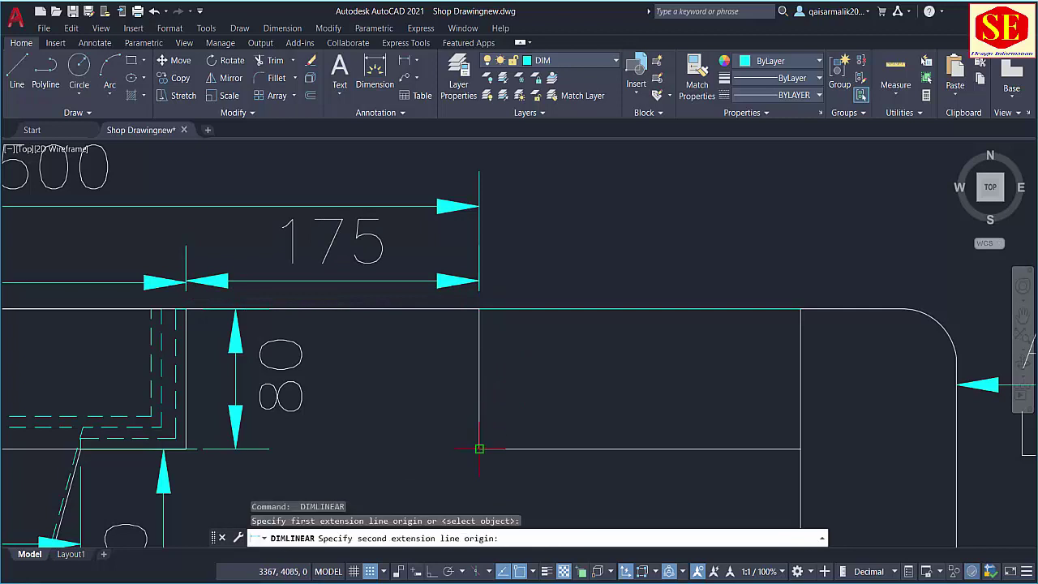
pyautogui.click(800, 448)
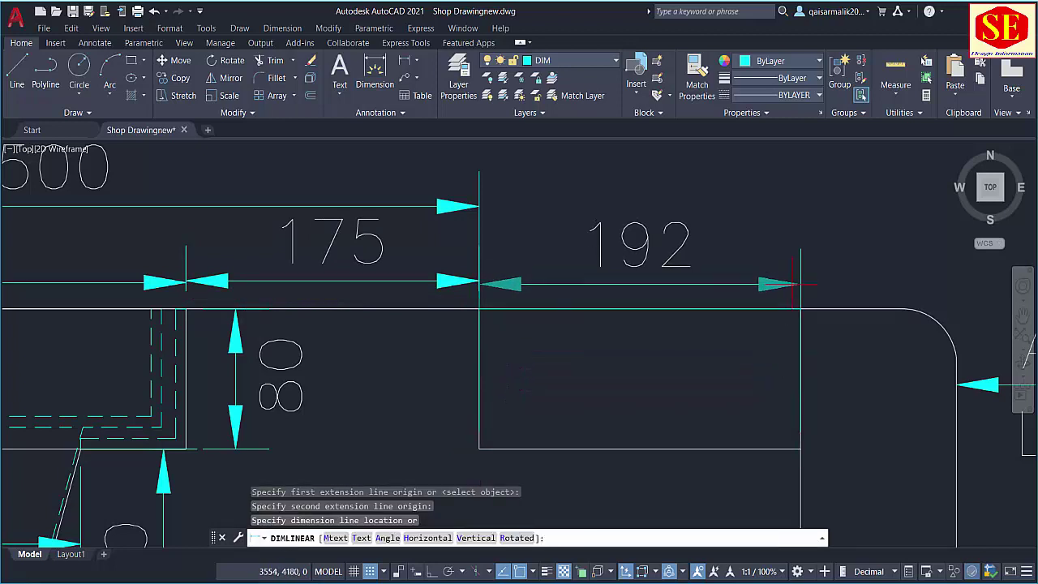
pyautogui.click(811, 334)
# - Add a horizontal linear dimension above the slab from the manhole cover recess's left edge to the left slab recess
pyautogui.scroll(-6, 827, 316)
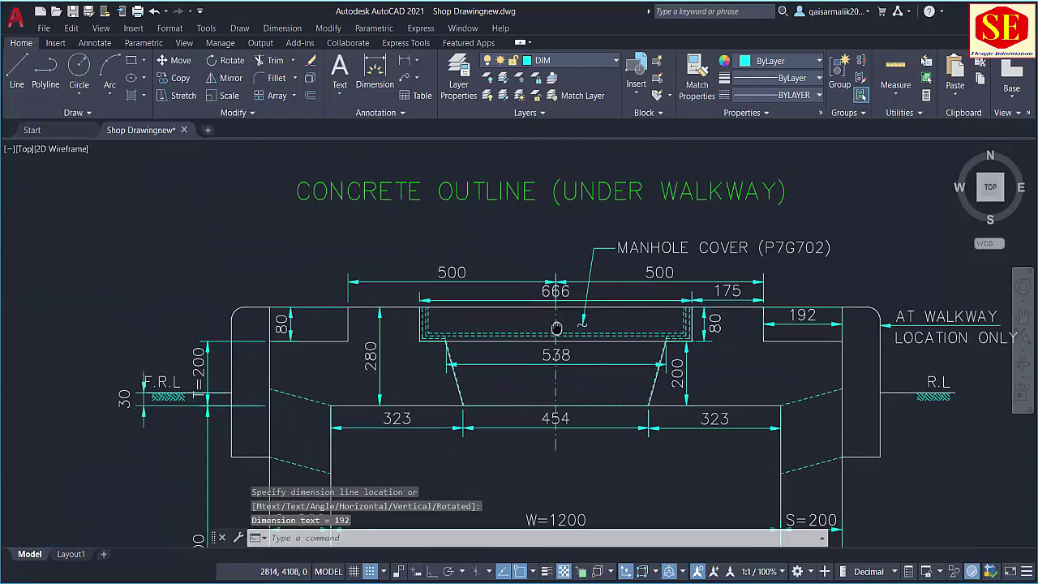
pyautogui.scroll(4, 469, 328)
pyautogui.press('Return')
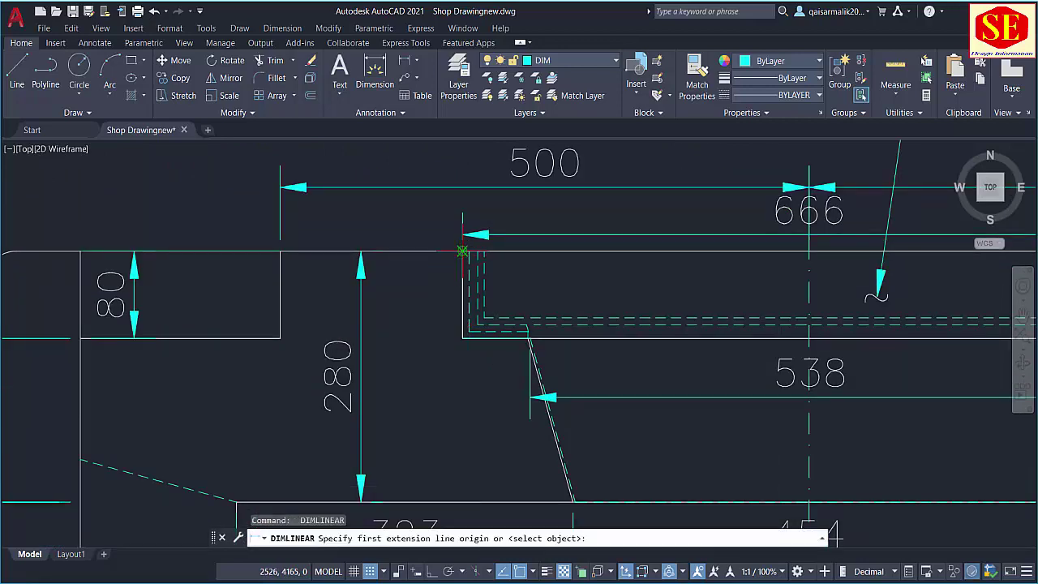
pyautogui.click(463, 252)
pyautogui.click(280, 252)
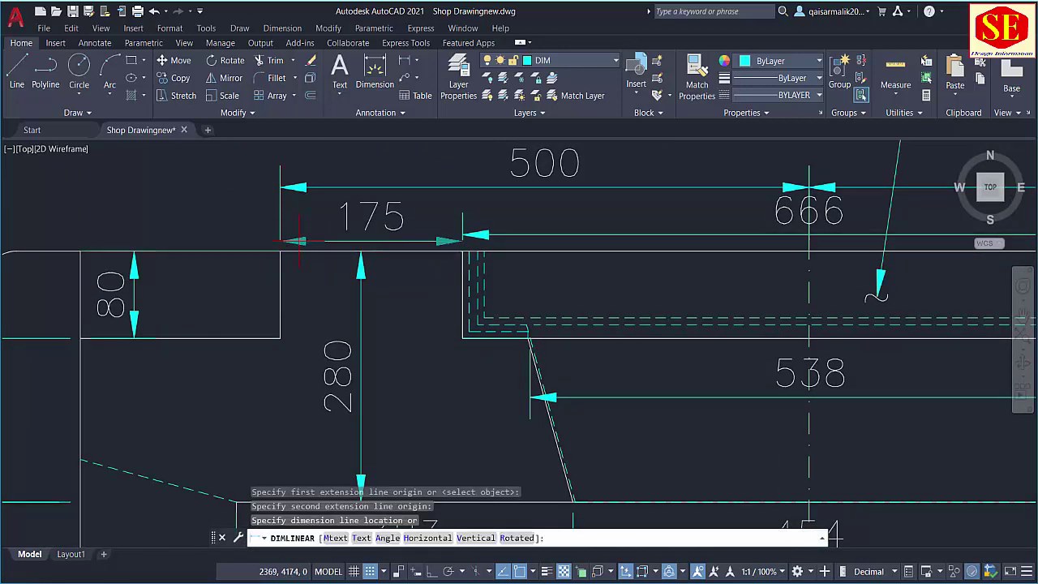
pyautogui.click(299, 241)
# - Dimension the left slab recess's width above the slab, in line with the neighbouring 500 dimension
pyautogui.press('Return')
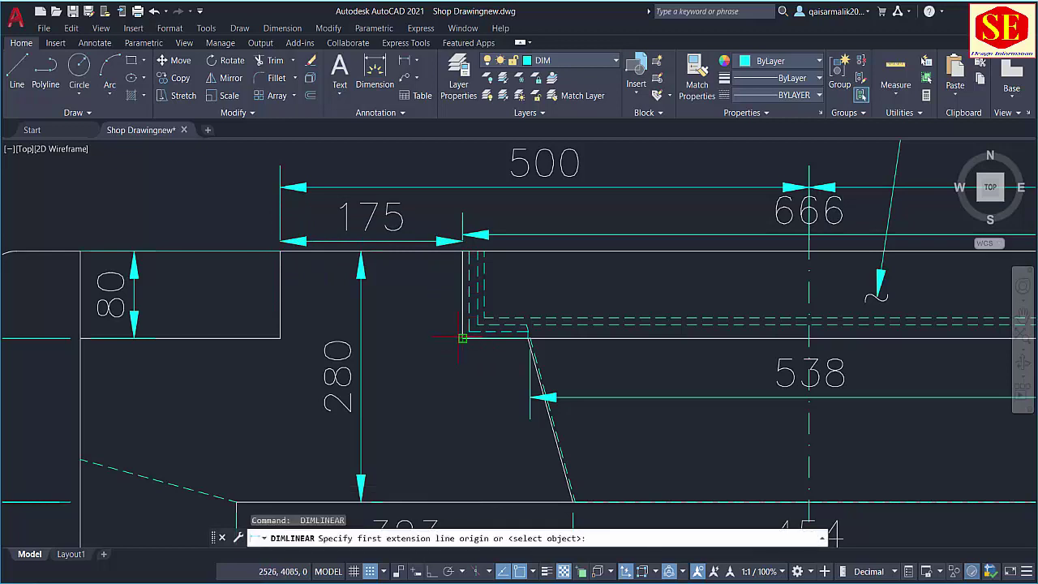
pyautogui.click(280, 251)
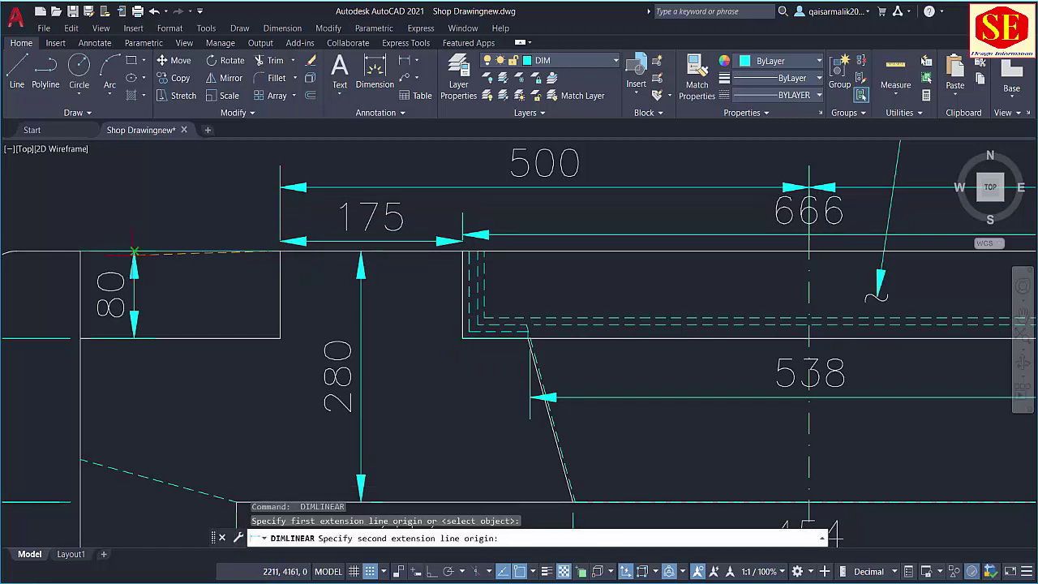
pyautogui.click(81, 251)
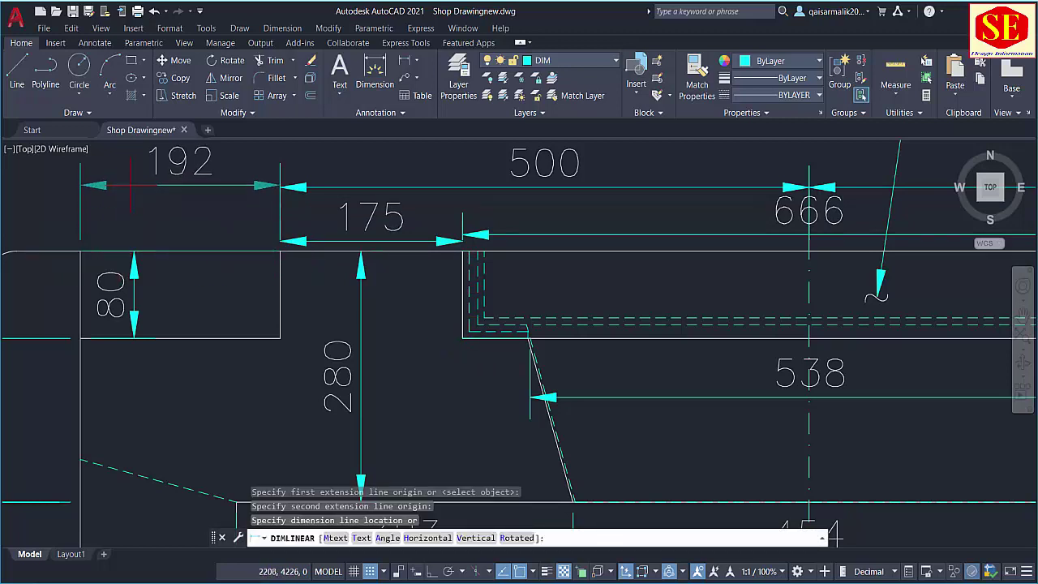
pyautogui.click(123, 185)
# - Copy the whole Section A-A drawing with its labels and dimensions horizontally to the empty space right of Section B-B
pyautogui.scroll(-5, 380, 307)
pyautogui.moveTo(418, 375); pyautogui.dragTo(421, 306)
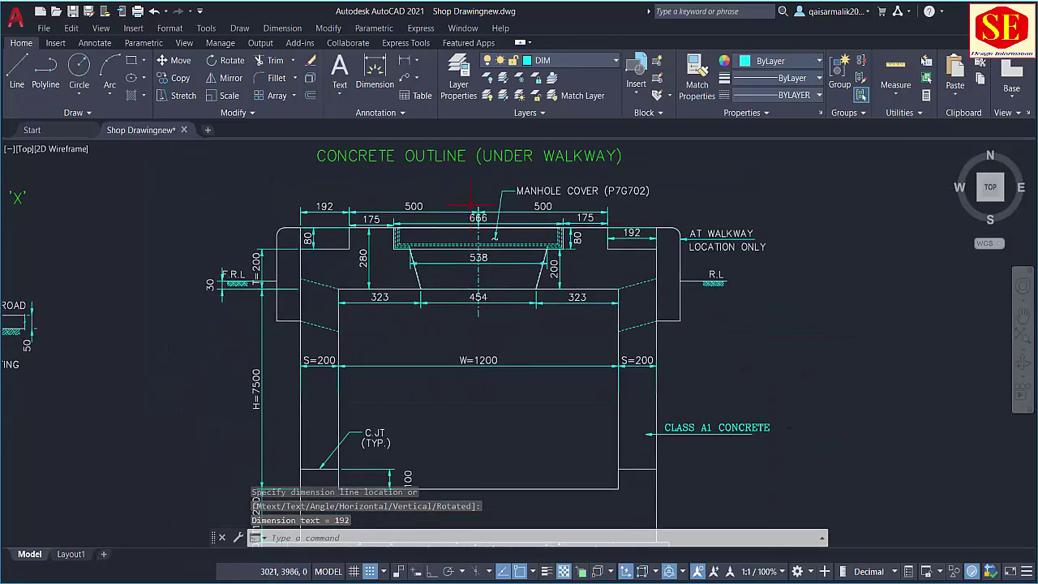
pyautogui.scroll(-2, 406, 264)
pyautogui.scroll(-3, 470, 286)
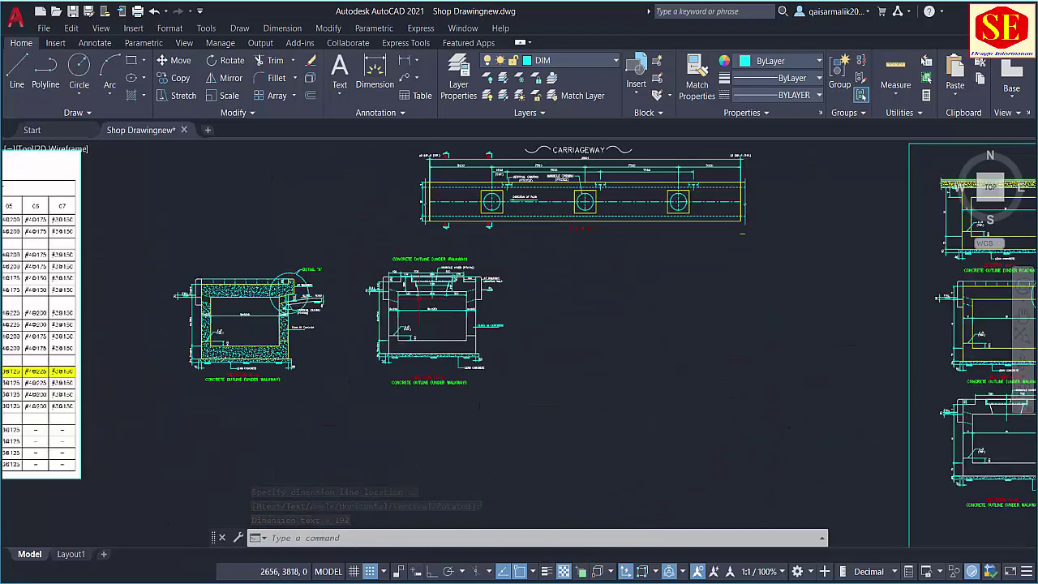
pyautogui.scroll(3, 45, 319)
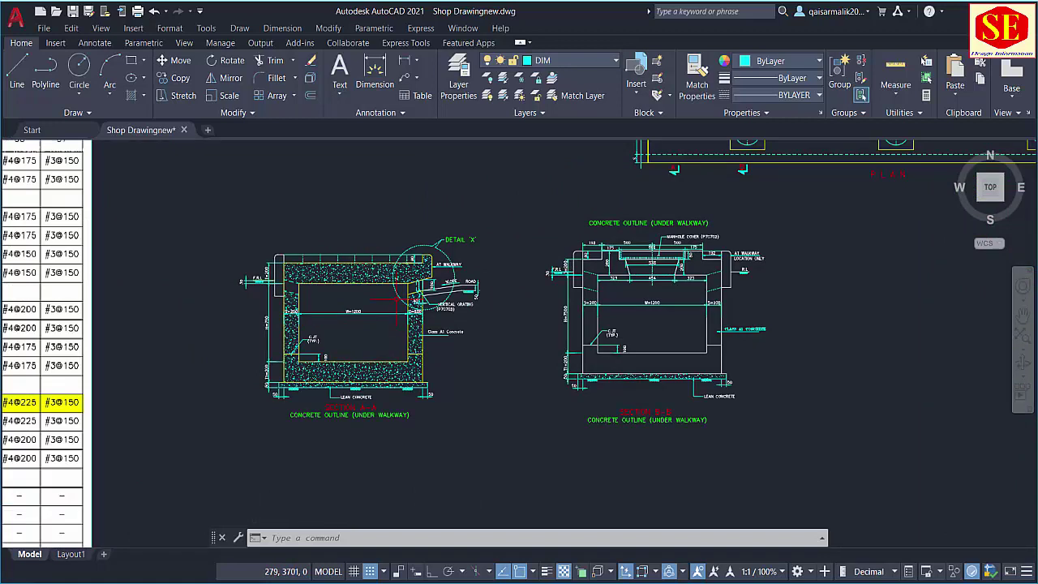
pyautogui.scroll(2, 396, 307)
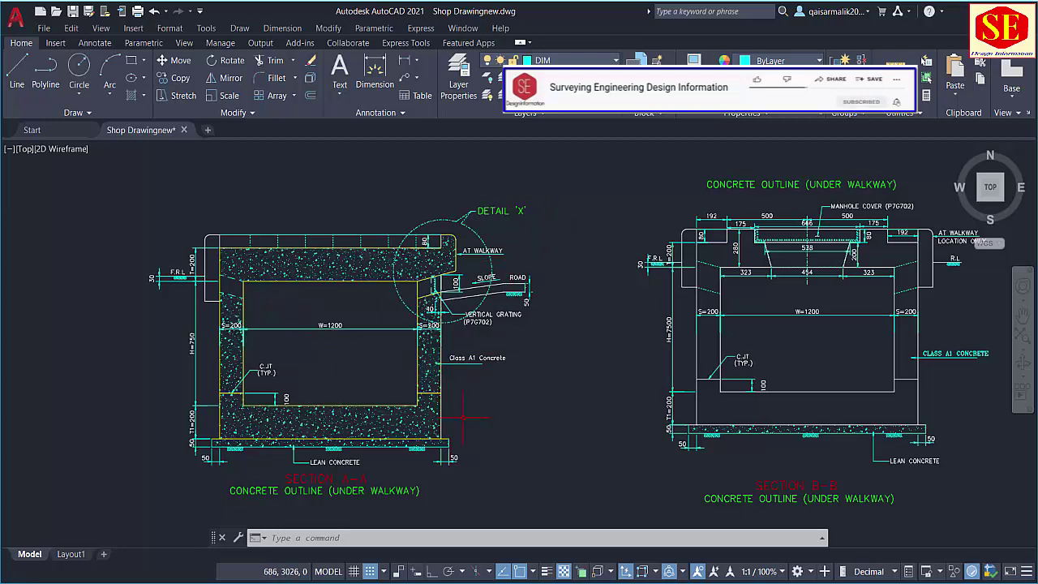
pyautogui.write('co')
pyautogui.press('Return')
pyautogui.click(586, 179)
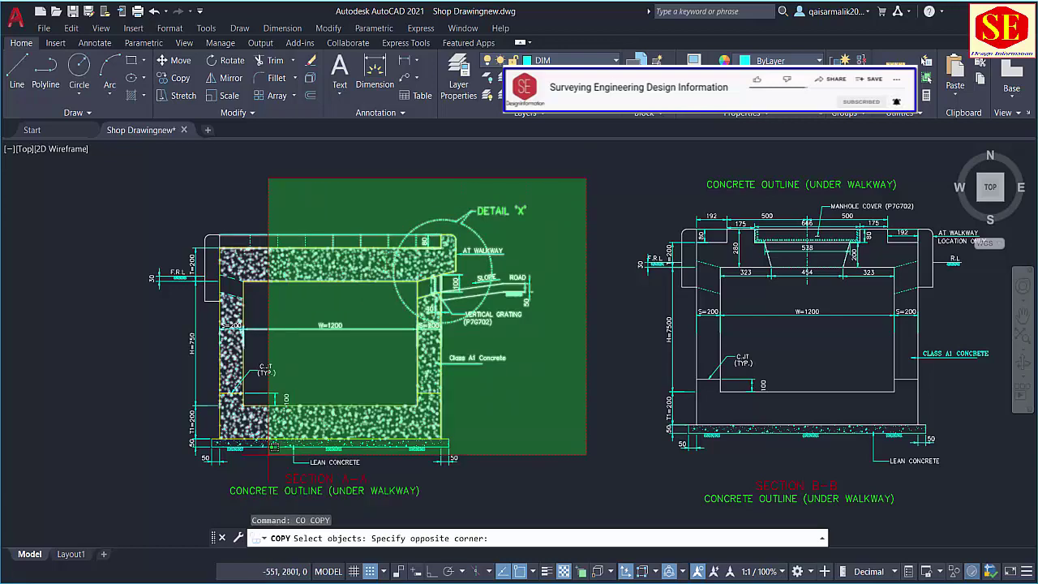
pyautogui.press('Return')
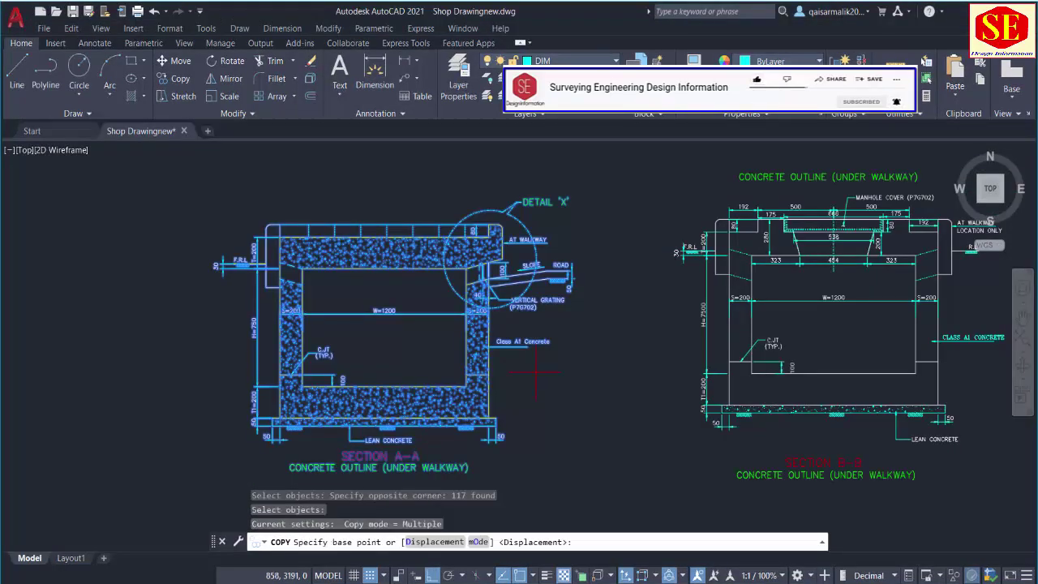
pyautogui.click(535, 373)
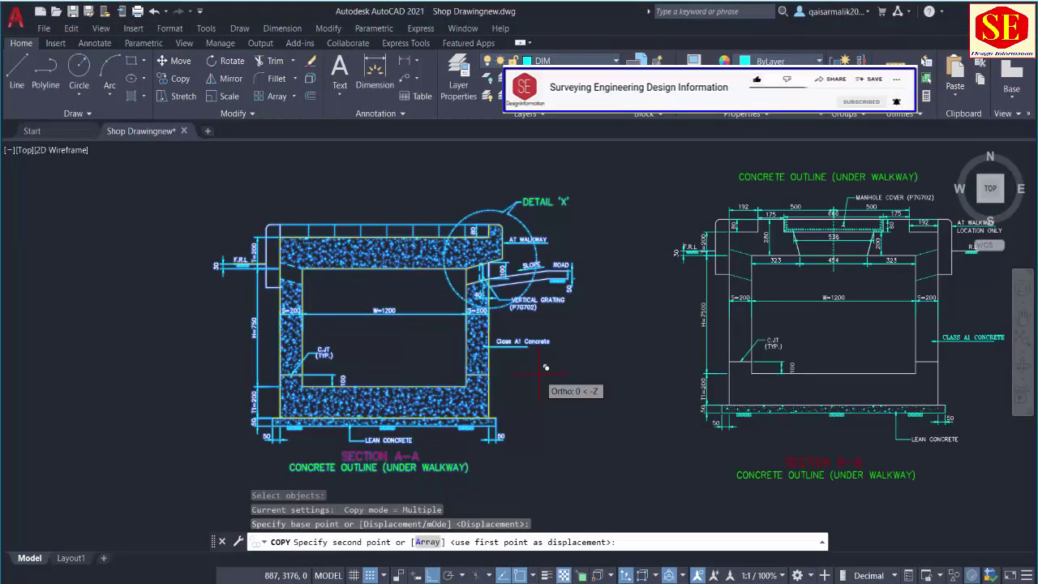
pyautogui.scroll(-3, 551, 378)
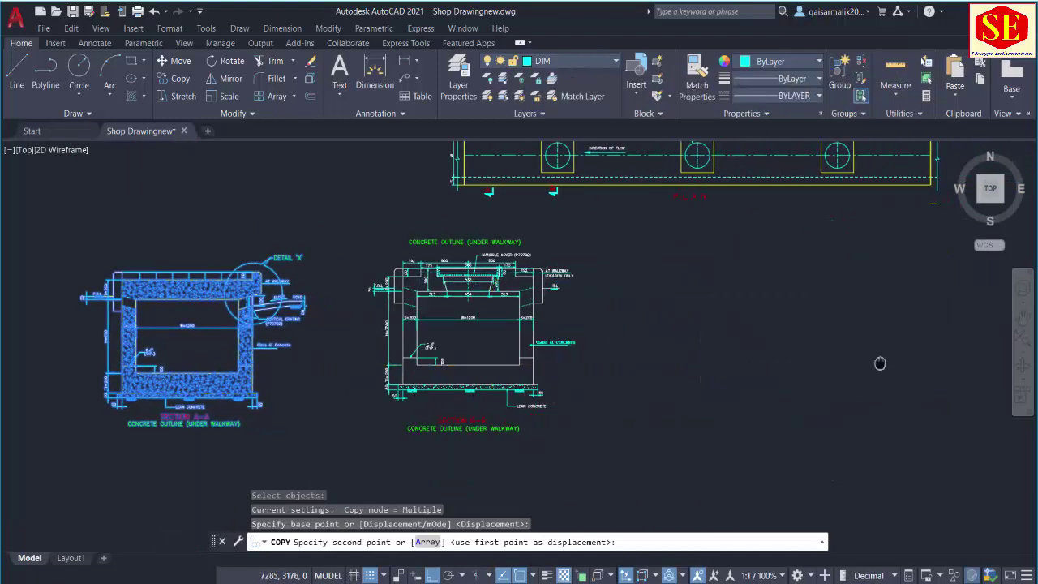
pyautogui.click(816, 354)
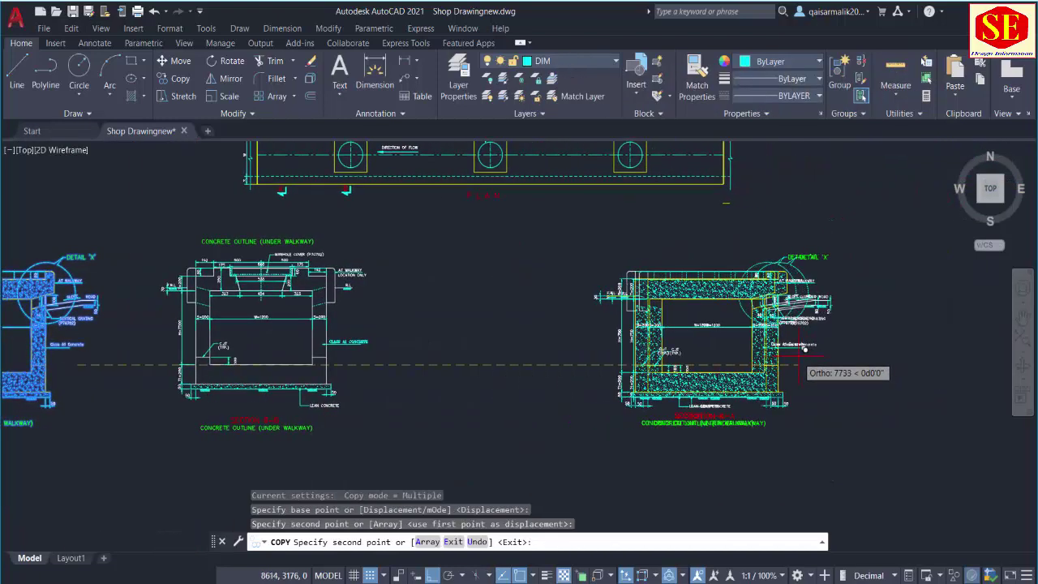
pyautogui.press('Escape')
# - Draw a 500 mm horizontal line to the right from the lean concrete's bottom right corner in the copied Section A-A
pyautogui.scroll(-8, 802, 348)
pyautogui.scroll(6, 711, 318)
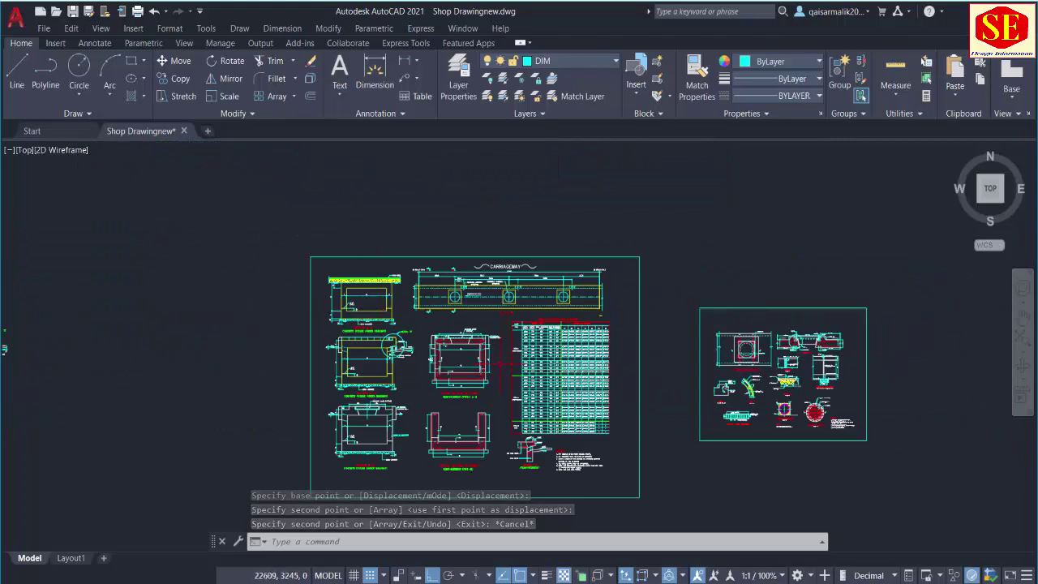
pyautogui.scroll(6, 411, 349)
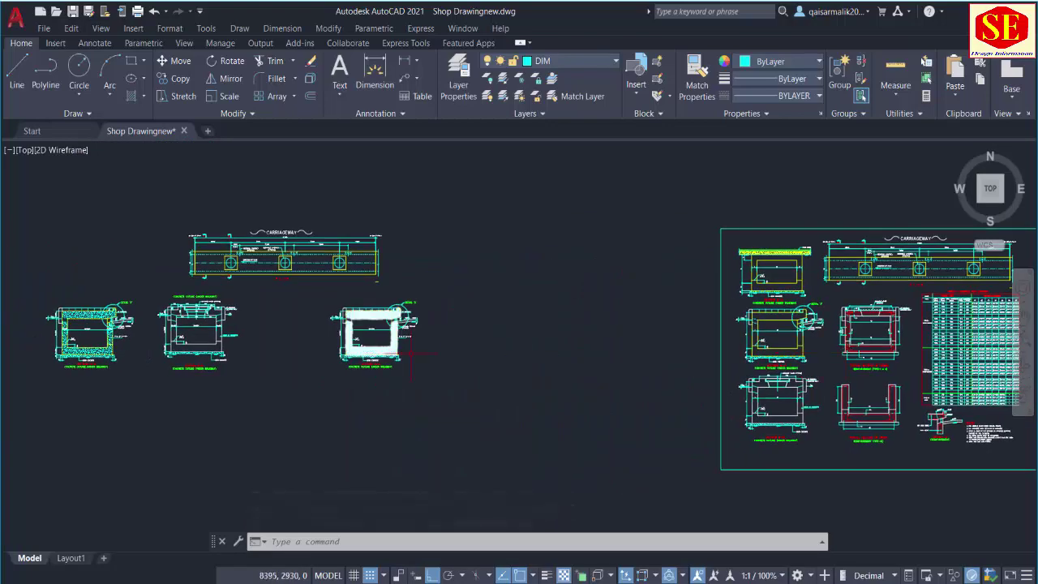
pyautogui.scroll(3, 411, 349)
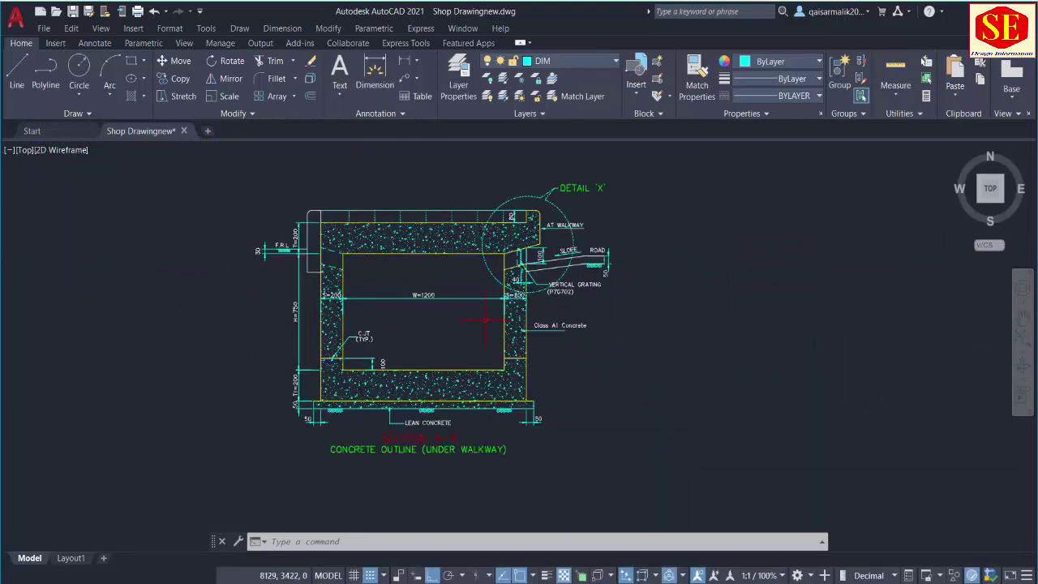
pyautogui.press('Escape')
pyautogui.write('c')
pyautogui.press('BackSpace')
pyautogui.scroll(2, 456, 351)
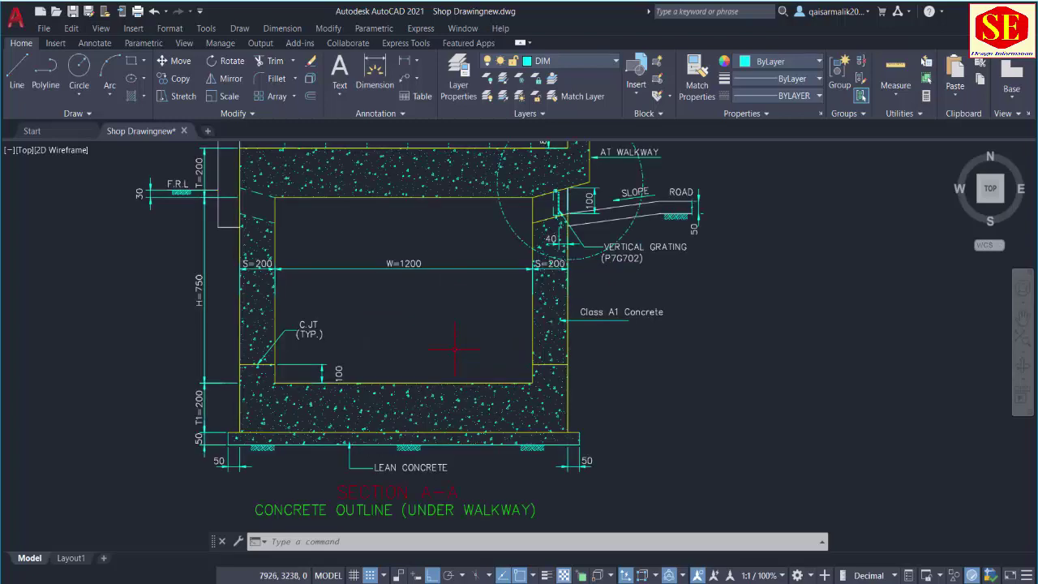
pyautogui.write('l')
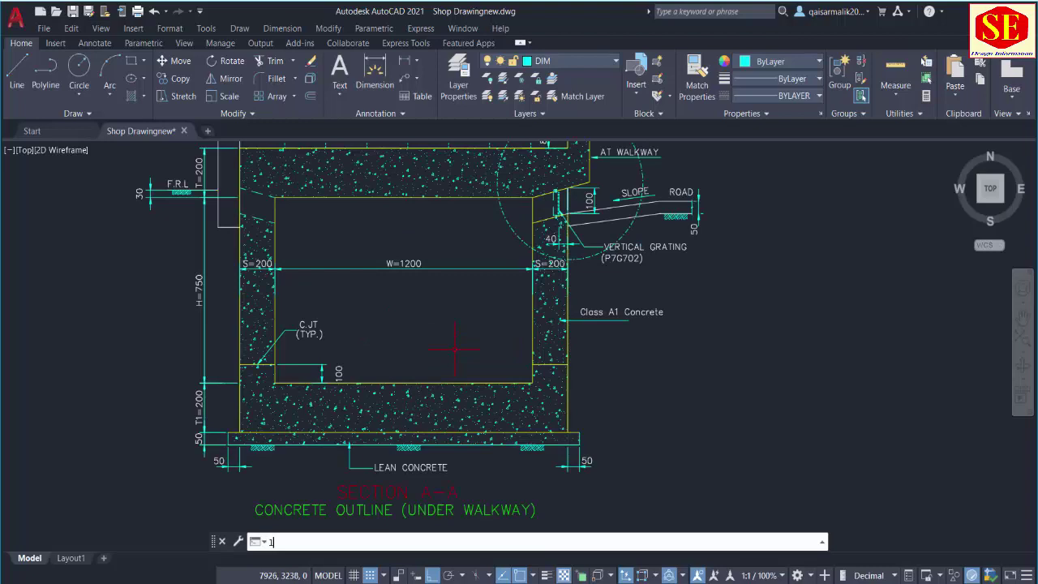
pyautogui.press('Return')
pyautogui.click(579, 445)
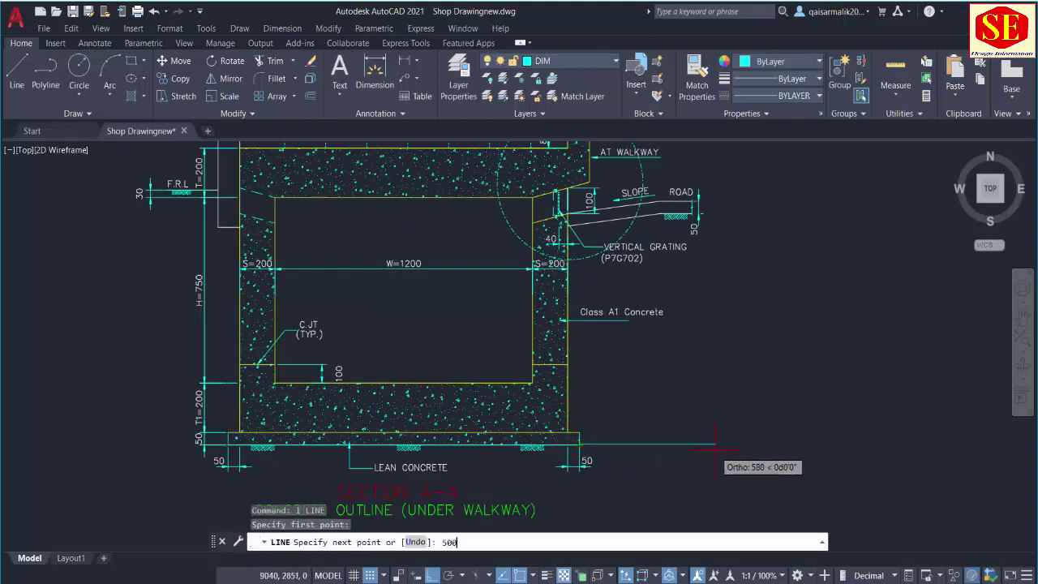
pyautogui.press('Return')
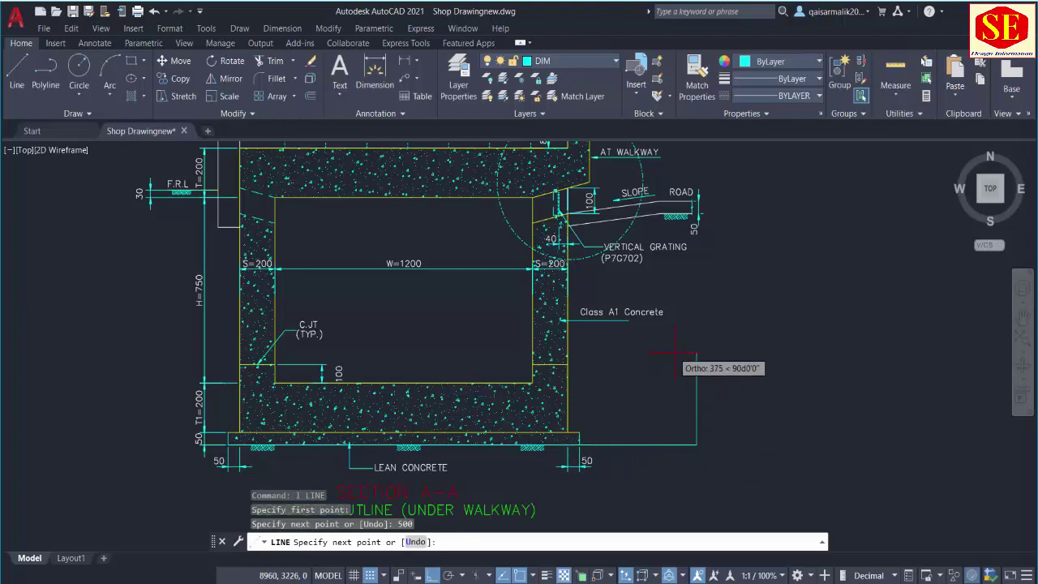
pyautogui.press('Escape')
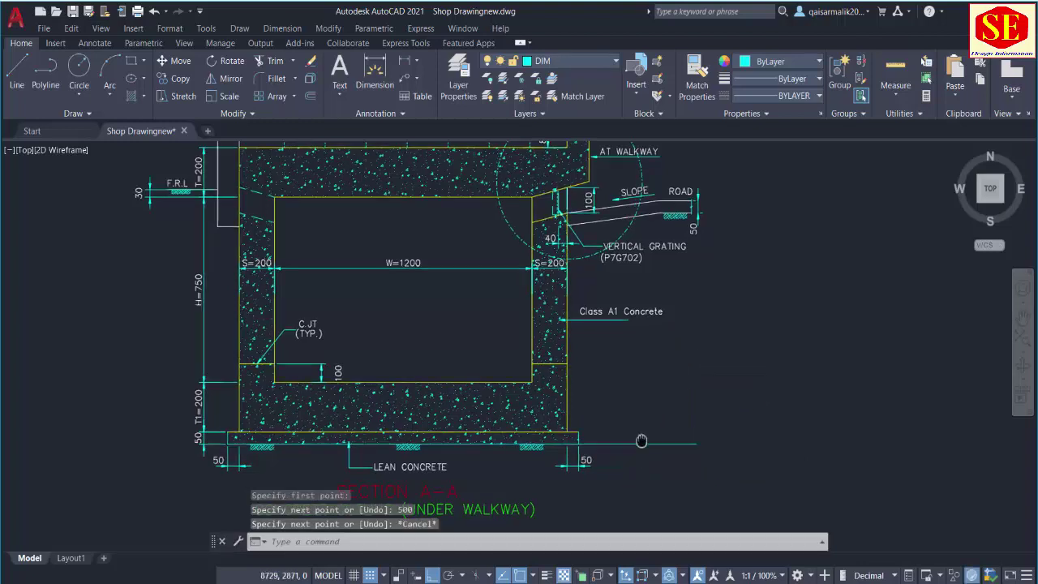
pyautogui.moveTo(642, 439); pyautogui.dragTo(489, 423)
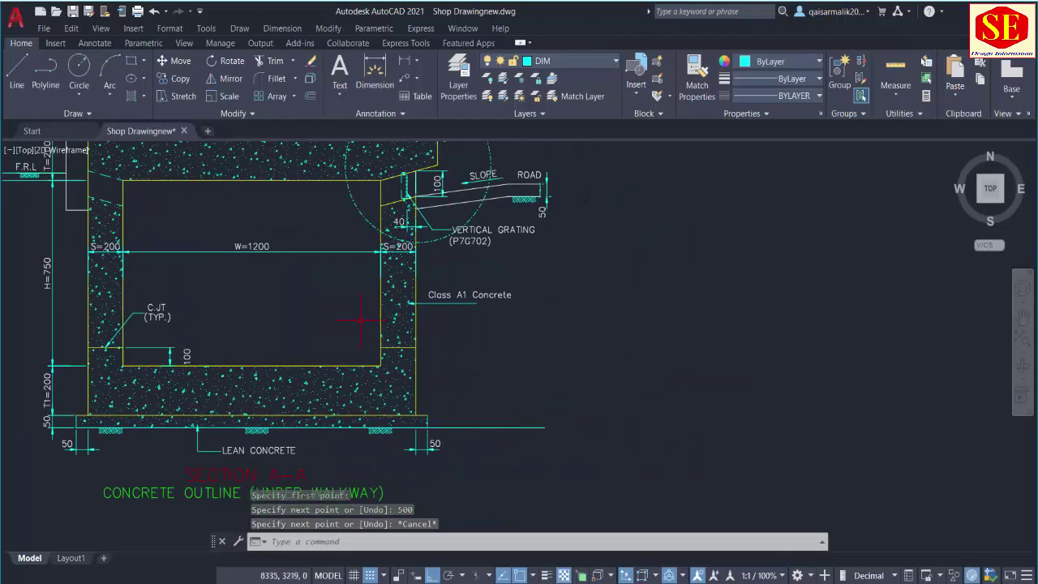
pyautogui.scroll(2, 474, 423)
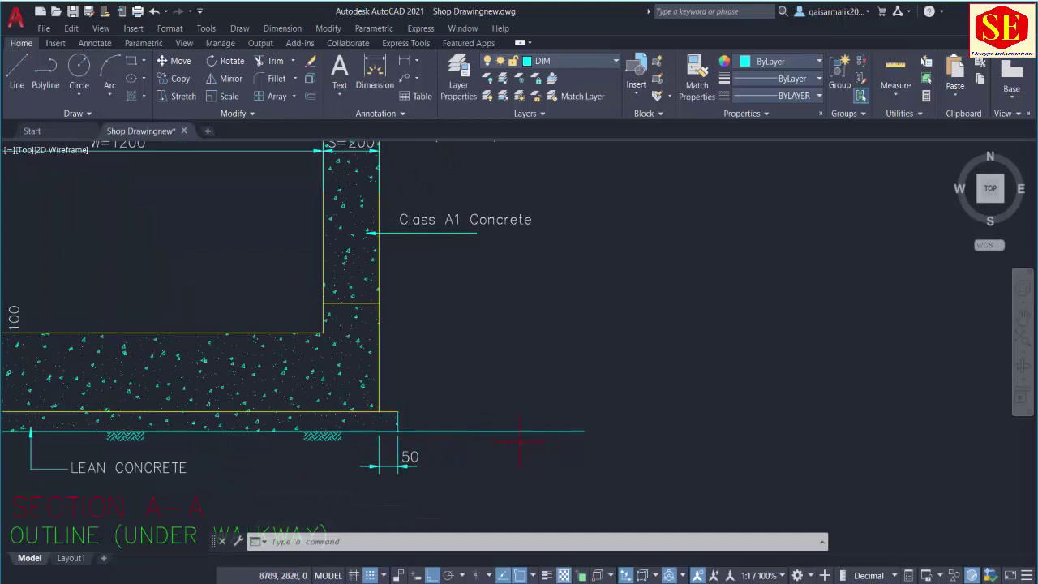
pyautogui.write('l')
pyautogui.press('Return')
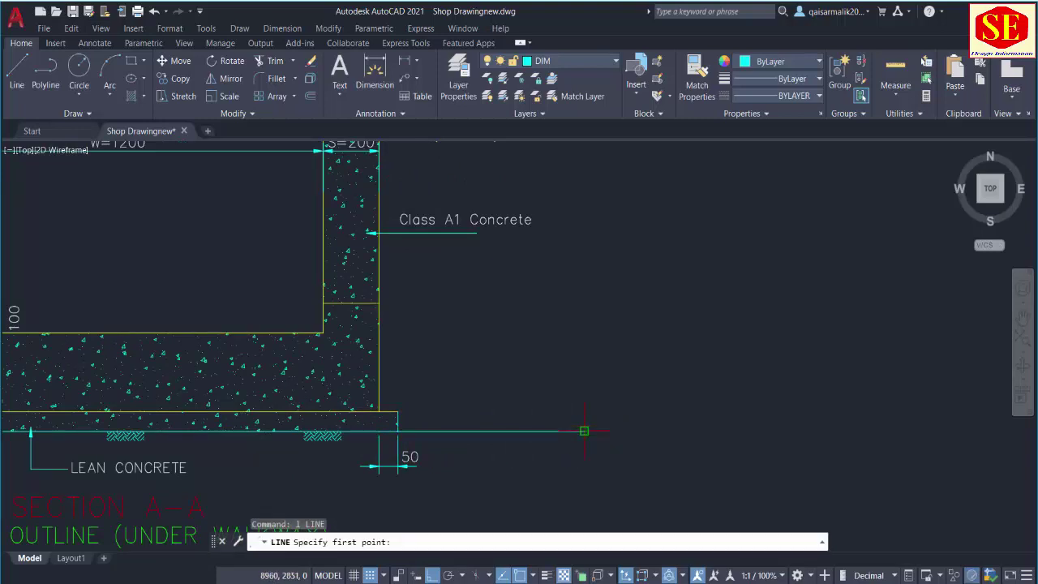
pyautogui.press('Escape')
# - Draw a 100 mm vertical line up from the horizontal base line's right end, continued by a 150 mm horizontal line to the right
pyautogui.scroll(-5, 540, 348)
pyautogui.scroll(5, 542, 332)
pyautogui.write('l')
pyautogui.press('Return')
pyautogui.click(503, 341)
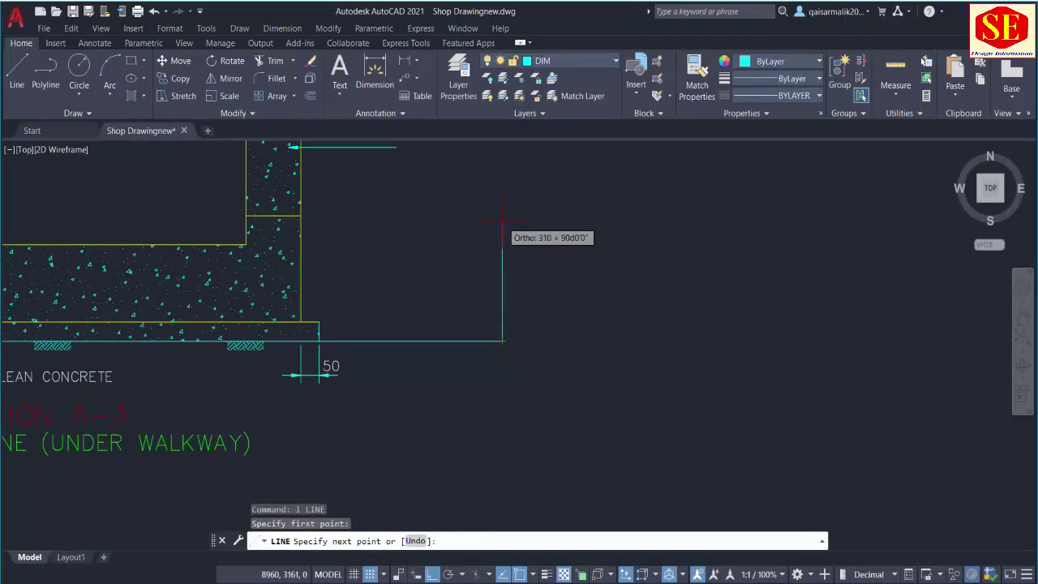
pyautogui.scroll(-2, 503, 221)
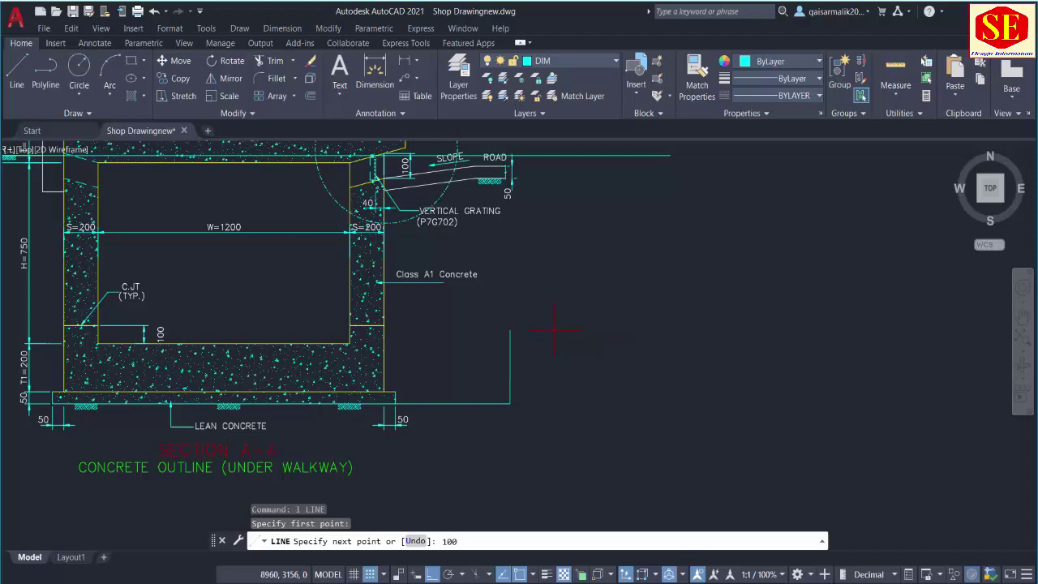
pyautogui.press('Return')
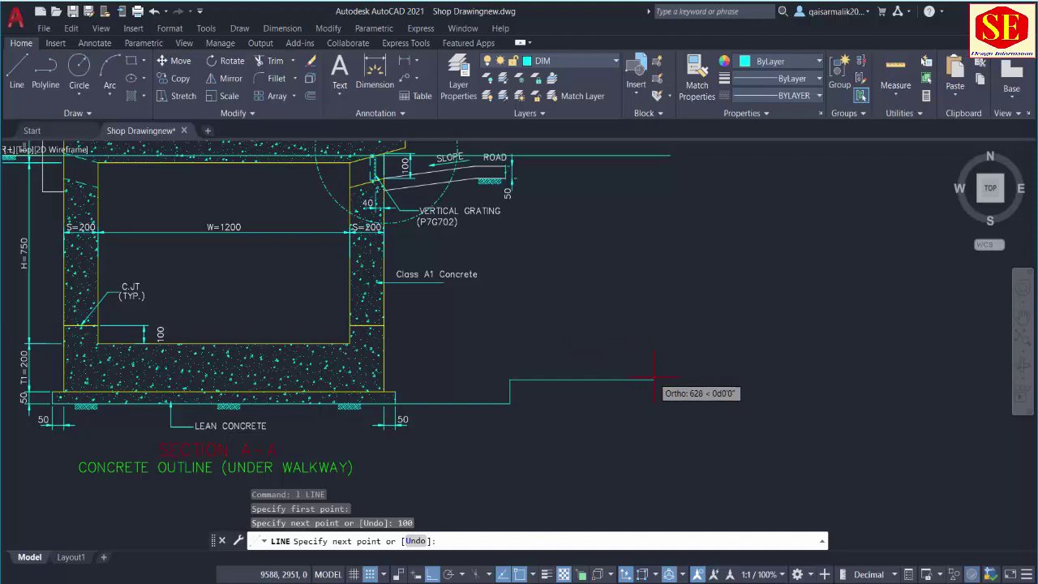
pyautogui.press('Return')
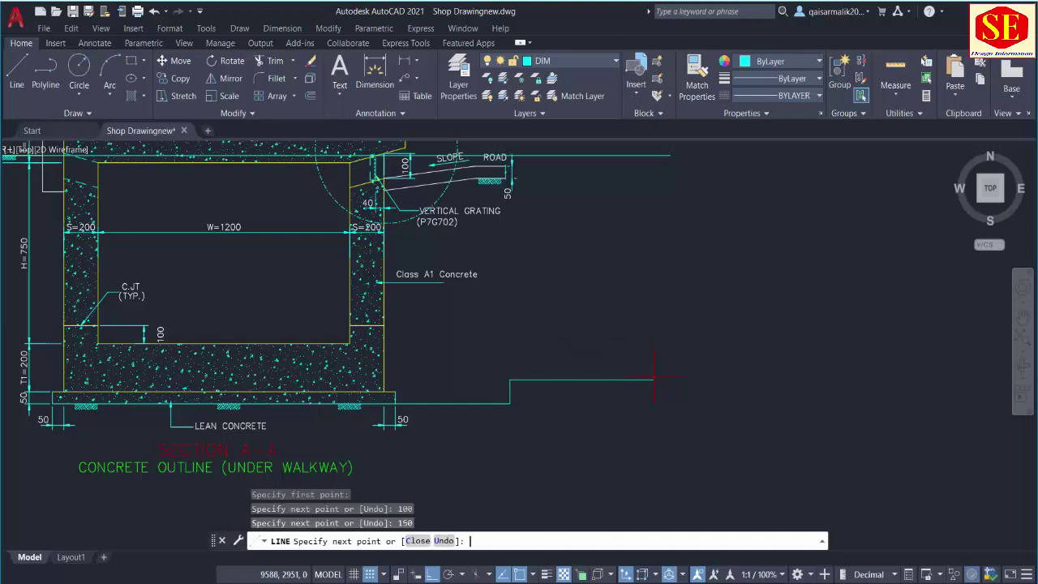
# - Close the slope triangle with a diagonal line from the vertical line's lower end to the short horizontal line's right end
pyautogui.write('1')
pyautogui.press('Return')
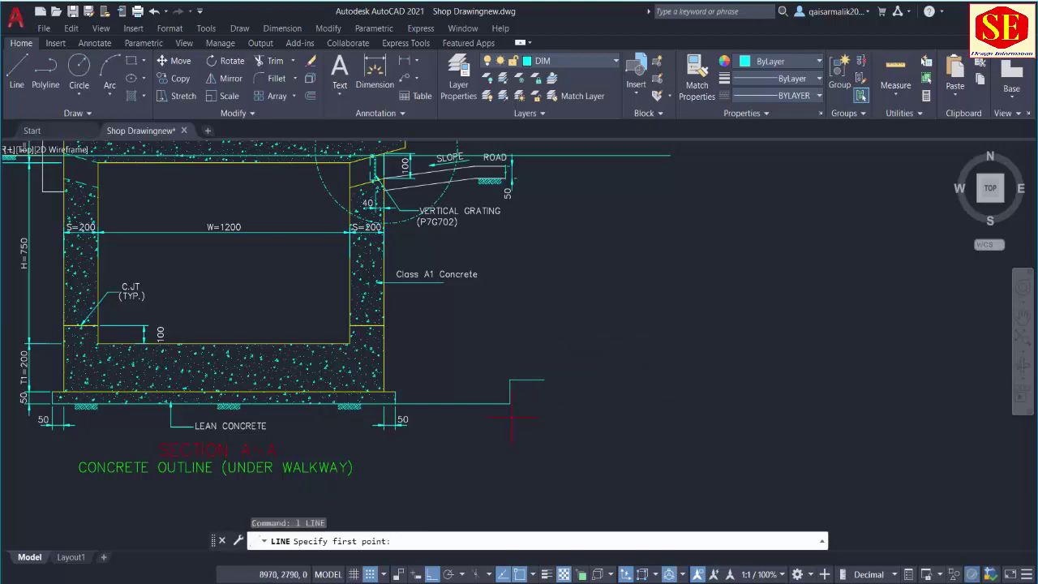
pyautogui.click(510, 403)
pyautogui.click(544, 379)
pyautogui.press('Escape')
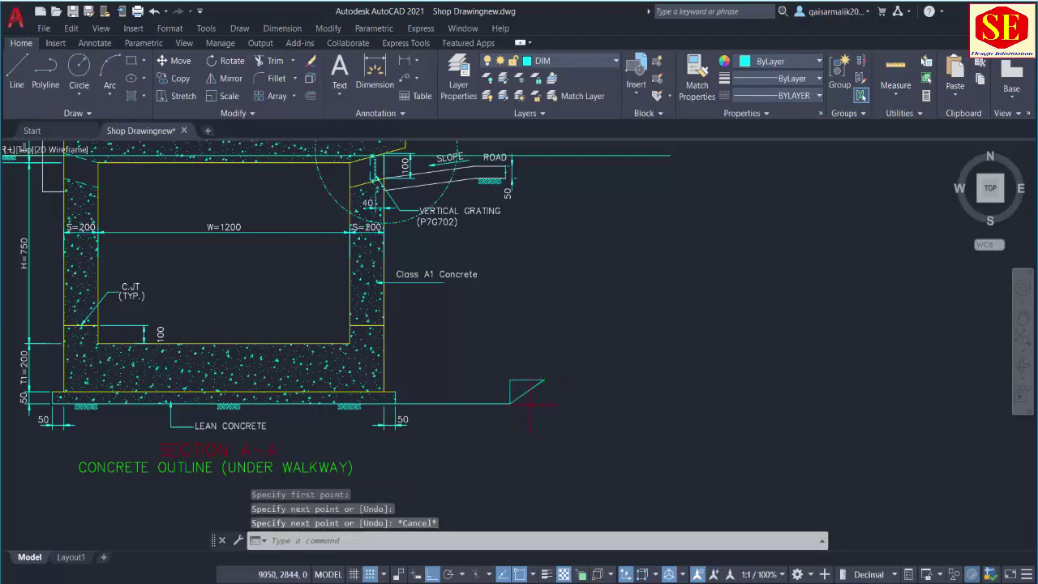
# - Draw a horizontal line about 1800 mm long to the right from the right wall's outer face at the 40 dimension
pyautogui.write('l')
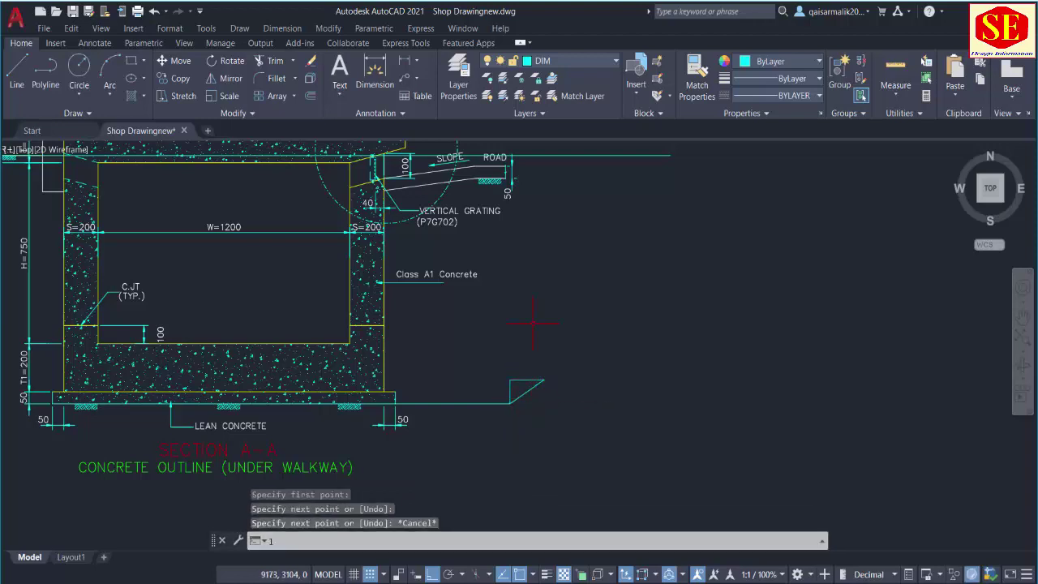
pyautogui.press('Return')
pyautogui.click(385, 212)
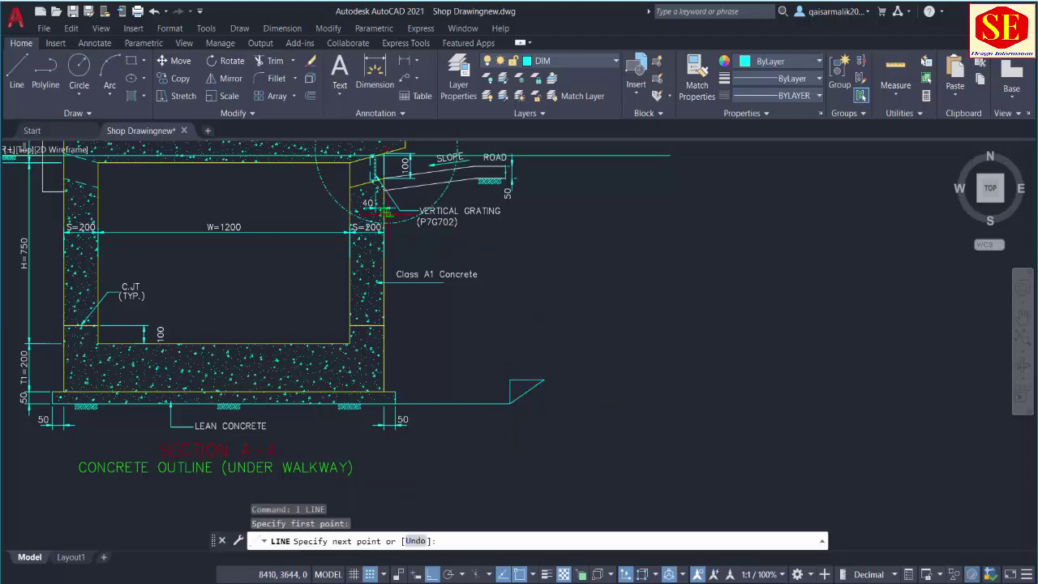
pyautogui.click(795, 212)
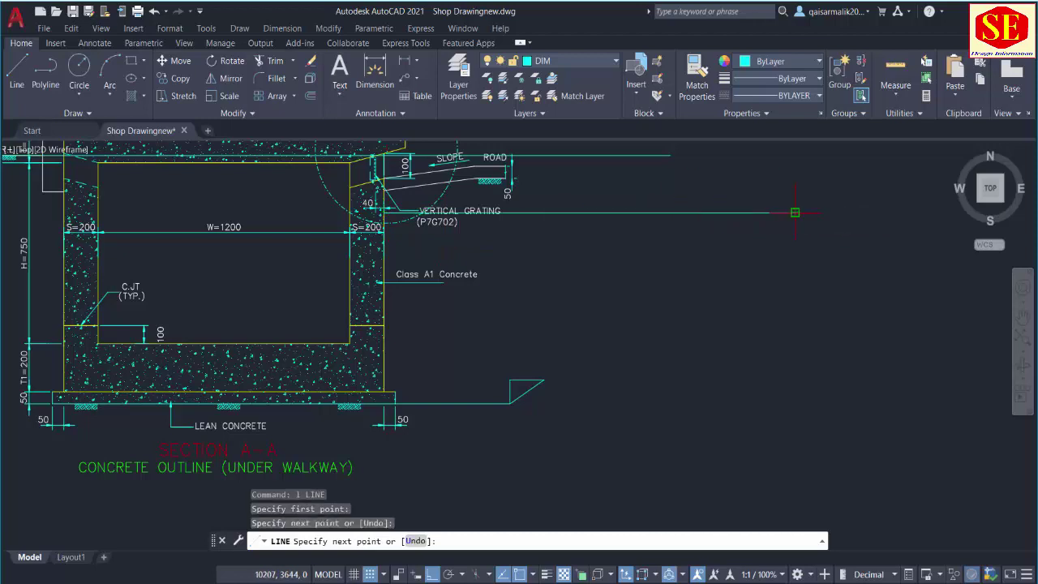
# - Extend the slope triangle's diagonal up to the long upper horizontal line
pyautogui.press('Escape')
pyautogui.write('ex')
pyautogui.press('Return')
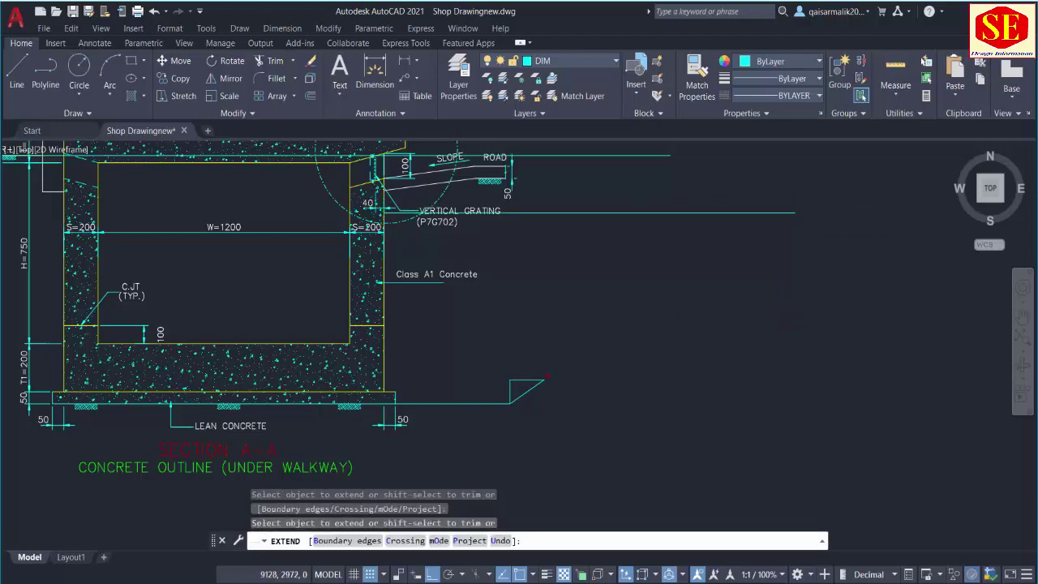
pyautogui.click(537, 386)
pyautogui.press('Escape')
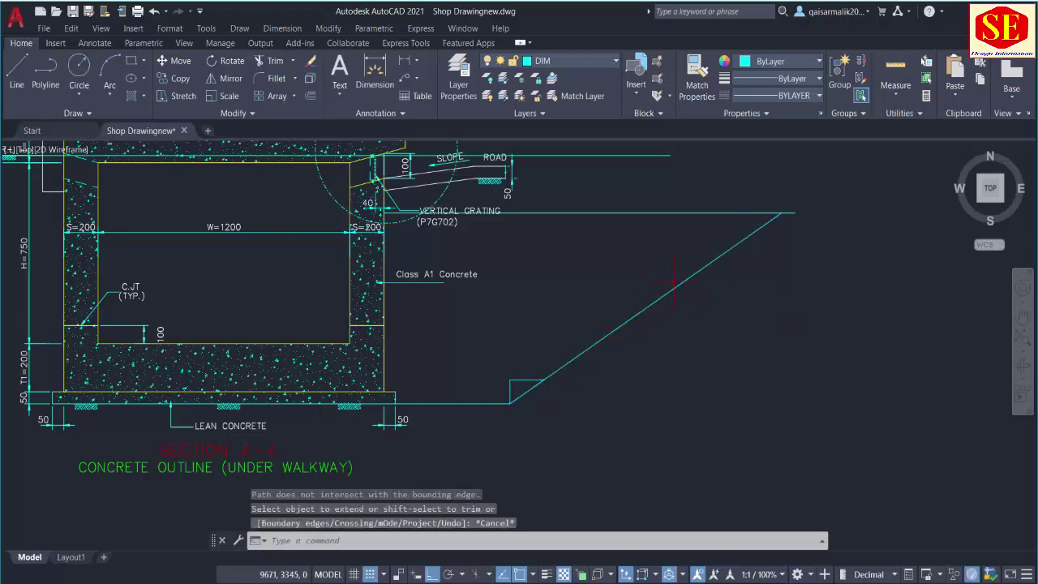
# - Erase the extended diagonal and the triangle's short horizontal and vertical lines, keeping the base line
pyautogui.scroll(-1, 641, 310)
pyautogui.scroll(3, 603, 354)
pyautogui.click(607, 284)
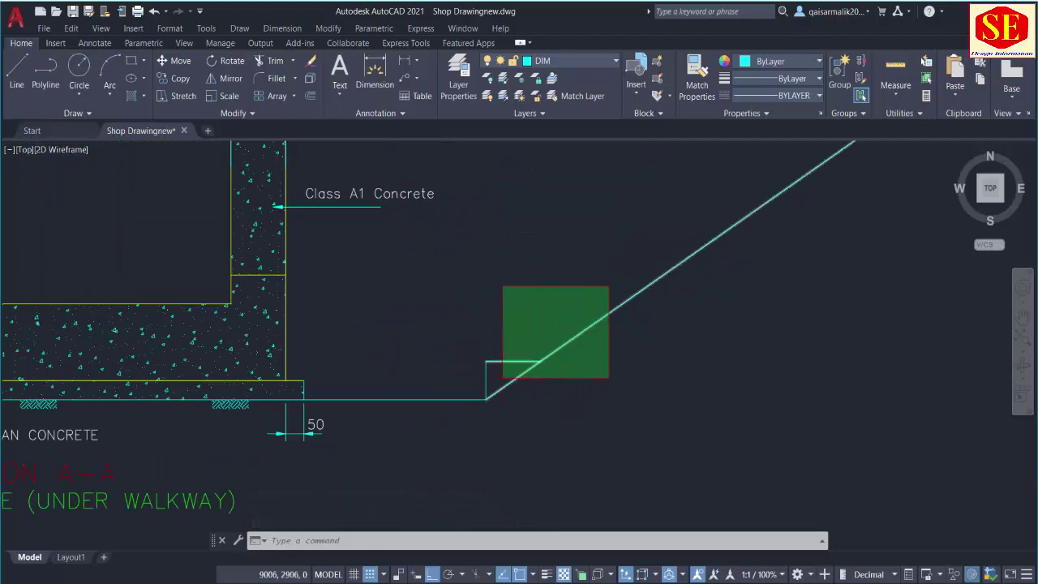
pyautogui.click(503, 375)
pyautogui.write('e')
pyautogui.press('Return')
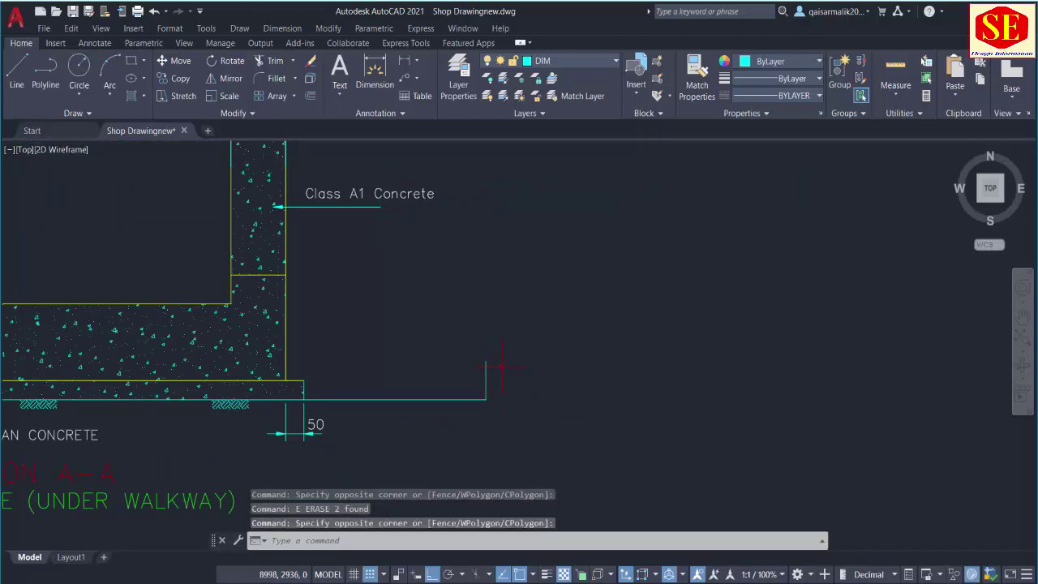
pyautogui.click(424, 341)
pyautogui.click(487, 371)
pyautogui.press('Escape')
pyautogui.click(544, 358)
pyautogui.click(463, 365)
pyautogui.write('e')
pyautogui.press('Return')
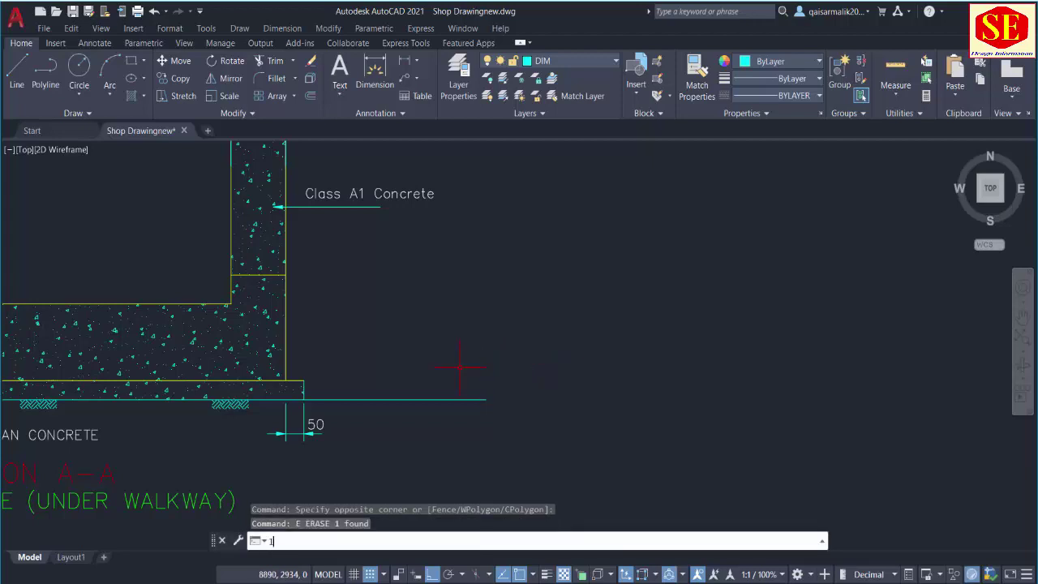
# - Draw a closed slope triangle from the base line's right end, 100 mm up and 200 mm to the right
pyautogui.write('l')
pyautogui.press('Return')
pyautogui.click(486, 399)
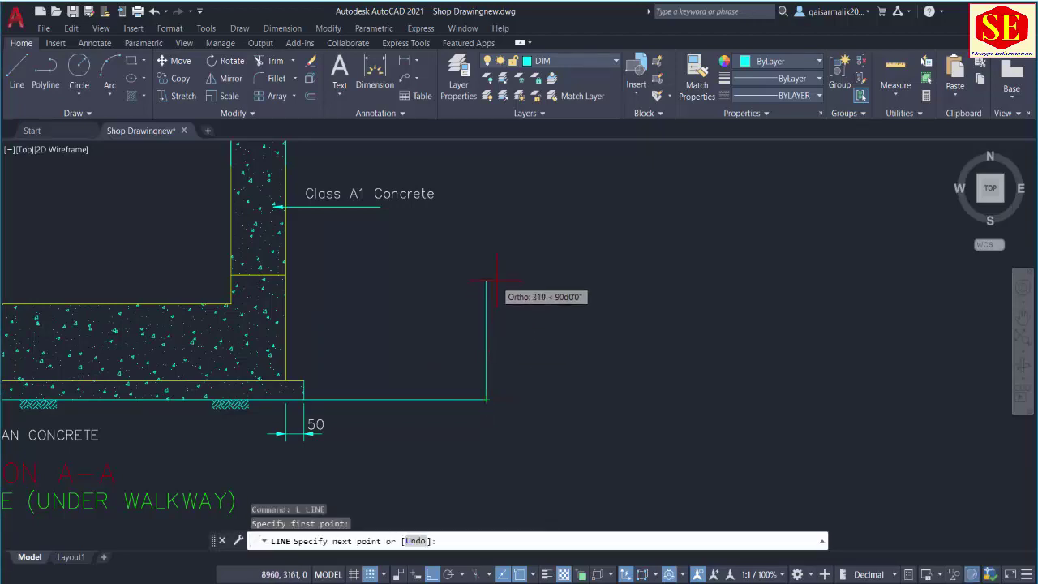
pyautogui.press('Return')
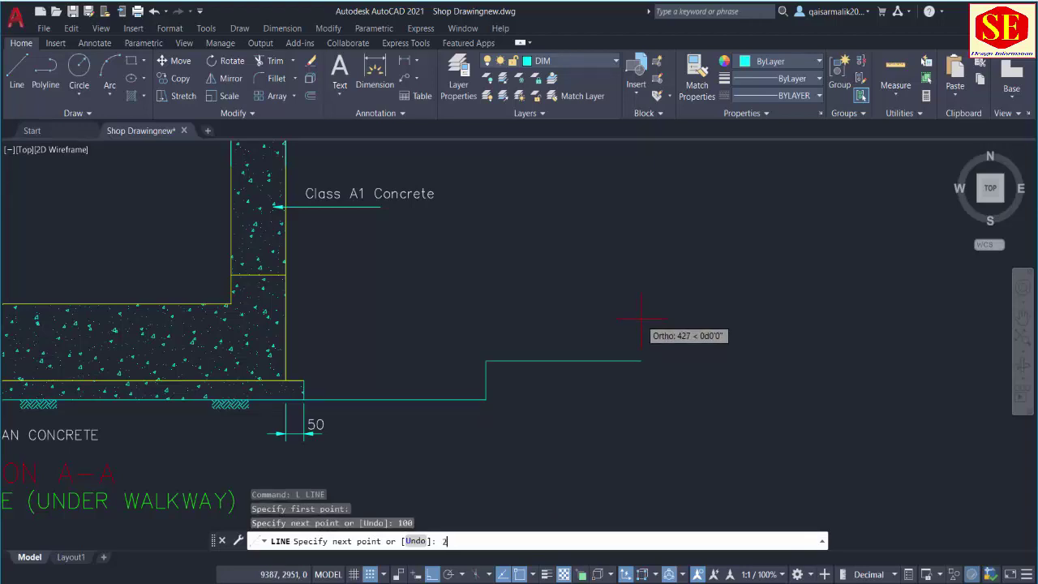
pyautogui.write('200')
pyautogui.press('Return')
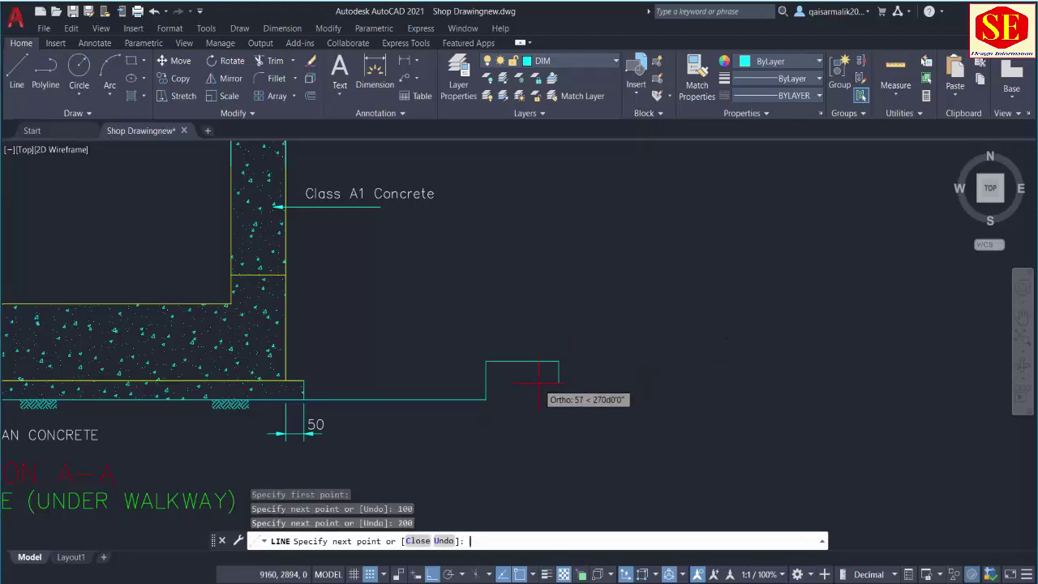
pyautogui.press('Return')
# - Move the triangle's vertical and horizontal legs horizontally to the right, clear of the diagonal
pyautogui.click(481, 361)
pyautogui.click(474, 368)
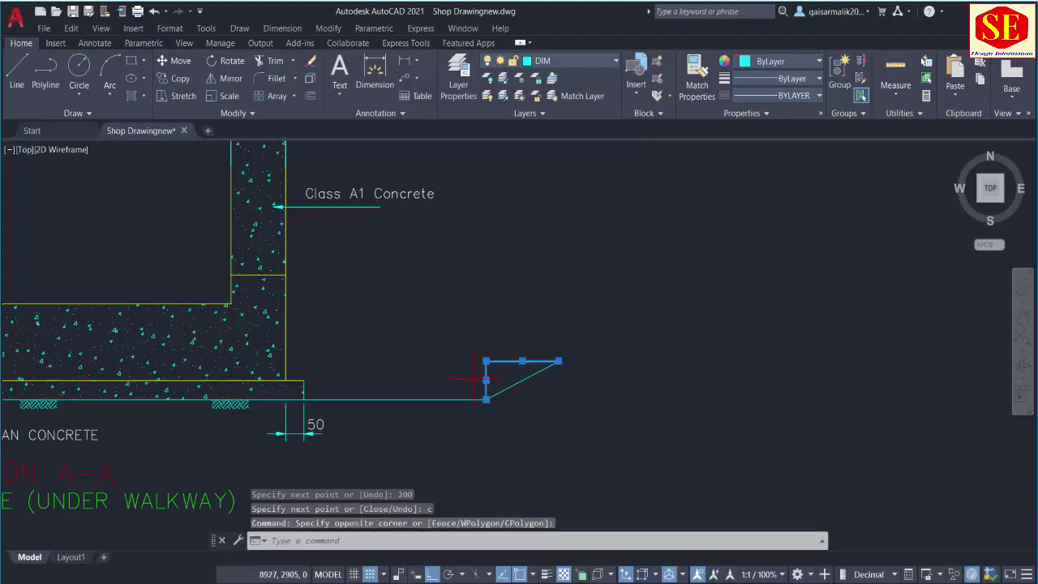
pyautogui.write('m')
pyautogui.press('Return')
pyautogui.click(562, 411)
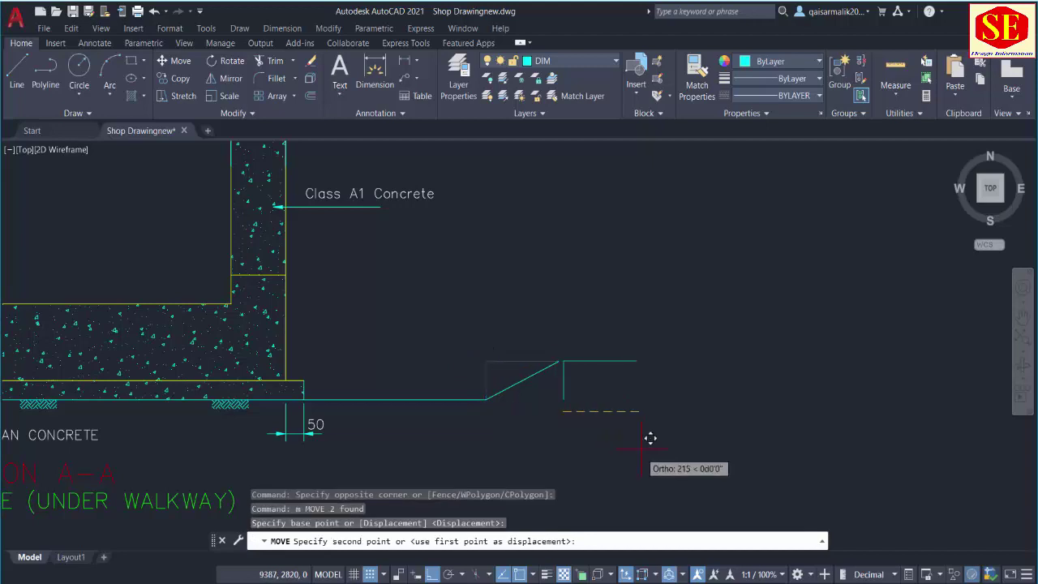
pyautogui.press('Escape')
# - Try to extend the new diagonal up to the long upper horizontal line
pyautogui.write('ex')
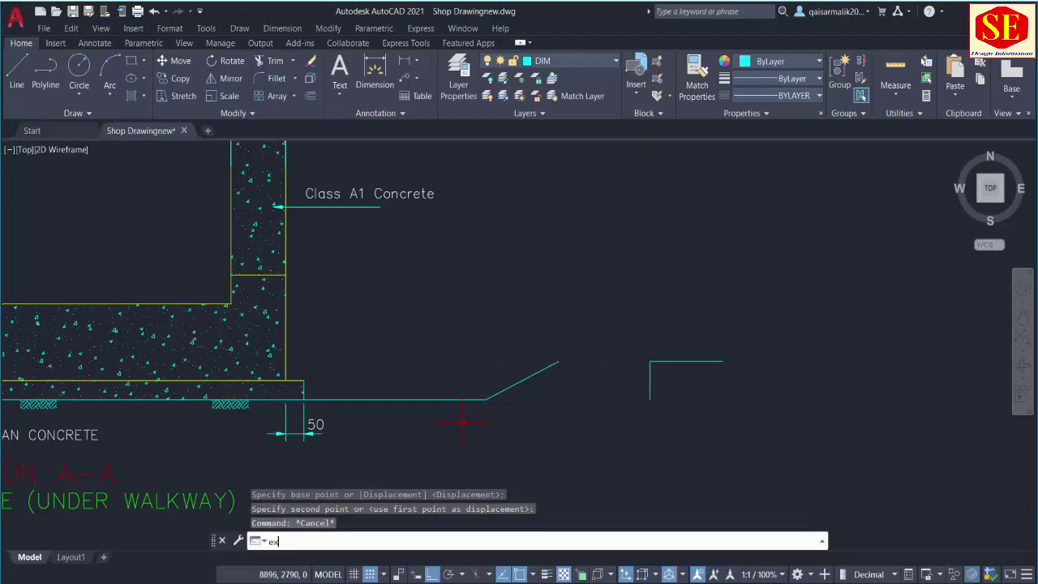
pyautogui.press('Return')
pyautogui.scroll(-4, 529, 372)
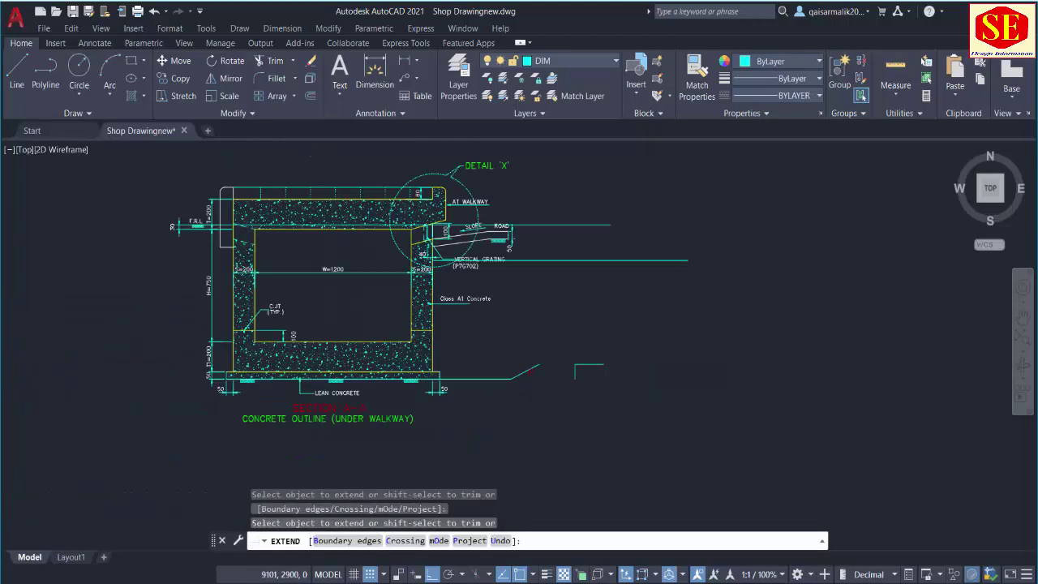
pyautogui.click(537, 364)
pyautogui.press('Escape')
# - Lengthen the upper horizontal line by drawing another line from its right end further to the right
pyautogui.write('l')
pyautogui.press('Return')
pyautogui.click(688, 261)
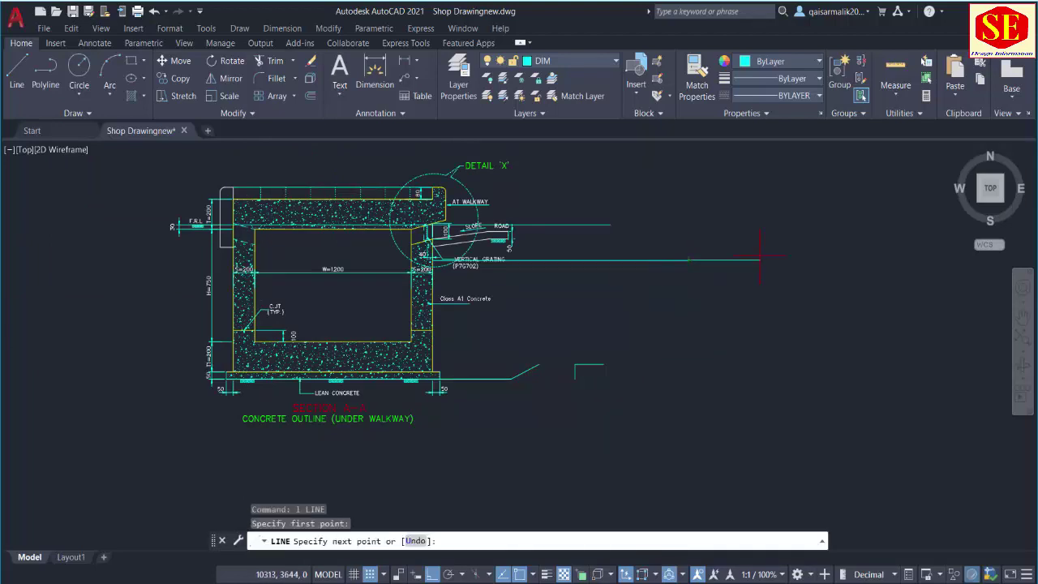
pyautogui.click(872, 260)
pyautogui.press('Escape')
# - Extend the diagonal up to the lengthened upper horizontal line
pyautogui.write('ex')
pyautogui.press('Return')
pyautogui.click(533, 365)
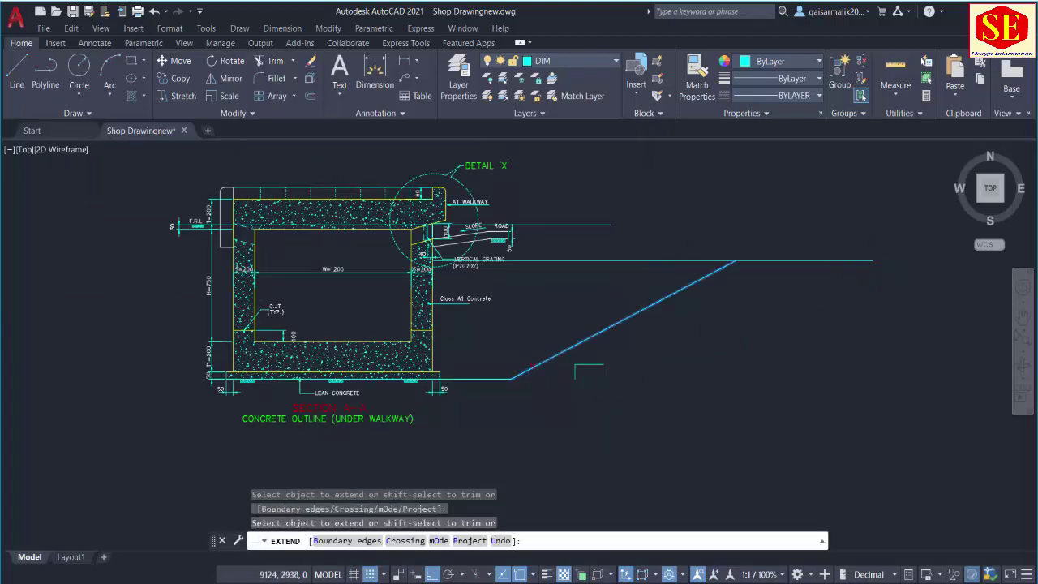
pyautogui.click(543, 361)
pyautogui.press('Escape')
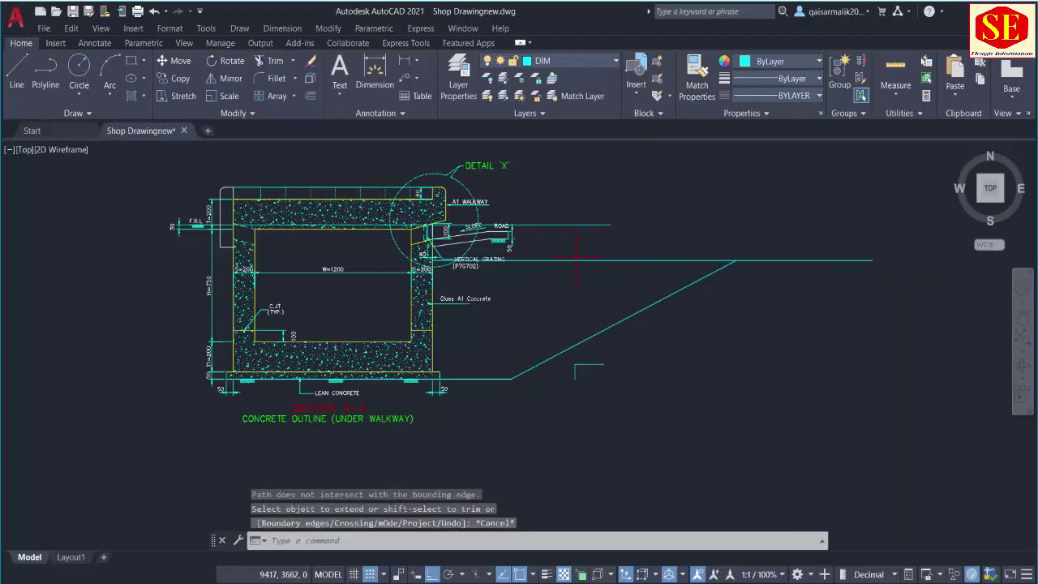
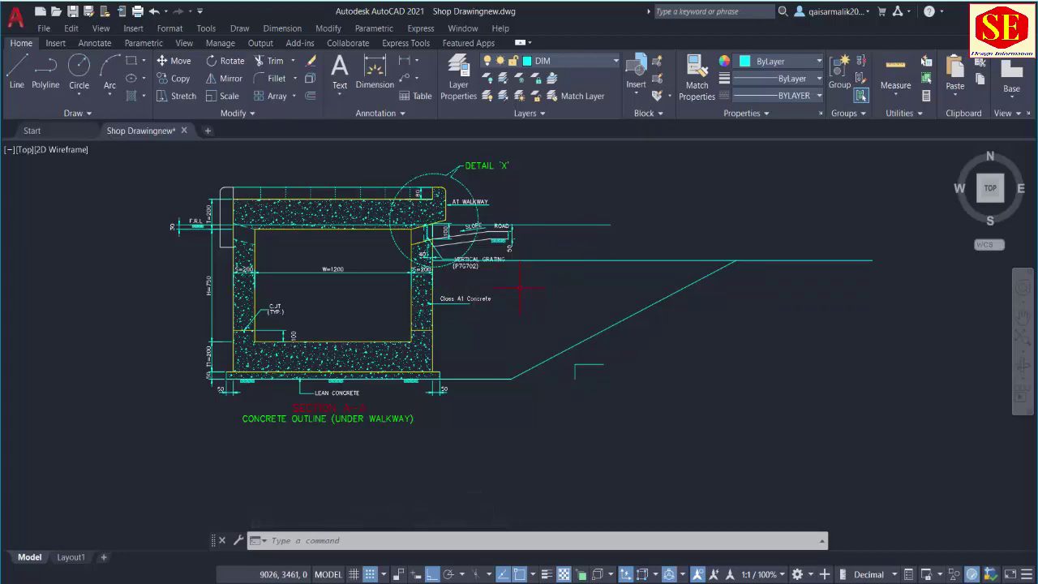
# - Move the detached 200 mm horizontal leg so its right end meets the vertical leg's lower end
pyautogui.scroll(4, 590, 381)
pyautogui.write('m')
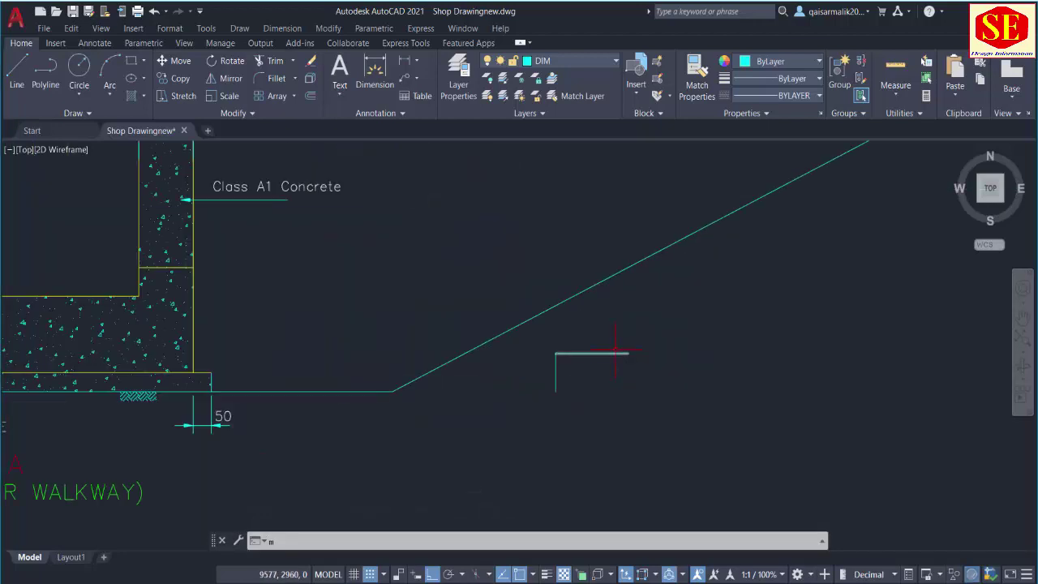
pyautogui.press('Return')
pyautogui.click(612, 344)
pyautogui.press('Escape')
pyautogui.write('m')
pyautogui.press('Return')
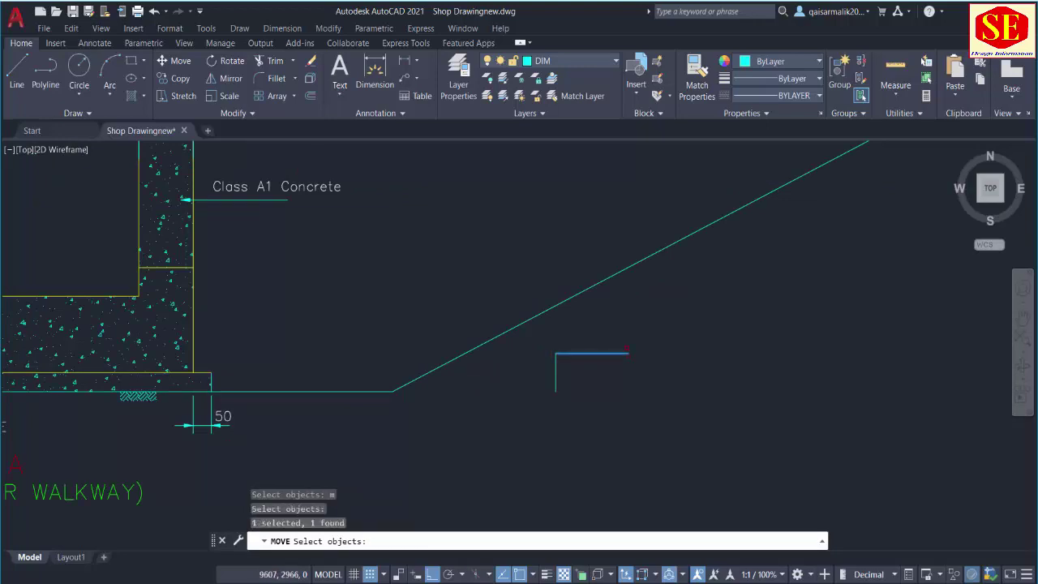
pyautogui.click(616, 352)
pyautogui.press('Return')
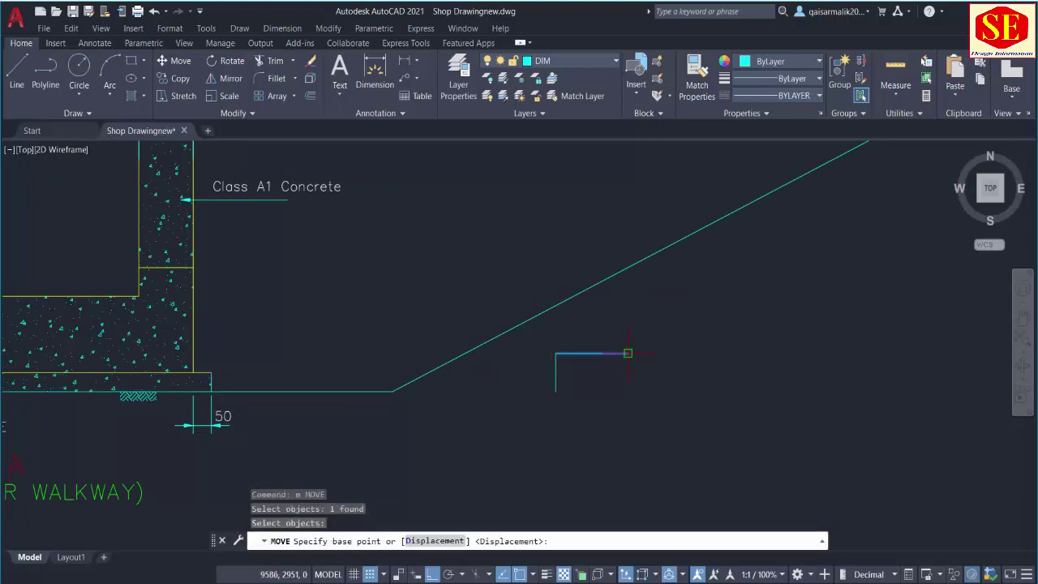
pyautogui.click(627, 353)
pyautogui.click(556, 392)
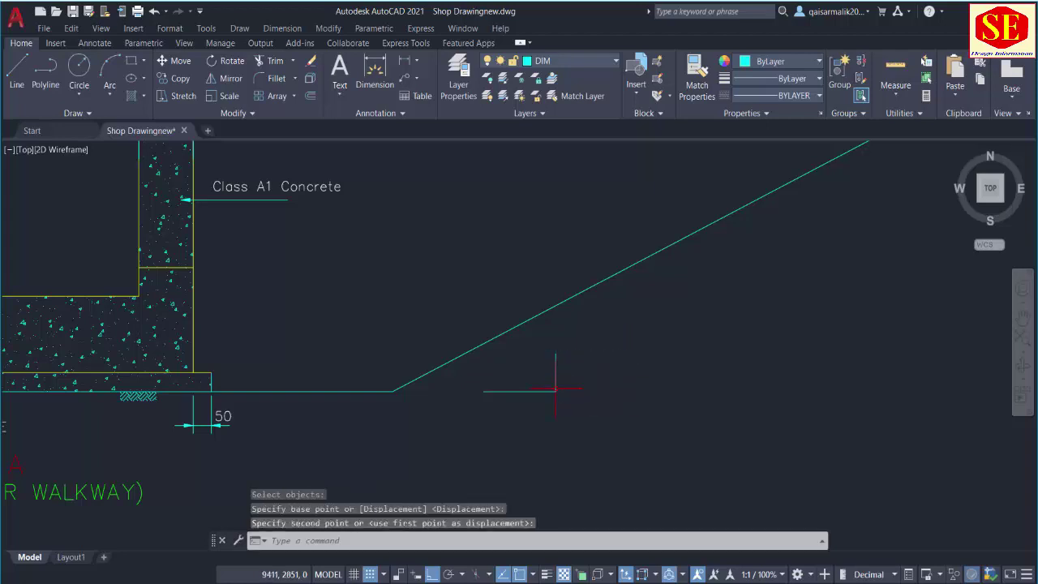
# - Move both legs of the slope symbol together to just below the middle of the slope line, with Ortho off
pyautogui.write('m')
pyautogui.press('Return')
pyautogui.moveTo(590, 400); pyautogui.dragTo(525, 383)
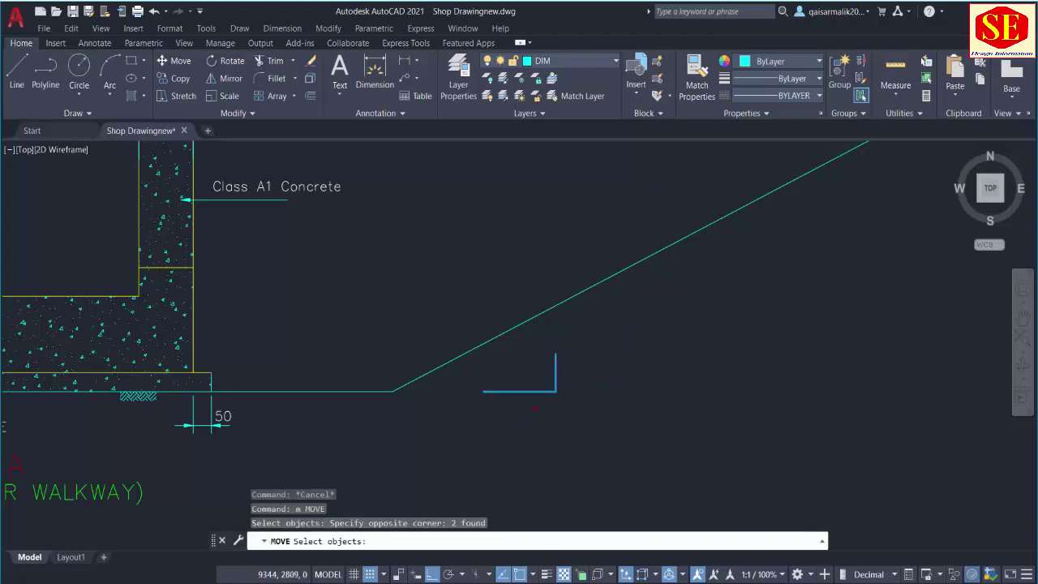
pyautogui.press('Return')
pyautogui.click(570, 420)
pyautogui.scroll(-5, 577, 408)
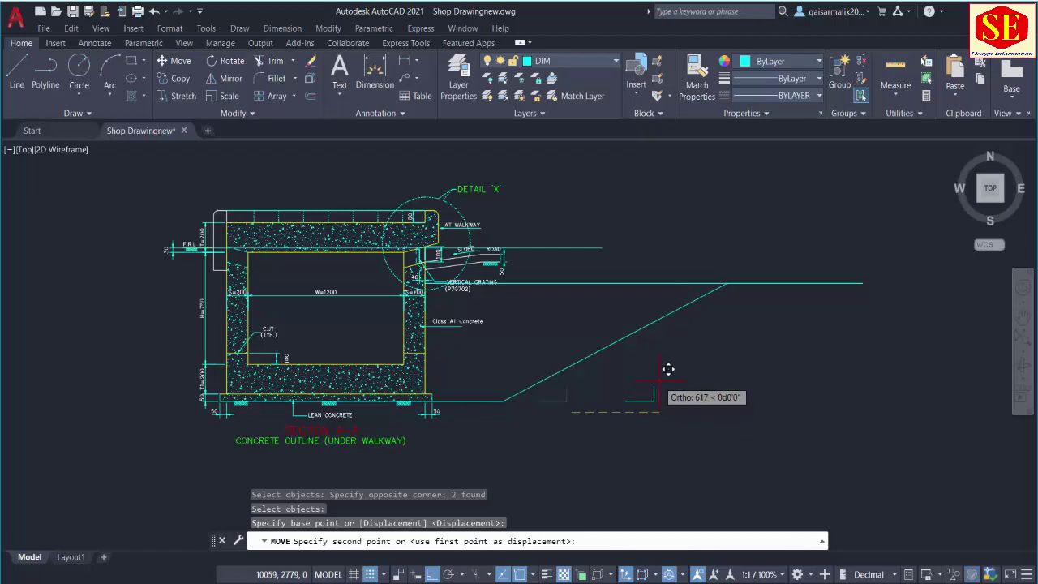
pyautogui.press('F8')
pyautogui.press('Escape')
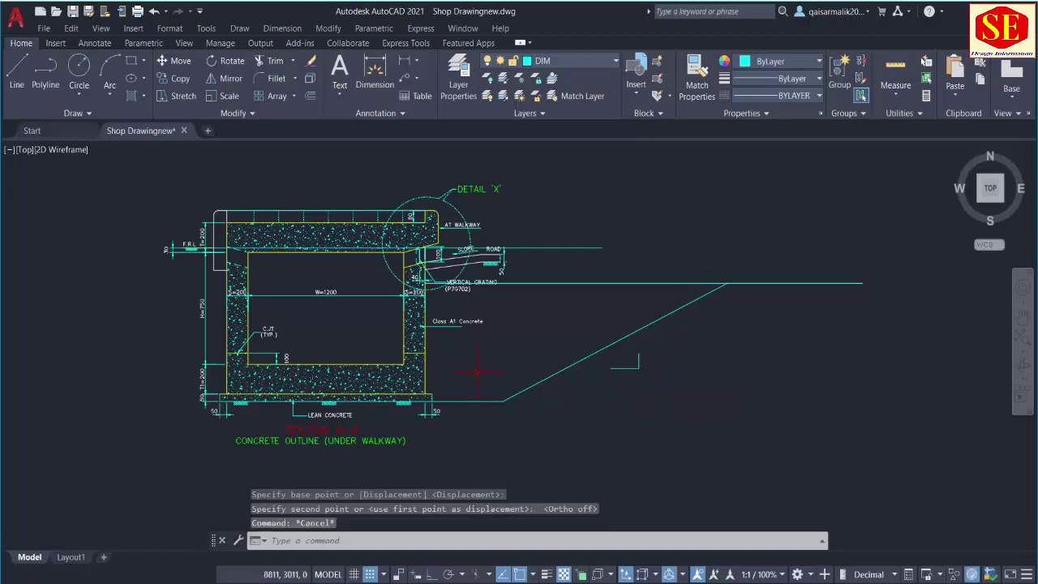
# - Copy the Class A1 Concrete text twice, beside the slope symbol's vertical leg and below its horizontal leg
pyautogui.write('co')
pyautogui.press('Return')
pyautogui.click(457, 321)
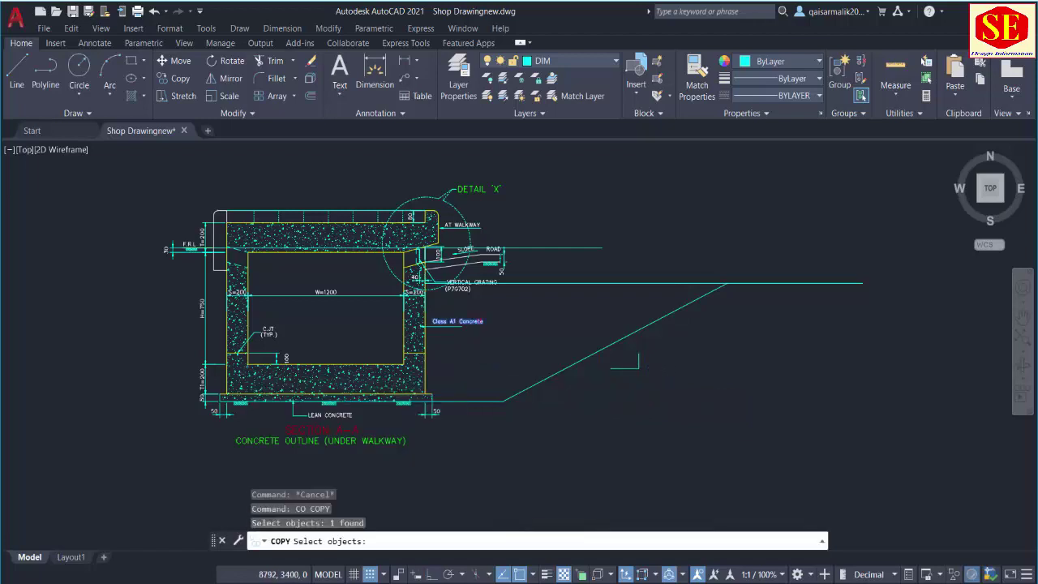
pyautogui.press('Return')
pyautogui.click(490, 349)
pyautogui.scroll(4, 761, 398)
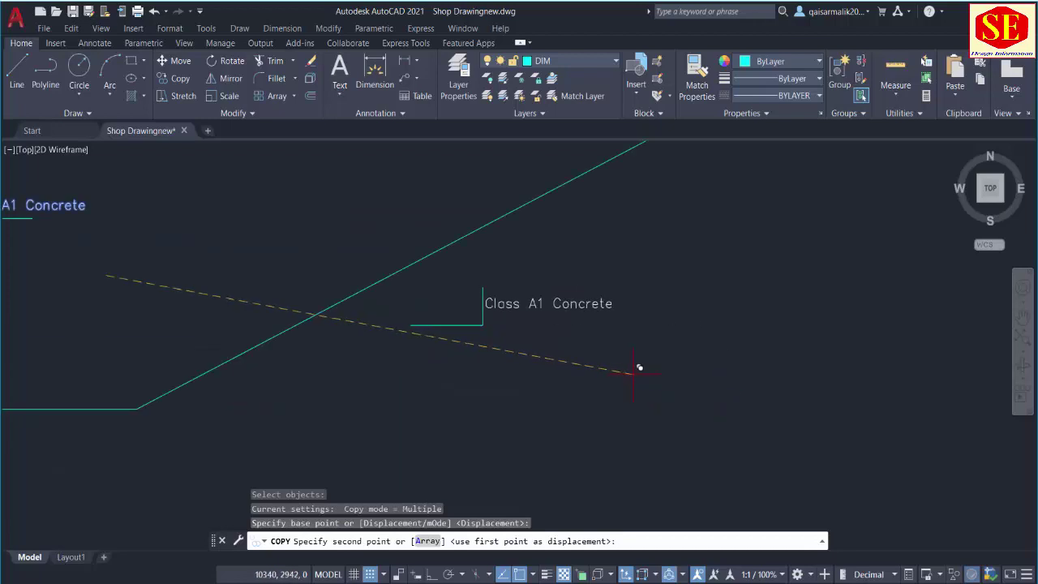
pyautogui.click(642, 368)
pyautogui.press('Escape')
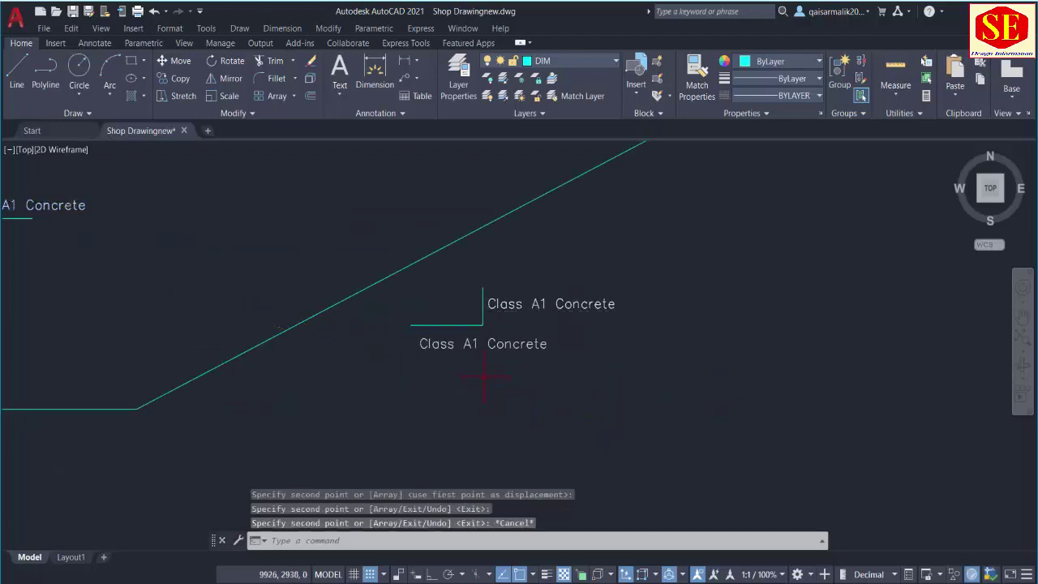
# - Change the copied text below the horizontal leg to 2 and the one beside the vertical leg to 1
pyautogui.doubleClick(491, 345)
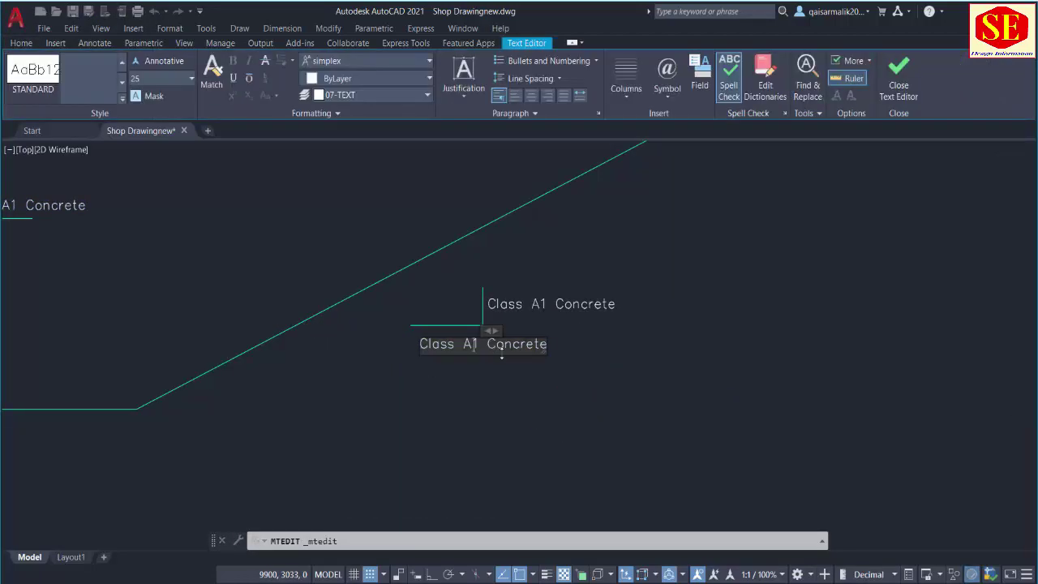
pyautogui.write('2')
pyautogui.click(520, 312)
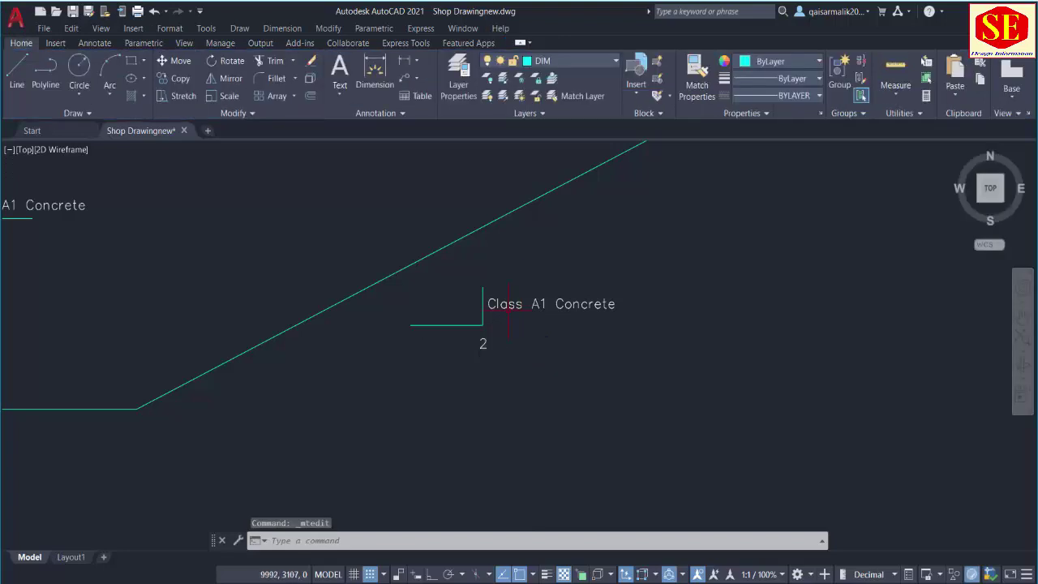
pyautogui.doubleClick(509, 305)
pyautogui.write('1')
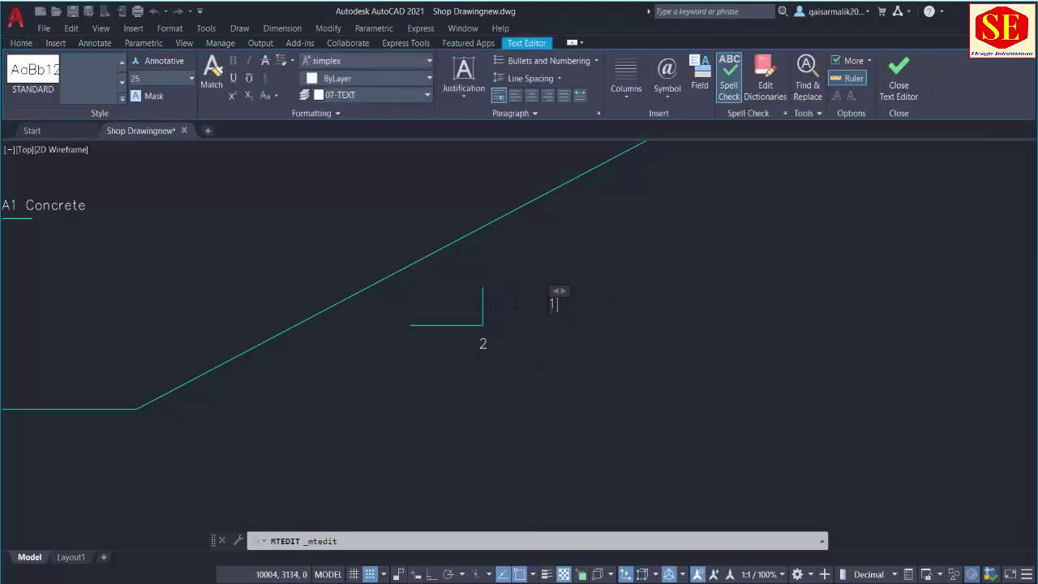
pyautogui.click(553, 392)
# - Move the 1 label close to the right side of the slope symbol's vertical leg
pyautogui.write('m')
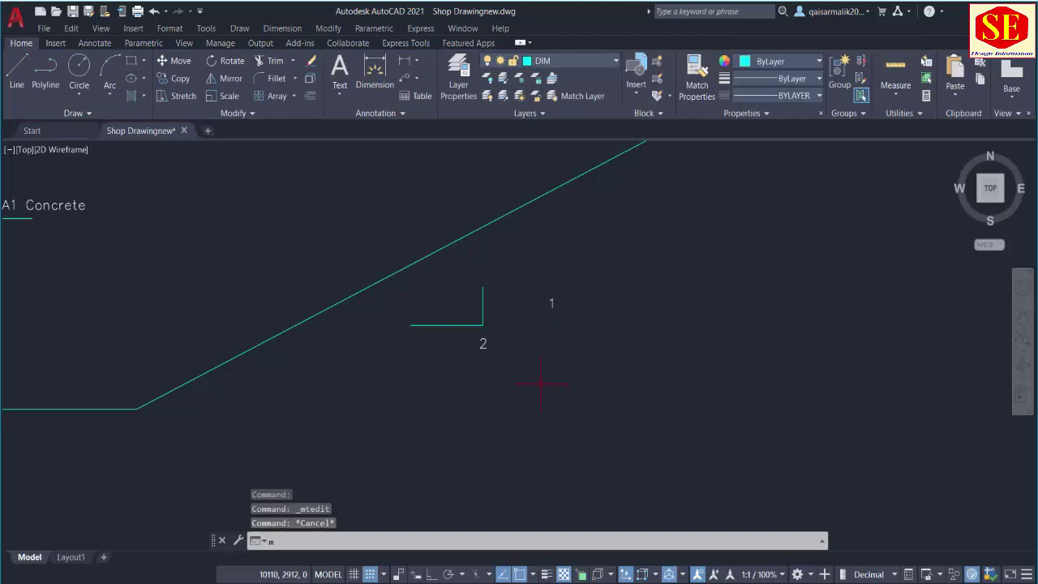
pyautogui.press('Return')
pyautogui.click(552, 297)
pyautogui.click(637, 320)
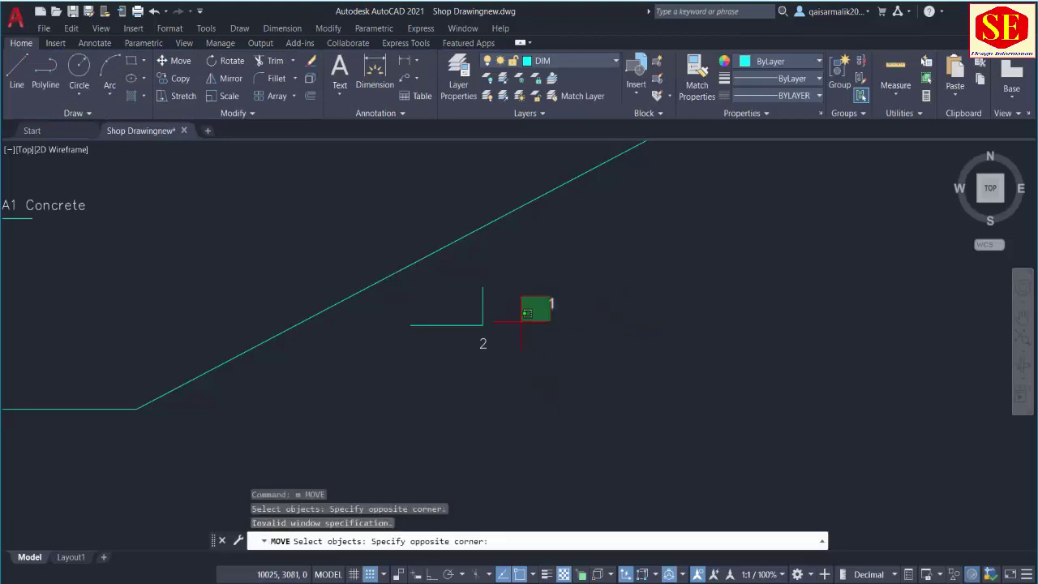
pyautogui.click(522, 296)
pyautogui.press('Return')
pyautogui.click(640, 313)
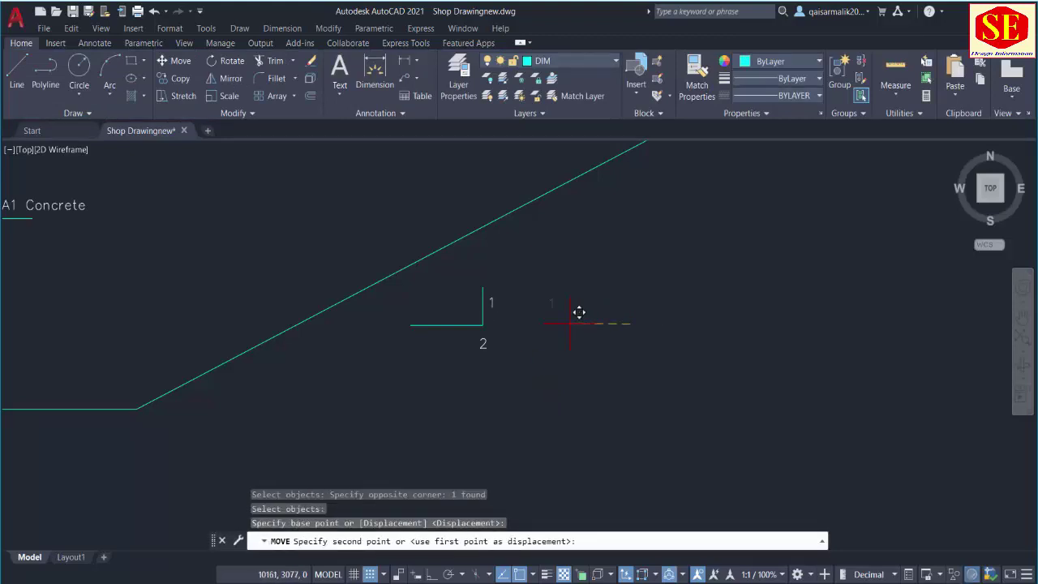
pyautogui.click(511, 316)
# - Reposition the 2 label beneath the slope symbol's horizontal leg
pyautogui.press('Return')
pyautogui.click(489, 343)
pyautogui.press('Return')
pyautogui.click(575, 359)
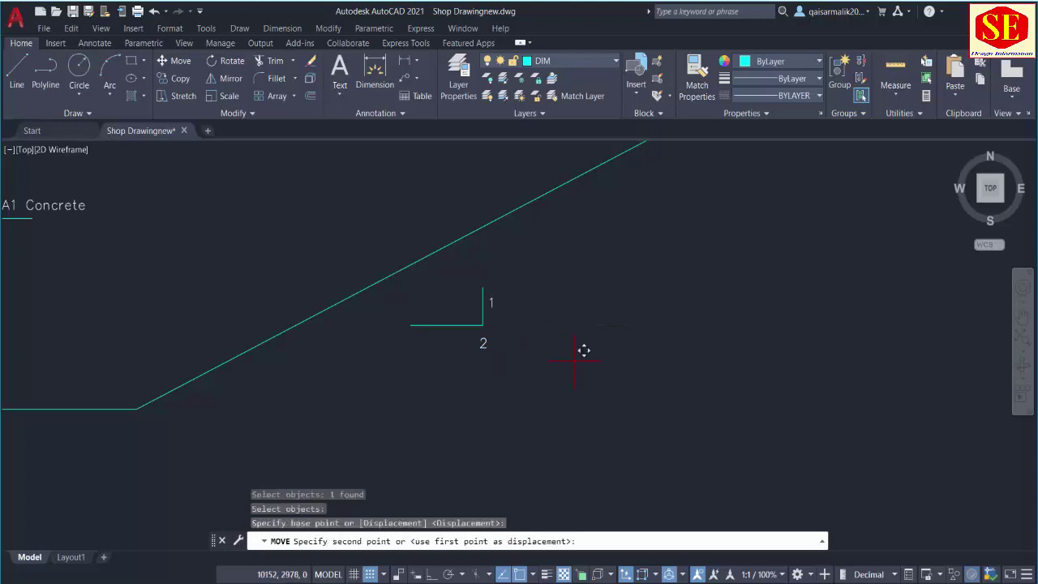
# - Move the slope marker's "2" label to the middle below its horizontal leg
pyautogui.click(550, 351)
pyautogui.scroll(-4, 584, 369)
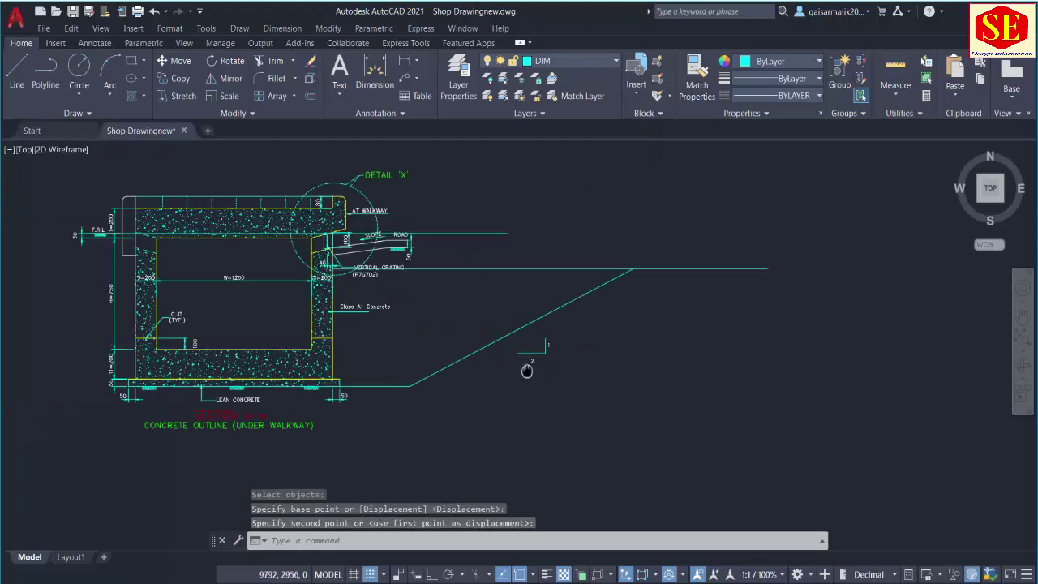
pyautogui.moveTo(528, 370); pyautogui.dragTo(642, 354)
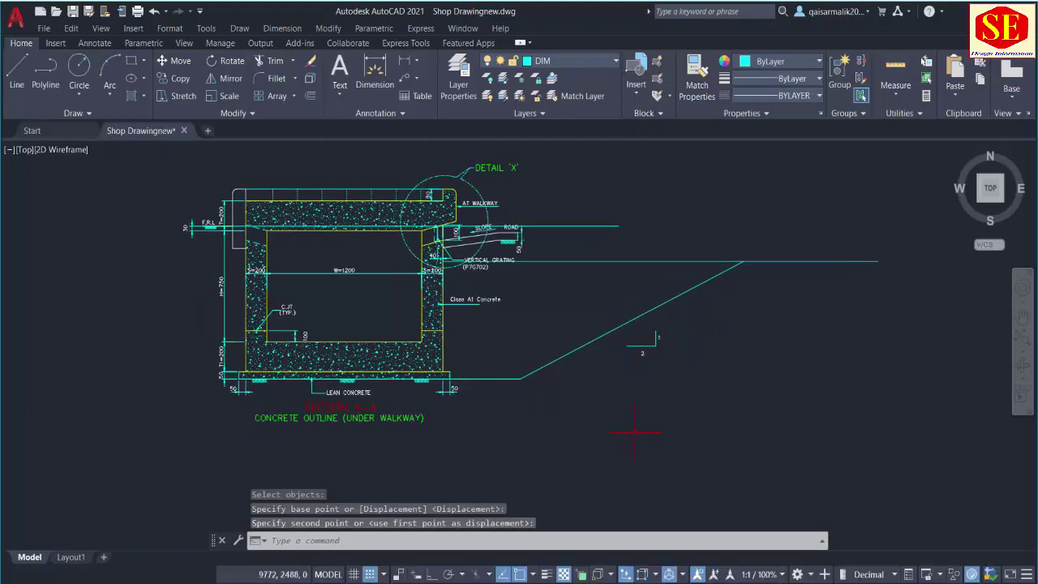
# - Mirror the base line, slope line, ground line and 1:2 slope marker across the culvert's vertical centreline, keeping the originals
pyautogui.write('m')
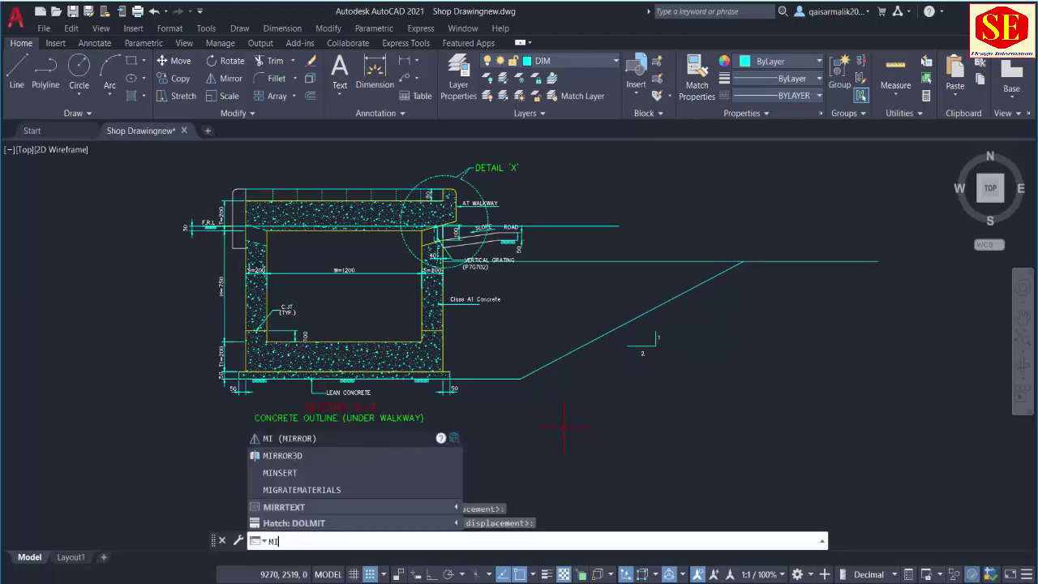
pyautogui.write('i')
pyautogui.press('Return')
pyautogui.click(502, 378)
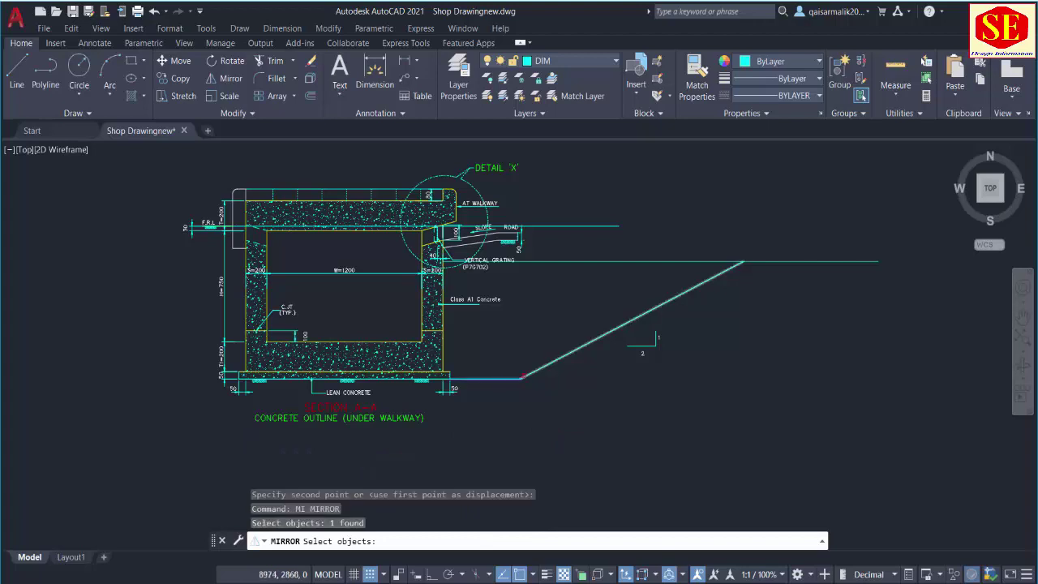
pyautogui.click(535, 370)
pyautogui.click(605, 261)
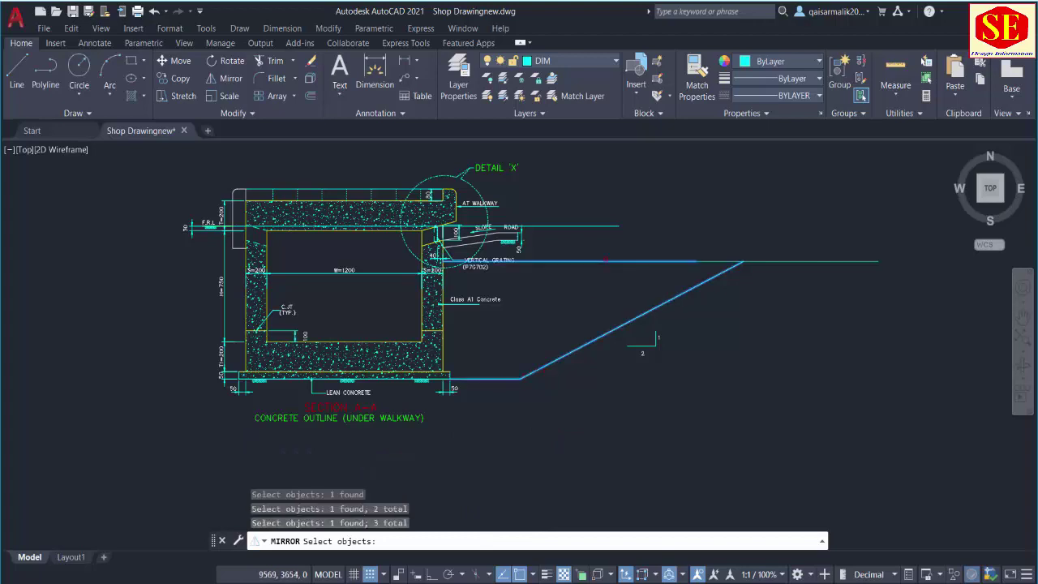
pyautogui.click(669, 327)
pyautogui.click(631, 362)
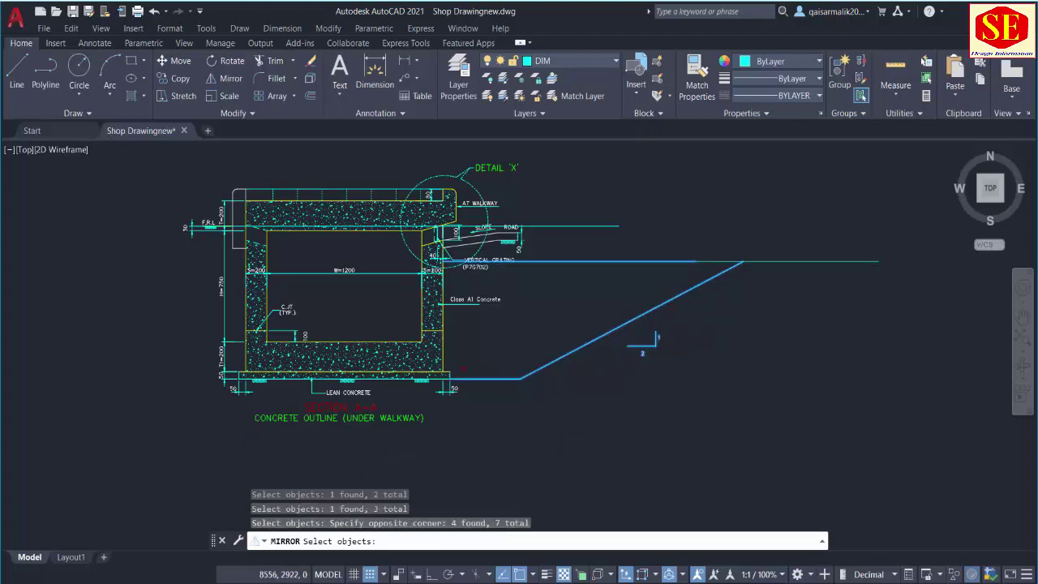
pyautogui.press('Return')
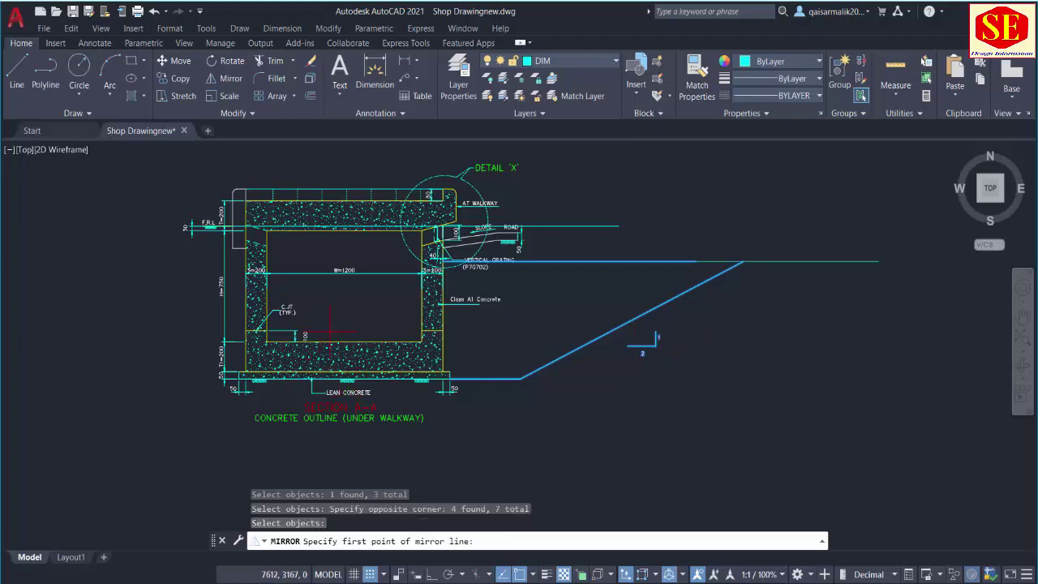
pyautogui.click(344, 341)
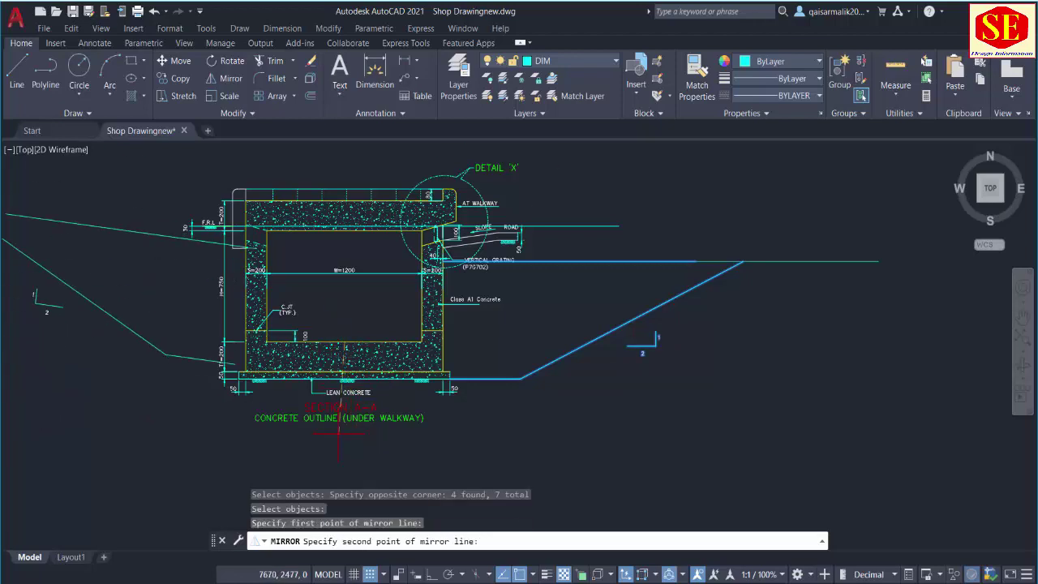
pyautogui.press('F8')
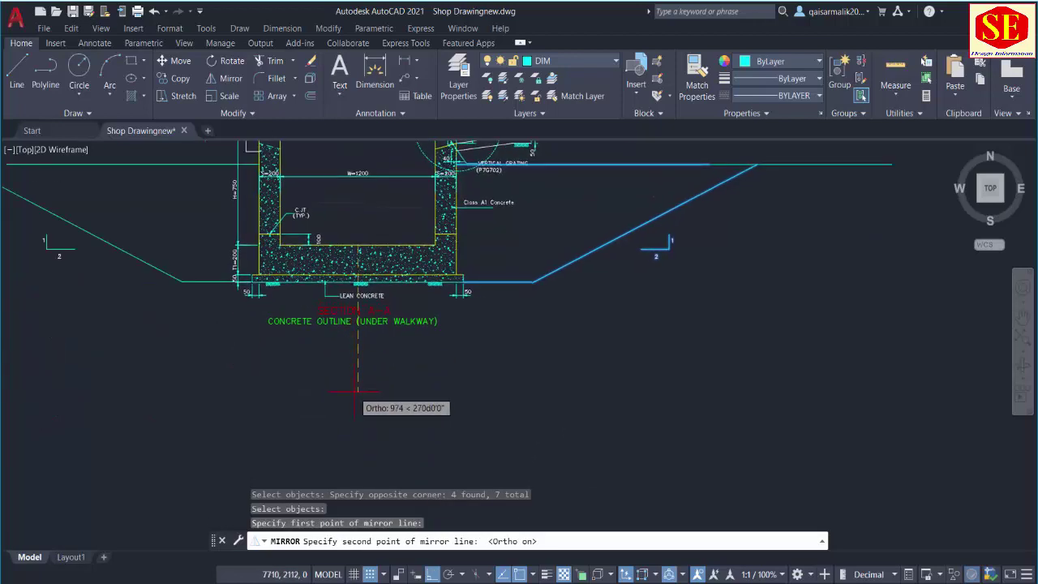
pyautogui.click(360, 409)
pyautogui.press('Return')
pyautogui.scroll(-2, 360, 409)
pyautogui.scroll(1, 411, 398)
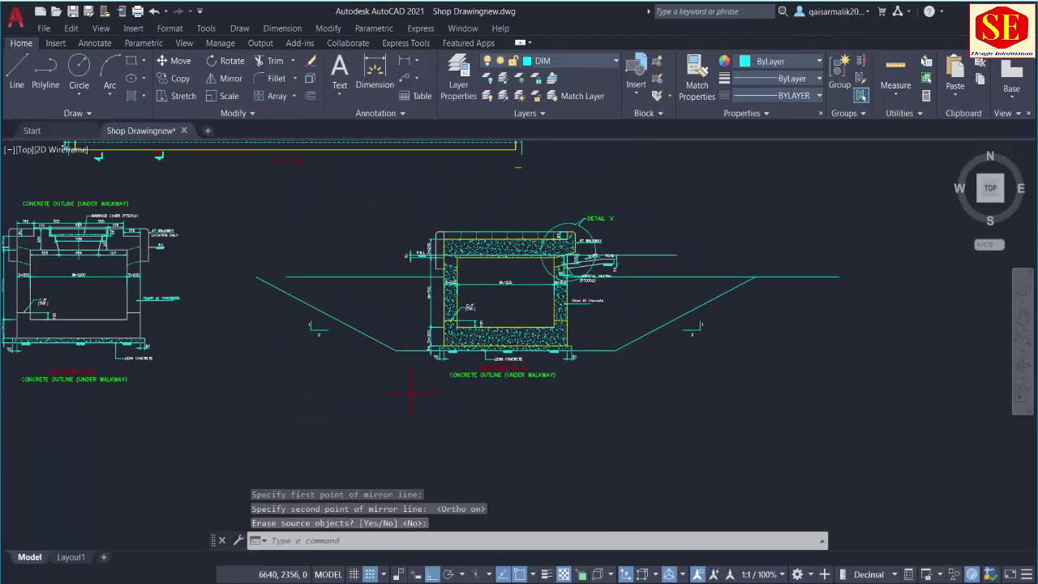
# - Extend the horizontal ground line to meet the upper end of the mirrored slope line
pyautogui.write('ex')
pyautogui.press('Return')
pyautogui.click(297, 276)
pyautogui.press('Return')
pyautogui.scroll(3, 586, 314)
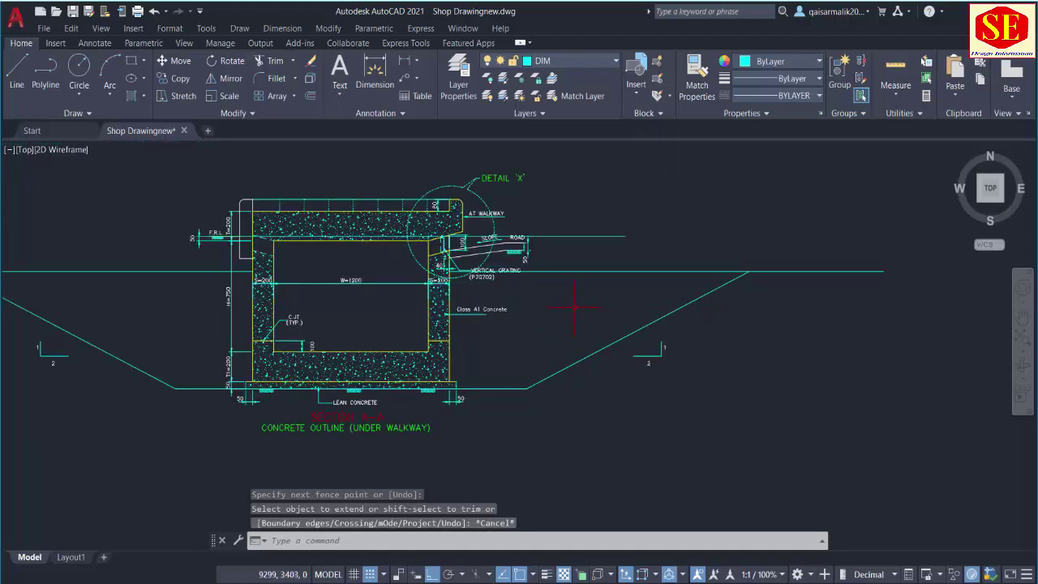
# - Hatch the sloped excavation areas on both sides of the culvert with the DOTS pattern
pyautogui.moveTo(416, 327); pyautogui.dragTo(601, 301)
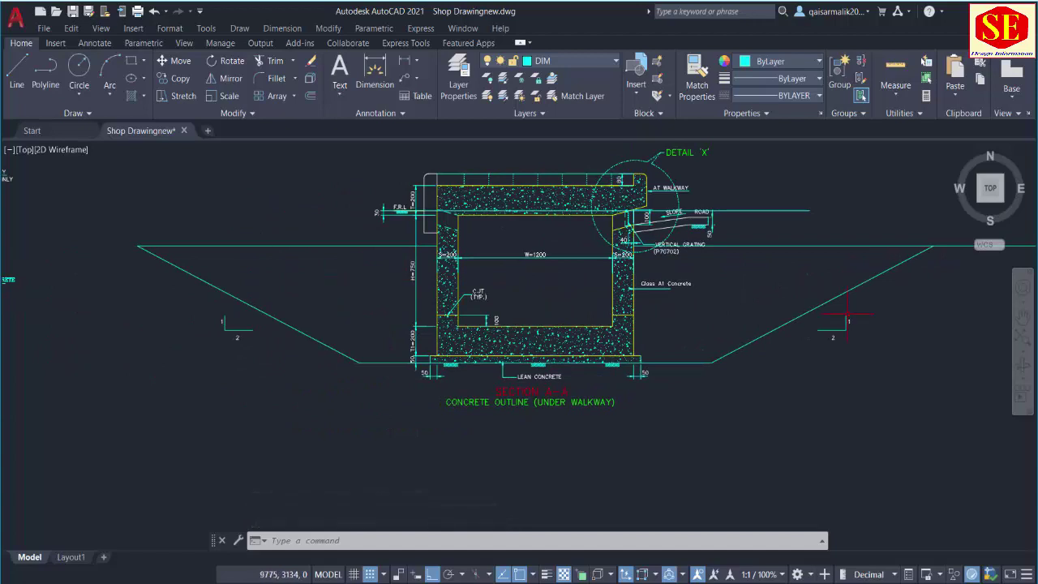
pyautogui.write('h')
pyautogui.press('Return')
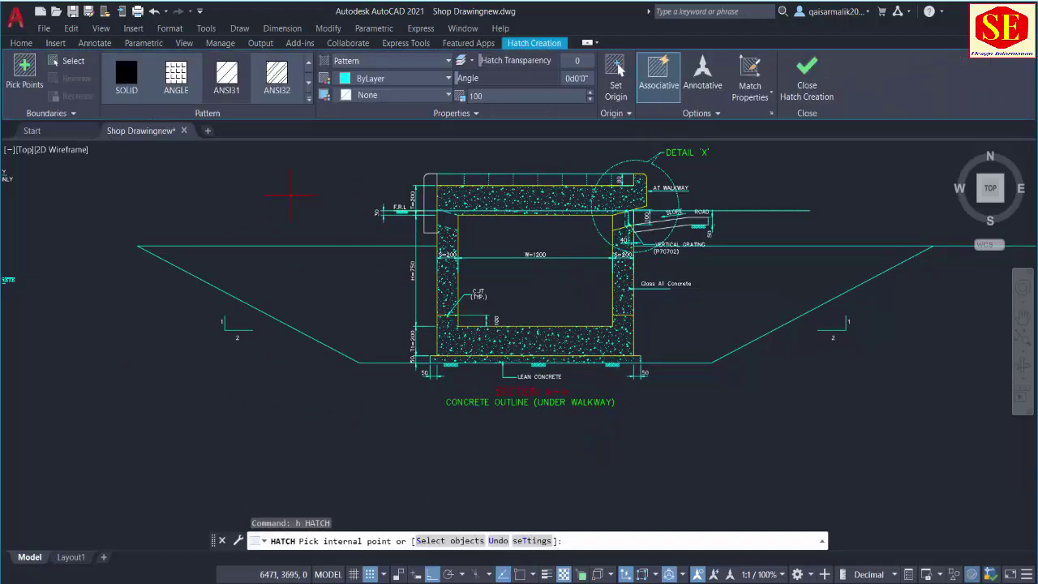
pyautogui.click(309, 99)
pyautogui.scroll(-1, 173, 195)
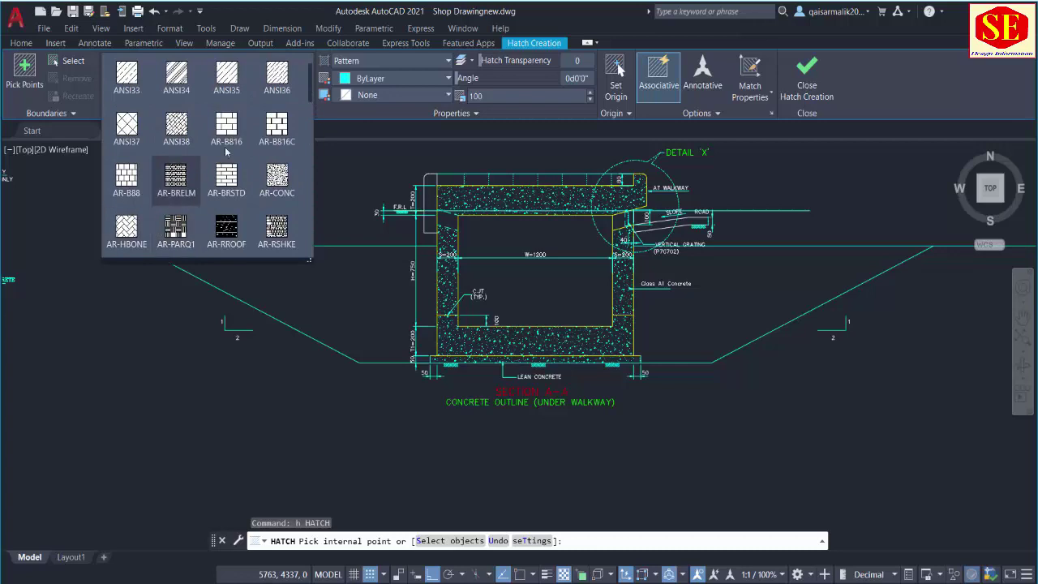
pyautogui.scroll(-2, 176, 182)
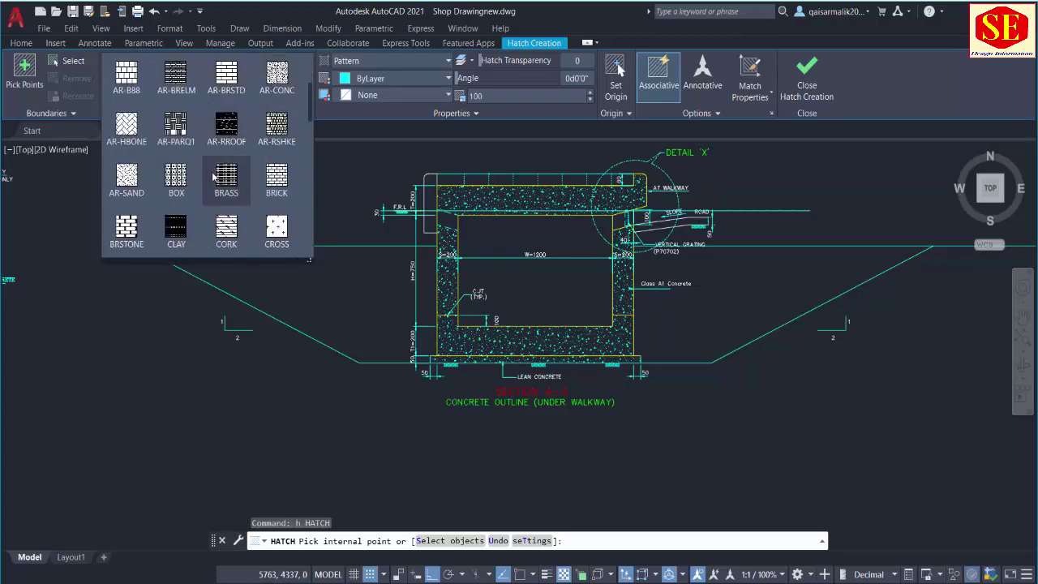
pyautogui.scroll(-1, 214, 177)
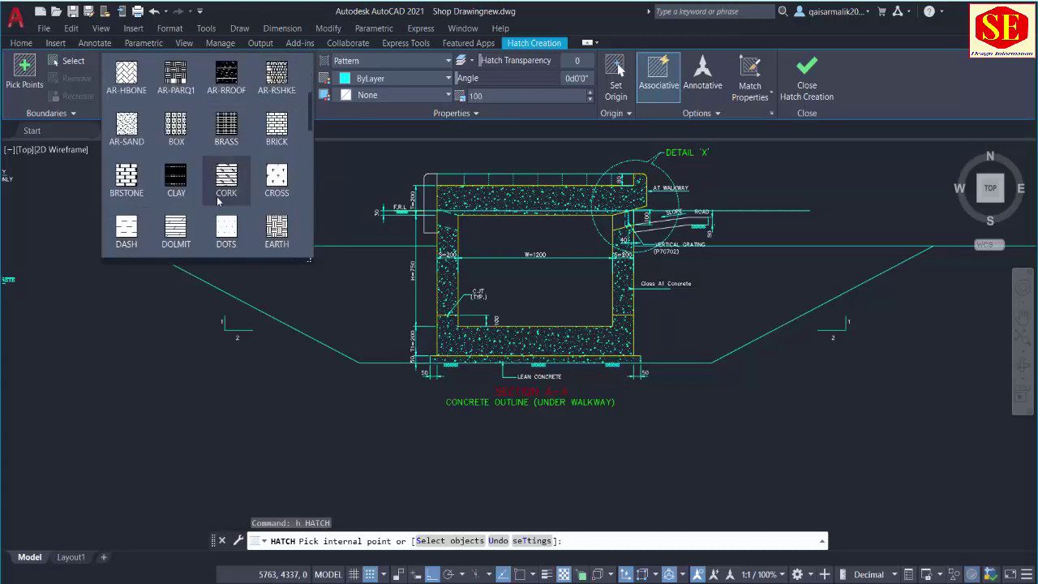
pyautogui.scroll(-2, 206, 196)
pyautogui.scroll(1, 208, 194)
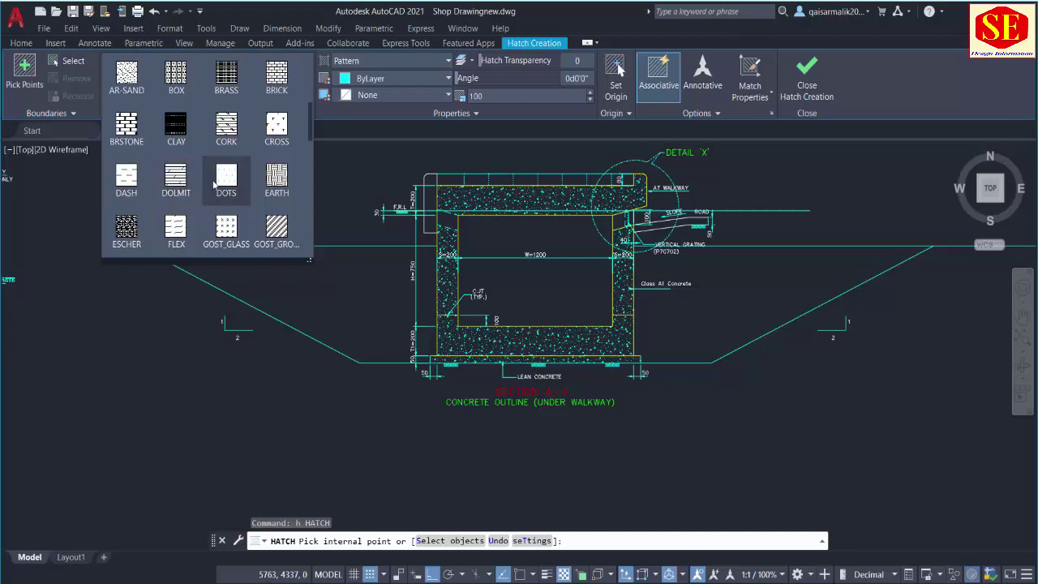
pyautogui.click(224, 178)
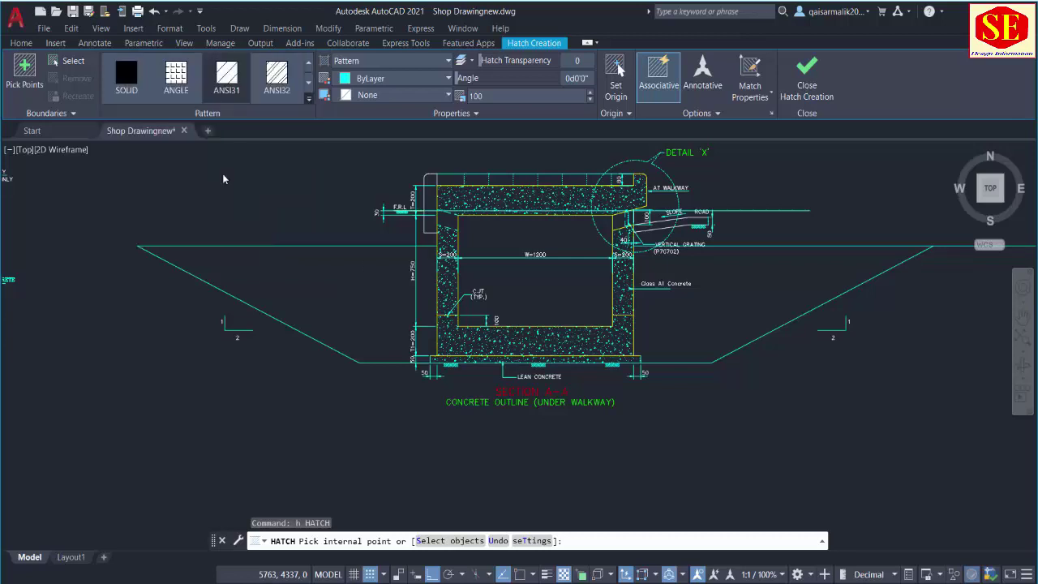
pyautogui.click(720, 345)
pyautogui.click(358, 292)
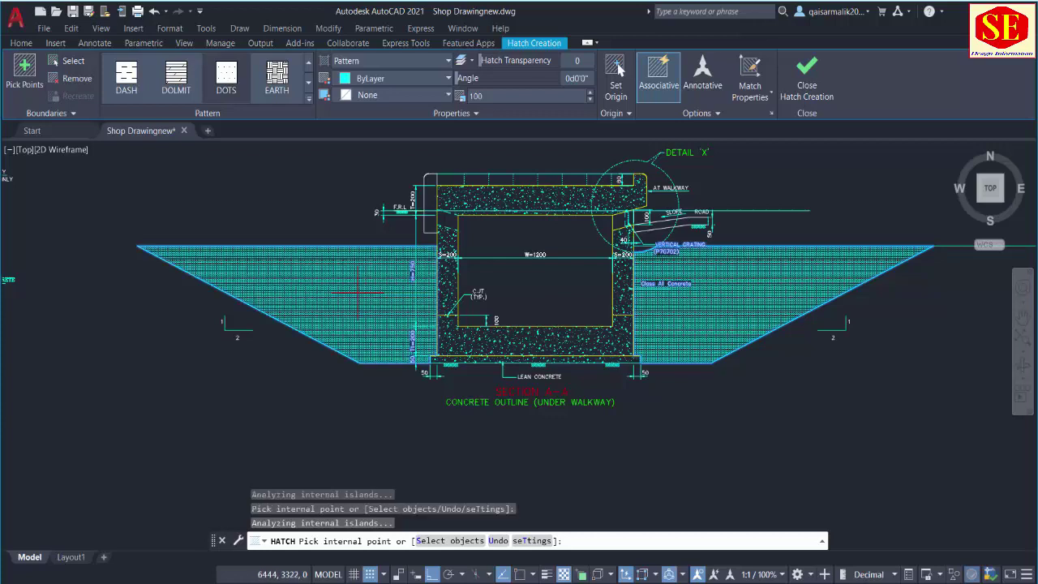
pyautogui.press('Return')
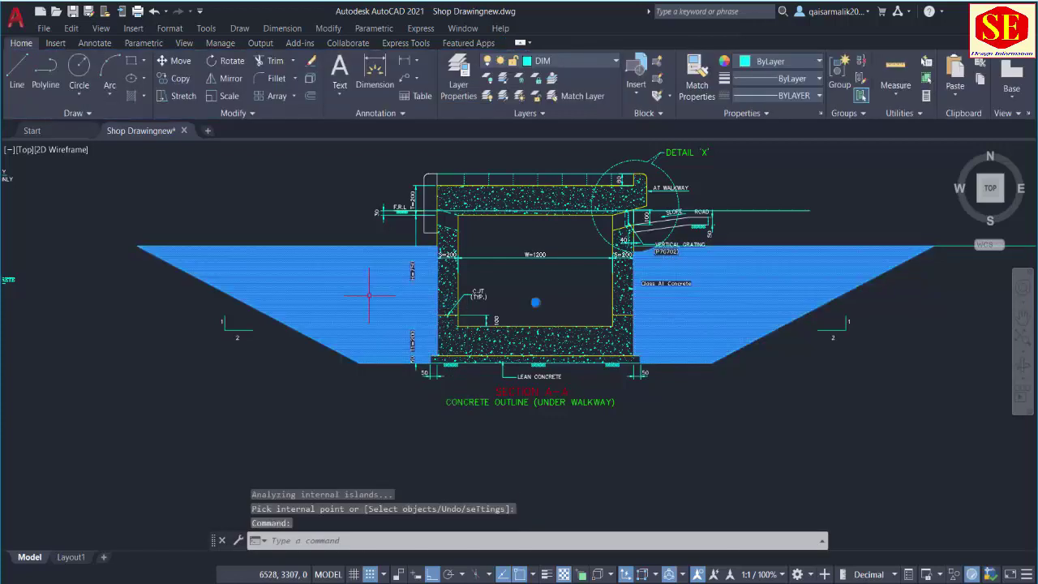
# - Set the scale of the new excavation hatch to 1000 and deselect it
pyautogui.click(369, 294)
pyautogui.click(287, 89)
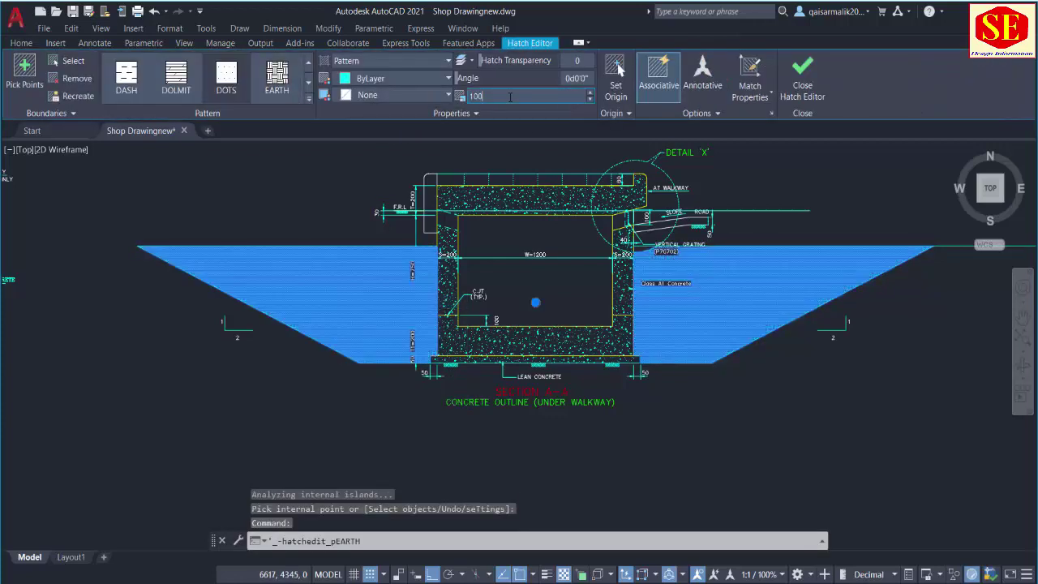
pyautogui.click(510, 96)
pyautogui.write('25')
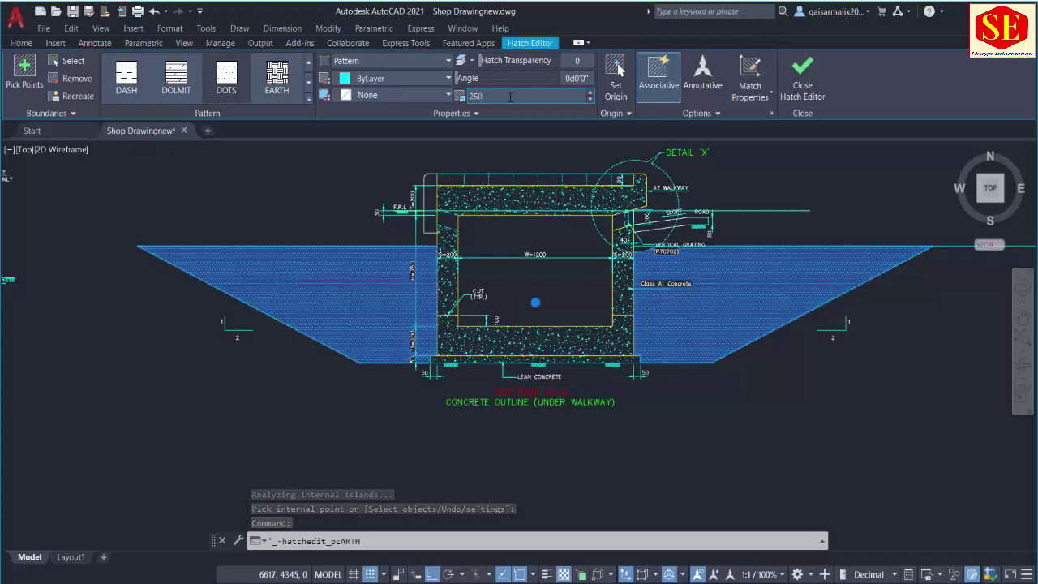
pyautogui.write('000')
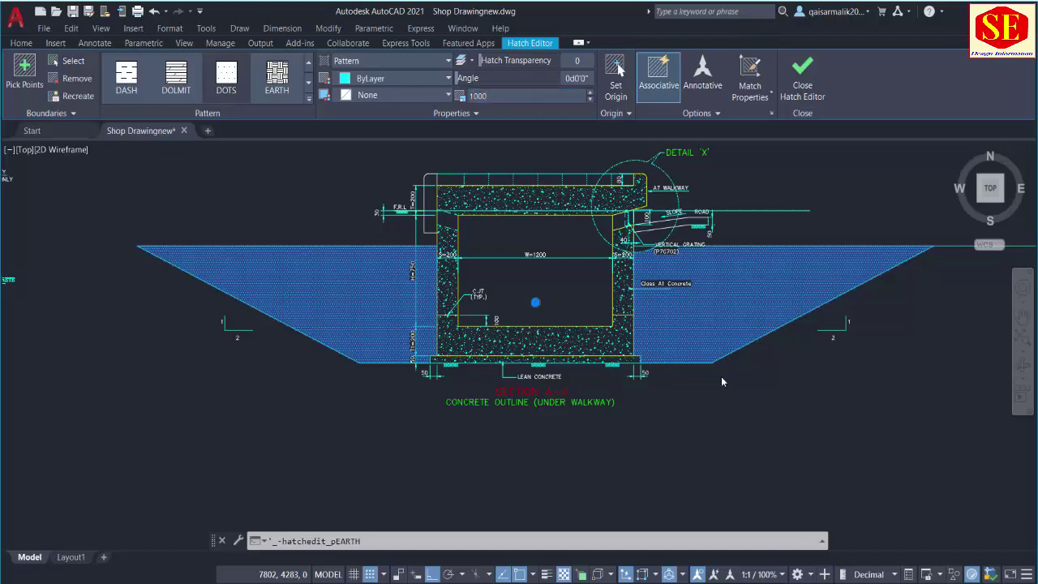
pyautogui.click(753, 397)
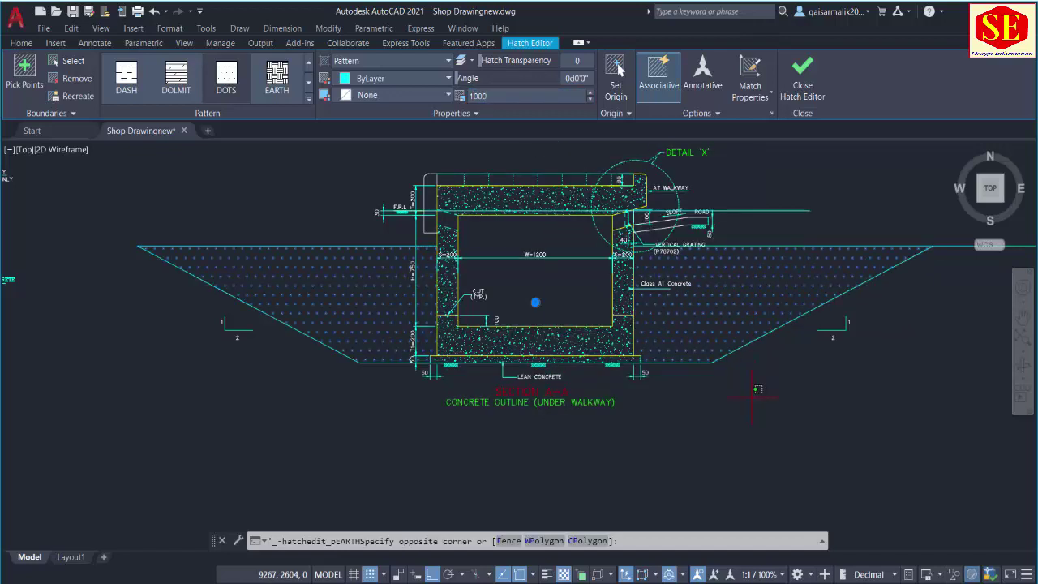
pyautogui.press('Escape')
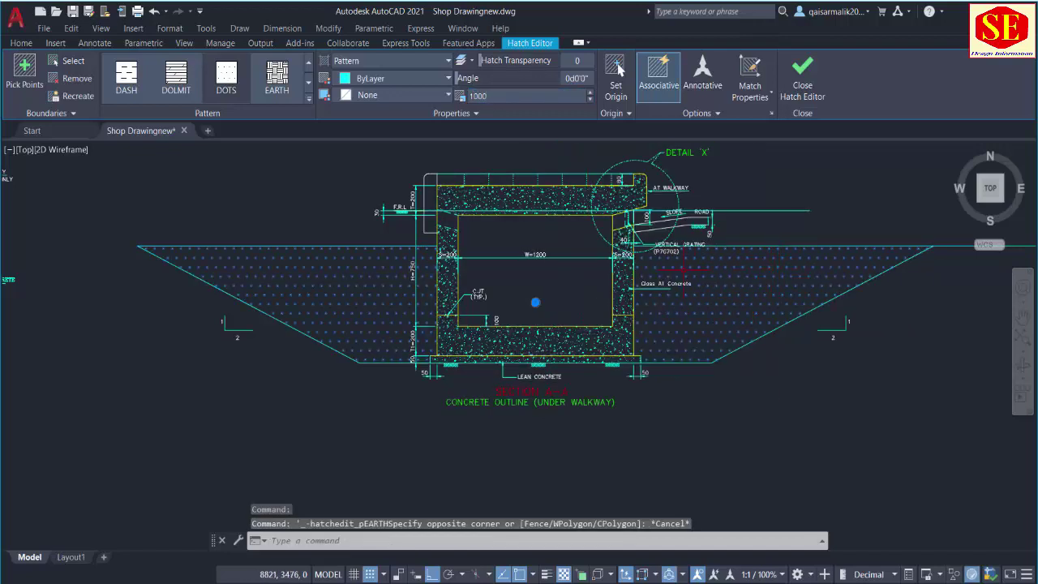
pyautogui.click(734, 296)
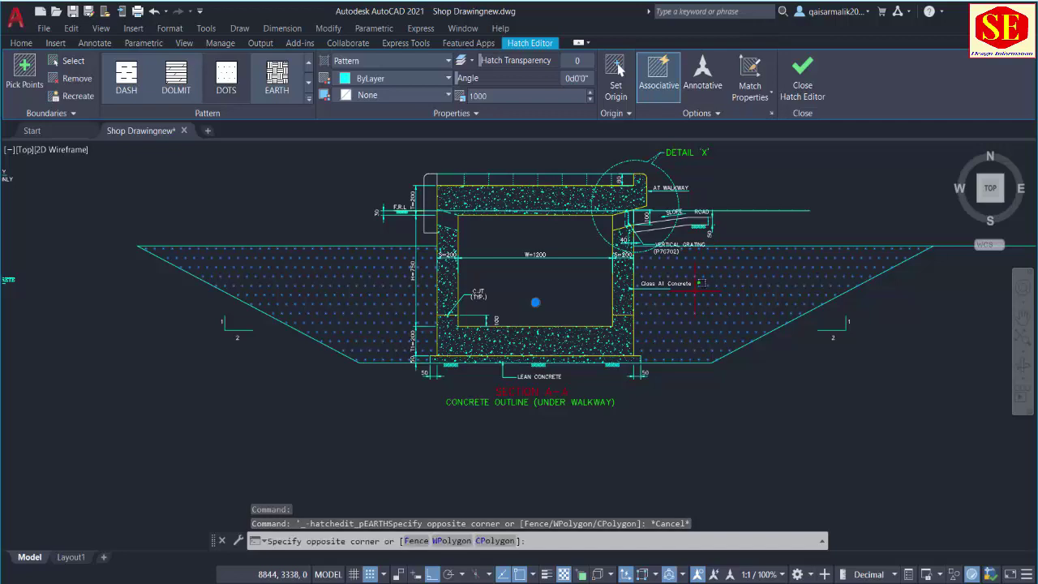
pyautogui.press('Escape')
pyautogui.press('Escape')
pyautogui.press('Escape')
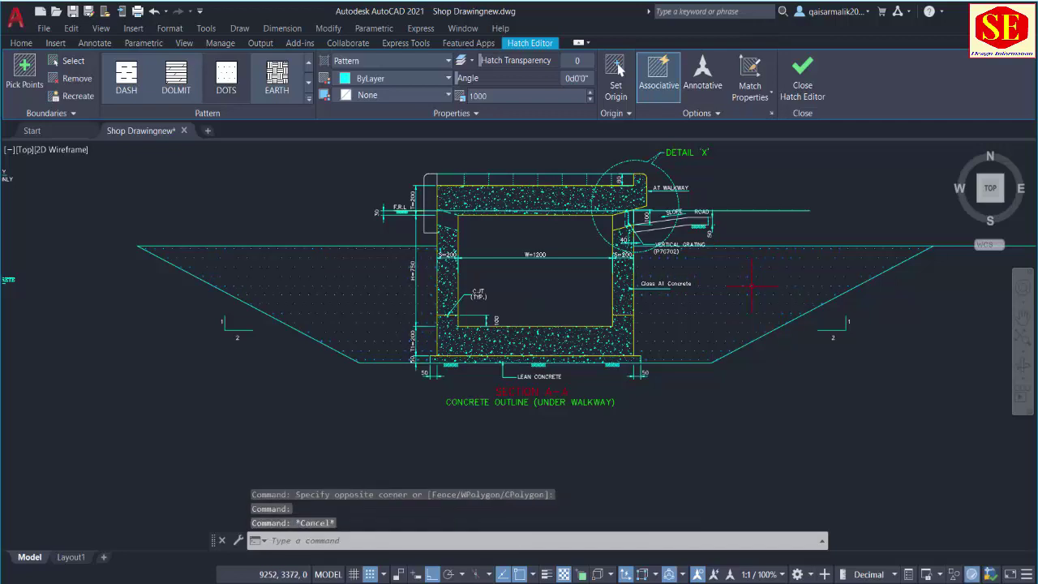
pyautogui.click(730, 300)
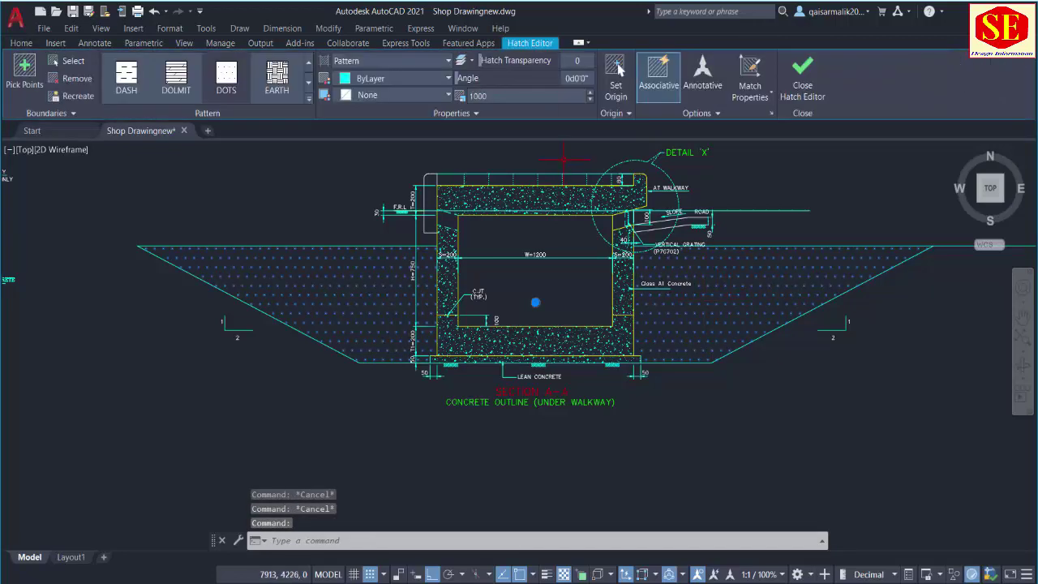
pyautogui.click(411, 81)
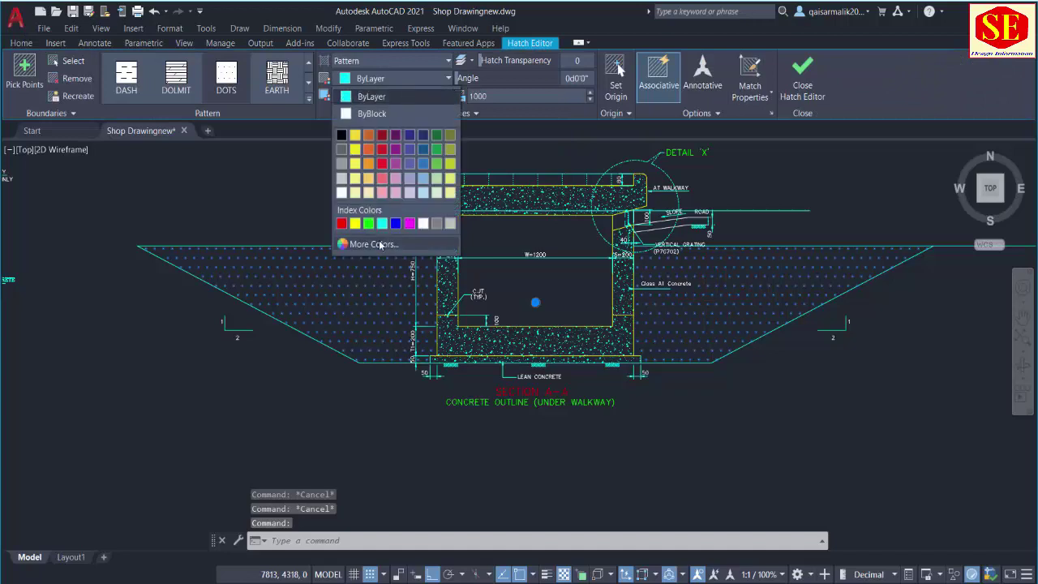
pyautogui.press('Escape')
pyautogui.scroll(2, 809, 299)
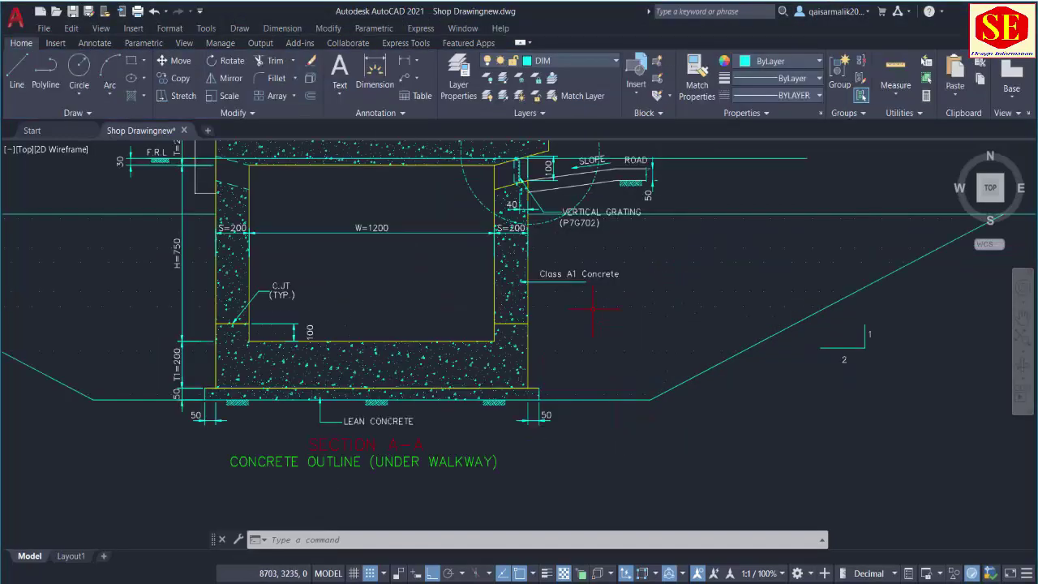
pyautogui.write('o')
pyautogui.press('Return')
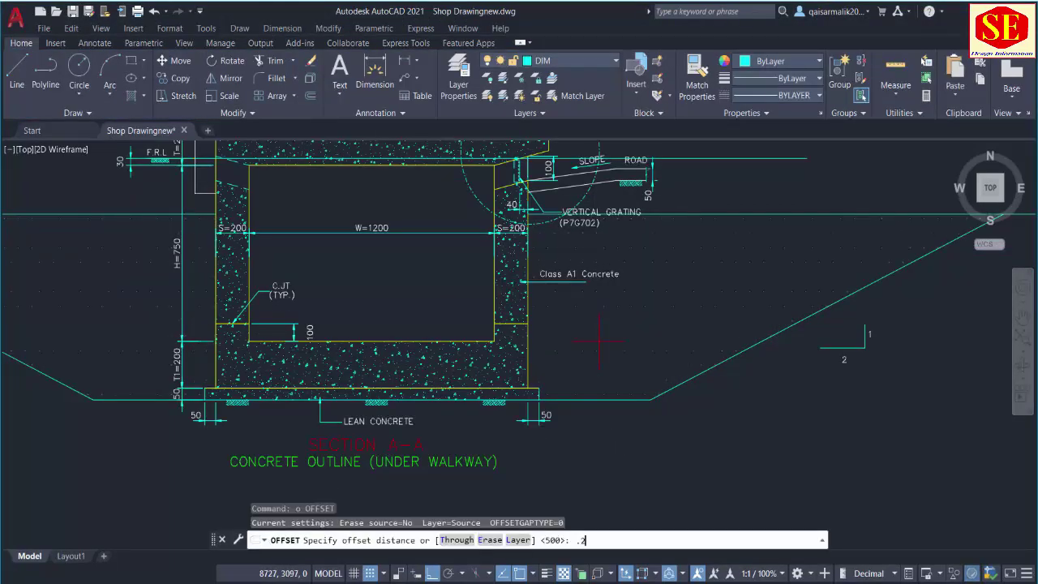
pyautogui.press('Escape')
pyautogui.press('Escape')
# - Offset the excavation's base line beside the culvert upward three times at 200 spacing
pyautogui.write('O')
pyautogui.press('Return')
pyautogui.write('200')
pyautogui.press('Return')
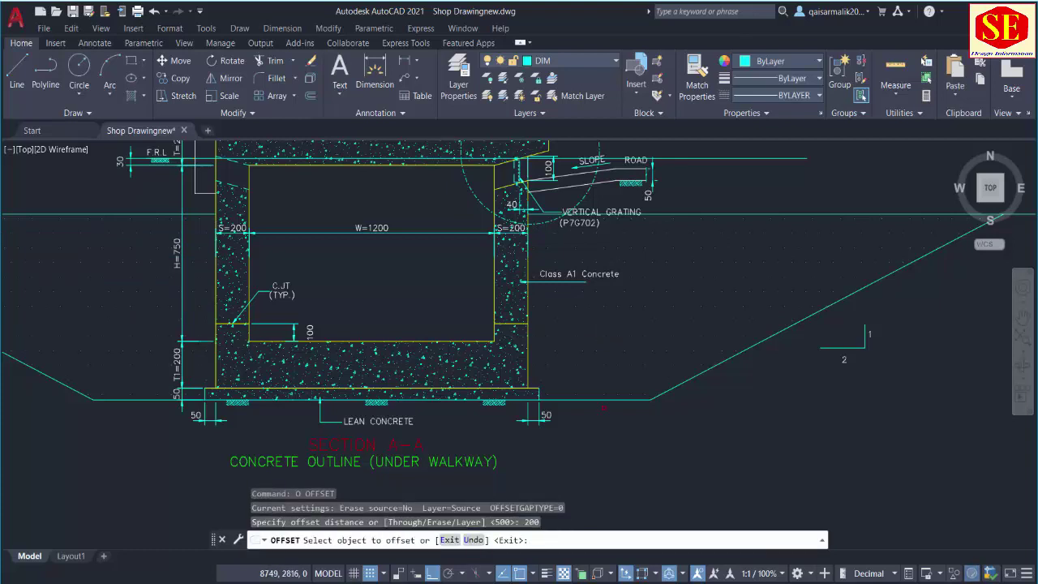
pyautogui.click(596, 398)
pyautogui.click(595, 361)
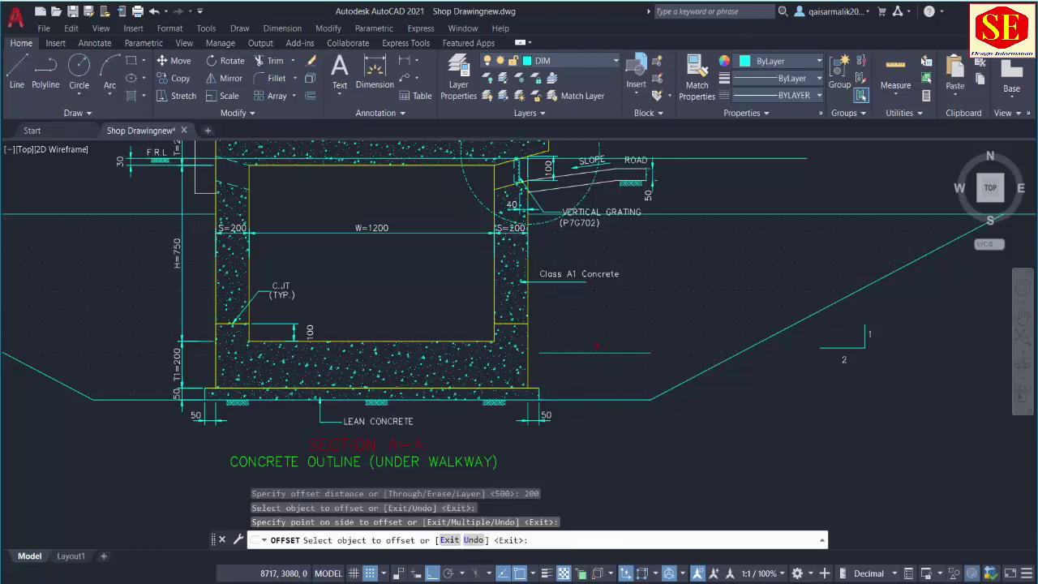
pyautogui.click(593, 352)
pyautogui.click(592, 316)
pyautogui.click(593, 306)
pyautogui.click(586, 258)
pyautogui.doubleClick(583, 259)
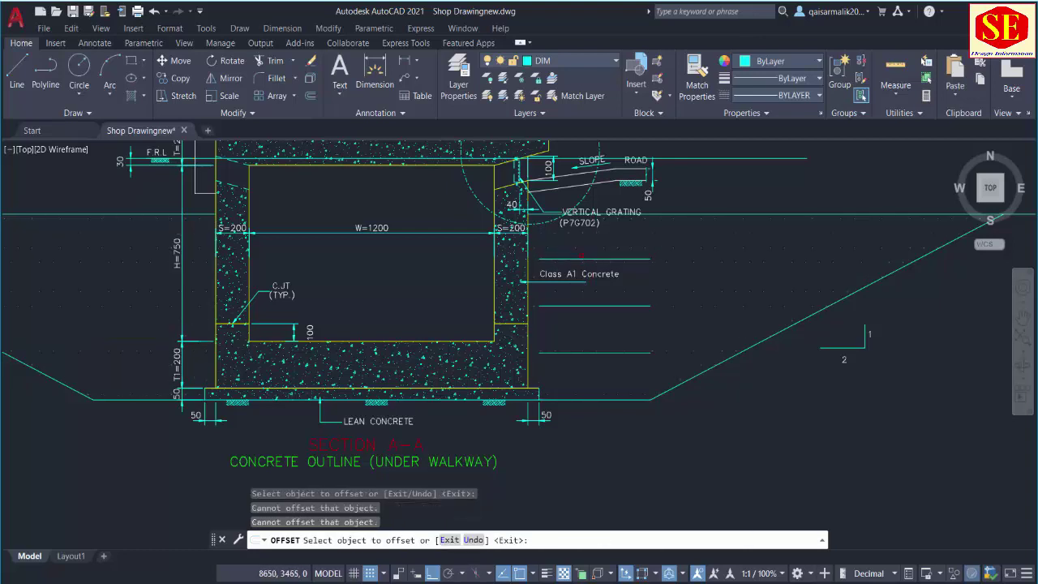
pyautogui.click(580, 256)
pyautogui.press('Escape')
# - Extend the three 200-spaced layer lines to the sloped excavation line at one end and the culvert wall at the other
pyautogui.write('ex')
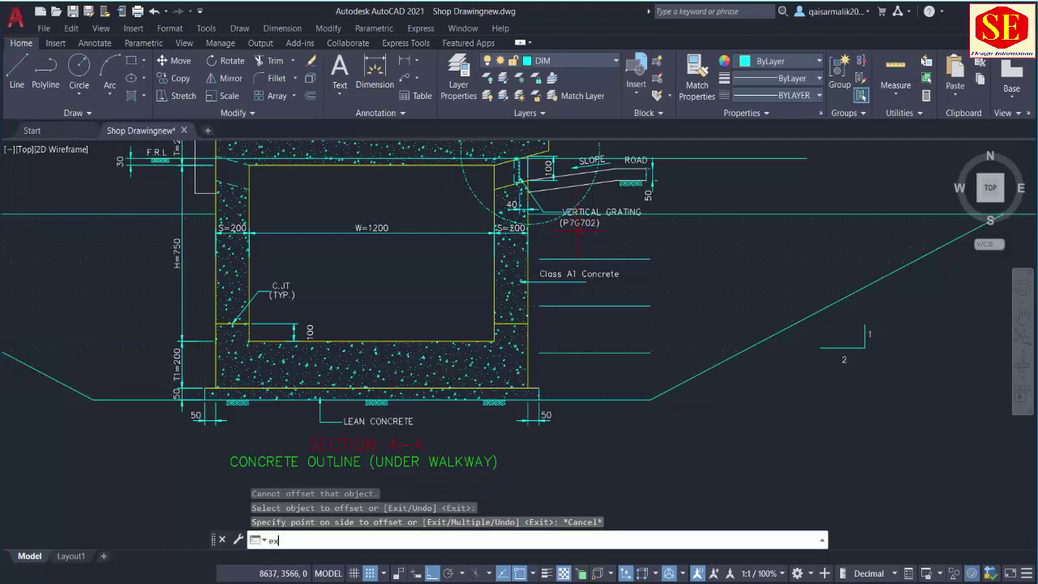
pyautogui.press('Return')
pyautogui.click(630, 259)
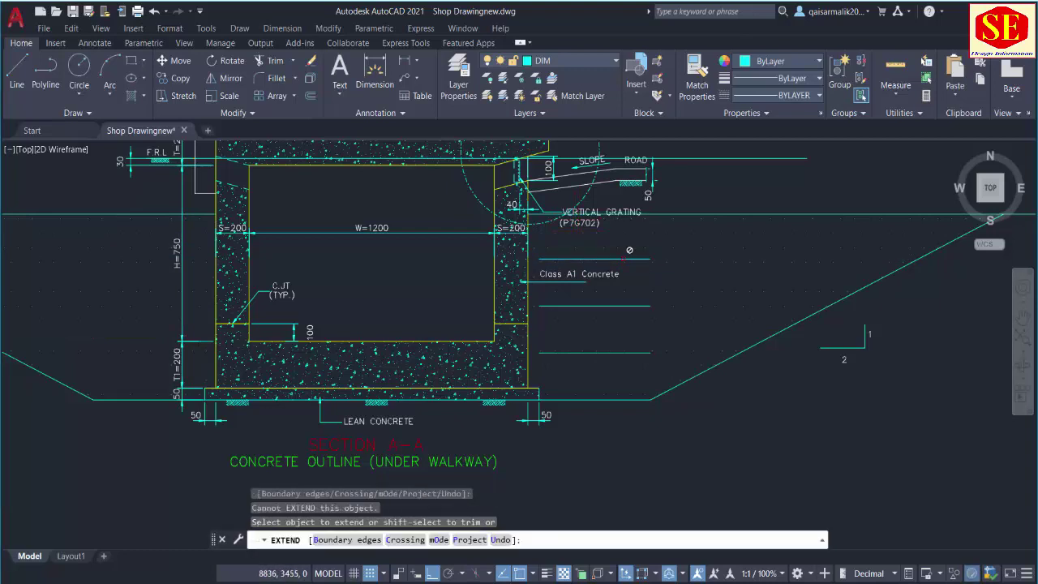
pyautogui.click(632, 305)
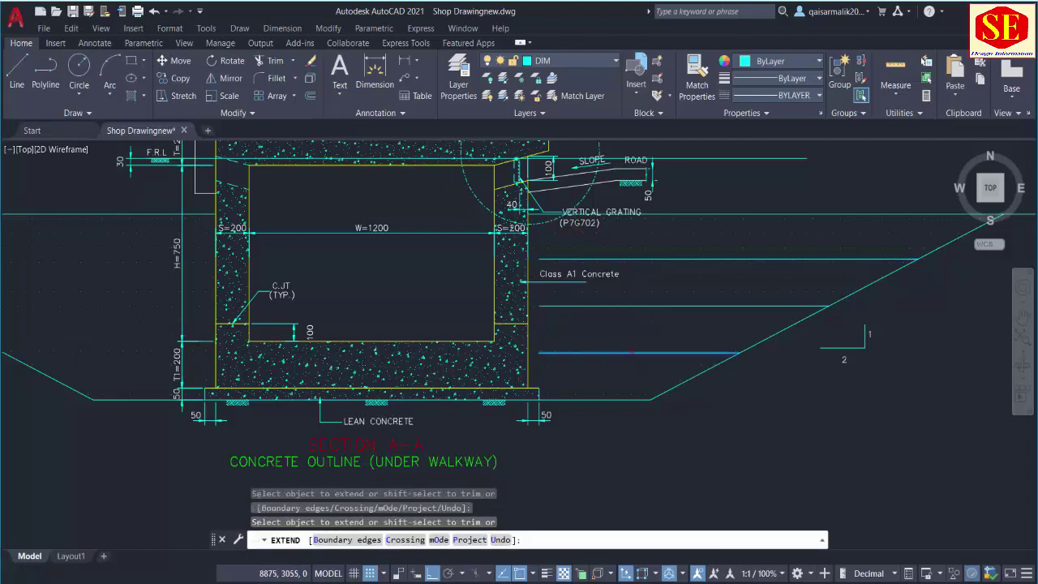
pyautogui.click(632, 352)
pyautogui.moveTo(543, 307); pyautogui.dragTo(547, 356)
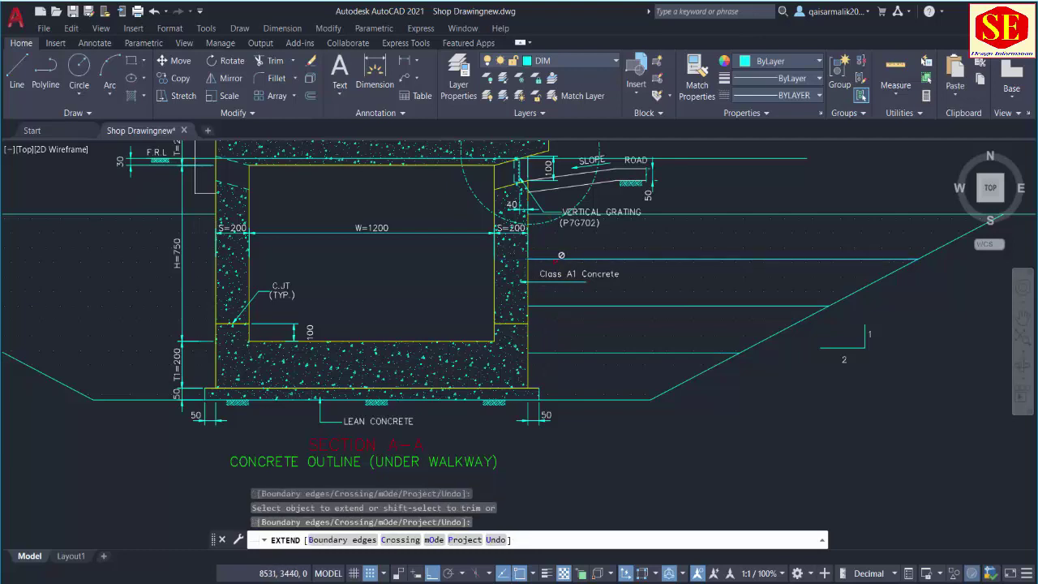
pyautogui.press('Escape')
# - Copy the "Class A1 Concrete" label and its leader arrow horizontally to the sloped excavation line
pyautogui.scroll(-3, 579, 289)
pyautogui.scroll(1, 578, 289)
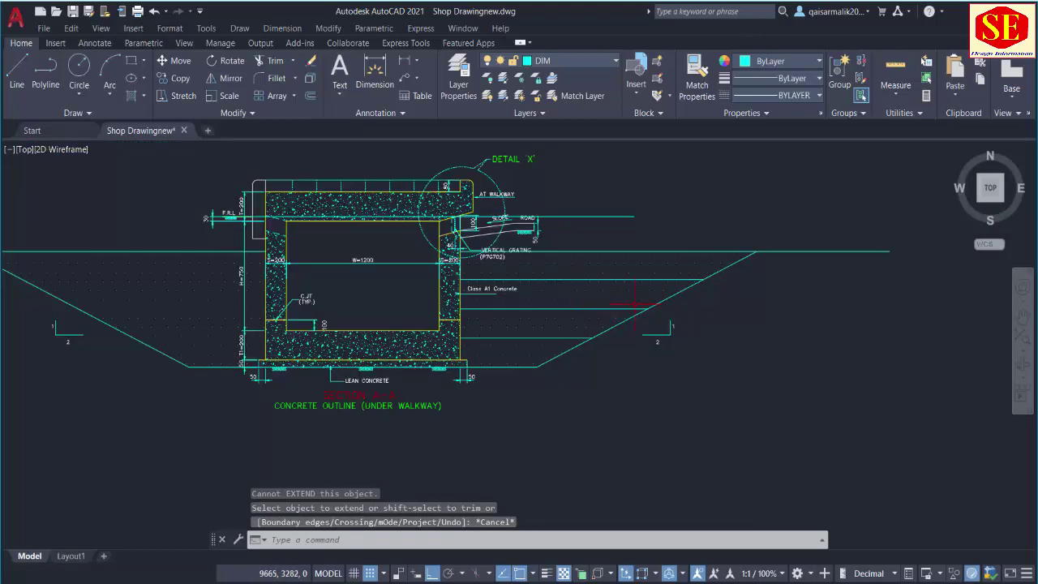
pyautogui.scroll(3, 505, 316)
pyautogui.write('c')
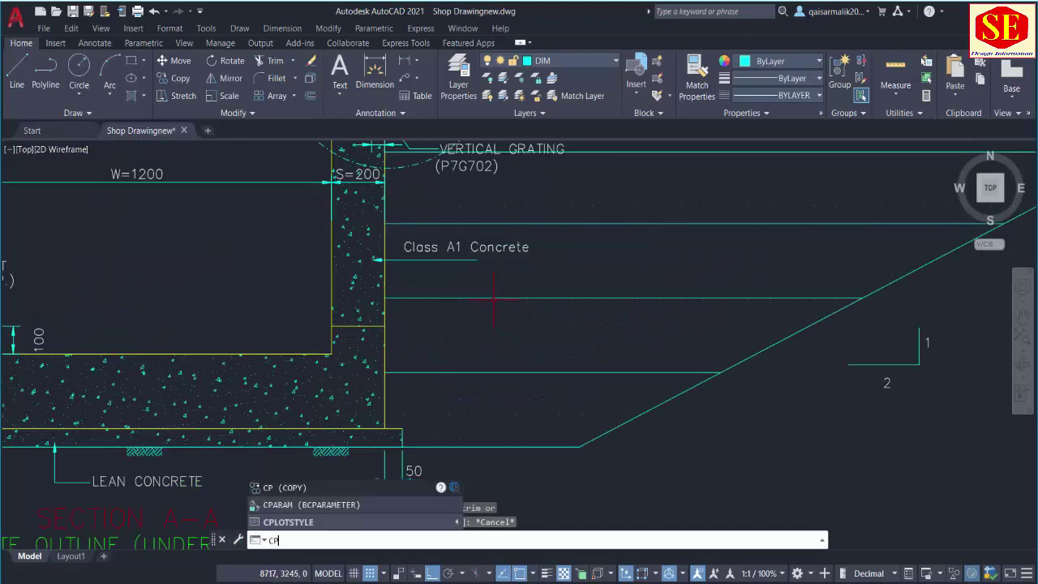
pyautogui.press('Escape')
pyautogui.write('co')
pyautogui.press('Return')
pyautogui.click(430, 248)
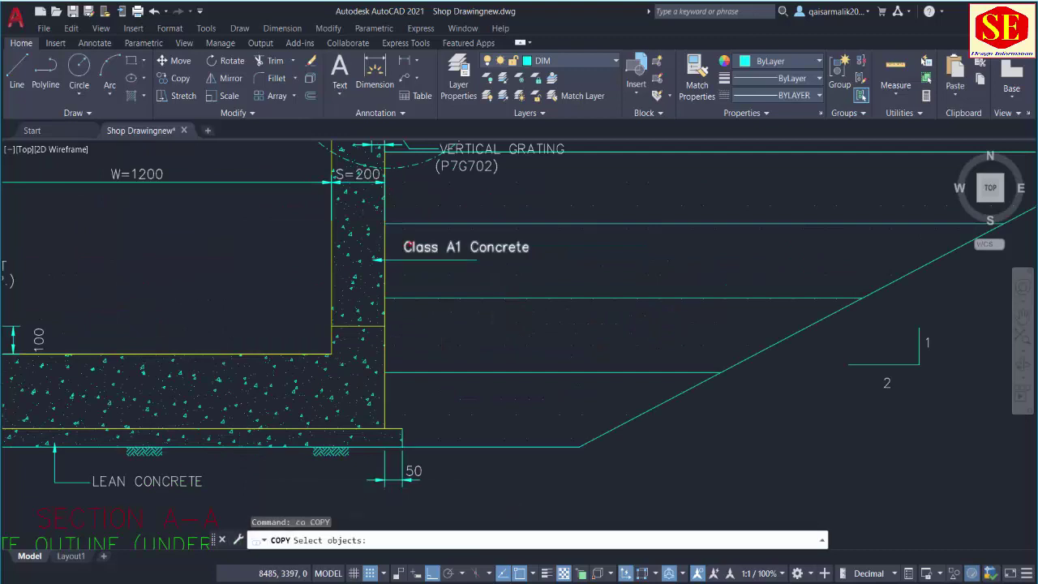
pyautogui.click(408, 259)
pyautogui.press('Return')
pyautogui.click(406, 261)
pyautogui.scroll(-2, 407, 262)
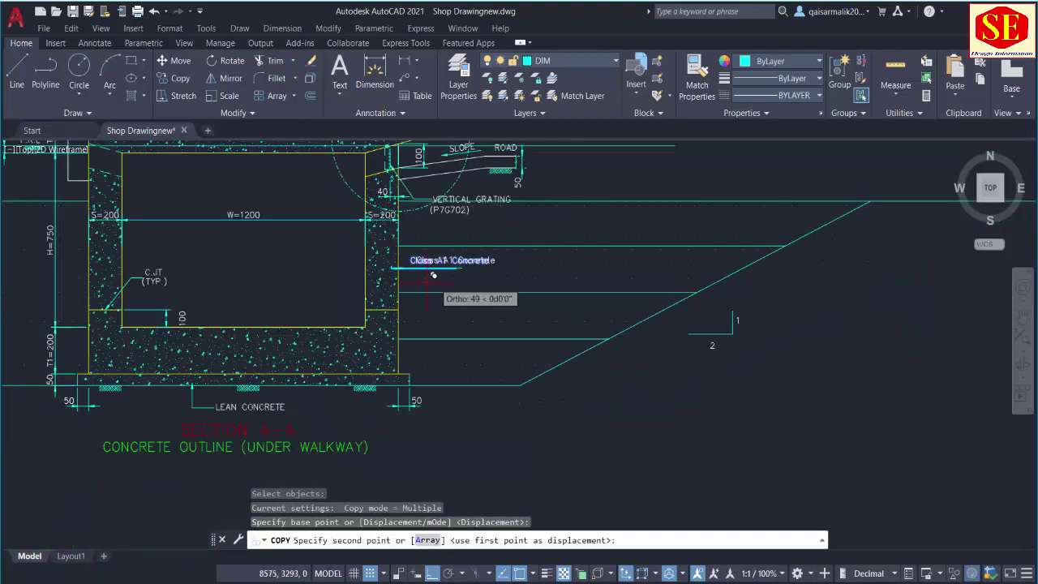
pyautogui.click(776, 289)
# - Change the copied label's text to "Compacted Sand Fill (Typ)"
pyautogui.scroll(3, 776, 289)
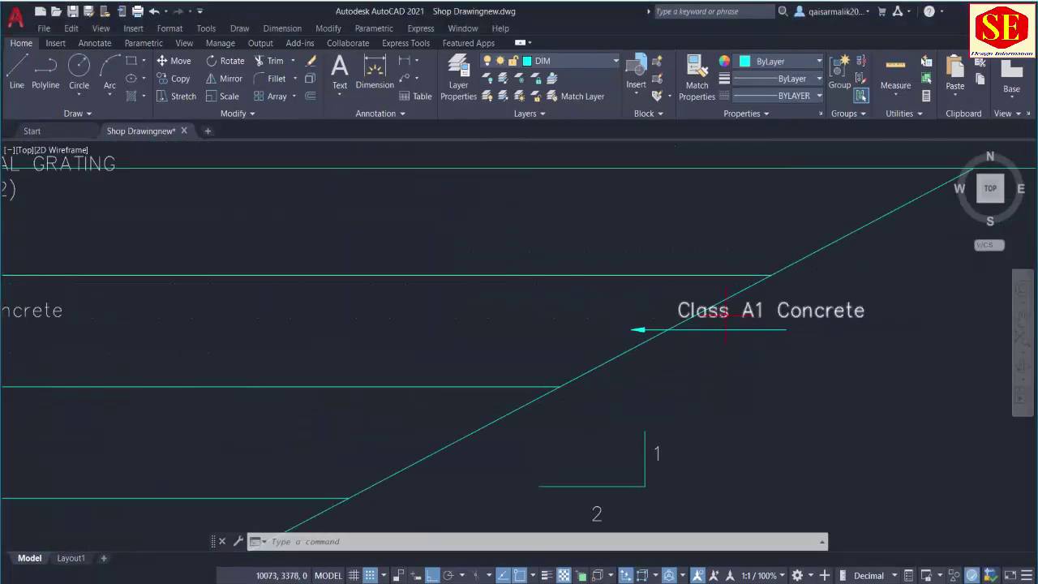
pyautogui.doubleClick(734, 311)
pyautogui.hotkey('ctrl', 'a')
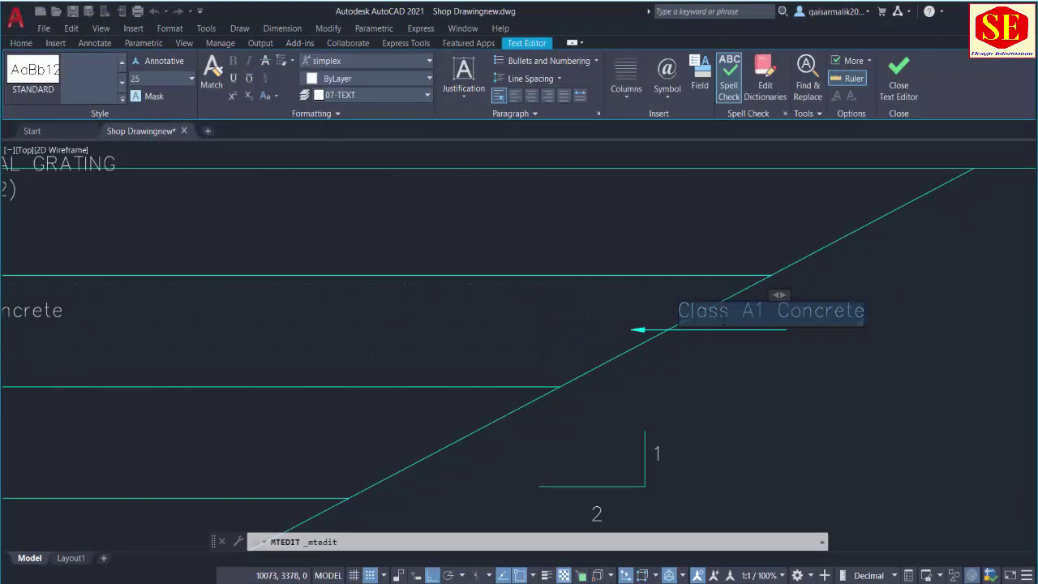
pyautogui.write('Compacted ')
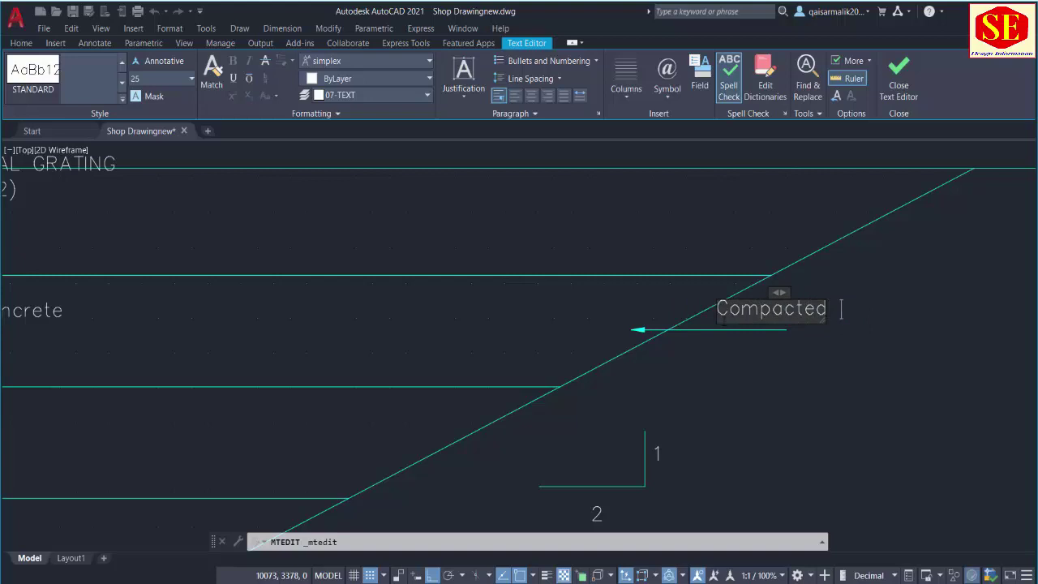
pyautogui.write('Bac')
pyautogui.press('BackSpace')
pyautogui.press('BackSpace')
pyautogui.press('BackSpace')
pyautogui.write('Sand')
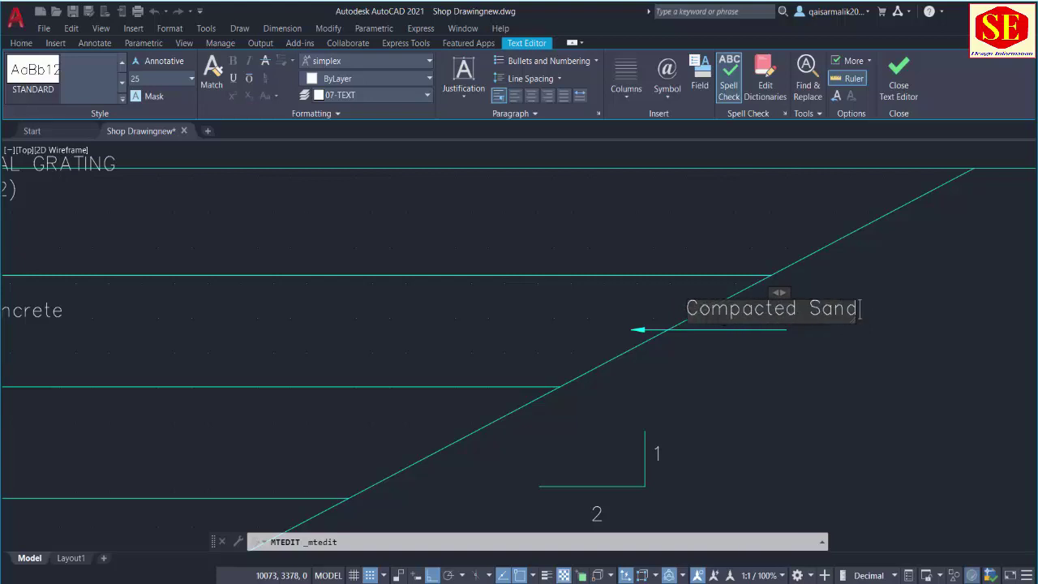
pyautogui.write(' Fill')
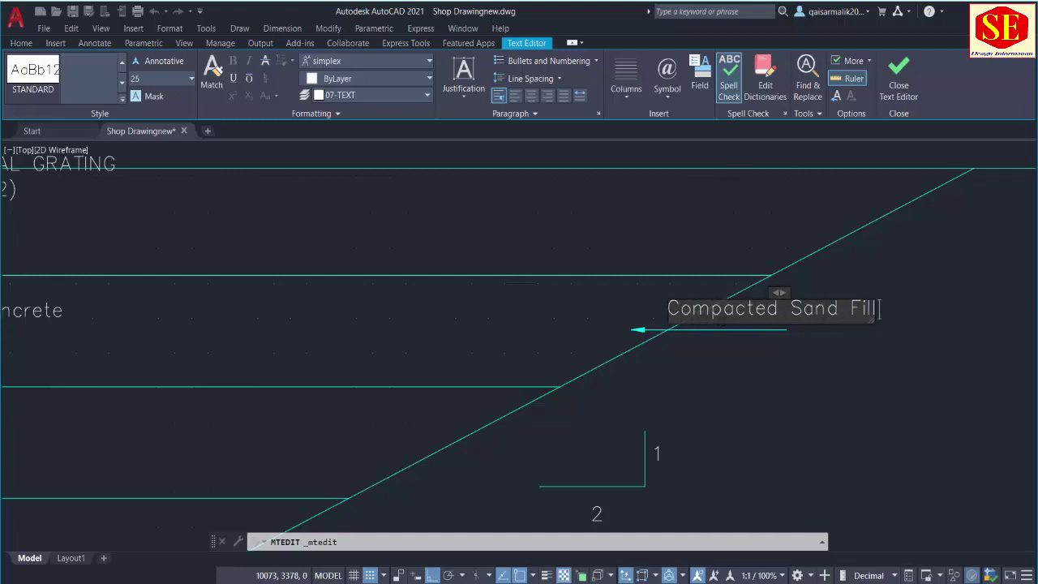
pyautogui.write(' (T')
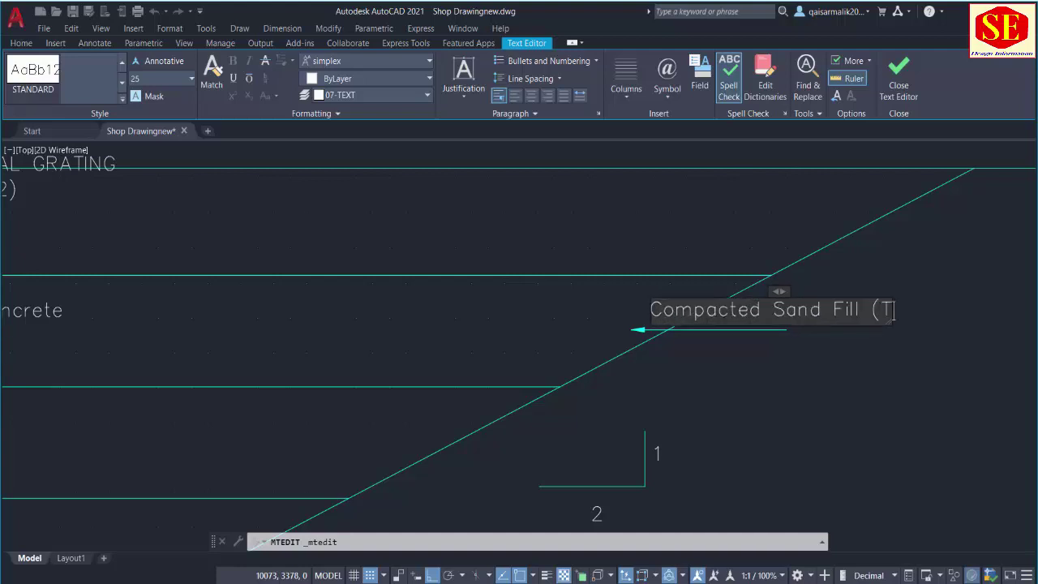
pyautogui.write('yp')
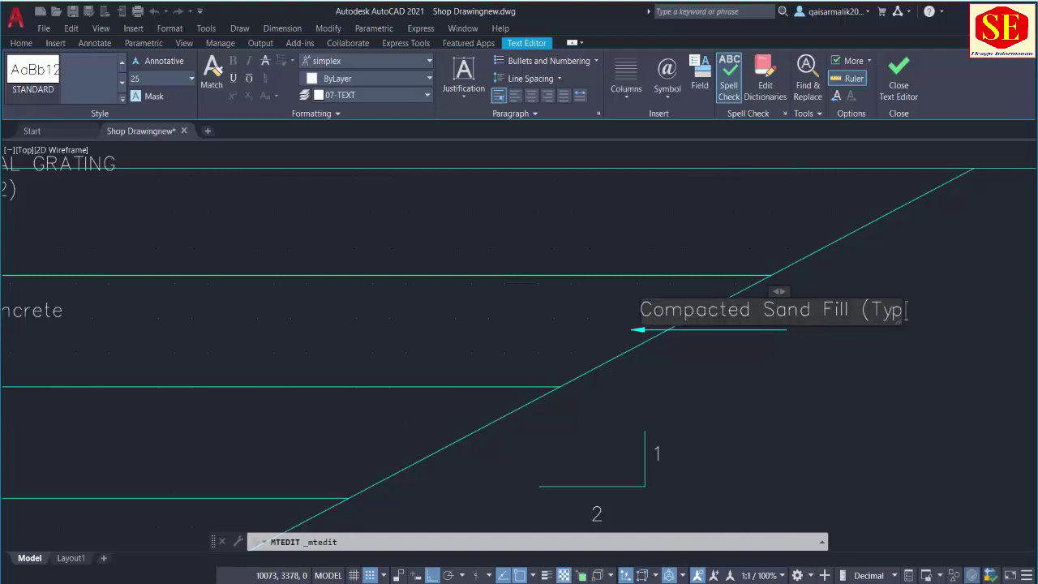
pyautogui.write(')')
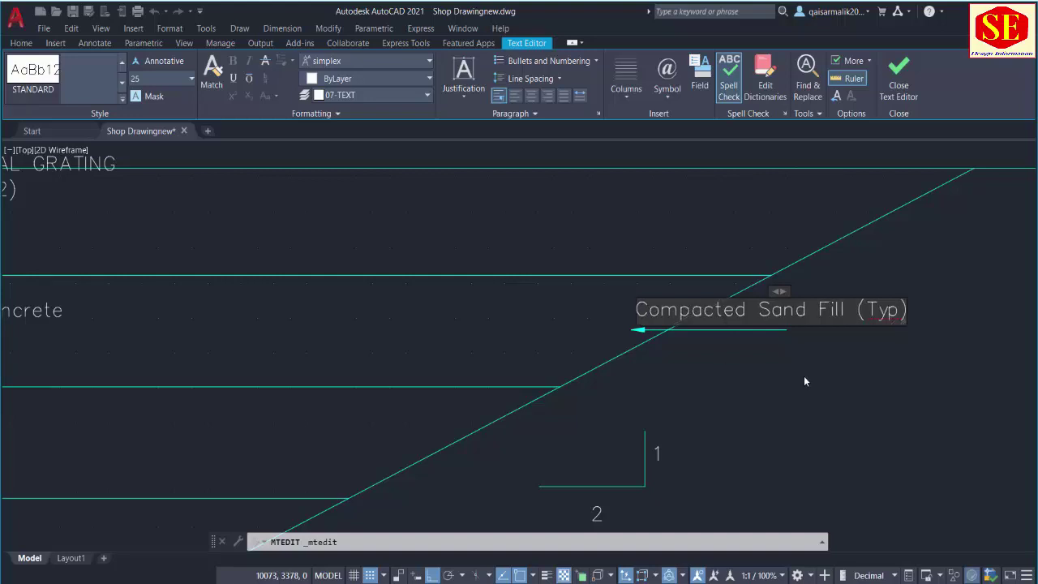
pyautogui.press('Escape')
# - Mirror the three layer lines and the sand fill label with its leader about the culvert's vertical centreline, keeping the originals
pyautogui.scroll(-3, 519, 296)
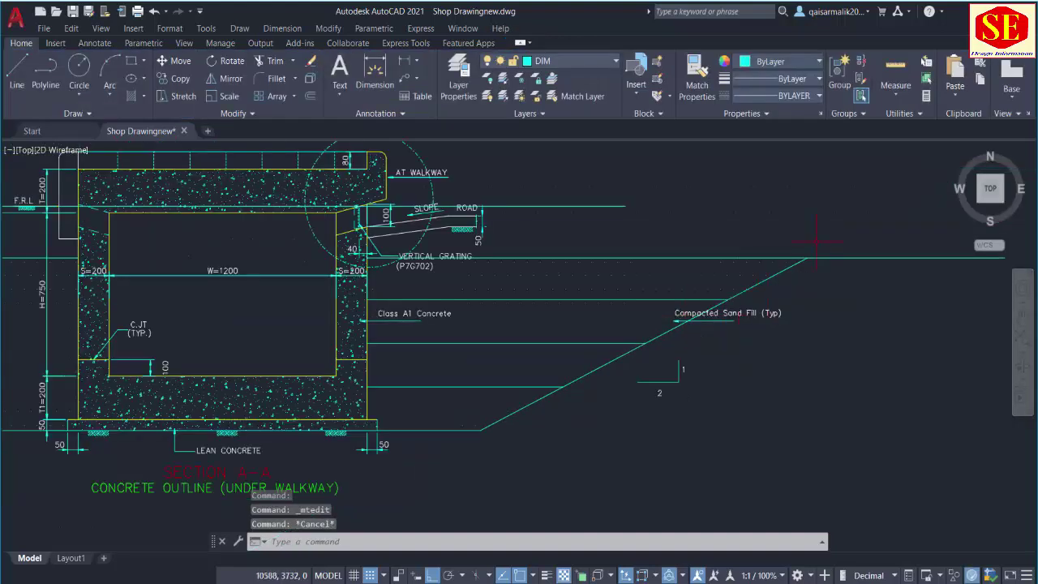
pyautogui.write('mi')
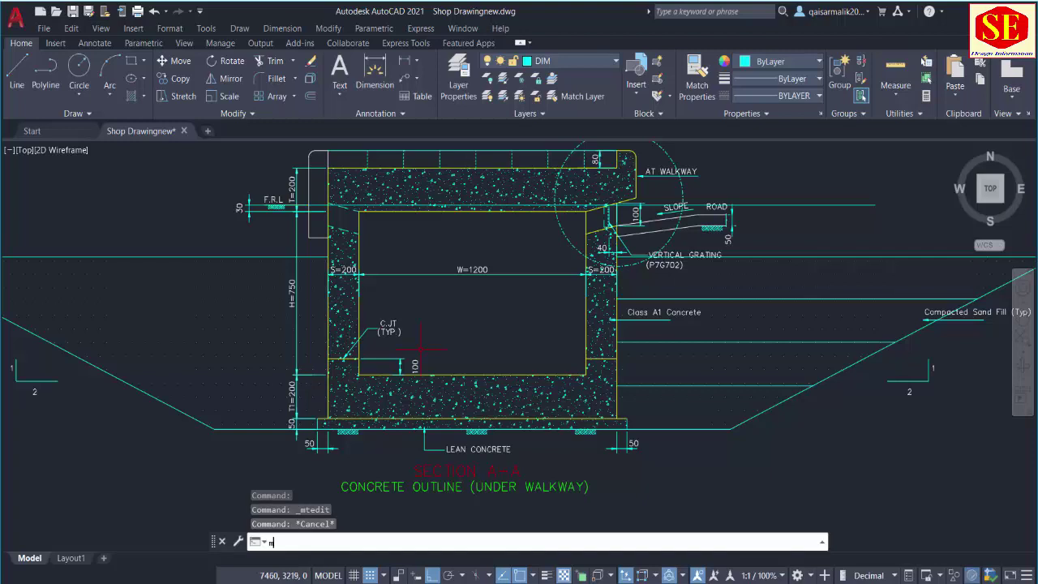
pyautogui.press('Return')
pyautogui.click(643, 385)
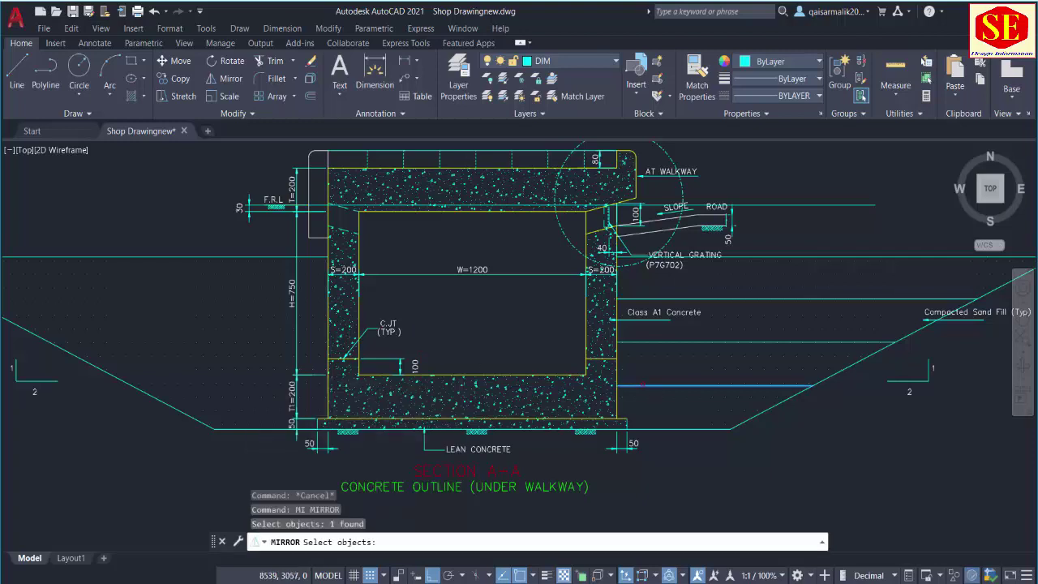
pyautogui.click(647, 342)
pyautogui.click(659, 288)
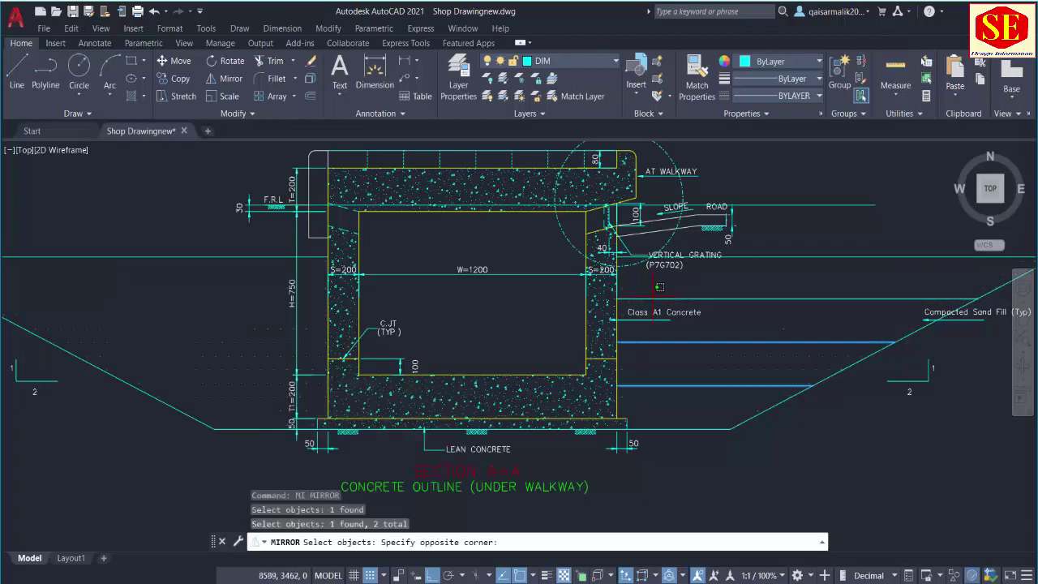
pyautogui.click(652, 301)
pyautogui.click(648, 299)
pyautogui.scroll(-2, 649, 300)
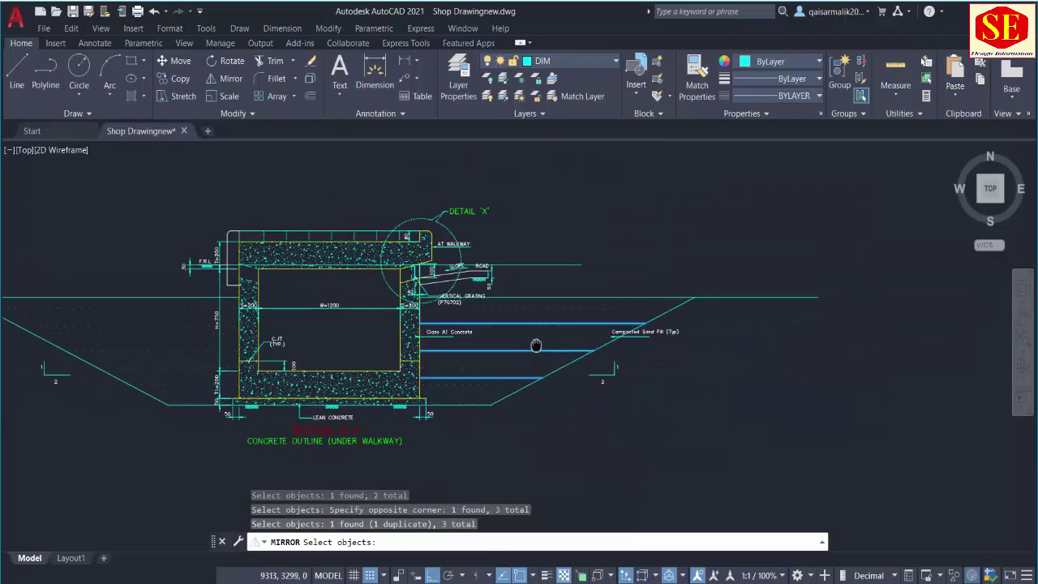
pyautogui.scroll(4, 641, 325)
pyautogui.click(685, 319)
pyautogui.click(640, 323)
pyautogui.scroll(-3, 641, 323)
pyautogui.scroll(4, 567, 341)
pyautogui.press('Return')
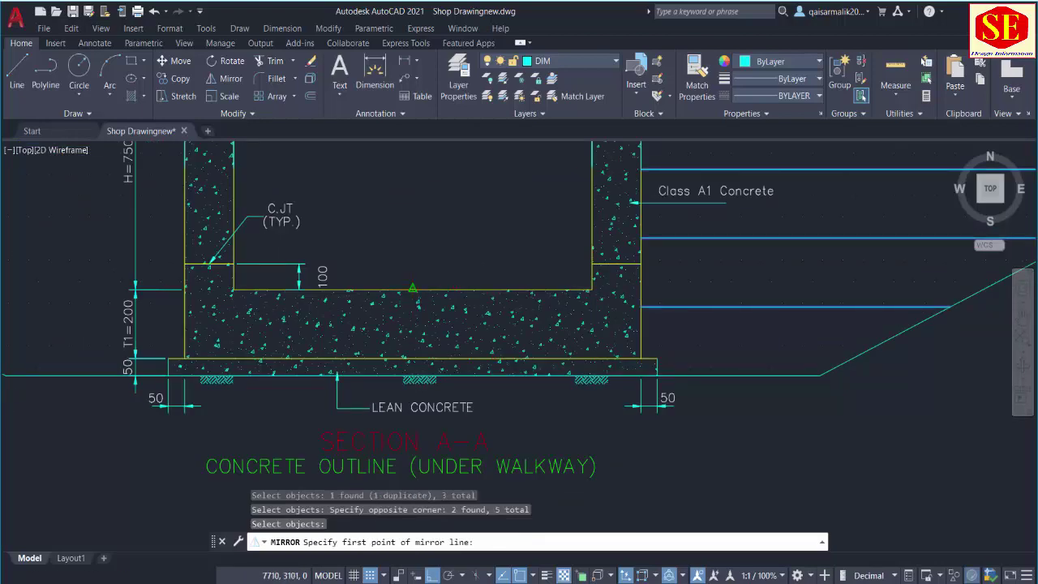
pyautogui.click(413, 288)
pyautogui.scroll(-3, 413, 288)
pyautogui.click(436, 442)
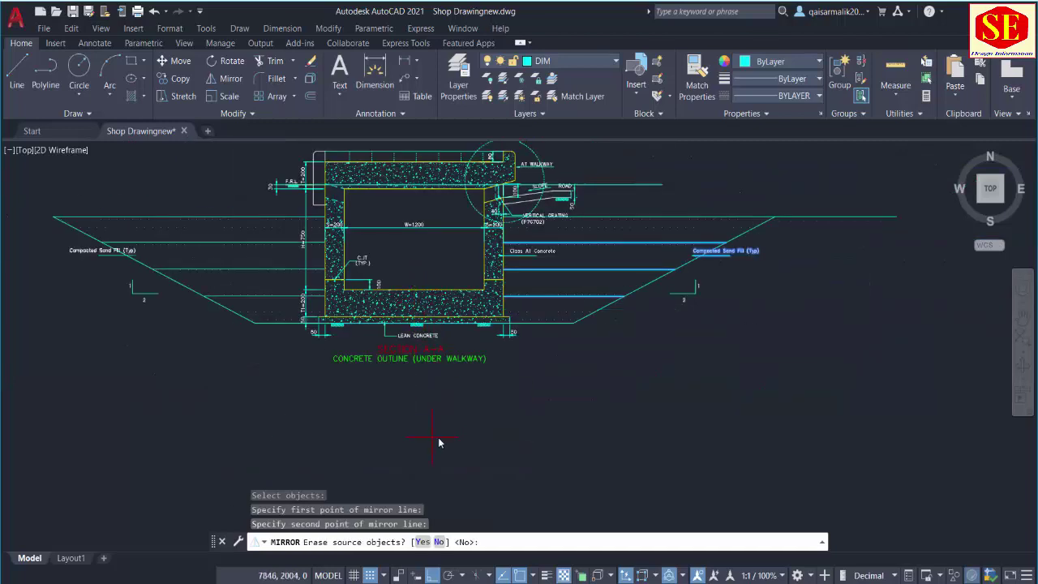
pyautogui.press('Escape')
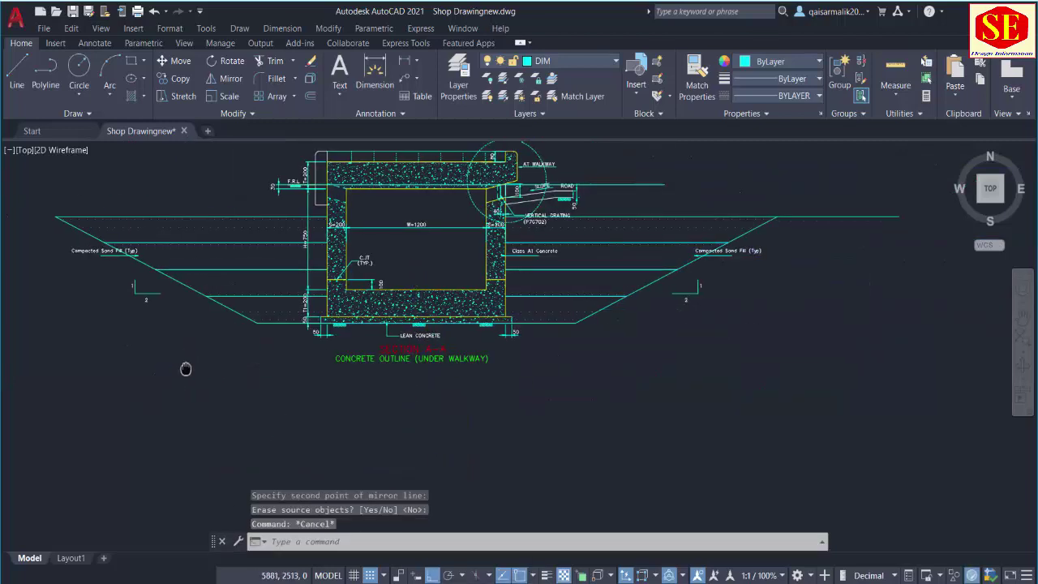
# - Change the red "SECTION A-A" title below the culvert to "Typical Drain Section"
pyautogui.moveTo(183, 369); pyautogui.dragTo(318, 369)
pyautogui.moveTo(801, 245); pyautogui.dragTo(750, 320)
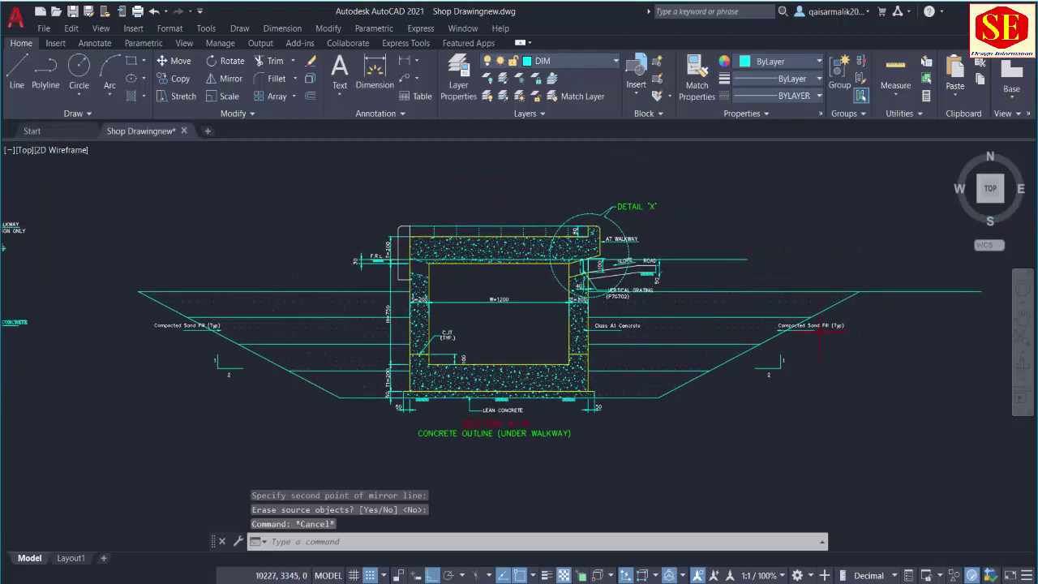
pyautogui.scroll(3, 750, 320)
pyautogui.scroll(-1, 440, 230)
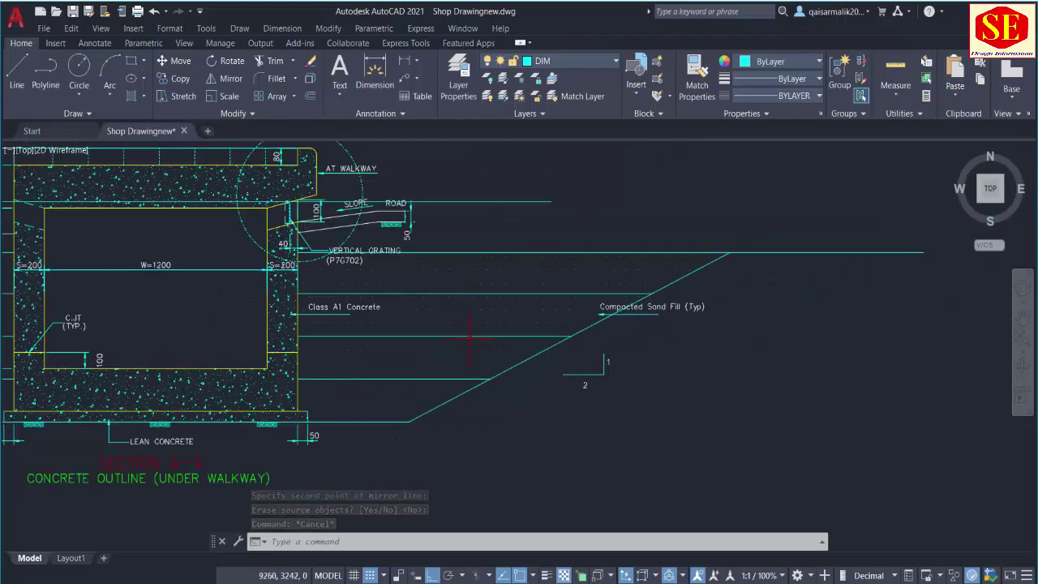
pyautogui.moveTo(416, 383); pyautogui.dragTo(593, 353)
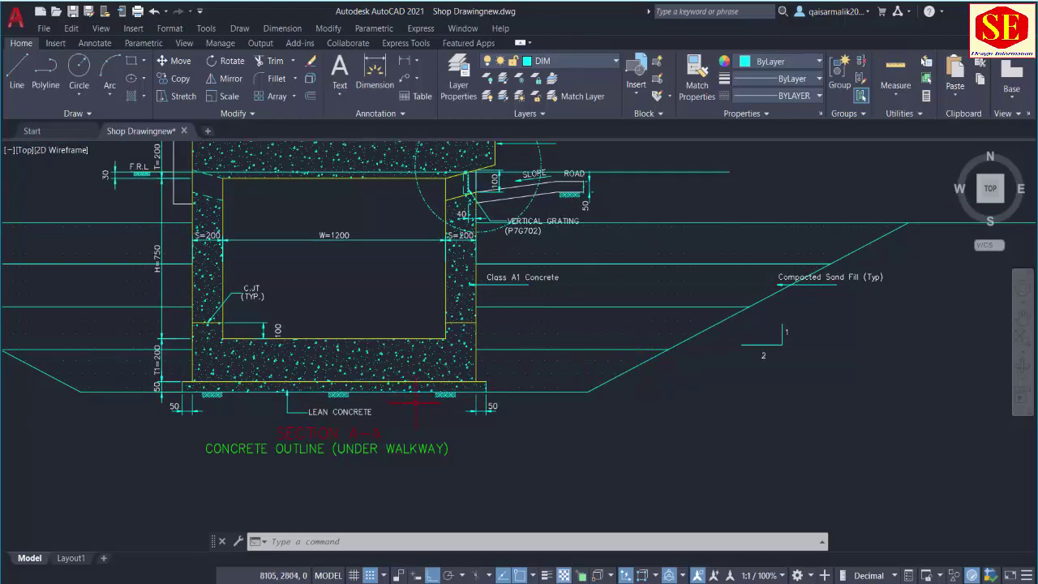
pyautogui.scroll(3, 414, 400)
pyautogui.click(457, 372)
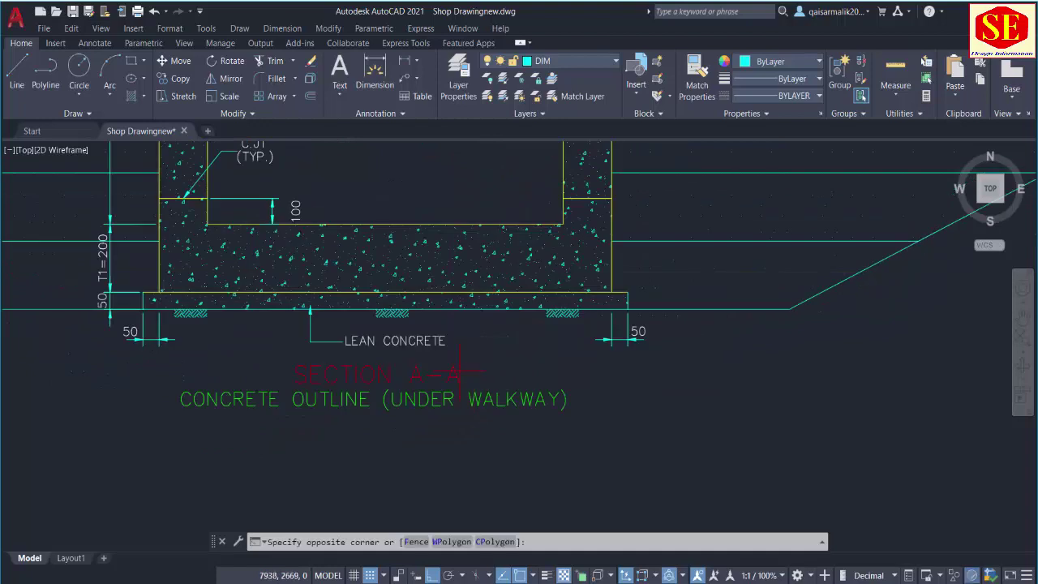
pyautogui.doubleClick(457, 371)
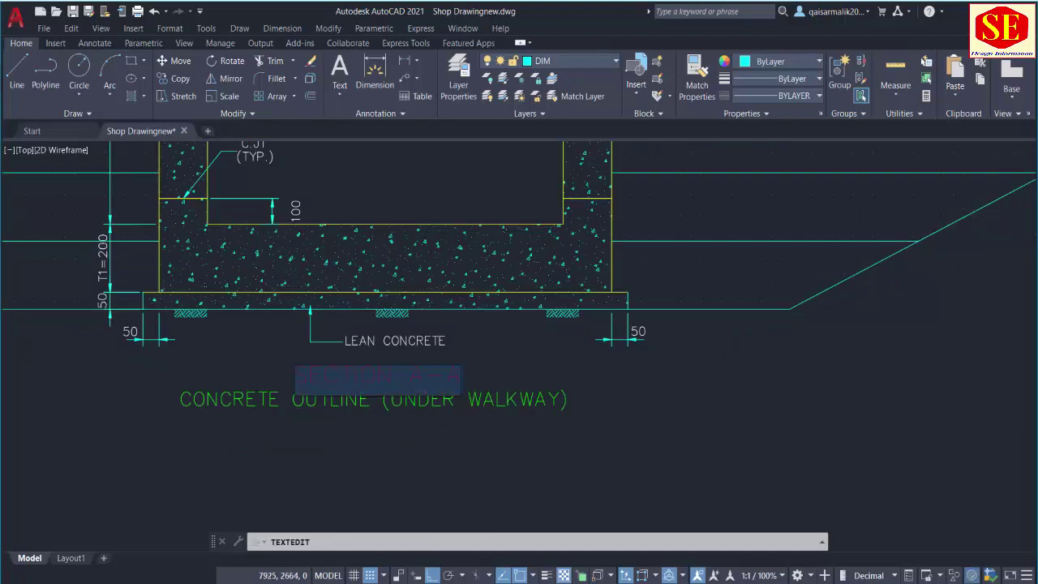
pyautogui.write('Typica')
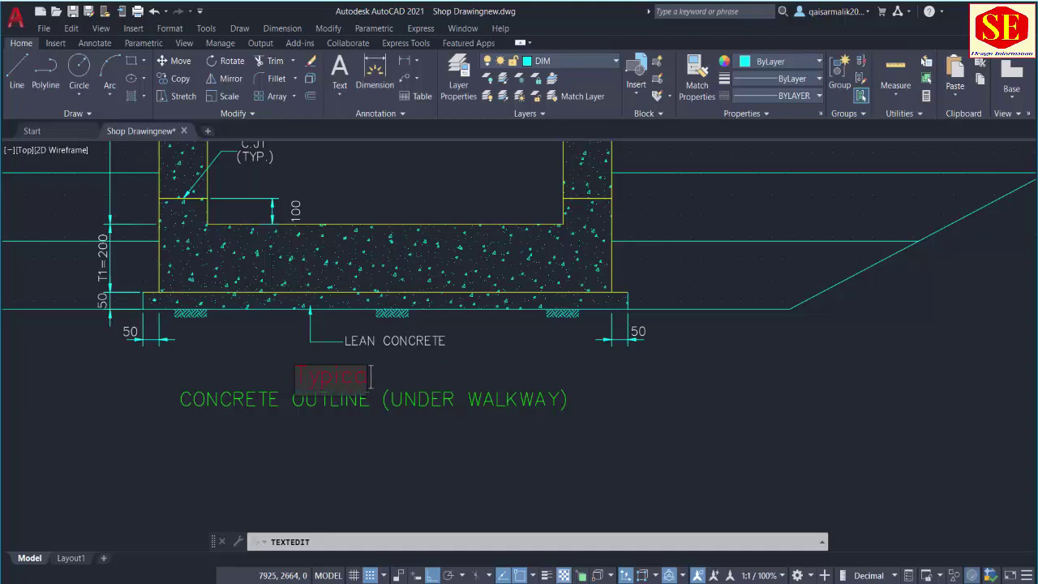
pyautogui.write('l Dra')
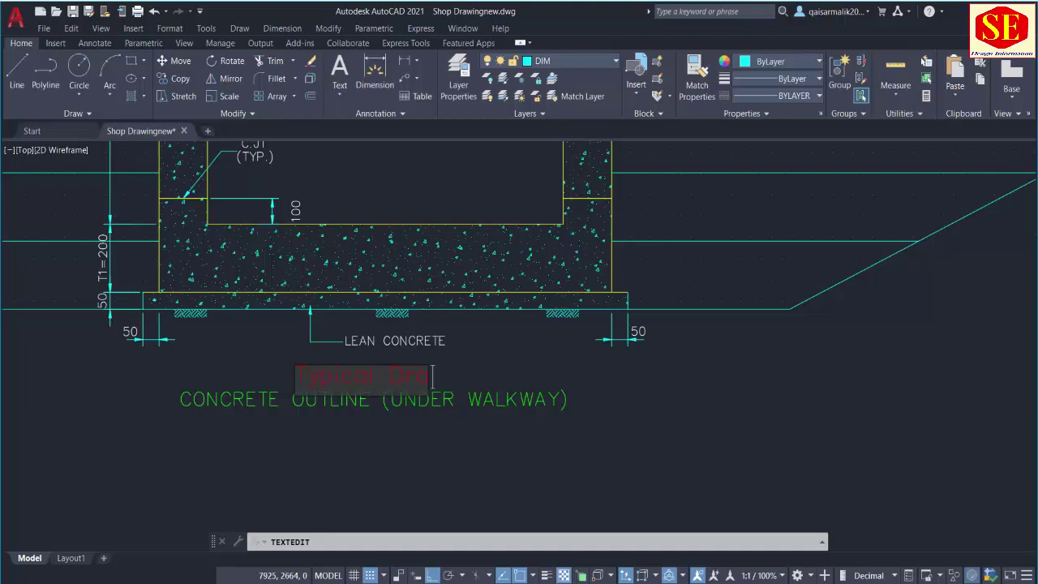
pyautogui.write('in Section')
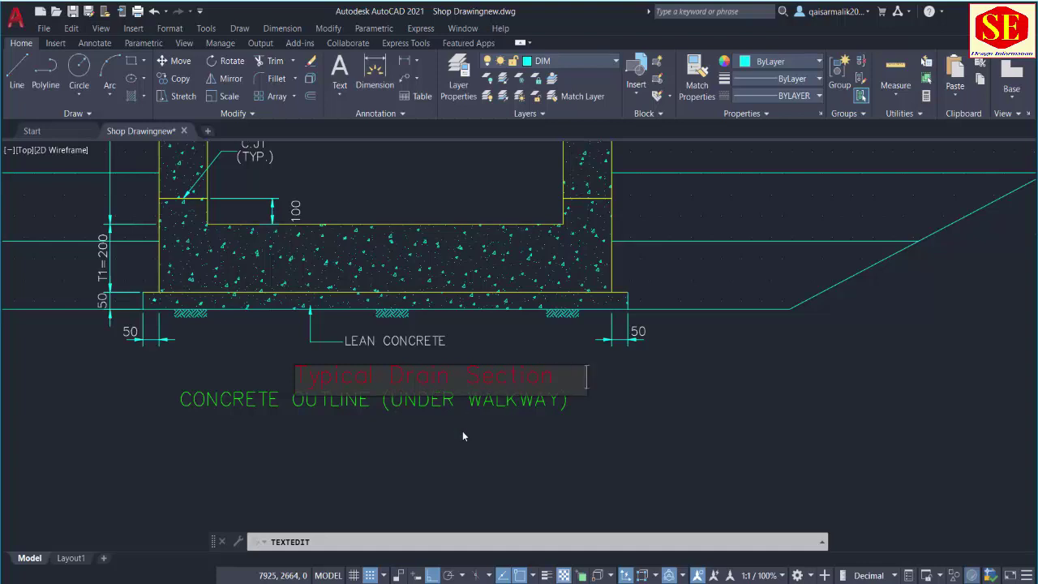
pyautogui.click(462, 408)
pyautogui.press('Escape')
# - Move the "CONCRETE OUTLINE (UNDER WALKWAY)" subtitle down and slightly to the right, clear of the red title, with Ortho off
pyautogui.write('m')
pyautogui.press('Return')
pyautogui.click(425, 411)
pyautogui.press('Return')
pyautogui.click(740, 415)
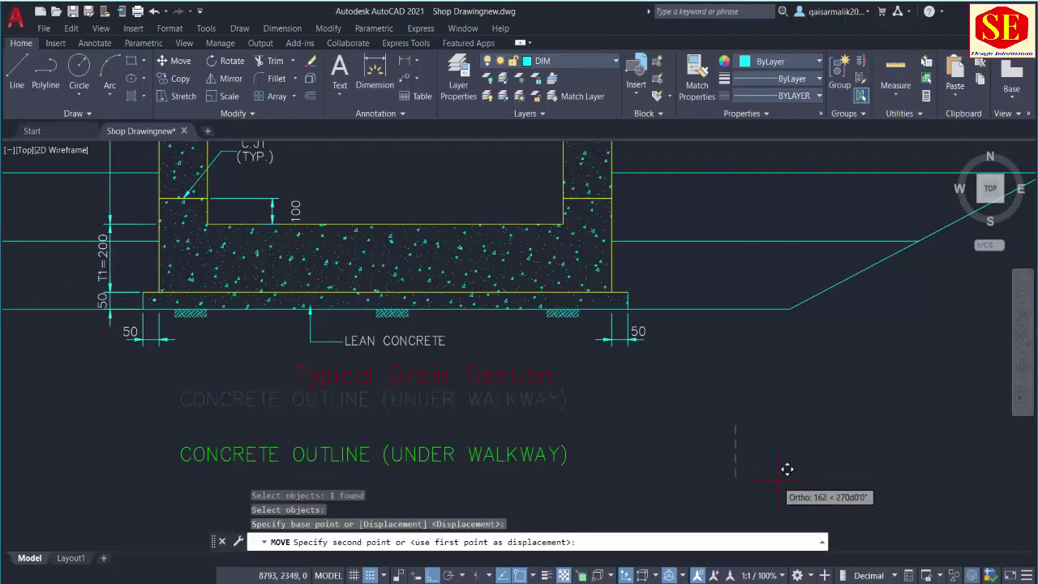
pyautogui.press('F8')
pyautogui.press('Escape')
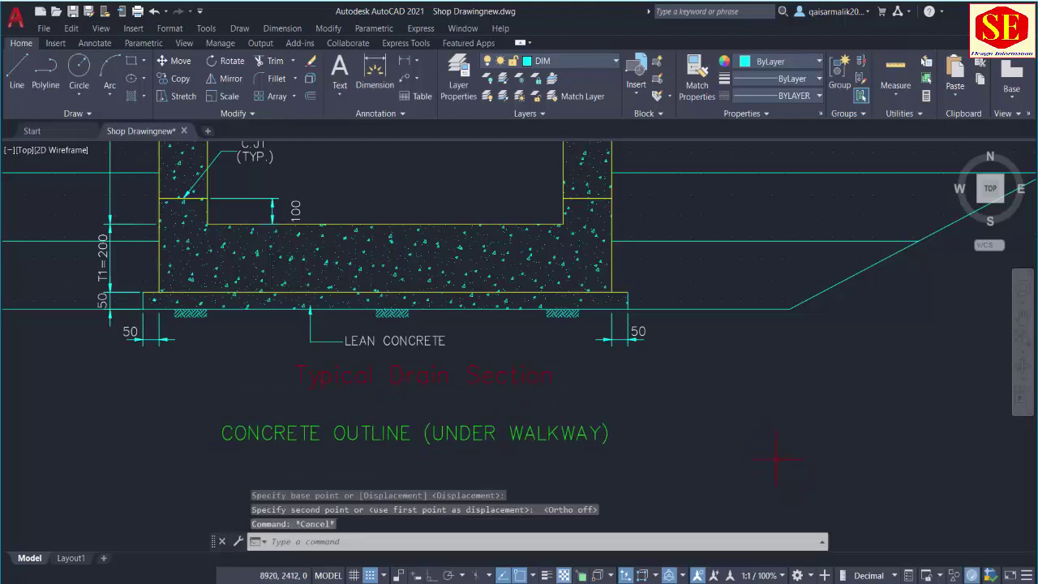
# - Copy the red "Typical Drain Section" title straight down into the gap above the green subtitle
pyautogui.write('co')
pyautogui.press('Return')
pyautogui.click(421, 375)
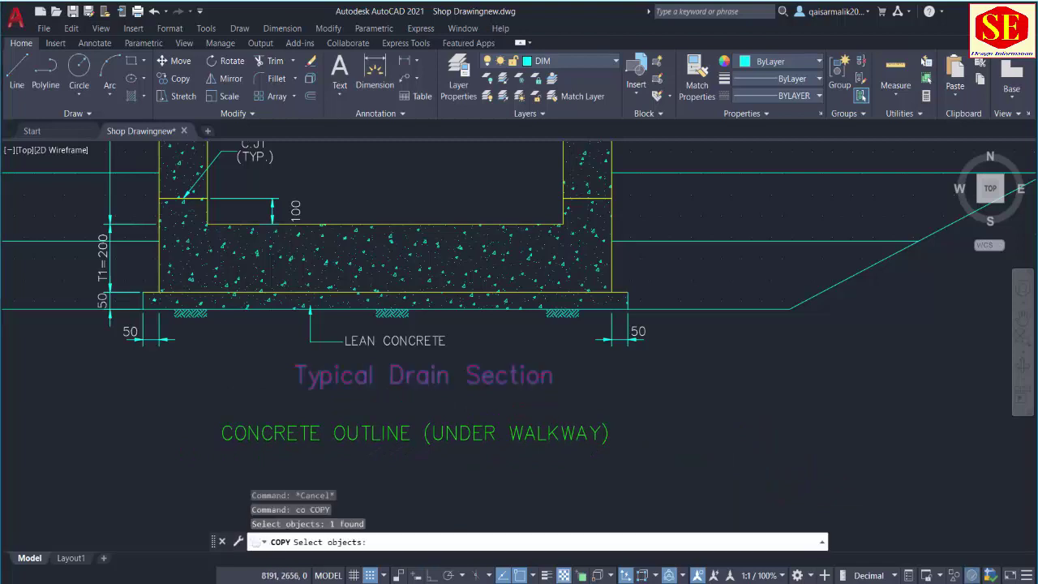
pyautogui.press('Return')
pyautogui.click(614, 388)
pyautogui.click(614, 417)
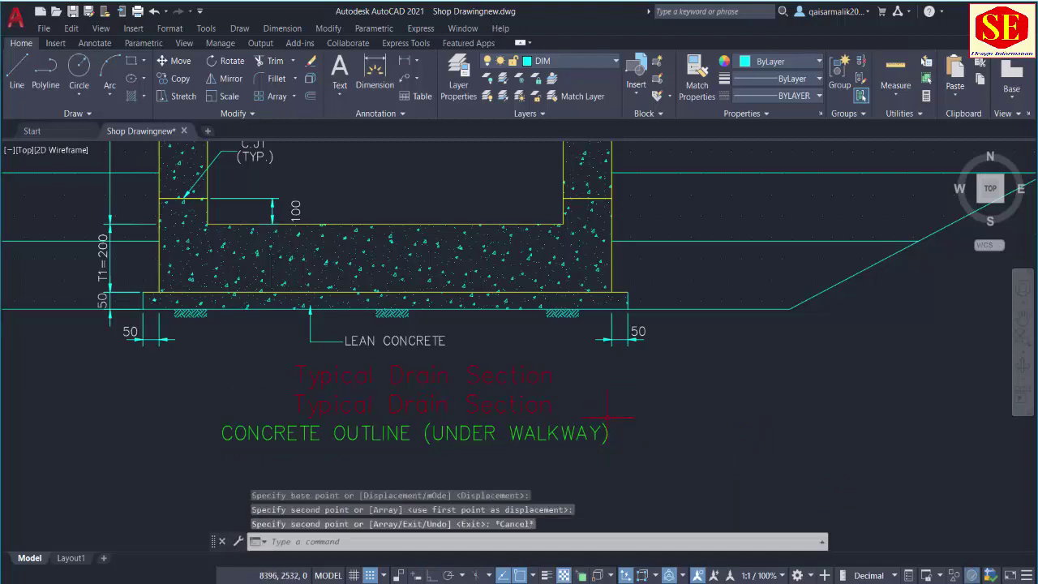
pyautogui.press('Escape')
# - Change the copied red title's text to "Excavation Plan"
pyautogui.doubleClick(571, 407)
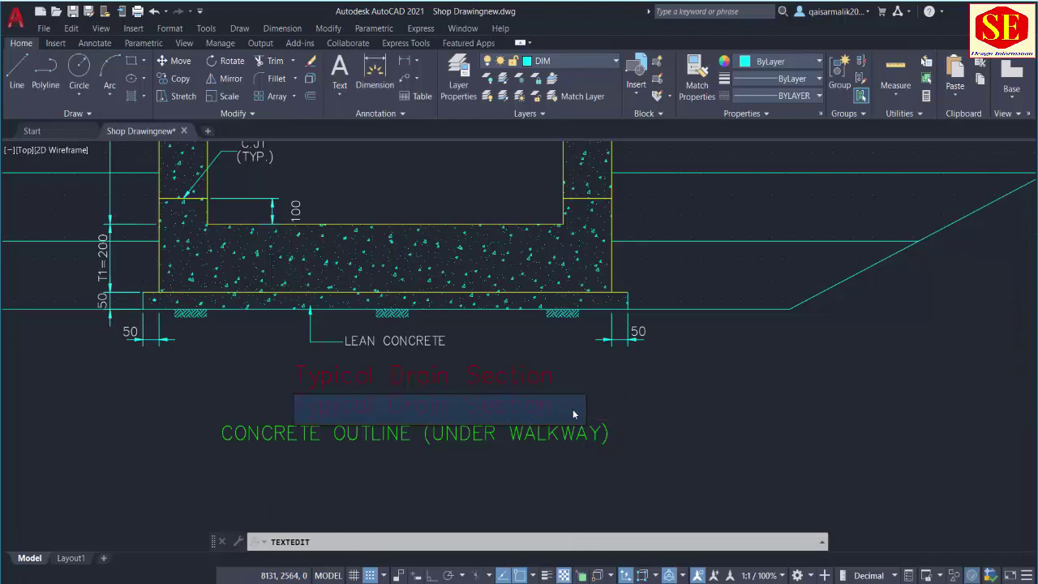
pyautogui.write('CXC')
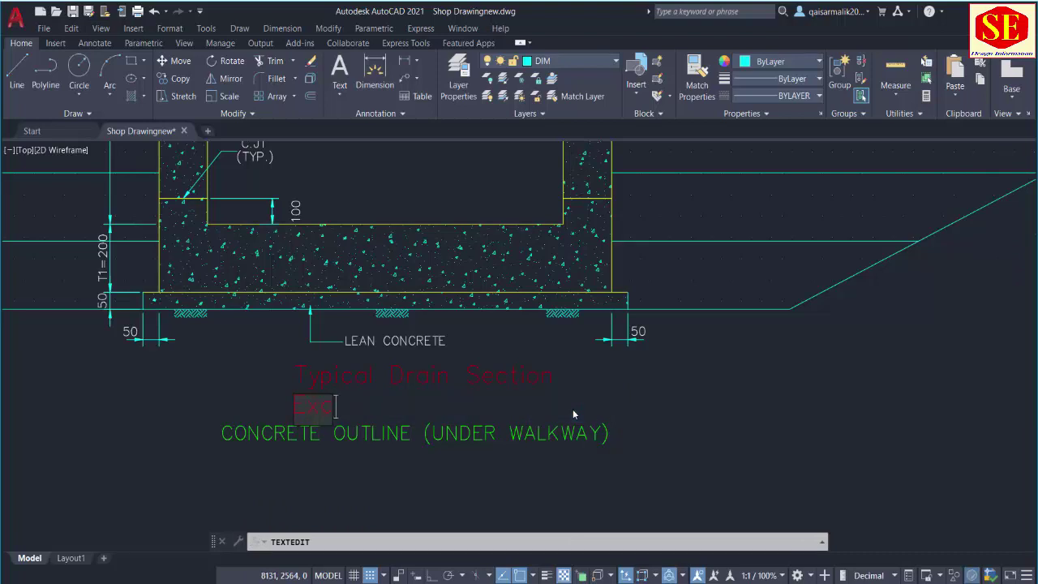
pyautogui.write('av')
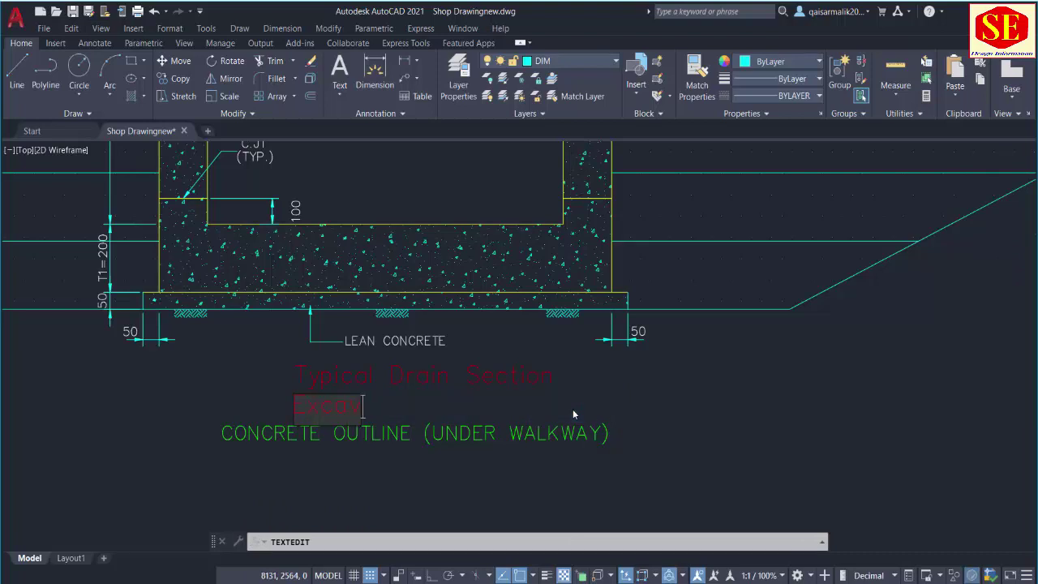
pyautogui.write('ation Pipe')
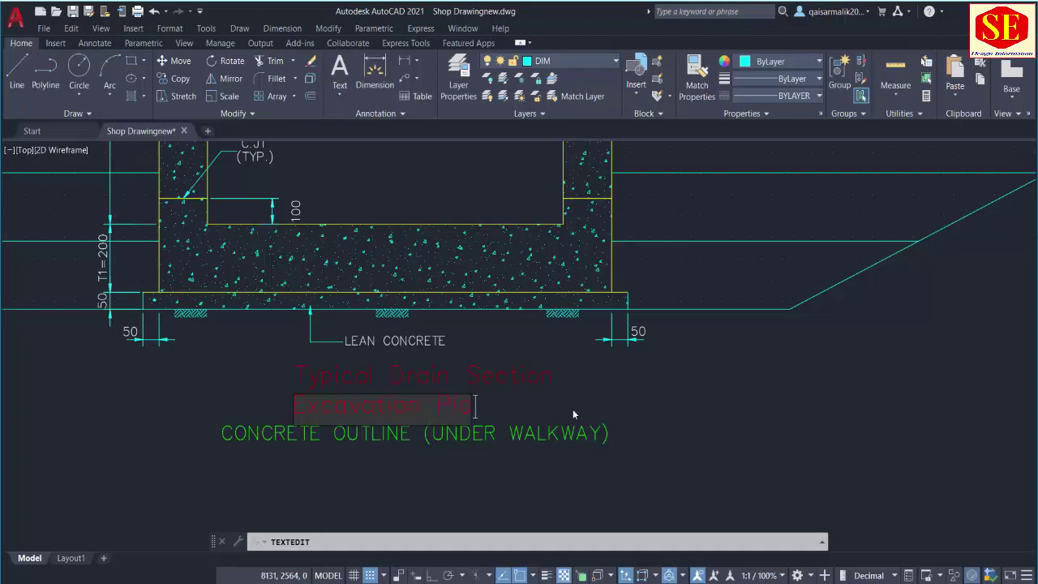
pyautogui.press('Escape')
pyautogui.press('Escape')
# - Review the finished concrete outline and excavation sections, and examine the reinforcement section on the reference sheet
pyautogui.scroll(-8, 519, 324)
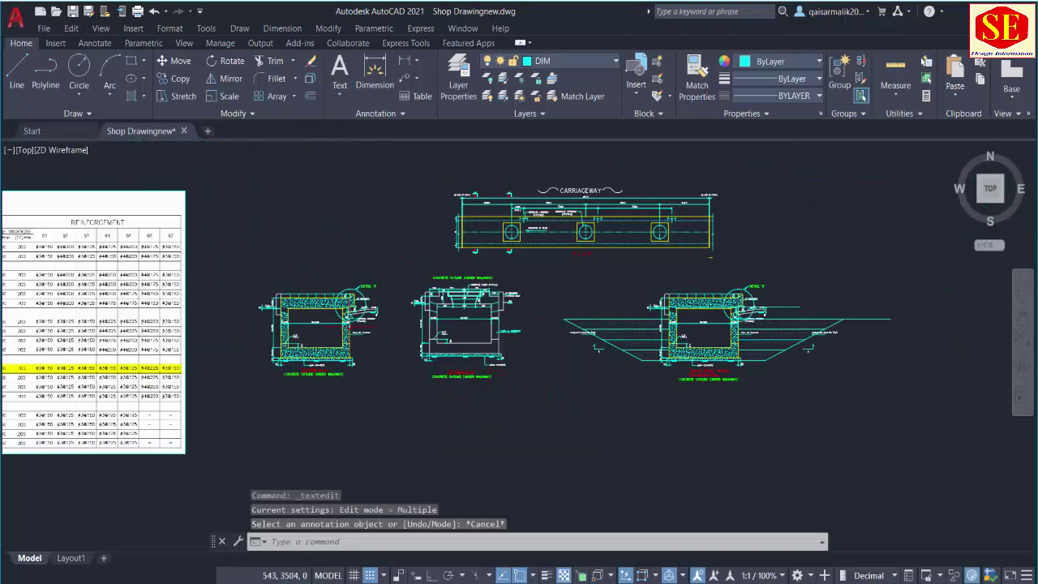
pyautogui.scroll(8, 373, 330)
pyautogui.scroll(-4, 375, 264)
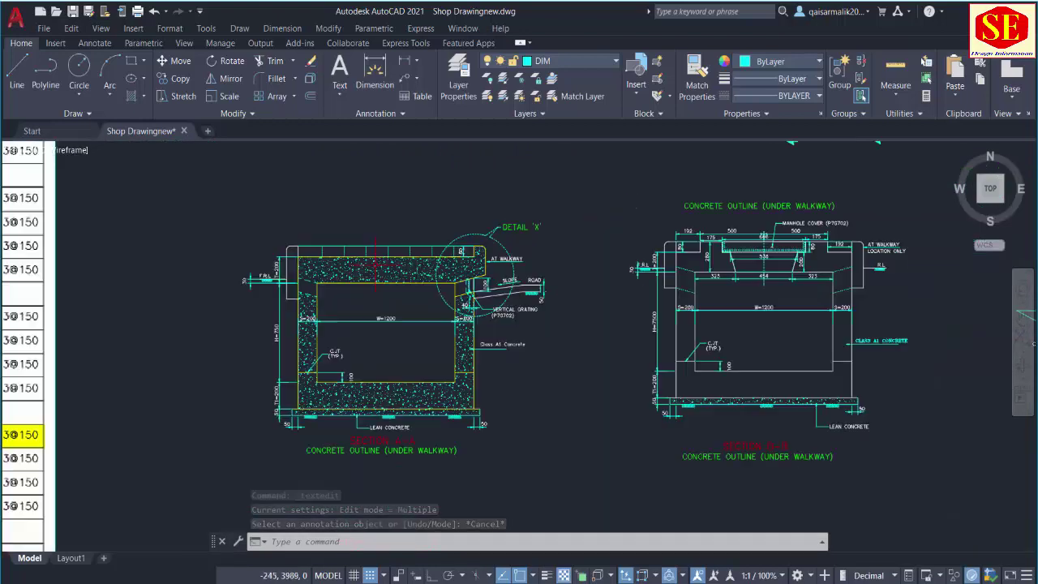
pyautogui.scroll(-2, 374, 264)
pyautogui.moveTo(573, 271); pyautogui.dragTo(208, 327)
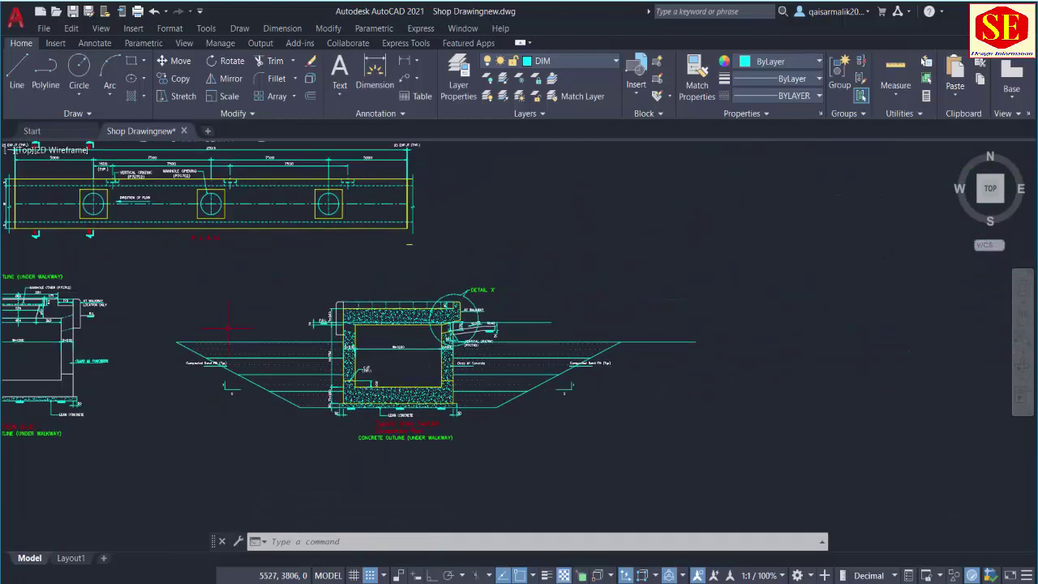
pyautogui.moveTo(458, 340); pyautogui.dragTo(512, 307)
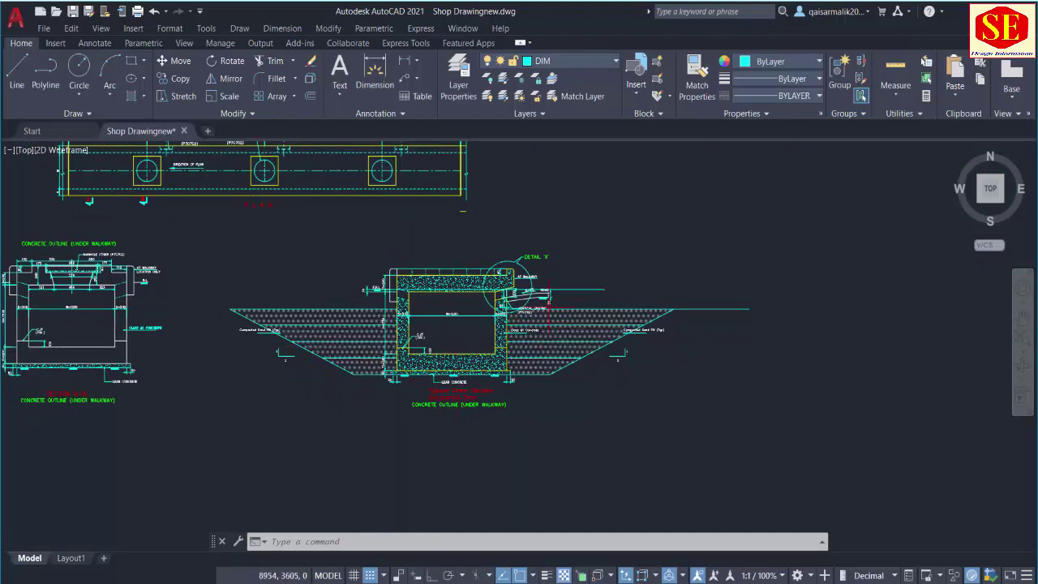
pyautogui.scroll(-3, 522, 373)
pyautogui.moveTo(625, 364); pyautogui.dragTo(220, 364)
pyautogui.scroll(2, 509, 332)
pyautogui.scroll(5, 512, 340)
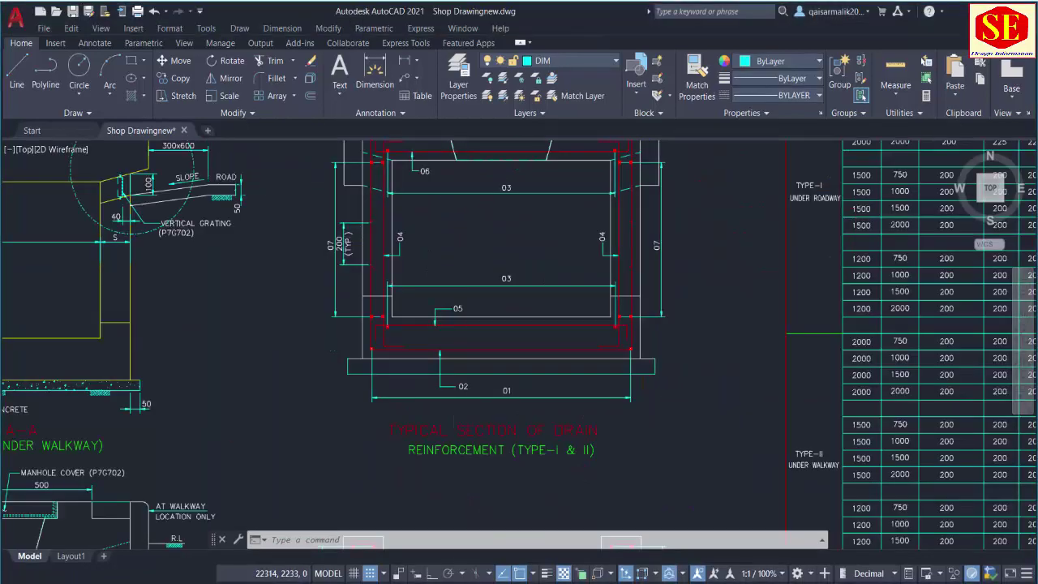
pyautogui.scroll(-3, 535, 457)
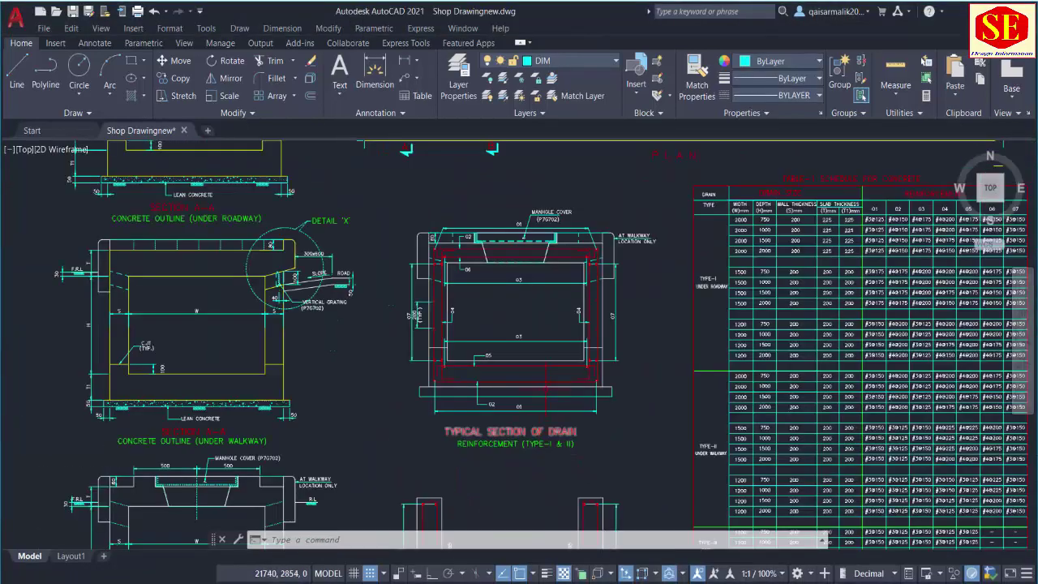
# - Copy the whole "TYPICAL SECTION OF DRAIN" reinforcement detail with its title from the reference sheet to below the hatched walkway section
pyautogui.write('Co')
pyautogui.press('Return')
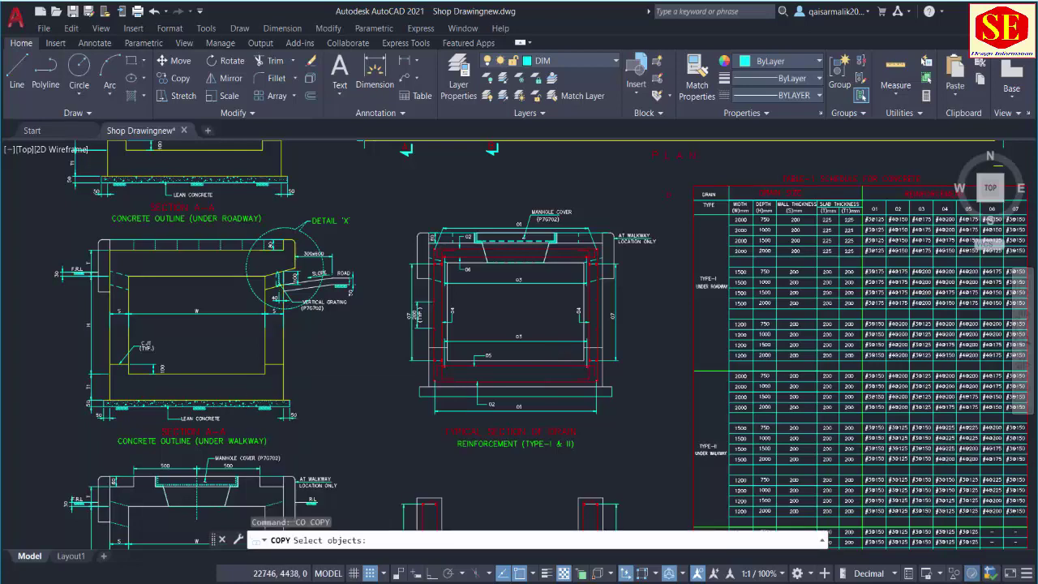
pyautogui.click(666, 193)
pyautogui.click(409, 432)
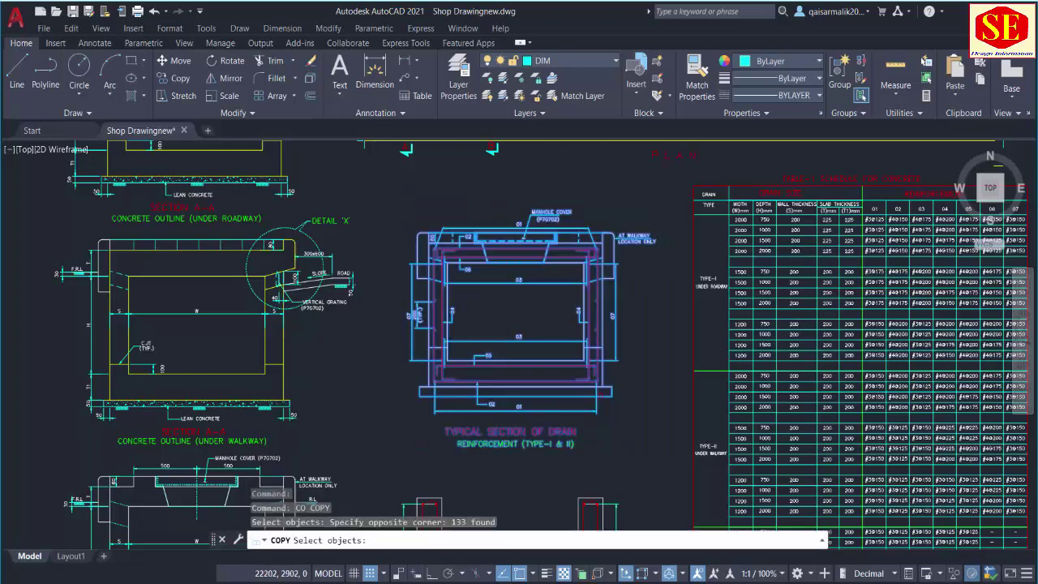
pyautogui.press('Return')
pyautogui.click(628, 380)
pyautogui.scroll(-3, 600, 357)
pyautogui.moveTo(334, 366)
pyautogui.mouseDown()
pyautogui.moveTo(648, 368)
pyautogui.moveTo(565, 407)
pyautogui.moveTo(462, 348)
pyautogui.mouseUp()
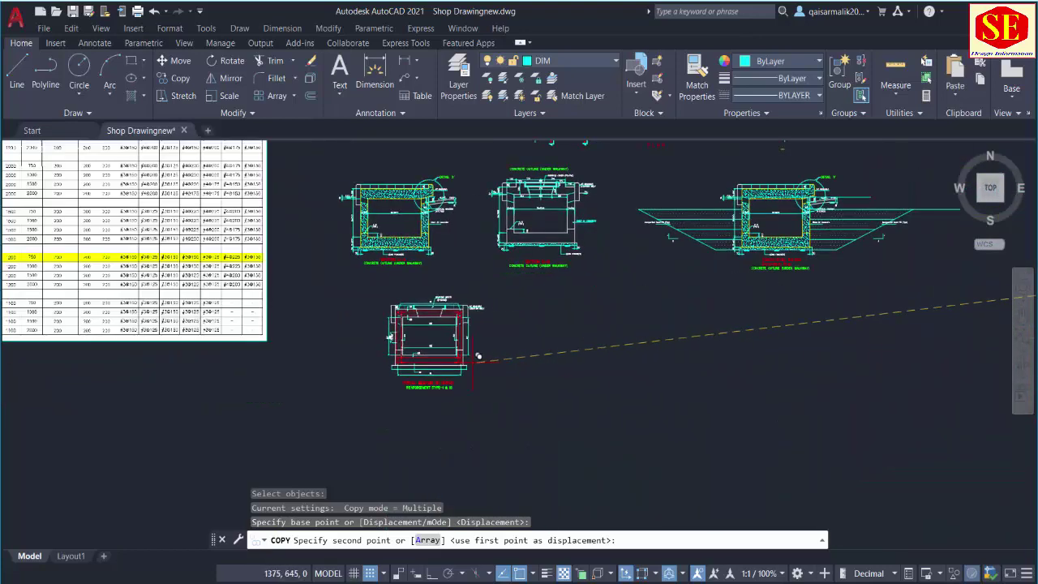
pyautogui.click(531, 345)
pyautogui.press('Escape')
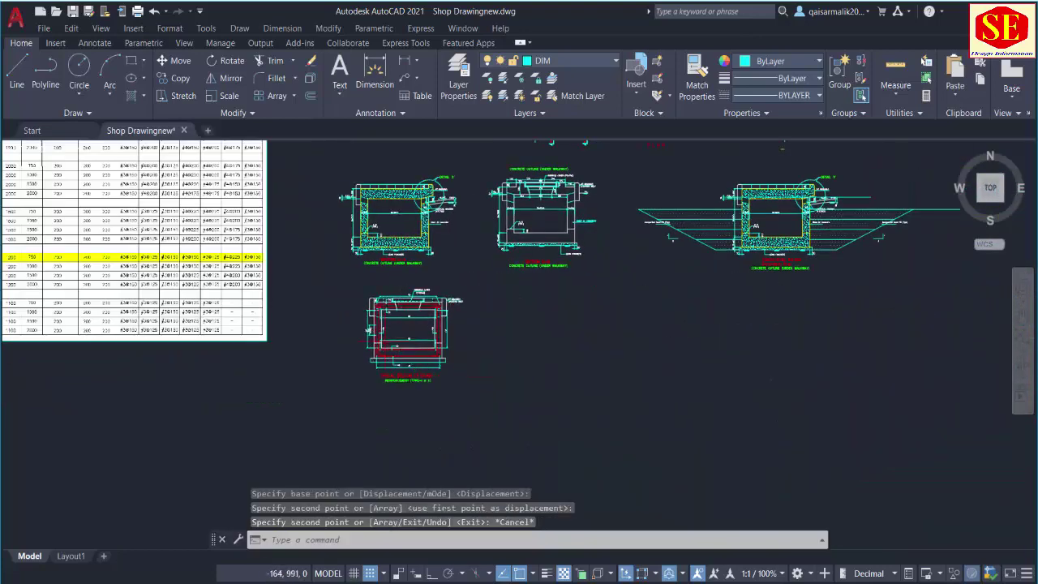
# - Move the drain size and reinforcement table image to the right of the copied reinforcement section
pyautogui.scroll(5, 478, 333)
pyautogui.moveTo(411, 204); pyautogui.dragTo(445, 285)
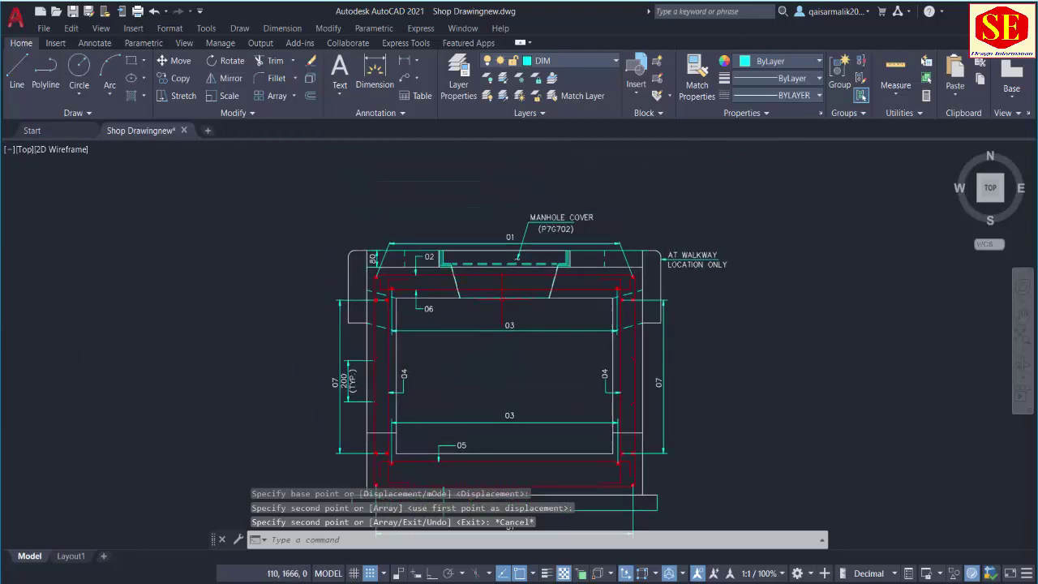
pyautogui.scroll(2, 504, 262)
pyautogui.scroll(-6, 523, 254)
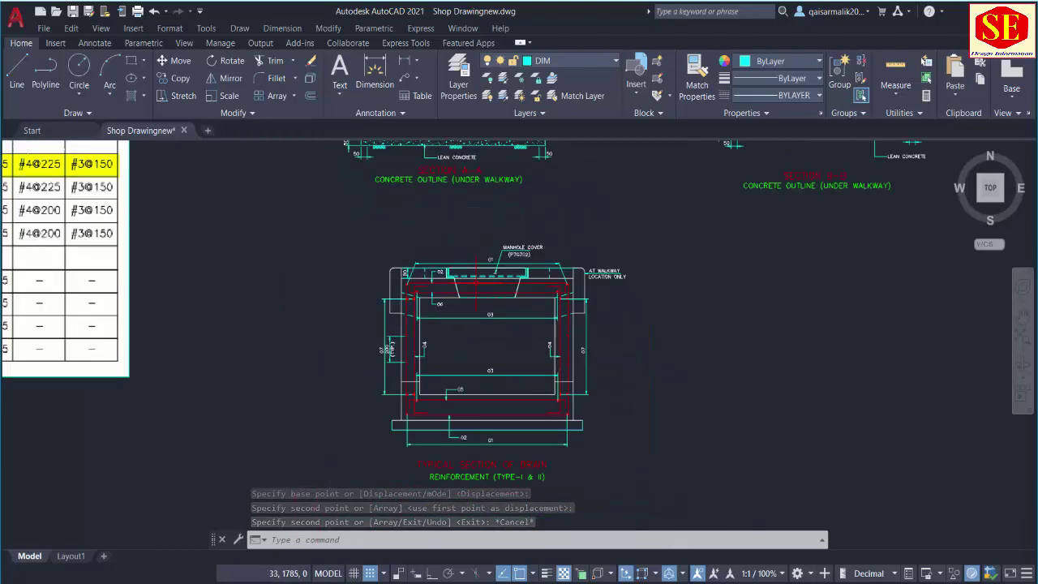
pyautogui.write('m')
pyautogui.press('Return')
pyautogui.click(365, 278)
pyautogui.click(235, 243)
pyautogui.press('Return')
pyautogui.click(285, 356)
pyautogui.click(626, 423)
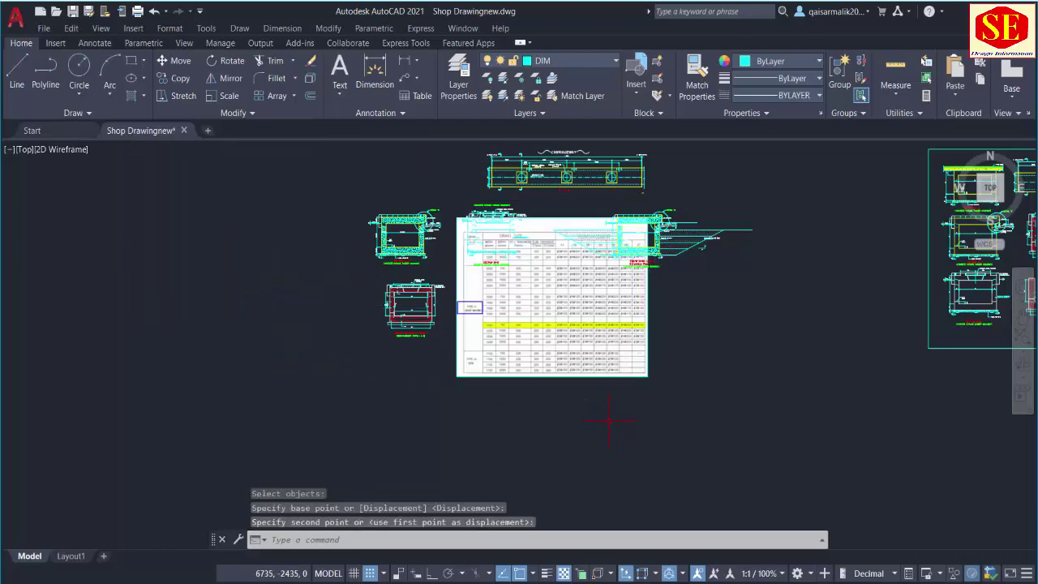
# - Move the reinforcement table image down, clear of Section B-B and the excavation section above it
pyautogui.scroll(4, 651, 264)
pyautogui.scroll(-3, 651, 258)
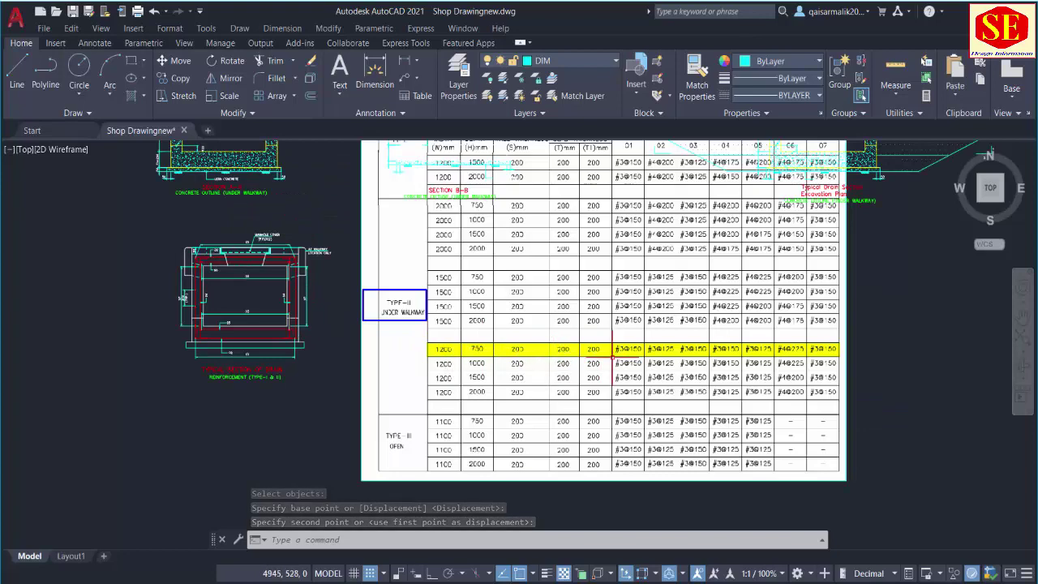
pyautogui.scroll(5, 261, 318)
pyautogui.scroll(-3, 354, 271)
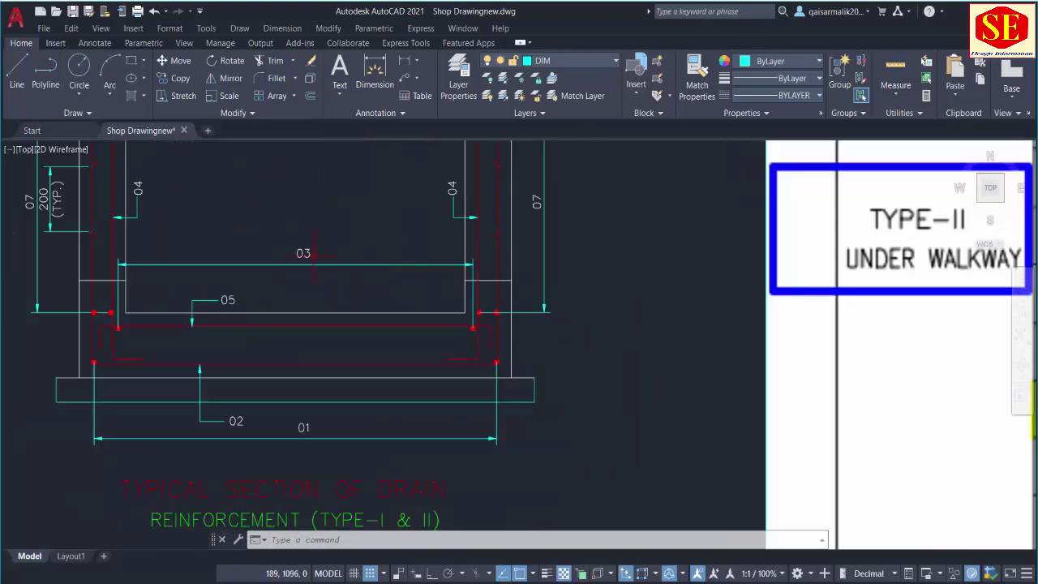
pyautogui.scroll(-3, 224, 347)
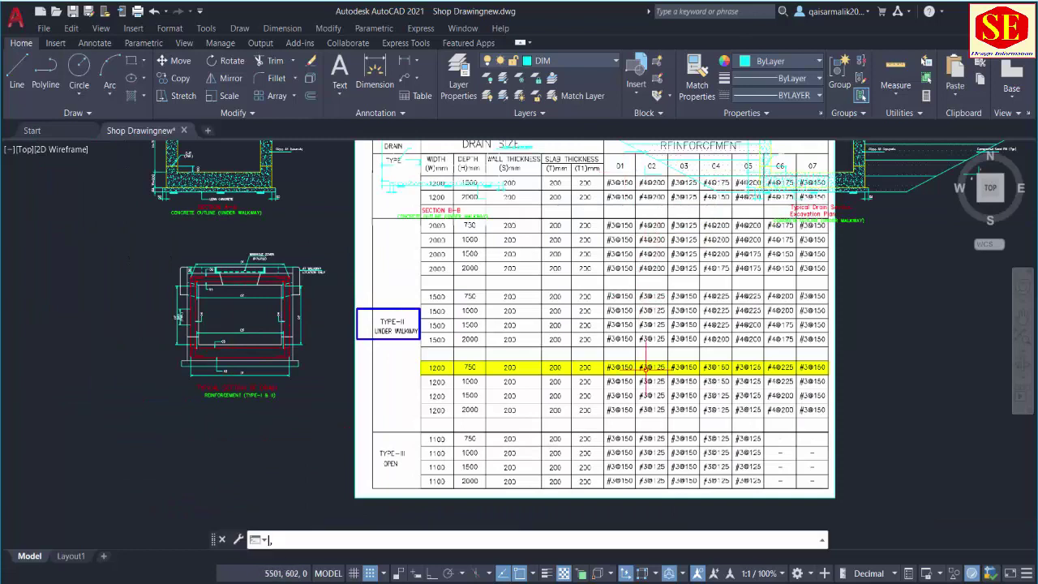
pyautogui.press('Escape')
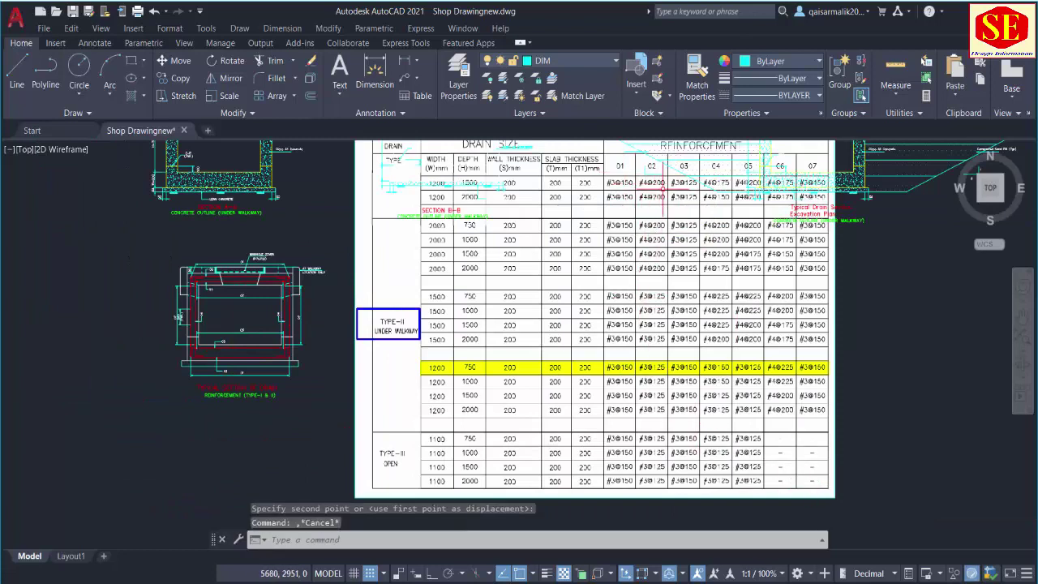
pyautogui.write('m')
pyautogui.press('Return')
pyautogui.click(871, 346)
pyautogui.click(845, 348)
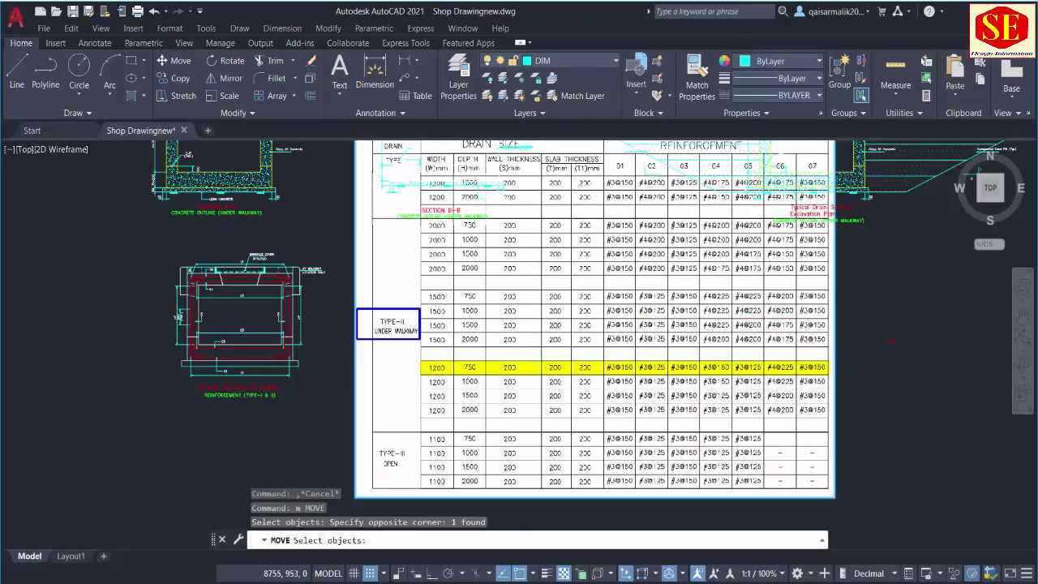
pyautogui.press('Return')
pyautogui.click(892, 341)
pyautogui.click(894, 302)
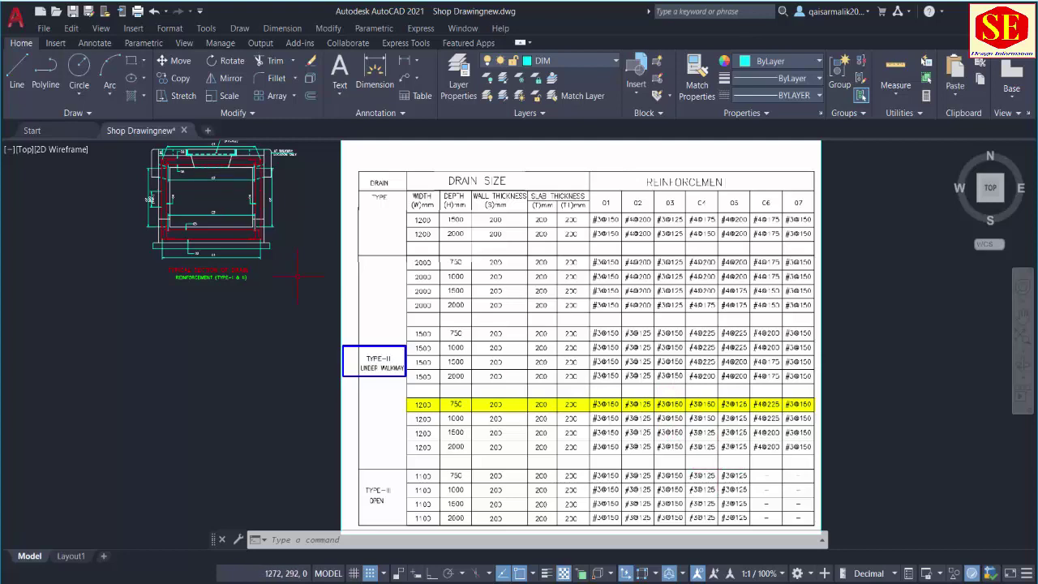
# - Change the lower 03 bar label in the copied reinforcement section to "03 = #3@150", checking it against the highlighted 1200 x 750 table row
pyautogui.scroll(4, 206, 214)
pyautogui.scroll(5, 235, 209)
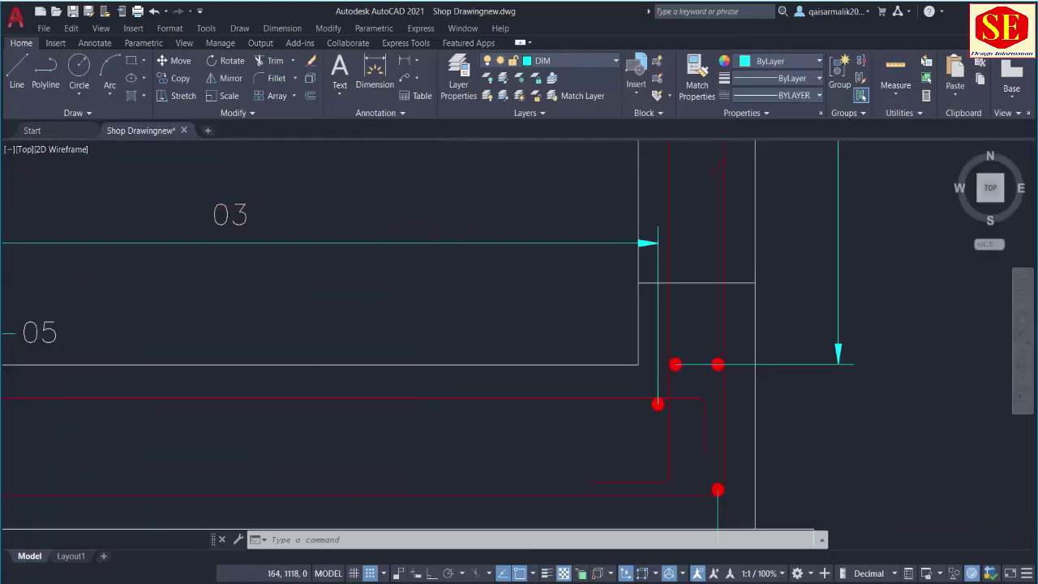
pyautogui.doubleClick(247, 219)
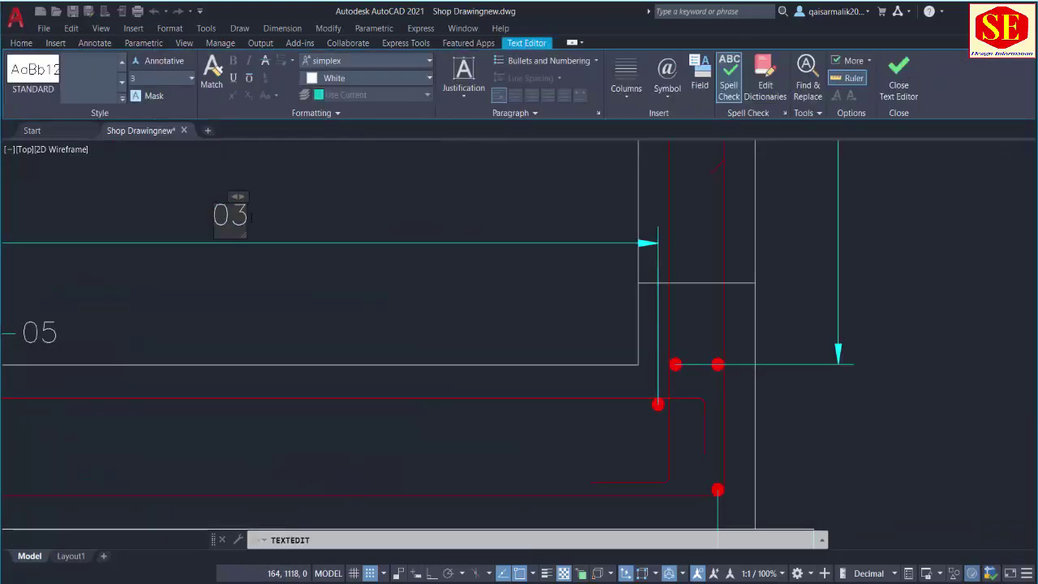
pyautogui.write('=')
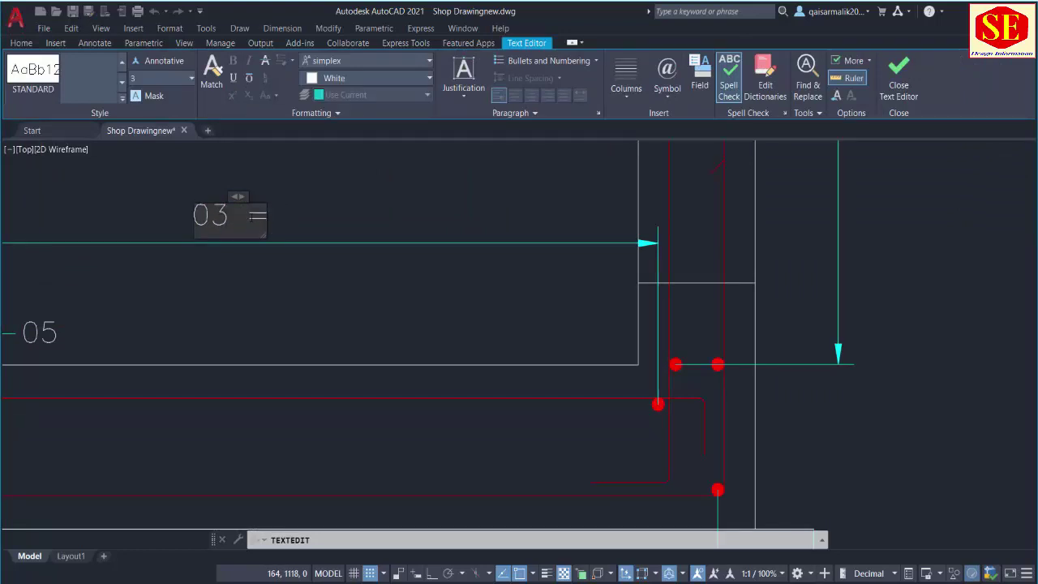
pyautogui.write(' #3@150')
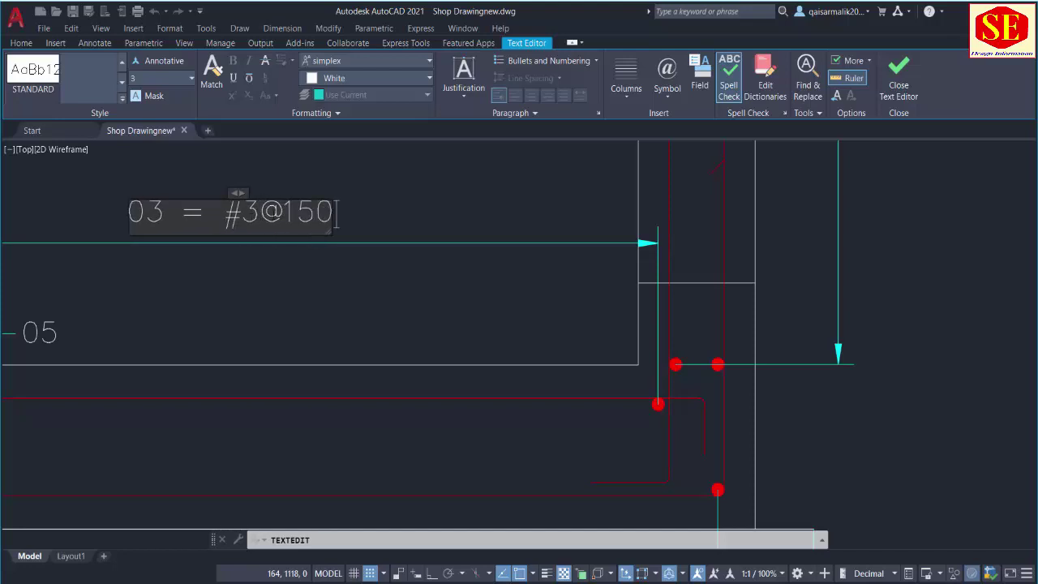
pyautogui.scroll(-10, 575, 300)
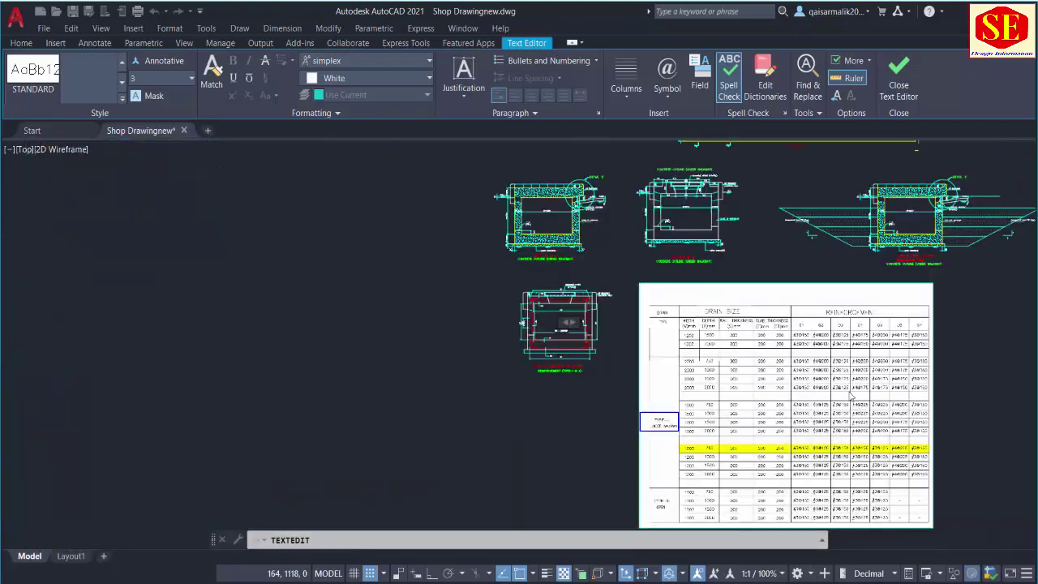
pyautogui.scroll(-3, 809, 326)
pyautogui.scroll(1, 808, 475)
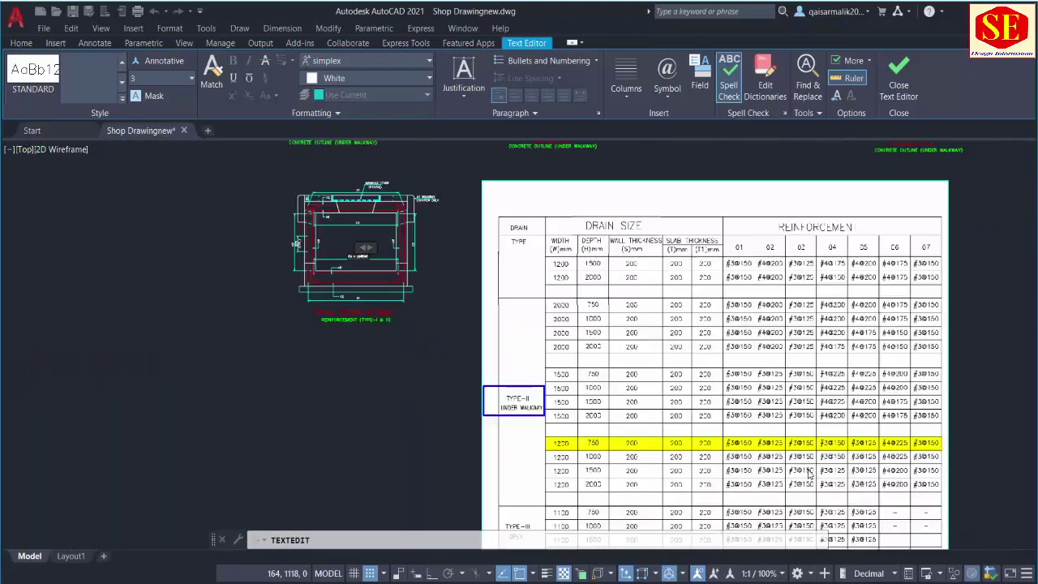
pyautogui.scroll(-4, 812, 465)
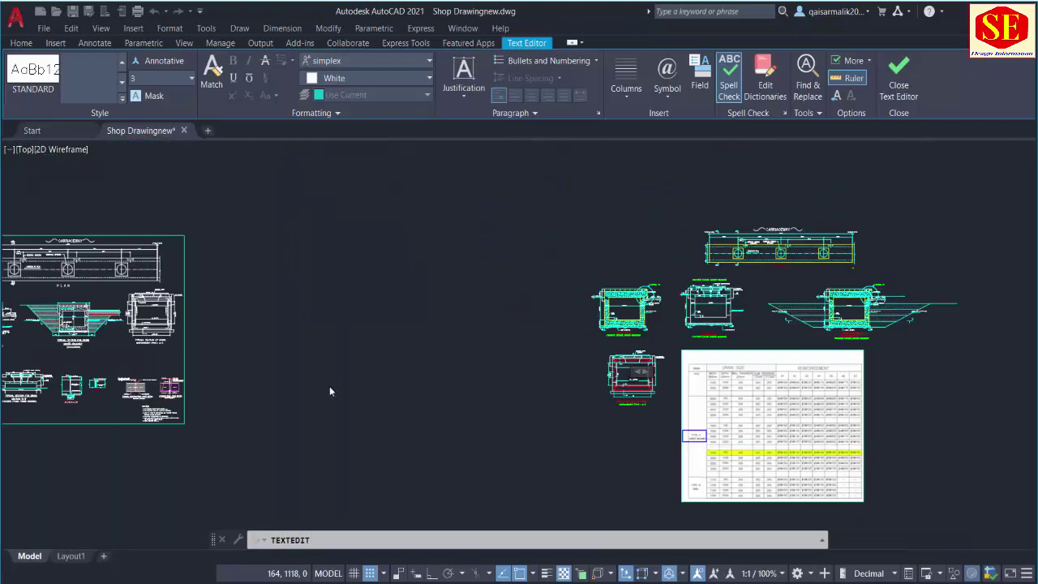
pyautogui.click(637, 413)
pyautogui.scroll(5, 637, 414)
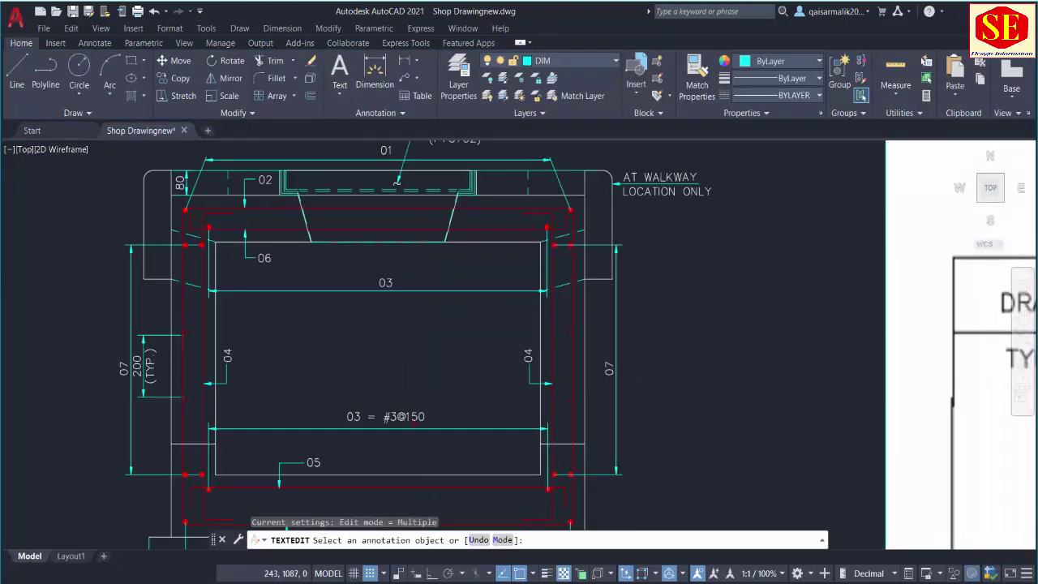
pyautogui.scroll(5, 414, 420)
pyautogui.press('Escape')
pyautogui.scroll(-3, 352, 336)
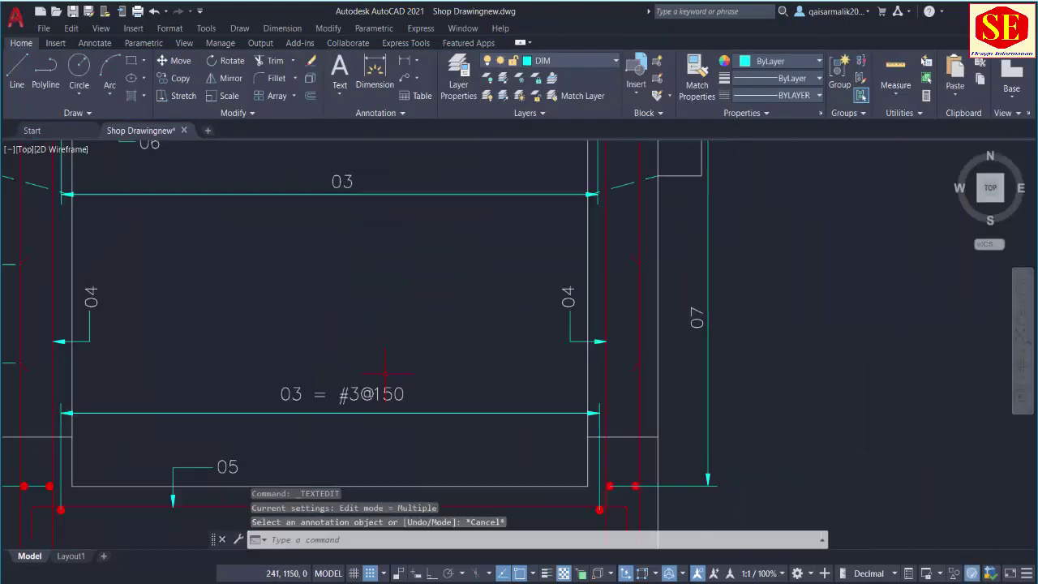
pyautogui.scroll(-4, 385, 373)
pyautogui.write('co')
pyautogui.press('Return')
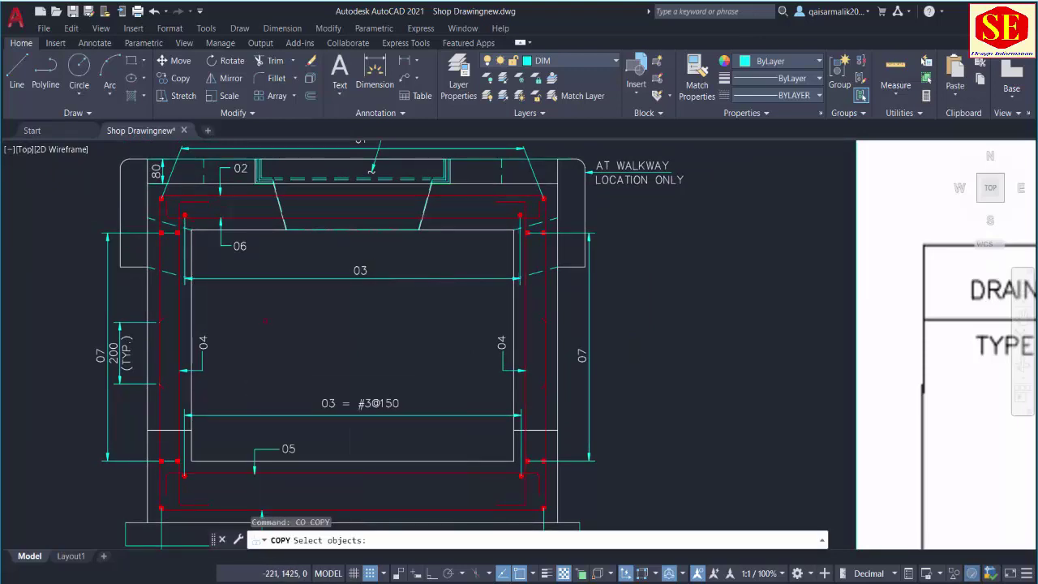
pyautogui.click(378, 403)
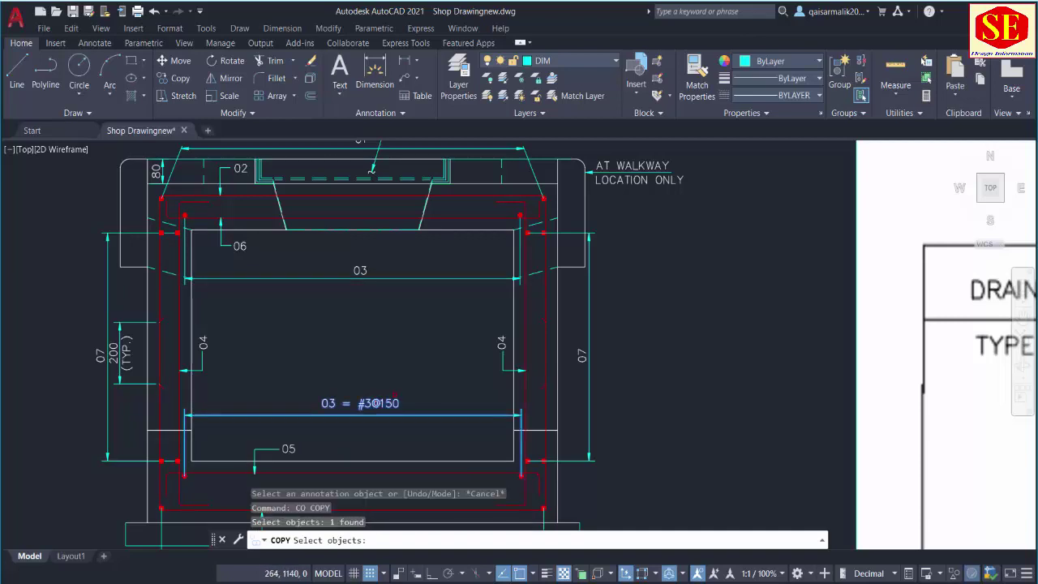
pyautogui.press('Escape')
# - Change the upper 03 bar label in the reinforcement section to "03= #3@150"
pyautogui.doubleClick(369, 273)
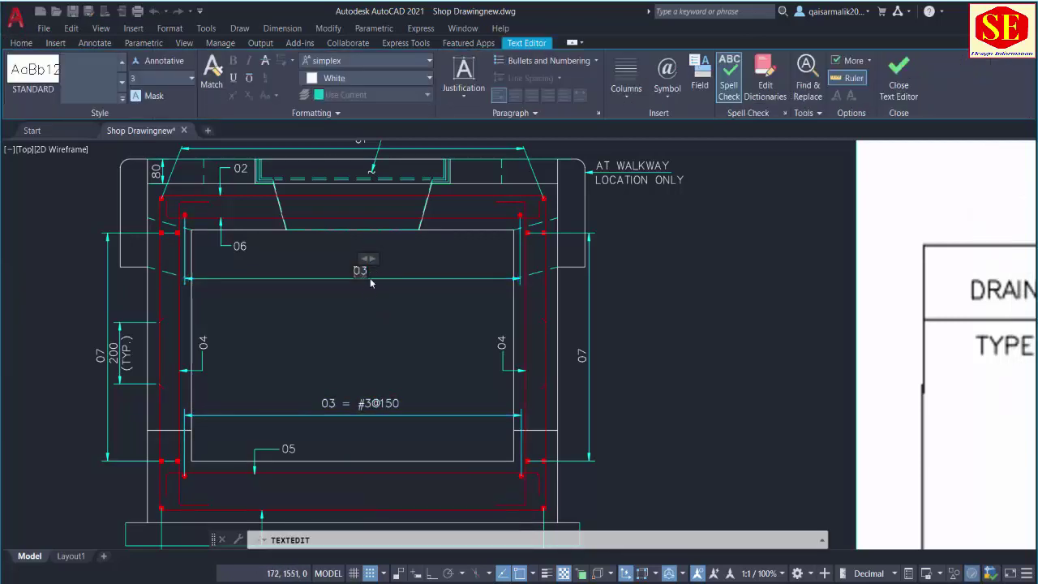
pyautogui.write('= #3@150')
pyautogui.click(372, 337)
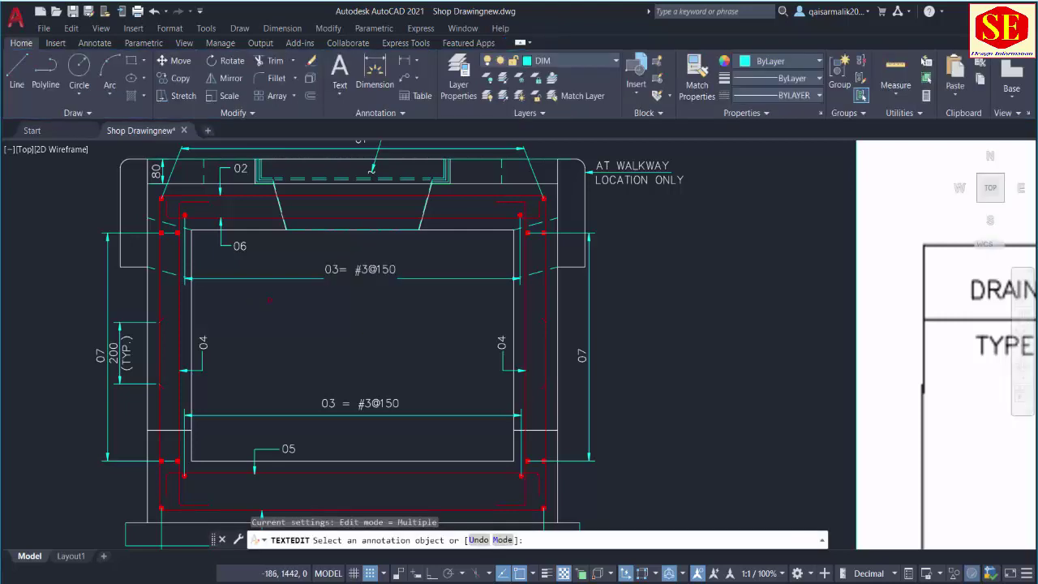
pyautogui.press('Escape')
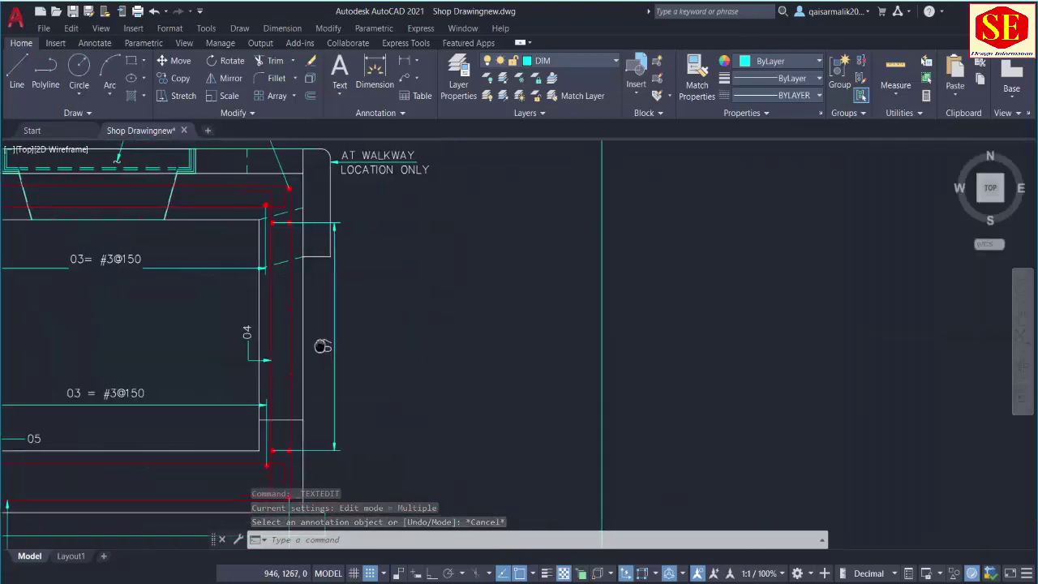
# - Change the 04 label at the section's right wall to "04= #03@150", checking it against the highlighted 1200 x 750 table row
pyautogui.scroll(-5, 315, 499)
pyautogui.scroll(3, 578, 395)
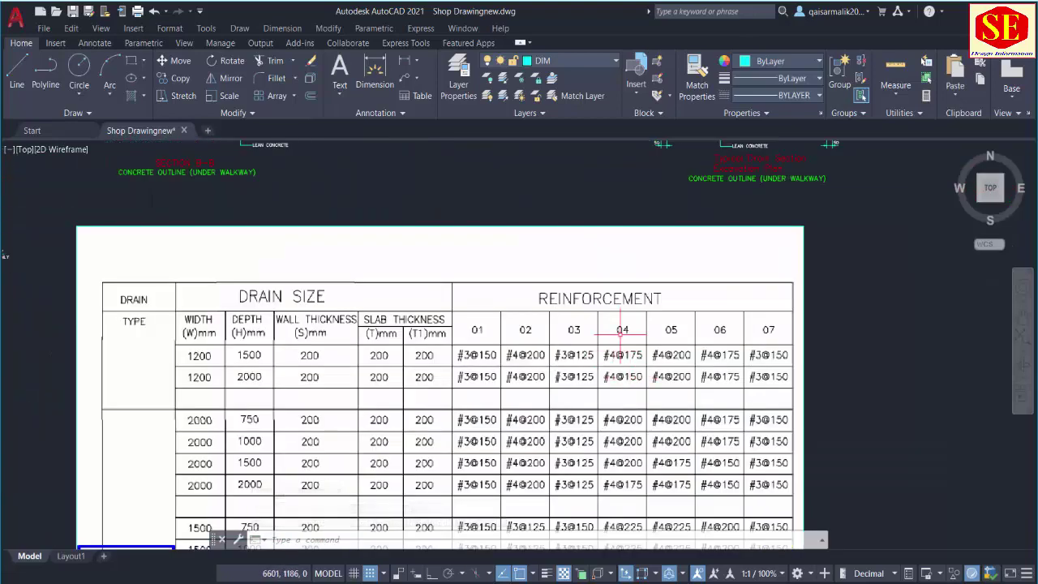
pyautogui.scroll(4, 601, 486)
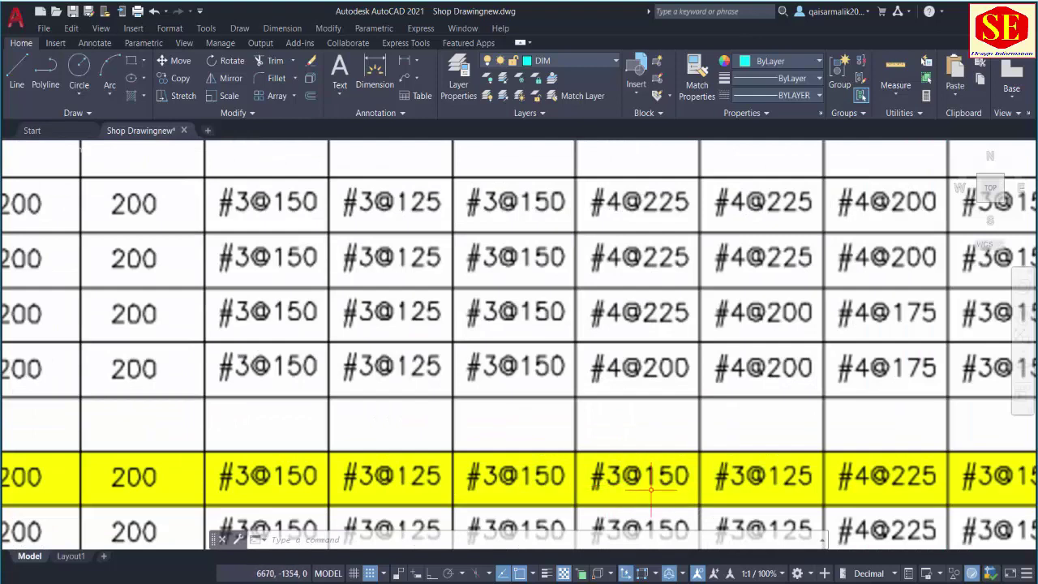
pyautogui.scroll(-6, 622, 489)
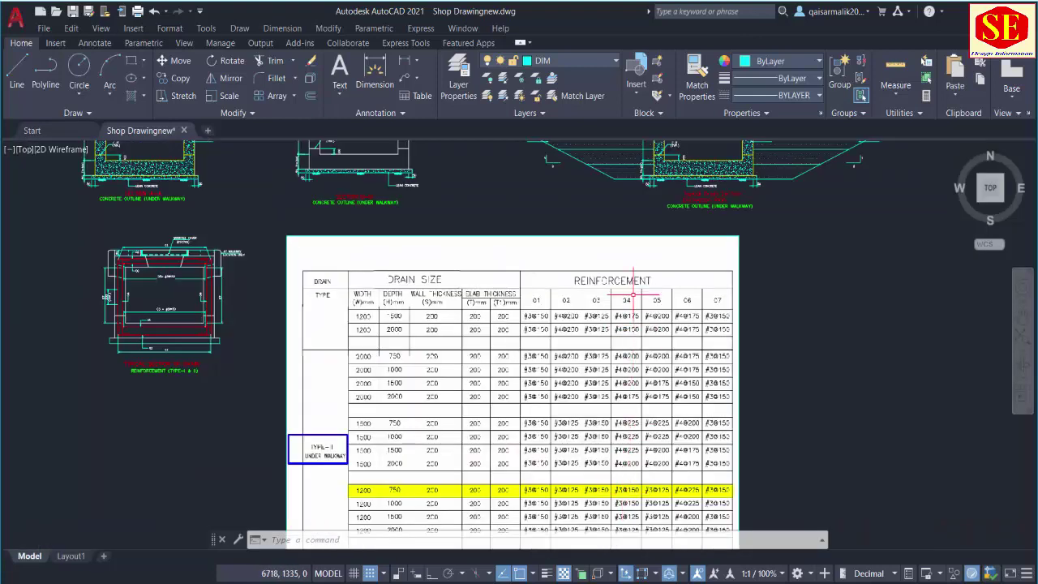
pyautogui.scroll(8, 272, 369)
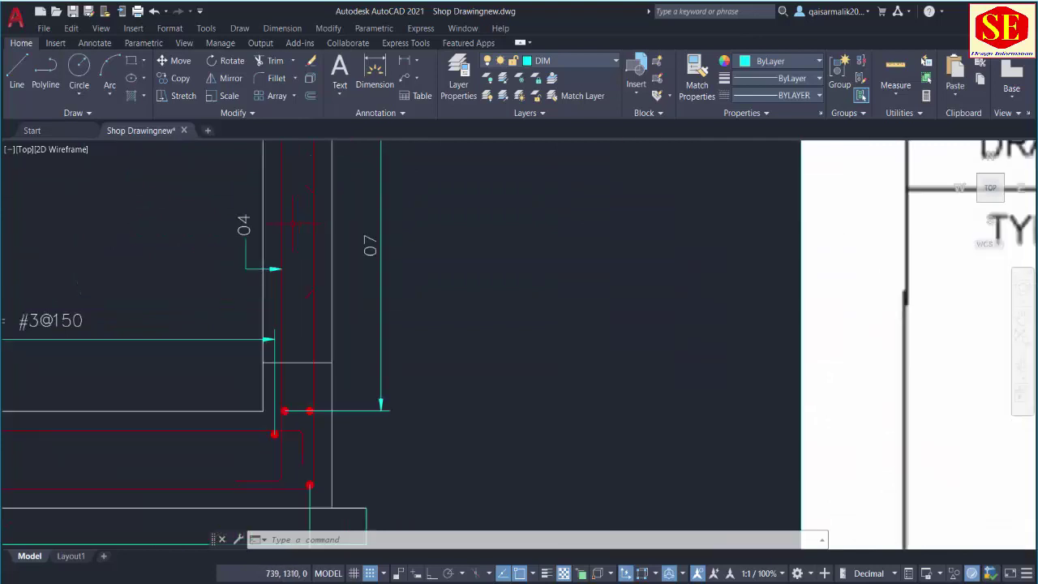
pyautogui.doubleClick(459, 276)
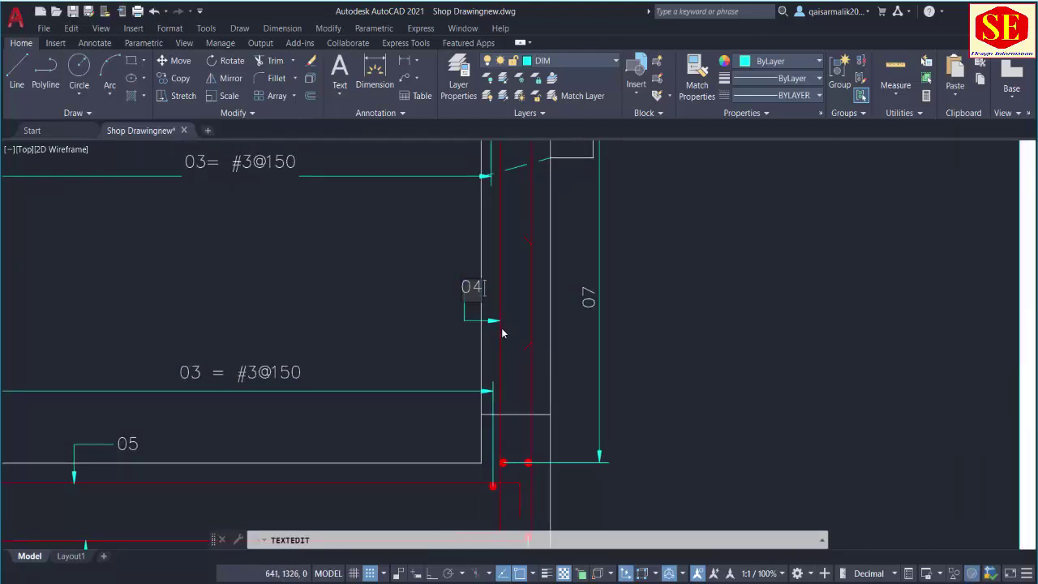
pyautogui.write('= #03@150')
pyautogui.click(614, 359)
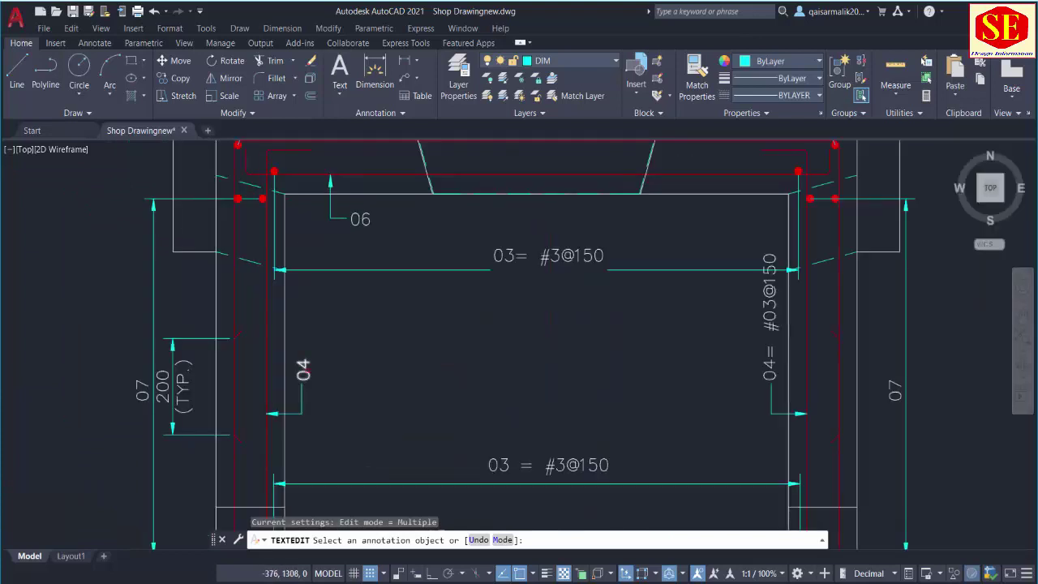
# - Change the 04 bar label at the section's left wall to "04+ #03@150"
pyautogui.click(307, 374)
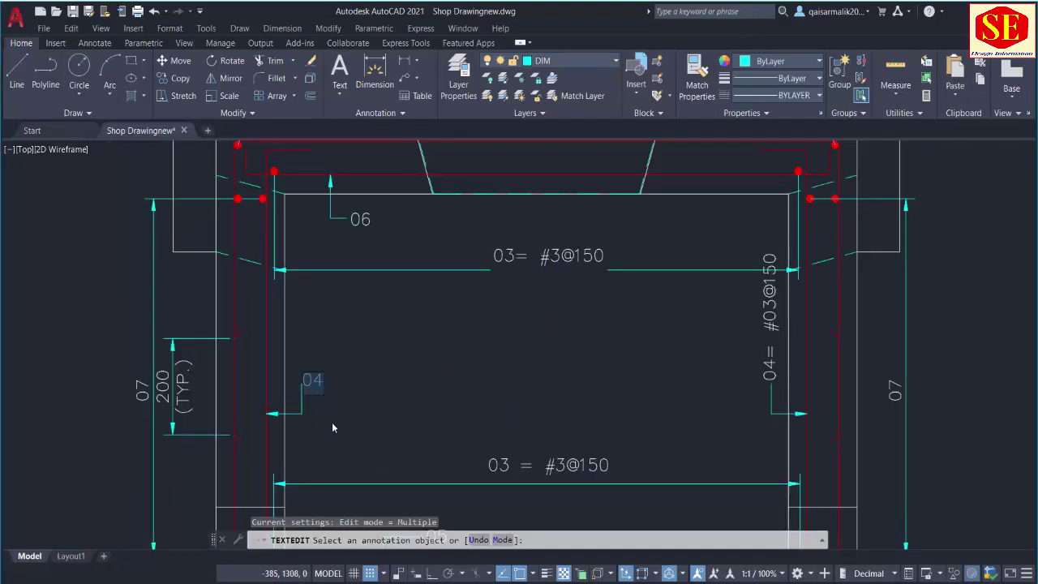
pyautogui.press('End')
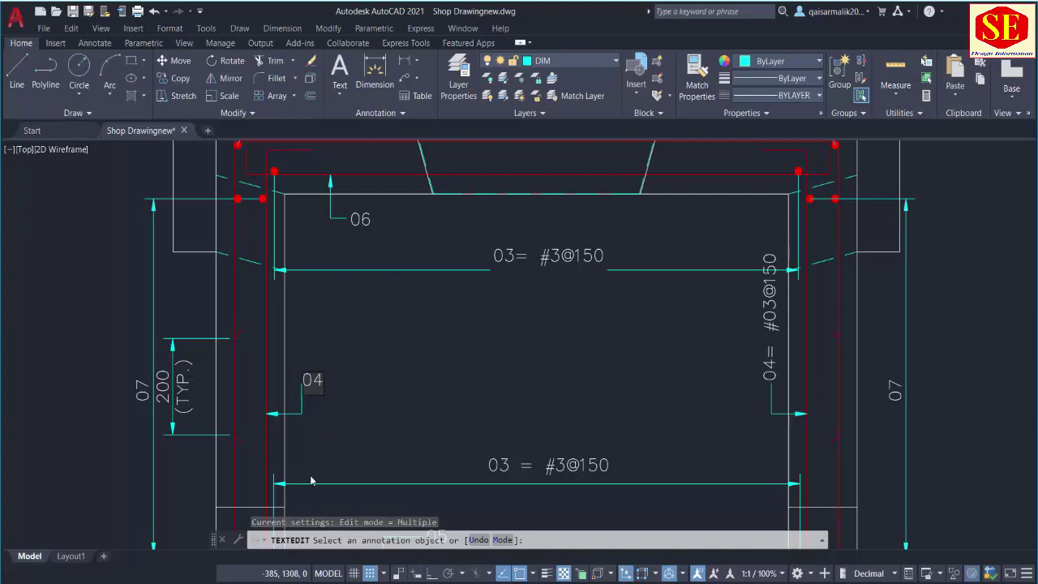
pyautogui.write('+')
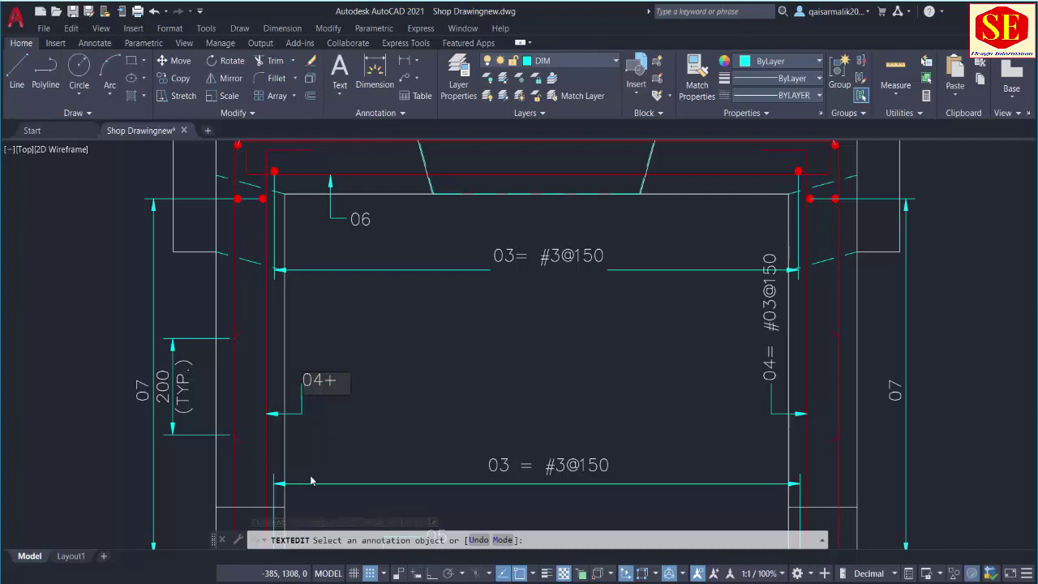
pyautogui.write(' #03')
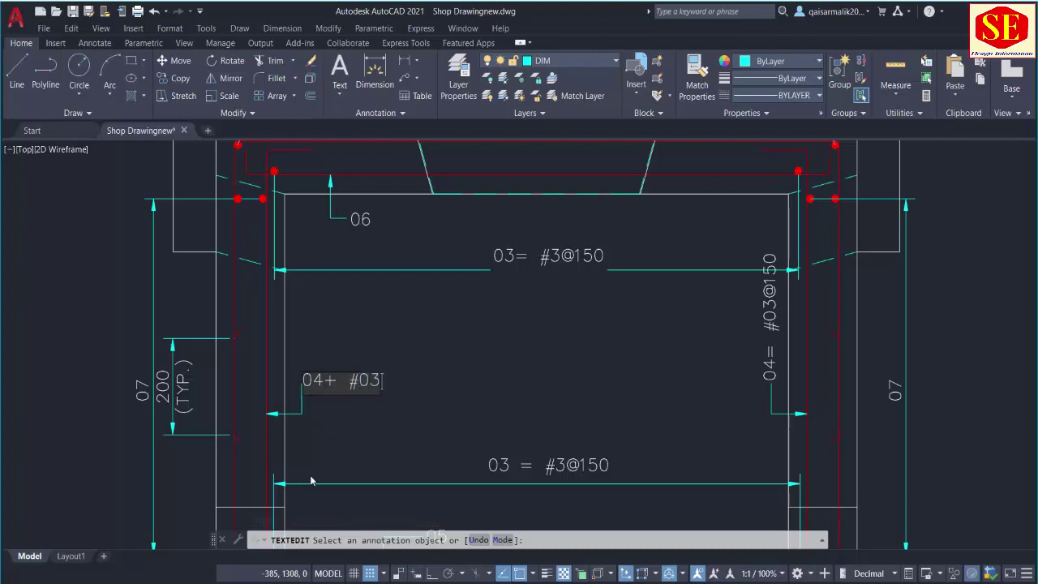
pyautogui.write('@15')
pyautogui.press('Escape')
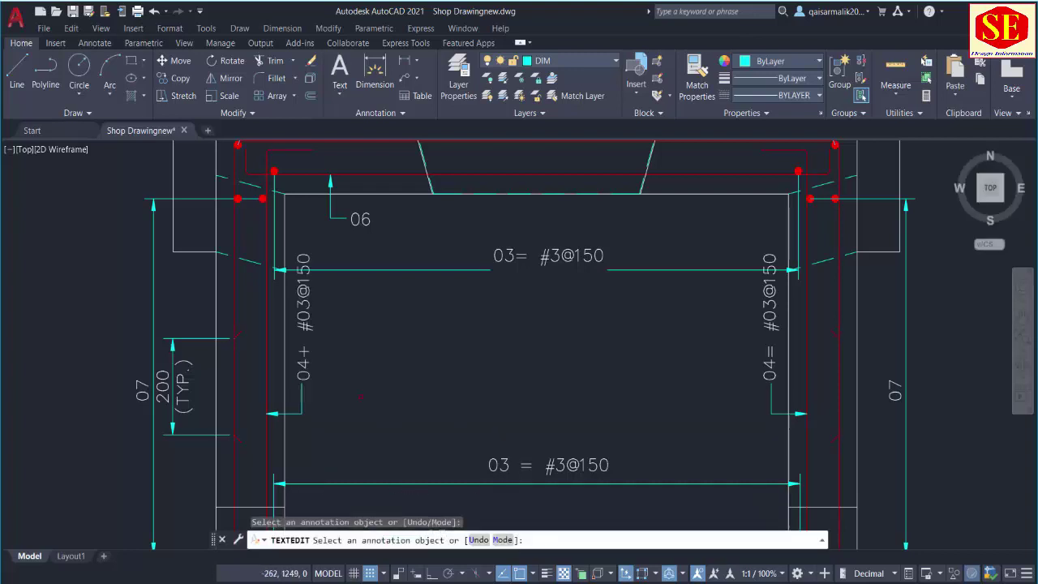
pyautogui.press('Escape')
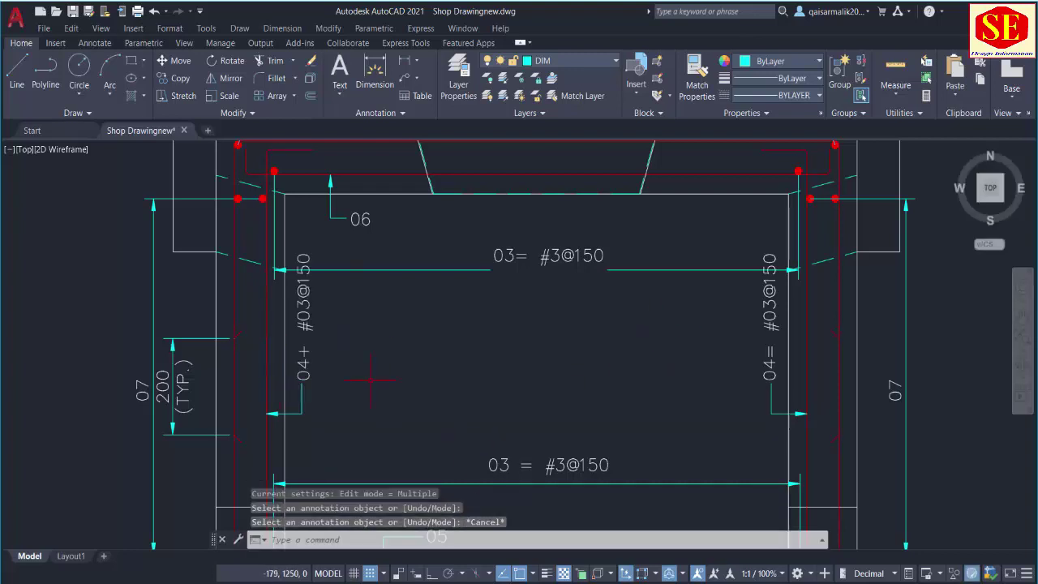
# - Change the 06 bar label below the top slab to "06= #04@225", taking the value from the highlighted 1200 x 750 table row
pyautogui.moveTo(350, 306); pyautogui.dragTo(349, 362)
pyautogui.scroll(2, 360, 224)
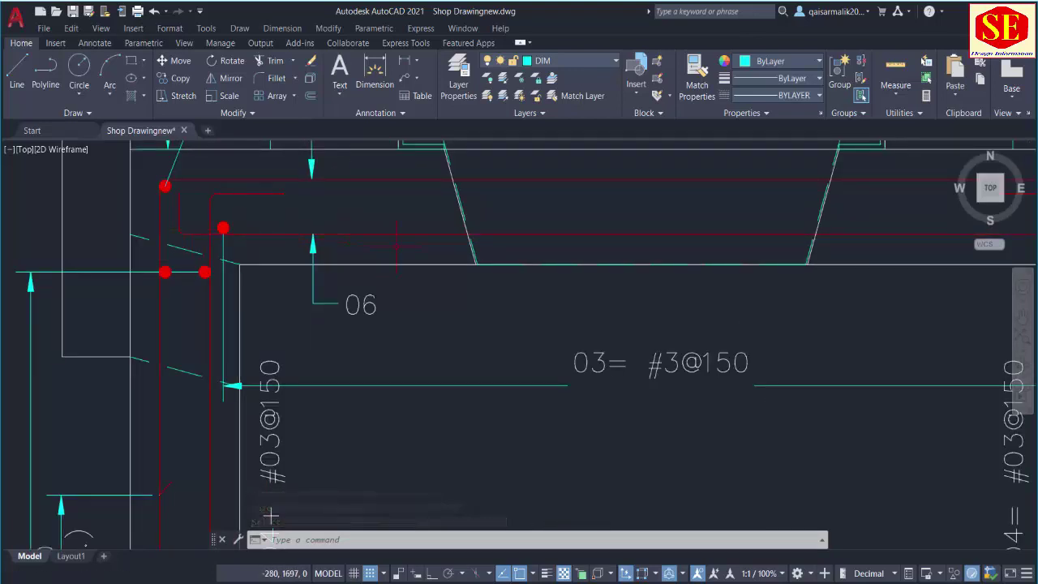
pyautogui.scroll(-2, 432, 251)
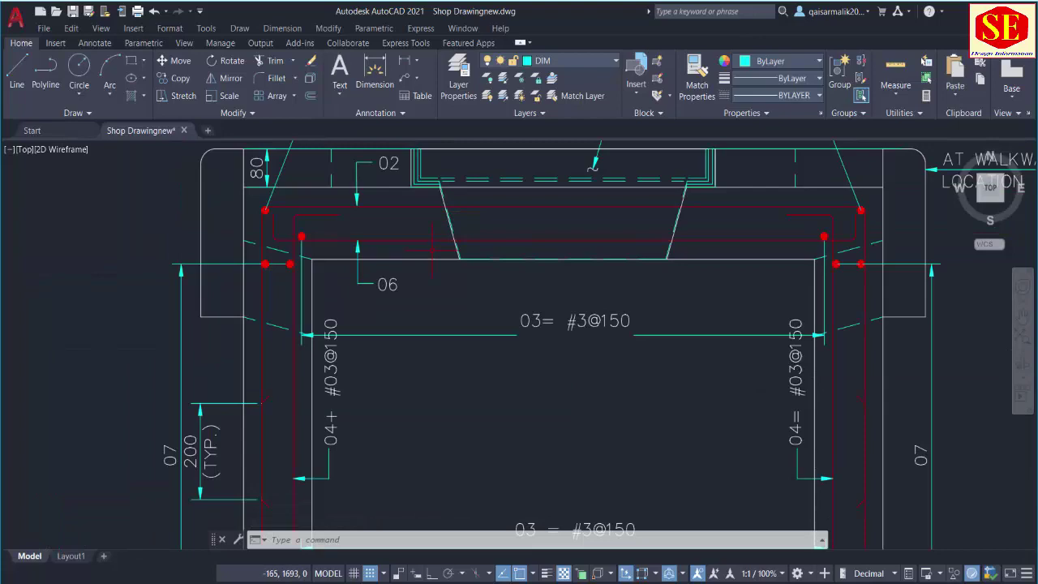
pyautogui.scroll(-7, 390, 290)
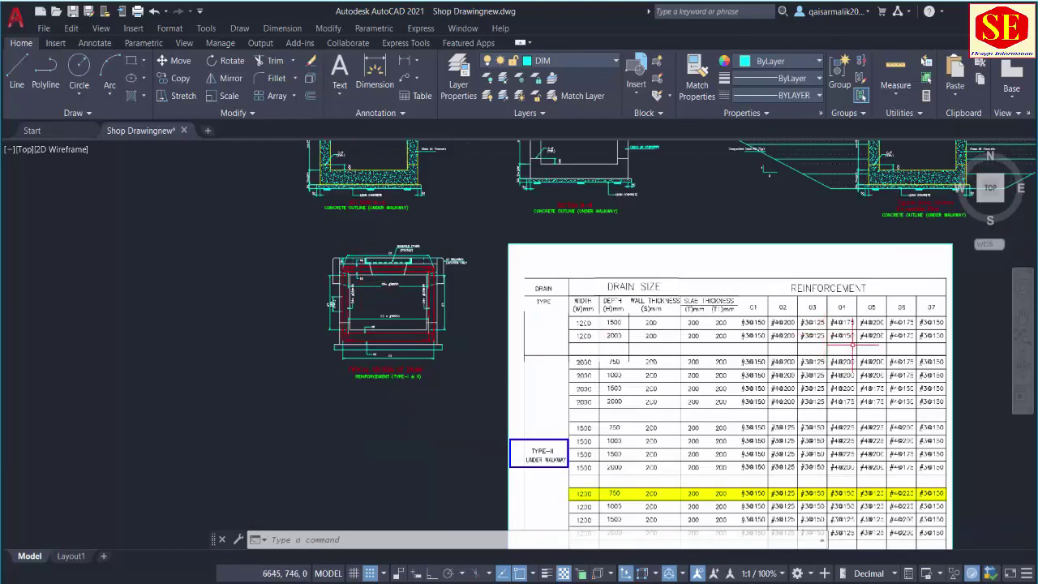
pyautogui.scroll(3, 907, 317)
pyautogui.scroll(-2, 907, 311)
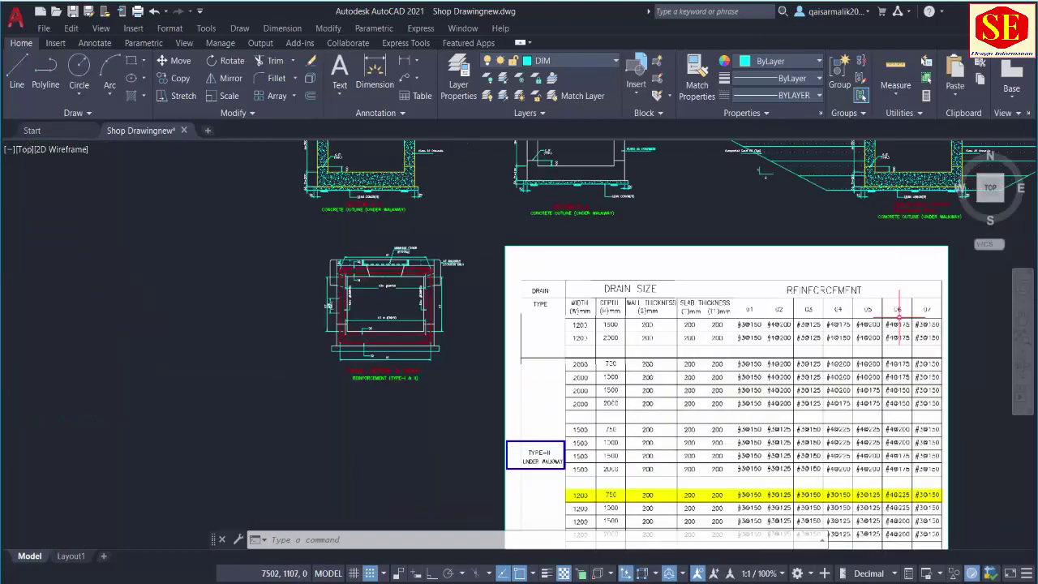
pyautogui.scroll(2, 904, 526)
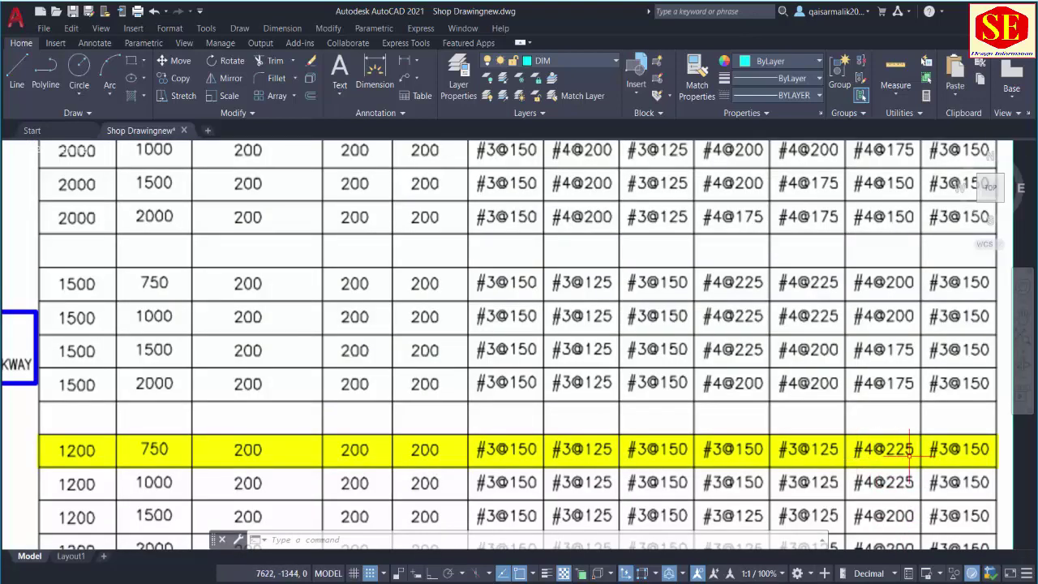
pyautogui.scroll(-6, 909, 452)
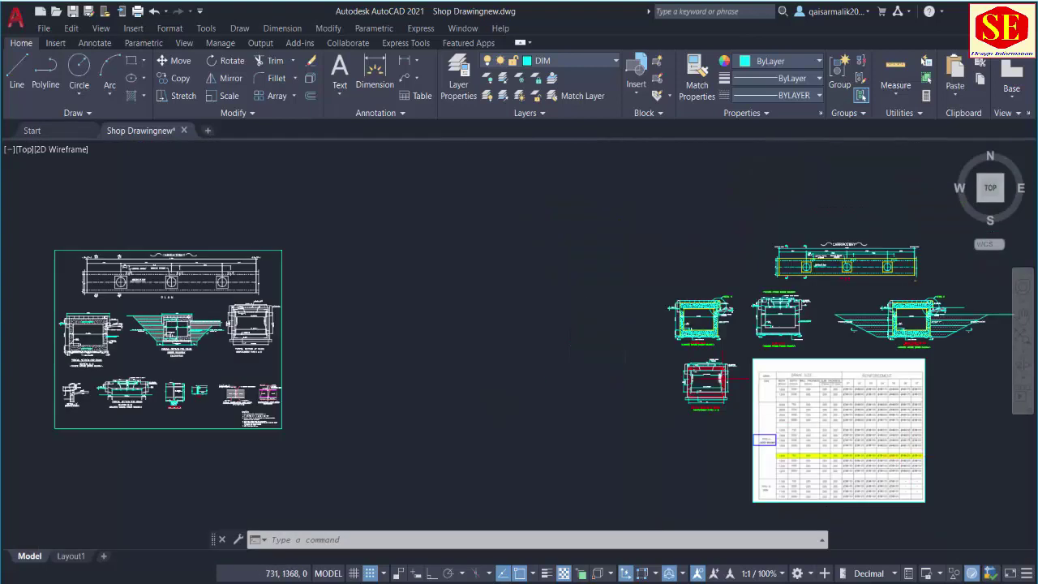
pyautogui.scroll(6, 647, 371)
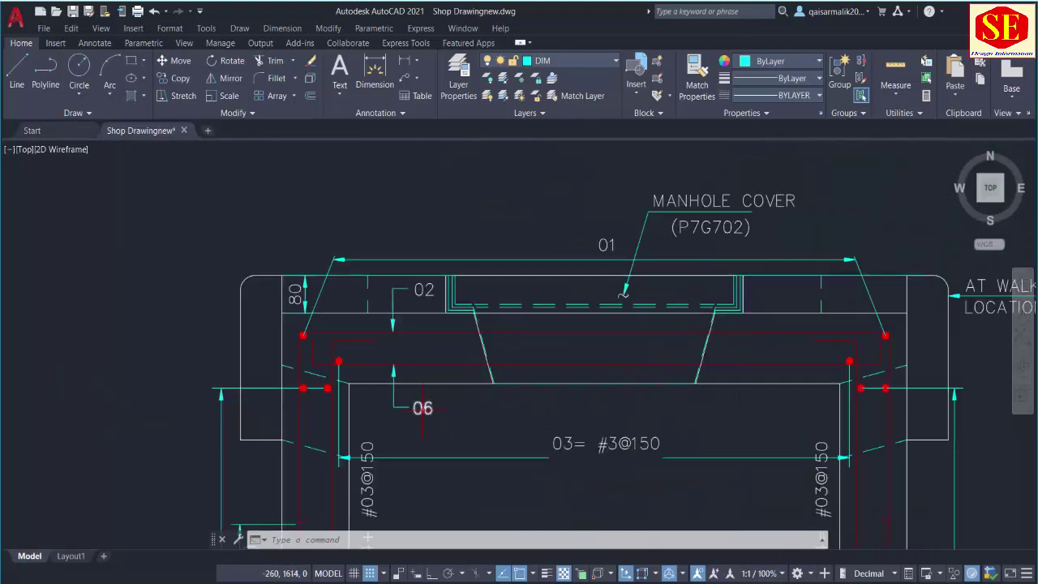
pyautogui.click(430, 398)
pyautogui.doubleClick(422, 407)
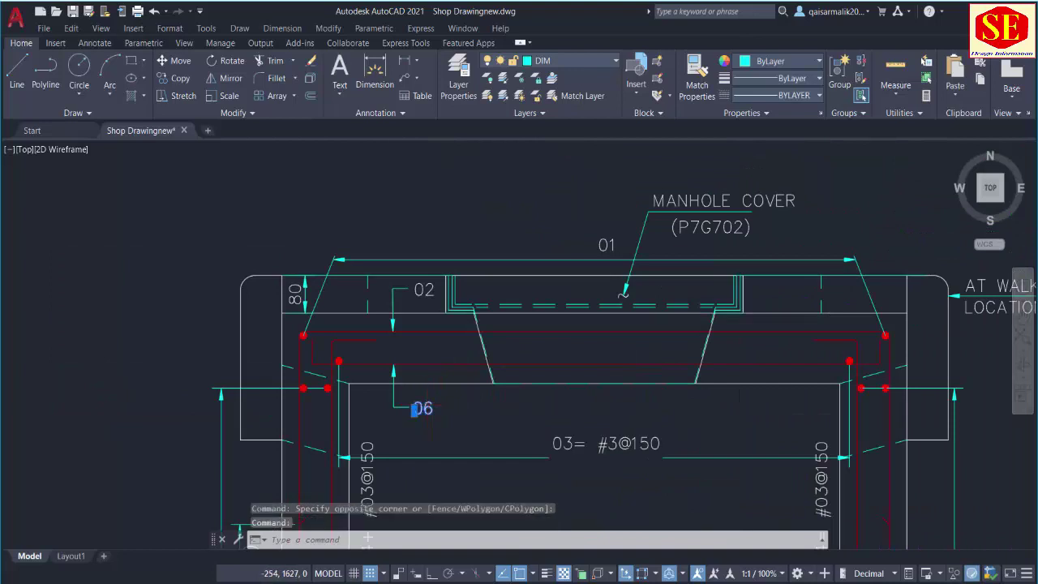
pyautogui.press('End')
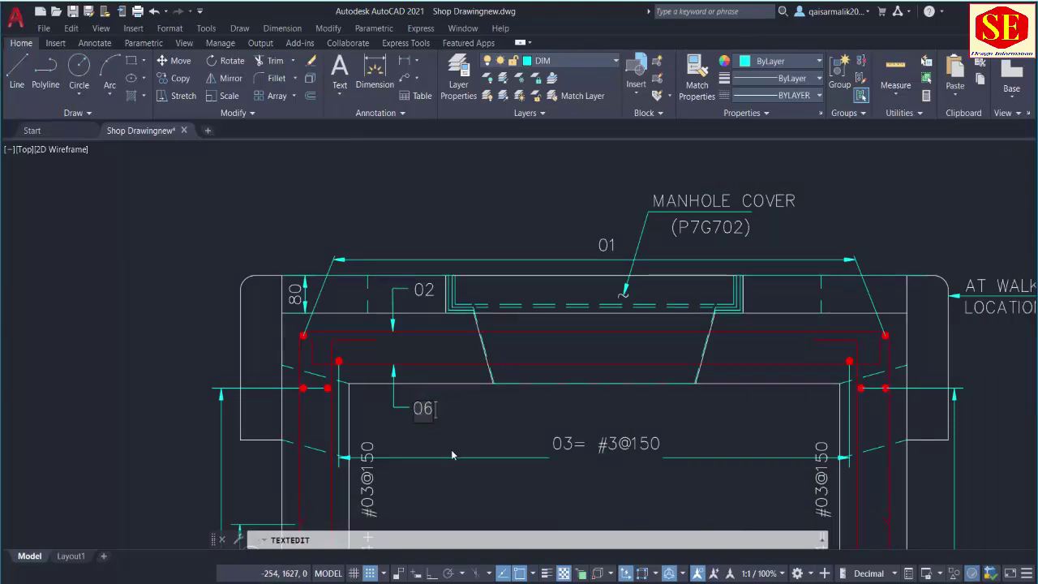
pyautogui.write('= #04')
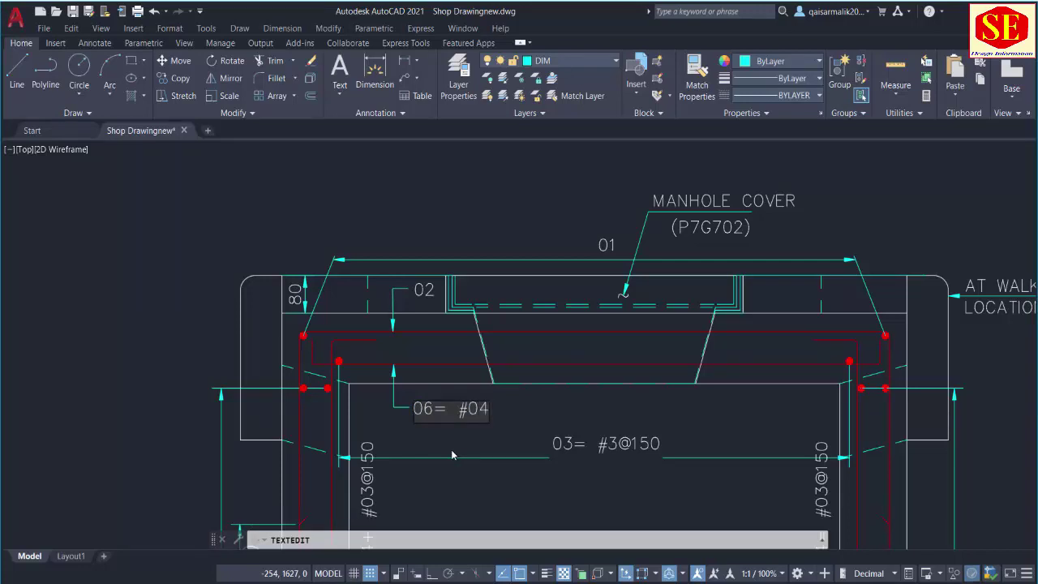
pyautogui.write('@225')
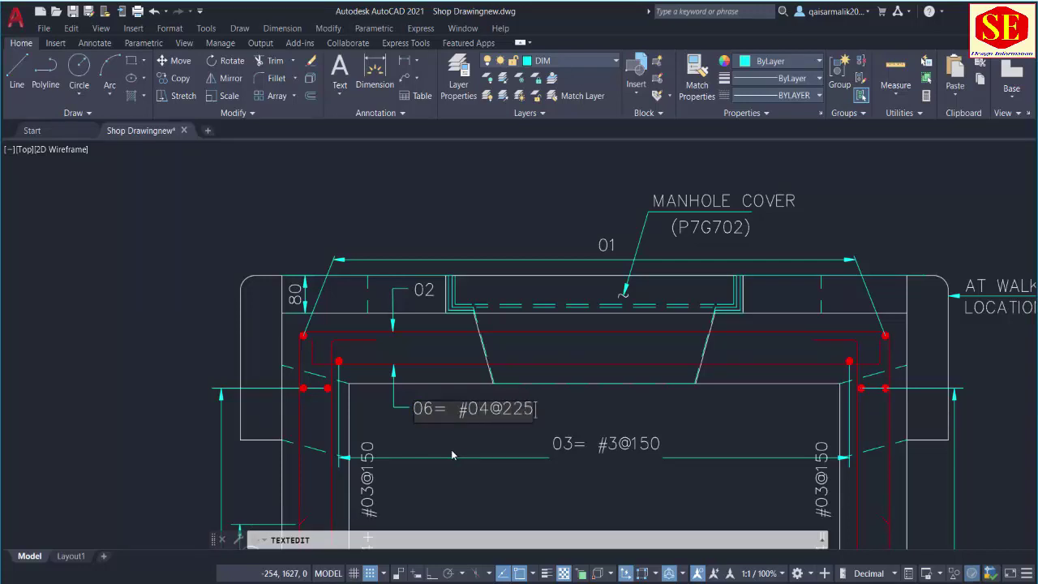
pyautogui.click(455, 449)
pyautogui.press('Escape')
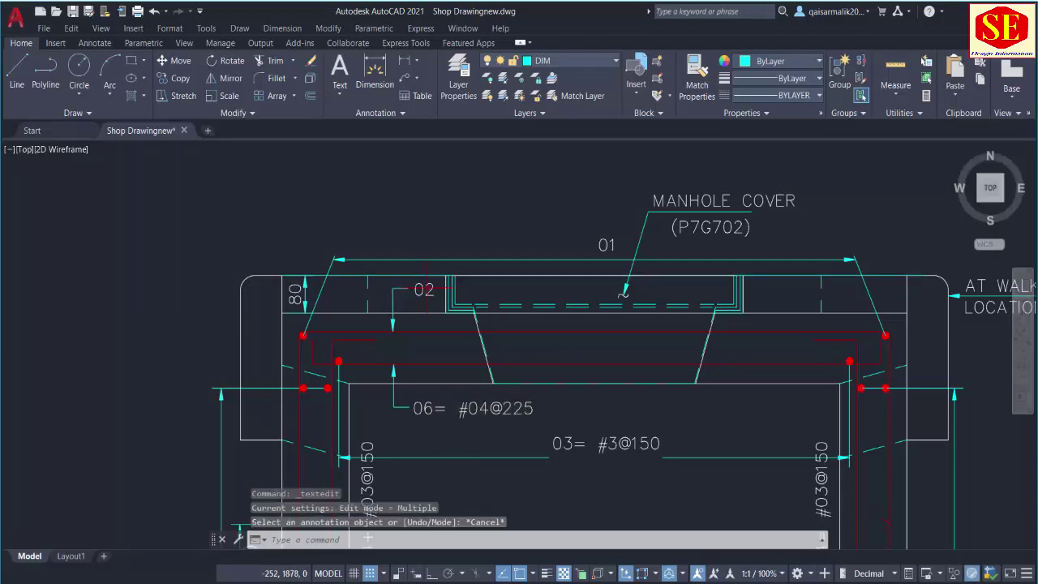
# - Change the upper 02 bar label in the reinforcement section to "02= #3@125", taking the value from the highlighted 1200 x 750 table row
pyautogui.scroll(-5, 243, 323)
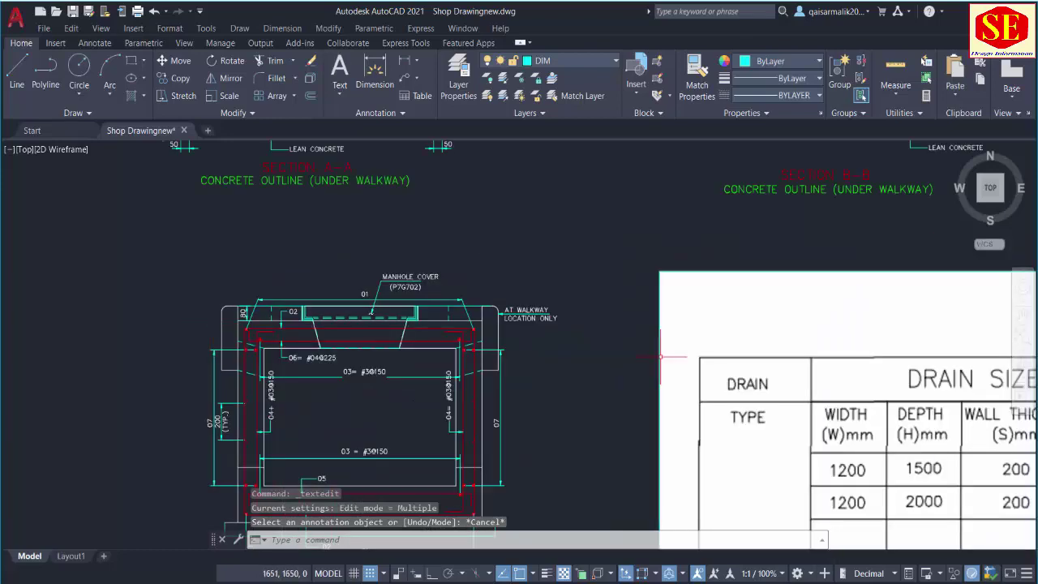
pyautogui.scroll(3, 585, 388)
pyautogui.scroll(-2, 586, 387)
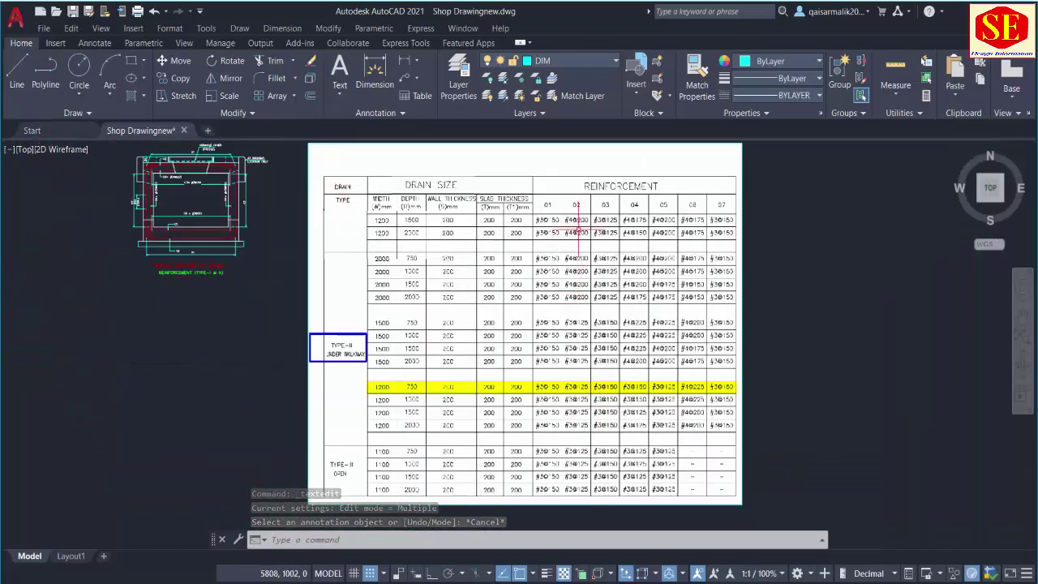
pyautogui.scroll(4, 579, 381)
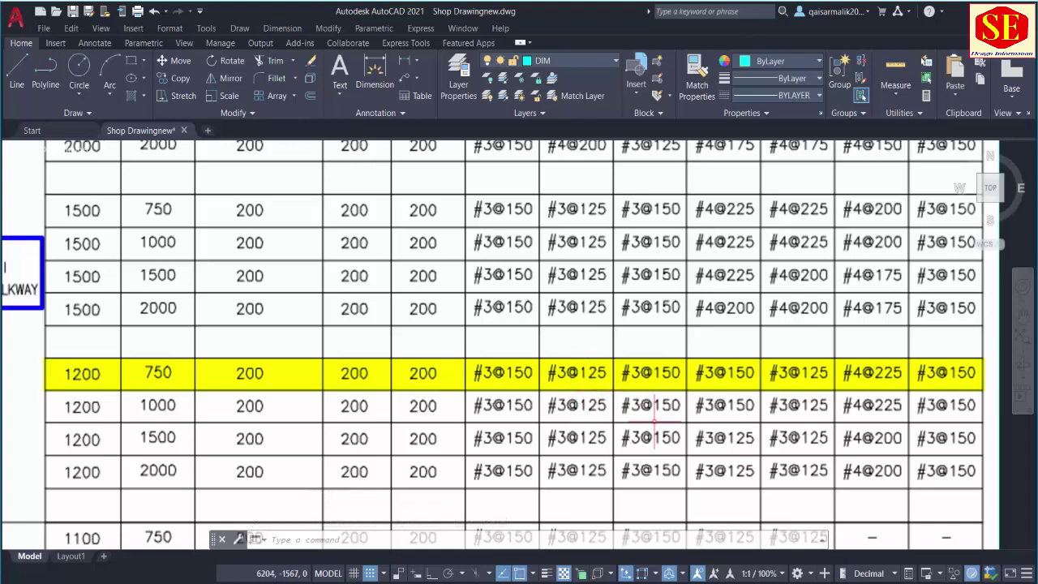
pyautogui.scroll(-5, 602, 389)
pyautogui.scroll(8, 328, 269)
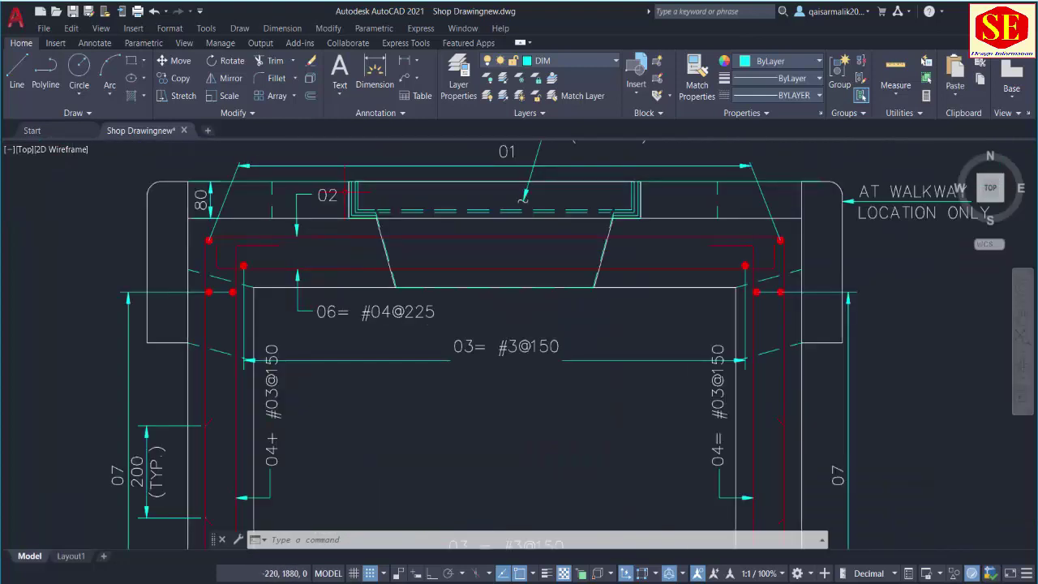
pyautogui.doubleClick(326, 196)
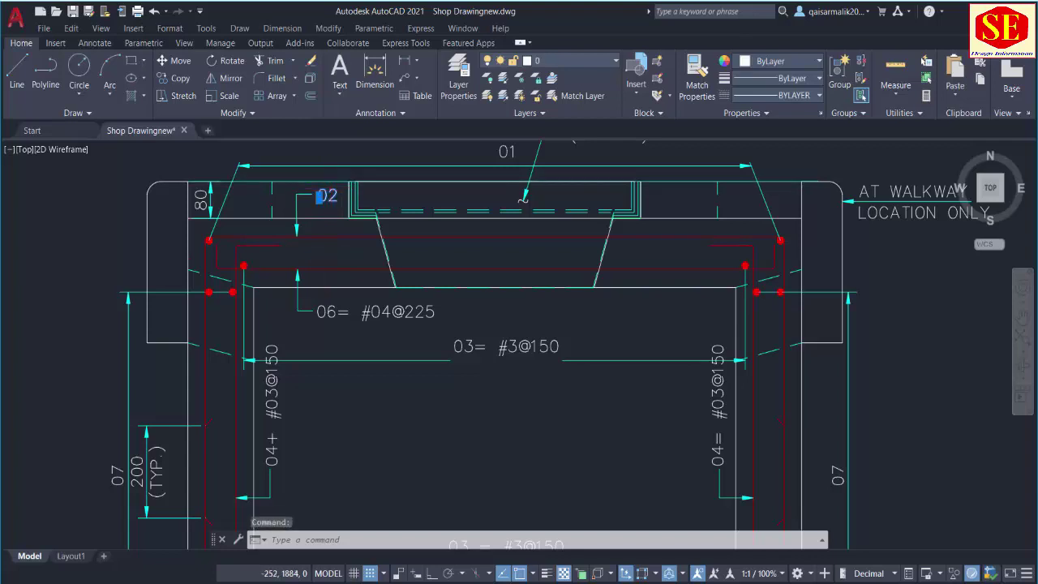
pyautogui.press('End')
pyautogui.write('= #3')
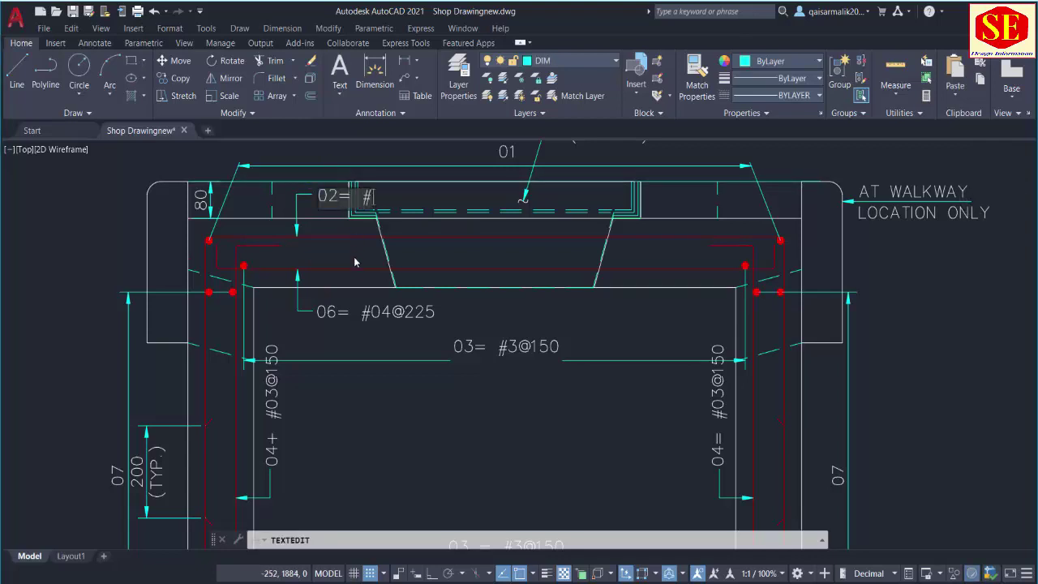
pyautogui.write('@125')
pyautogui.press('Return')
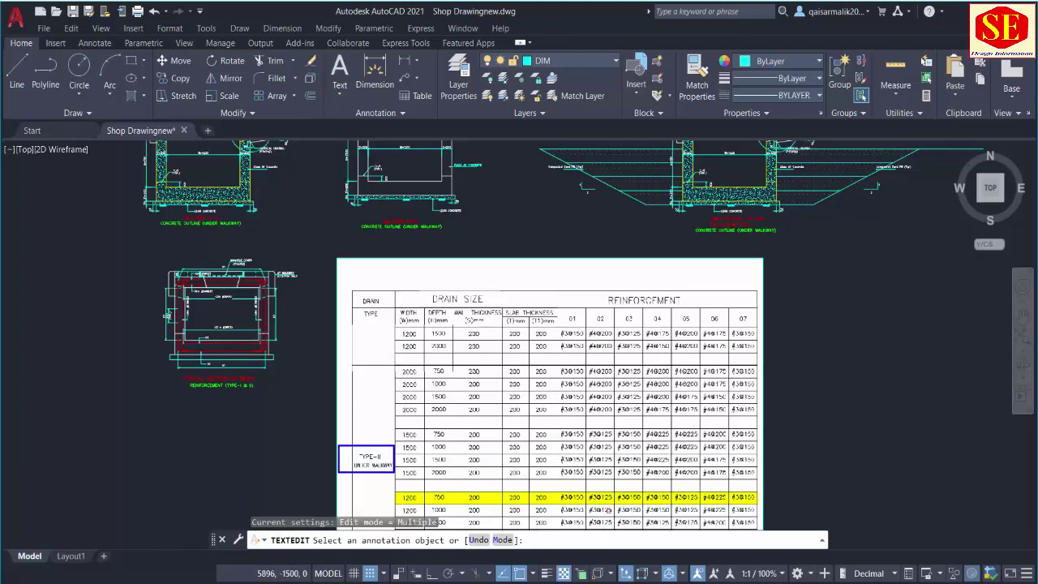
# - Extend the 01 bar label above the top slab to "01=#3@125", consulting the highlighted 1200 x 750 table row
pyautogui.scroll(4, 610, 510)
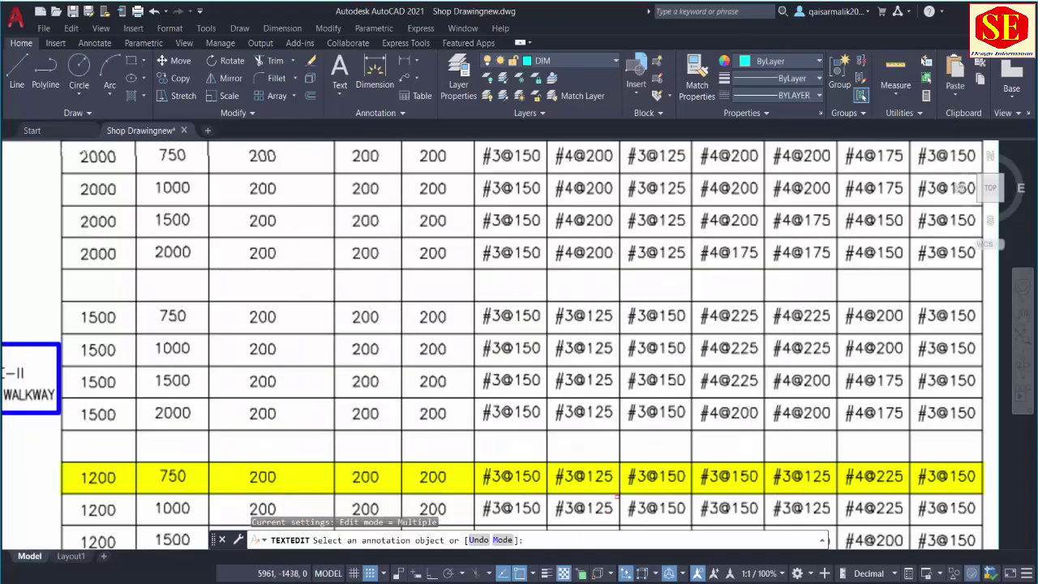
pyautogui.scroll(-8, 519, 340)
pyautogui.scroll(6, 422, 365)
pyautogui.scroll(4, 281, 257)
pyautogui.scroll(-8, 281, 257)
pyautogui.scroll(4, 771, 440)
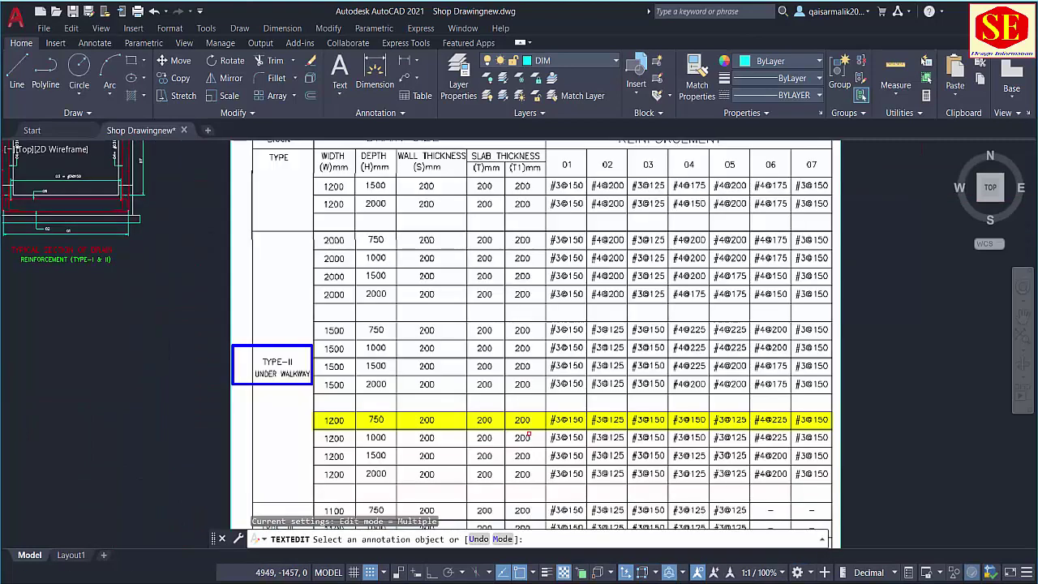
pyautogui.scroll(2, 564, 426)
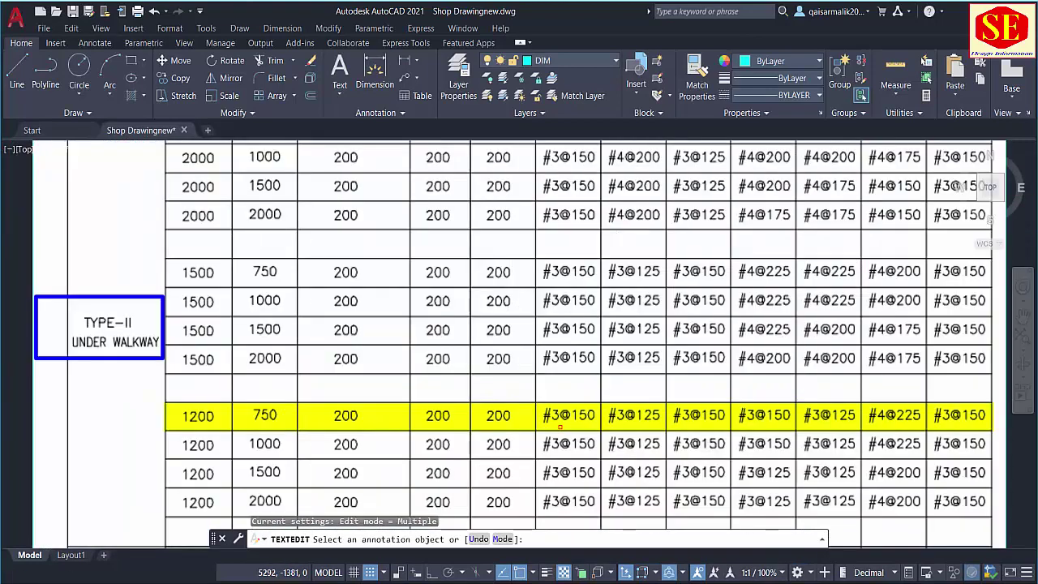
pyautogui.scroll(-6, 767, 519)
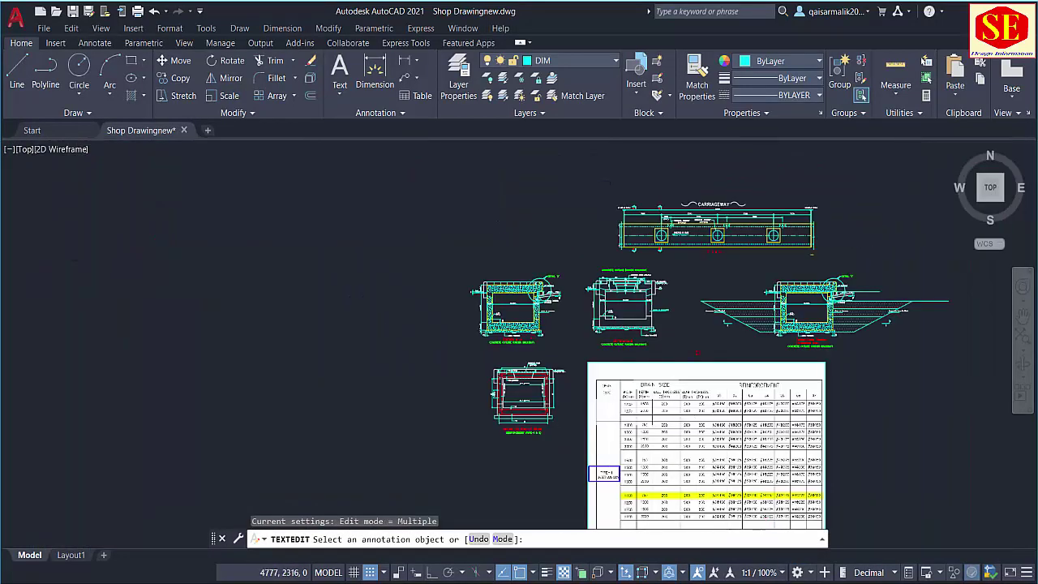
pyautogui.scroll(8, 583, 347)
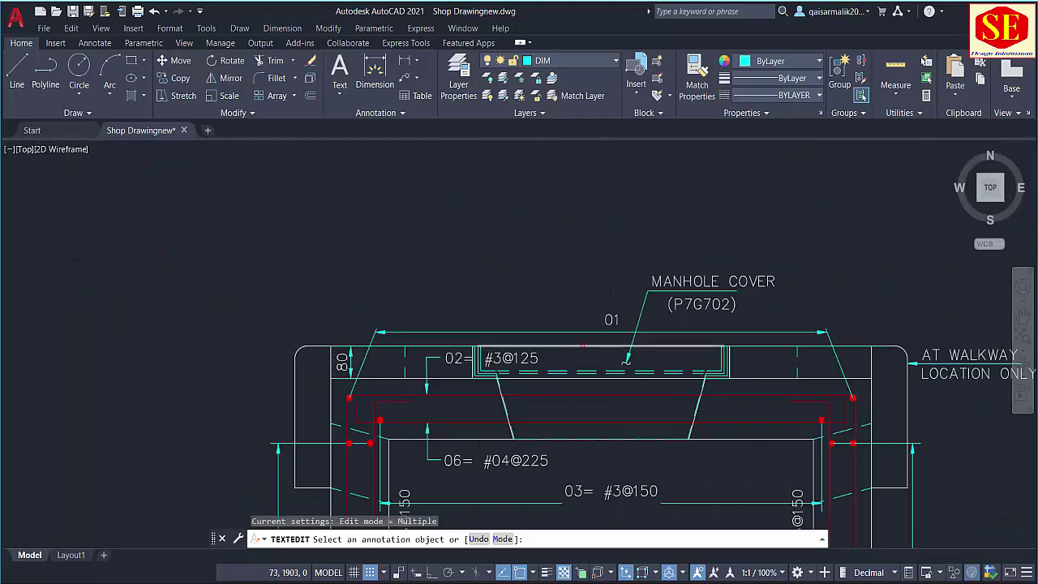
pyautogui.scroll(2, 582, 347)
pyautogui.click(627, 306)
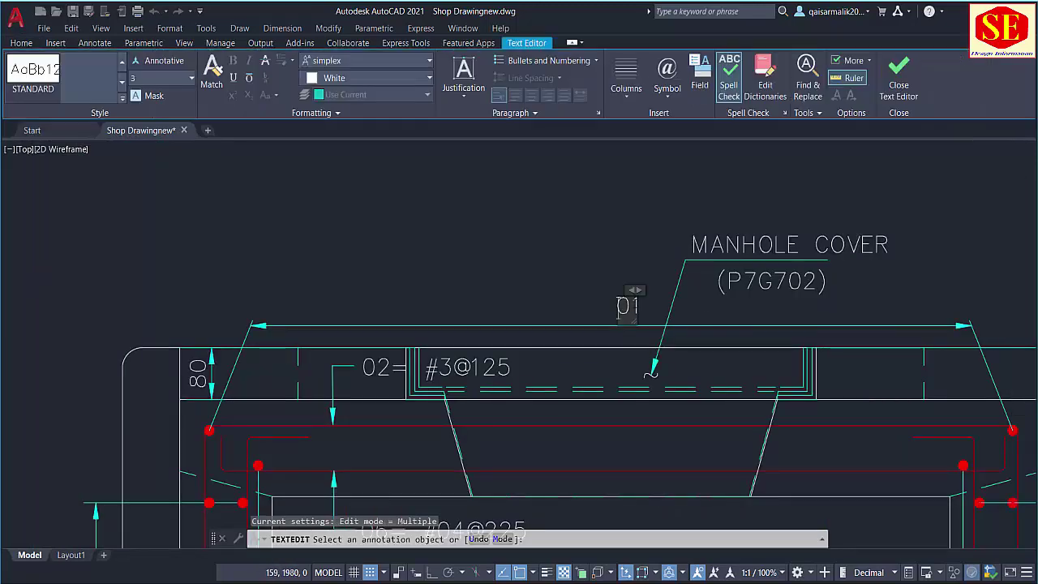
pyautogui.write('=#')
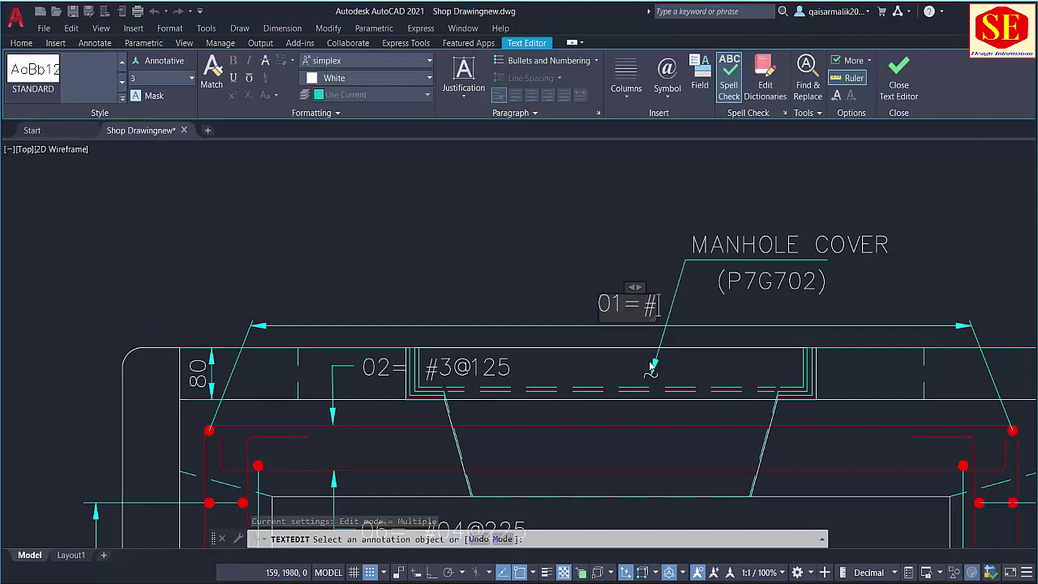
pyautogui.write('3')
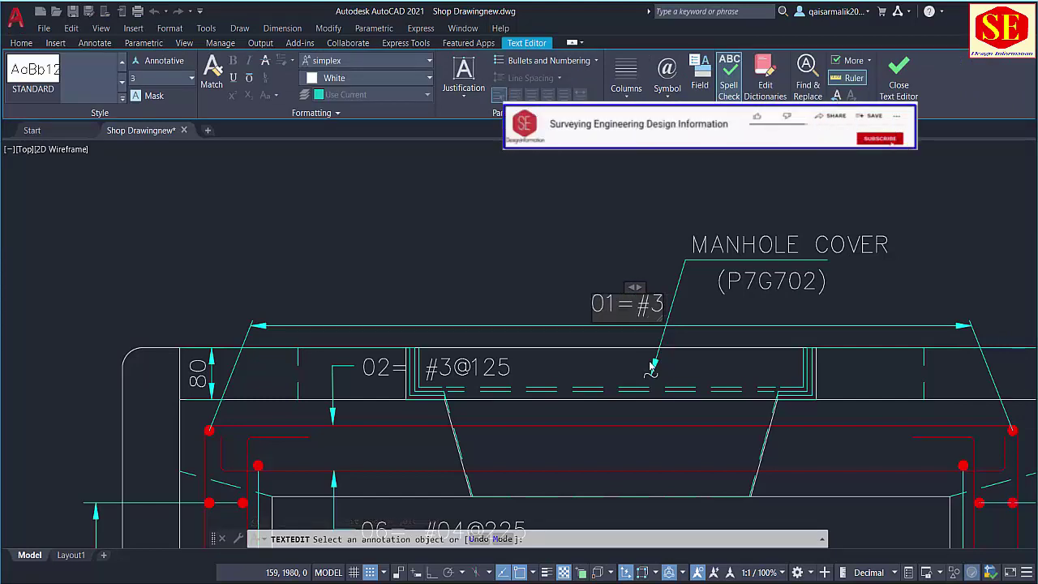
pyautogui.write('@125')
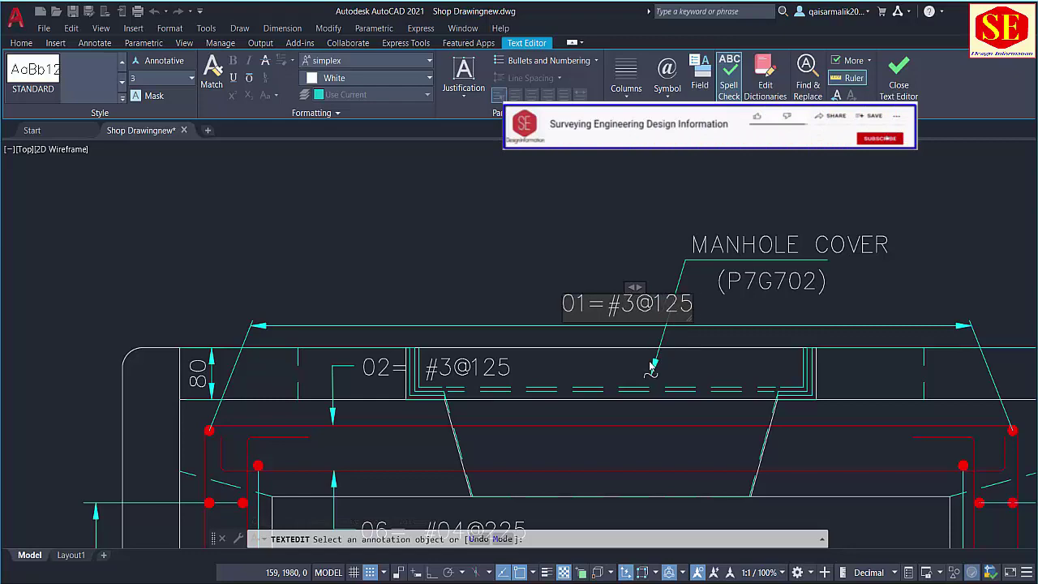
# - Correct the upper 01 bar label to "01=#3@150" after rechecking the highlighted 1200 x 750 table row
pyautogui.scroll(-5, 433, 320)
pyautogui.scroll(5, 556, 425)
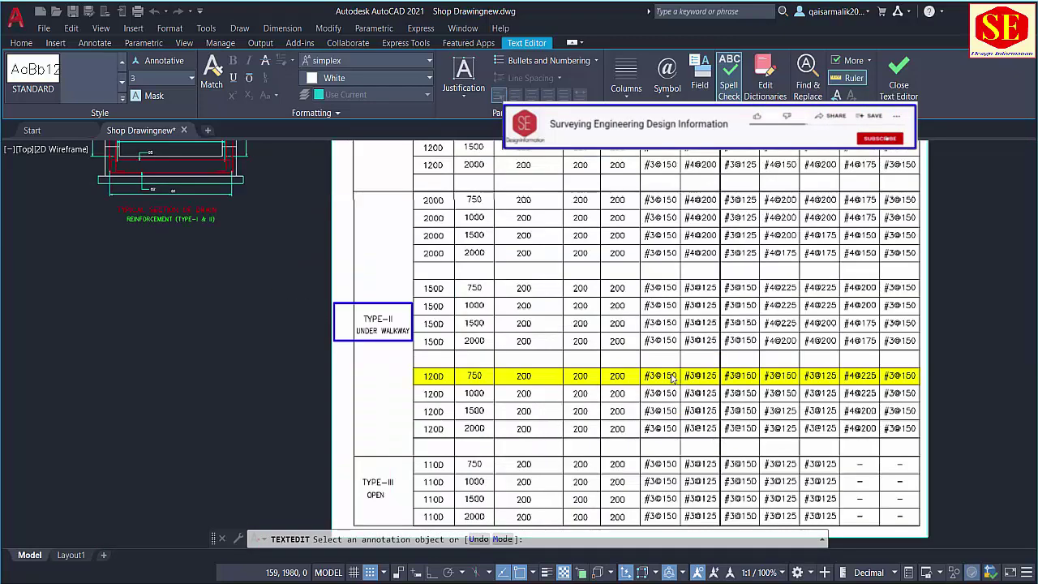
pyautogui.scroll(2, 673, 378)
pyautogui.scroll(-5, 694, 443)
pyautogui.scroll(6, 532, 358)
pyautogui.press('BackSpace')
pyautogui.press('BackSpace')
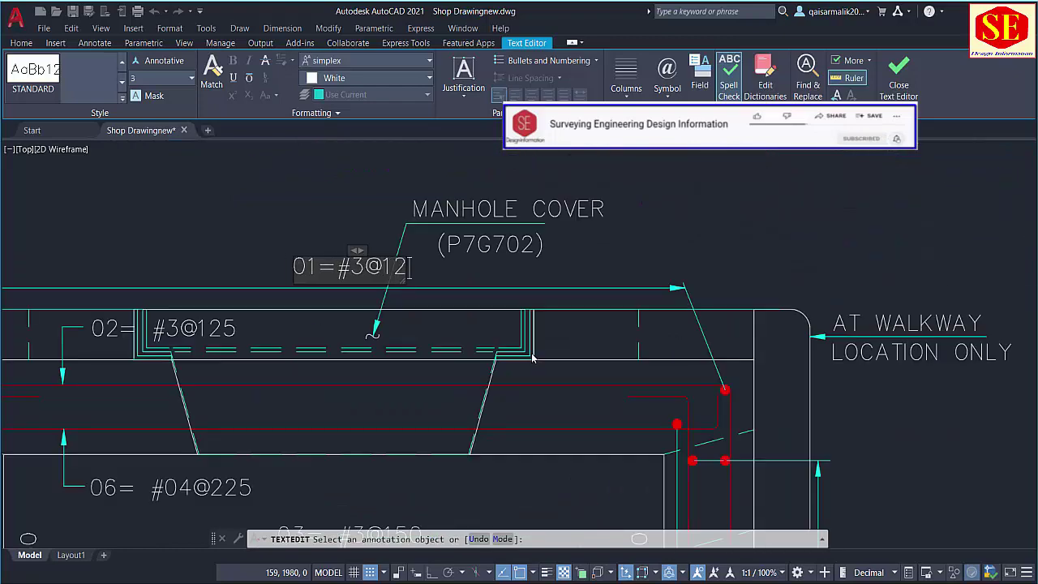
pyautogui.write('50')
pyautogui.click(627, 437)
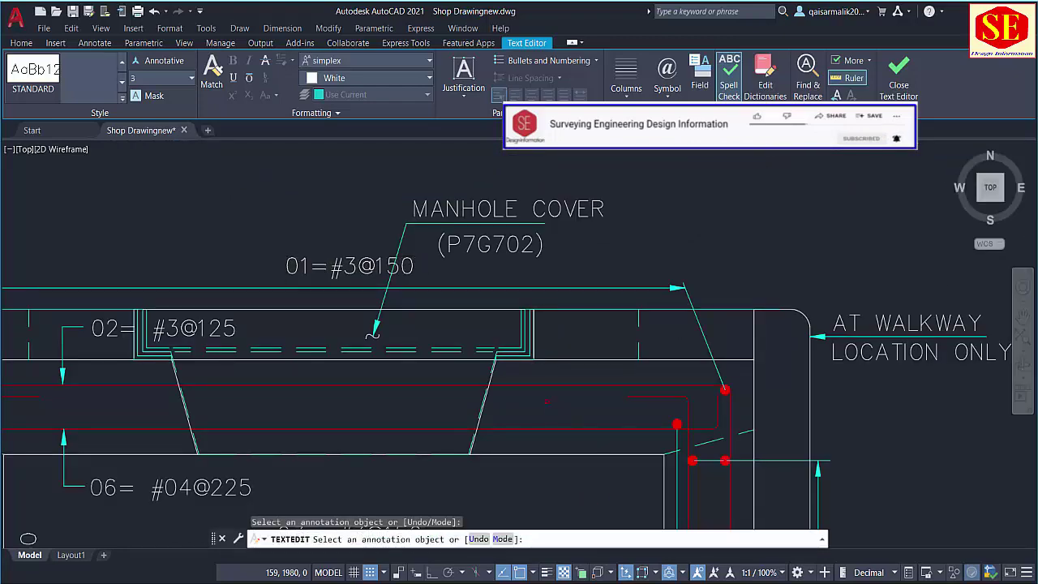
# - Change the 07 bar label outside the section's left wall to "07=#3@150", taking the value from the highlighted 1200 x 750 table row
pyautogui.scroll(-4, 627, 437)
pyautogui.scroll(2, 630, 336)
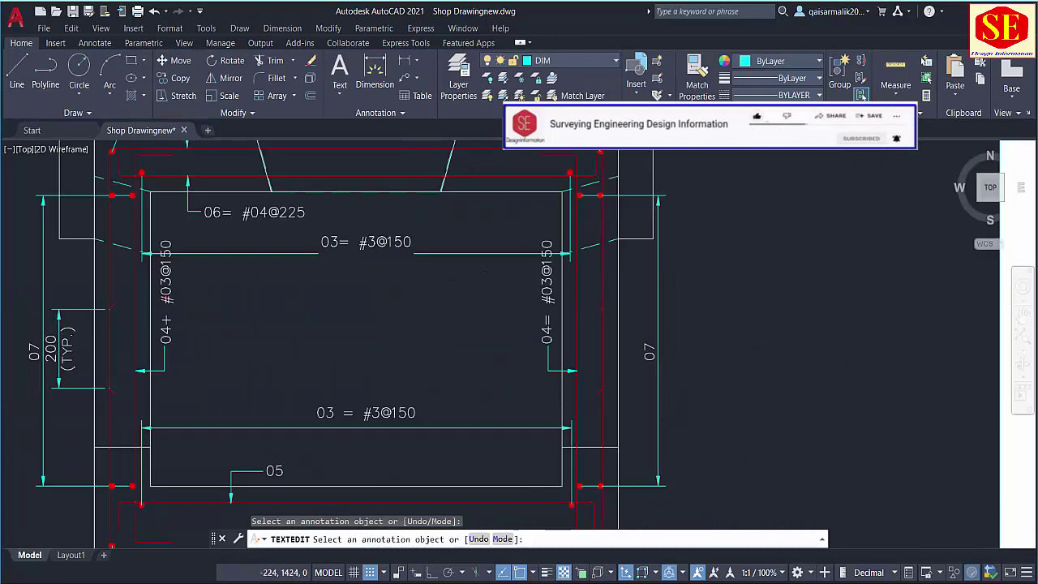
pyautogui.moveTo(630, 336); pyautogui.dragTo(820, 350)
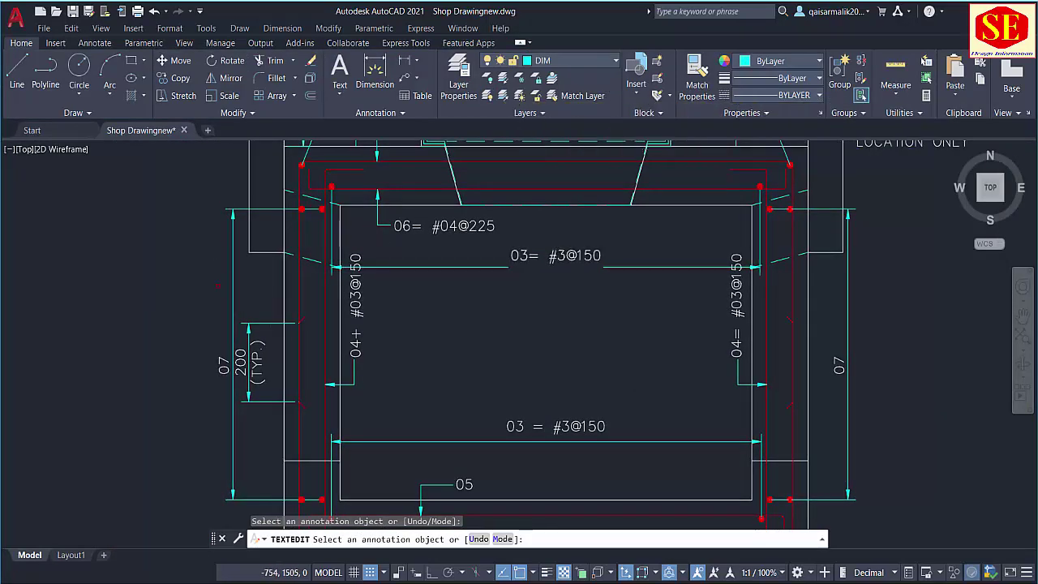
pyautogui.scroll(4, 223, 379)
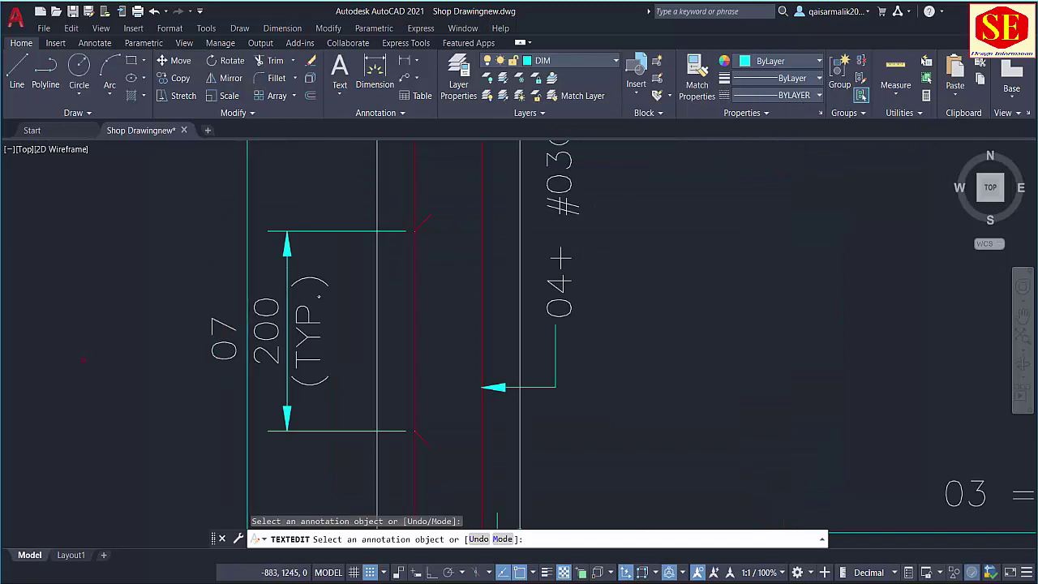
pyautogui.scroll(-8, 86, 357)
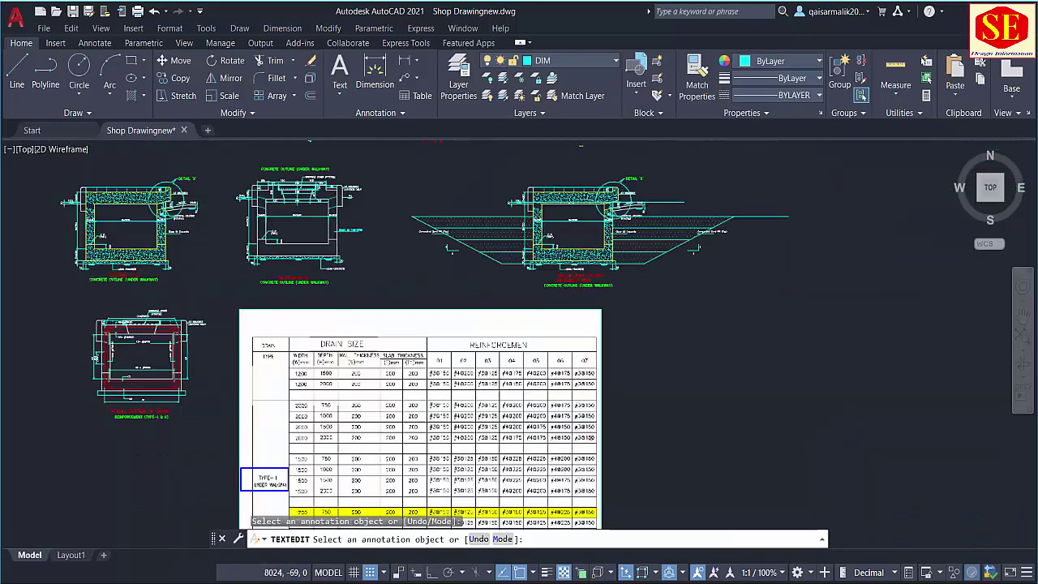
pyautogui.scroll(5, 585, 523)
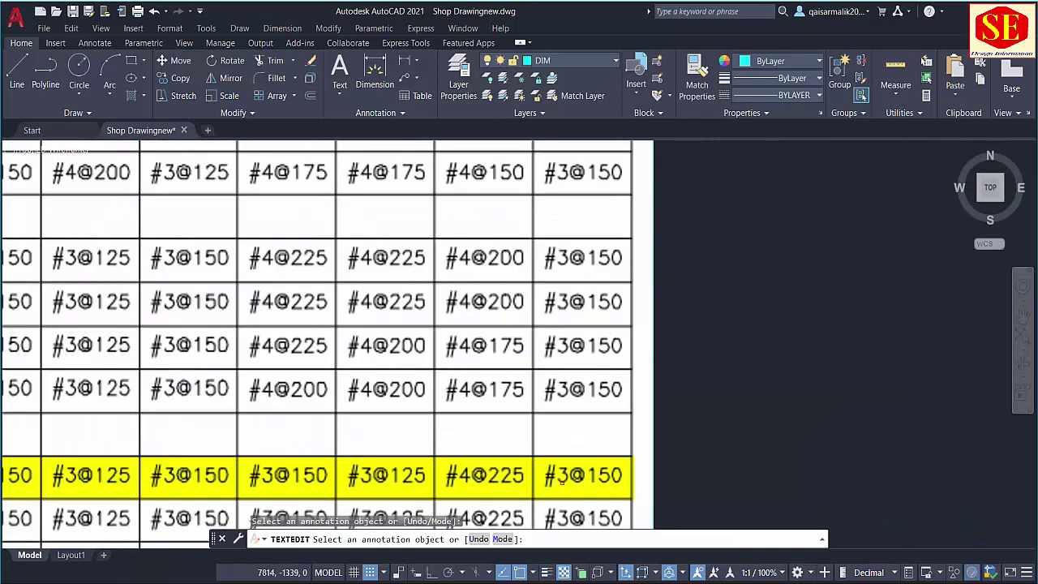
pyautogui.scroll(-5, 613, 483)
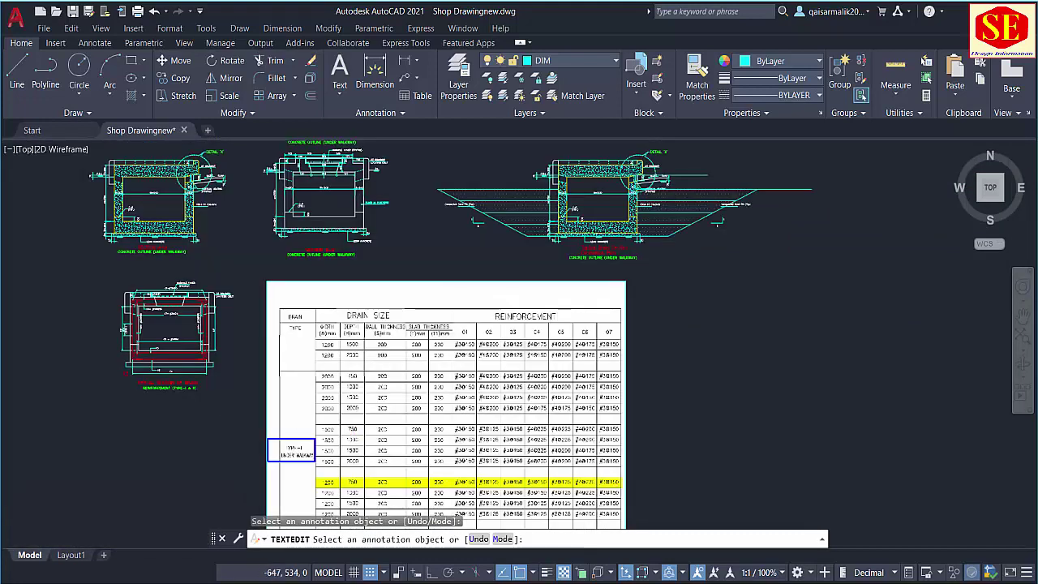
pyautogui.scroll(10, 162, 325)
pyautogui.scroll(-2, 300, 373)
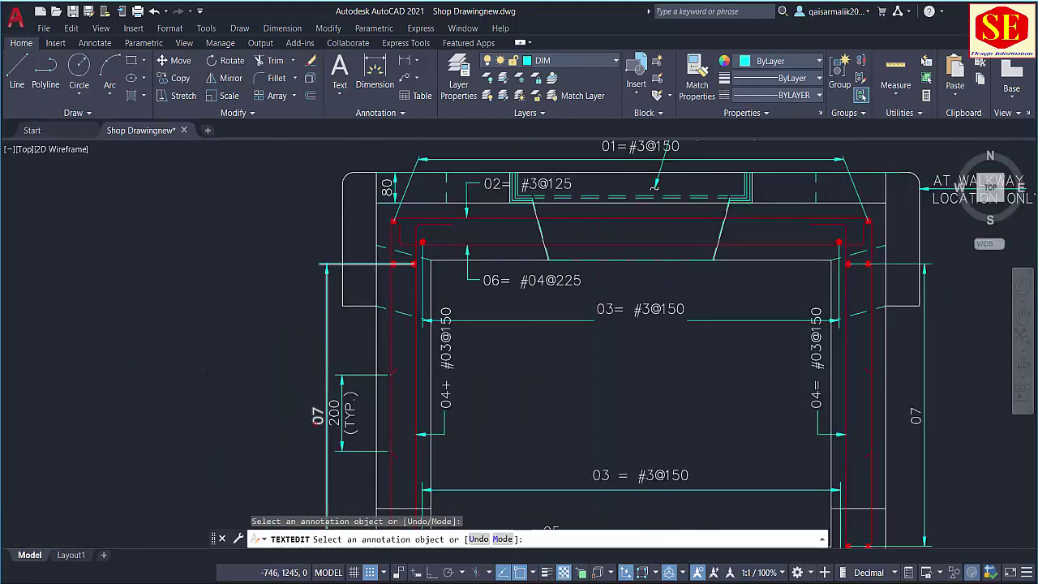
pyautogui.click(317, 415)
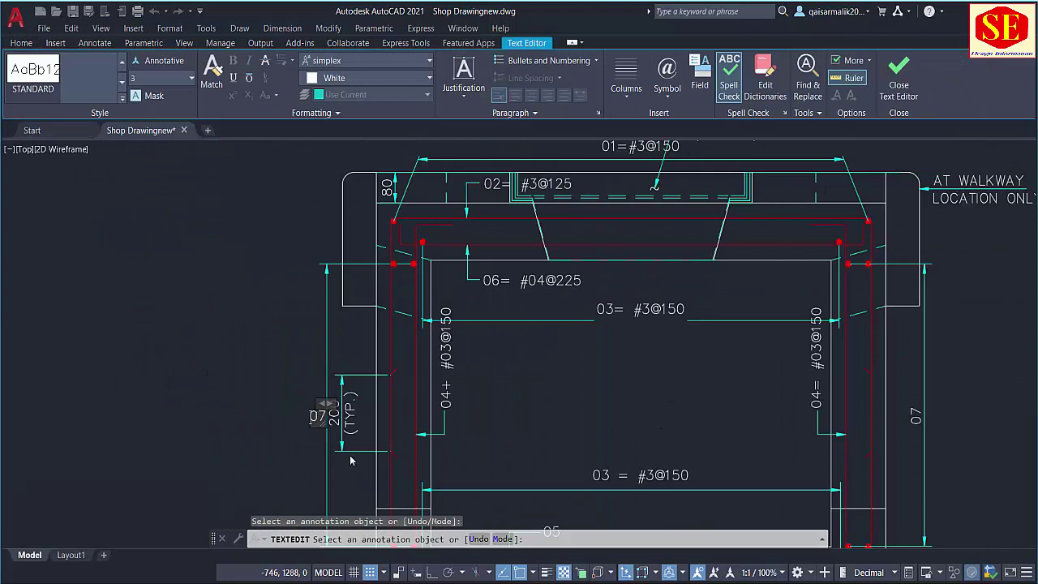
pyautogui.write('=#3@')
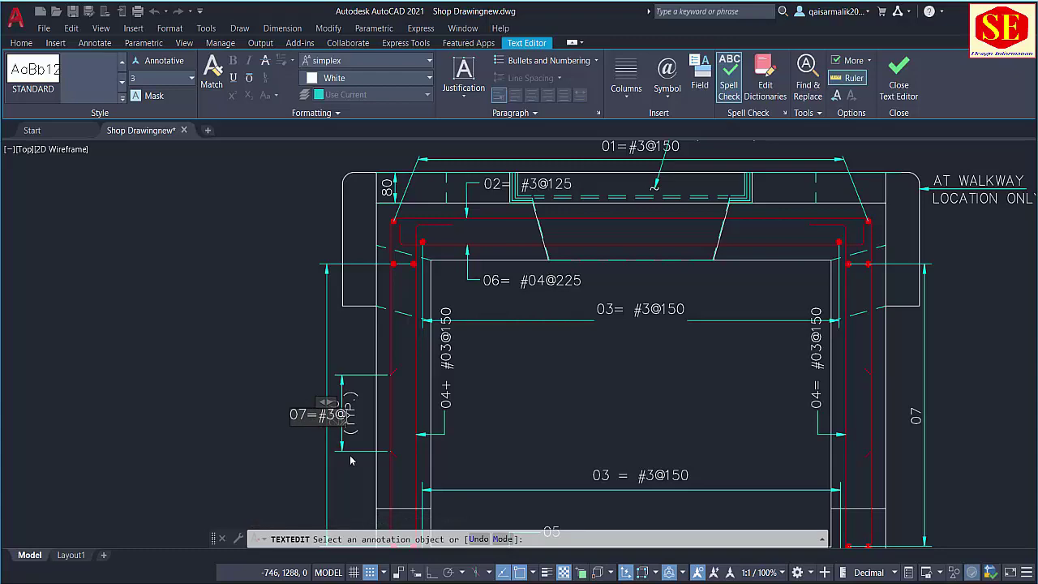
pyautogui.write('150')
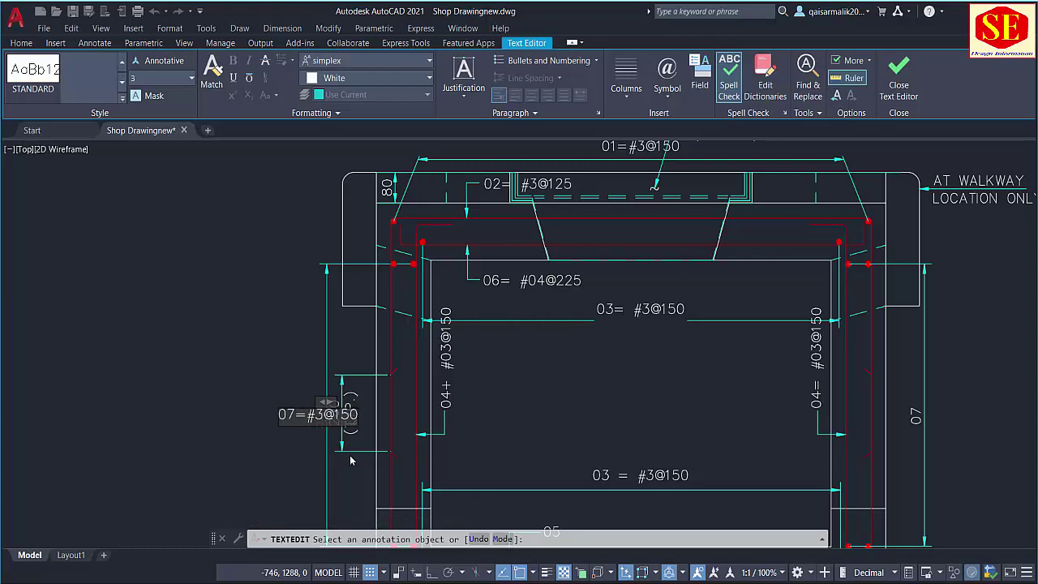
pyautogui.click(128, 382)
# - Extend the 07 bar label outside the section's right wall to "07=#03@150", consulting the highlighted 1200 x 750 table row
pyautogui.scroll(-5, 128, 383)
pyautogui.scroll(-3, 529, 407)
pyautogui.scroll(6, 650, 435)
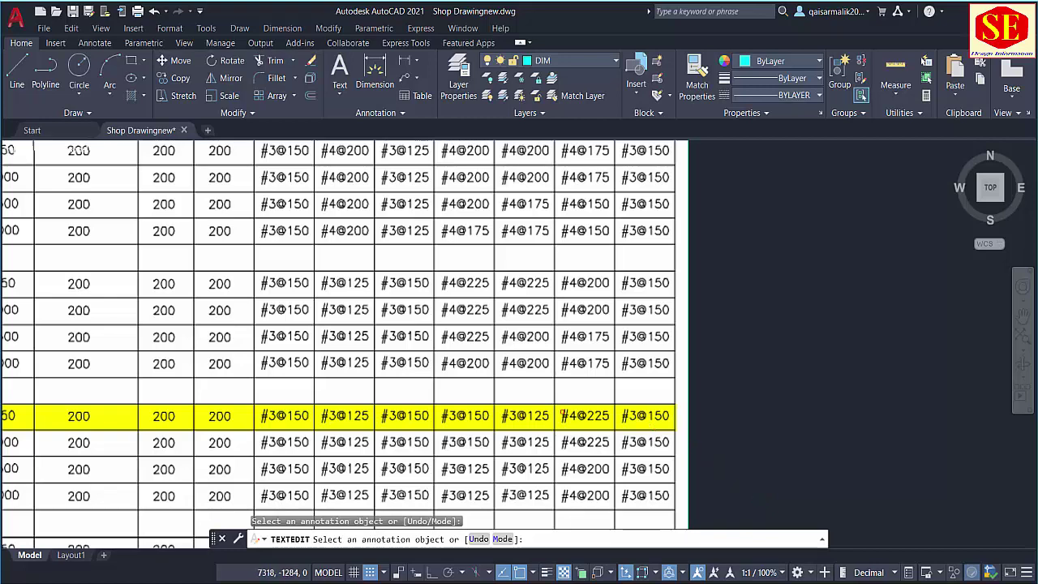
pyautogui.scroll(-4, 624, 446)
pyautogui.scroll(-2, 527, 389)
pyautogui.scroll(9, 513, 334)
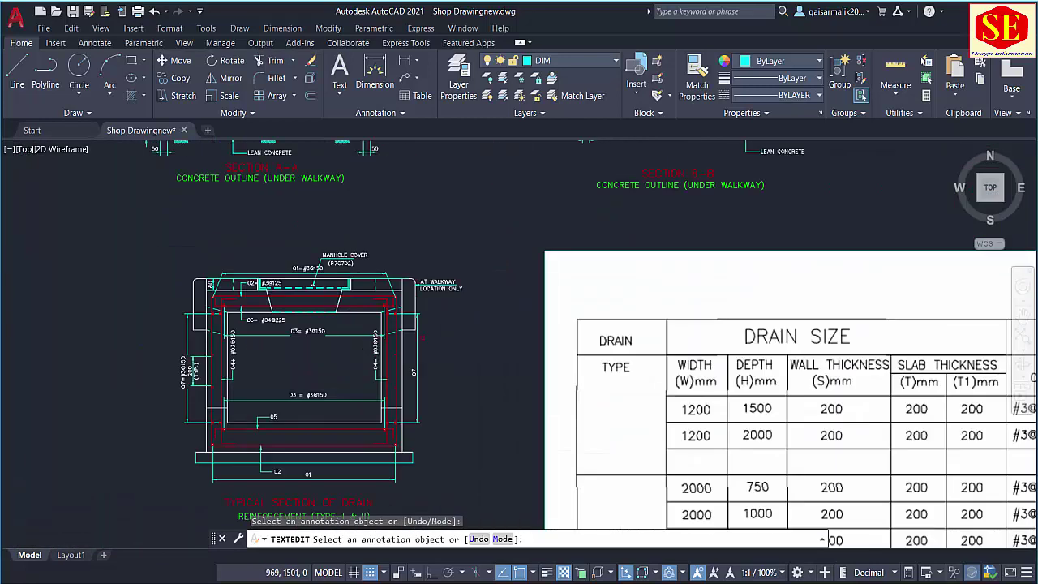
pyautogui.scroll(2, 513, 333)
pyautogui.scroll(-4, 406, 324)
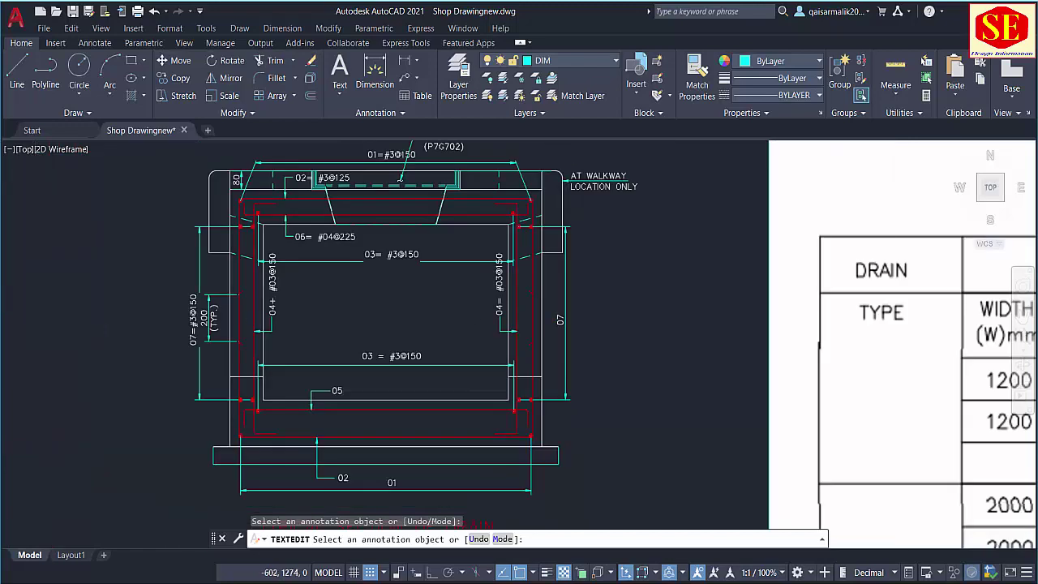
pyautogui.scroll(4, 324, 316)
pyautogui.scroll(-1, 197, 311)
pyautogui.scroll(2, 959, 304)
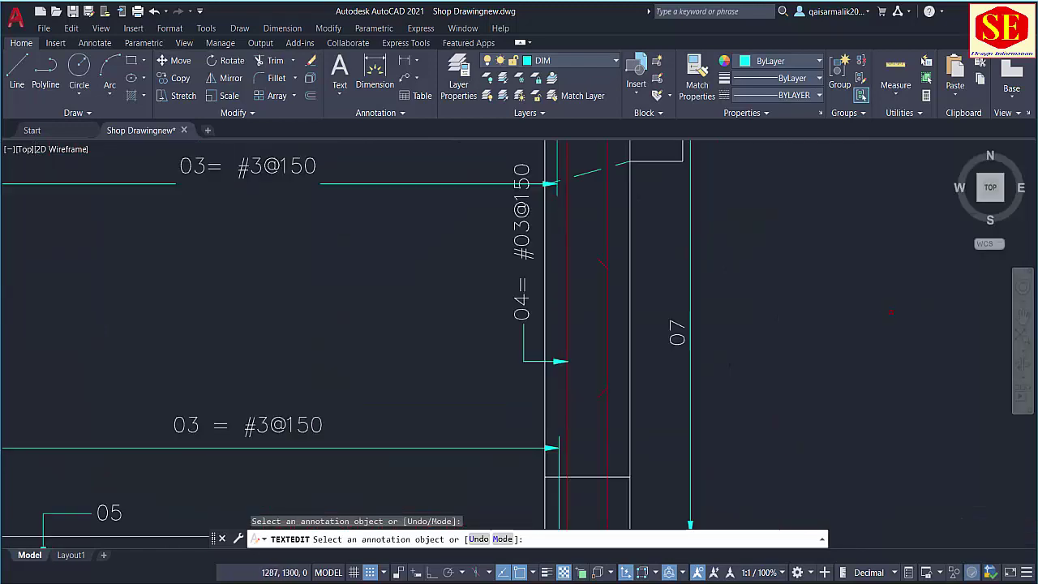
pyautogui.click(677, 332)
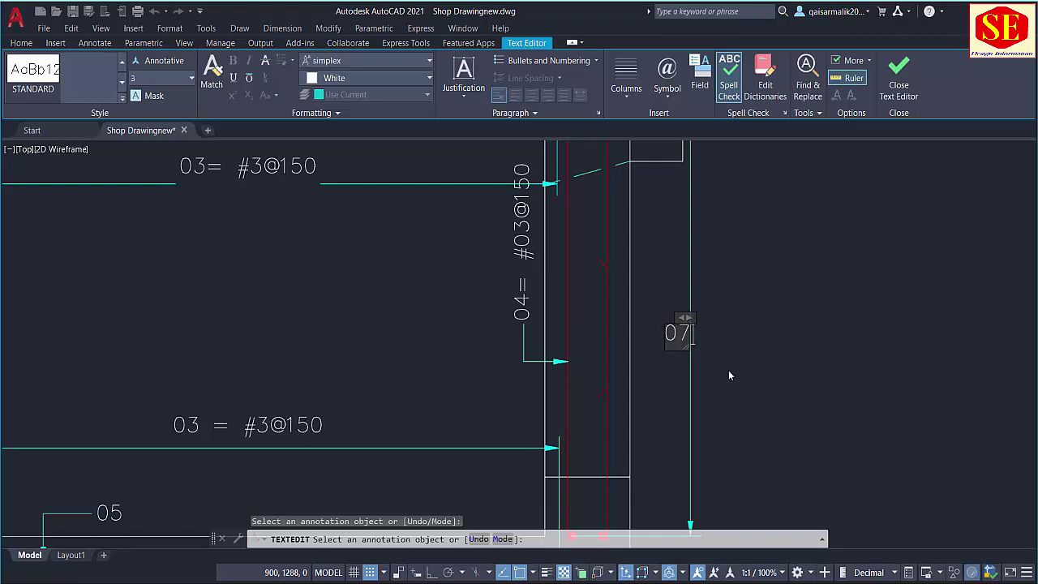
pyautogui.write('=#03')
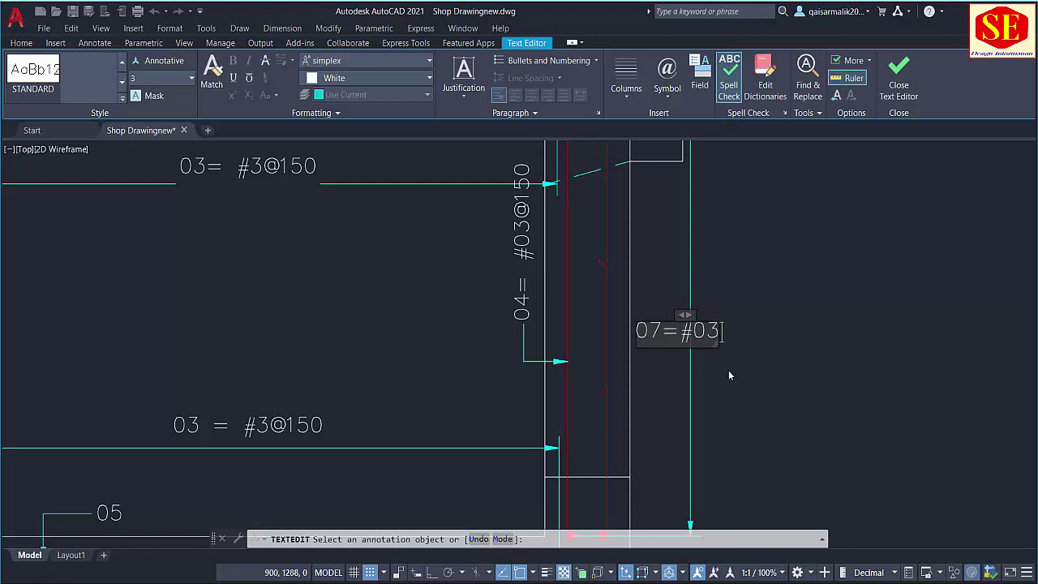
pyautogui.write('@150')
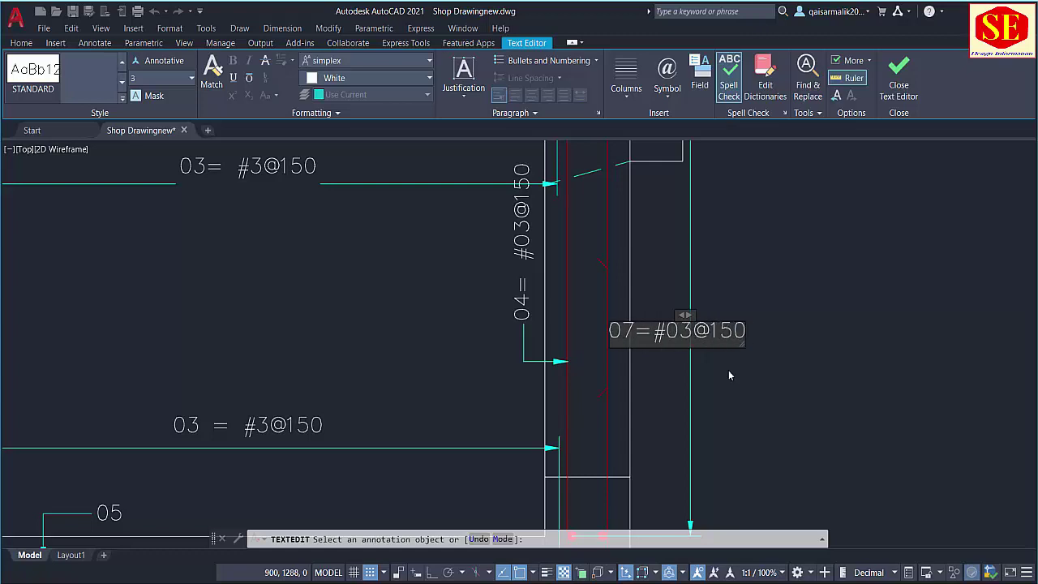
pyautogui.scroll(-5, 762, 324)
pyautogui.scroll(6, 811, 349)
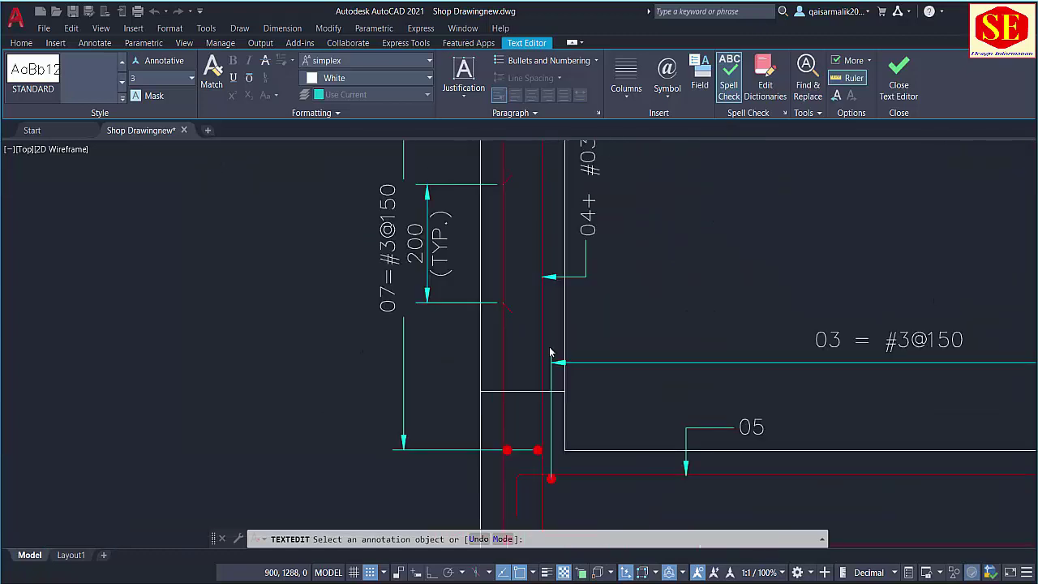
pyautogui.click(637, 413)
# - Extend the 05 bar label above the bottom slab to "05+#3@125", taking the value from the highlighted 1200 x 750 table row
pyautogui.scroll(-5, 637, 414)
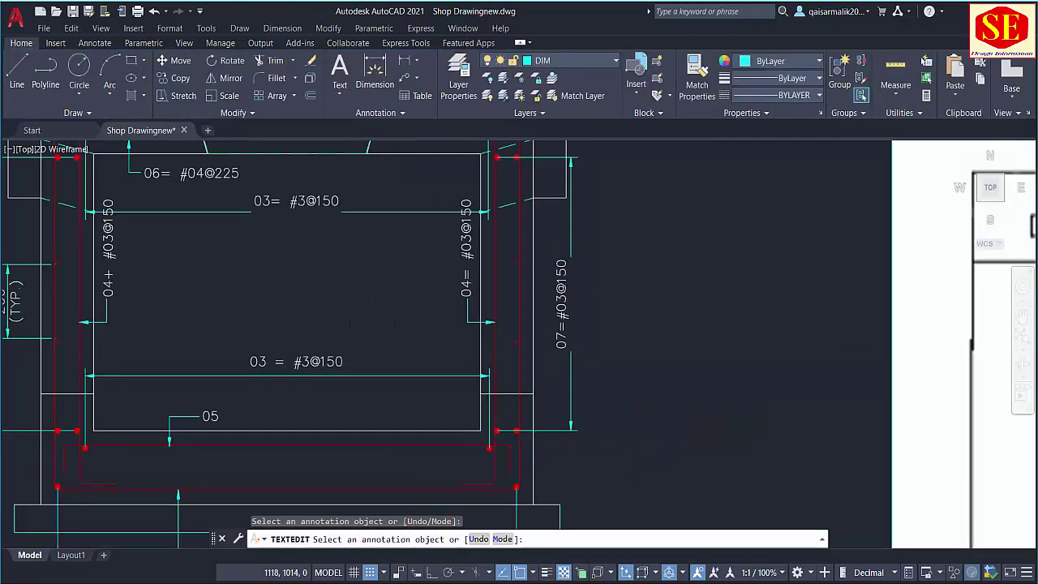
pyautogui.scroll(2, 454, 324)
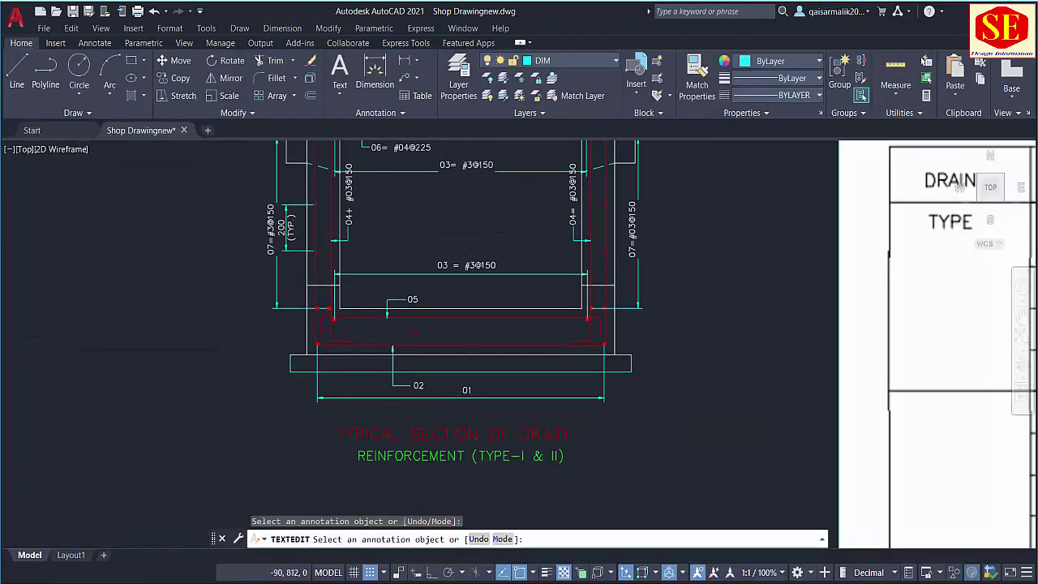
pyautogui.scroll(3, 416, 303)
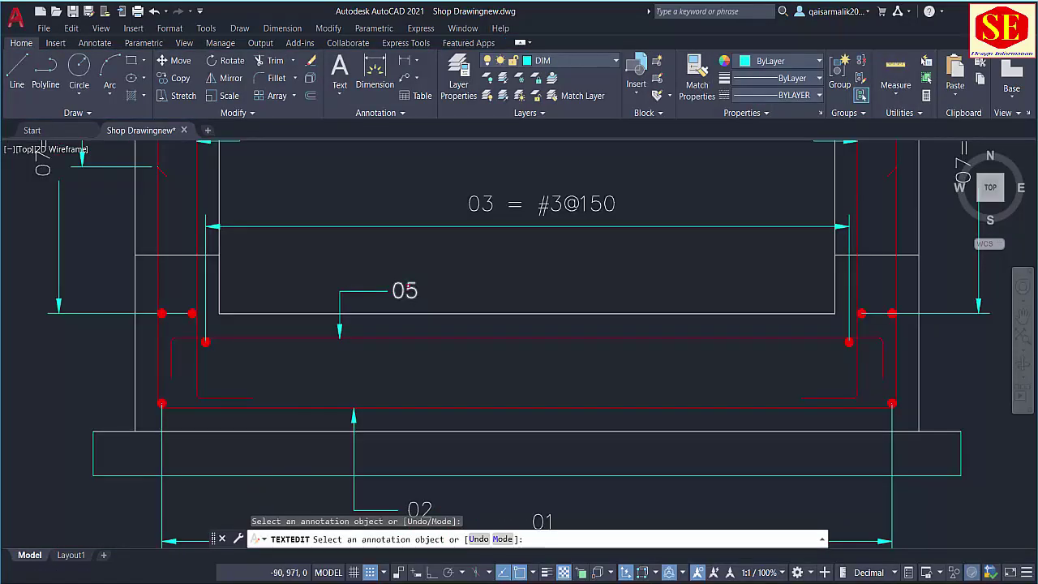
pyautogui.scroll(-8, 193, 320)
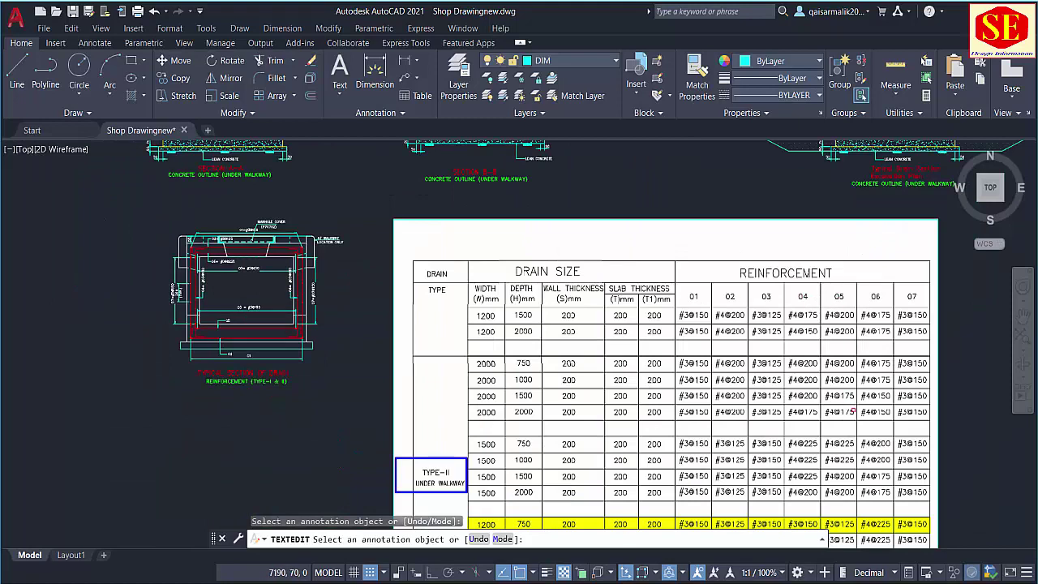
pyautogui.scroll(-2, 819, 383)
pyautogui.scroll(7, 791, 485)
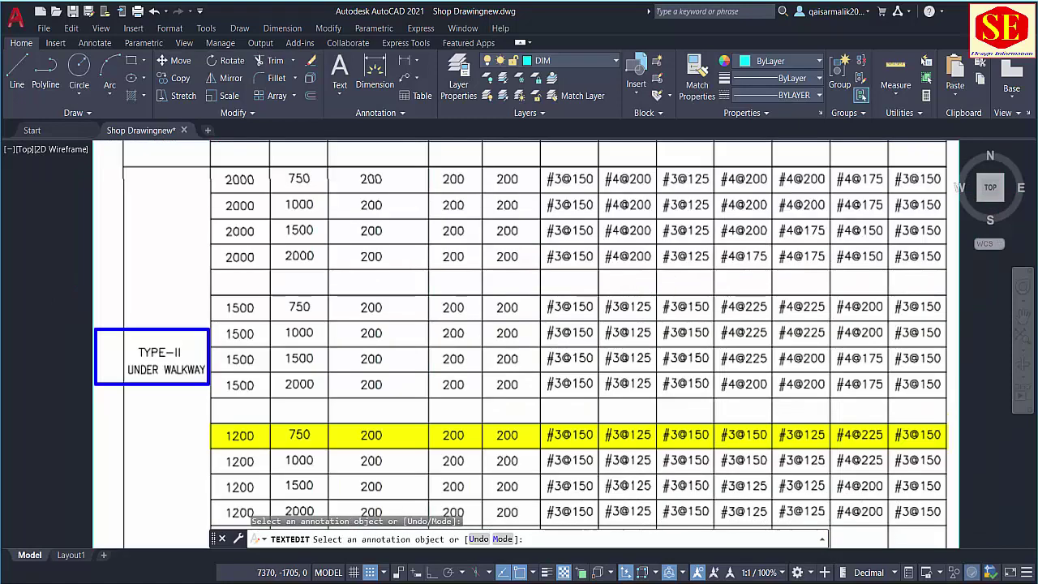
pyautogui.scroll(-7, 781, 464)
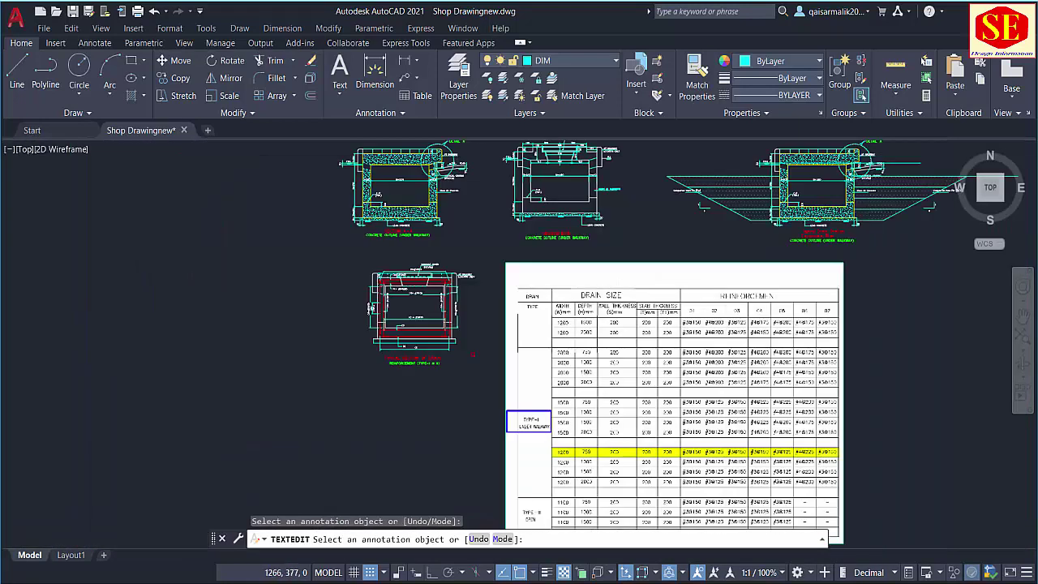
pyautogui.scroll(6, 455, 349)
pyautogui.scroll(2, 263, 277)
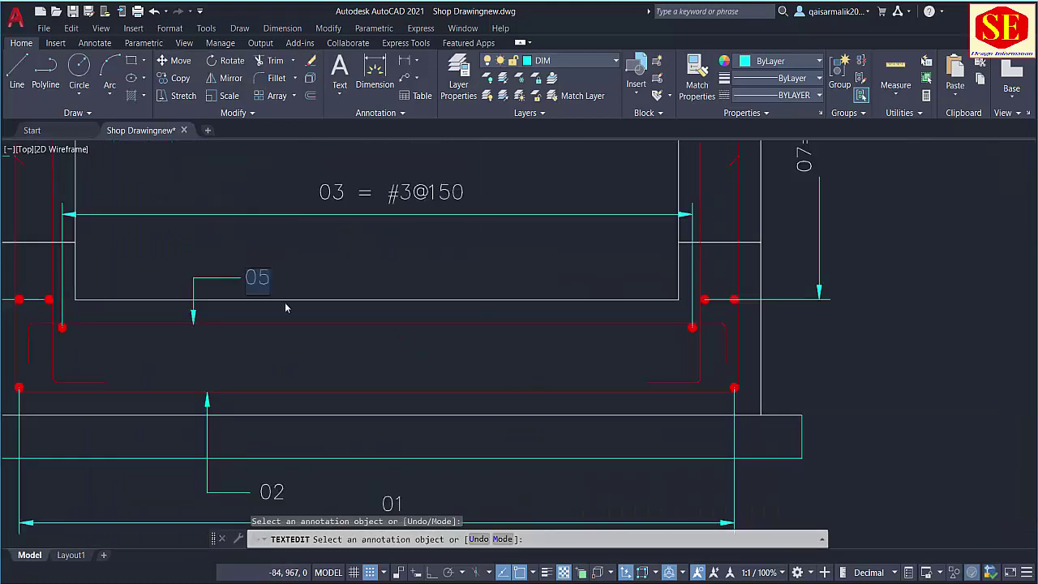
pyautogui.click(295, 328)
pyautogui.write('+')
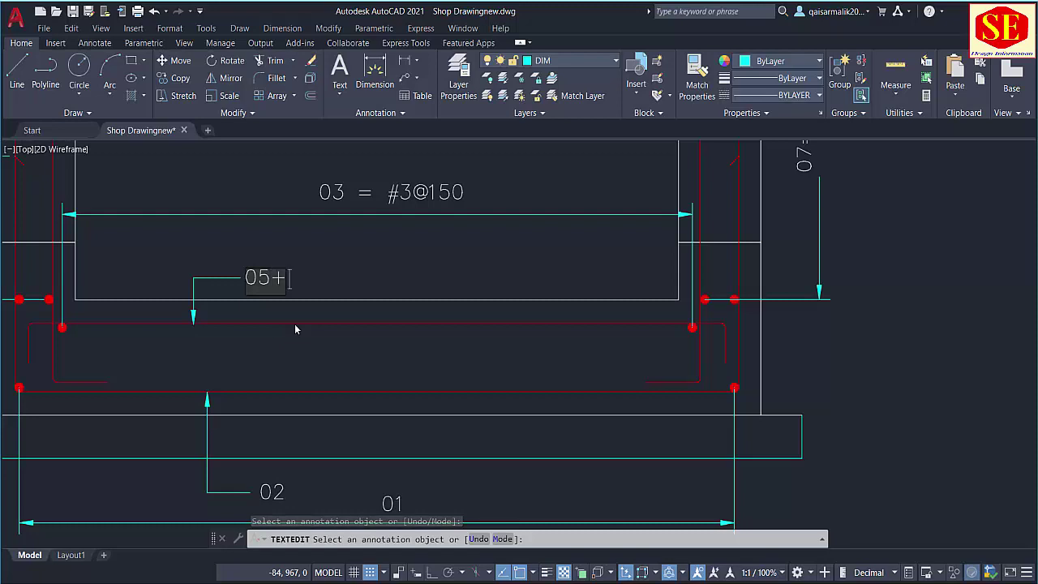
pyautogui.write('#03')
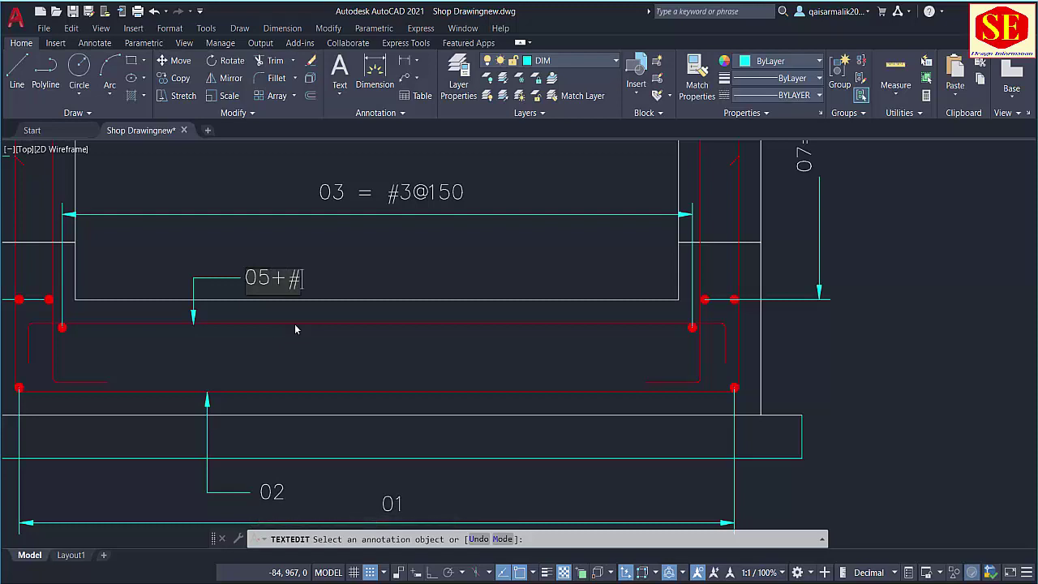
pyautogui.press('BackSpace')
pyautogui.press('BackSpace')
pyautogui.write('3@')
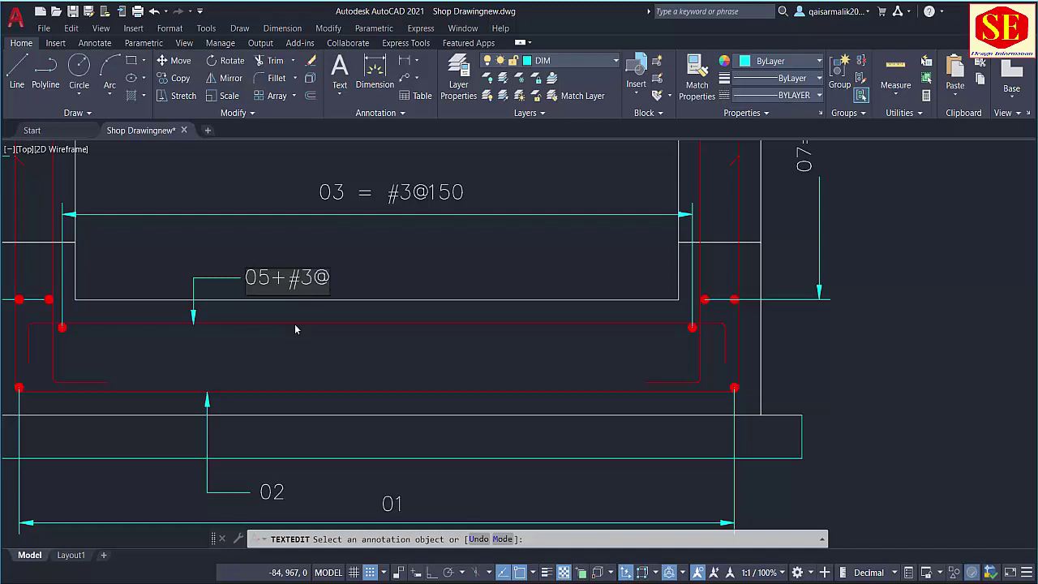
pyautogui.write('125')
pyautogui.press('BackSpace')
pyautogui.write('25')
# - Check the scheduled 05 and 02 bar values in the highlighted 1200 x 750 table row against the reinforcement section's bottom slab labels
pyautogui.scroll(-9, 293, 321)
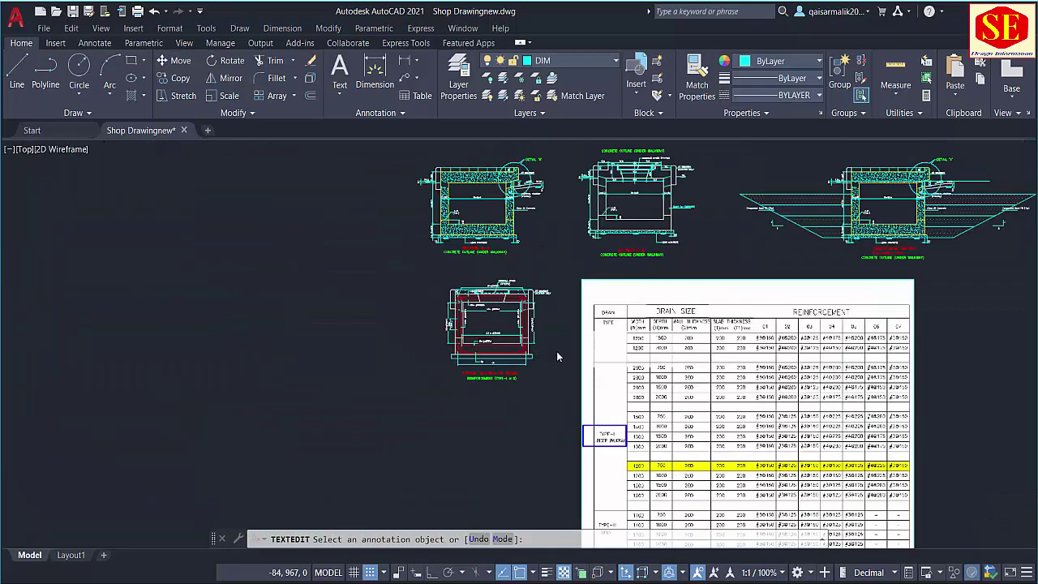
pyautogui.scroll(6, 484, 338)
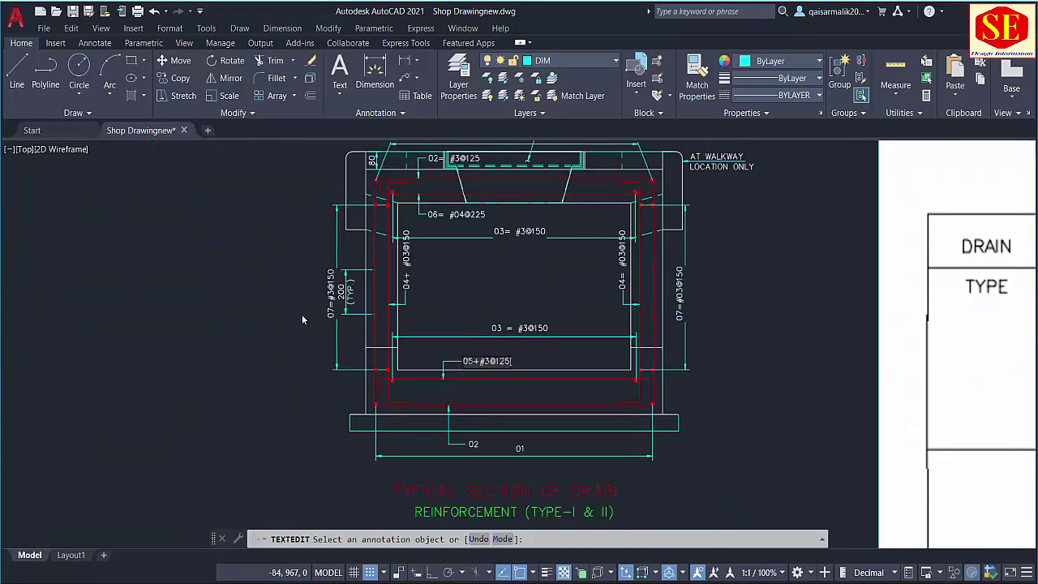
pyautogui.scroll(-5, 294, 322)
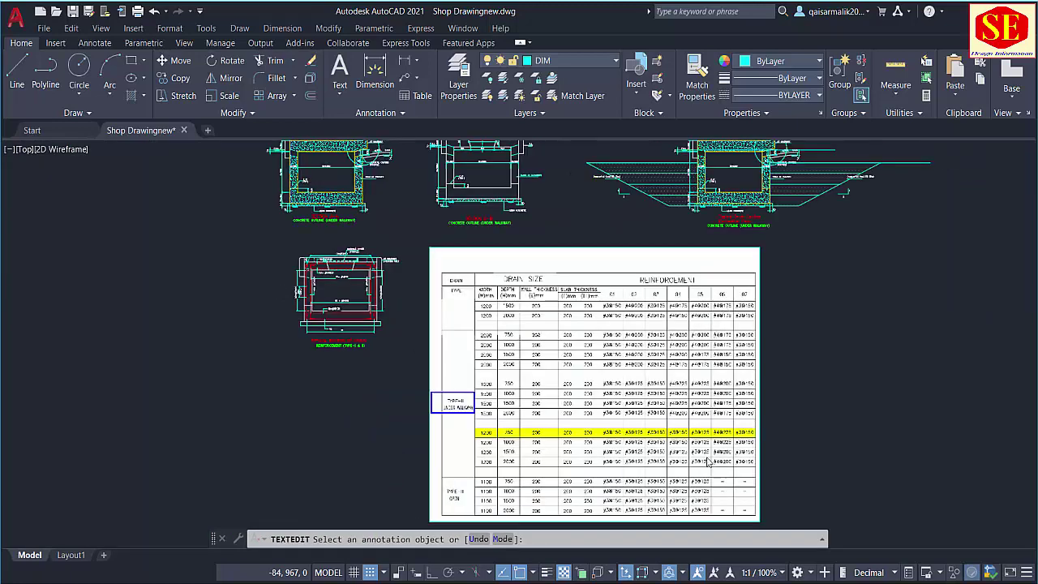
pyautogui.scroll(2, 710, 445)
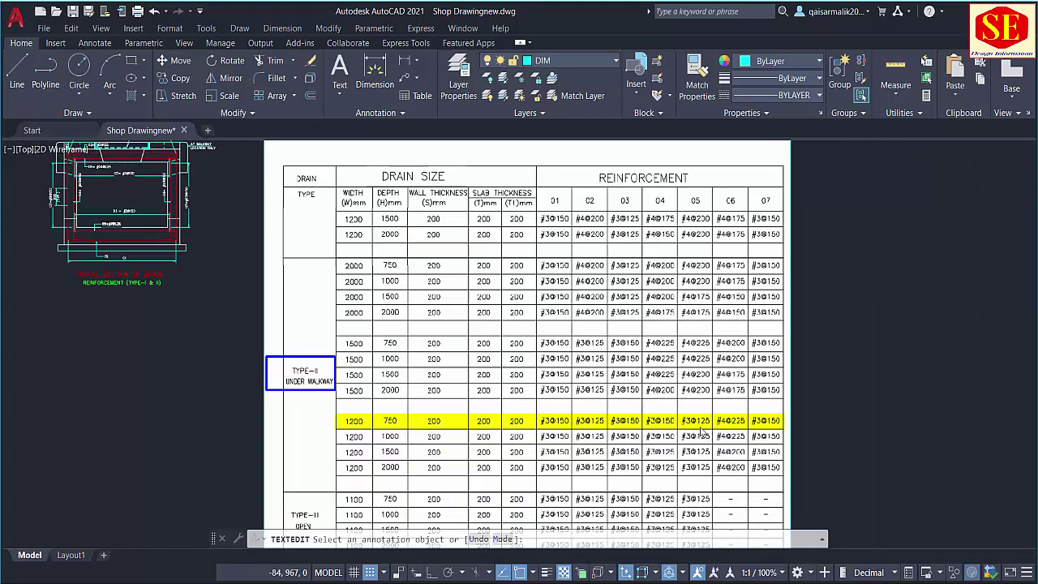
pyautogui.scroll(6, 111, 260)
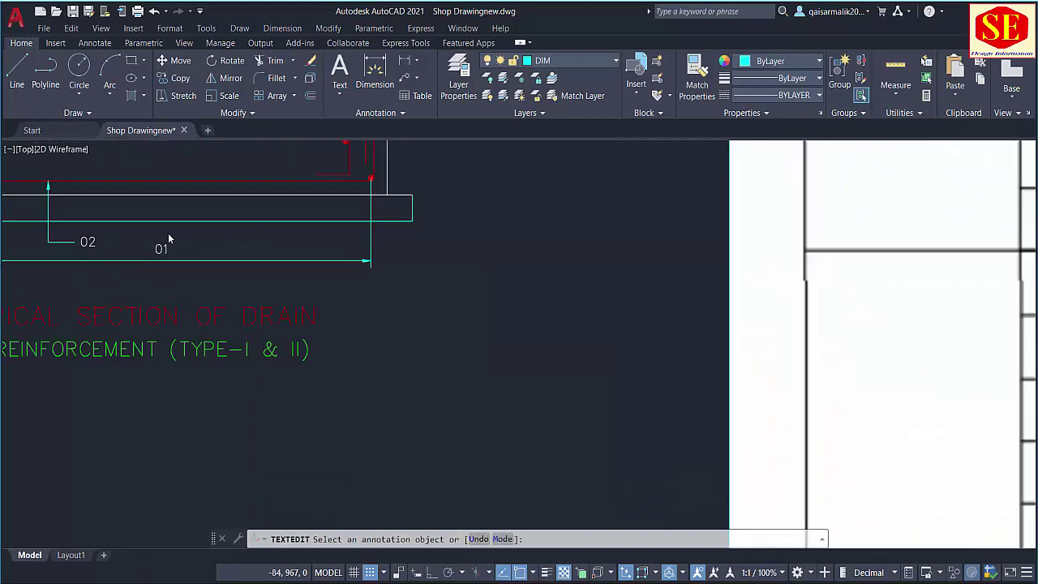
pyautogui.scroll(-5, 348, 307)
pyautogui.scroll(6, 312, 300)
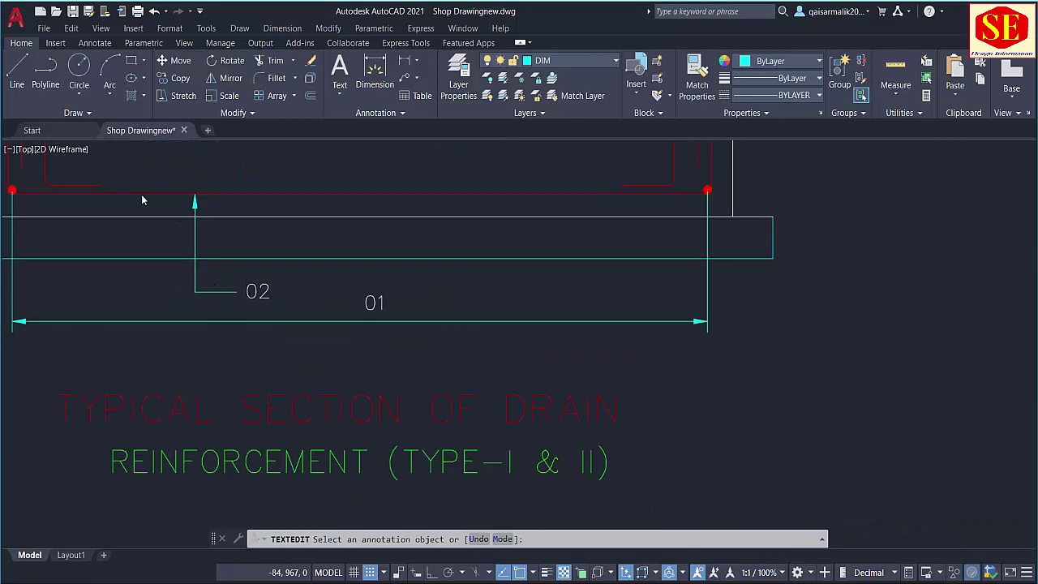
pyautogui.scroll(-8, 272, 297)
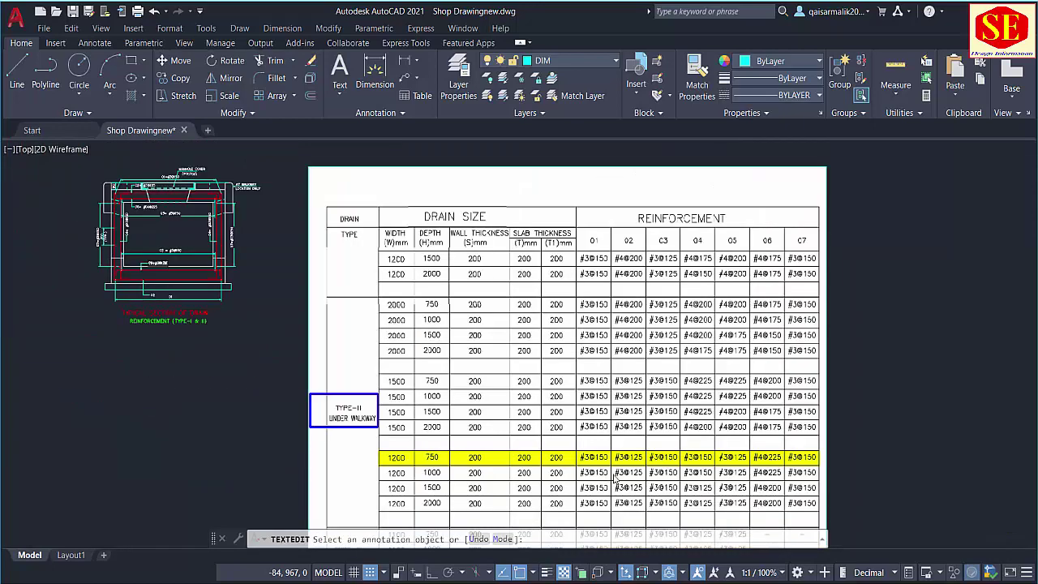
pyautogui.scroll(4, 609, 477)
pyautogui.scroll(-6, 566, 467)
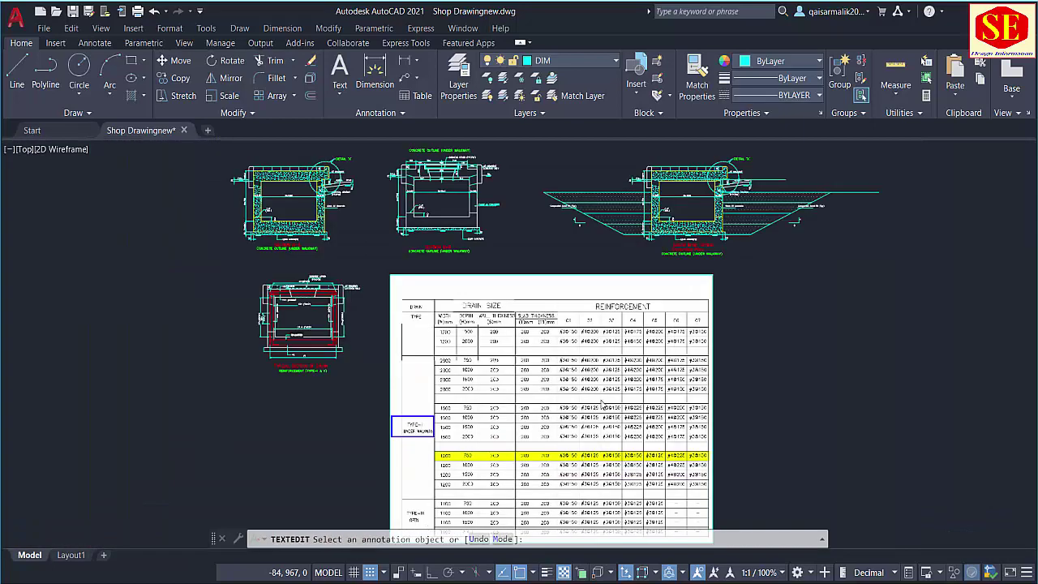
pyautogui.scroll(5, 594, 319)
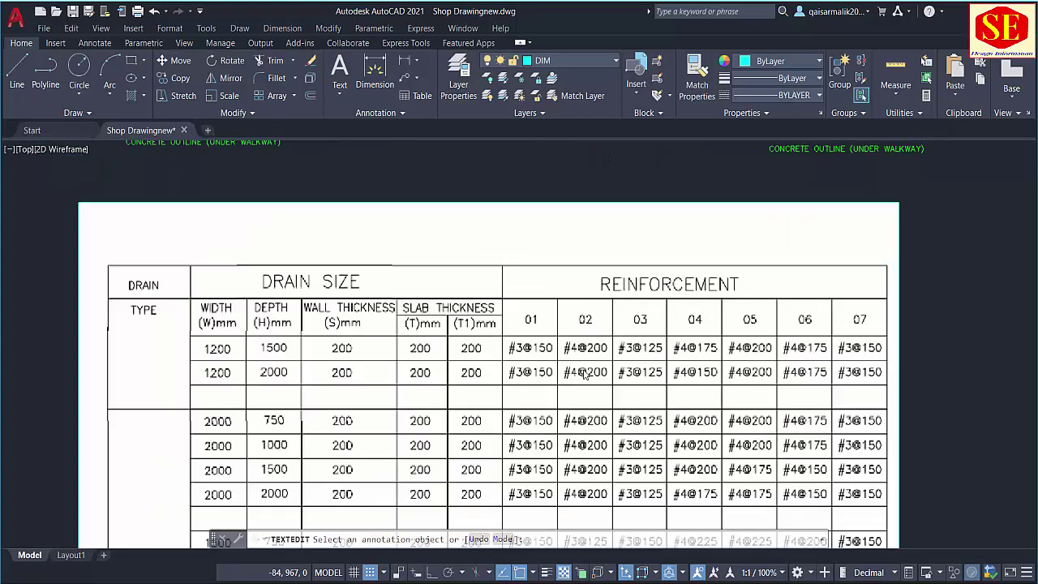
pyautogui.scroll(-7, 584, 373)
pyautogui.scroll(6, 582, 505)
pyautogui.moveTo(583, 508); pyautogui.dragTo(580, 460)
pyautogui.scroll(-5, 594, 475)
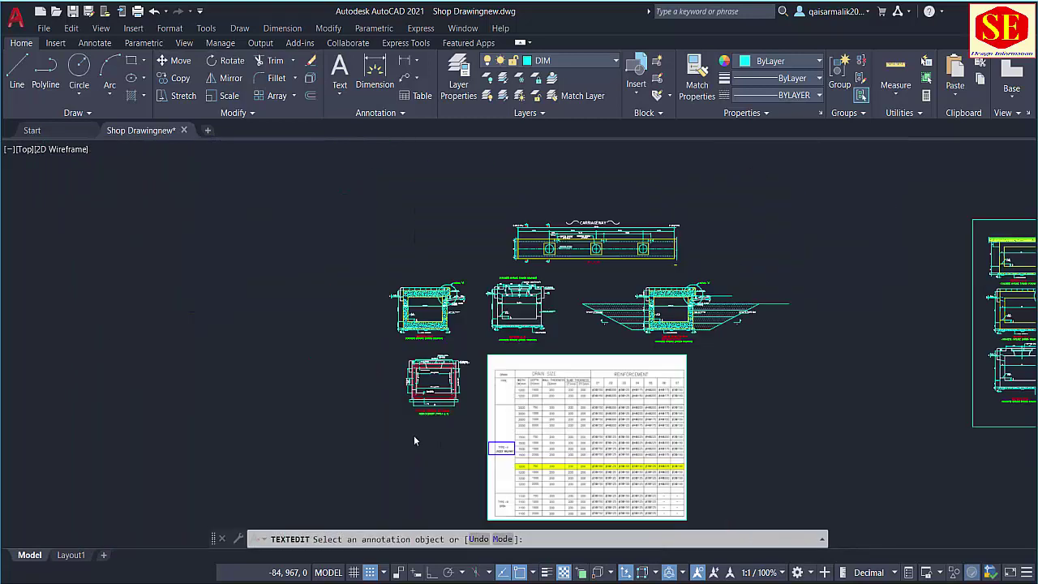
# - Extend the lower 02 bar label beneath the bottom slab to "02#3@125" and finish text editing
pyautogui.scroll(10, 431, 406)
pyautogui.click(335, 351)
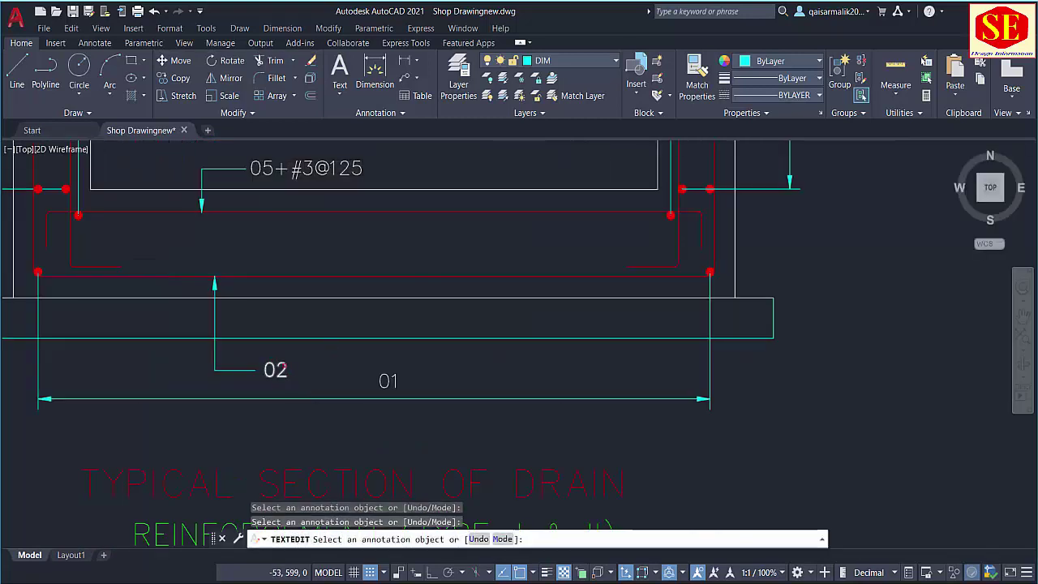
pyautogui.click(275, 370)
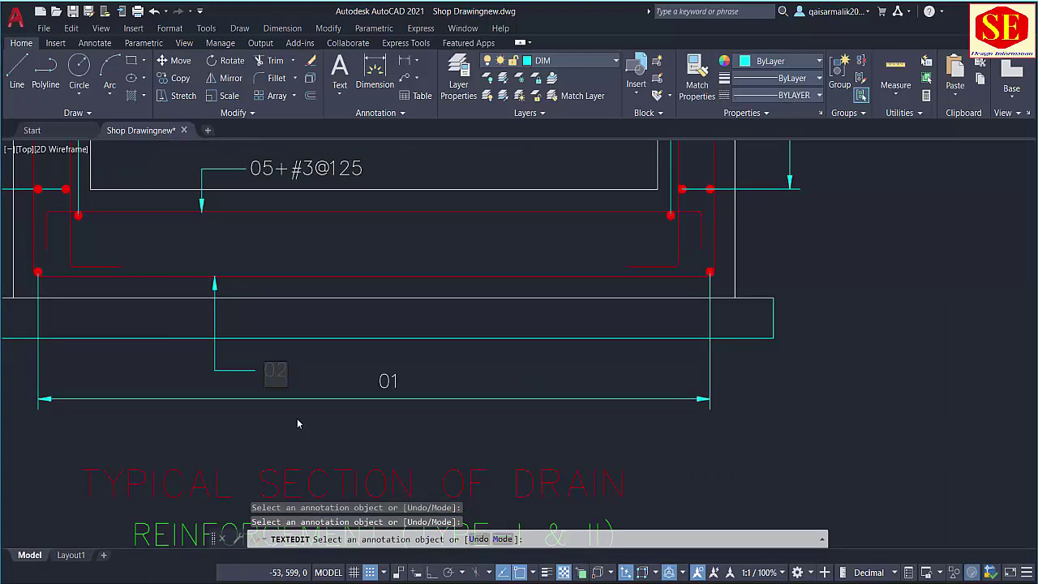
pyautogui.write('#03')
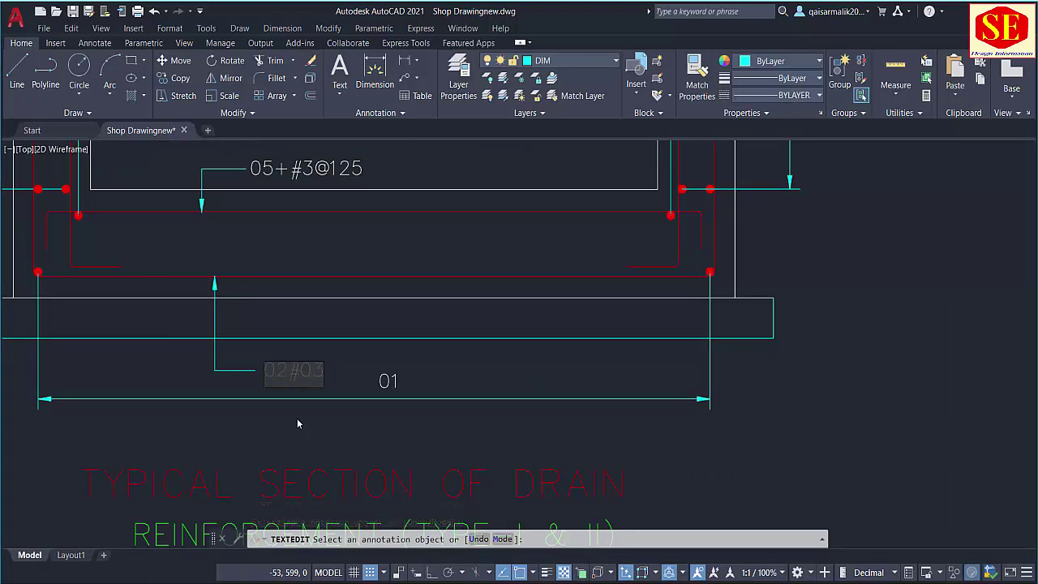
pyautogui.press('BackSpace')
pyautogui.press('BackSpace')
pyautogui.write('3@125')
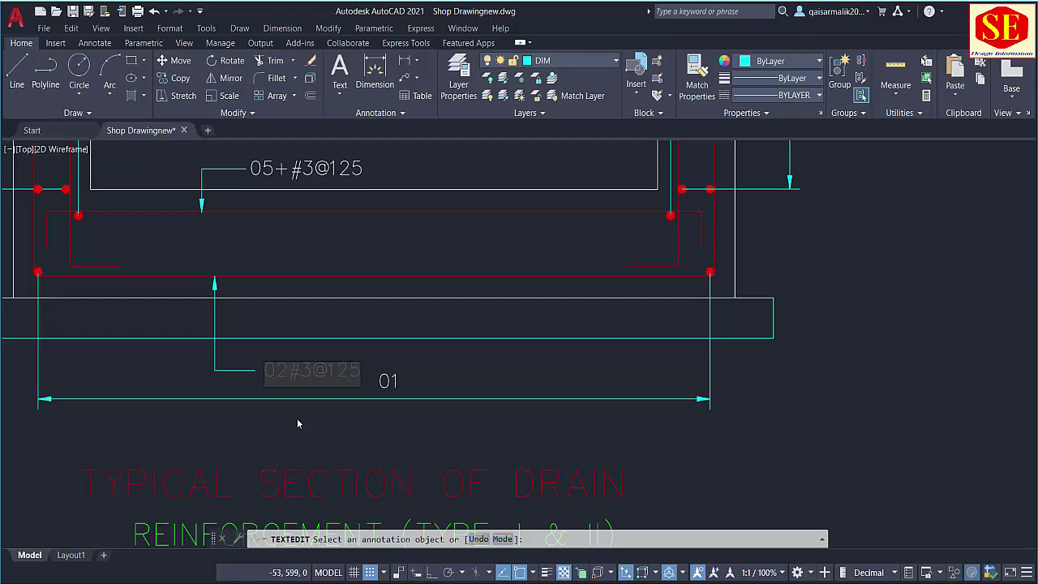
pyautogui.click(489, 361)
pyautogui.press('Escape')
# - Extend the 01 bar label beneath the reinforcement section's bottom slab to "01=#3@150", taking the value from the highlighted 1200 x 750 table row
pyautogui.scroll(-2, 269, 364)
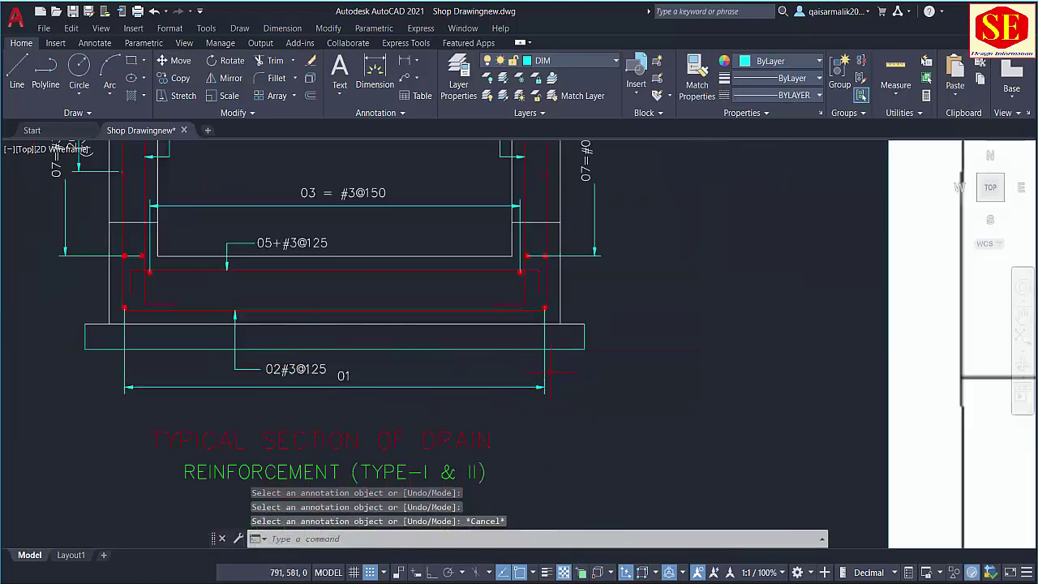
pyautogui.scroll(-5, 535, 379)
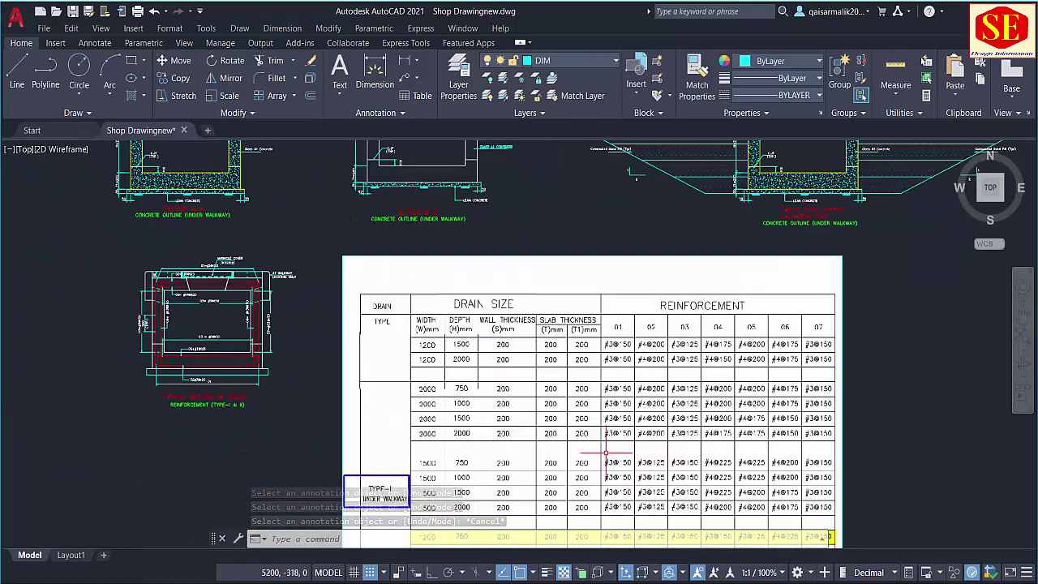
pyautogui.scroll(5, 586, 501)
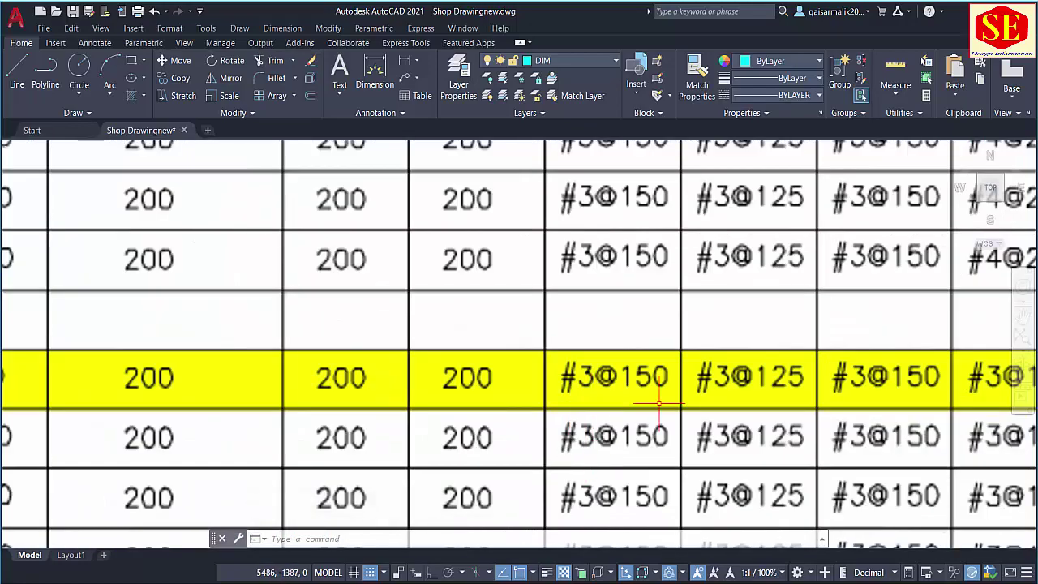
pyautogui.scroll(-5, 658, 403)
pyautogui.scroll(8, 236, 241)
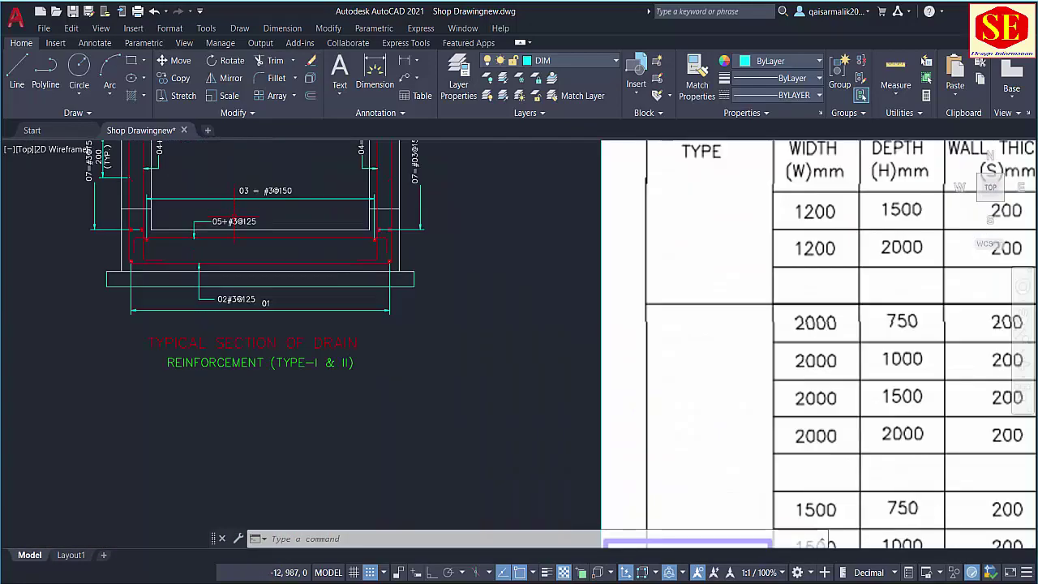
pyautogui.doubleClick(312, 459)
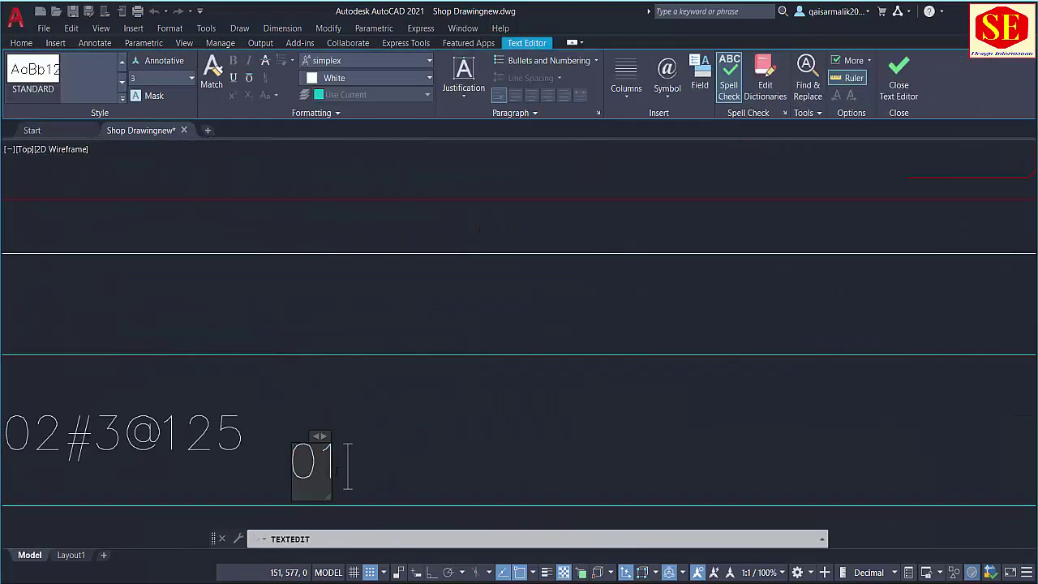
pyautogui.write('=#3')
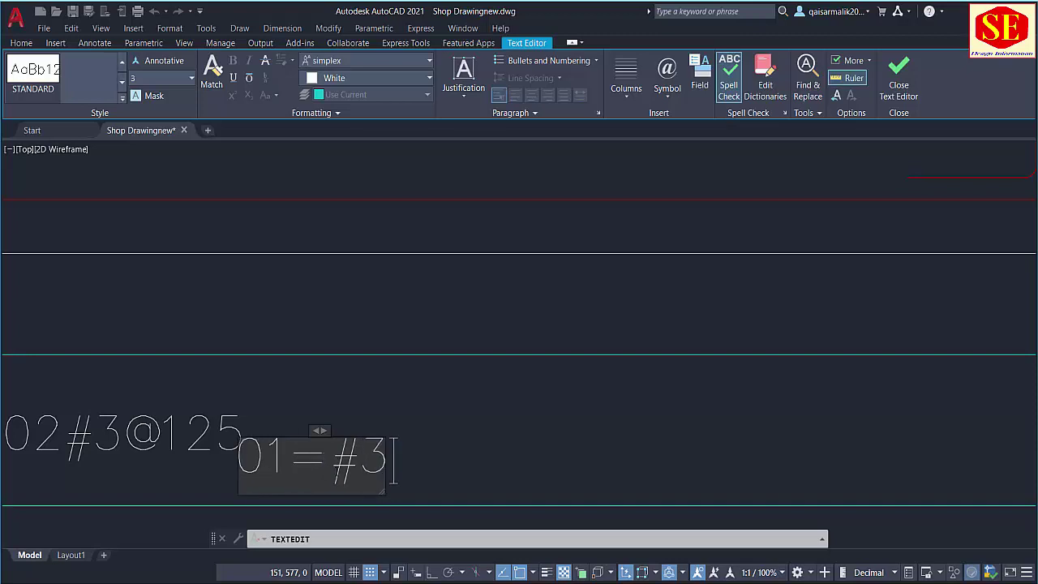
pyautogui.write('@150')
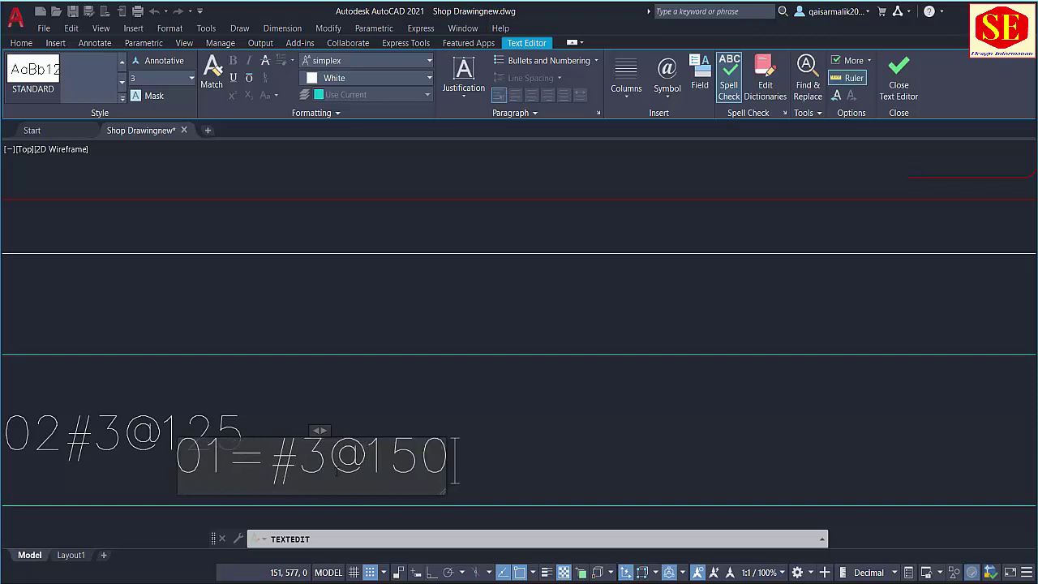
pyautogui.click(568, 420)
# - Check the reinforcement section's bar labels against the highlighted 1200 x 750 row of the reinforcement table
pyautogui.scroll(-5, 568, 420)
pyautogui.scroll(4, 636, 243)
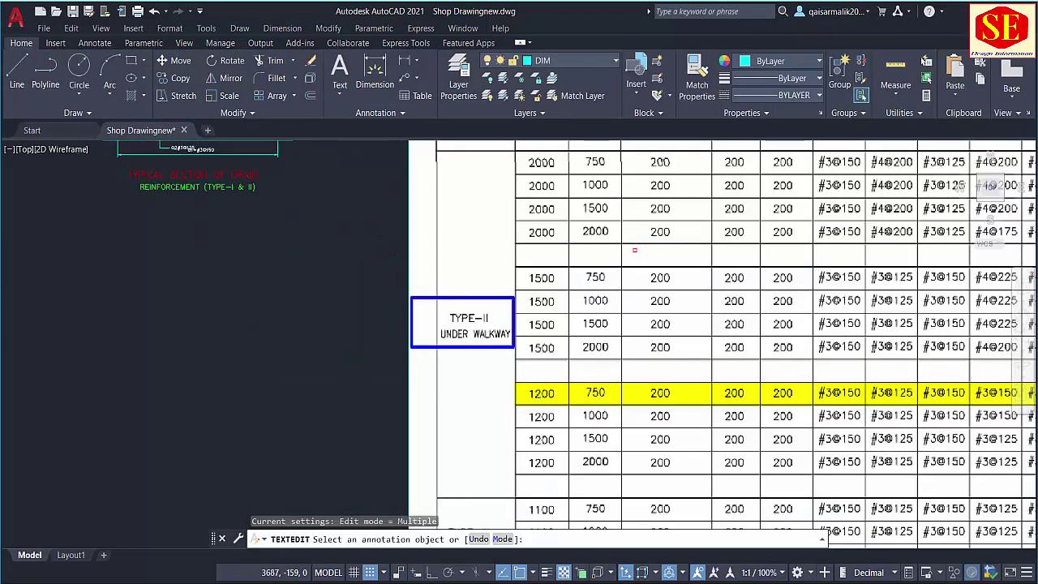
pyautogui.scroll(-2, 836, 349)
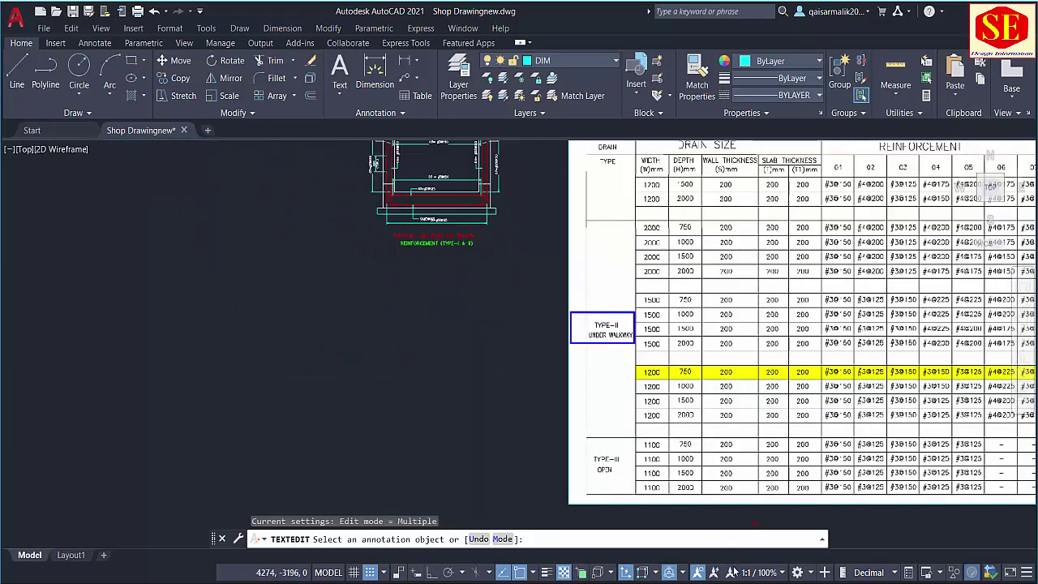
pyautogui.moveTo(895, 404); pyautogui.dragTo(635, 424)
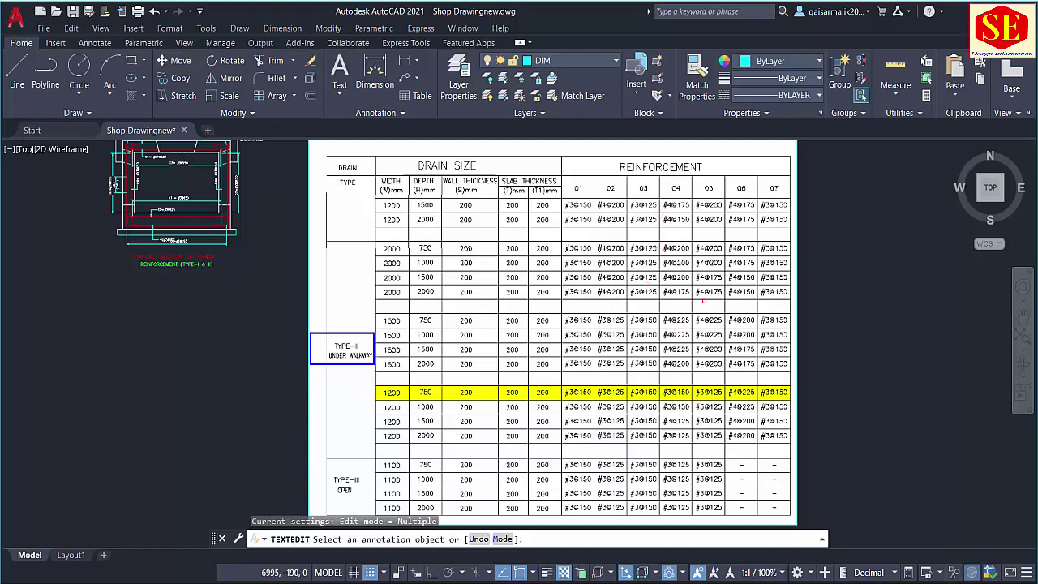
pyautogui.scroll(-2, 486, 340)
pyautogui.scroll(6, 470, 312)
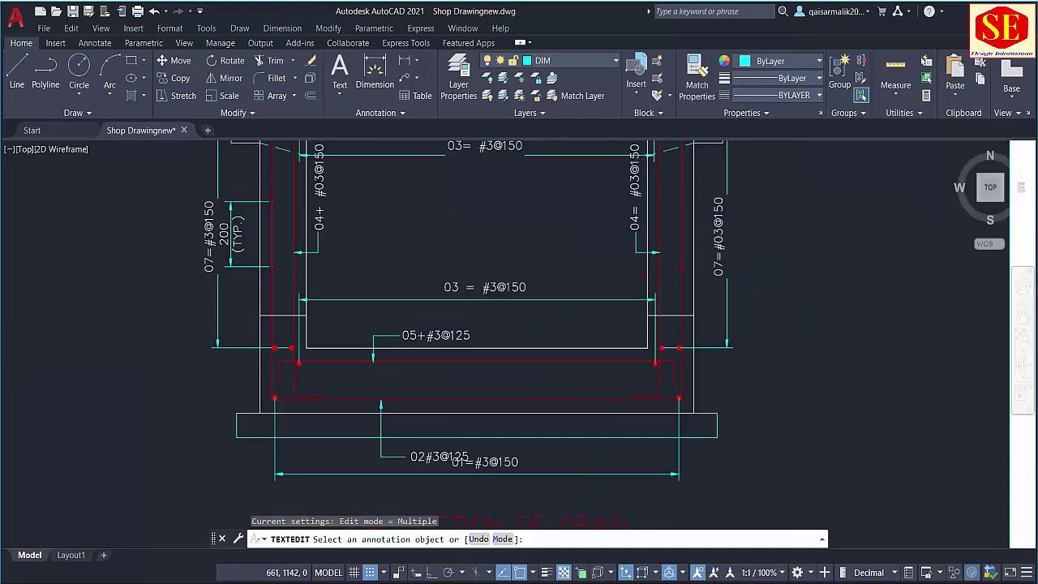
pyautogui.moveTo(596, 273); pyautogui.dragTo(613, 377)
pyautogui.moveTo(470, 300)
pyautogui.mouseDown()
pyautogui.moveTo(471, 361)
pyautogui.moveTo(472, 342)
pyautogui.mouseUp()
pyautogui.scroll(-3, 470, 325)
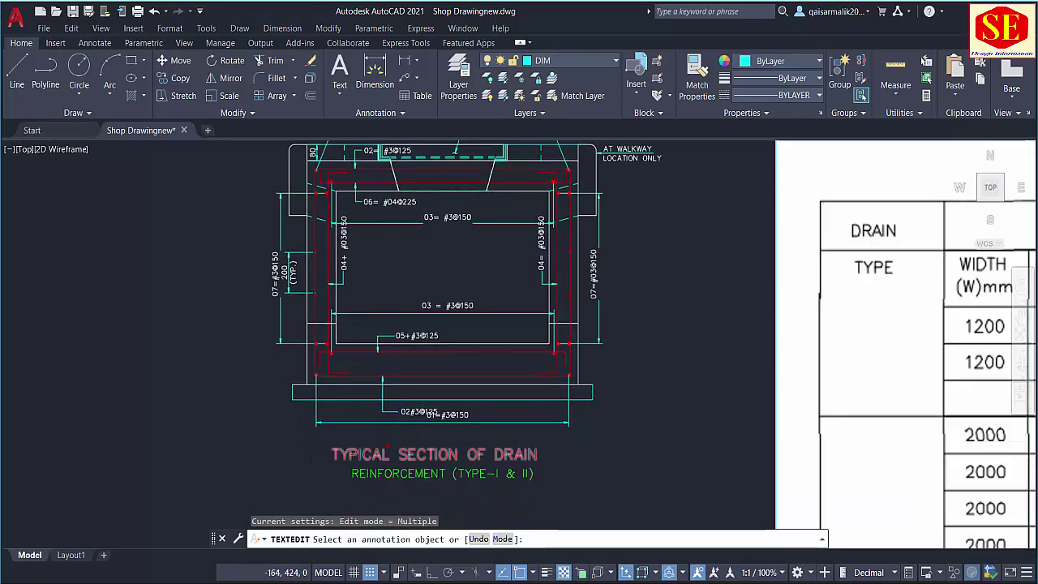
# - Finish text editing and move the lower 01 bar label below its dimension line, clear of the 02 label
pyautogui.press('Escape')
pyautogui.scroll(4, 395, 444)
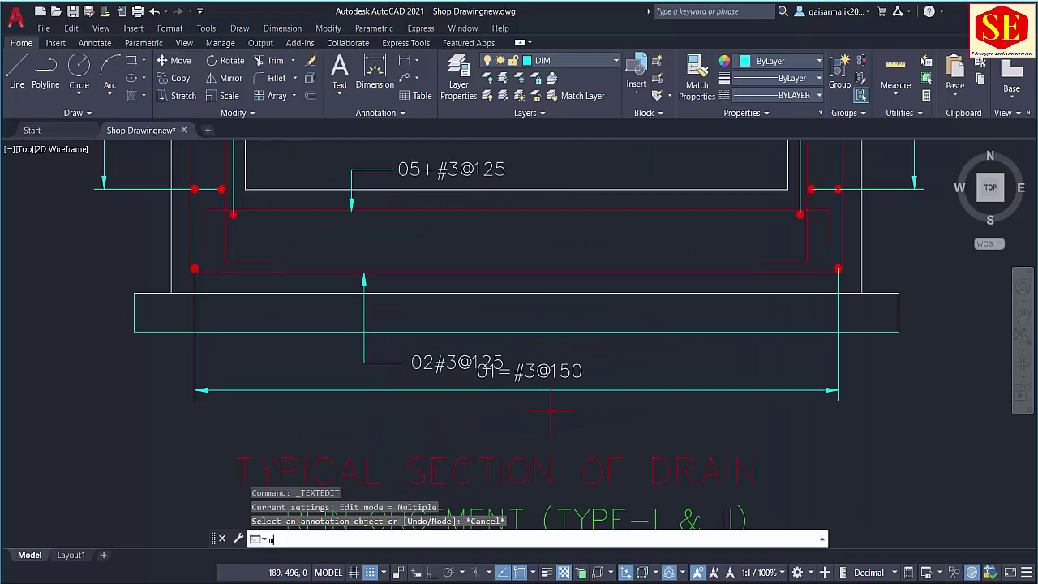
pyautogui.click(554, 375)
pyautogui.click(530, 370)
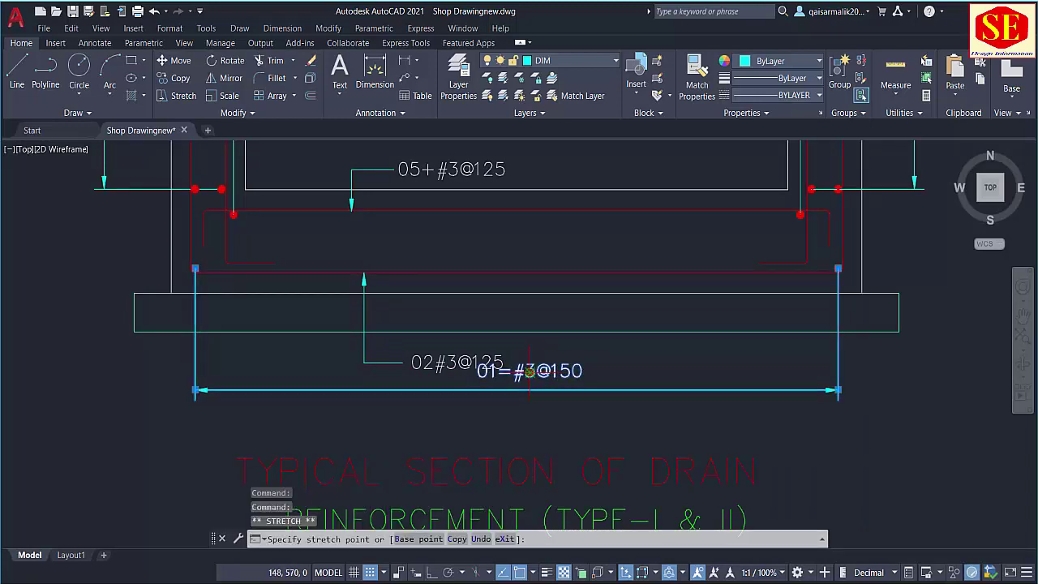
pyautogui.click(519, 401)
pyautogui.press('Escape')
pyautogui.scroll(-2, 577, 397)
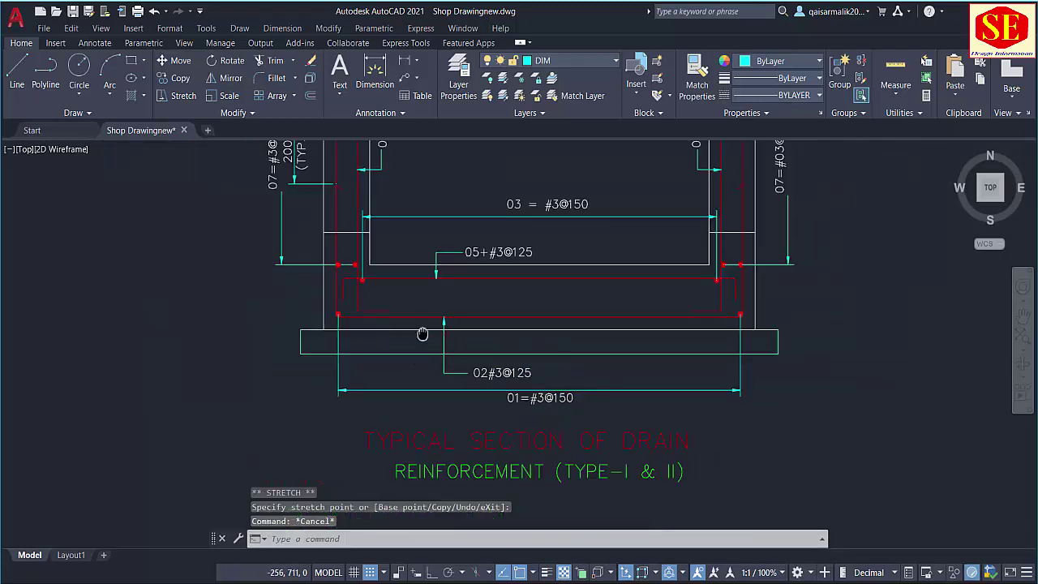
# - Erase the reinforcement schedule table image beside the reinforcement section
pyautogui.moveTo(422, 334); pyautogui.dragTo(425, 470)
pyautogui.scroll(-1, 392, 325)
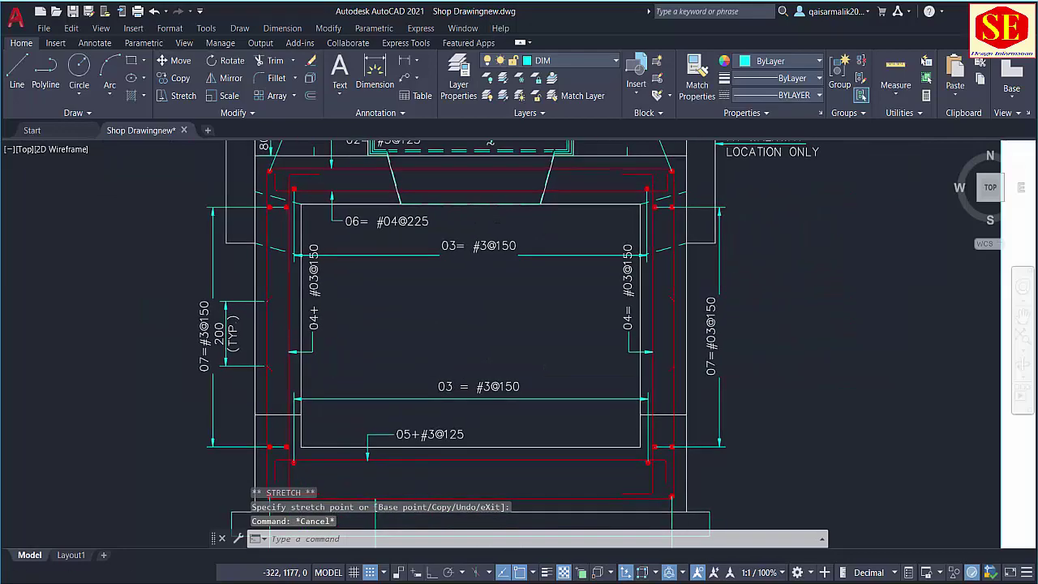
pyautogui.scroll(1, 327, 364)
pyautogui.scroll(-6, 381, 235)
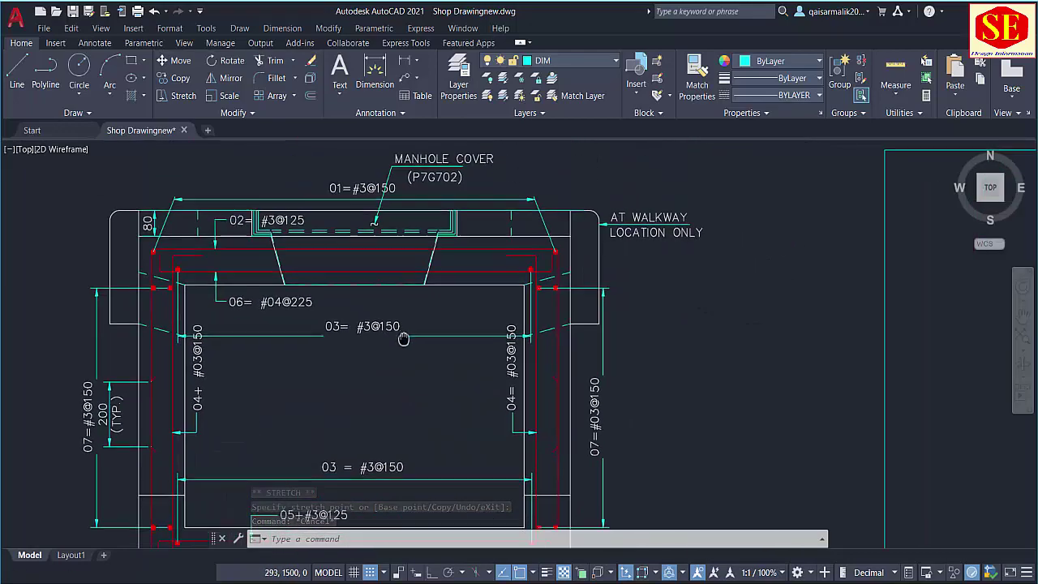
pyautogui.click(762, 218)
pyautogui.click(712, 249)
pyautogui.write('e')
pyautogui.press('Return')
pyautogui.scroll(3, 463, 247)
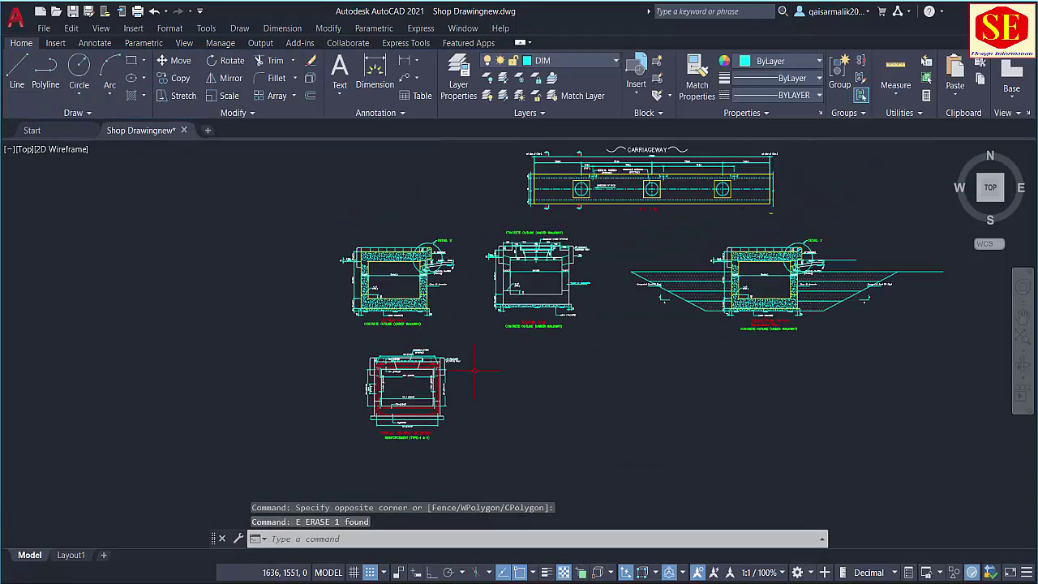
# - Examine the completed sections and the 25 EXP.JT (TYP.) labels at both ends of the carriageway plan
pyautogui.scroll(-1, 447, 340)
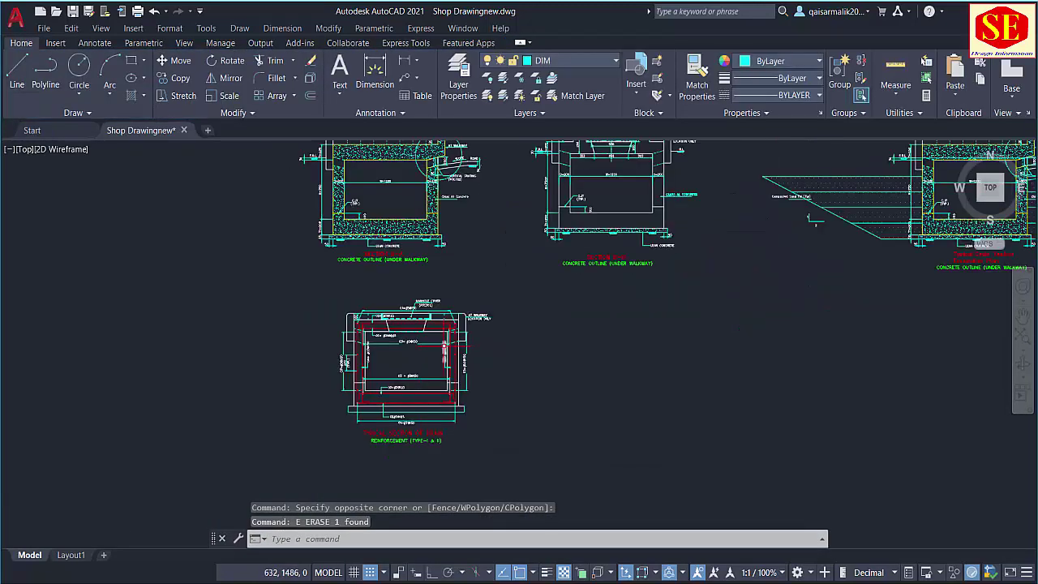
pyautogui.scroll(3, 454, 357)
pyautogui.scroll(-3, 482, 322)
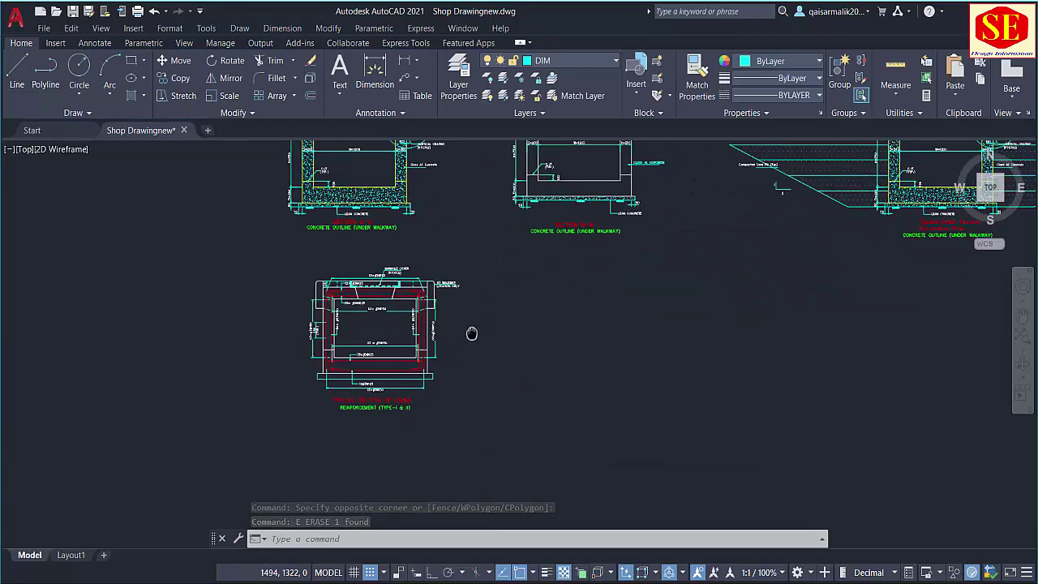
pyautogui.scroll(1, 482, 322)
pyautogui.moveTo(520, 224); pyautogui.dragTo(116, 271)
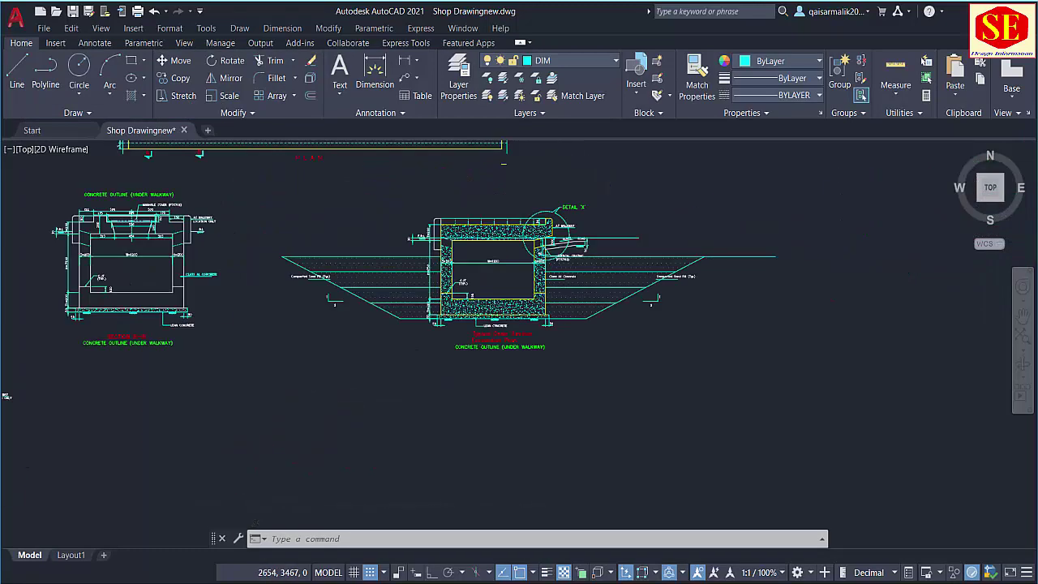
pyautogui.scroll(-2, 525, 277)
pyautogui.scroll(5, 424, 320)
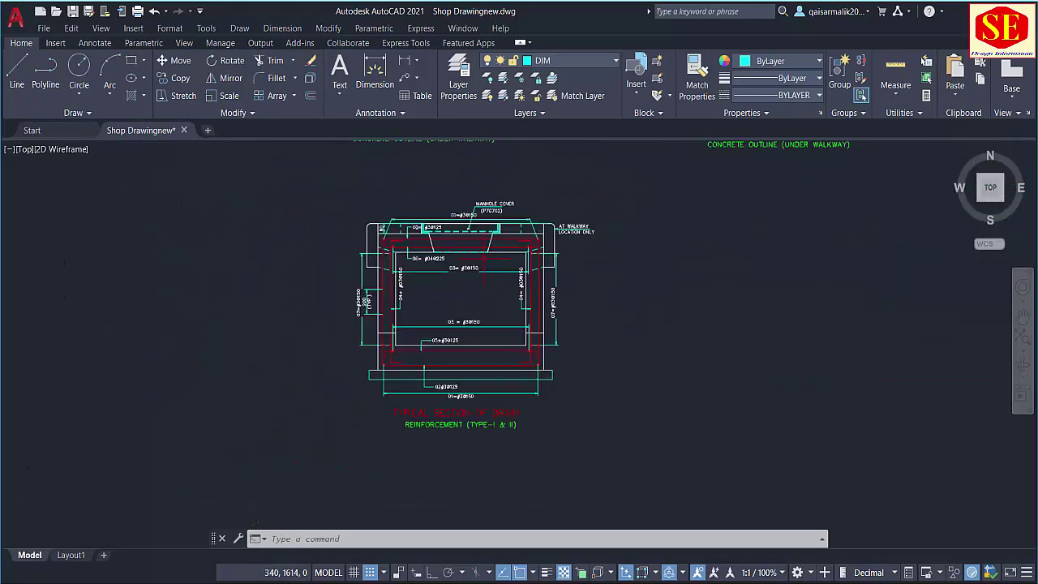
pyautogui.moveTo(579, 316); pyautogui.dragTo(181, 394)
pyautogui.scroll(-5, 243, 373)
pyautogui.scroll(1, 316, 351)
pyautogui.scroll(6, 349, 247)
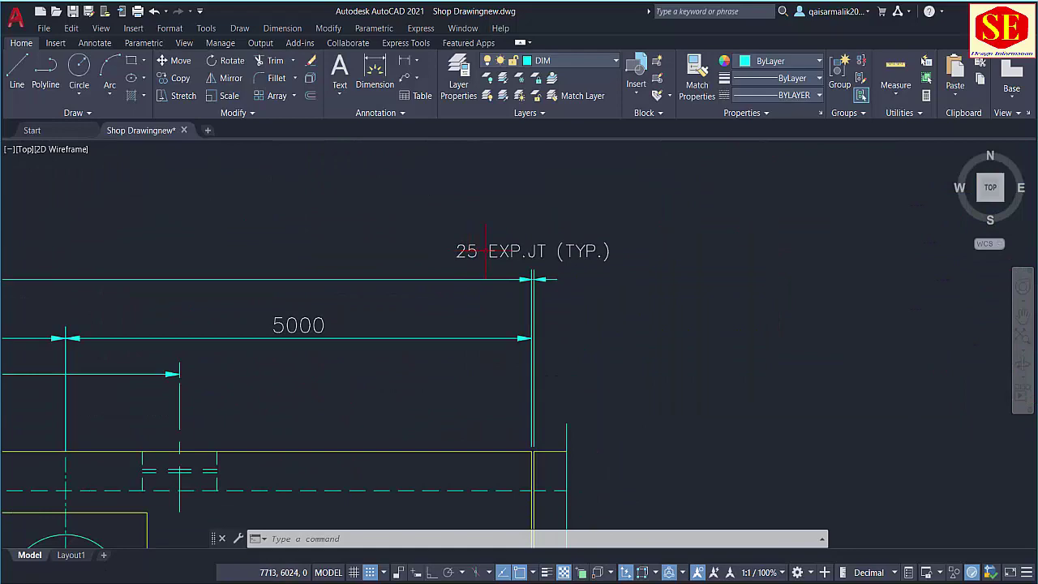
pyautogui.scroll(-2, 561, 247)
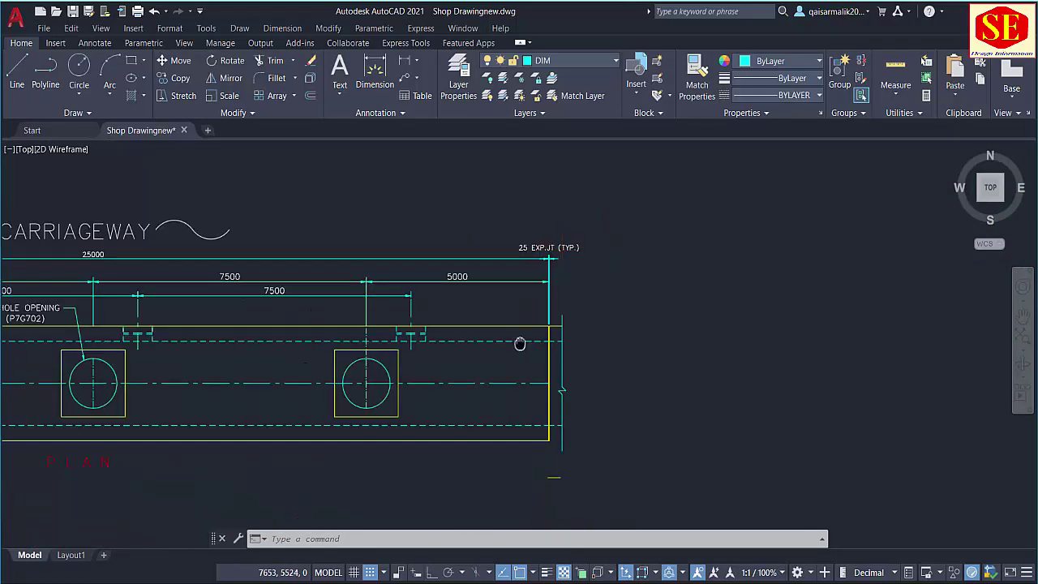
pyautogui.scroll(-2, 519, 341)
pyautogui.moveTo(519, 341); pyautogui.dragTo(811, 333)
pyautogui.scroll(2, 811, 332)
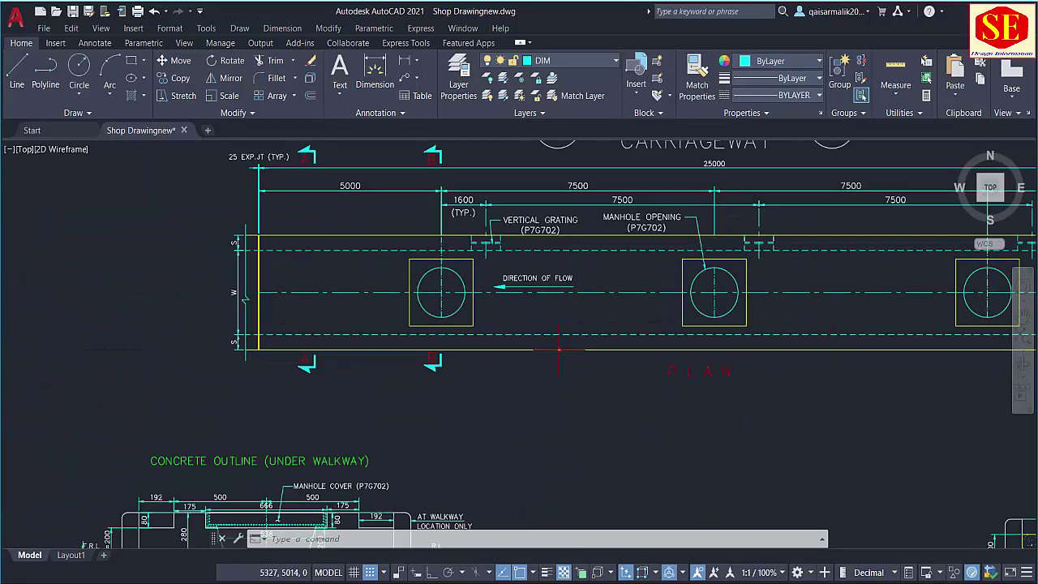
pyautogui.moveTo(233, 151); pyautogui.dragTo(230, 197)
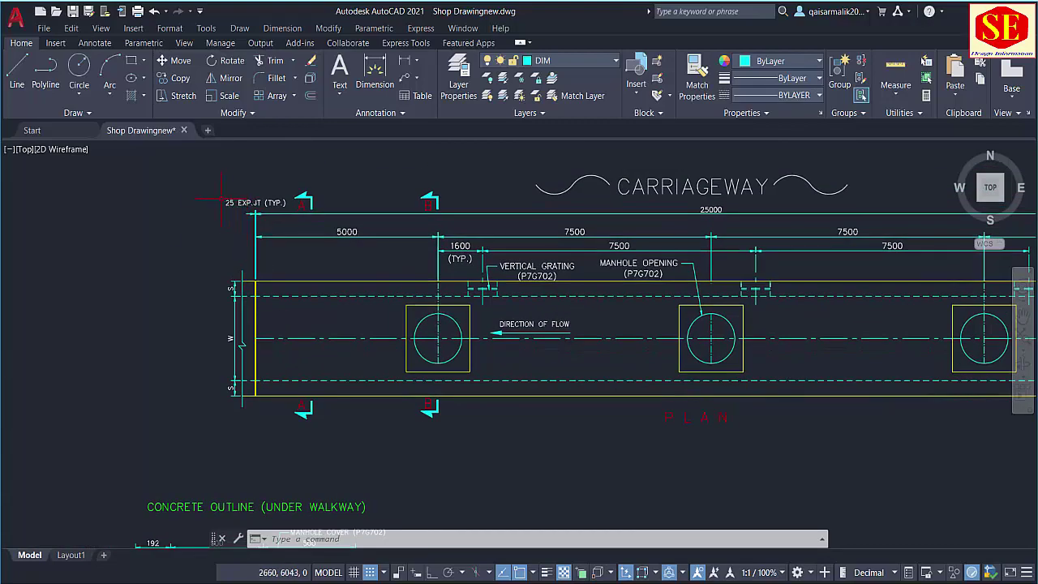
# - Locate the expansion joint detail on the reference sheet and examine its dimensions and material notes
pyautogui.scroll(-8, 144, 193)
pyautogui.scroll(8, 669, 252)
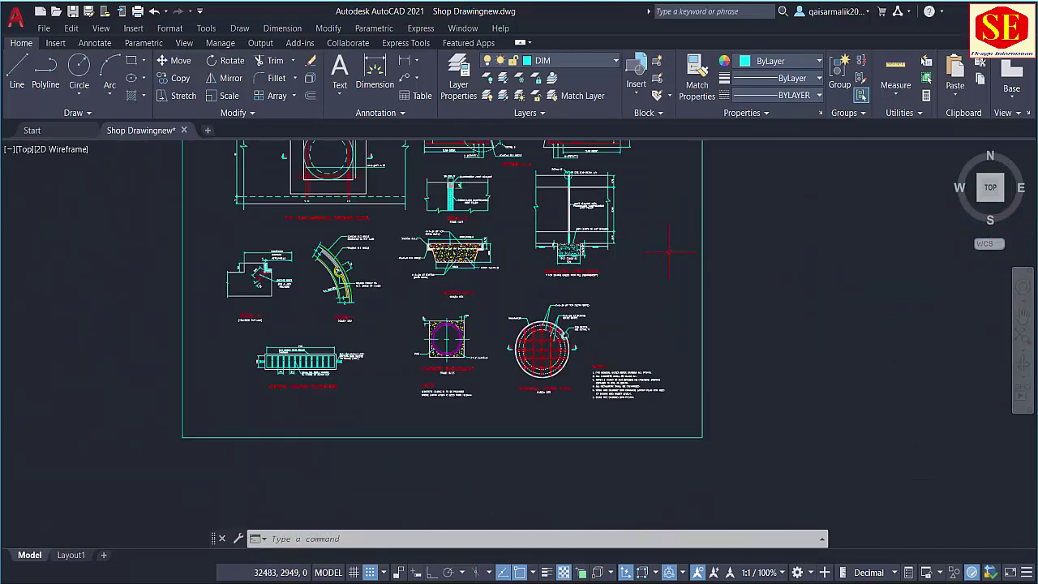
pyautogui.moveTo(536, 177); pyautogui.dragTo(548, 296)
pyautogui.scroll(-5, 506, 267)
pyautogui.moveTo(505, 267); pyautogui.dragTo(702, 263)
pyautogui.scroll(8, 675, 239)
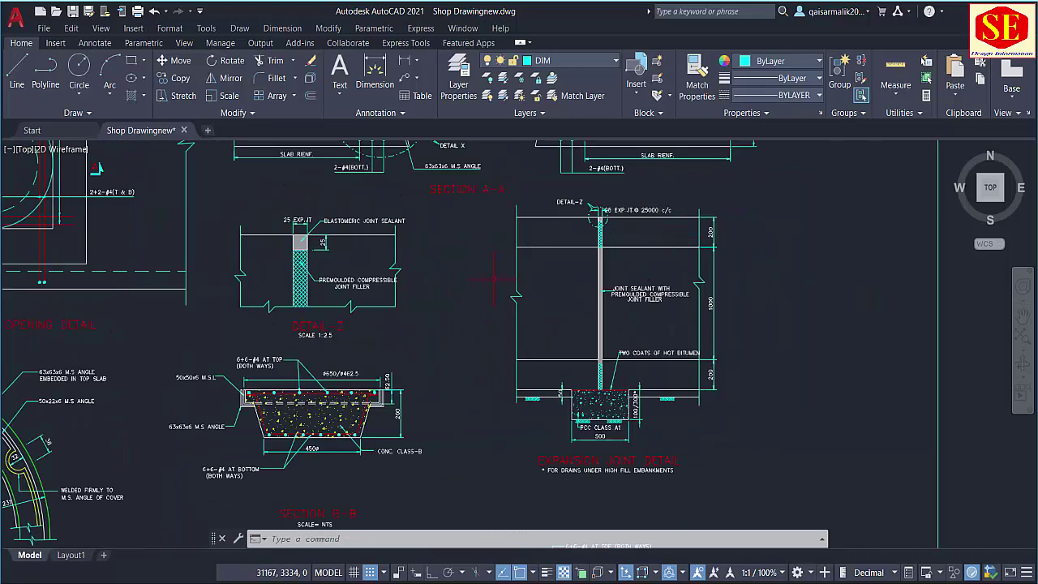
pyautogui.scroll(3, 679, 470)
pyautogui.moveTo(680, 471); pyautogui.dragTo(676, 436)
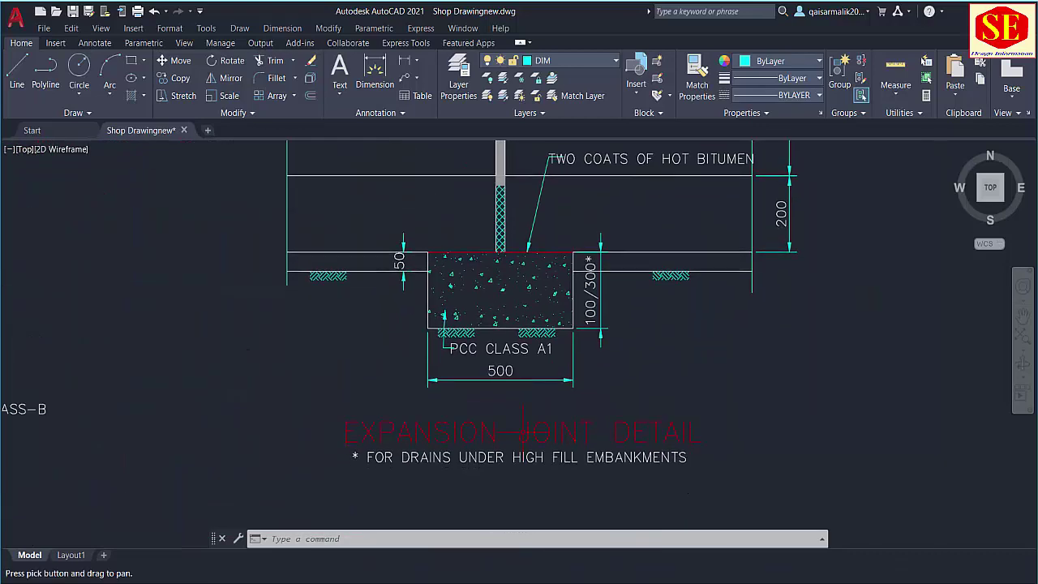
pyautogui.scroll(-1, 528, 478)
pyautogui.scroll(-3, 529, 479)
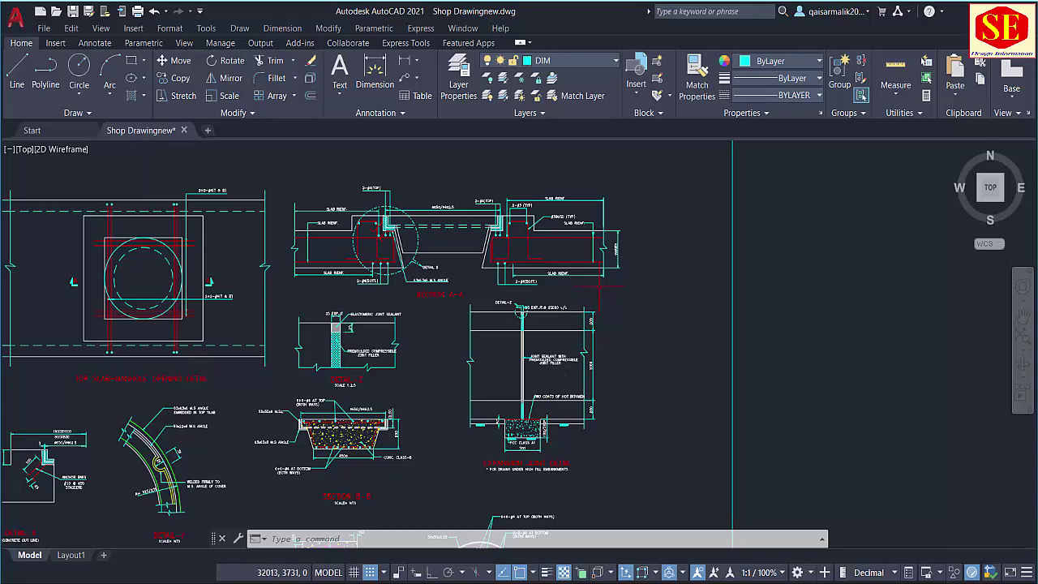
pyautogui.scroll(2, 600, 289)
# - Copy the complete expansion joint detail with its title and notes from the reference sheet to beside the culvert reinforcement section
pyautogui.click(626, 292)
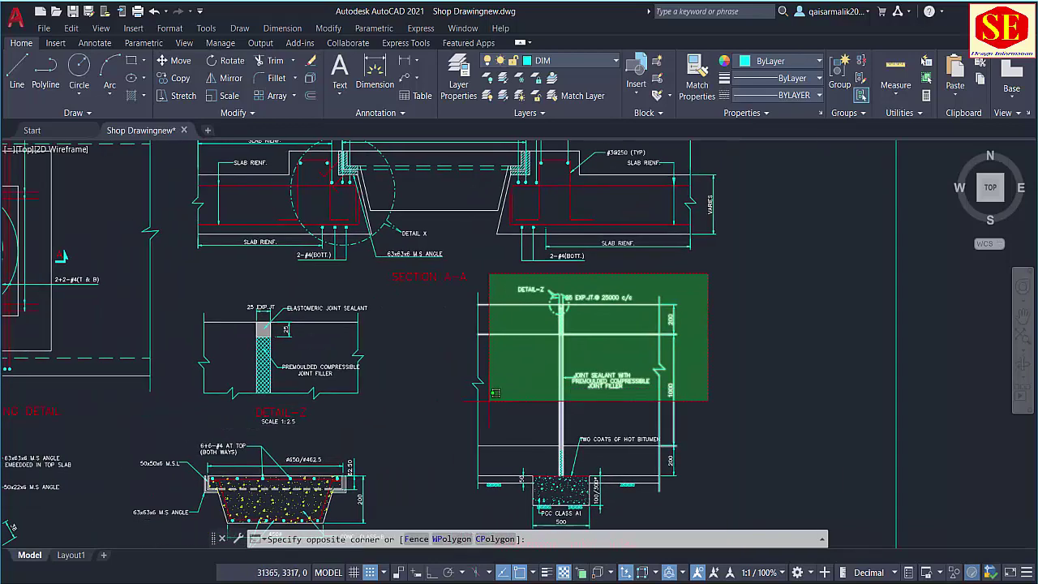
pyautogui.scroll(1, 463, 463)
pyautogui.moveTo(534, 467); pyautogui.dragTo(550, 481)
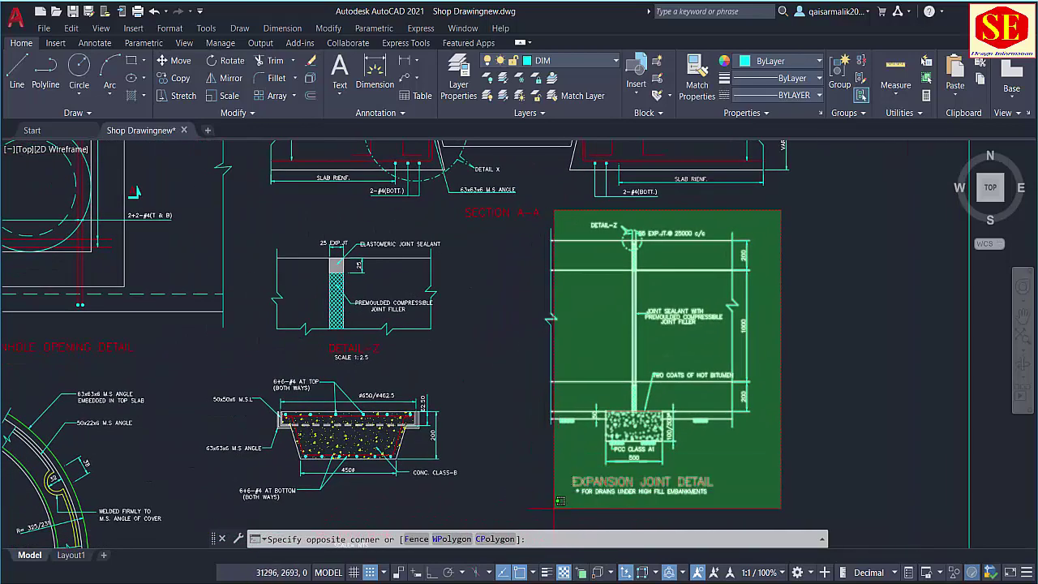
pyautogui.click(546, 507)
pyautogui.scroll(2, 421, 263)
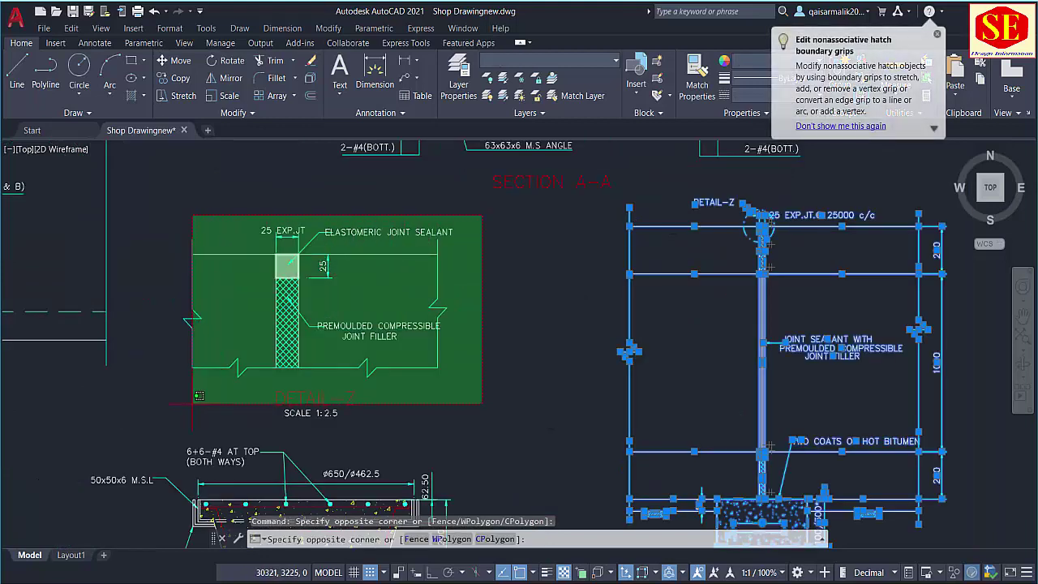
pyautogui.click(169, 431)
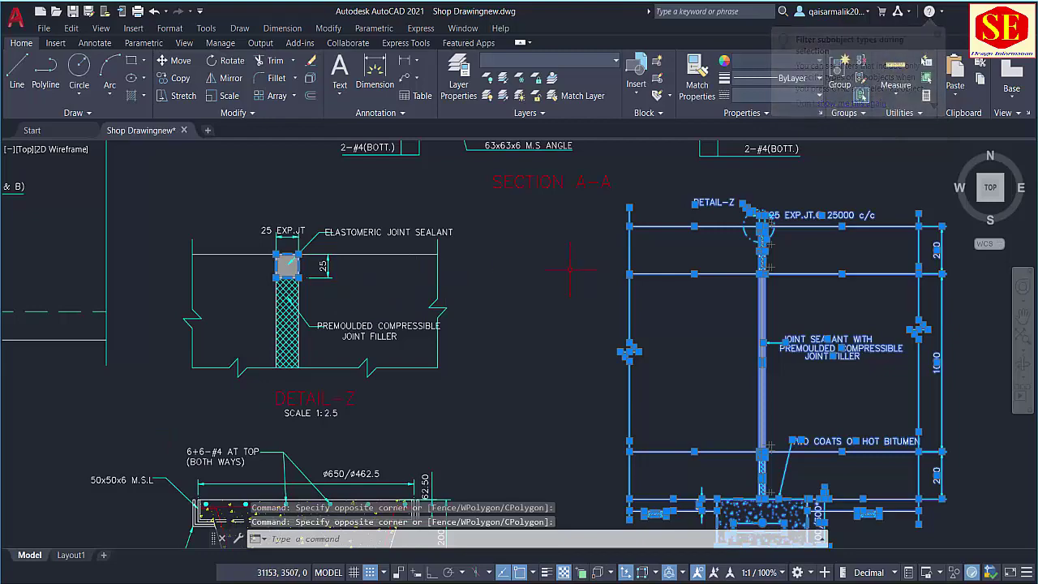
pyautogui.write('co')
pyautogui.press('Return')
pyautogui.click(288, 265)
pyautogui.scroll(-5, 405, 324)
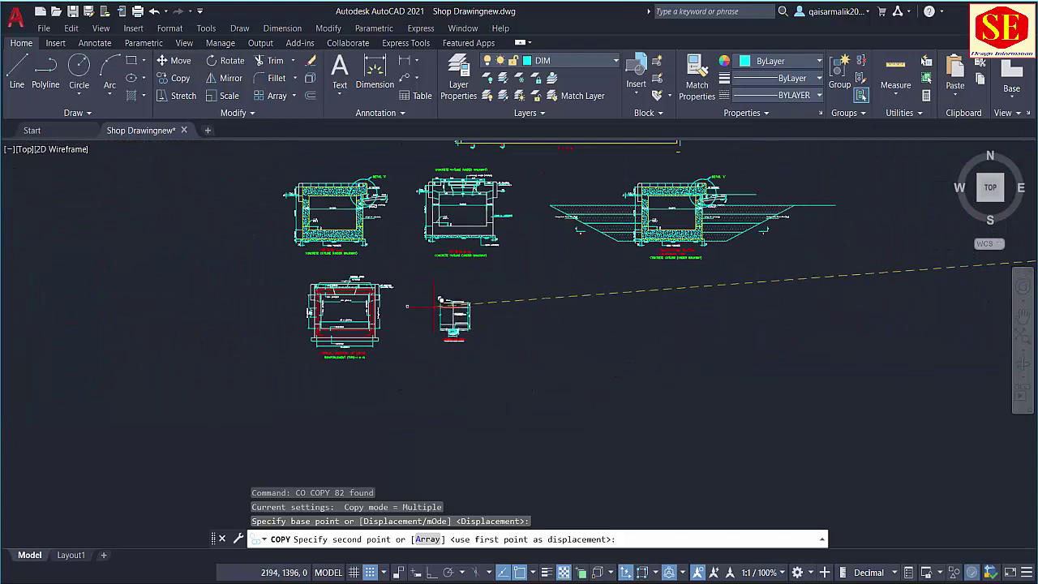
pyautogui.click(486, 301)
pyautogui.press('Escape')
# - Erase the stray joint sealant hatch square copied along beside the expansion joint detail
pyautogui.scroll(4, 536, 298)
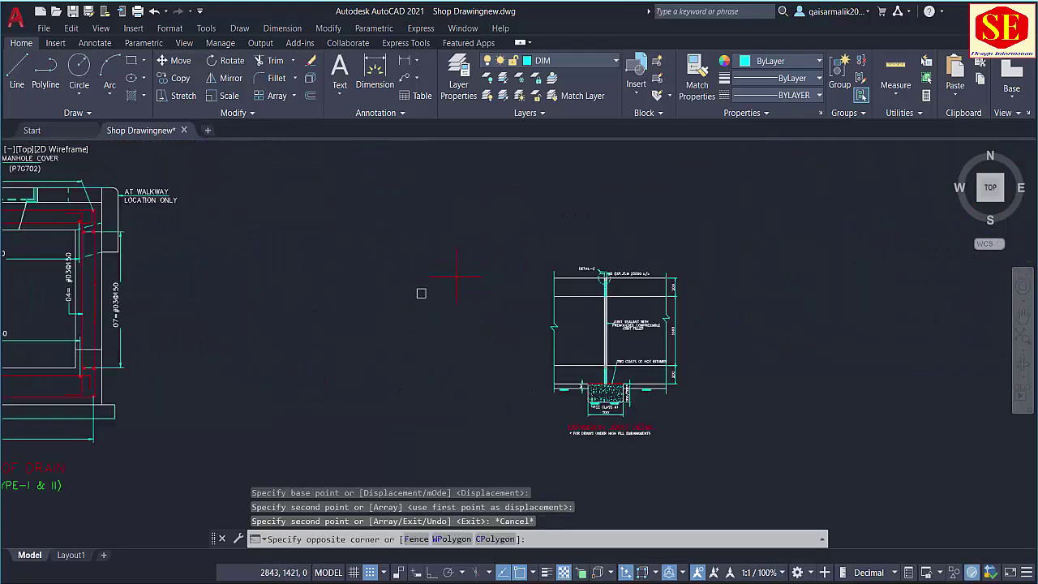
pyautogui.click(420, 290)
pyautogui.write('e')
pyautogui.press('Return')
# - Examine the DETAIL-Z callout on the reference expansion joint detail and the enlarged DETAIL-Z drawing beside it
pyautogui.scroll(-6, 378, 320)
pyautogui.scroll(4, 467, 308)
pyautogui.scroll(6, 581, 234)
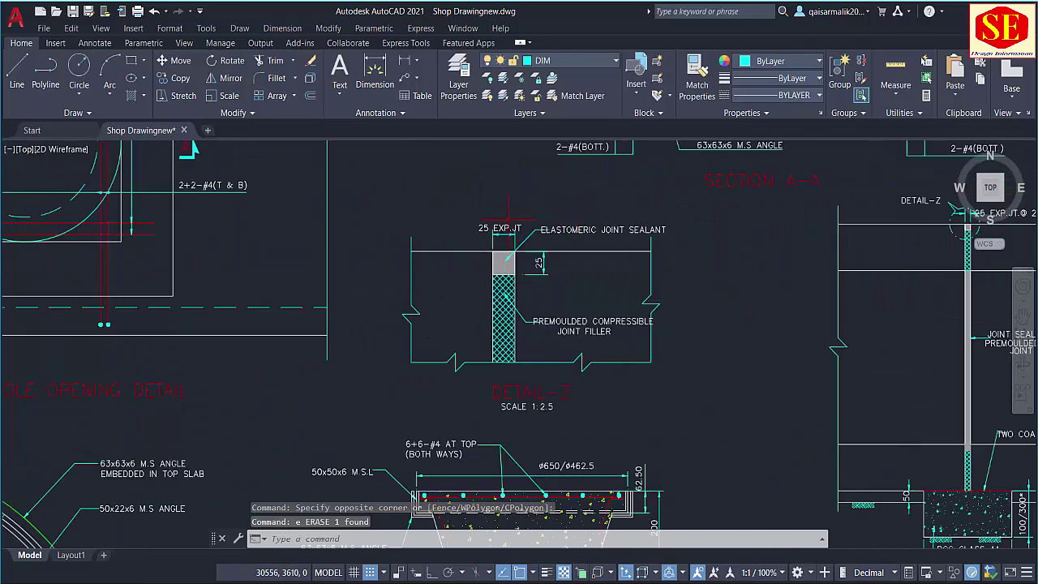
pyautogui.scroll(-2, 653, 241)
pyautogui.scroll(5, 653, 242)
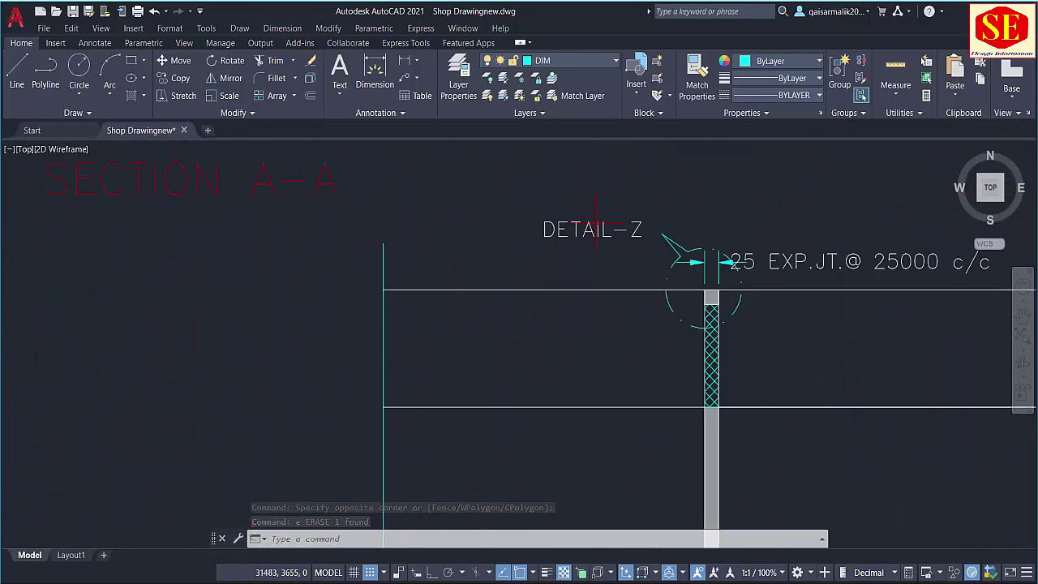
pyautogui.scroll(-5, 604, 243)
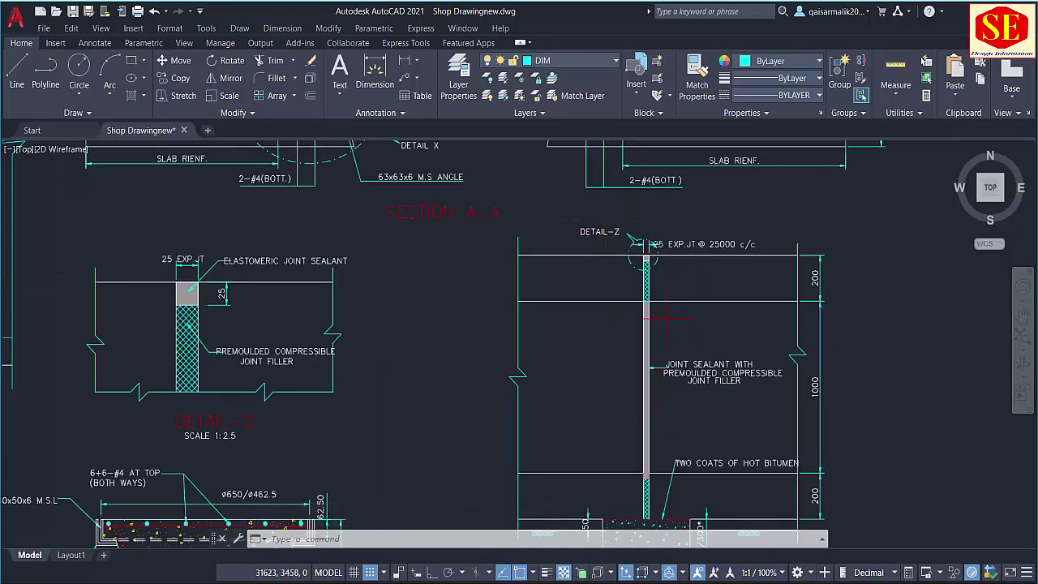
pyautogui.scroll(2, 640, 324)
pyautogui.scroll(-2, 633, 332)
pyautogui.moveTo(631, 366); pyautogui.dragTo(631, 339)
pyautogui.moveTo(167, 181); pyautogui.dragTo(323, 197)
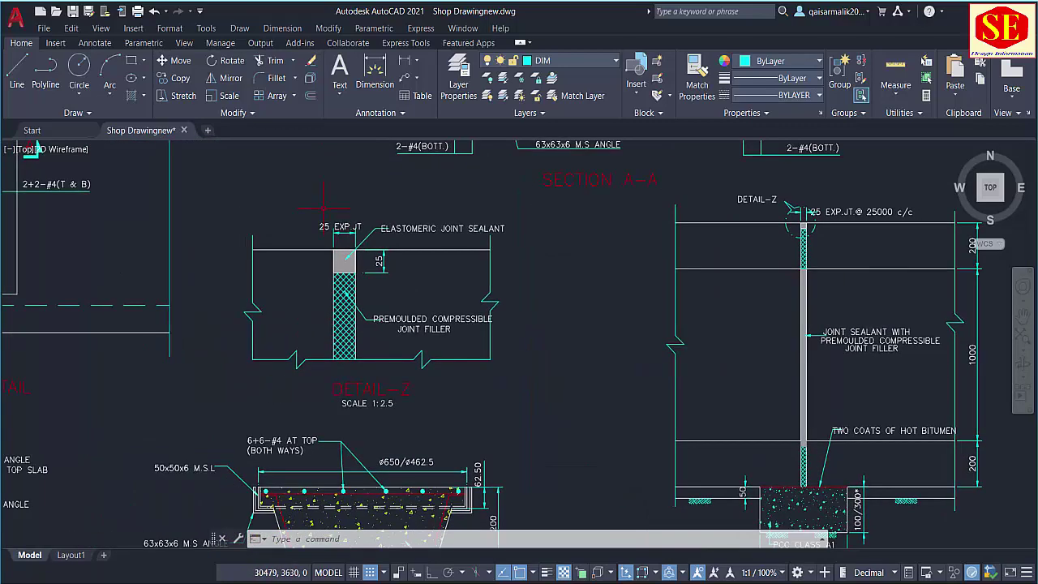
# - Copy DETAIL-Z with its labels, title and scale into the space between the reinforcement section and the copied expansion joint detail
pyautogui.write('co')
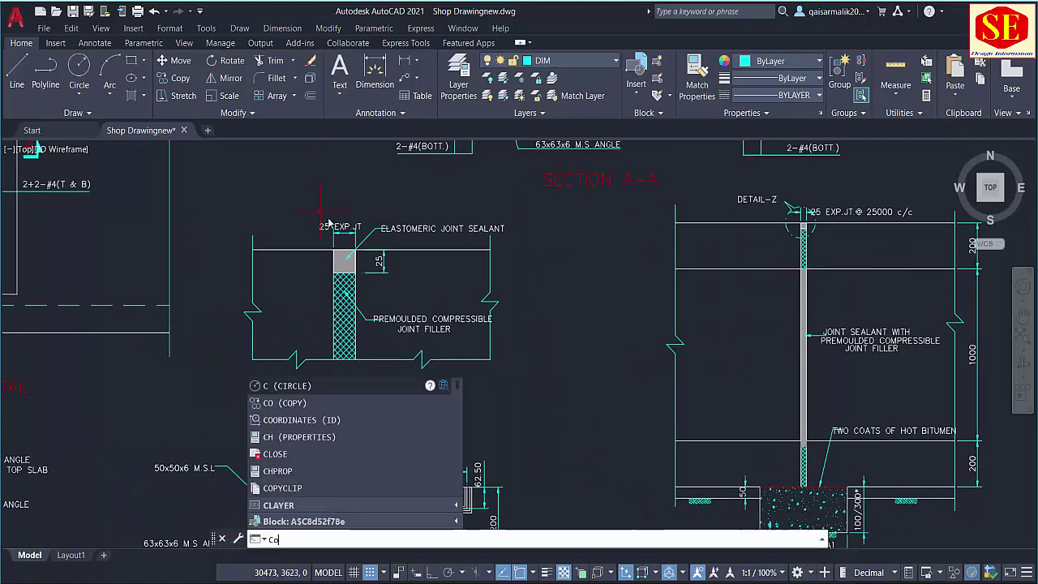
pyautogui.press('Return')
pyautogui.click(517, 206)
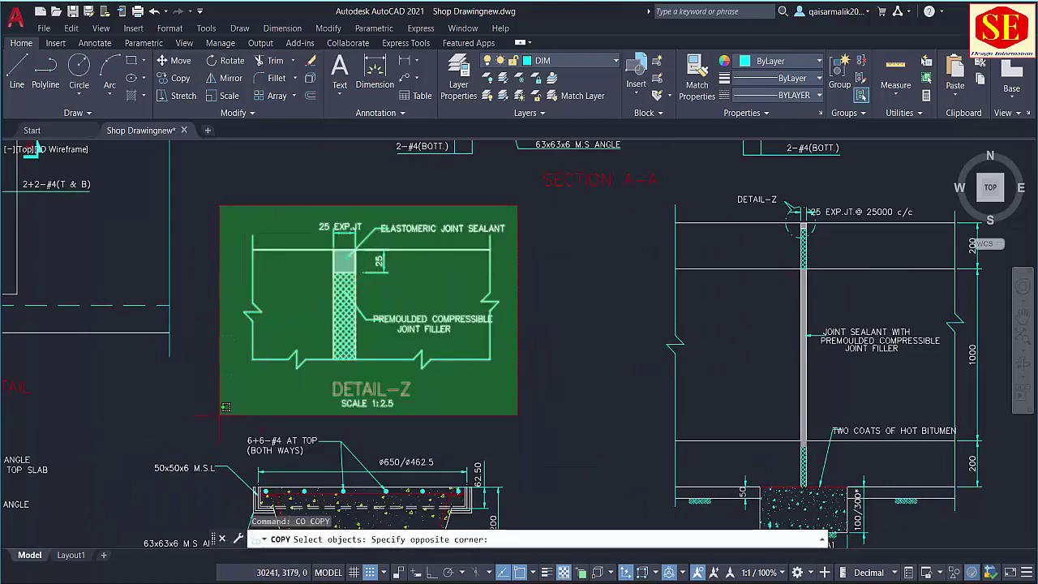
pyautogui.click(217, 416)
pyautogui.press('Return')
pyautogui.click(610, 348)
pyautogui.scroll(-2, 611, 348)
pyautogui.scroll(-3, 611, 348)
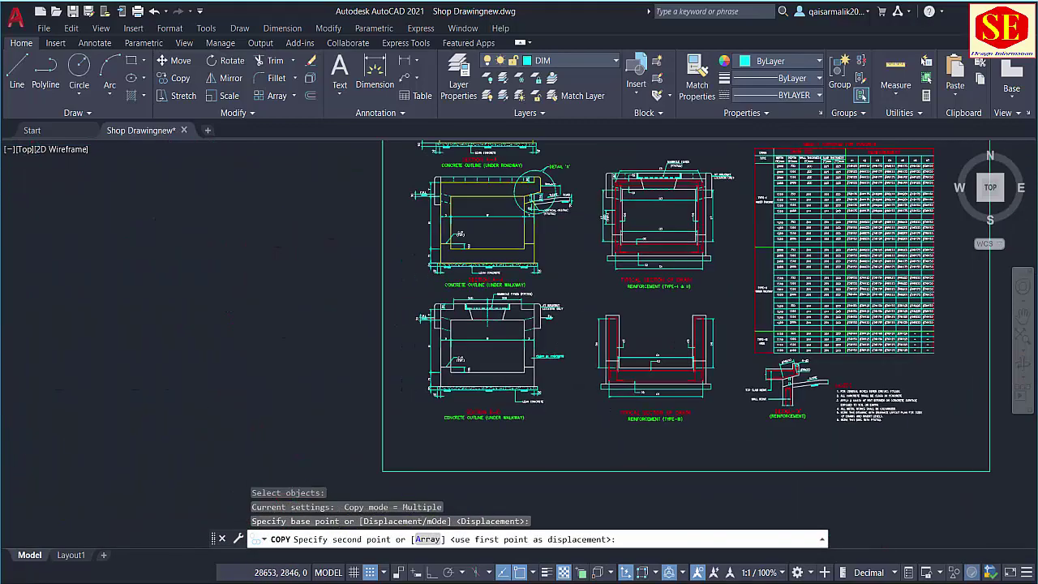
pyautogui.scroll(-2, 239, 339)
pyautogui.scroll(6, 239, 339)
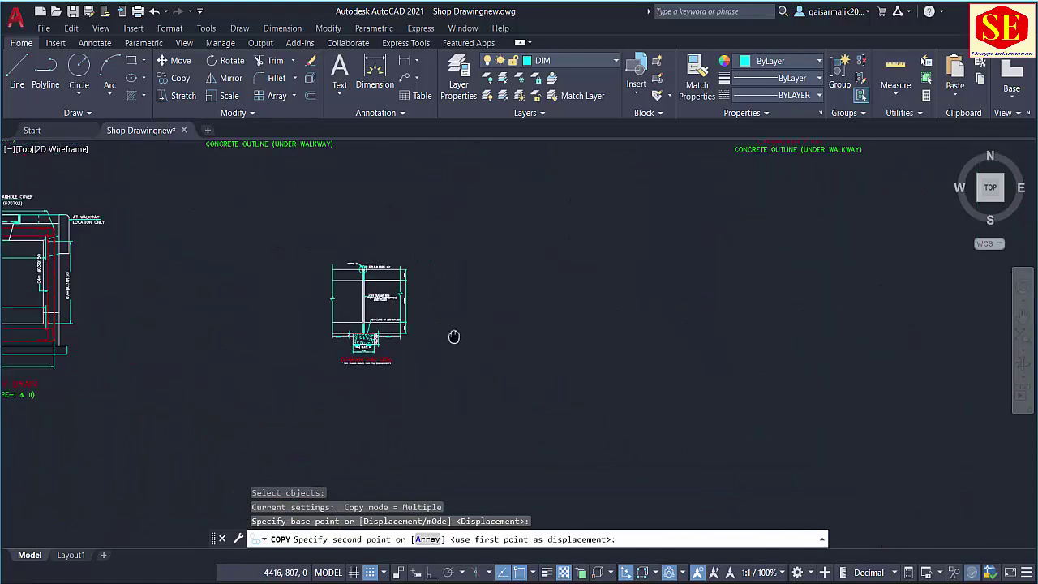
pyautogui.click(406, 272)
pyautogui.press('Escape')
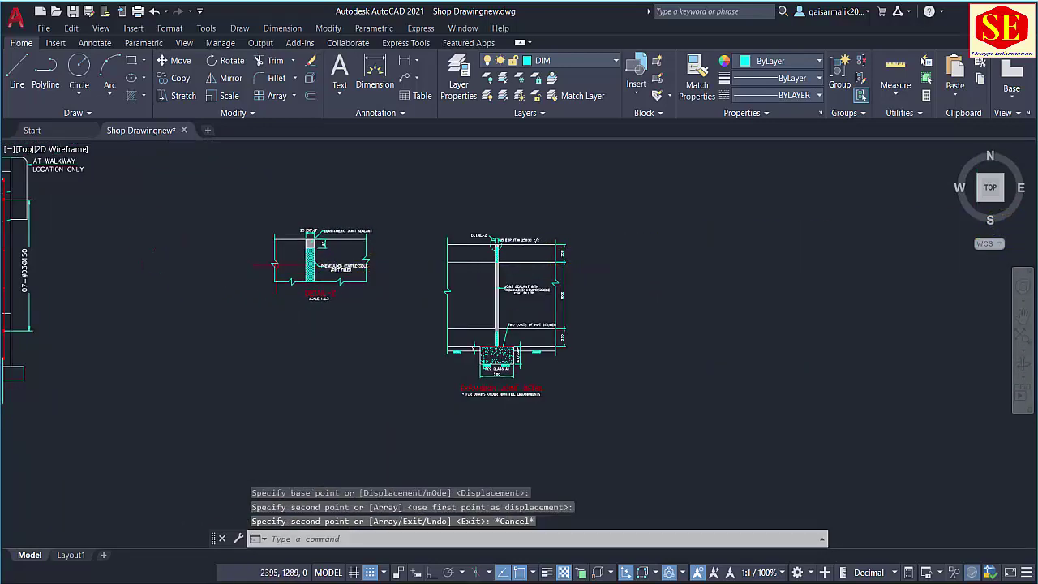
# - Examine the C.JT (TYP.) construction joint in Section A-A and its height dimension above the base slab
pyautogui.scroll(-3, 315, 289)
pyautogui.scroll(7, 187, 226)
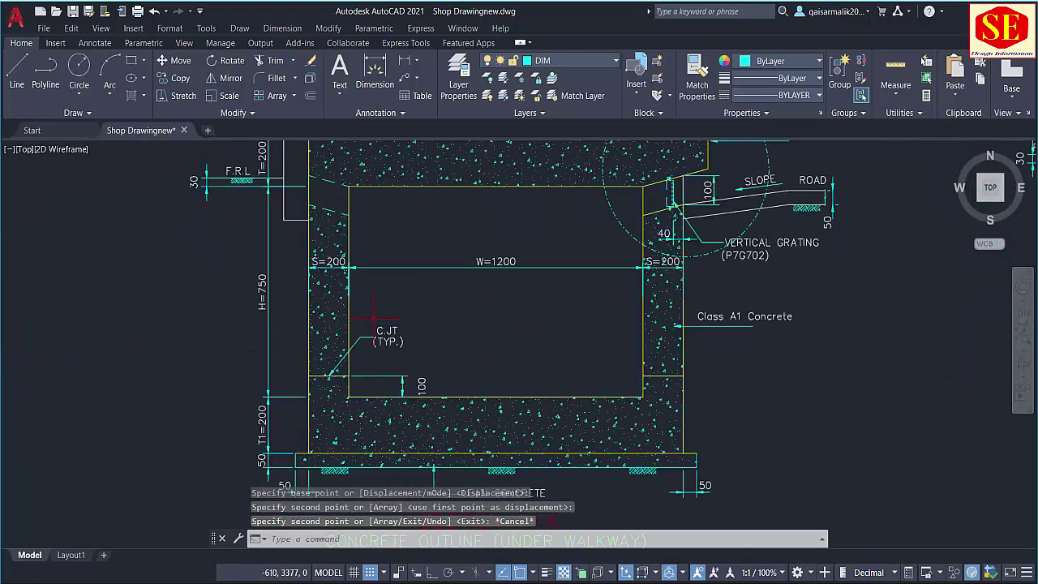
pyautogui.scroll(4, 376, 324)
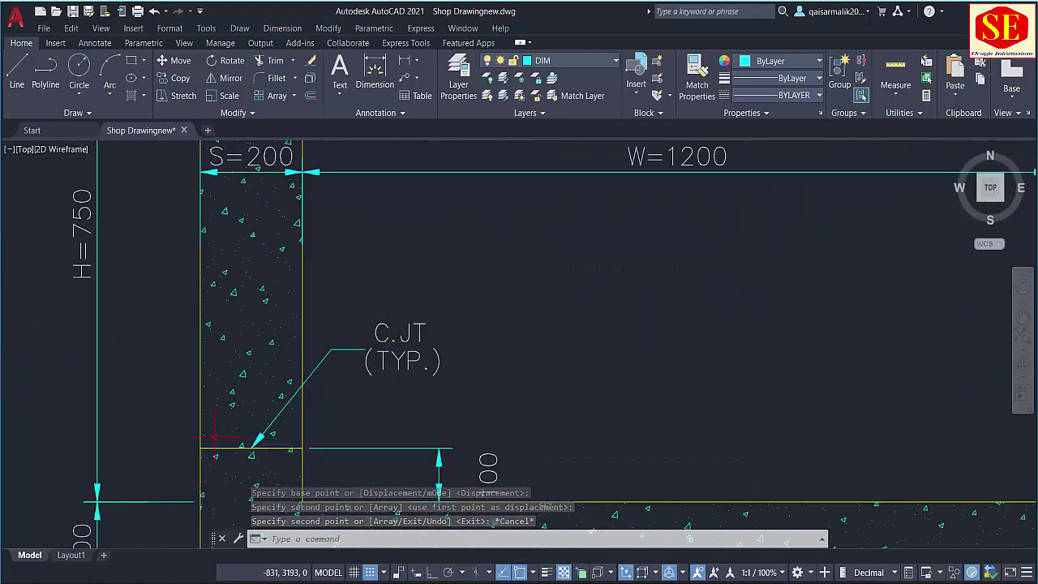
pyautogui.scroll(-1, 217, 436)
pyautogui.scroll(-5, 240, 418)
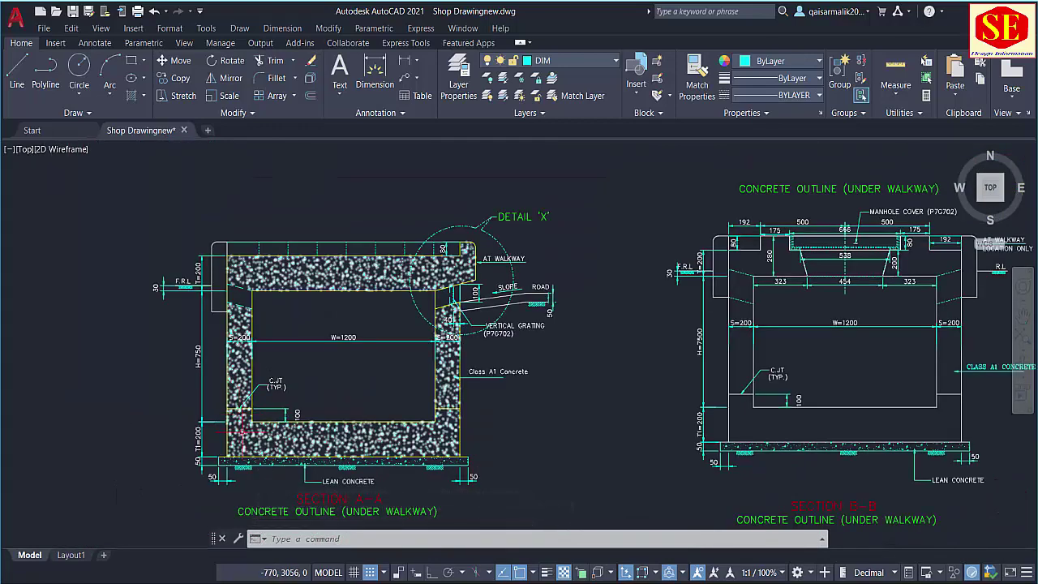
pyautogui.scroll(4, 450, 448)
pyautogui.scroll(1, 722, 288)
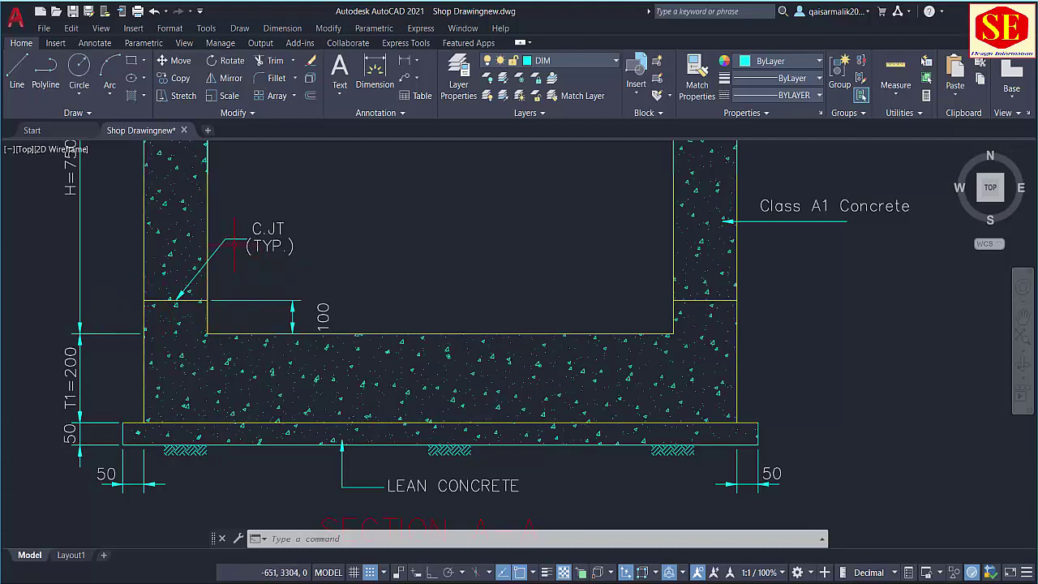
pyautogui.scroll(5, 323, 334)
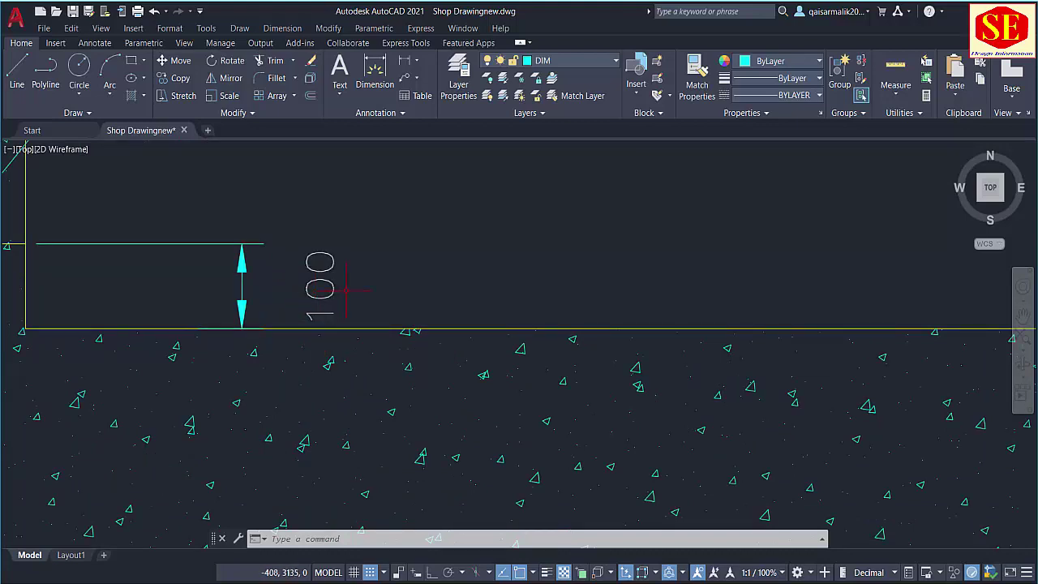
pyautogui.scroll(-3, 346, 289)
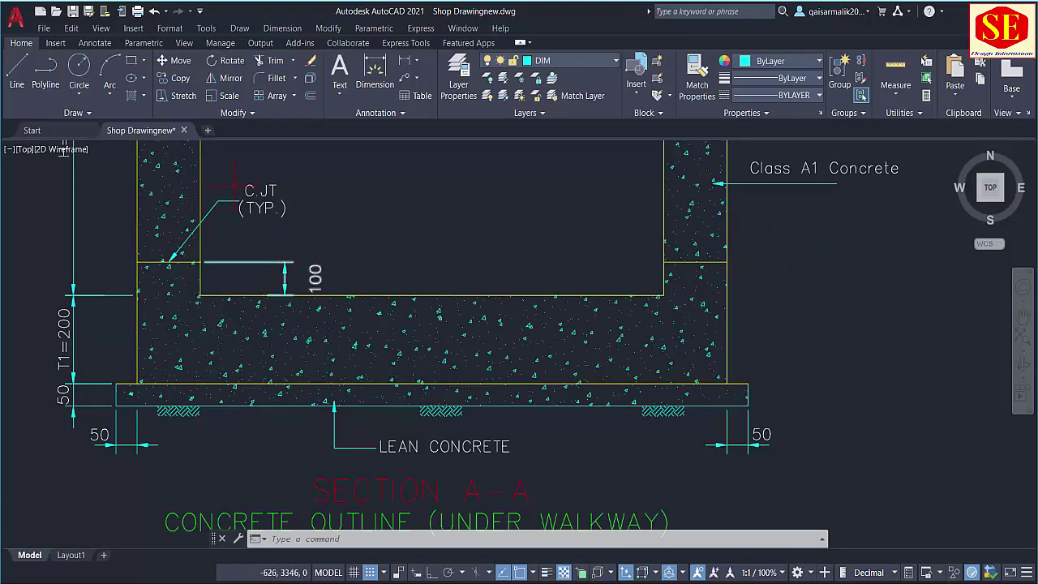
# - Locate the contraction joint details for concrete outline and reinforcement, and examine their waterstop, bitumen and slab reinforcement labels
pyautogui.scroll(-5, 262, 212)
pyautogui.scroll(-3, 261, 212)
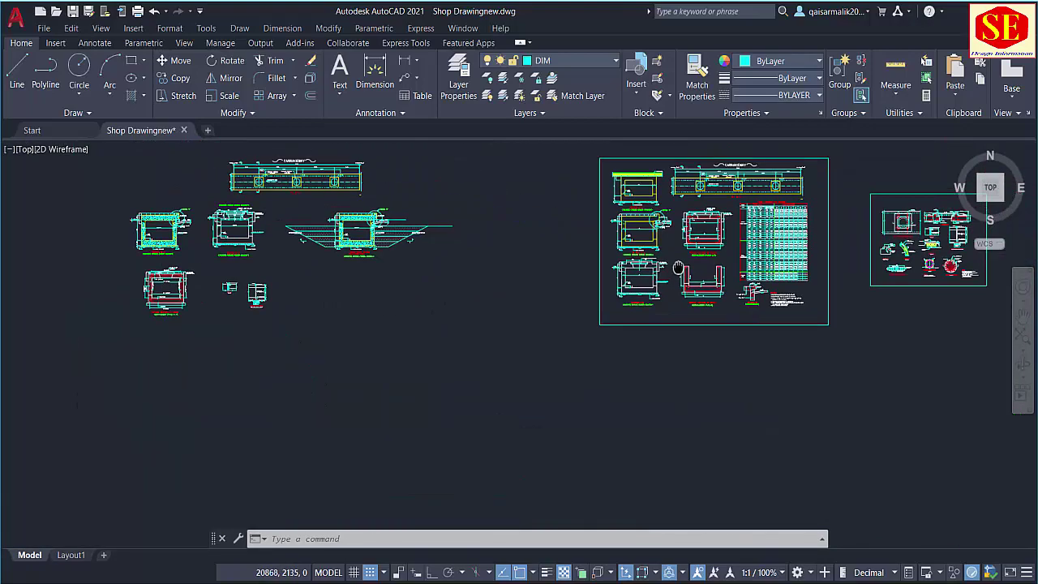
pyautogui.scroll(3, 73, 397)
pyautogui.moveTo(458, 341)
pyautogui.mouseDown()
pyautogui.moveTo(462, 365)
pyautogui.moveTo(494, 399)
pyautogui.mouseUp()
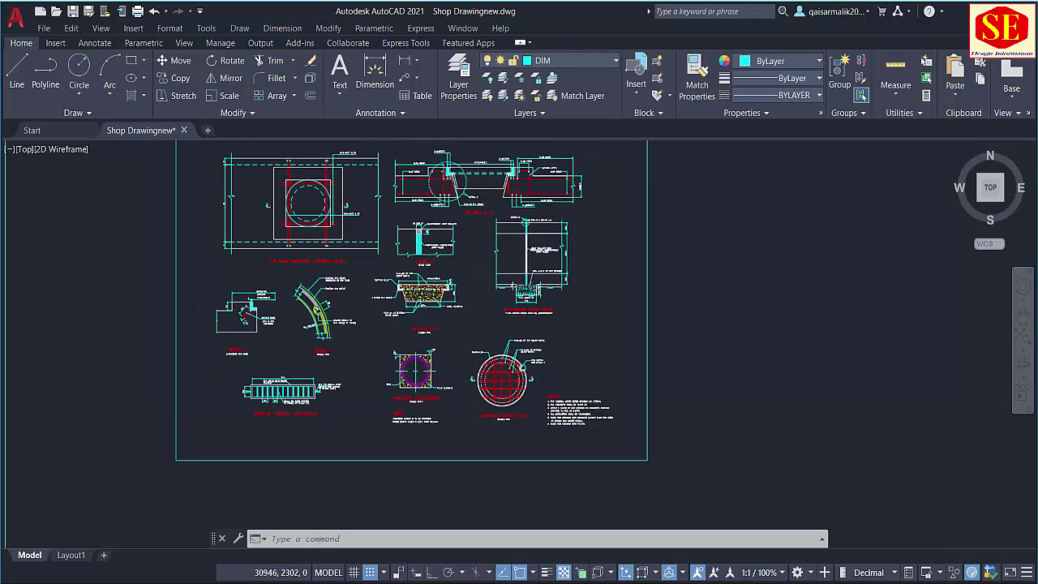
pyautogui.moveTo(380, 382); pyautogui.dragTo(435, 367)
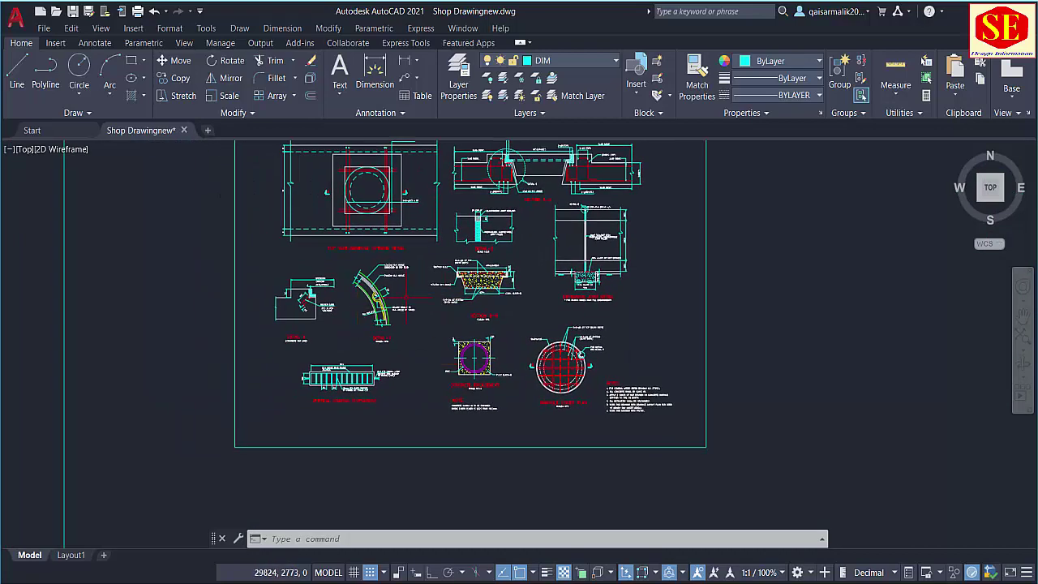
pyautogui.scroll(5, 488, 513)
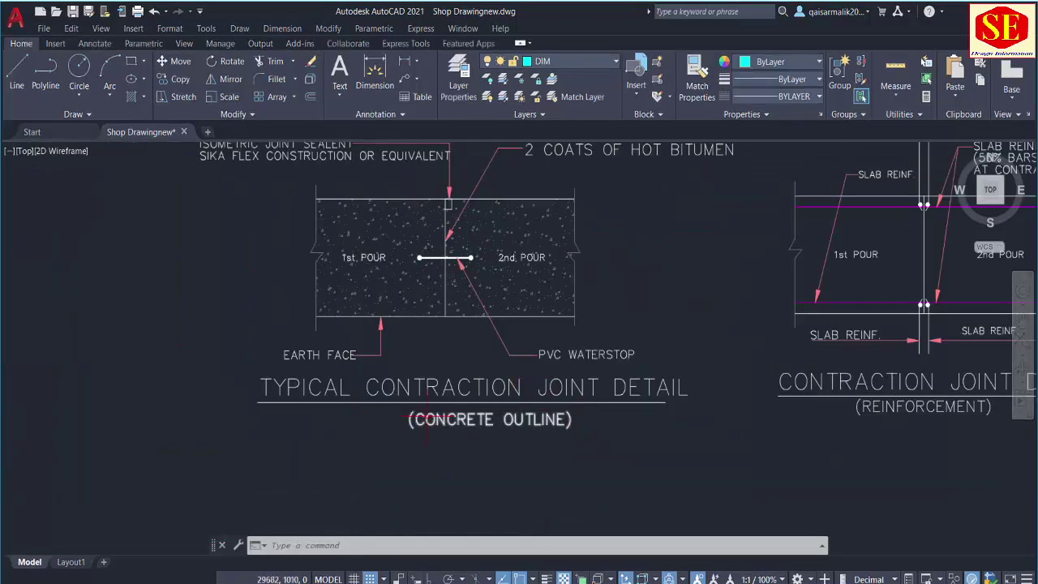
pyautogui.moveTo(578, 418); pyautogui.dragTo(394, 403)
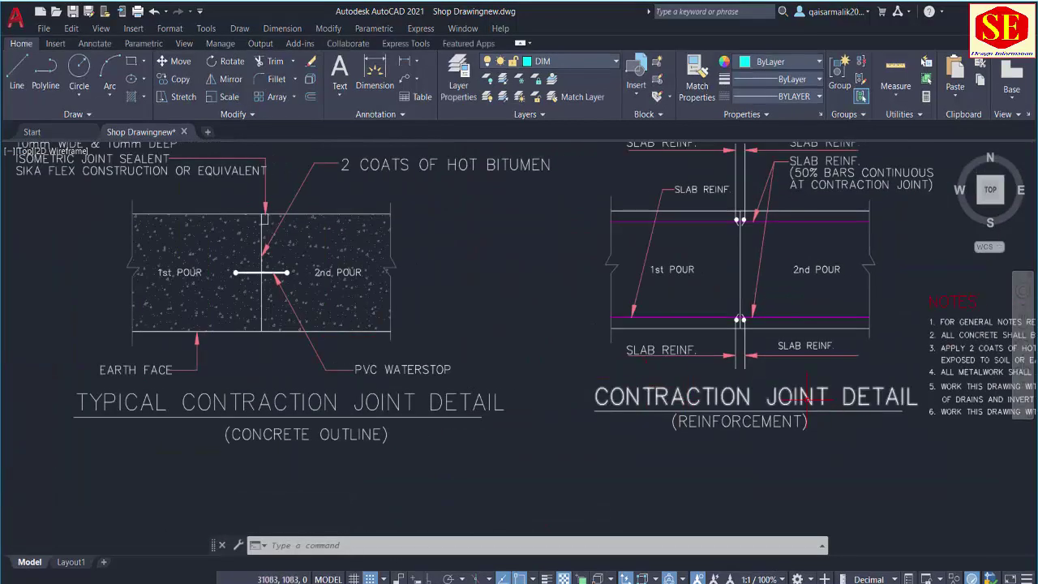
pyautogui.moveTo(805, 387); pyautogui.dragTo(693, 449)
pyautogui.scroll(-2, 609, 271)
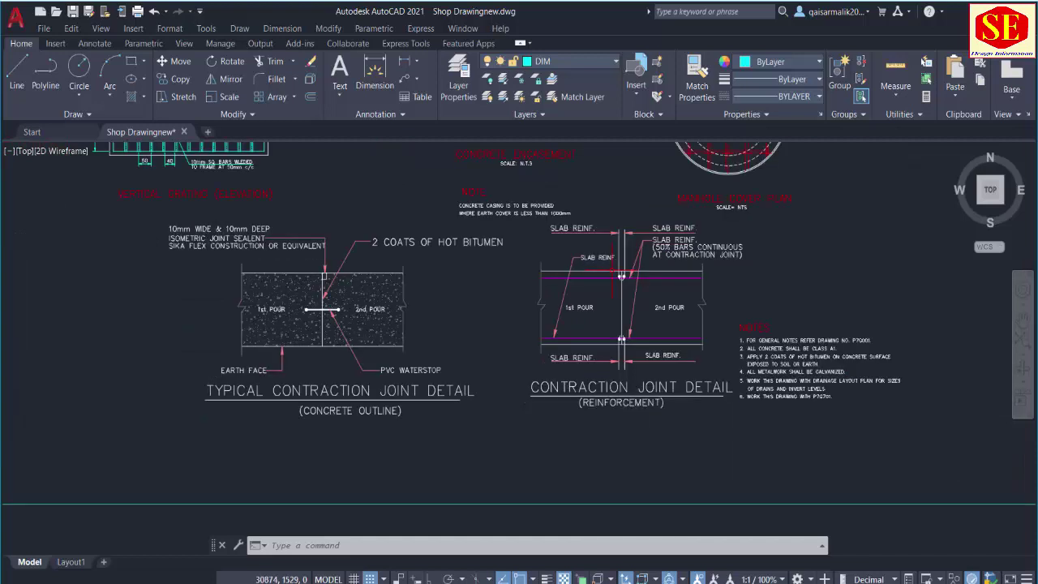
pyautogui.scroll(3, 622, 219)
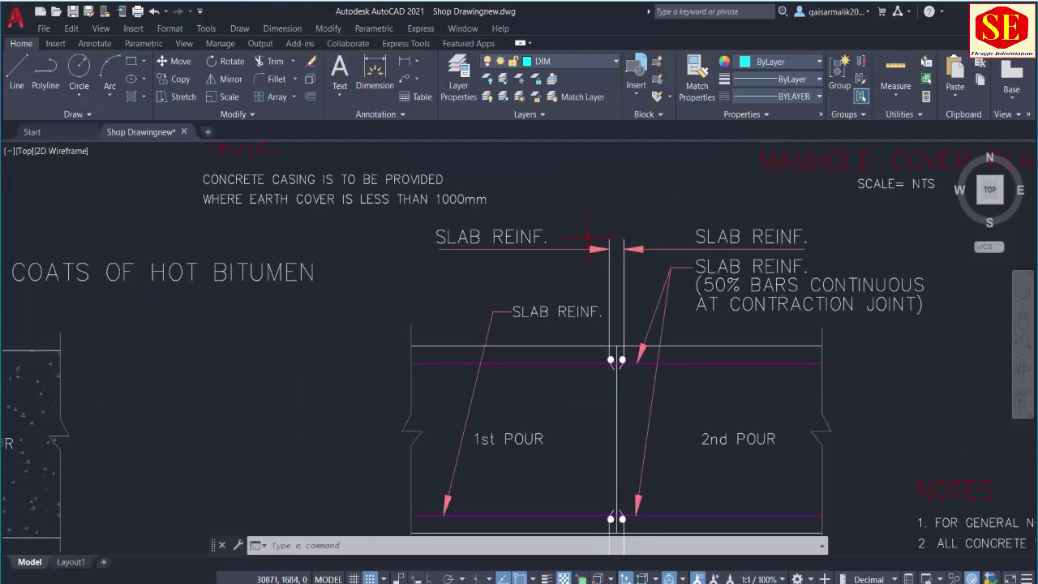
pyautogui.scroll(-2, 588, 237)
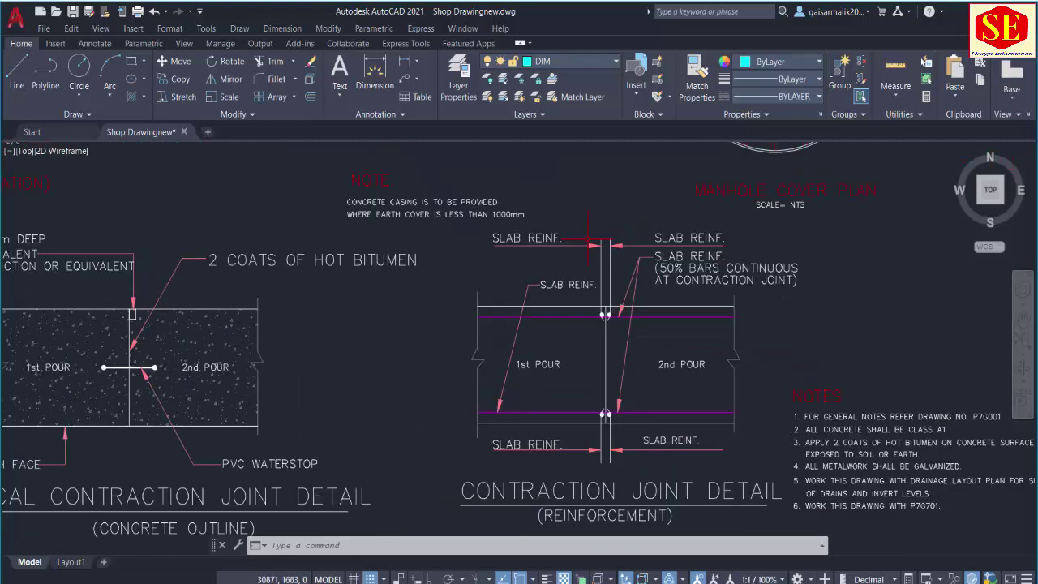
# - Move both contraction joint details, concrete outline and reinforcement, into the shop drawing beside the copied expansion joint detail
pyautogui.write('m')
pyautogui.press('Return')
pyautogui.click(752, 229)
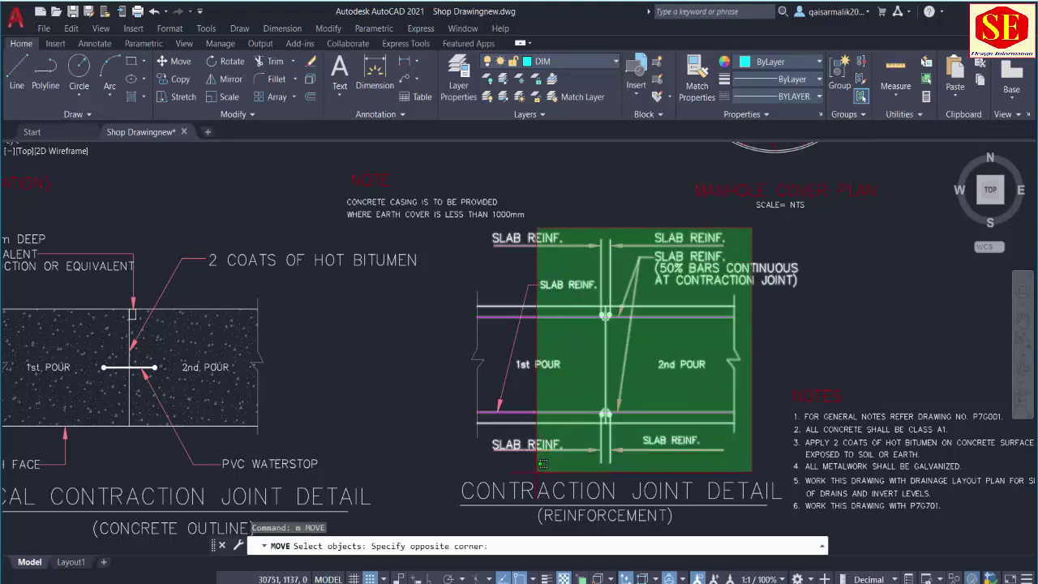
pyautogui.click(462, 511)
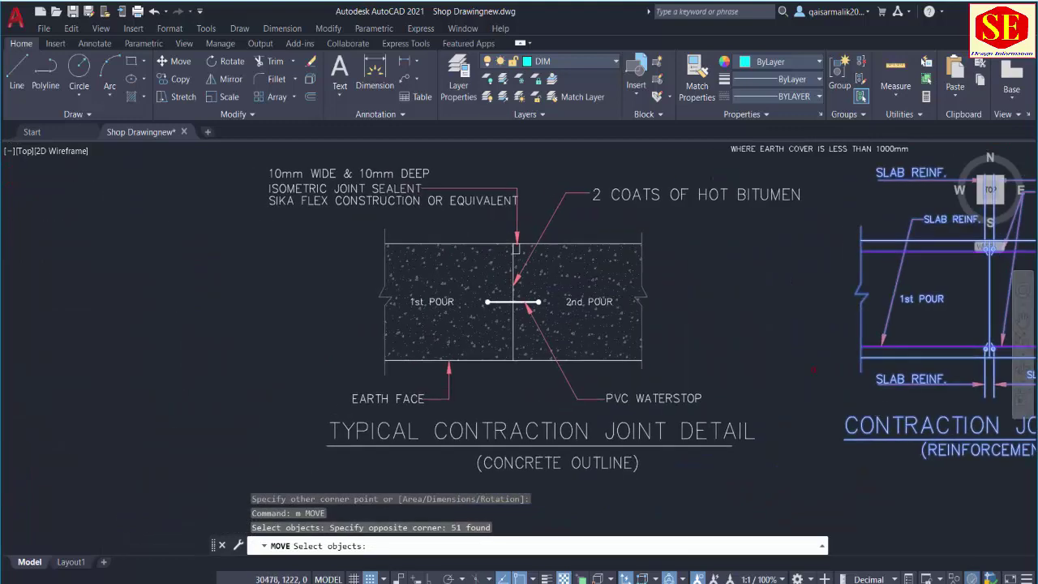
pyautogui.click(826, 167)
pyautogui.click(253, 480)
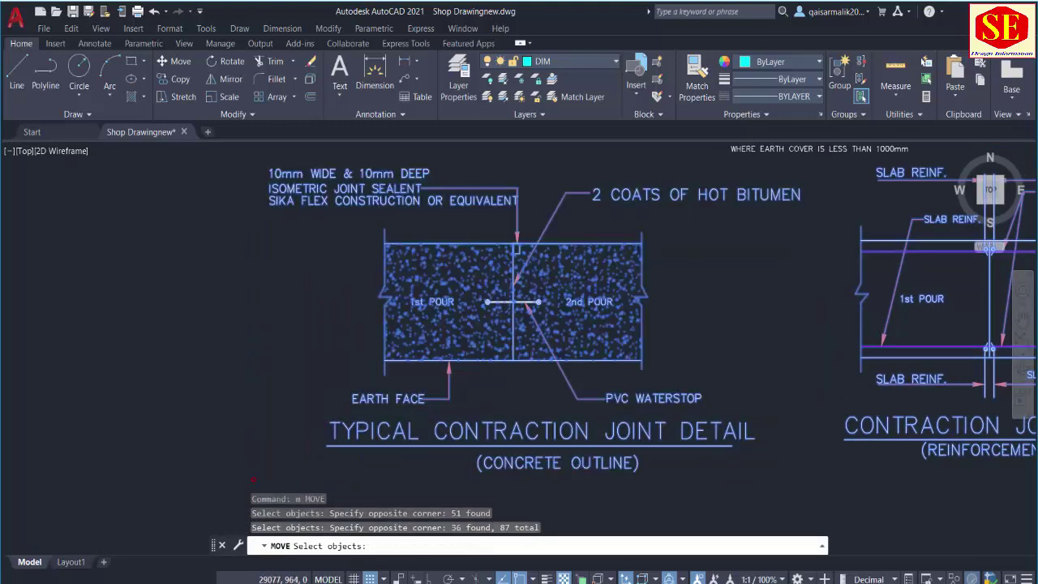
pyautogui.press('Return')
pyautogui.click(513, 302)
pyautogui.scroll(-6, 513, 324)
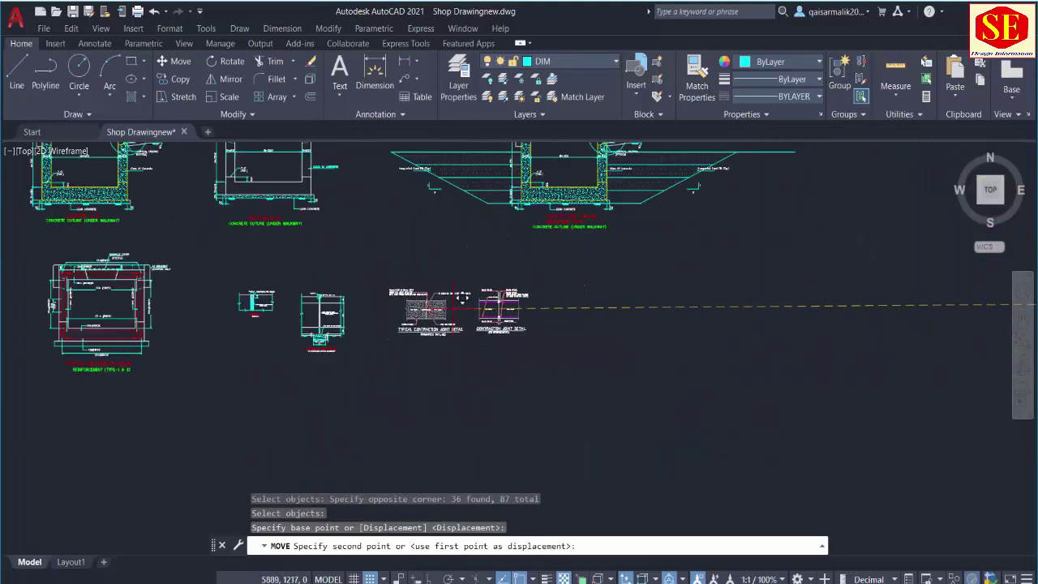
pyautogui.press('Escape')
# - Review the assembled shop drawing, examining the carriageway plan, Section A-A and the neighbouring Section B-B concrete outline
pyautogui.scroll(-2, 680, 301)
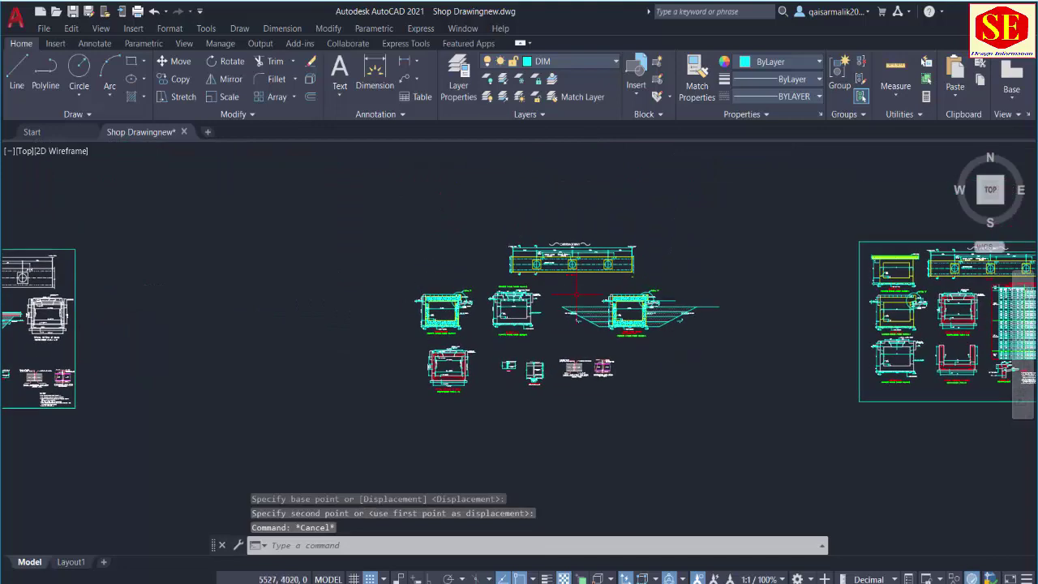
pyautogui.scroll(3, 573, 281)
pyautogui.scroll(4, 559, 252)
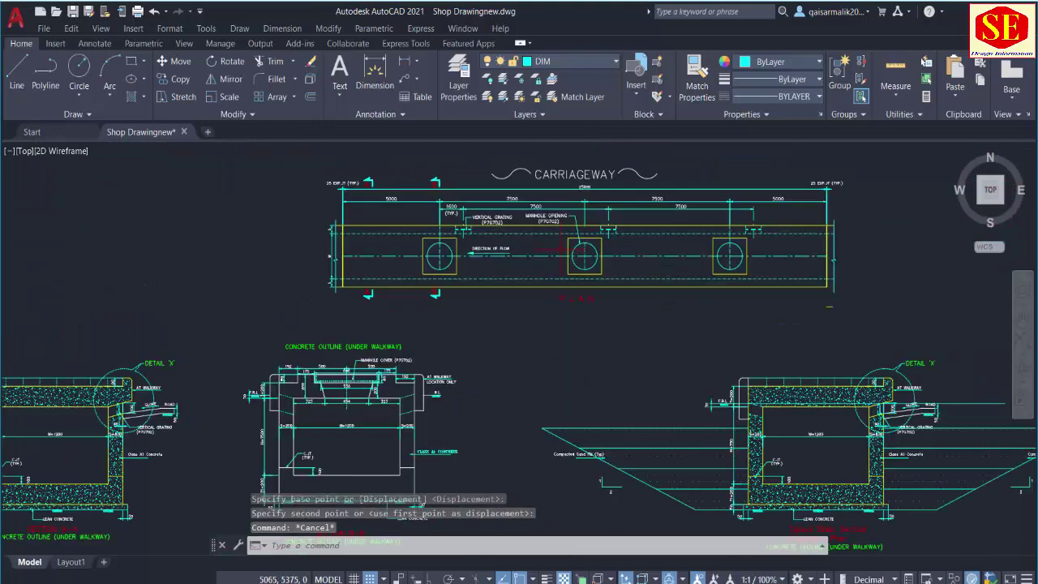
pyautogui.scroll(-3, 541, 325)
pyautogui.moveTo(519, 341); pyautogui.dragTo(542, 216)
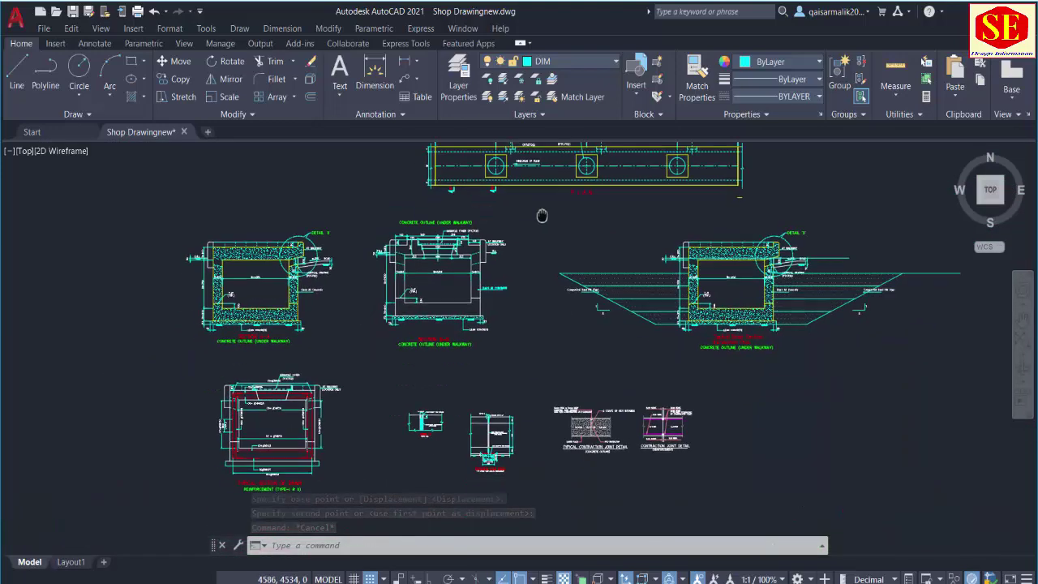
pyautogui.scroll(-2, 475, 397)
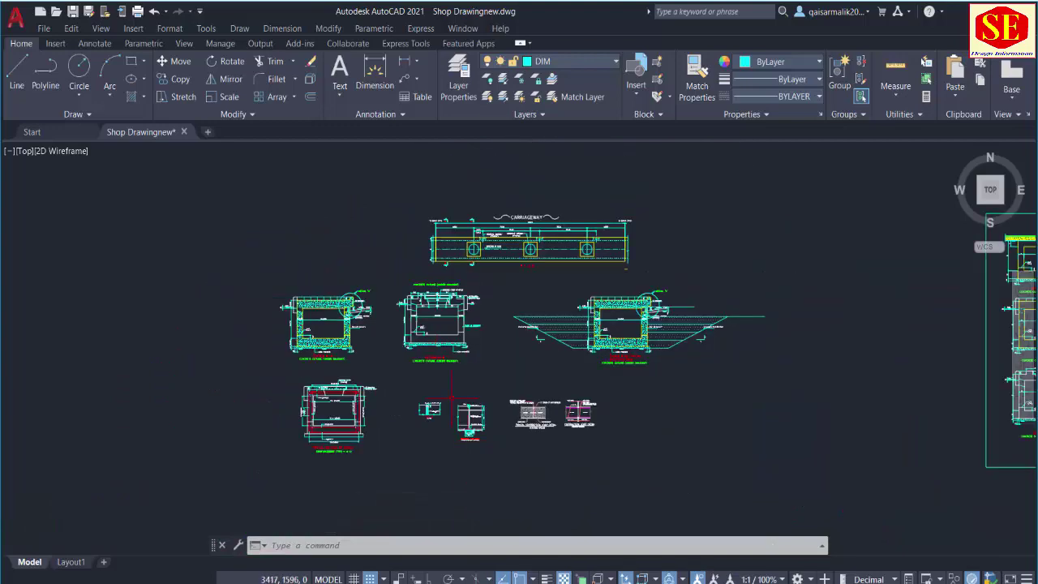
pyautogui.scroll(6, 475, 398)
pyautogui.scroll(-2, 404, 389)
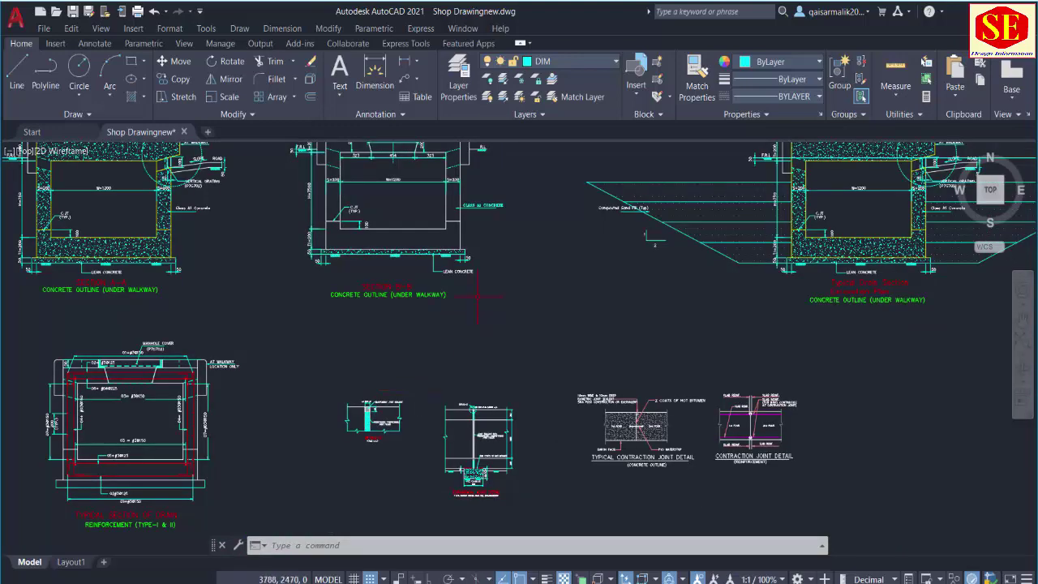
pyautogui.scroll(6, 300, 211)
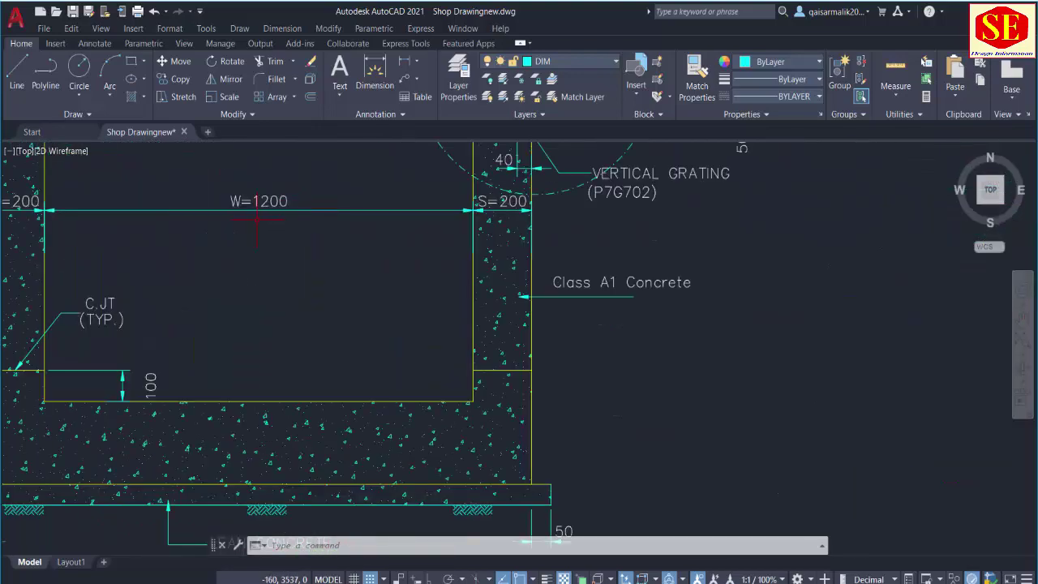
pyautogui.scroll(-5, 324, 321)
pyautogui.scroll(4, 349, 204)
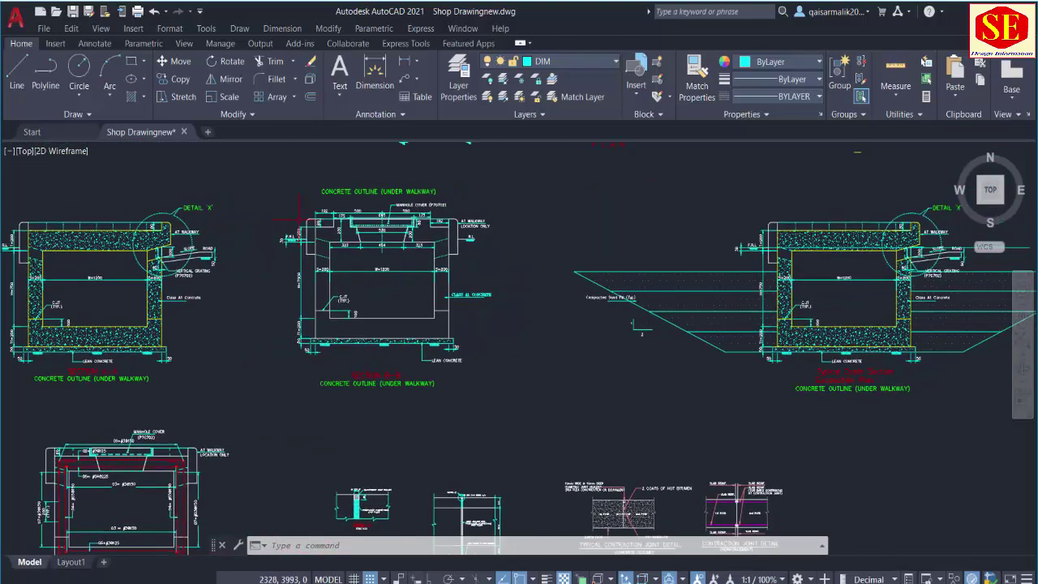
pyautogui.scroll(-5, 503, 250)
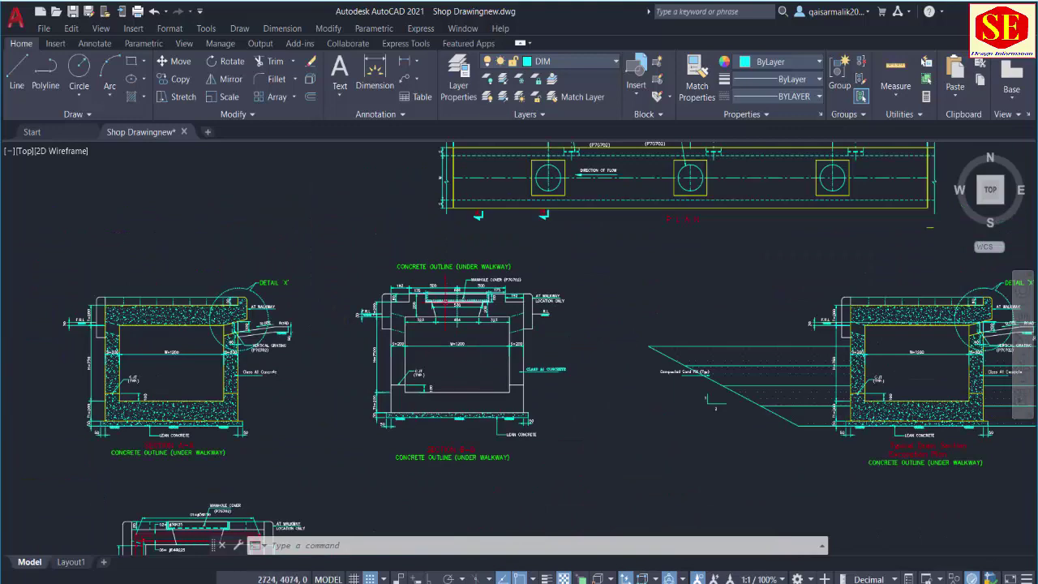
# - Examine the excavation section under the walkway, including its backfill layers, side slopes and title
pyautogui.moveTo(833, 386); pyautogui.dragTo(609, 347)
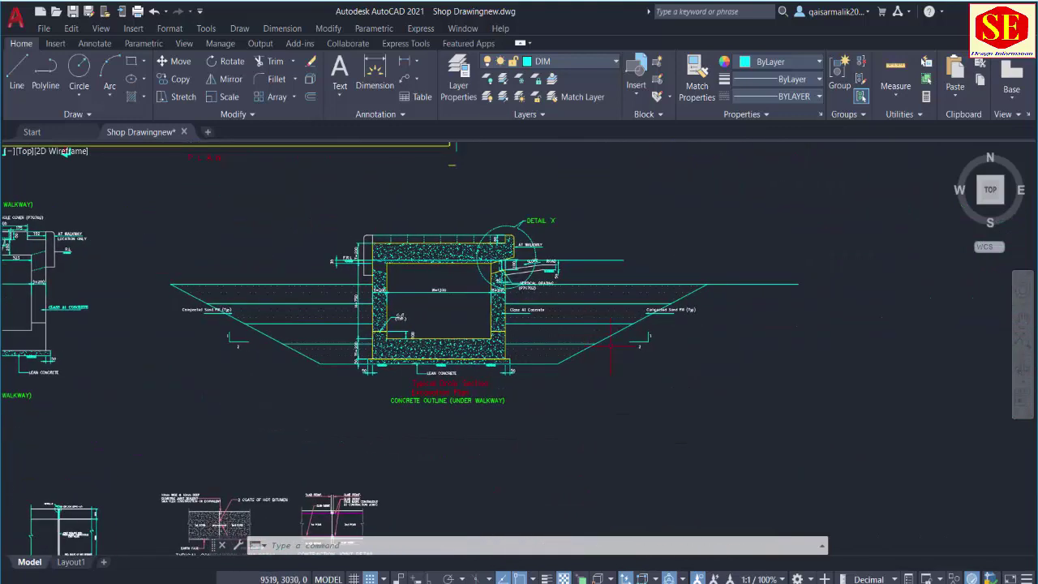
pyautogui.scroll(4, 422, 309)
pyautogui.scroll(-3, 507, 291)
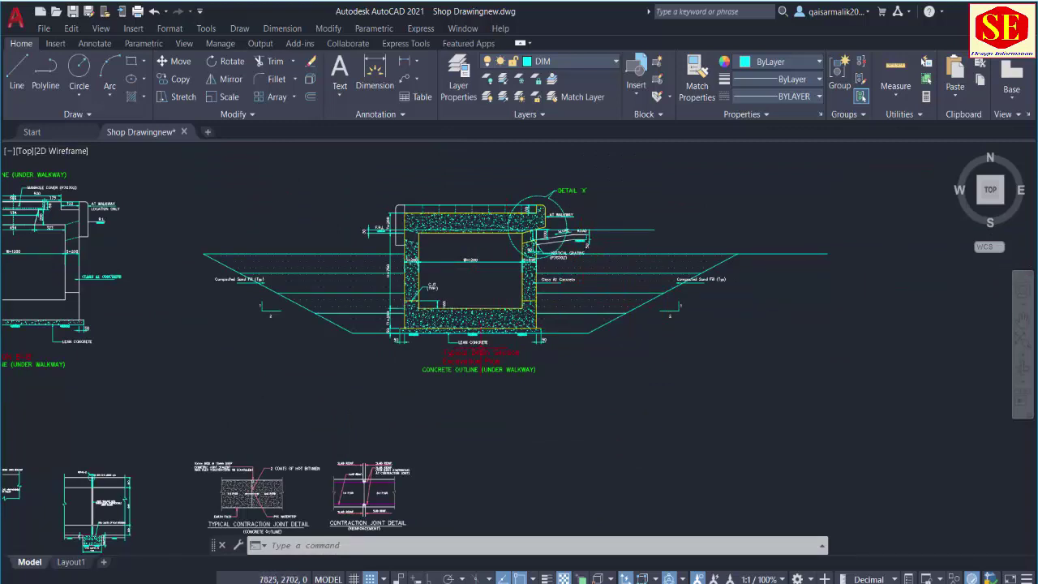
pyautogui.scroll(2, 523, 230)
pyautogui.scroll(-5, 750, 243)
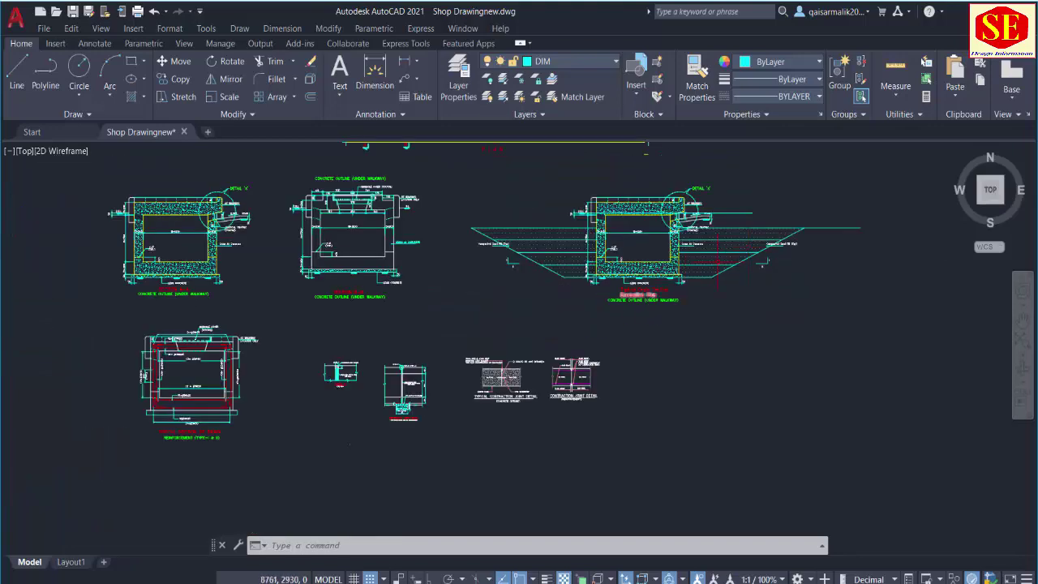
pyautogui.scroll(5, 732, 240)
pyautogui.scroll(-5, 527, 243)
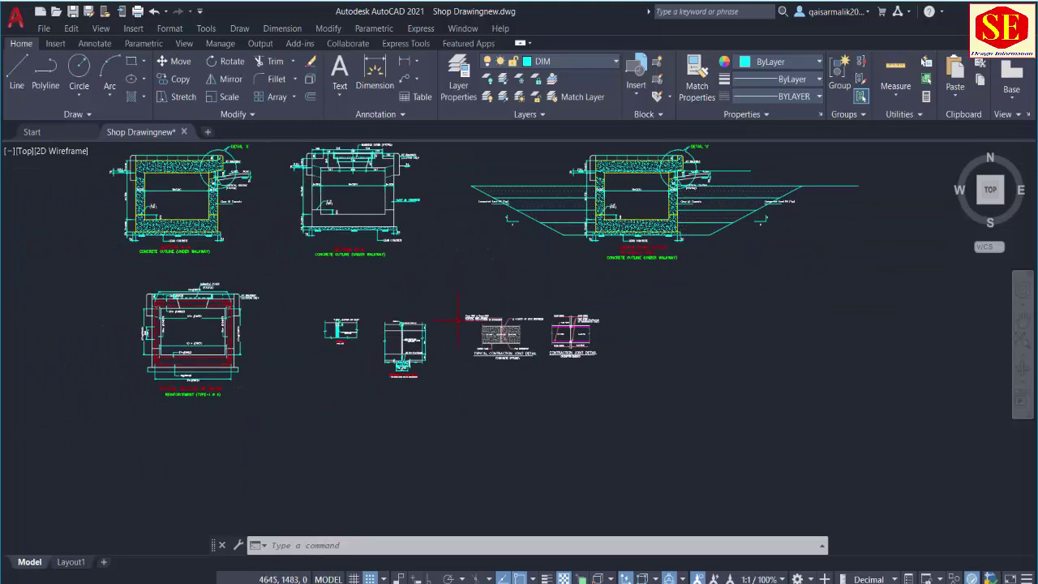
# - Examine the expansion joint detail and both contraction joint details, checking their bitumen, waterstop, sealant and slab reinforcement labels
pyautogui.scroll(6, 356, 360)
pyautogui.scroll(3, 498, 414)
pyautogui.scroll(-5, 573, 285)
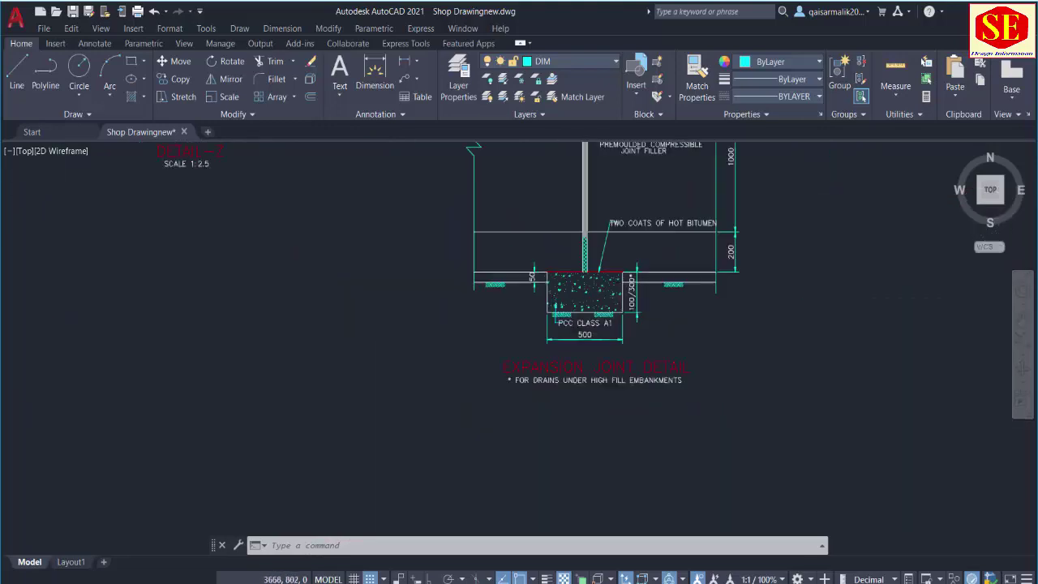
pyautogui.scroll(5, 447, 238)
pyautogui.scroll(-4, 460, 277)
pyautogui.moveTo(549, 292); pyautogui.dragTo(192, 300)
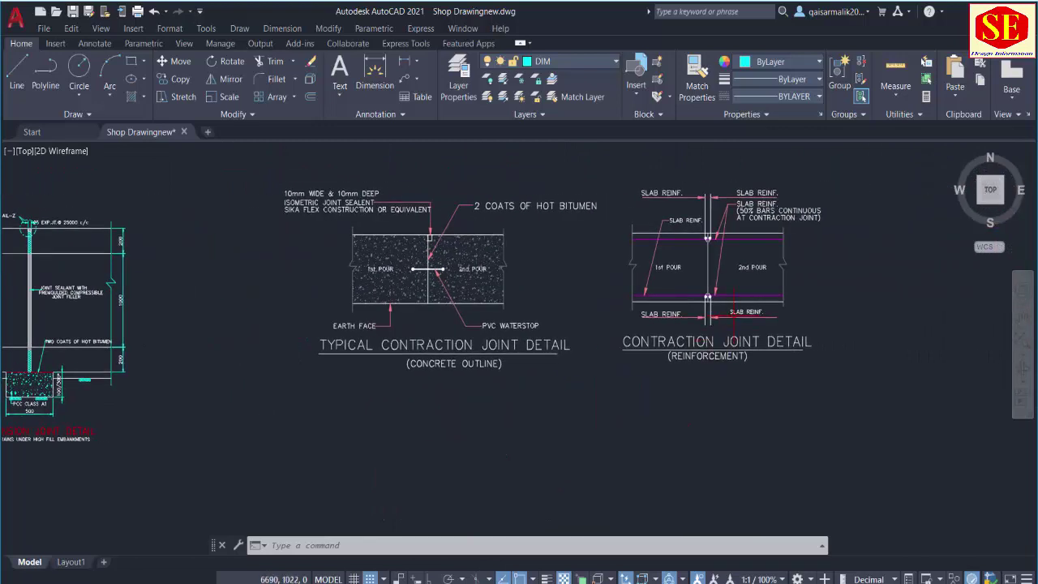
pyautogui.scroll(-5, 617, 271)
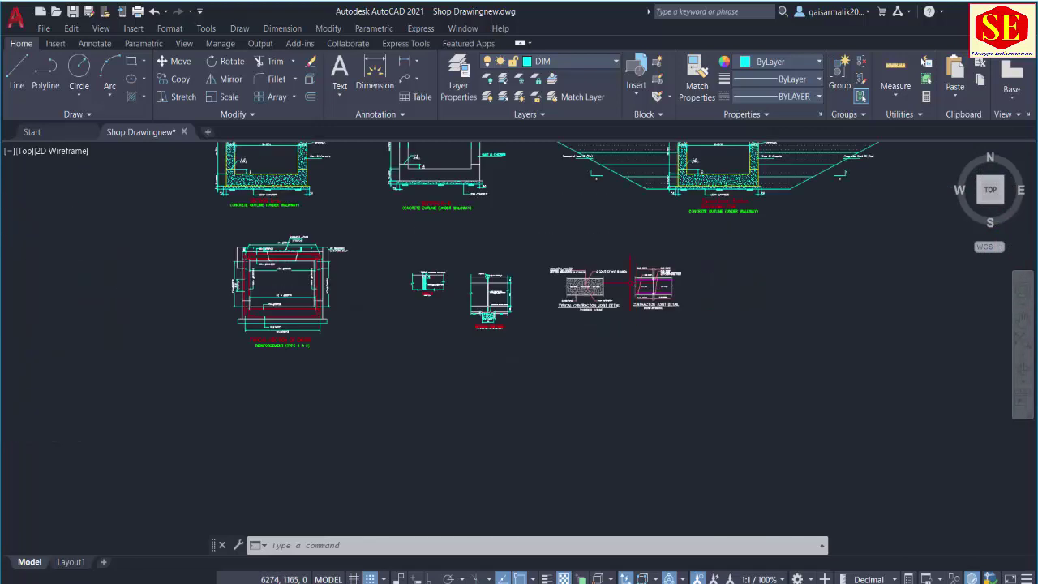
# - Examine the reference sheet's drain schedule for Type-I and Type-II widths, depths, wall and slab thicknesses, and bar spacings
pyautogui.scroll(-6, 591, 385)
pyautogui.scroll(4, 591, 385)
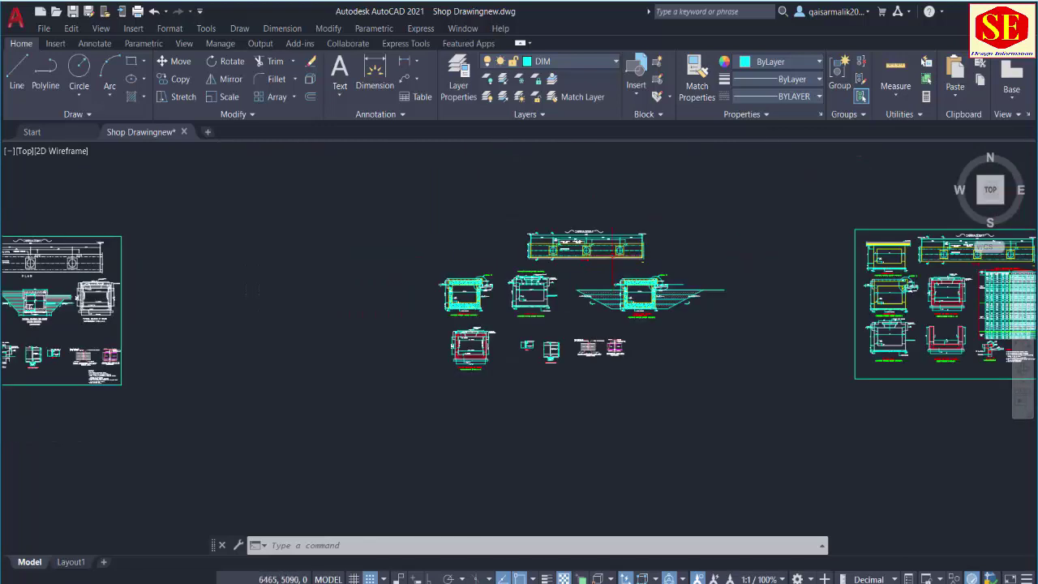
pyautogui.moveTo(746, 325); pyautogui.dragTo(278, 308)
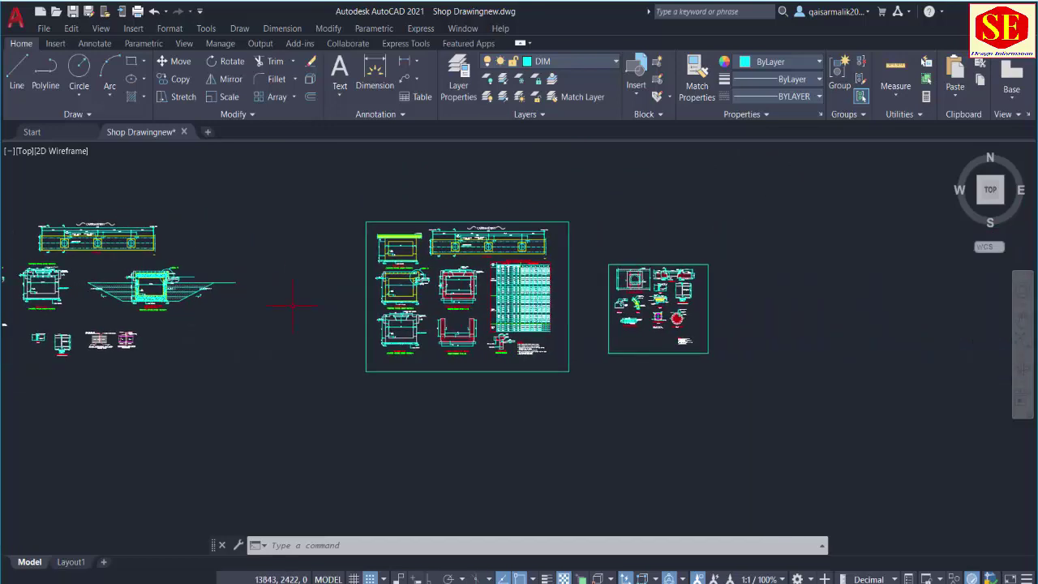
pyautogui.scroll(4, 477, 284)
pyautogui.scroll(3, 459, 224)
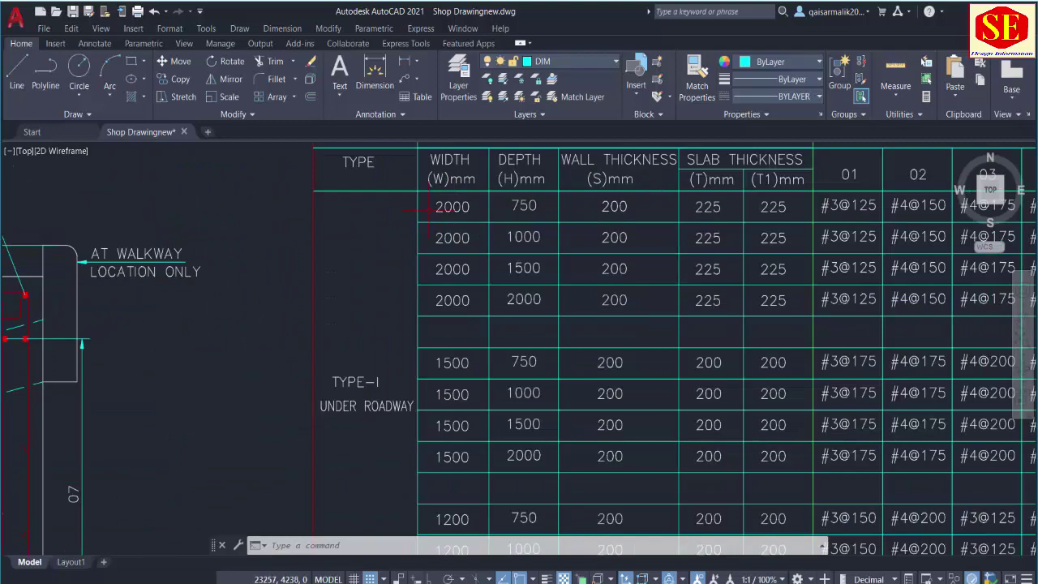
pyautogui.scroll(-5, 519, 237)
pyautogui.scroll(2, 519, 237)
pyautogui.scroll(2, 475, 334)
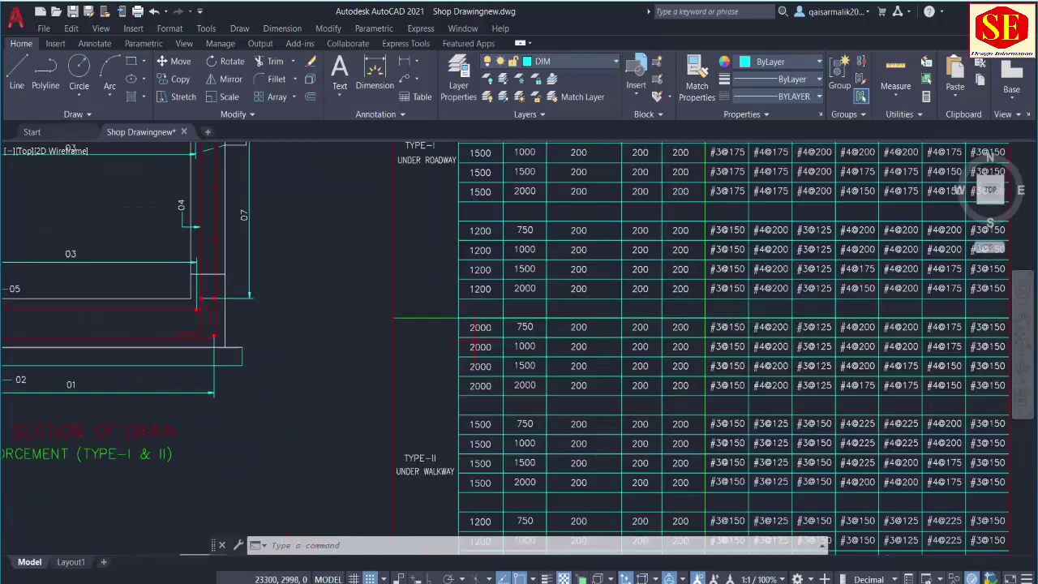
pyautogui.moveTo(715, 344); pyautogui.dragTo(646, 288)
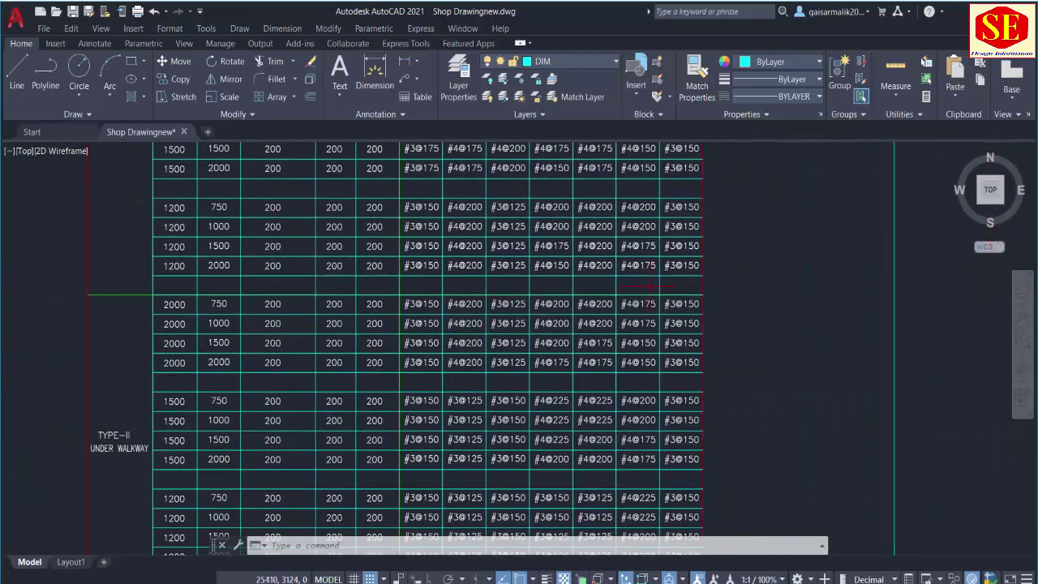
pyautogui.scroll(-5, 498, 323)
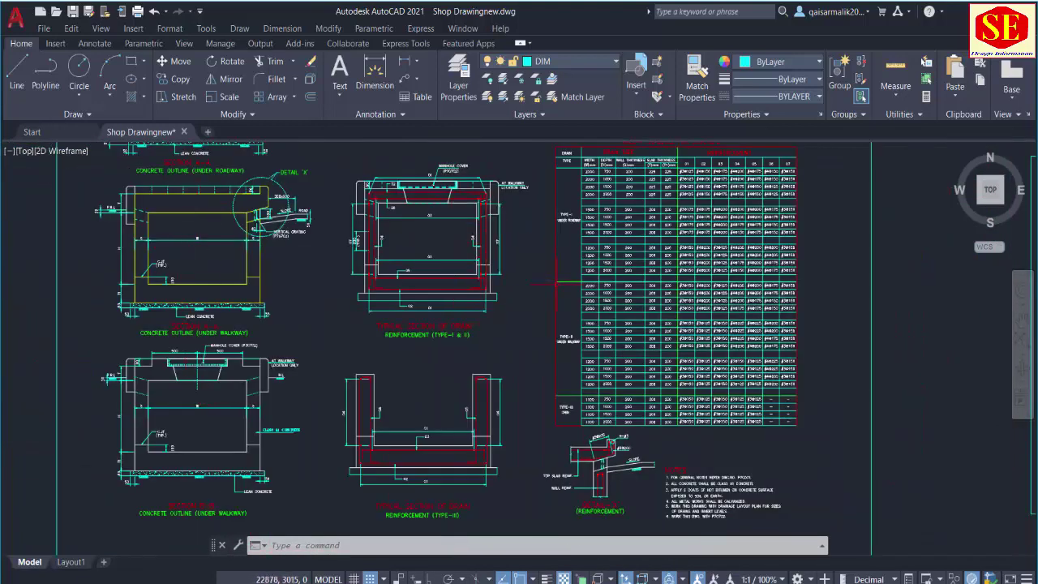
pyautogui.scroll(-3, 551, 304)
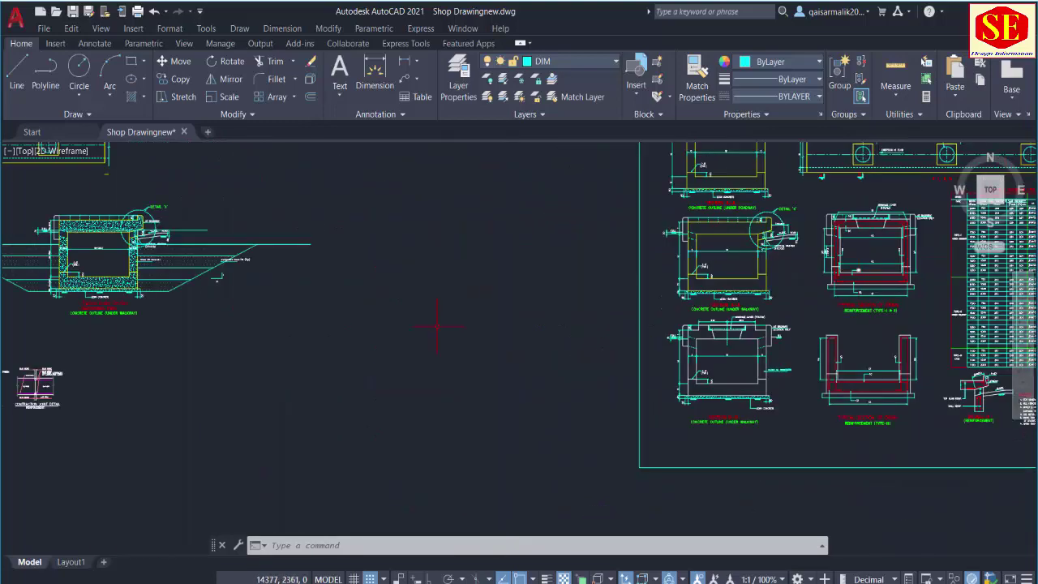
# - Examine the carriageway plan's title, overall and spacing dimensions, manhole openings, vertical gratings and flow direction
pyautogui.scroll(-3, 379, 237)
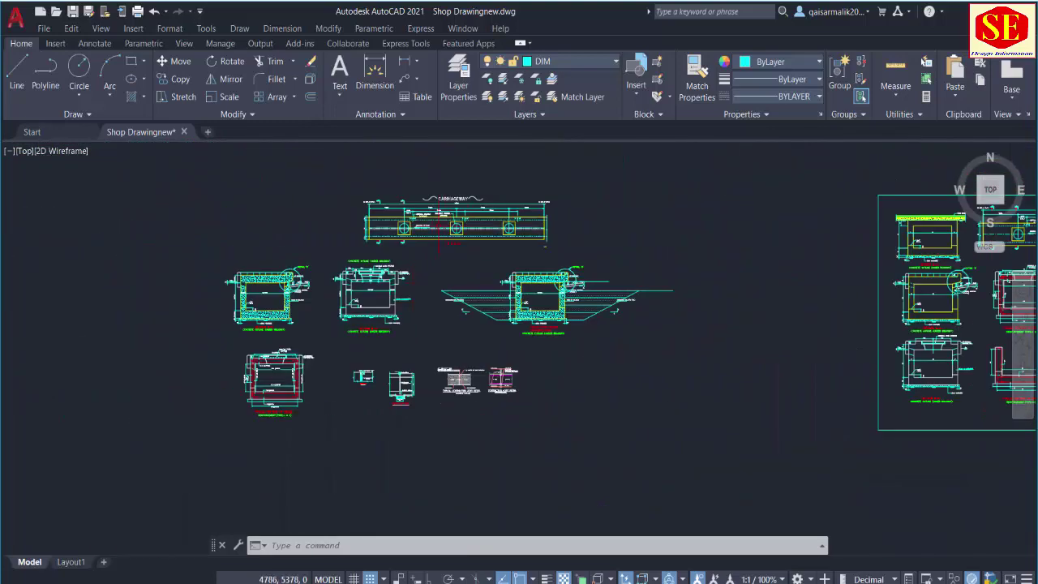
pyautogui.scroll(5, 438, 176)
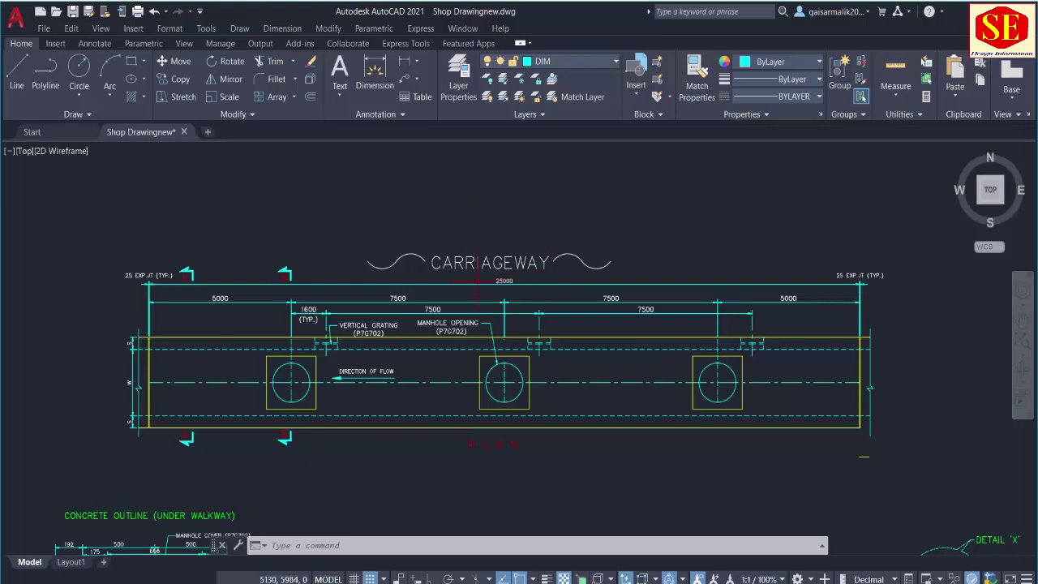
pyautogui.scroll(3, 477, 277)
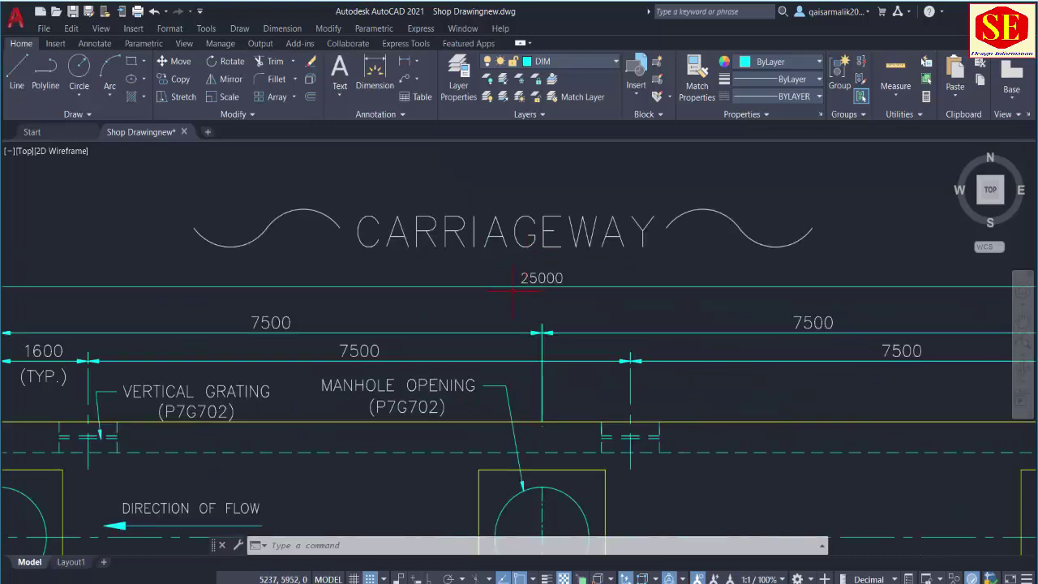
pyautogui.scroll(-2, 510, 291)
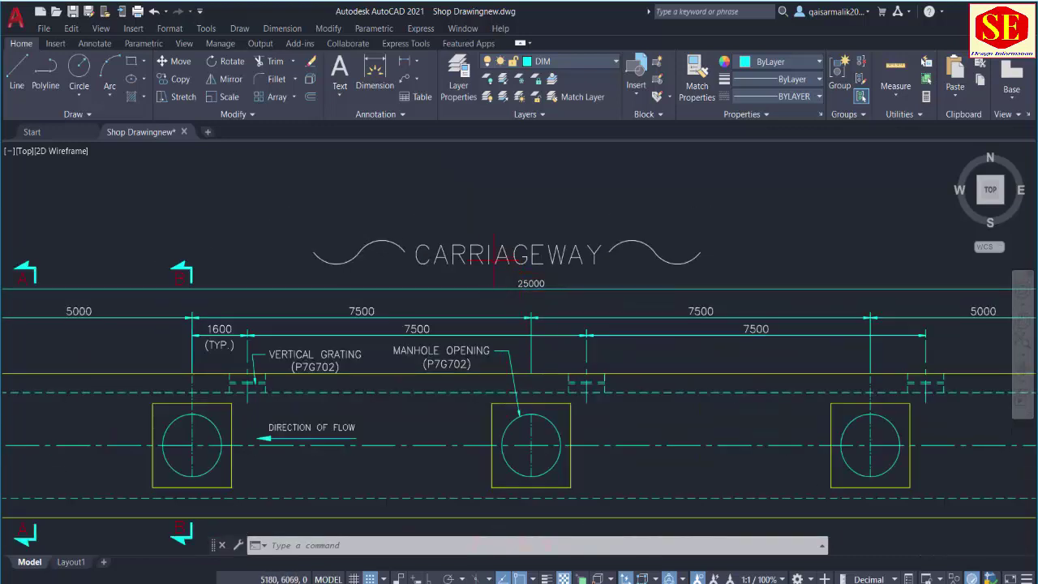
pyautogui.scroll(-4, 484, 219)
pyautogui.scroll(-4, 461, 308)
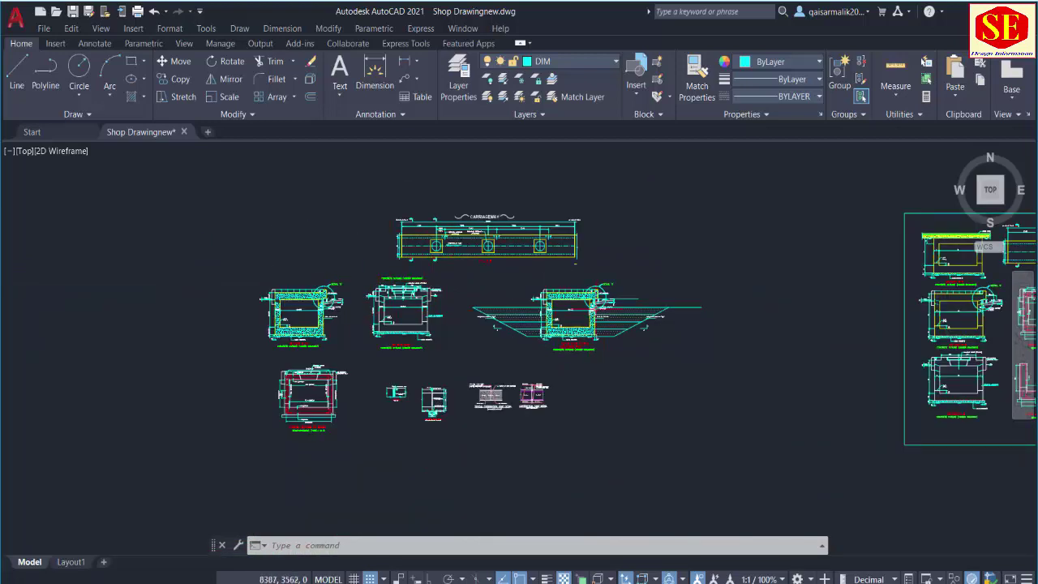
# - Locate the completed bordered drain sheet and examine its plan, sections, joint details and notes
pyautogui.scroll(-4, 602, 312)
pyautogui.moveTo(468, 316); pyautogui.dragTo(732, 302)
pyautogui.scroll(6, 517, 301)
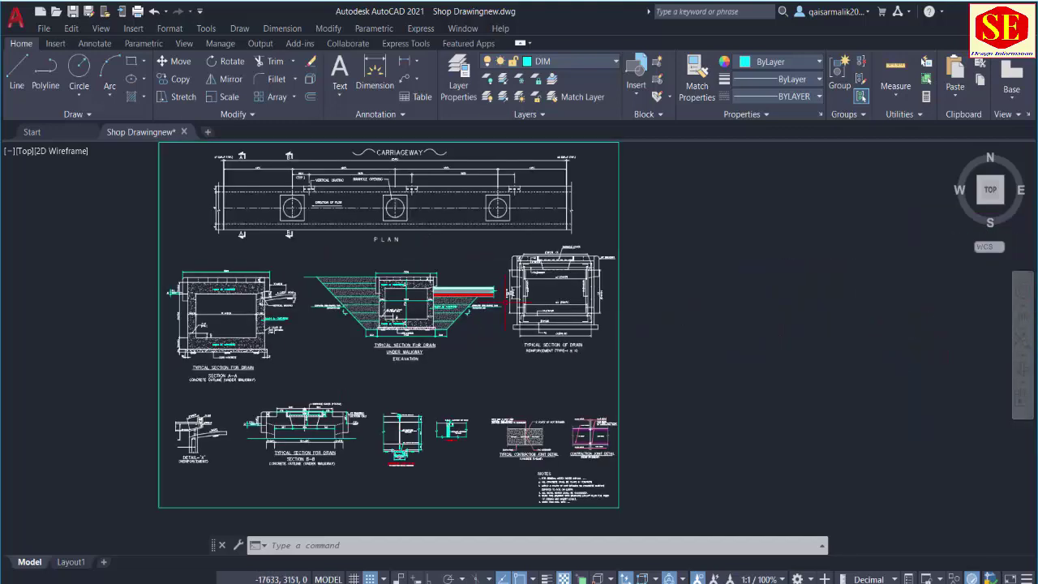
pyautogui.moveTo(503, 278)
pyautogui.mouseDown()
pyautogui.moveTo(514, 314)
pyautogui.moveTo(495, 280)
pyautogui.moveTo(523, 261)
pyautogui.mouseUp()
pyautogui.scroll(2, 514, 314)
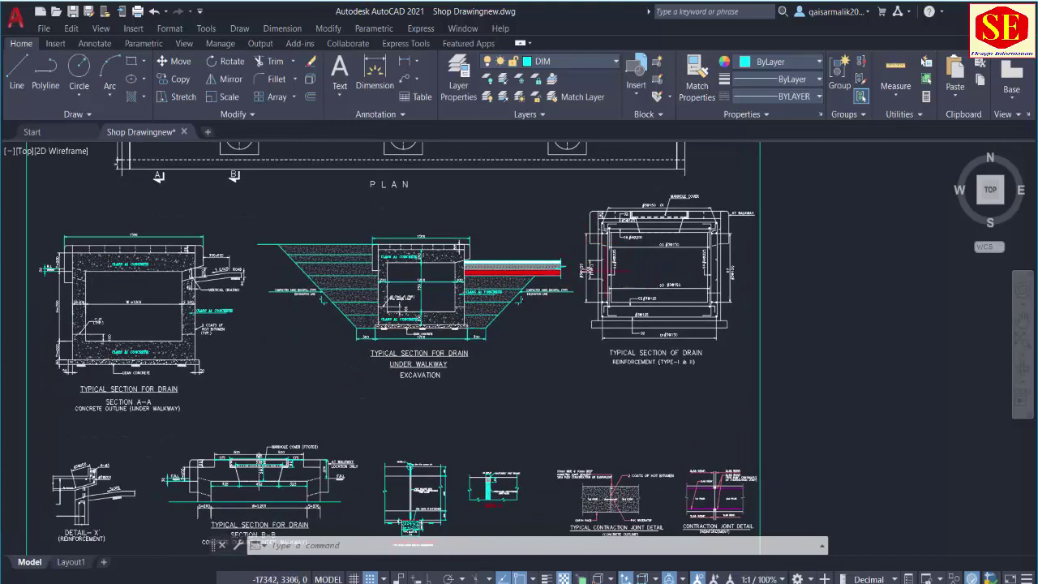
pyautogui.scroll(-2, 317, 360)
pyautogui.moveTo(366, 374); pyautogui.dragTo(370, 387)
# - Set the plot area to a window spanning the completed drain sheet's border and open the plot preview
pyautogui.hotkey('ctrl', 'p')
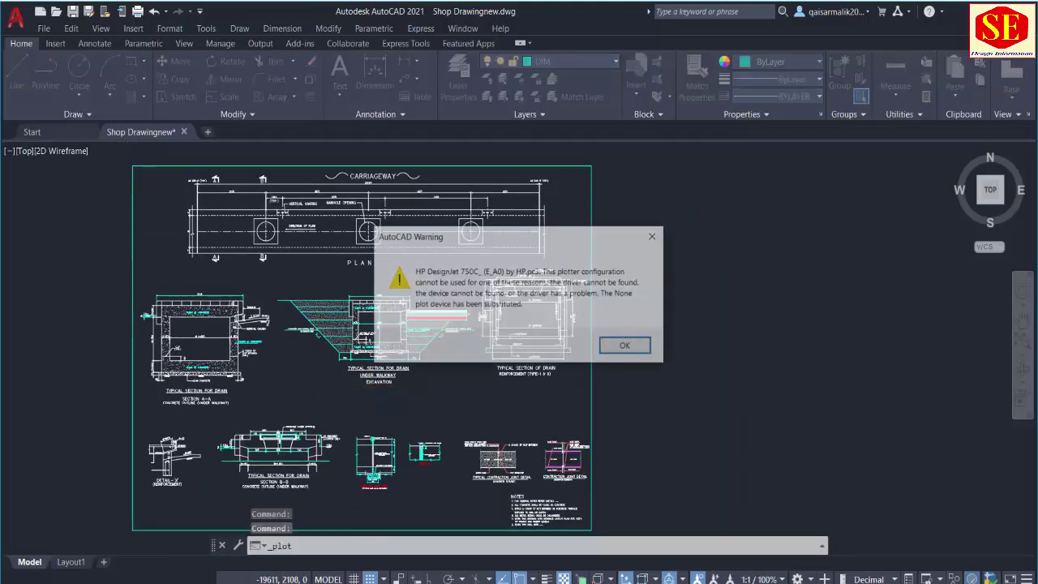
pyautogui.click(629, 347)
pyautogui.click(380, 154)
pyautogui.click(377, 178)
pyautogui.click(403, 375)
pyautogui.click(134, 169)
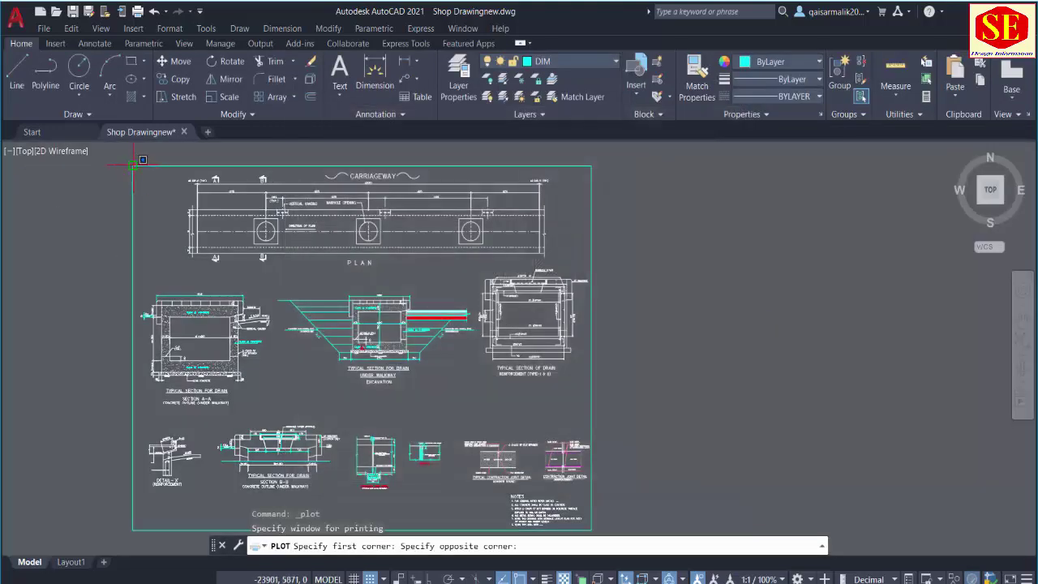
pyautogui.click(589, 470)
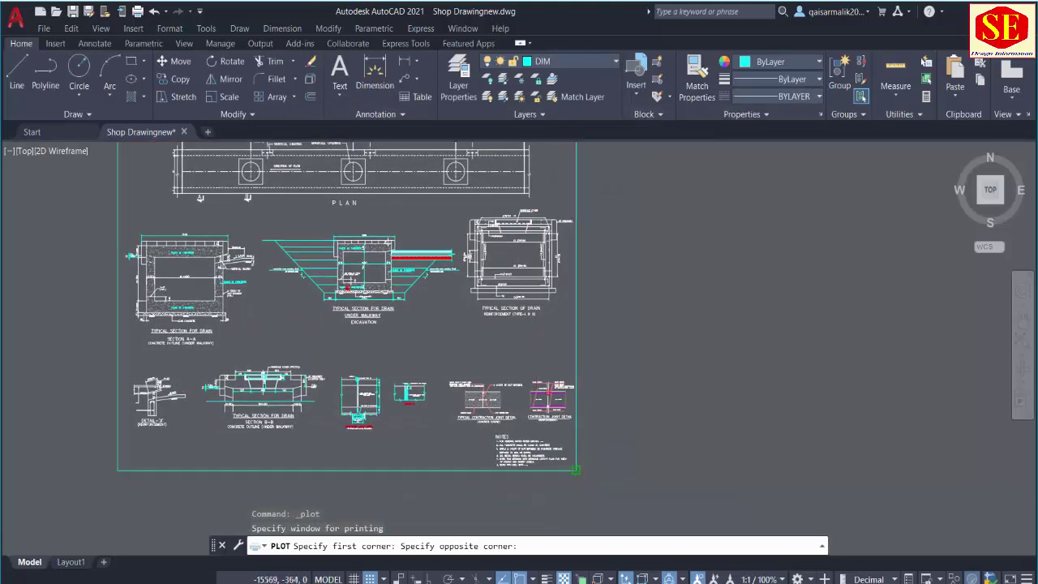
pyautogui.click(321, 478)
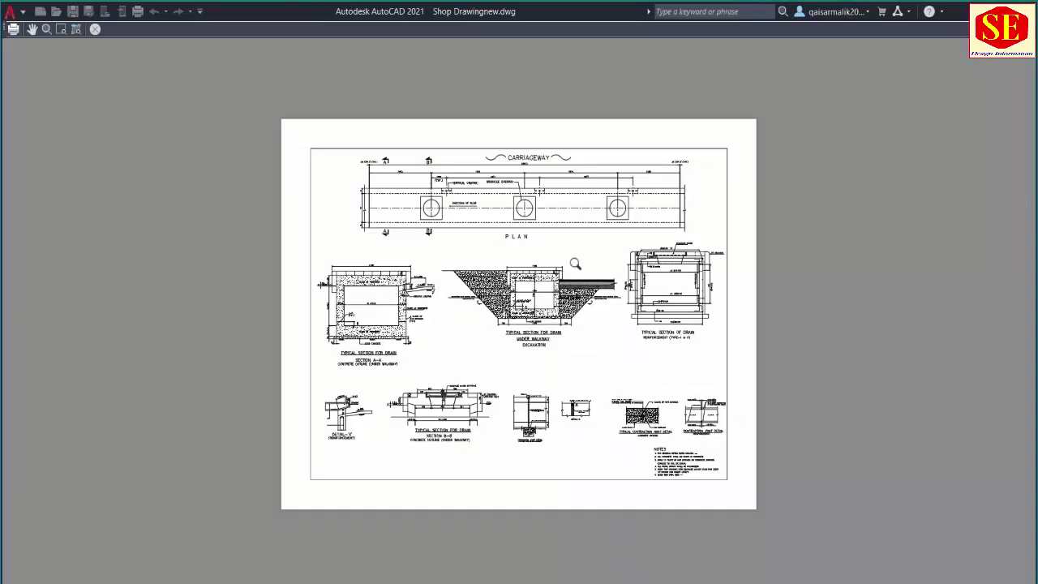
# - Examine the excavation section and the Section A-A concrete outline in the plot preview
pyautogui.scroll(5, 510, 299)
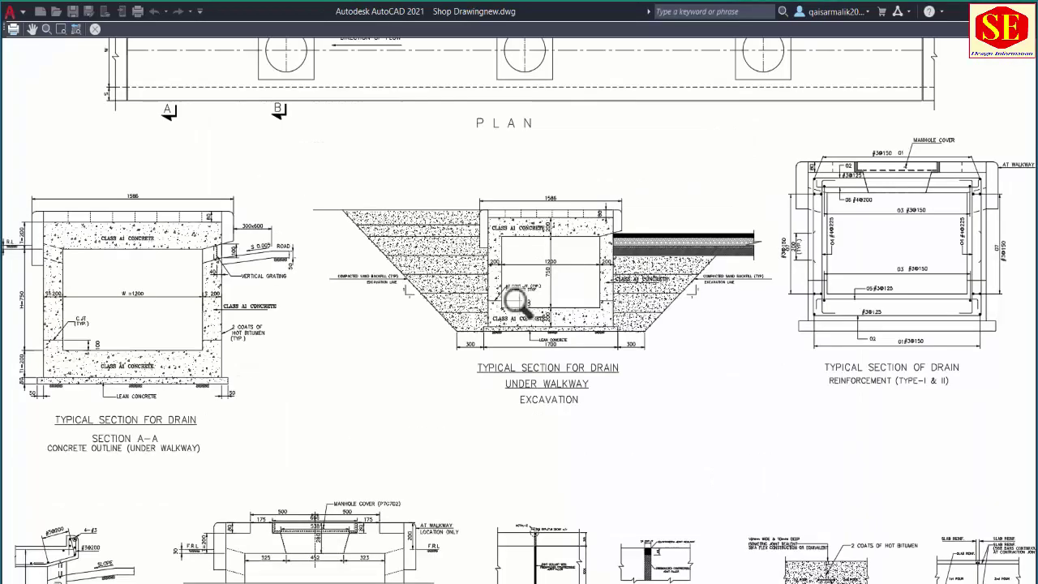
pyautogui.scroll(-4, 510, 298)
pyautogui.scroll(4, 239, 287)
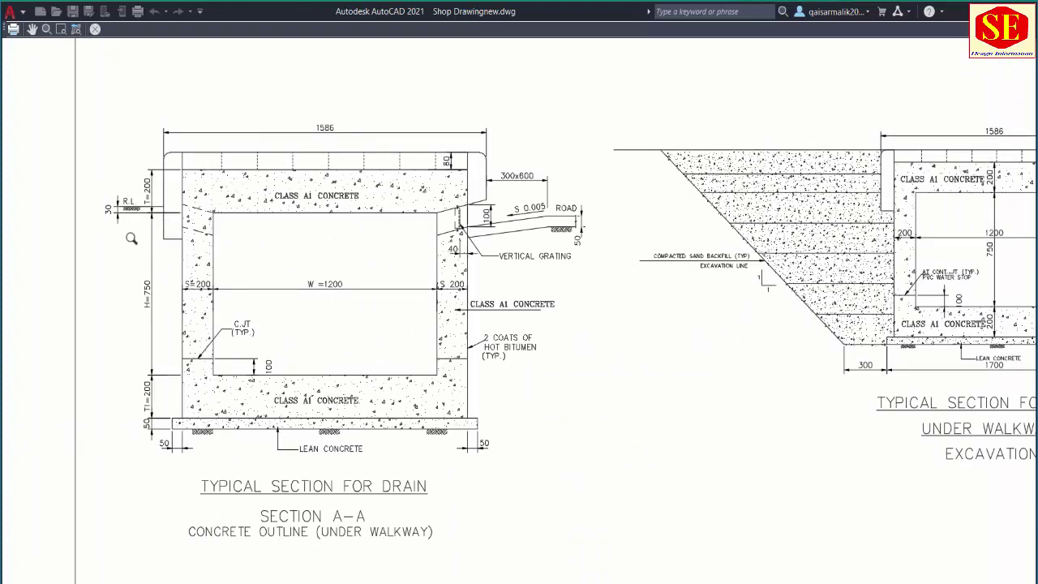
# - Return from the plot preview to the drawing and examine the Section A-A concrete outline, its dimensions and labels
pyautogui.scroll(-4, 243, 245)
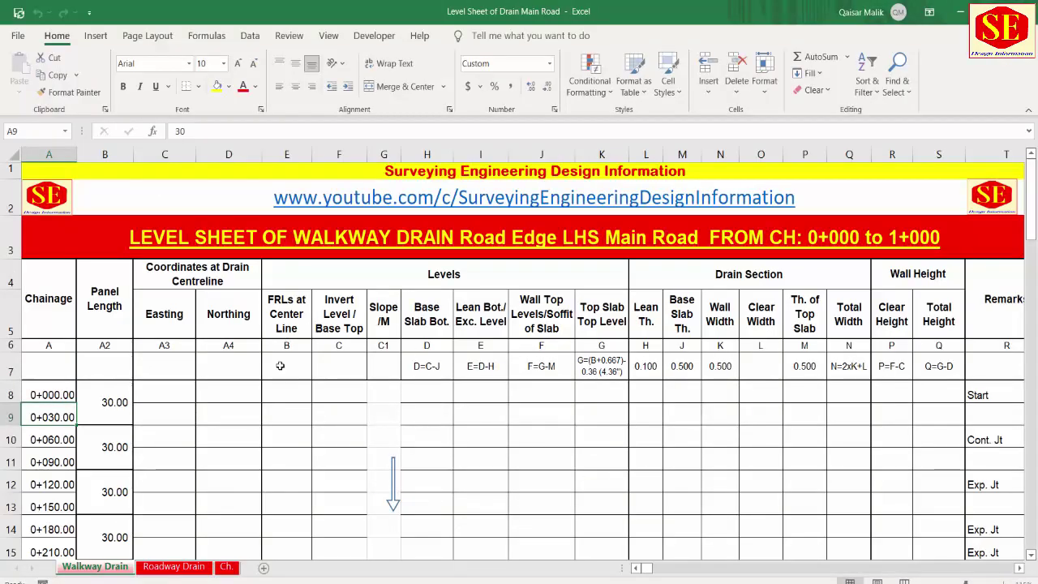
pyautogui.scroll(-2, 280, 366)
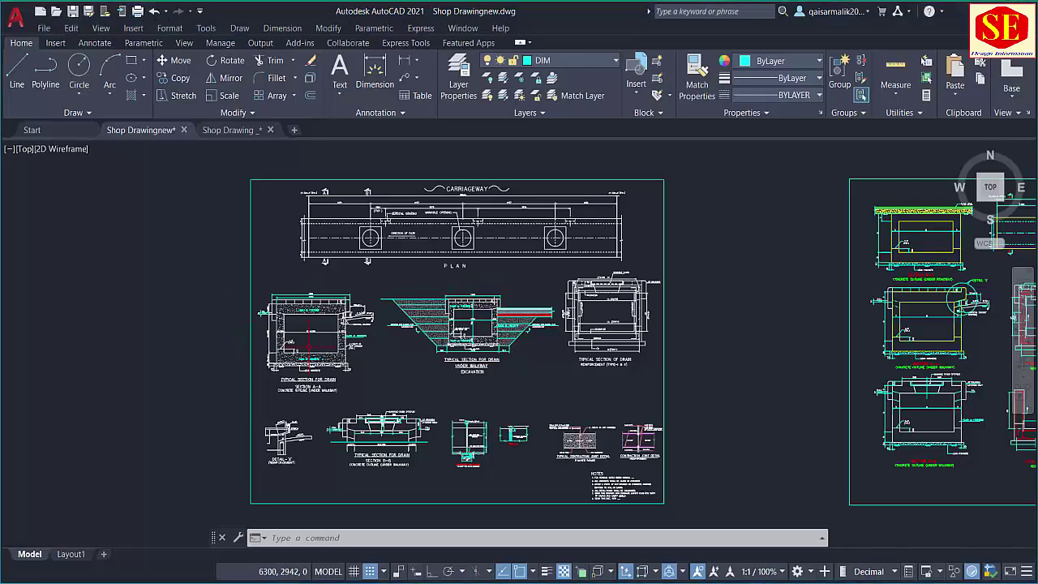
pyautogui.scroll(6, 333, 333)
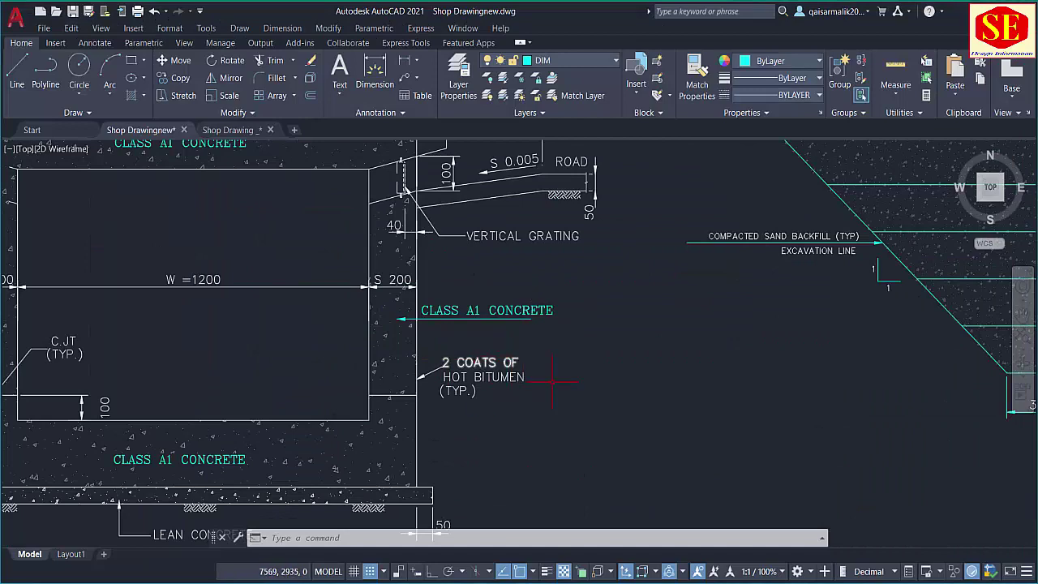
pyautogui.scroll(-4, 525, 334)
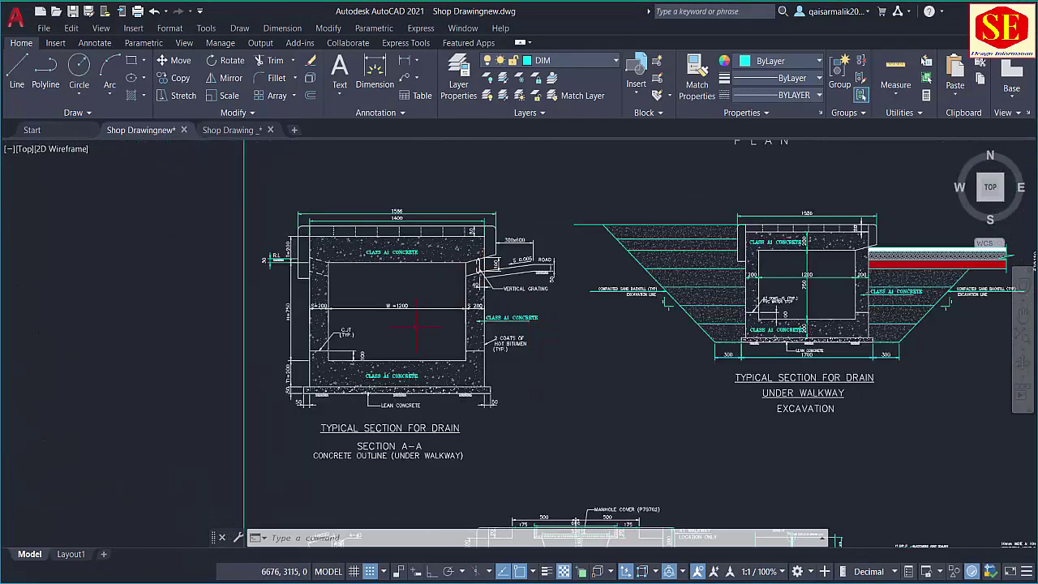
pyautogui.scroll(4, 428, 318)
pyautogui.scroll(-2, 378, 340)
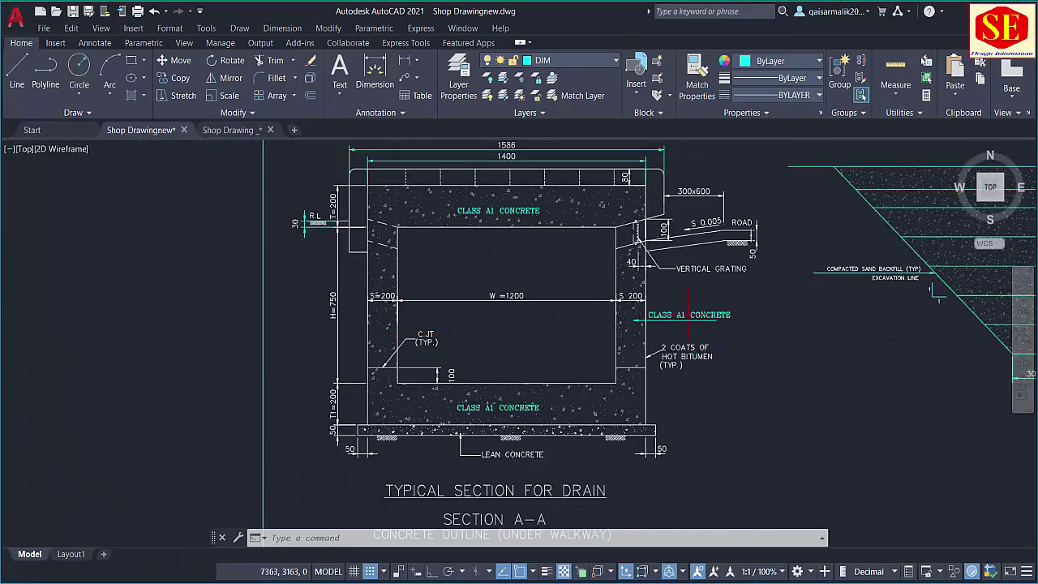
pyautogui.scroll(-4, 352, 335)
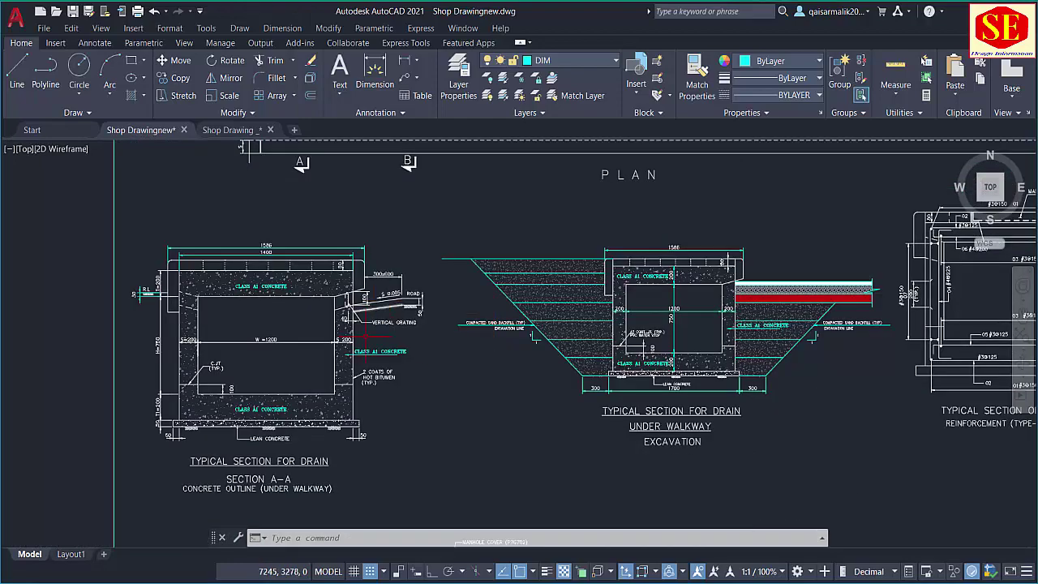
# - Examine the expansion joint detail, Detail Z, contraction joint details and notes on the drain sheet
pyautogui.scroll(-5, 353, 334)
pyautogui.scroll(5, 564, 446)
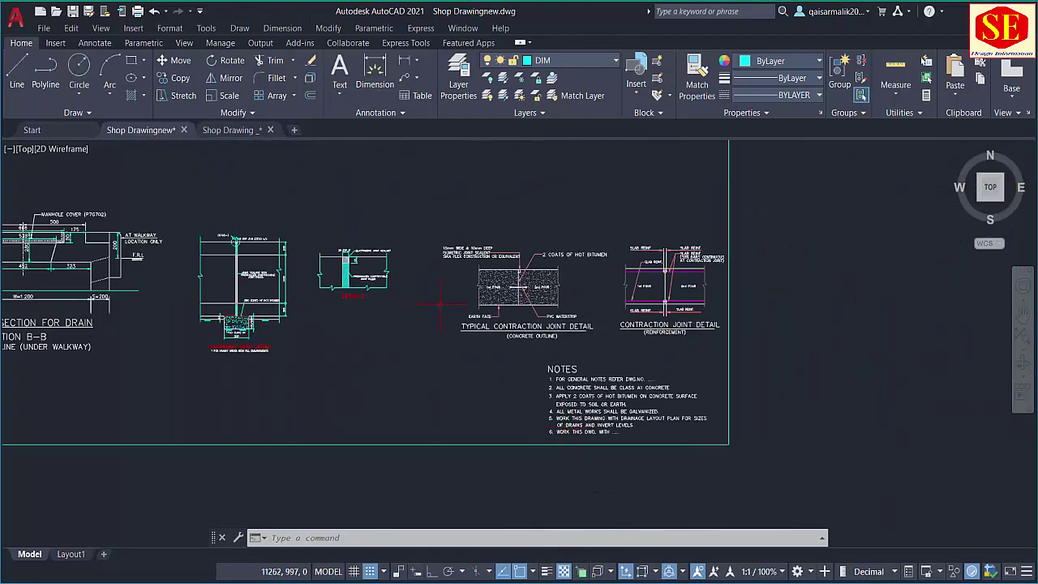
pyautogui.scroll(3, 235, 283)
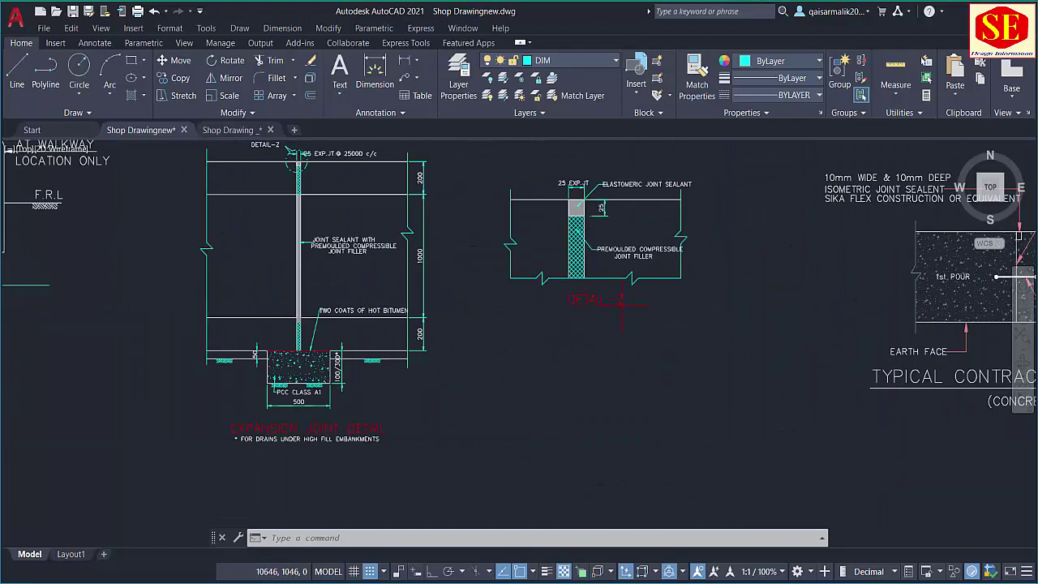
pyautogui.hscroll(5, 623, 305)
pyautogui.scroll(-3, 629, 302)
pyautogui.scroll(-2, 628, 302)
pyautogui.scroll(5, 497, 252)
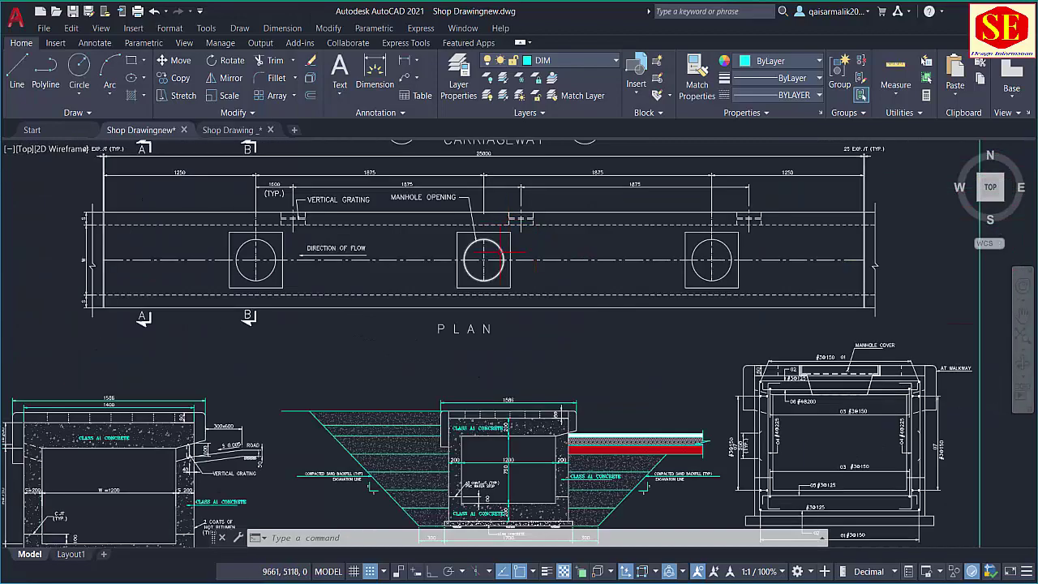
pyautogui.scroll(-3, 501, 251)
pyautogui.scroll(4, 584, 334)
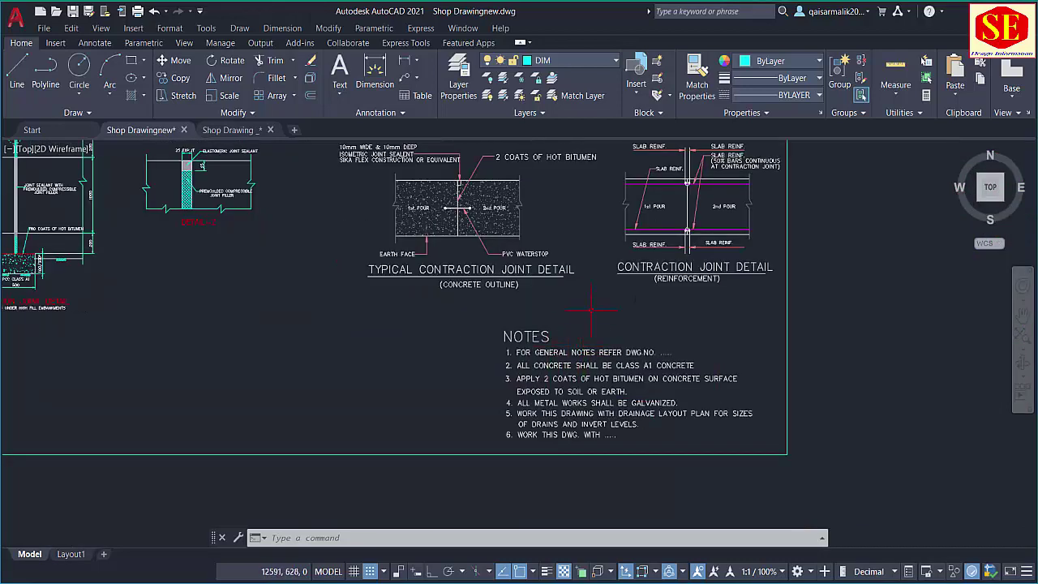
# - Examine the carriageway plan's manhole openings, vertical gratings, spacing dimensions and section marks
pyautogui.scroll(-3, 591, 315)
pyautogui.scroll(4, 490, 349)
pyautogui.moveTo(486, 334); pyautogui.dragTo(490, 350)
pyautogui.scroll(2, 442, 276)
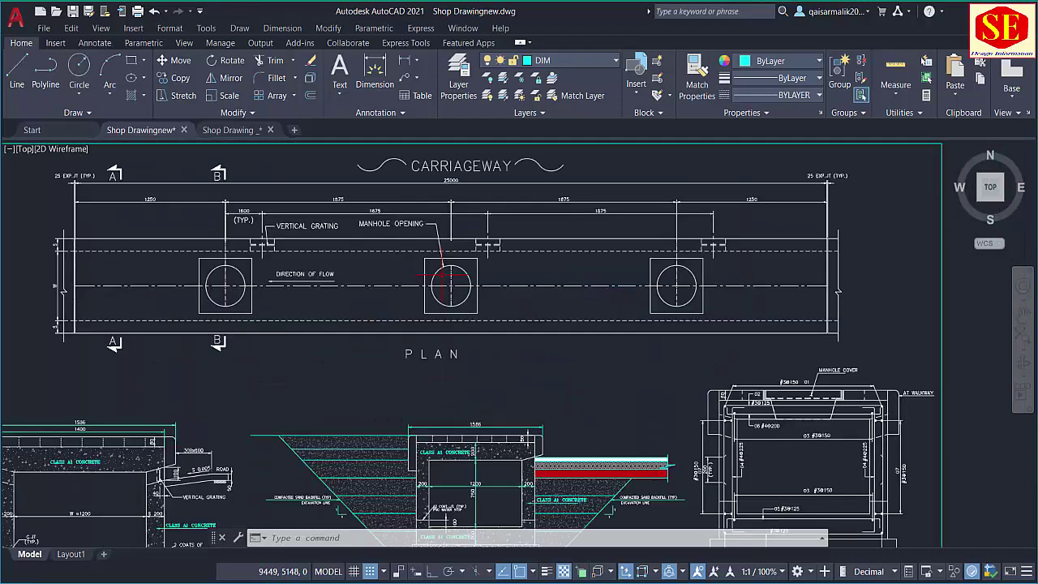
pyautogui.scroll(4, 476, 177)
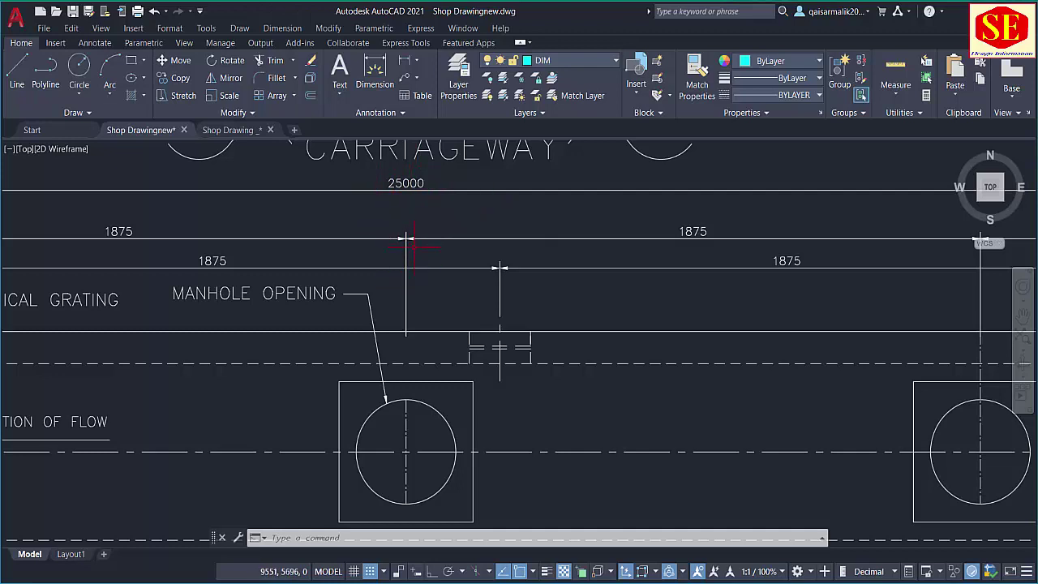
pyautogui.scroll(-5, 412, 241)
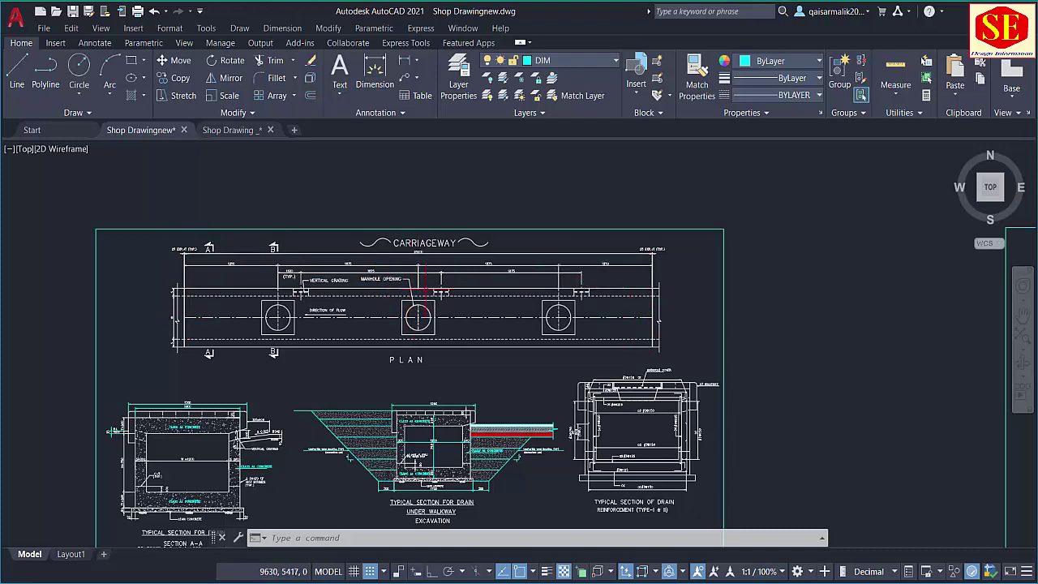
pyautogui.moveTo(424, 293)
pyautogui.mouseDown()
pyautogui.moveTo(549, 314)
pyautogui.moveTo(596, 273)
pyautogui.moveTo(533, 203)
pyautogui.moveTo(440, 338)
pyautogui.moveTo(424, 400)
pyautogui.mouseUp()
pyautogui.scroll(2, 440, 338)
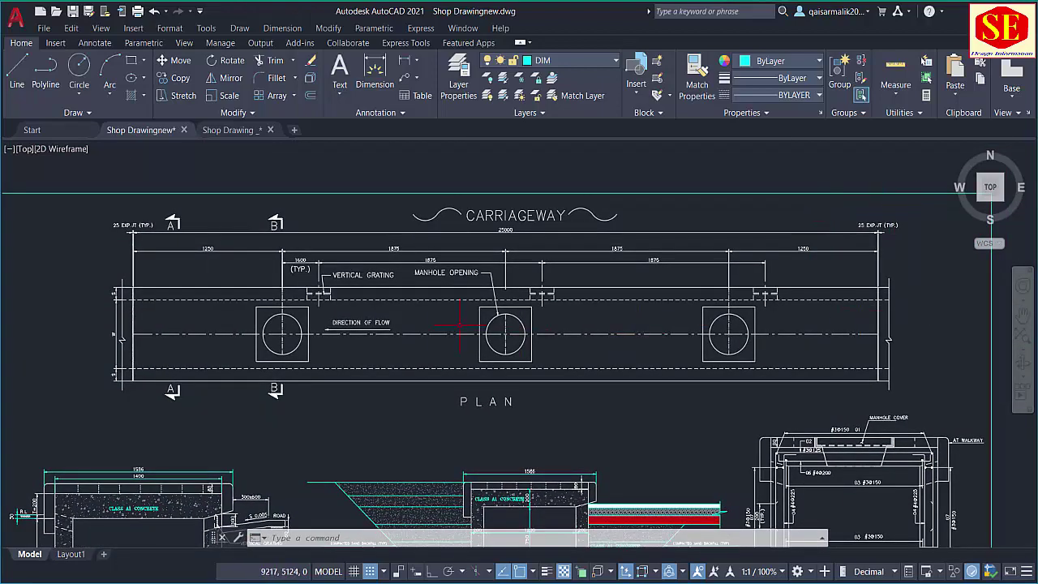
# - Examine Section A-A's wall, slab and lean concrete dimensions beside the excavation section
pyautogui.scroll(-3, 445, 292)
pyautogui.scroll(4, 324, 382)
pyautogui.moveTo(322, 380); pyautogui.dragTo(485, 369)
pyautogui.moveTo(423, 225); pyautogui.dragTo(428, 308)
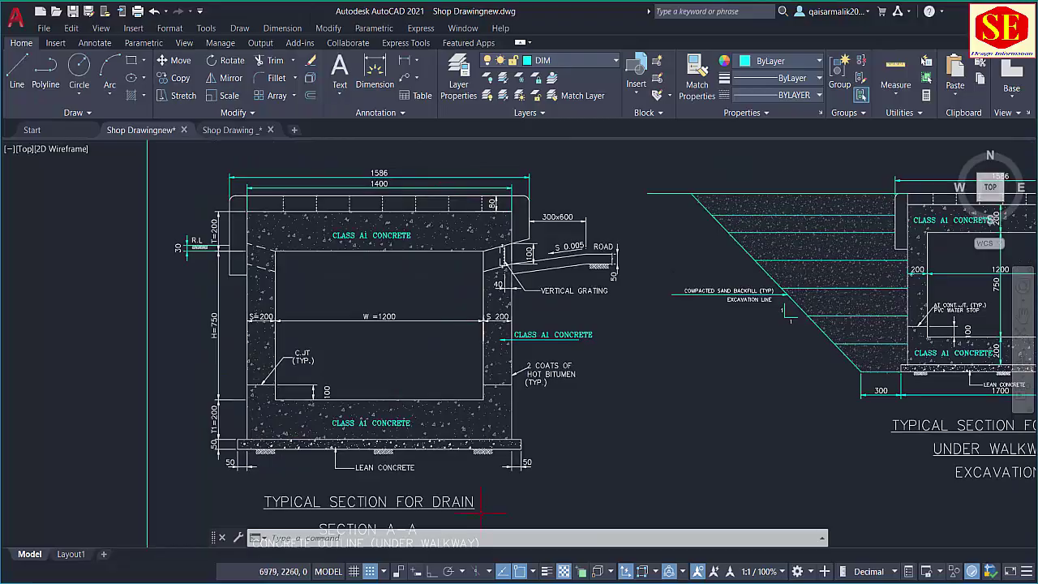
# - Switch to the drain level sheet in Excel and review the Chainage, Panel Length, Easting and Northing headings
pyautogui.hotkey('alt', 'Tab')
pyautogui.scroll(1, 151, 313)
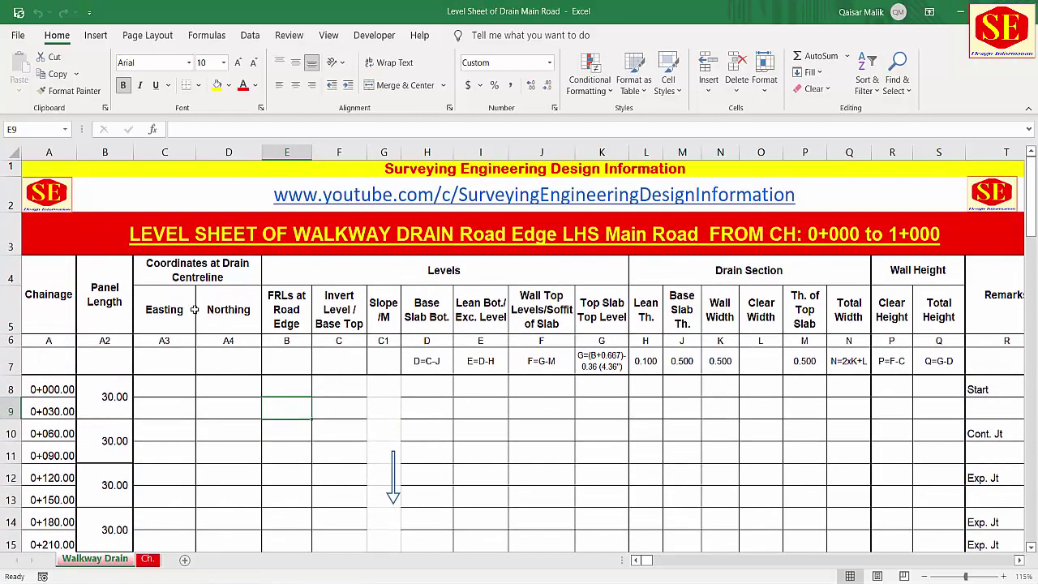
pyautogui.click(30, 294)
pyautogui.click(104, 296)
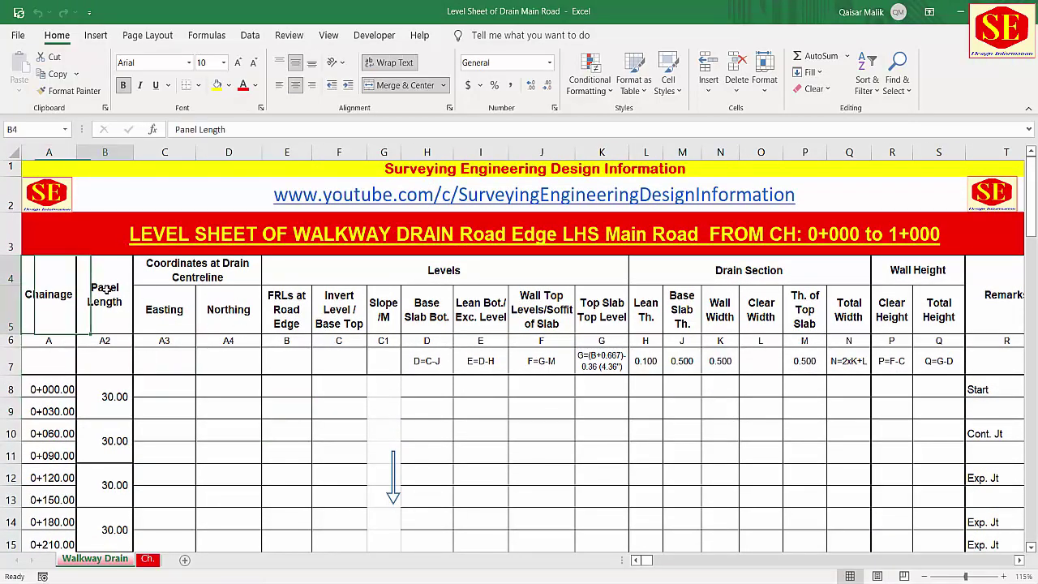
pyautogui.click(146, 318)
pyautogui.click(242, 313)
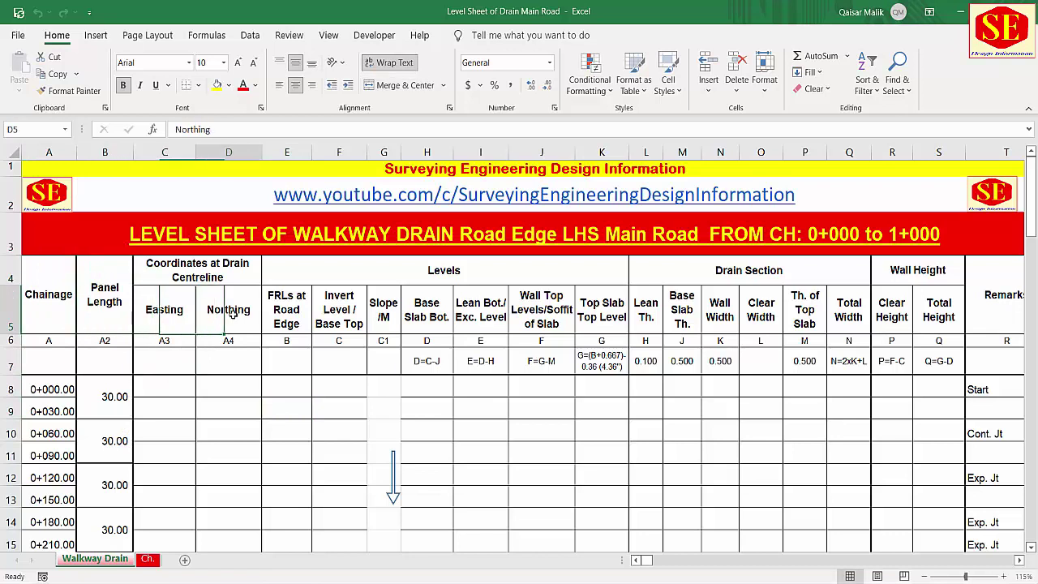
# - Review the level headings from FRLs at Road Edge through Wall Top Levels/Soffit of Slab with their formulas
pyautogui.click(287, 310)
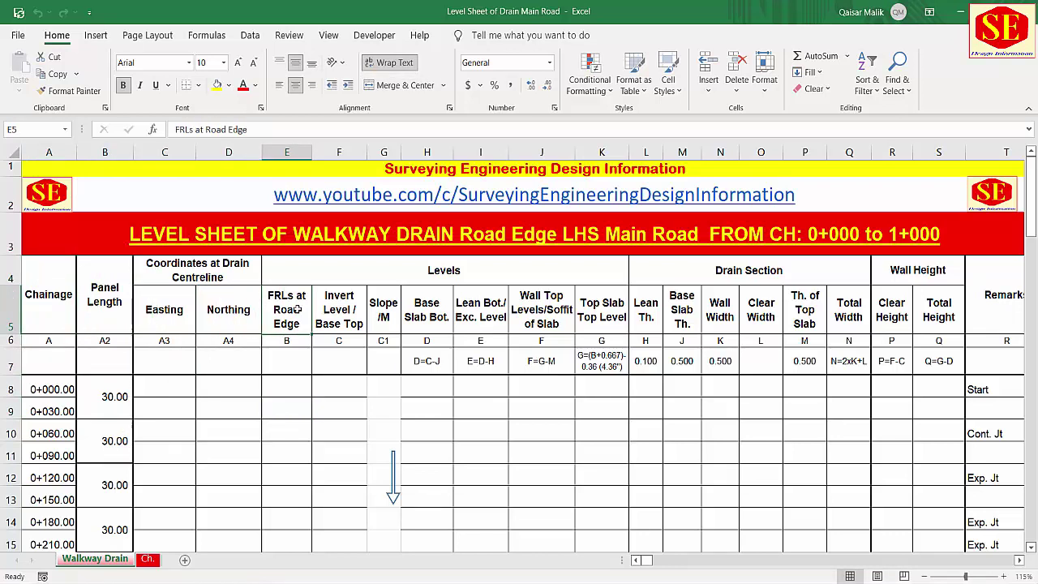
pyautogui.click(329, 299)
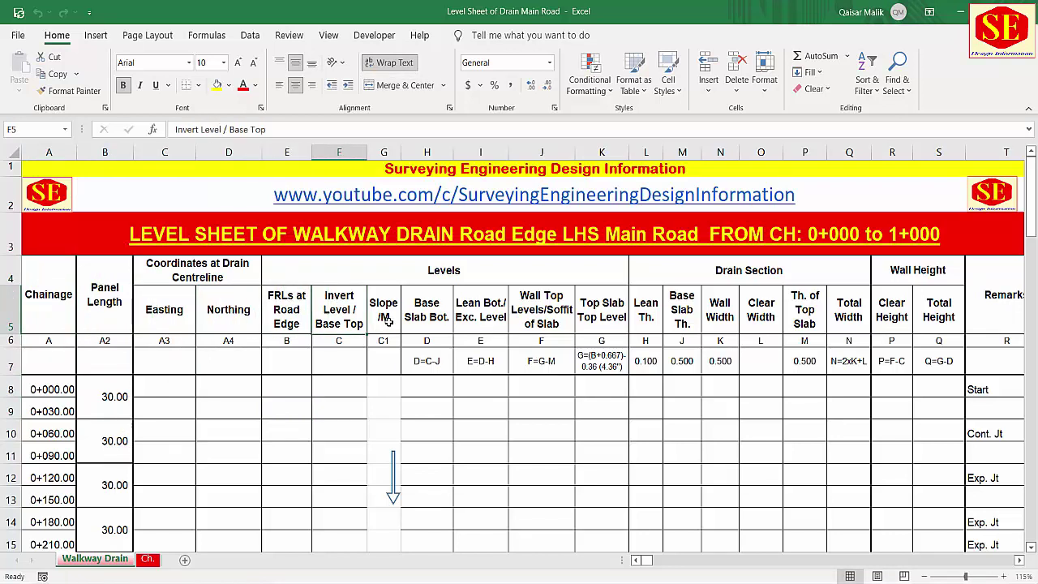
pyautogui.click(386, 317)
pyautogui.click(438, 319)
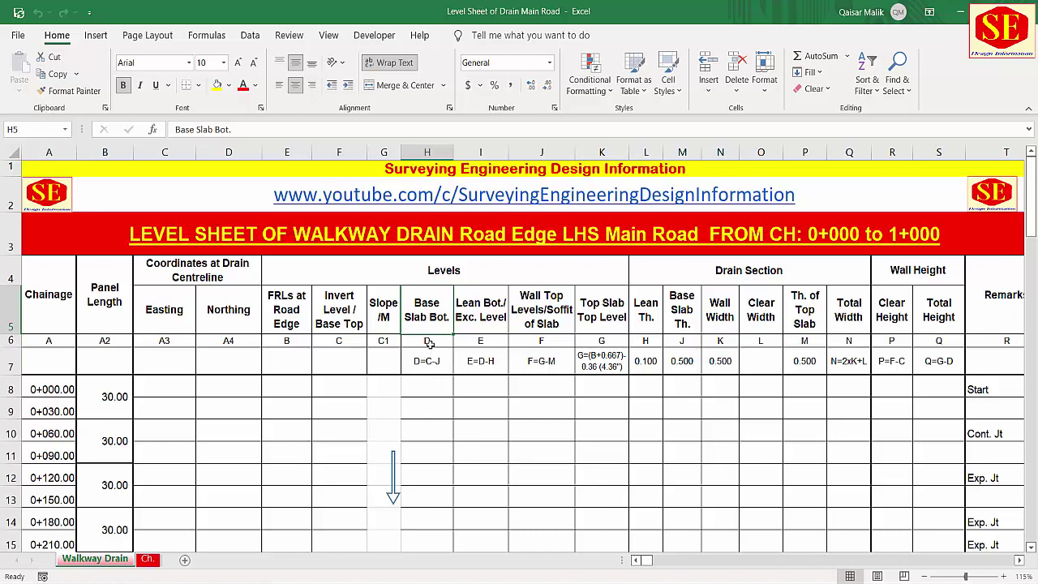
pyautogui.click(476, 313)
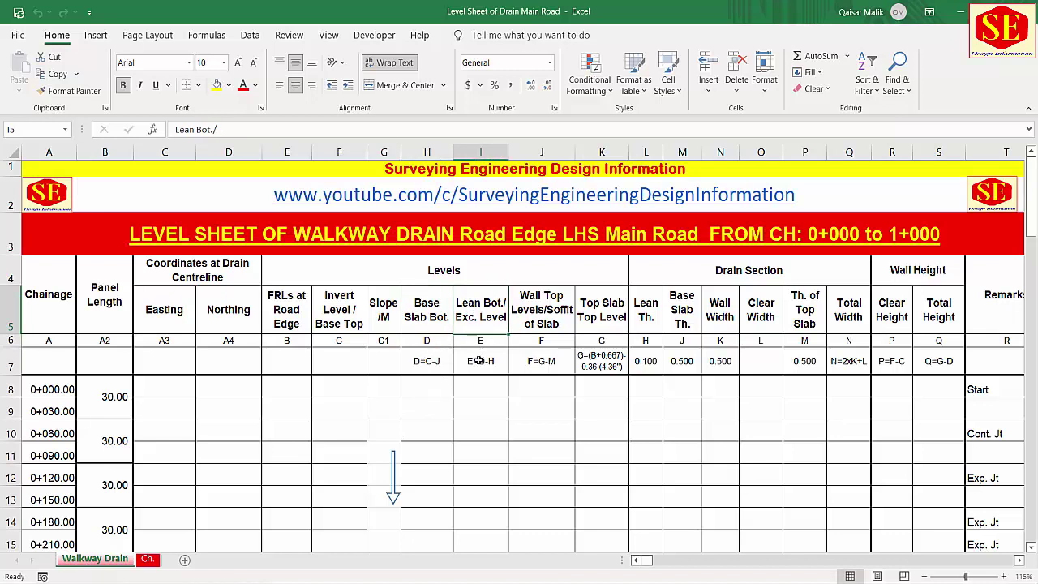
pyautogui.click(551, 310)
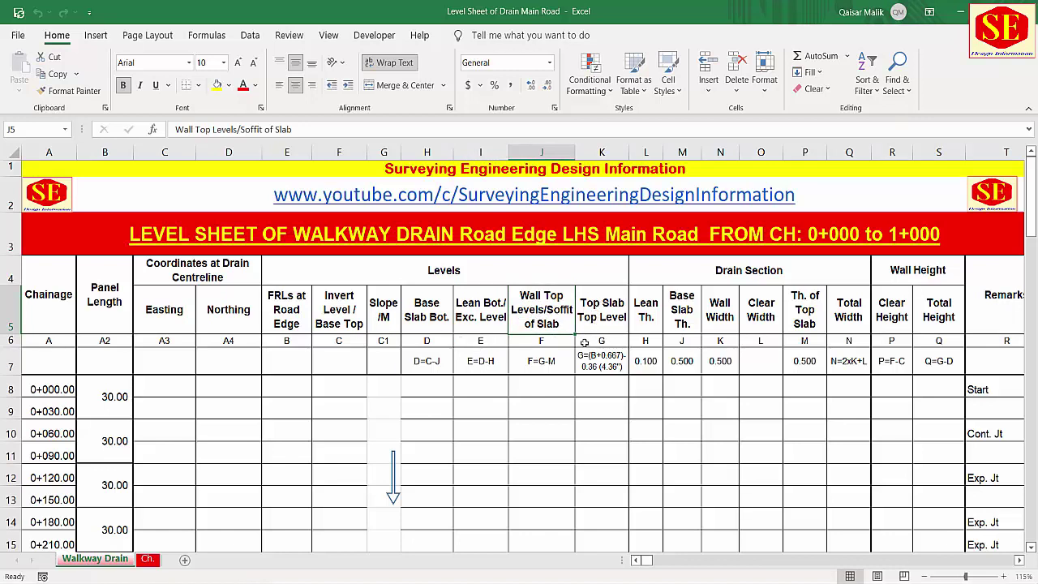
# - Check Section A-A in AutoCAD, return to the Excel level sheet and review the Top Slab Top Level heading
pyautogui.moveTo(636, 577)
pyautogui.click(596, 519)
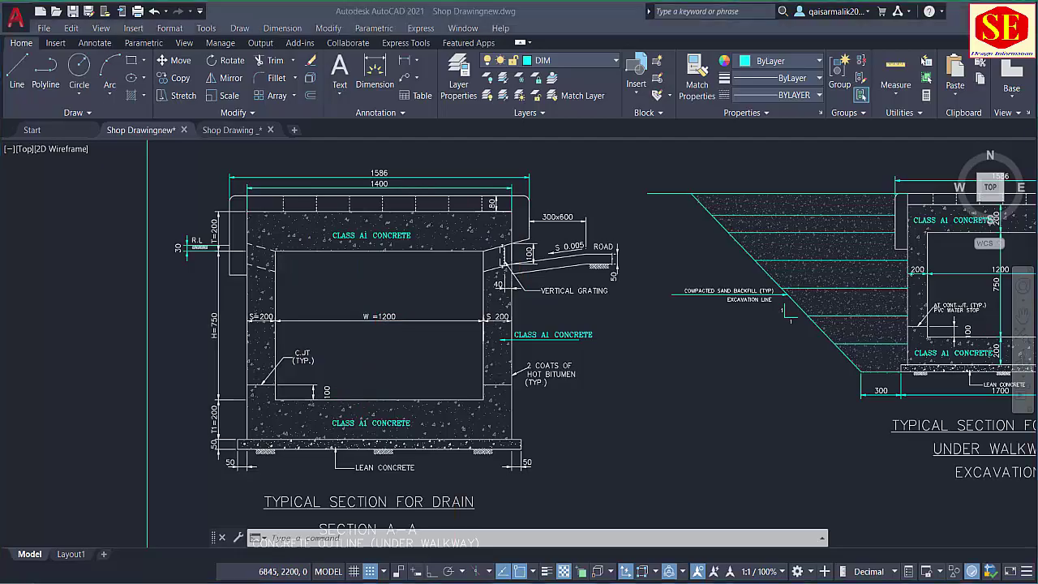
pyautogui.hotkey('alt', 'Tab')
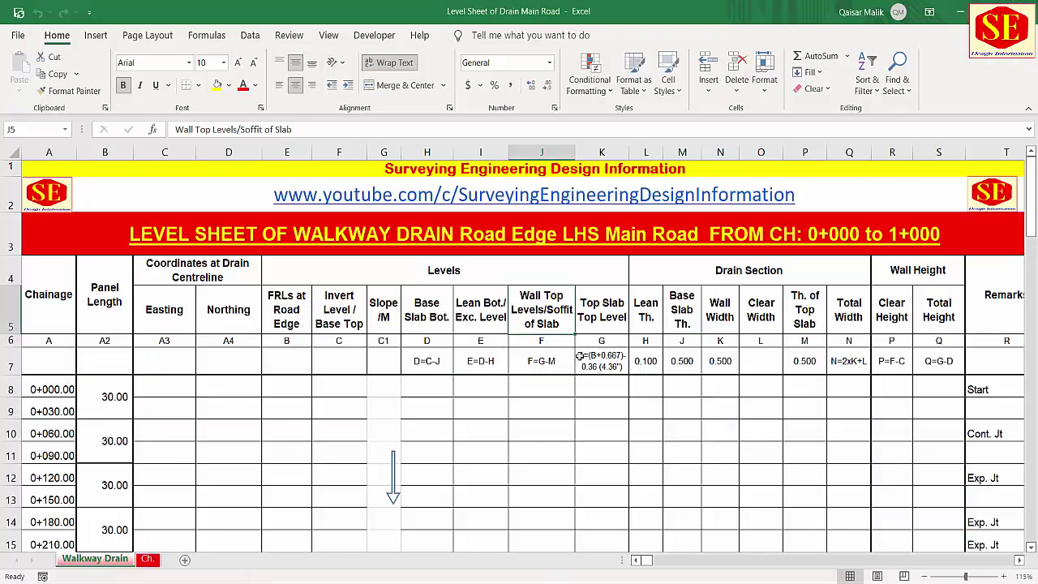
pyautogui.click(606, 303)
# - Highlight the Levels and Coordinates at Drain Centreline column groups down the walkway drain sheet
pyautogui.moveTo(456, 270); pyautogui.dragTo(419, 561)
pyautogui.scroll(2, 219, 290)
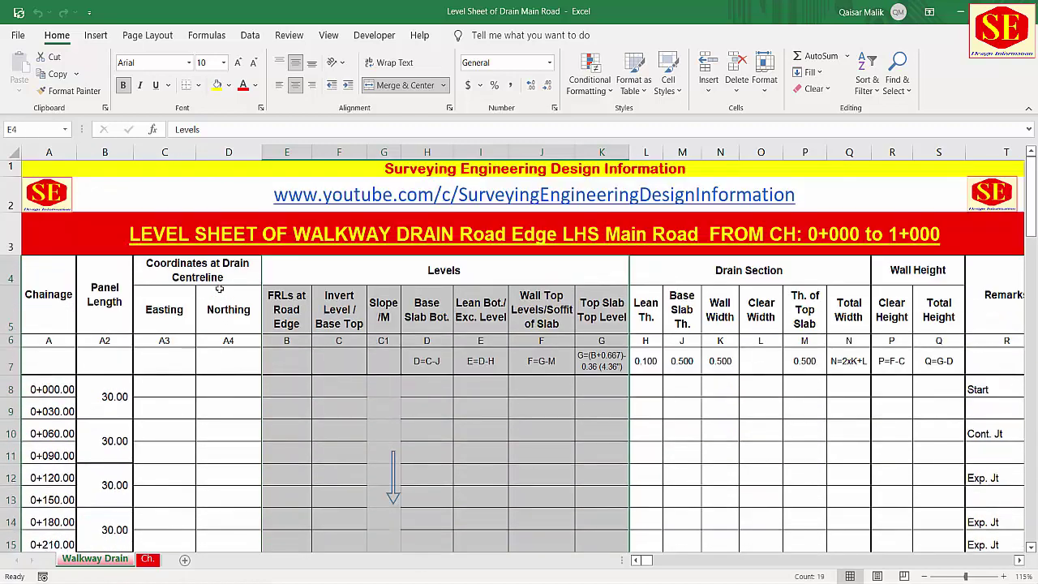
pyautogui.moveTo(214, 277); pyautogui.dragTo(216, 551)
pyautogui.moveTo(431, 275); pyautogui.dragTo(436, 563)
pyautogui.scroll(4, 276, 324)
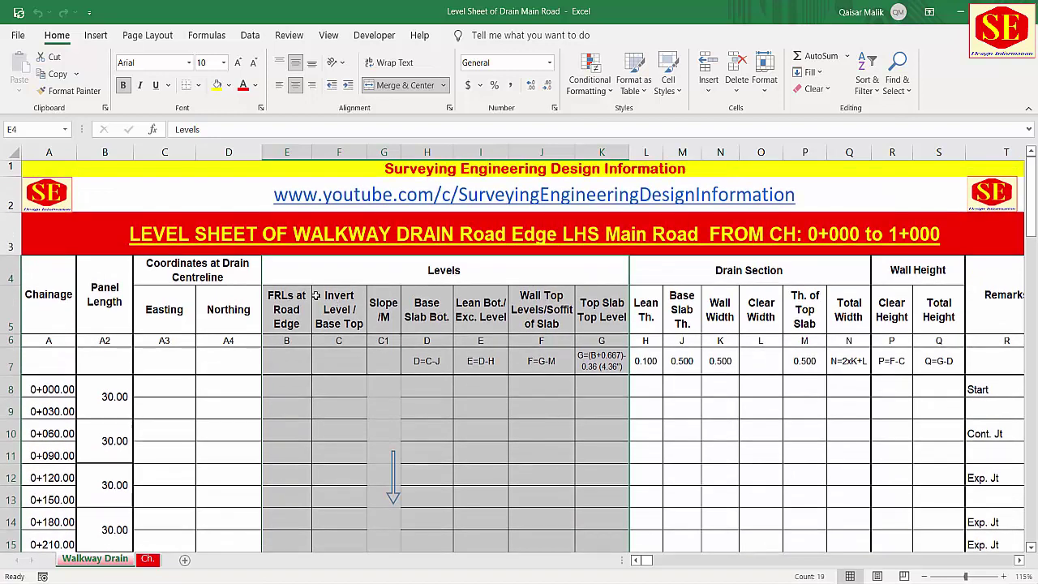
# - Go through each Levels column again, from FRLs at Road Edge to Top Slab Top Level
pyautogui.click(276, 296)
pyautogui.click(342, 312)
pyautogui.click(383, 310)
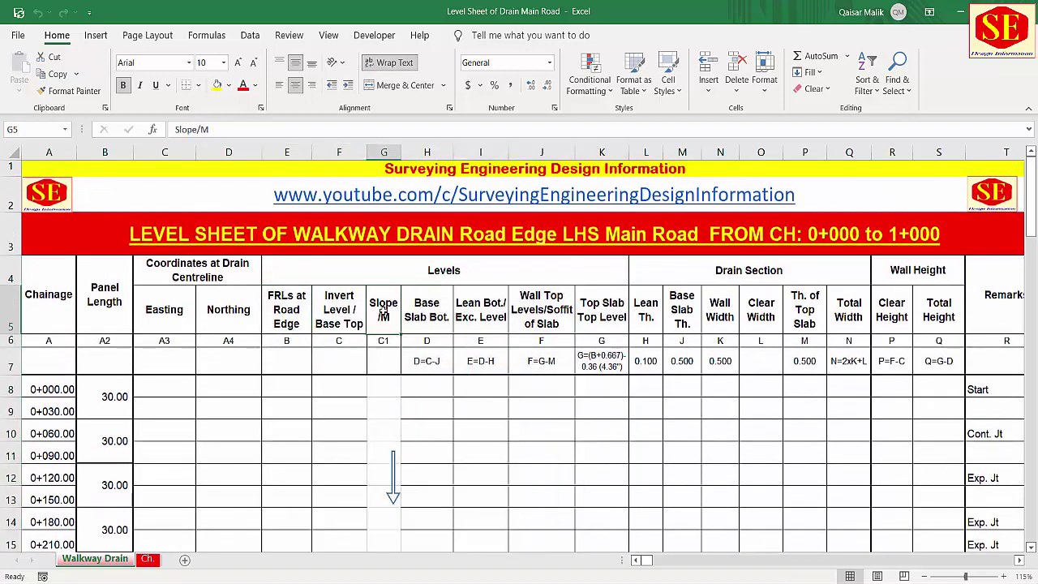
pyautogui.click(426, 313)
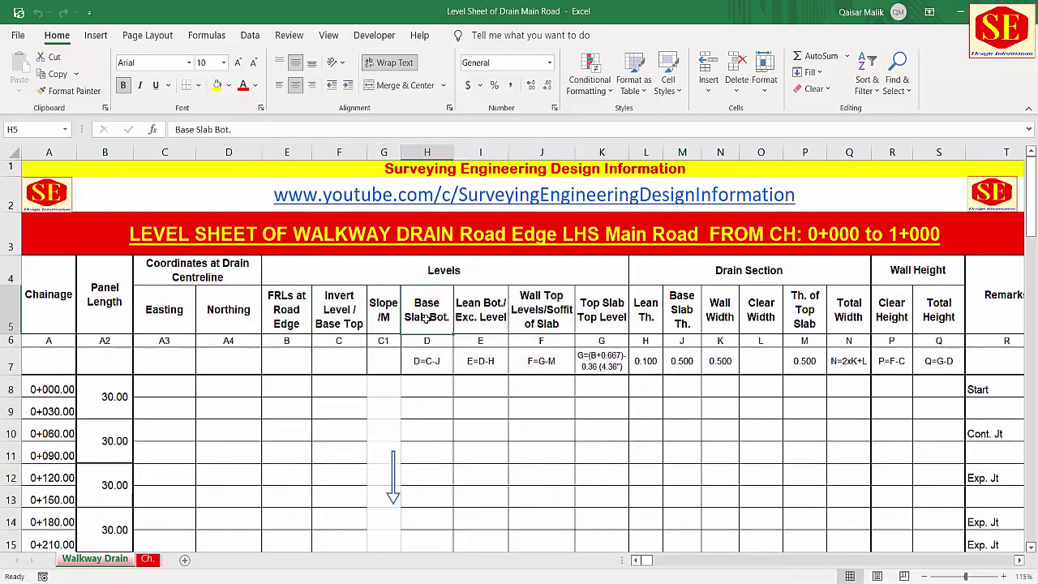
pyautogui.click(468, 306)
pyautogui.click(554, 300)
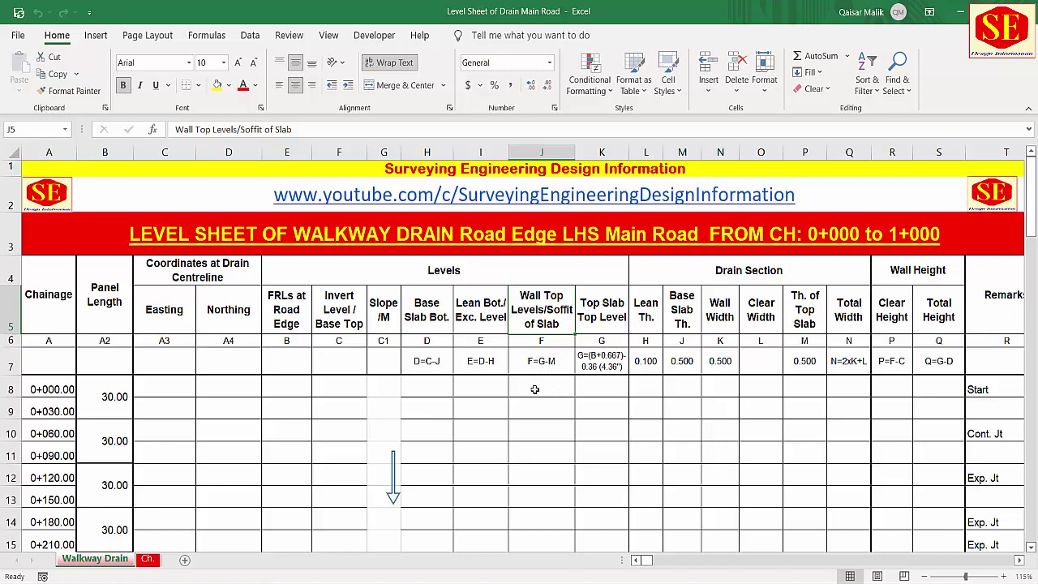
pyautogui.click(594, 303)
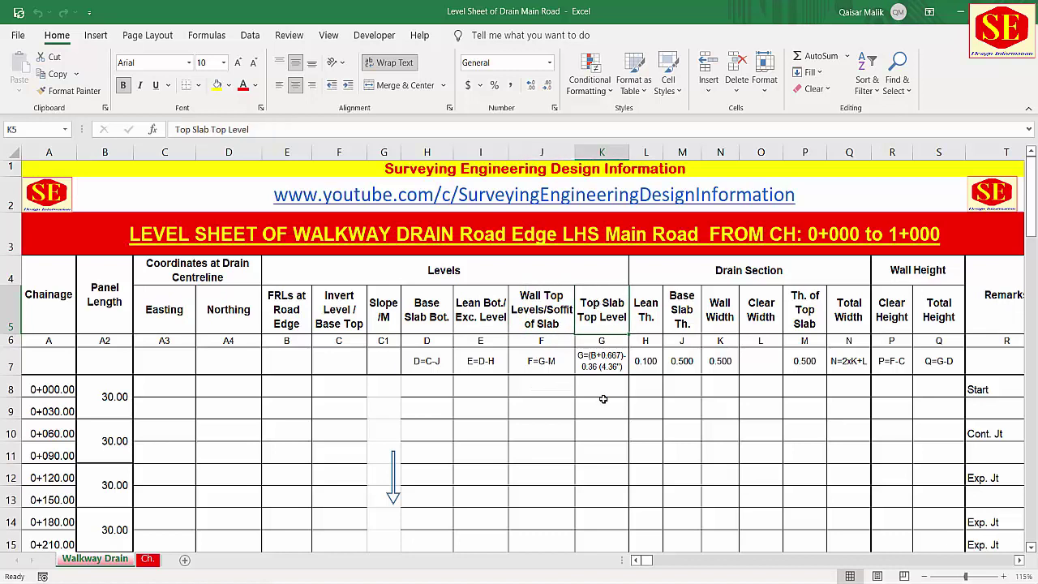
# - Review the Drain Section headings from Lean Th. to Total Width and the Clear Height and Total Height headings under Wall Height
pyautogui.click(756, 270)
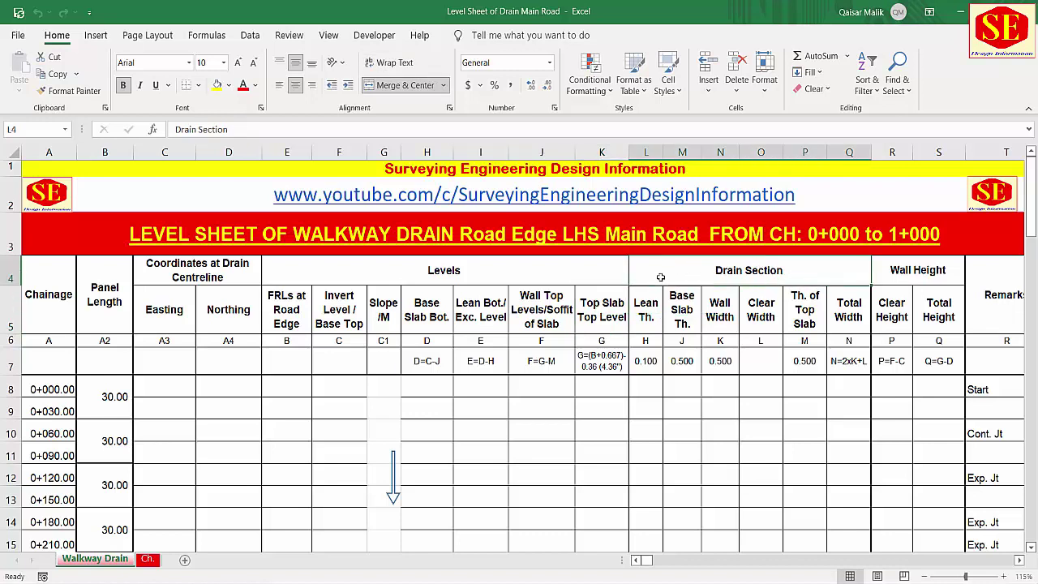
pyautogui.click(642, 322)
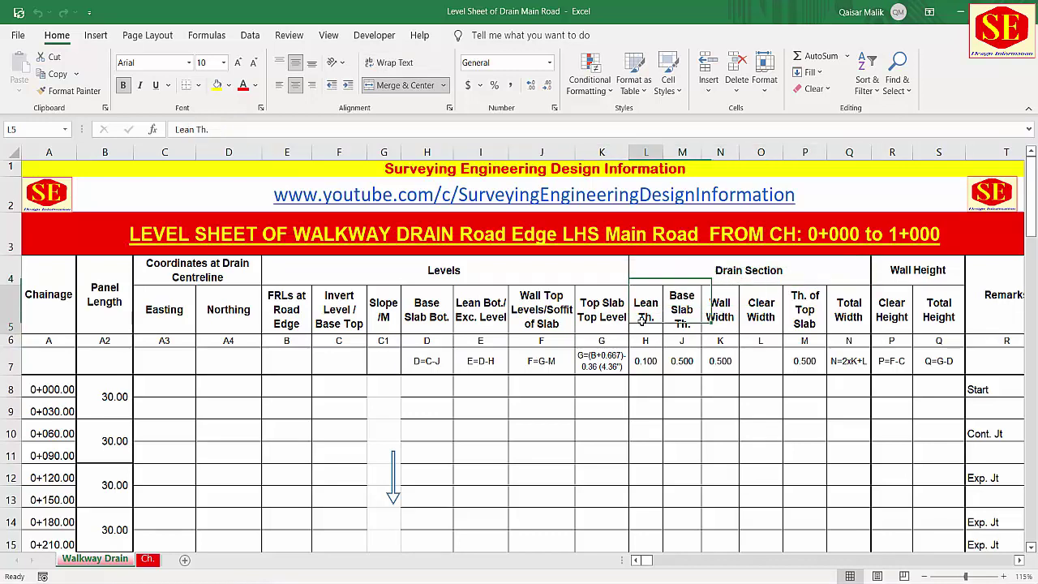
pyautogui.click(685, 313)
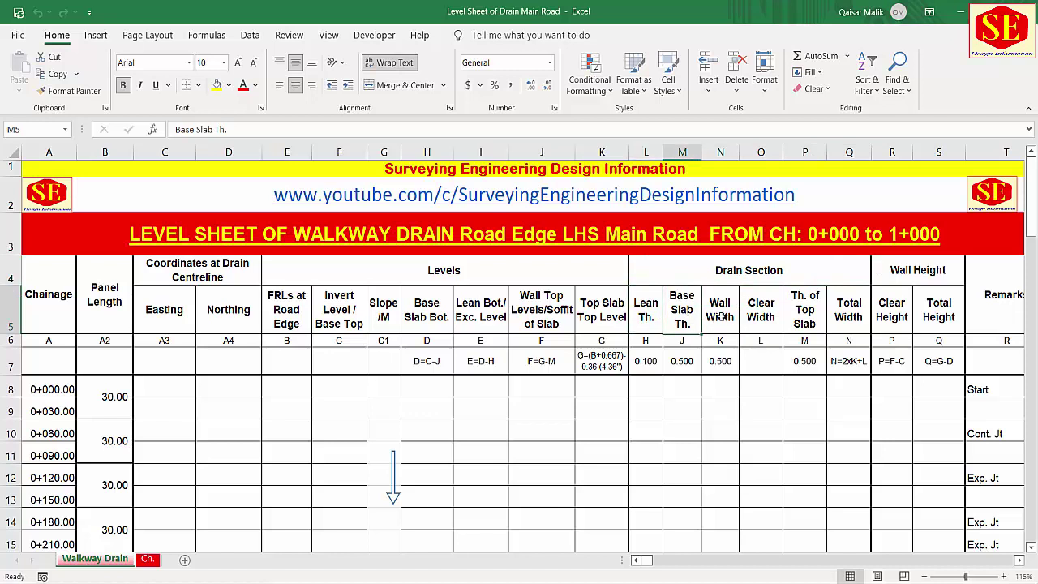
pyautogui.click(726, 318)
pyautogui.click(761, 321)
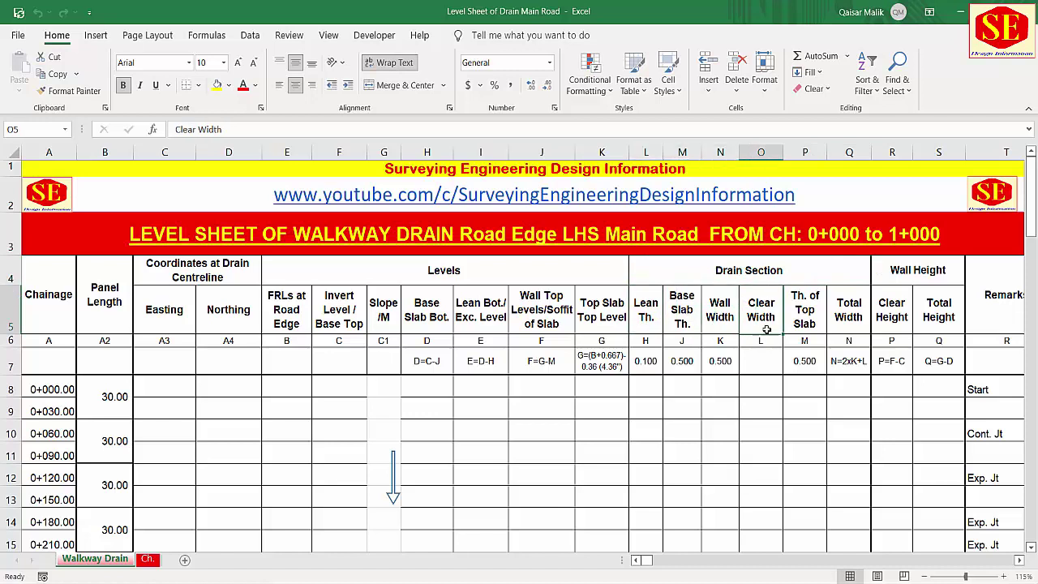
pyautogui.click(811, 322)
pyautogui.click(847, 316)
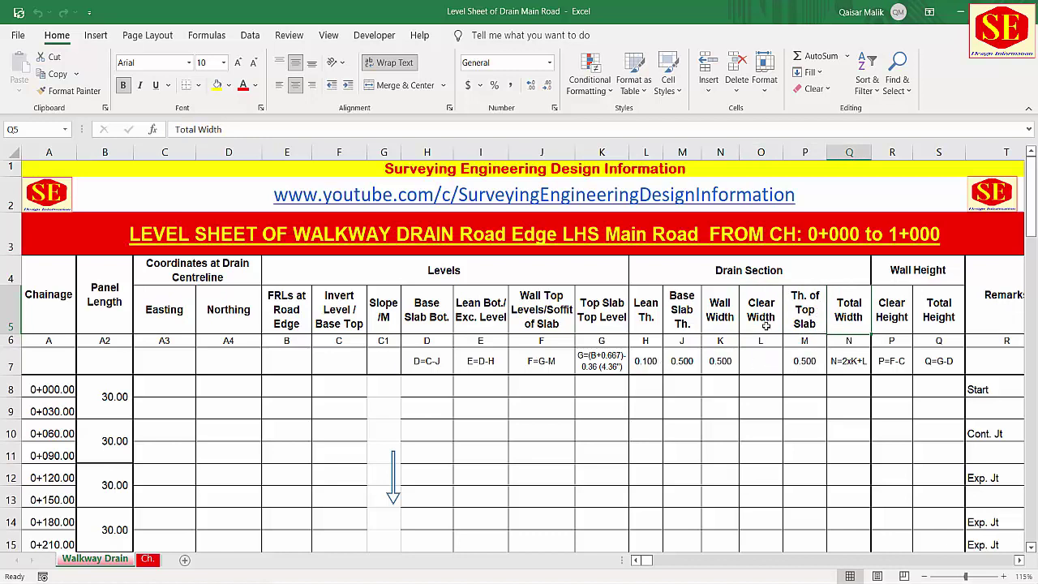
pyautogui.click(935, 283)
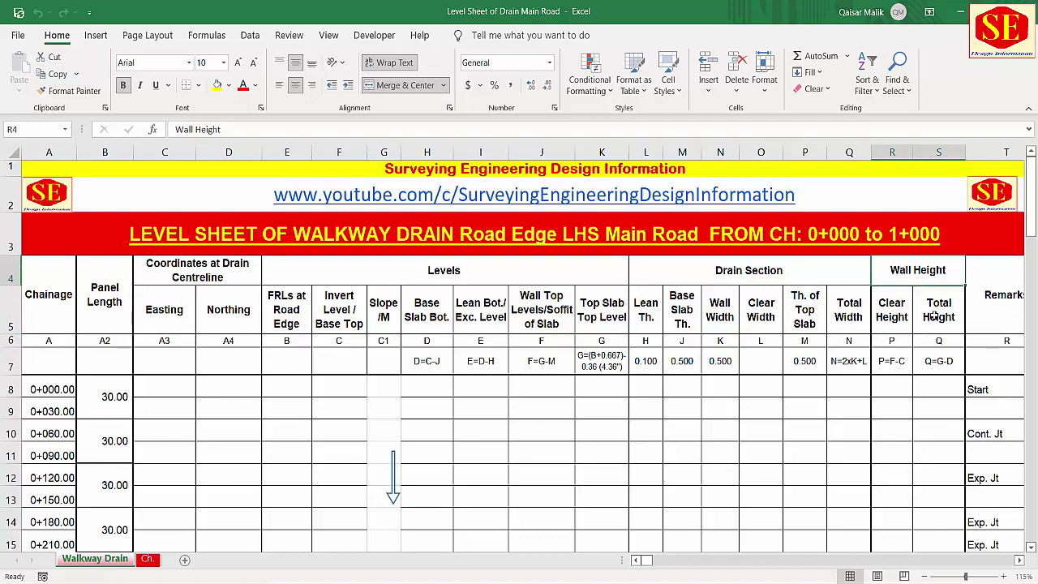
pyautogui.click(891, 314)
pyautogui.click(936, 312)
pyautogui.click(888, 320)
pyautogui.click(936, 318)
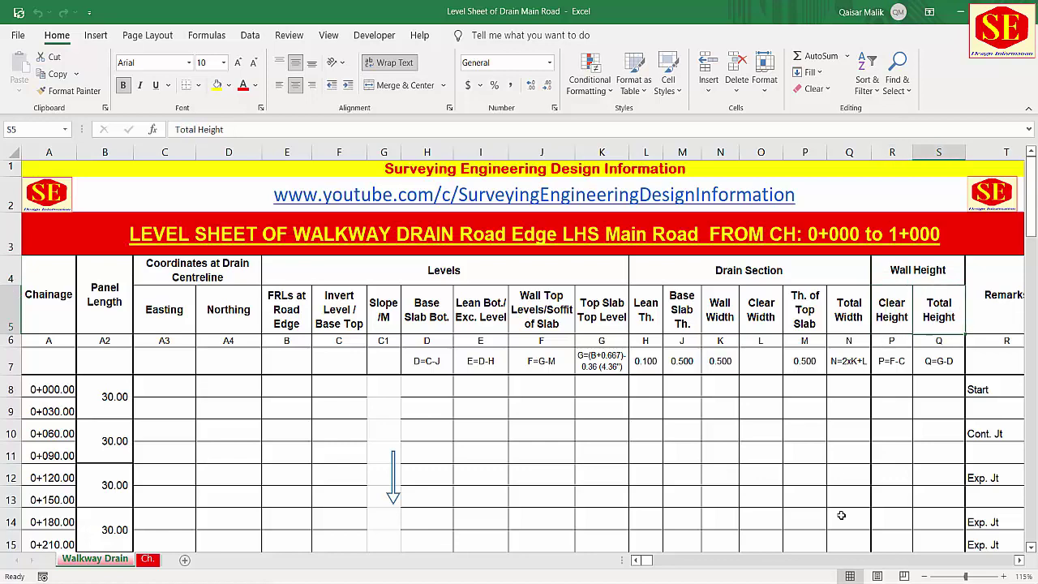
# - Examine the joint entries in the Remarks column and return to the start of the level sheet
pyautogui.click(825, 559)
pyautogui.moveTo(643, 565); pyautogui.dragTo(637, 565)
pyautogui.click(1021, 561)
pyautogui.click(957, 392)
pyautogui.press('Down')
pyautogui.press('Down')
pyautogui.press('Down')
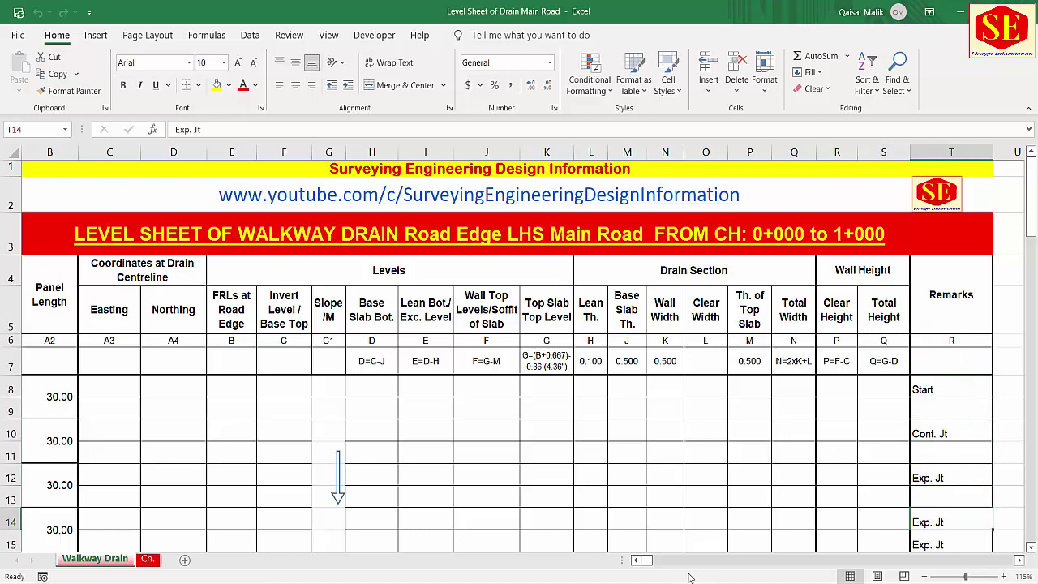
pyautogui.click(638, 560)
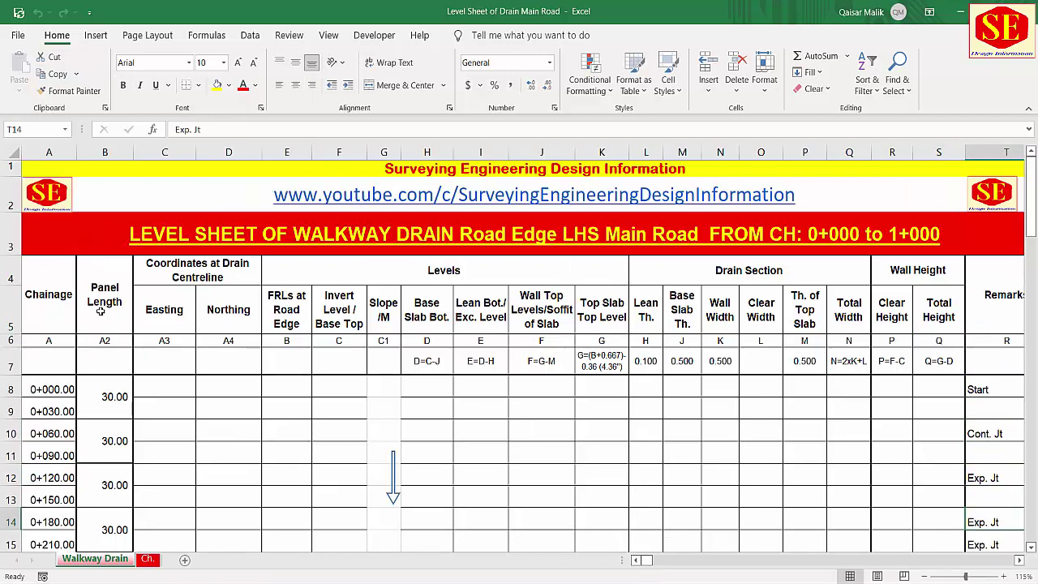
# - Review the Chainage column and the coordinate, levels, drain section and wall height column groups
pyautogui.click(72, 311)
pyautogui.moveTo(186, 268); pyautogui.dragTo(213, 500)
pyautogui.moveTo(421, 264); pyautogui.dragTo(602, 479)
pyautogui.moveTo(754, 272); pyautogui.dragTo(789, 504)
pyautogui.moveTo(932, 270); pyautogui.dragTo(947, 471)
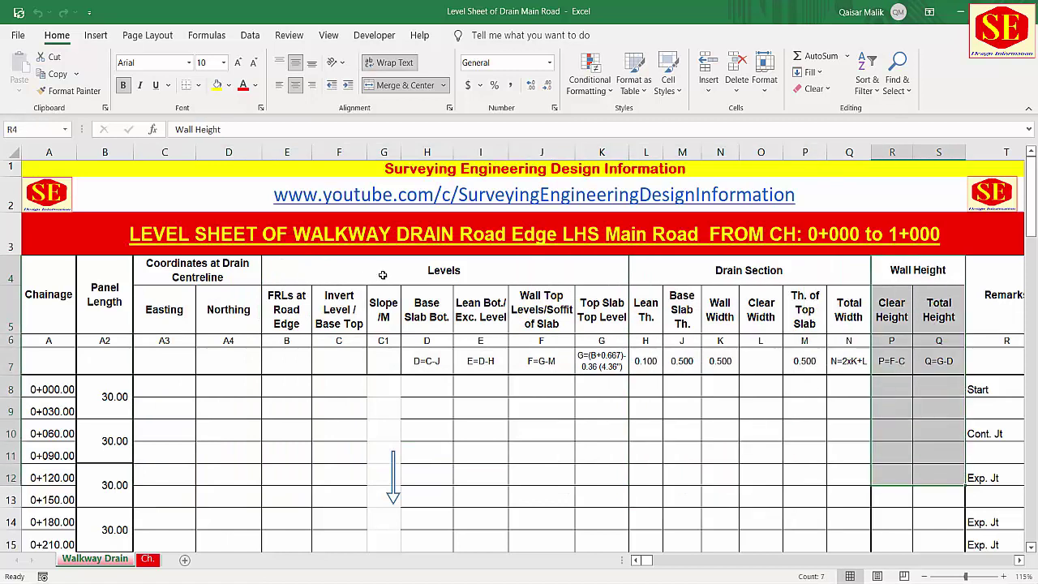
# - Examine the Panel Length heading and the level headings from FRLs at Road Edge to Base Slab Bot
pyautogui.click(97, 306)
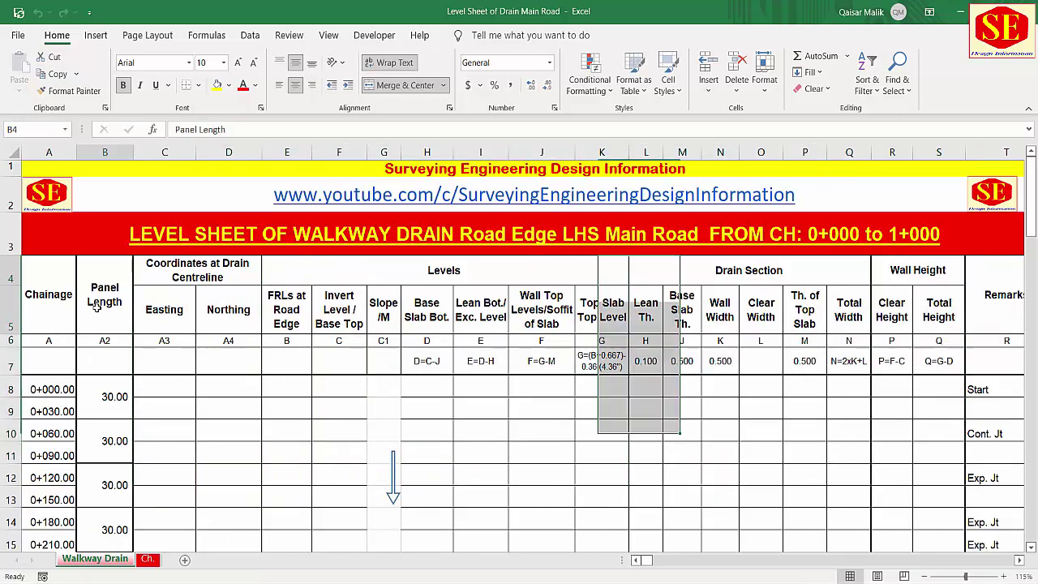
pyautogui.click(289, 320)
pyautogui.click(357, 315)
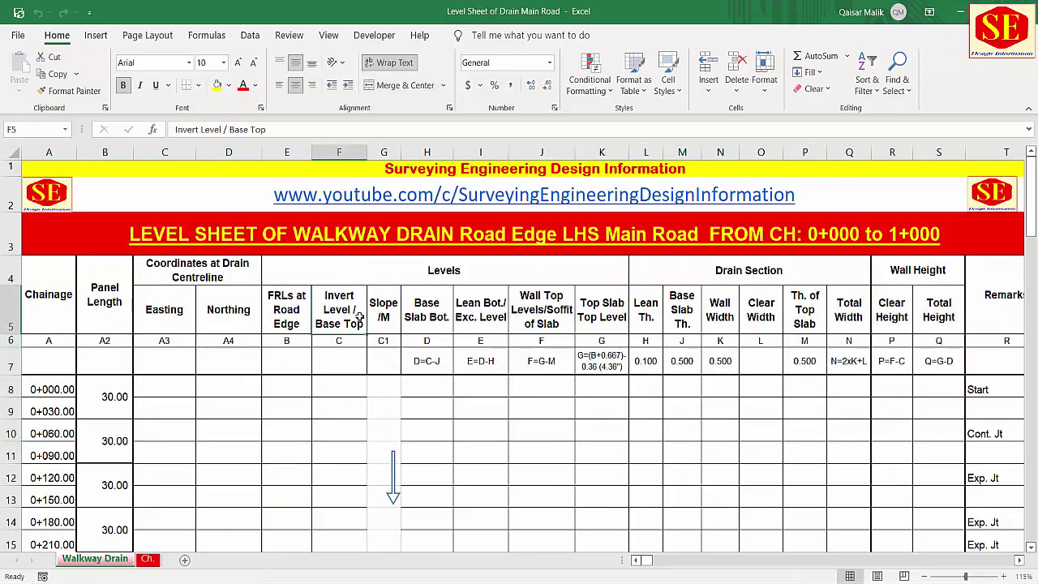
pyautogui.click(393, 321)
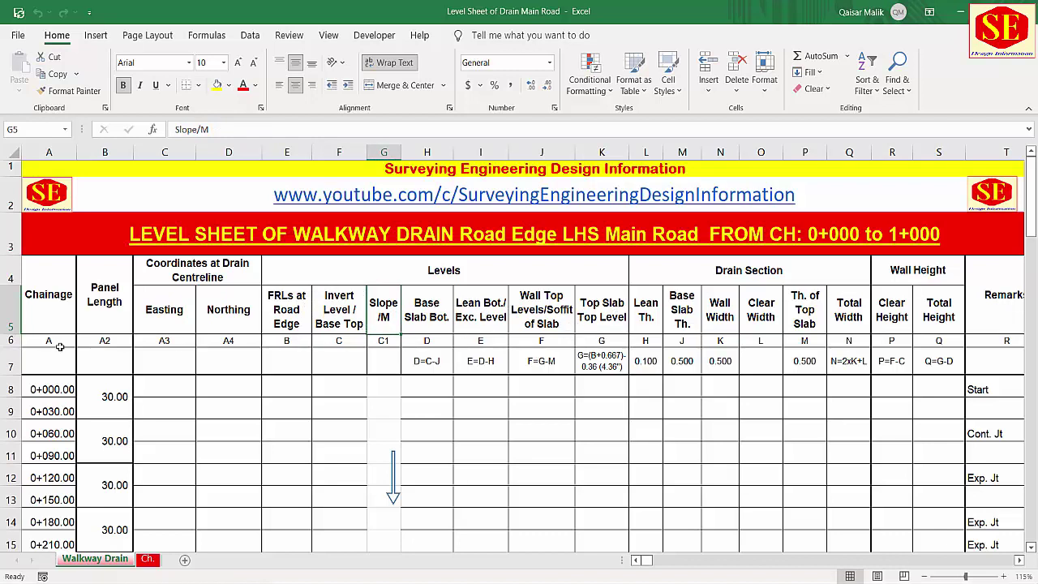
pyautogui.moveTo(36, 295); pyautogui.dragTo(1006, 292)
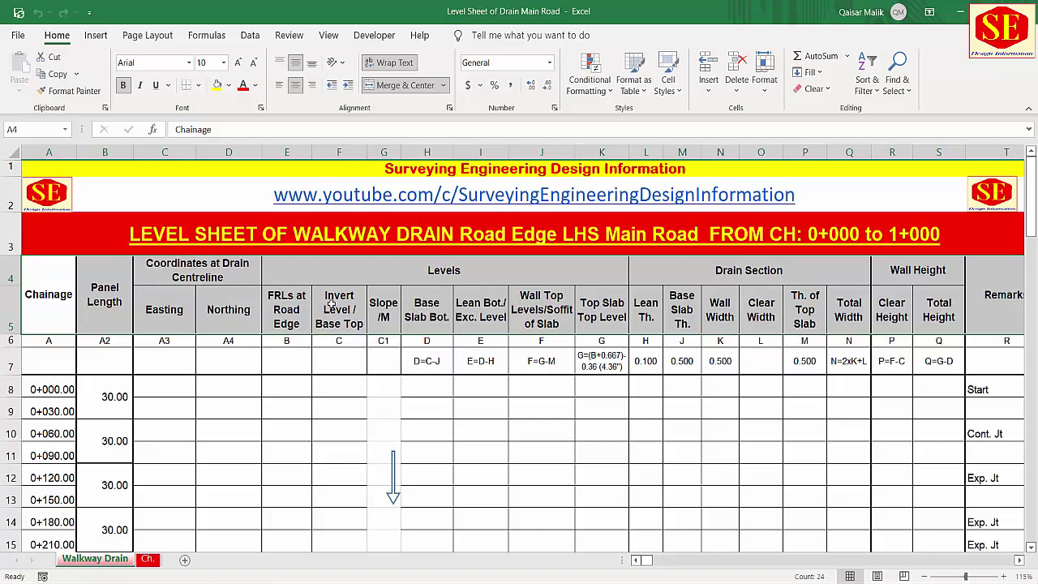
pyautogui.click(402, 311)
pyautogui.click(387, 312)
pyautogui.click(429, 314)
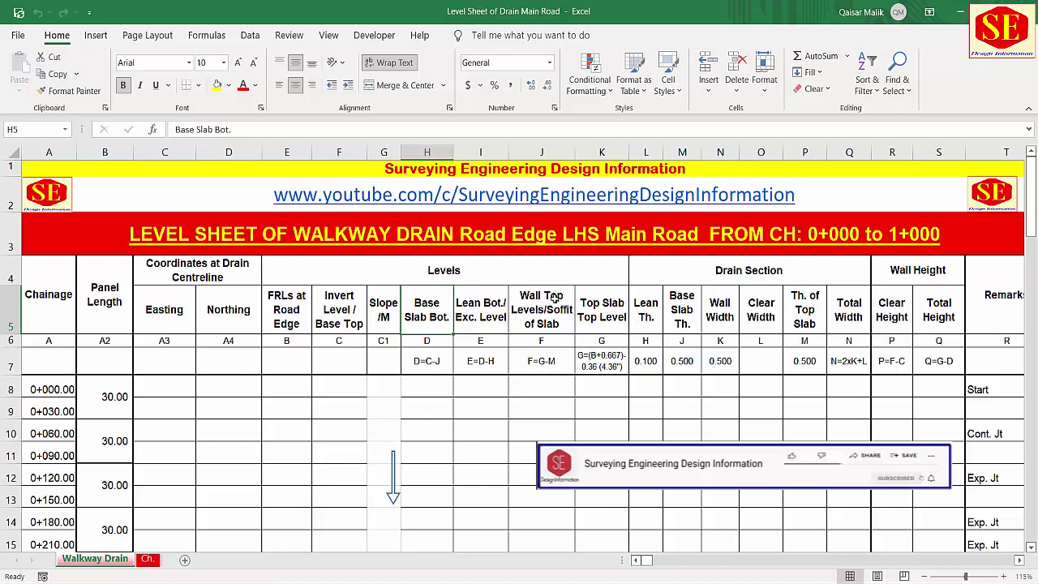
# - Review the column reference codes in row 6 from A under Chainage to G under Top Slab Top Level
pyautogui.click(38, 341)
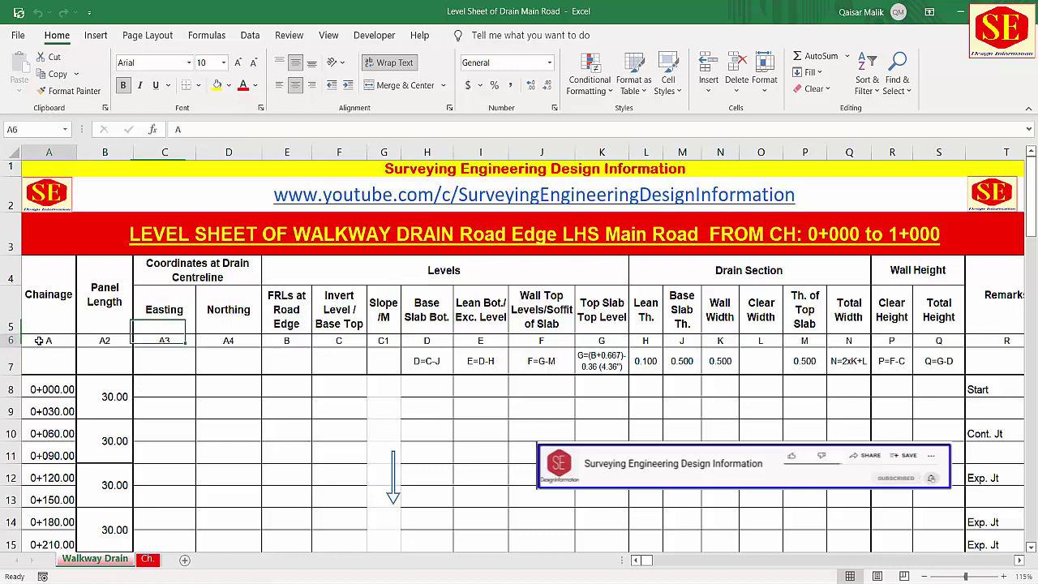
pyautogui.click(95, 340)
pyautogui.click(169, 342)
pyautogui.click(227, 341)
pyautogui.click(289, 341)
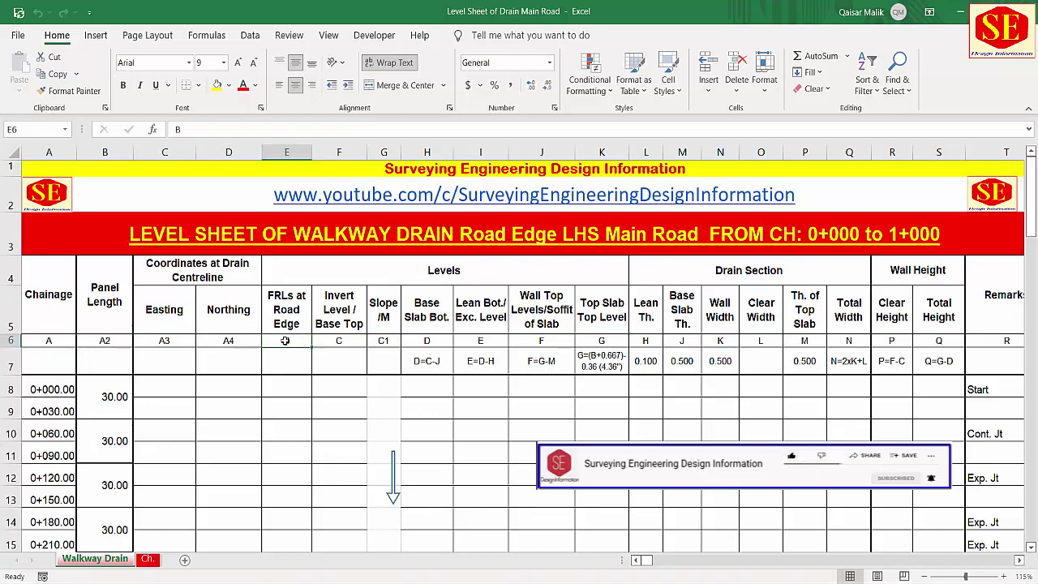
pyautogui.click(340, 338)
pyautogui.press('Right')
pyautogui.press('Right')
pyautogui.press('Right')
pyautogui.press('Right')
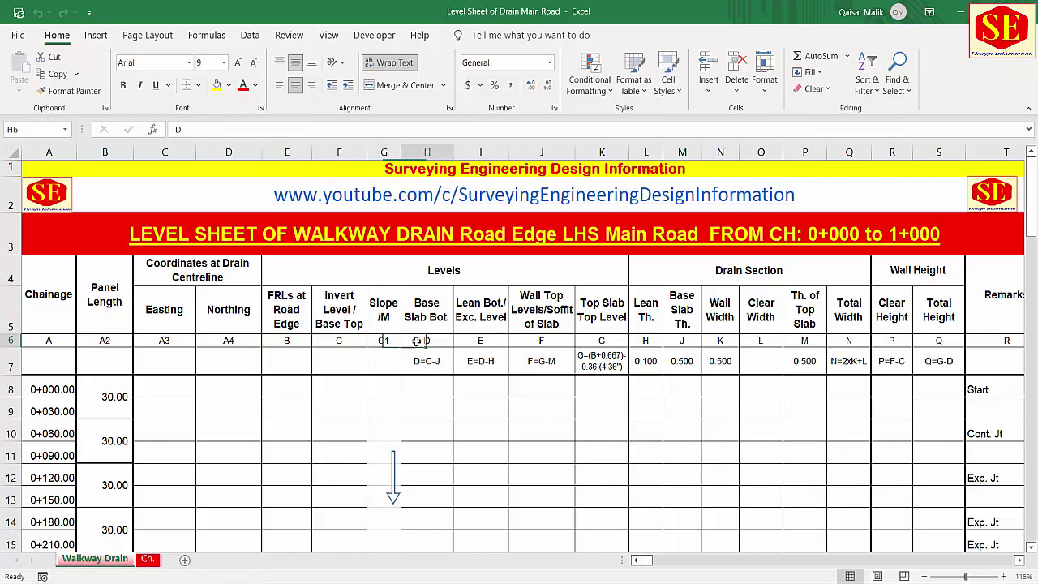
pyautogui.click(614, 340)
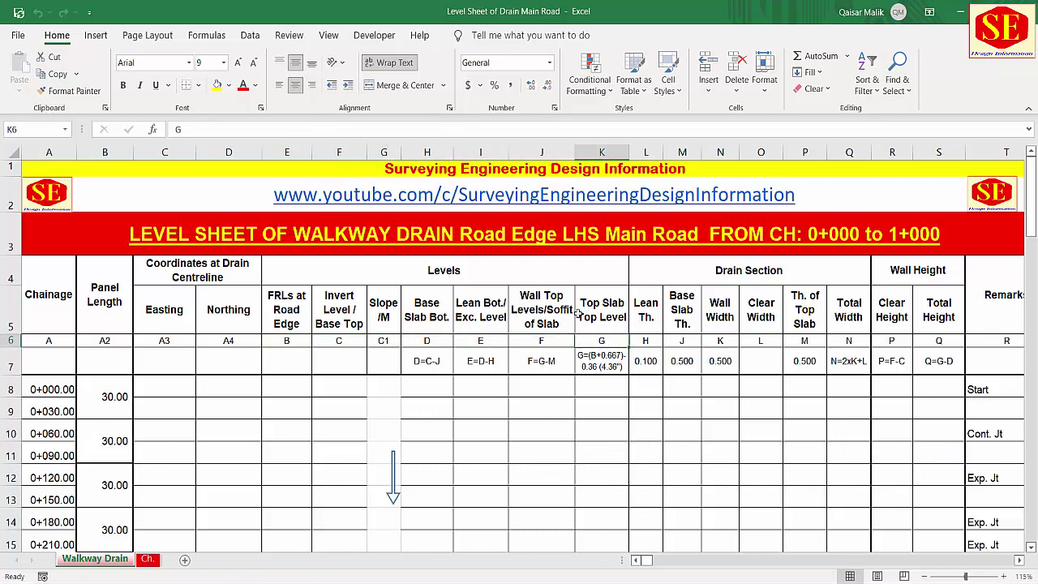
# - Examine the Base Slab Bot. formula note and the row 6 reference letters from E through R under Remarks
pyautogui.click(427, 362)
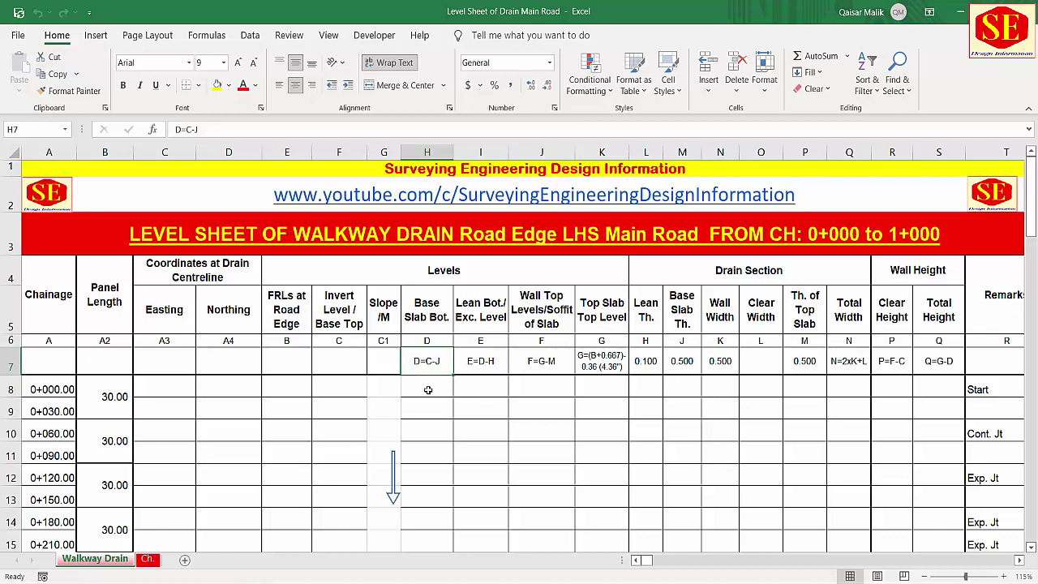
pyautogui.click(485, 317)
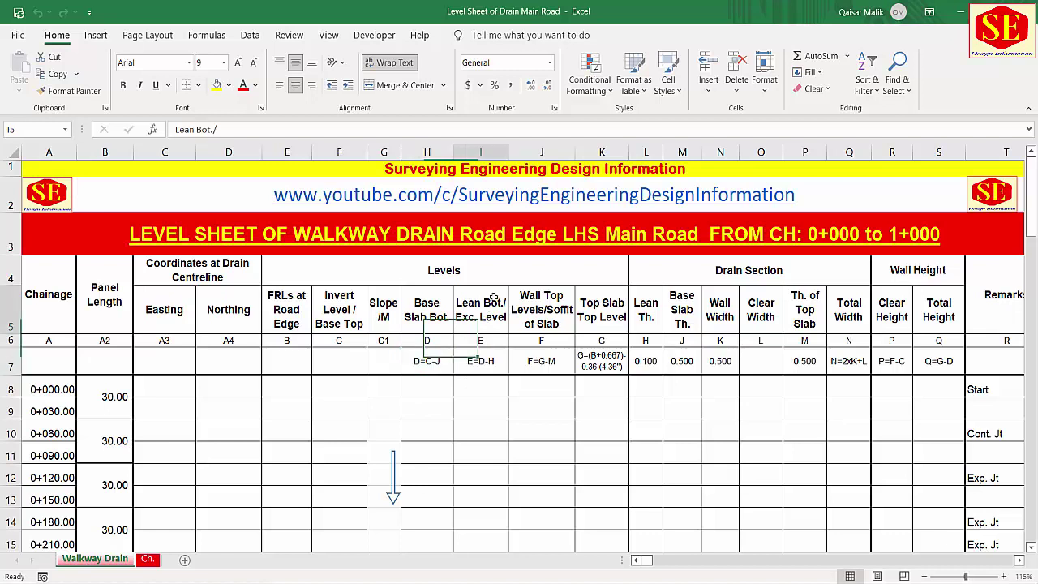
pyautogui.click(493, 347)
pyautogui.click(527, 342)
pyautogui.click(602, 340)
pyautogui.click(645, 341)
pyautogui.click(682, 340)
pyautogui.click(720, 341)
pyautogui.click(761, 340)
pyautogui.click(804, 340)
pyautogui.click(828, 341)
pyautogui.click(890, 341)
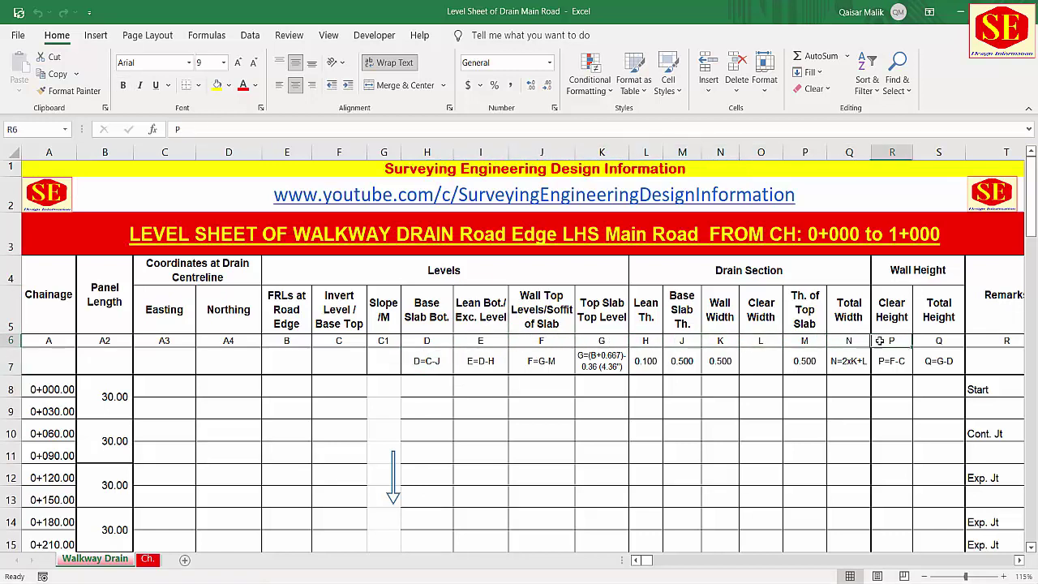
pyautogui.click(943, 344)
pyautogui.click(990, 344)
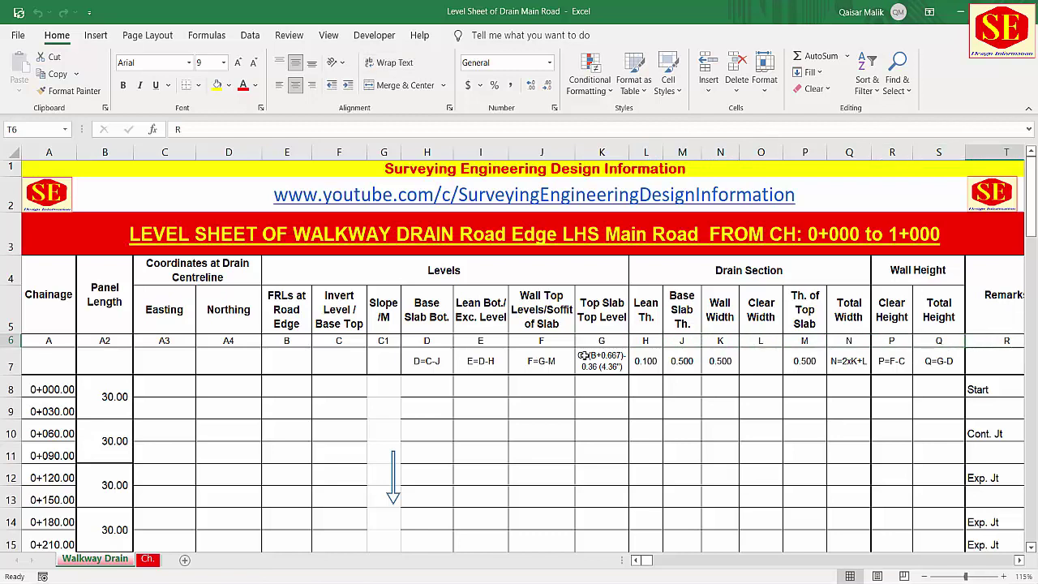
# - Examine the formula notes and section dimensions in row 7, from Base Slab Bot. across to Clear Height
pyautogui.click(435, 363)
pyautogui.click(480, 361)
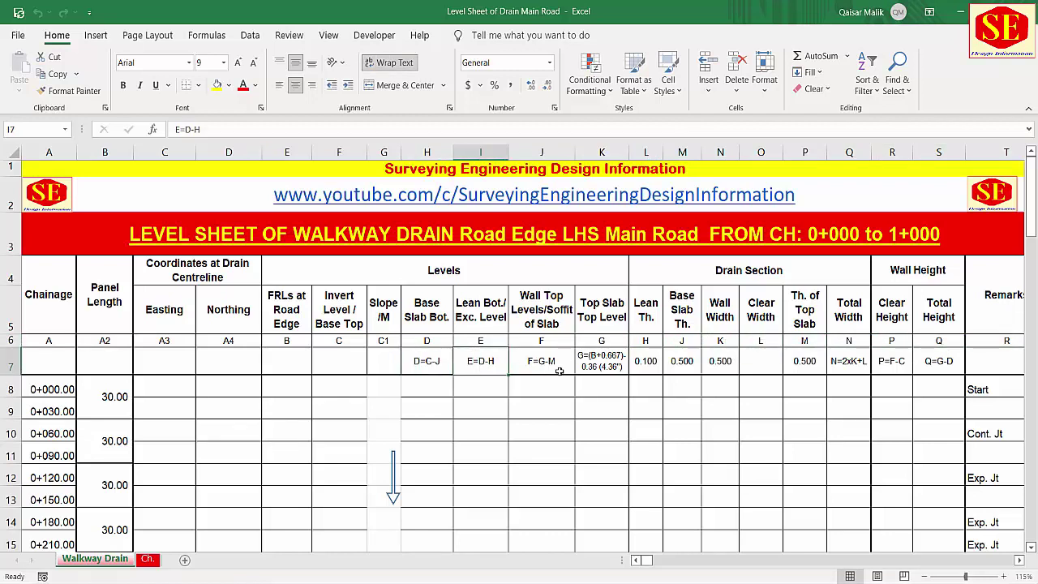
pyautogui.click(541, 361)
pyautogui.click(601, 361)
pyautogui.click(672, 363)
pyautogui.click(720, 361)
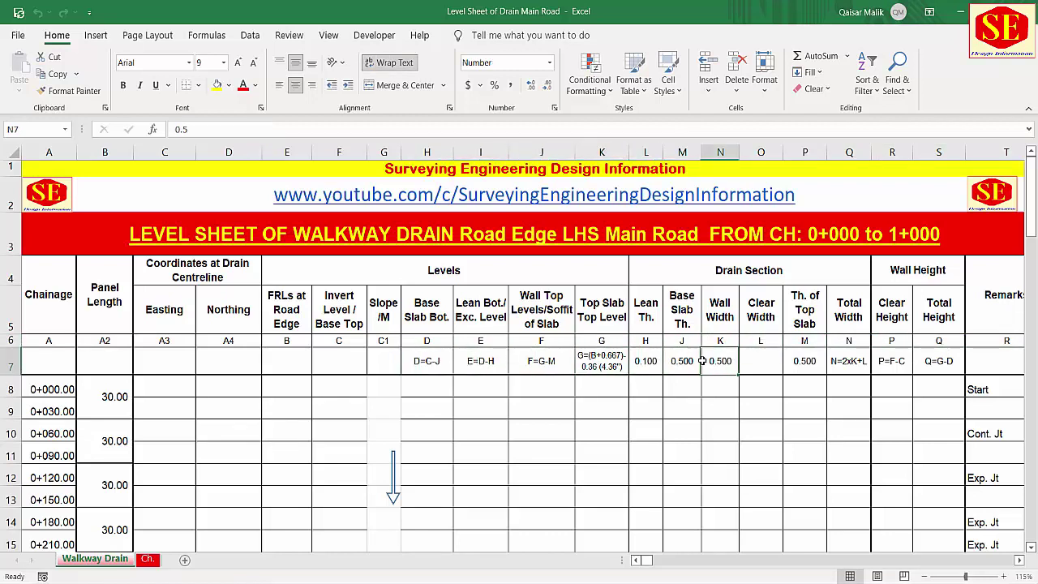
pyautogui.click(802, 363)
pyautogui.click(857, 366)
pyautogui.click(892, 366)
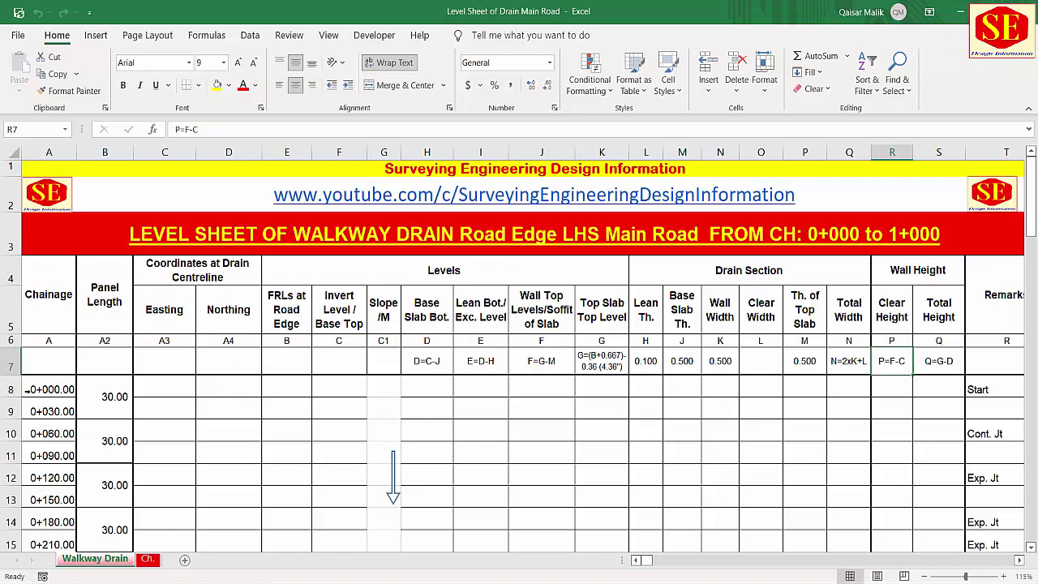
# - Clear all chainage values in column A from A8 downward
pyautogui.click(49, 390)
pyautogui.hotkey('ctrl', 'shift', 'Down')
pyautogui.press('Delete')
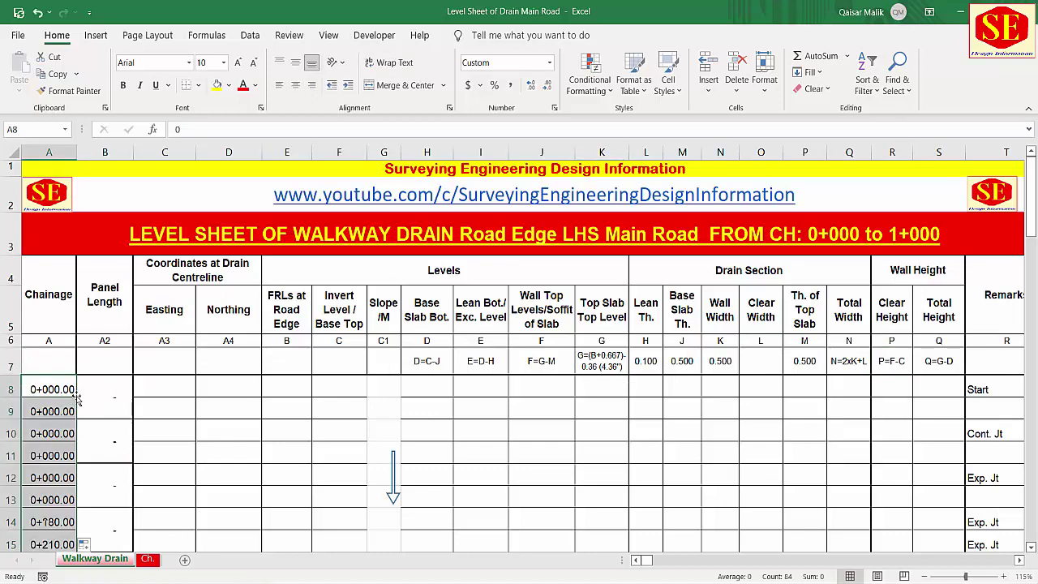
pyautogui.scroll(-2, 78, 398)
pyautogui.scroll(1, 108, 292)
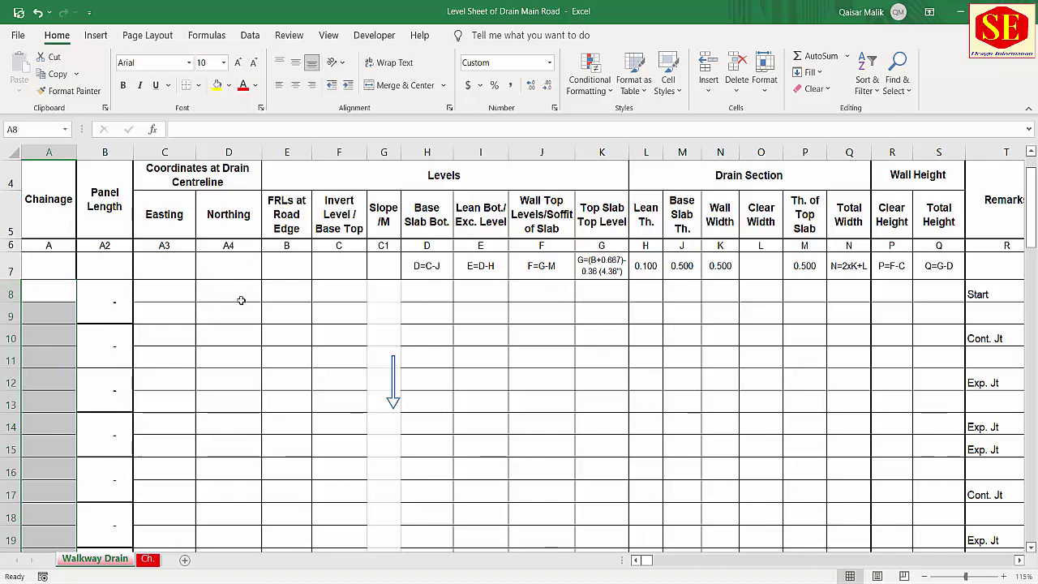
pyautogui.scroll(1, 224, 255)
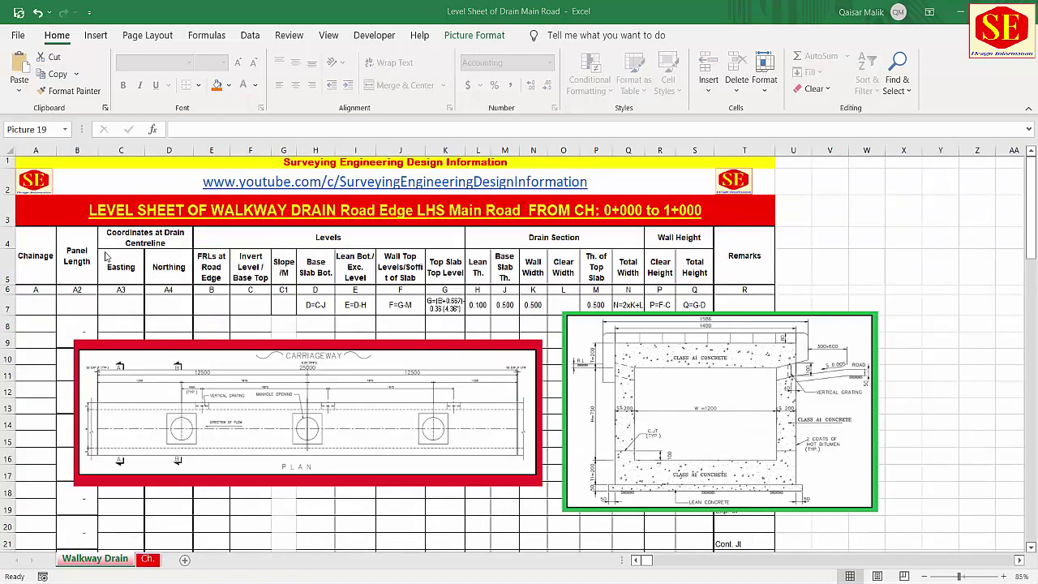
# - Switch to AutoCAD to view the drain plan and typical sections in the shop drawing, and return to the Excel level sheet
pyautogui.click(441, 421)
pyautogui.moveTo(673, 582)
pyautogui.click(613, 542)
pyautogui.scroll(-3, 436, 162)
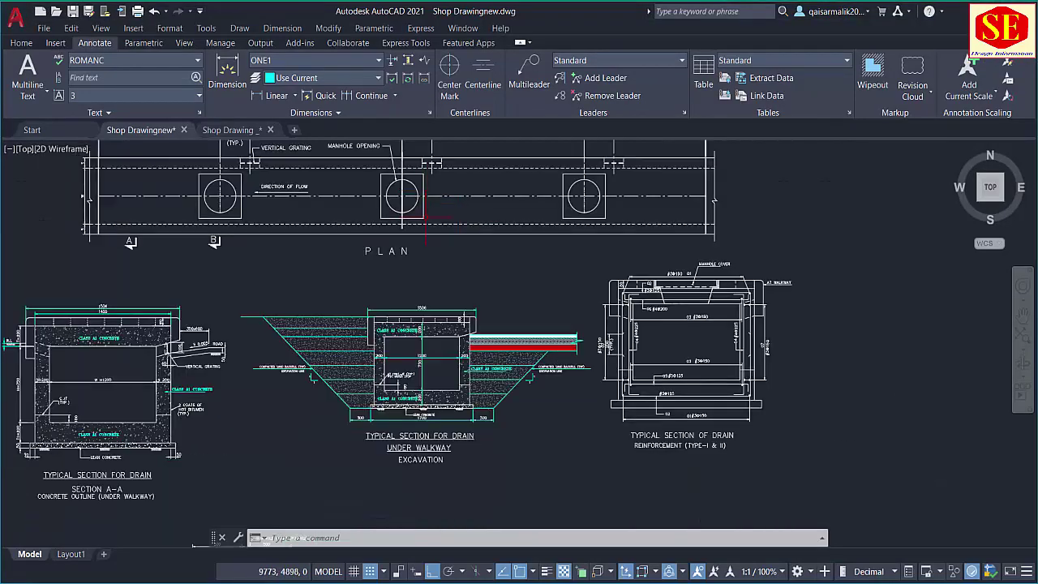
pyautogui.scroll(-1, 519, 324)
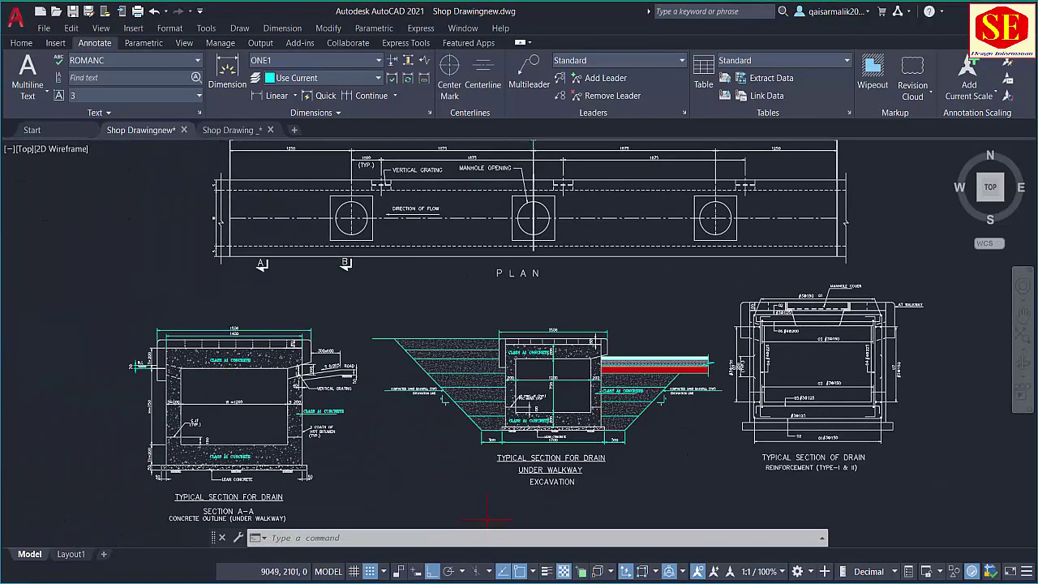
pyautogui.hotkey('alt', 'Tab')
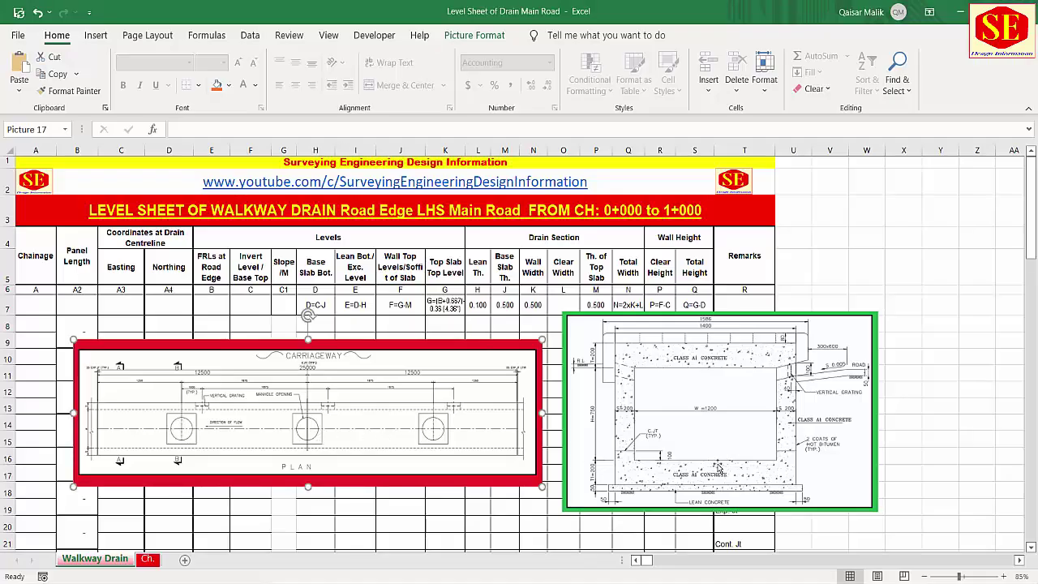
pyautogui.hscroll(10, 438, 496)
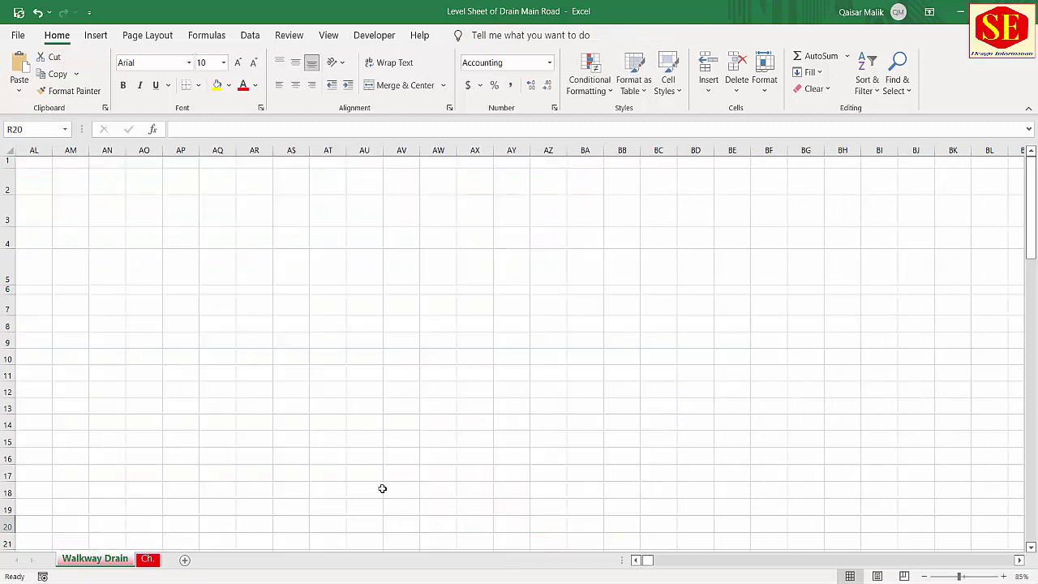
pyautogui.moveTo(647, 560); pyautogui.dragTo(640, 560)
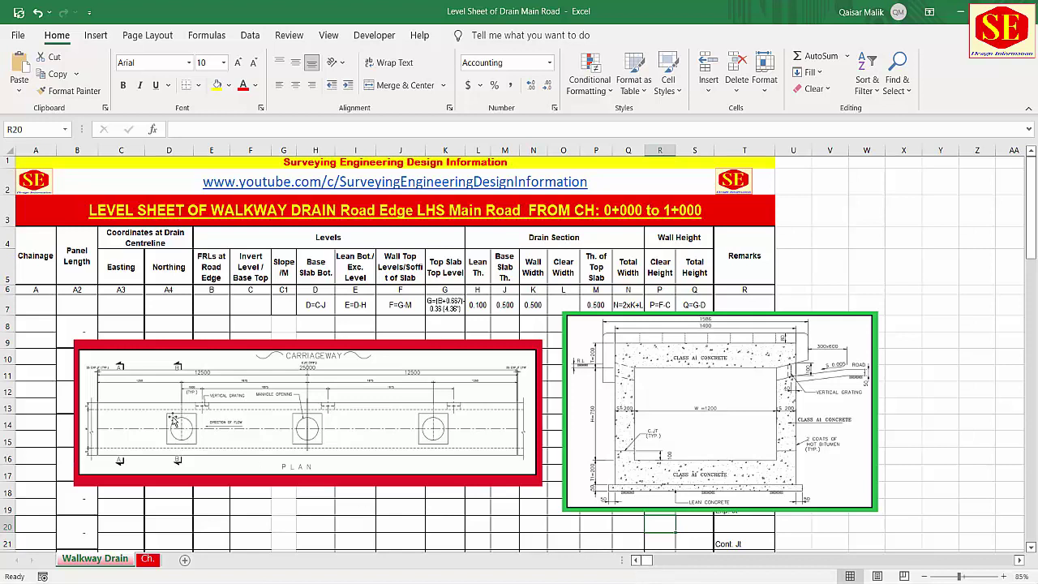
pyautogui.click(41, 305)
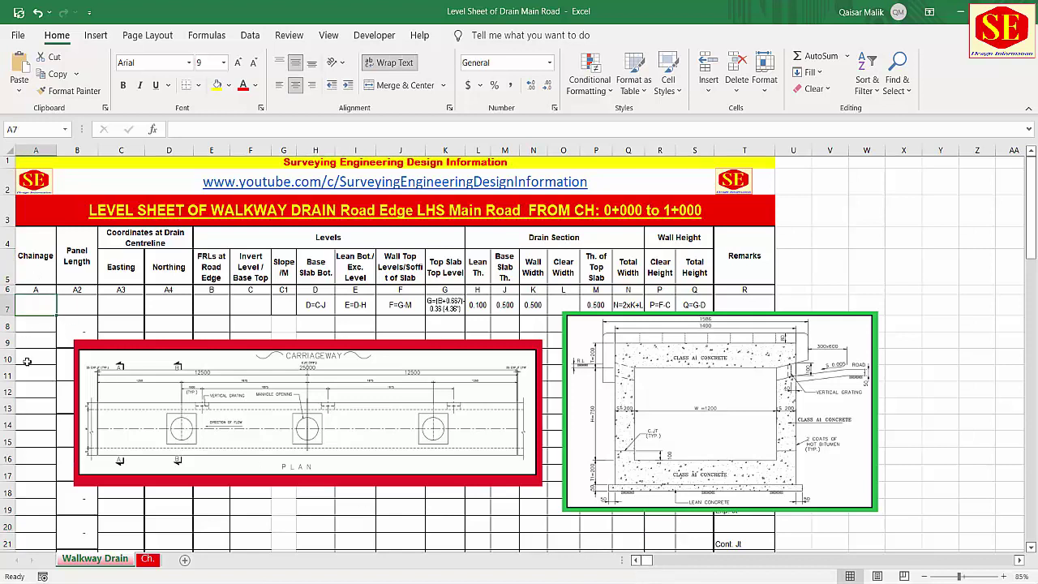
# - Enlarge the drain plan picture in height and width, and move the drain section picture clear of it over the empty columns
pyautogui.click(298, 371)
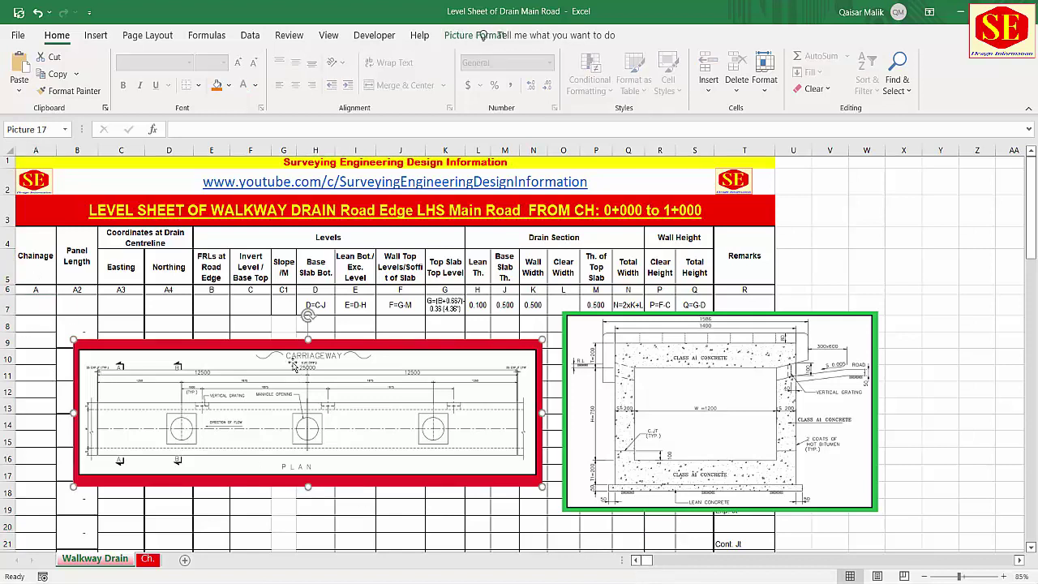
pyautogui.moveTo(308, 345); pyautogui.dragTo(315, 237)
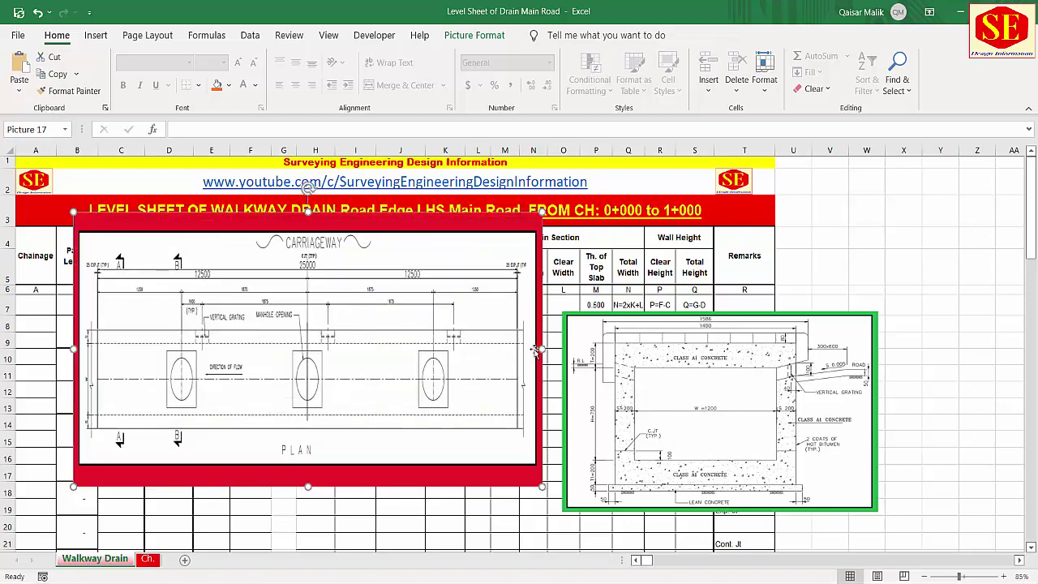
pyautogui.moveTo(542, 347); pyautogui.dragTo(762, 349)
pyautogui.moveTo(726, 396); pyautogui.dragTo(932, 342)
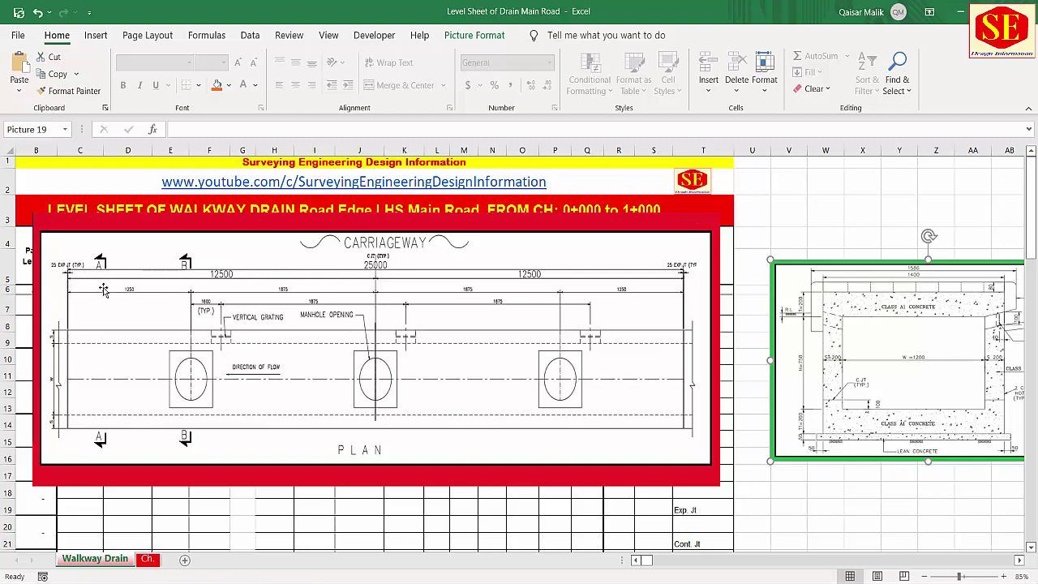
# - Move the enlarged drain plan picture off the Chainage, Panel Length and Coordinates columns so the first chainage rows are accessible
pyautogui.click(143, 233)
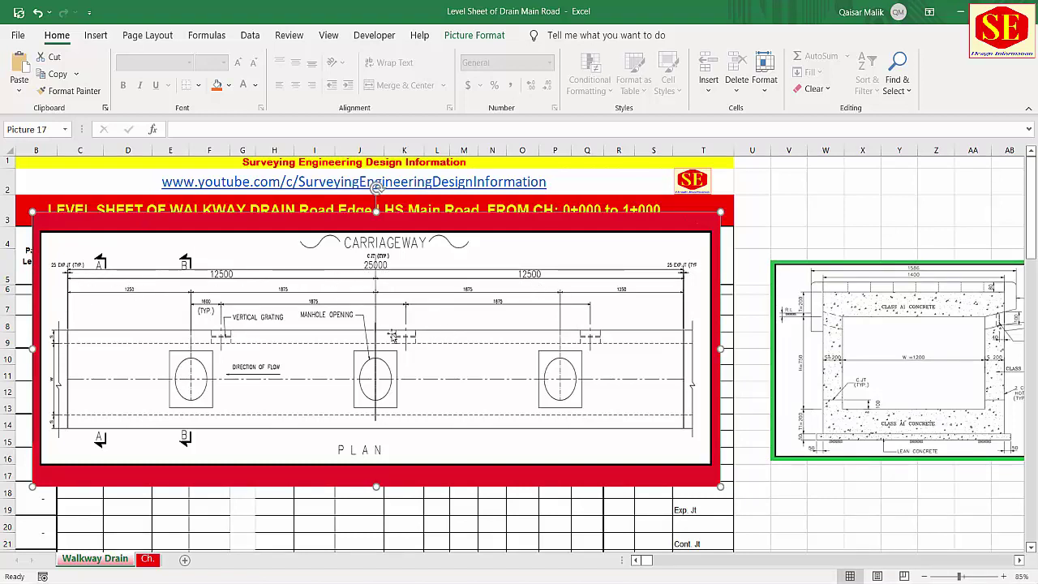
pyautogui.moveTo(408, 224); pyautogui.dragTo(736, 232)
pyautogui.click(36, 331)
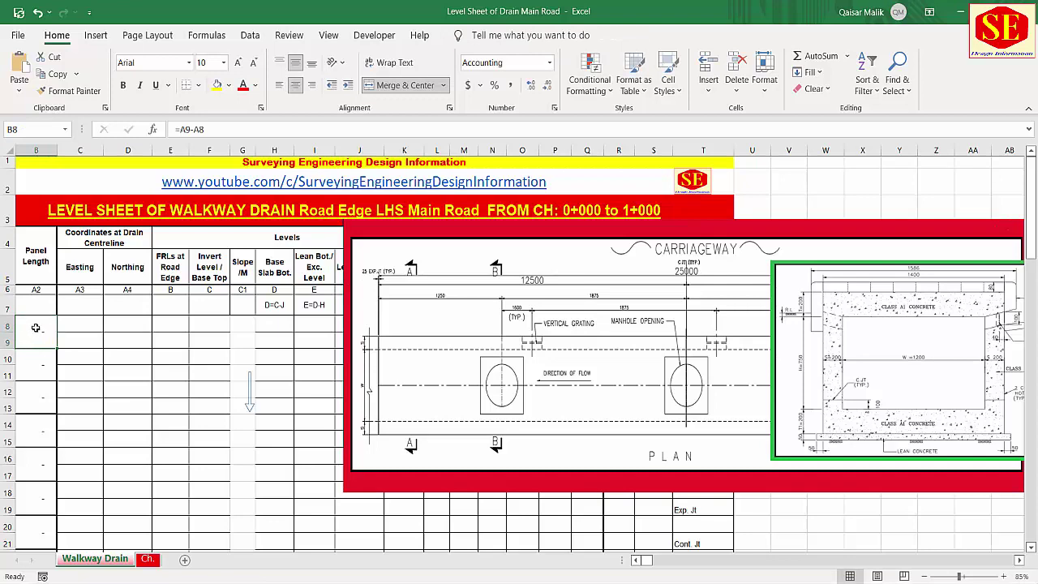
pyautogui.click(636, 561)
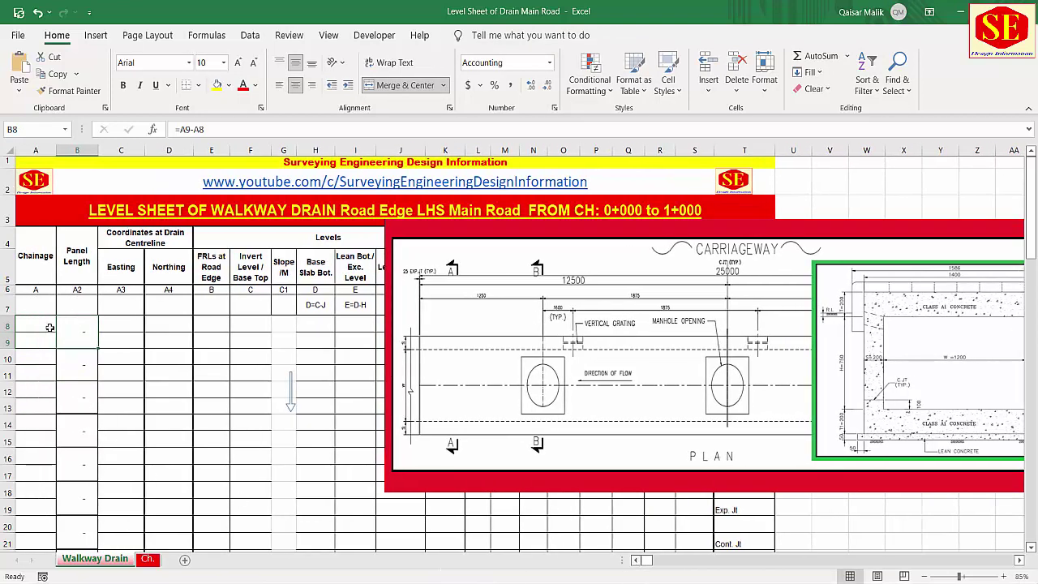
pyautogui.click(41, 341)
pyautogui.click(34, 355)
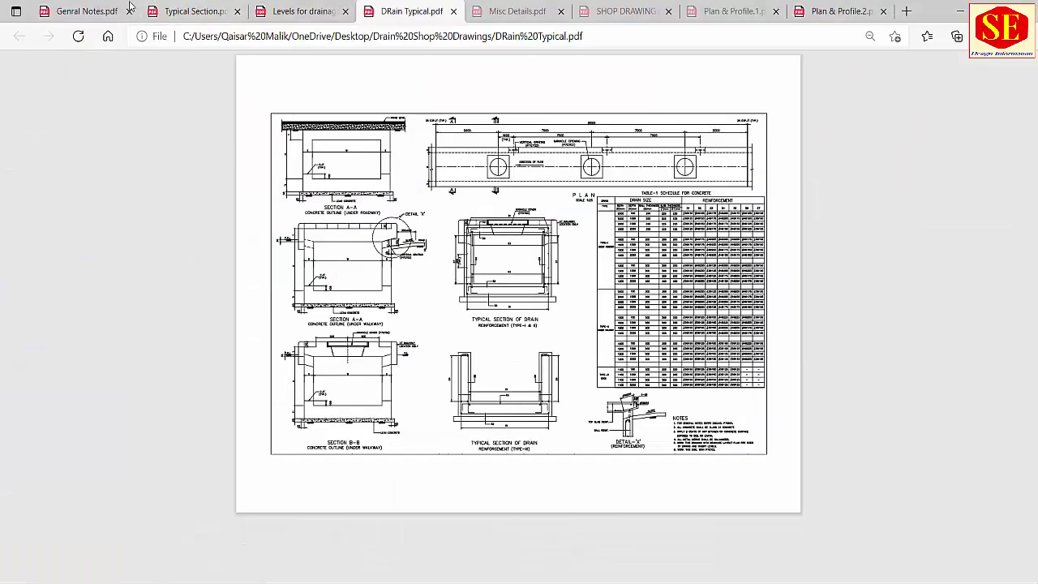
# - Switch to the browser's drain shop drawings and examine the drainage system levels layout for the chainage and invert level at the drain's start
pyautogui.click(191, 10)
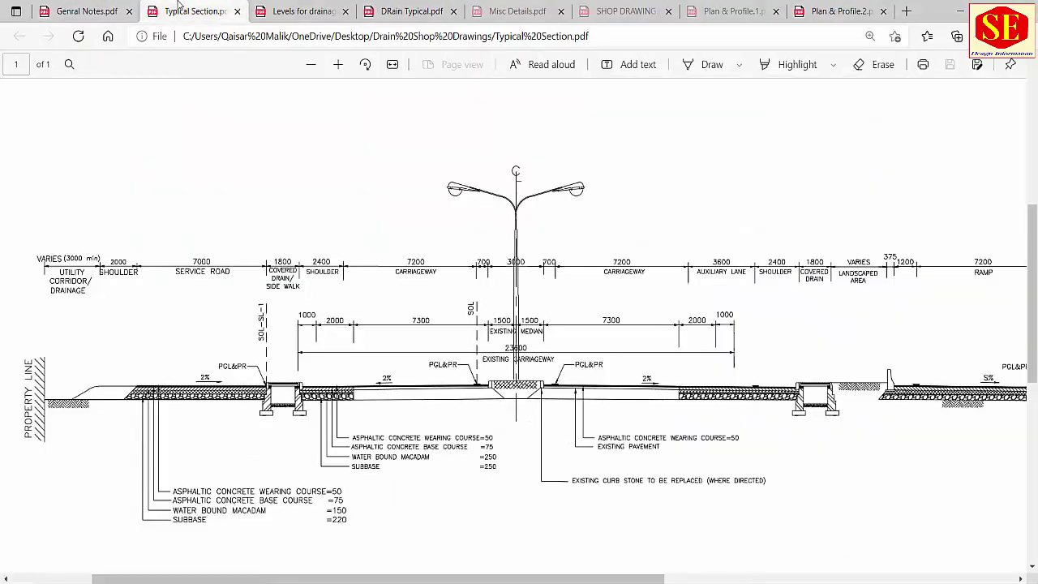
pyautogui.click(302, 10)
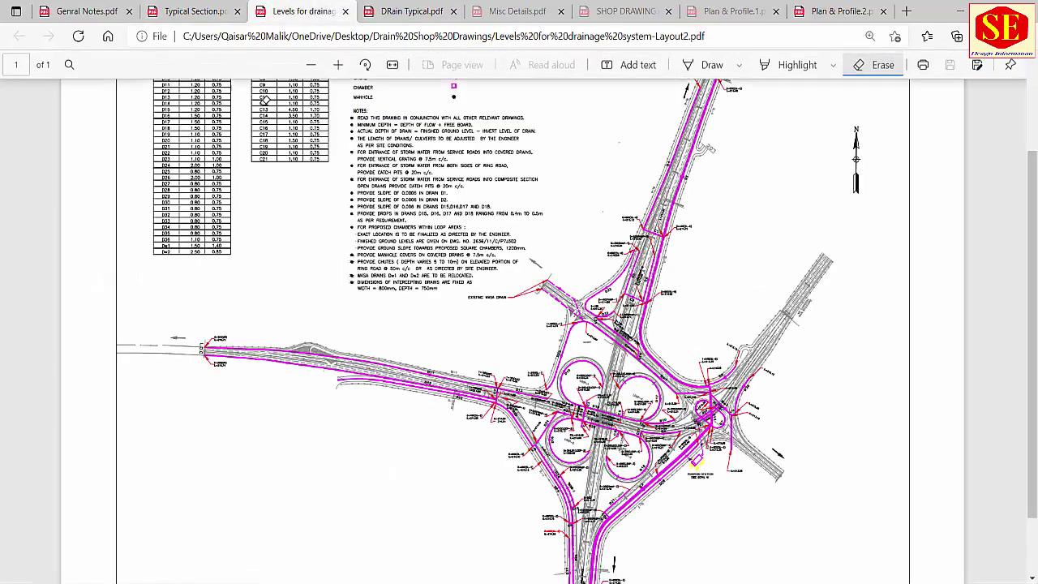
pyautogui.click(339, 64)
pyautogui.click(340, 65)
pyautogui.click(339, 65)
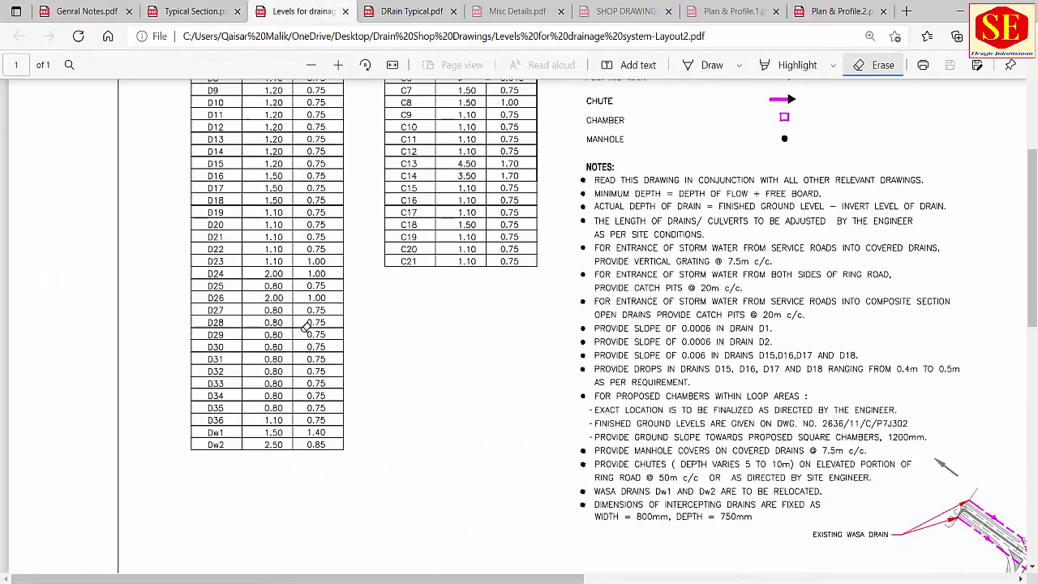
pyautogui.scroll(-10, 303, 334)
pyautogui.scroll(2, 311, 159)
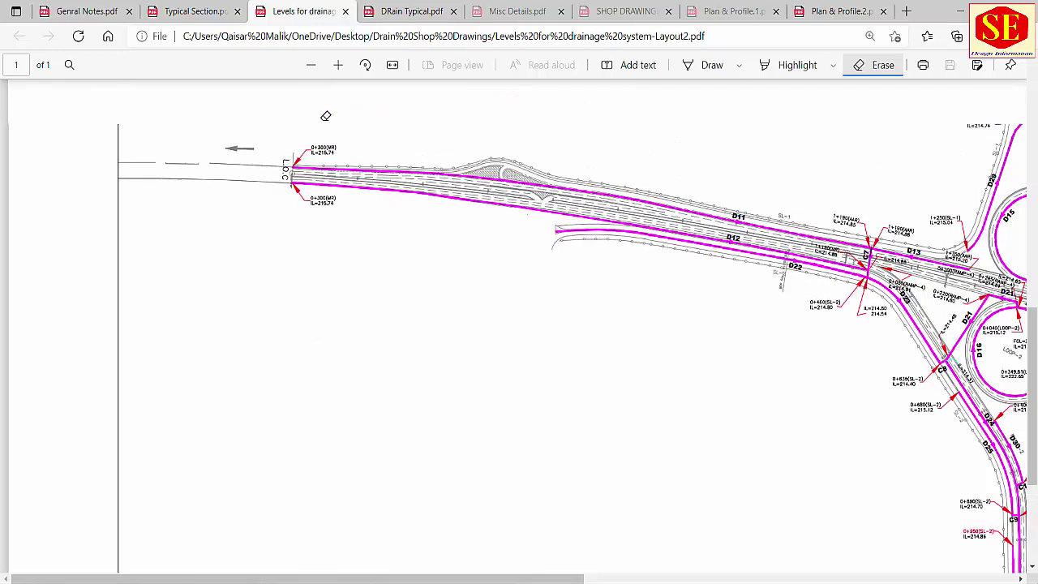
pyautogui.click(338, 65)
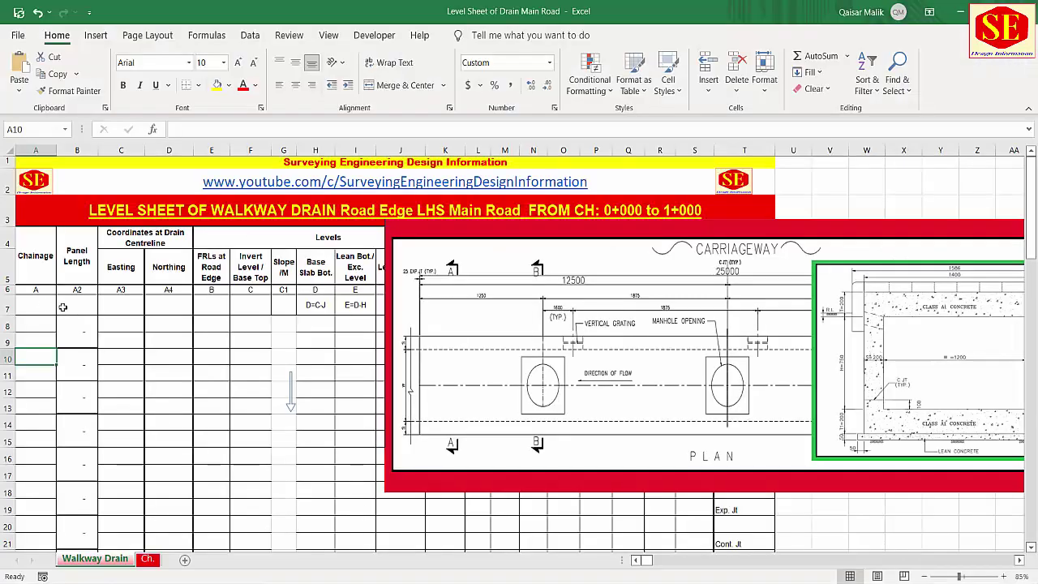
# - Enter 300 as the starting chainage in cell A8 of the Excel level sheet
pyautogui.click(34, 333)
pyautogui.write('30')
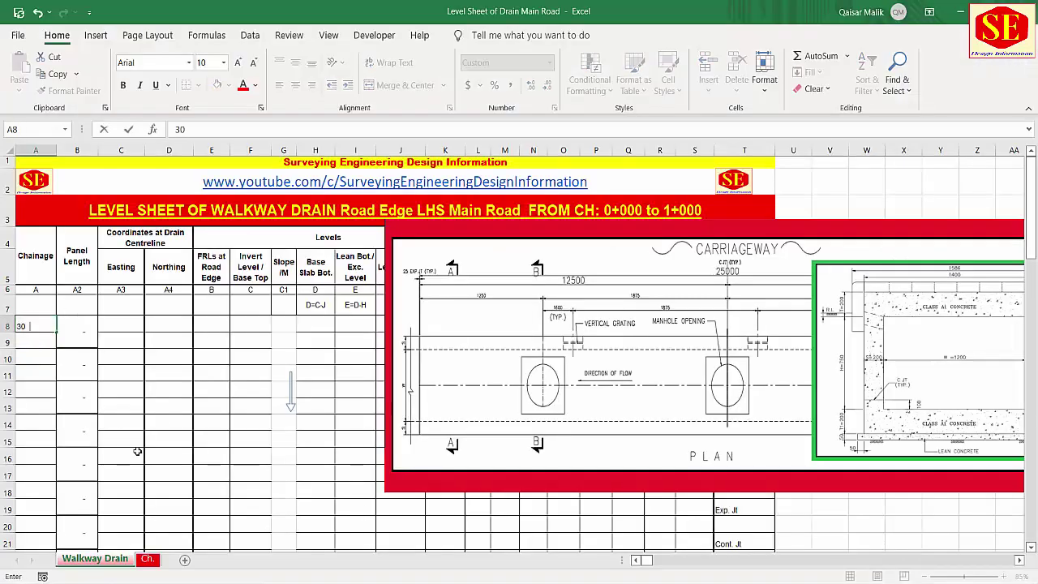
pyautogui.write('0')
pyautogui.press('Return')
pyautogui.click(30, 325)
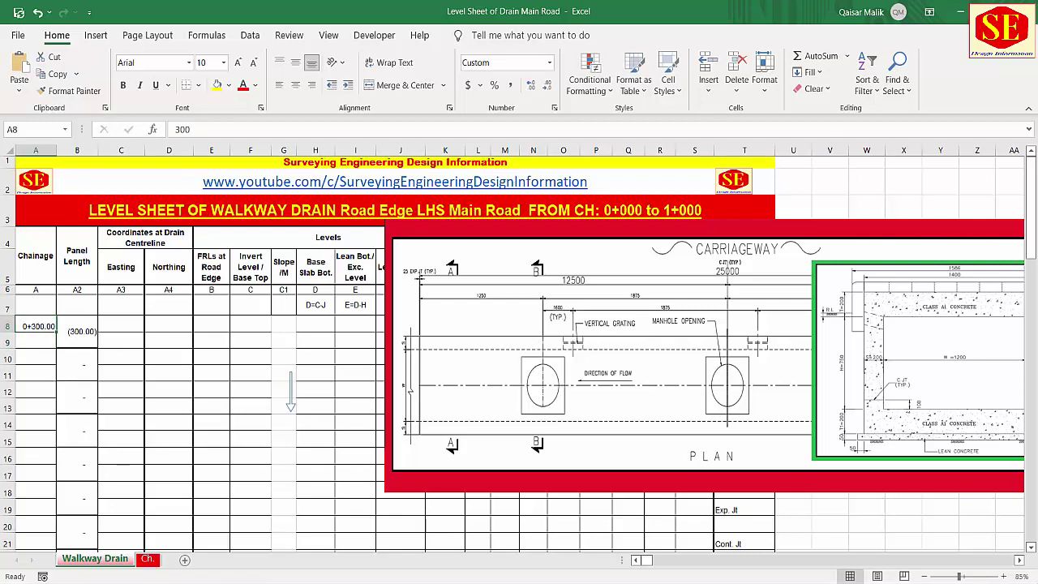
# - Check the invert level at 0+300 in the browser drawing, and back in Excel move the plan picture clear of the Levels columns
pyautogui.hotkey('alt', 'Tab')
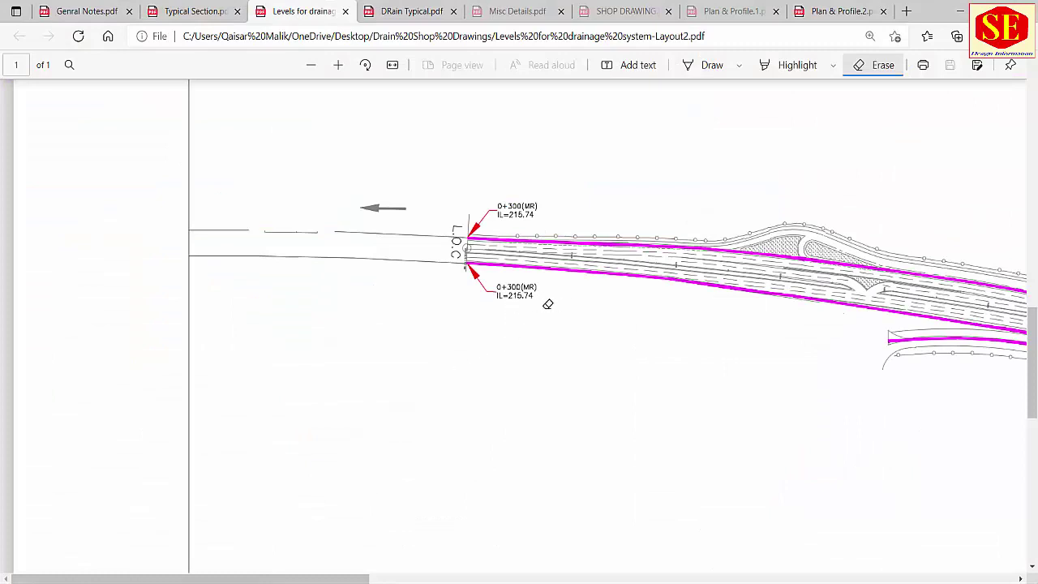
pyautogui.hotkey('alt', 'Tab')
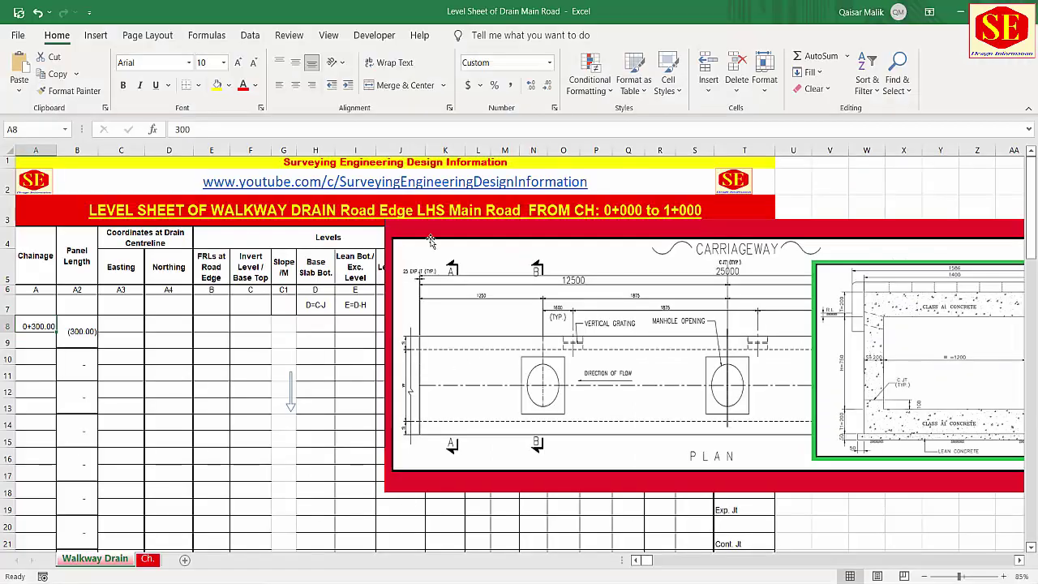
pyautogui.moveTo(494, 230); pyautogui.dragTo(733, 237)
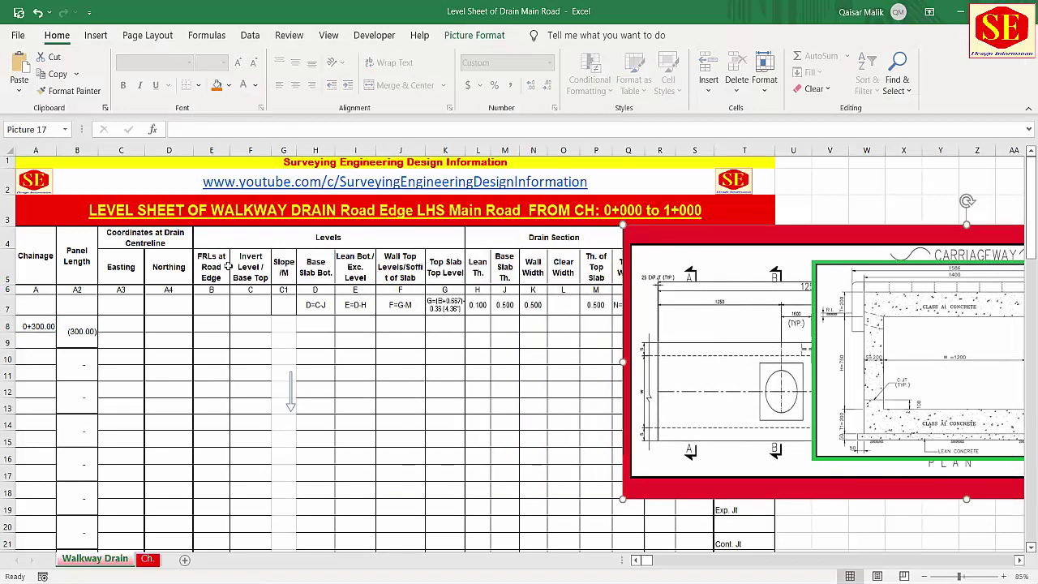
# - Enter 215.74 from the levels drawing in F8 as the Invert Level / Base Top for chainage 0+300
pyautogui.click(254, 257)
pyautogui.hotkey('ctrl', 'space')
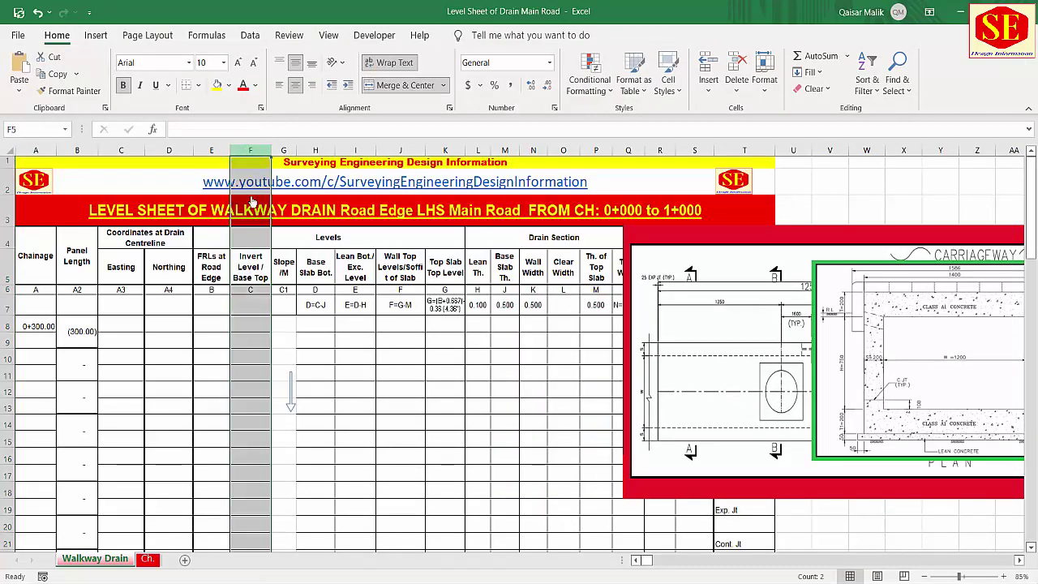
pyautogui.click(249, 293)
pyautogui.click(246, 325)
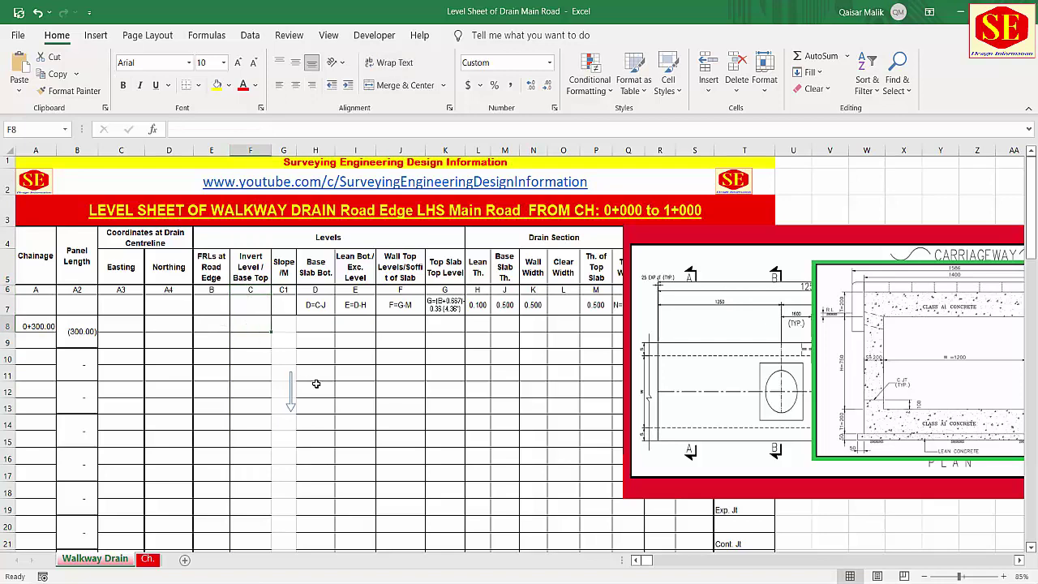
pyautogui.write('21')
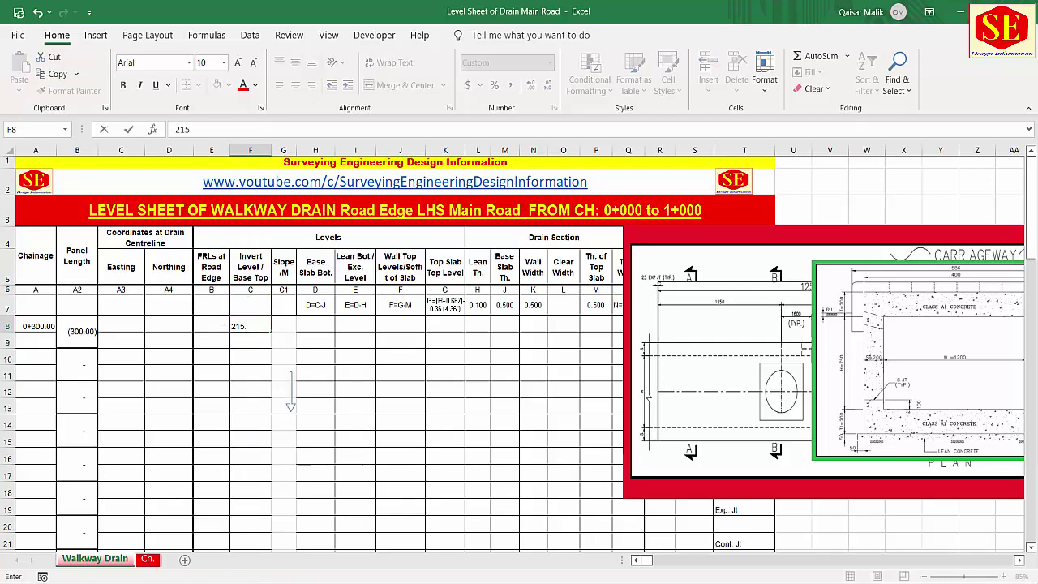
pyautogui.write('5.')
pyautogui.hotkey('alt', 'Tab')
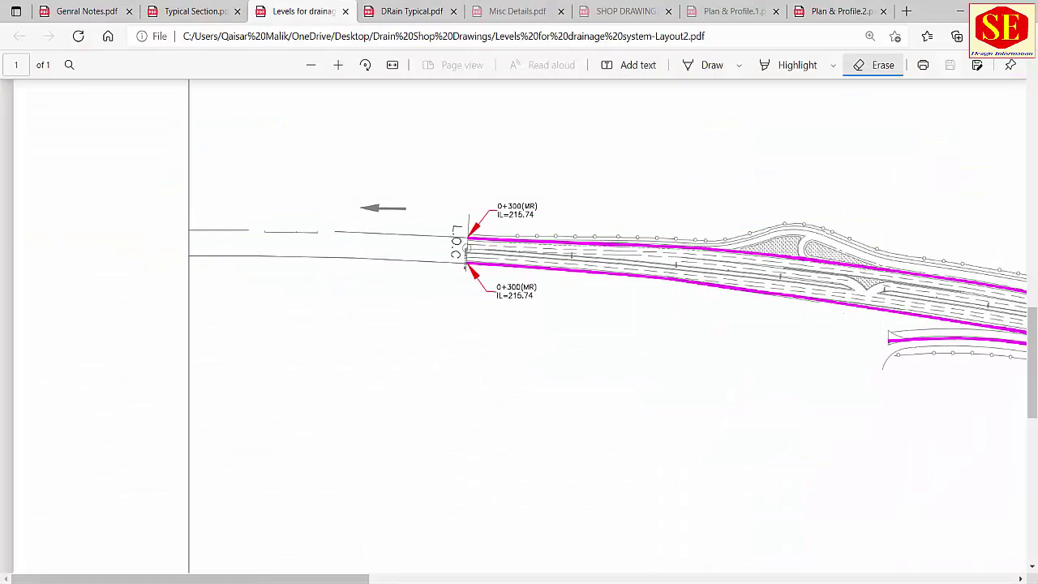
pyautogui.hotkey('alt', 'Tab')
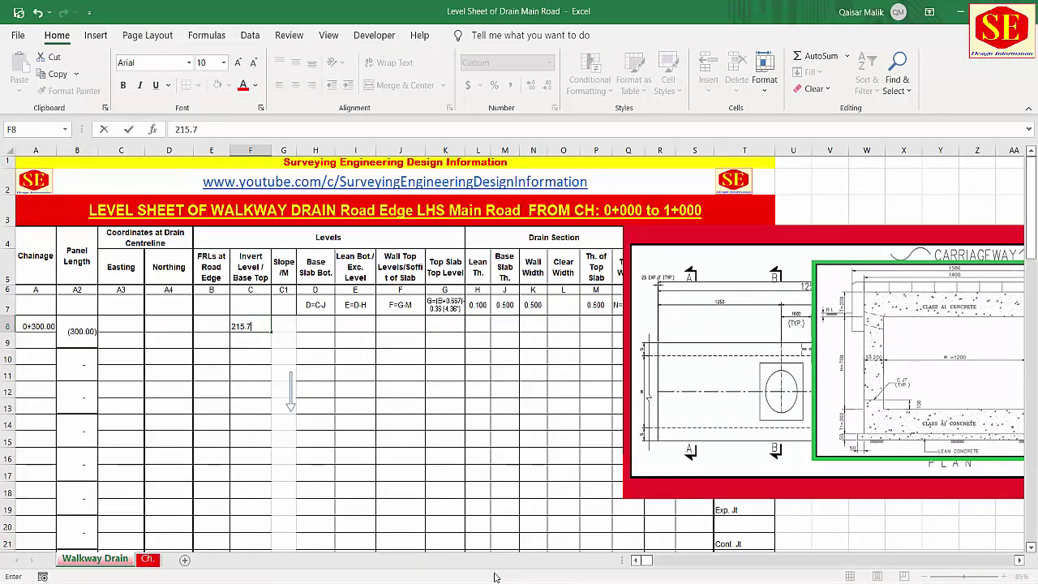
pyautogui.click(307, 454)
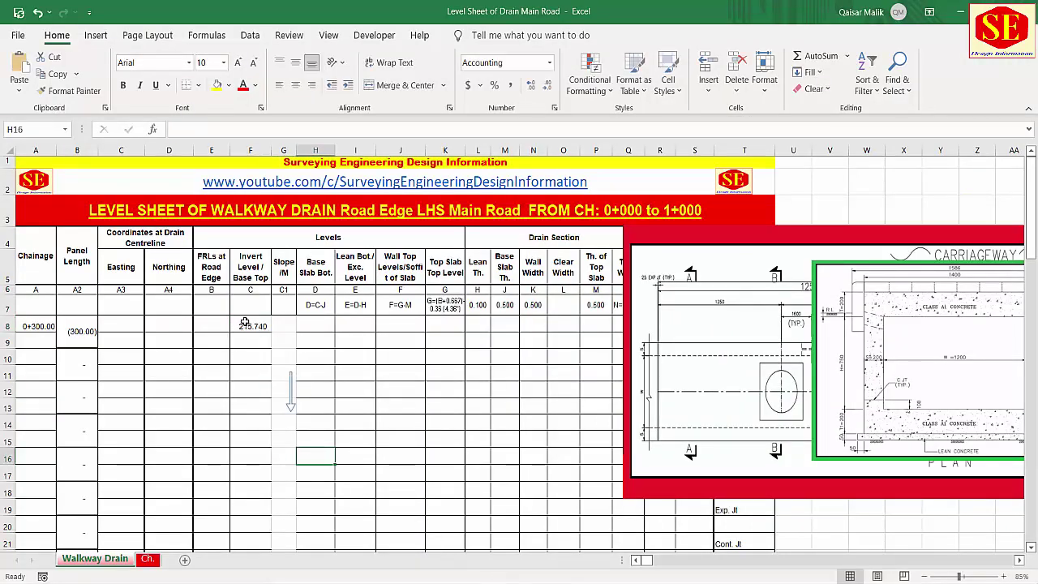
# - Check the chainage and invert level entered in row 8 against the drainage levels drawing in the browser, and return to Excel
pyautogui.click(29, 326)
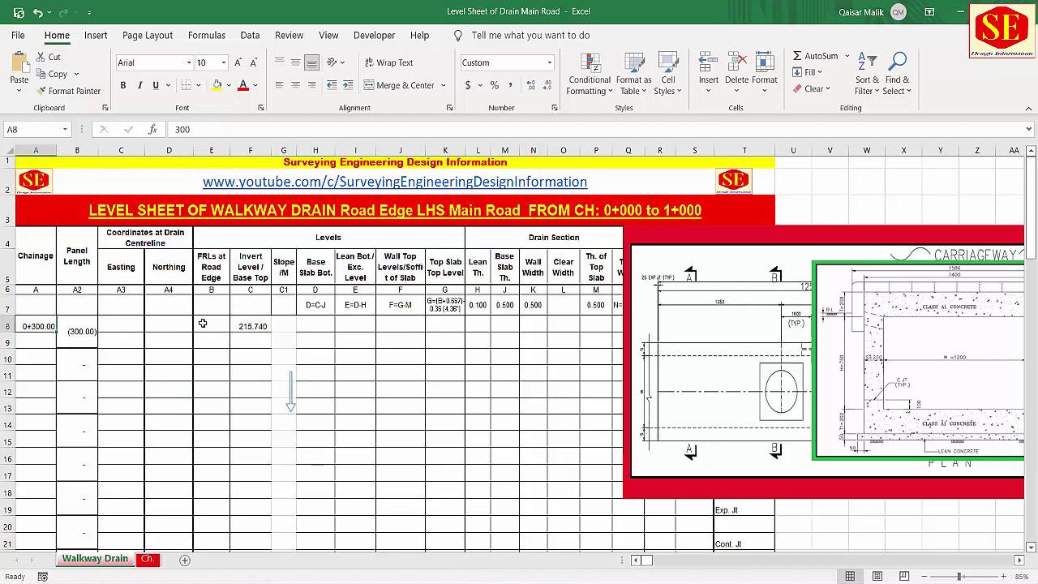
pyautogui.click(254, 328)
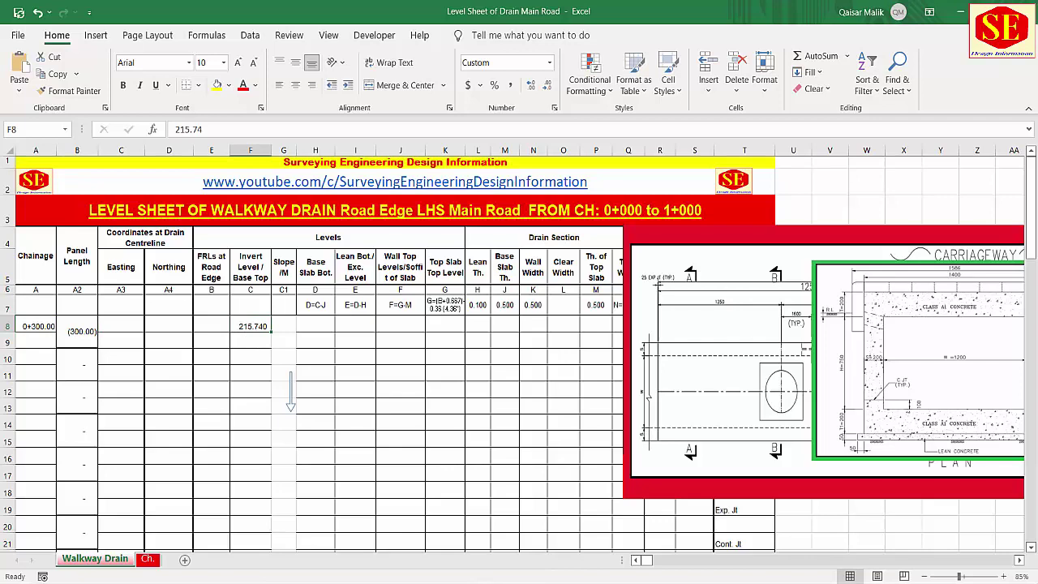
pyautogui.hotkey('alt', 'Tab')
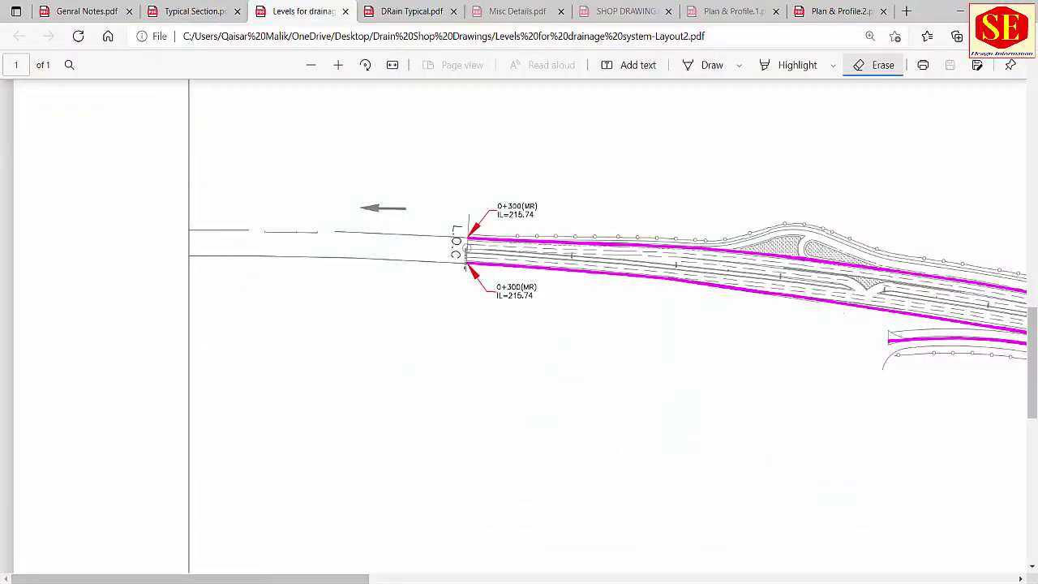
pyautogui.hotkey('alt', 'Tab')
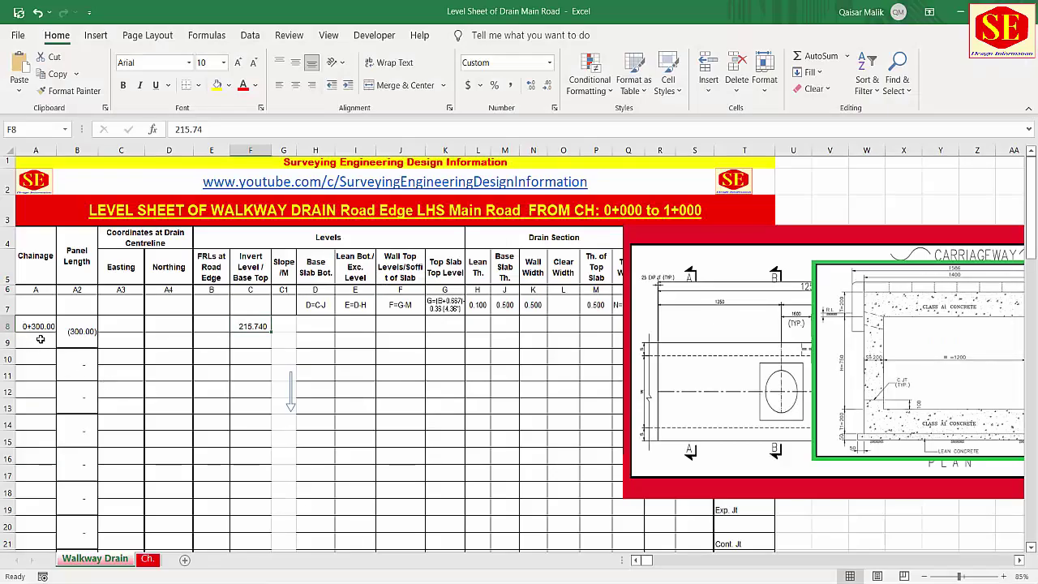
# - Move the drain plan picture back over the Levels columns so its 12500 panel dimensions can be read beside the chainages
pyautogui.click(40, 339)
pyautogui.click(718, 265)
pyautogui.moveTo(718, 265); pyautogui.dragTo(407, 206)
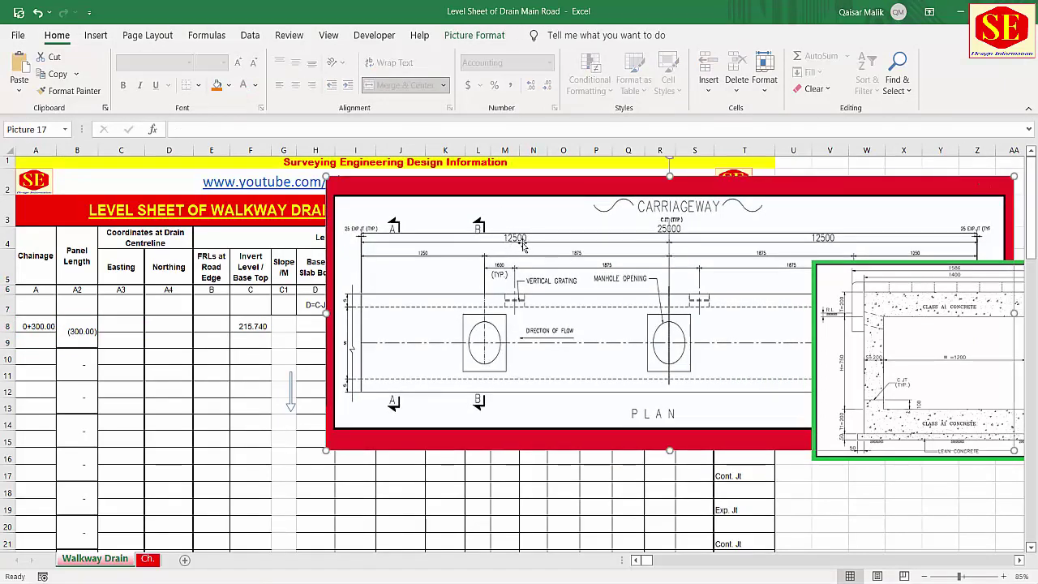
# - Enter the formula =A8+12.5 in A9 to calculate the second chainage
pyautogui.click(45, 340)
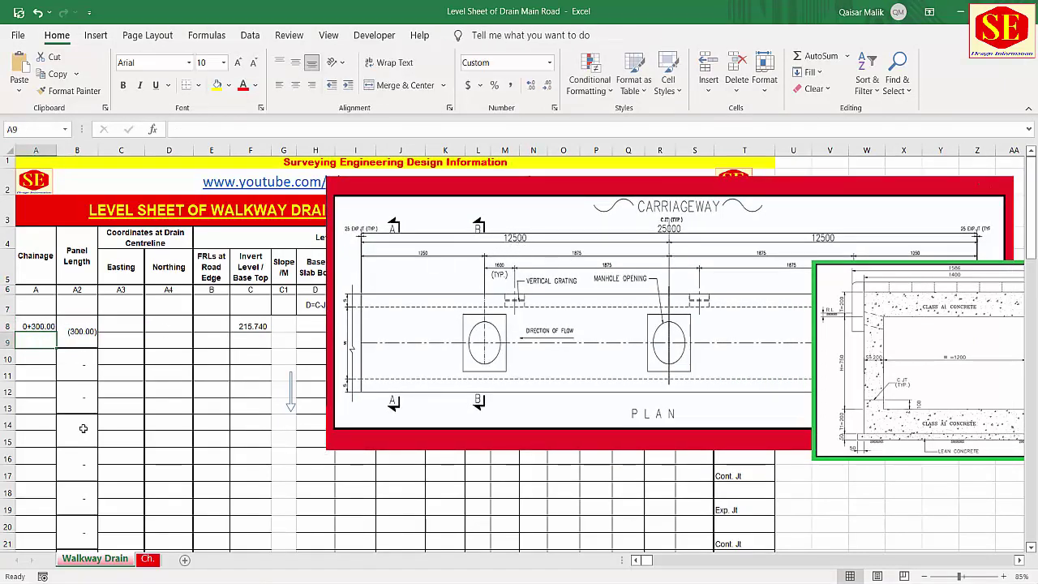
pyautogui.write('=')
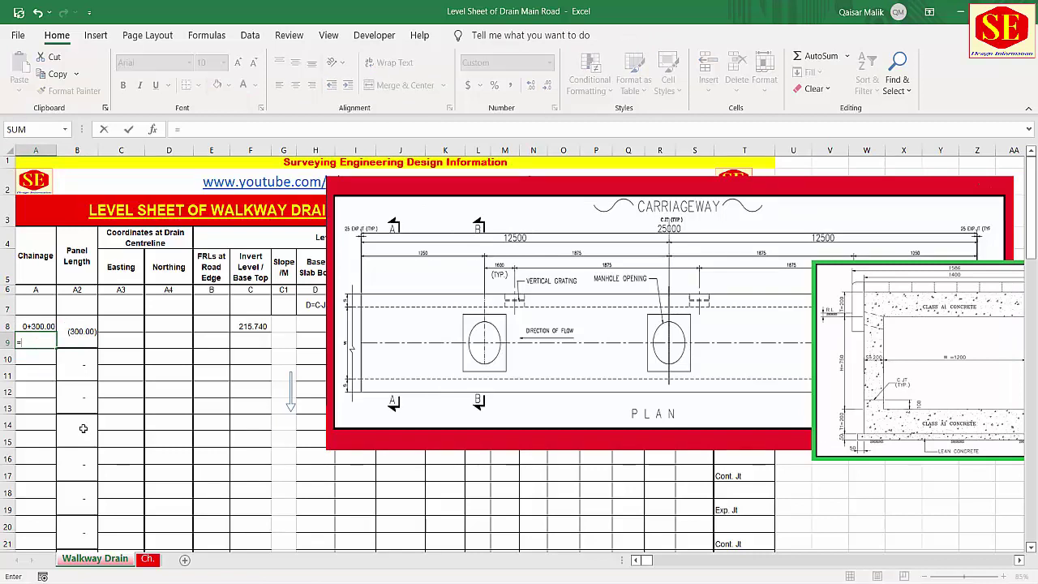
pyautogui.click(37, 326)
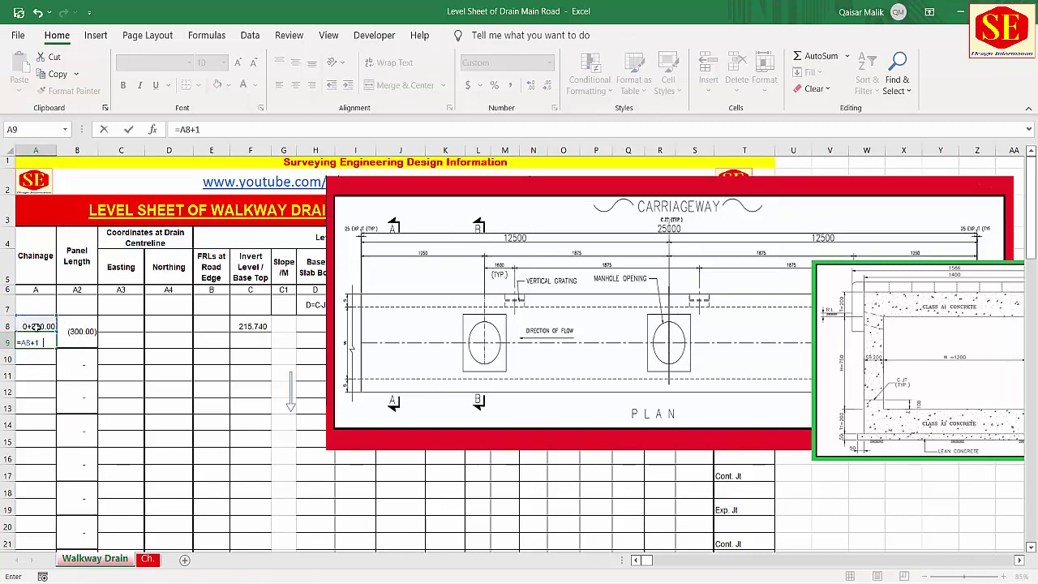
pyautogui.press('Return')
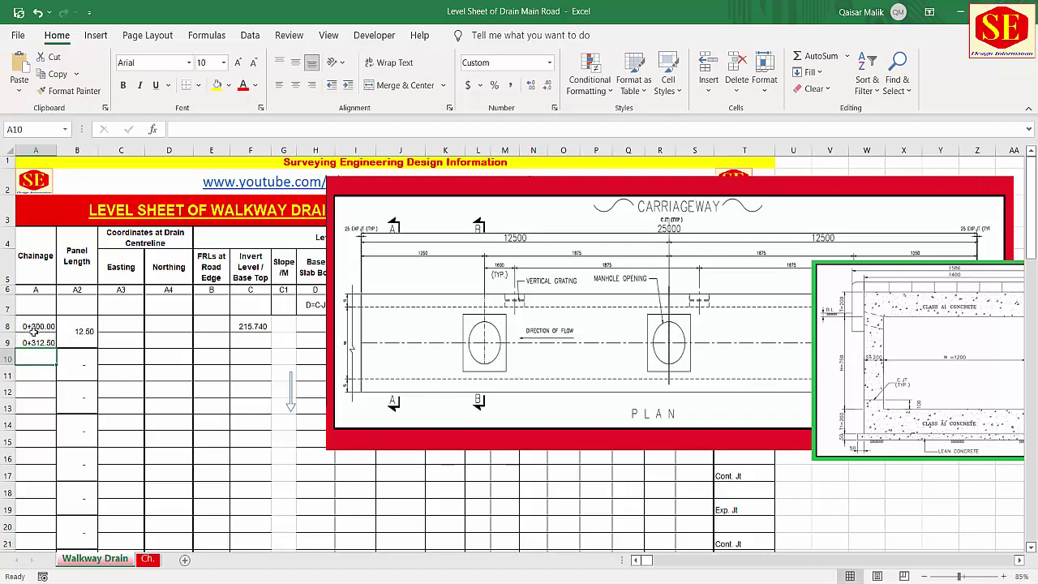
# - Fill the chainage formula from A9 down through the remaining rows of the Chainage column
pyautogui.click(39, 343)
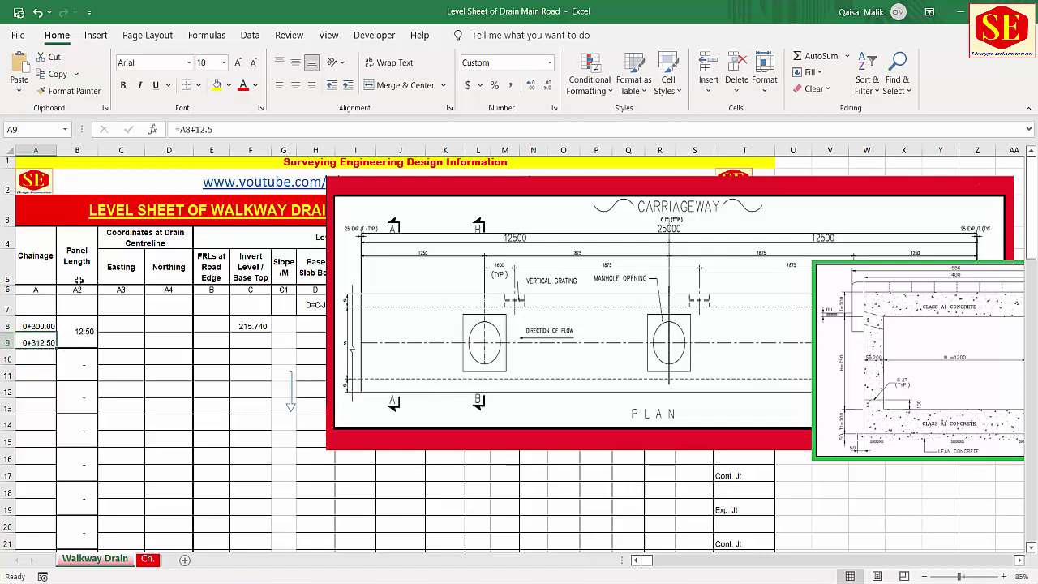
pyautogui.moveTo(57, 348); pyautogui.dragTo(57, 367)
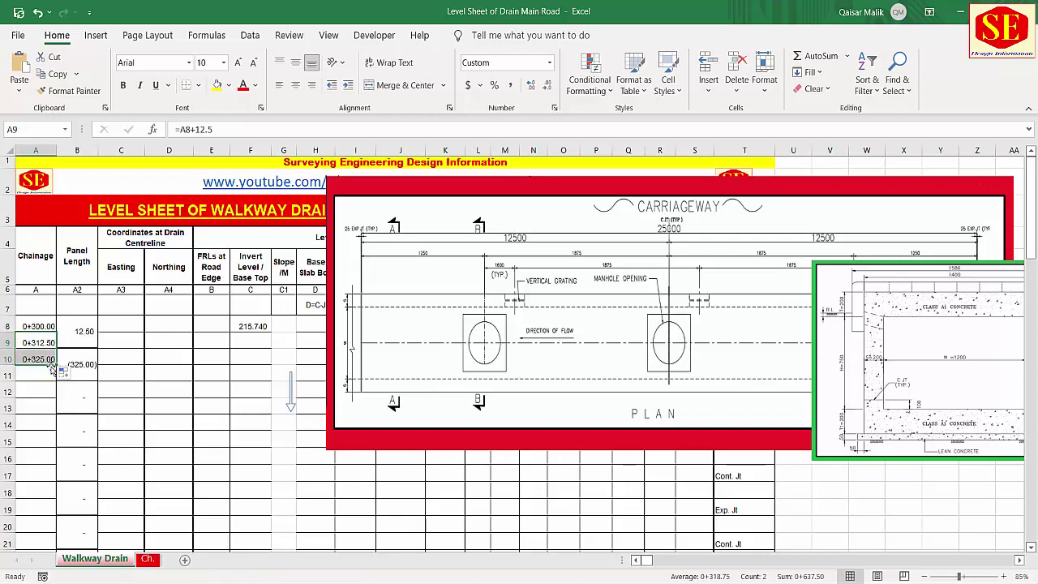
pyautogui.doubleClick(37, 360)
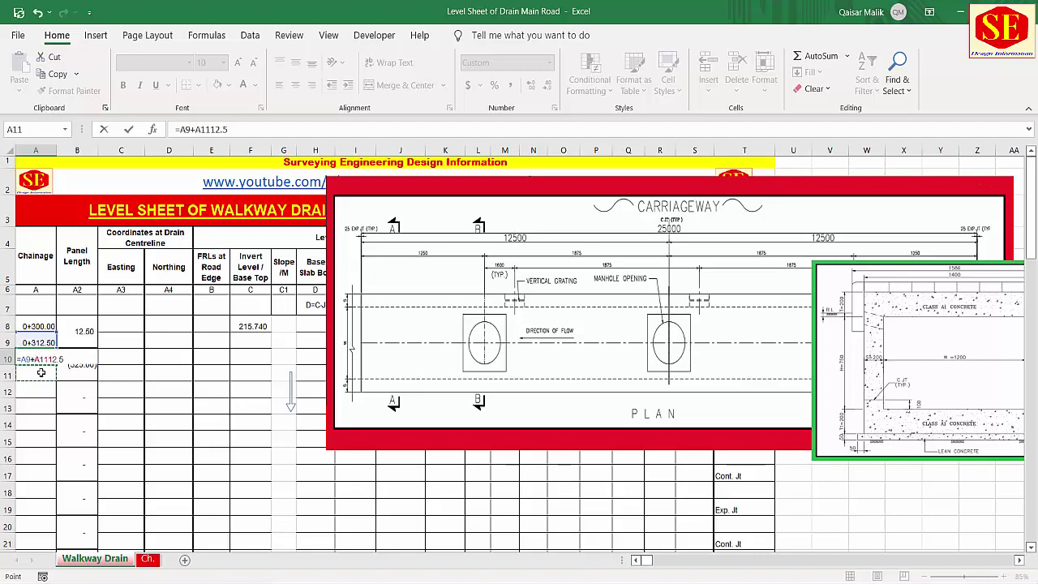
pyautogui.press('Escape')
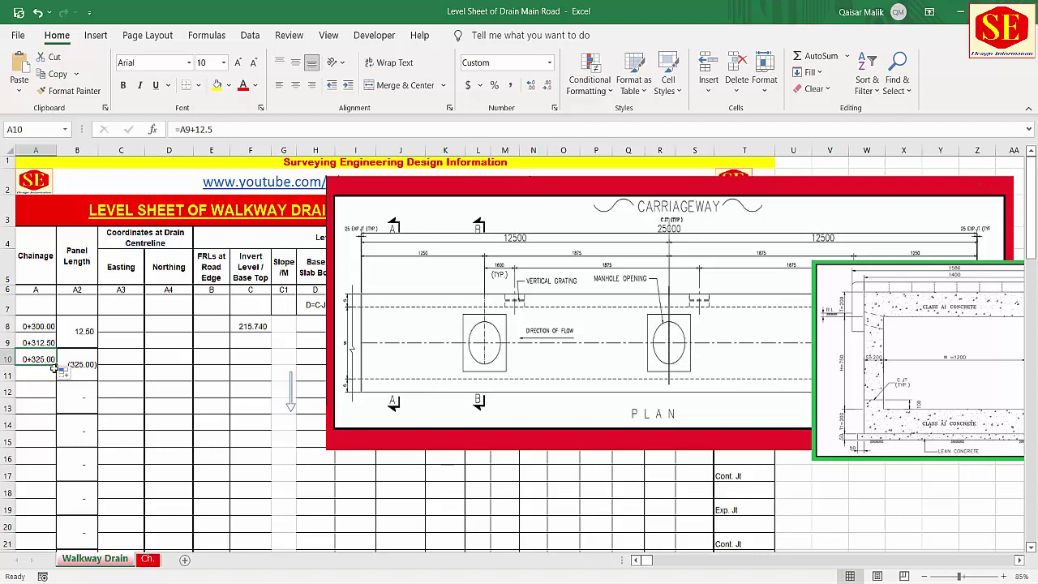
pyautogui.doubleClick(57, 367)
pyautogui.scroll(-6, 131, 365)
pyautogui.scroll(-1, 132, 366)
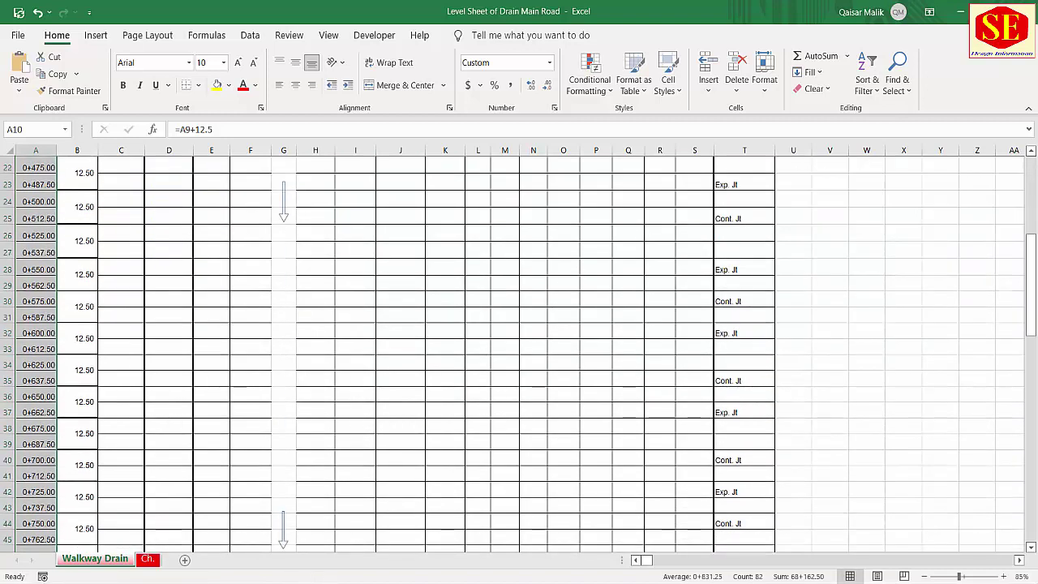
# - Look up the end chainage and invert level of drains D11 and D12 on the drainage levels drawing, and return to Excel
pyautogui.hotkey('alt', 'Tab')
pyautogui.scroll(-2, 498, 371)
pyautogui.scroll(1, 424, 281)
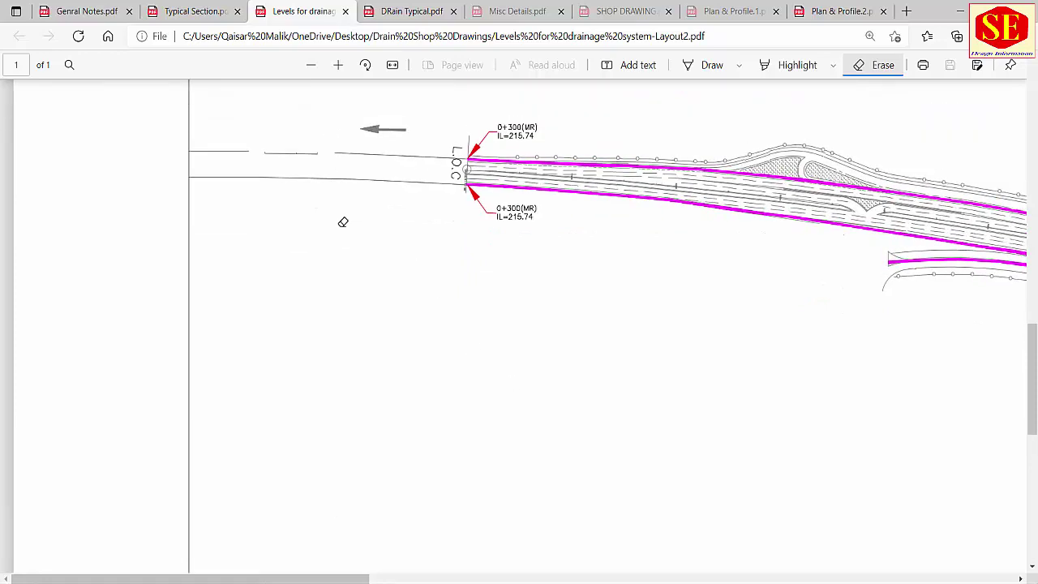
pyautogui.moveTo(191, 578); pyautogui.dragTo(514, 578)
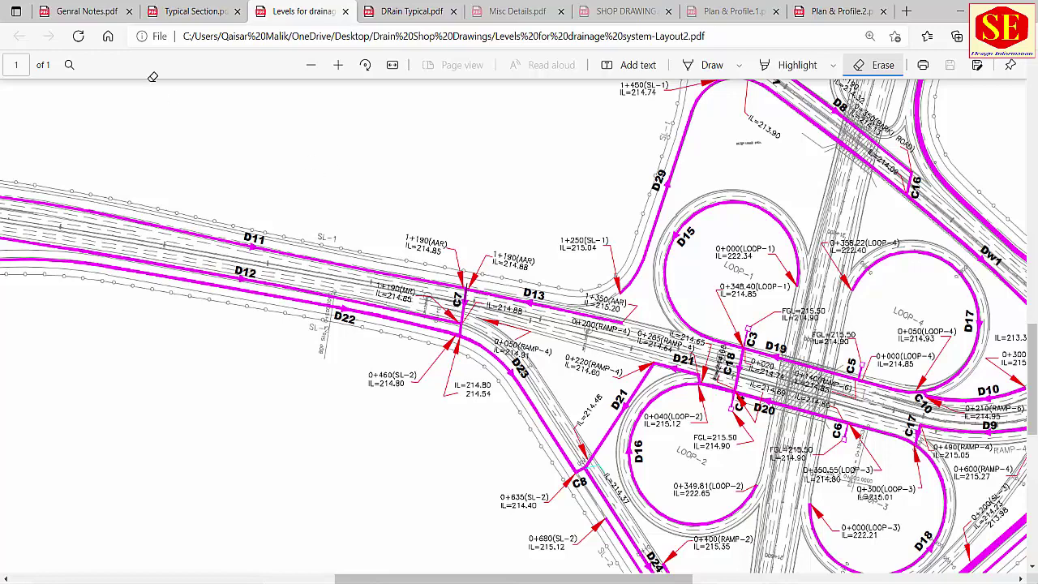
pyautogui.click(339, 65)
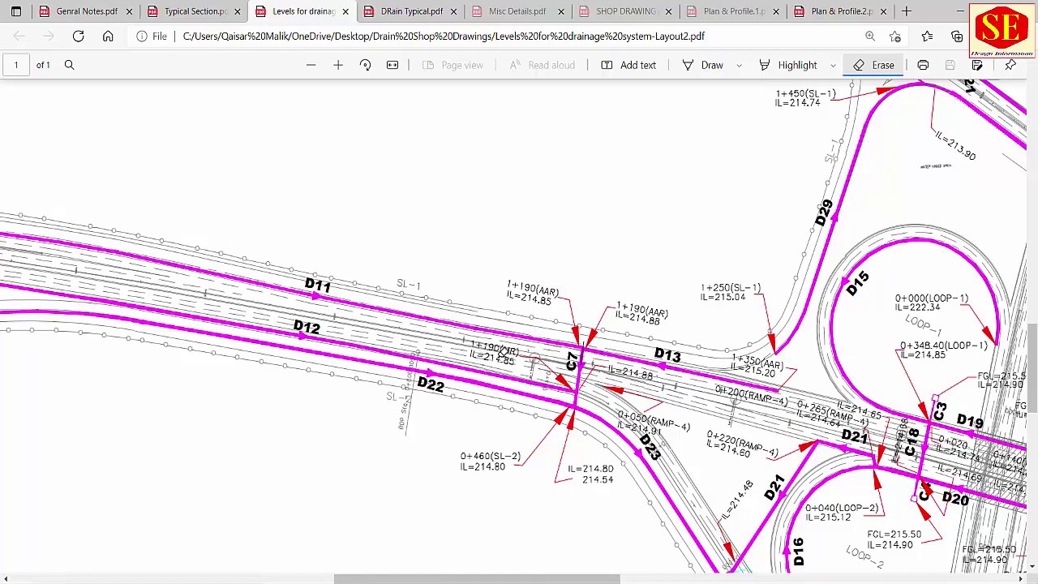
pyautogui.hotkey('alt', 'Tab')
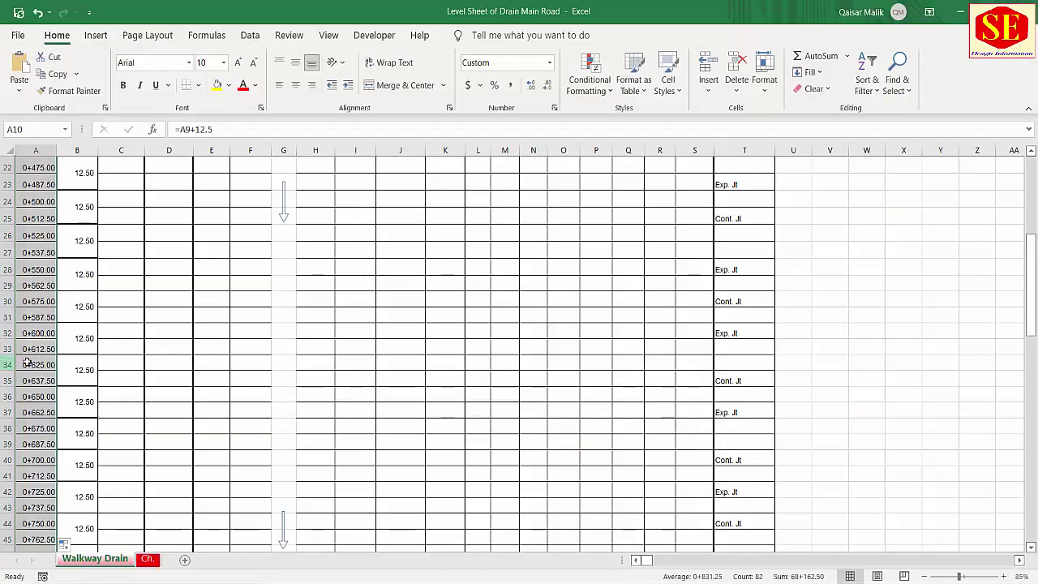
# - Replace the chainage formula in A80 with 1190 as the final chainage of the drain
pyautogui.scroll(-5, 36, 366)
pyautogui.scroll(-2, 36, 366)
pyautogui.click(41, 427)
pyautogui.scroll(-2, 42, 475)
pyautogui.click(43, 438)
pyautogui.scroll(-2, 42, 437)
pyautogui.click(40, 437)
pyautogui.click(41, 420)
pyautogui.click(42, 436)
pyautogui.click(42, 453)
pyautogui.click(32, 469)
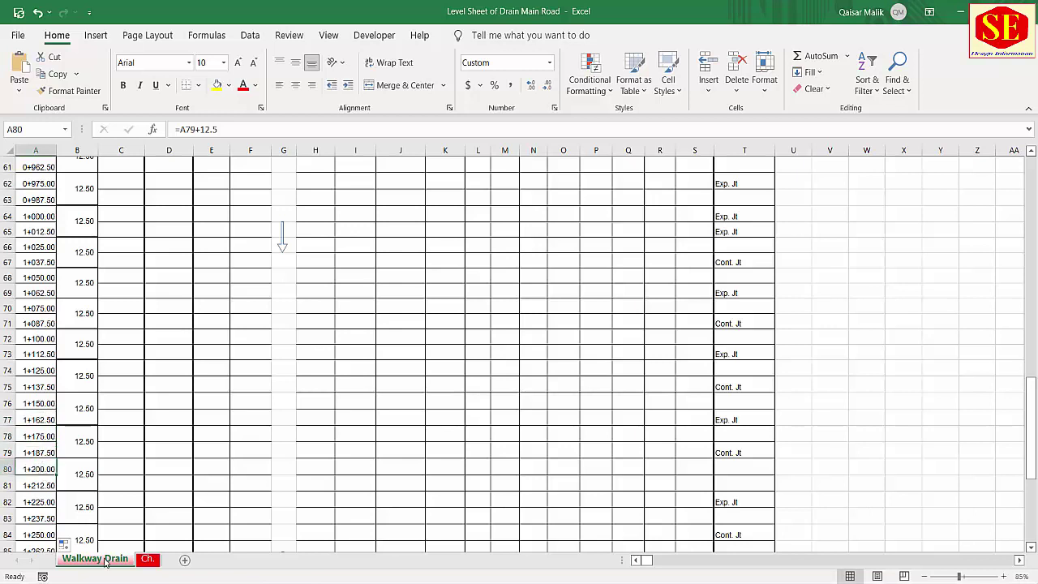
pyautogui.write('1190')
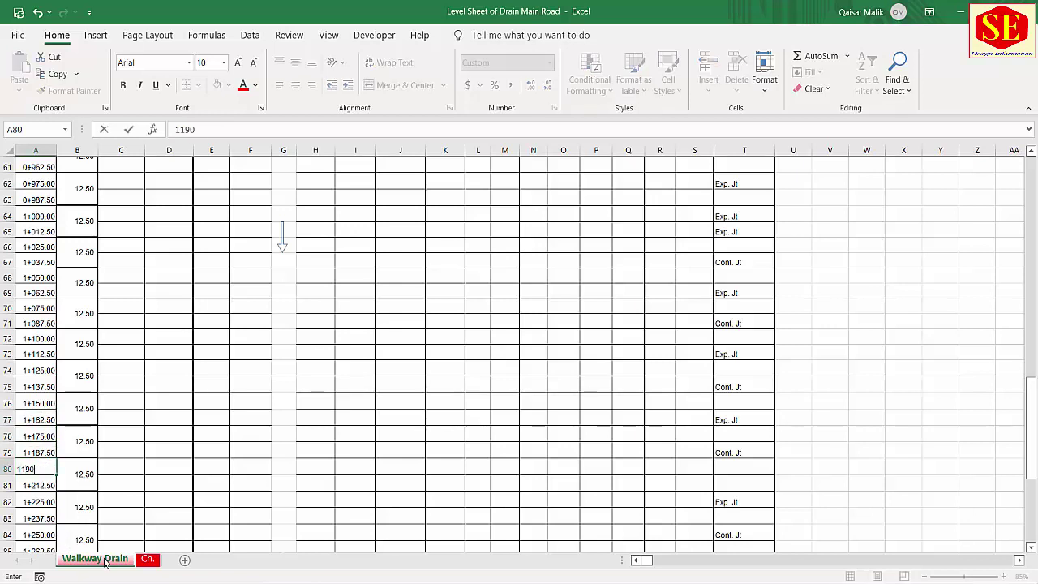
pyautogui.press('Return')
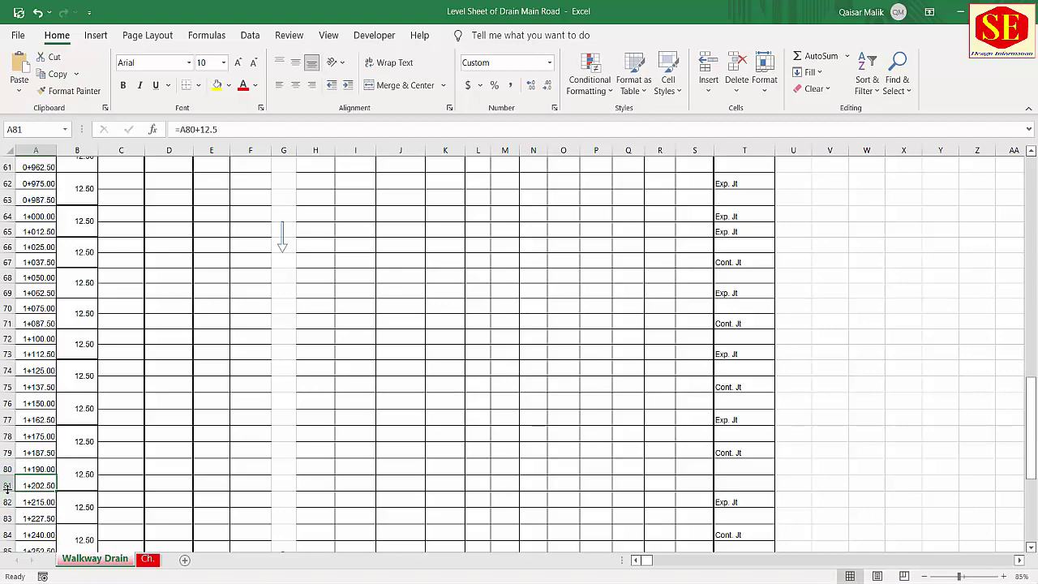
# - Delete rows 81 to 91 below the final chainage
pyautogui.moveTo(7, 488); pyautogui.dragTo(7, 544)
pyautogui.rightClick(7, 526)
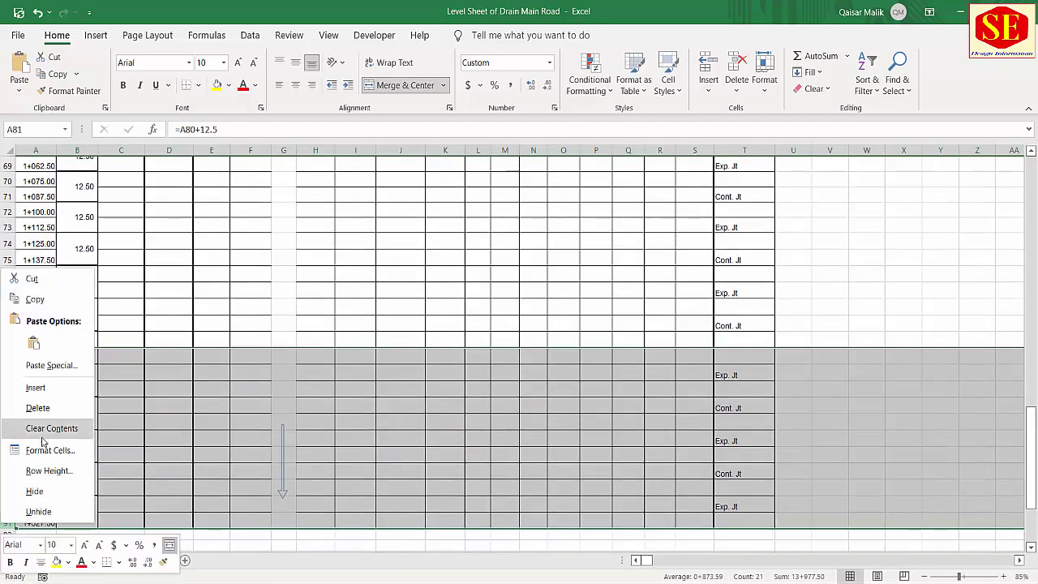
pyautogui.click(37, 408)
pyautogui.click(65, 443)
# - Extend the Panel Length formula from B78 down to the final chainage row
pyautogui.click(77, 313)
pyautogui.moveTo(98, 331); pyautogui.dragTo(98, 357)
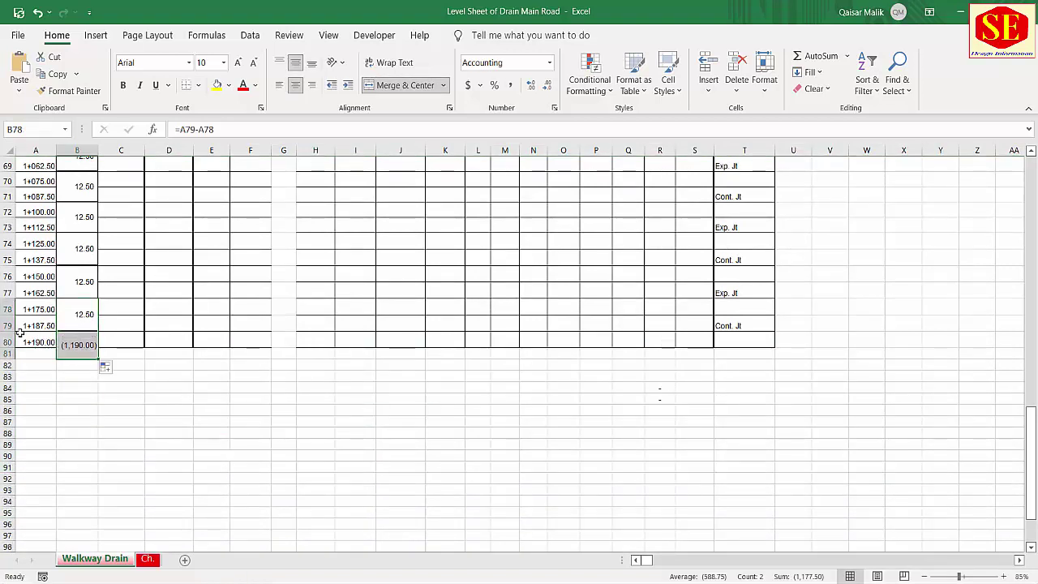
pyautogui.click(34, 341)
pyautogui.click(35, 388)
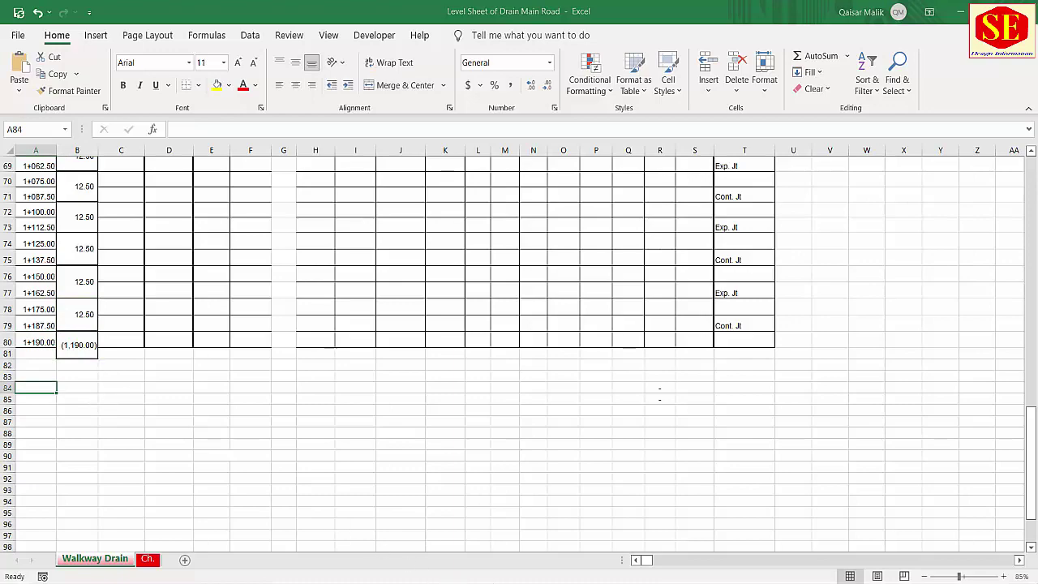
# - Enter 214.85 from the levels drawing in F80 as the invert level for chainage 1+190
pyautogui.hotkey('alt', 'Tab')
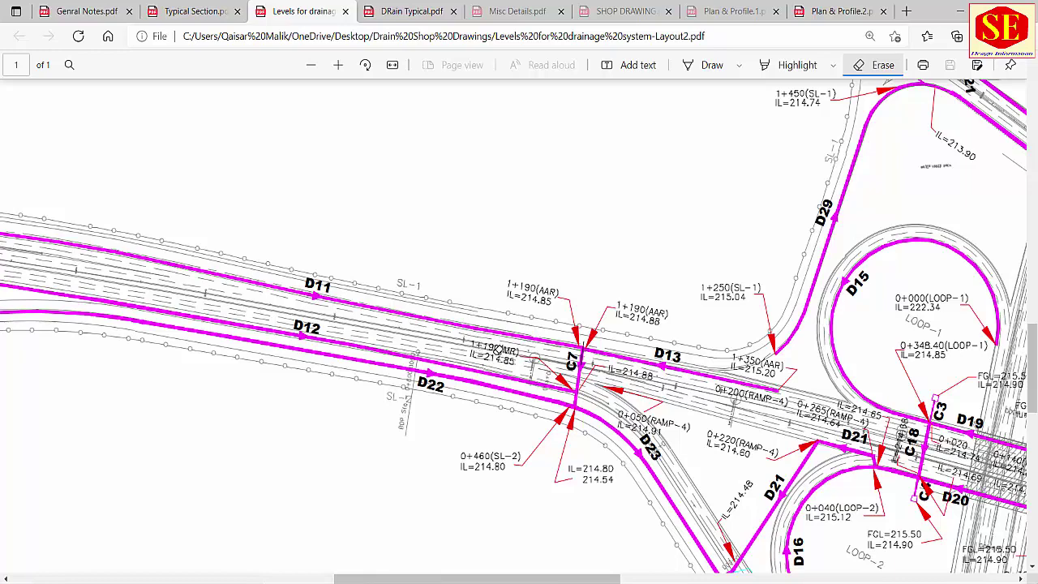
pyautogui.hotkey('alt', 'Tab')
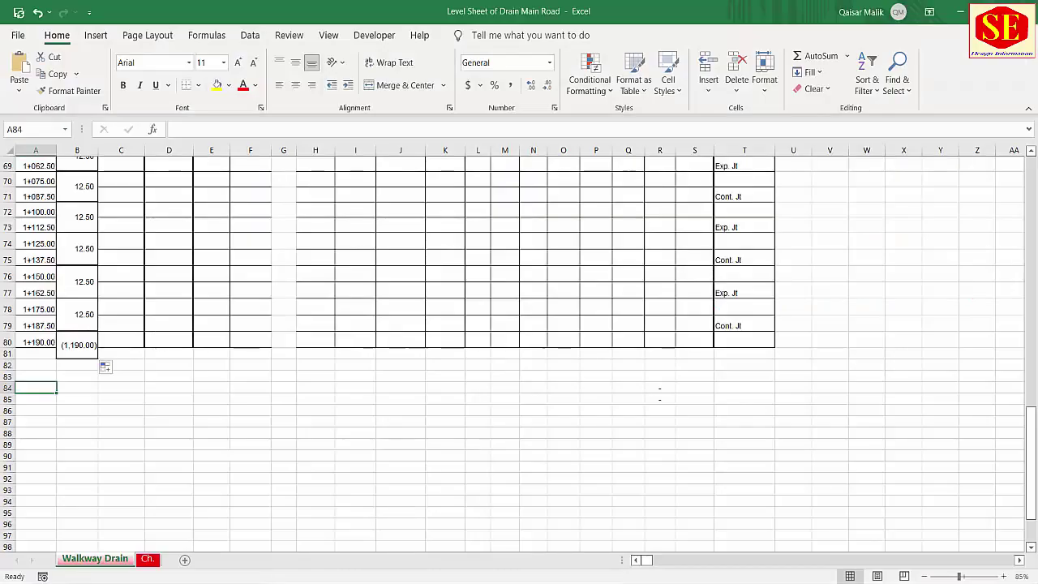
pyautogui.click(260, 150)
pyautogui.click(249, 344)
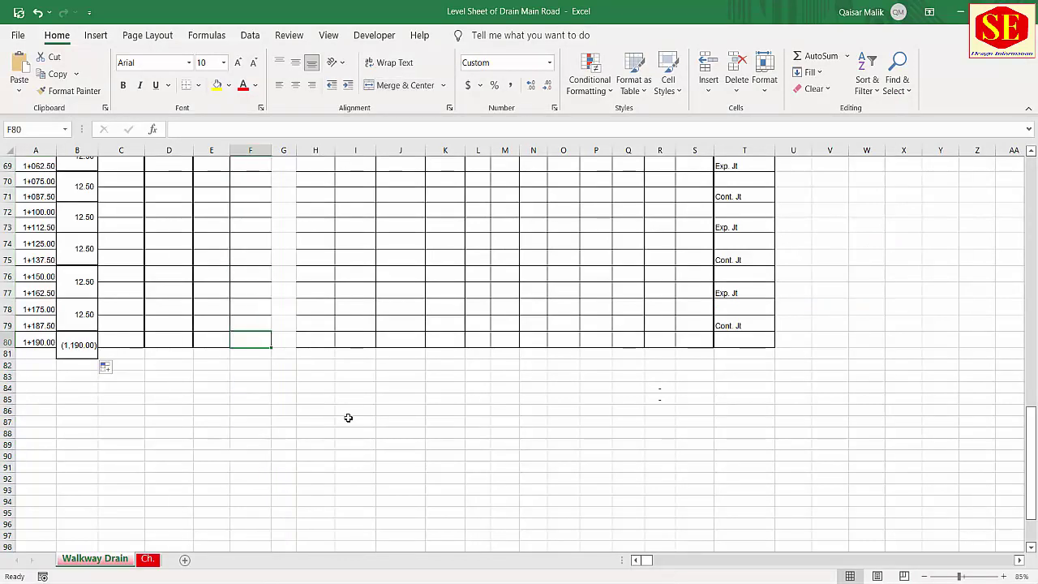
pyautogui.write('21')
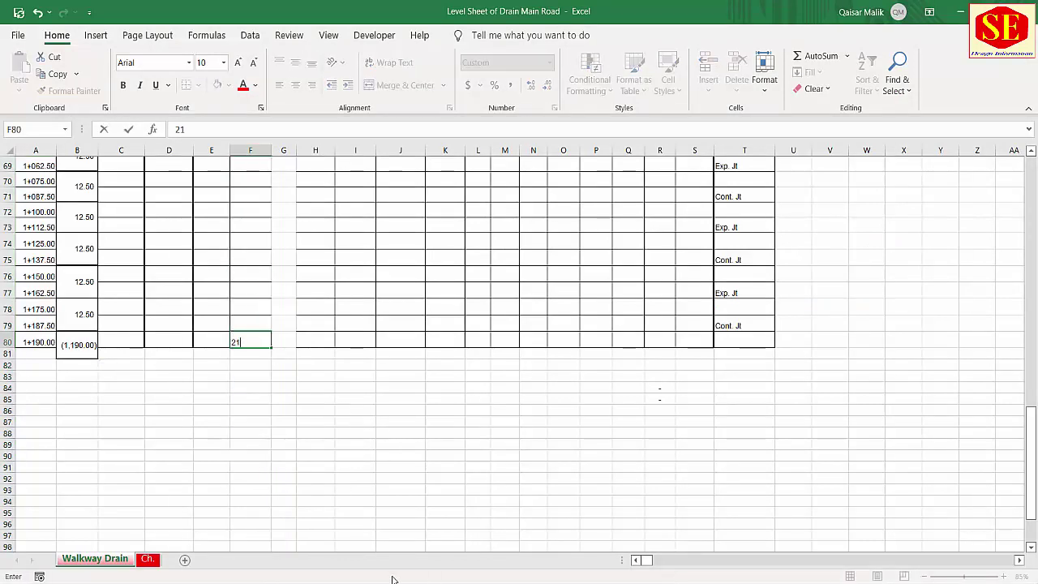
pyautogui.hotkey('alt', 'Tab')
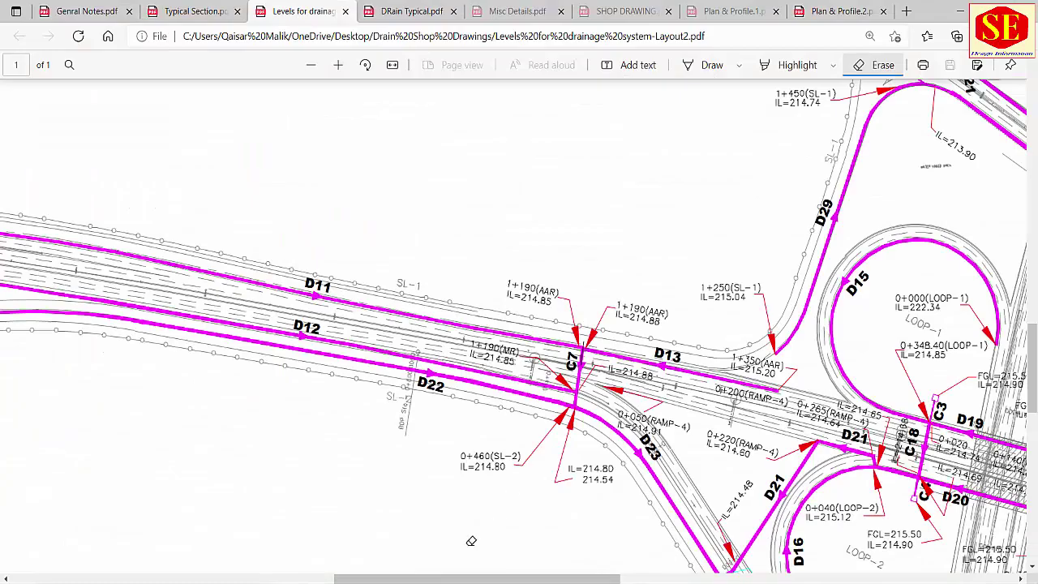
pyautogui.hotkey('alt', 'Tab')
pyautogui.write('4.85')
pyautogui.press('Return')
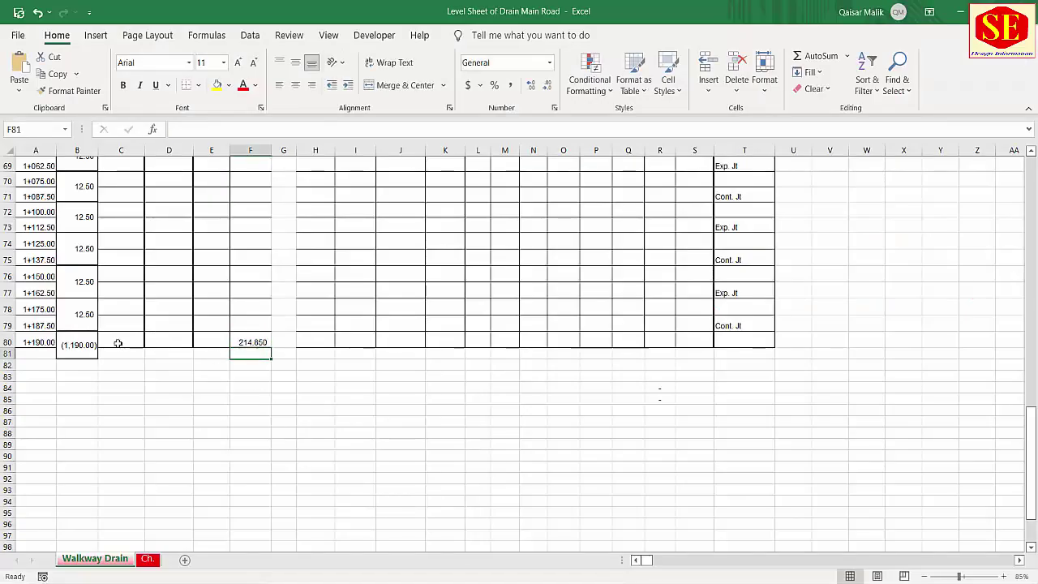
pyautogui.click(142, 344)
pyautogui.click(246, 343)
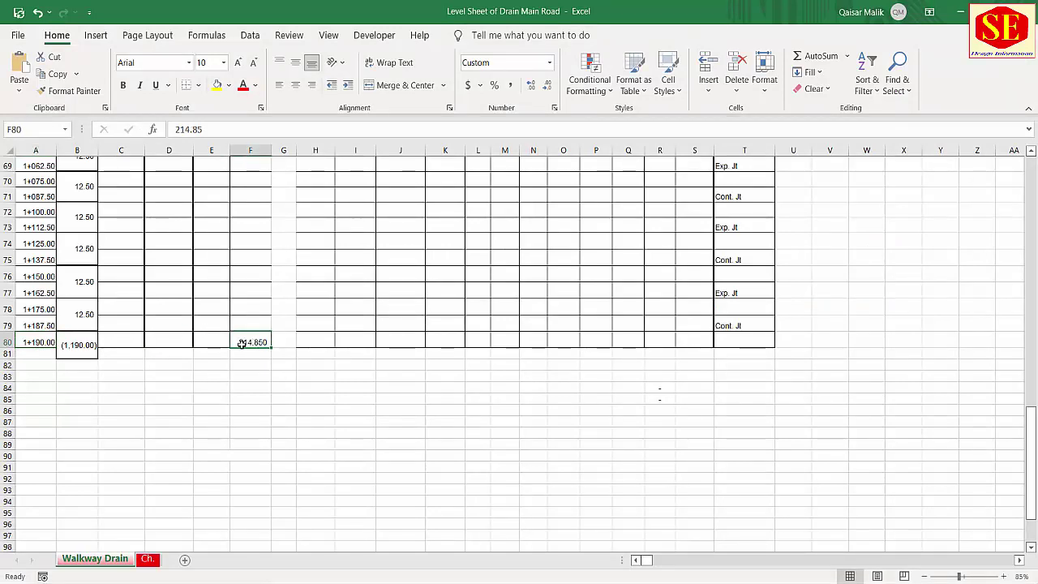
# - Move the drain plan and cross-section pictures clear of the table, beside the Remarks column
pyautogui.moveTo(1032, 429); pyautogui.dragTo(1016, 255)
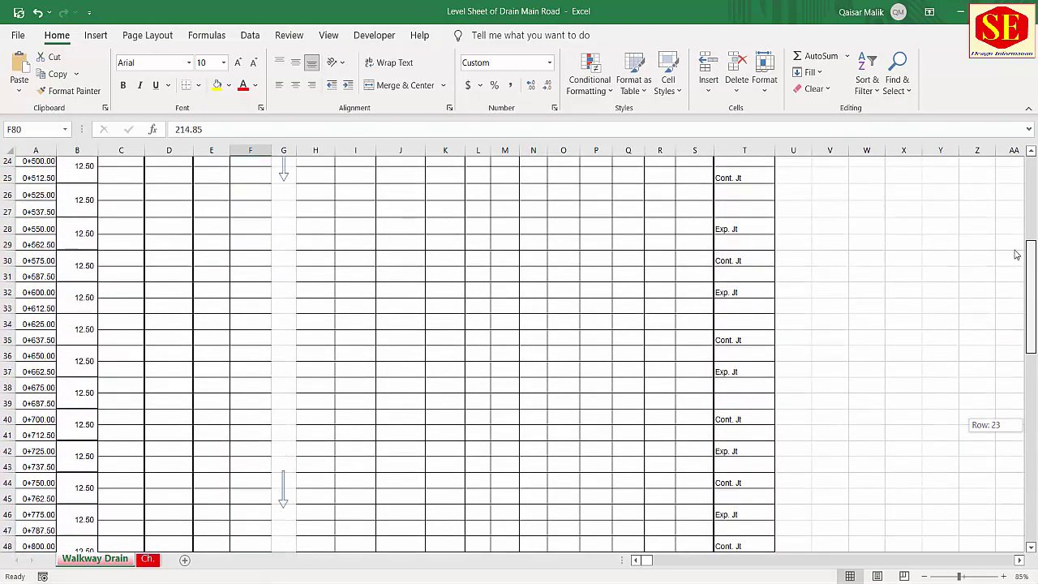
pyautogui.scroll(8, 370, 378)
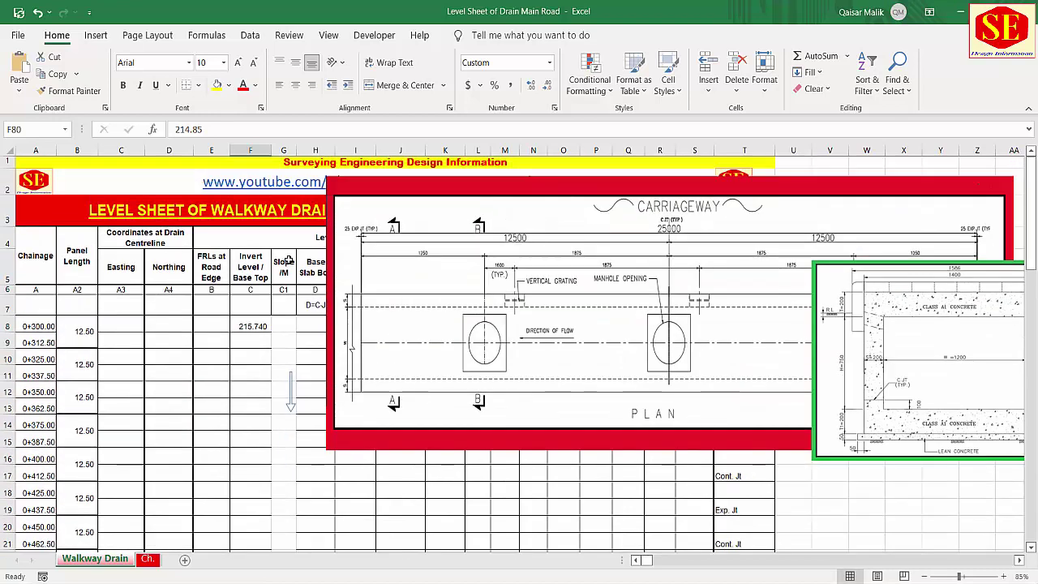
pyautogui.click(284, 267)
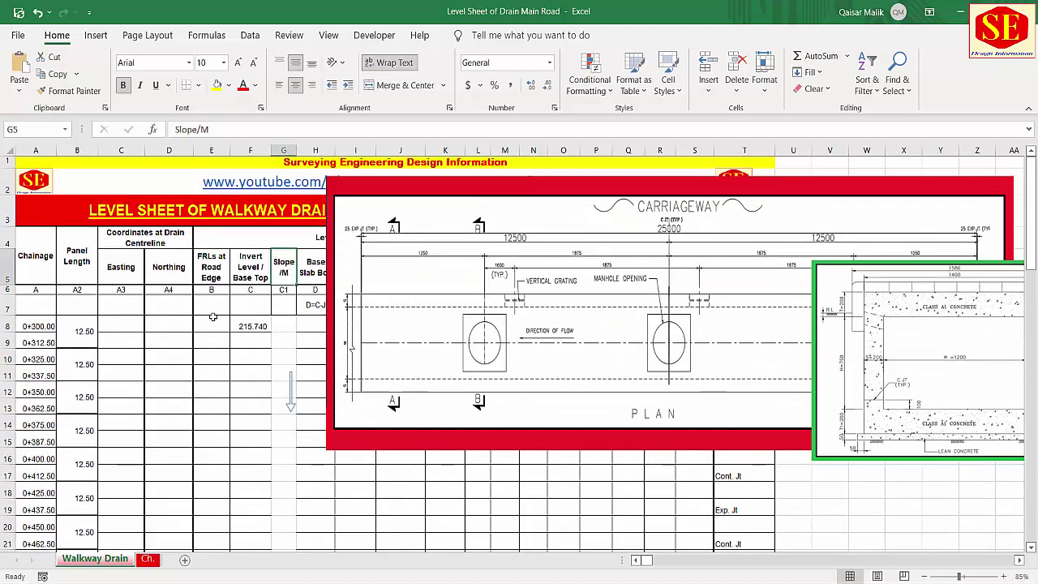
pyautogui.click(68, 331)
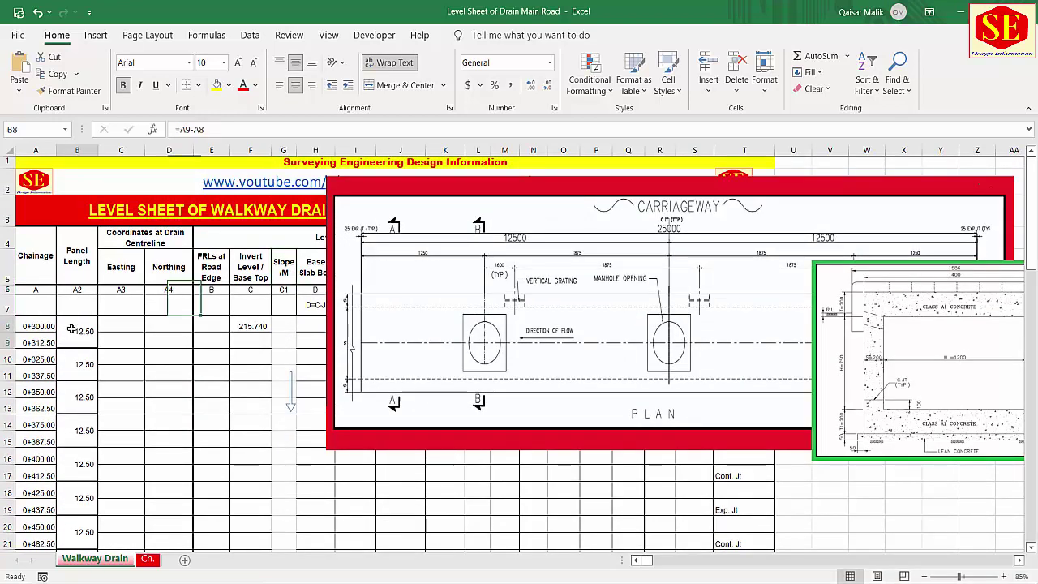
pyautogui.click(695, 226)
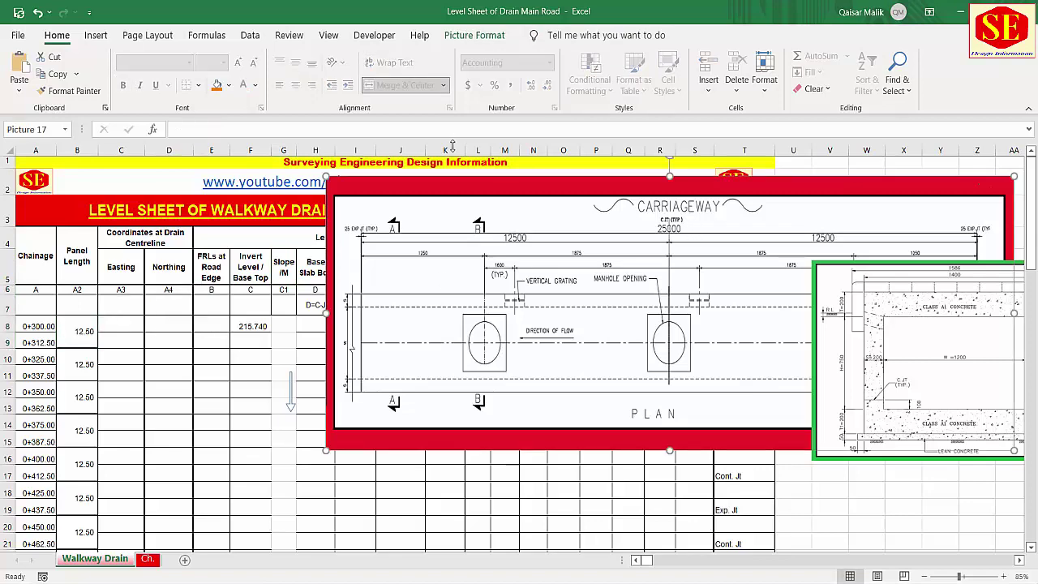
pyautogui.moveTo(456, 220); pyautogui.dragTo(999, 228)
pyautogui.moveTo(916, 365); pyautogui.dragTo(1006, 365)
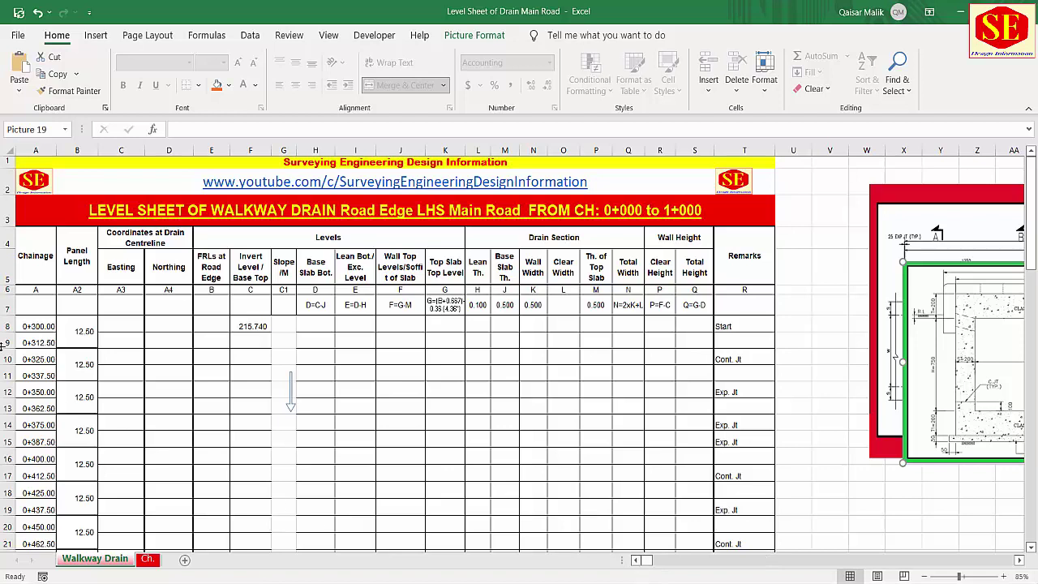
# - Clear the Panel Length formulas from B8 down and unmerge the column's cells
pyautogui.click(68, 330)
pyautogui.click(64, 380)
pyautogui.press('Up')
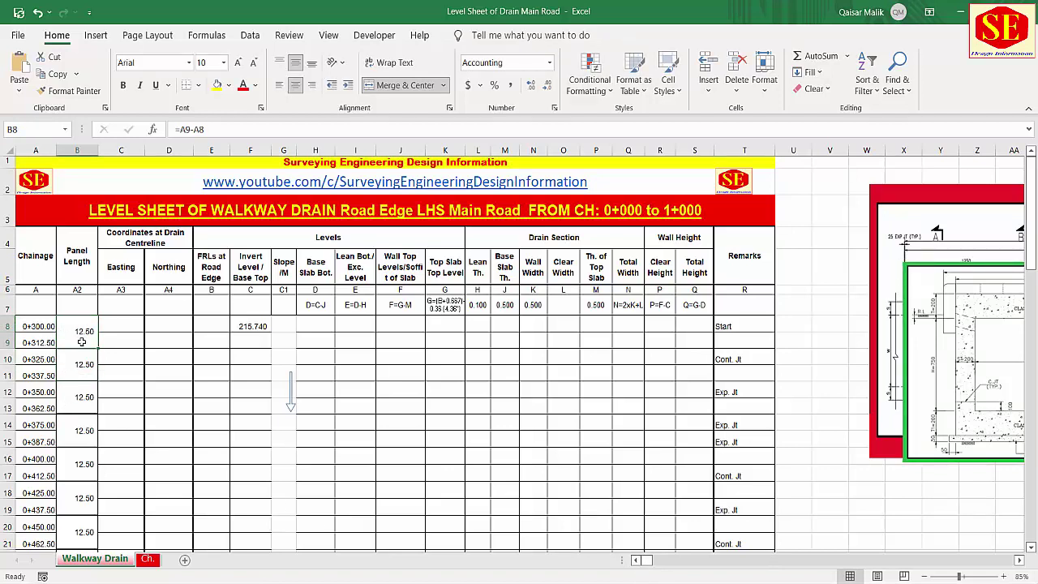
pyautogui.press('Delete')
pyautogui.moveTo(98, 346); pyautogui.dragTo(103, 549)
pyautogui.hotkey('ctrl', 'BackSpace')
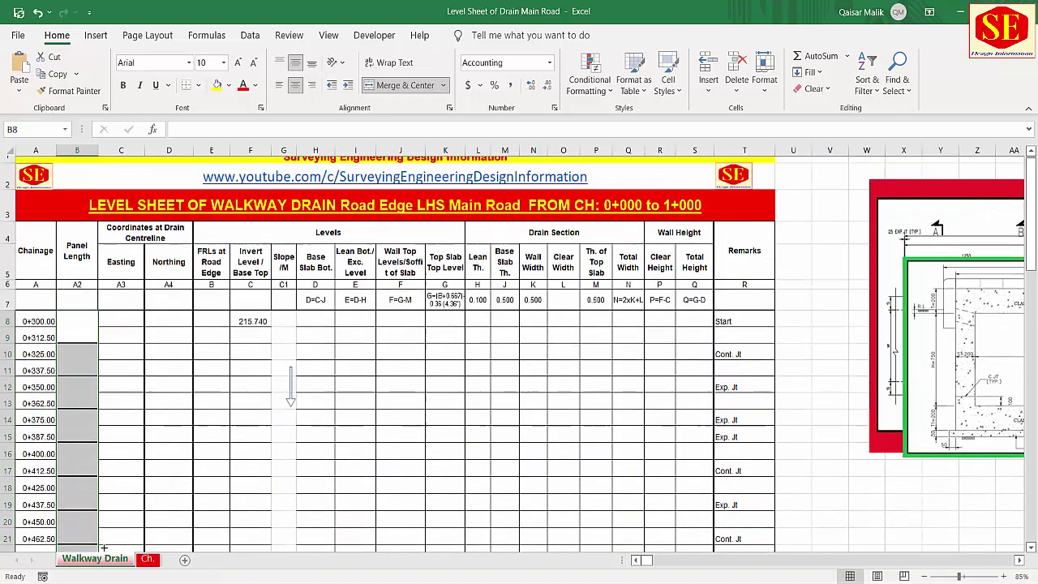
pyautogui.moveTo(81, 326); pyautogui.dragTo(81, 519)
pyautogui.scroll(15, 519, 340)
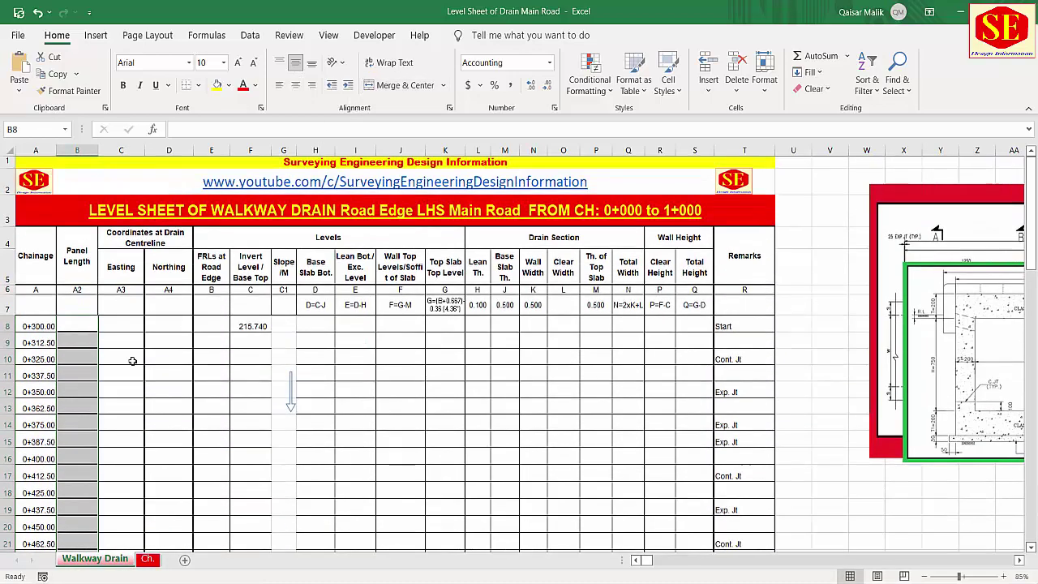
# - Merge and center B8:B9 and the next Panel Length cells below it in two-row pairs
pyautogui.moveTo(86, 325); pyautogui.dragTo(85, 341)
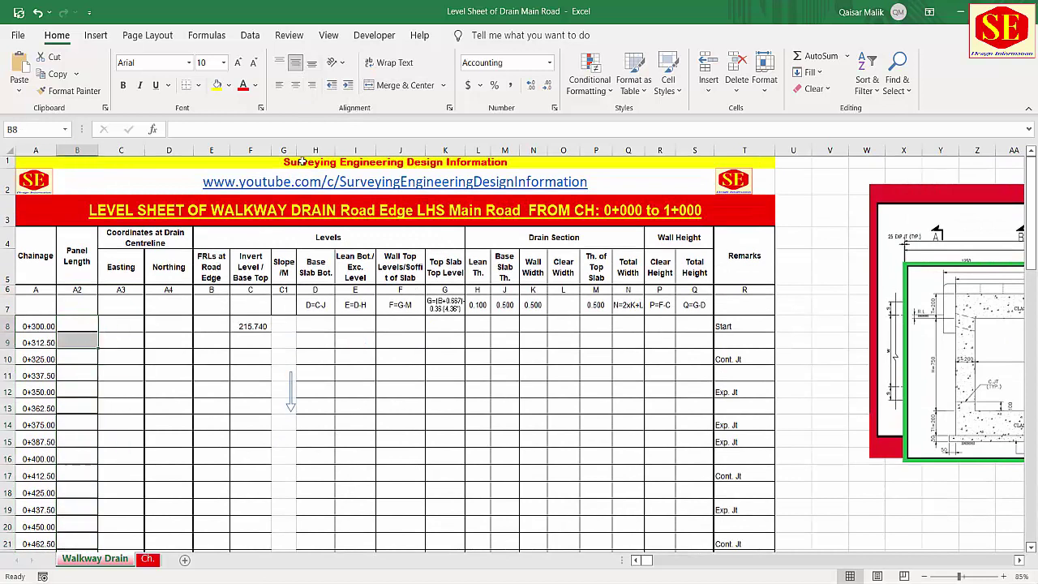
pyautogui.click(365, 85)
pyautogui.click(81, 363)
pyautogui.moveTo(81, 365); pyautogui.dragTo(77, 442)
pyautogui.click(365, 85)
pyautogui.click(376, 85)
pyautogui.click(365, 87)
# - Enter the formula =A9-A8 in the merged cell B8 and try to fill it down the Panel Length column
pyautogui.moveTo(77, 327); pyautogui.dragTo(76, 341)
pyautogui.write('=')
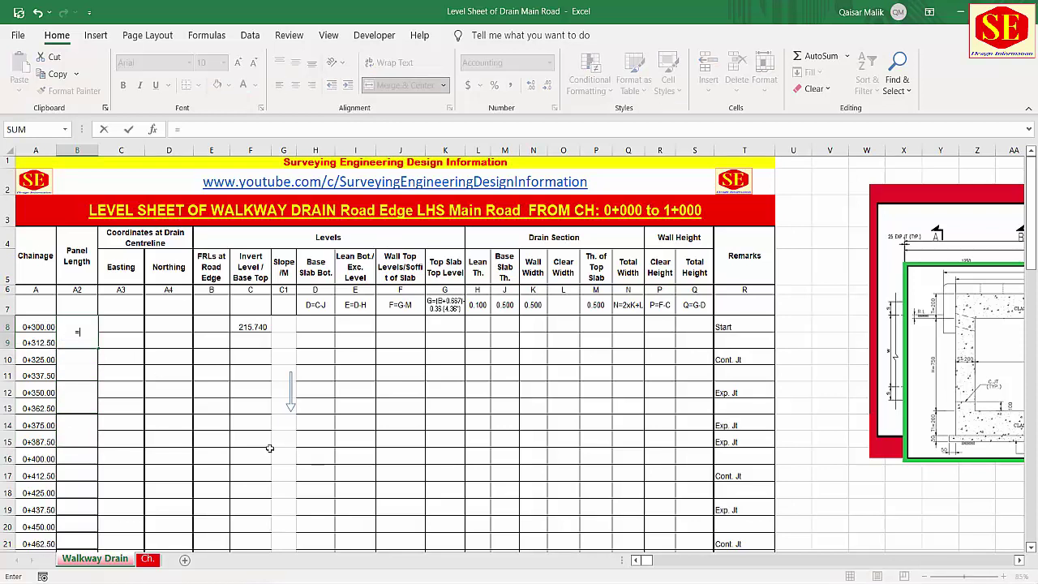
pyautogui.click(41, 342)
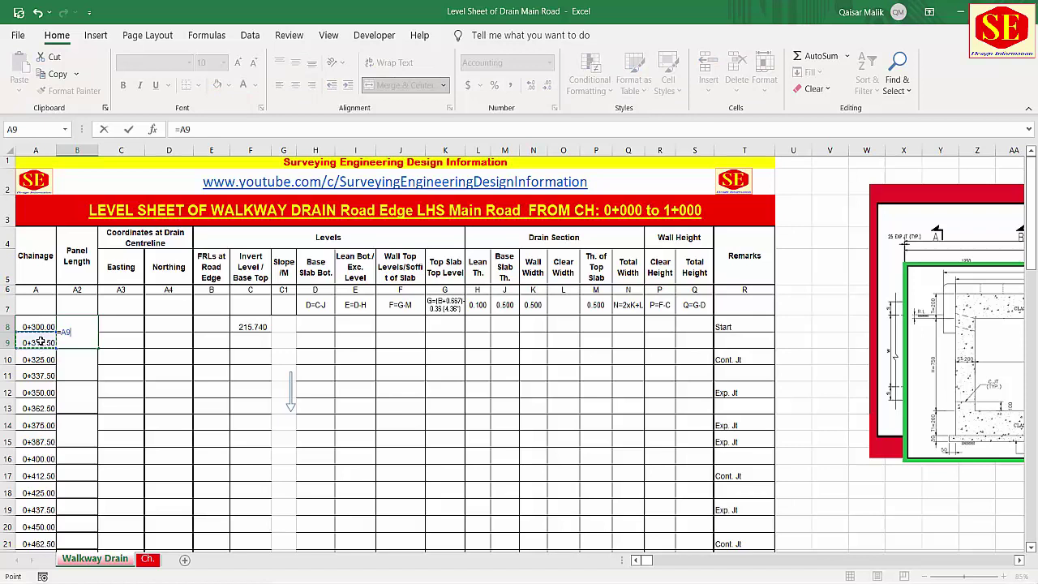
pyautogui.write('-')
pyautogui.click(43, 326)
pyautogui.press('Return')
pyautogui.click(78, 335)
pyautogui.doubleClick(95, 347)
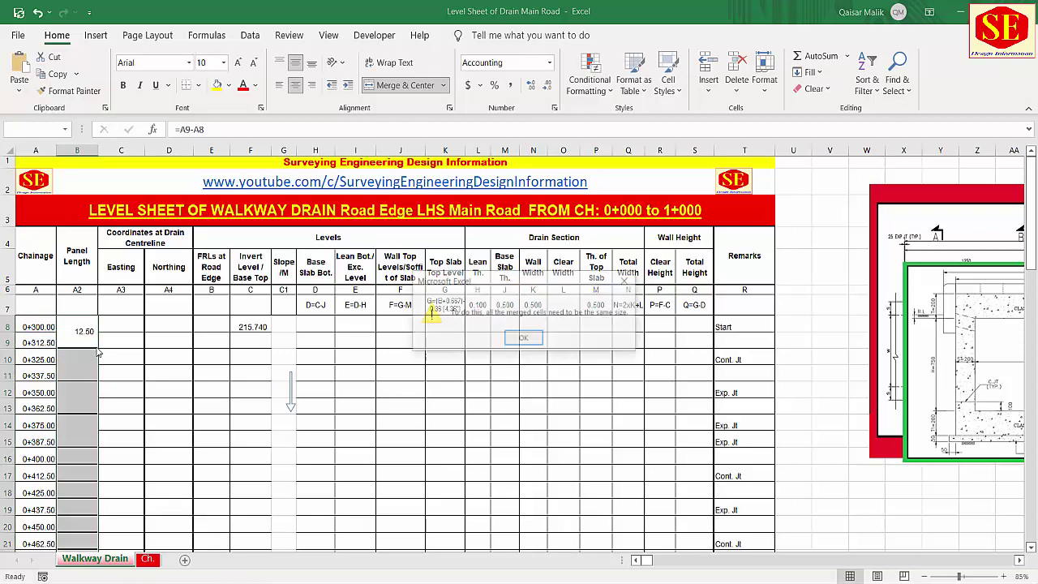
# - Fill the Panel Length formula from B8 down to row 19, merging and centering B16:B19 in two-row pairs
pyautogui.click(524, 338)
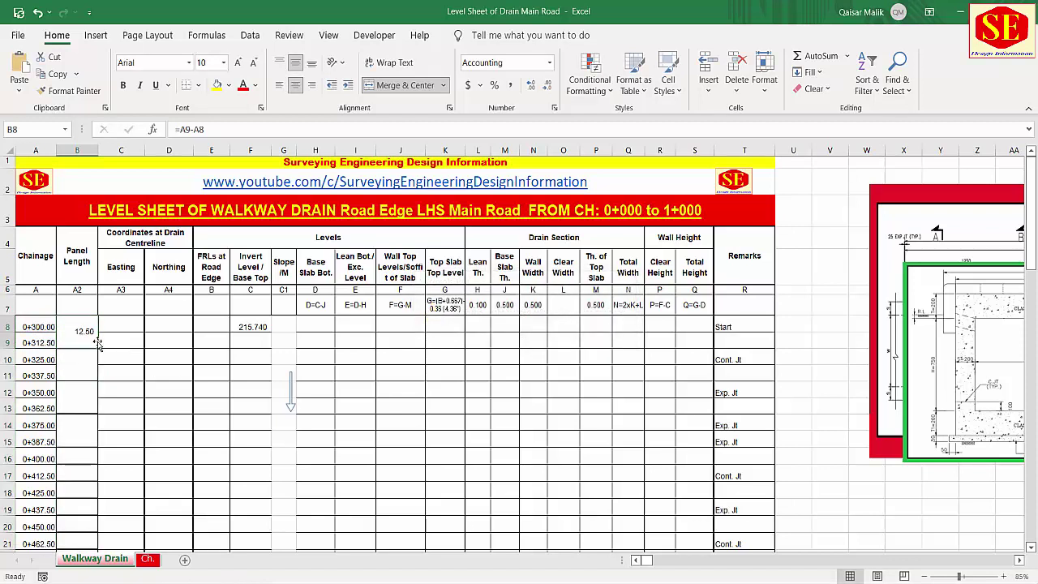
pyautogui.moveTo(98, 346); pyautogui.dragTo(91, 450)
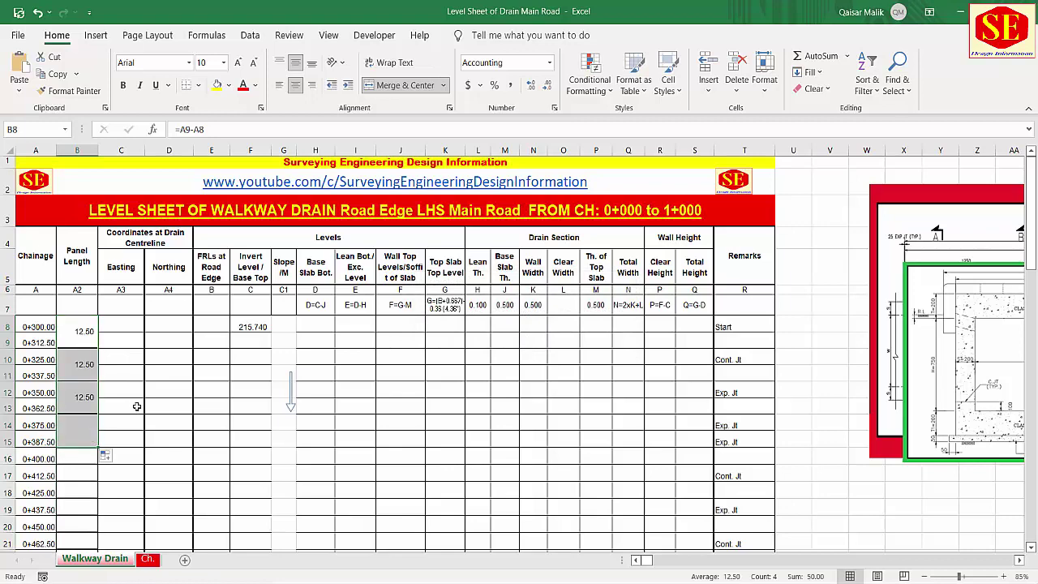
pyautogui.scroll(-3, 81, 351)
pyautogui.moveTo(81, 266); pyautogui.dragTo(82, 317)
pyautogui.click(381, 84)
pyautogui.click(381, 84)
pyautogui.click(87, 241)
pyautogui.moveTo(96, 258); pyautogui.dragTo(95, 323)
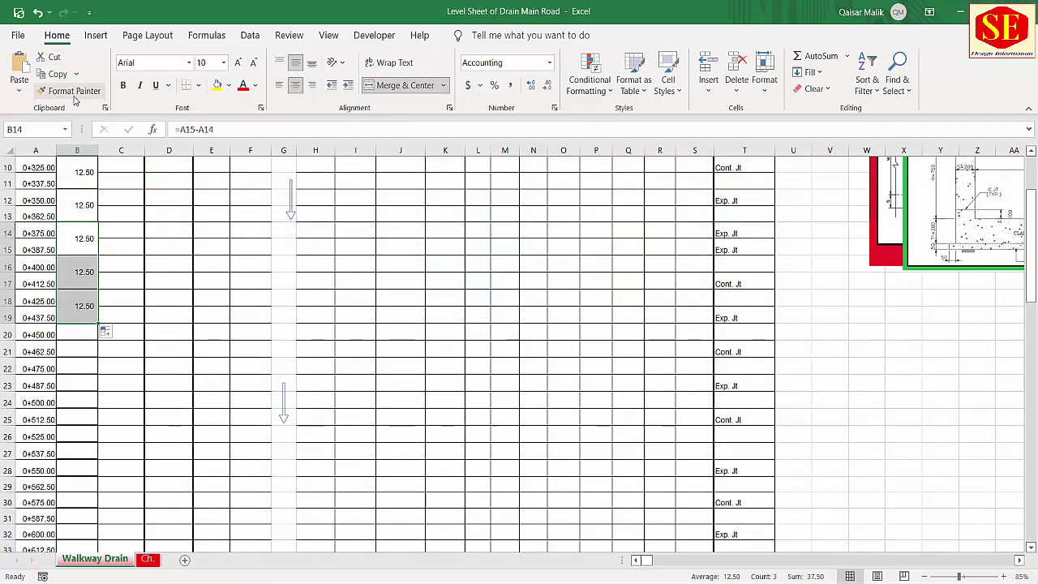
# - Copy the merged-pair format of B8:B19 onto the Panel Length cells B20:B31 and B32:B43
pyautogui.scroll(2, 109, 364)
pyautogui.moveTo(88, 260); pyautogui.dragTo(68, 428)
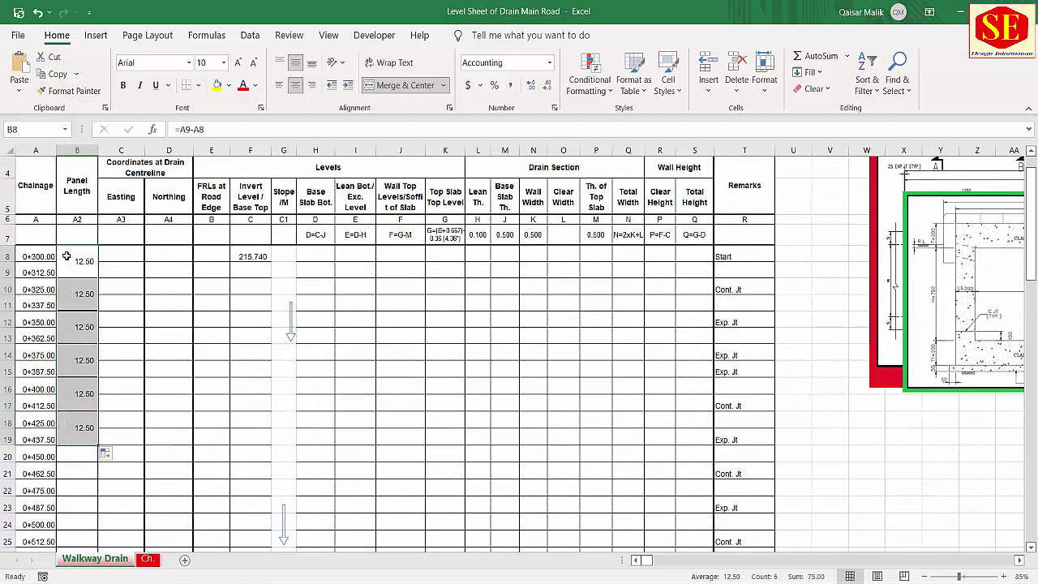
pyautogui.click(68, 91)
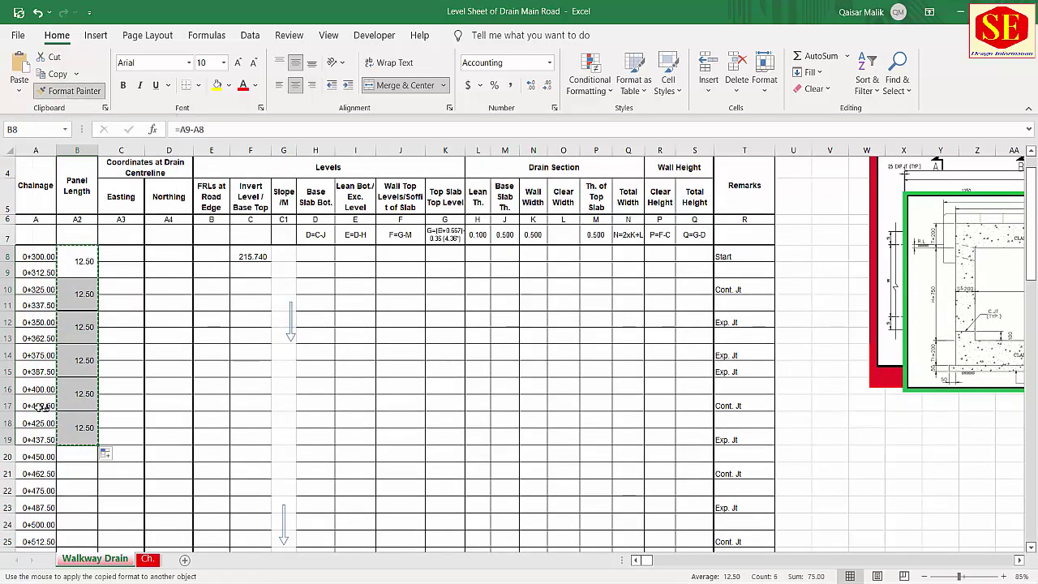
pyautogui.click(81, 456)
pyautogui.scroll(-3, 195, 365)
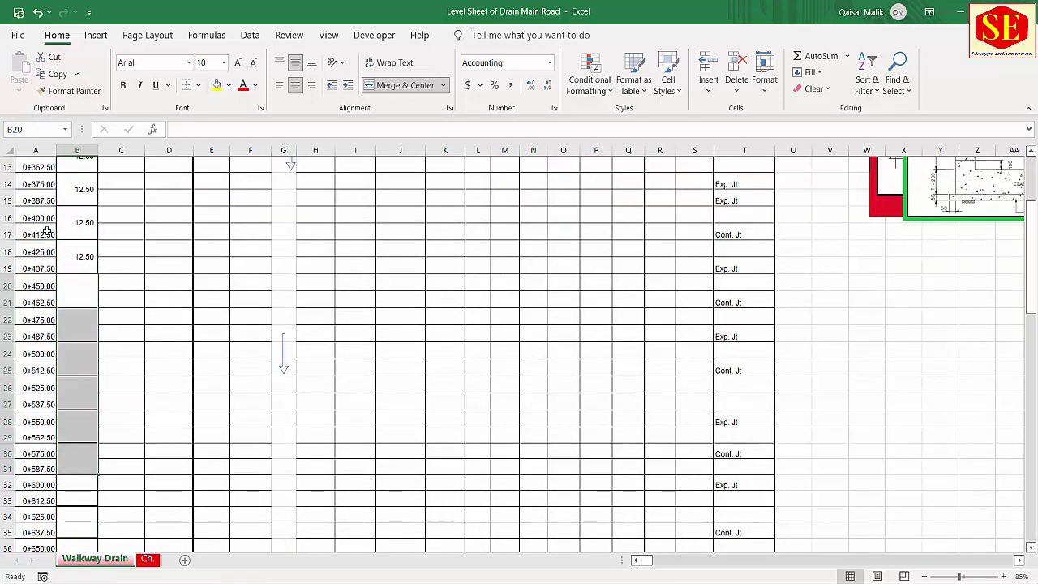
pyautogui.doubleClick(81, 91)
pyautogui.scroll(-1, 116, 257)
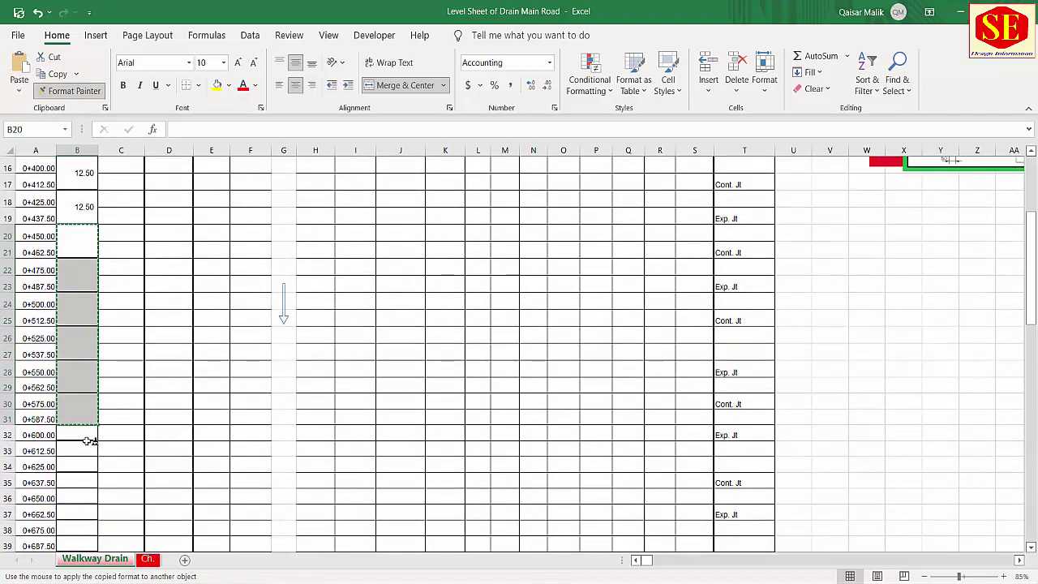
pyautogui.click(81, 438)
# - Continue copying the merged two-row format down the Panel Length column from B44 through row 79
pyautogui.doubleClick(68, 91)
pyautogui.scroll(-4, 139, 283)
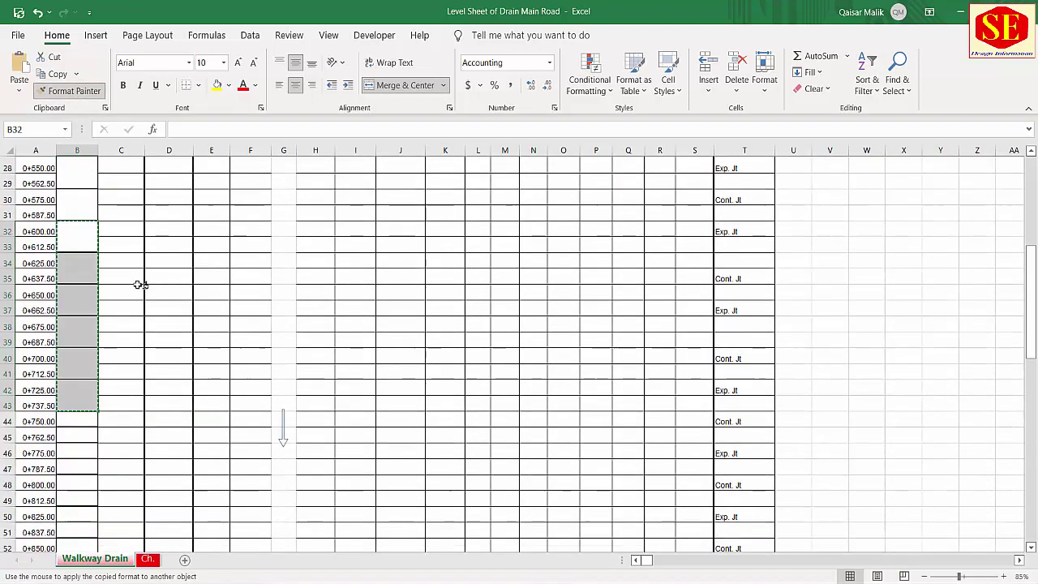
pyautogui.click(85, 421)
pyautogui.doubleClick(70, 91)
pyautogui.scroll(-4, 111, 280)
pyautogui.click(81, 422)
pyautogui.doubleClick(70, 91)
pyautogui.scroll(-4, 162, 284)
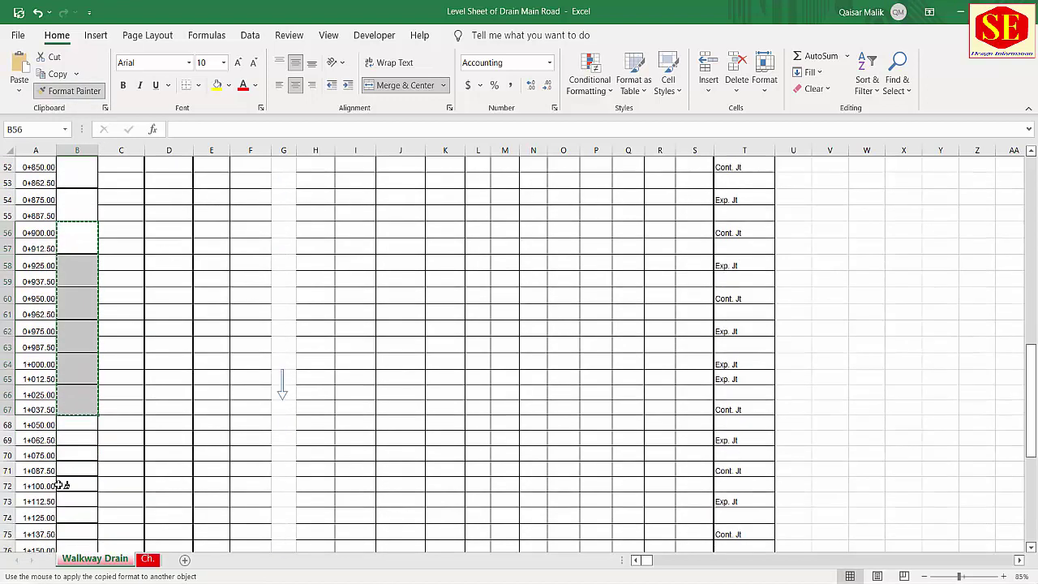
pyautogui.click(76, 425)
pyautogui.scroll(-4, 76, 424)
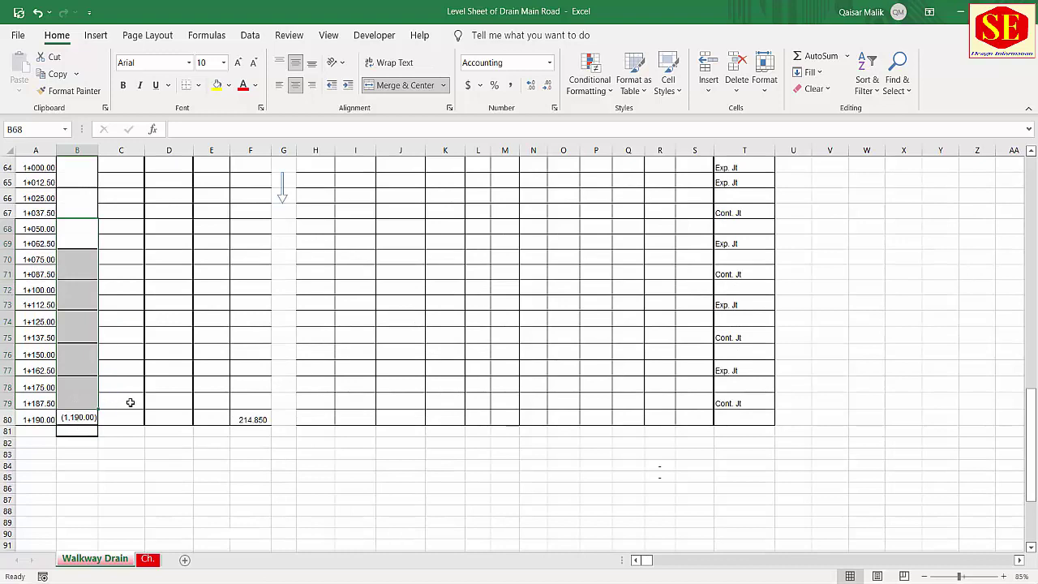
# - Fill the Panel Length formula from B18 down to row 79 and check the copied formula in B20
pyautogui.scroll(18, 130, 402)
pyautogui.click(76, 338)
pyautogui.press('Up')
pyautogui.moveTo(101, 323); pyautogui.dragTo(89, 545)
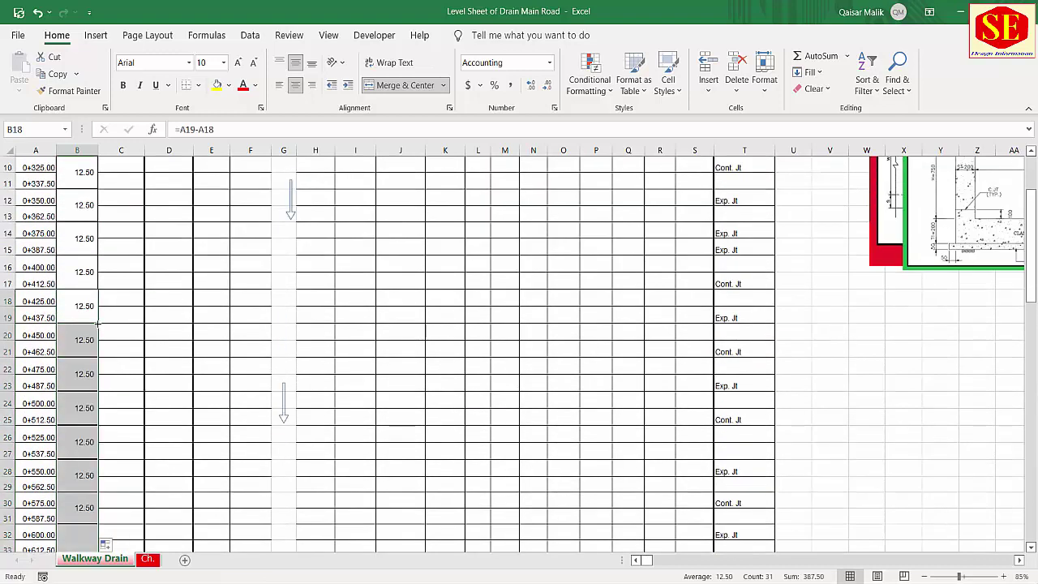
pyautogui.click(83, 332)
pyautogui.doubleClick(83, 332)
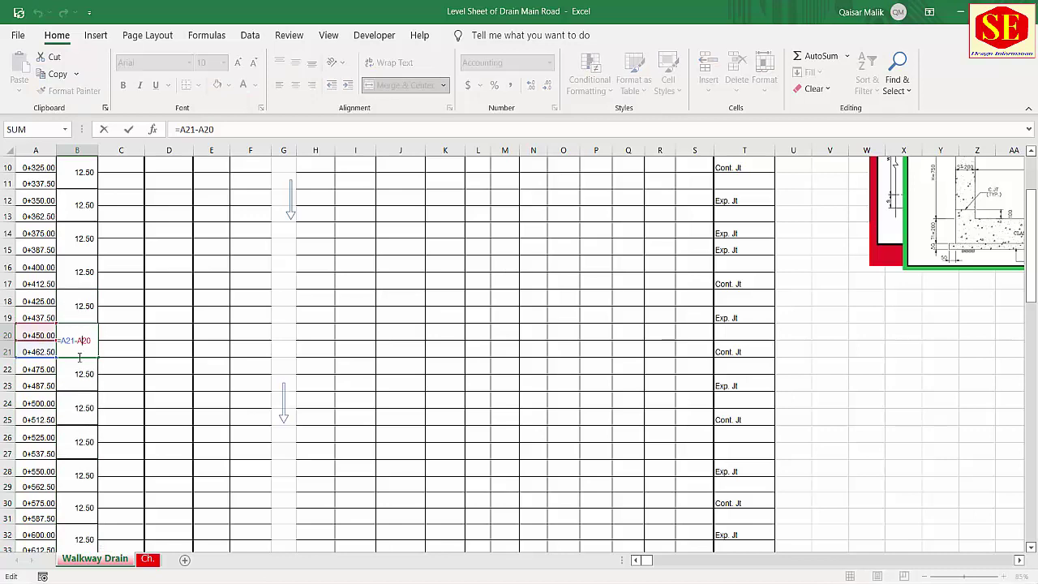
# - Try a 25 m chainage interval by changing A9 to =A8+25 and filling it down the Chainage column
pyautogui.scroll(3, 81, 368)
pyautogui.click(40, 342)
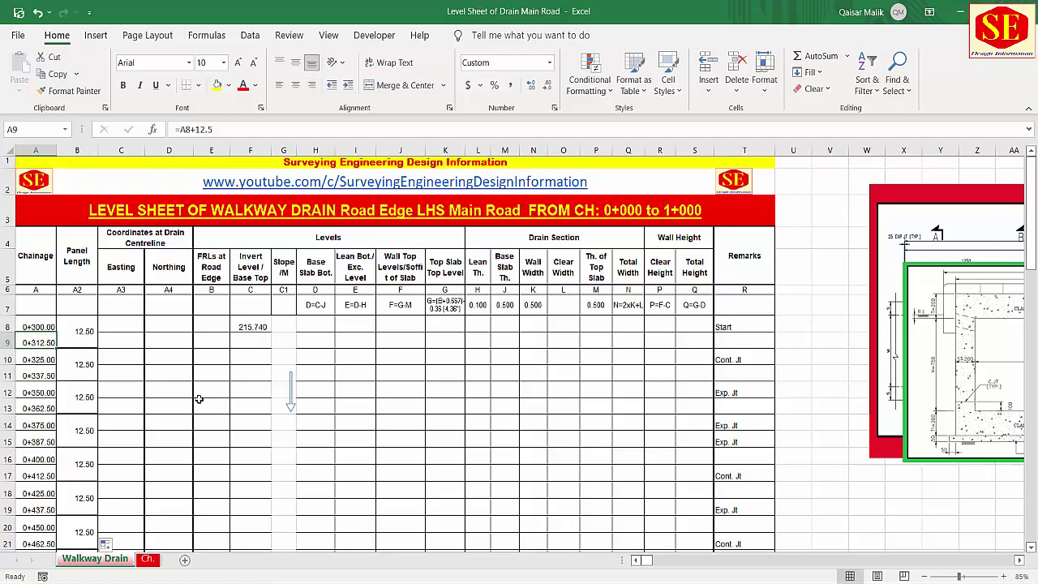
pyautogui.doubleClick(49, 342)
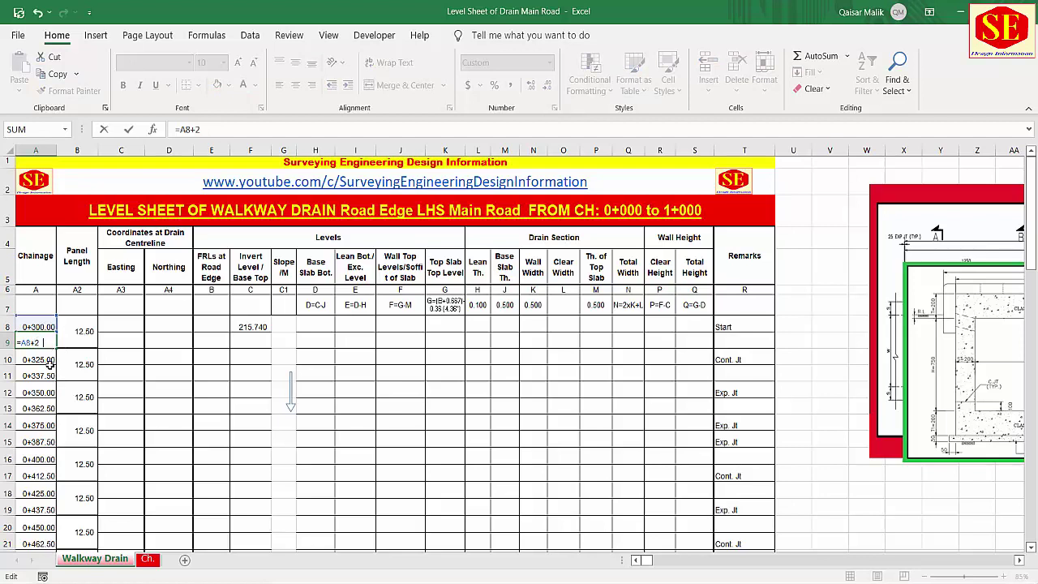
pyautogui.press('Return')
pyautogui.click(54, 342)
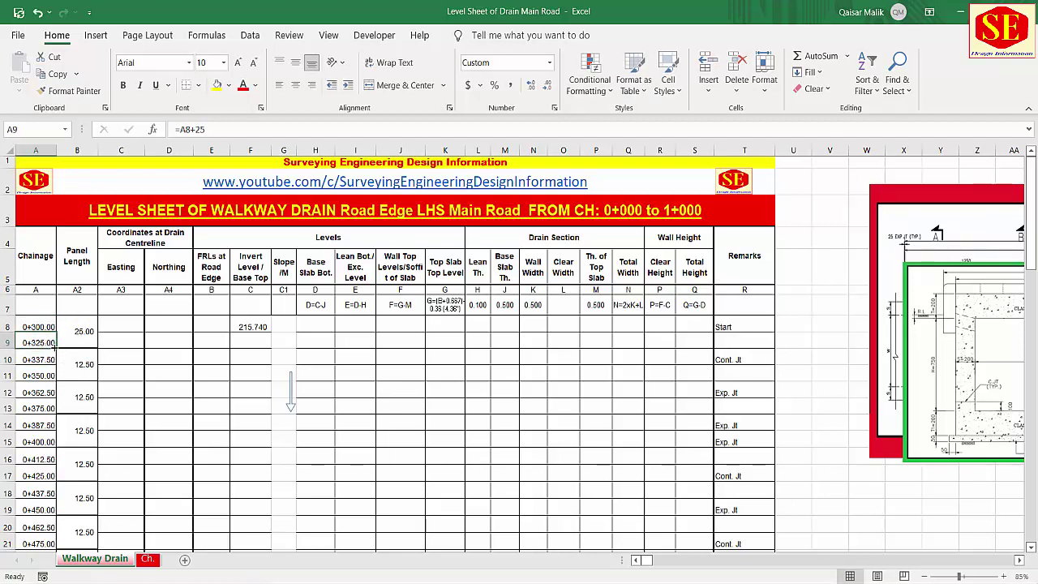
pyautogui.hotkey('ctrl', 'shift', 'Down')
pyautogui.doubleClick(56, 350)
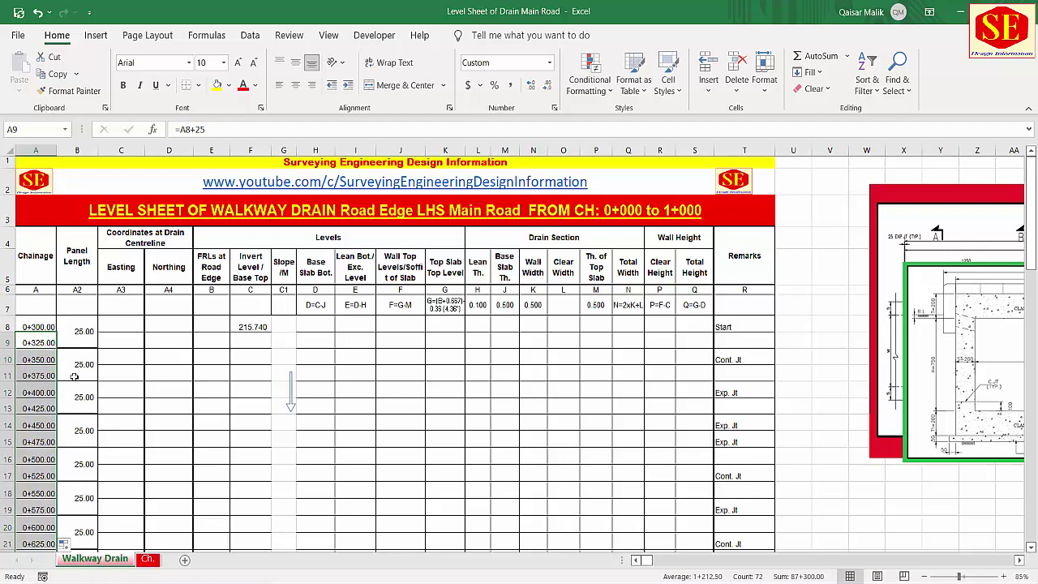
# - Set the A9 formula back to =A8+12.5 and fill it down the Chainage column
pyautogui.doubleClick(36, 337)
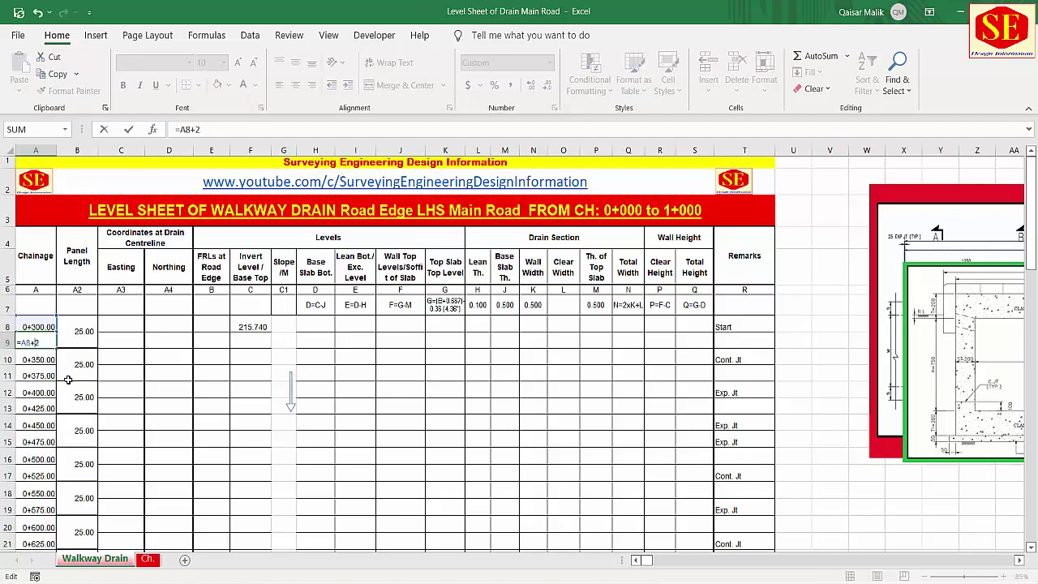
pyautogui.write('12.5')
pyautogui.press('Return')
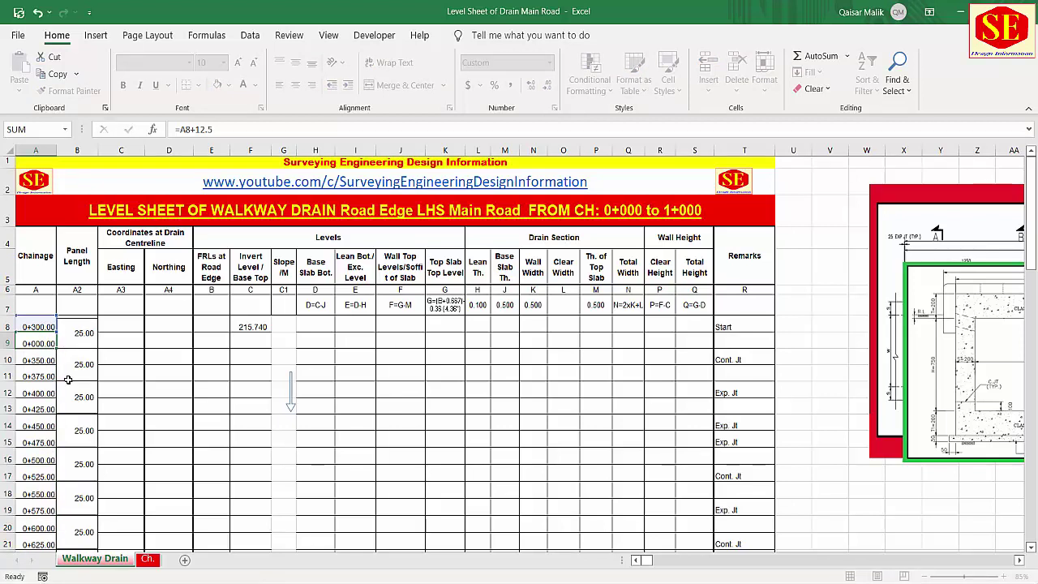
pyautogui.click(33, 347)
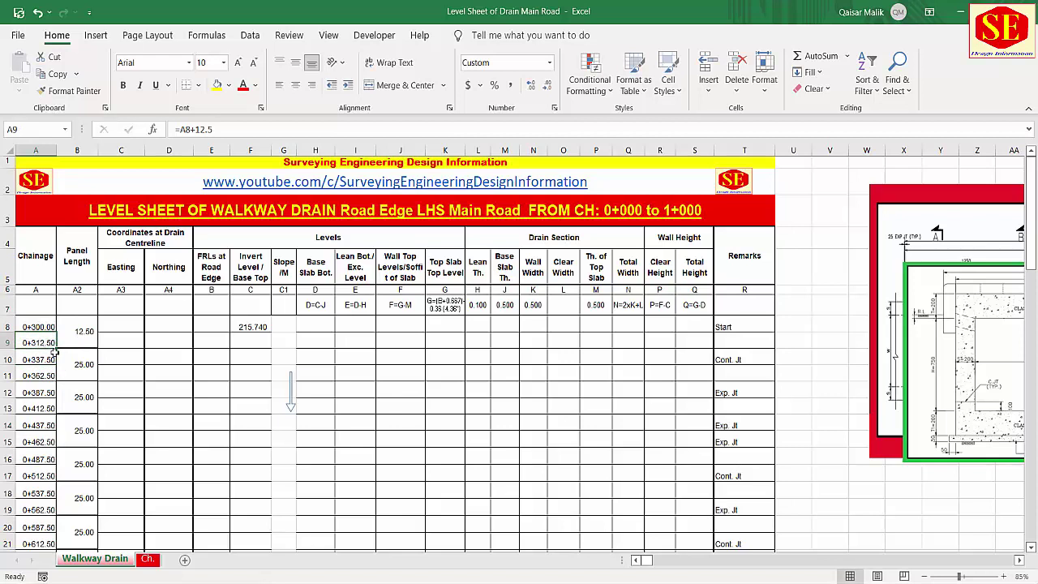
pyautogui.doubleClick(56, 349)
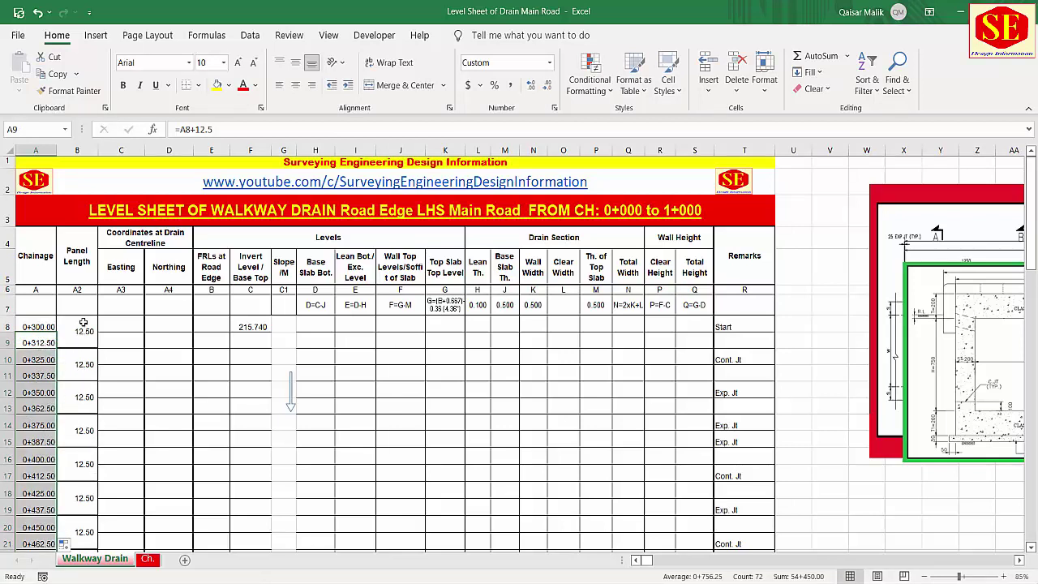
# - Try to extend the Panel Length formula from the last merged pair at B78 down into B80
pyautogui.click(86, 363)
pyautogui.scroll(-12, 99, 381)
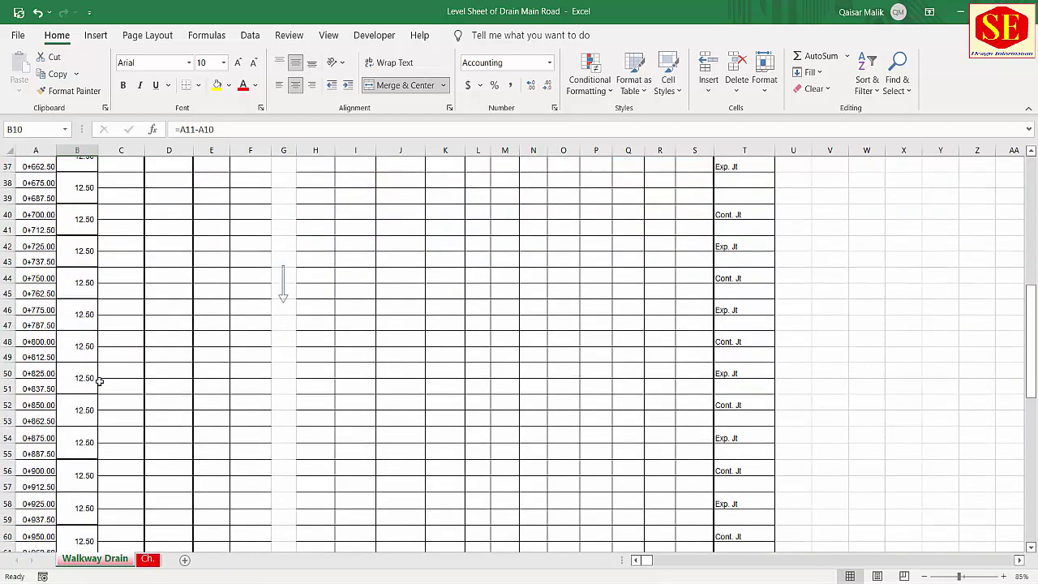
pyautogui.scroll(-11, 99, 381)
pyautogui.click(90, 325)
pyautogui.click(93, 300)
pyautogui.moveTo(97, 316); pyautogui.dragTo(98, 340)
# - Enter the formula =A79-A80 in B80 for the last panel's length
pyautogui.click(70, 325)
pyautogui.write('=')
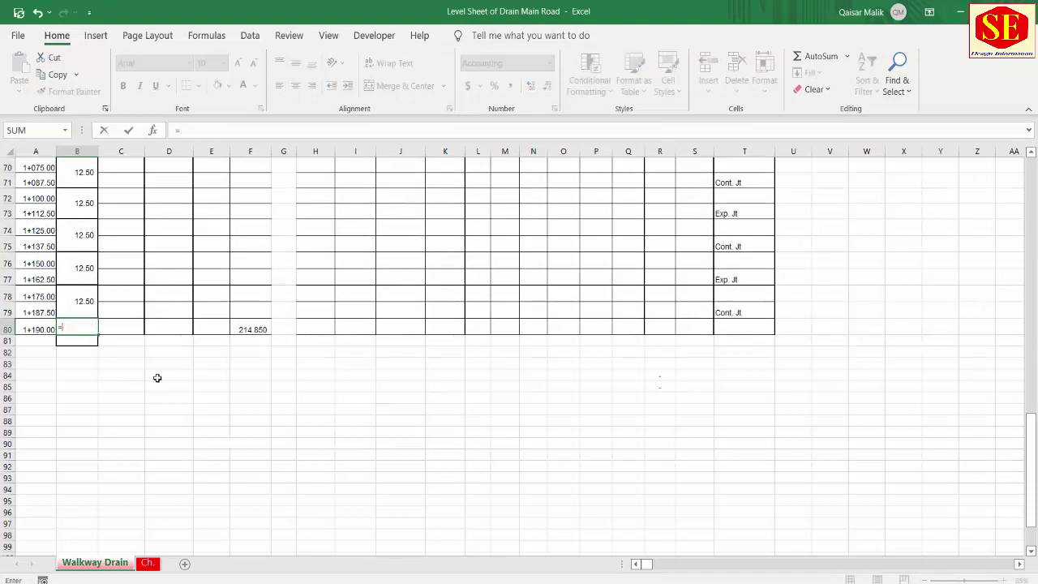
pyautogui.click(29, 312)
pyautogui.write('-')
pyautogui.click(30, 330)
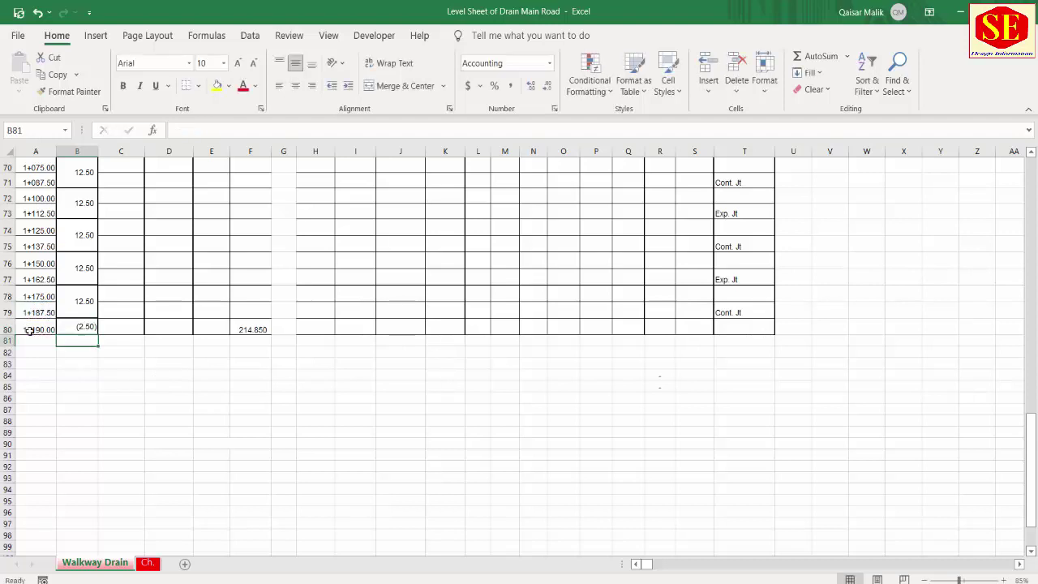
# - Correct the last panel's length formula in B80 to =-A79+A80
pyautogui.click(82, 332)
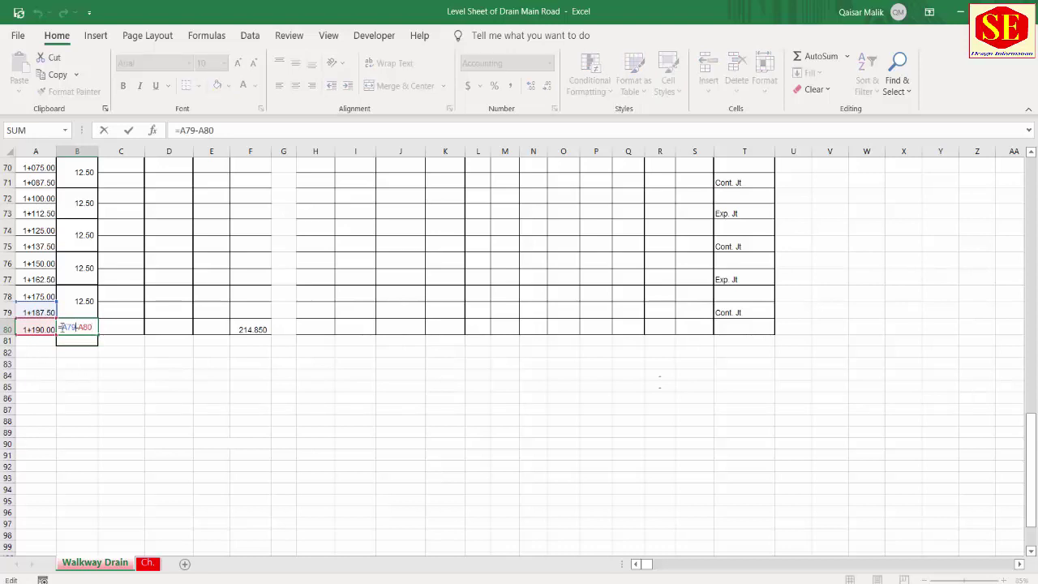
pyautogui.write('-')
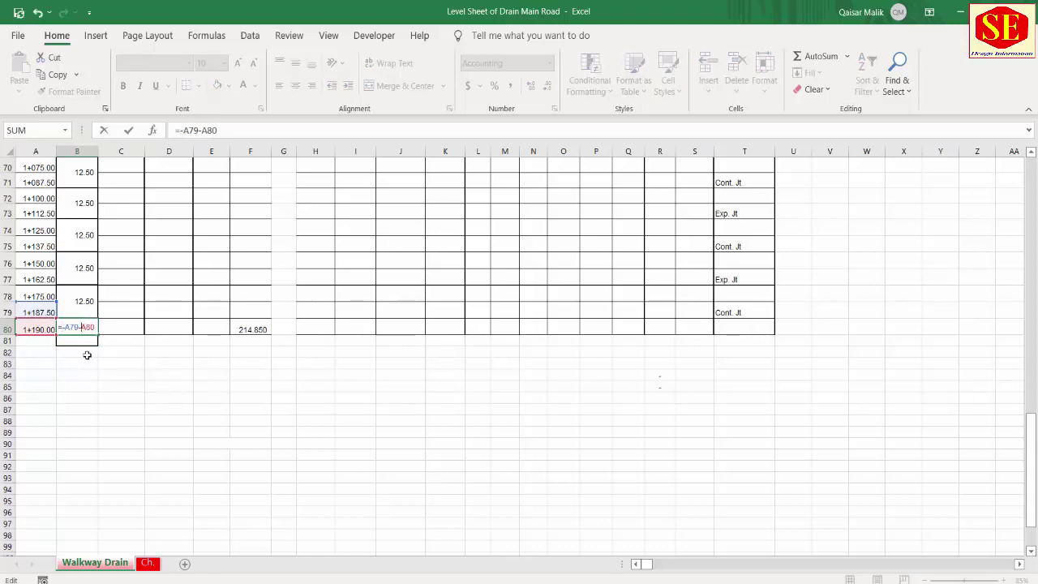
pyautogui.press('BackSpace')
pyautogui.press('BackSpace')
pyautogui.press('BackSpace')
pyautogui.press('BackSpace')
pyautogui.write('+A80')
pyautogui.press('Return')
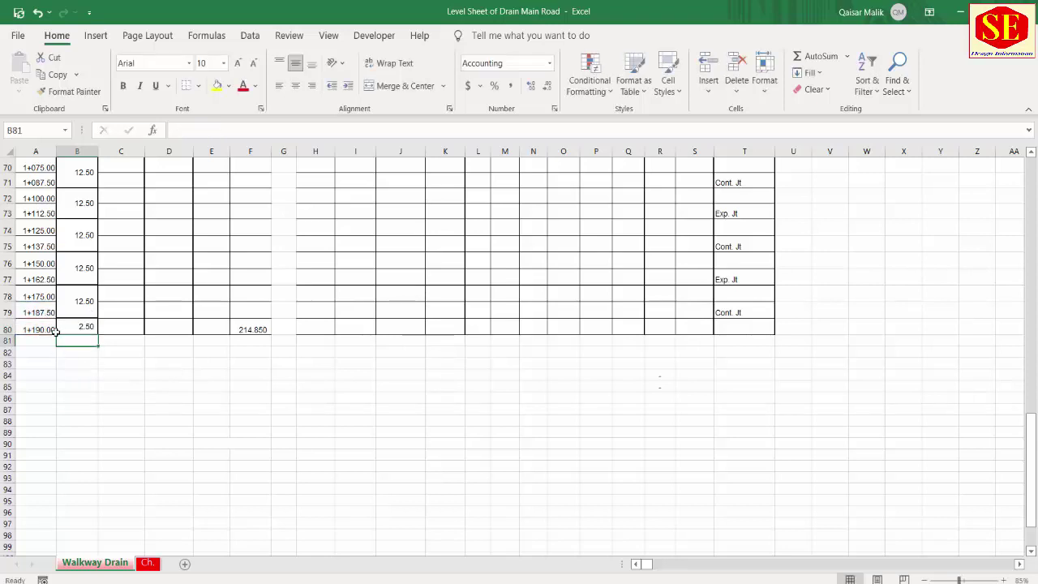
pyautogui.click(81, 328)
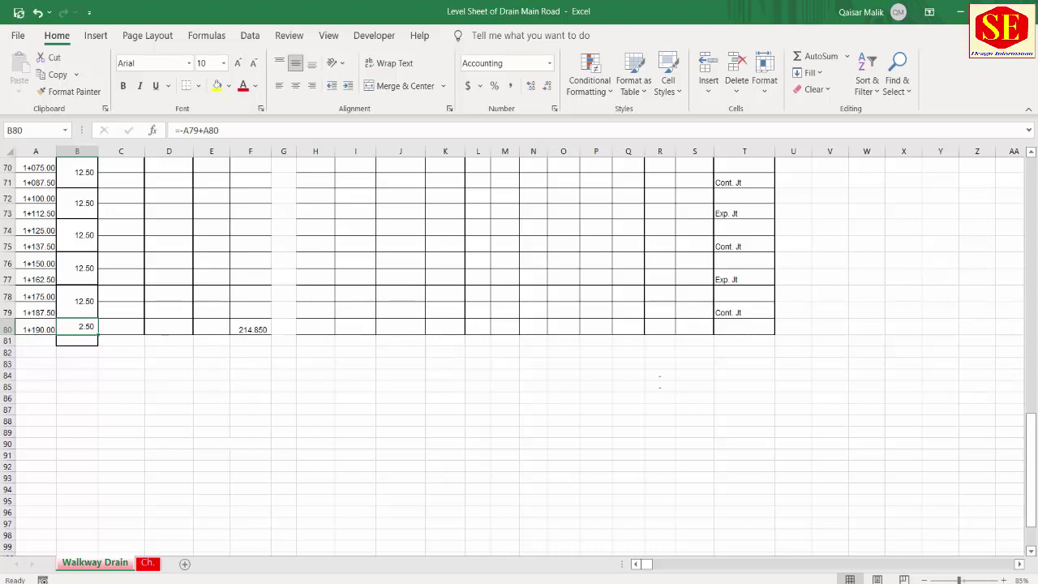
# - Examine the drain centreline coordinates, road edge FRLs, invert level and slope columns at the start of the table
pyautogui.moveTo(1031, 438); pyautogui.dragTo(1032, 162)
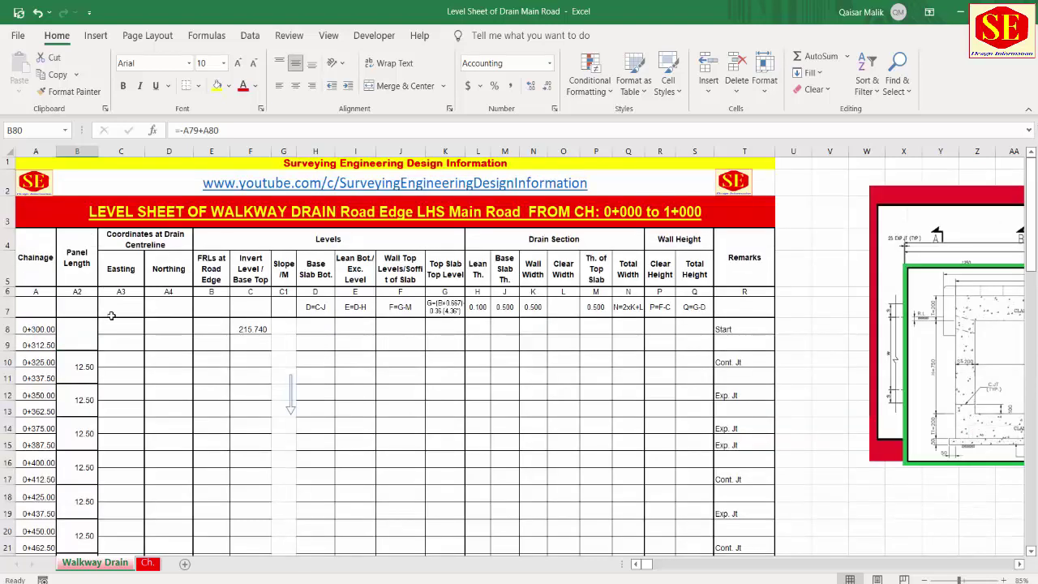
pyautogui.click(127, 245)
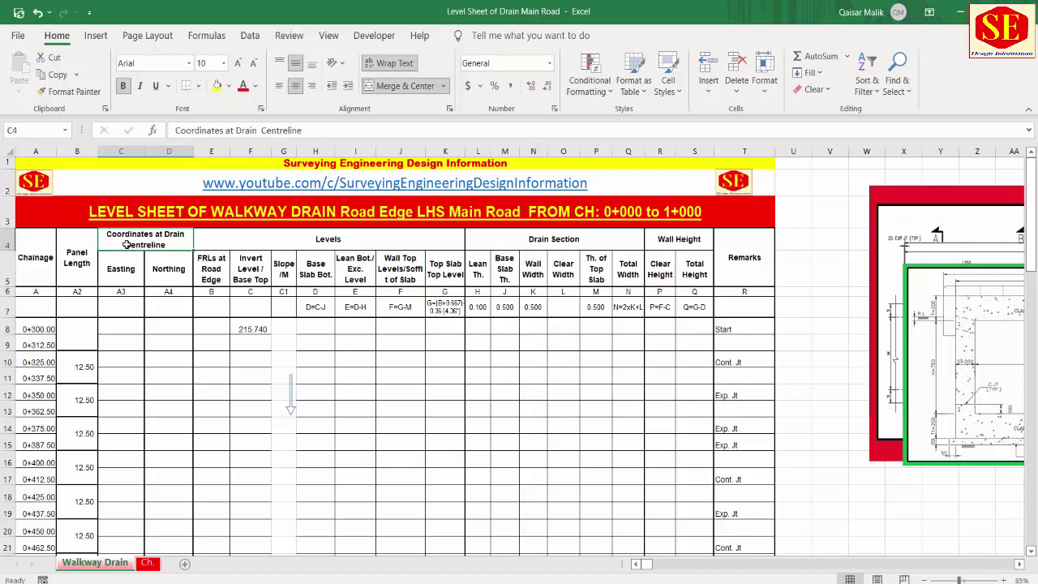
pyautogui.click(122, 332)
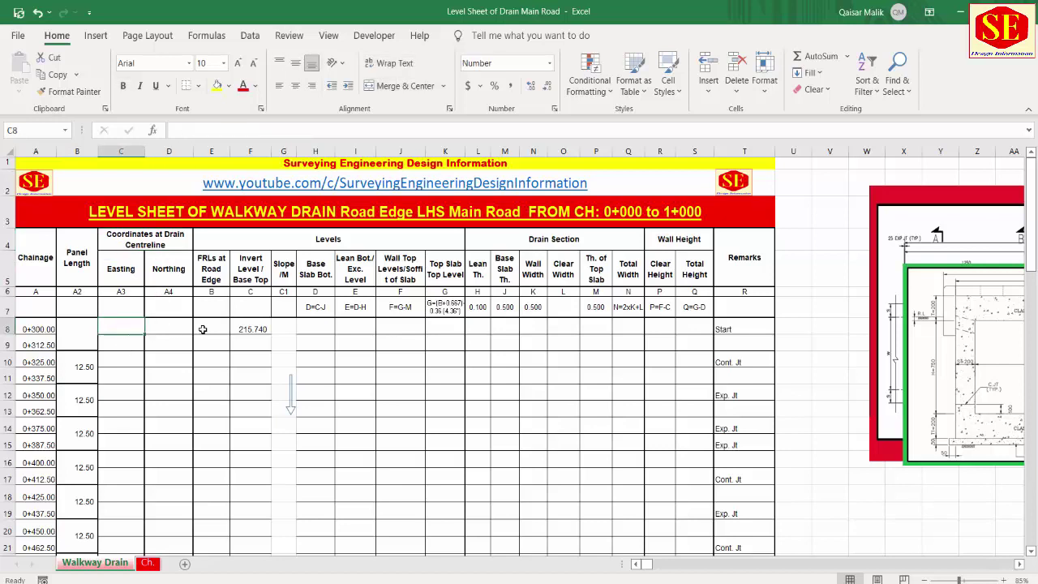
pyautogui.click(207, 261)
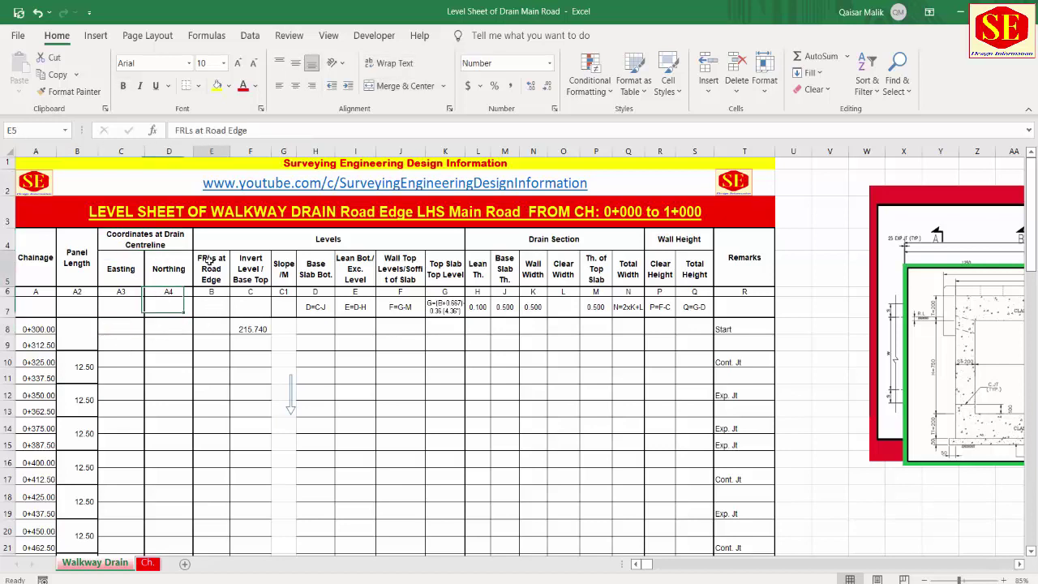
pyautogui.click(213, 330)
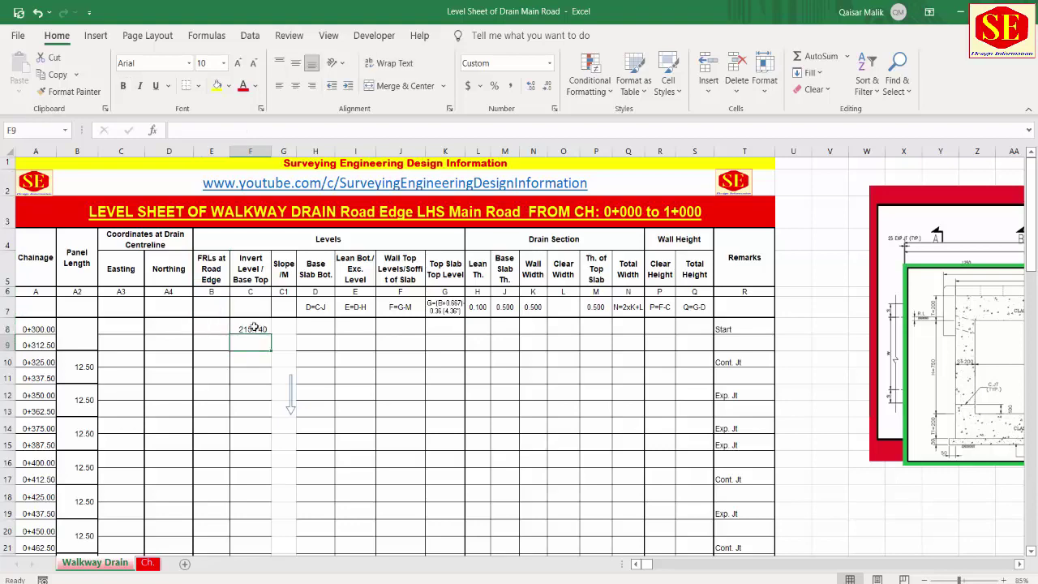
pyautogui.click(288, 345)
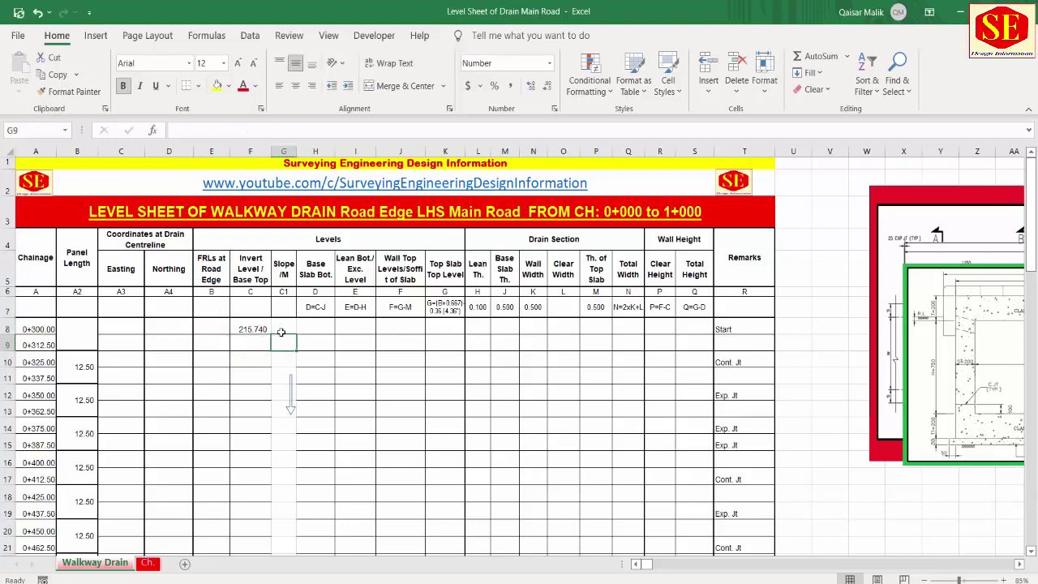
pyautogui.scroll(-1, 287, 341)
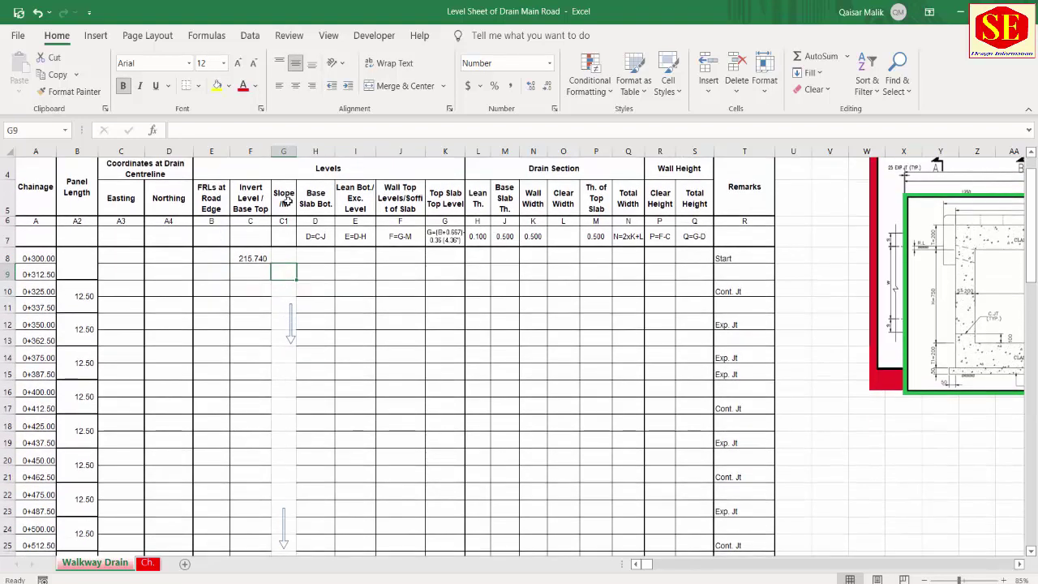
pyautogui.click(287, 201)
pyautogui.click(284, 221)
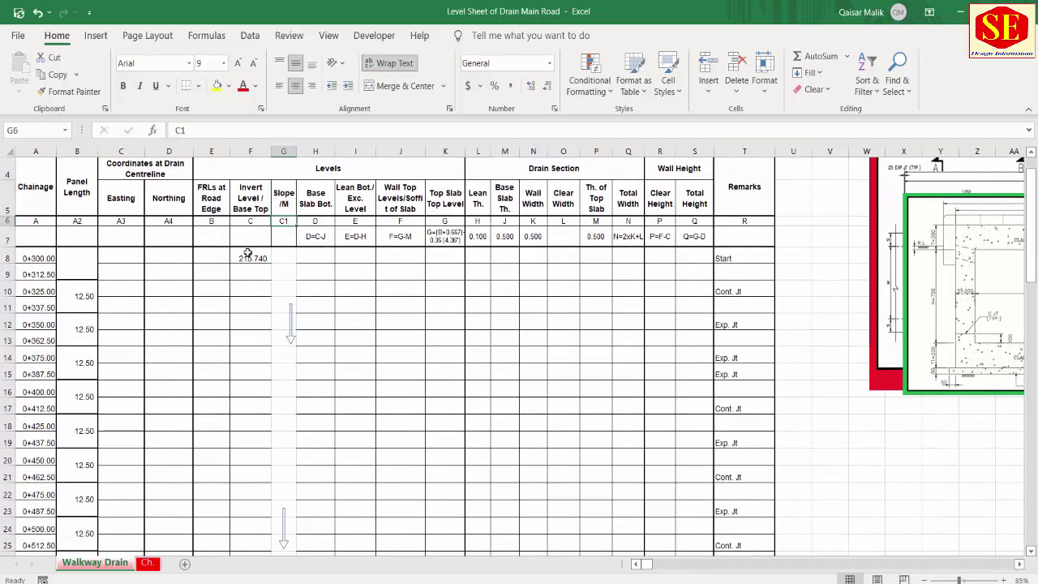
# - Merge and centre the first two blocks of Slope/M cells, G8:G22 and G23:G36
pyautogui.moveTo(280, 258); pyautogui.dragTo(278, 486)
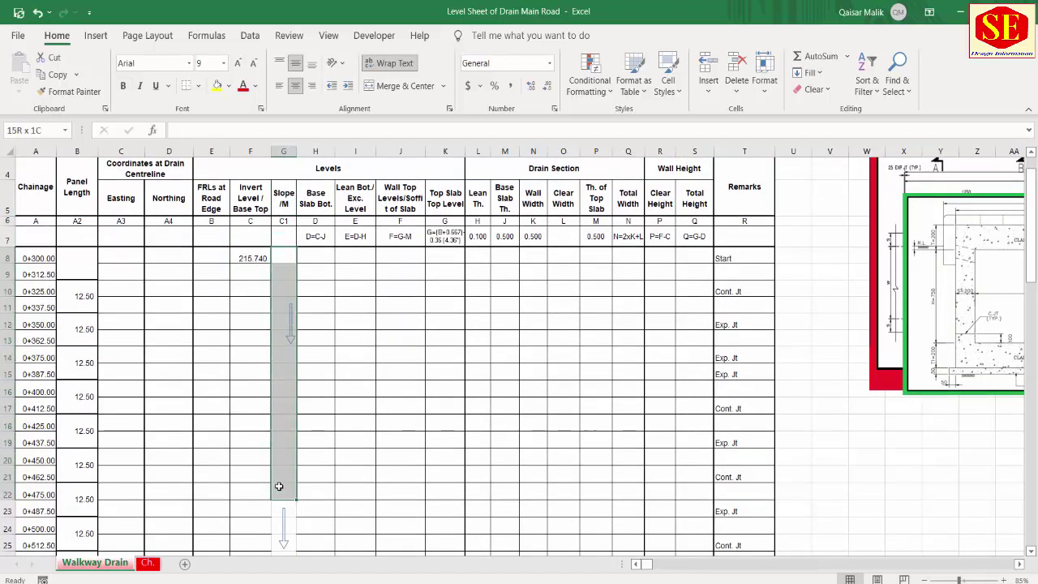
pyautogui.click(373, 86)
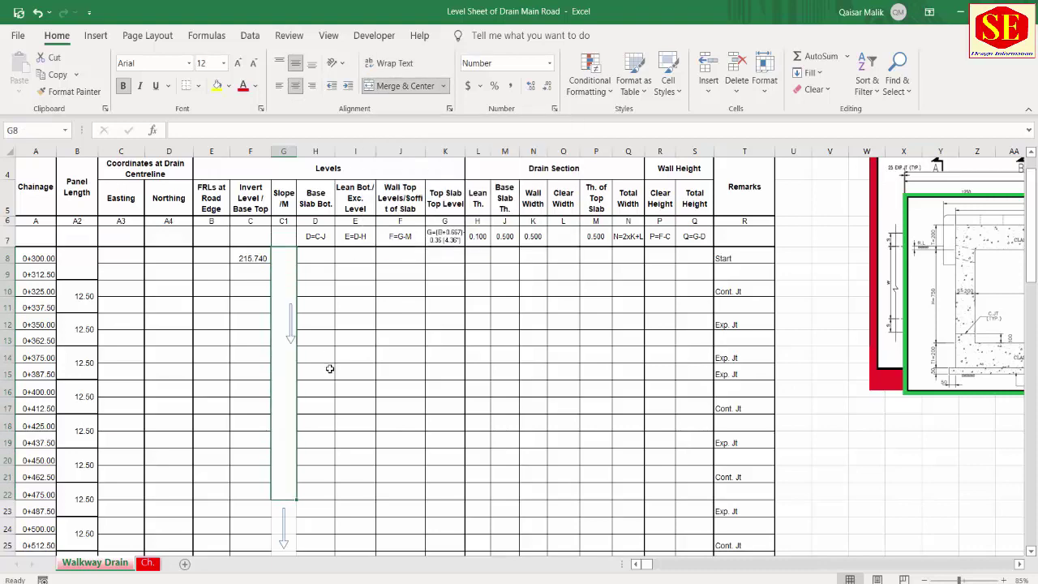
pyautogui.scroll(-3, 330, 366)
pyautogui.click(274, 335)
pyautogui.click(280, 340)
pyautogui.moveTo(280, 341); pyautogui.dragTo(292, 537)
pyautogui.click(399, 86)
# - Merge and centre the remaining Slope/M cells as three blocks, G37:G56, G57:G71 and G72:G80
pyautogui.scroll(-5, 359, 308)
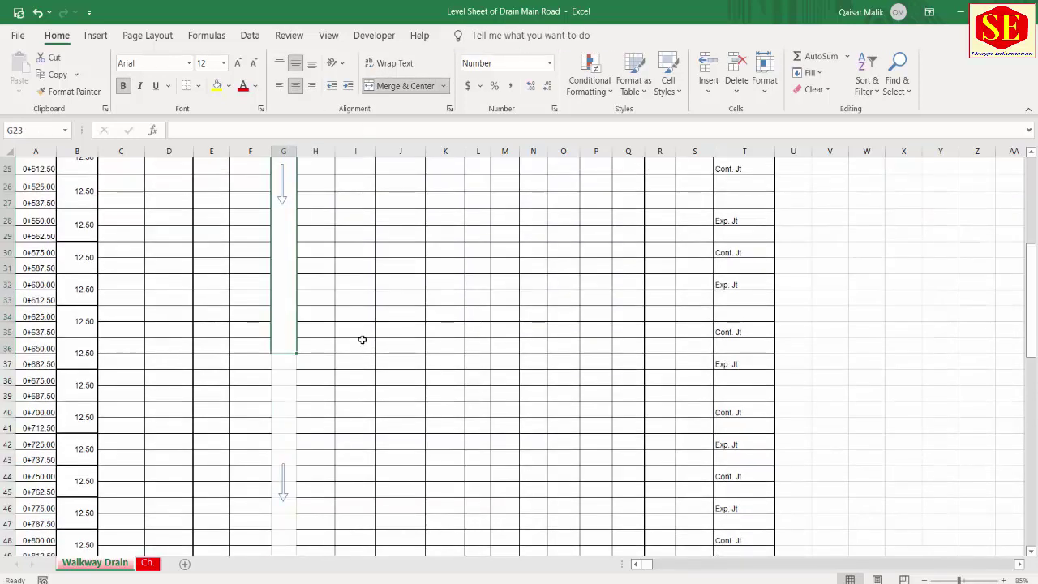
pyautogui.moveTo(277, 309); pyautogui.dragTo(283, 509)
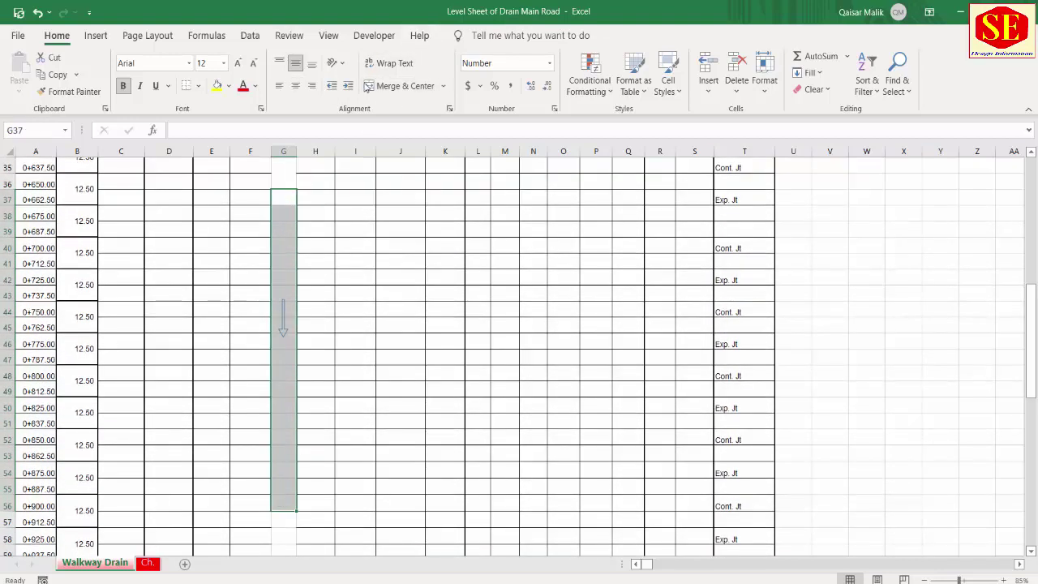
pyautogui.click(399, 86)
pyautogui.scroll(-4, 363, 270)
pyautogui.moveTo(285, 331); pyautogui.dragTo(281, 552)
pyautogui.click(385, 86)
pyautogui.scroll(-6, 384, 315)
pyautogui.moveTo(288, 276); pyautogui.dragTo(281, 406)
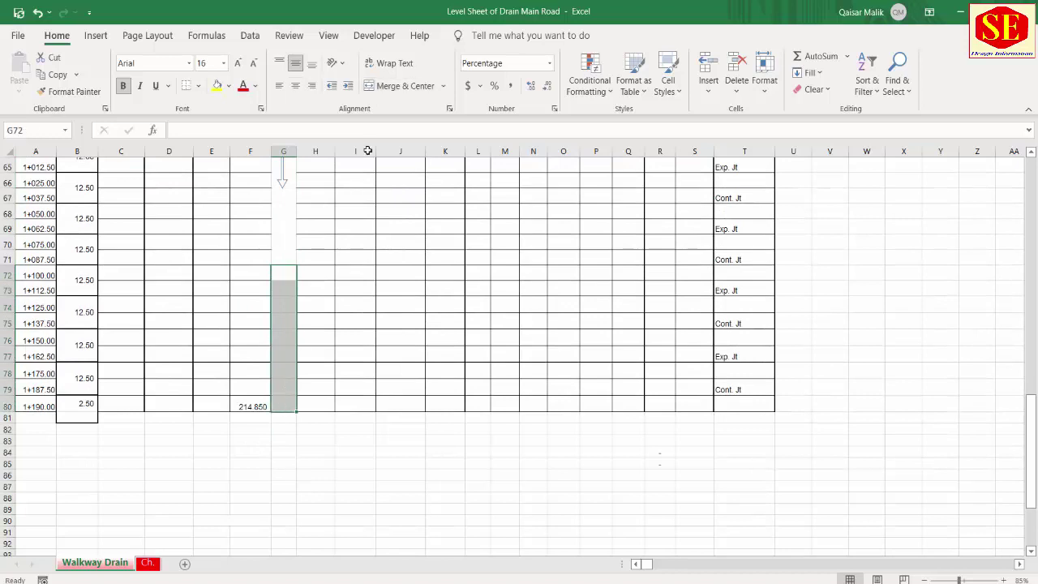
pyautogui.click(385, 86)
pyautogui.click(319, 336)
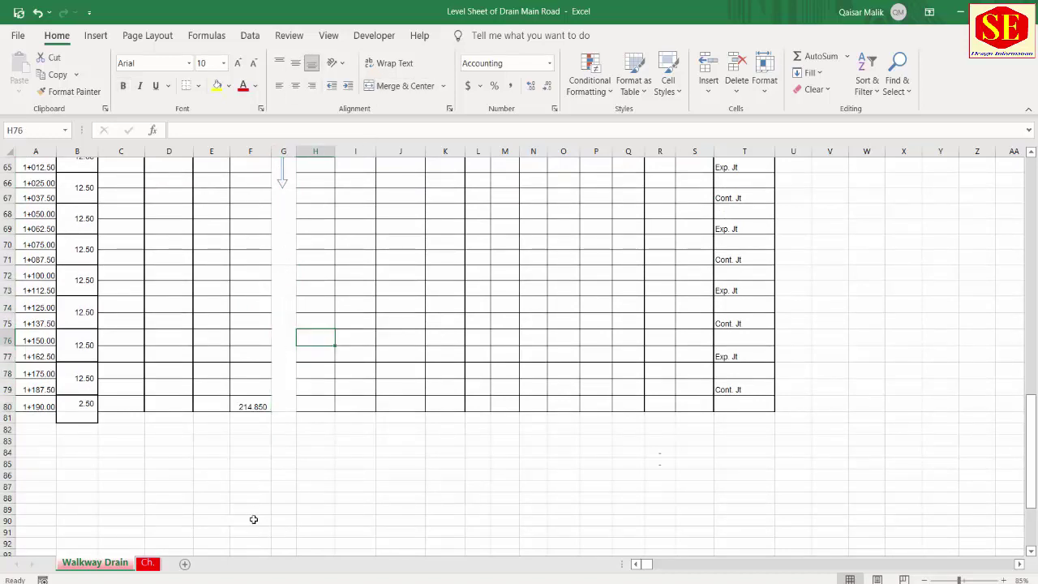
# - Compare the invert levels at the drain's end in F80 and start in F8
pyautogui.click(254, 406)
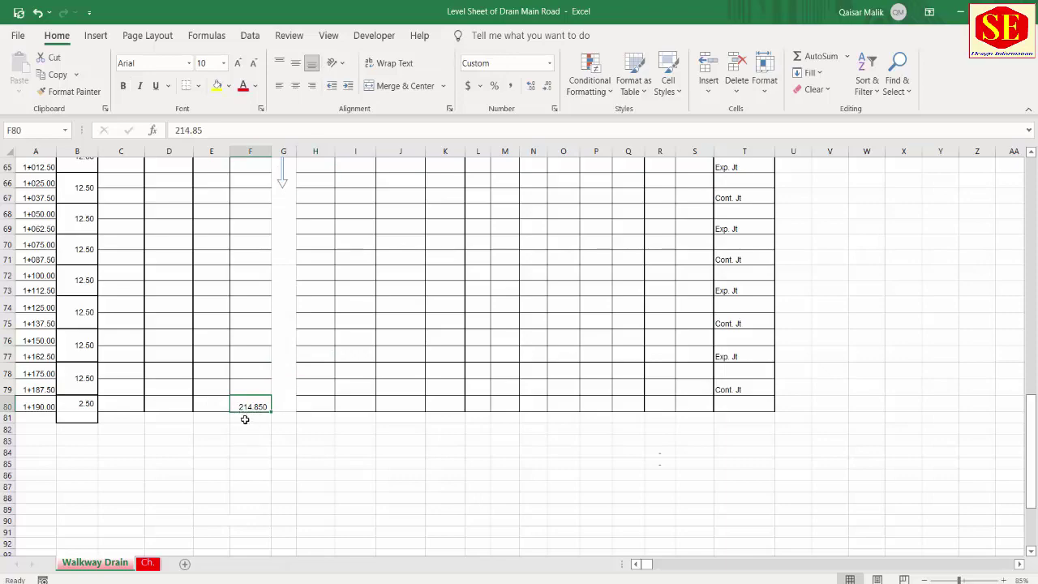
pyautogui.scroll(12, 243, 420)
pyautogui.scroll(9, 251, 418)
pyautogui.click(242, 326)
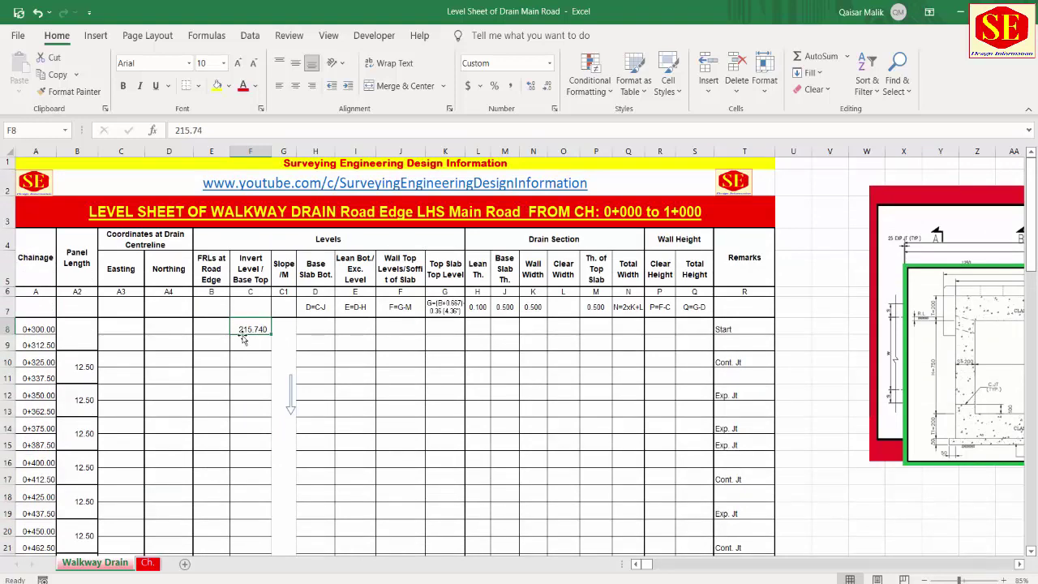
pyautogui.scroll(-13, 269, 369)
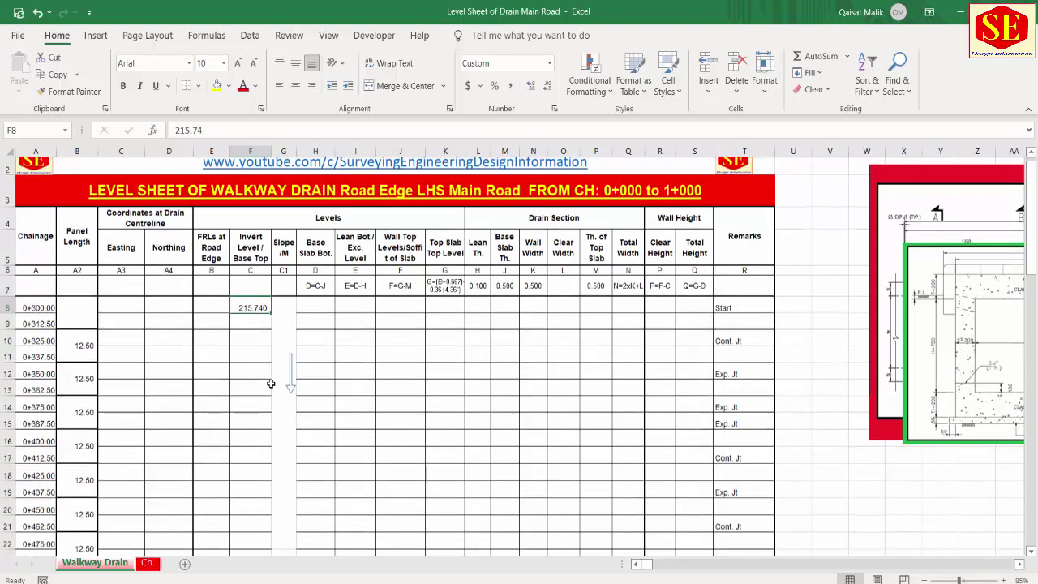
pyautogui.scroll(-10, 270, 383)
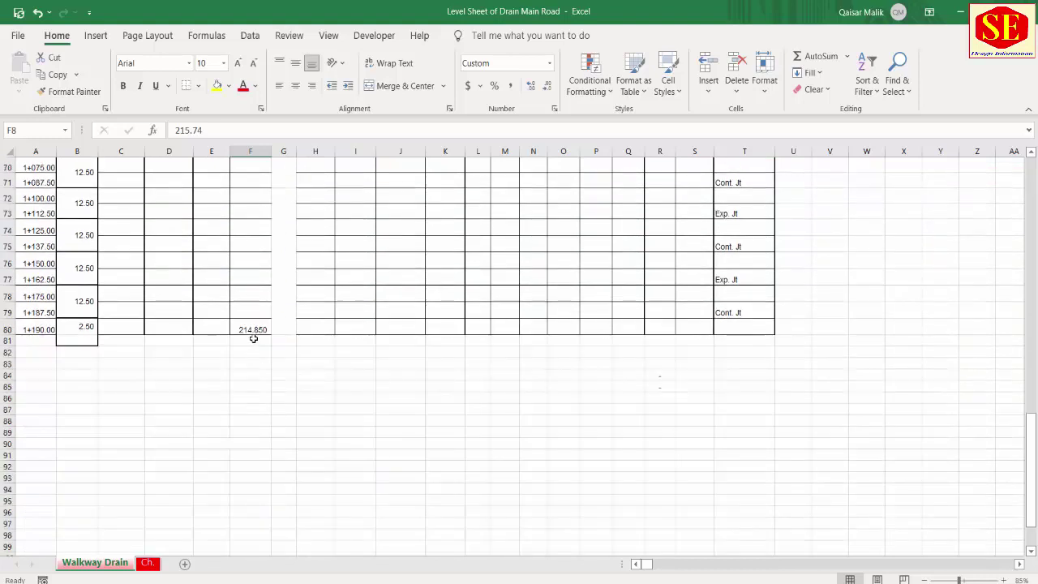
pyautogui.scroll(17, 275, 357)
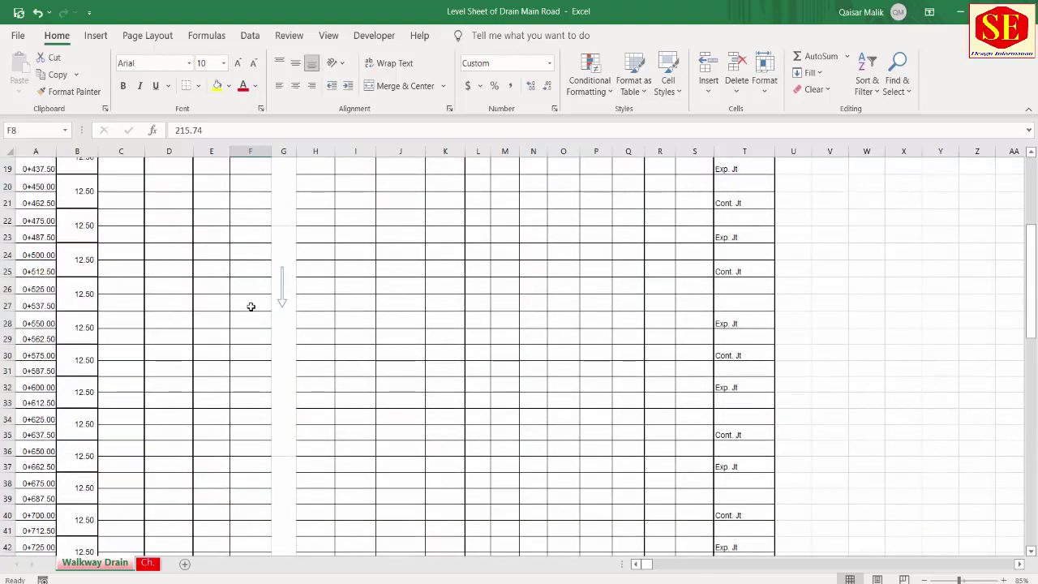
pyautogui.scroll(6, 251, 301)
pyautogui.scroll(-4, 253, 300)
pyautogui.scroll(4, 248, 331)
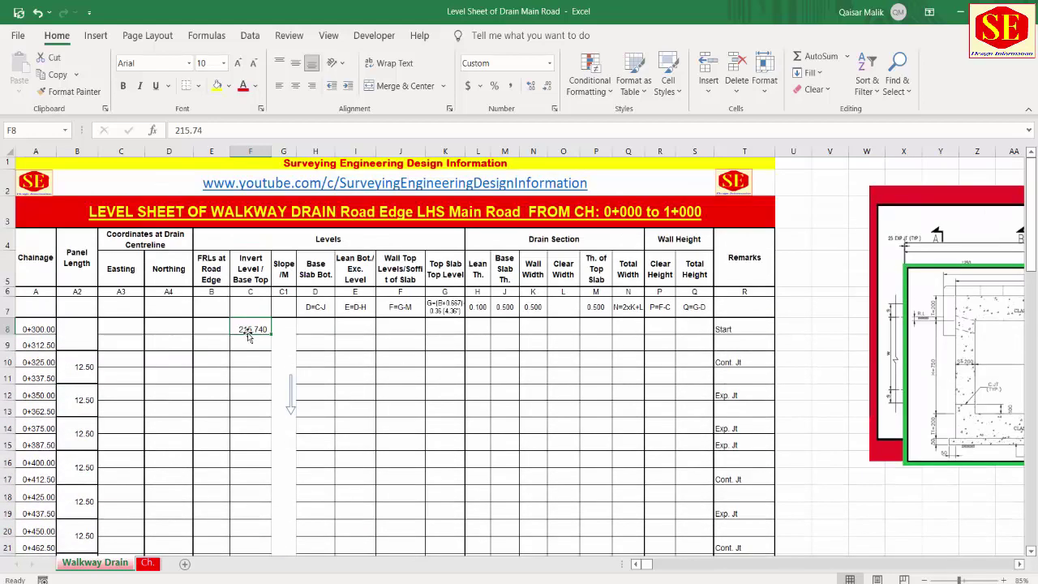
pyautogui.scroll(-20, 248, 343)
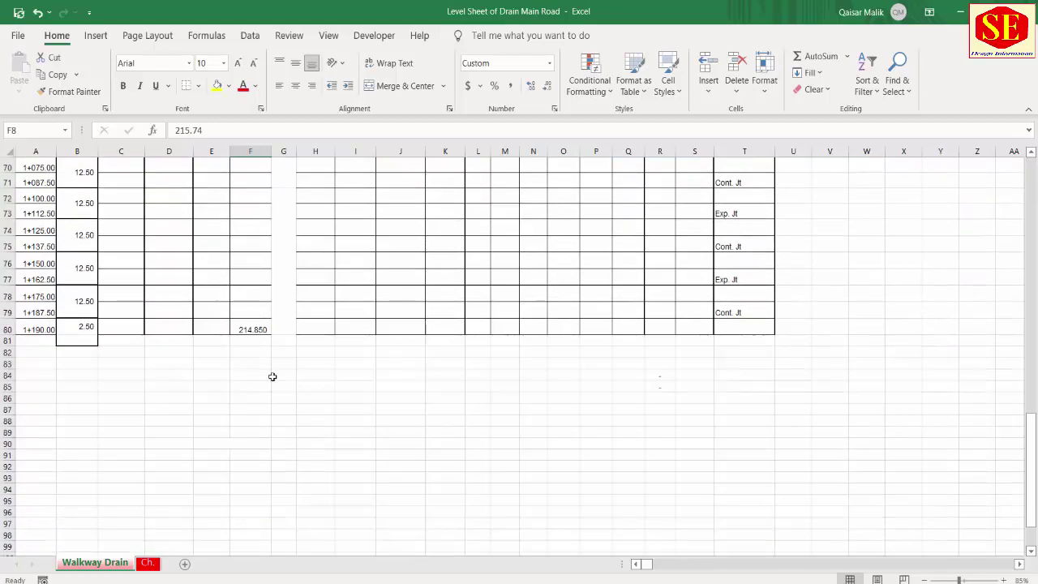
pyautogui.scroll(14, 266, 357)
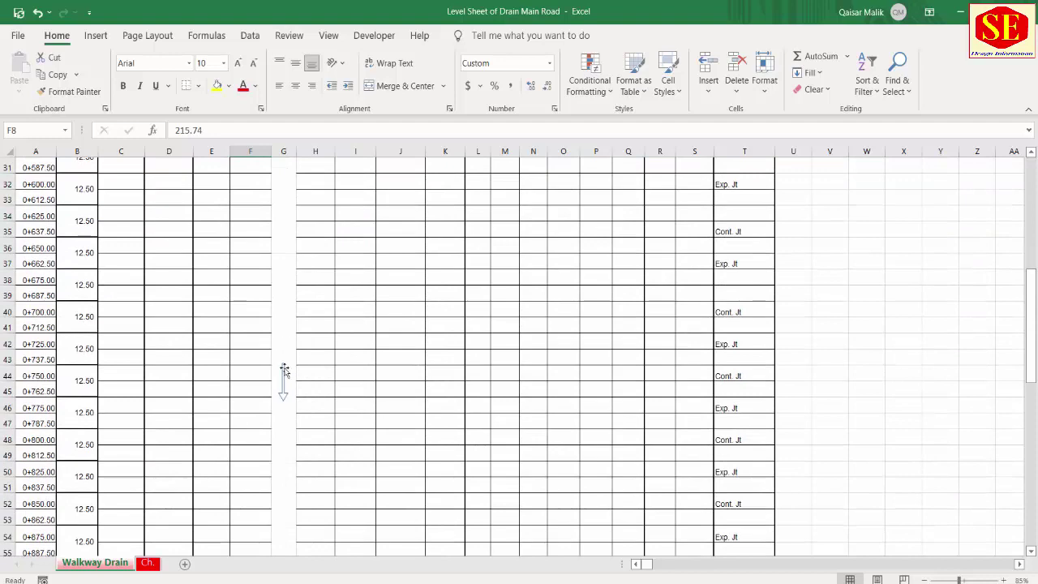
pyautogui.scroll(8, 284, 365)
# - Begin the slope formula in merged cell G8 with the absolute invert level difference, =(($F$80-$F$8)/(
pyautogui.moveTo(284, 257); pyautogui.dragTo(283, 490)
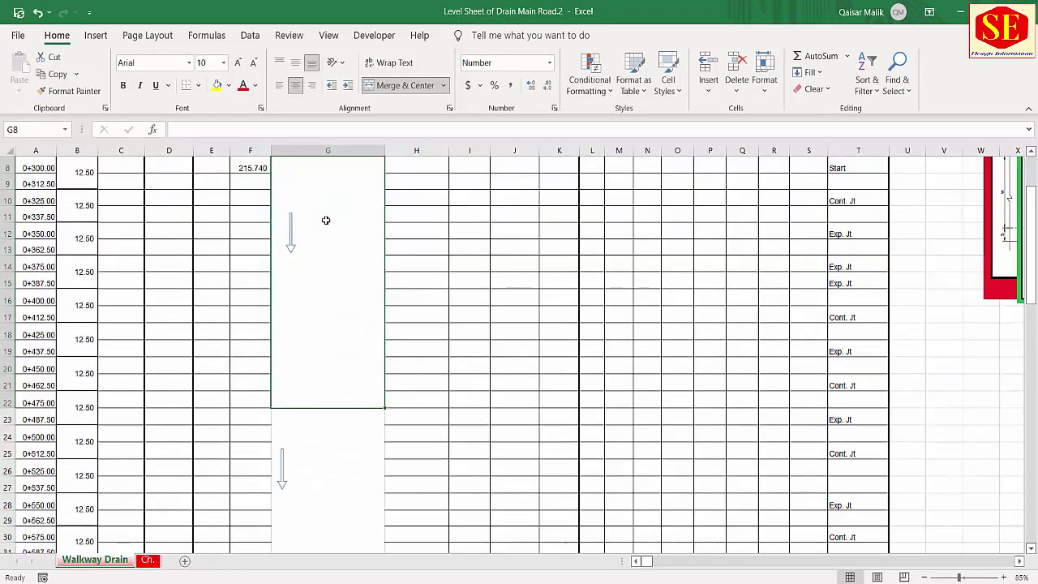
pyautogui.scroll(2, 324, 220)
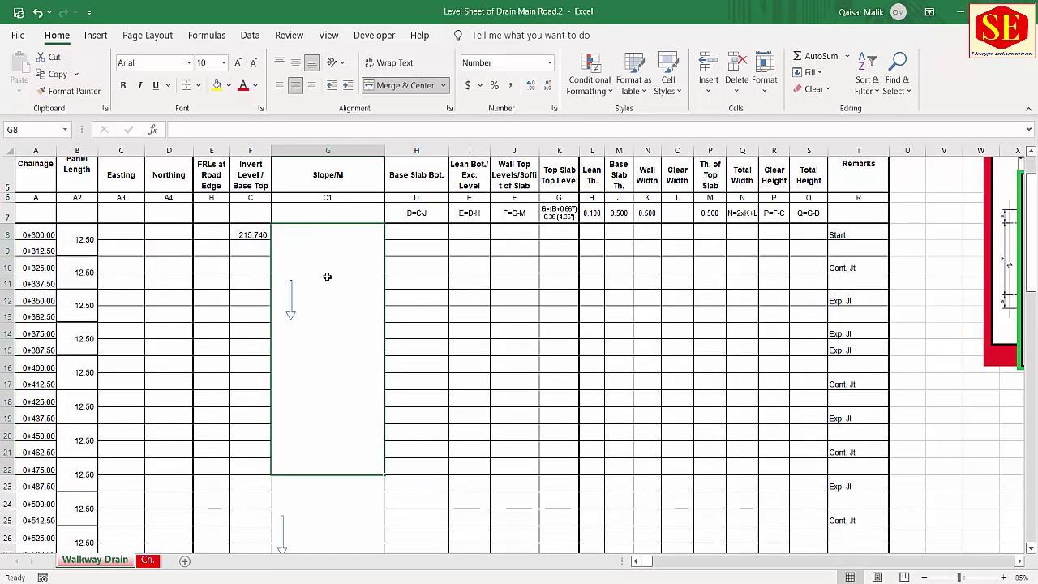
pyautogui.write('=((')
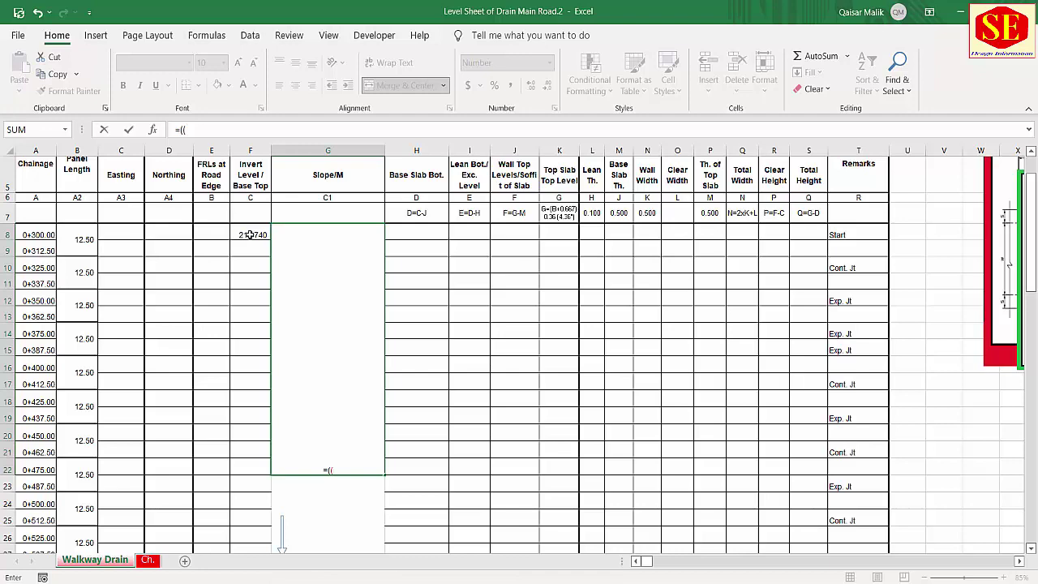
pyautogui.scroll(-20, 245, 238)
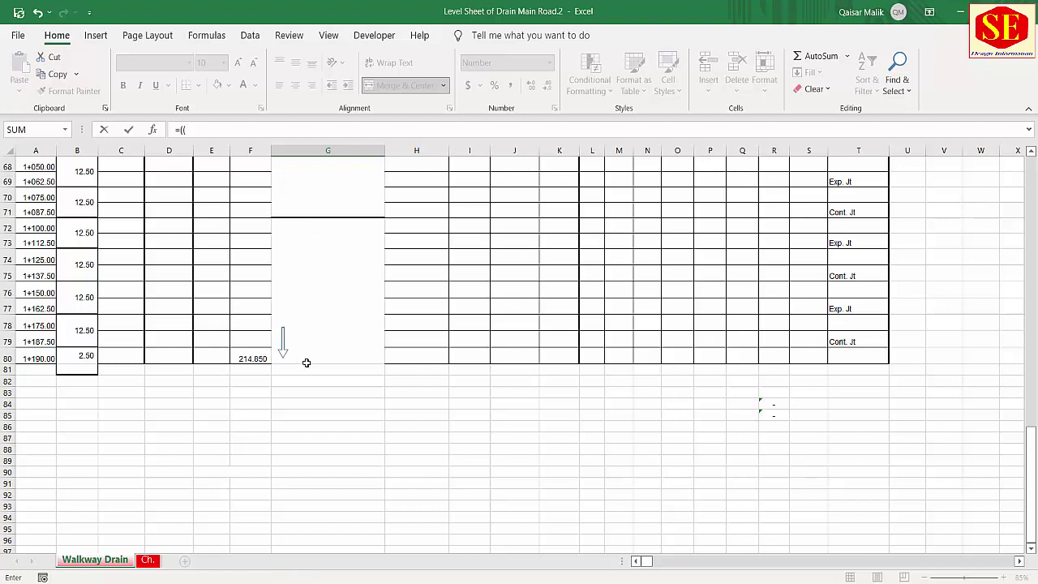
pyautogui.click(253, 359)
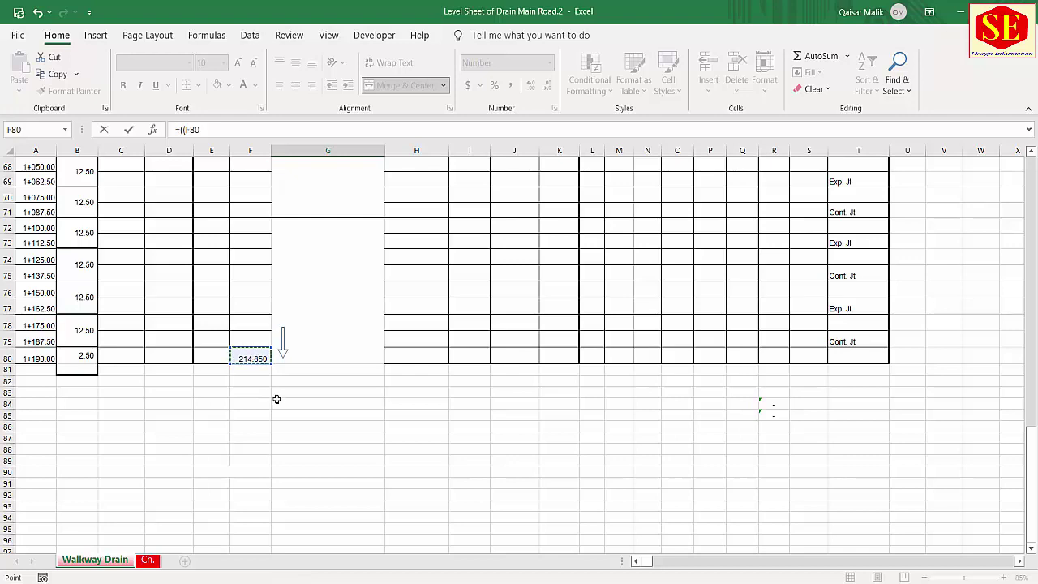
pyautogui.write('-')
pyautogui.scroll(20, 322, 382)
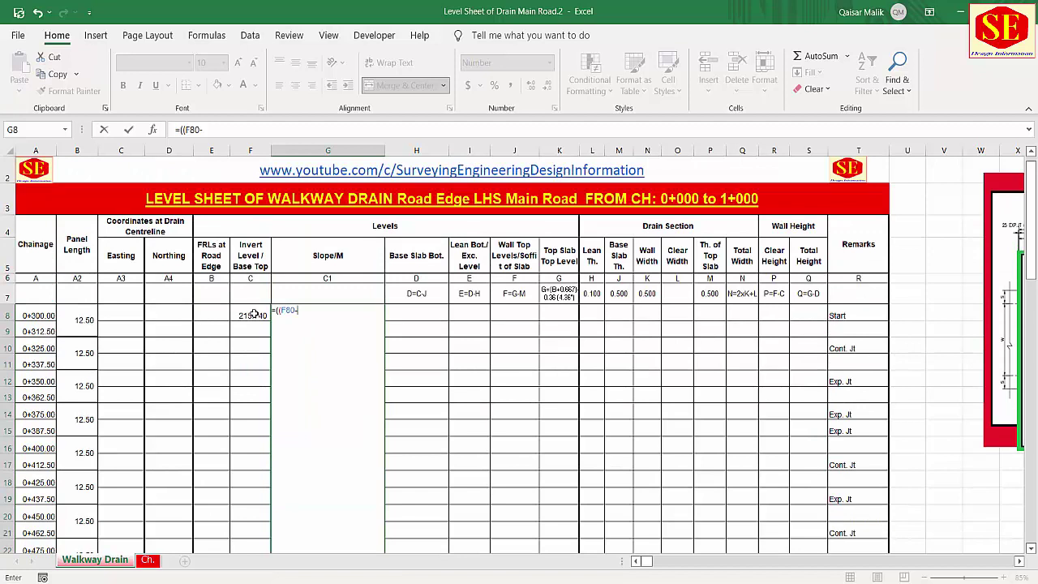
pyautogui.click(254, 314)
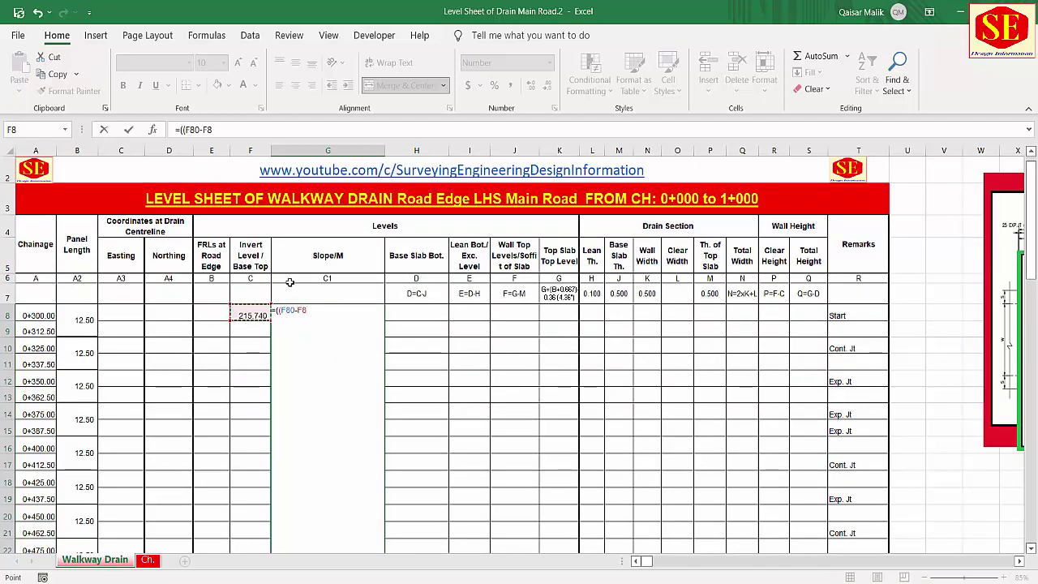
pyautogui.click(288, 310)
pyautogui.press('F4')
pyautogui.click(330, 309)
pyautogui.press('F4')
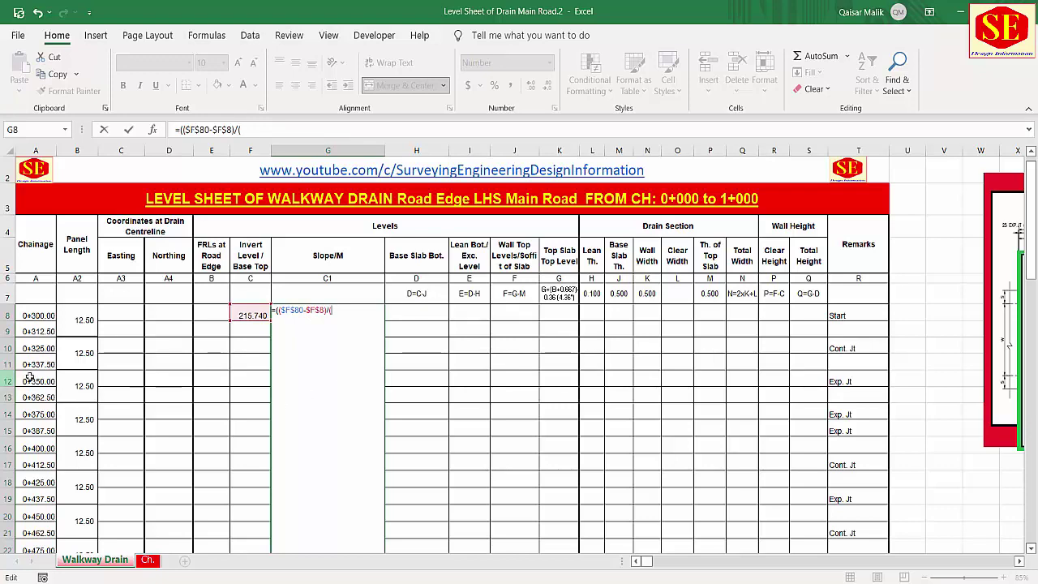
# - Complete the G8 slope formula with the absolute chainage difference as =(($F$80-$F$8)/($A$80-$A$8)), accepting the closing-bracket correction
pyautogui.scroll(-17, 36, 388)
pyautogui.scroll(-5, 36, 388)
pyautogui.click(35, 268)
pyautogui.write('-')
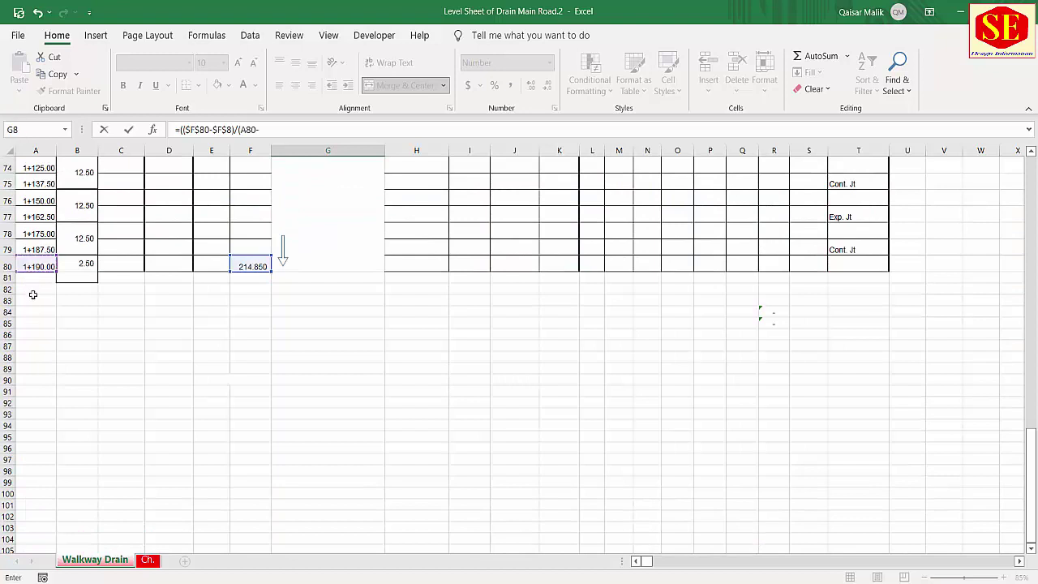
pyautogui.scroll(20, 32, 294)
pyautogui.click(31, 316)
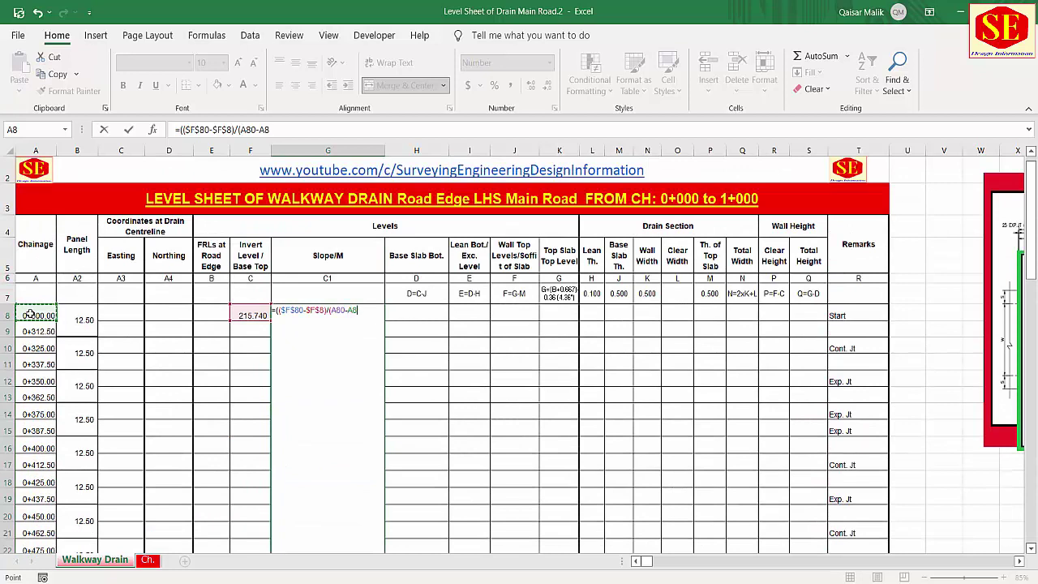
pyautogui.write(')')
pyautogui.click(337, 310)
pyautogui.press('F4')
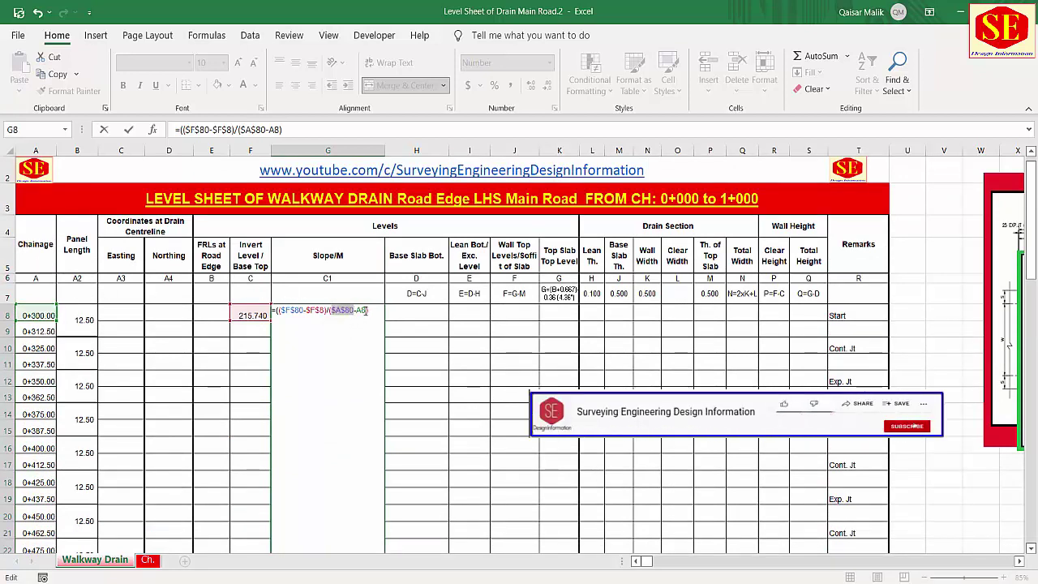
pyautogui.press('F4')
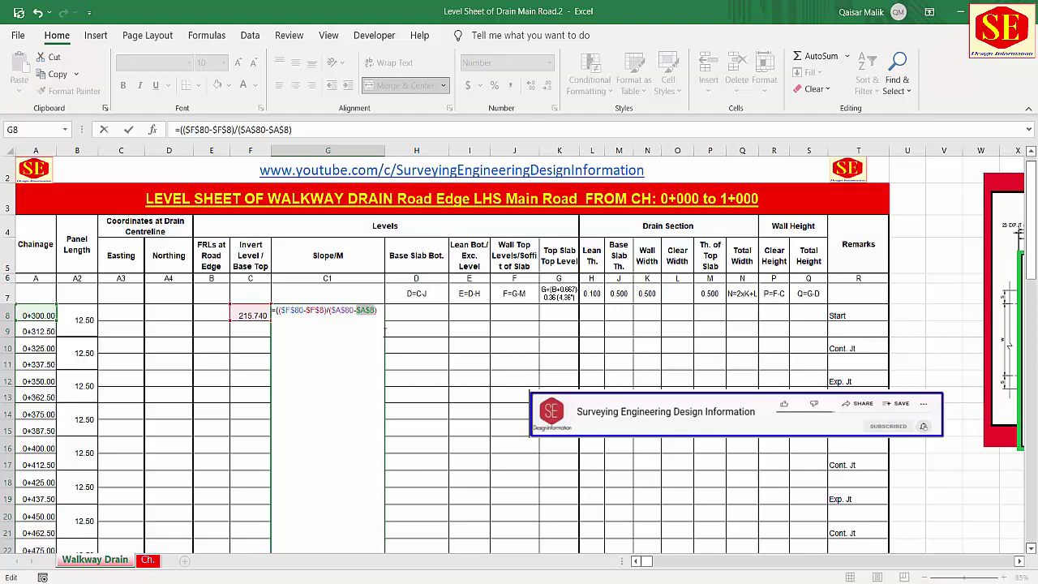
pyautogui.press('Return')
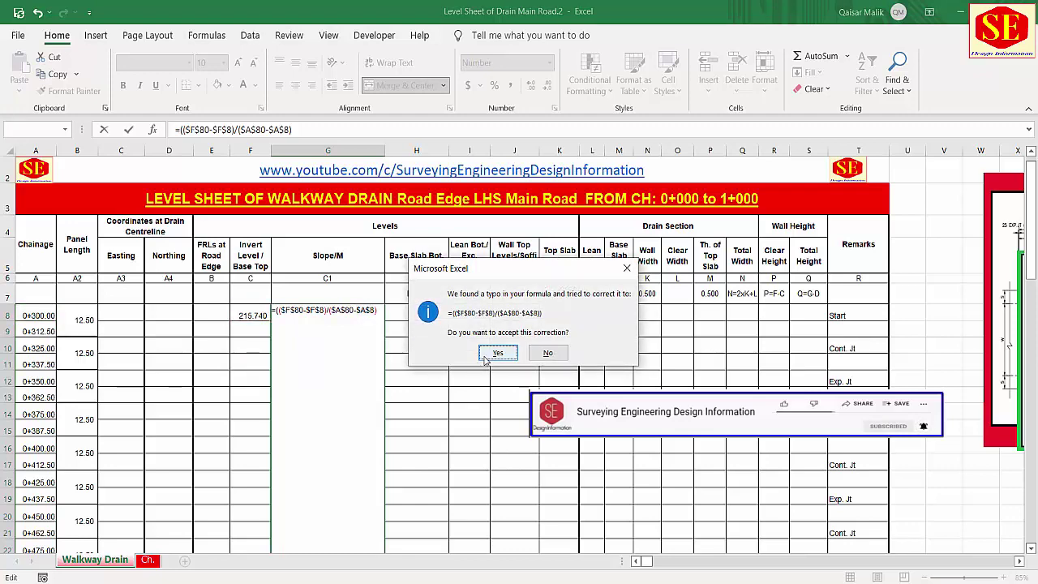
pyautogui.click(490, 354)
# - Show the slope value in G8 with four decimal places
pyautogui.click(341, 476)
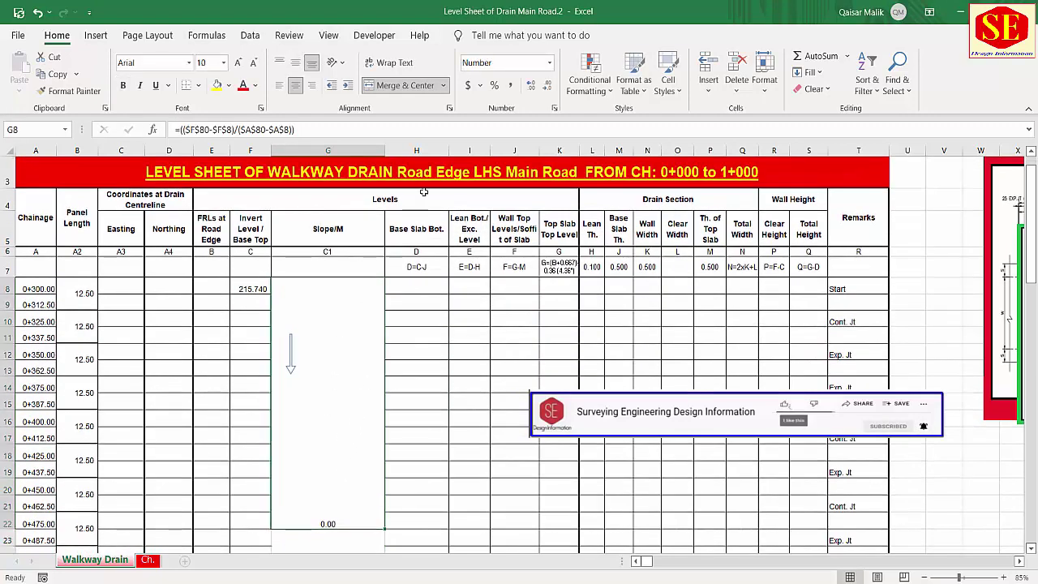
pyautogui.click(531, 85)
pyautogui.click(532, 85)
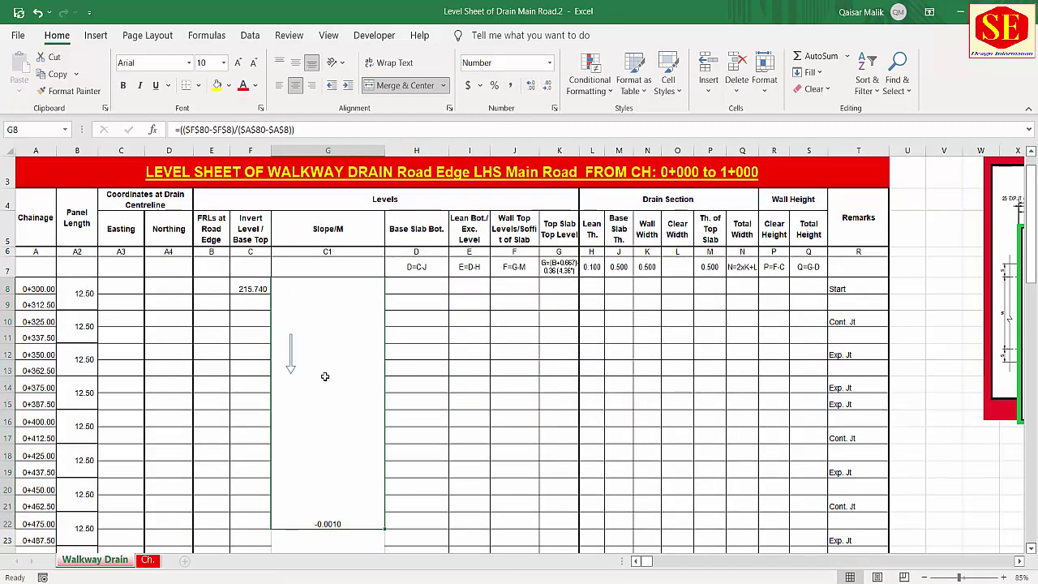
# - Rotate the slope value in G8 to a 90-degree text orientation and make it bold
pyautogui.scroll(-1, 327, 322)
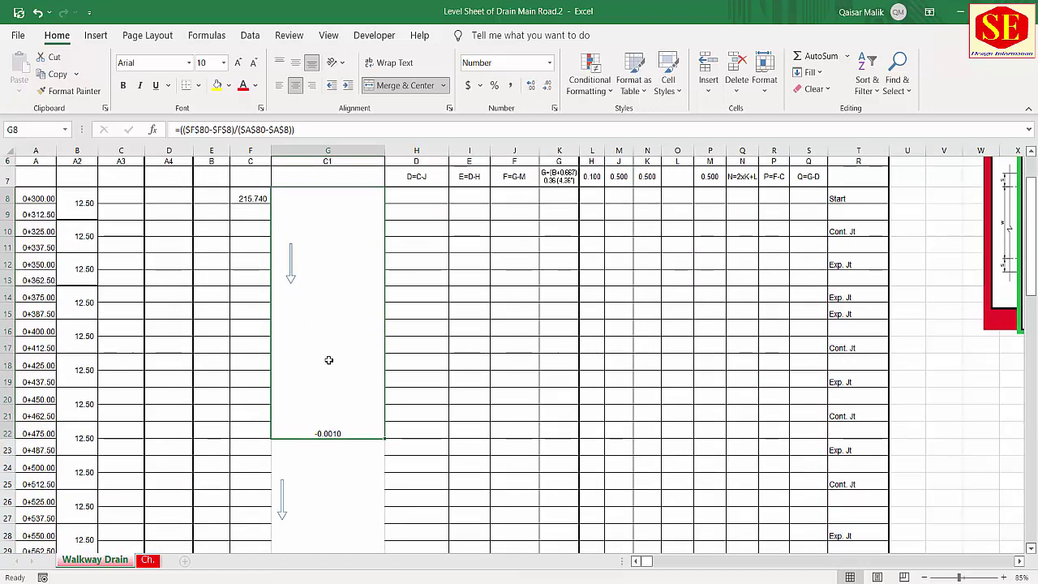
pyautogui.rightClick(323, 335)
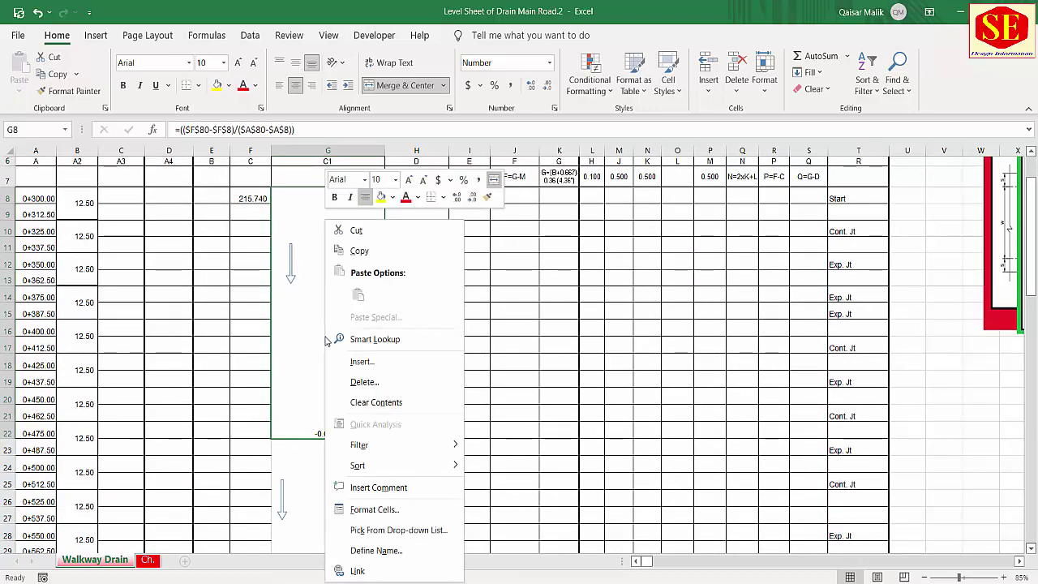
pyautogui.click(365, 504)
pyautogui.click(261, 259)
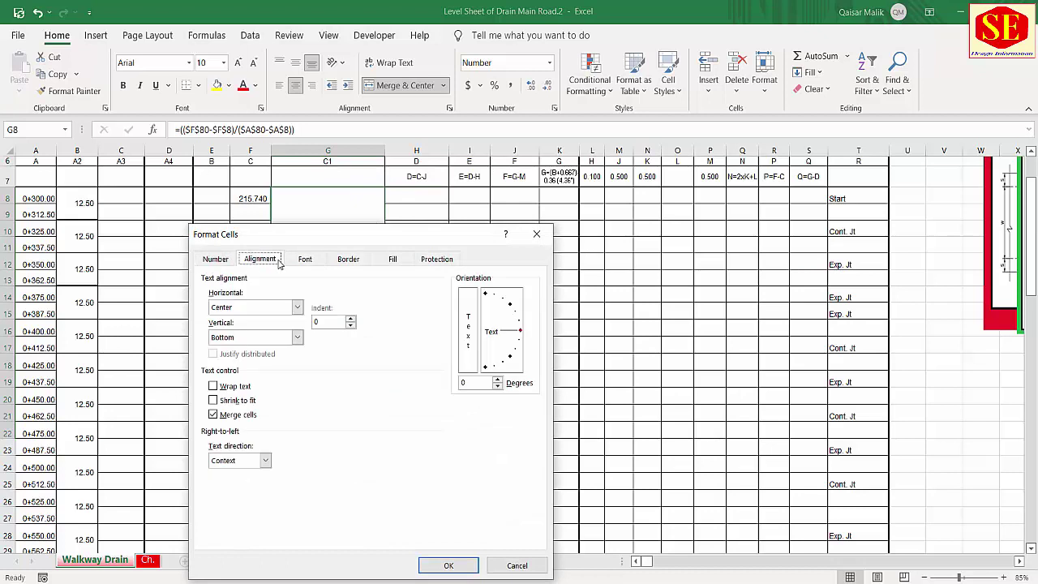
pyautogui.moveTo(520, 332); pyautogui.dragTo(485, 294)
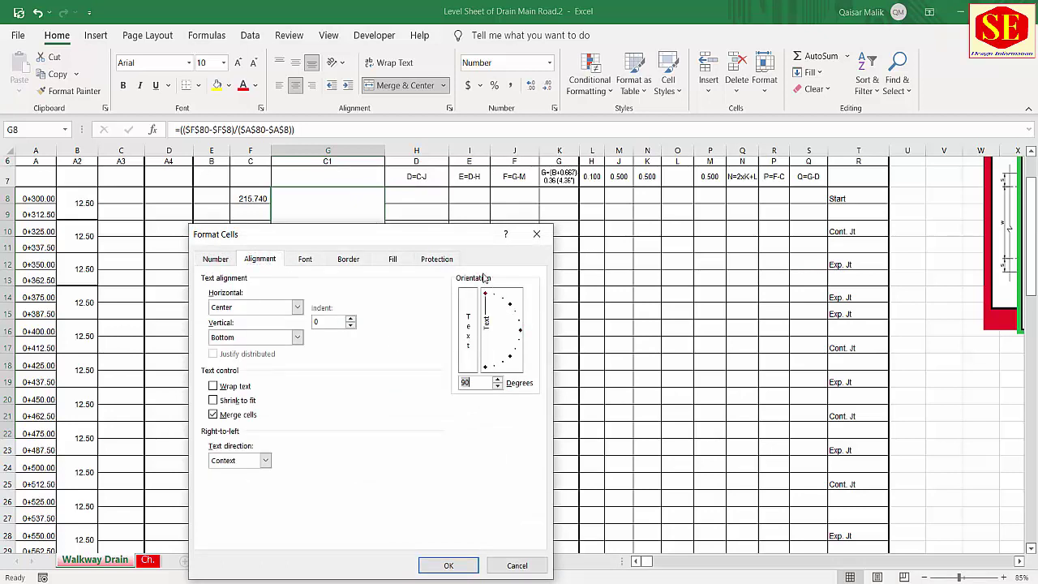
pyautogui.click(434, 566)
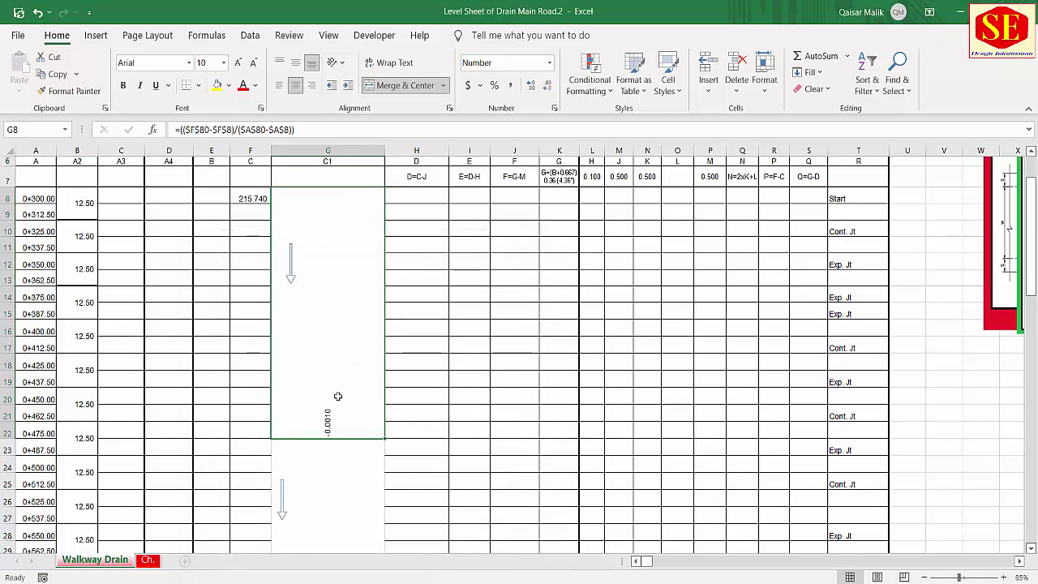
pyautogui.click(123, 85)
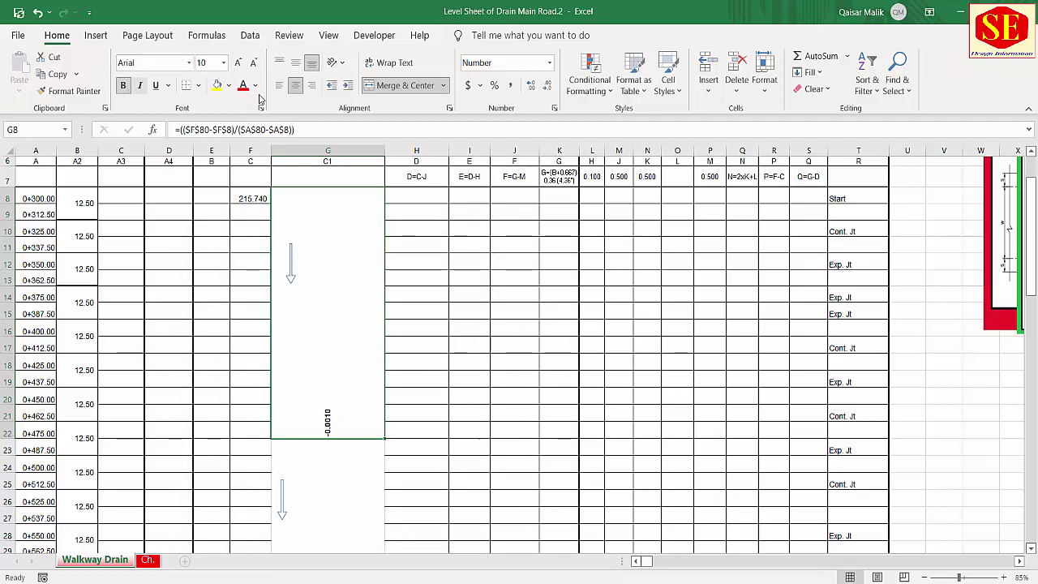
# - Increase the font size of the slope value in G8 to 12 and centre it vertically in the merged cell
pyautogui.click(239, 63)
pyautogui.click(238, 63)
pyautogui.click(293, 66)
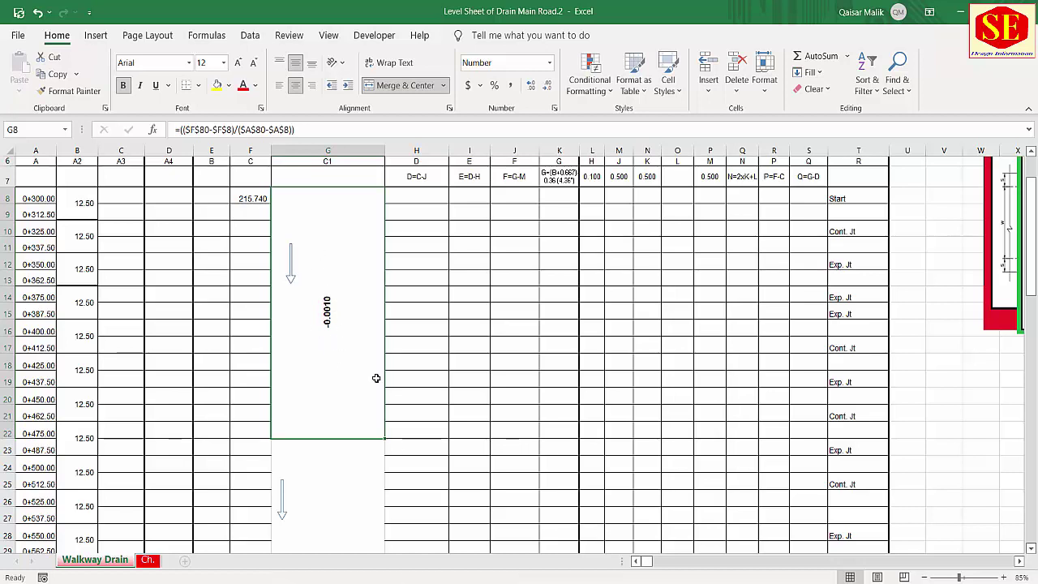
# - Copy the slope value from G8 into the merged slope cells G23 and G37
pyautogui.scroll(2, 335, 311)
pyautogui.rightClick(336, 310)
pyautogui.click(378, 252)
pyautogui.scroll(-5, 359, 321)
pyautogui.click(359, 322)
pyautogui.rightClick(349, 346)
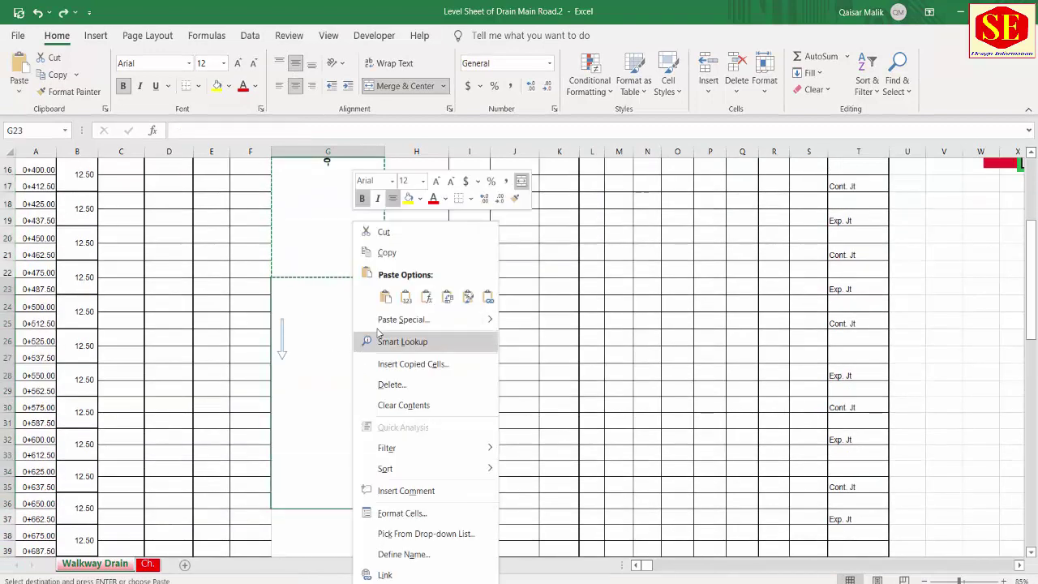
pyautogui.click(389, 297)
pyautogui.scroll(-4, 380, 380)
pyautogui.click(347, 387)
pyautogui.rightClick(348, 387)
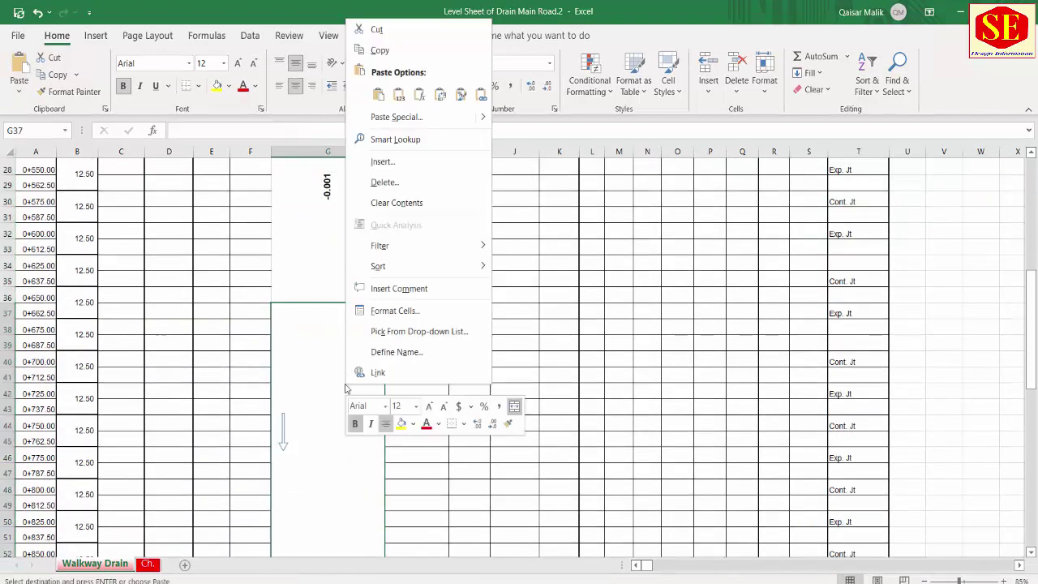
pyautogui.click(386, 96)
# - Paste the copied slope into merged cell G57 with its formula and into G72 as a value
pyautogui.scroll(-5, 341, 297)
pyautogui.click(331, 397)
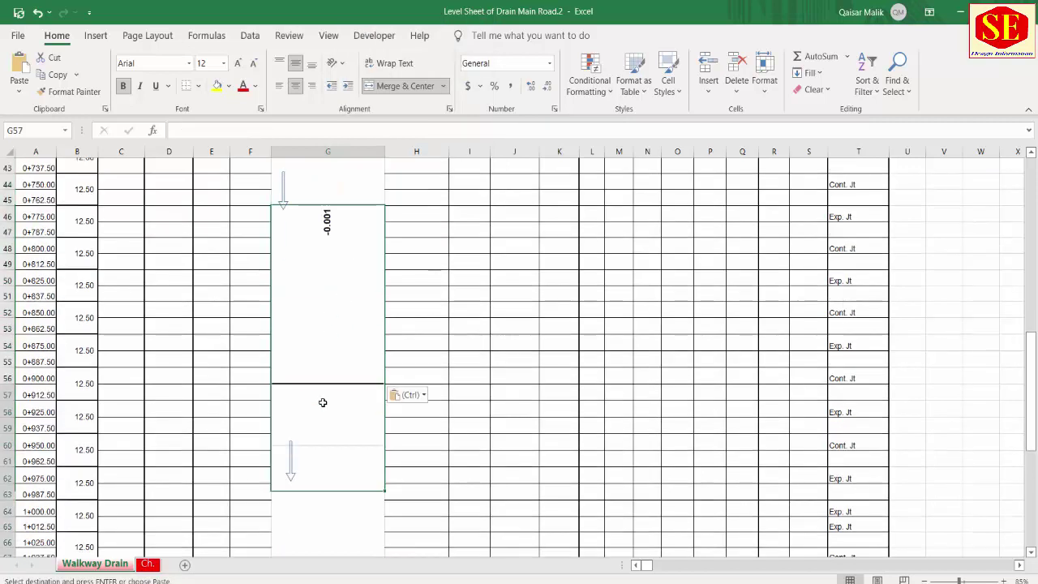
pyautogui.rightClick(325, 403)
pyautogui.click(377, 114)
pyautogui.scroll(-5, 340, 301)
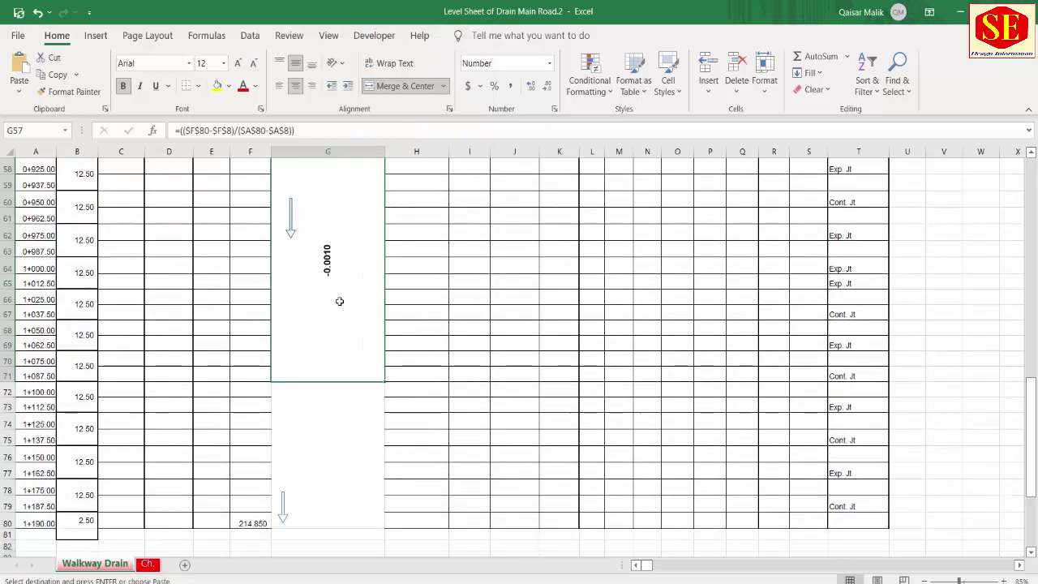
pyautogui.click(345, 426)
pyautogui.rightClick(345, 426)
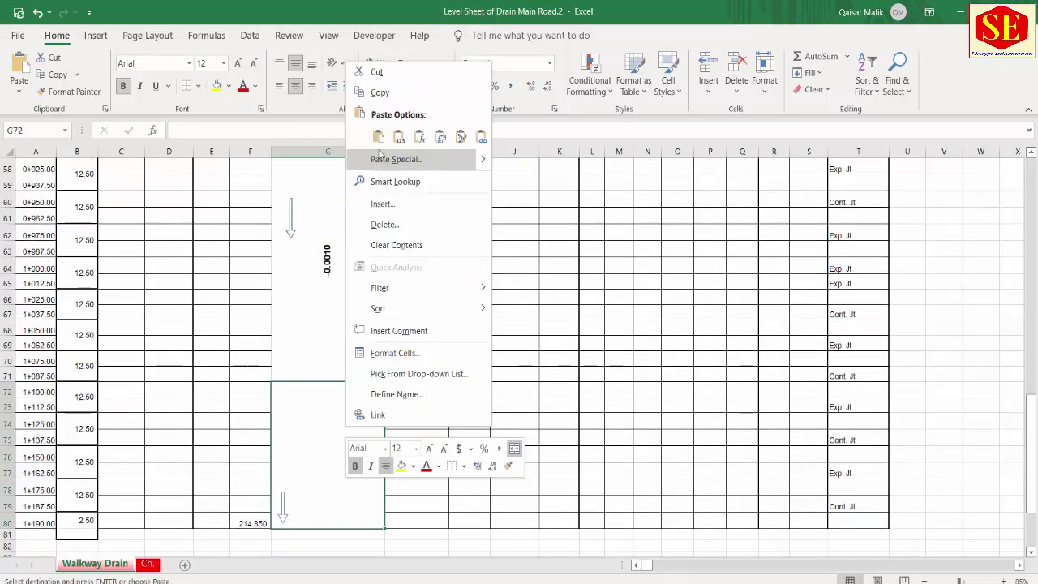
pyautogui.click(376, 130)
# - Narrow the Slope/M column G to just fit its heading and the vertical slope values
pyautogui.scroll(19, 320, 421)
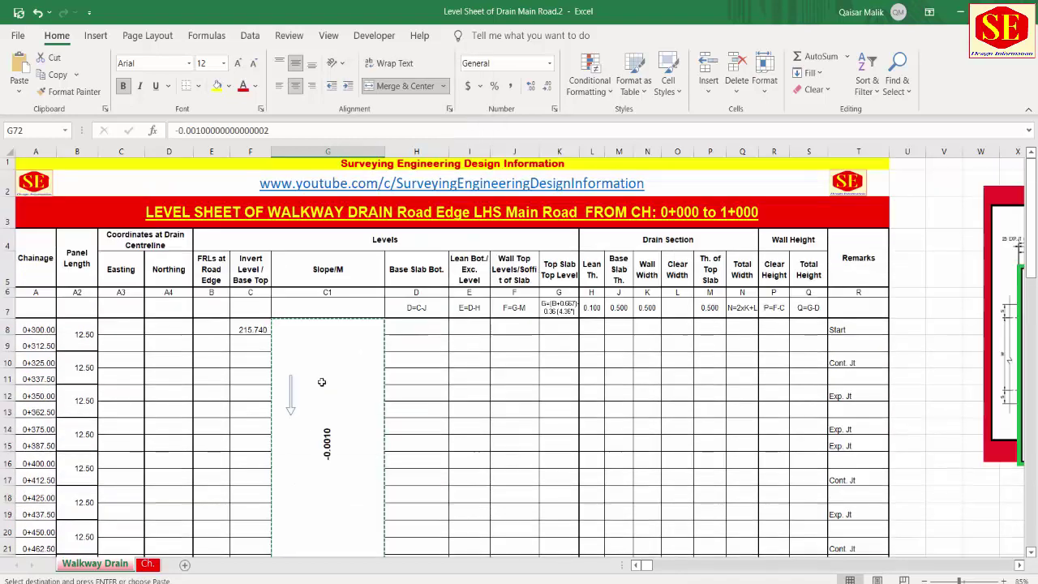
pyautogui.scroll(-20, 379, 149)
pyautogui.moveTo(379, 150); pyautogui.dragTo(304, 154)
# - Move the down arrows in column G directly beside the slope values in G8 and G23
pyautogui.scroll(15, 296, 375)
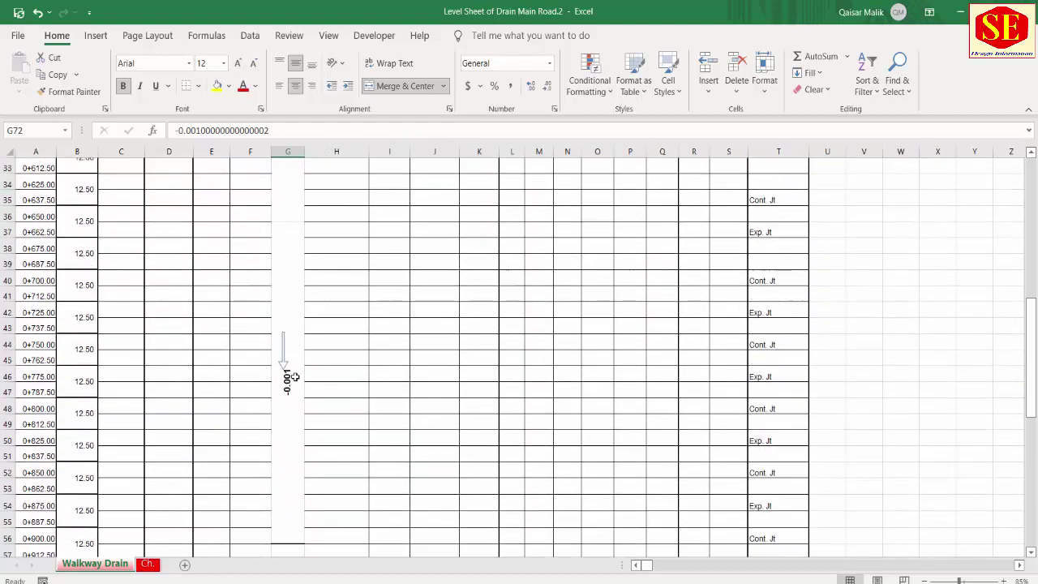
pyautogui.scroll(4, 295, 324)
pyautogui.moveTo(294, 352); pyautogui.dragTo(296, 406)
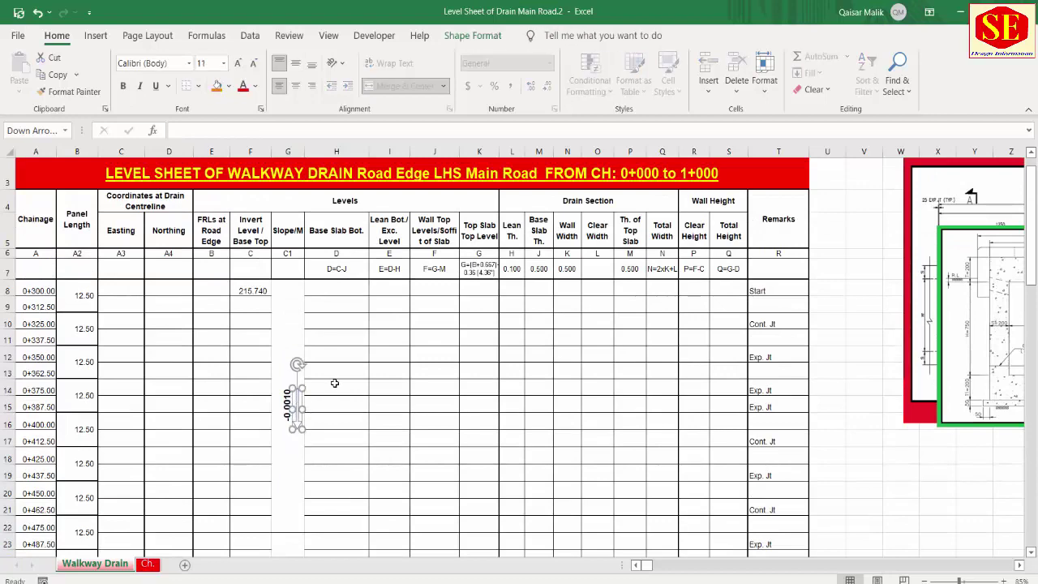
pyautogui.scroll(-6, 304, 357)
pyautogui.moveTo(280, 250); pyautogui.dragTo(293, 301)
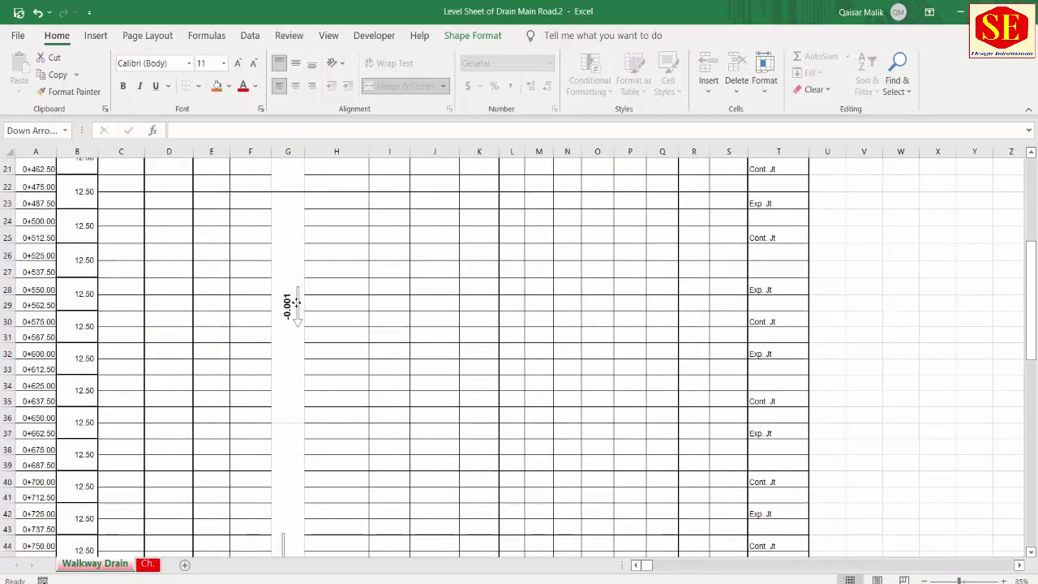
# - Draw a trial right block arrow over the empty cells beside the slope column and delete it
pyautogui.click(95, 36)
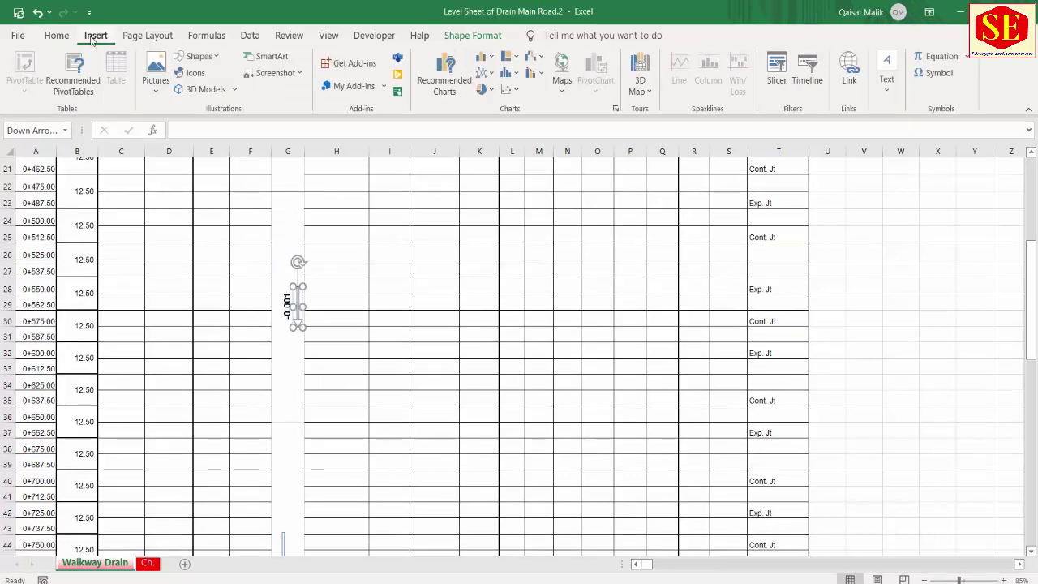
pyautogui.click(199, 56)
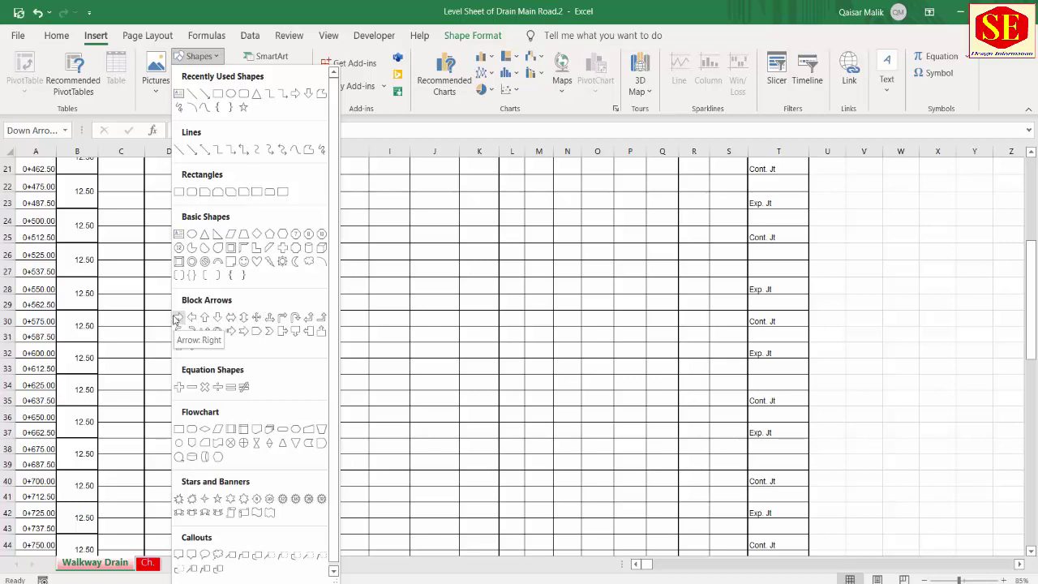
pyautogui.click(179, 319)
pyautogui.moveTo(423, 401)
pyautogui.mouseDown()
pyautogui.moveTo(428, 319)
pyautogui.moveTo(447, 290)
pyautogui.moveTo(473, 350)
pyautogui.moveTo(562, 379)
pyautogui.mouseUp()
pyautogui.moveTo(492, 351)
pyautogui.mouseDown()
pyautogui.moveTo(503, 361)
pyautogui.moveTo(506, 403)
pyautogui.moveTo(538, 370)
pyautogui.moveTo(493, 286)
pyautogui.moveTo(500, 366)
pyautogui.mouseUp()
pyautogui.press('Delete')
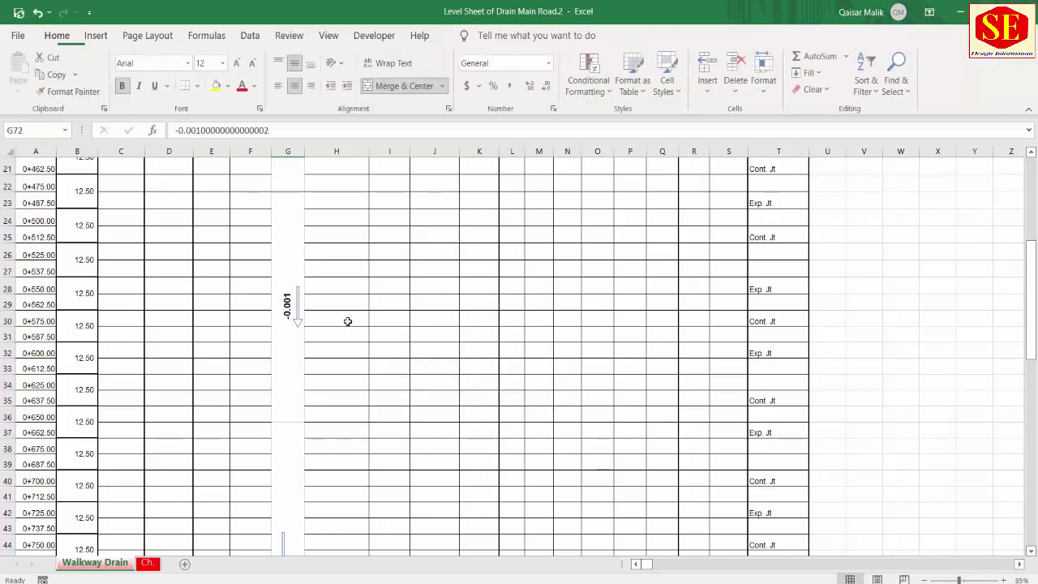
# - Place down arrows beside the slope values in merged cells G37 and G57
pyautogui.scroll(-5, 262, 301)
pyautogui.moveTo(275, 299); pyautogui.dragTo(297, 328)
pyautogui.scroll(-4, 269, 388)
pyautogui.moveTo(293, 387)
pyautogui.mouseDown()
pyautogui.moveTo(296, 424)
pyautogui.moveTo(298, 400)
pyautogui.mouseUp()
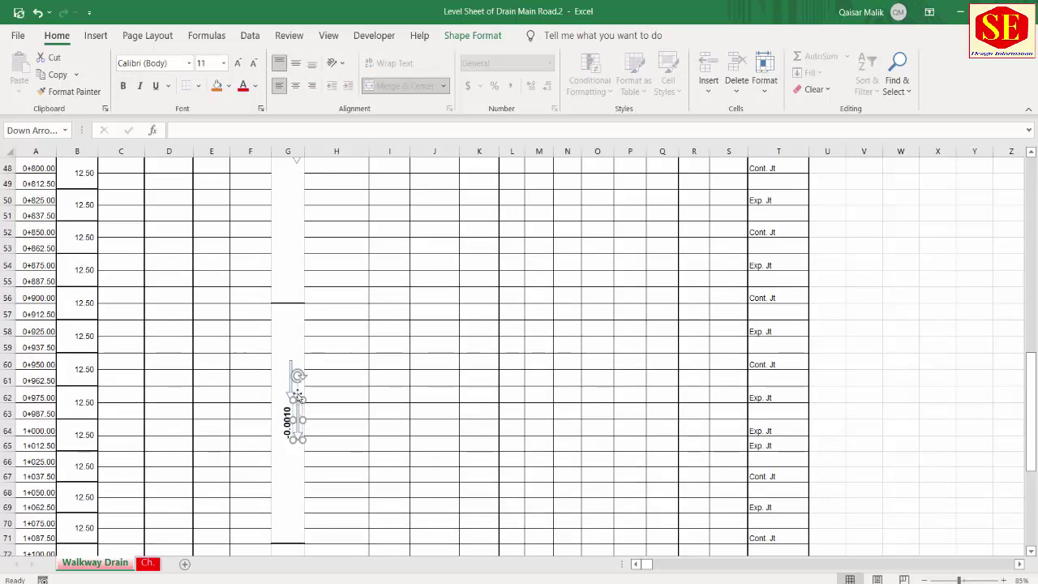
# - Move the spare down arrow from G57 beside the slope value in G72 and delete the extra arrow near row 79
pyautogui.moveTo(288, 365); pyautogui.dragTo(317, 486)
pyautogui.scroll(-3, 403, 408)
pyautogui.moveTo(320, 347); pyautogui.dragTo(293, 467)
pyautogui.click(296, 467)
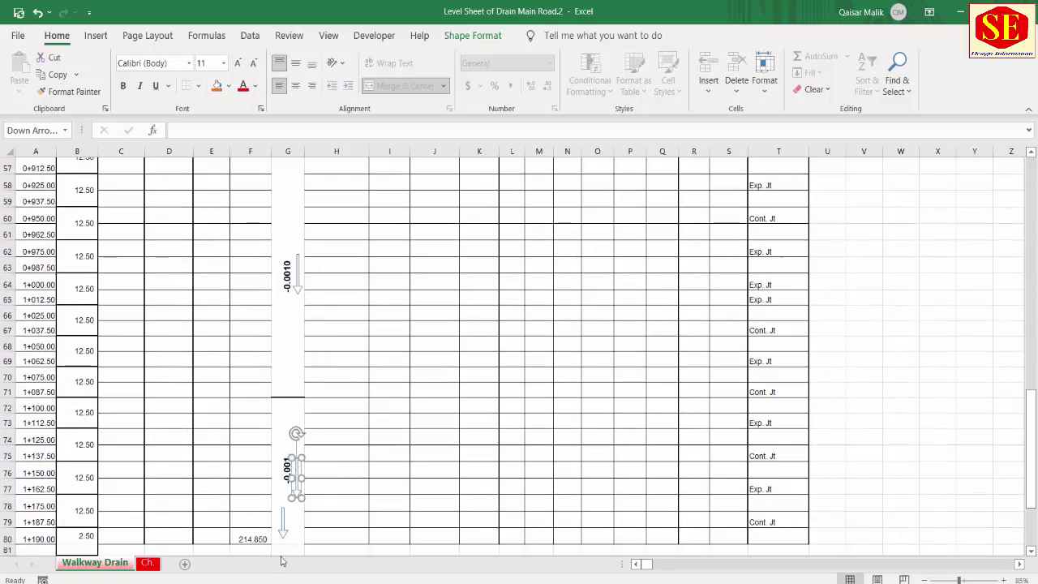
pyautogui.click(283, 528)
pyautogui.press('Delete')
# - Begin the invert level formula in F9 with =F8+(G8 and place the cursor inside the G8 slope reference
pyautogui.scroll(4, 299, 470)
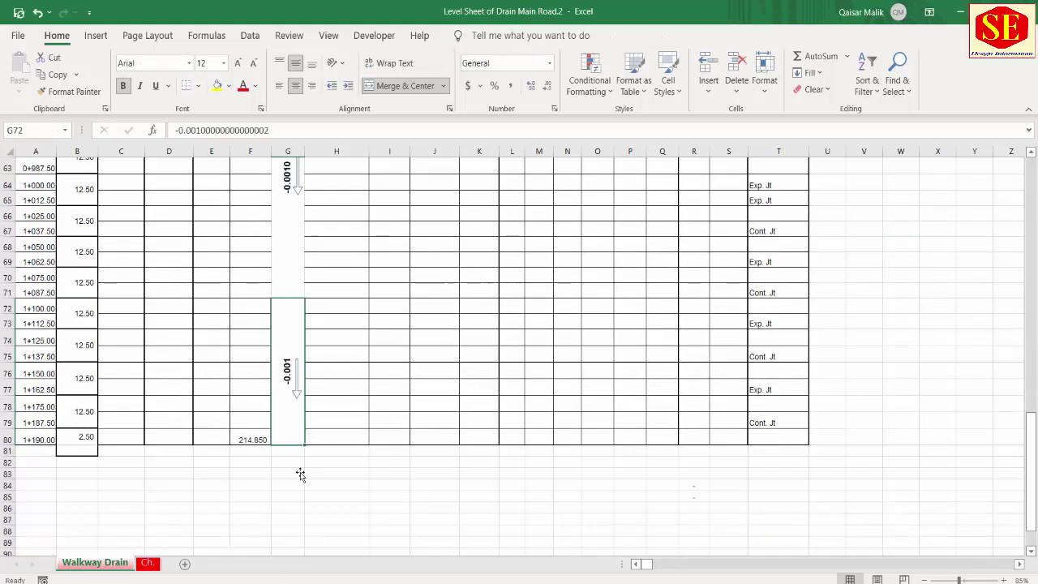
pyautogui.scroll(15, 296, 408)
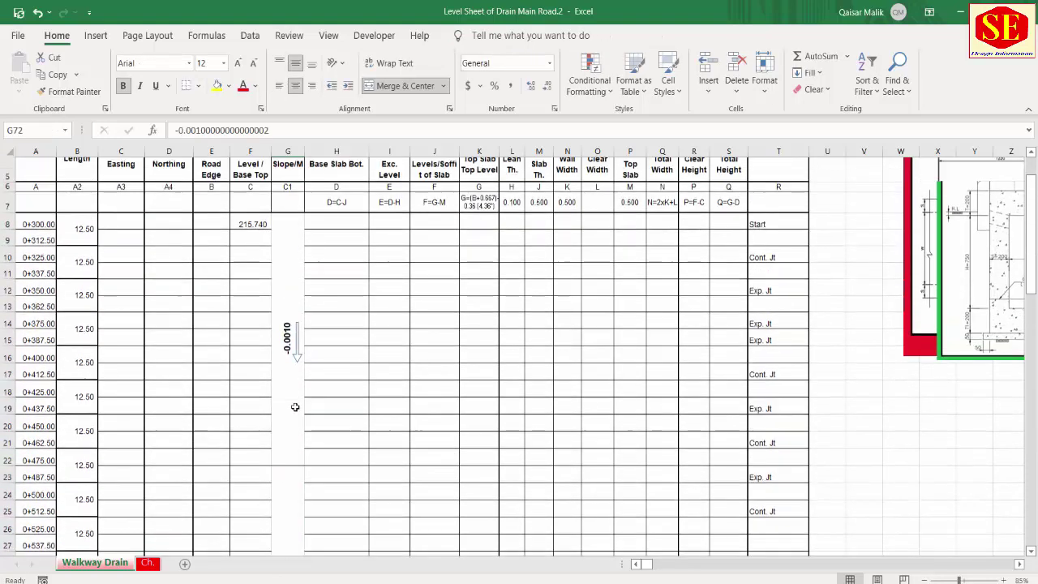
pyautogui.click(256, 324)
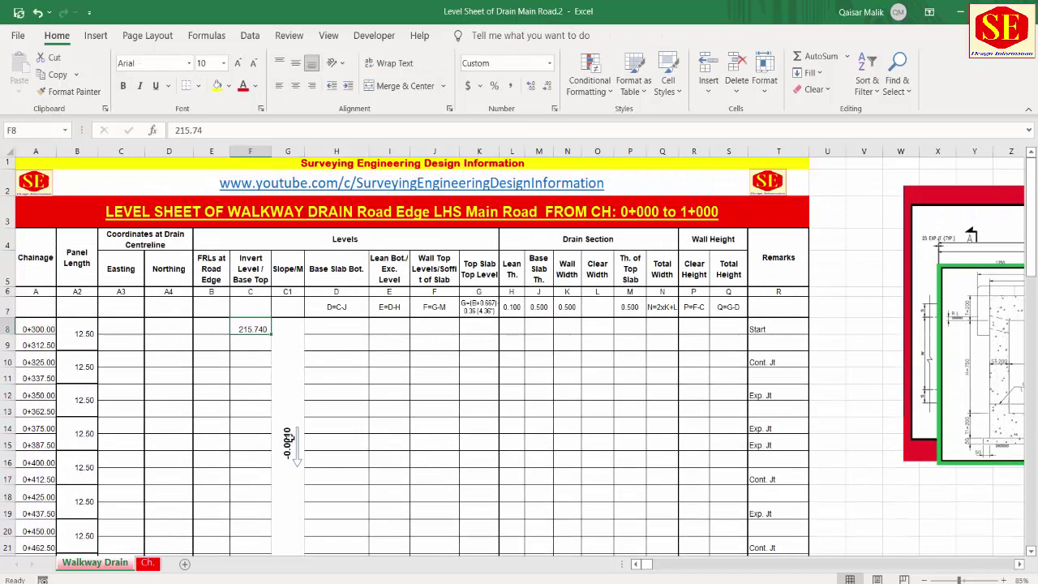
pyautogui.click(284, 444)
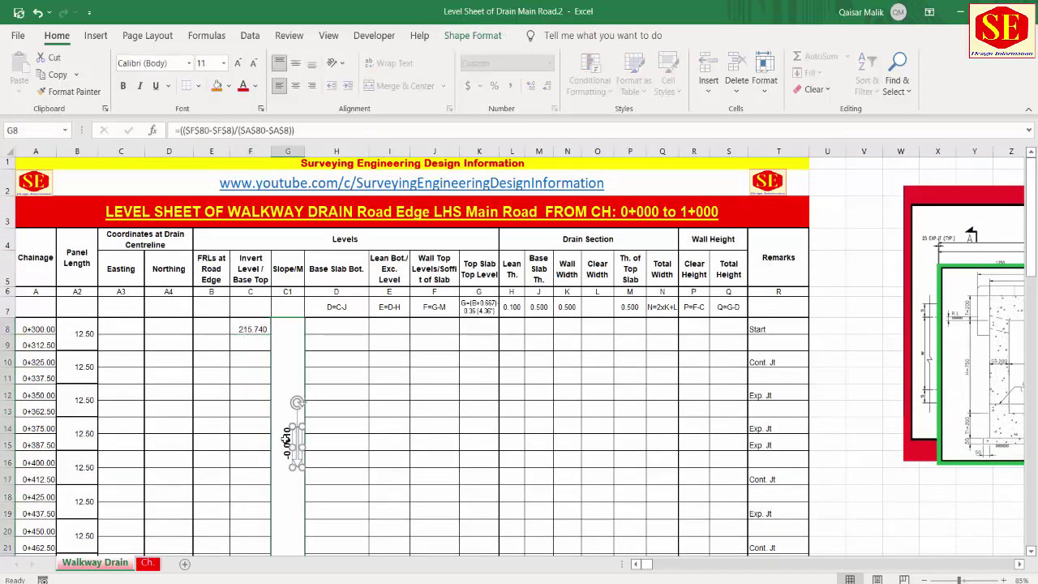
pyautogui.click(280, 428)
pyautogui.click(252, 339)
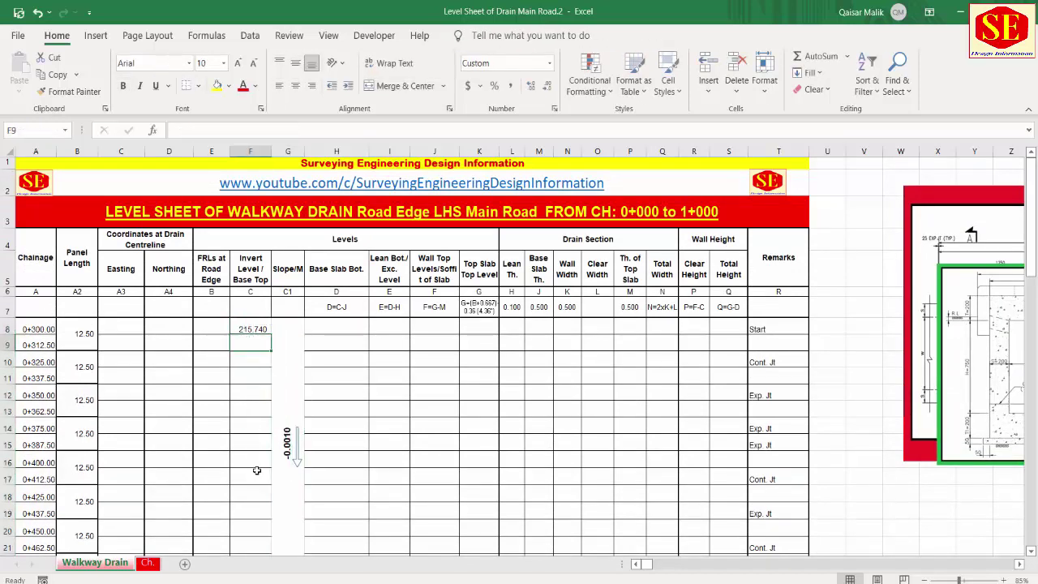
pyautogui.write('=')
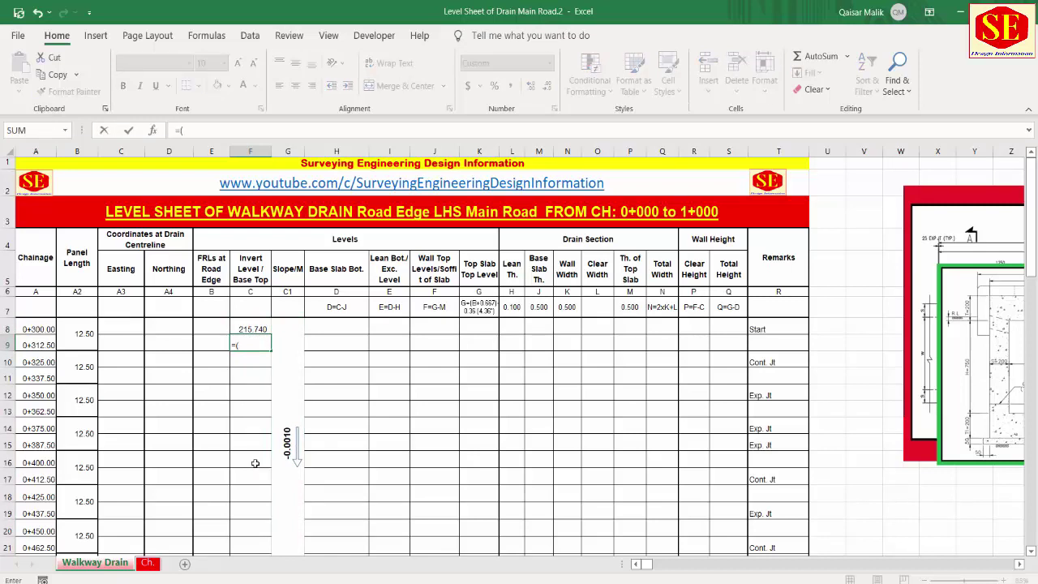
pyautogui.click(244, 328)
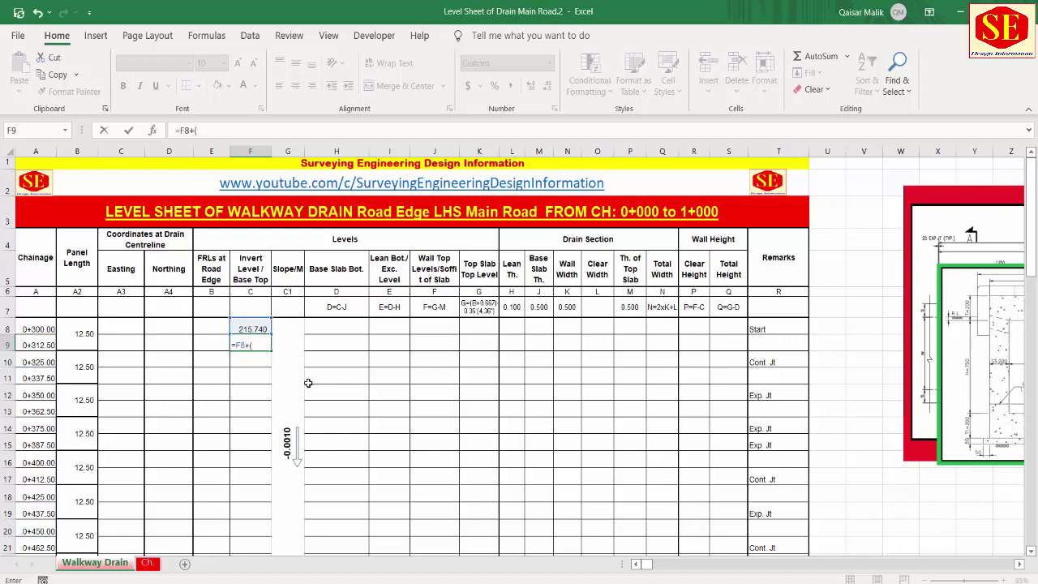
pyautogui.click(287, 437)
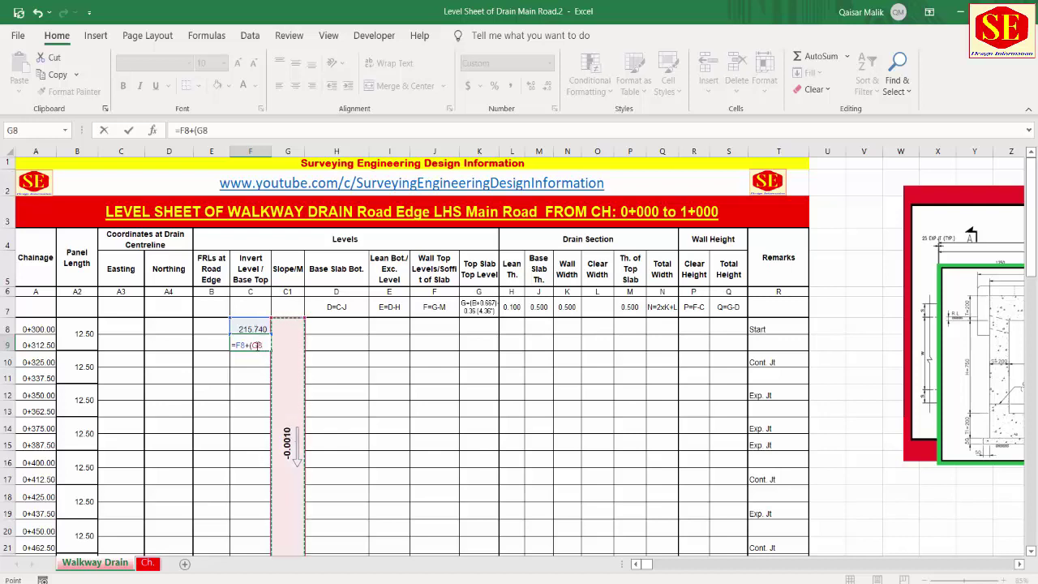
pyautogui.press('F2')
pyautogui.press('Left')
pyautogui.press('Left')
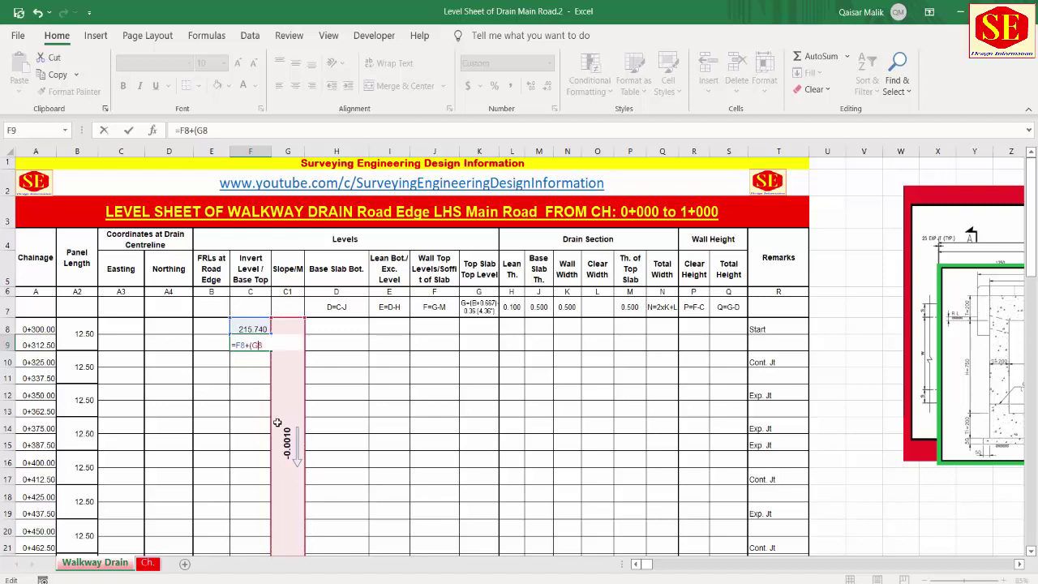
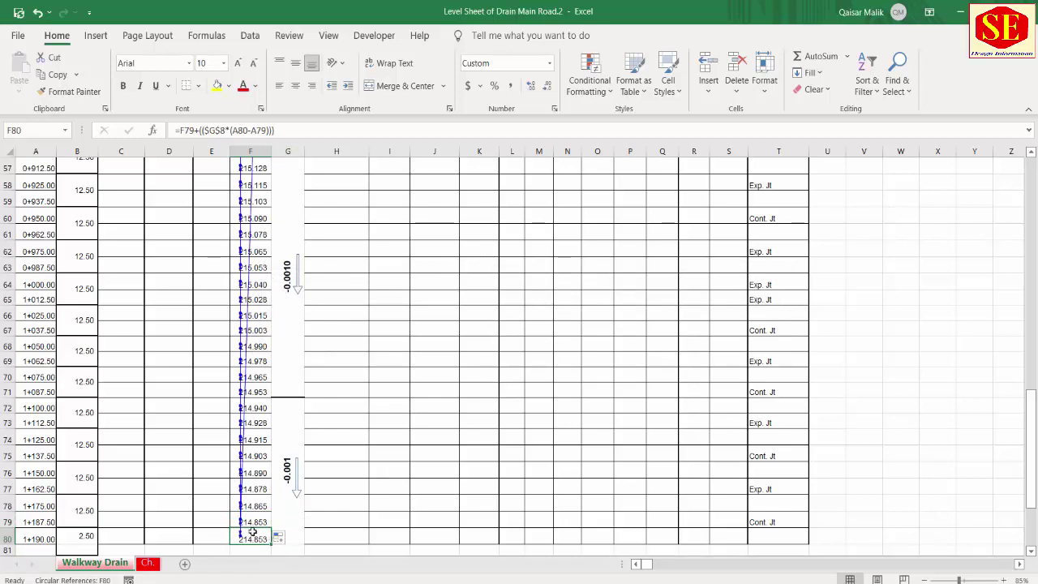
# - Undo the formula fill into F80 and compare the contents of F79 with the end invert level in F80
pyautogui.hotkey('ctrl', 'z')
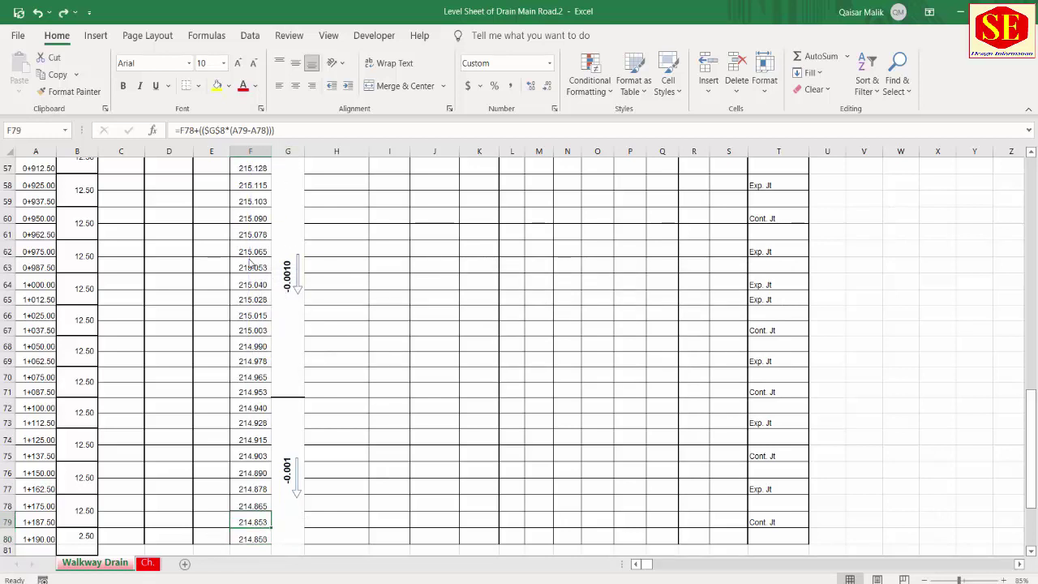
pyautogui.click(254, 540)
pyautogui.scroll(-1, 255, 540)
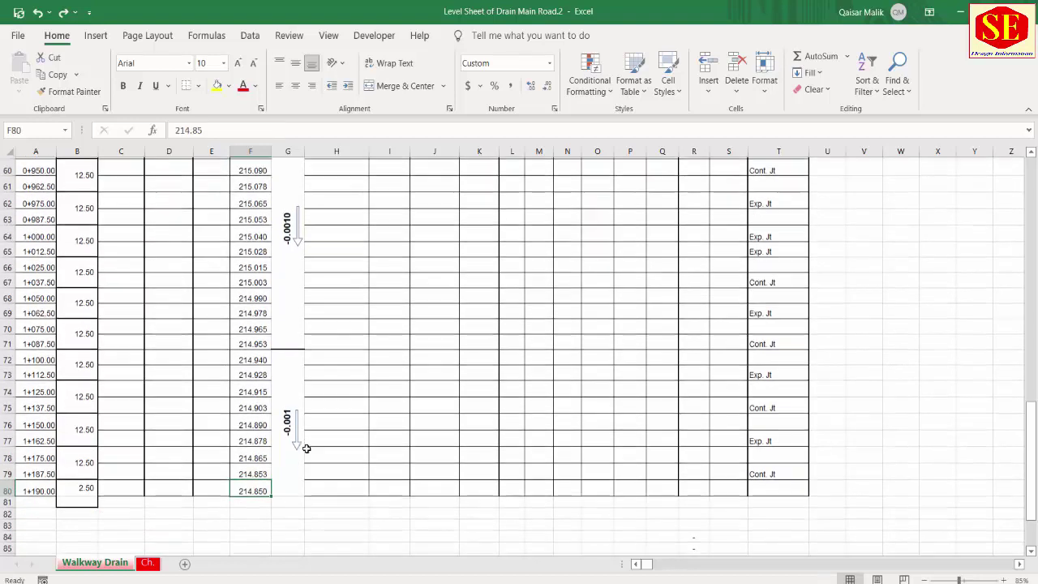
pyautogui.click(258, 470)
pyautogui.click(265, 490)
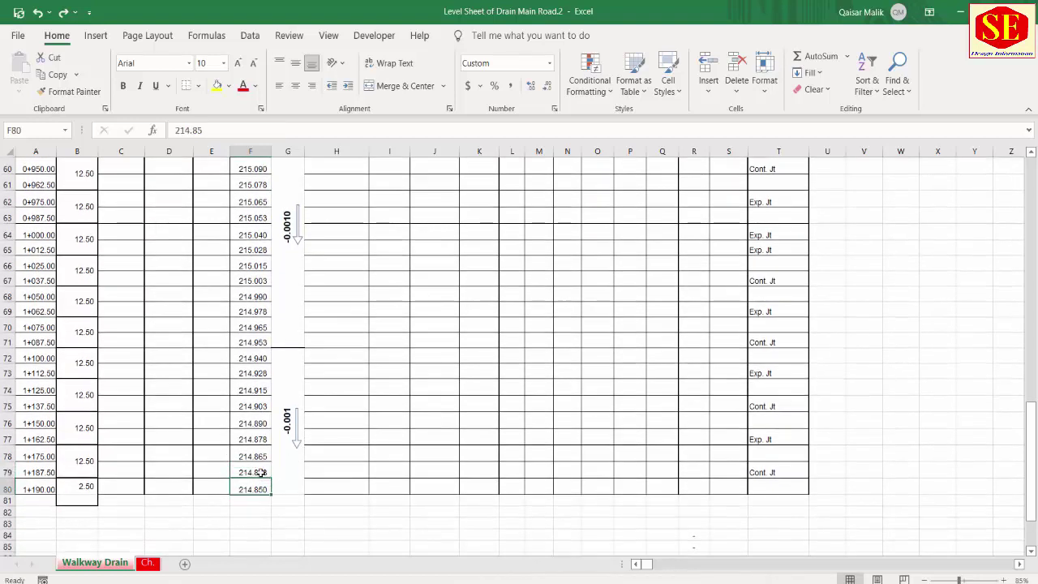
pyautogui.click(258, 476)
# - Move the drain cross-section picture over the table, covering about columns I to P beside the first chainage rows
pyautogui.scroll(20, 254, 381)
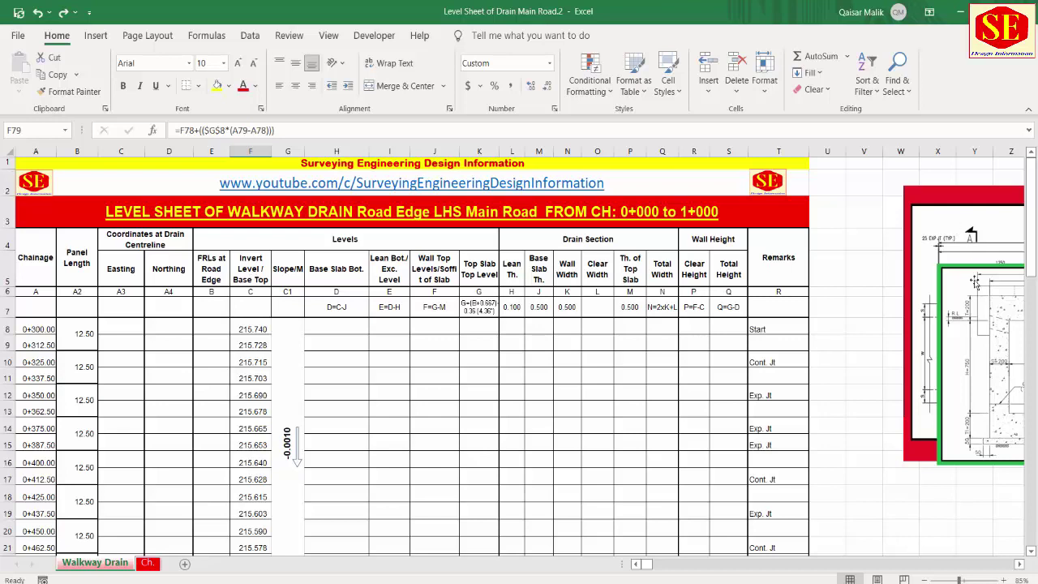
pyautogui.moveTo(984, 325); pyautogui.dragTo(812, 335)
pyautogui.moveTo(650, 323); pyautogui.dragTo(487, 415)
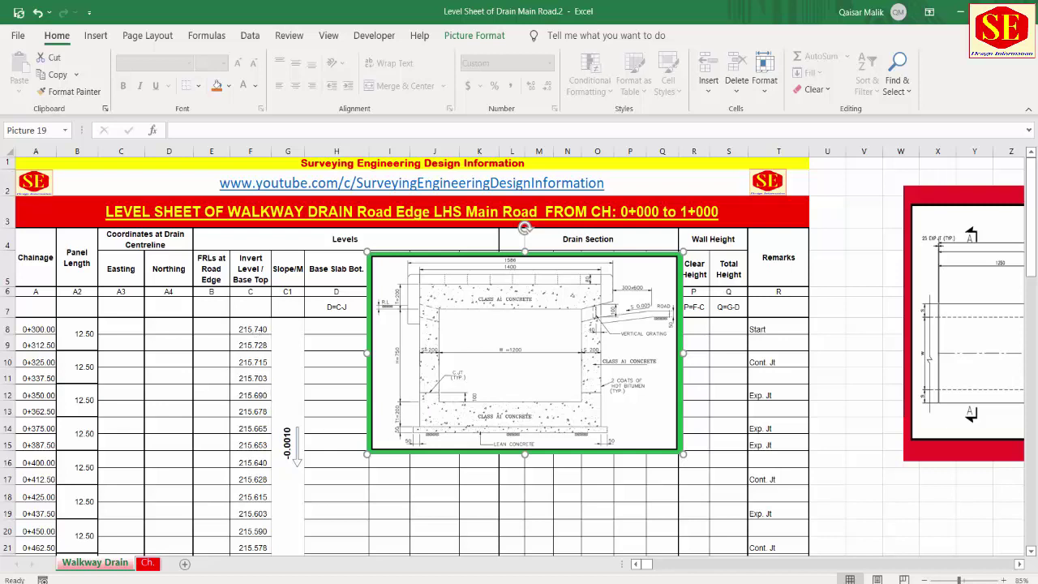
# - Switch to the browser's drainage levels PDF to check the 0+300 invert levels, and return to Excel to review the last chainage rows
pyautogui.hotkey('alt', 'Tab')
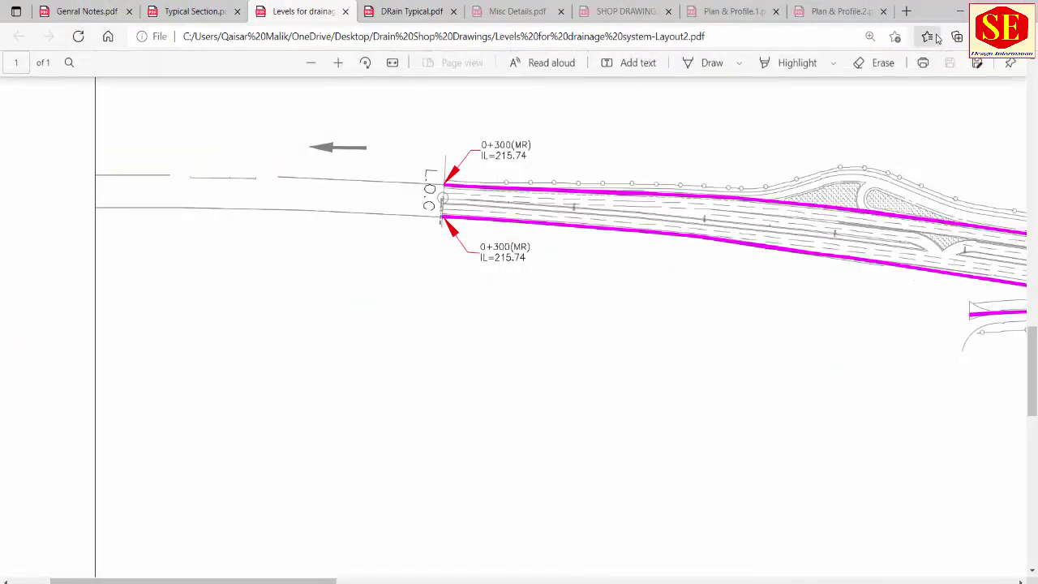
pyautogui.click(862, 63)
pyautogui.scroll(-2, 395, 349)
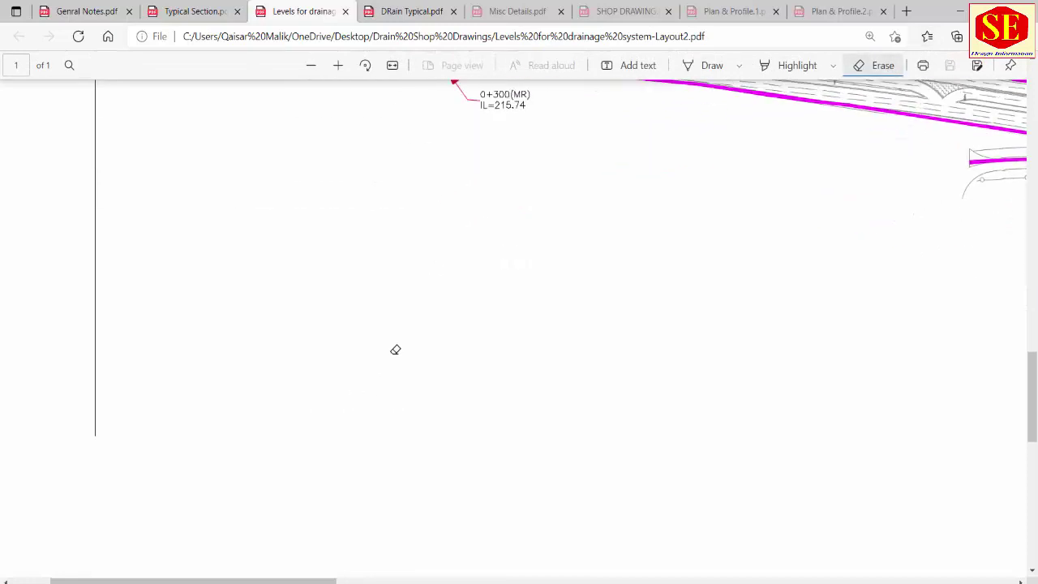
pyautogui.scroll(3, 491, 309)
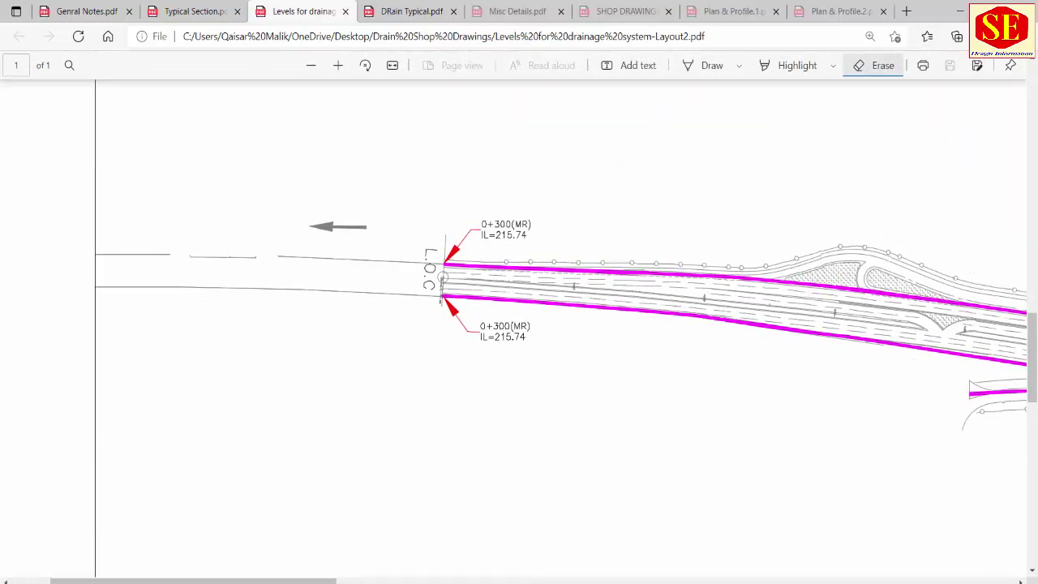
pyautogui.hotkey('alt', 'Tab')
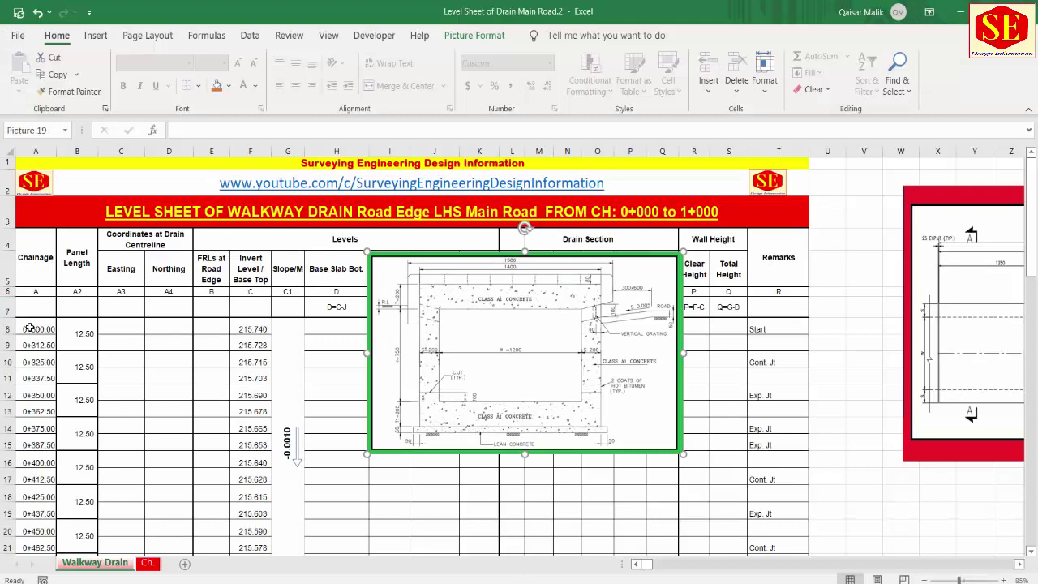
pyautogui.scroll(-20, 81, 361)
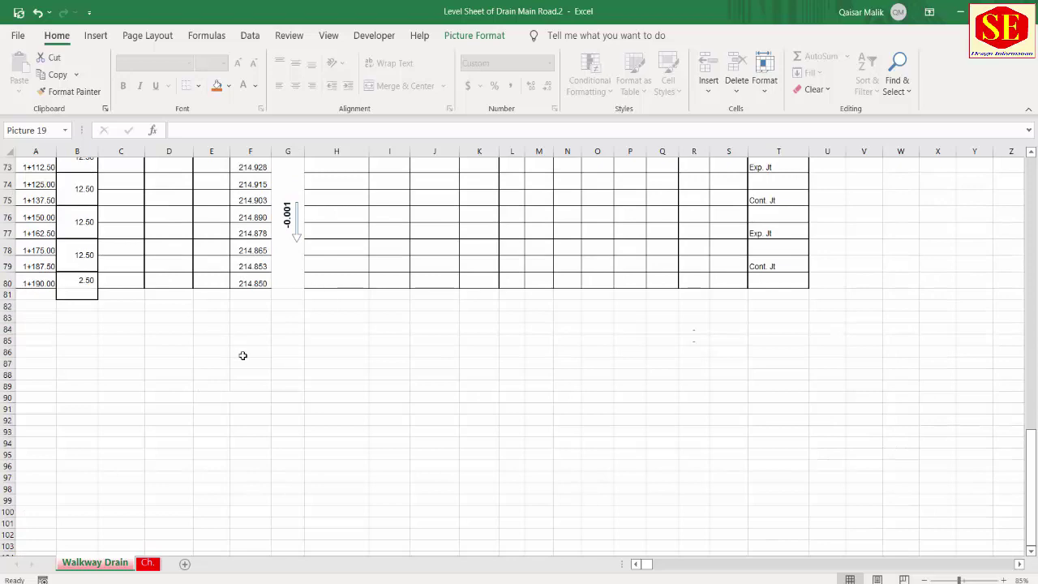
# - Return to the start of the level sheet and review the Easting and Northing headings in C5 and D5
pyautogui.scroll(20, 242, 355)
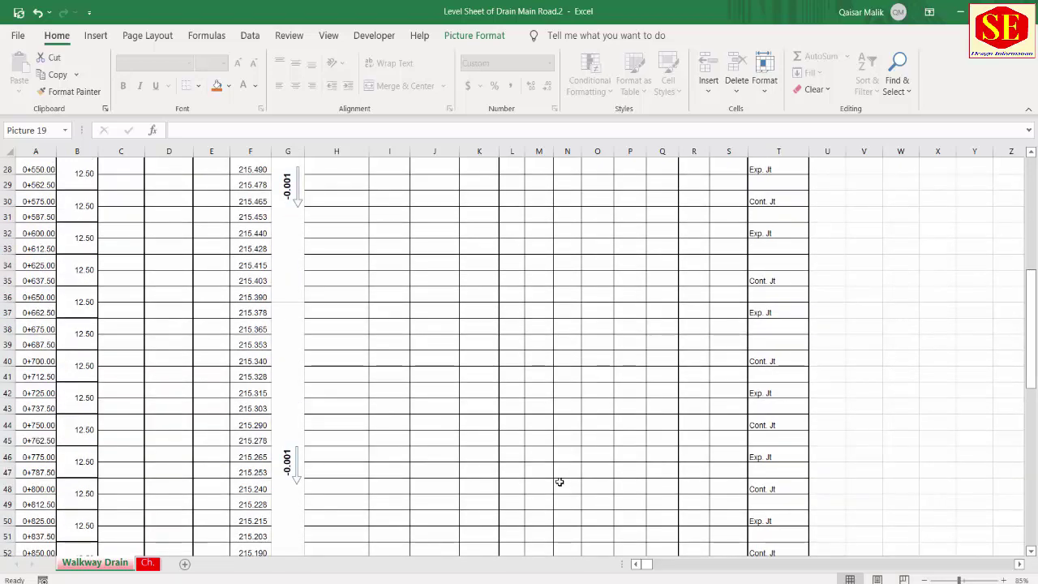
pyautogui.scroll(3, 566, 461)
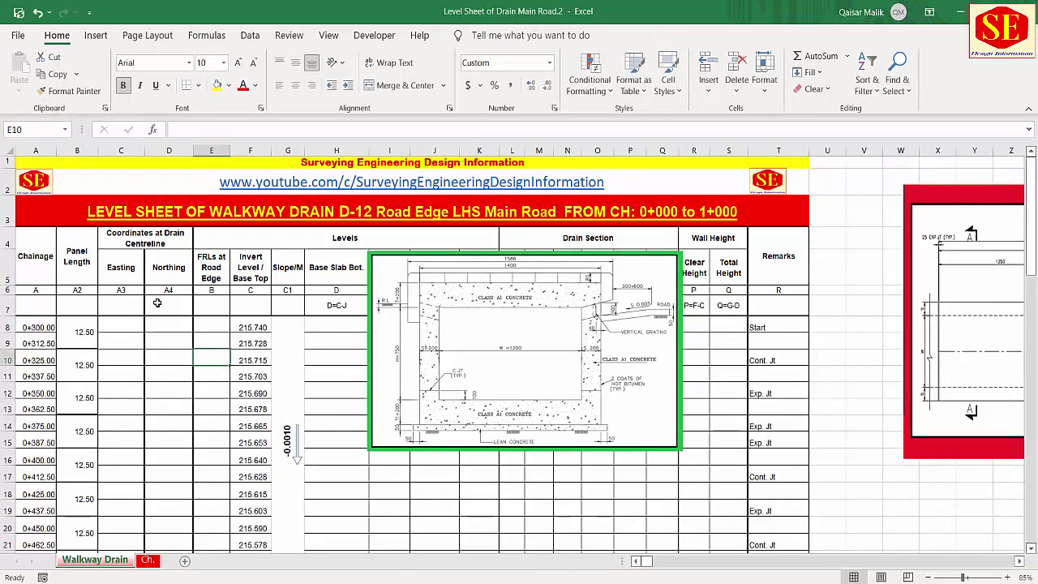
pyautogui.click(130, 274)
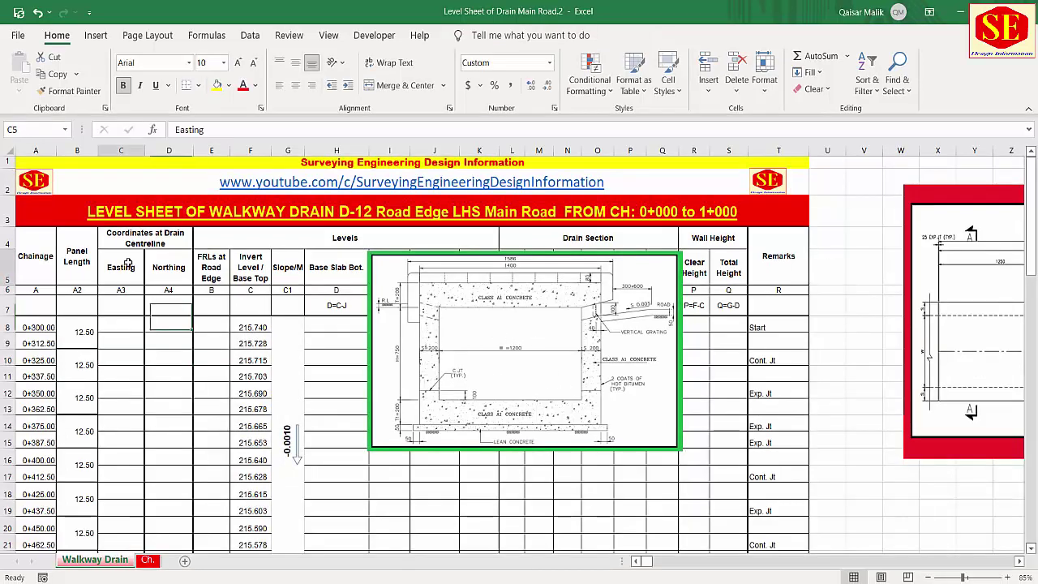
pyautogui.click(156, 275)
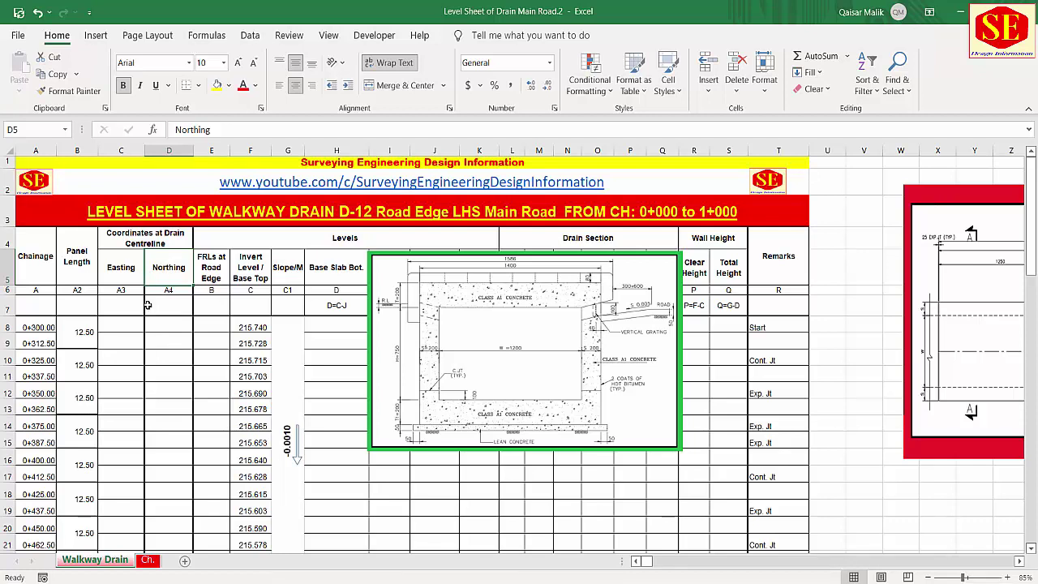
pyautogui.click(150, 233)
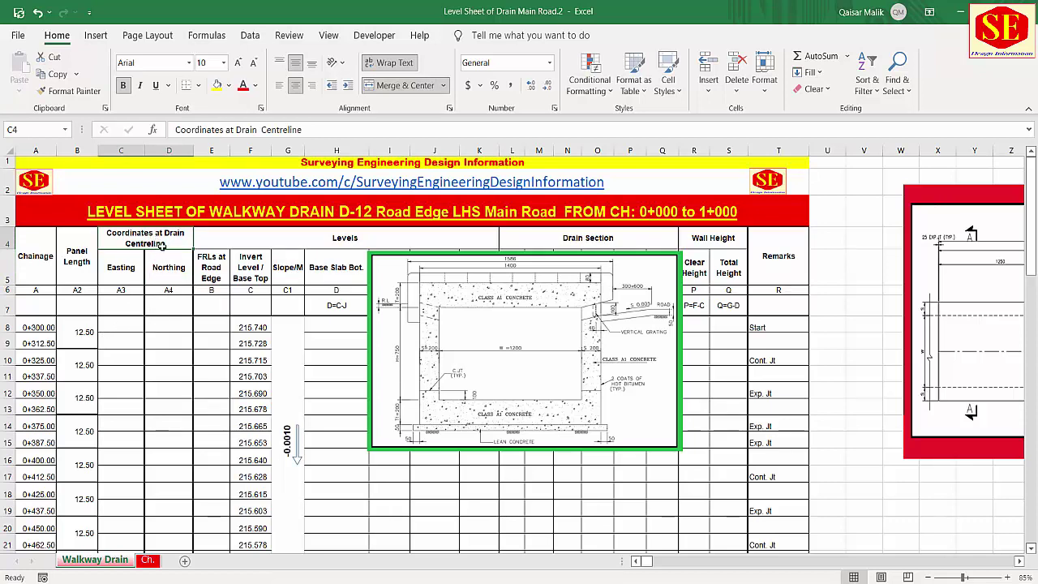
pyautogui.write('od')
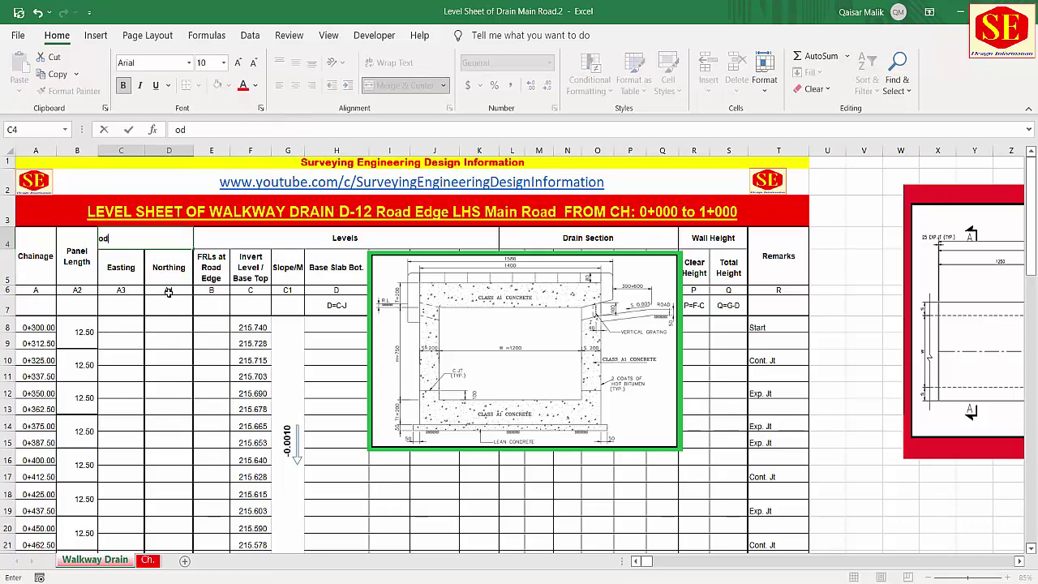
pyautogui.press('BackSpace')
pyautogui.write('offset from CL RHS')
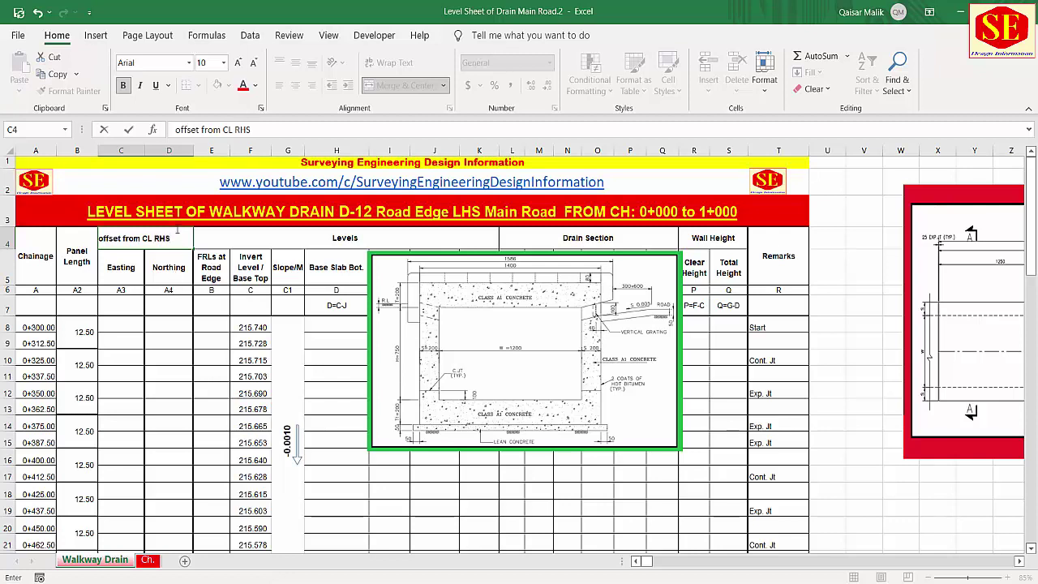
pyautogui.press('Escape')
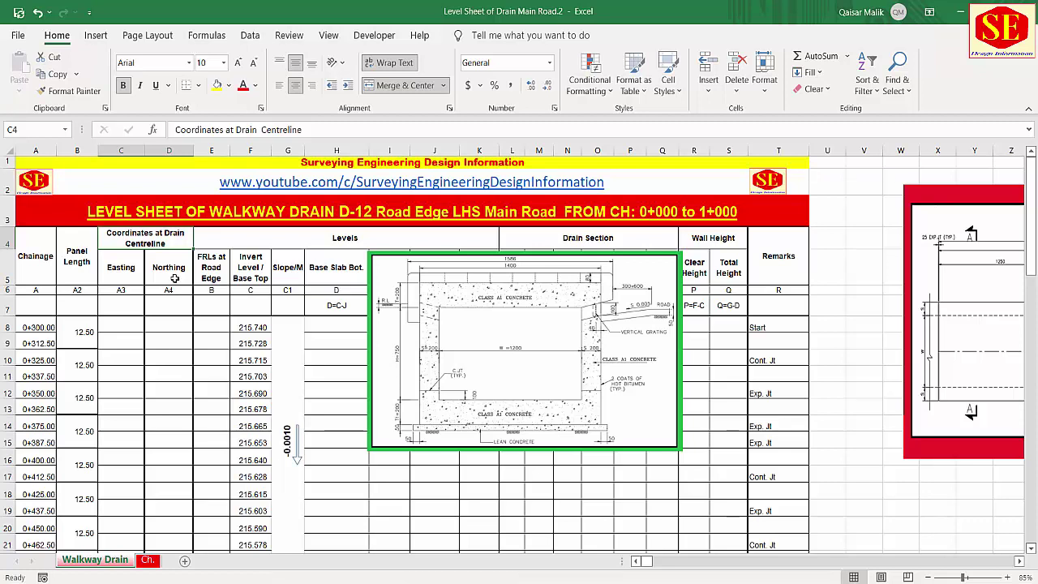
# - Enter -10.50 in C8 and fill it down the Easting column to row 38
pyautogui.click(121, 326)
pyautogui.moveTo(158, 323); pyautogui.dragTo(127, 327)
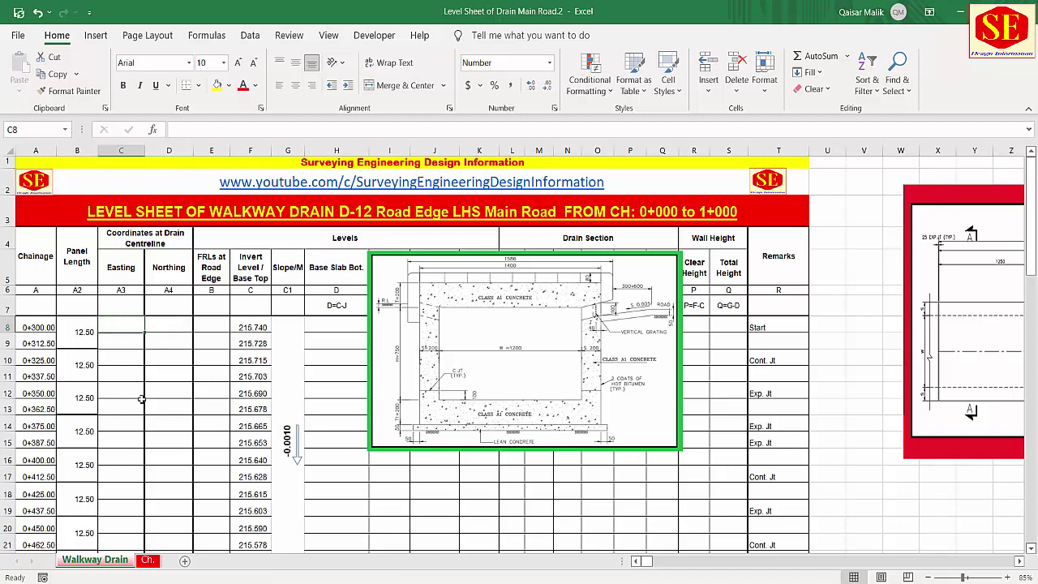
pyautogui.write('=')
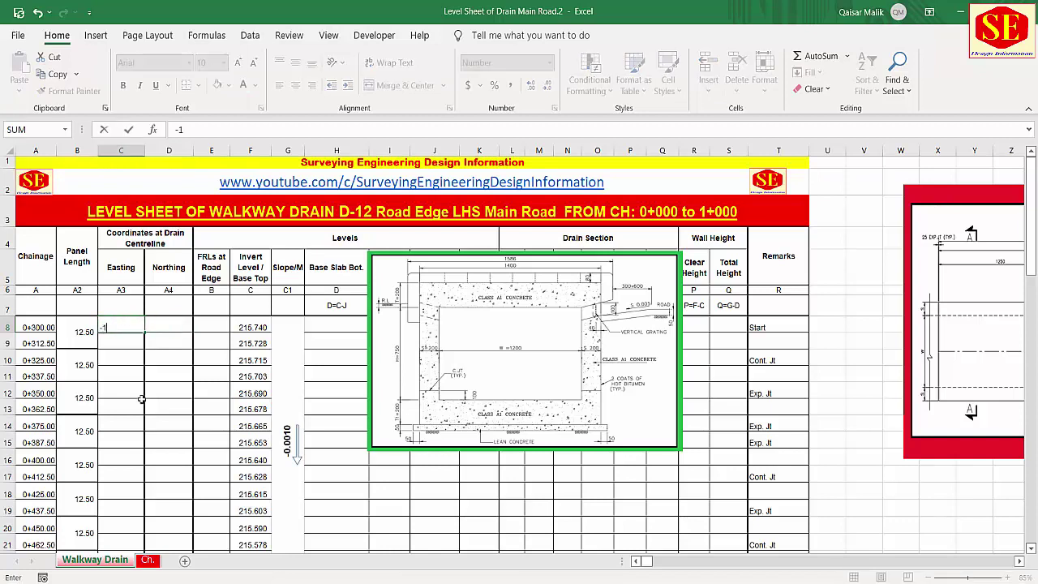
pyautogui.write('10.50')
pyautogui.press('Return')
pyautogui.click(134, 328)
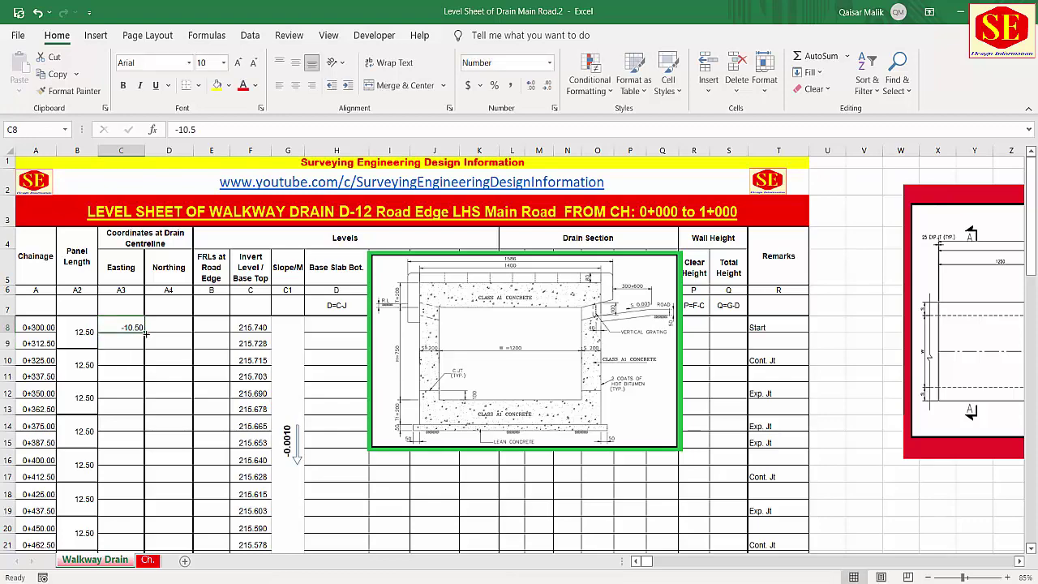
pyautogui.moveTo(145, 334); pyautogui.dragTo(154, 487)
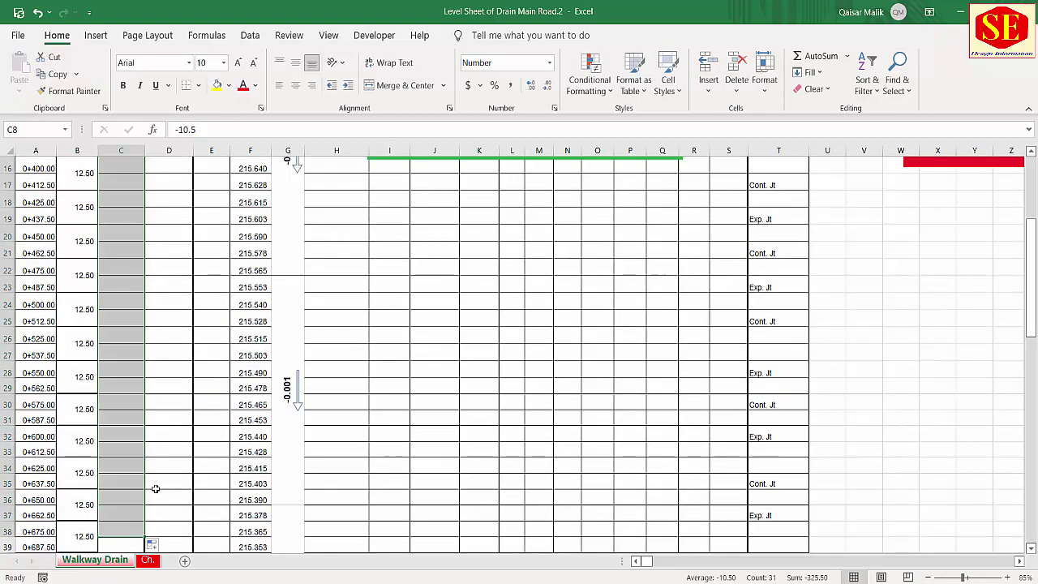
pyautogui.scroll(8, 164, 462)
pyautogui.click(178, 324)
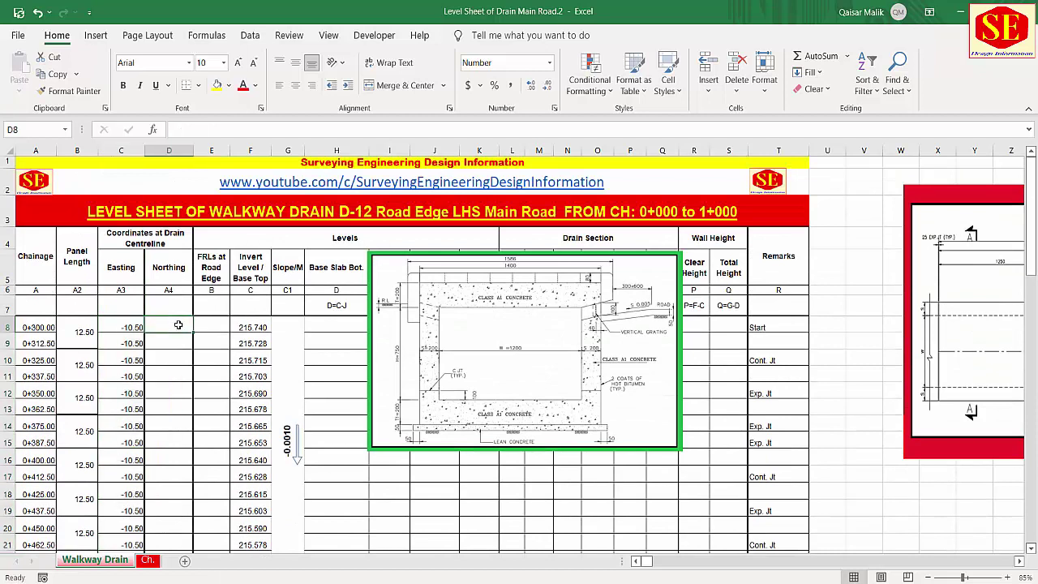
# - Compare the Easting and Northing headings and clear the trial -10.50 values from the Easting column
pyautogui.click(120, 265)
pyautogui.click(157, 267)
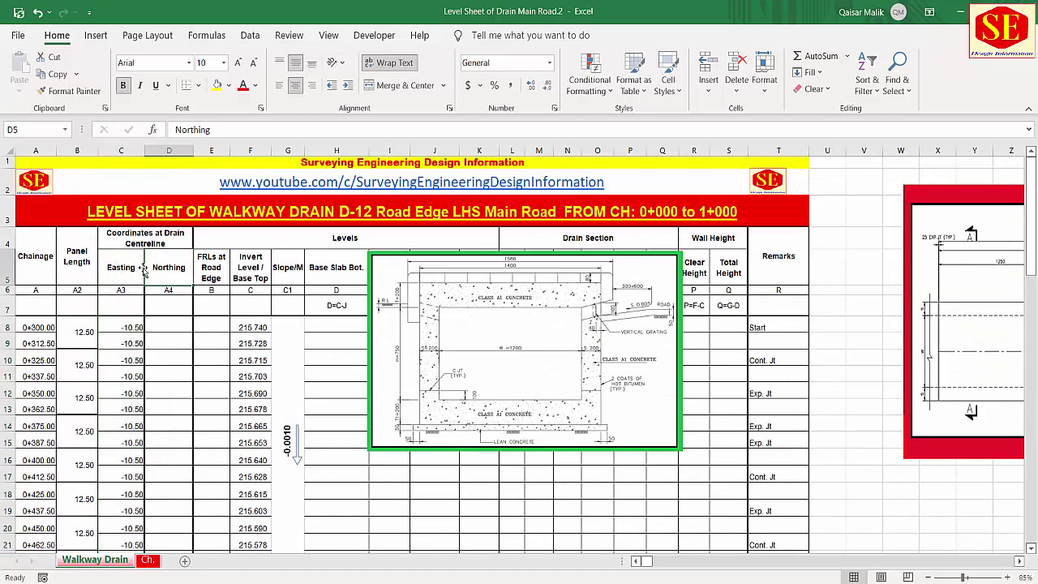
pyautogui.click(128, 267)
pyautogui.click(155, 267)
pyautogui.click(121, 268)
pyautogui.click(175, 269)
pyautogui.click(135, 332)
pyautogui.doubleClick(143, 335)
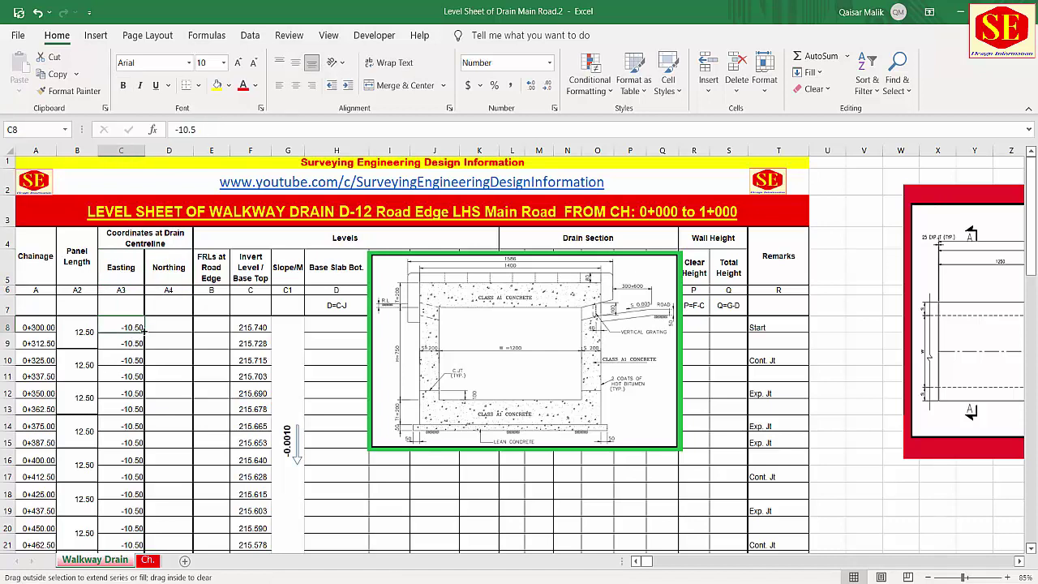
pyautogui.press('Delete')
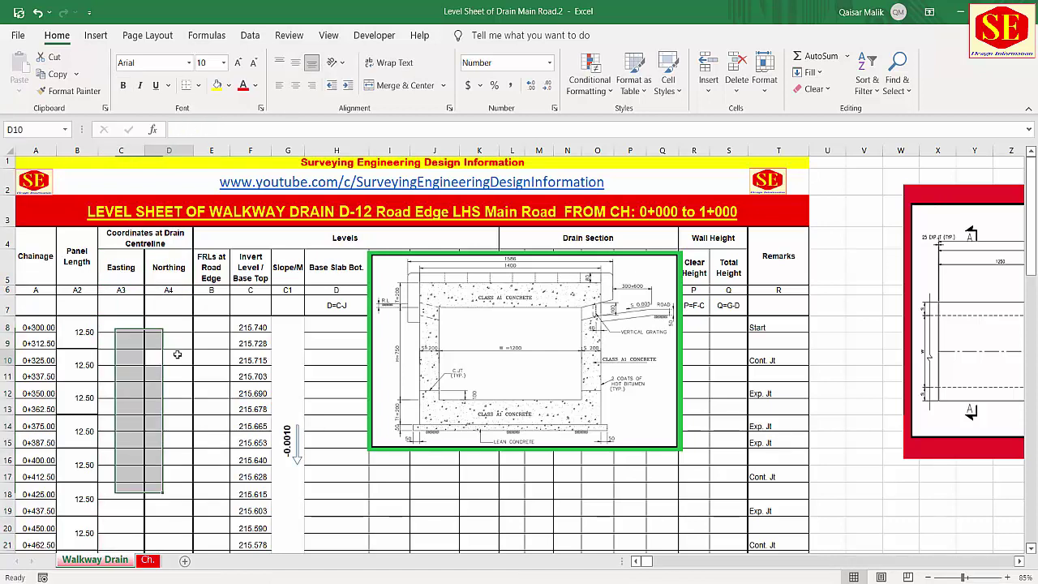
pyautogui.click(174, 357)
# - Review the FRLs at Road Edge heading and the Easting and Northing headings of the drain centreline coordinates
pyautogui.click(223, 259)
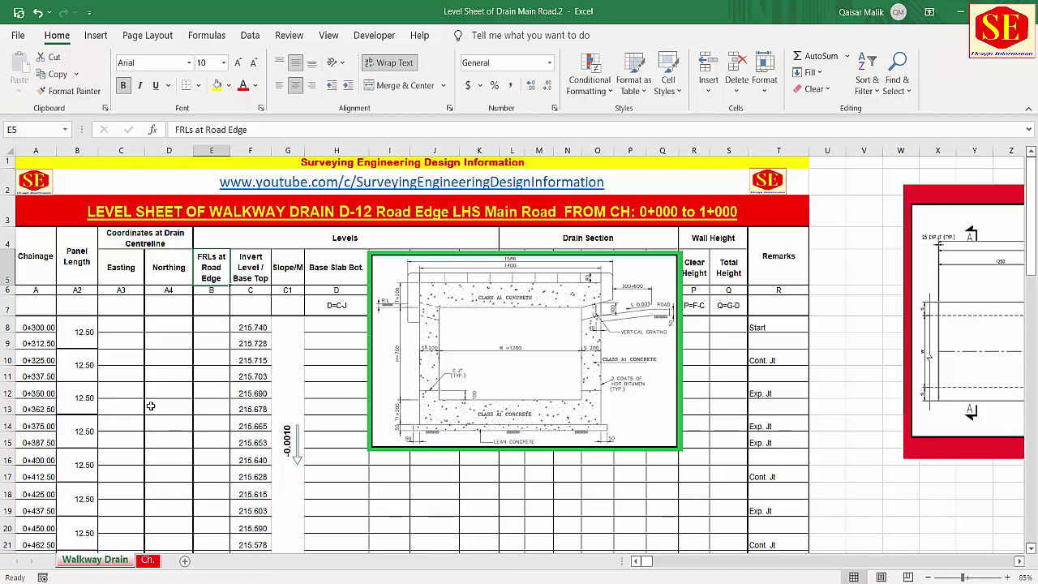
pyautogui.click(118, 323)
pyautogui.click(140, 243)
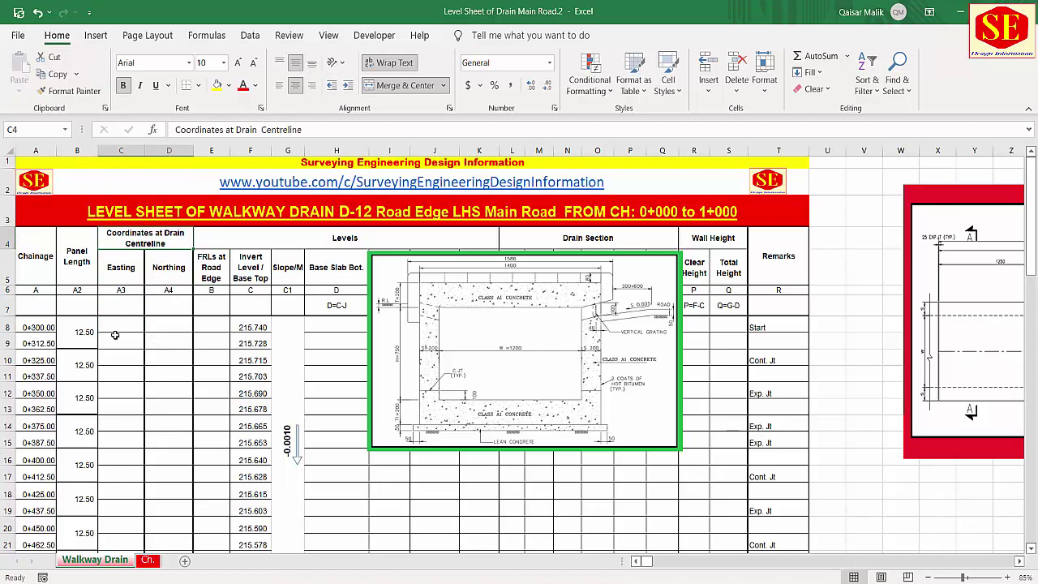
pyautogui.click(136, 275)
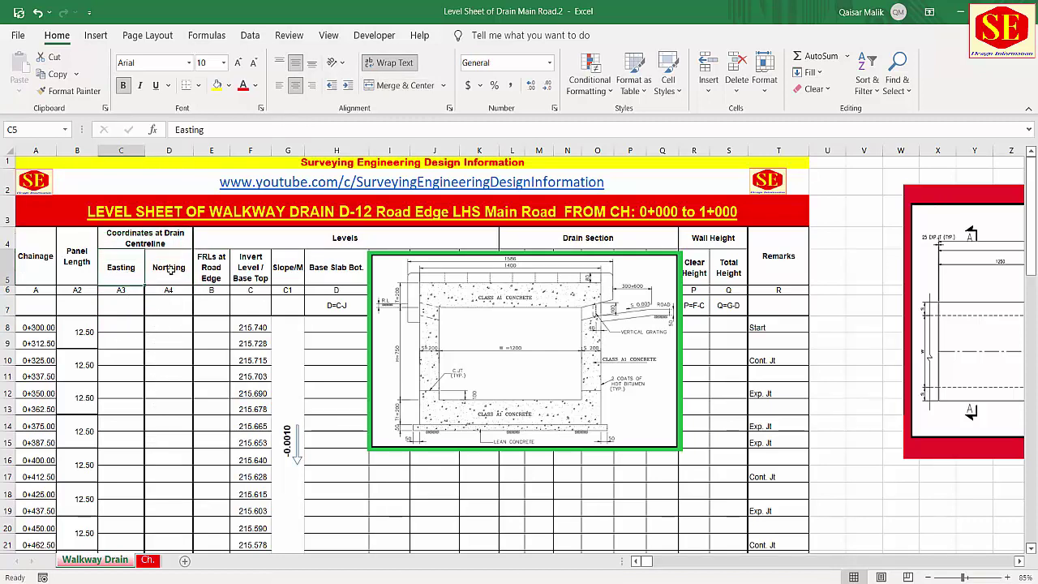
pyautogui.click(170, 270)
pyautogui.click(115, 267)
pyautogui.press('Right')
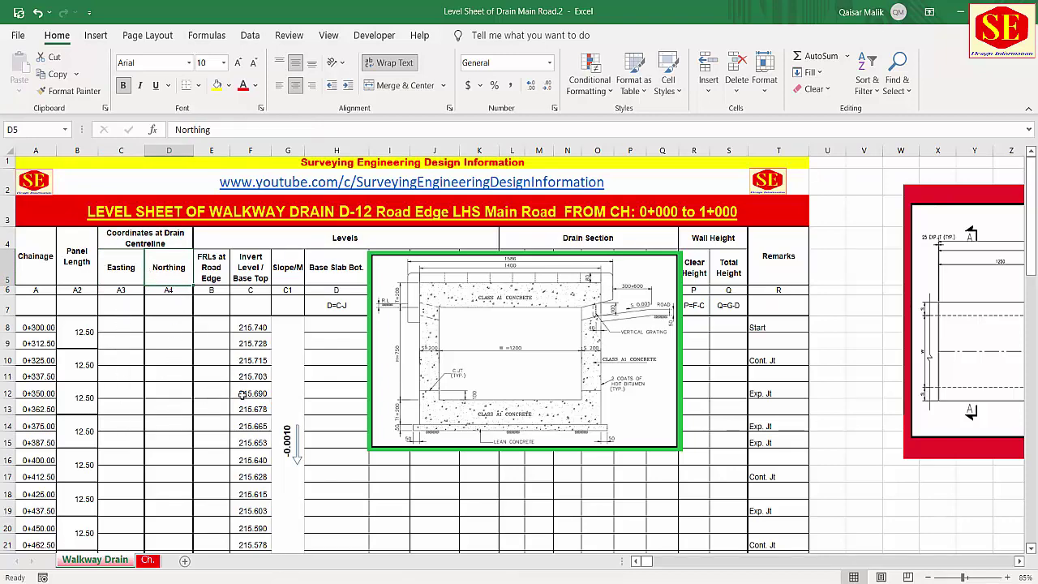
# - Switch to the browser and examine the curve data and profile elevations in Plan & Profile.1.pdf
pyautogui.hotkey('alt', 'Tab')
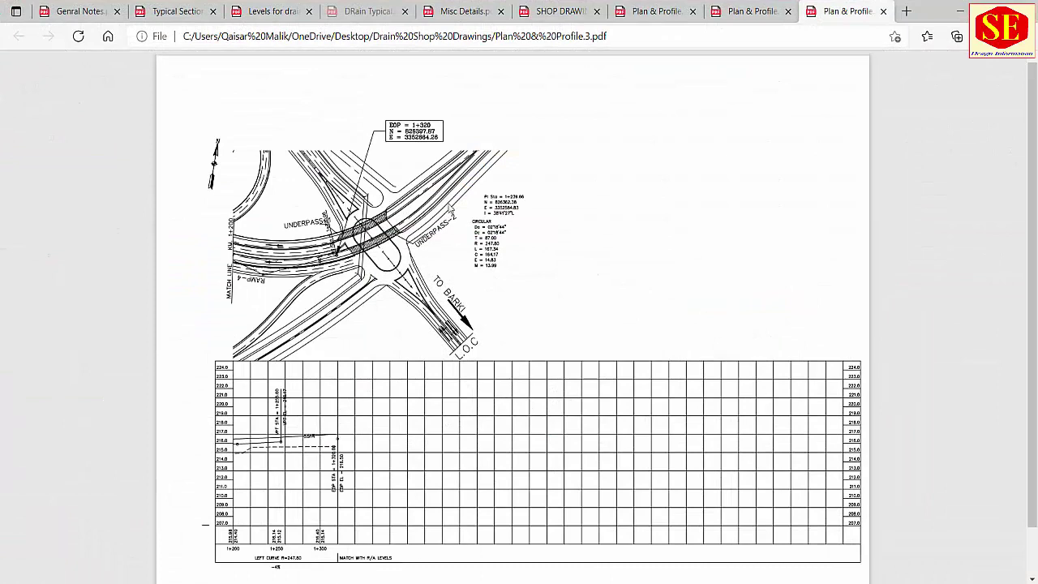
pyautogui.click(658, 10)
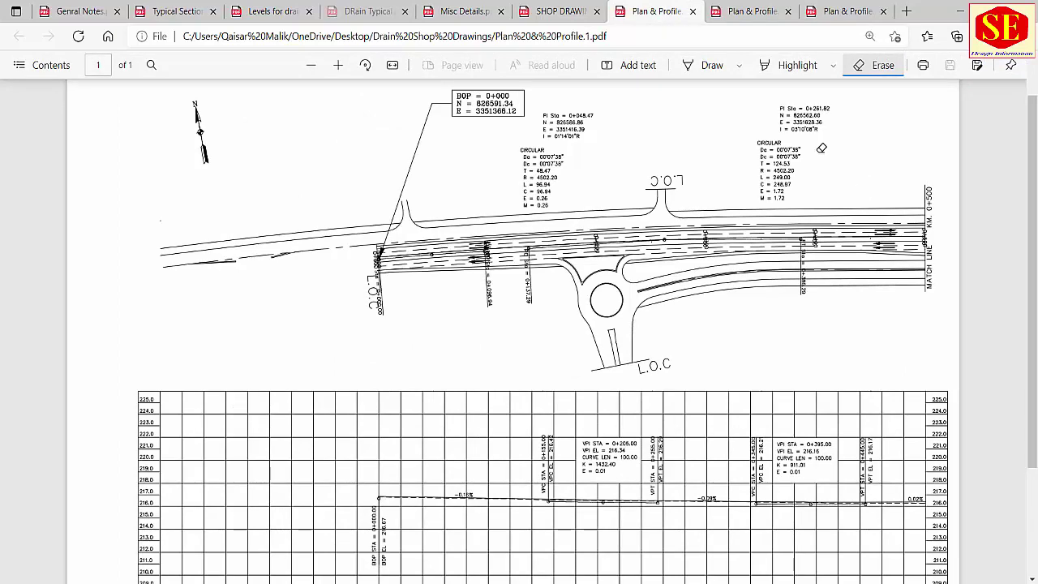
pyautogui.scroll(-1, 719, 318)
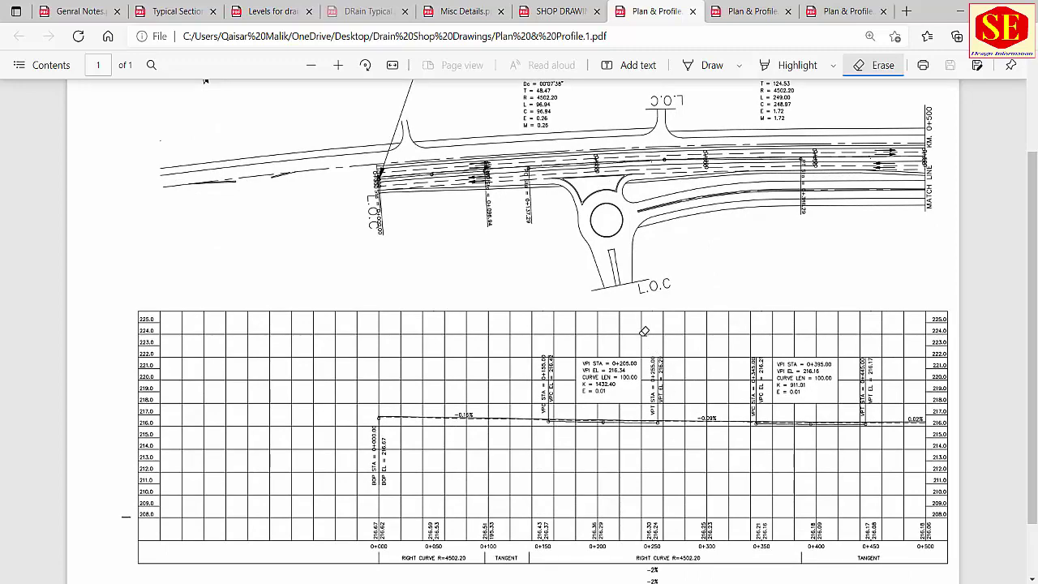
pyautogui.scroll(1, 645, 331)
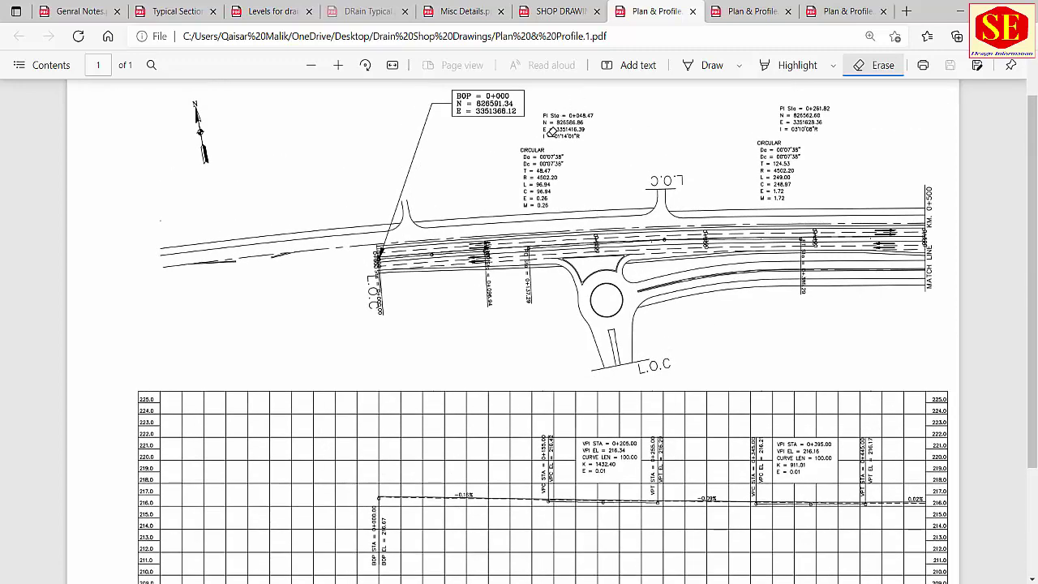
pyautogui.scroll(-2, 808, 190)
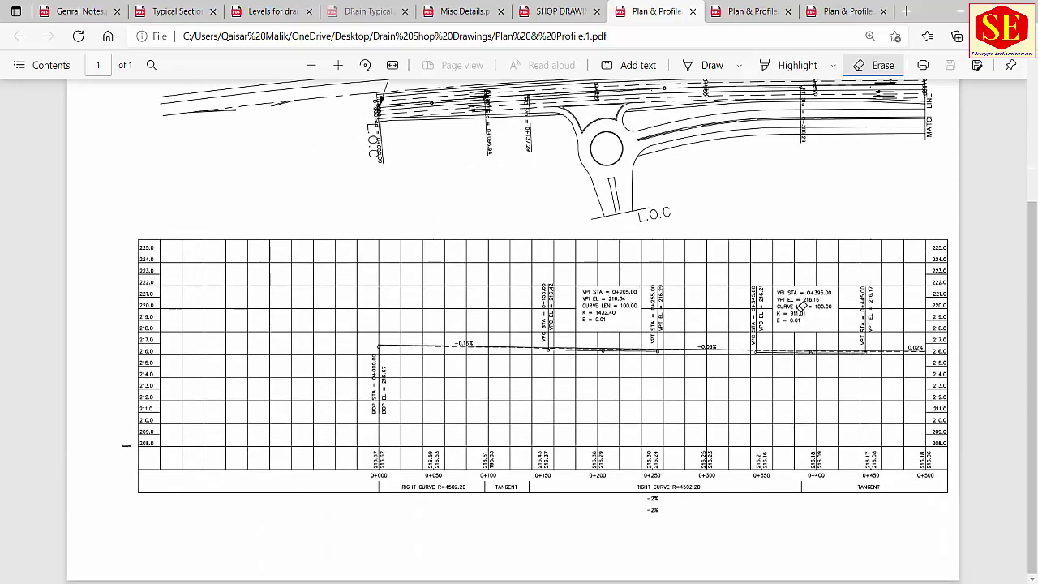
pyautogui.scroll(1, 656, 308)
# - Examine the Plan & Profile.2 and Plan & Profile.3 drawings, and return to Plan & Profile.1
pyautogui.click(750, 12)
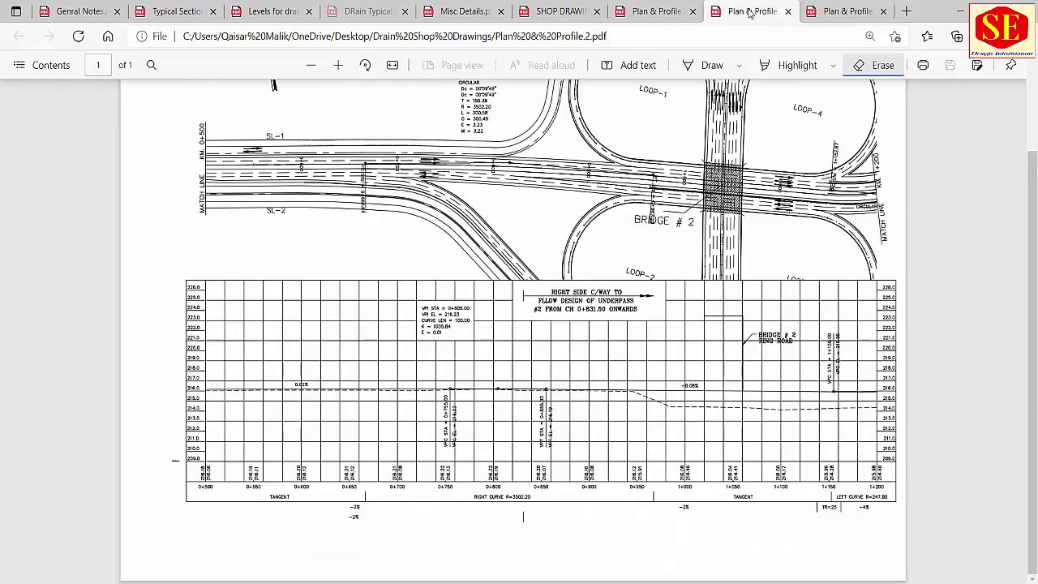
pyautogui.scroll(1, 541, 335)
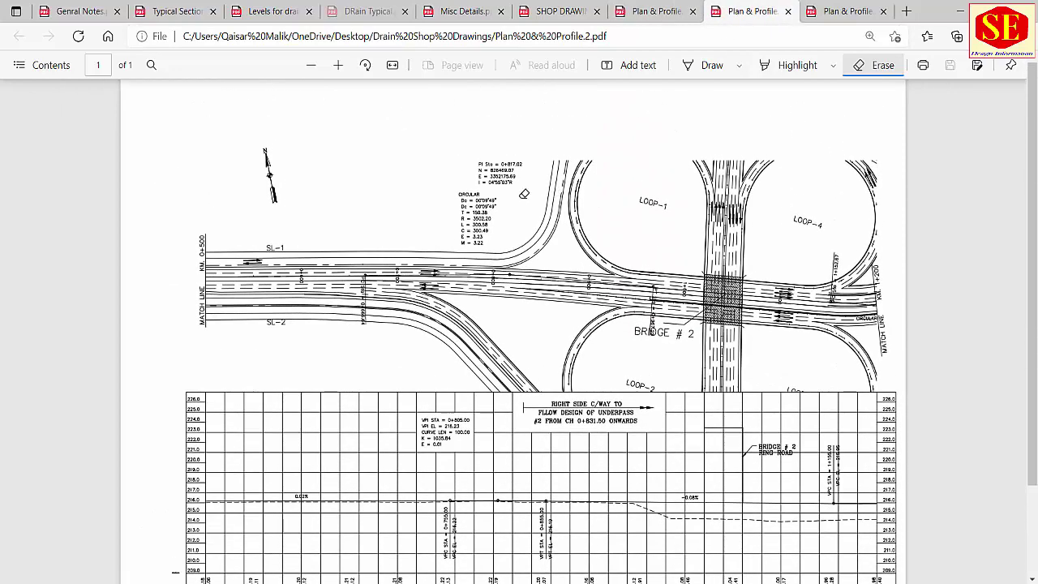
pyautogui.scroll(-1, 614, 310)
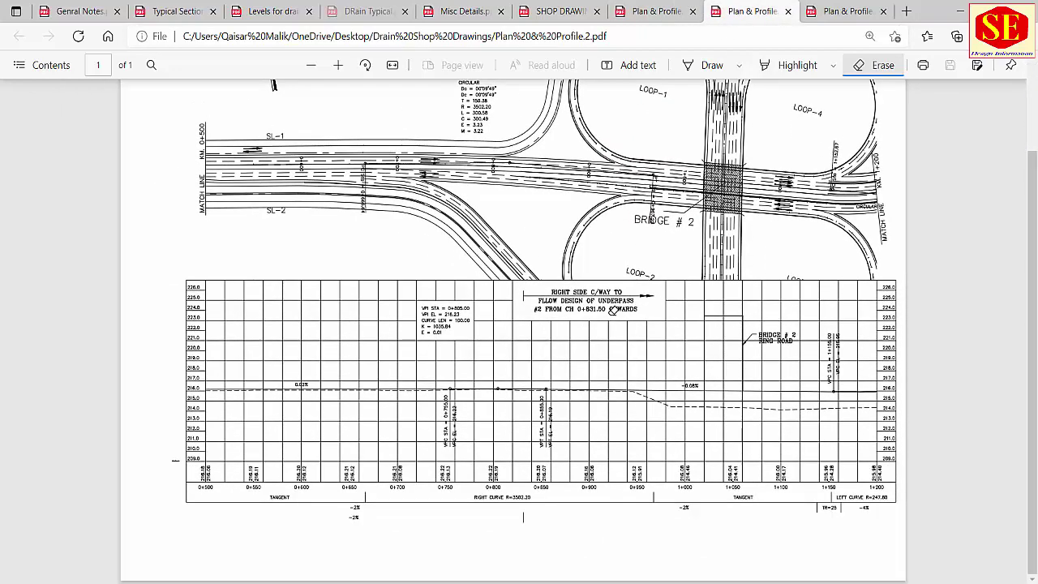
pyautogui.click(817, 10)
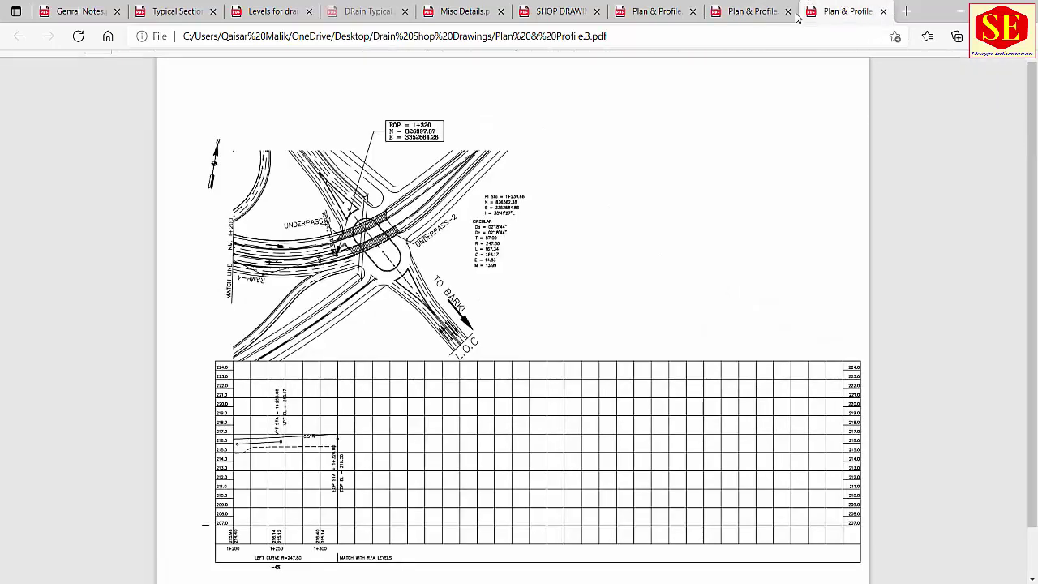
pyautogui.click(623, 8)
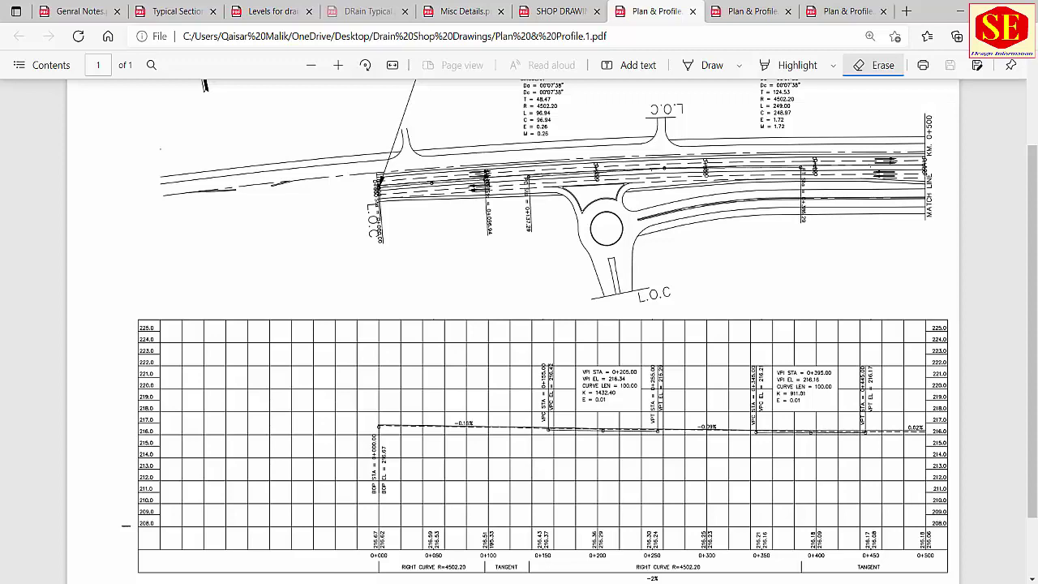
# - Switch to the XYZ1 workbook in Excel and review its station coordinate tables and the BOP row of the PI data input
pyautogui.moveTo(551, 578)
pyautogui.click(632, 572)
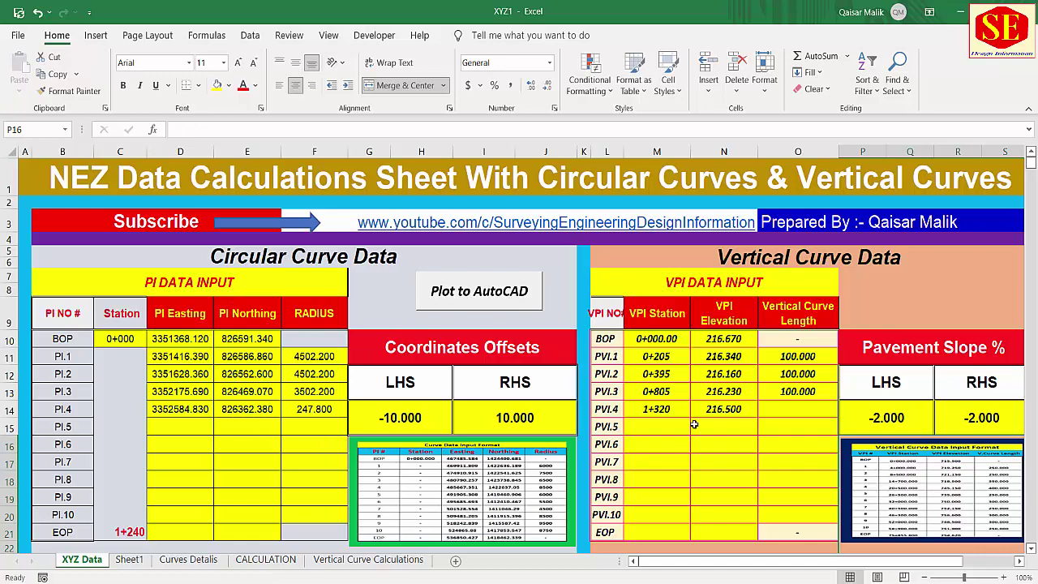
pyautogui.scroll(-7, 694, 424)
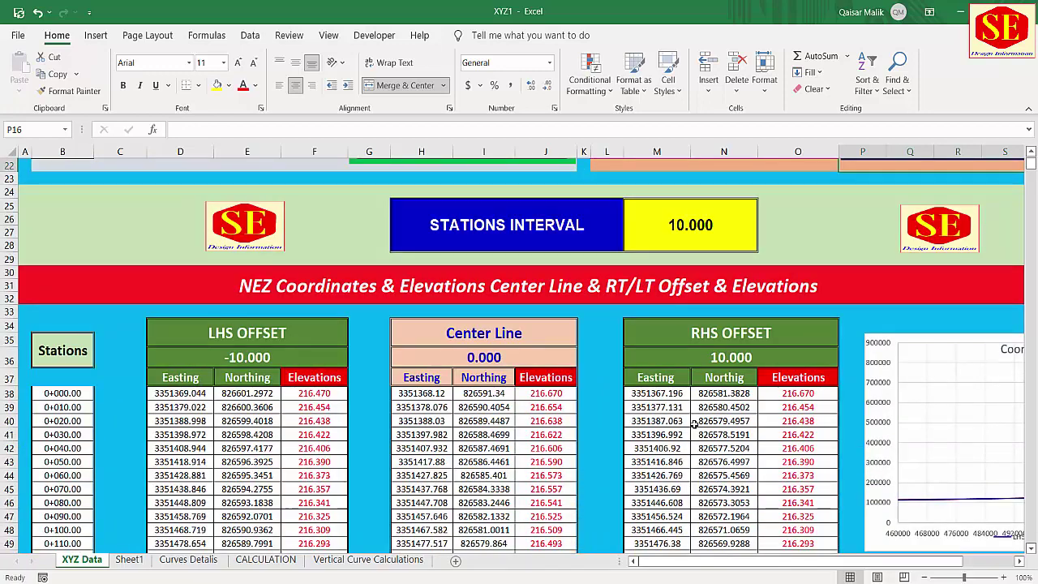
pyautogui.scroll(-1, 695, 424)
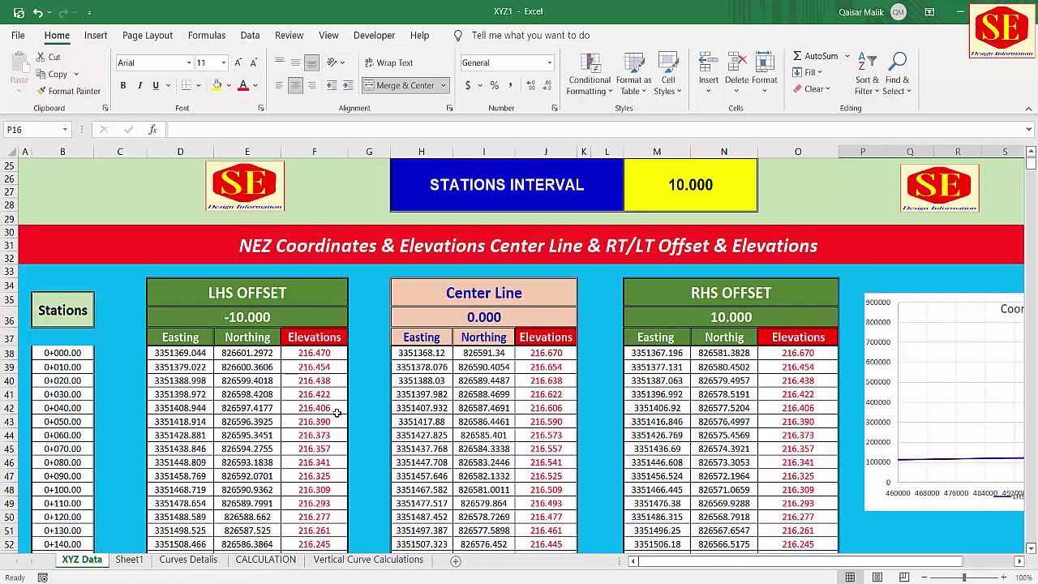
pyautogui.scroll(6, 336, 412)
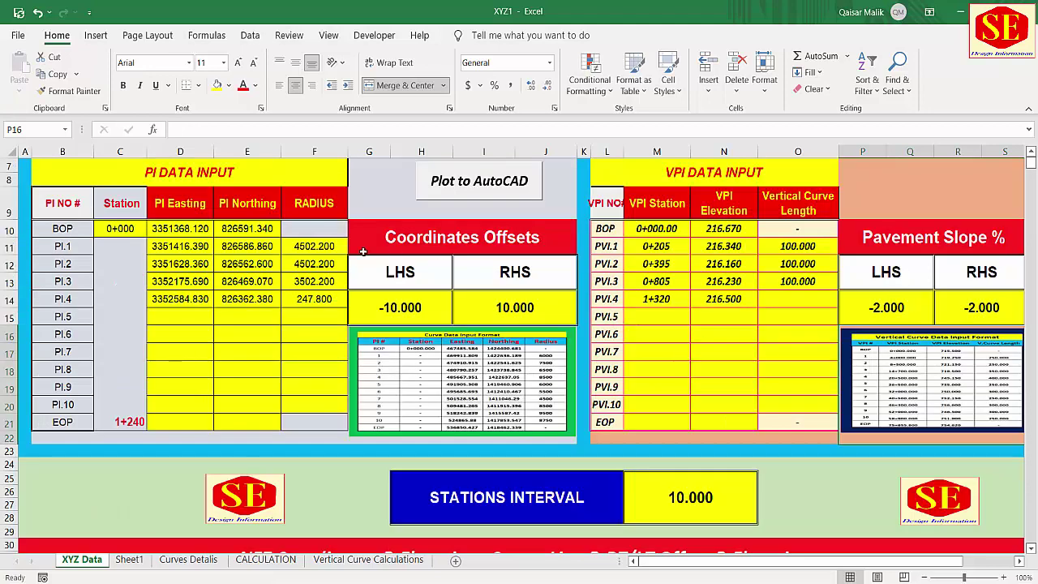
pyautogui.click(144, 231)
pyautogui.click(244, 229)
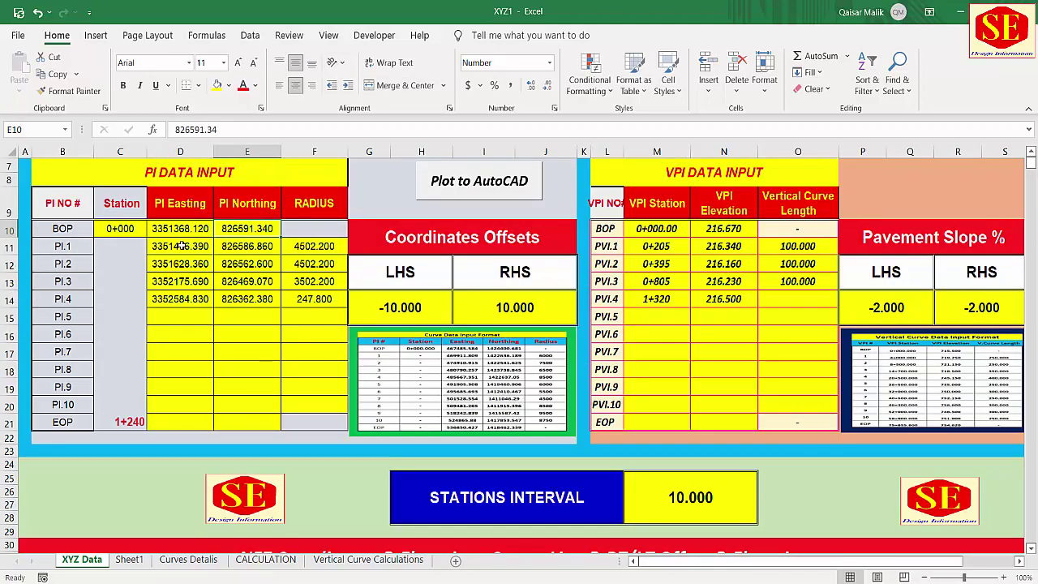
# - Review the PI Northing and radius of PI.1 in the circular curve data
pyautogui.click(248, 246)
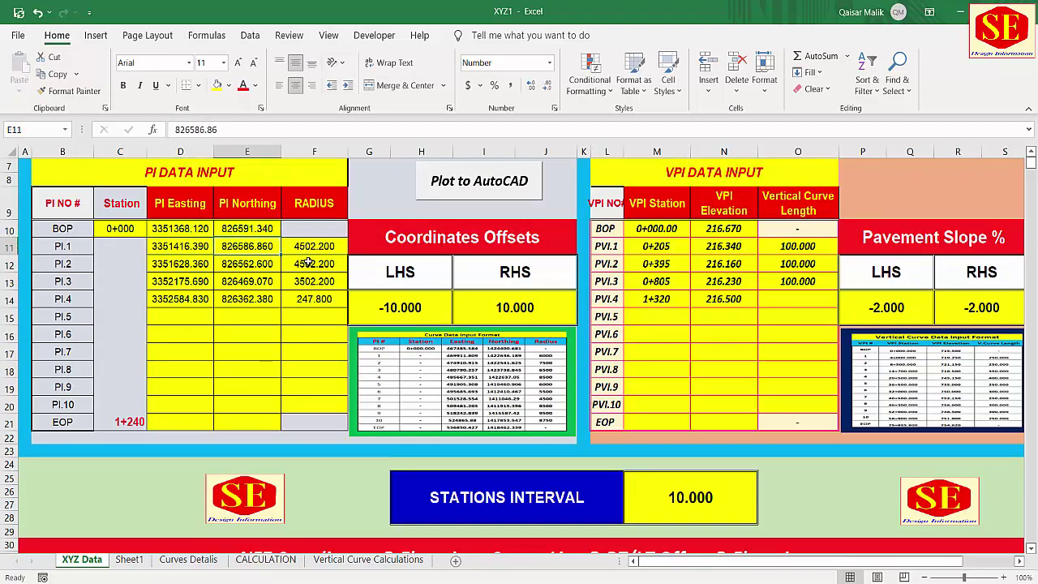
pyautogui.click(333, 245)
pyautogui.scroll(1, 270, 304)
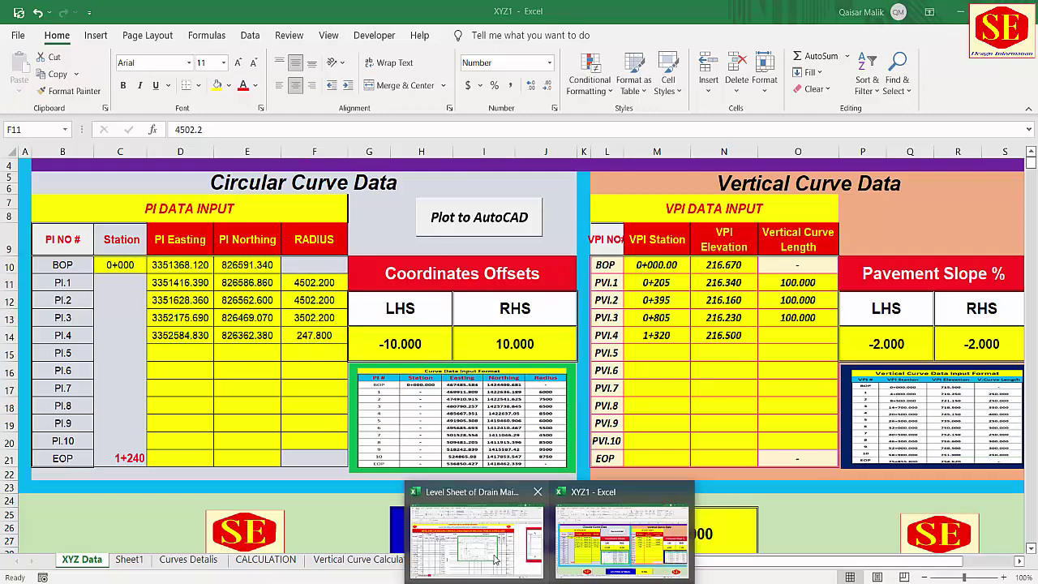
# - Switch to the Level Sheet of Drain Main Road.2 workbook and review the first chainages and their 12.5 m increment formulas
pyautogui.click(493, 551)
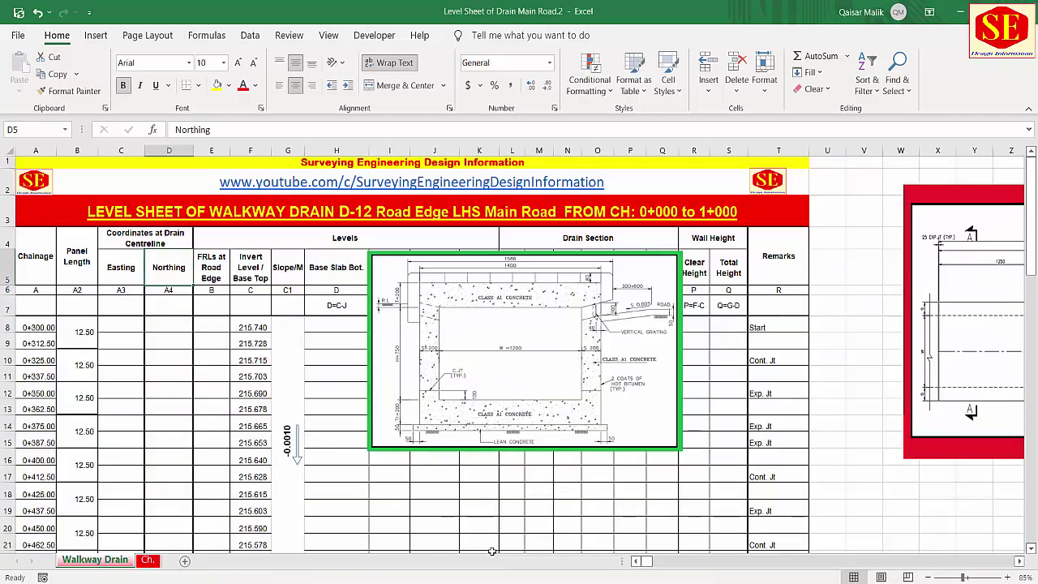
pyautogui.click(168, 327)
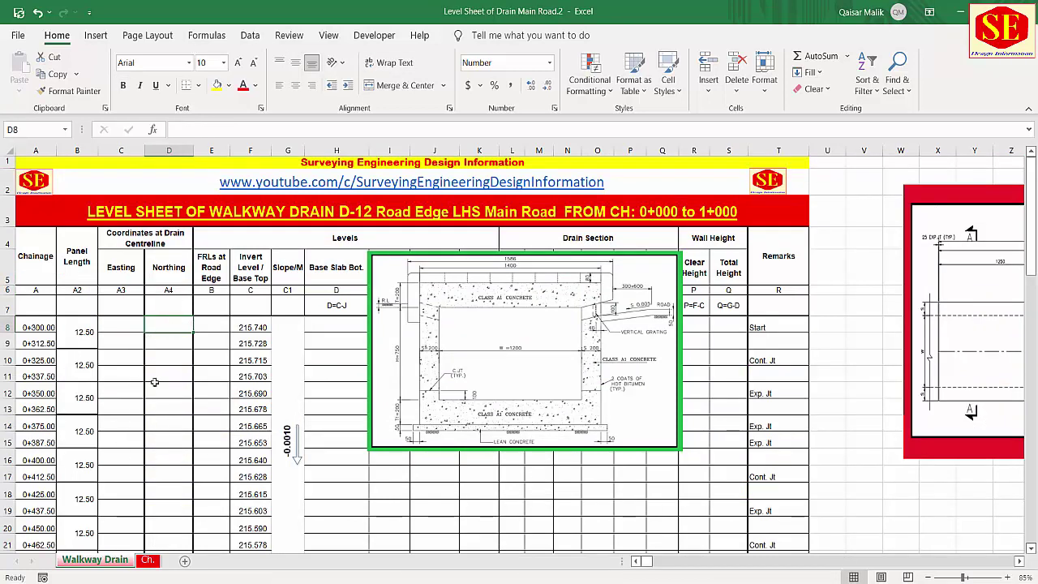
pyautogui.click(36, 343)
pyautogui.click(37, 332)
pyautogui.click(38, 341)
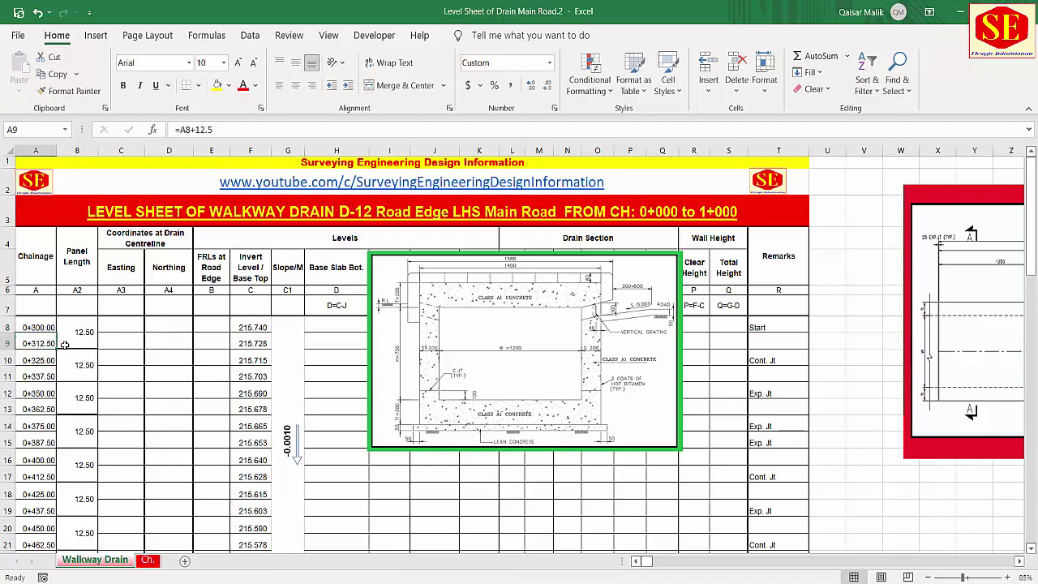
pyautogui.click(41, 355)
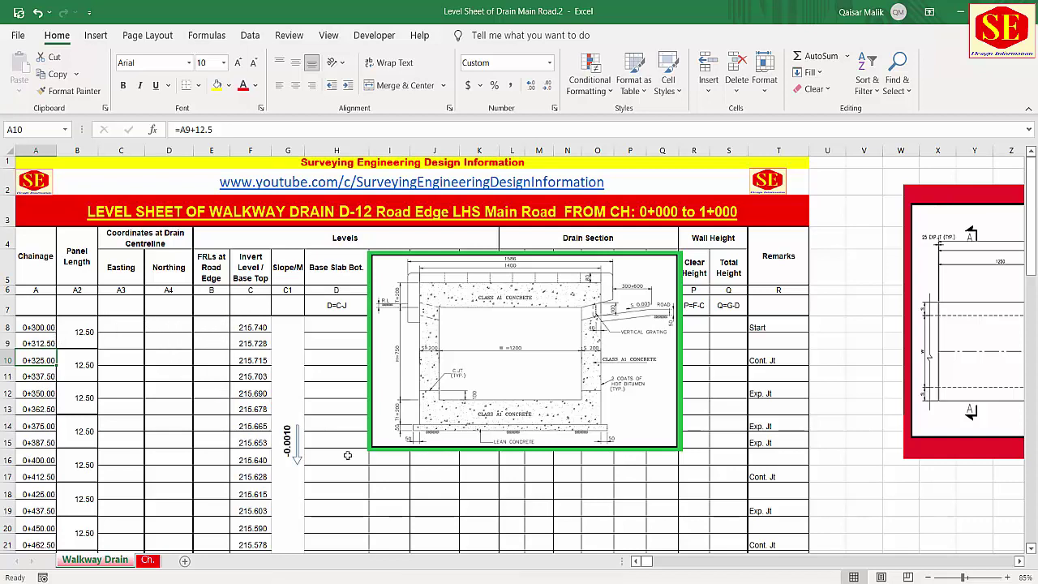
# - Switch to the browser and examine the alignment data on Plan & Profile.1, Plan & Profile.2 and the EOP label on Plan & Profile.3
pyautogui.hotkey('alt', 'Tab')
pyautogui.scroll(1, 519, 324)
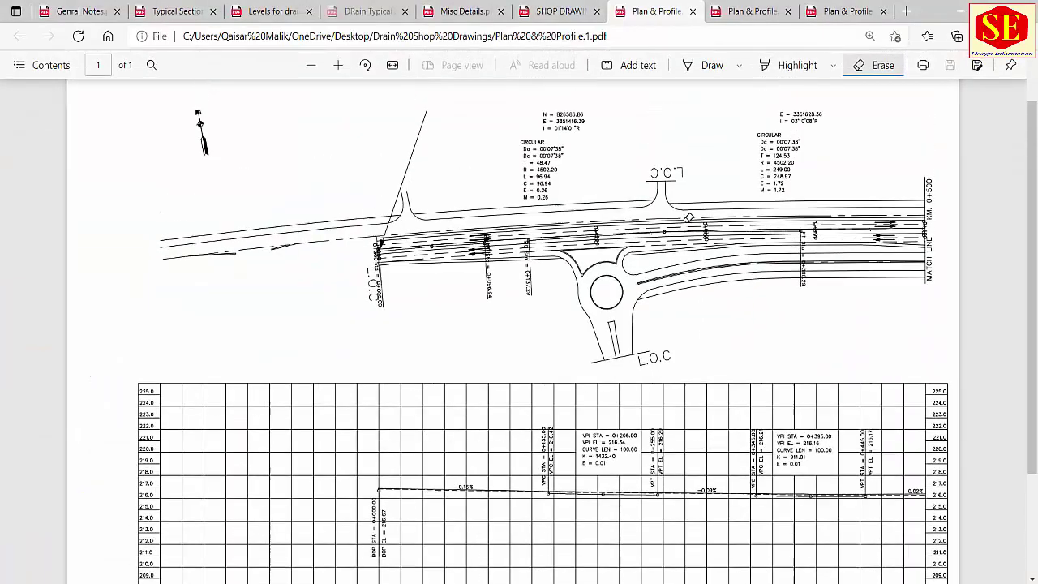
pyautogui.scroll(-1, 565, 277)
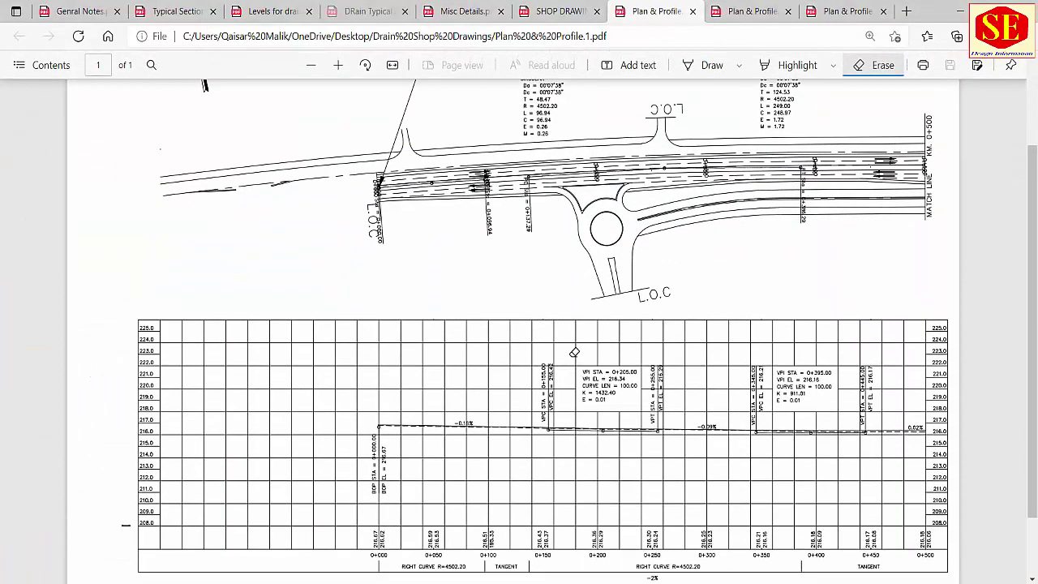
pyautogui.scroll(2, 574, 352)
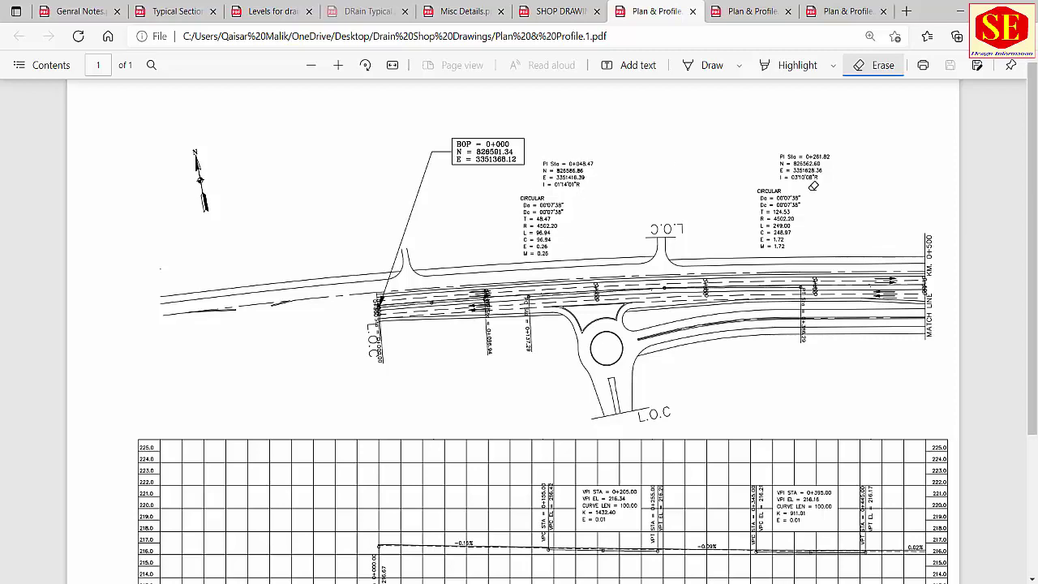
pyautogui.click(749, 20)
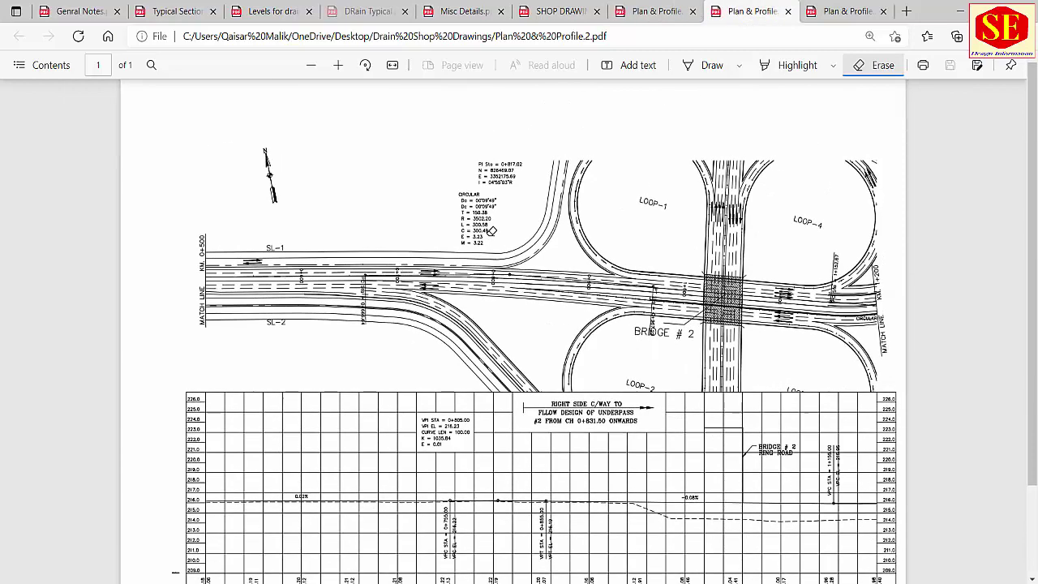
pyautogui.click(843, 12)
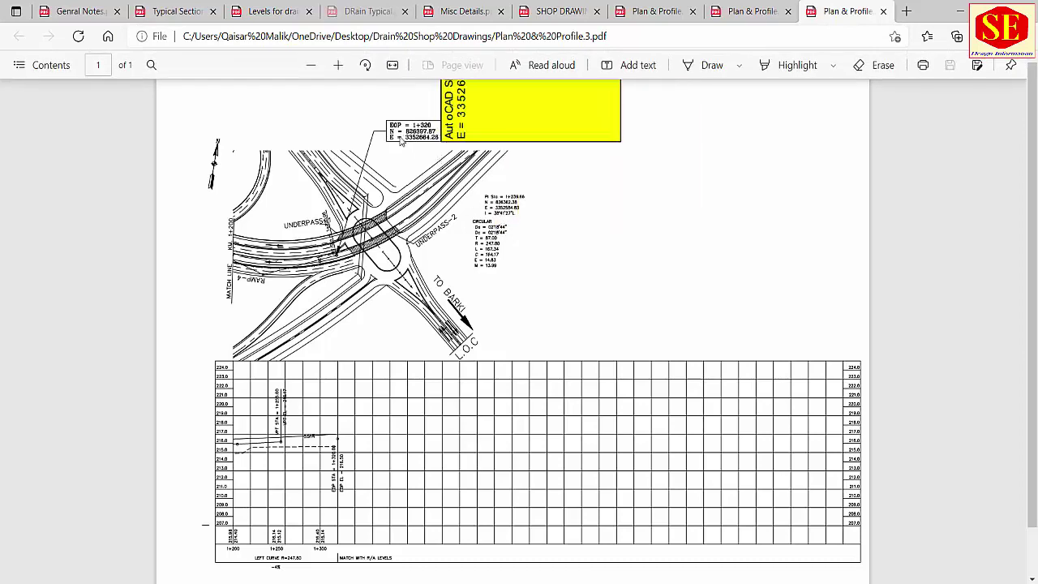
pyautogui.moveTo(392, 136)
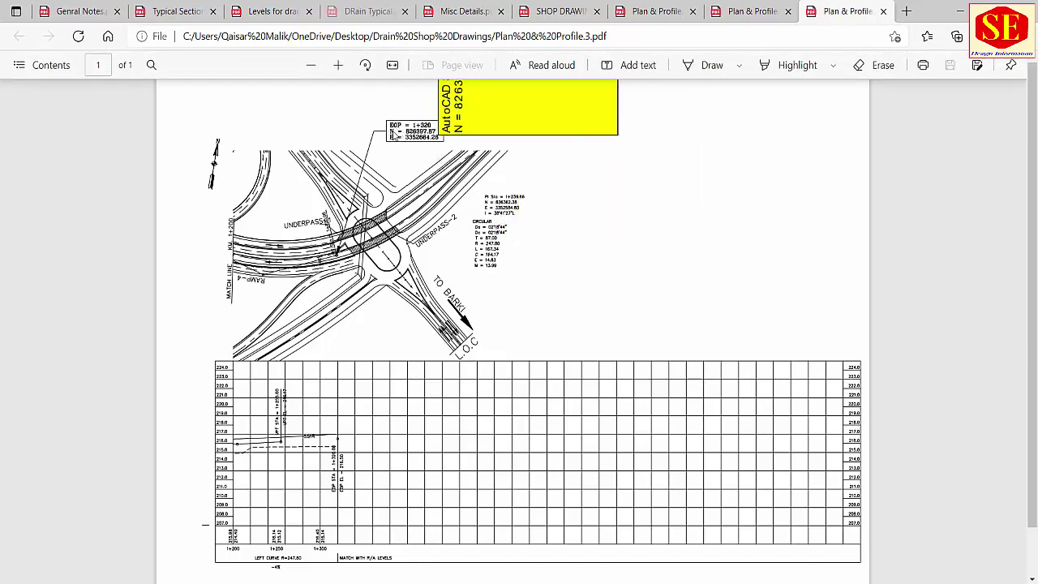
# - Switch to the XYZ1 workbook in Excel and review the BOP station and the PI Easting and Northing values through PI.4
pyautogui.moveTo(517, 537)
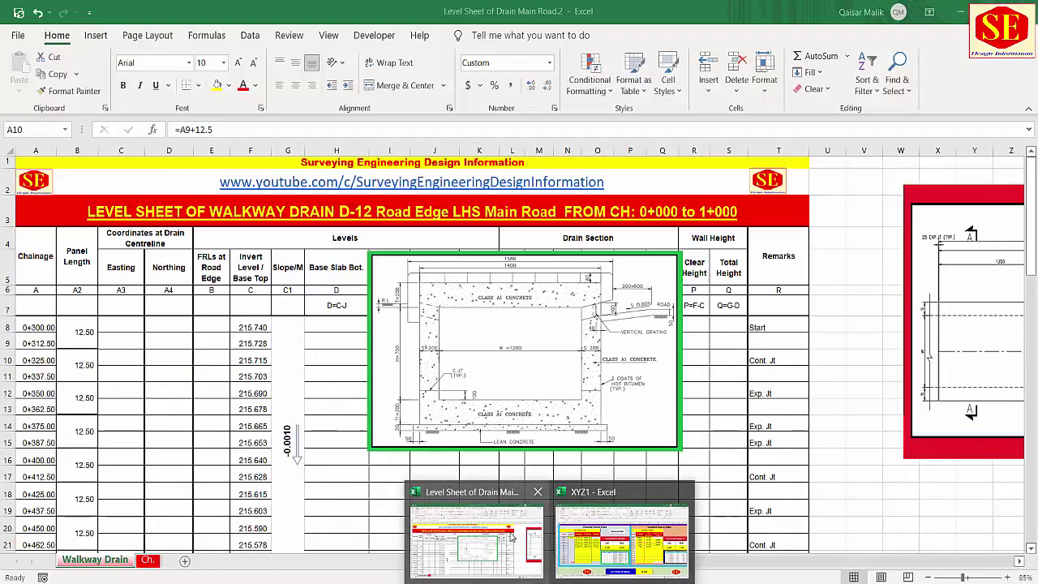
pyautogui.click(614, 536)
pyautogui.click(179, 268)
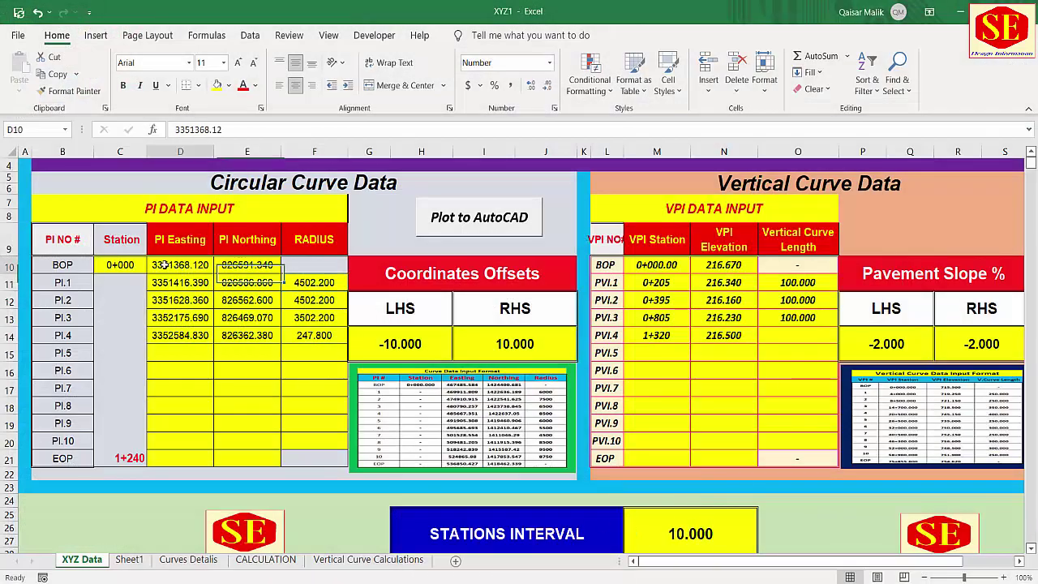
pyautogui.click(121, 264)
pyautogui.moveTo(166, 264); pyautogui.dragTo(236, 335)
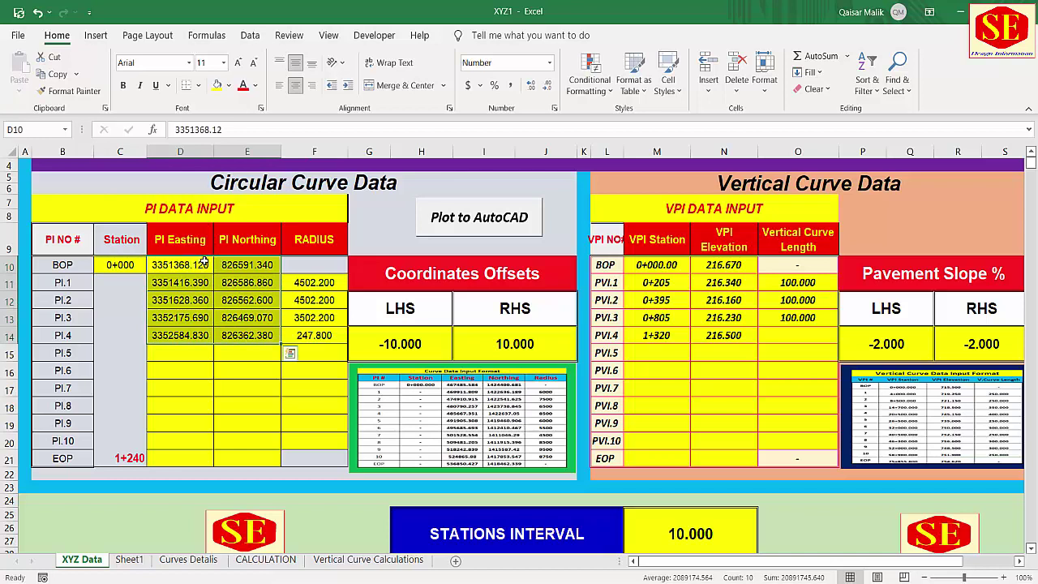
pyautogui.click(304, 365)
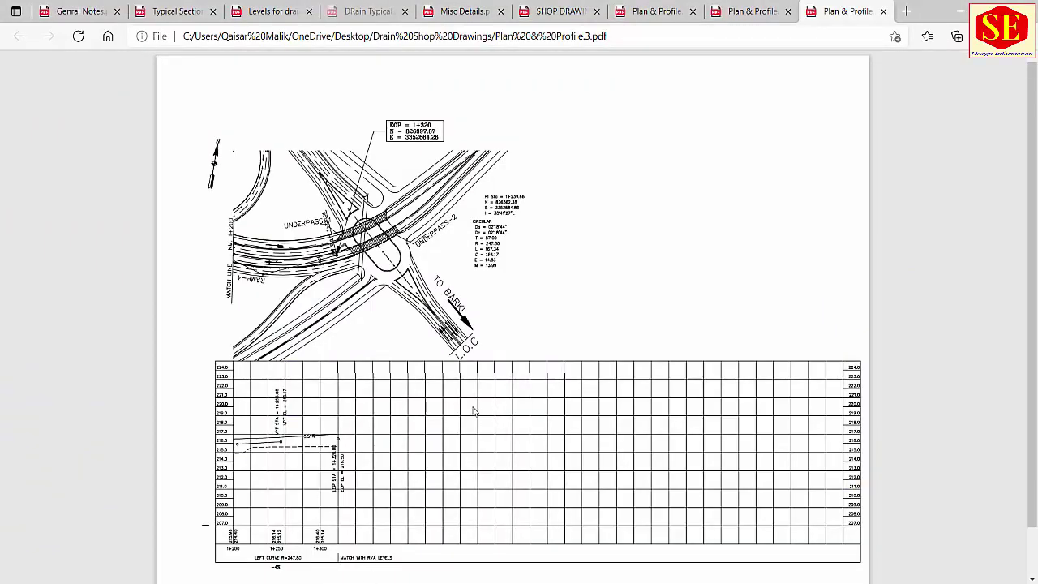
# - Return to the browser and examine the vertical profile data across the three Plan & Profile drawings
pyautogui.click(564, 11)
pyautogui.click(653, 11)
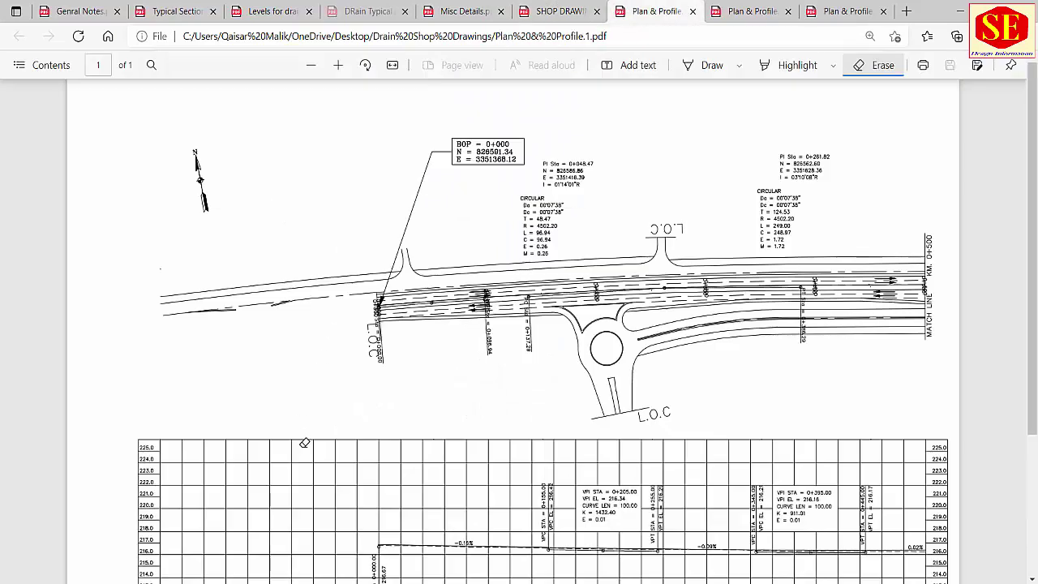
pyautogui.scroll(-2, 305, 442)
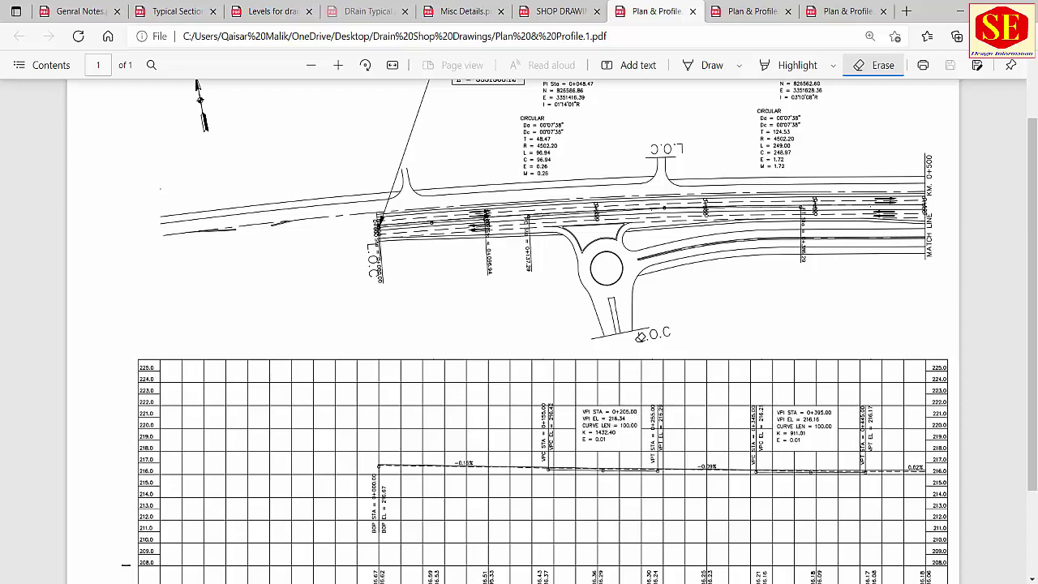
pyautogui.hotkey('ctrl', 'Tab')
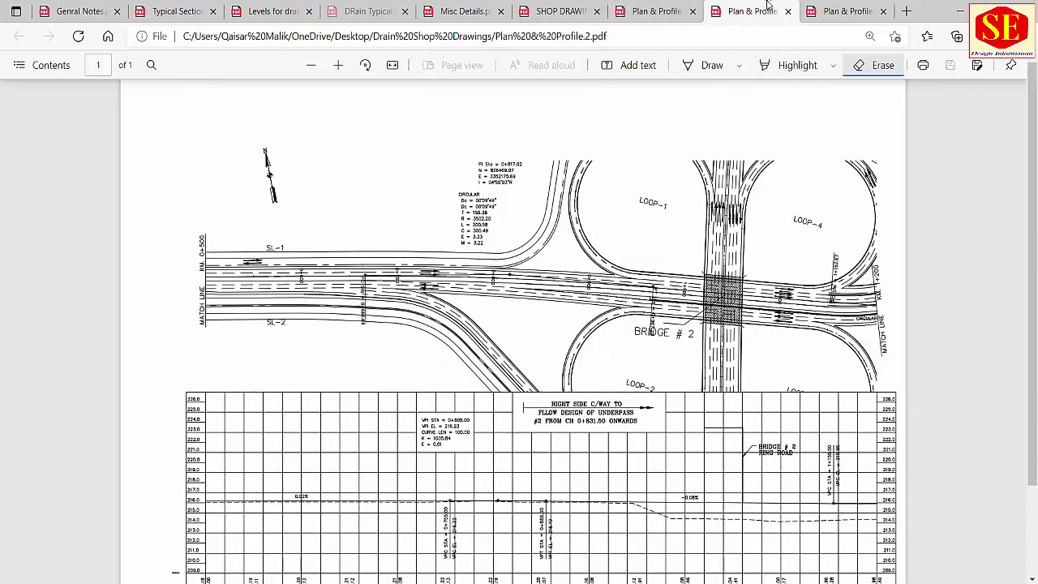
pyautogui.click(815, 11)
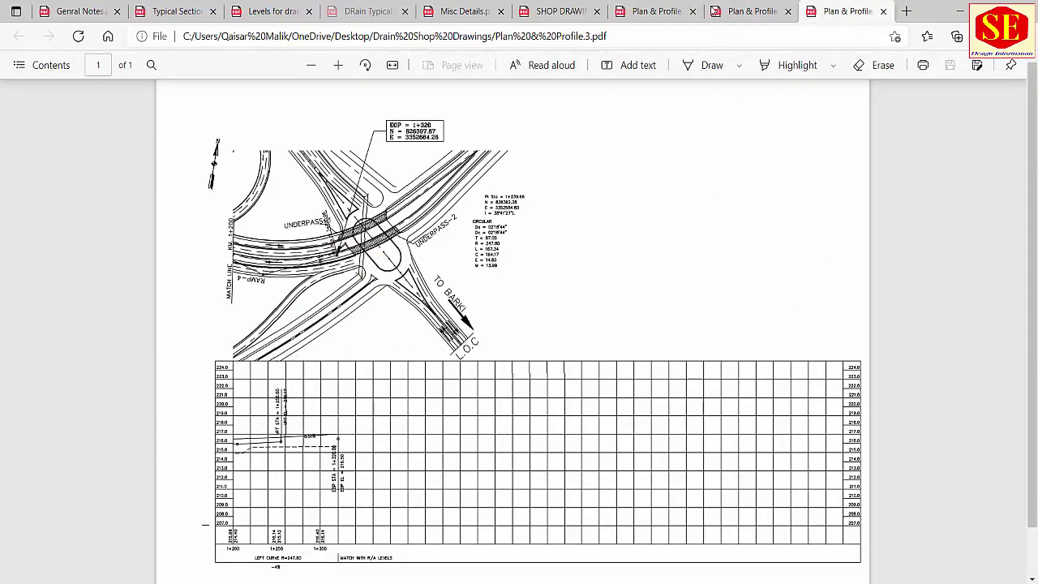
pyautogui.click(750, 11)
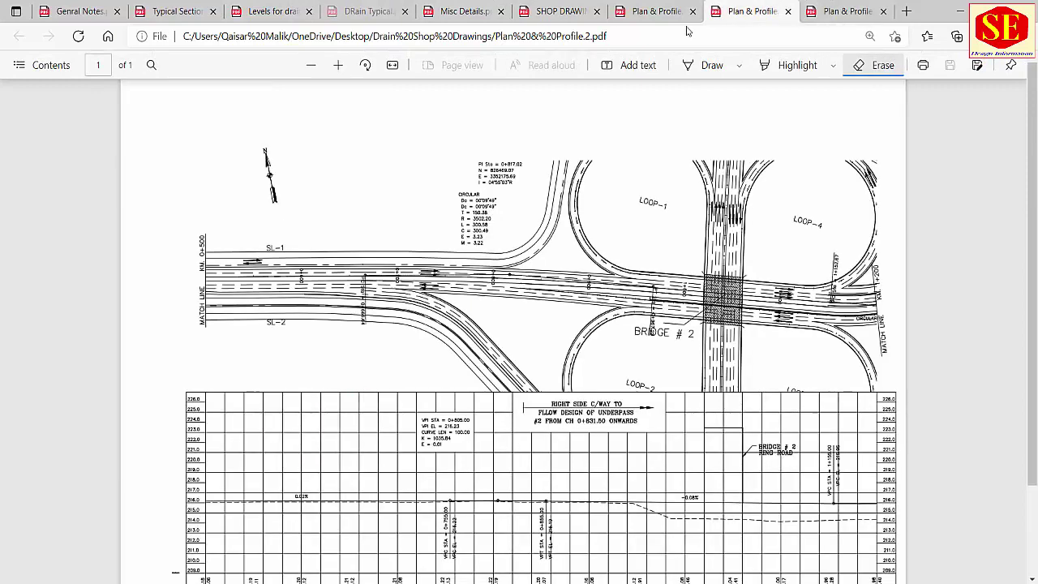
# - Switch to the XYZ1 workbook in Excel and review the VPI stations, elevations and vertical curve lengths from BOP to PVI.4
pyautogui.moveTo(551, 583)
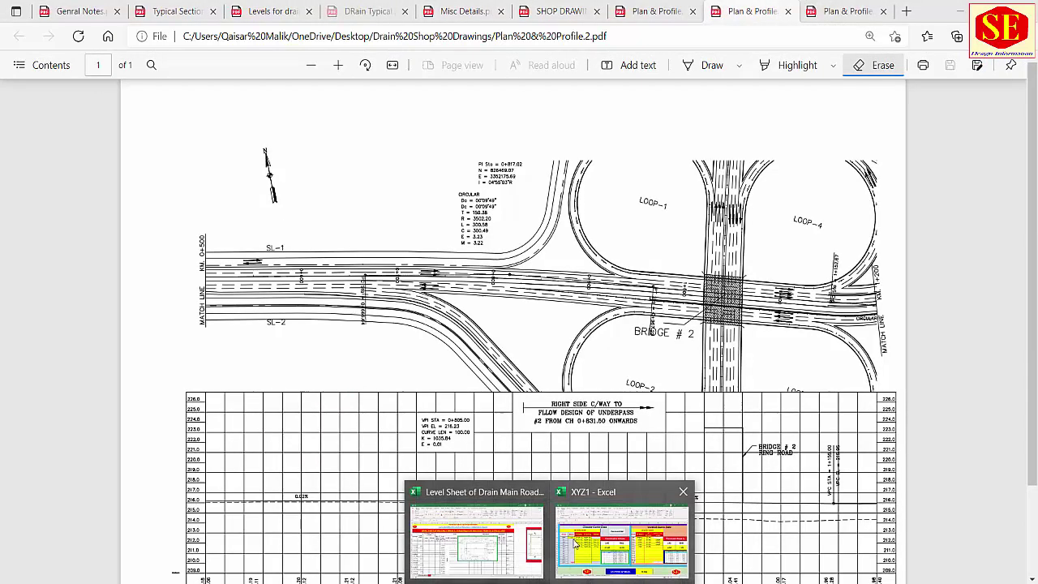
pyautogui.click(582, 559)
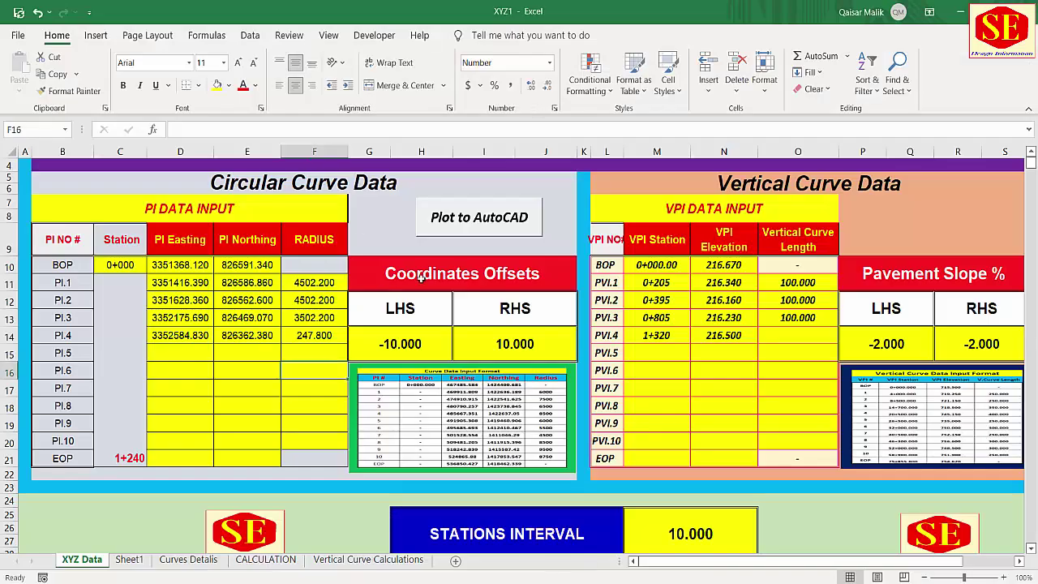
pyautogui.moveTo(678, 270); pyautogui.dragTo(798, 335)
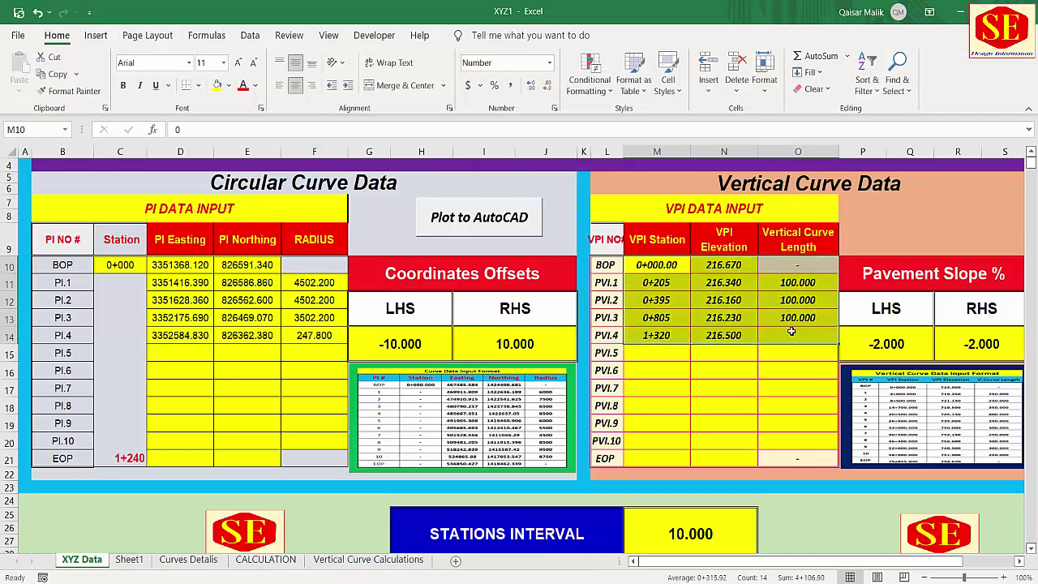
pyautogui.click(673, 268)
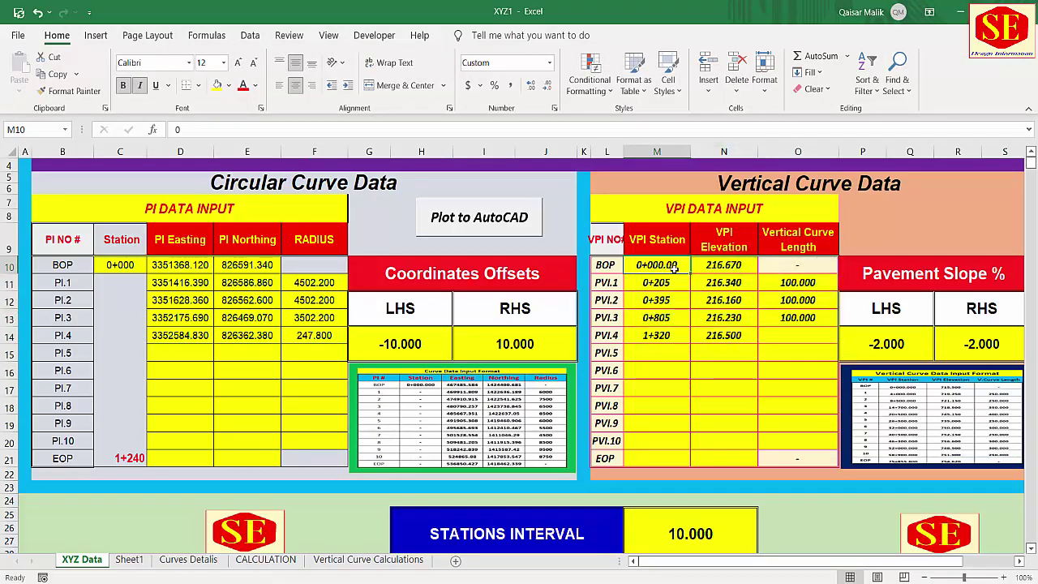
pyautogui.click(739, 266)
pyautogui.click(646, 282)
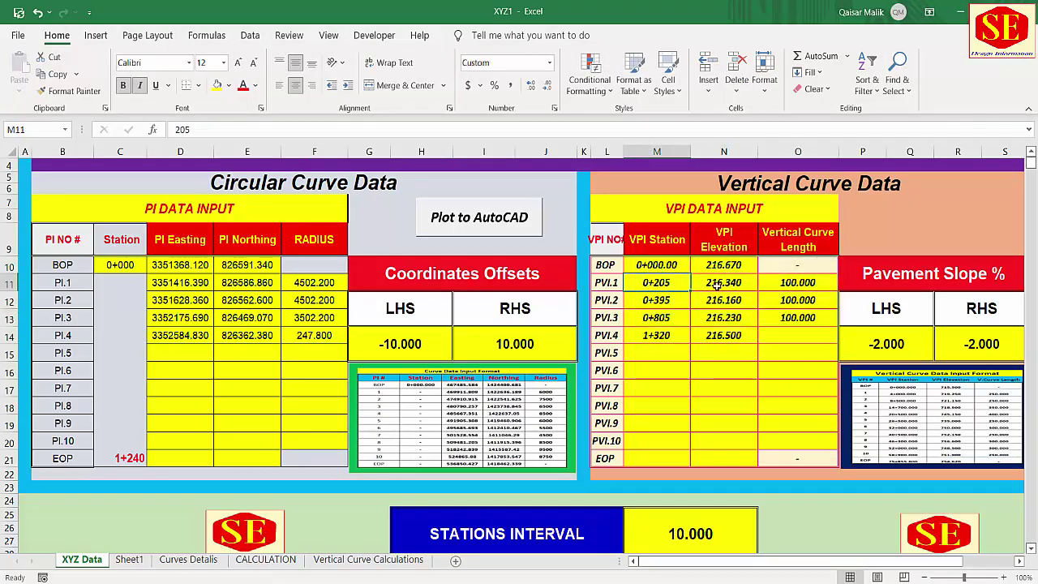
pyautogui.press('Right')
pyautogui.click(657, 281)
pyautogui.click(722, 282)
pyautogui.click(795, 281)
pyautogui.press('Down')
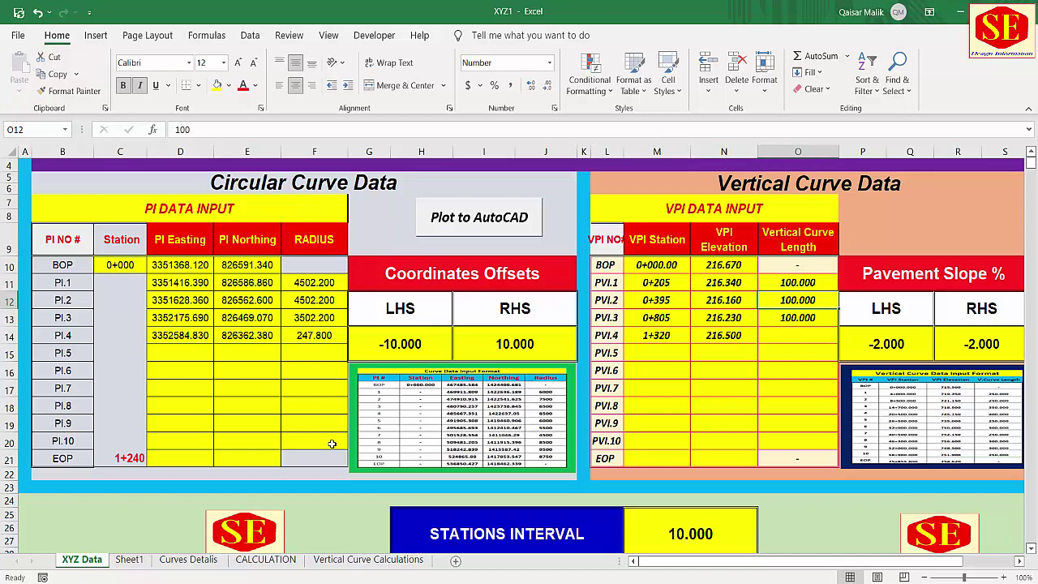
# - Review the LHS and RHS values of the coordinates offsets and the pavement slope
pyautogui.click(475, 277)
pyautogui.click(415, 338)
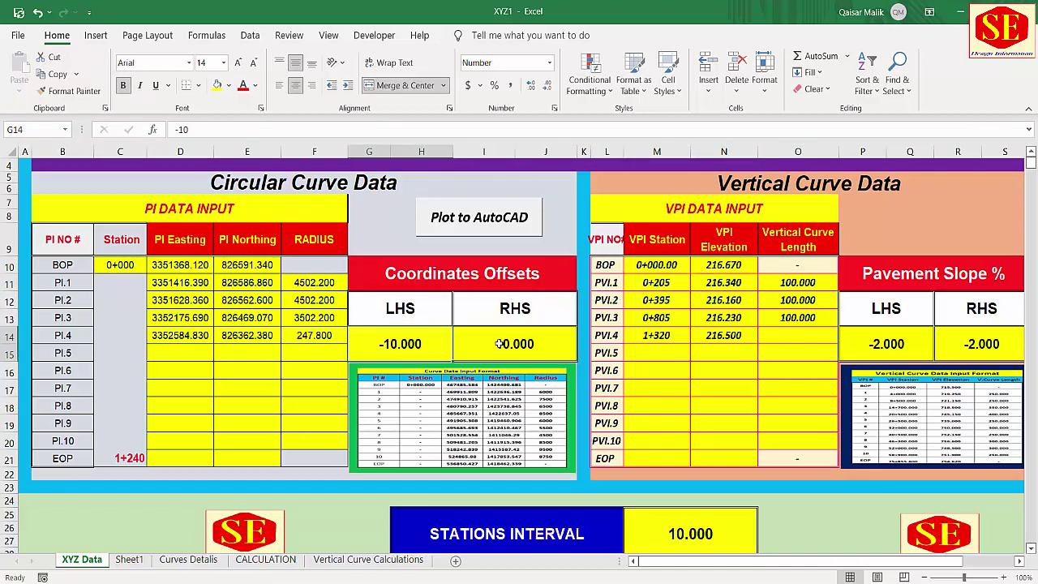
pyautogui.click(503, 343)
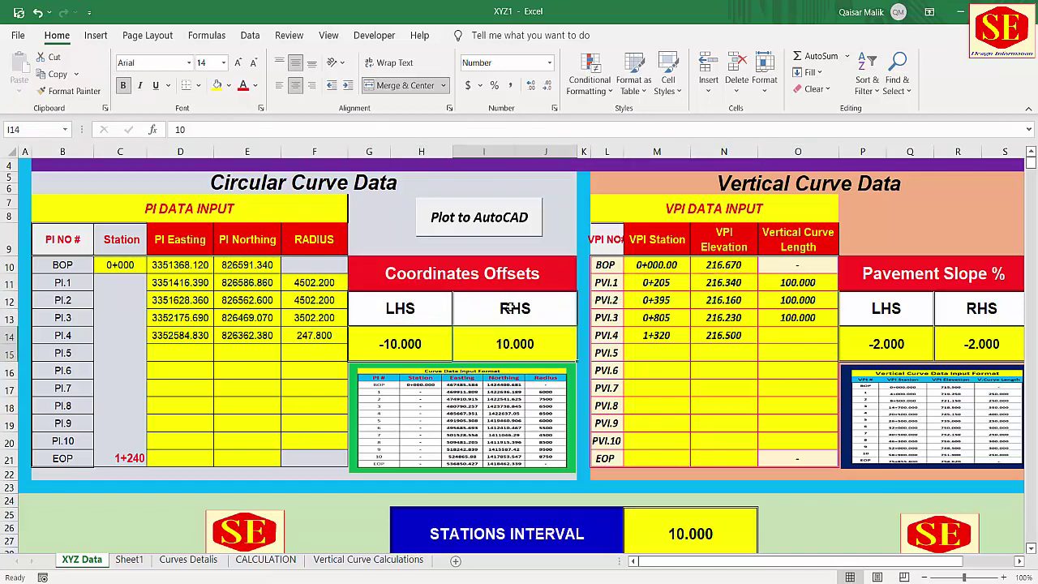
pyautogui.click(921, 271)
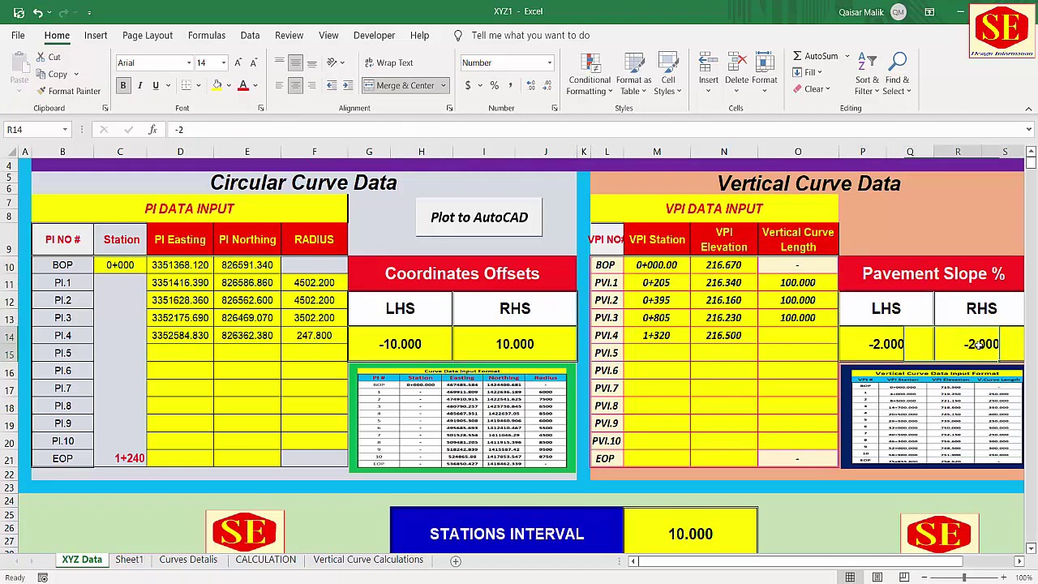
pyautogui.click(915, 352)
pyautogui.click(981, 344)
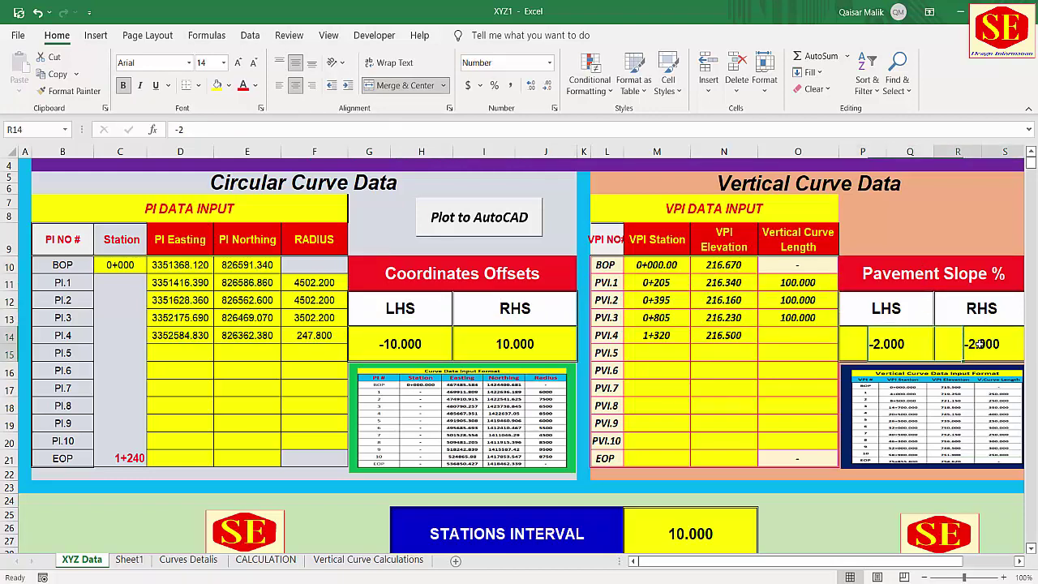
# - Examine the station interval and the centre line, LHS and RHS coordinate and elevation tables, and return to the curve data
pyautogui.scroll(-1, 666, 378)
pyautogui.scroll(-4, 666, 378)
pyautogui.scroll(-2, 543, 540)
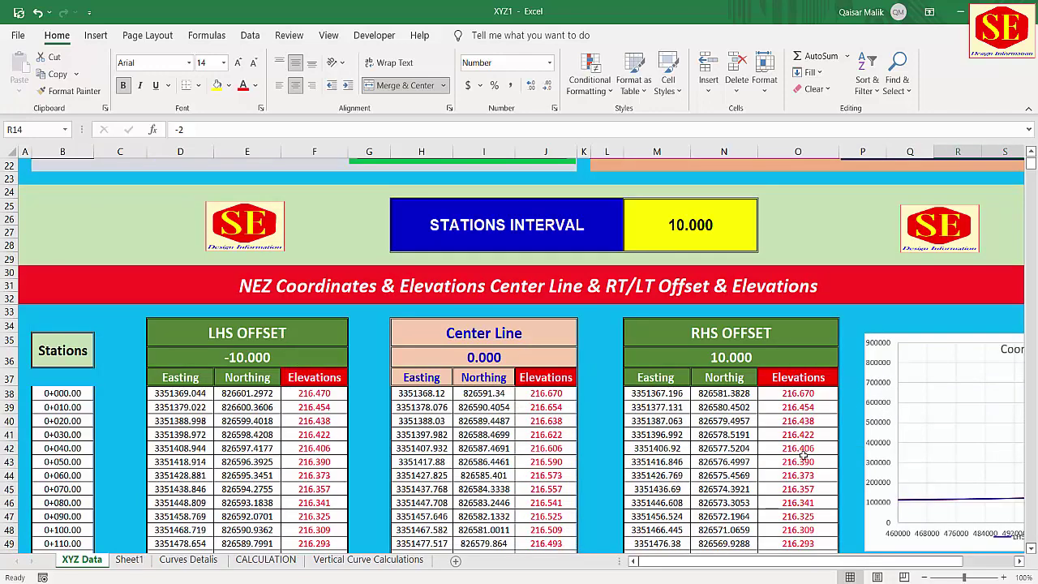
pyautogui.scroll(6, 803, 454)
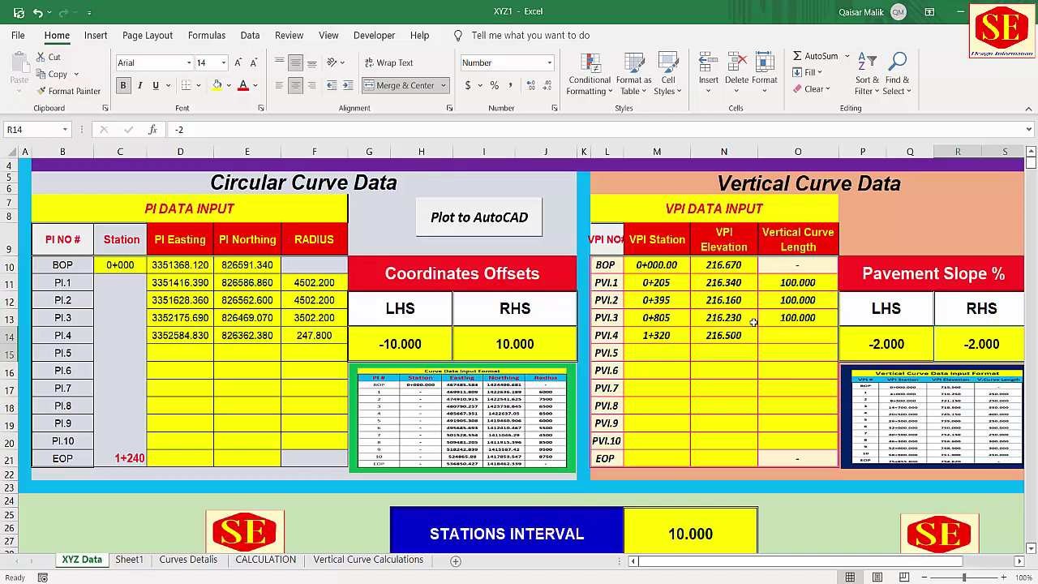
# - Switch to the browser and examine the drain layout from 0+300 and the road widths in the Typical Section drawing
pyautogui.hotkey('alt', 'Tab')
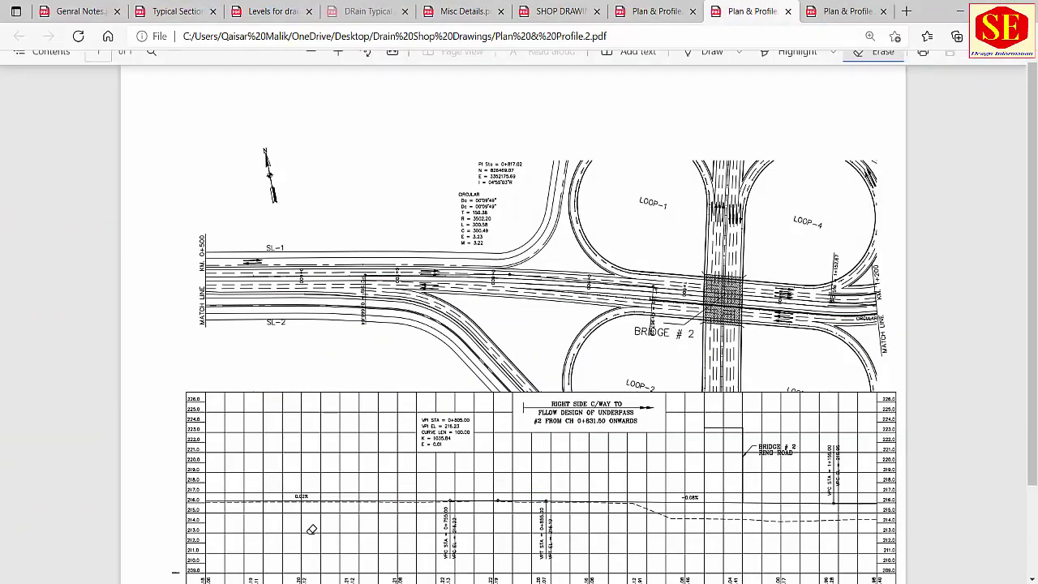
pyautogui.click(267, 12)
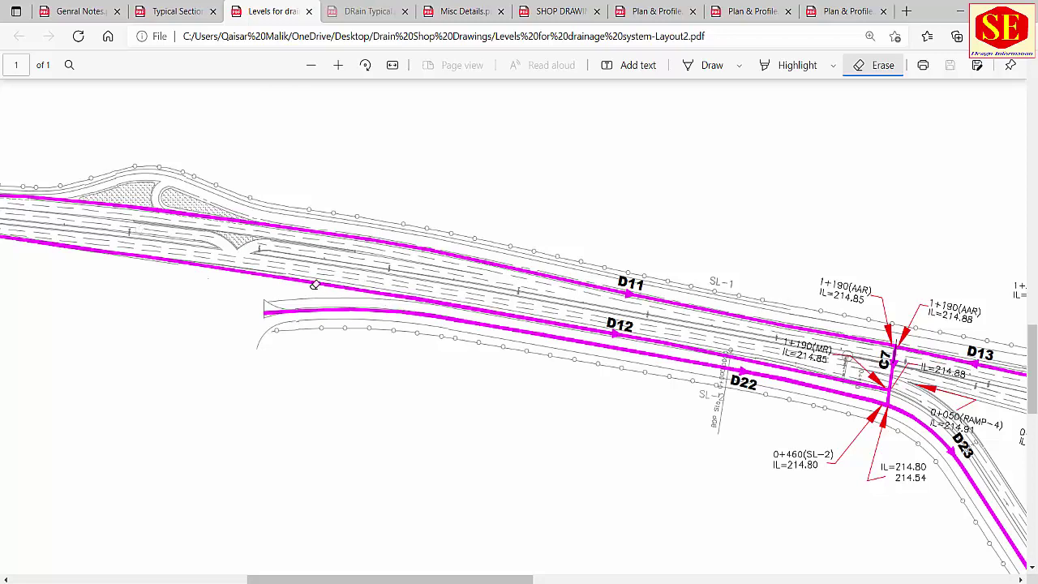
pyautogui.hscroll(-5, 466, 338)
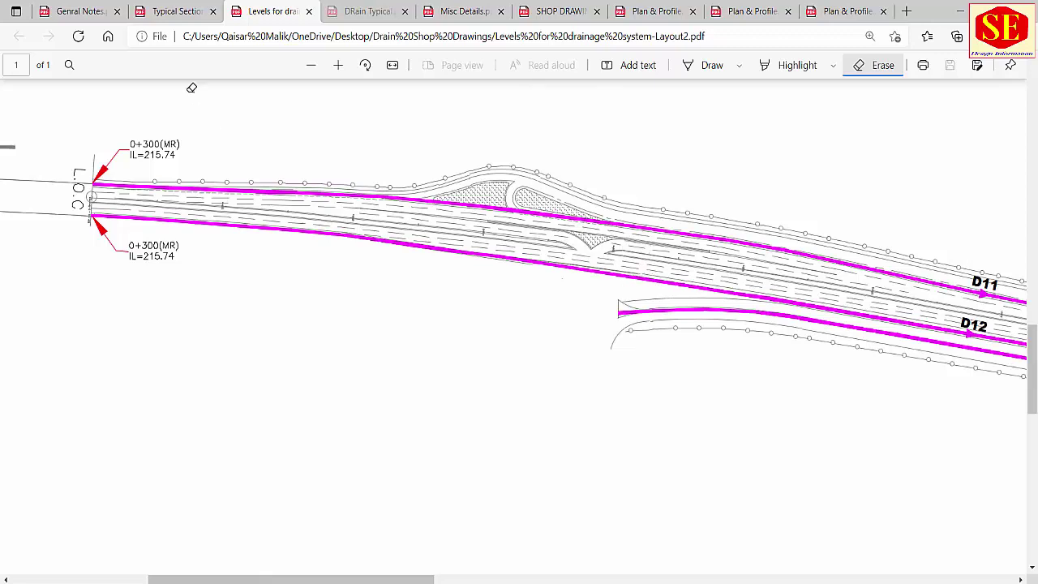
pyautogui.click(185, 11)
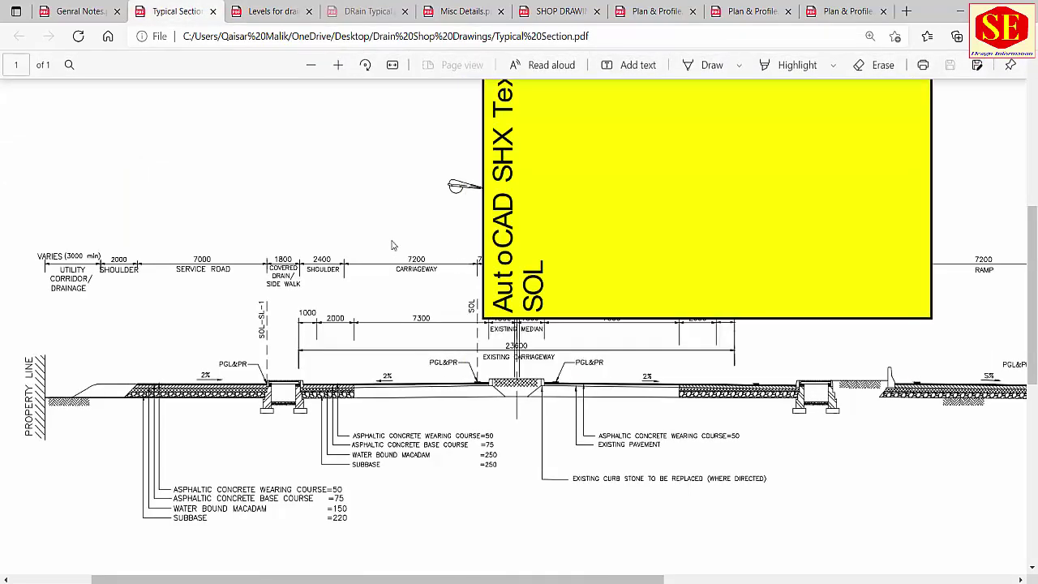
pyautogui.click(872, 67)
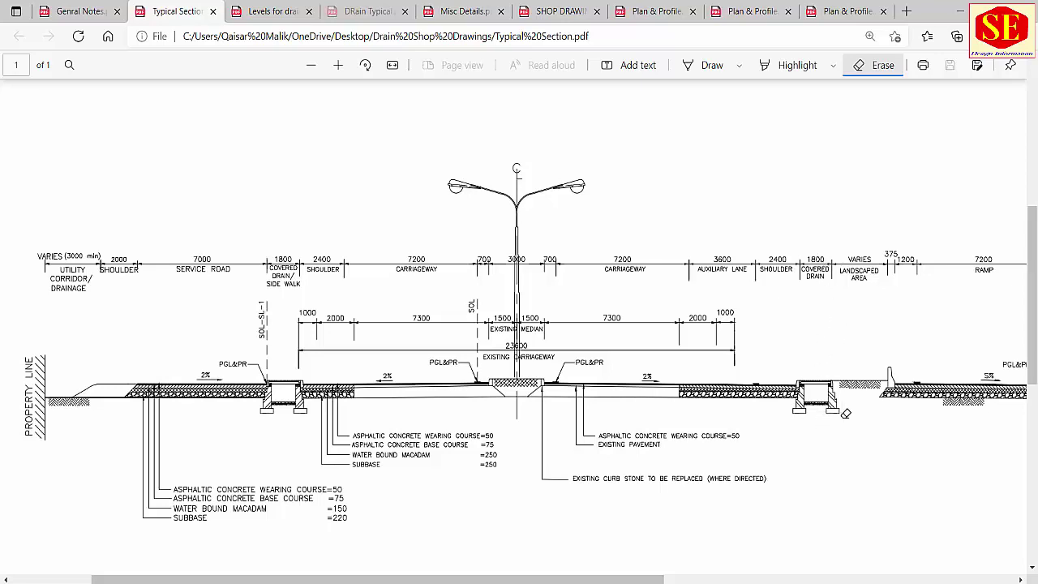
# - Open Calculator and divide the 3 m median width by 2
pyautogui.press('super+s')
pyautogui.write('c')
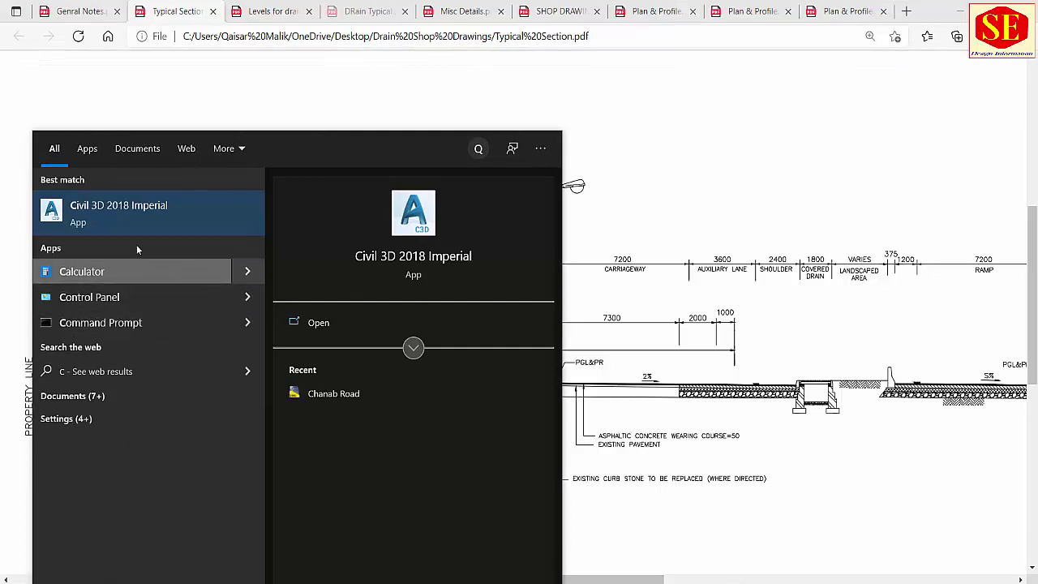
pyautogui.write('a')
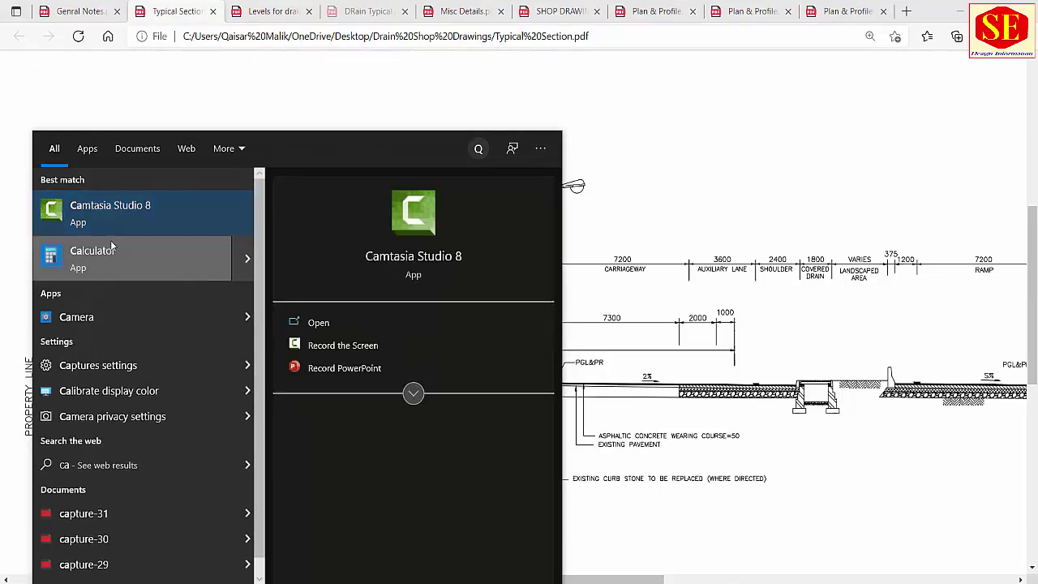
pyautogui.click(111, 247)
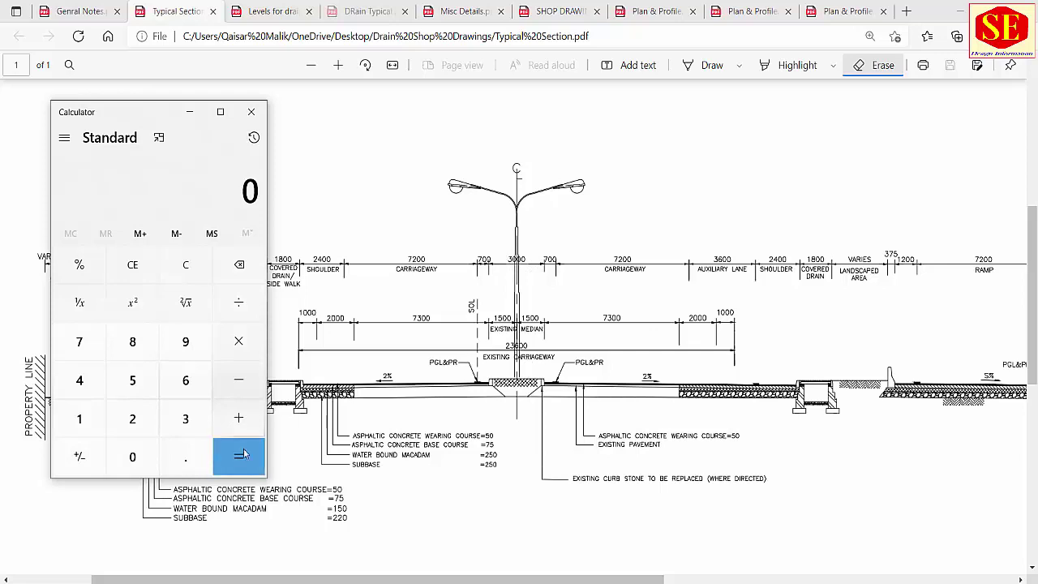
pyautogui.click(185, 419)
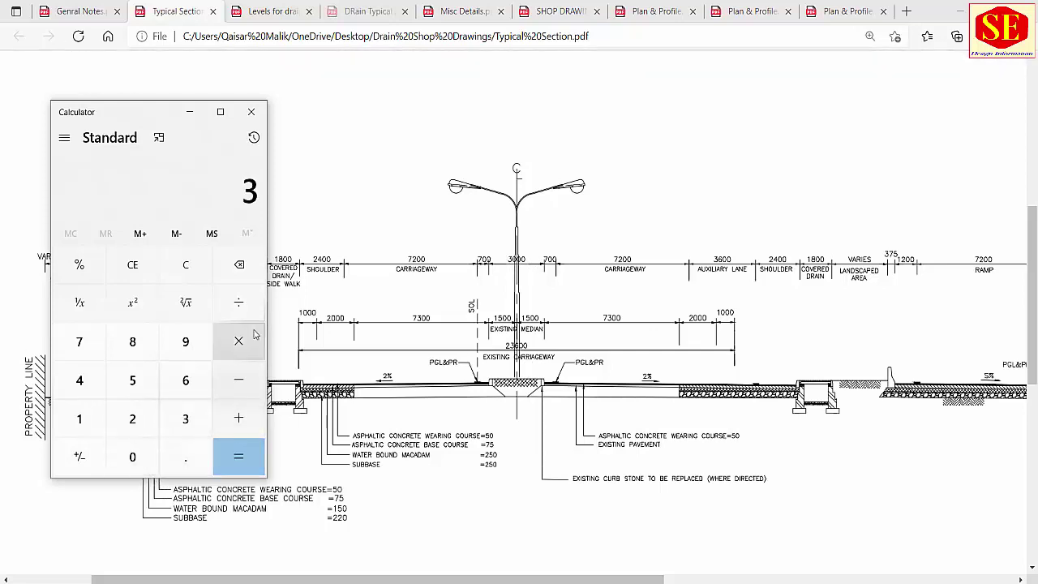
pyautogui.click(239, 301)
pyautogui.click(135, 417)
pyautogui.click(256, 473)
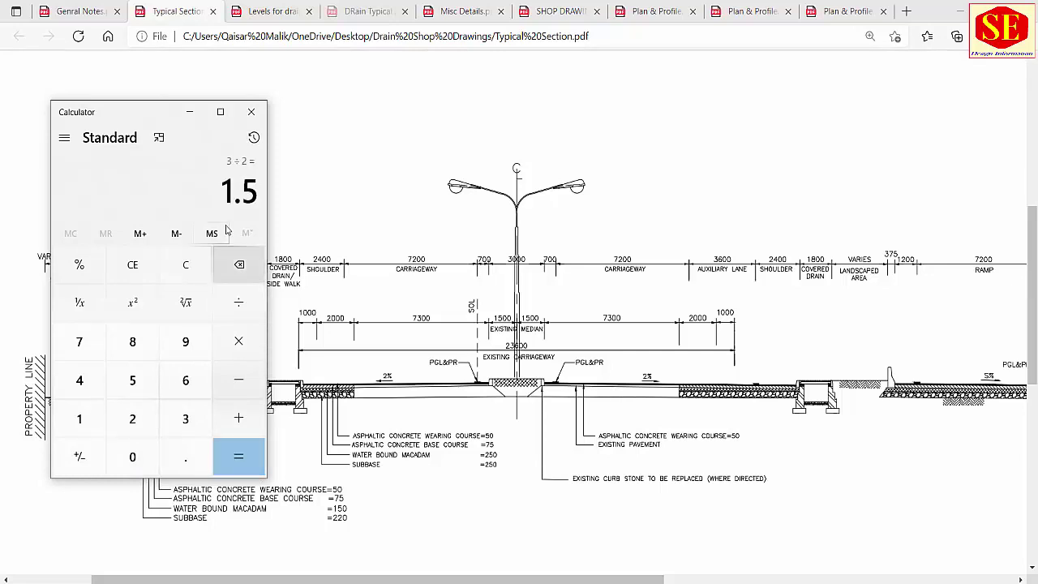
# - Add the 0.7 m strip, 7.2 m carriageway and 3.6 m auxiliary lane widths to the half-median width
pyautogui.click(238, 418)
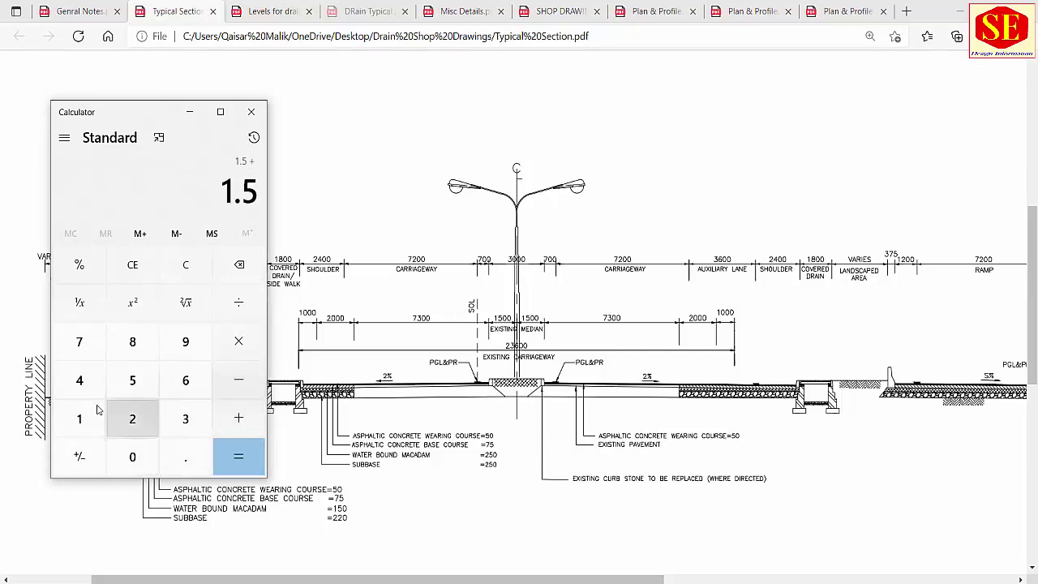
pyautogui.click(186, 457)
pyautogui.click(79, 341)
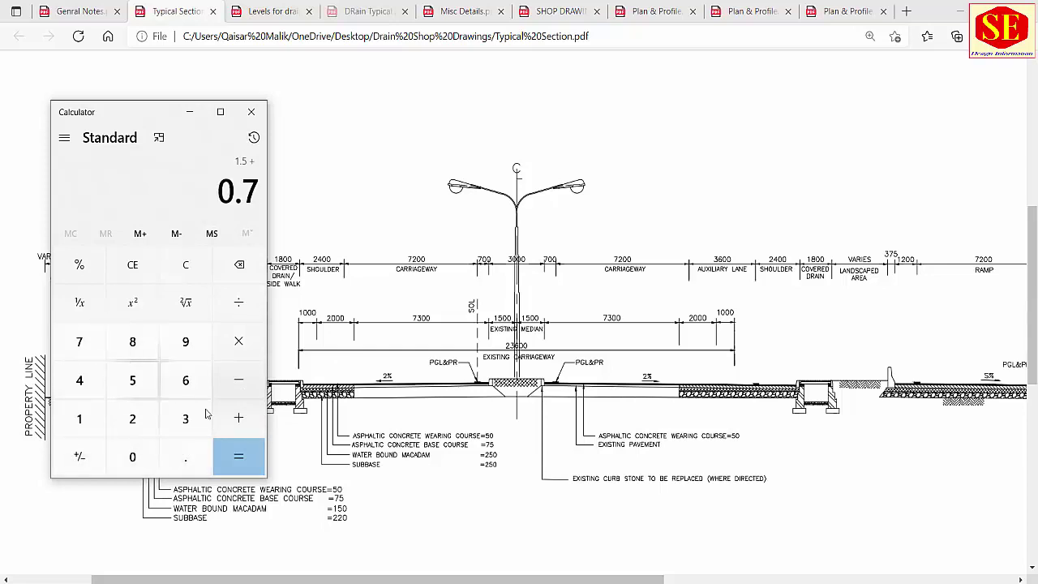
pyautogui.click(239, 420)
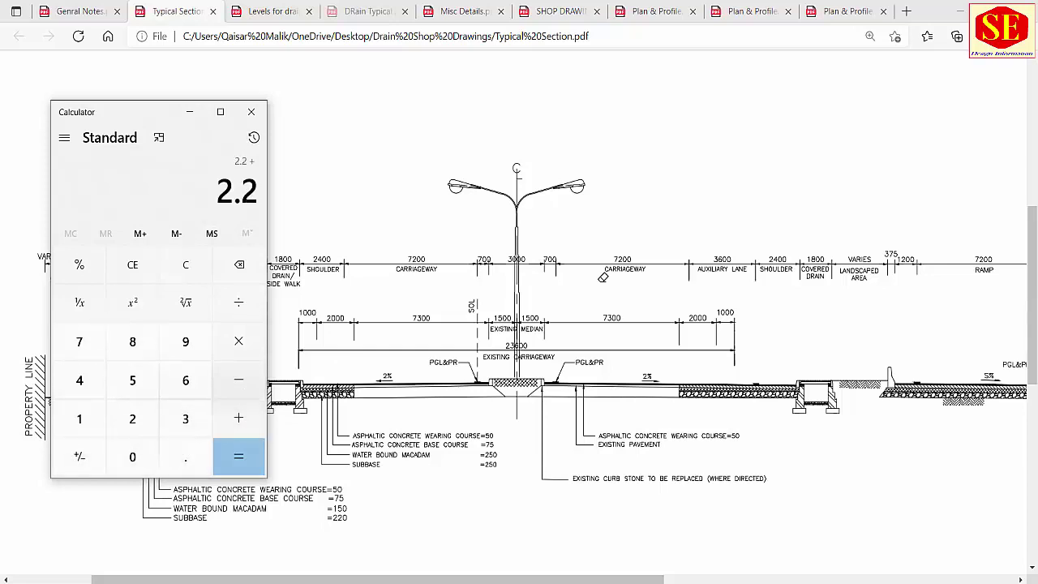
pyautogui.click(93, 353)
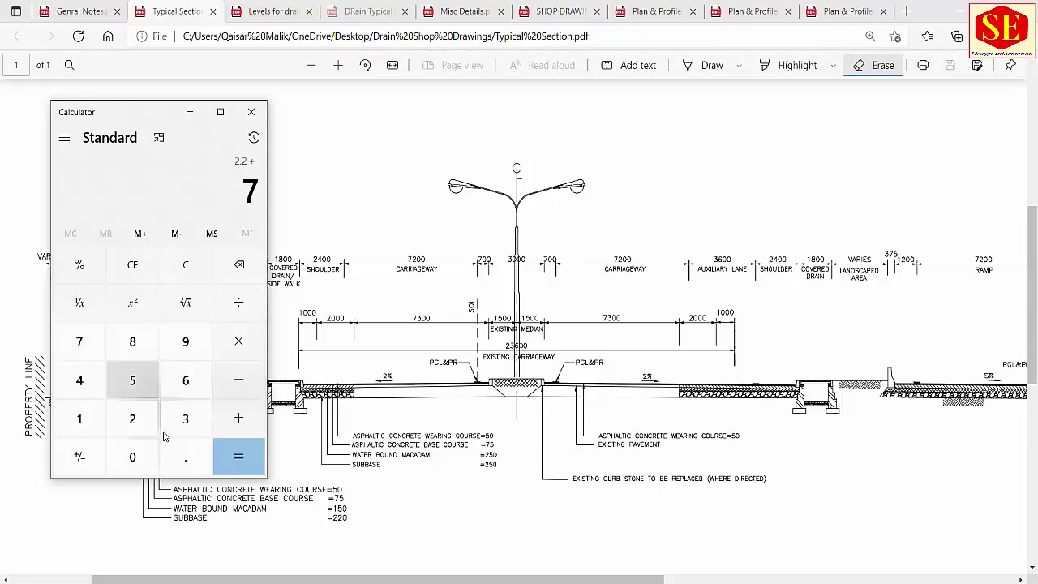
pyautogui.click(185, 456)
pyautogui.click(132, 419)
pyautogui.click(235, 419)
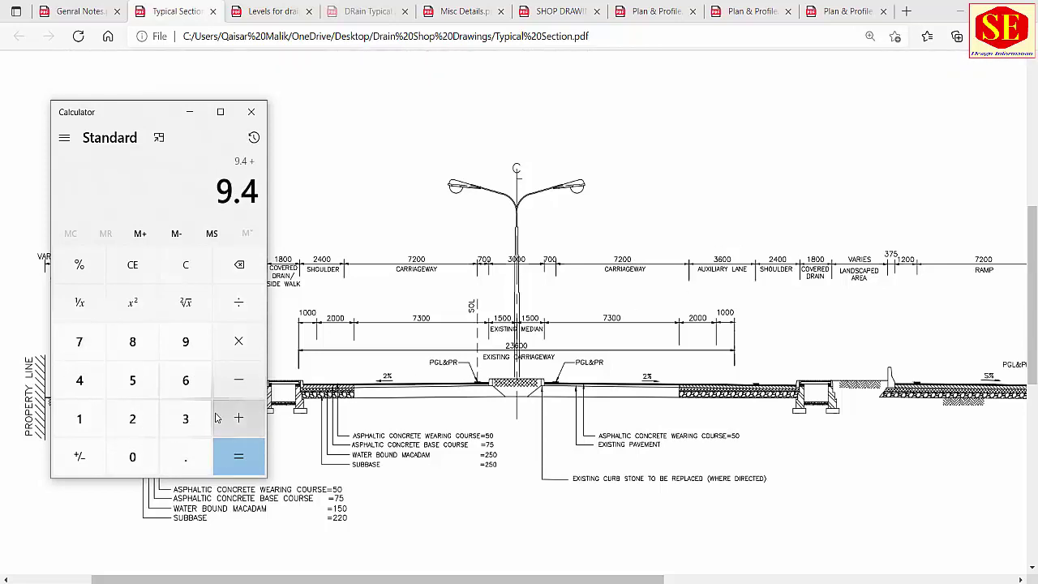
pyautogui.click(185, 419)
pyautogui.click(187, 448)
pyautogui.click(185, 379)
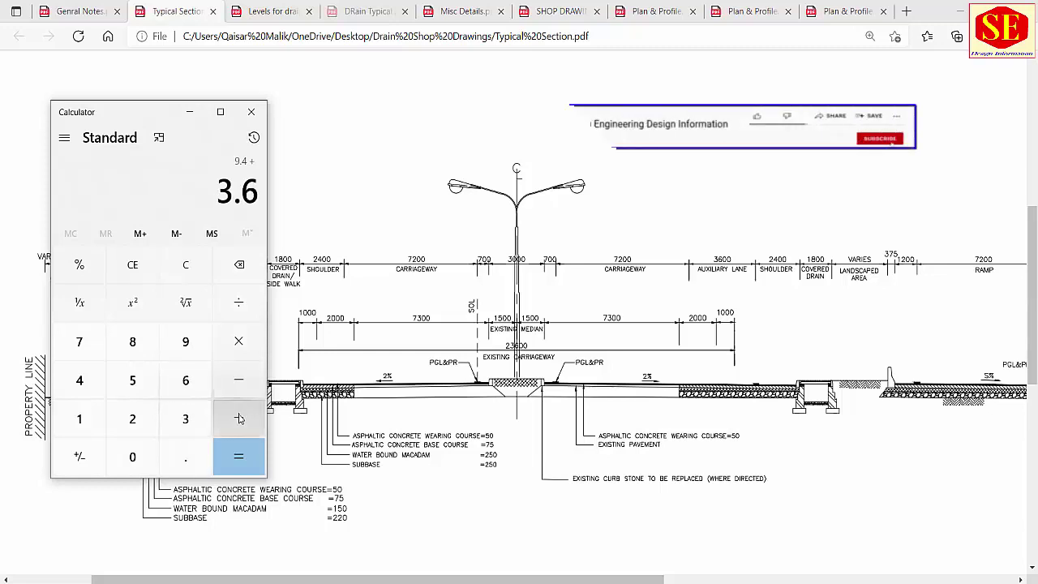
# - Add the 2.4 m shoulder and 0.9 m half width of the covered drain to total the drain centre offset
pyautogui.click(238, 418)
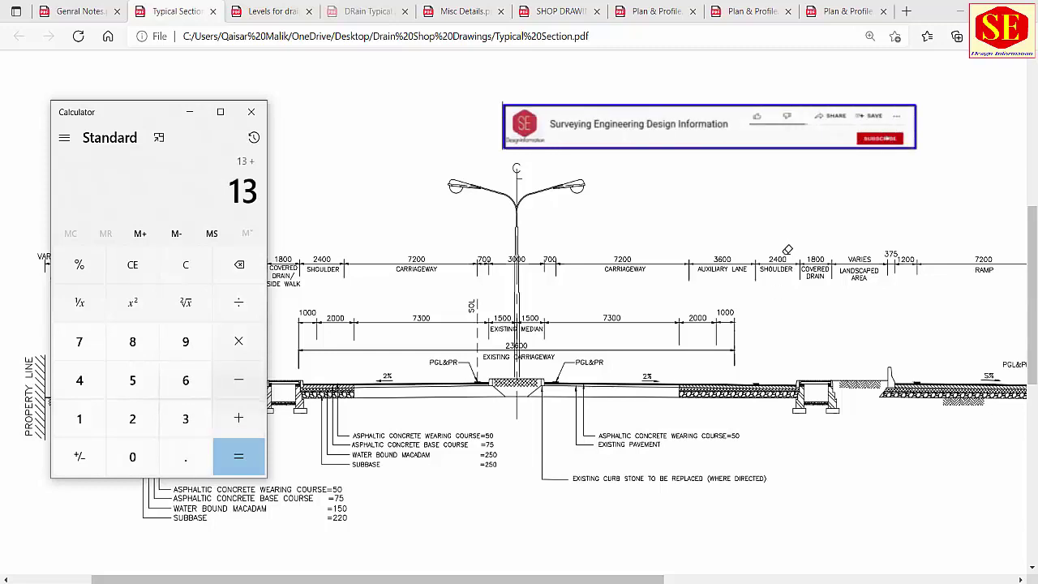
pyautogui.click(132, 419)
pyautogui.click(186, 457)
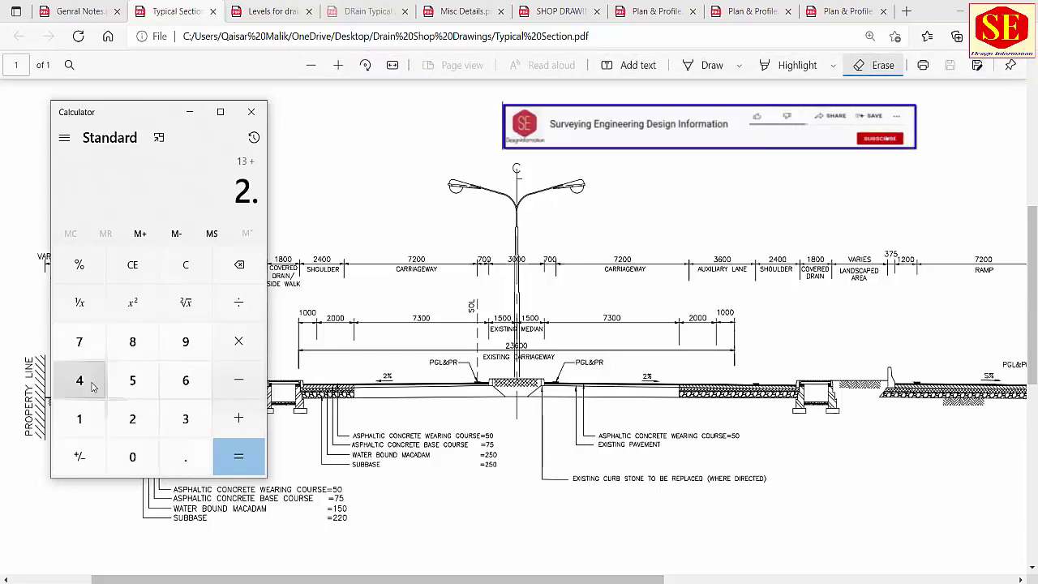
pyautogui.click(92, 387)
pyautogui.click(240, 418)
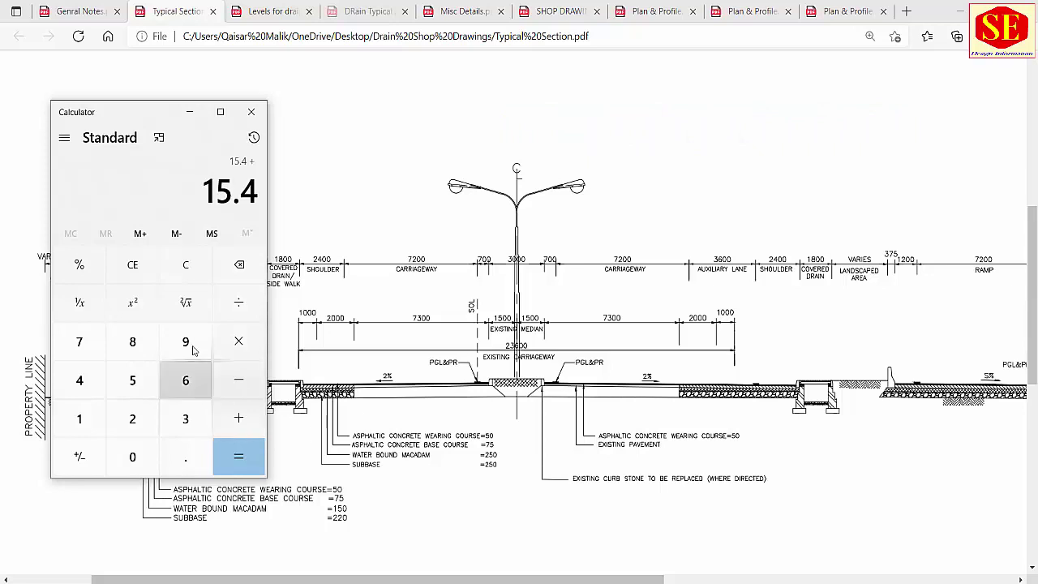
pyautogui.click(195, 466)
pyautogui.click(197, 347)
pyautogui.click(235, 454)
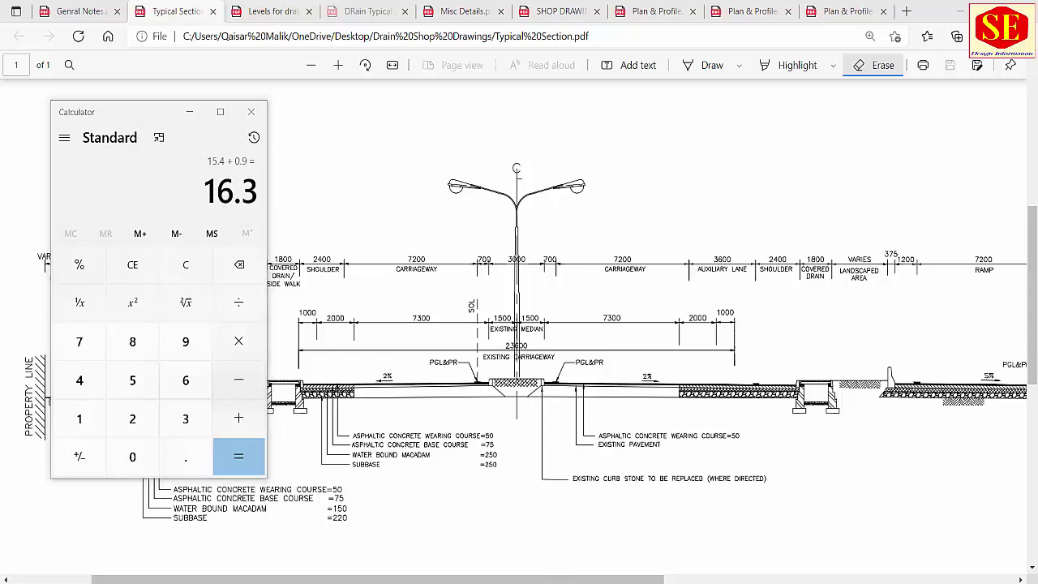
# - Switch to the XYZ1 workbook in Excel and set the RHS coordinates offset to 16.3
pyautogui.moveTo(534, 560)
pyautogui.click(630, 552)
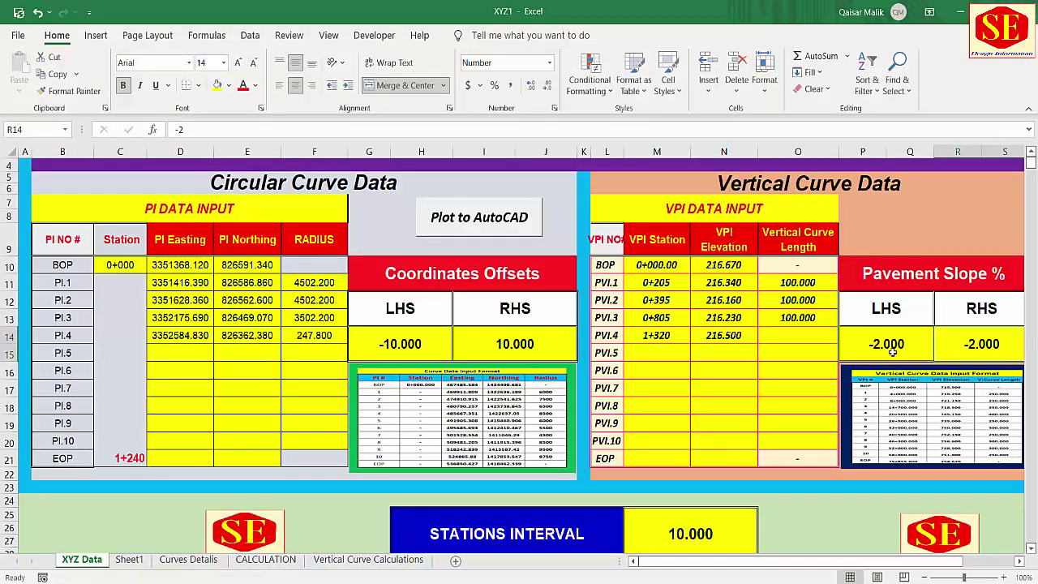
pyautogui.click(403, 319)
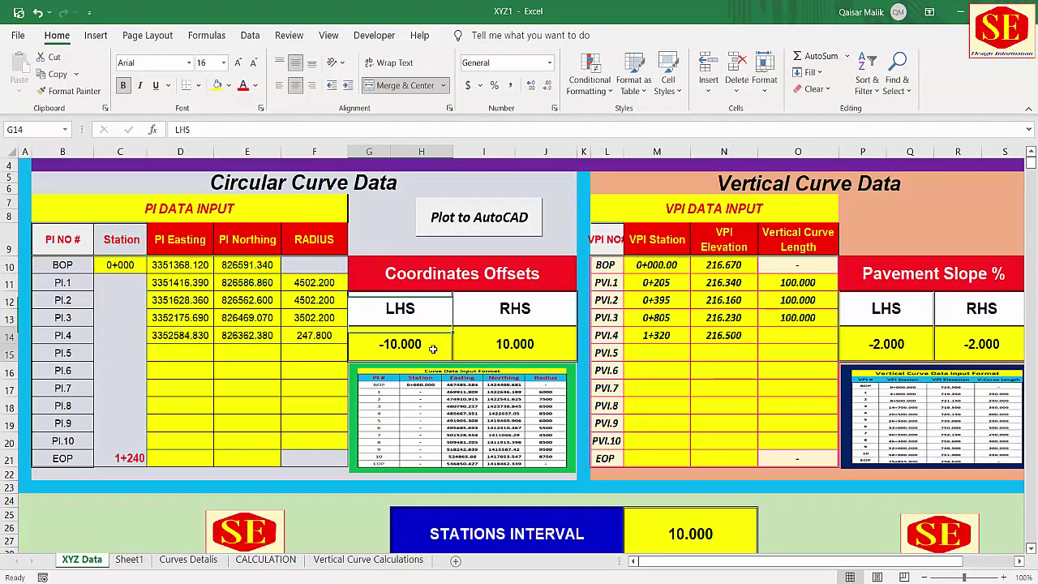
pyautogui.press('Right')
pyautogui.click(523, 346)
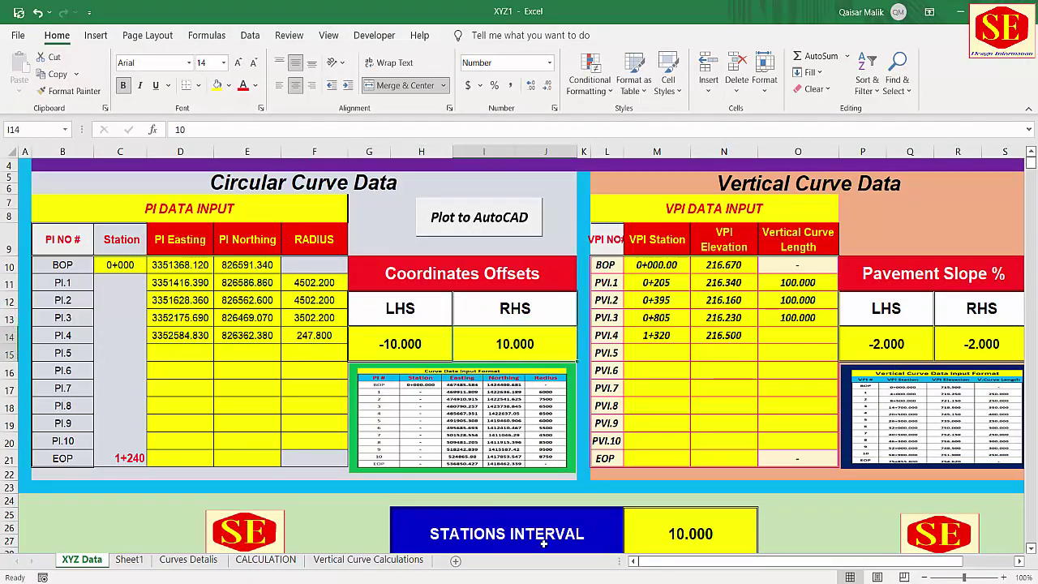
pyautogui.hotkey('alt', 'Tab')
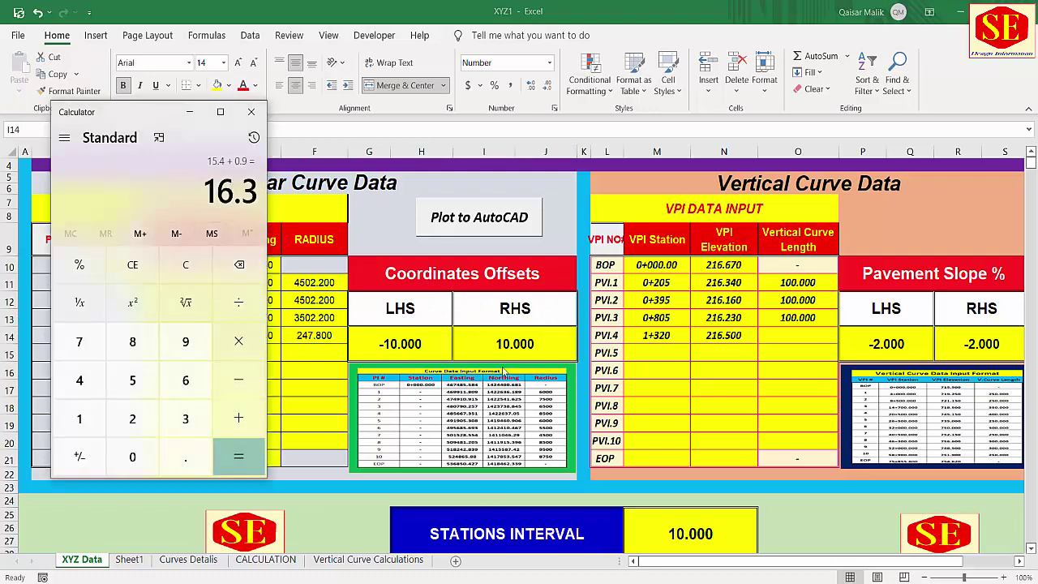
pyautogui.write('16.3')
pyautogui.click(515, 344)
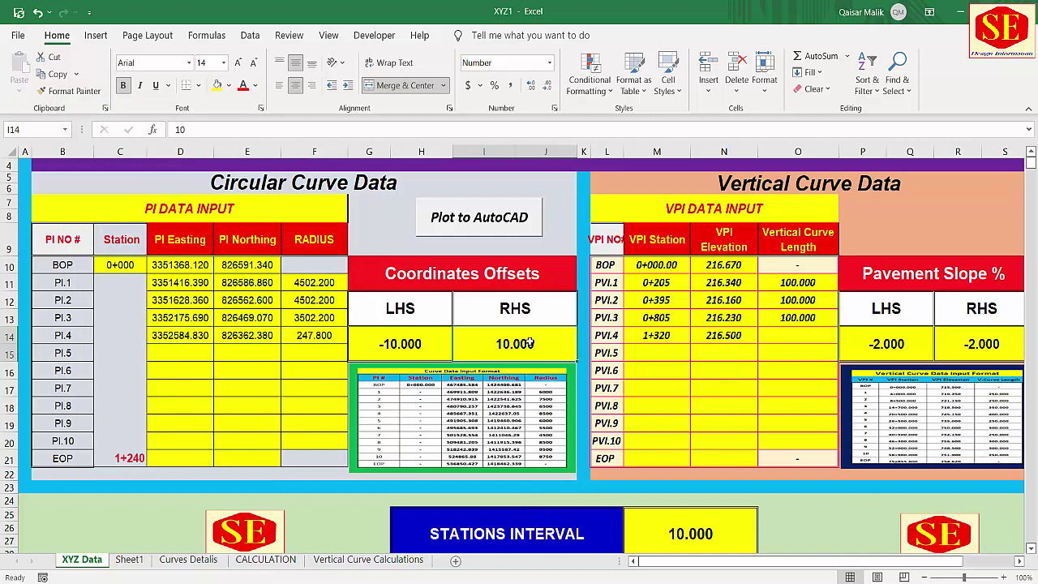
pyautogui.write('16.3')
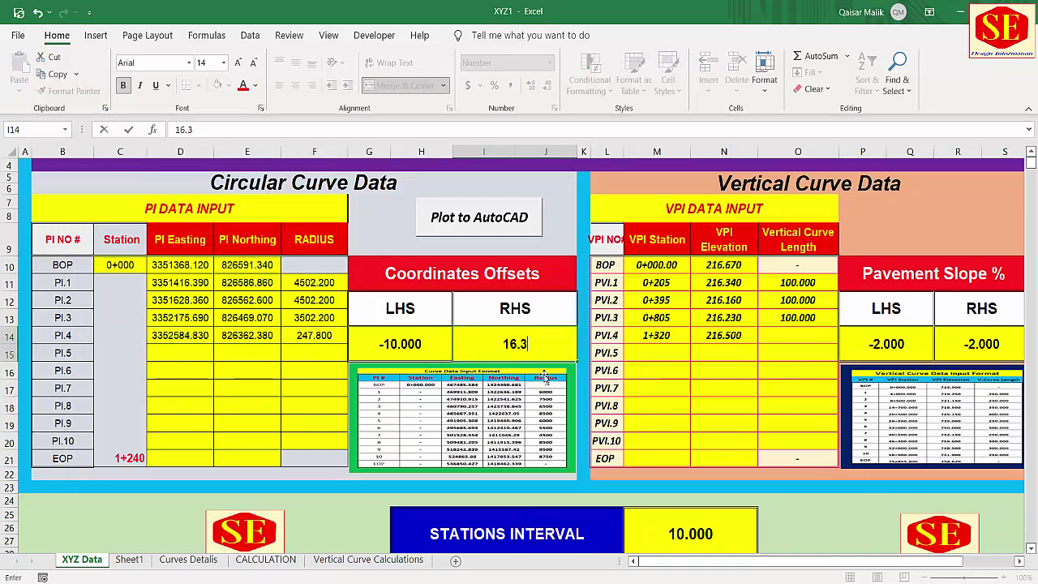
pyautogui.press('Return')
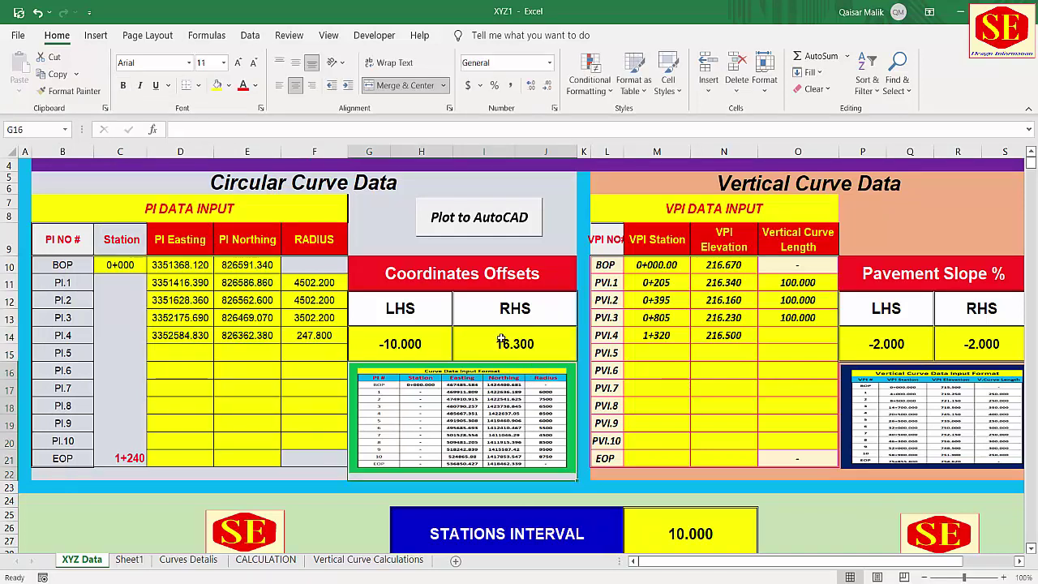
# - Set the LHS coordinates offset to -16.3
pyautogui.click(411, 344)
pyautogui.write('0')
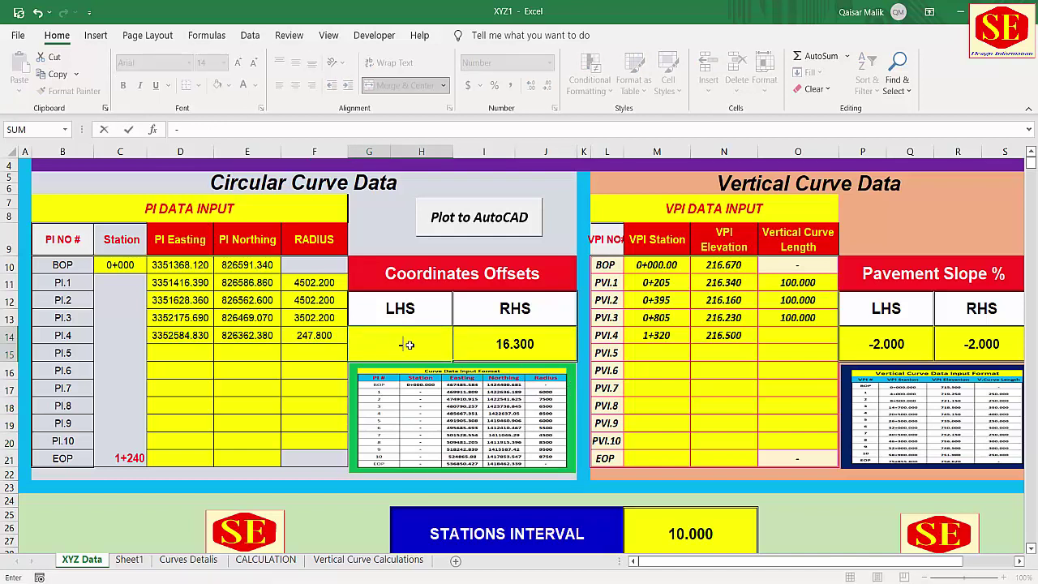
pyautogui.write('16.3')
pyautogui.press('Tab')
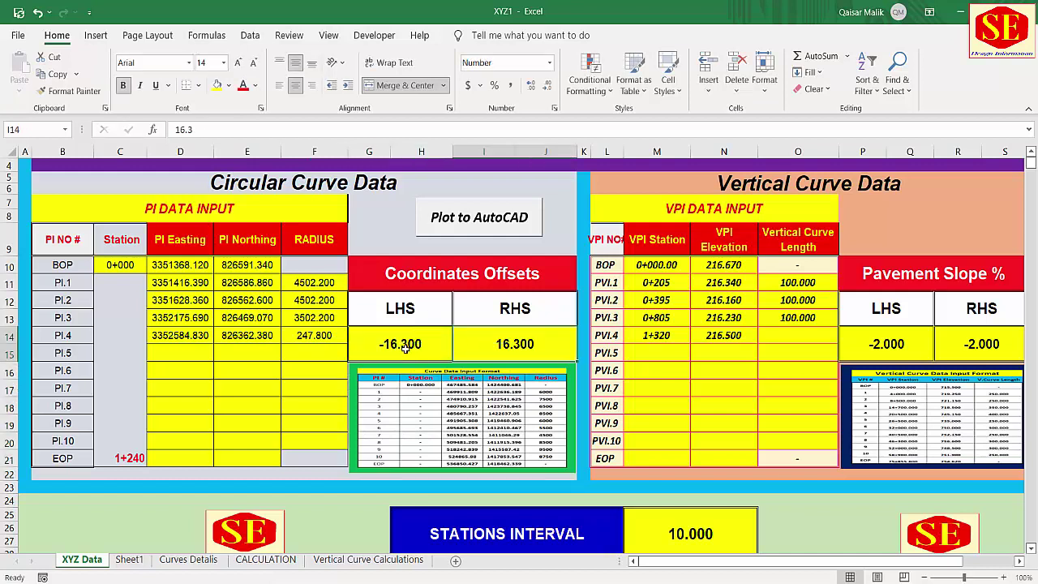
# - Check the covered drain position on the Typical Section drawing in the browser, and return to the XYZ1 workbook in Excel
pyautogui.hotkey('alt', 'Tab')
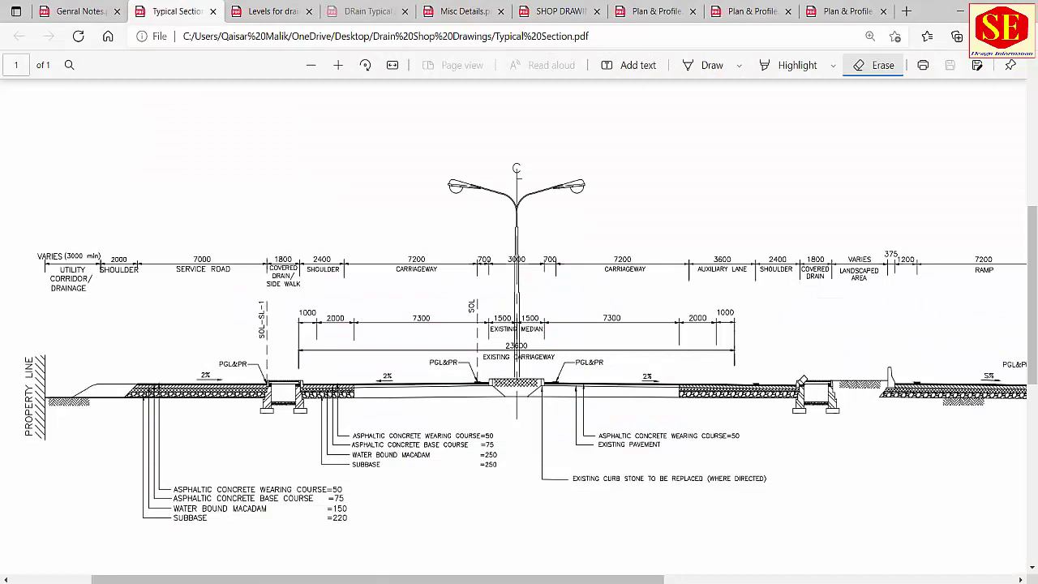
pyautogui.click(568, 582)
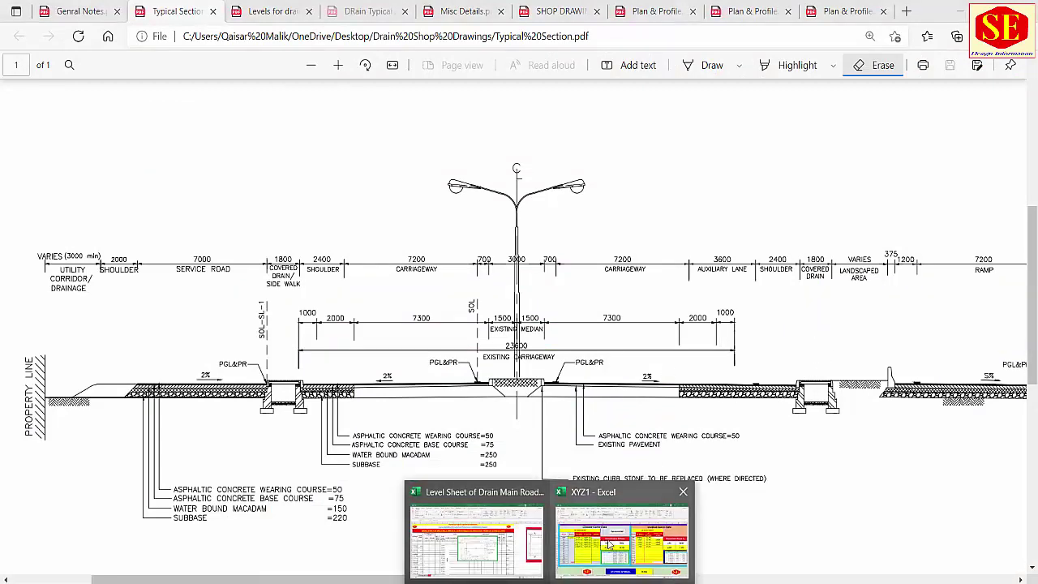
pyautogui.click(610, 545)
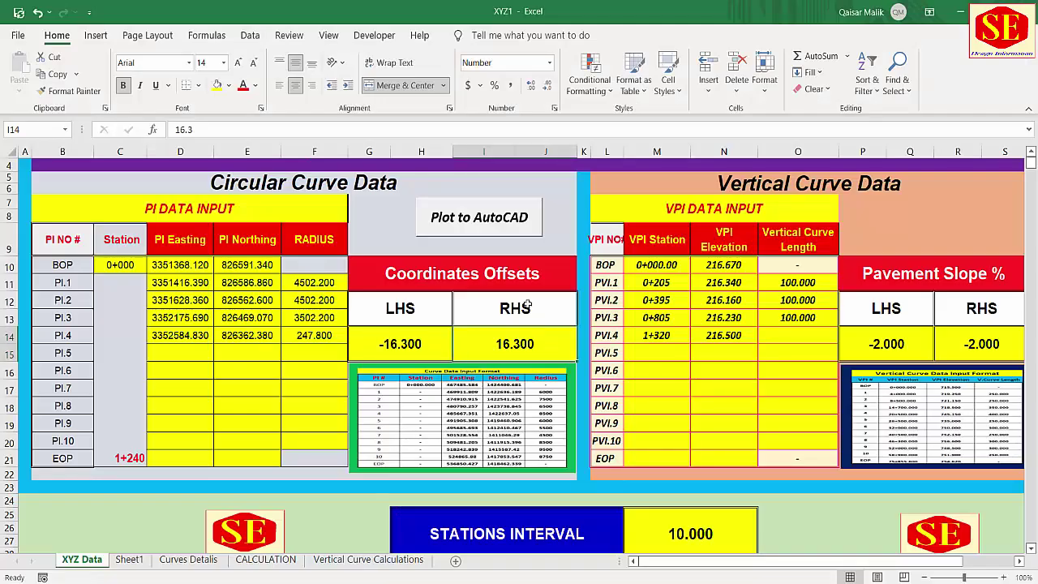
# - Examine the LHS, centre line and RHS coordinate and elevation tables, and select the LHS pavement slope value
pyautogui.scroll(-4, 527, 306)
pyautogui.scroll(-1, 732, 487)
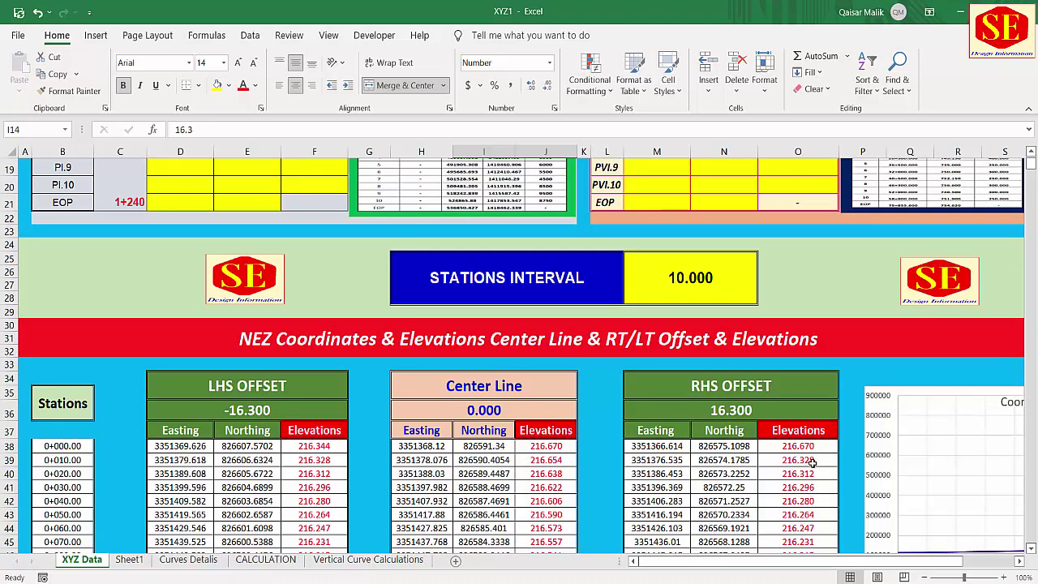
pyautogui.scroll(4, 809, 460)
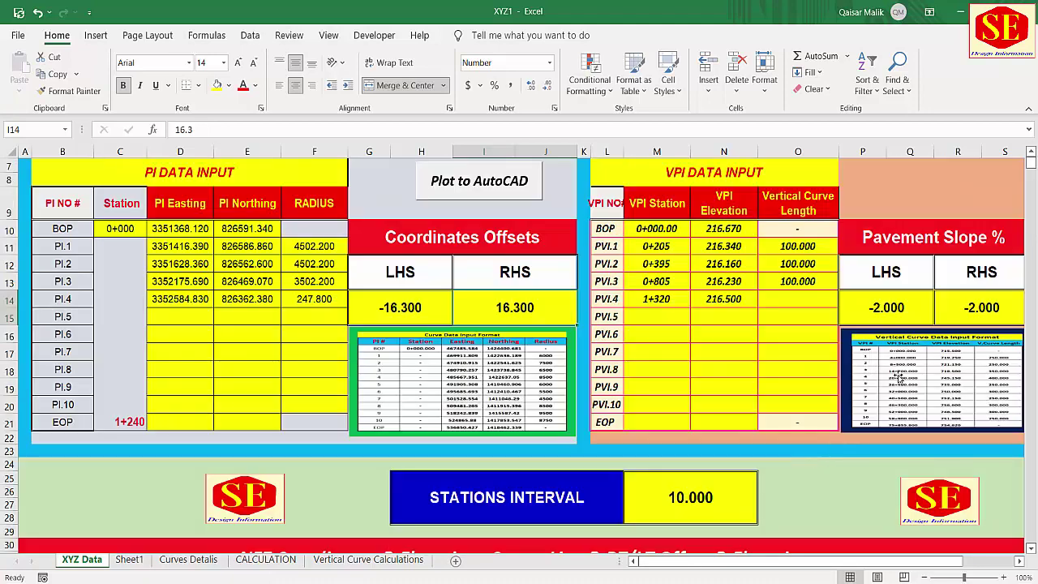
pyautogui.click(890, 307)
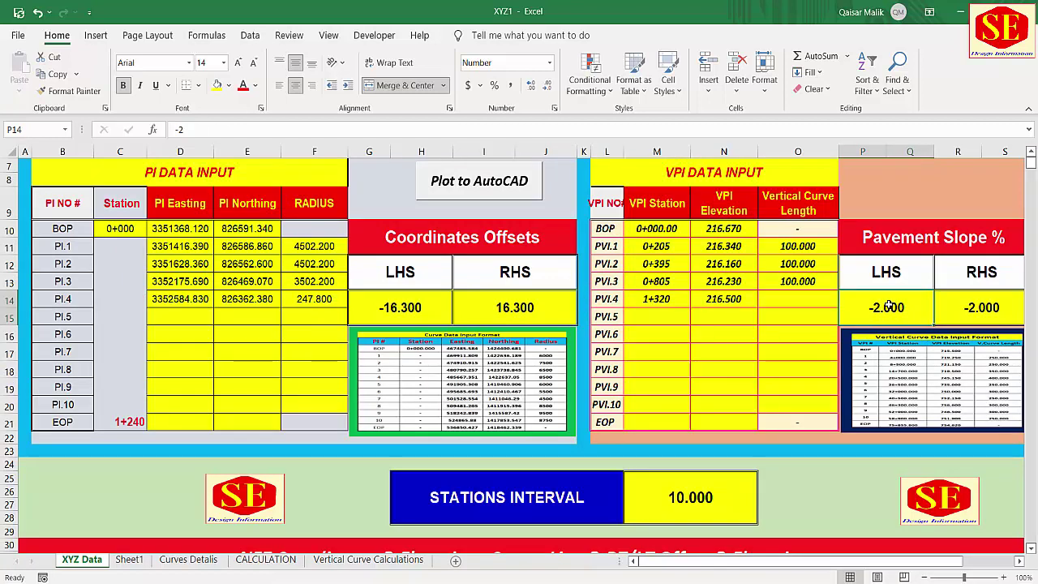
# - Check the carriageway cross slopes on the Typical Section drawing in the browser, and return to the XYZ1 workbook in Excel
pyautogui.click(973, 315)
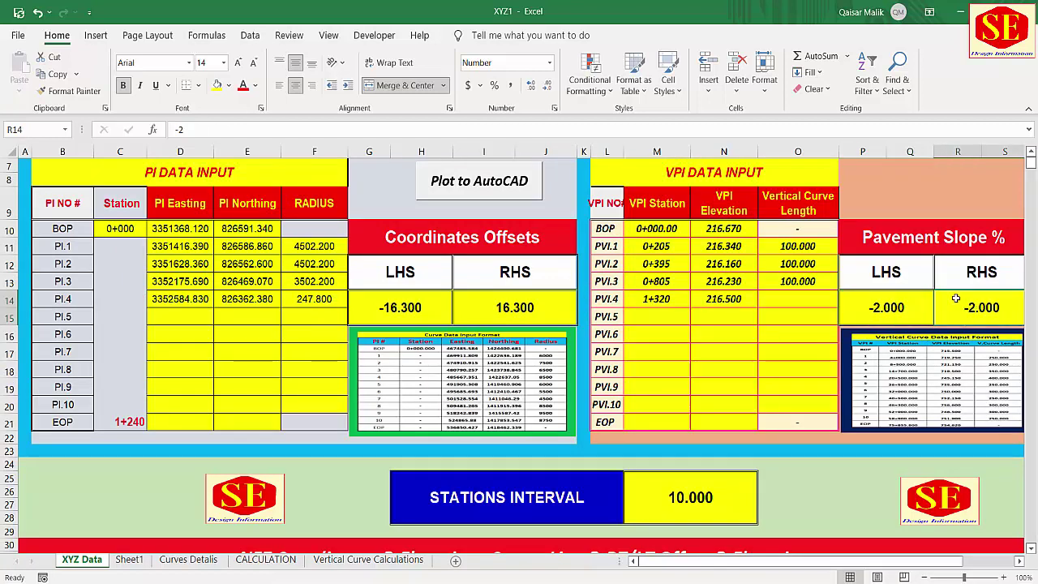
pyautogui.hotkey('alt', 'Tab')
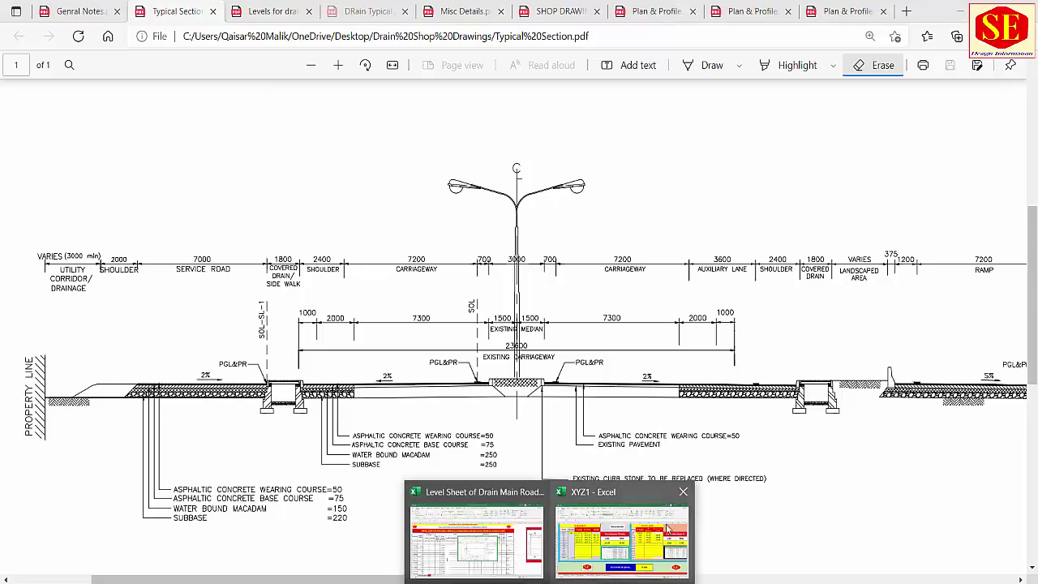
pyautogui.click(653, 536)
# - Set both the LHS and RHS pavement slopes to -2
pyautogui.click(900, 308)
pyautogui.write('-2')
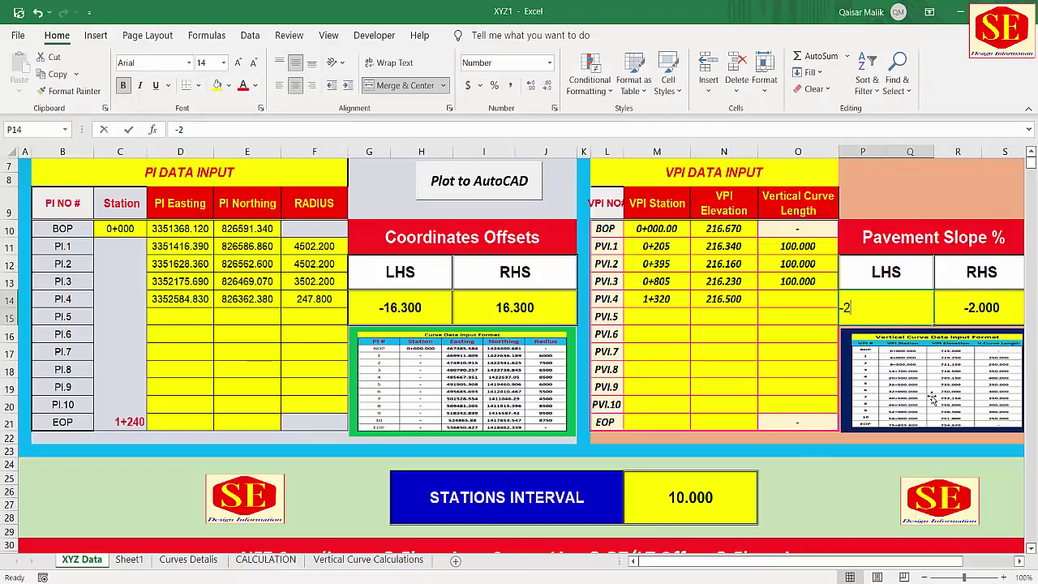
pyautogui.click(967, 307)
pyautogui.write('-2')
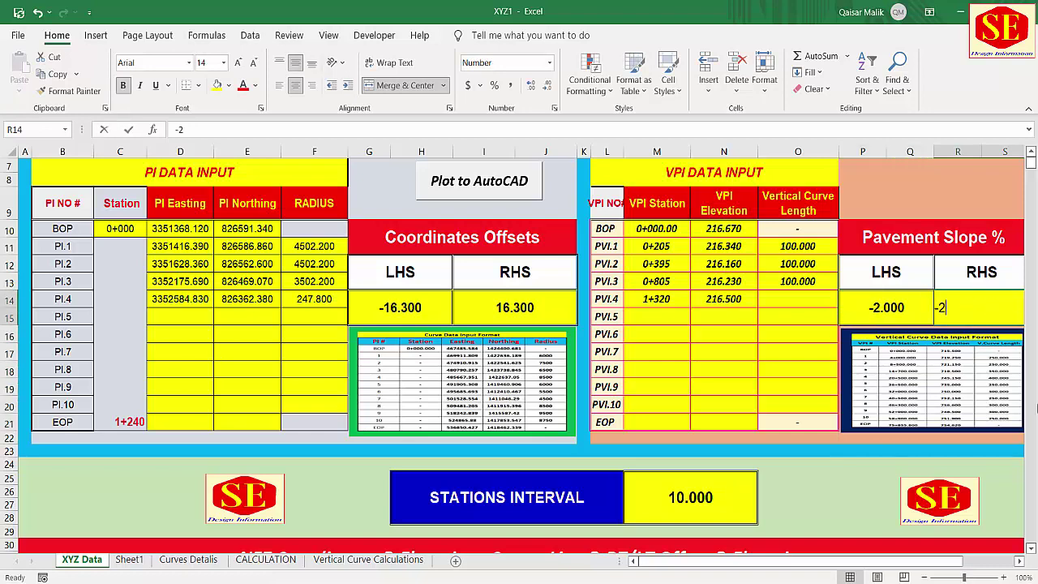
pyautogui.press('Return')
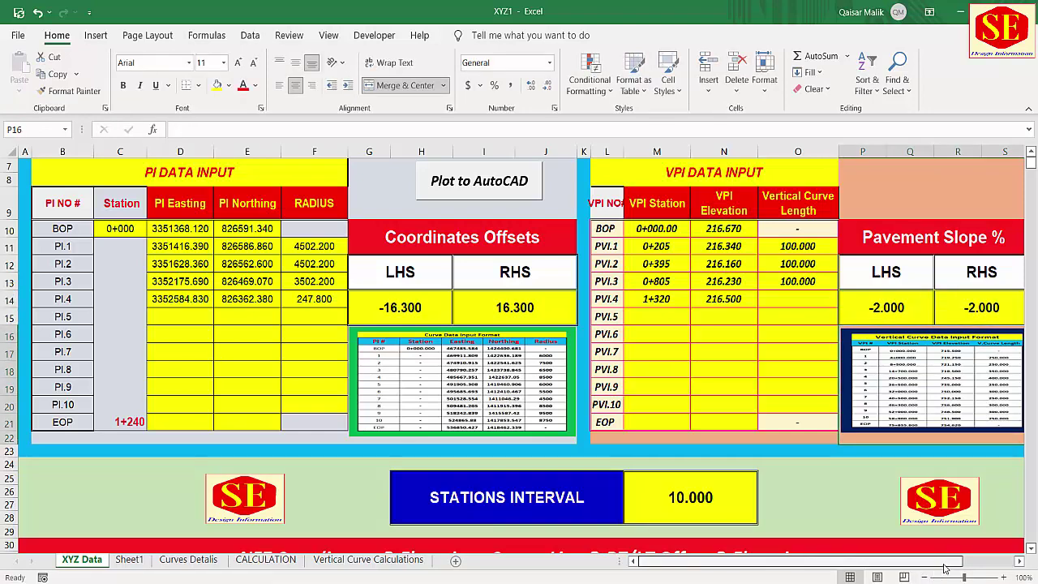
# - Examine the RHS offset easting, northing and elevation values for the first station, and the station list beside the coordinate tables
pyautogui.hscroll(2, 940, 561)
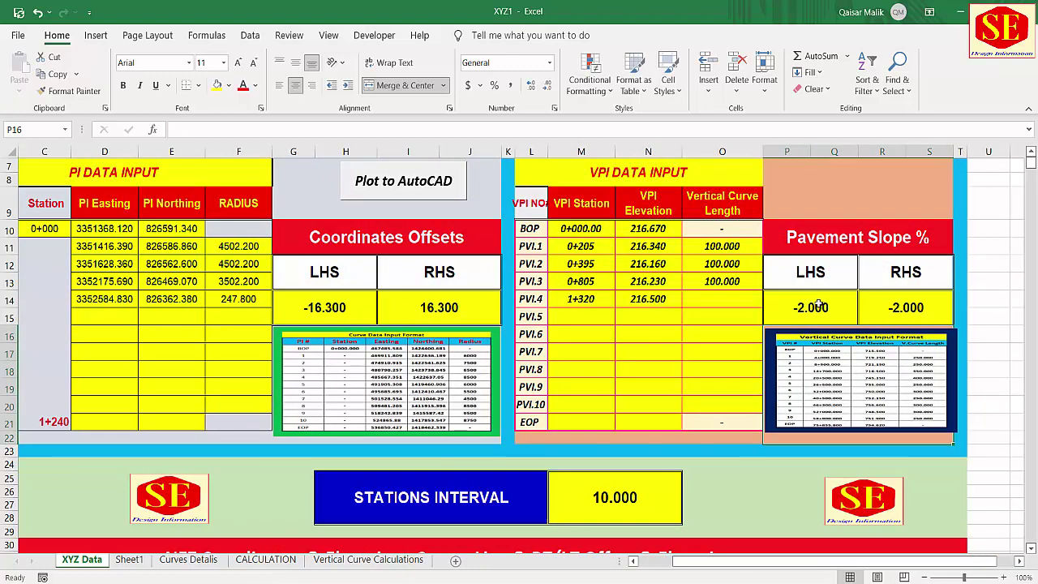
pyautogui.scroll(-3, 713, 339)
pyautogui.scroll(-2, 712, 338)
pyautogui.click(649, 354)
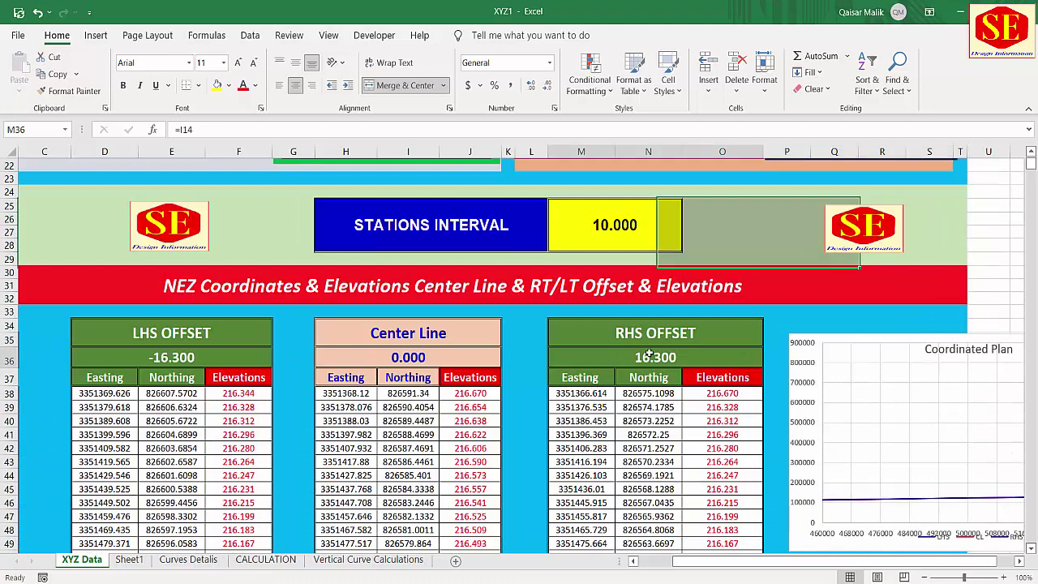
pyautogui.click(583, 395)
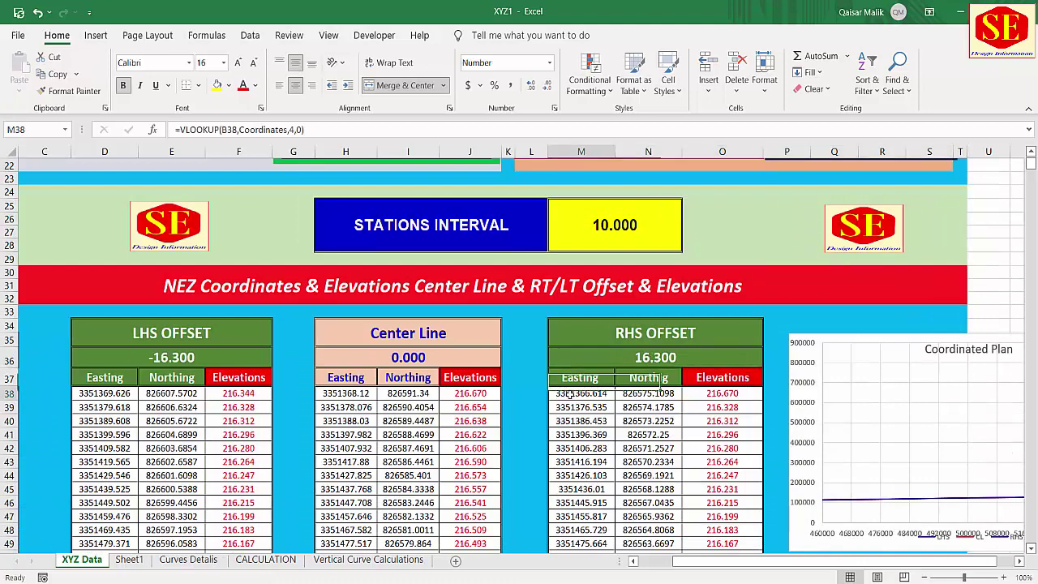
pyautogui.click(648, 395)
pyautogui.click(734, 392)
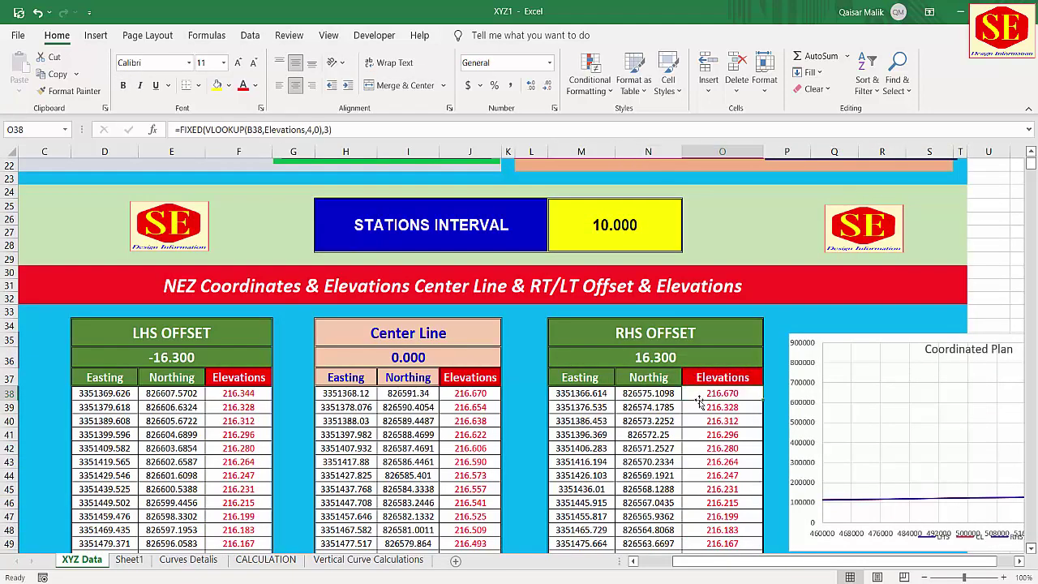
pyautogui.scroll(-2, 699, 401)
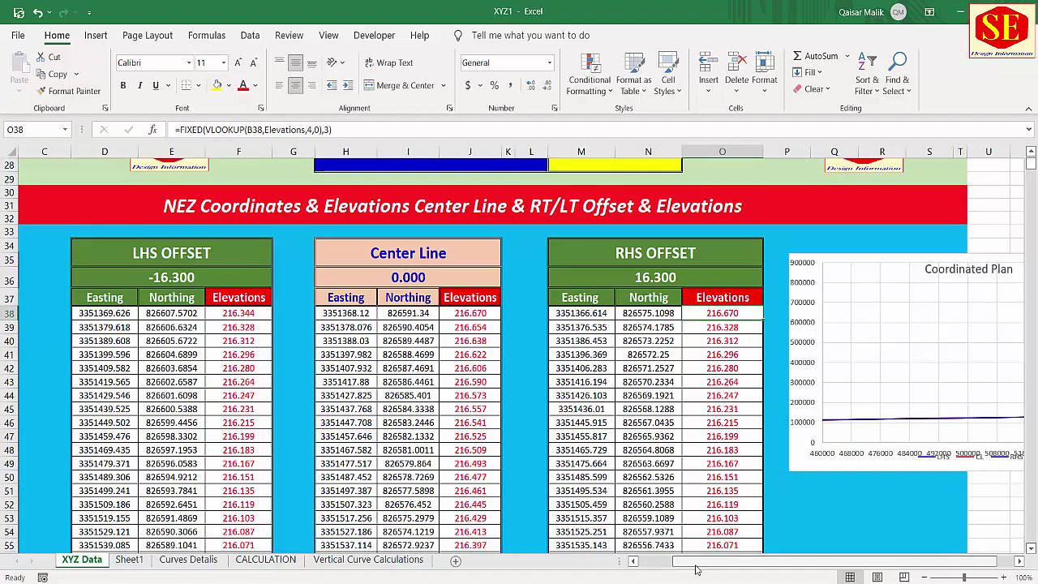
pyautogui.moveTo(695, 562); pyautogui.dragTo(662, 562)
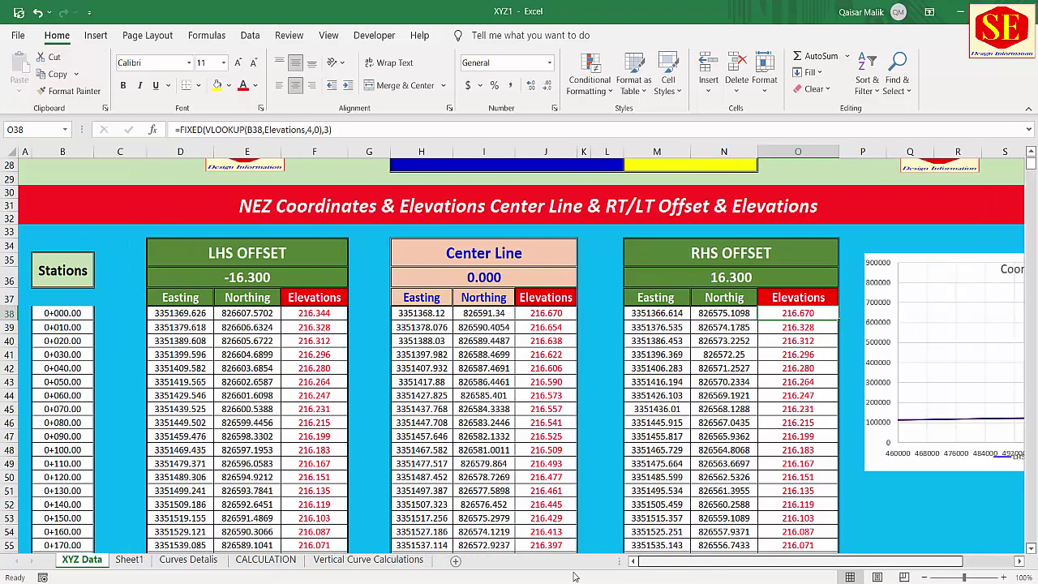
pyautogui.click(59, 313)
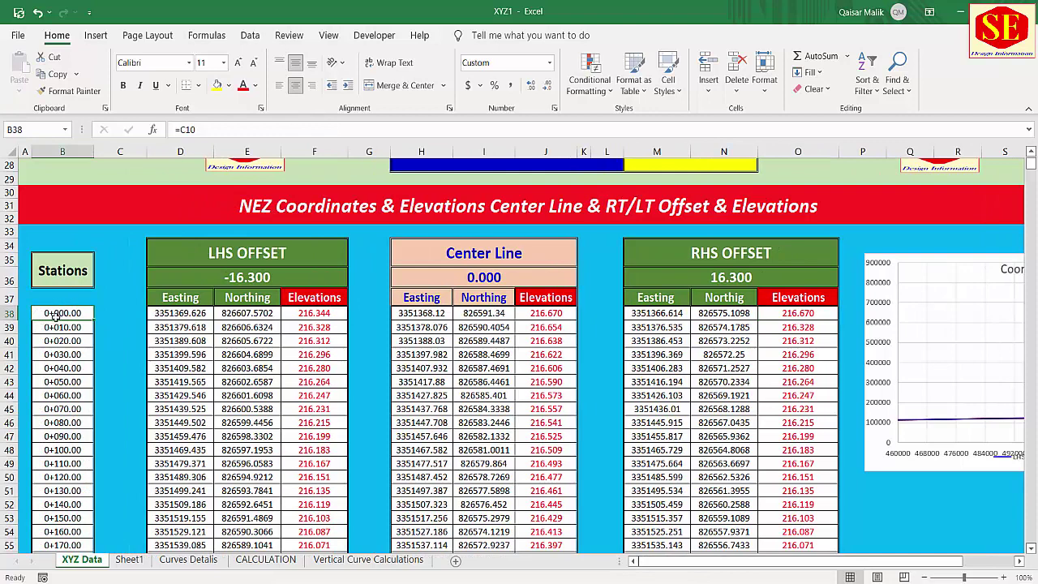
# - Switch to the PDF drawings in the browser and examine the drainage levels layout for the extents and invert levels of drain D12
pyautogui.hotkey('alt', 'Tab')
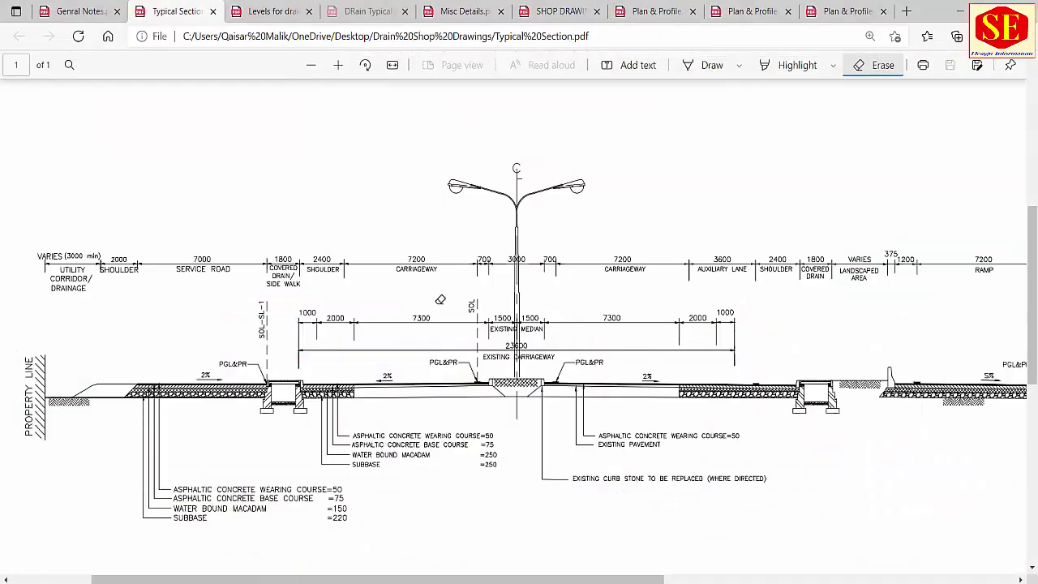
pyautogui.click(277, 11)
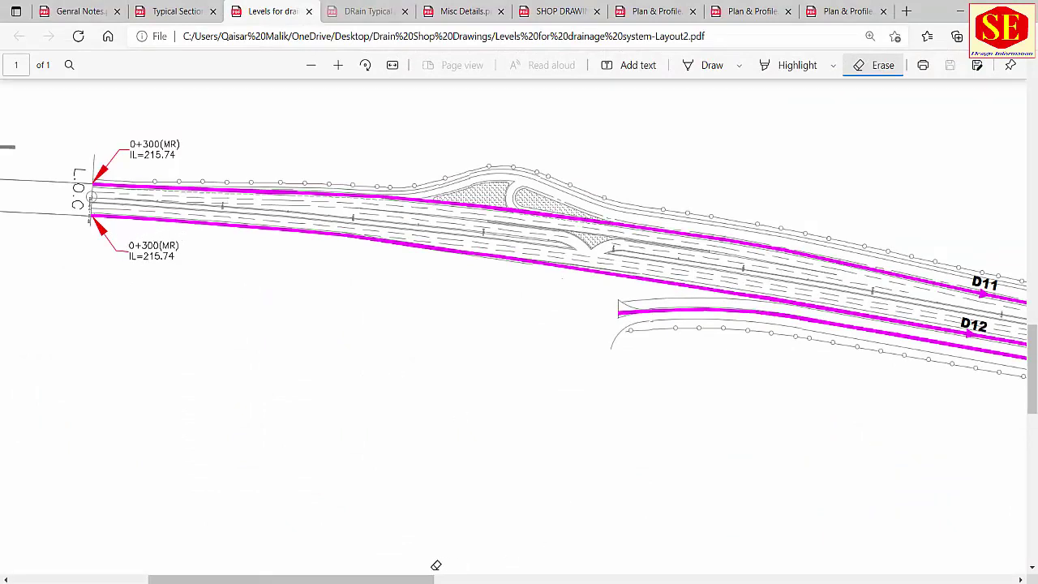
pyautogui.moveTo(435, 579); pyautogui.dragTo(680, 579)
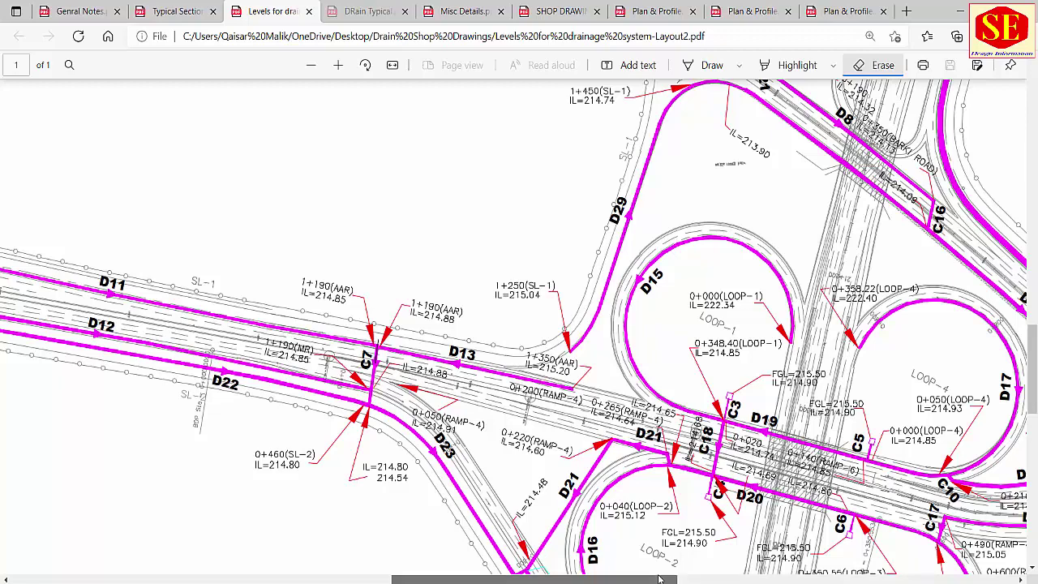
pyautogui.hscroll(-8, 269, 298)
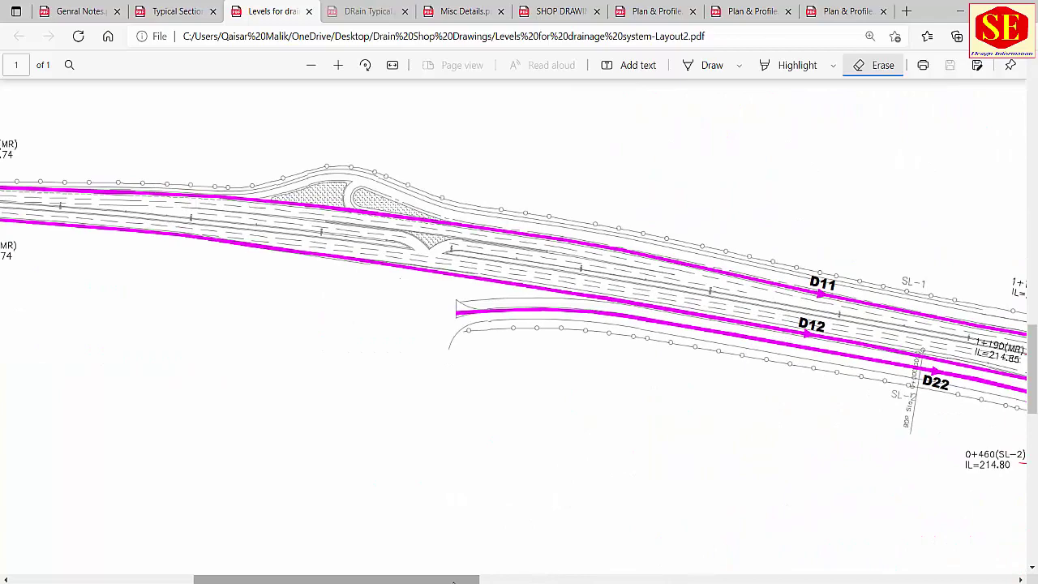
pyautogui.moveTo(454, 578); pyautogui.dragTo(574, 578)
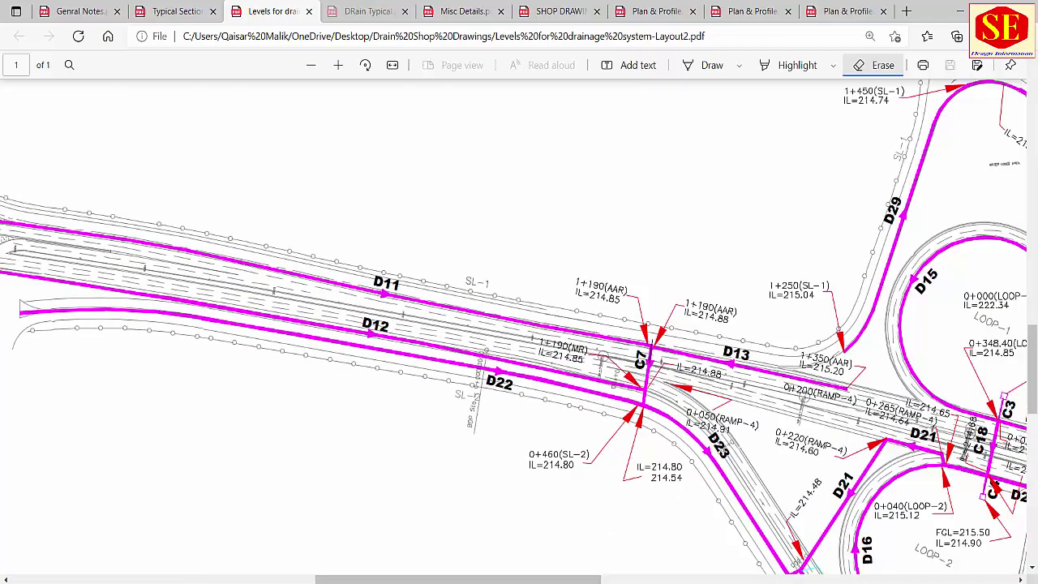
pyautogui.moveTo(563, 561)
# - Switch to the XYZ1 workbook and highlight the station 0+310 row of the coordinate tables in yellow
pyautogui.click(618, 552)
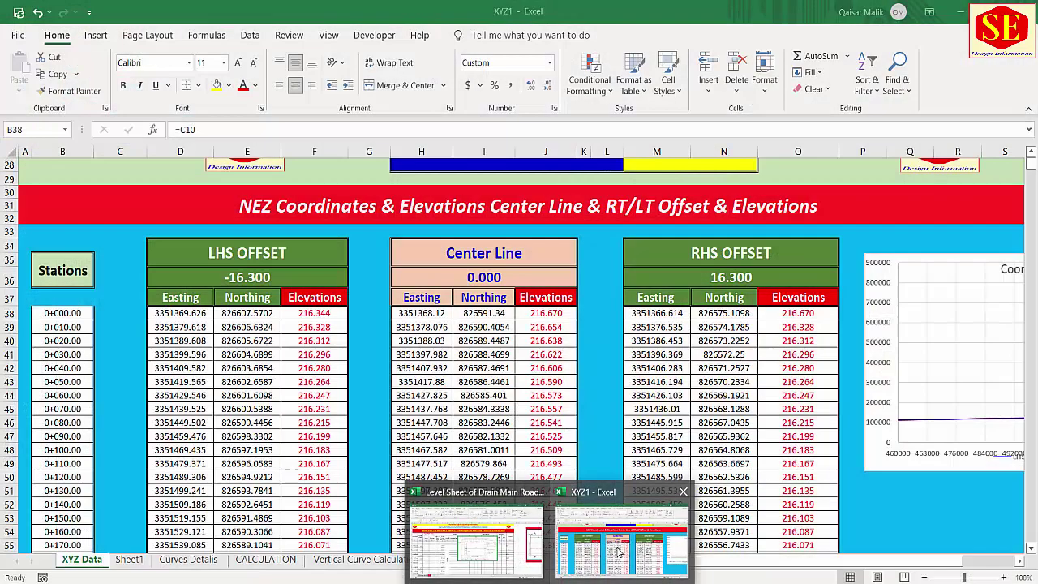
pyautogui.click(730, 255)
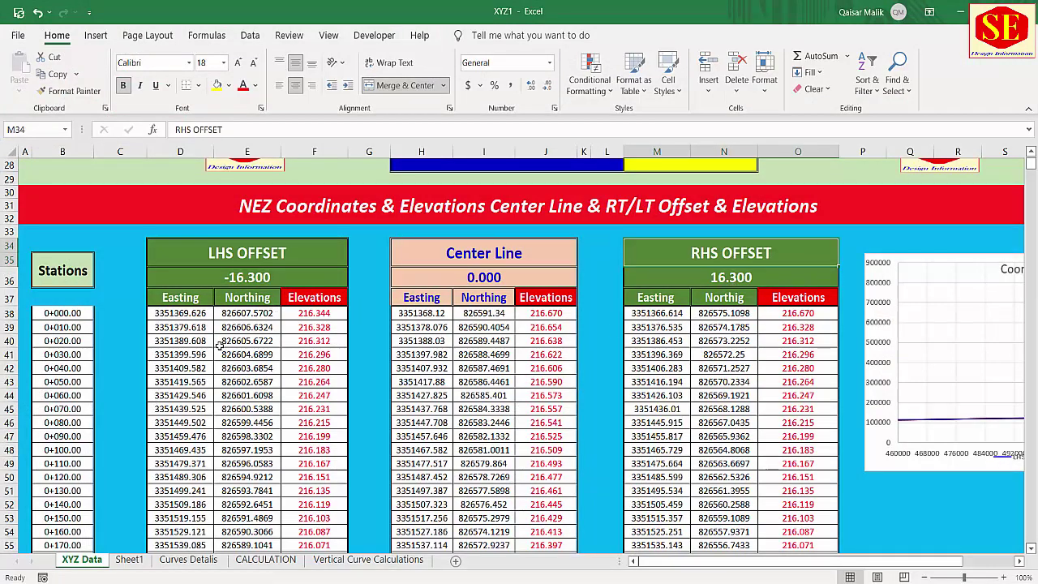
pyautogui.scroll(-3, 220, 344)
pyautogui.scroll(-2, 61, 406)
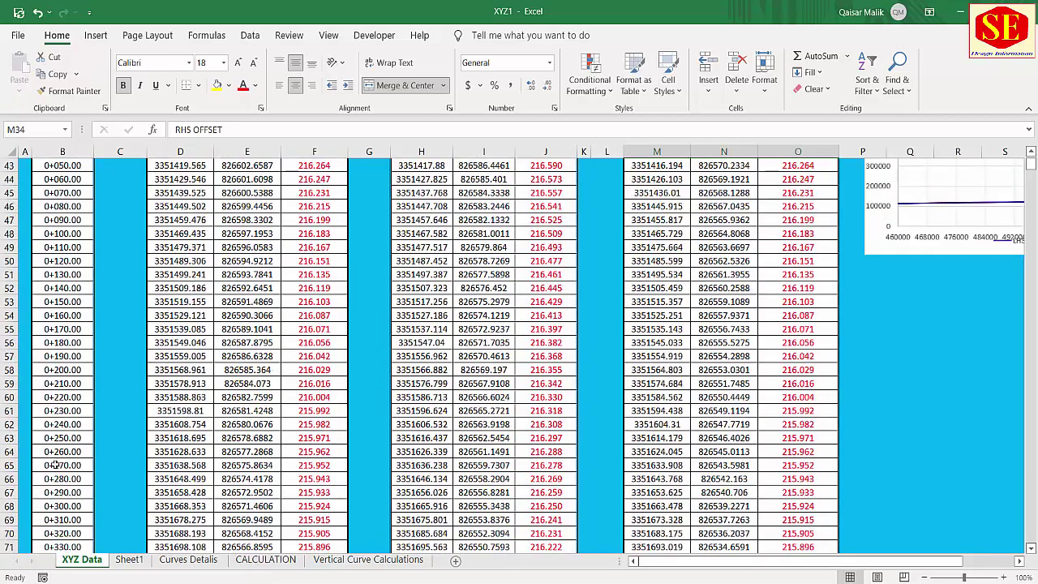
pyautogui.click(61, 492)
pyautogui.scroll(-1, 81, 519)
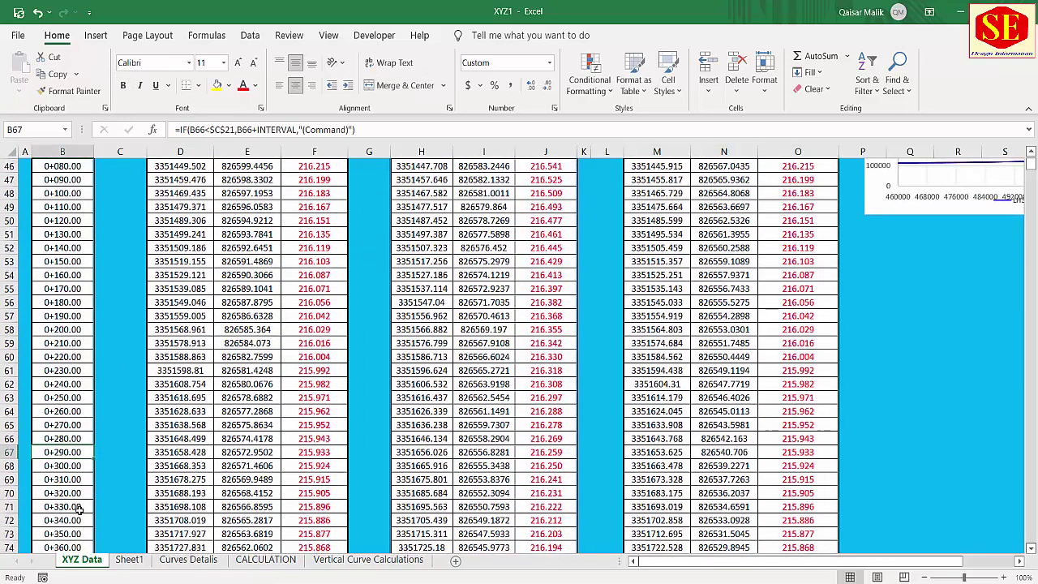
pyautogui.click(75, 481)
pyautogui.moveTo(74, 481); pyautogui.dragTo(803, 479)
pyautogui.click(216, 85)
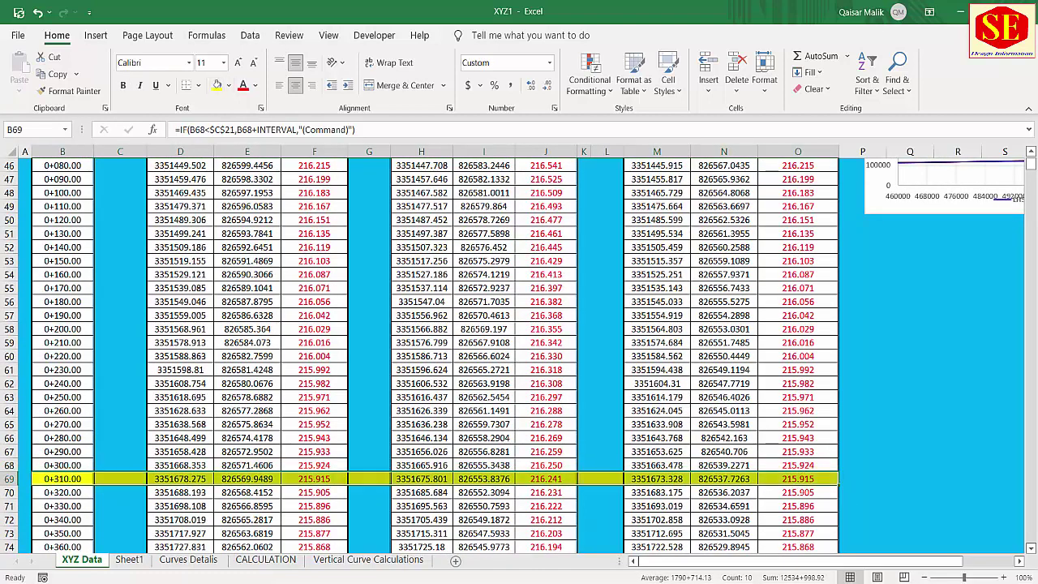
# - Check the first chainage in the Level Sheet of Drain Main Road.2 workbook and set the stations interval in XYZ1 to 12.5
pyautogui.click(495, 527)
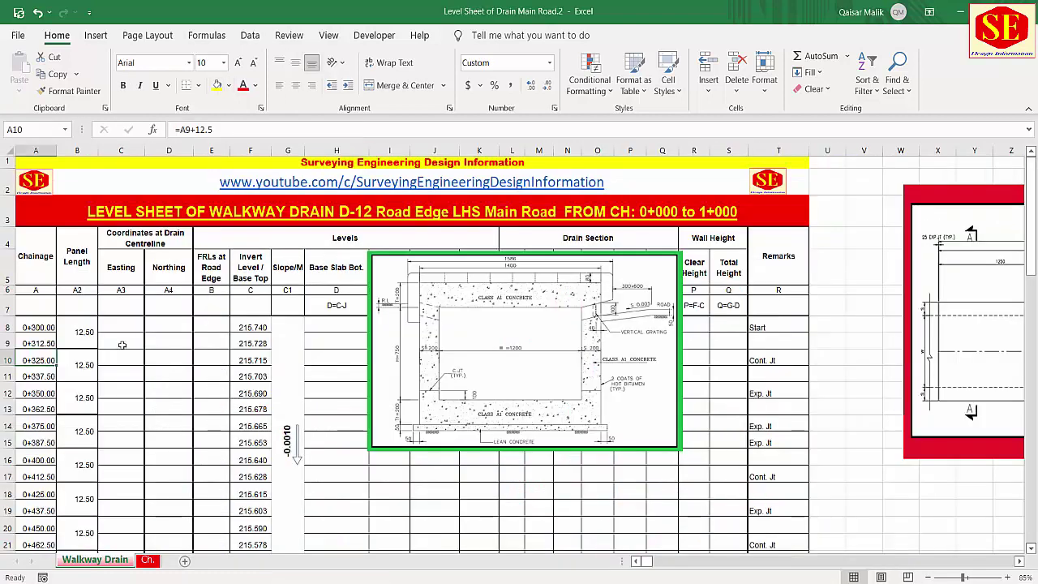
pyautogui.click(43, 327)
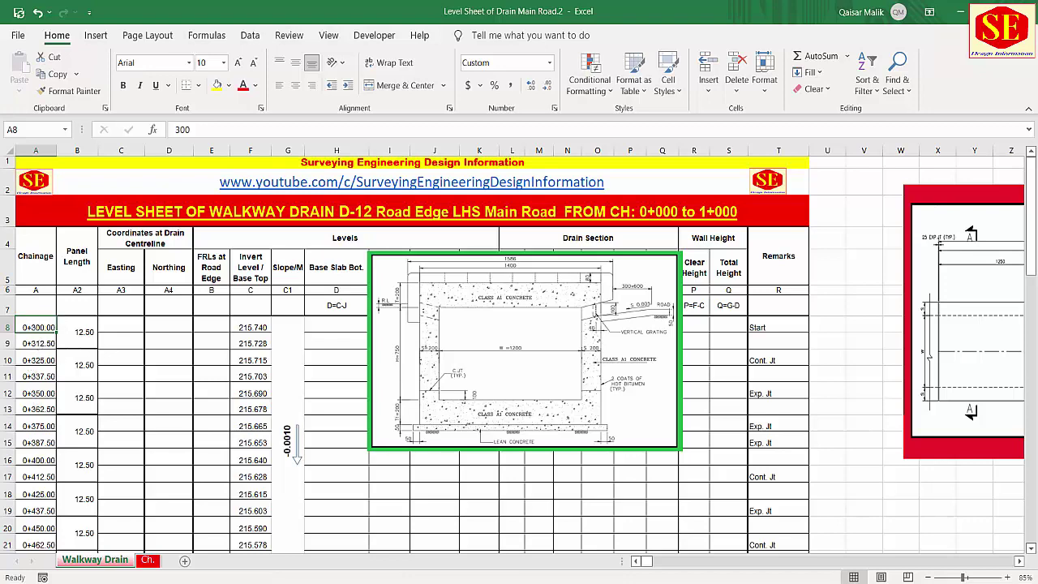
pyautogui.click(678, 549)
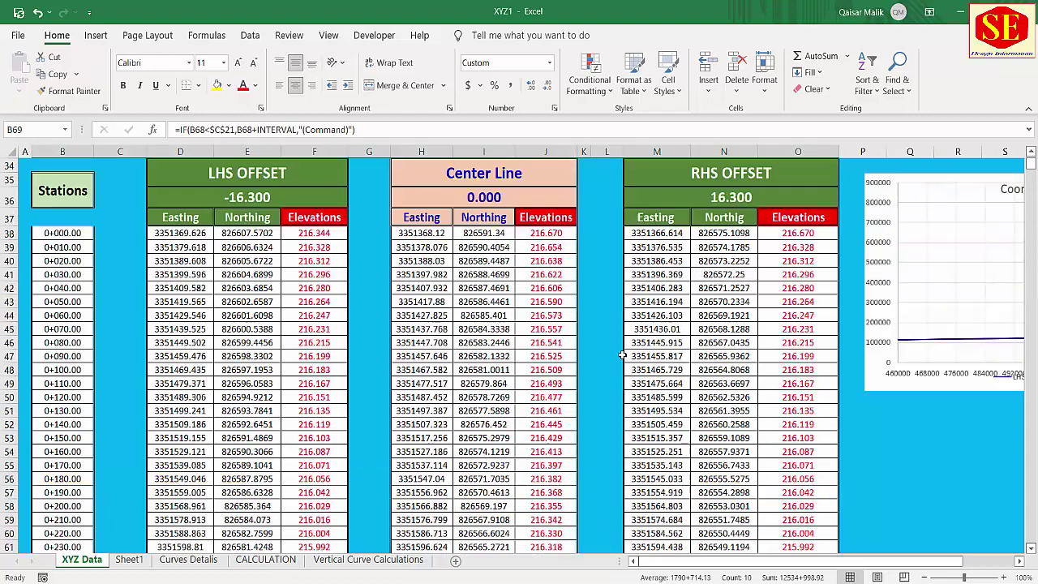
pyautogui.scroll(4, 594, 353)
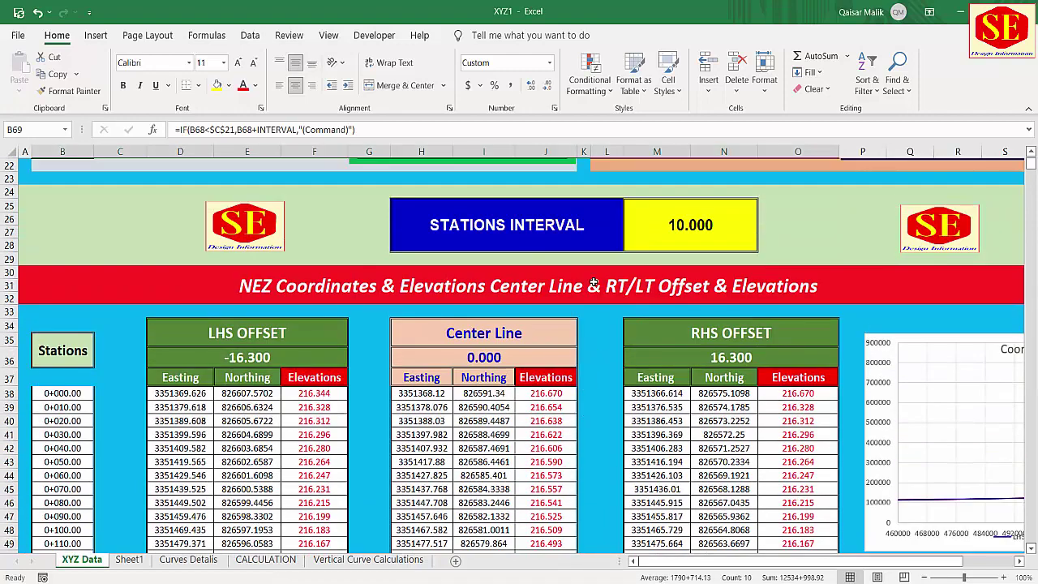
pyautogui.click(735, 228)
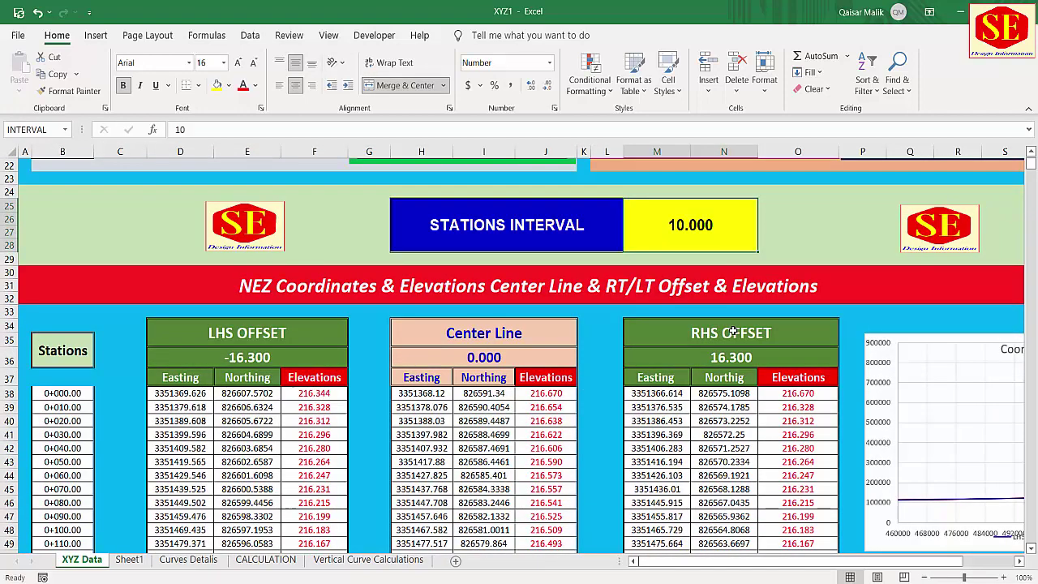
pyautogui.write('12.')
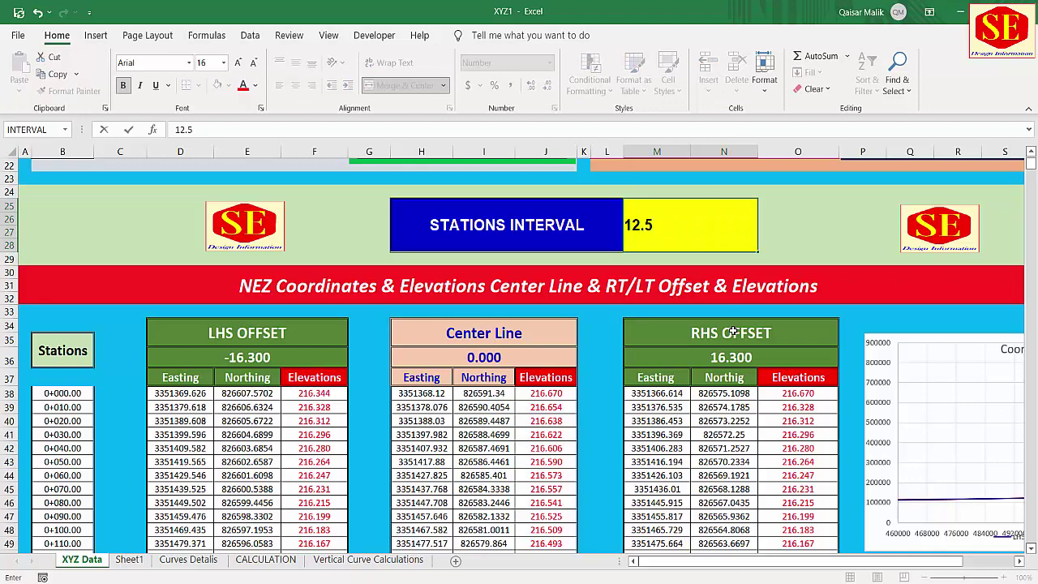
pyautogui.write('5')
pyautogui.press('Return')
# - Review the updated station list and remove the fill from the whole of row 69
pyautogui.click(49, 406)
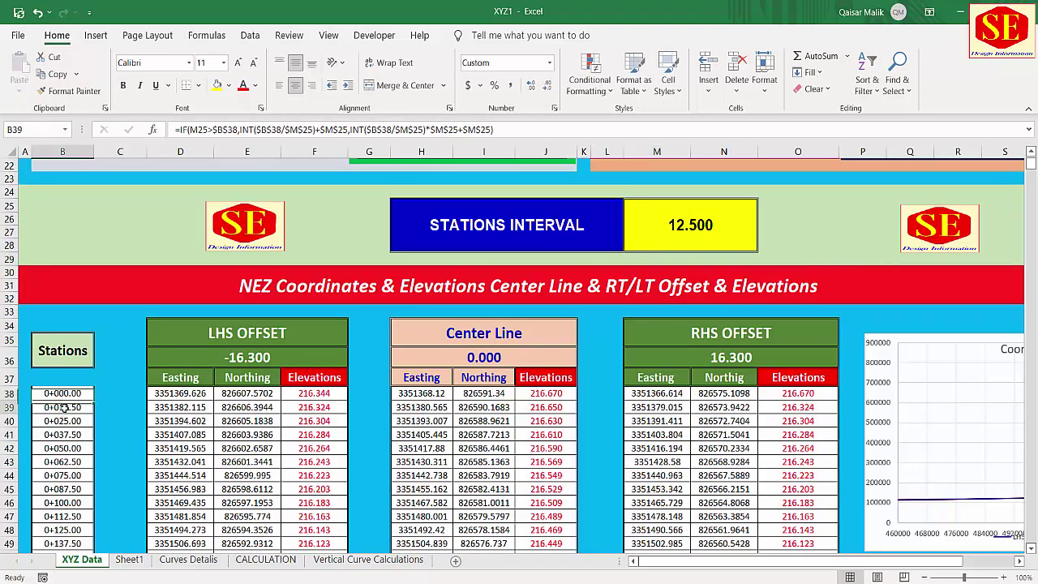
pyautogui.click(59, 421)
pyautogui.scroll(-8, 59, 435)
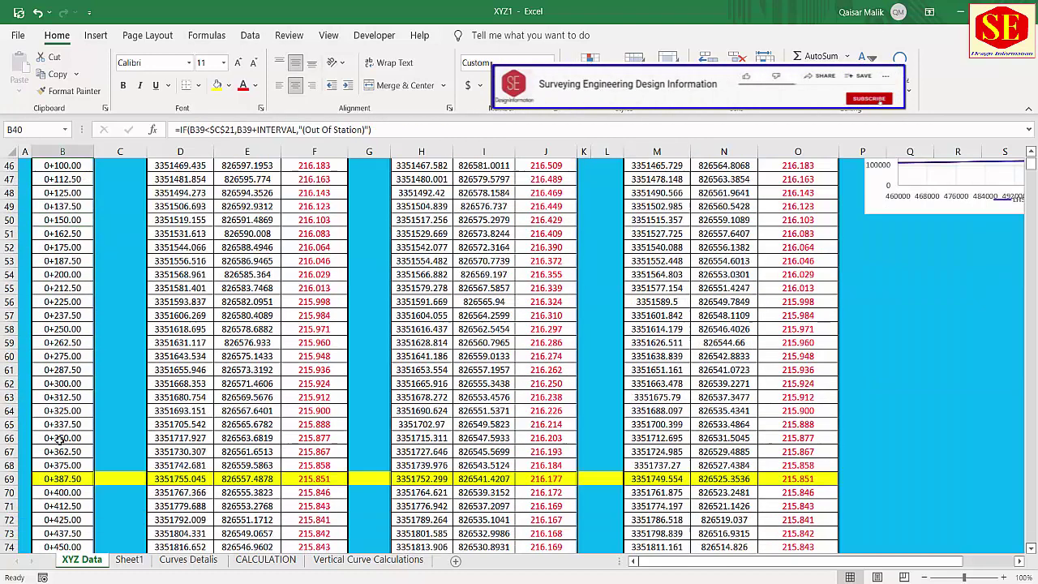
pyautogui.click(10, 478)
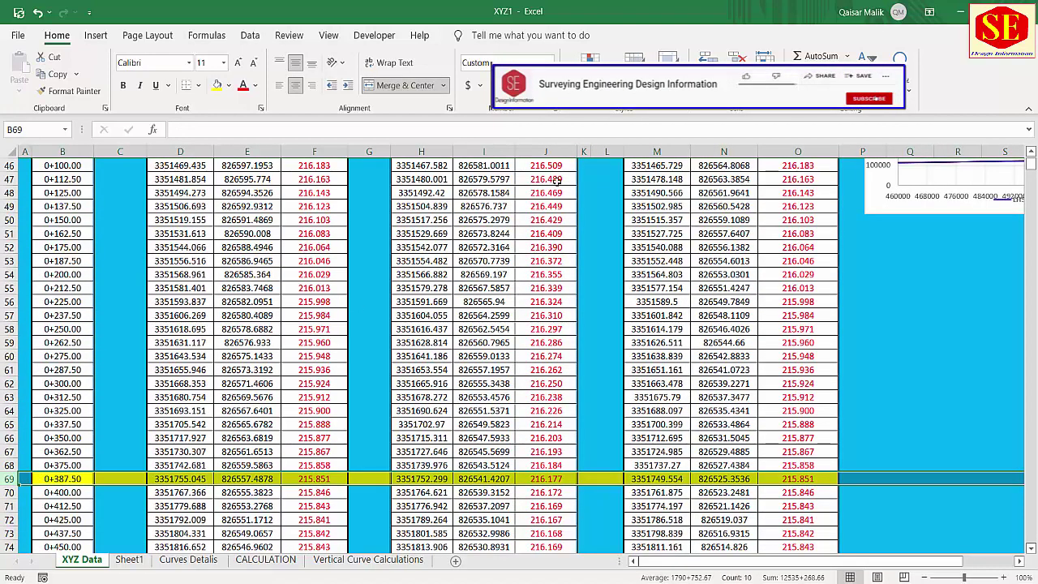
pyautogui.click(230, 85)
pyautogui.click(243, 284)
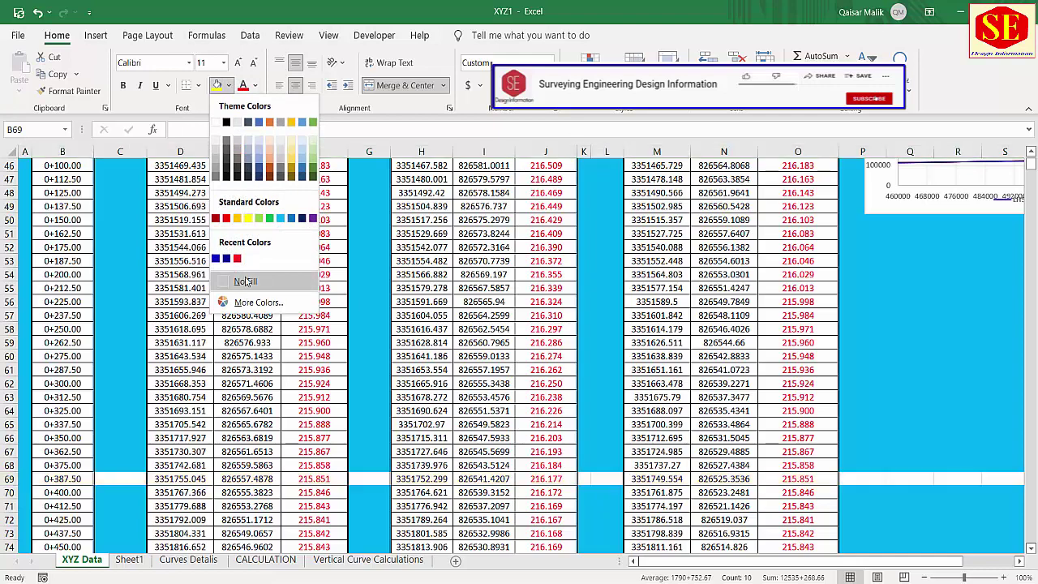
pyautogui.click(156, 422)
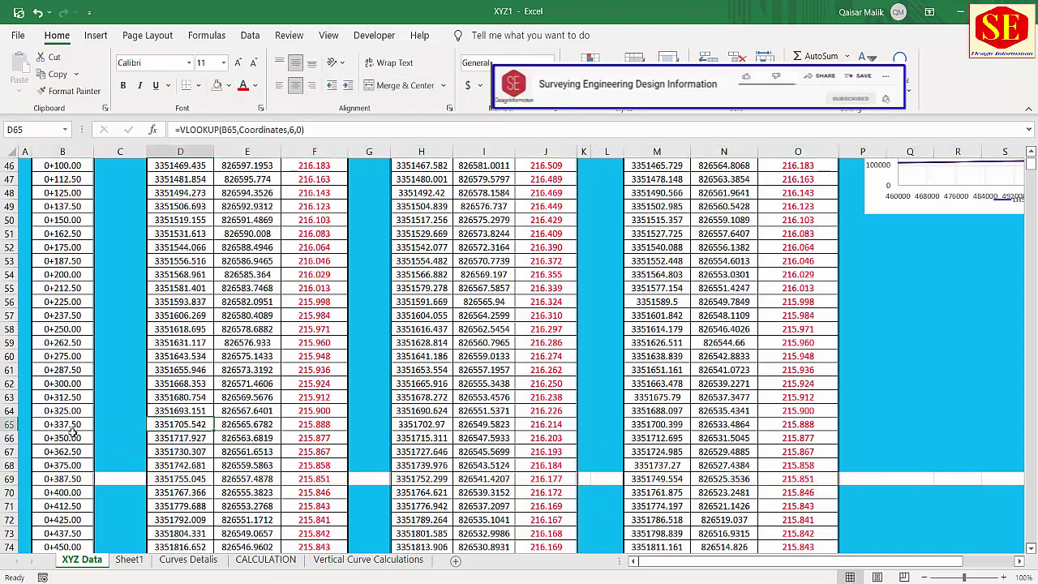
# - Highlight the entire row of station 0+300 in yellow
pyautogui.click(35, 384)
pyautogui.click(9, 384)
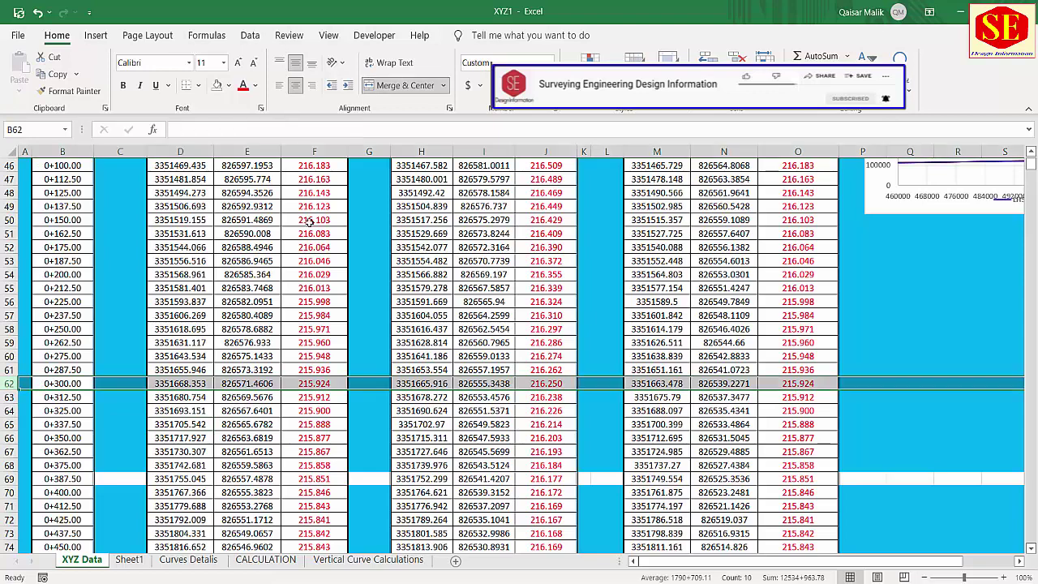
pyautogui.click(230, 85)
pyautogui.click(249, 219)
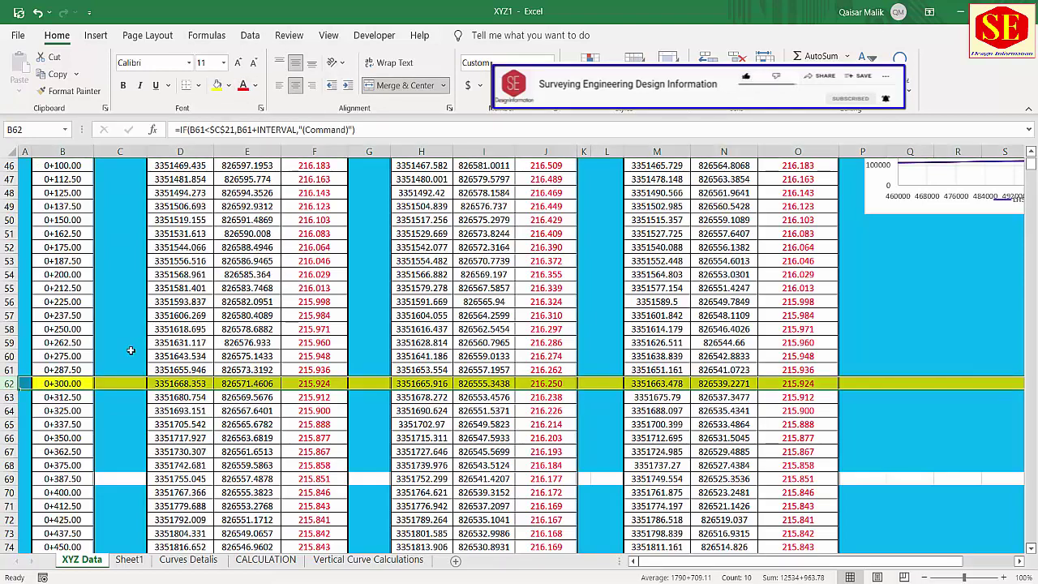
# - Check the stations following 0+300 and the last chainages at the end of the Walkway Drain level sheet
pyautogui.click(69, 398)
pyautogui.click(69, 412)
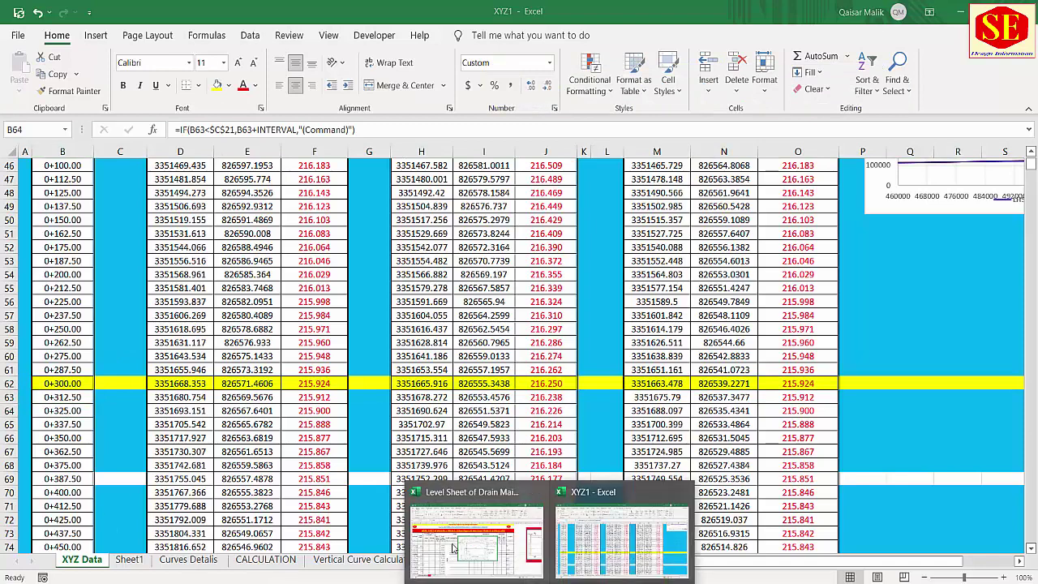
pyautogui.click(487, 556)
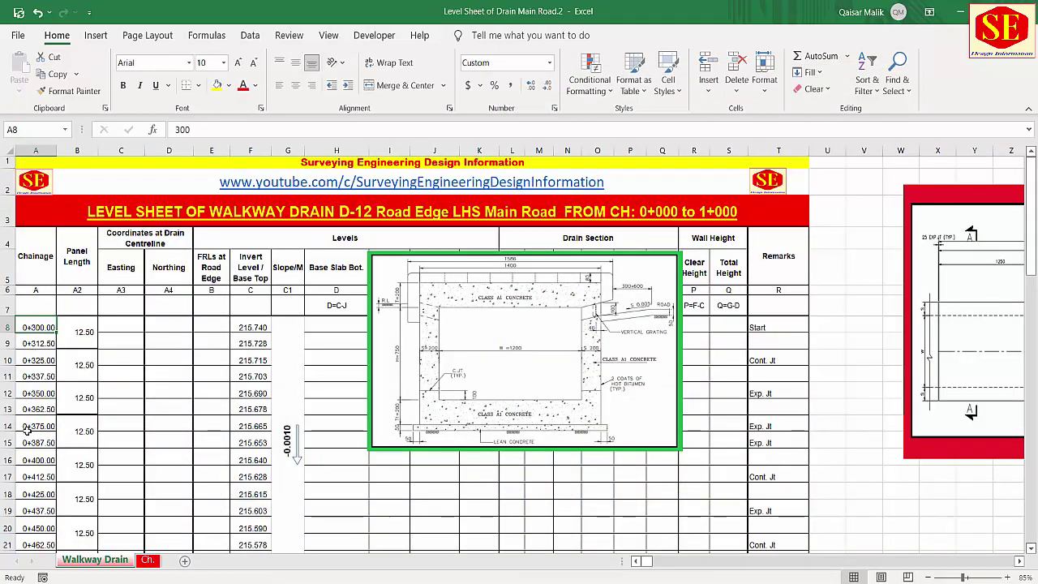
pyautogui.scroll(-20, 27, 425)
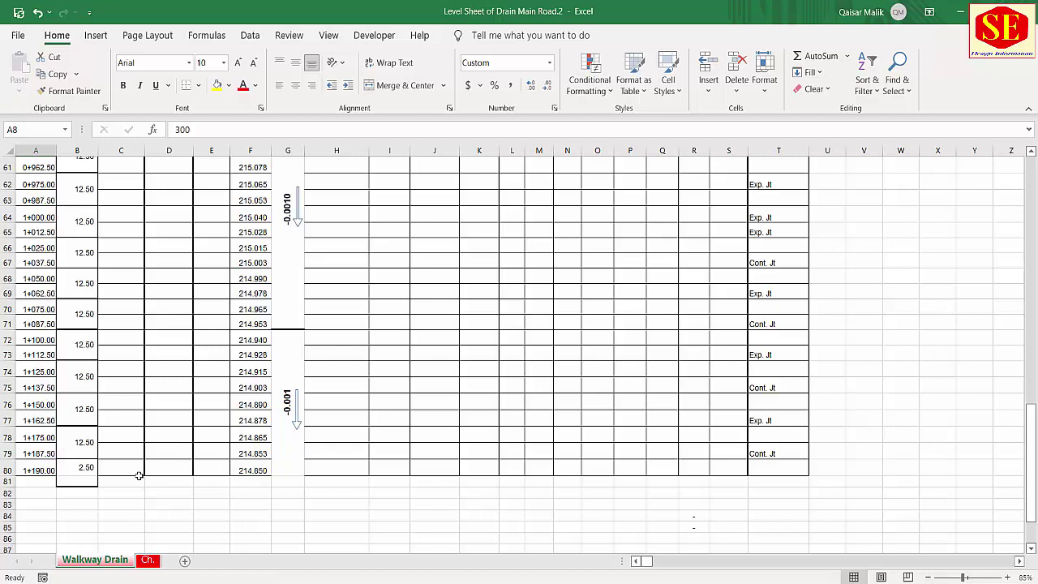
pyautogui.click(36, 454)
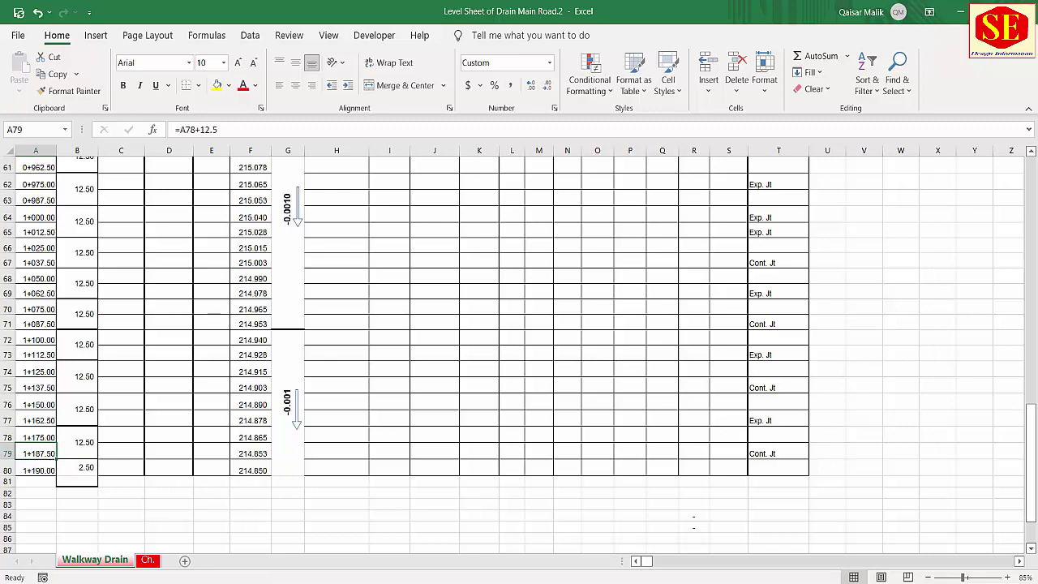
# - Highlight the entire row of station 1+187.50 in yellow on the XYZ Data sheet
pyautogui.click(600, 542)
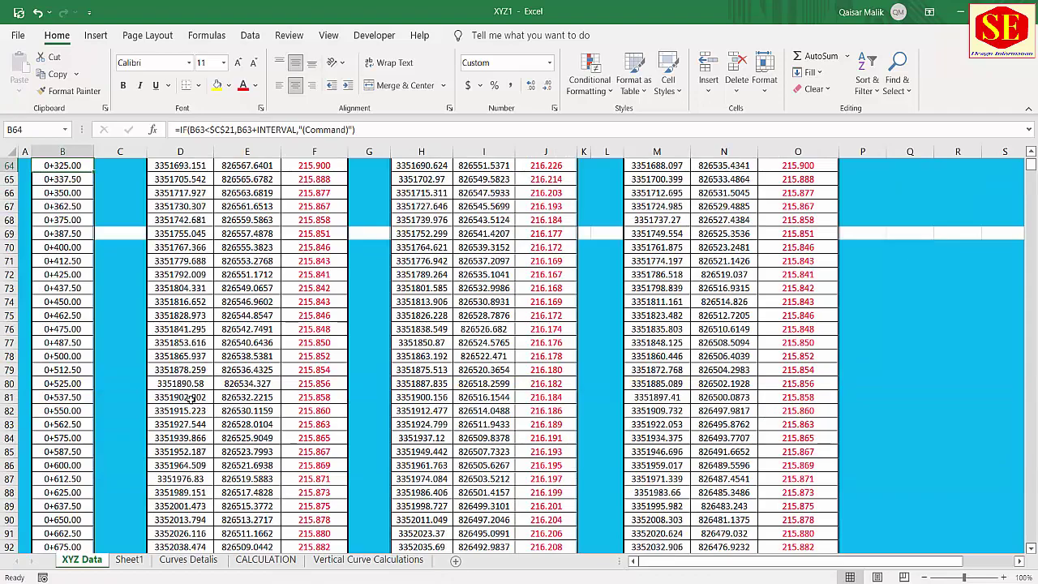
pyautogui.scroll(-10, 191, 397)
pyautogui.scroll(-6, 191, 397)
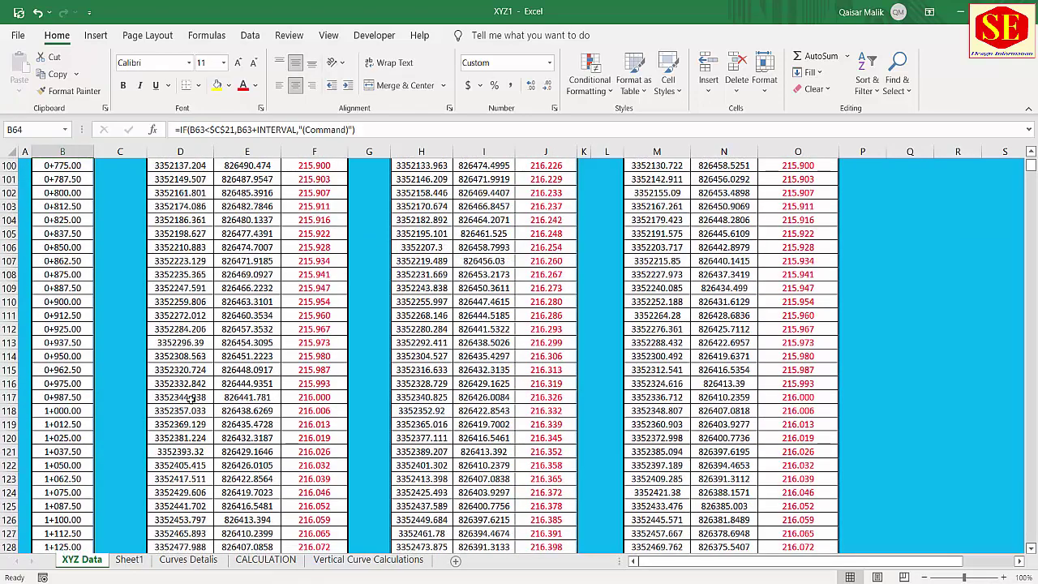
pyautogui.scroll(-1, 191, 398)
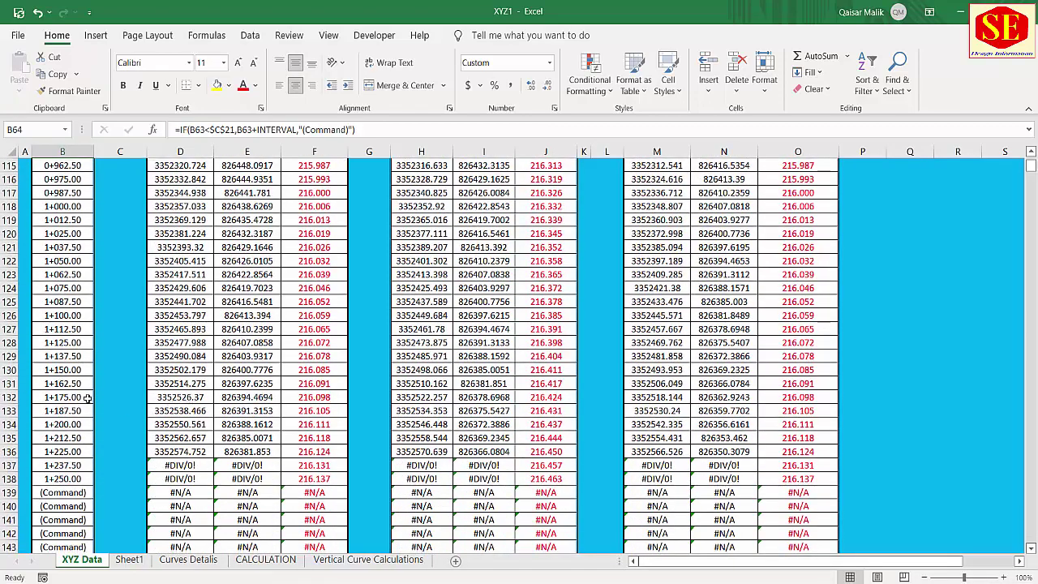
pyautogui.click(36, 397)
pyautogui.click(36, 412)
pyautogui.click(18, 411)
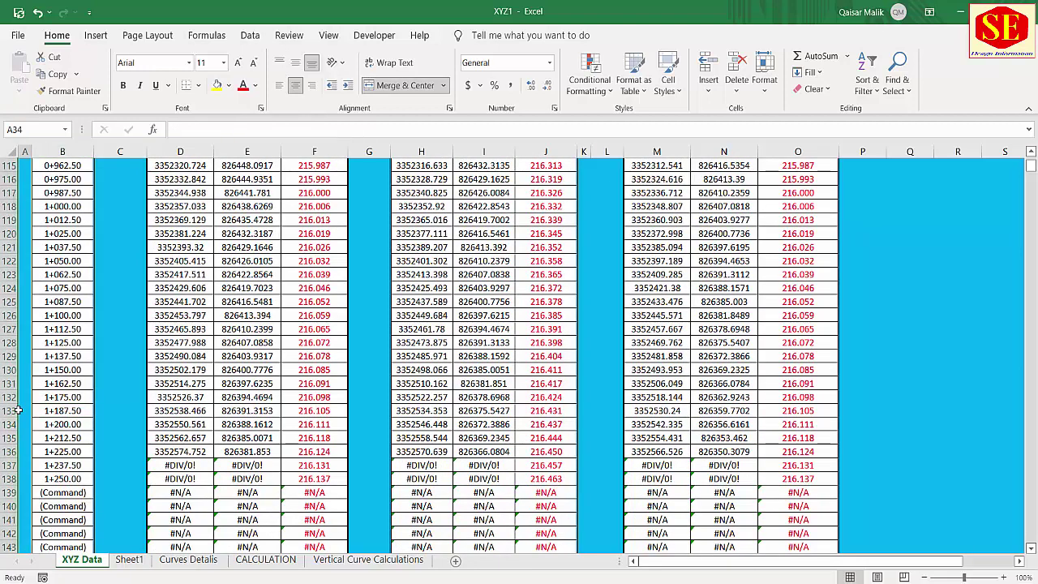
pyautogui.click(7, 411)
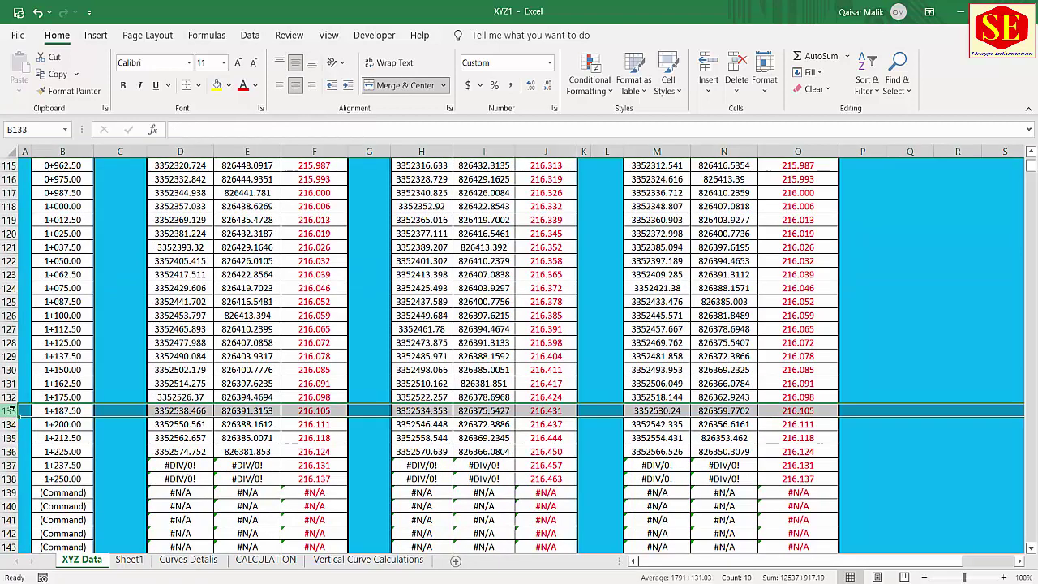
pyautogui.click(216, 84)
# - Copy the RHS offset easting, northing and elevation values for stations 0+300 through 1+187.50 on the XYZ Data sheet
pyautogui.scroll(10, 433, 428)
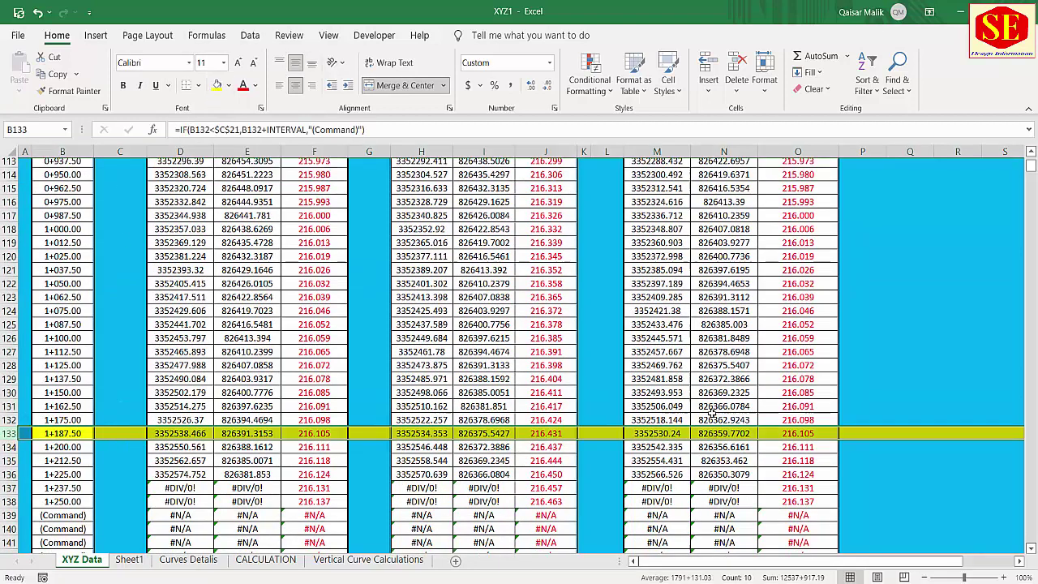
pyautogui.scroll(7, 712, 411)
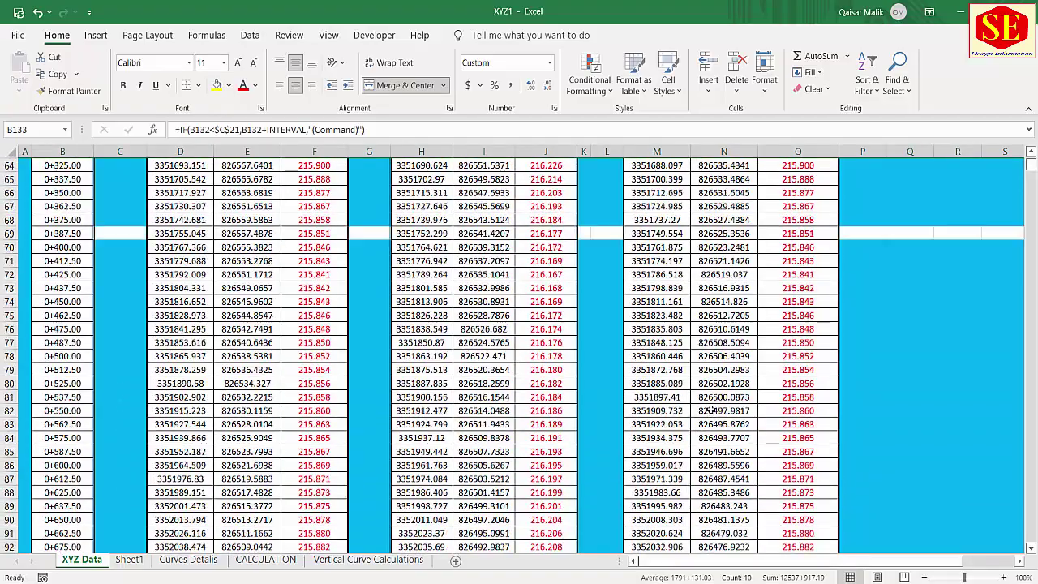
pyautogui.scroll(1, 585, 369)
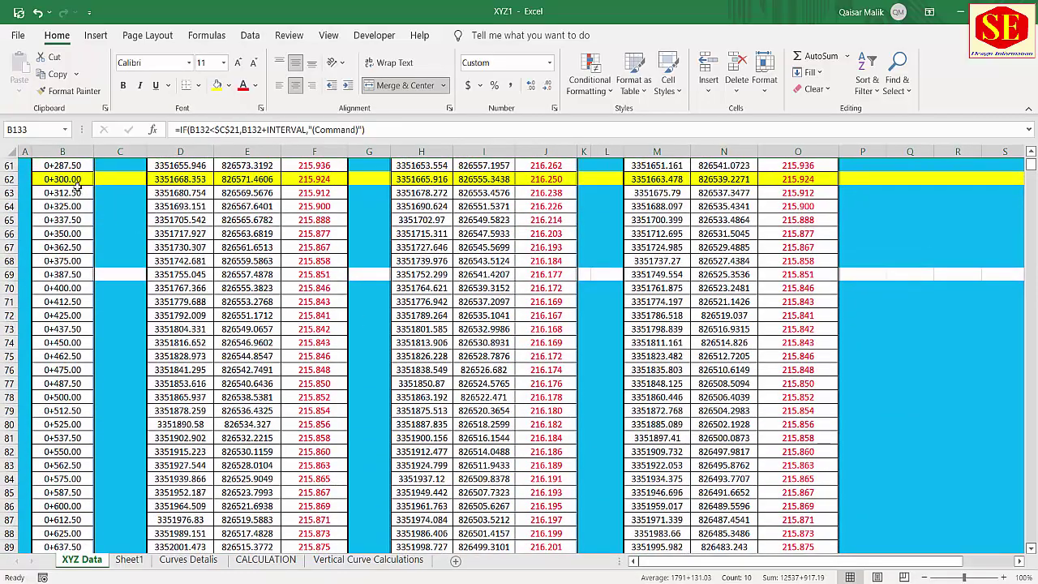
pyautogui.scroll(5, 692, 202)
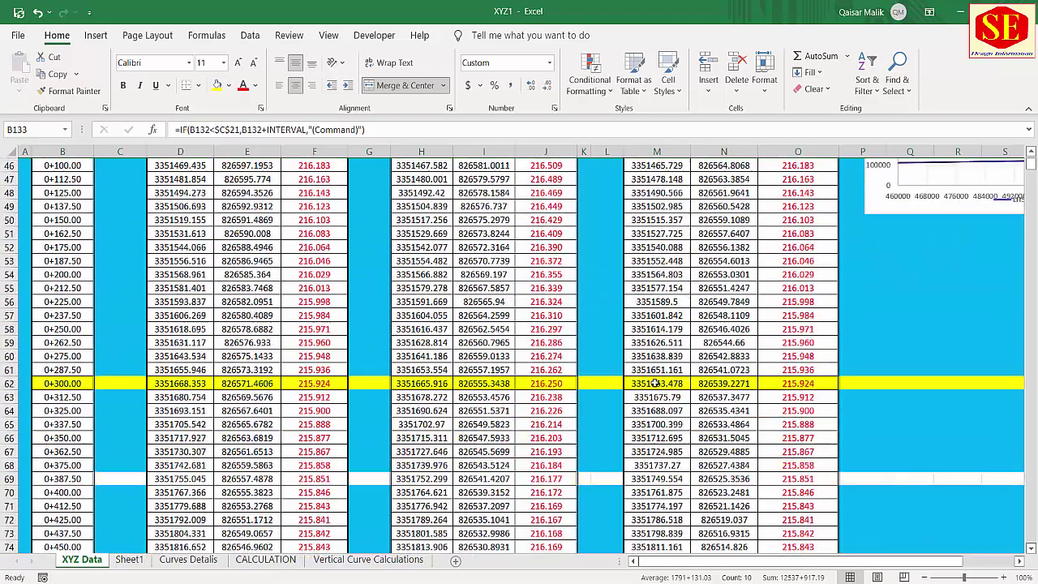
pyautogui.moveTo(656, 383); pyautogui.dragTo(780, 441)
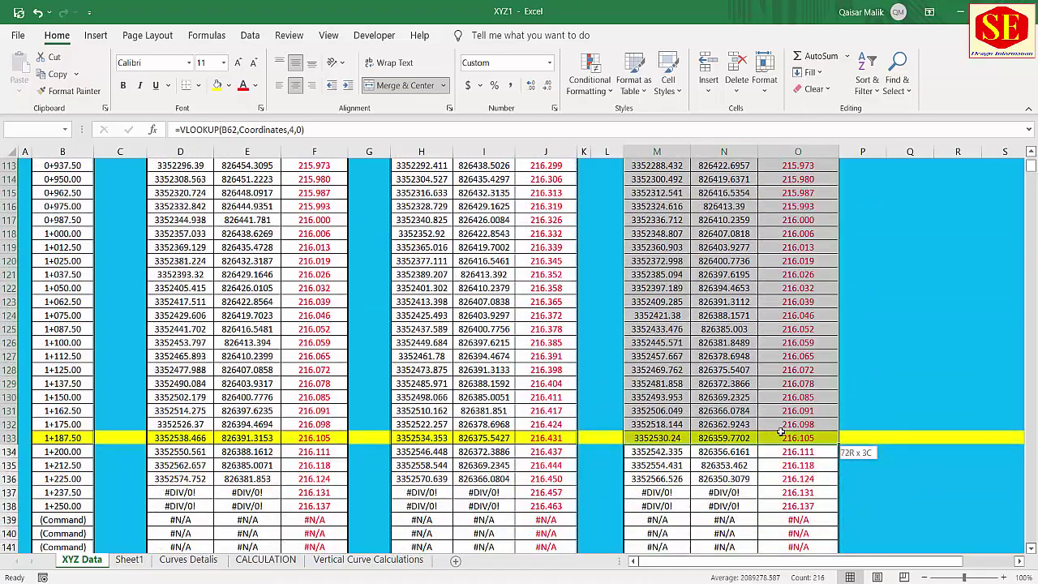
pyautogui.rightClick(704, 280)
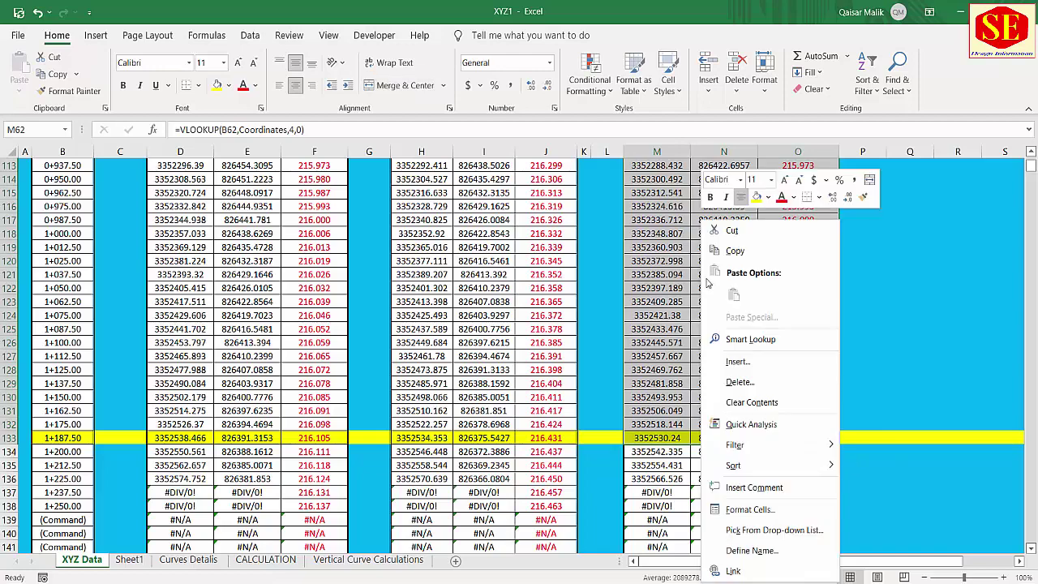
pyautogui.click(758, 252)
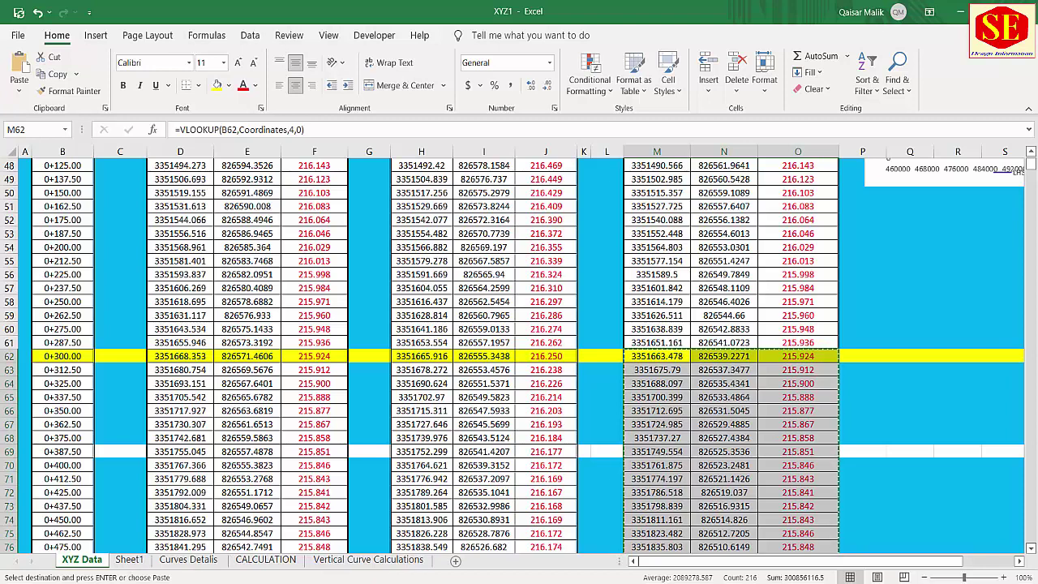
# - Switch to the Level Sheet of Drain Main Road.2 workbook and paste the copied data as values only starting at C8, station 0+300
pyautogui.click(476, 527)
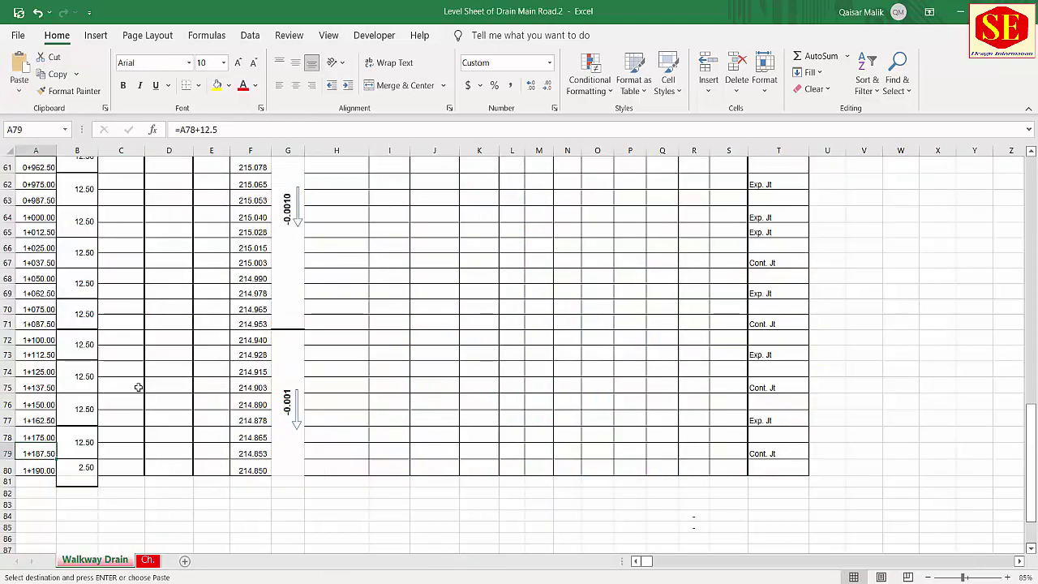
pyautogui.scroll(14, 138, 382)
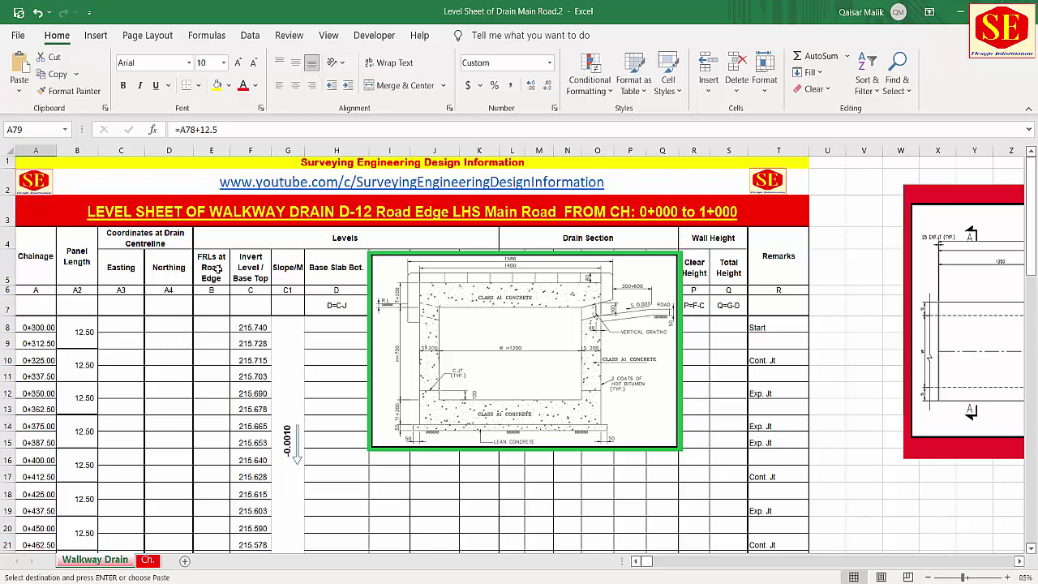
pyautogui.click(118, 326)
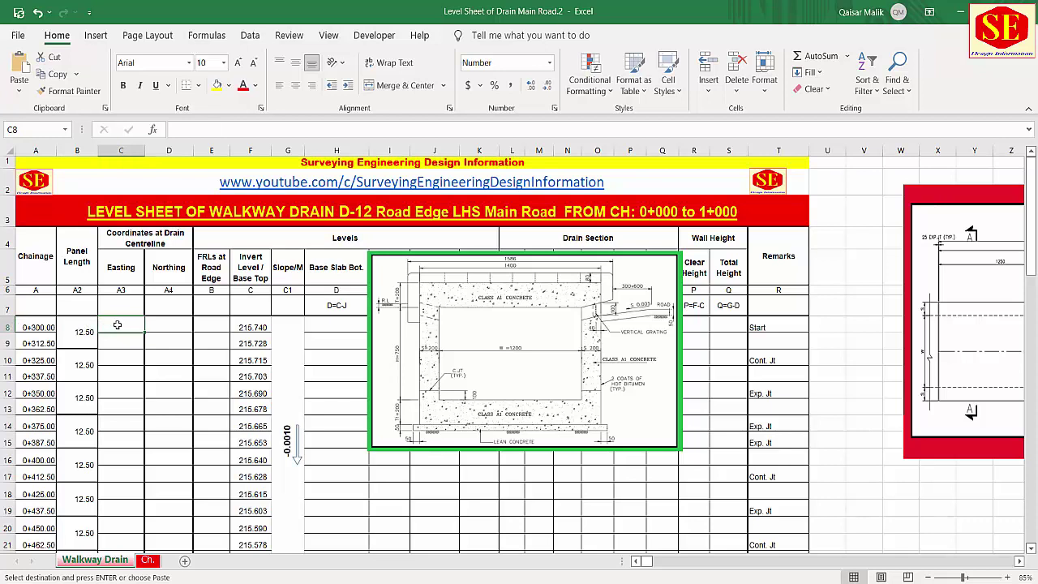
pyautogui.rightClick(117, 324)
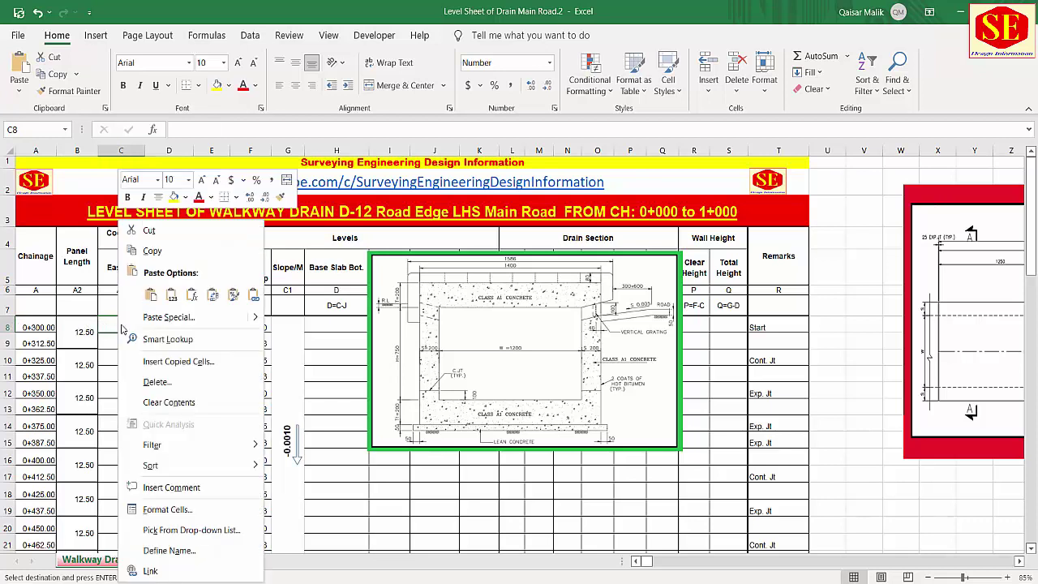
pyautogui.click(173, 296)
pyautogui.click(172, 296)
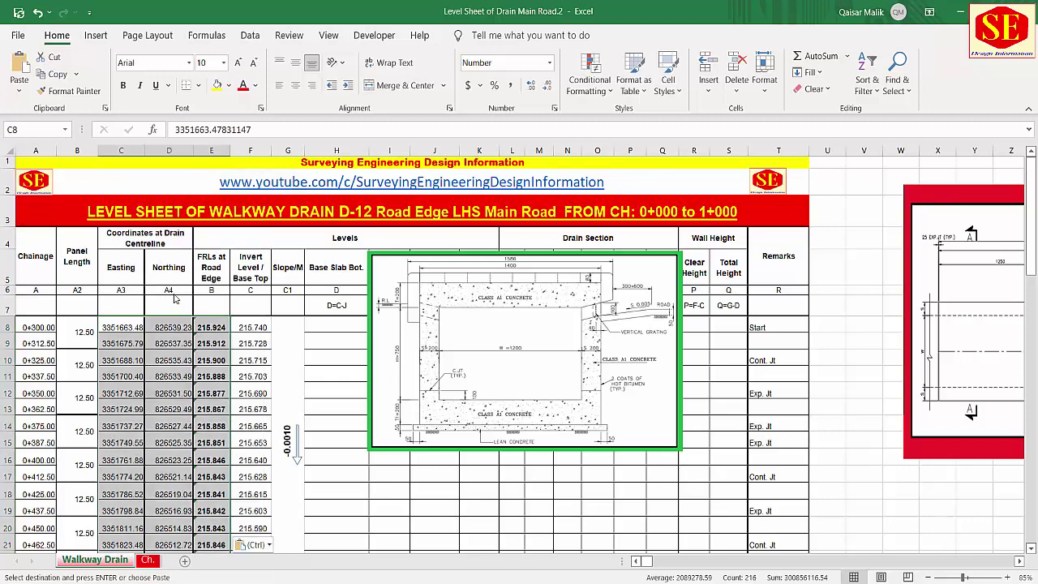
# - Check the pasted easting, northing and FRL values for chainages 0+300 to 0+325 in the Walkway Drain sheet
pyautogui.click(212, 344)
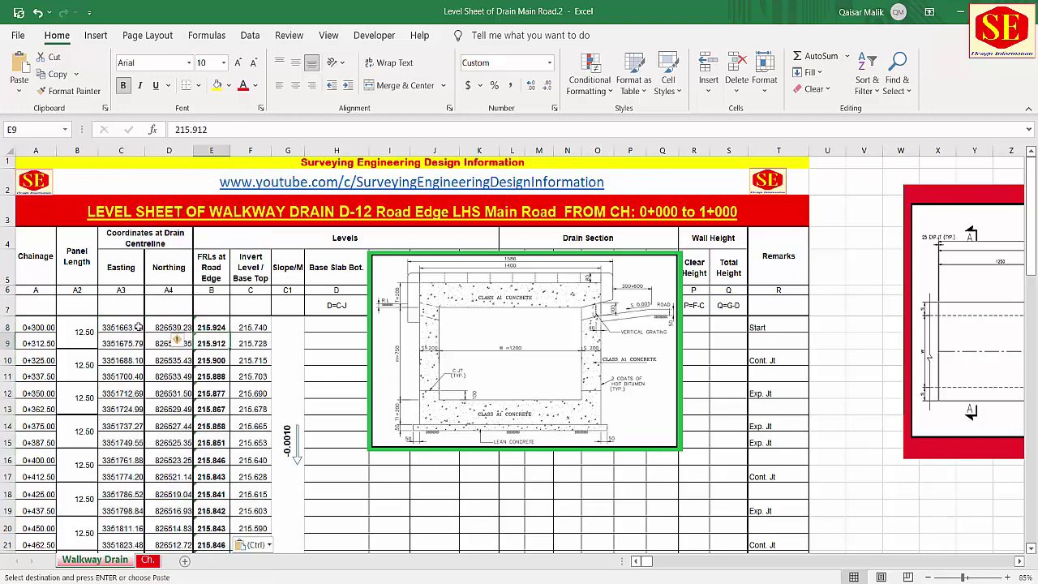
pyautogui.click(127, 327)
pyautogui.click(165, 326)
pyautogui.click(140, 344)
pyautogui.click(178, 344)
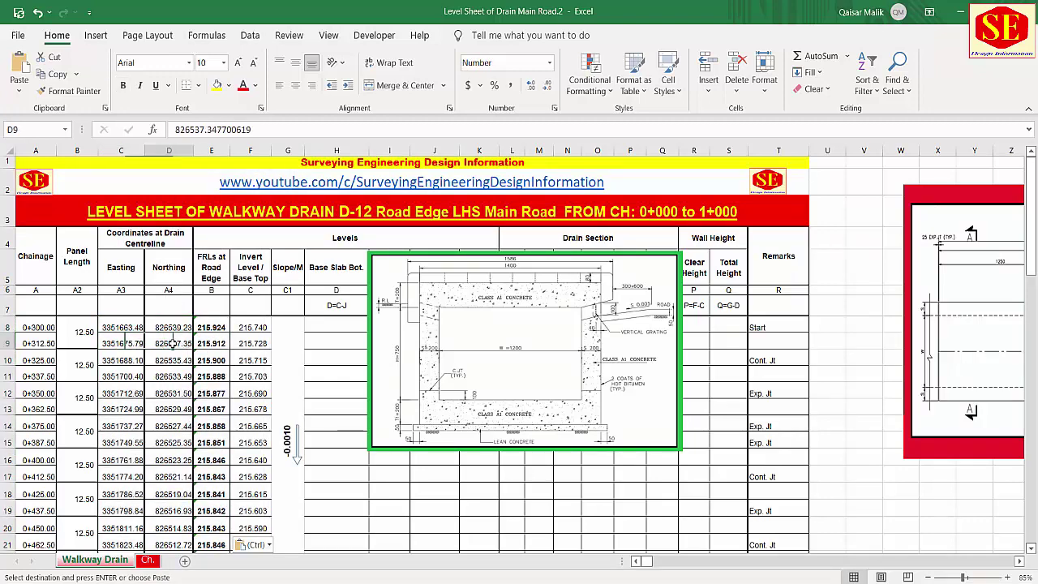
pyautogui.click(136, 360)
pyautogui.click(158, 360)
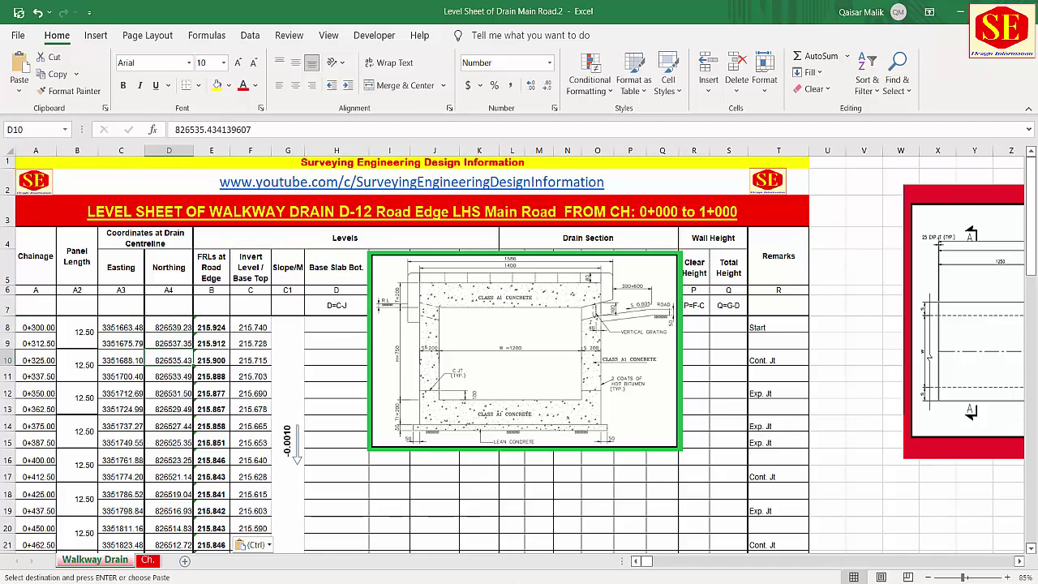
# - Switch to the XYZ1 workbook, review its curve inputs and the copied RHS offset range, and end copy mode
pyautogui.click(633, 535)
pyautogui.scroll(9, 375, 307)
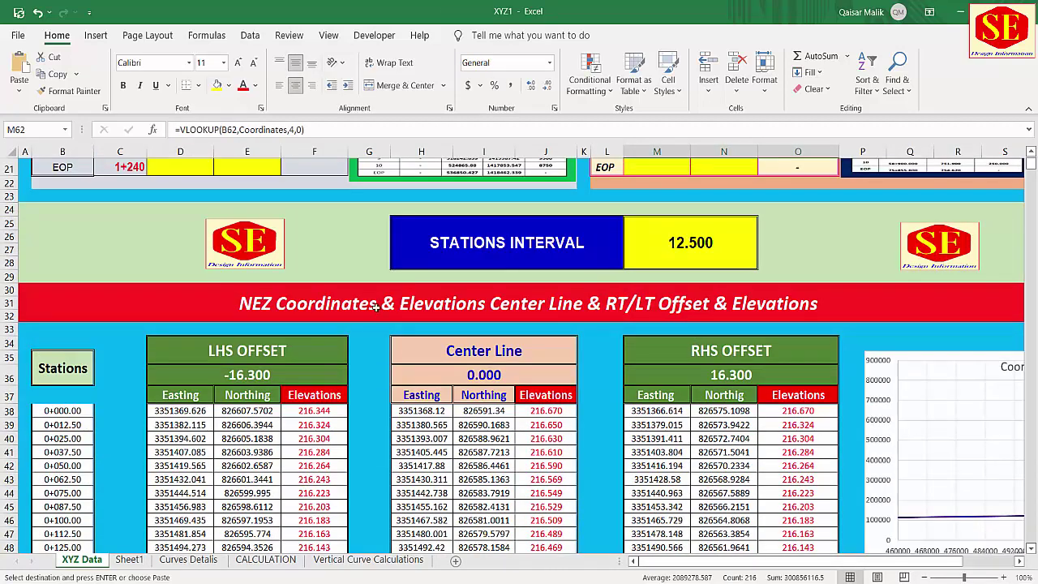
pyautogui.scroll(7, 377, 333)
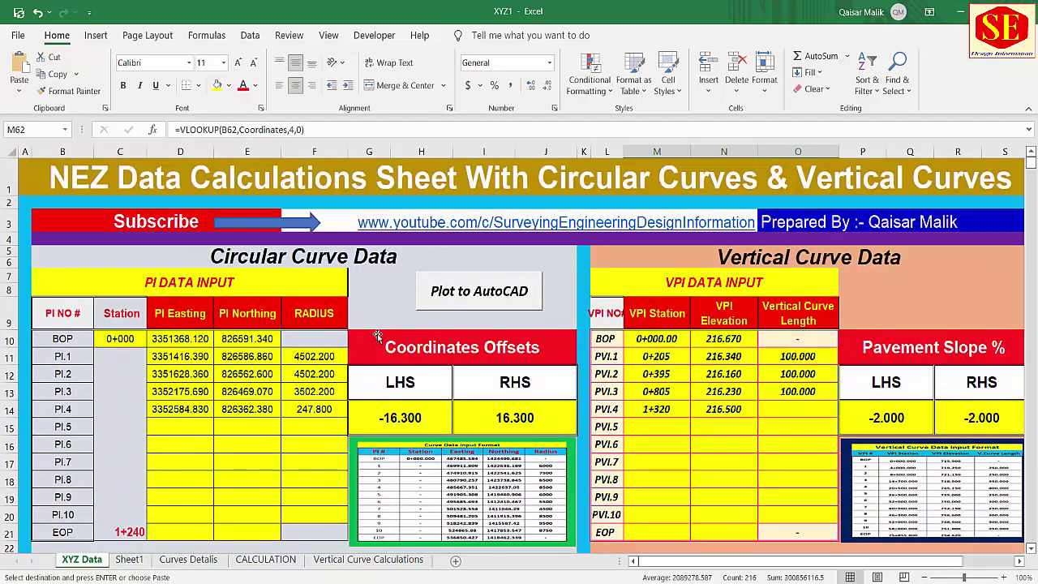
pyautogui.scroll(-3, 506, 331)
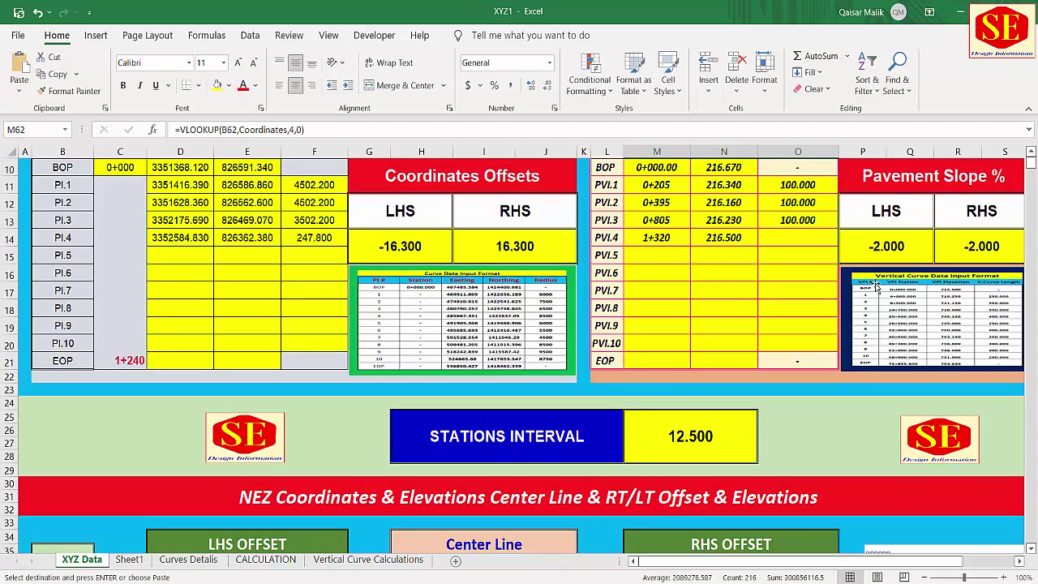
pyautogui.scroll(-8, 513, 331)
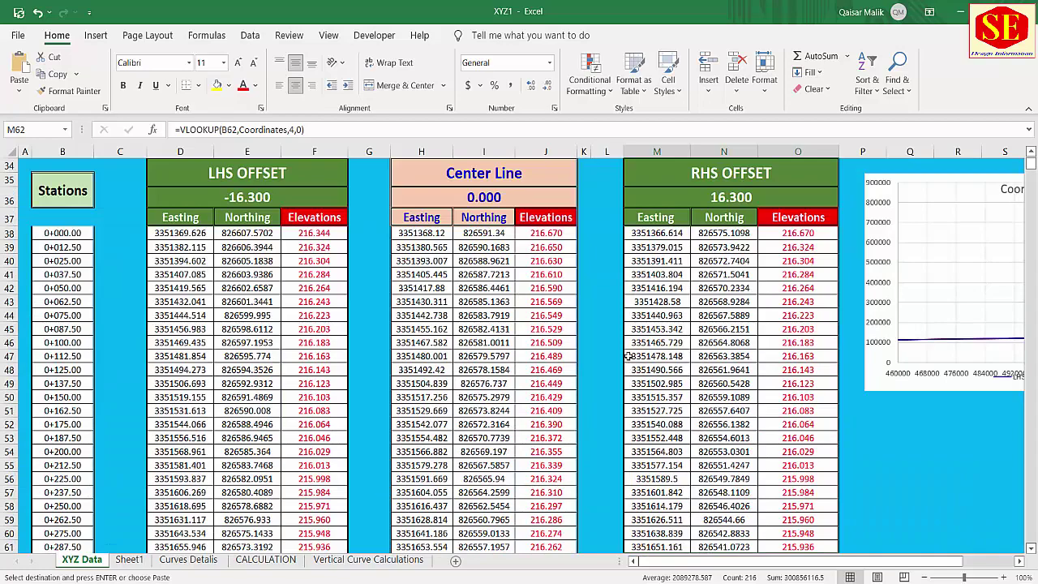
pyautogui.scroll(-2, 630, 351)
pyautogui.scroll(-3, 657, 328)
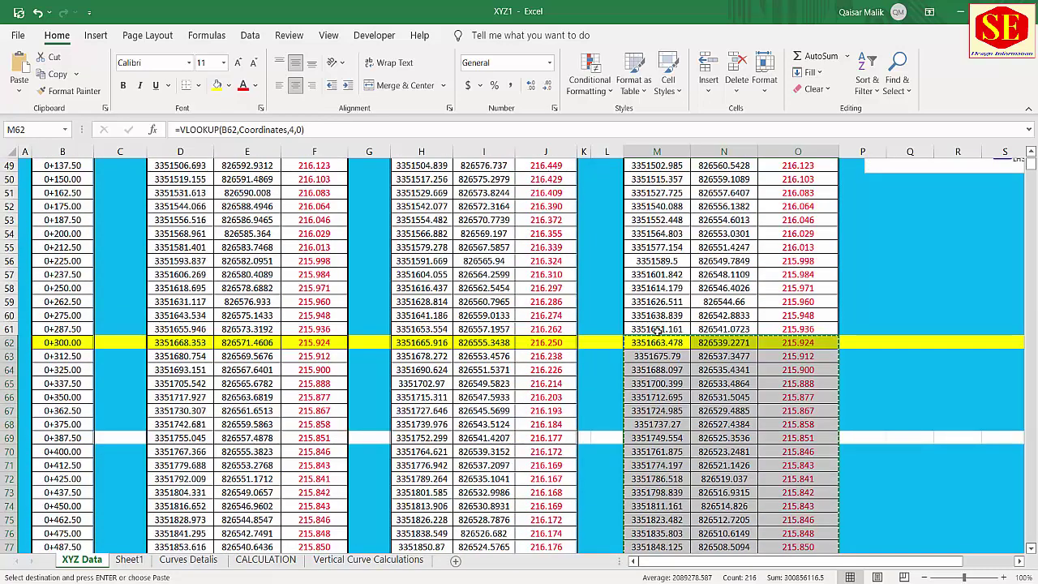
pyautogui.press('Escape')
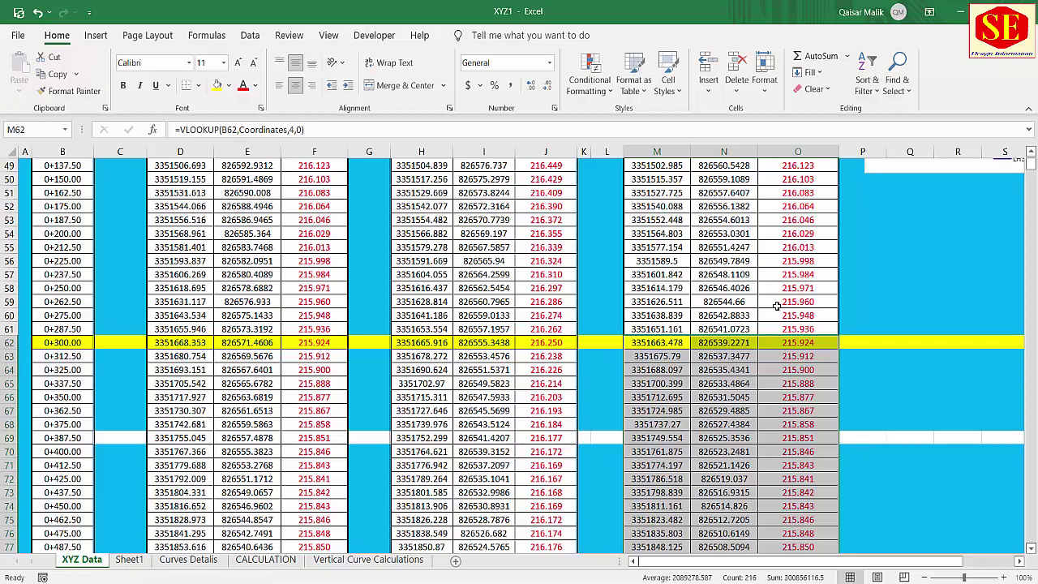
pyautogui.scroll(13, 777, 306)
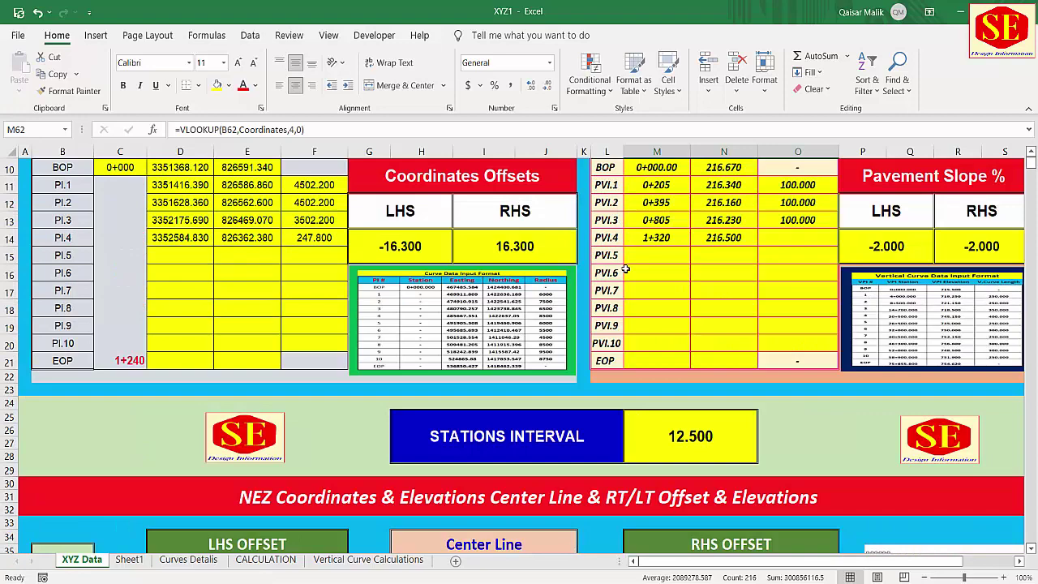
pyautogui.scroll(2, 625, 268)
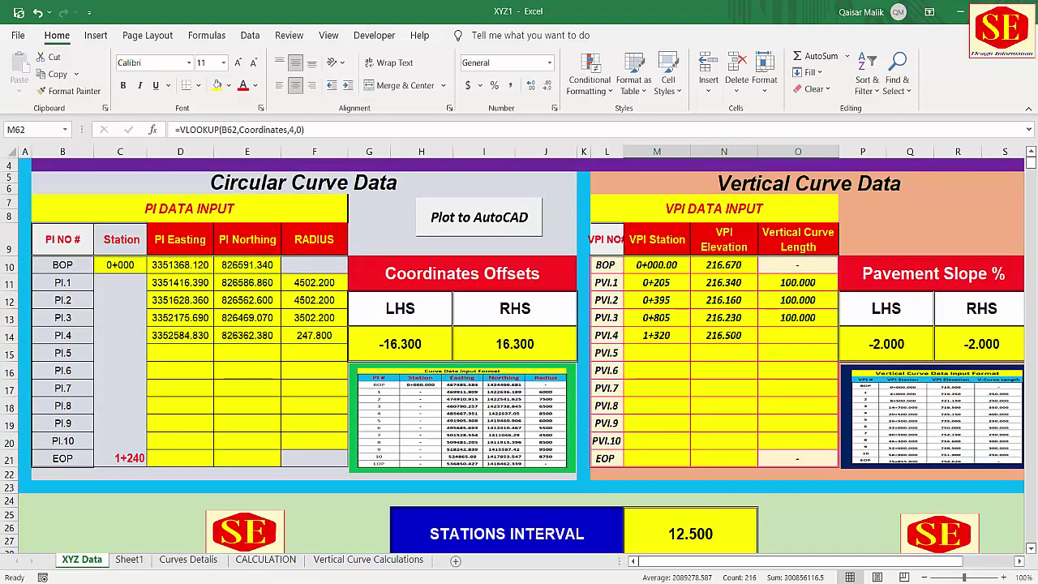
# - Switch back to the level sheet workbook and review the filled coordinate and FRL columns from 0+300 towards the last chainages
pyautogui.click(474, 531)
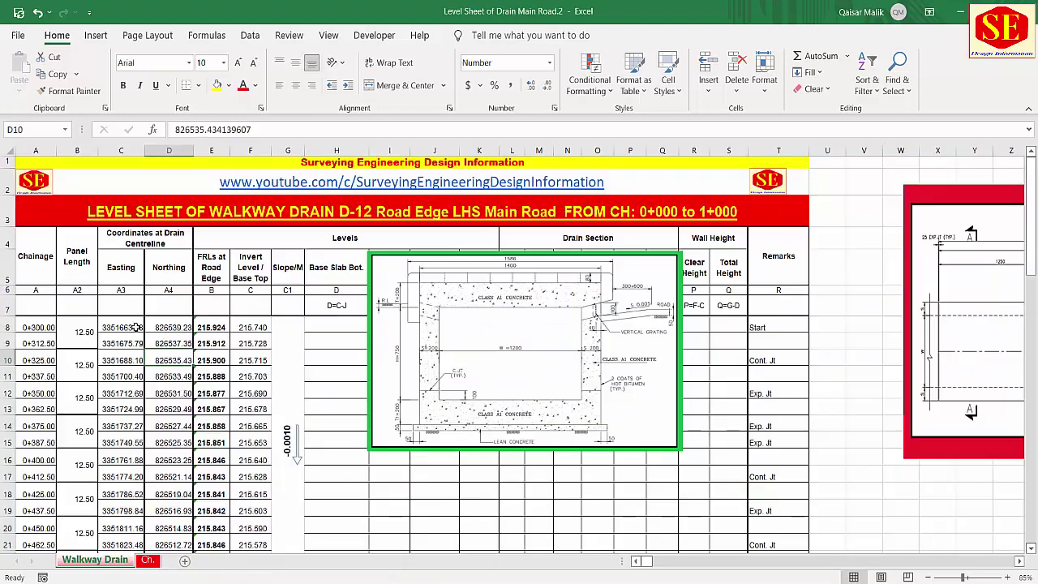
pyautogui.click(166, 328)
pyautogui.click(213, 328)
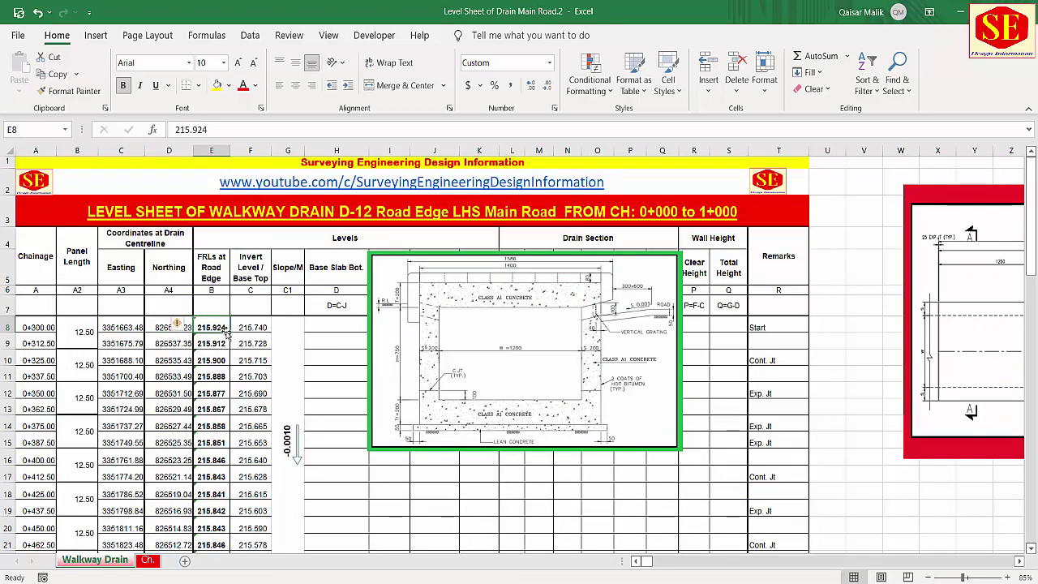
pyautogui.scroll(-10, 207, 375)
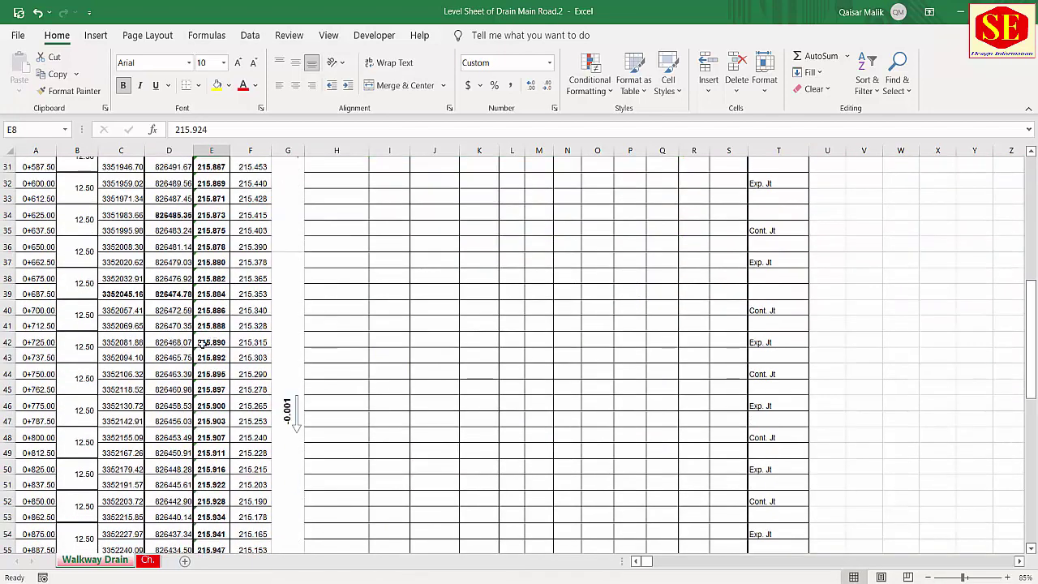
pyautogui.scroll(-8, 160, 308)
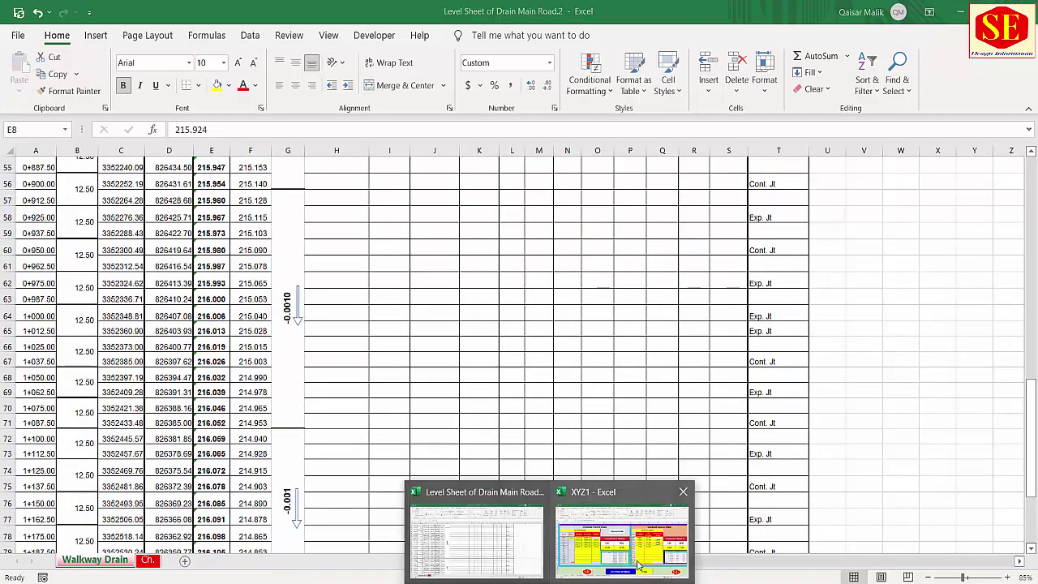
# - Plot the XYZ1 alignment to AutoCAD and examine the drawn centre line and offset lines there
pyautogui.click(621, 531)
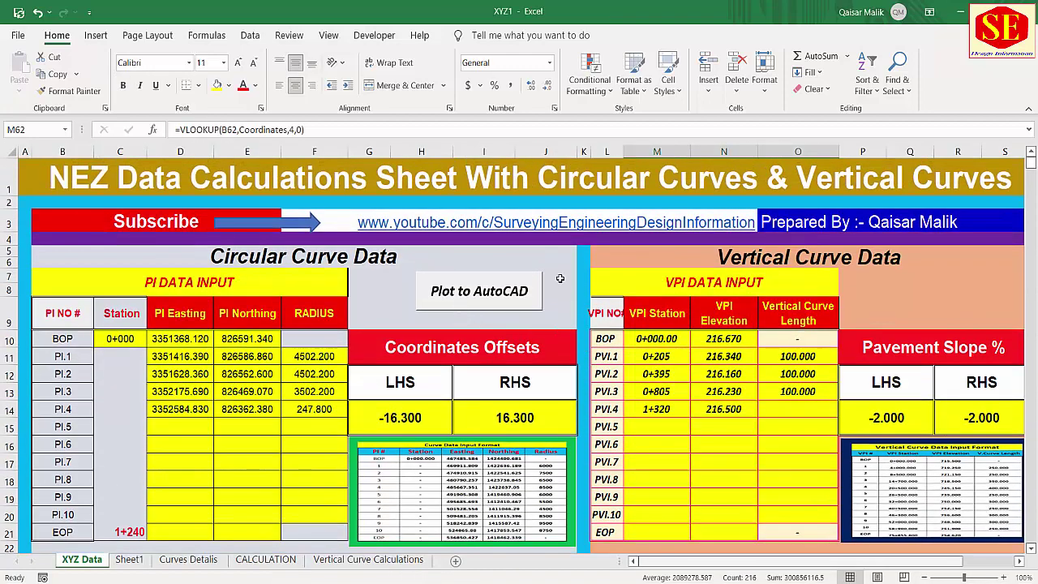
pyautogui.click(460, 294)
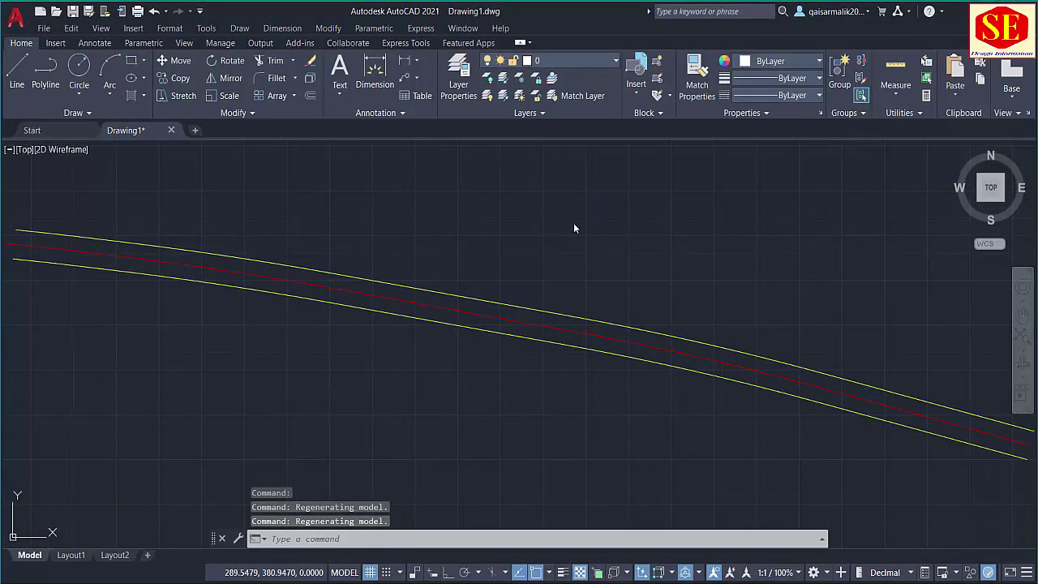
pyautogui.click(568, 225)
pyautogui.scroll(-4, 424, 231)
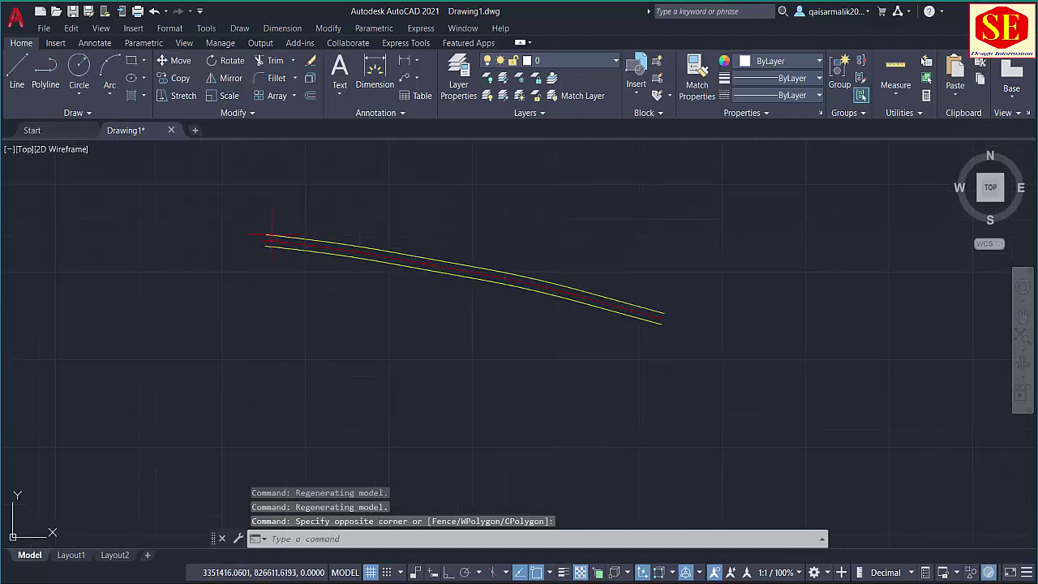
pyautogui.scroll(5, 297, 232)
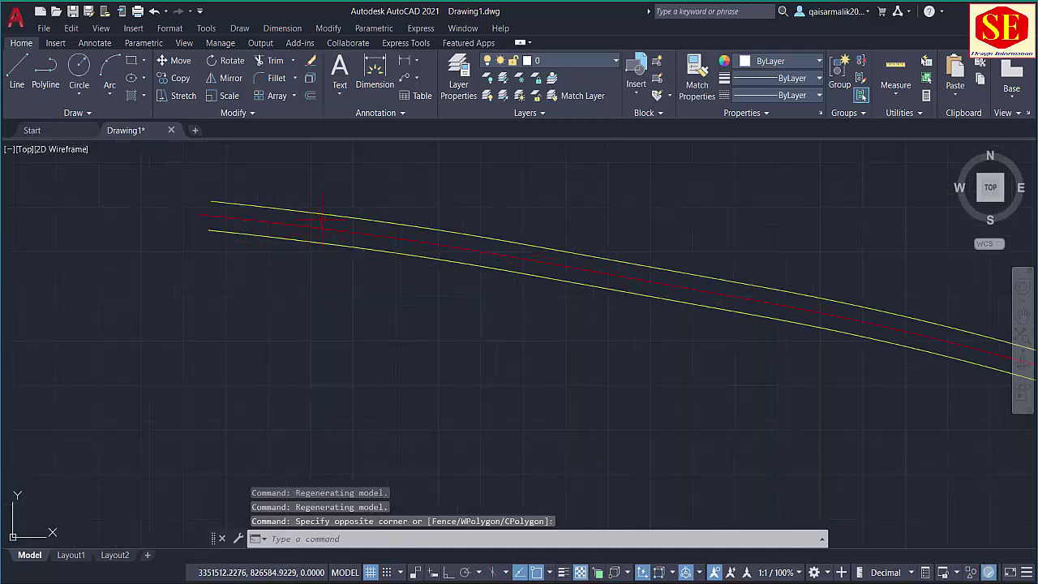
pyautogui.scroll(-4, 408, 232)
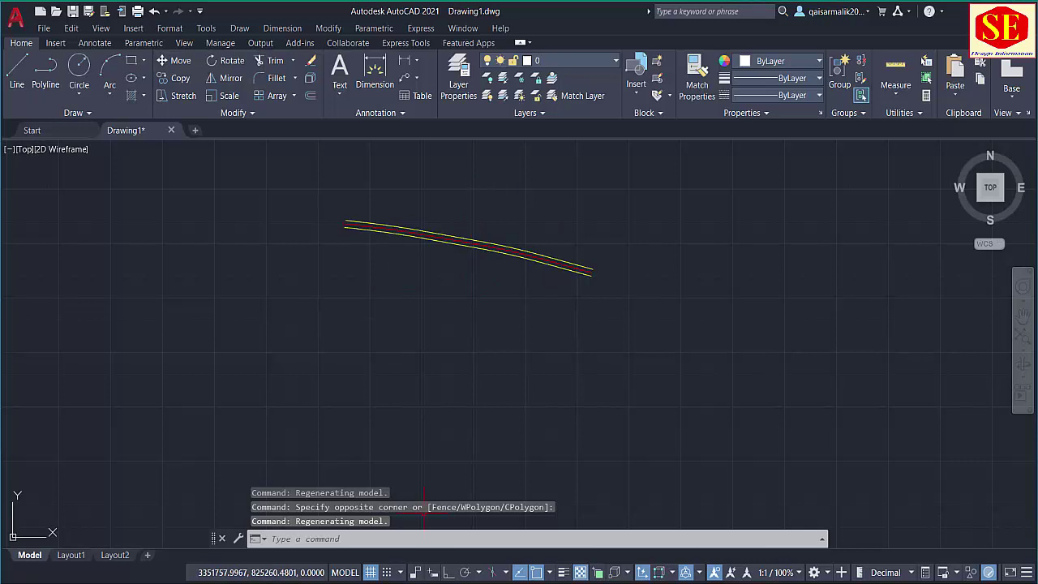
# - Switch to the level sheet workbook in Excel and review the pasted coordinates up to the easting at 0+312.50
pyautogui.click(478, 535)
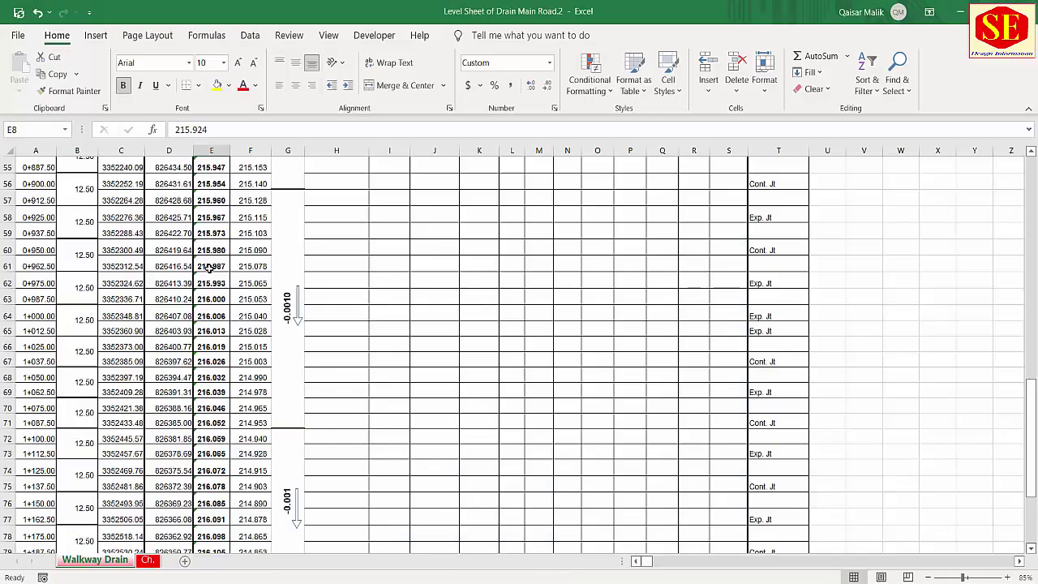
pyautogui.scroll(5, 199, 268)
pyautogui.scroll(11, 198, 268)
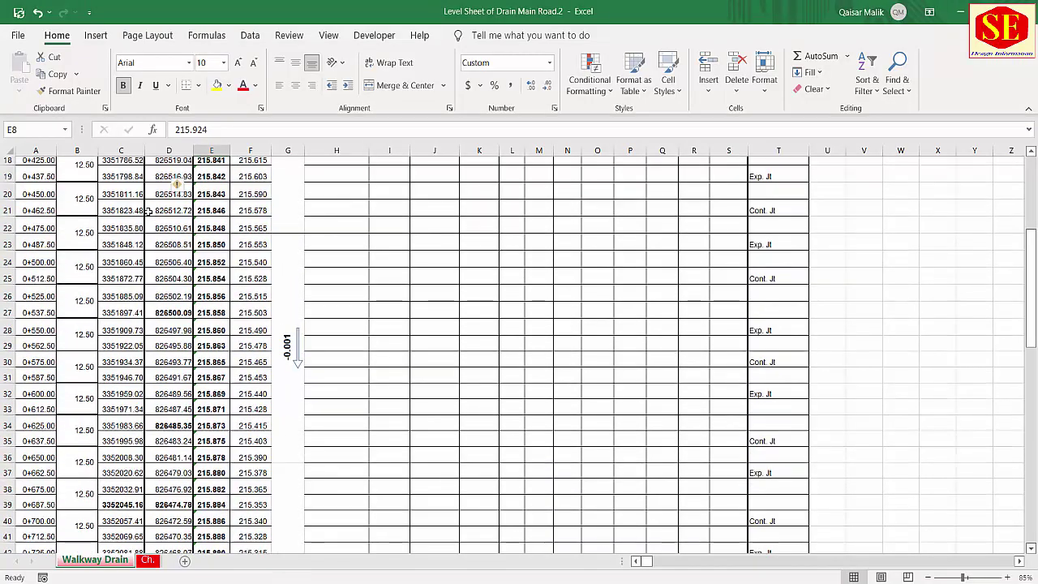
pyautogui.click(121, 204)
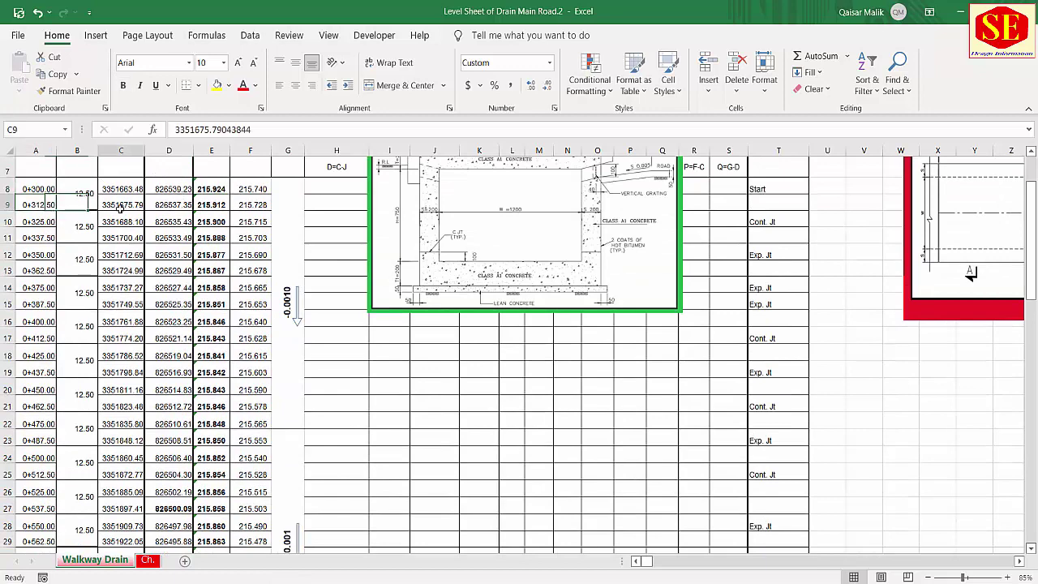
# - Review the 0+300 easting, northing and road-edge level in the level sheet, along with their column headings
pyautogui.scroll(1, 243, 213)
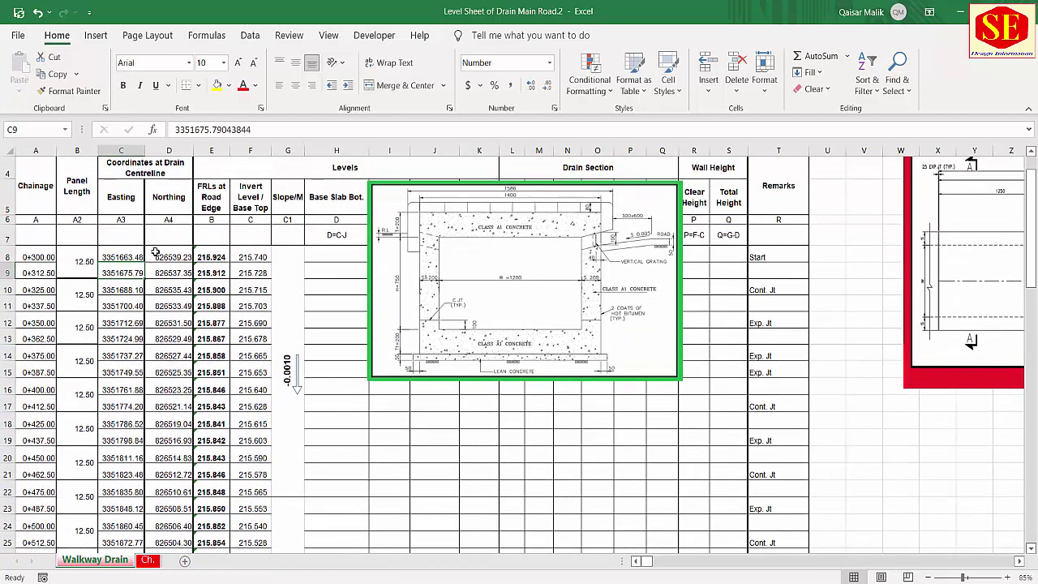
pyautogui.click(198, 253)
pyautogui.press('Left')
pyautogui.press('Left')
pyautogui.press('Right')
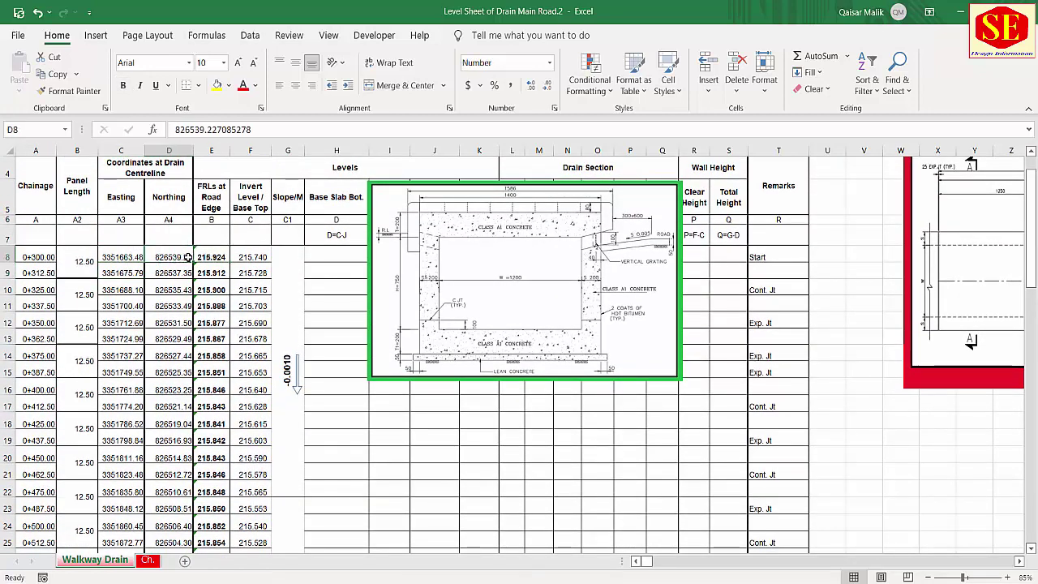
pyautogui.press('Right')
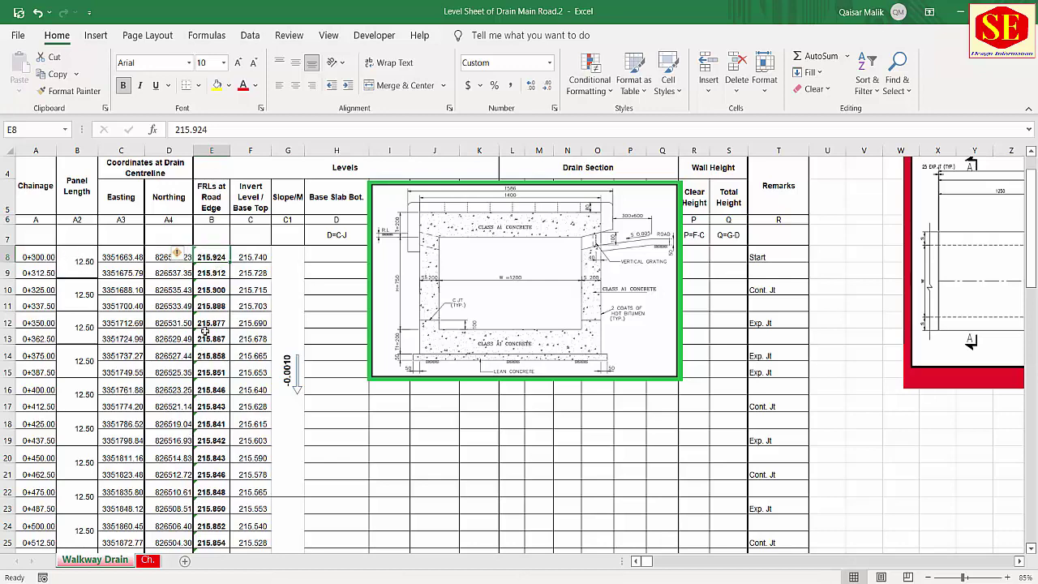
pyautogui.scroll(1, 430, 458)
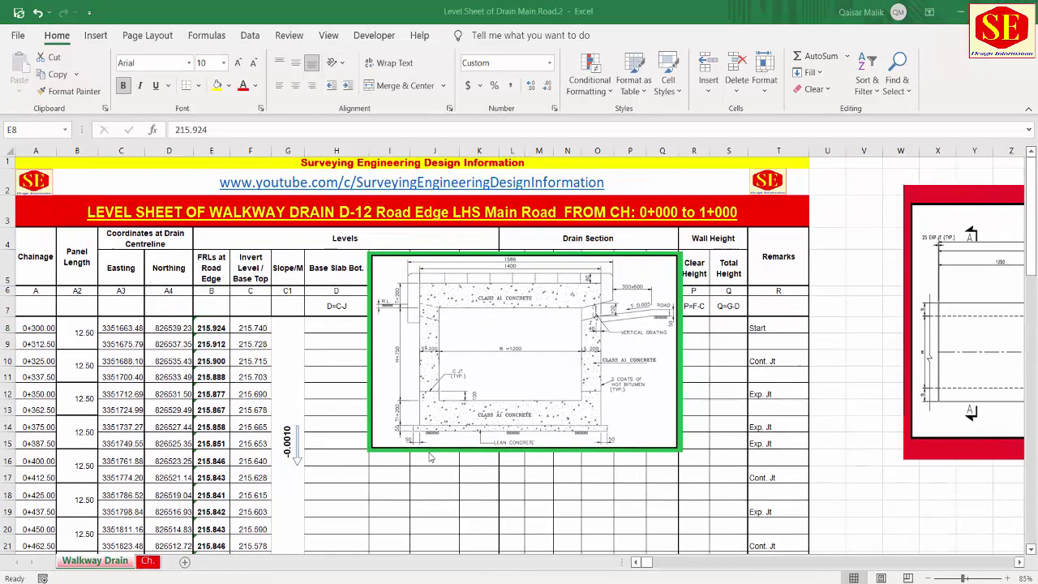
pyautogui.click(203, 325)
pyautogui.click(110, 270)
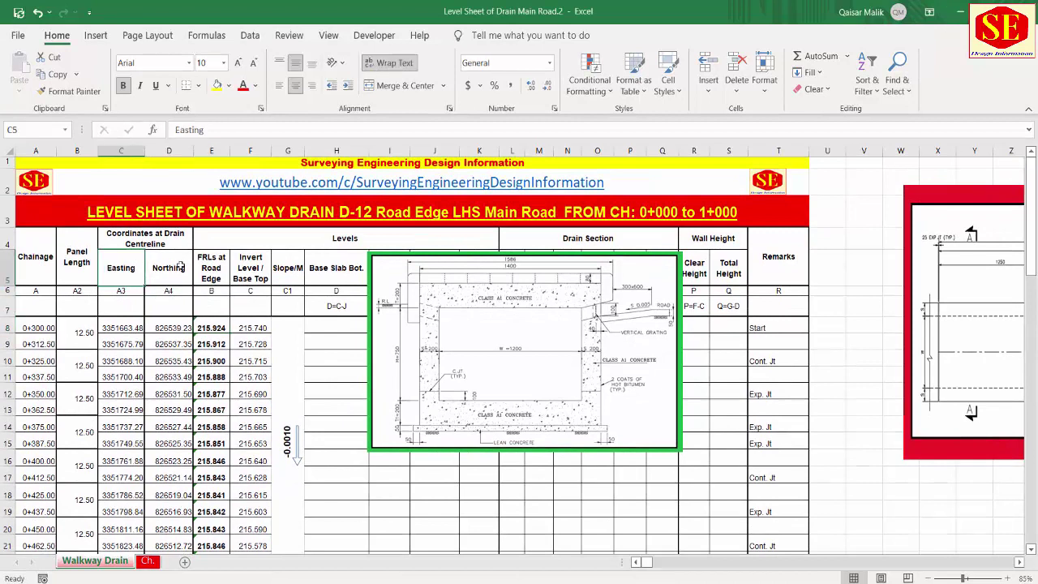
pyautogui.click(167, 271)
pyautogui.click(206, 277)
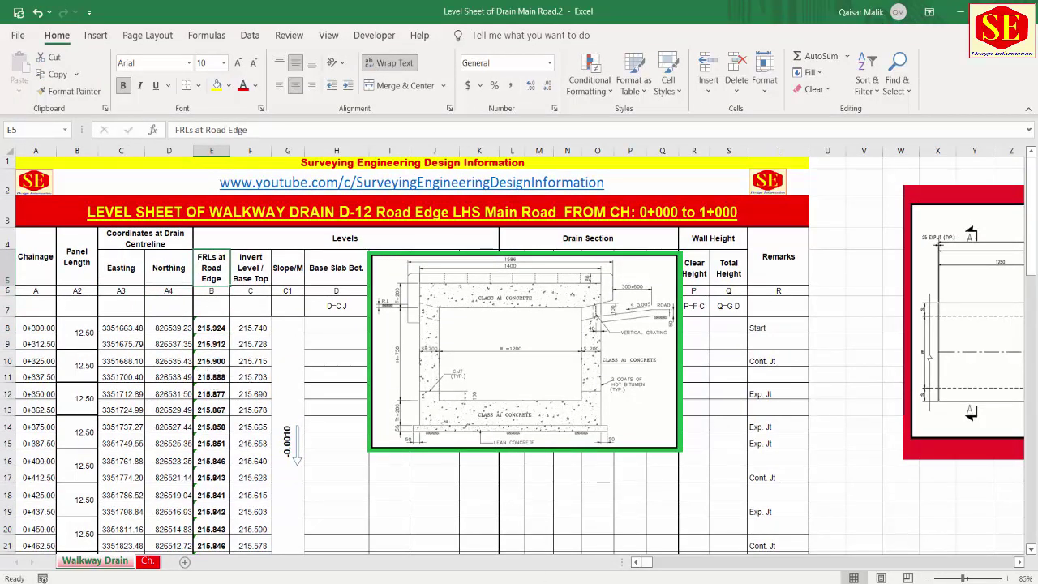
# - Switch to the XYZ1 workbook to check the RHS coordinates offset, and open Typical Section.pdf in the browser to examine the road section
pyautogui.click(625, 552)
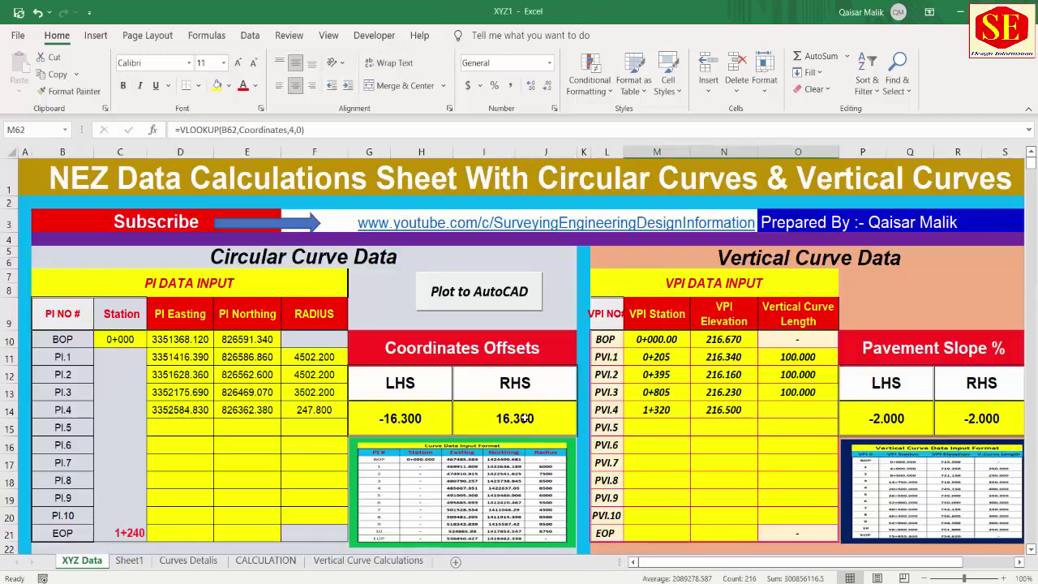
pyautogui.click(525, 418)
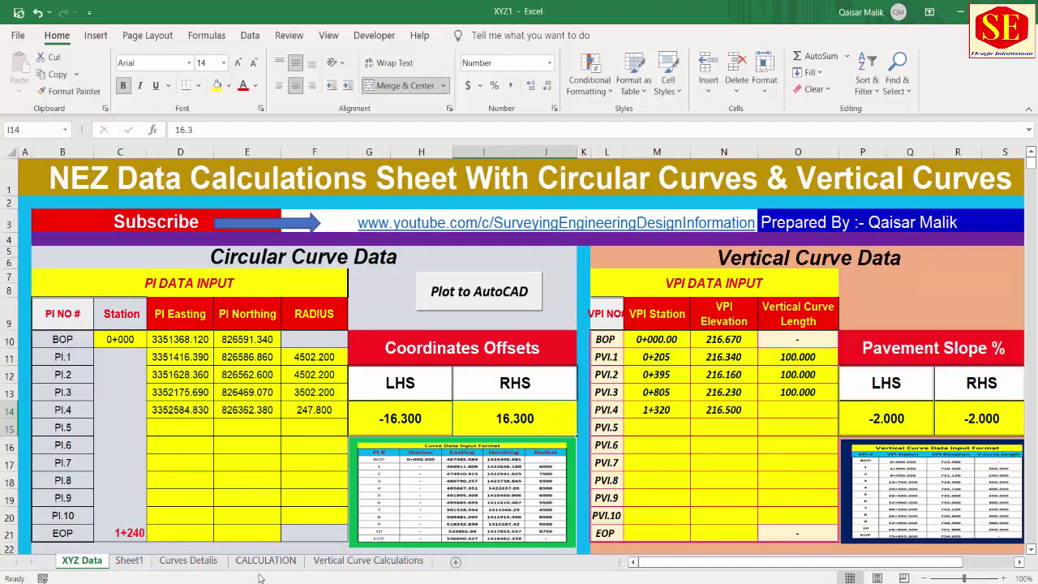
pyautogui.hotkey('alt', 'Tab')
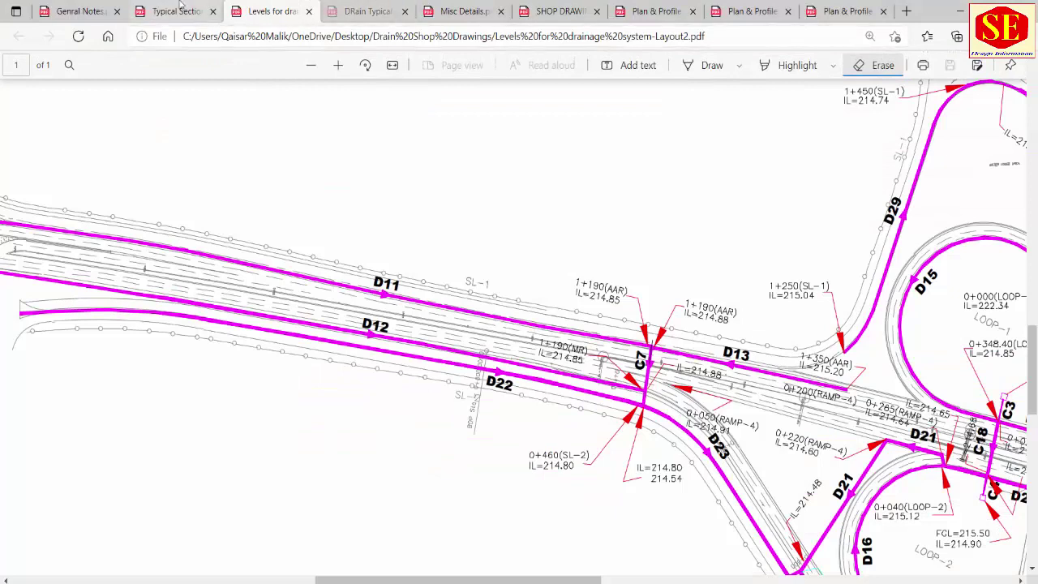
pyautogui.click(175, 11)
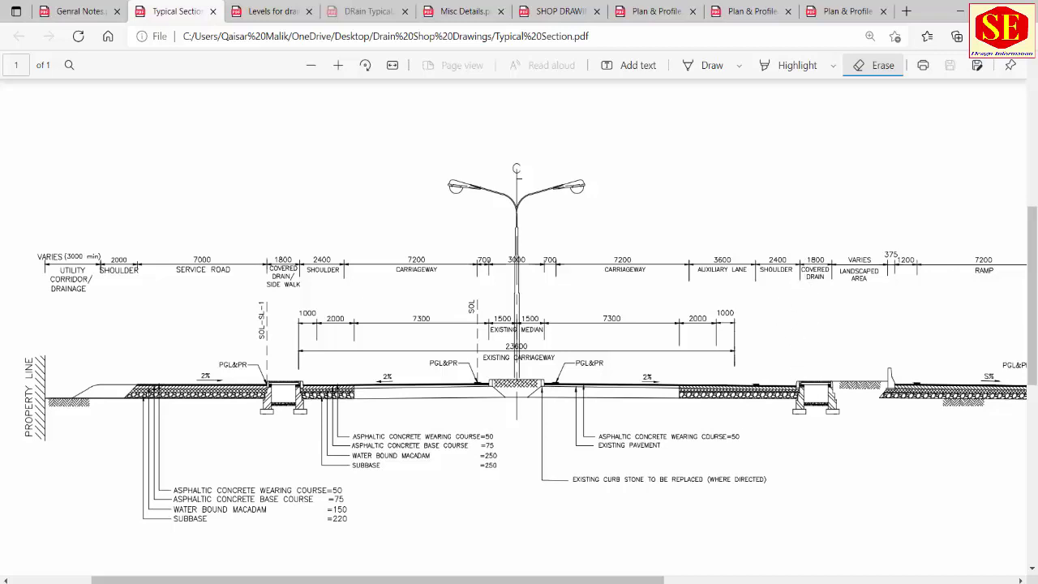
# - Switch to Calculator and subtract 0.9 from 16.3 to get the road-edge offset
pyautogui.hotkey('alt', 'Tab')
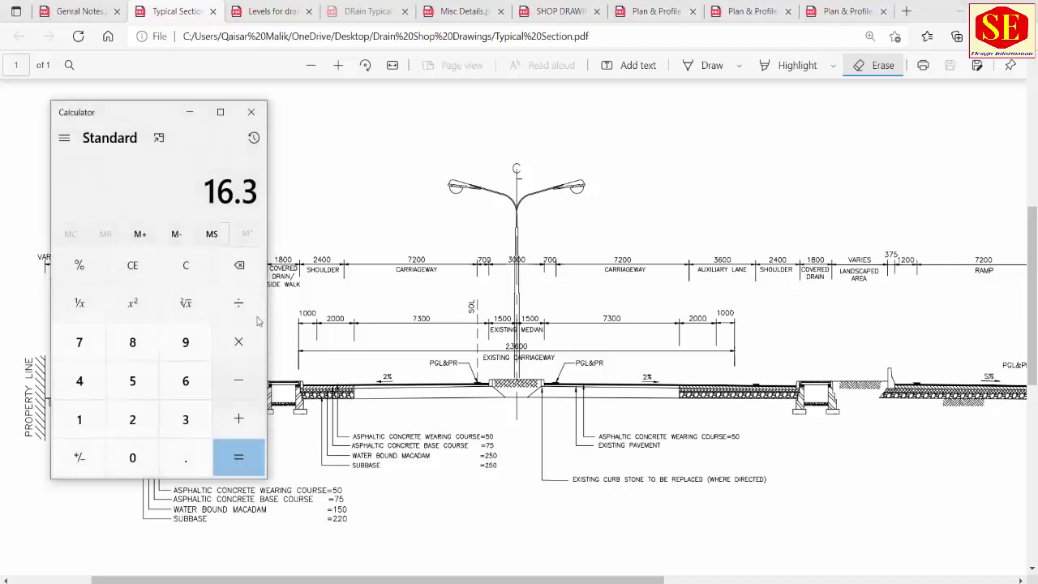
pyautogui.click(237, 380)
pyautogui.click(188, 464)
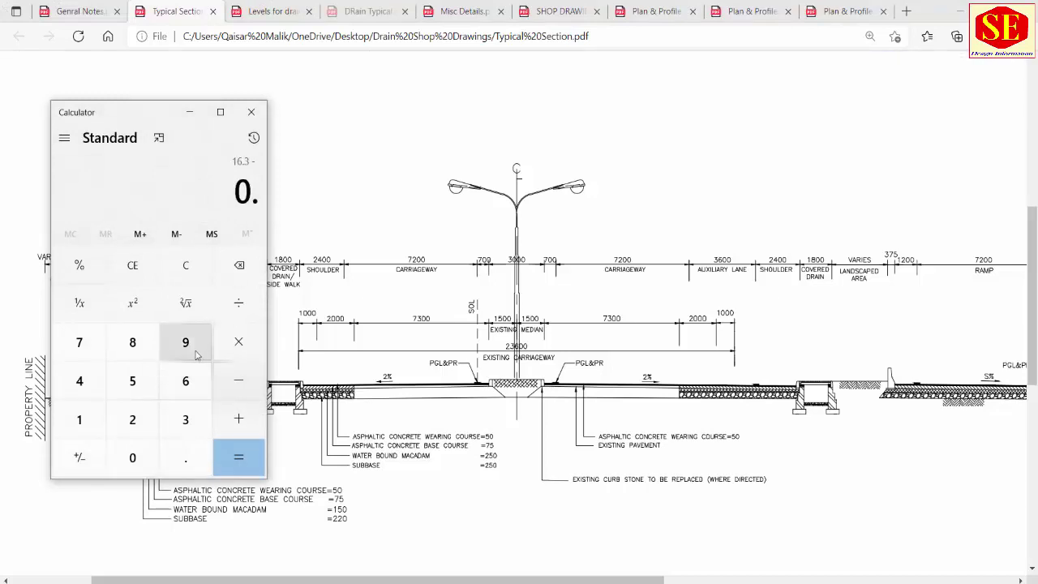
pyautogui.click(185, 341)
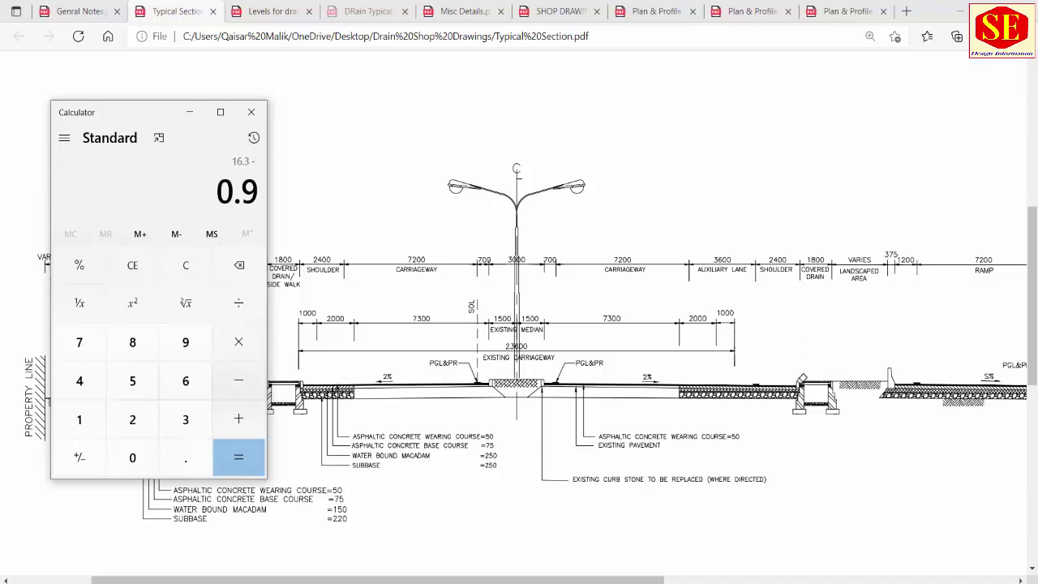
pyautogui.click(243, 462)
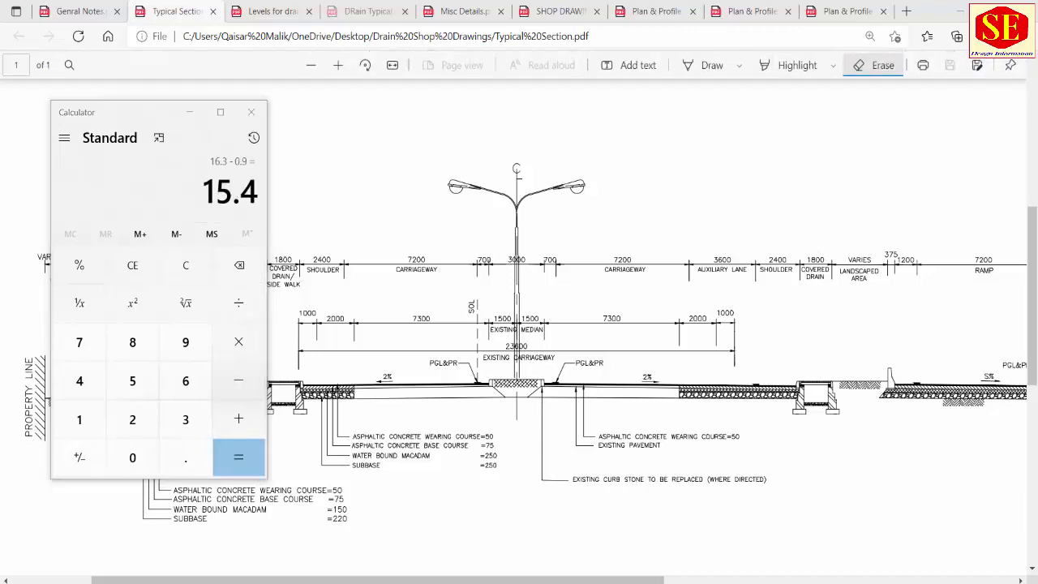
# - Switch back to the XYZ1 workbook in Excel and set the RHS coordinates offset to 15.4
pyautogui.click(625, 535)
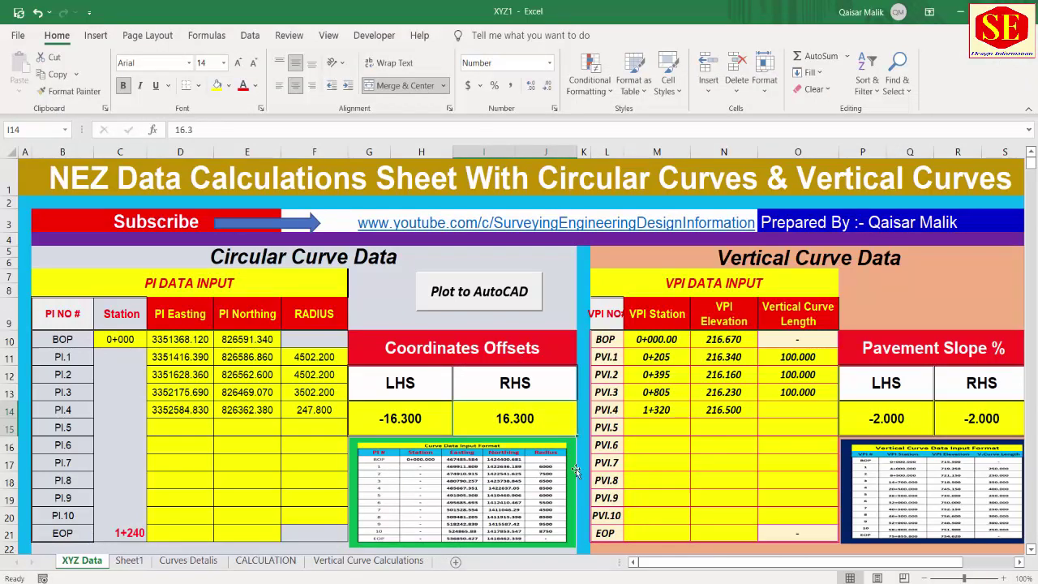
pyautogui.write('15.4')
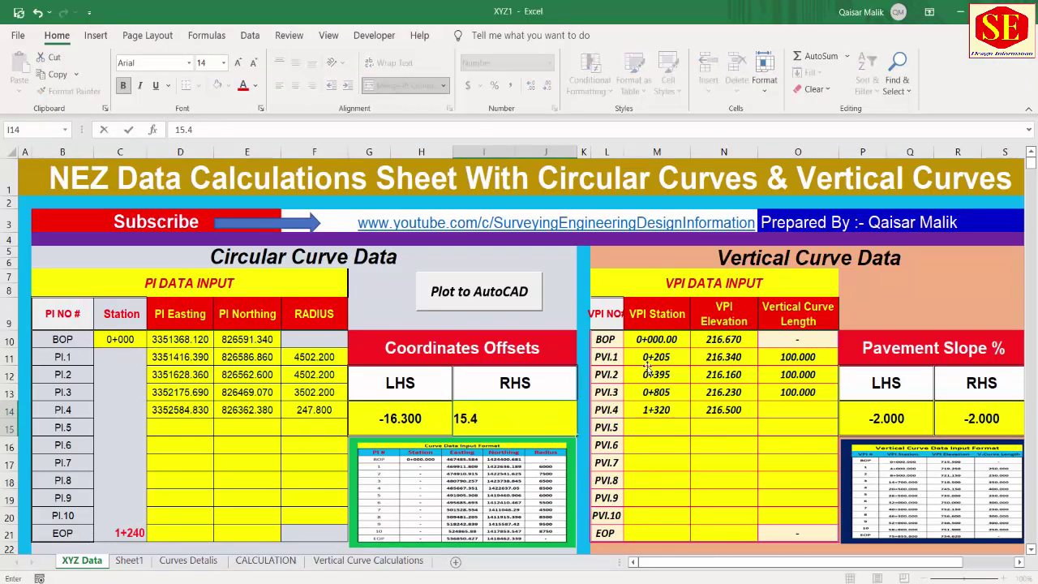
pyautogui.press('Return')
# - Copy the RHS offset elevations from station 0+300.00 to 1+187.50
pyautogui.scroll(-3, 520, 365)
pyautogui.scroll(-5, 522, 367)
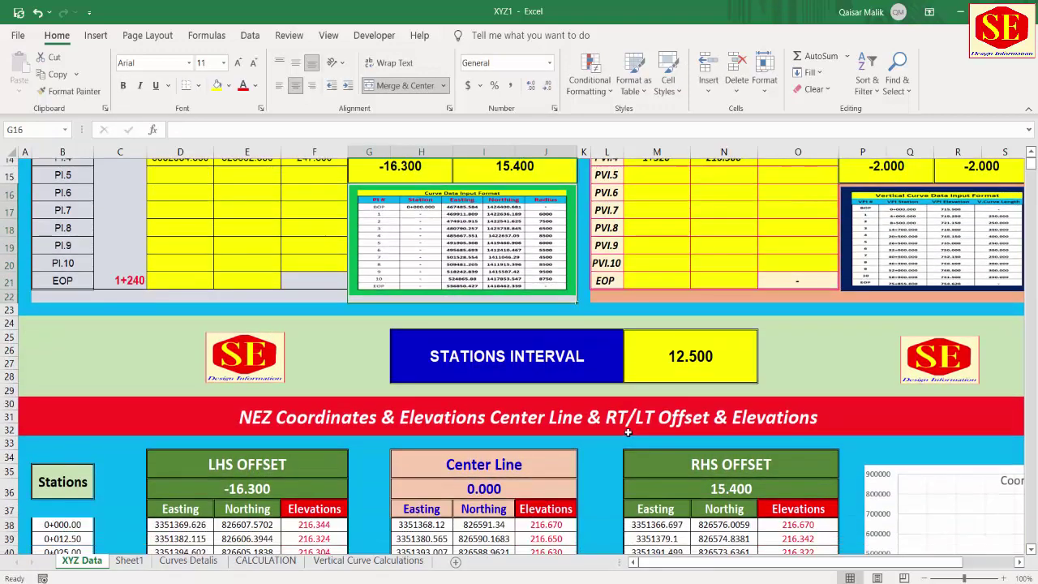
pyautogui.scroll(-5, 809, 445)
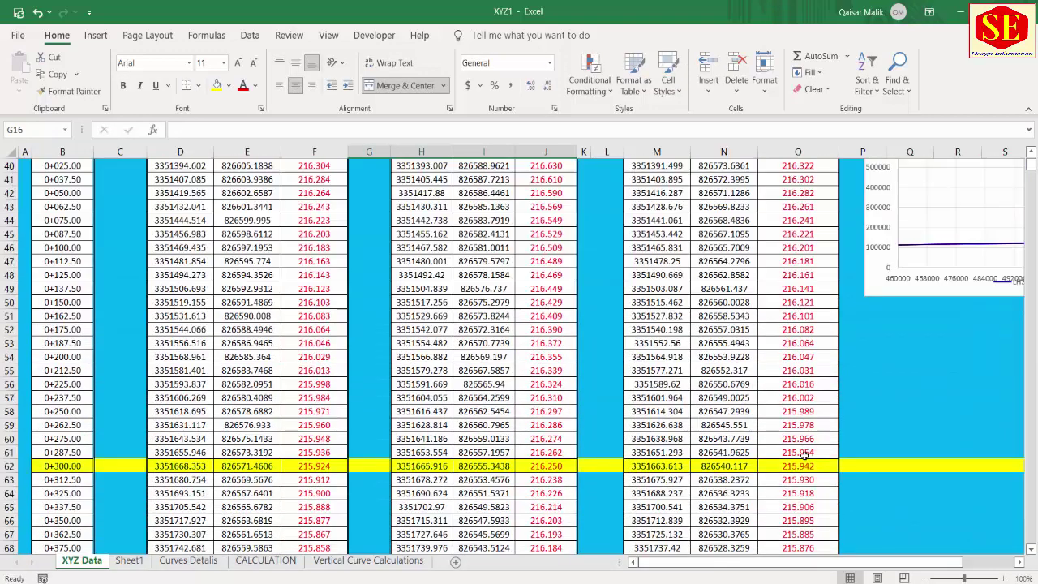
pyautogui.click(802, 467)
pyautogui.scroll(-1, 853, 446)
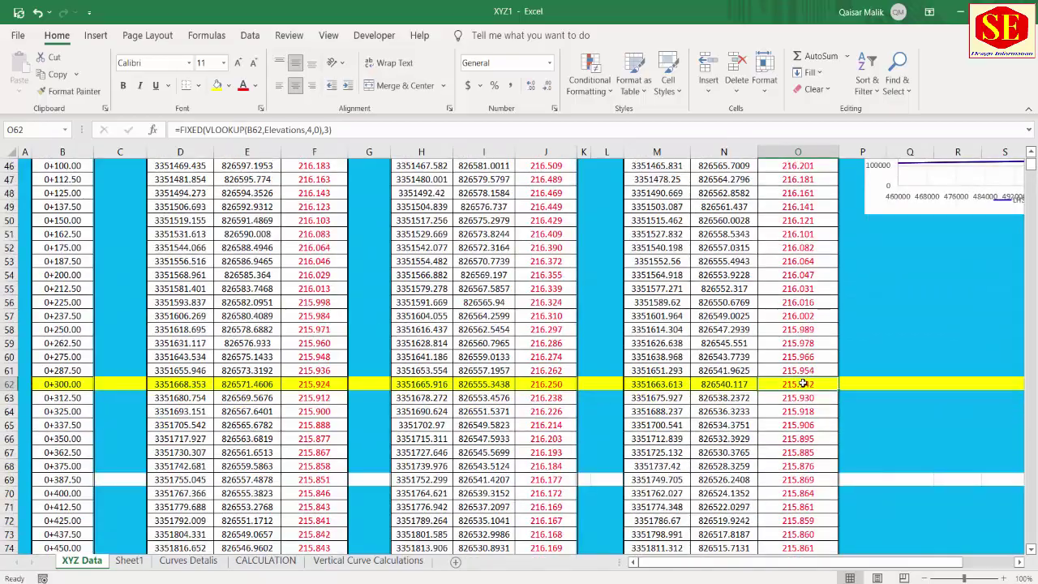
pyautogui.moveTo(817, 489); pyautogui.dragTo(795, 479)
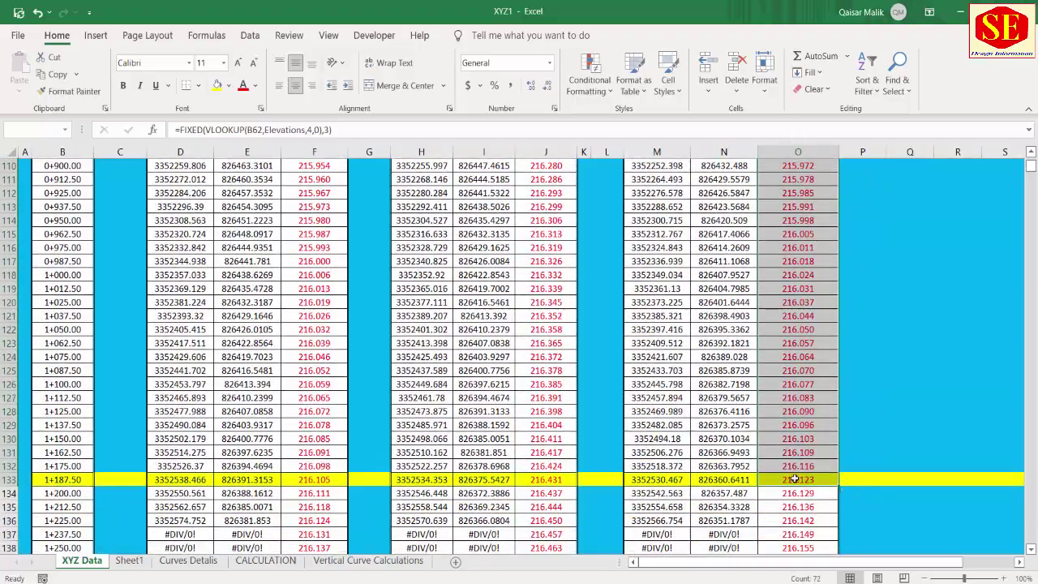
pyautogui.rightClick(794, 480)
pyautogui.click(819, 103)
pyautogui.scroll(20, 795, 357)
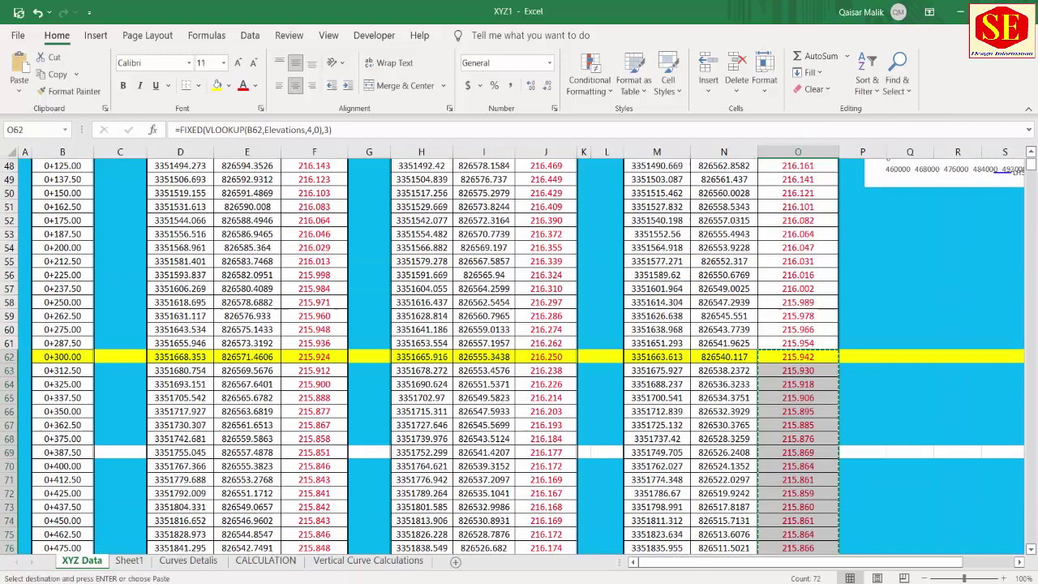
# - Paste the copied elevations as values into the level sheet's FRLs at Road Edge column from 0+300 and check the filled column
pyautogui.click(476, 535)
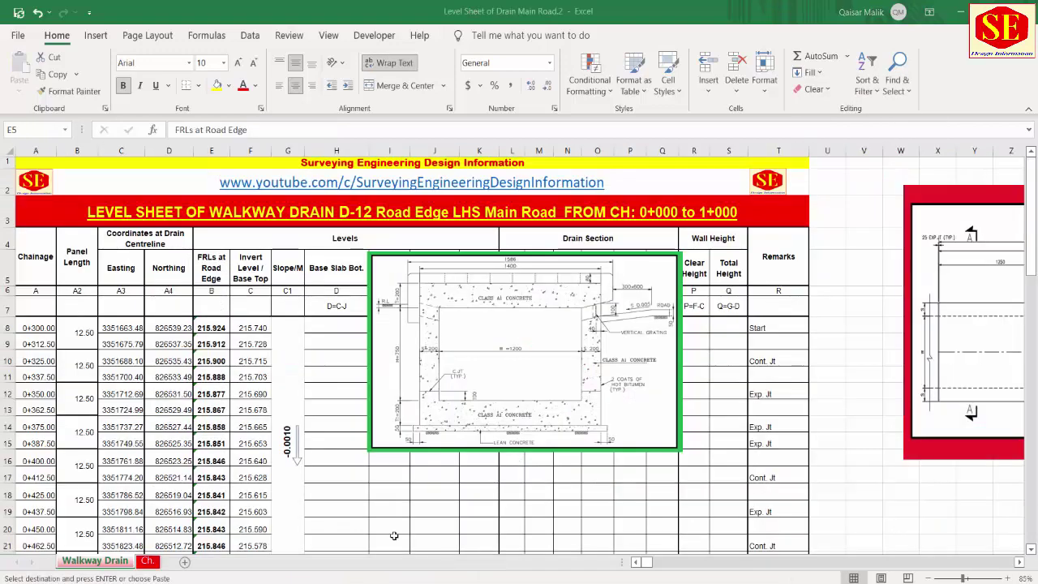
pyautogui.click(210, 327)
pyautogui.rightClick(209, 328)
pyautogui.click(262, 278)
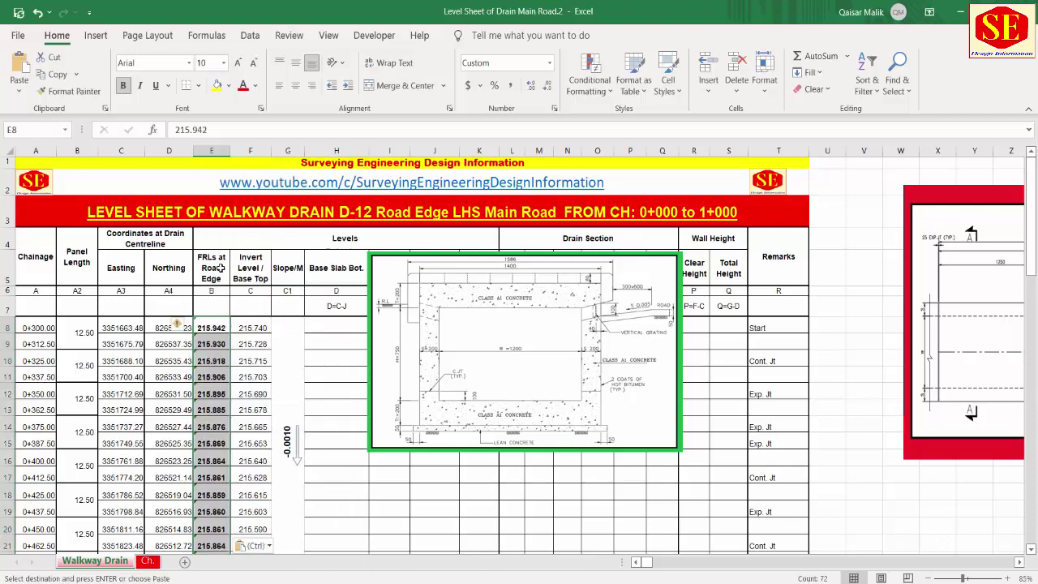
pyautogui.click(217, 269)
pyautogui.click(216, 331)
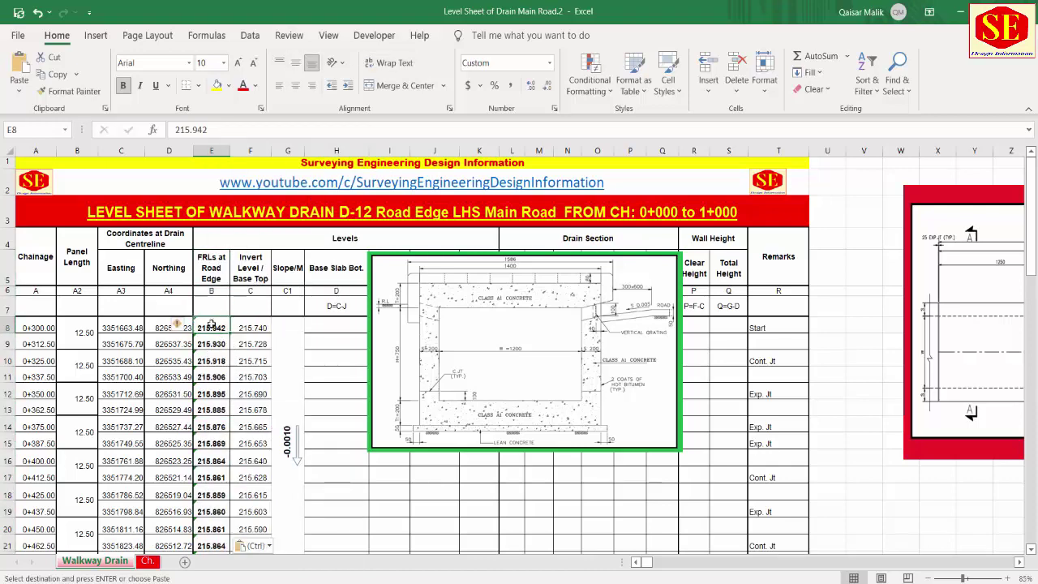
pyautogui.scroll(-15, 213, 341)
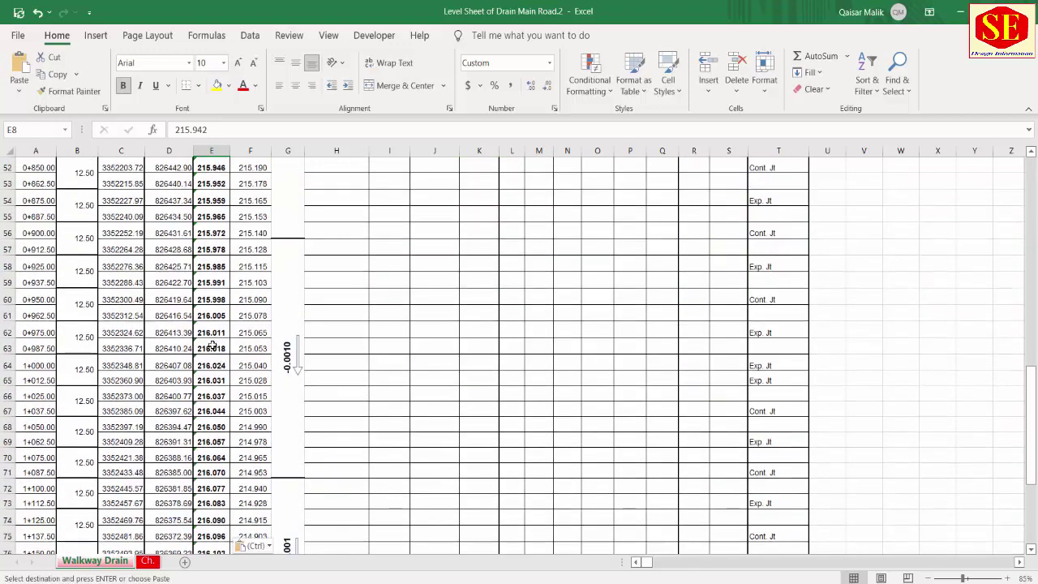
pyautogui.scroll(17, 211, 347)
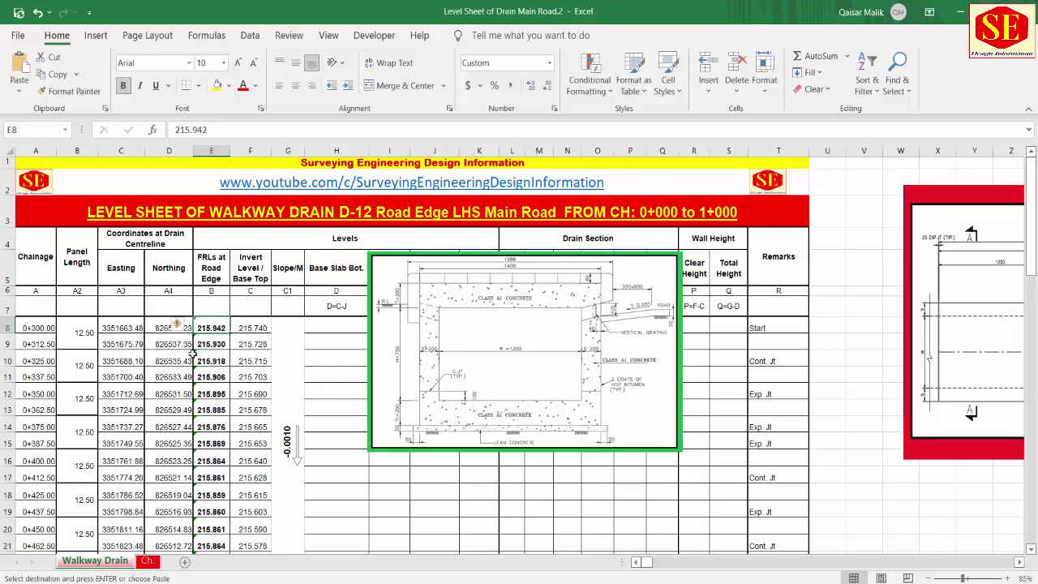
# - Move the drain cross-section picture clear of the column headings and review the Levels headings from Base Slab Bot. to Top Slab Top Level
pyautogui.moveTo(529, 272); pyautogui.dragTo(695, 260)
pyautogui.click(324, 269)
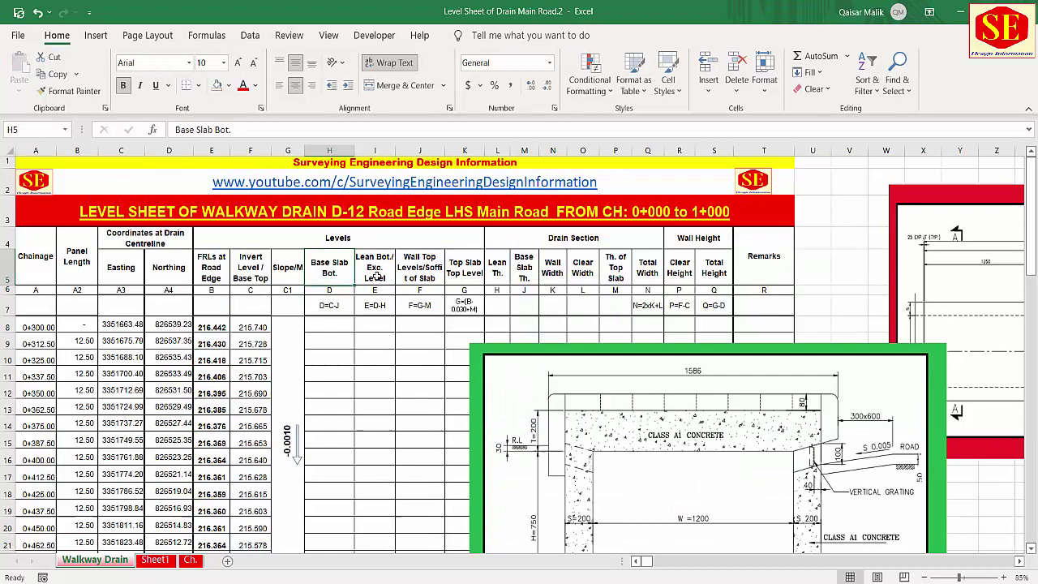
pyautogui.click(375, 275)
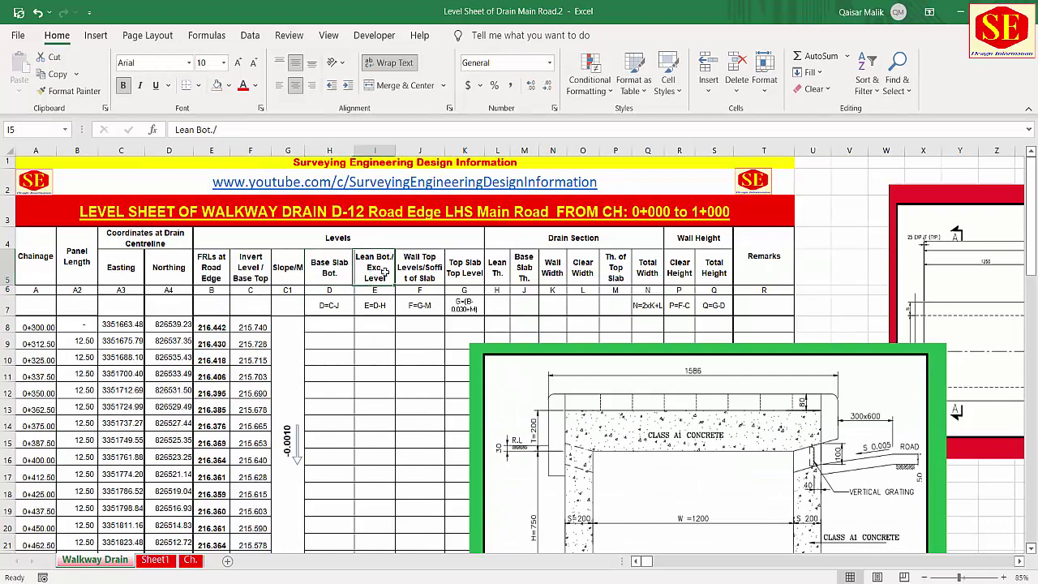
pyautogui.click(438, 261)
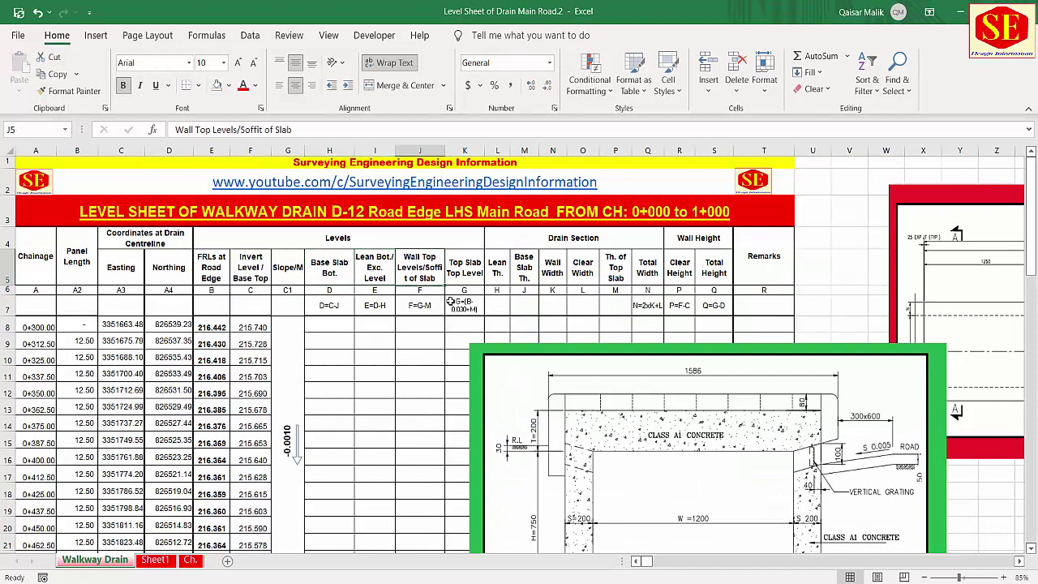
pyautogui.click(469, 277)
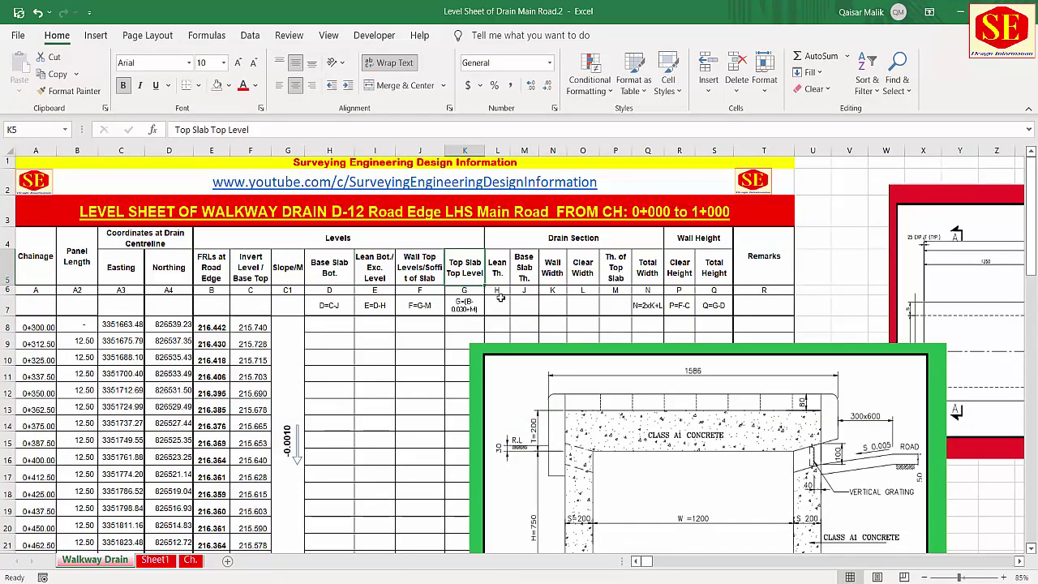
# - Review the Drain Section headings from Lean Th. to Th. of Top Slab
pyautogui.scroll(-1, 501, 299)
pyautogui.scroll(1, 558, 238)
pyautogui.moveTo(559, 243)
pyautogui.mouseDown()
pyautogui.moveTo(559, 267)
pyautogui.moveTo(573, 237)
pyautogui.mouseUp()
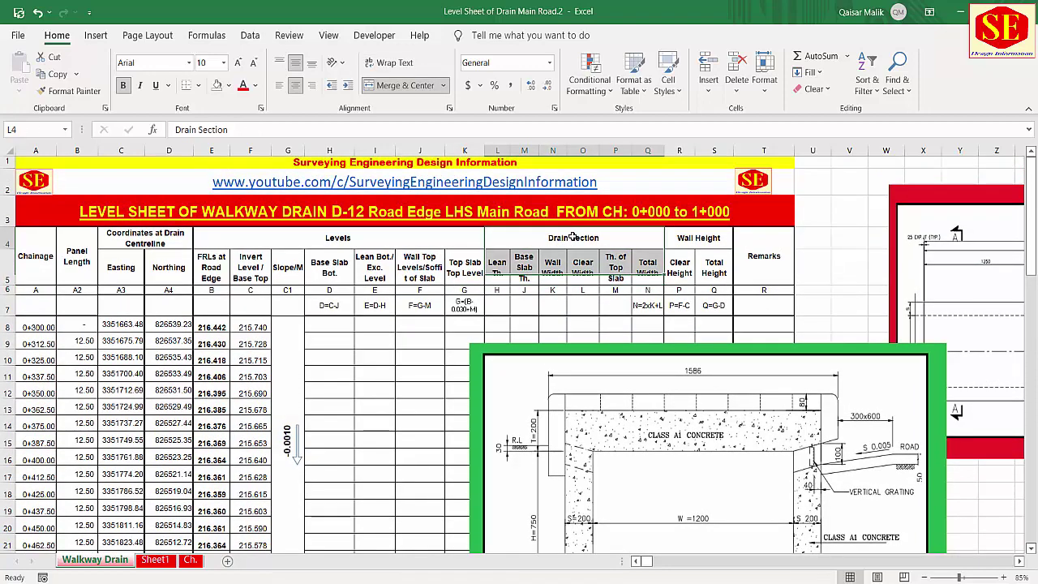
pyautogui.click(498, 268)
pyautogui.click(526, 272)
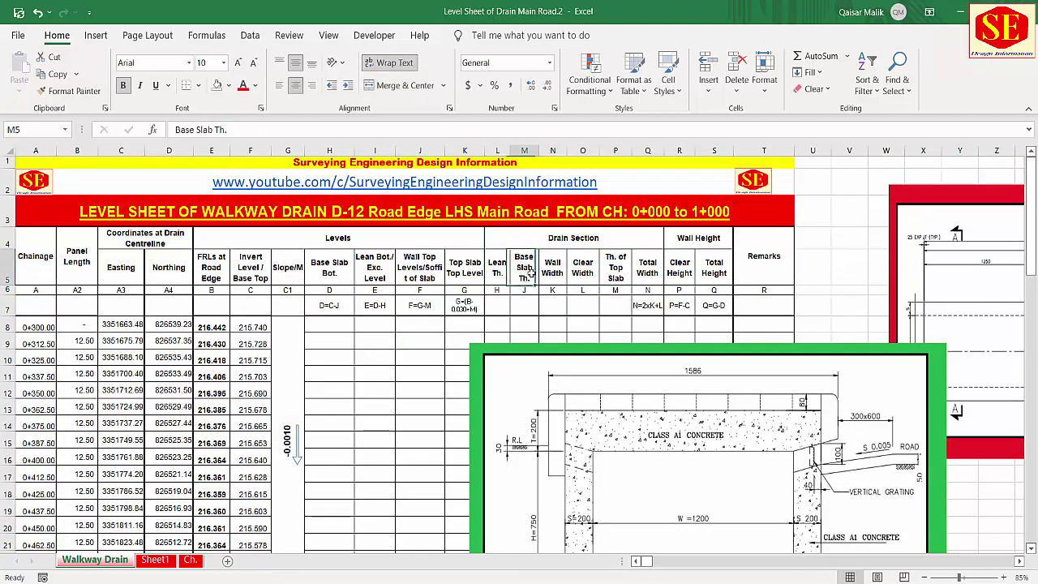
pyautogui.click(560, 273)
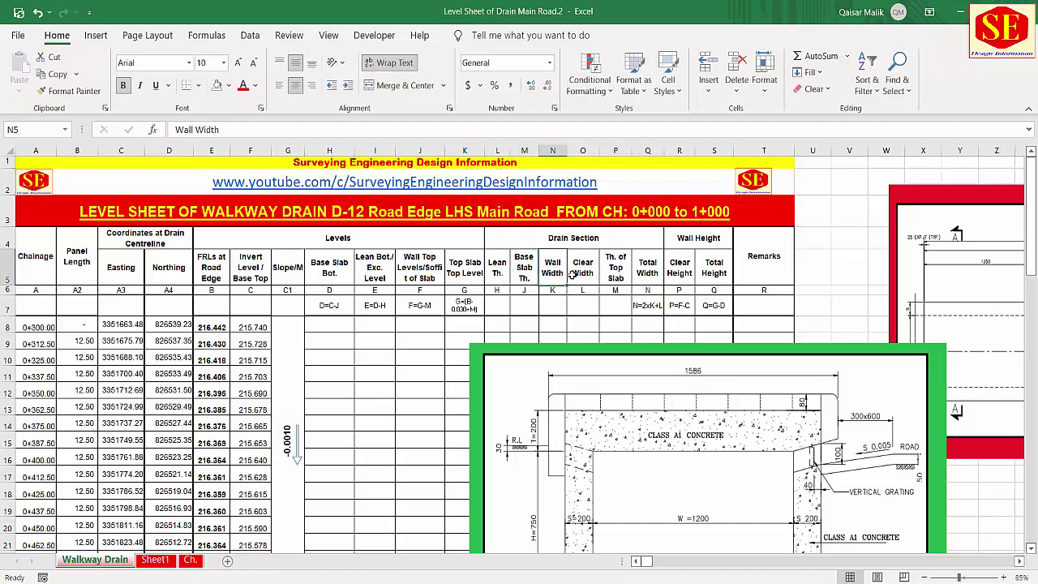
pyautogui.click(583, 270)
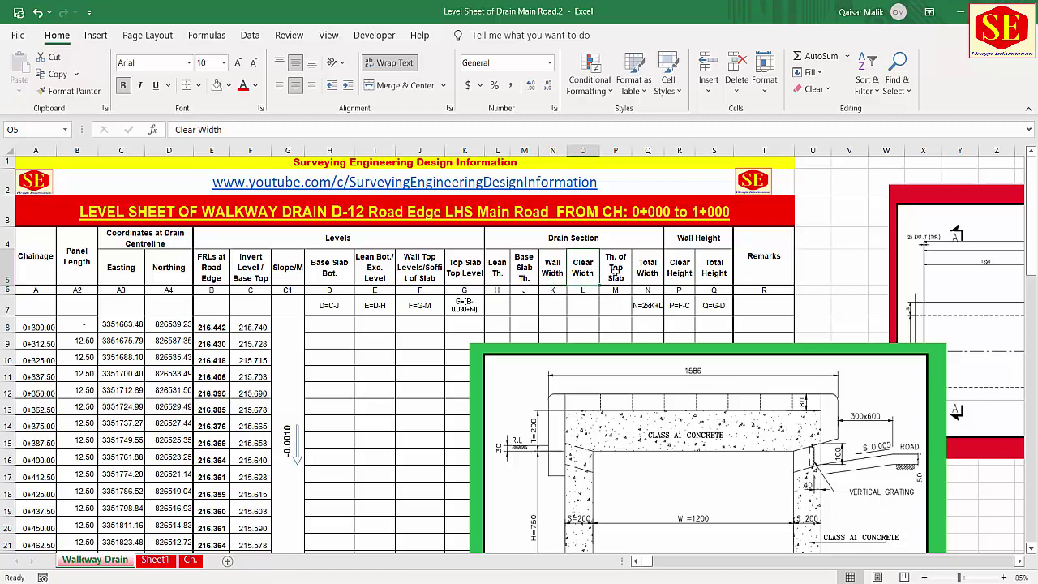
pyautogui.click(616, 269)
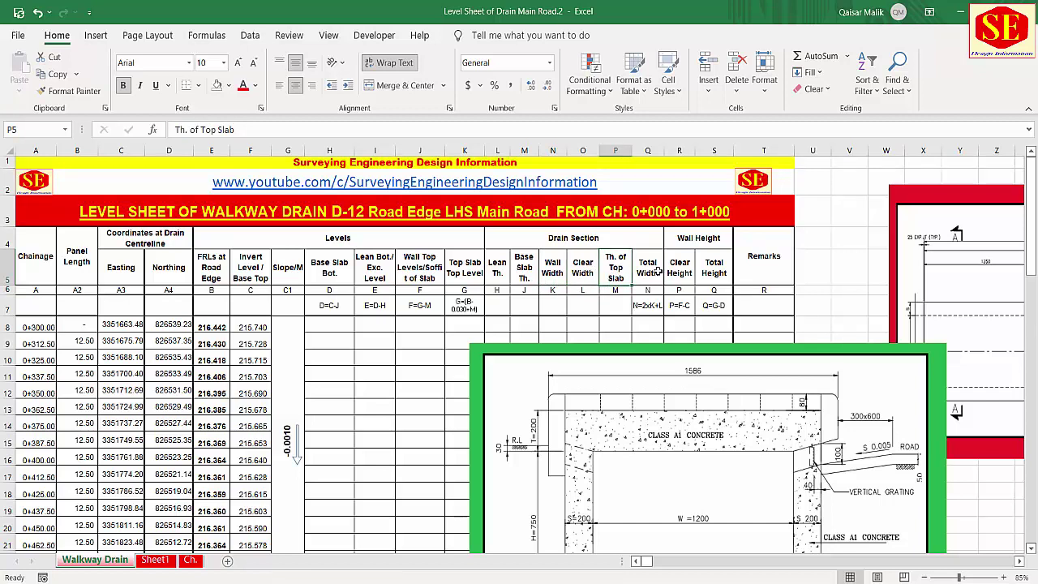
pyautogui.click(619, 302)
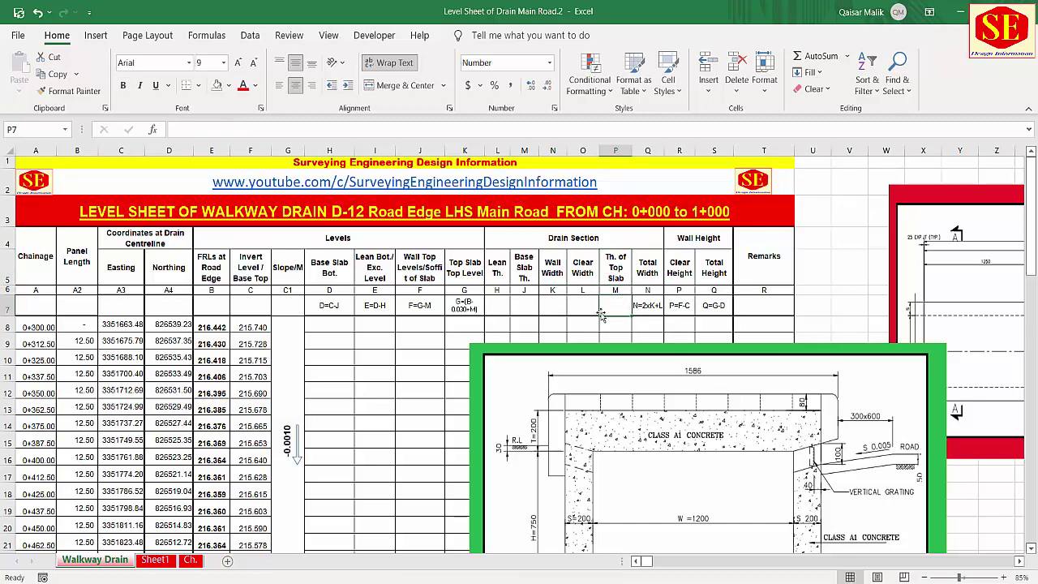
# - Shift the drain cross-section picture slightly away from the Lean Th. column and enter a lean thickness of 0.050 in L7
pyautogui.moveTo(653, 361)
pyautogui.mouseDown()
pyautogui.moveTo(710, 322)
pyautogui.moveTo(685, 352)
pyautogui.mouseUp()
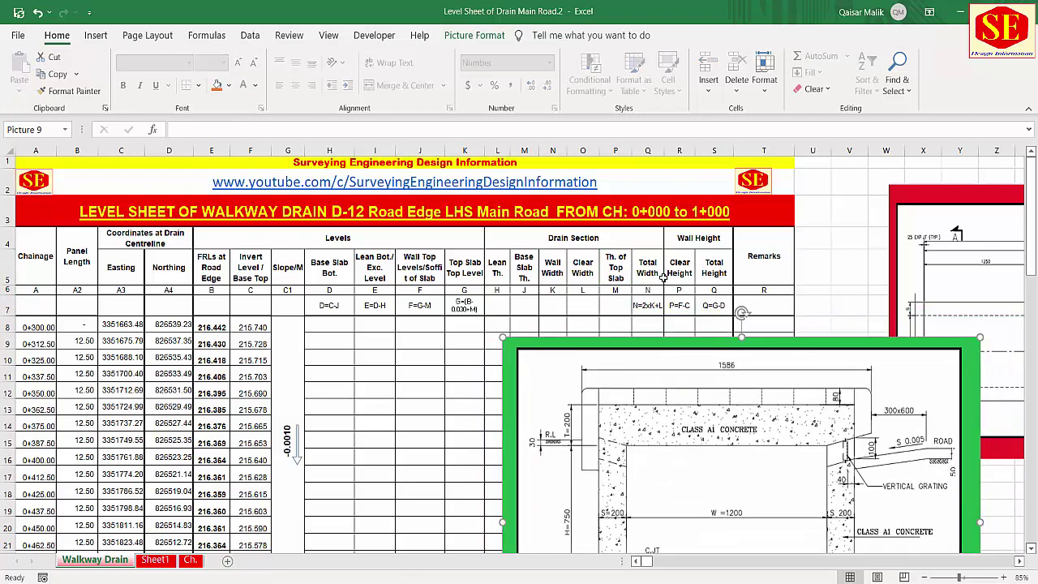
pyautogui.scroll(-1, 663, 276)
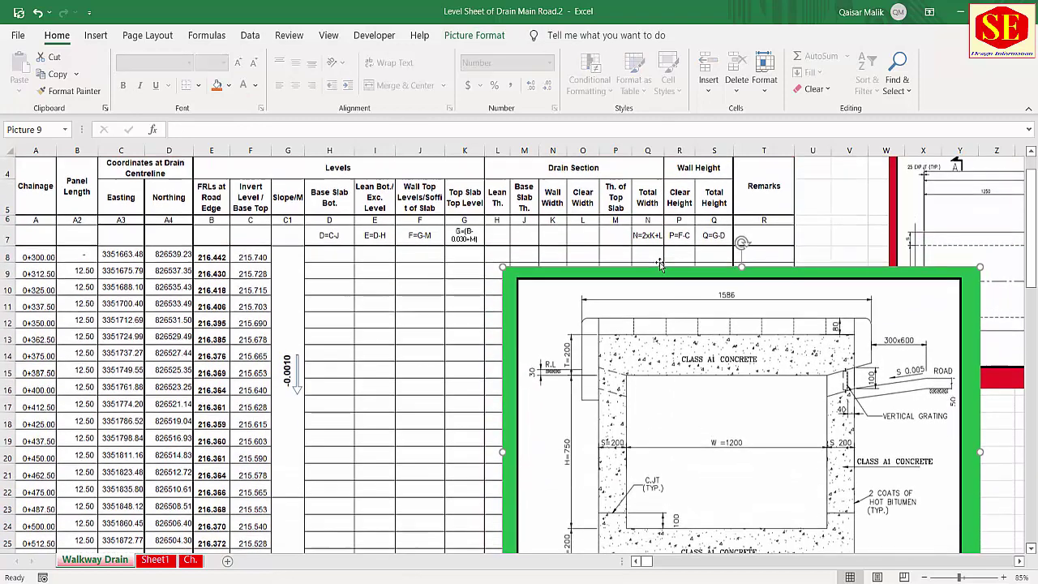
pyautogui.click(502, 236)
pyautogui.scroll(-3, 616, 365)
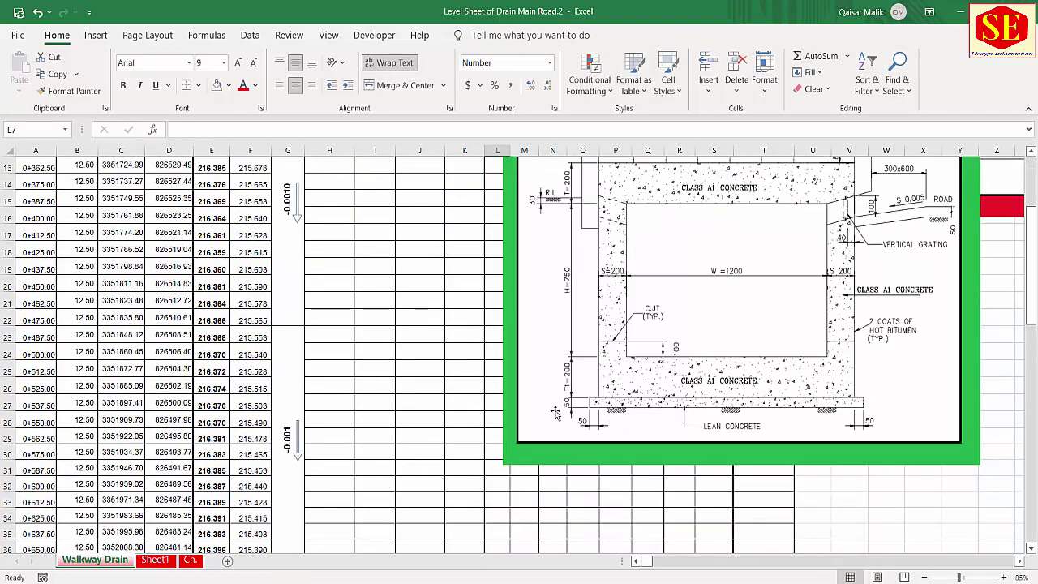
pyautogui.scroll(3, 575, 409)
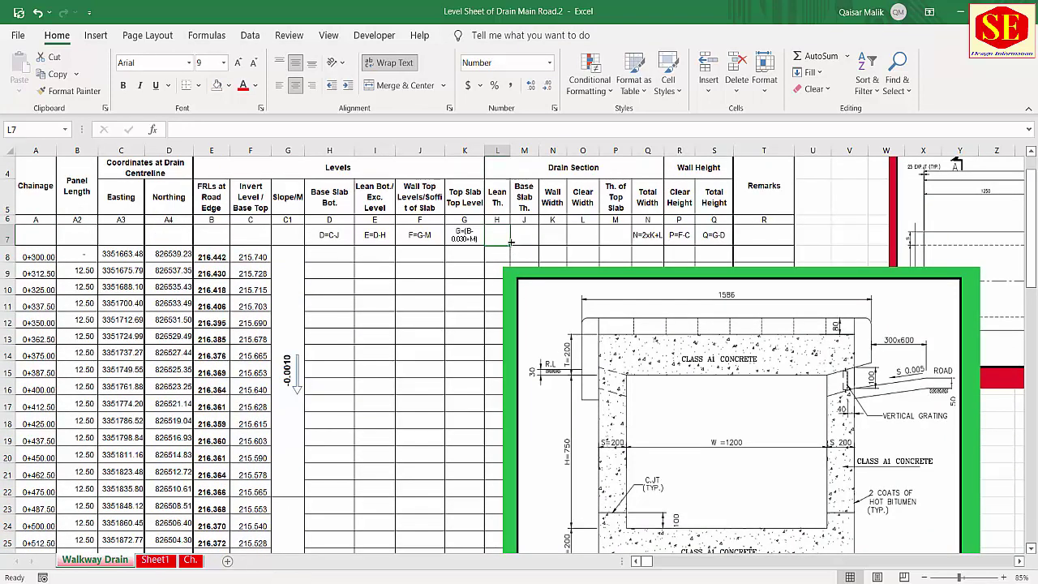
pyautogui.write('0.05')
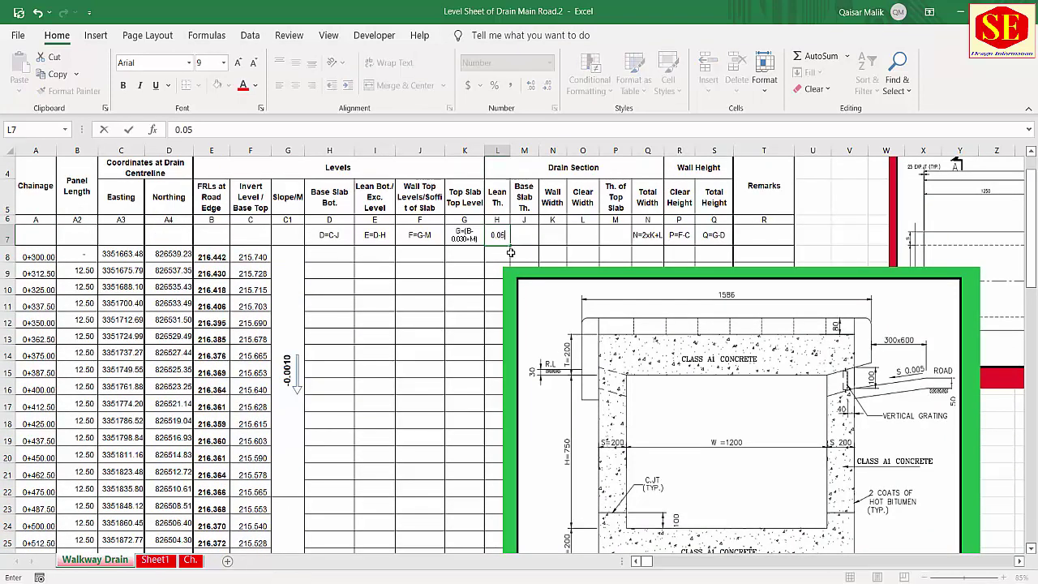
pyautogui.write('0')
pyautogui.press('Return')
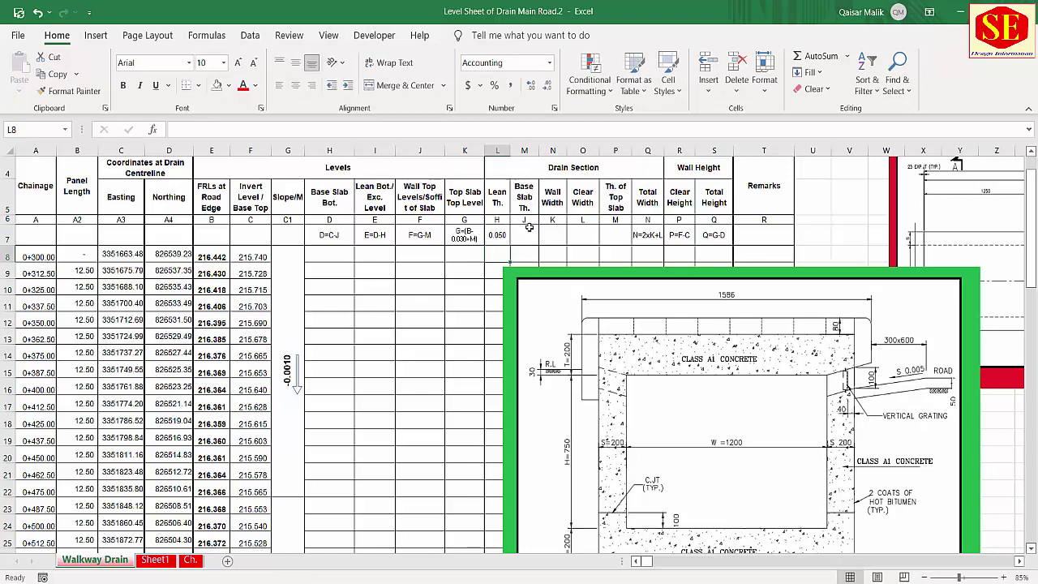
# - Check the base slab dimension on the cross-section drawing and set the Base Slab Th. in M7 to 0.200
pyautogui.scroll(-1, 545, 235)
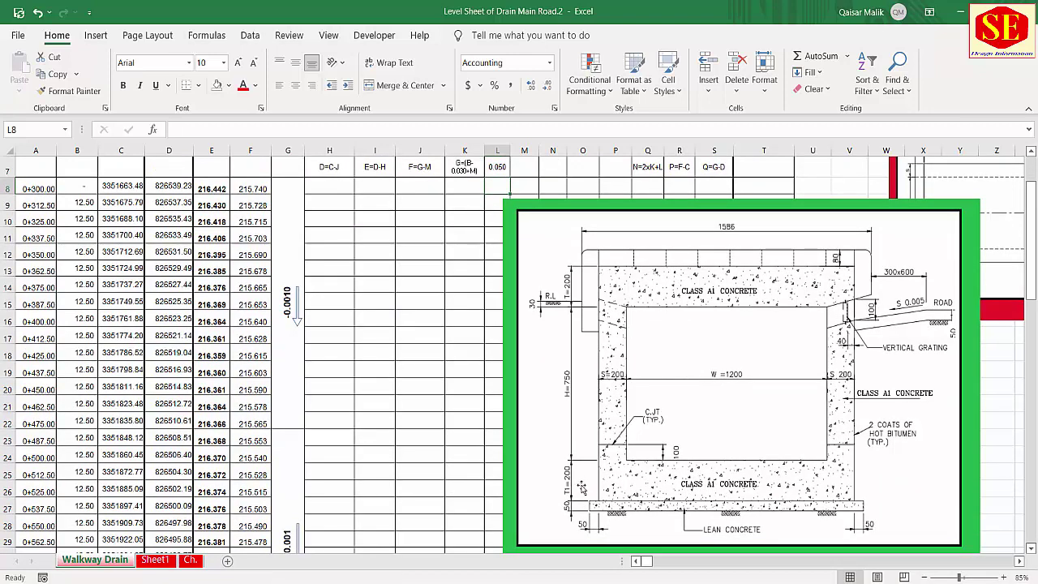
pyautogui.scroll(2, 580, 491)
pyautogui.click(531, 308)
pyautogui.write('200')
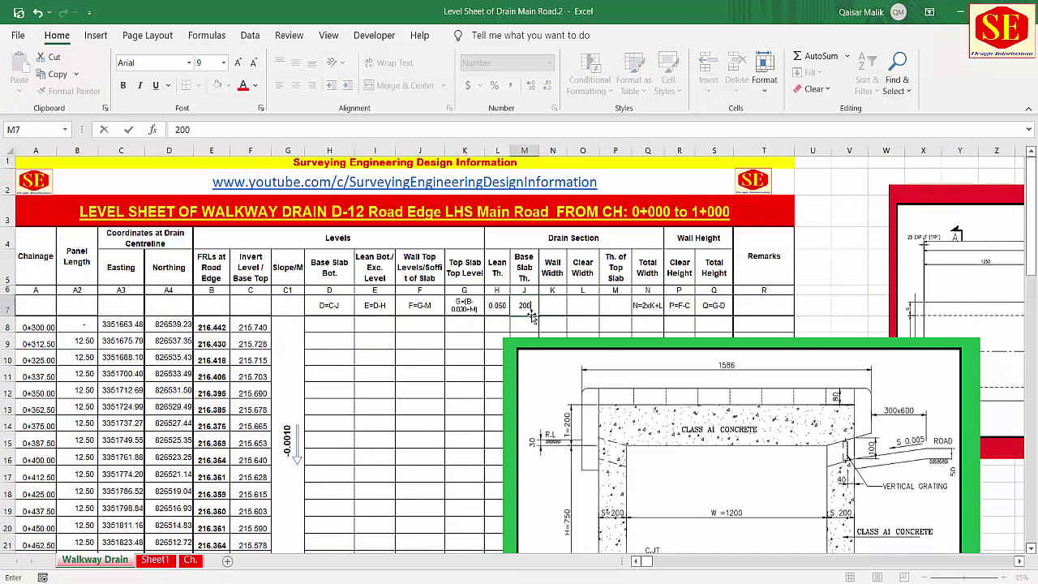
pyautogui.press('Return')
pyautogui.click(528, 302)
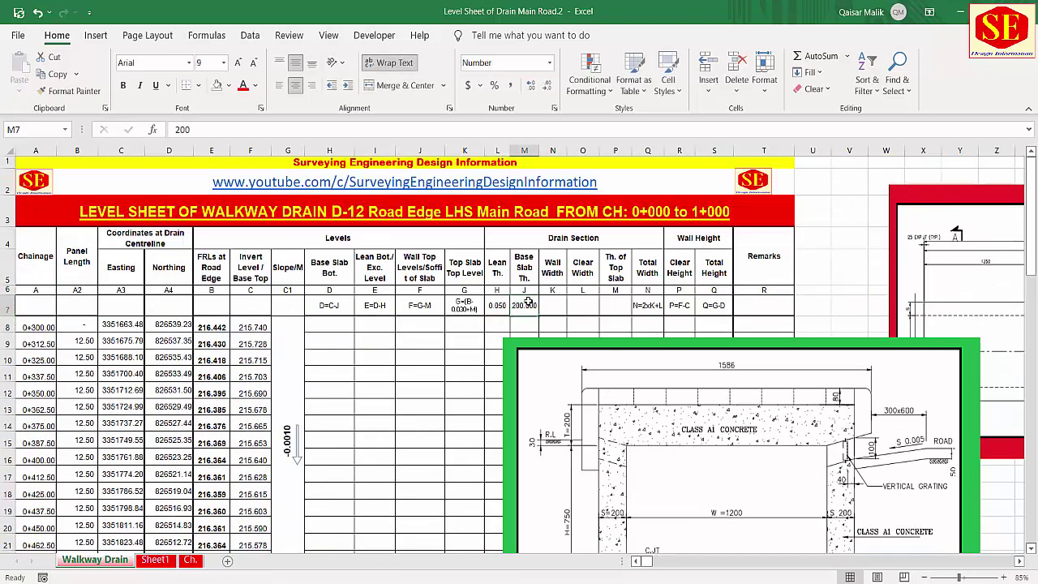
pyautogui.write('0.2')
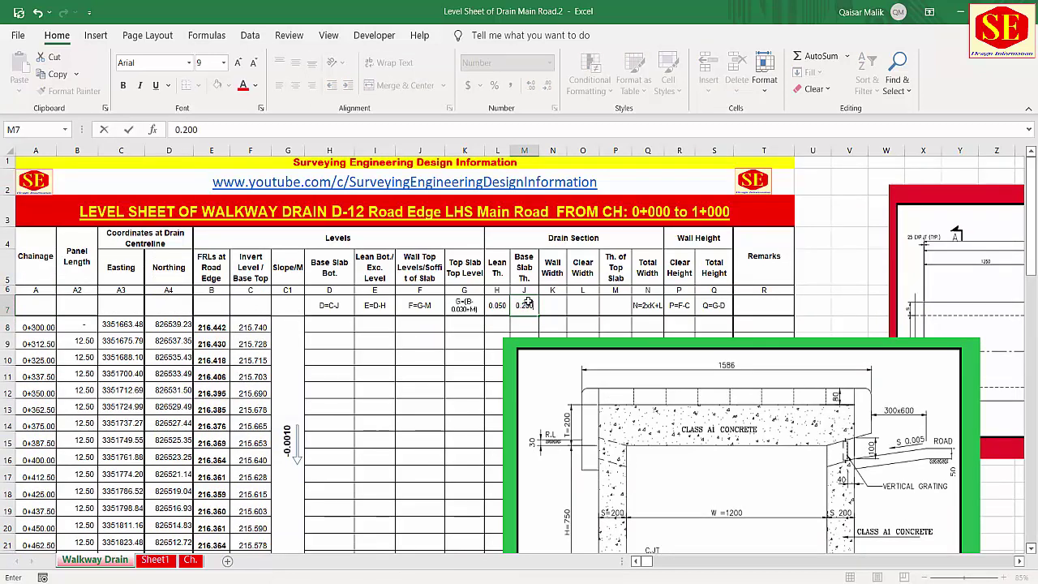
pyautogui.press('Return')
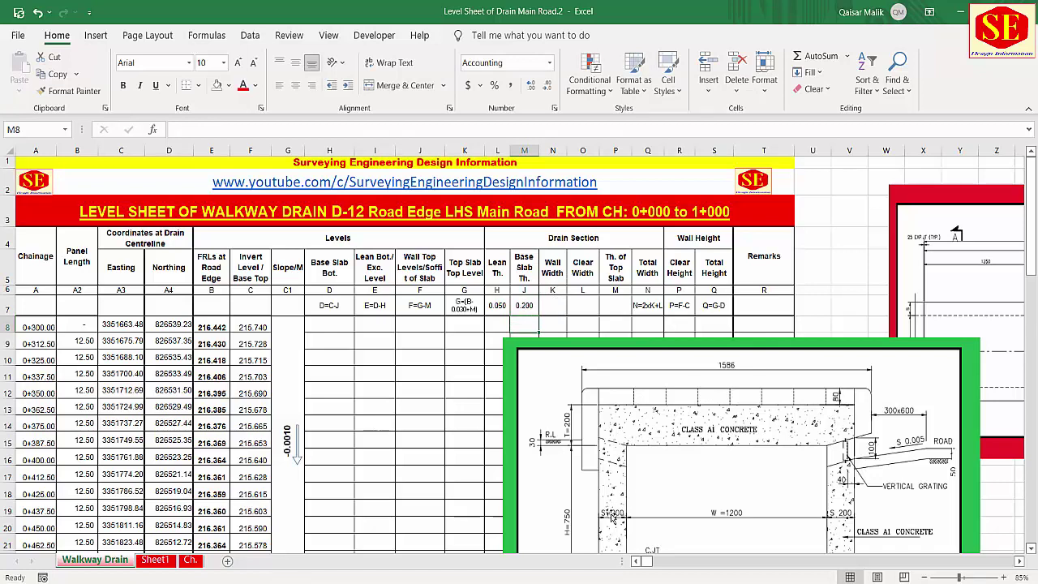
# - Enter a Wall Width of 0.200 in N7 and a Clear Width of 1.2 in O7
pyautogui.click(559, 305)
pyautogui.write('0.200')
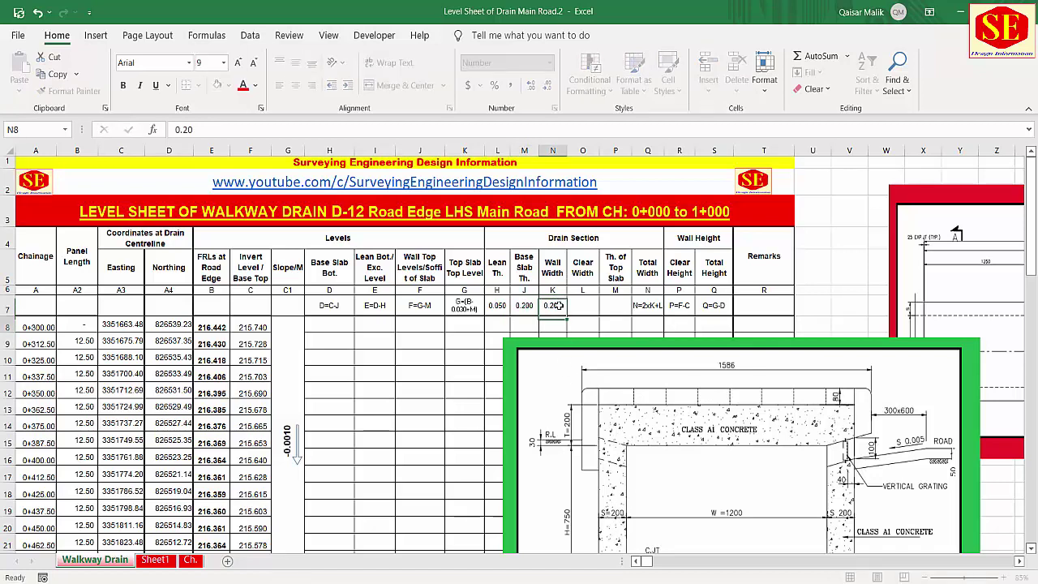
pyautogui.press('Return')
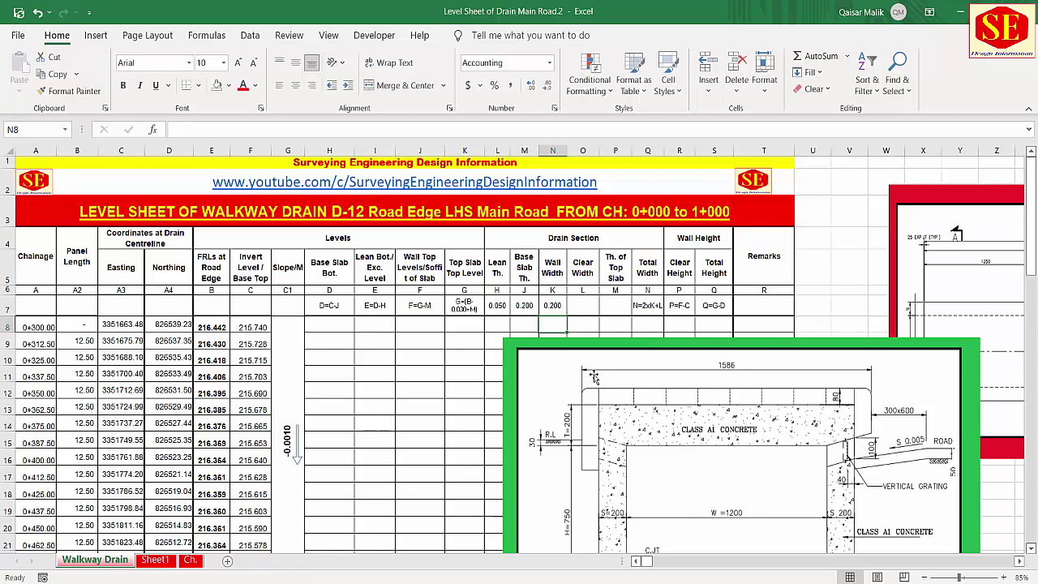
pyautogui.click(578, 306)
pyautogui.write('1.2')
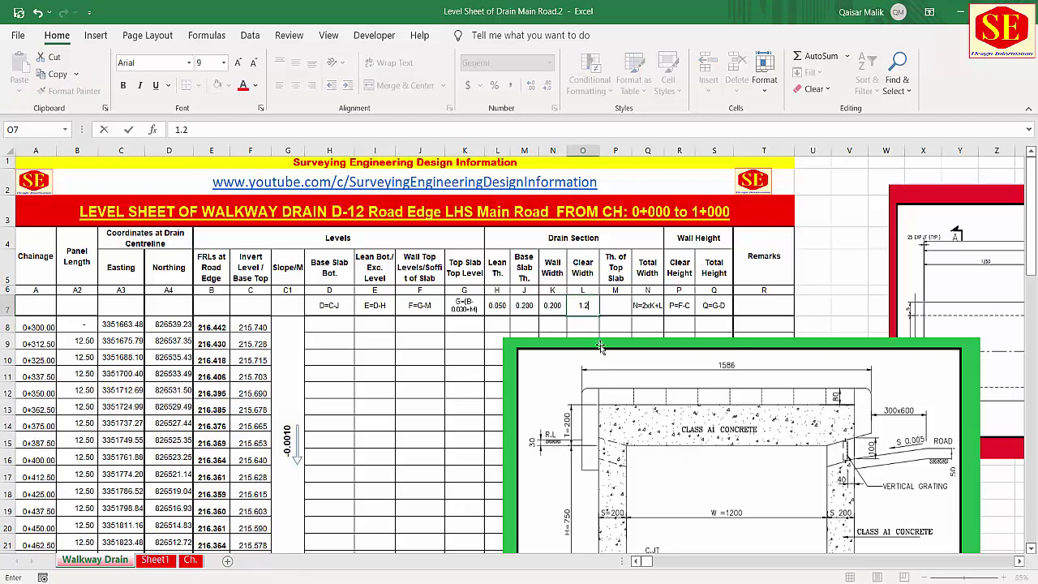
pyautogui.press('Return')
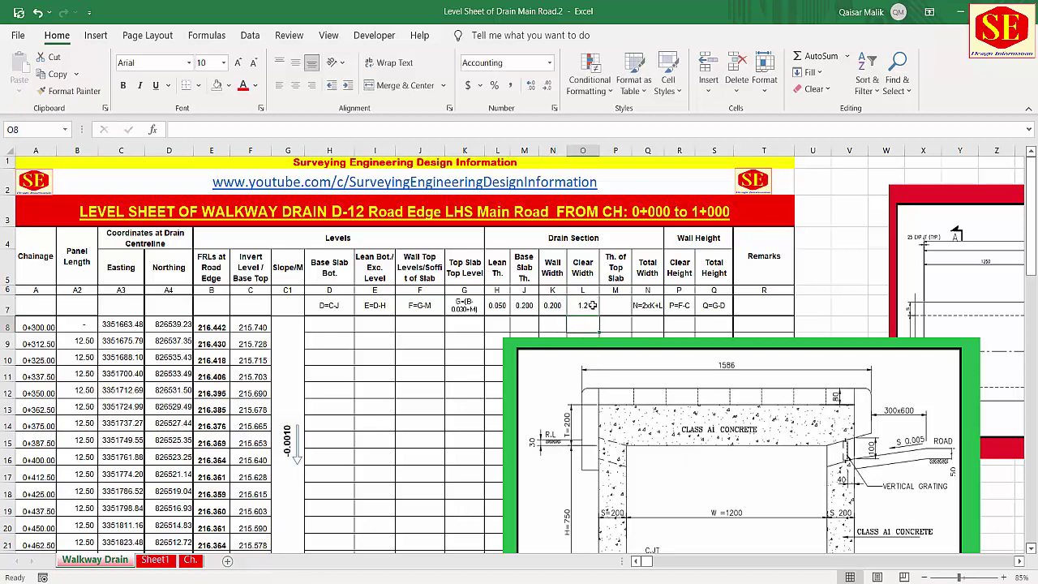
pyautogui.click(588, 306)
# - Enter a top slab thickness of 0.200 in P7 and move the cross-section picture beyond the Remarks column, clear of the table
pyautogui.click(609, 305)
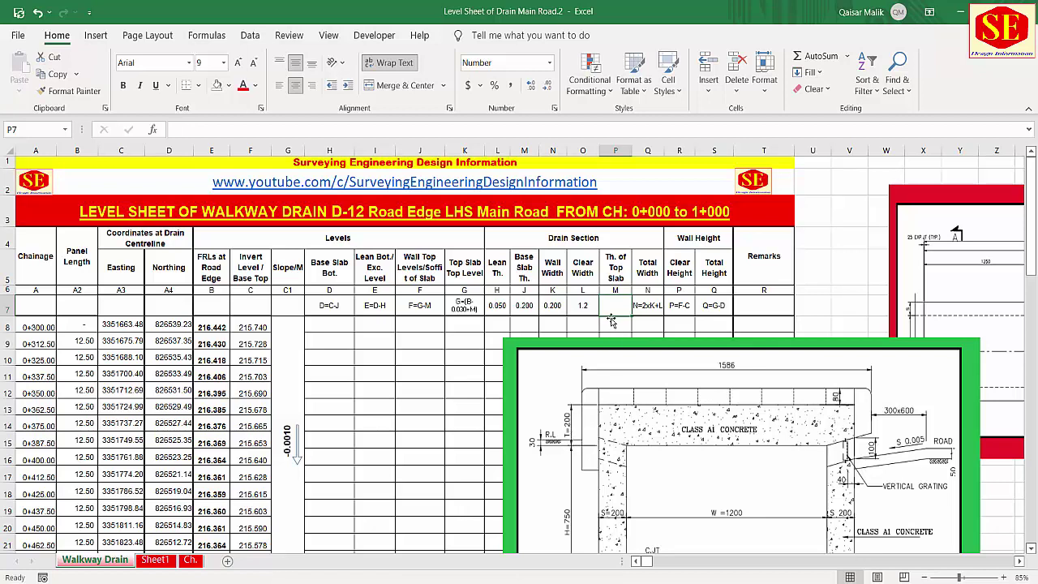
pyautogui.write('0.2')
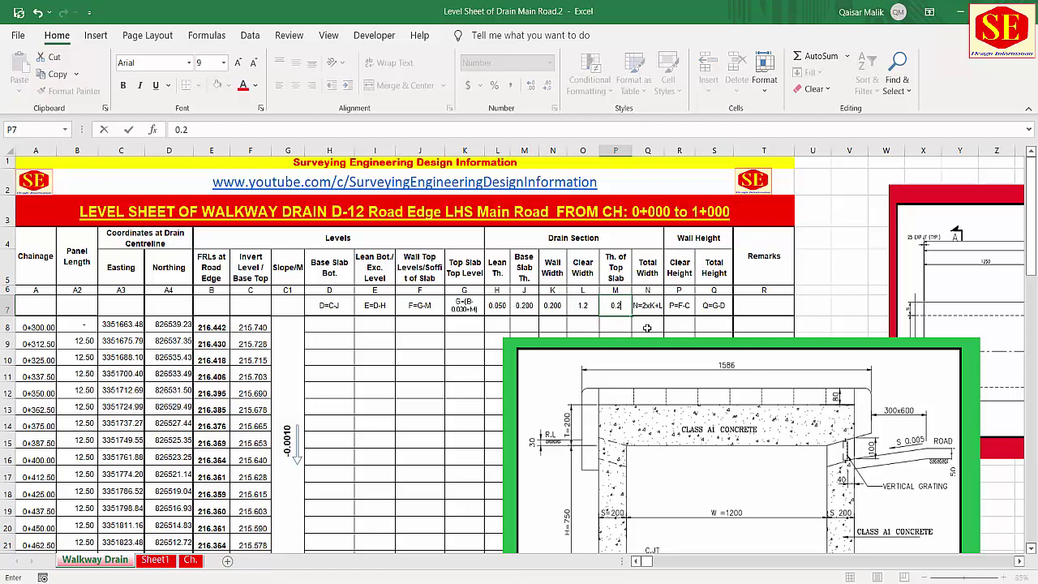
pyautogui.press('Return')
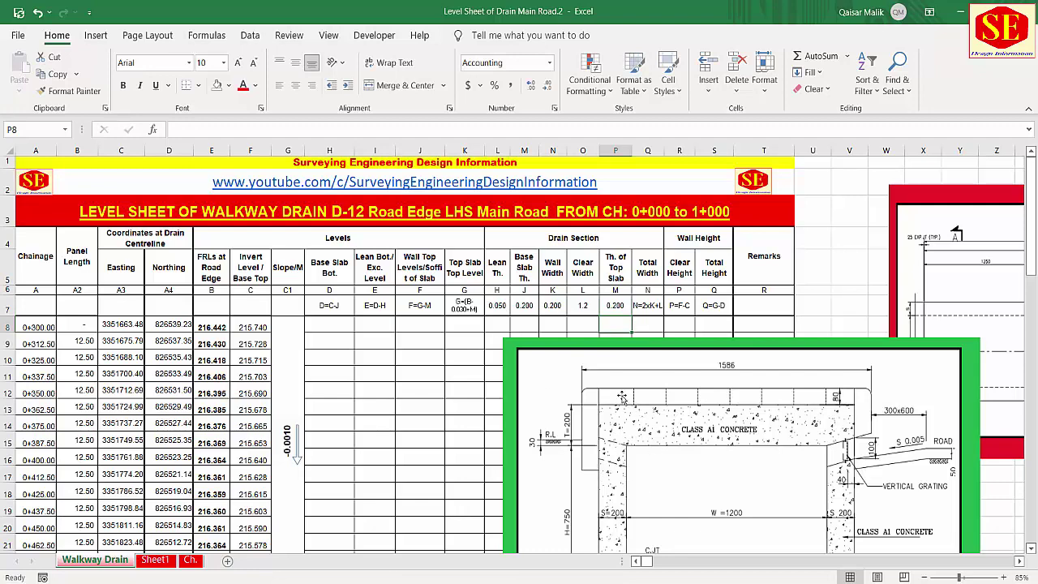
pyautogui.moveTo(539, 357)
pyautogui.mouseDown()
pyautogui.moveTo(771, 325)
pyautogui.moveTo(847, 278)
pyautogui.mouseUp()
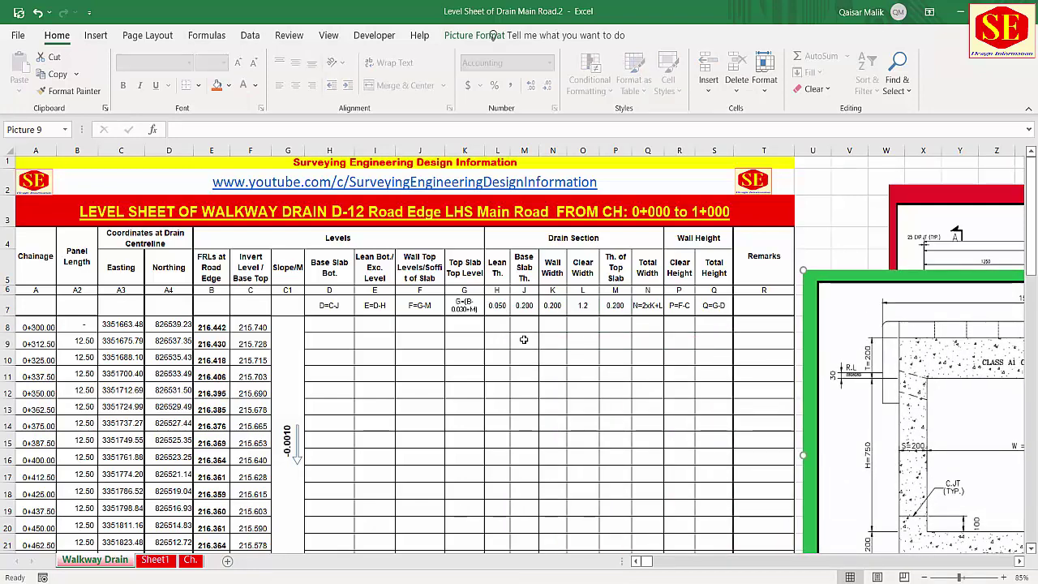
# - Link the Lean Th. and Base Slab Th. cells at chainage 0+300.00 to L7 and M7 with absolute references
pyautogui.click(496, 326)
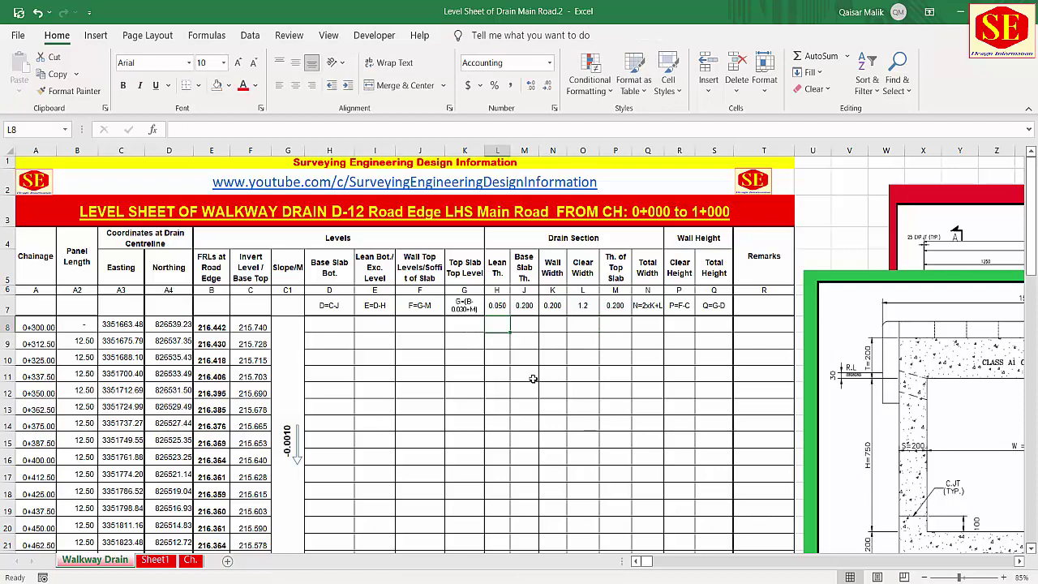
pyautogui.write('=')
pyautogui.click(497, 305)
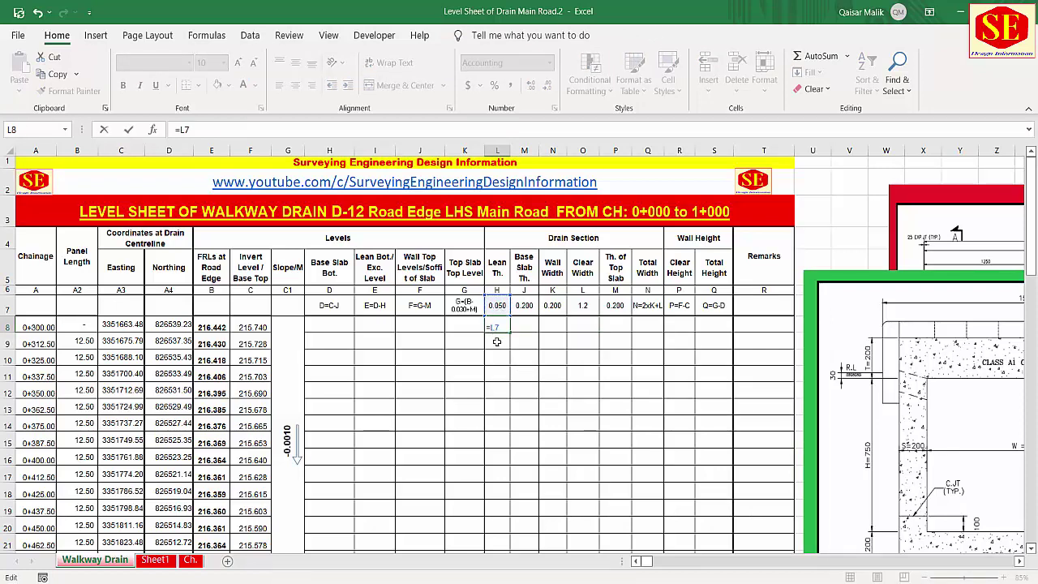
pyautogui.press('F4')
pyautogui.press('Tab')
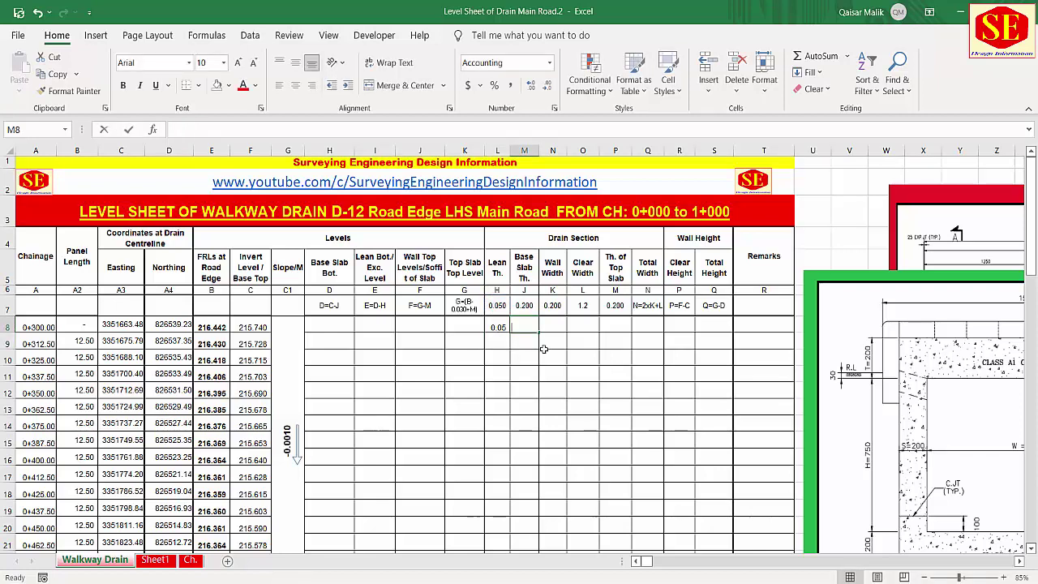
pyautogui.write('=')
pyautogui.click(528, 311)
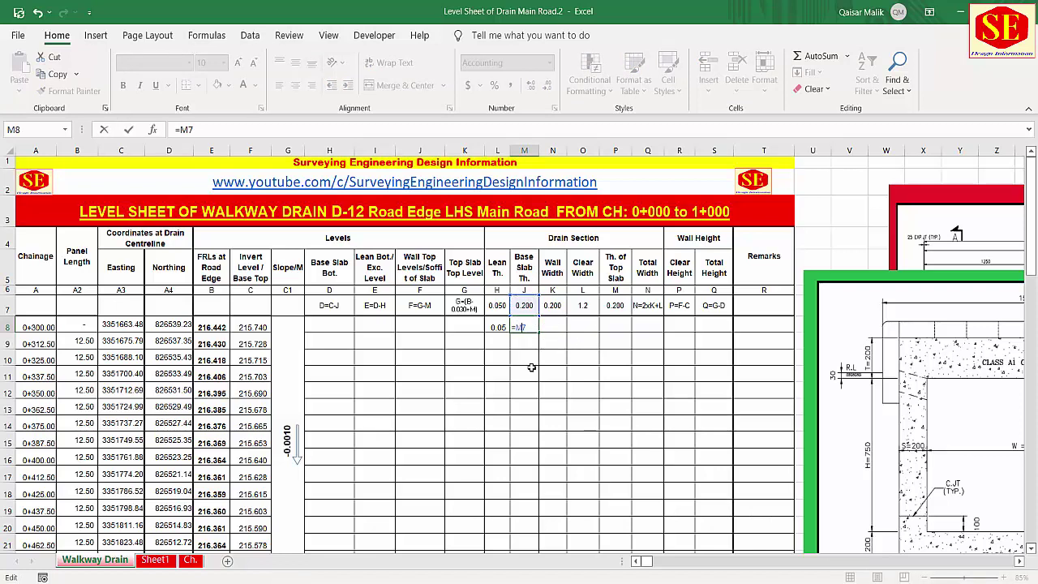
pyautogui.press('F4')
pyautogui.press('Return')
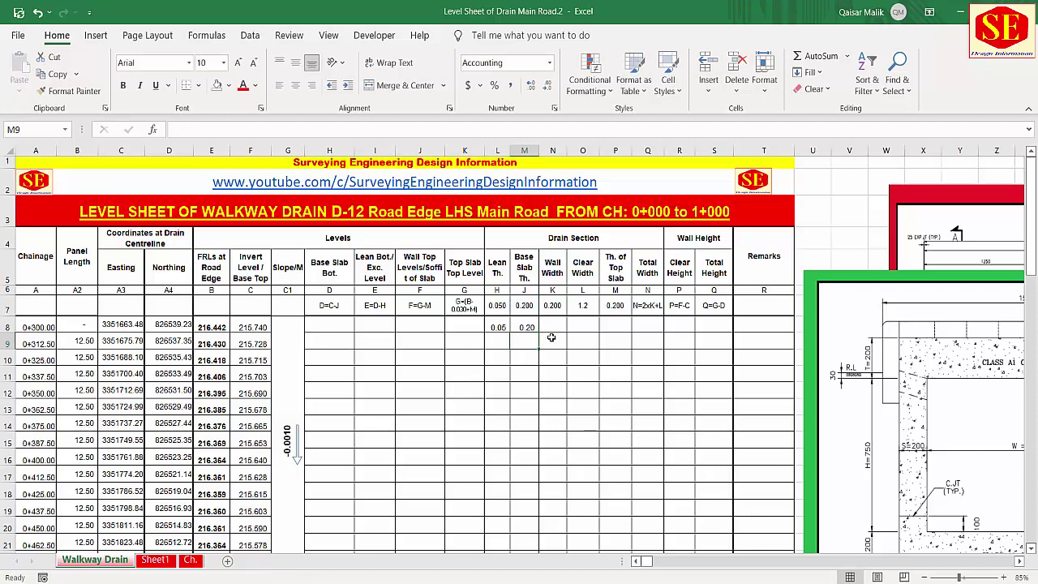
# - Link the Wall Width cell at chainage 0+300.00 to N7 with an absolute reference
pyautogui.click(556, 326)
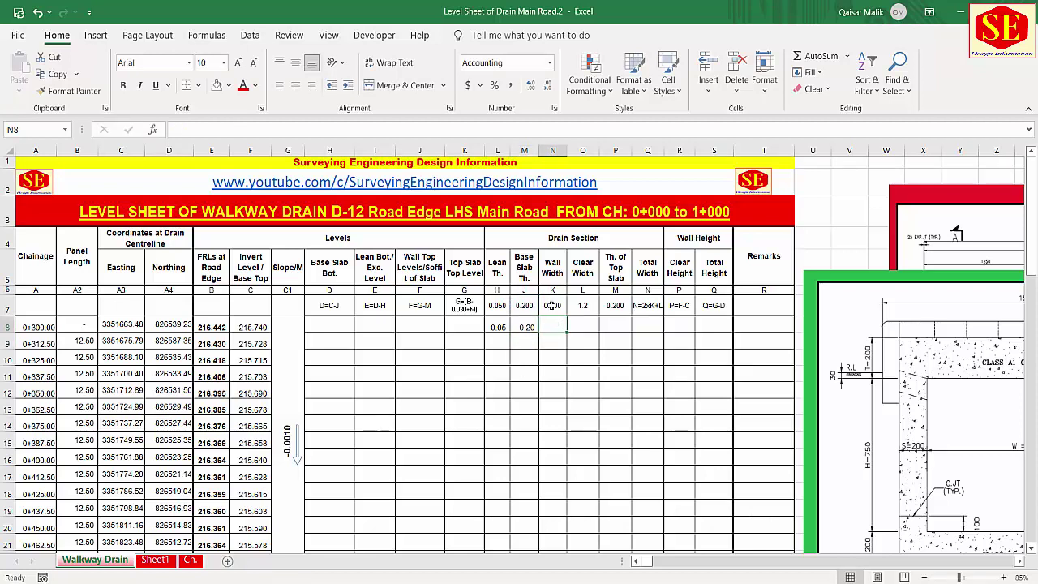
pyautogui.write('=')
pyautogui.click(551, 305)
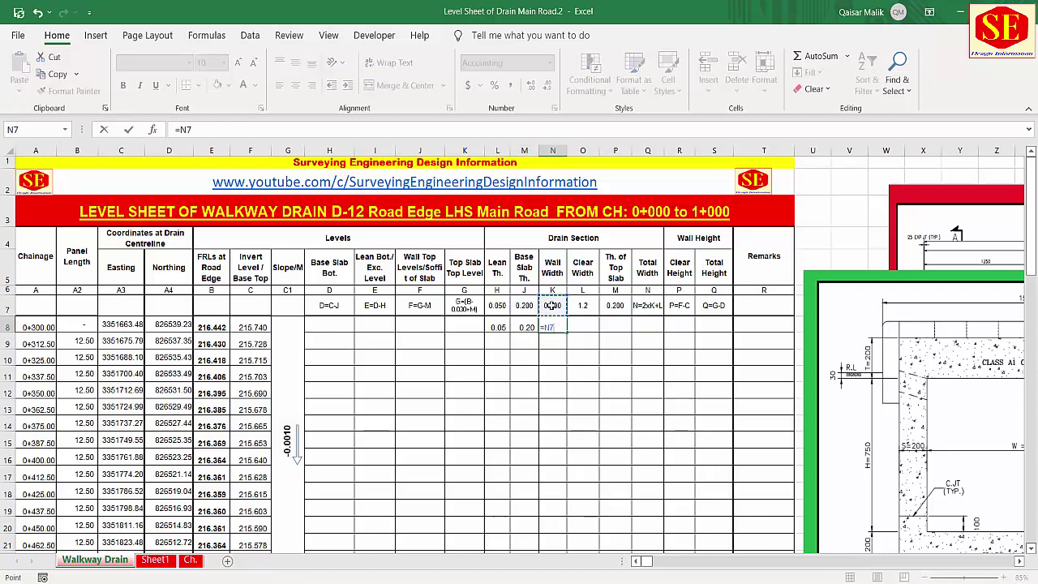
pyautogui.press('F4')
pyautogui.press('Return')
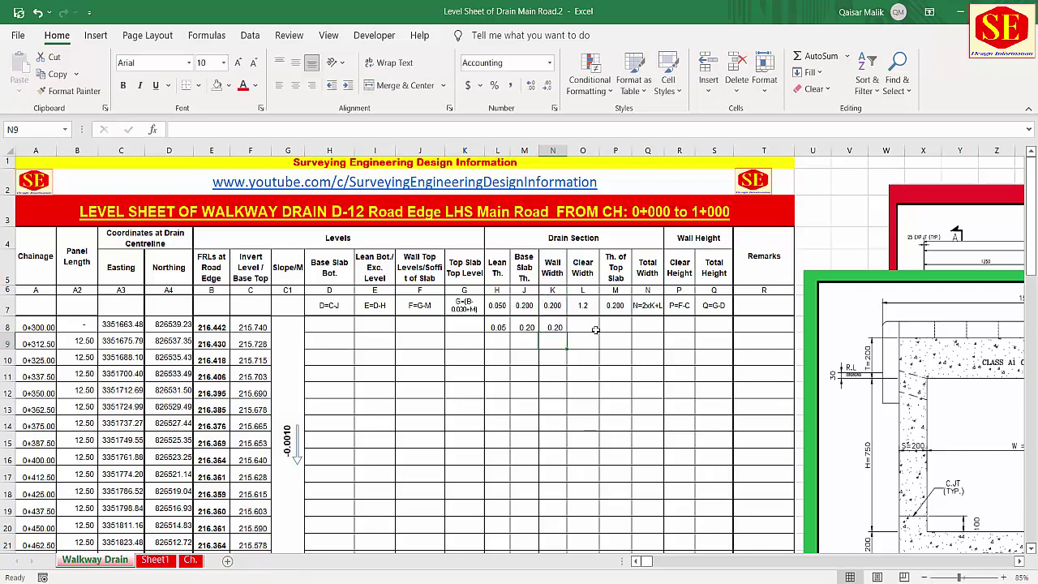
# - Link the Clear Width cell at chainage 0+300.00 to O7 with an absolute reference
pyautogui.click(594, 327)
pyautogui.write('=')
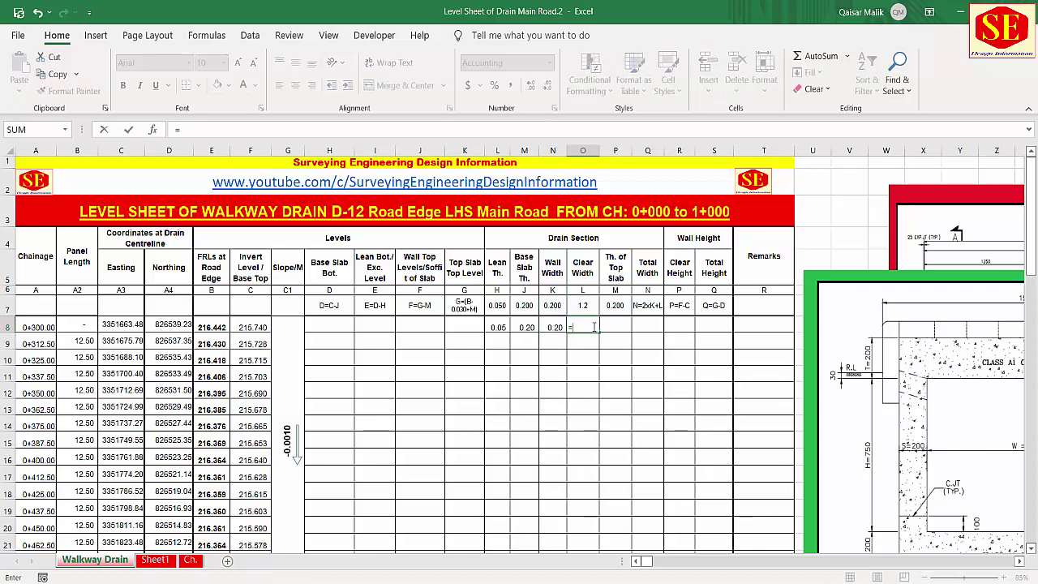
pyautogui.click(589, 308)
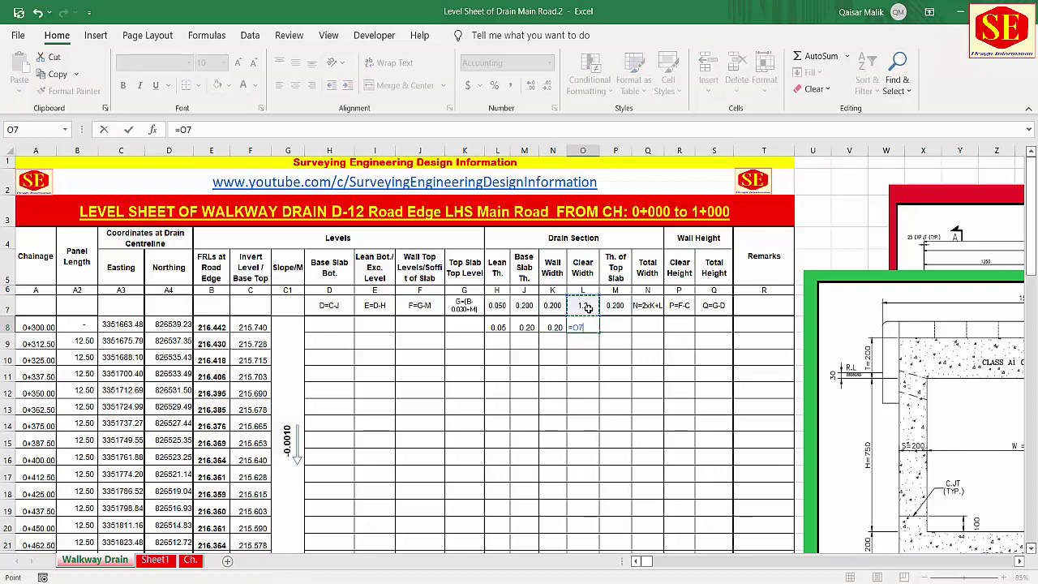
pyautogui.press('F4')
pyautogui.press('Return')
# - Link the Th. of Top Slab cell at chainage 0+300.00 to P7 with an absolute reference
pyautogui.click(616, 329)
pyautogui.write('=')
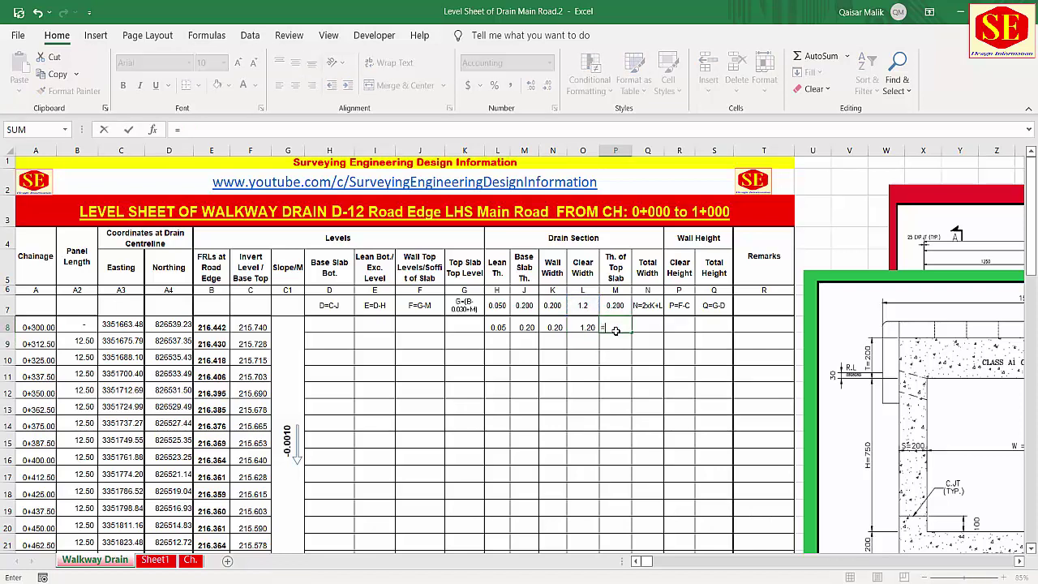
pyautogui.click(610, 306)
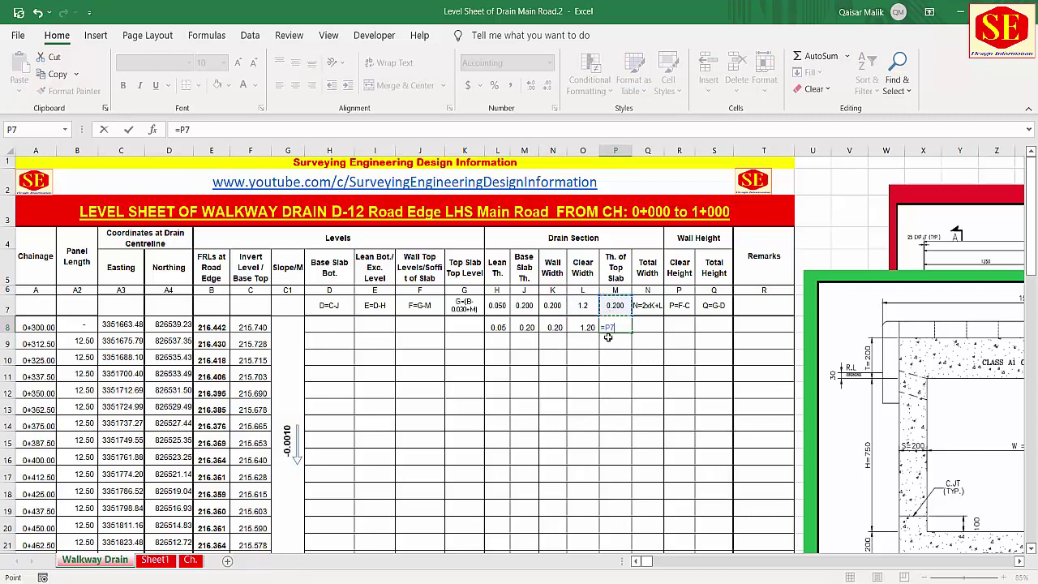
pyautogui.press('F4')
pyautogui.press('Return')
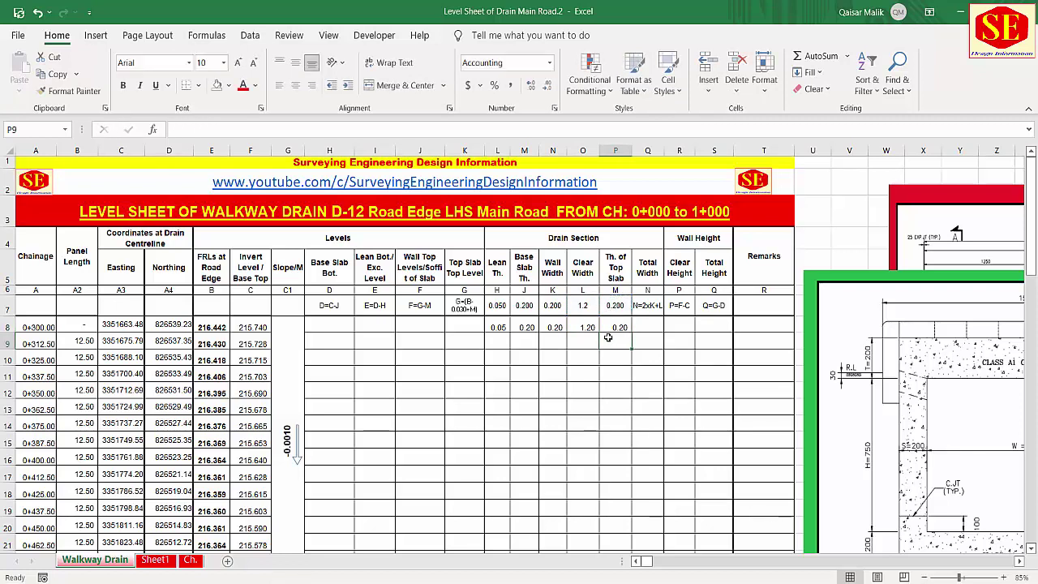
# - Fill the linked drain section values in L8:P8 down to chainage 1+190.00 in row 80
pyautogui.moveTo(509, 332); pyautogui.dragTo(616, 328)
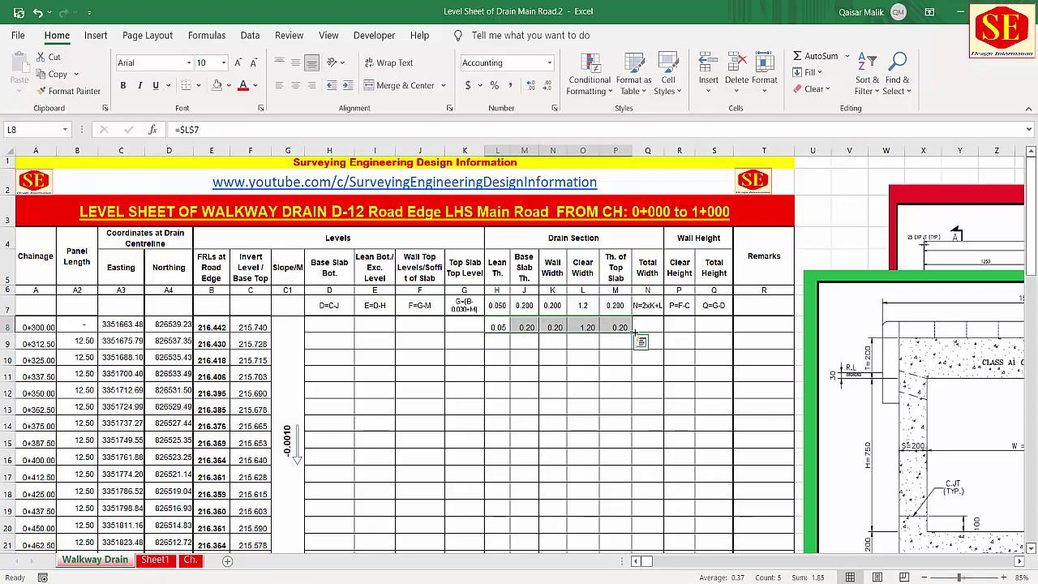
pyautogui.moveTo(632, 332); pyautogui.dragTo(627, 513)
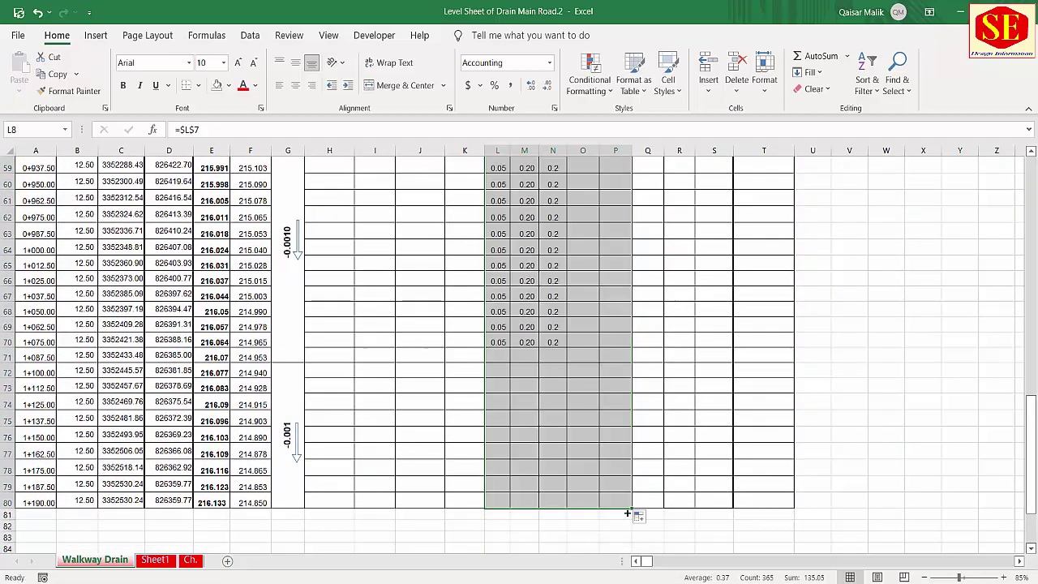
pyautogui.scroll(11, 637, 465)
pyautogui.scroll(8, 638, 465)
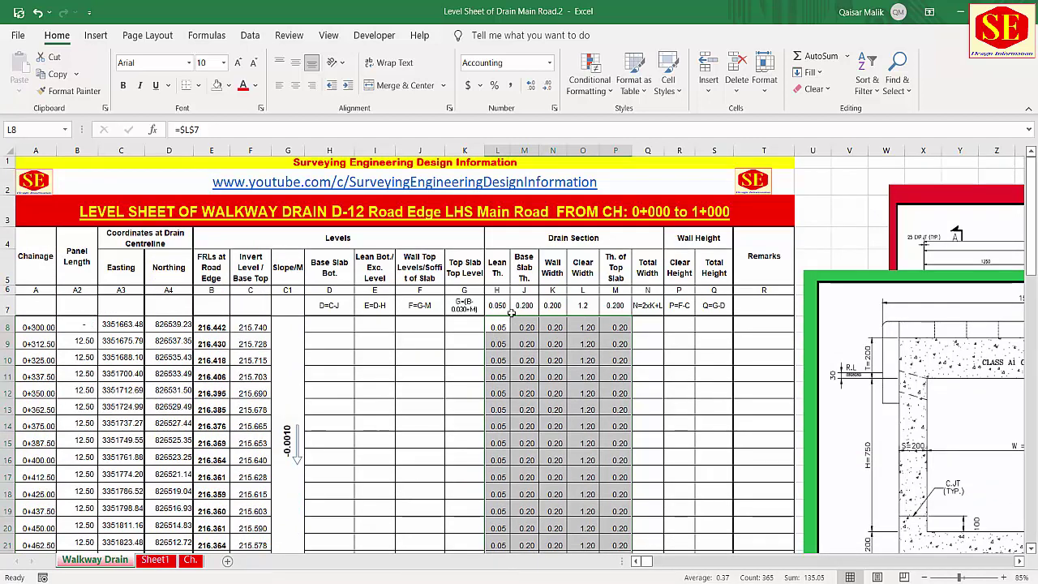
pyautogui.click(496, 364)
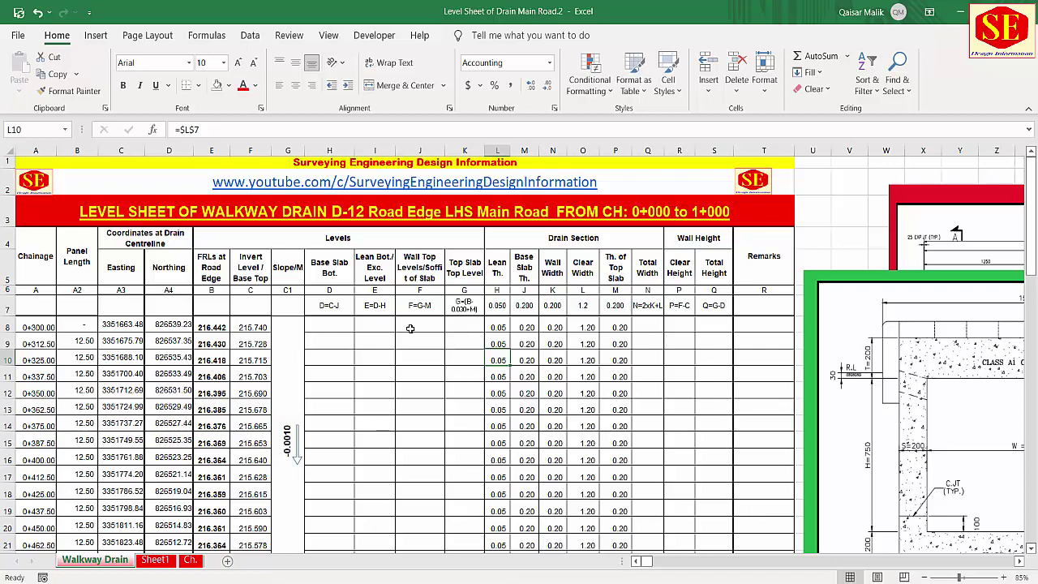
# - Make the level formula labels in H7:K7 bold
pyautogui.click(323, 272)
pyautogui.click(335, 302)
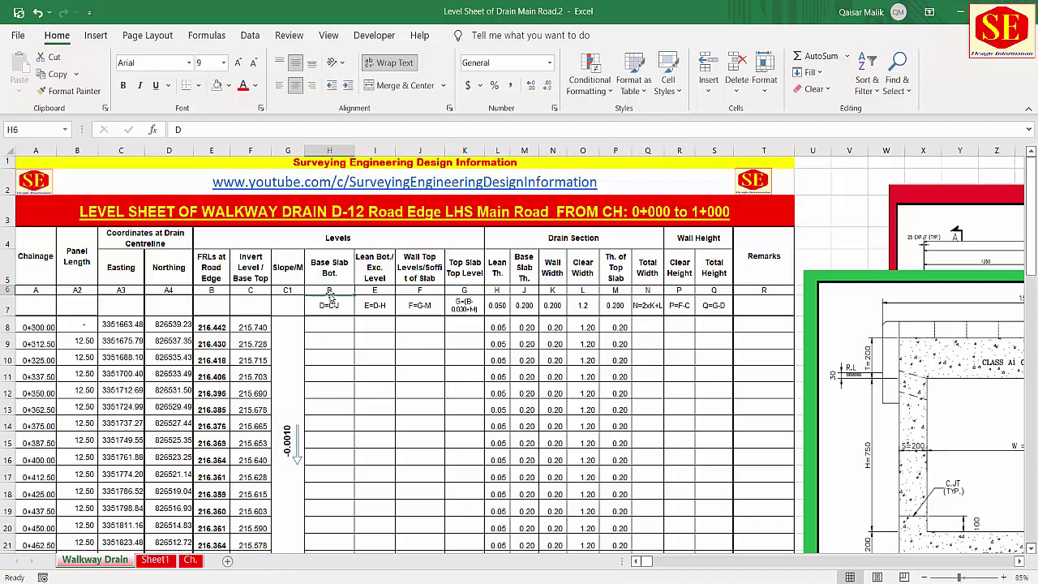
pyautogui.moveTo(330, 298); pyautogui.dragTo(460, 301)
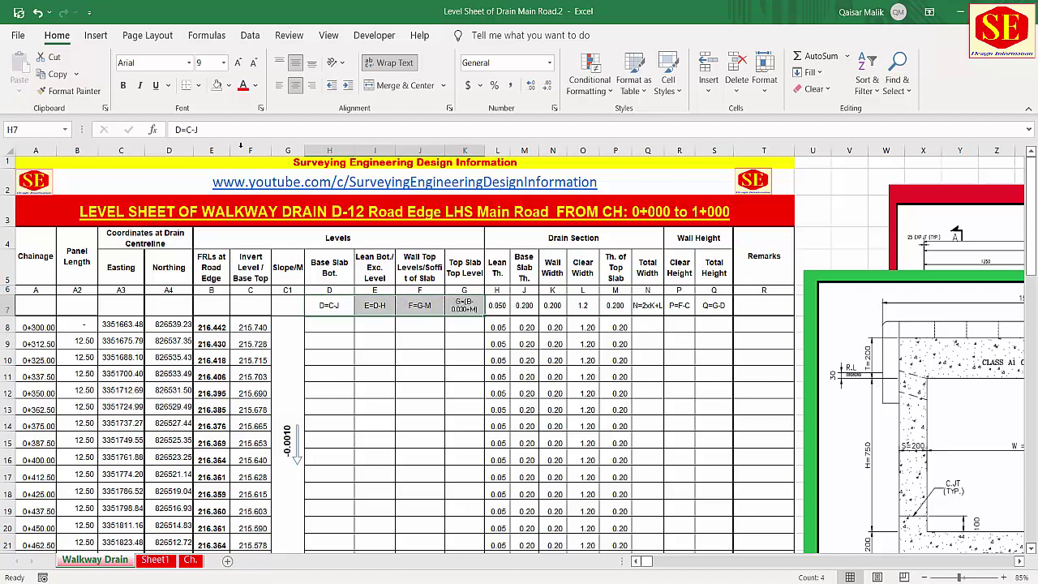
pyautogui.click(122, 85)
pyautogui.click(356, 358)
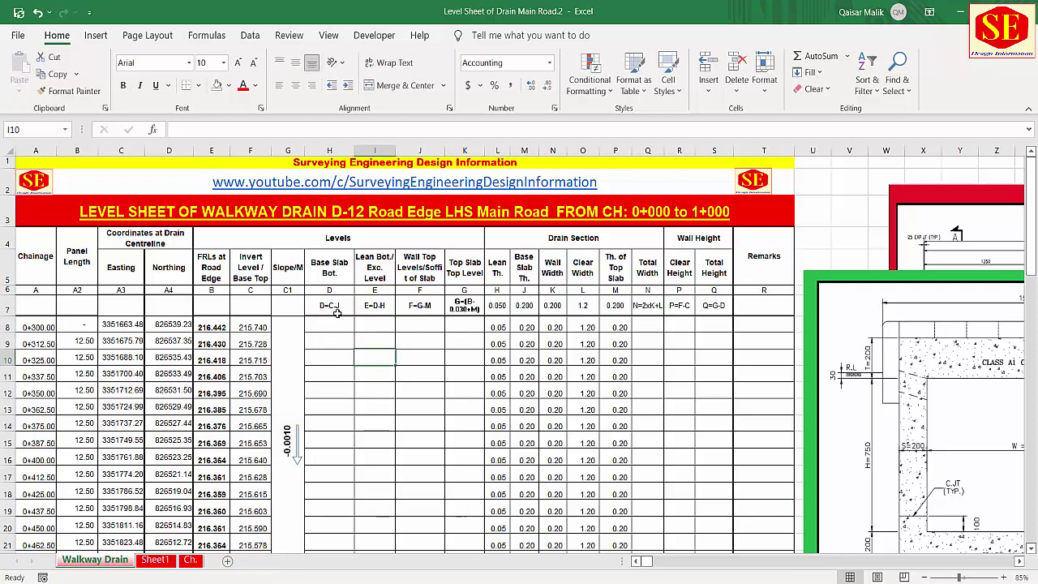
# - Check the invert level and base slab thickness cells against the cross-section picture, bringing it nearer the drain section columns
pyautogui.click(263, 333)
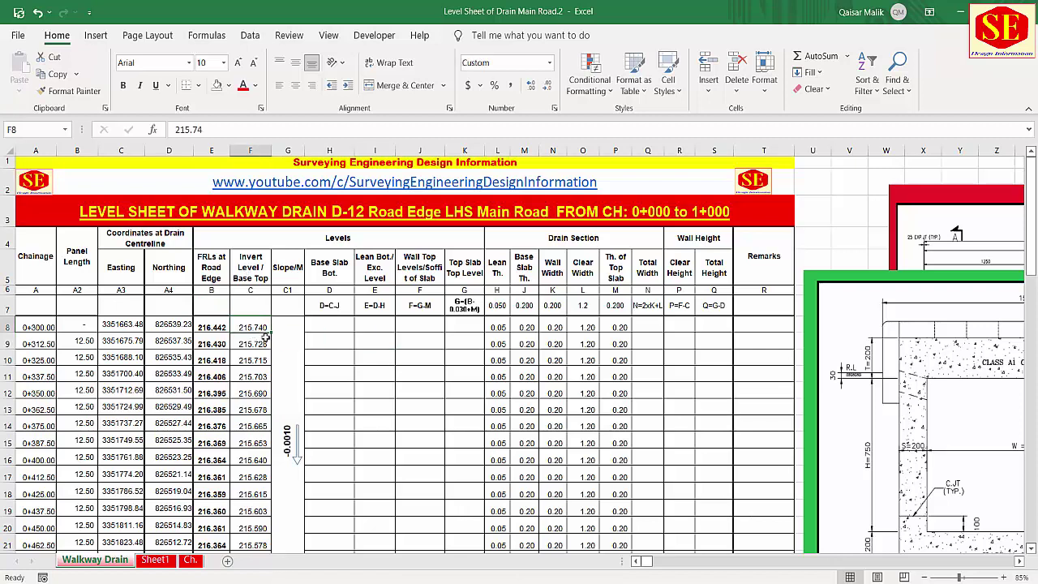
pyautogui.click(528, 265)
pyautogui.click(525, 305)
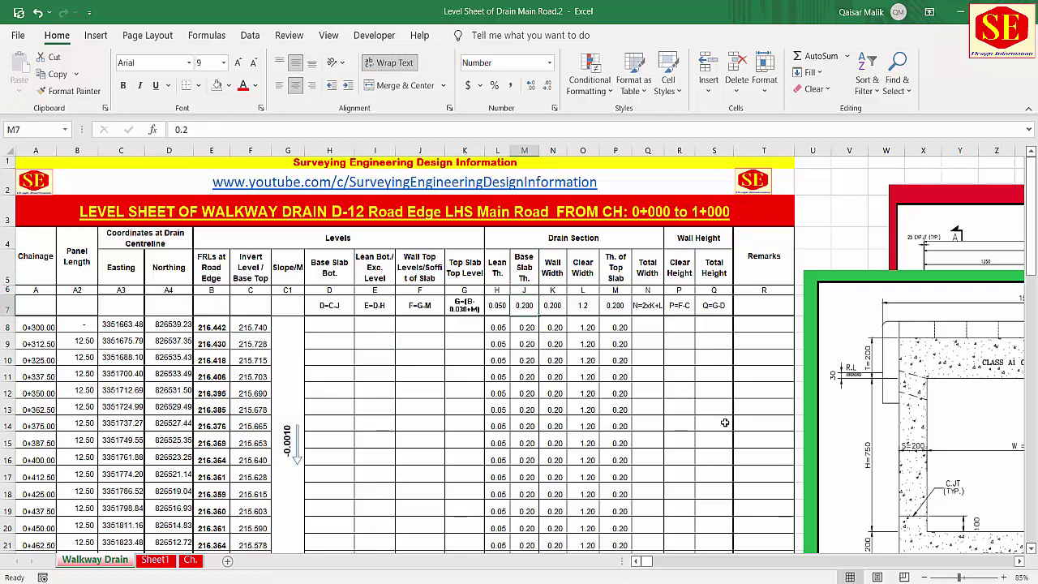
pyautogui.moveTo(852, 355); pyautogui.dragTo(714, 261)
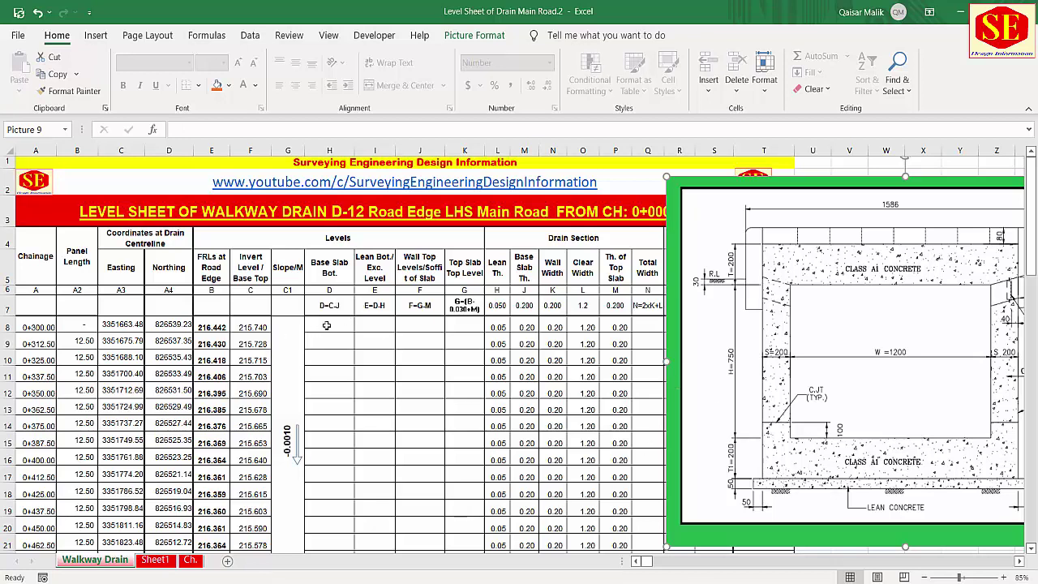
pyautogui.hotkey('ctrl', 'z')
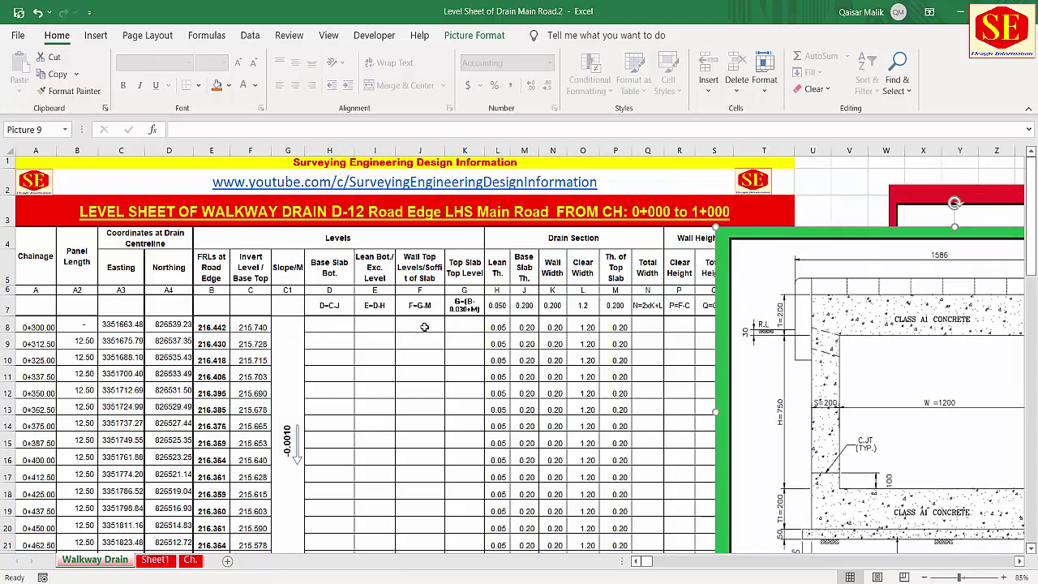
# - Calculate the Base Slab Bot. level at chainage 0+300.00 in H8 with the formula =F8-M8
pyautogui.click(320, 326)
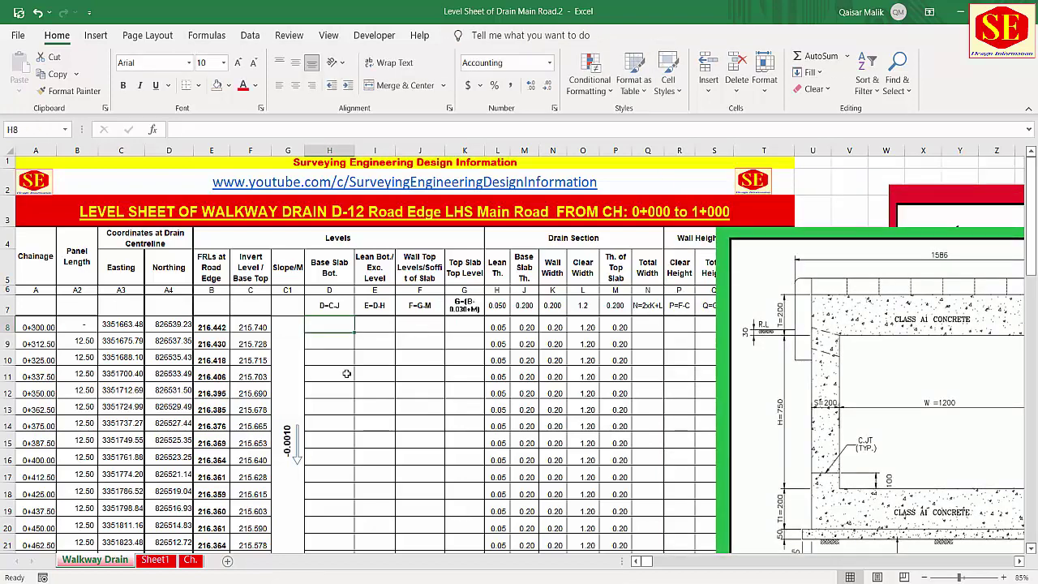
pyautogui.write('=')
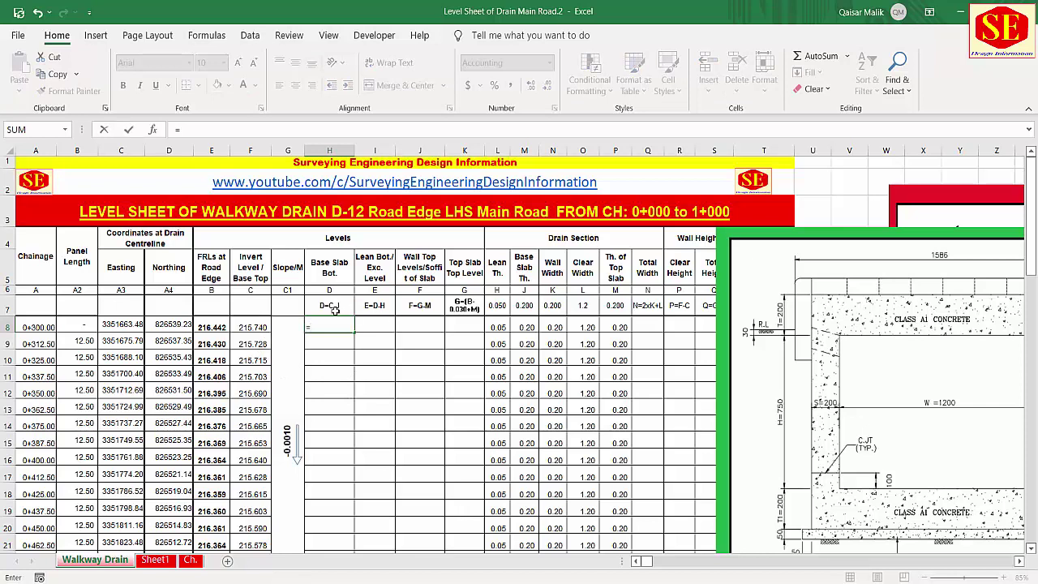
pyautogui.click(245, 326)
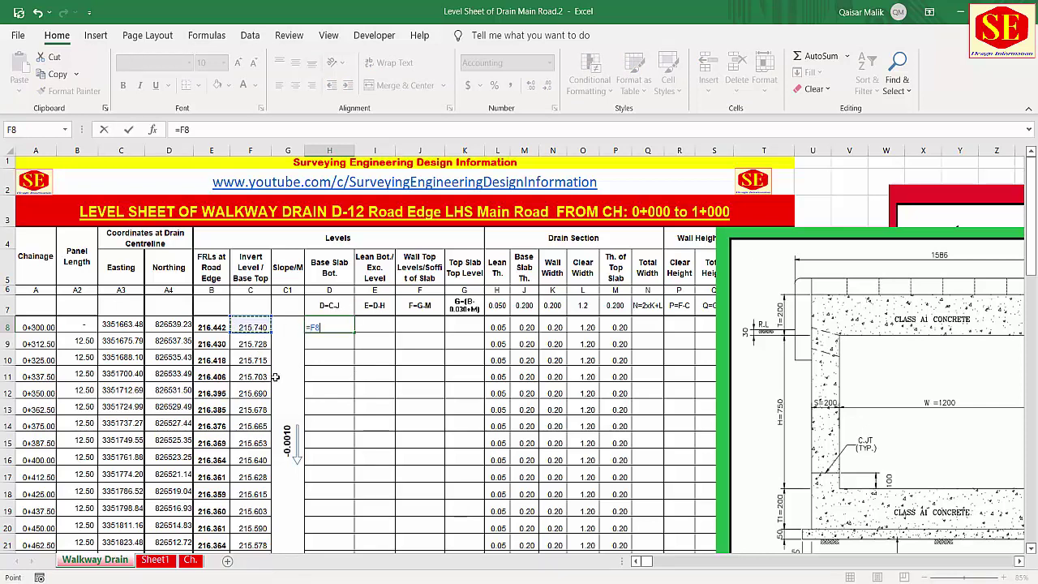
pyautogui.write('-')
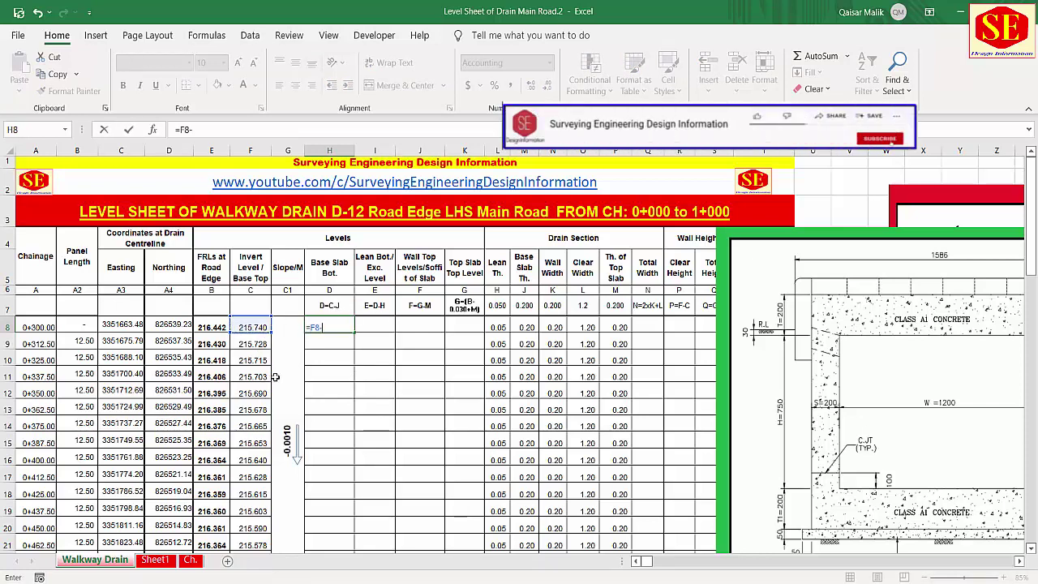
pyautogui.click(527, 327)
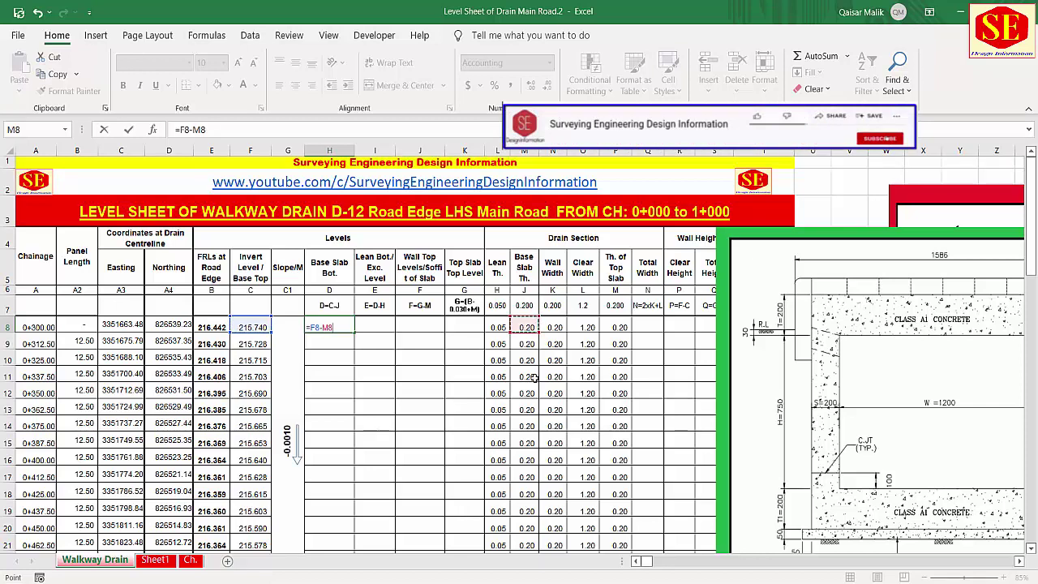
pyautogui.press('Return')
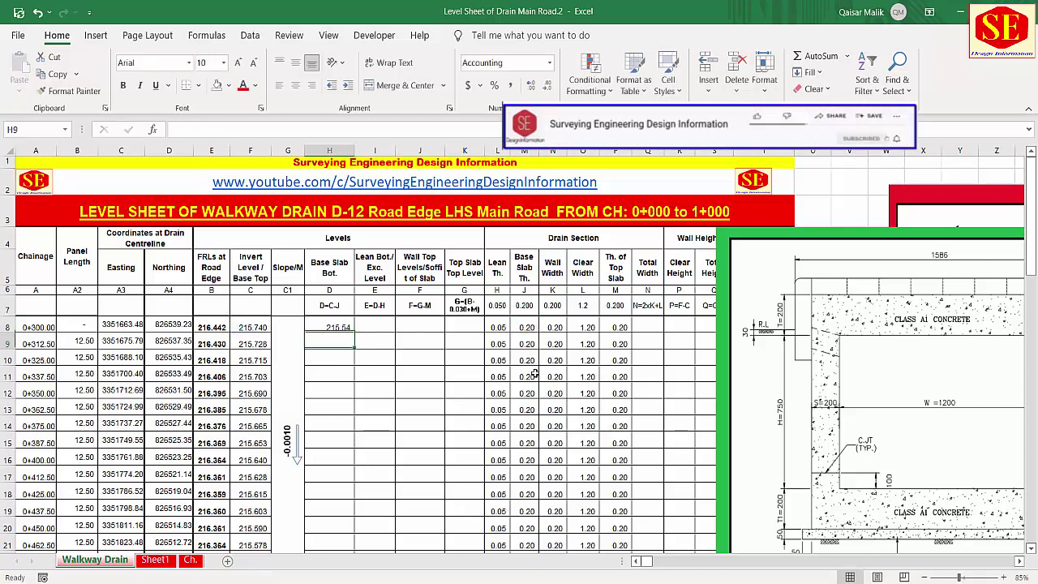
# - Fill the Base Slab Bot. formula from H8 down to chainage 1+190.00 in row 80
pyautogui.click(344, 327)
pyautogui.moveTo(353, 333); pyautogui.dragTo(339, 534)
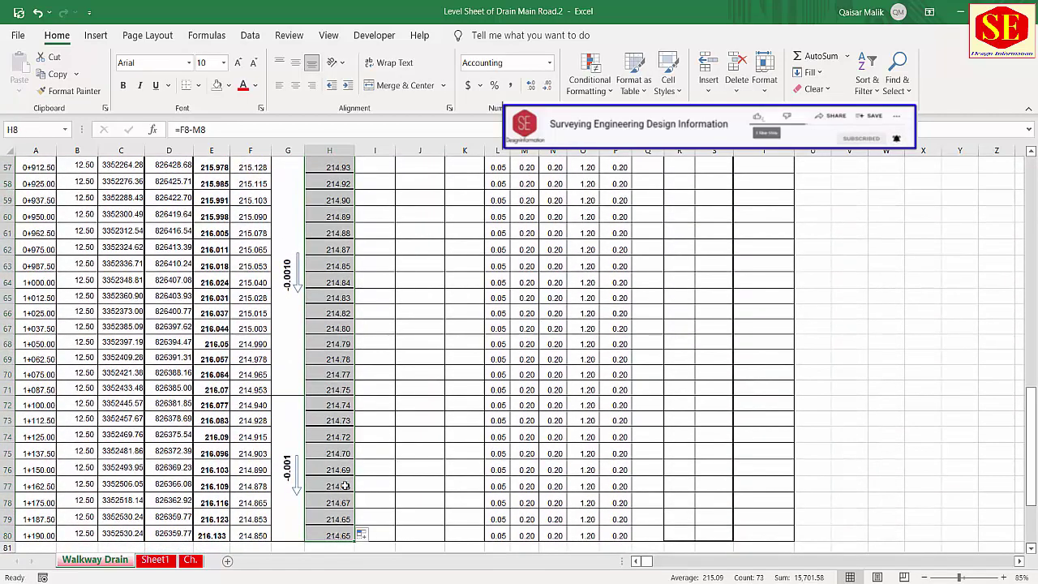
pyautogui.scroll(18, 358, 402)
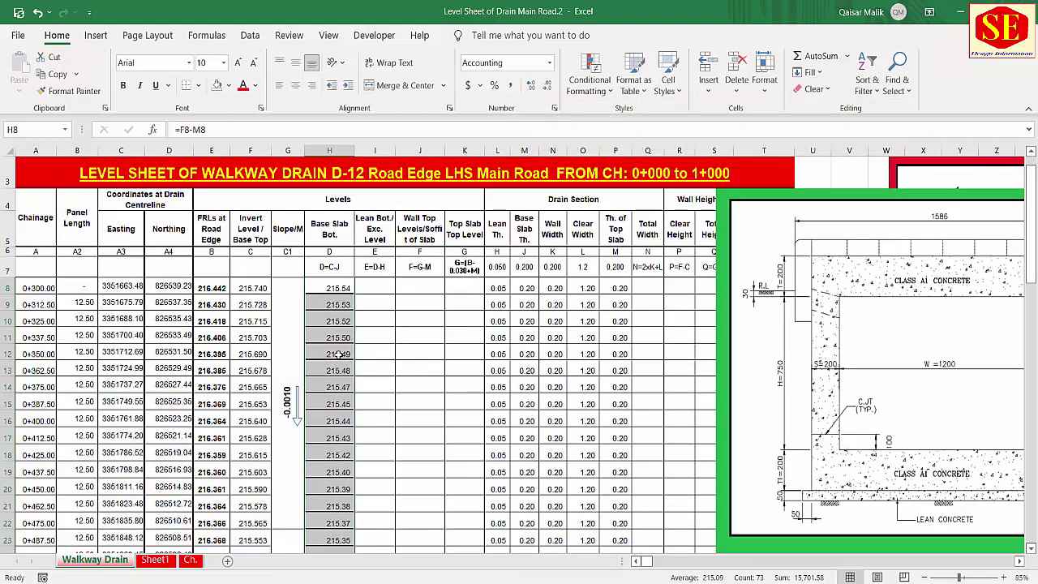
# - Start the Lean Bot./Exc. Level formula in I8 and move the cross-section picture clear of the Wall Height columns
pyautogui.click(386, 289)
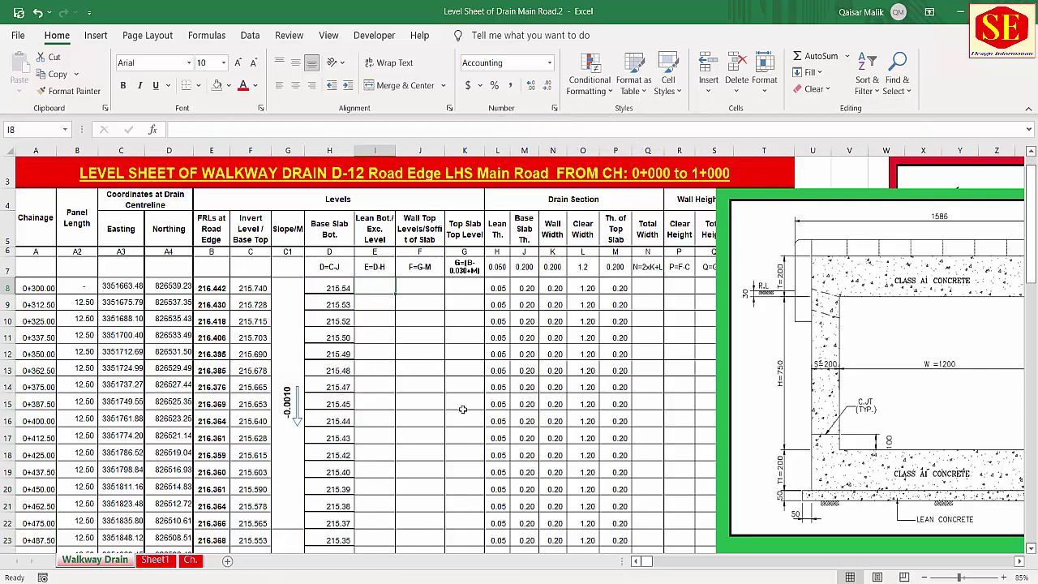
pyautogui.write('=')
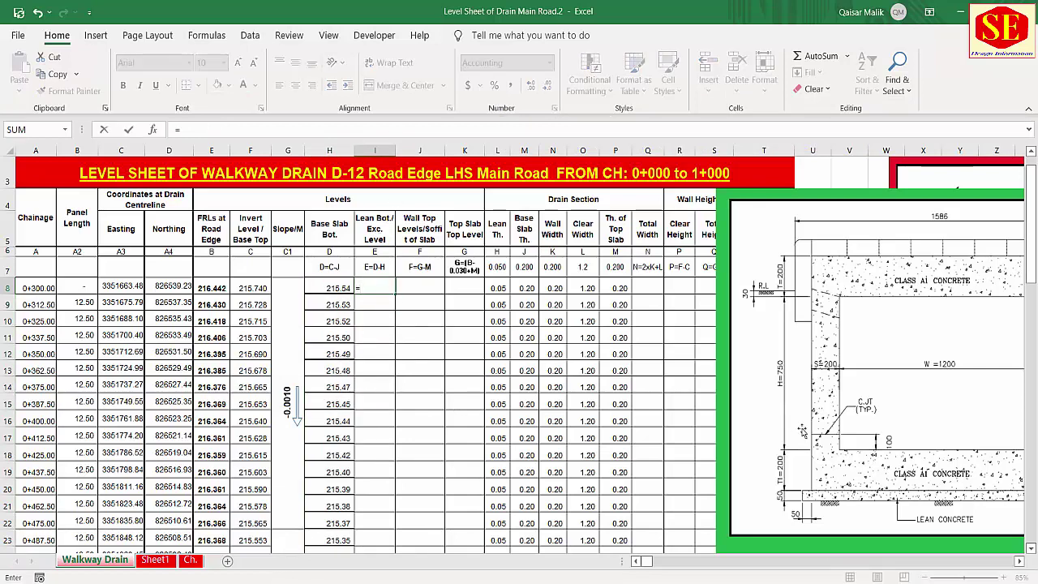
pyautogui.moveTo(826, 400); pyautogui.dragTo(764, 344)
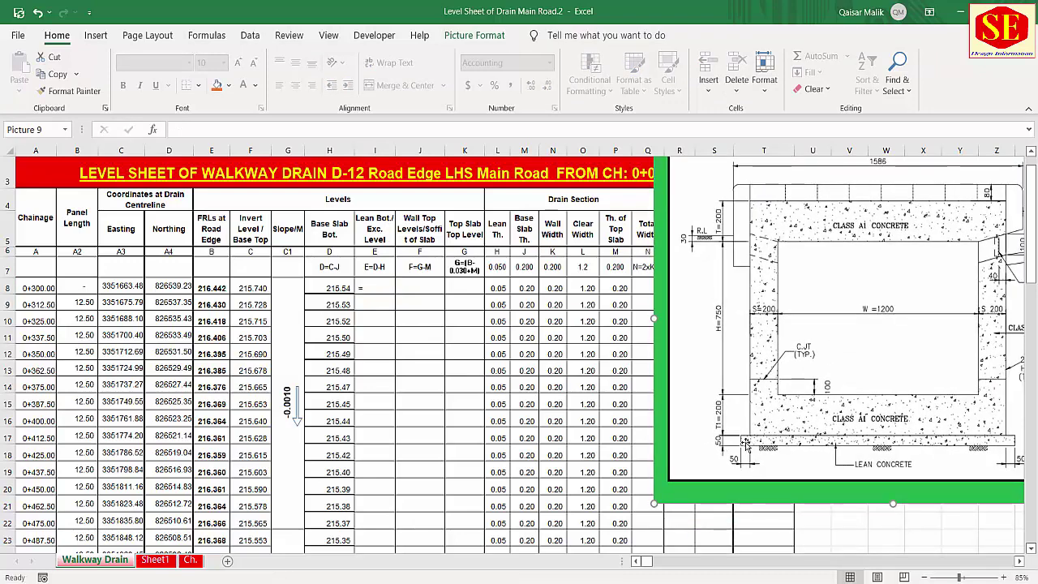
pyautogui.moveTo(740, 384); pyautogui.dragTo(853, 391)
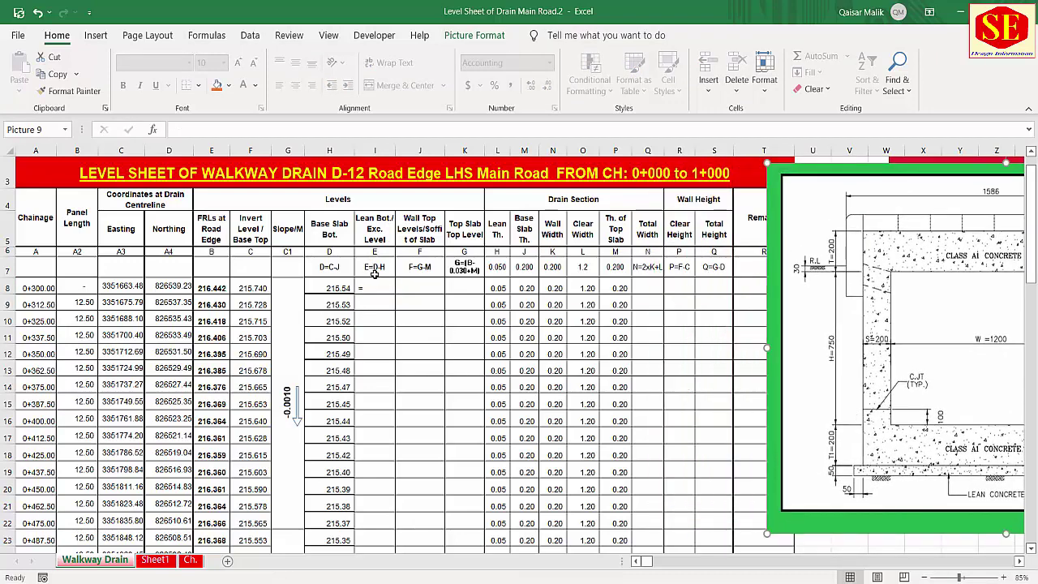
pyautogui.press('Escape')
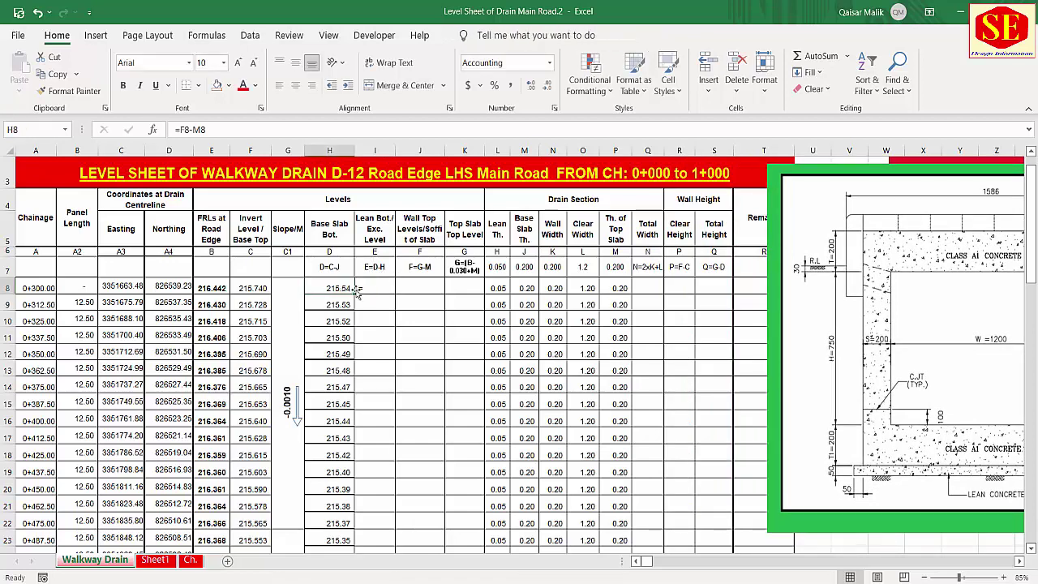
pyautogui.click(266, 288)
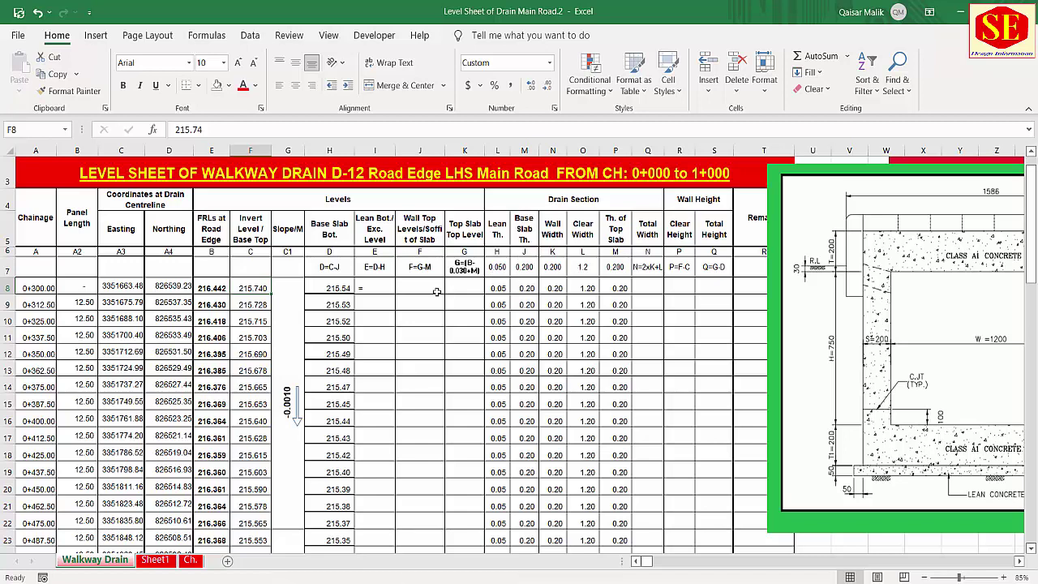
# - Calculate the Lean Bot./Exc. Level at chainage 0+300.00 in I8 with the formula =H8-L8
pyautogui.click(378, 288)
pyautogui.write('=')
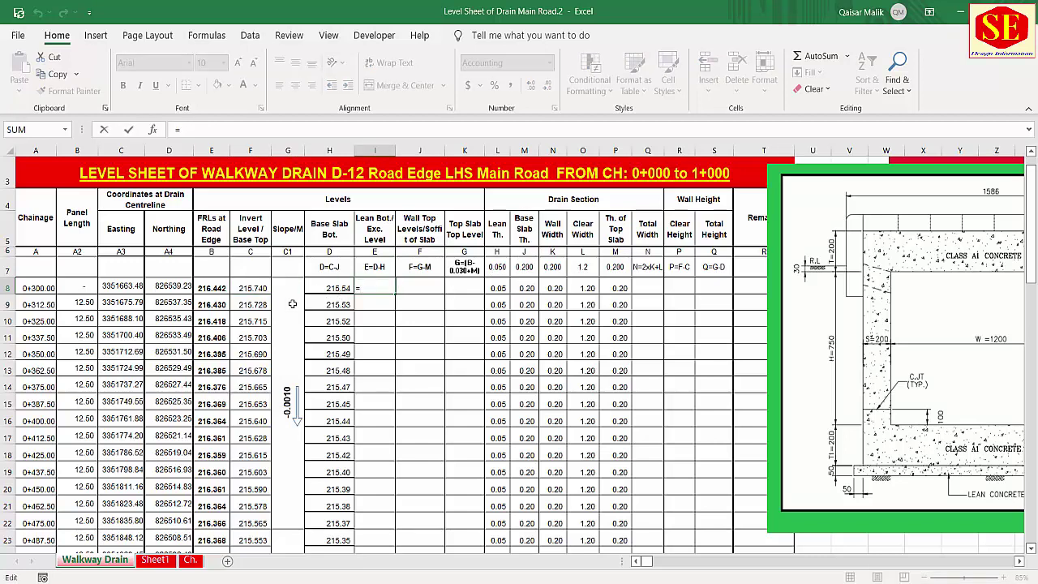
pyautogui.click(323, 288)
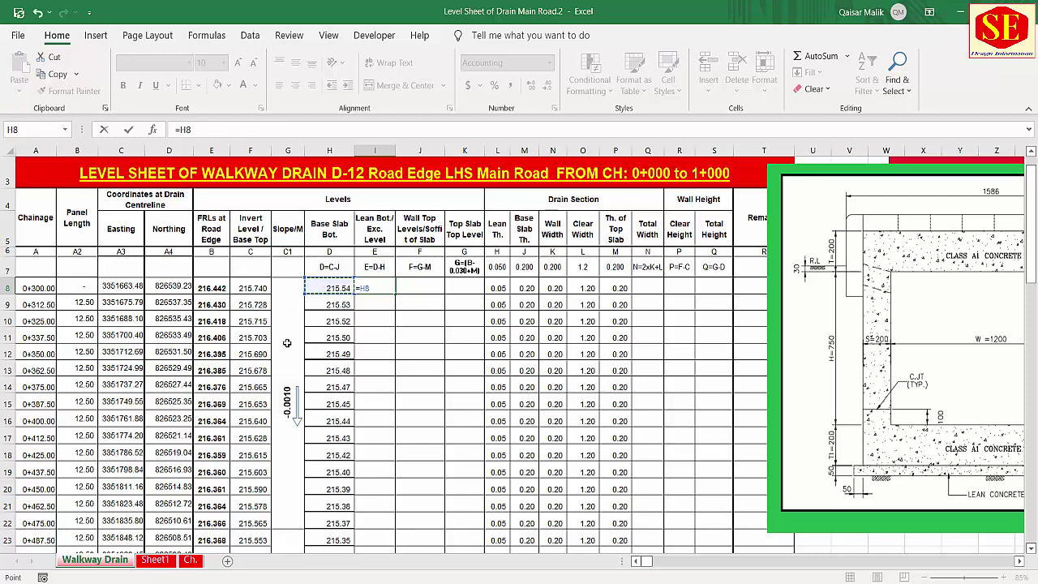
pyautogui.write('-')
pyautogui.click(501, 288)
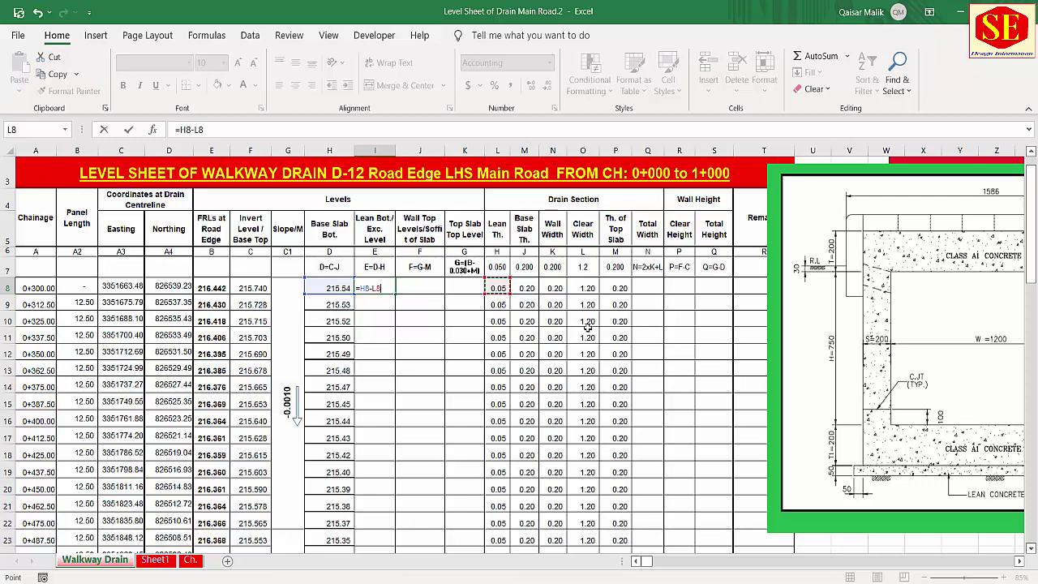
pyautogui.press('Return')
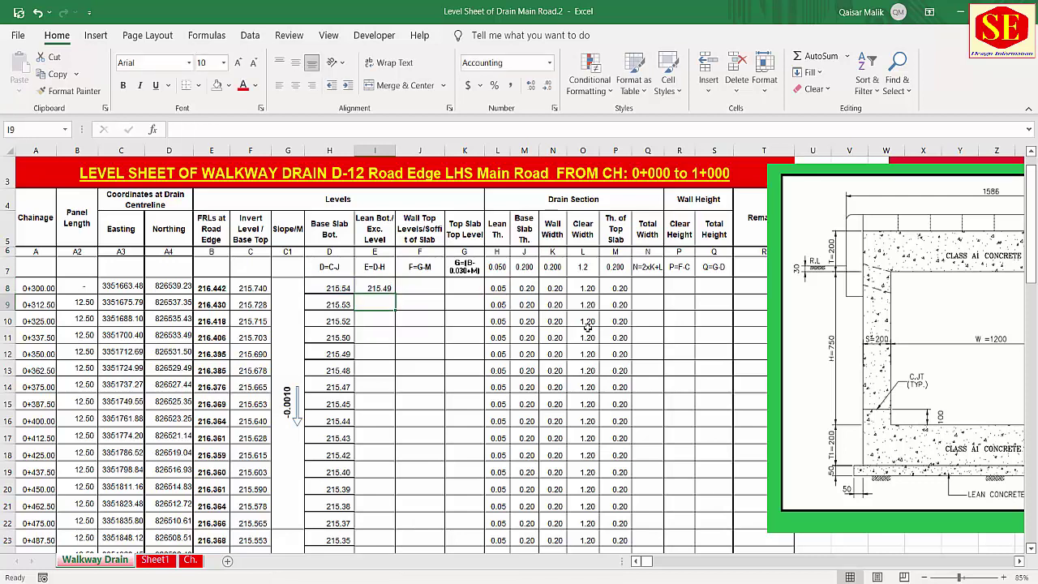
pyautogui.write('=')
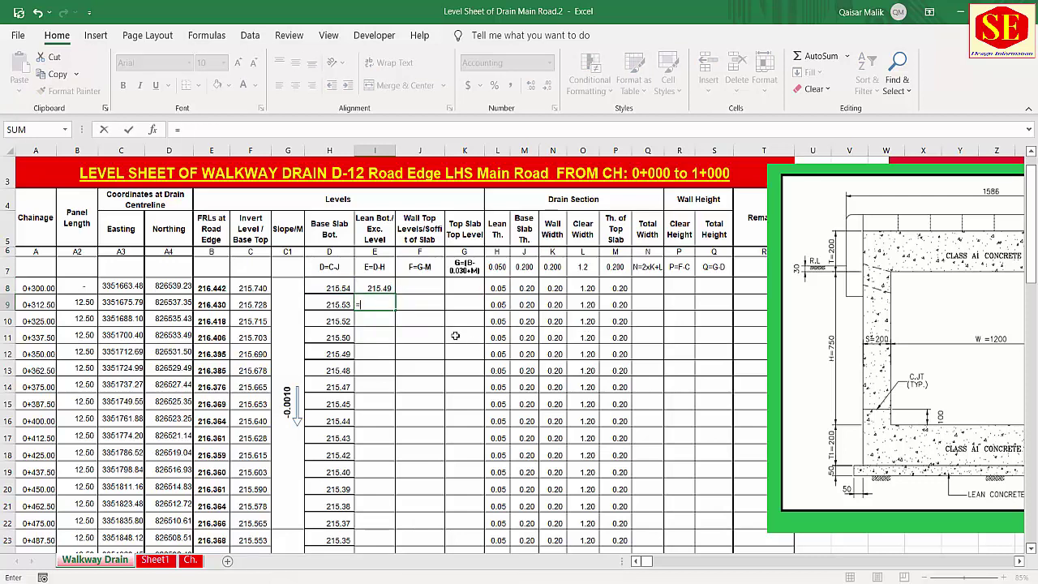
pyautogui.click(257, 306)
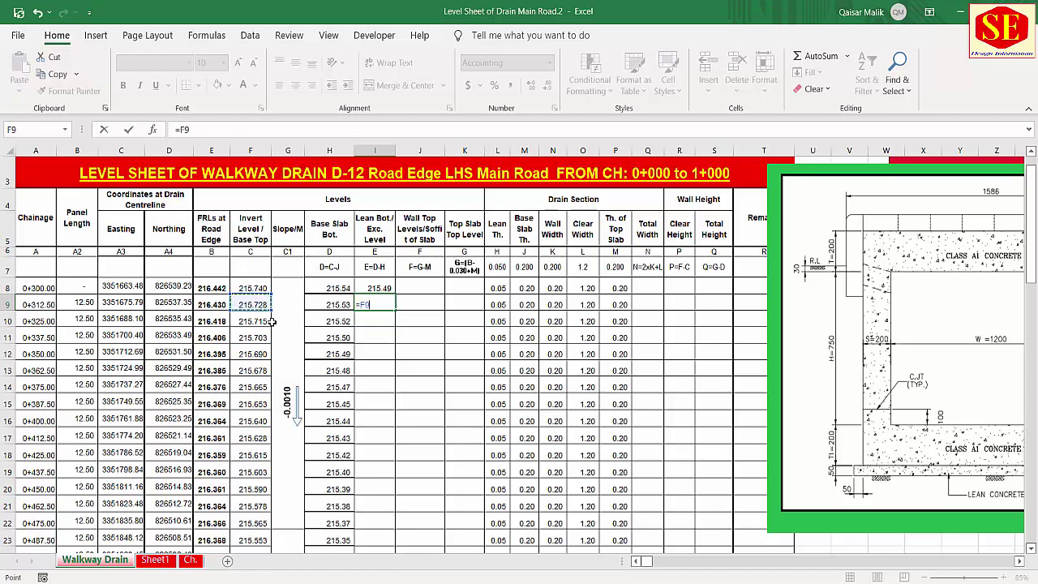
pyautogui.press('BackSpace')
pyautogui.press('BackSpace')
pyautogui.press('BackSpace')
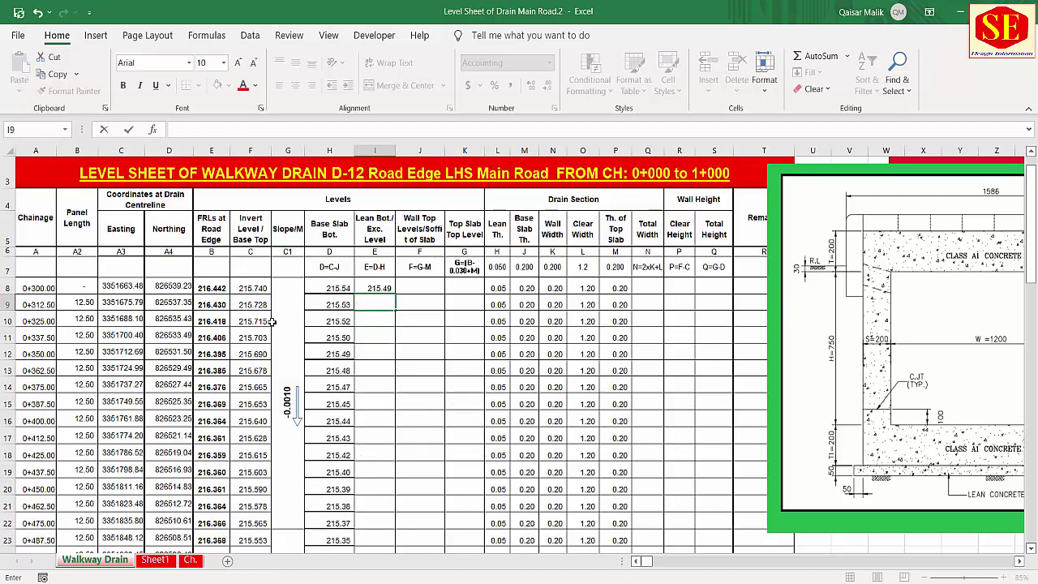
# - Calculate the Lean Bot./Exc. Level at chainage 0+312.50 in I9 with the formula =H9-L9
pyautogui.write('=')
pyautogui.click(343, 304)
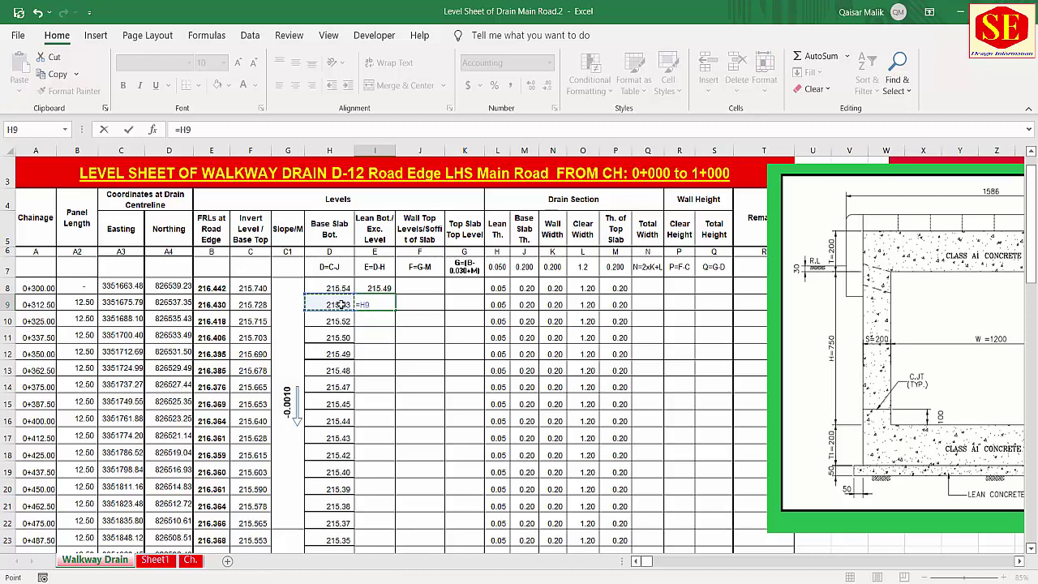
pyautogui.write('-')
pyautogui.click(495, 306)
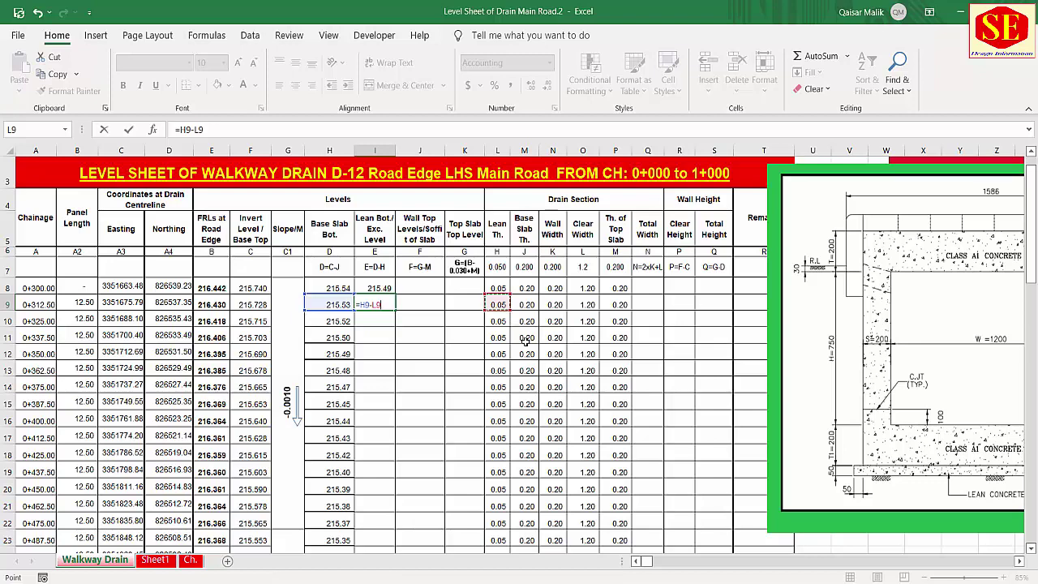
pyautogui.press('Return')
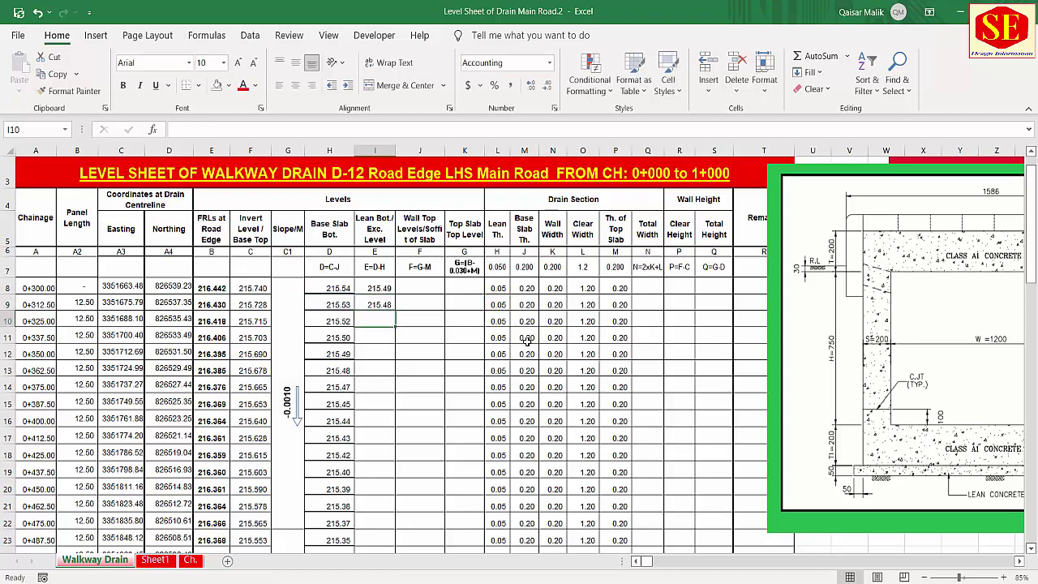
# - Fill the Lean Bot./Exc. Level formula from I9 down to chainage 1+190.00 in row 80
pyautogui.click(383, 305)
pyautogui.doubleClick(396, 312)
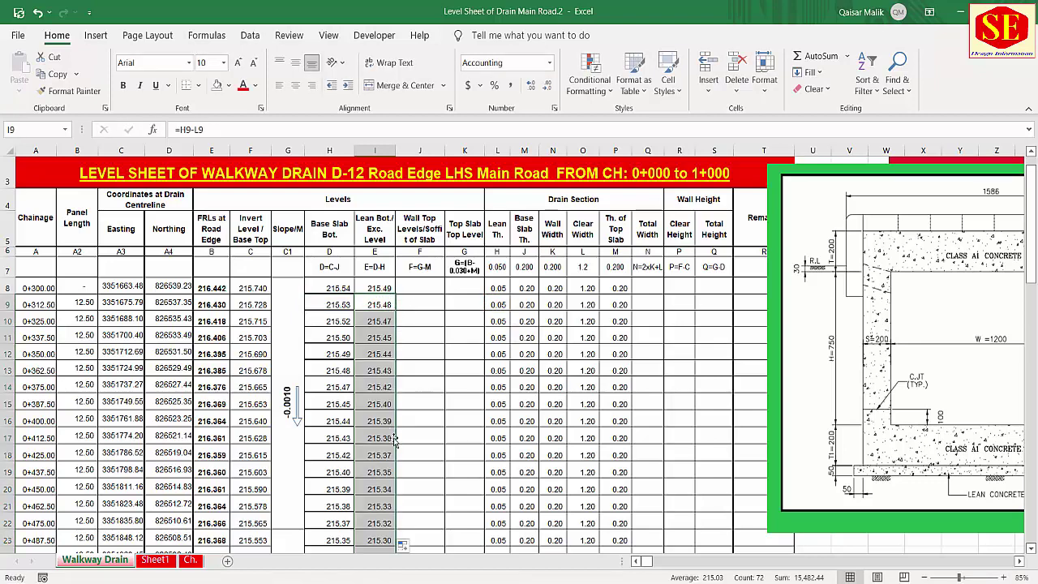
pyautogui.scroll(-12, 391, 438)
pyautogui.scroll(15, 390, 437)
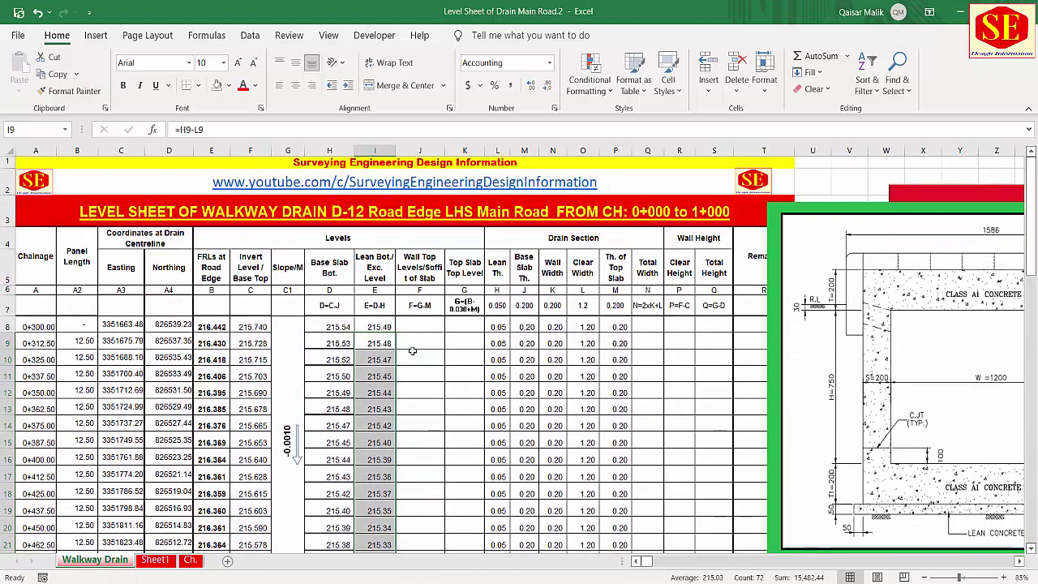
# - Check the Top Slab Top Level and FRL columns, and move the cross-section picture over the Wall Height columns to show the full drain section
pyautogui.click(419, 327)
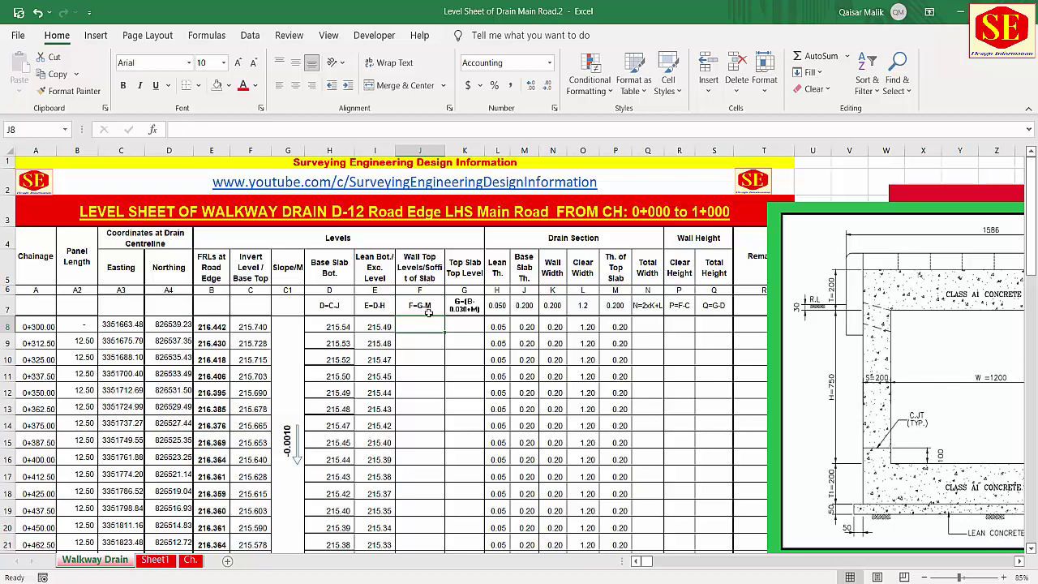
pyautogui.click(464, 271)
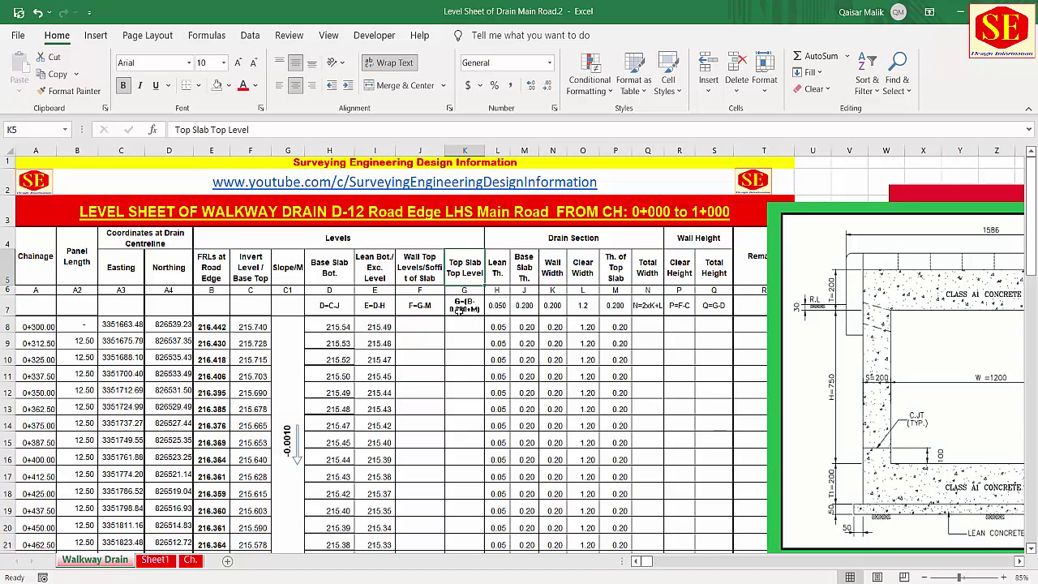
pyautogui.click(205, 328)
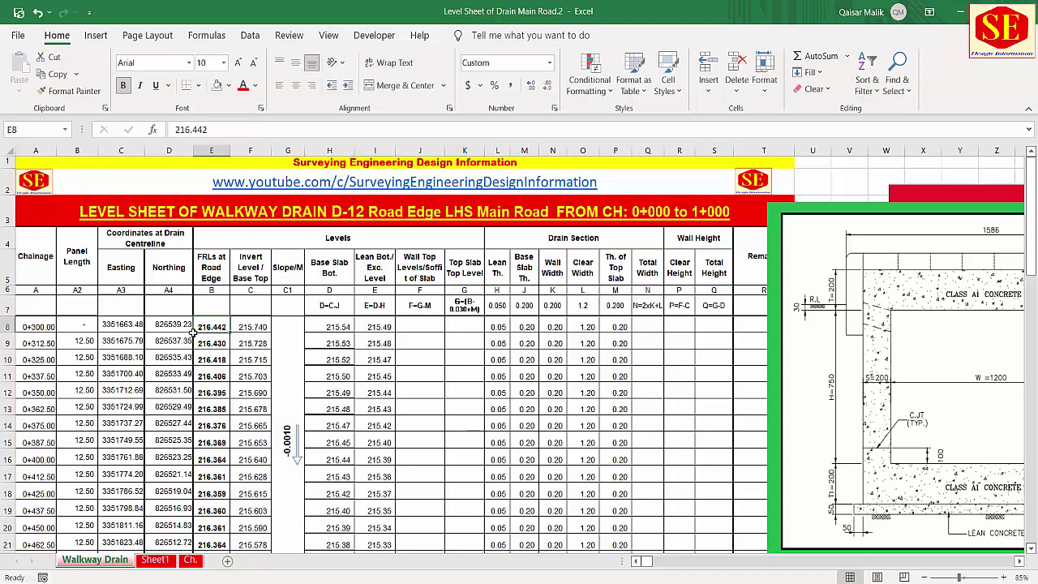
pyautogui.click(799, 352)
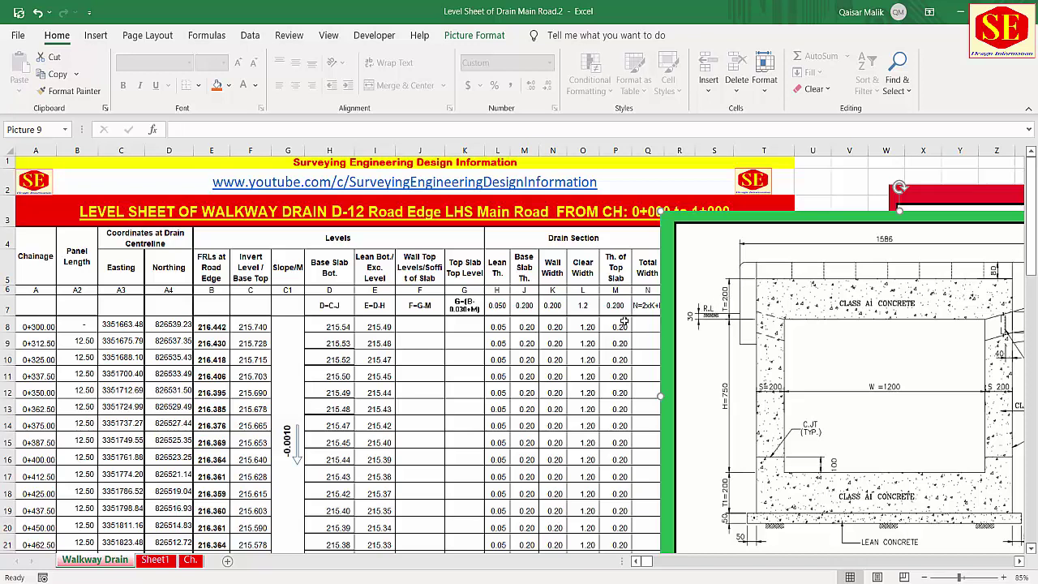
# - Calculate the Top Slab Top Level at chainage 0+300.00 in K8 with the formula =(E8-0.03)+P8
pyautogui.click(473, 327)
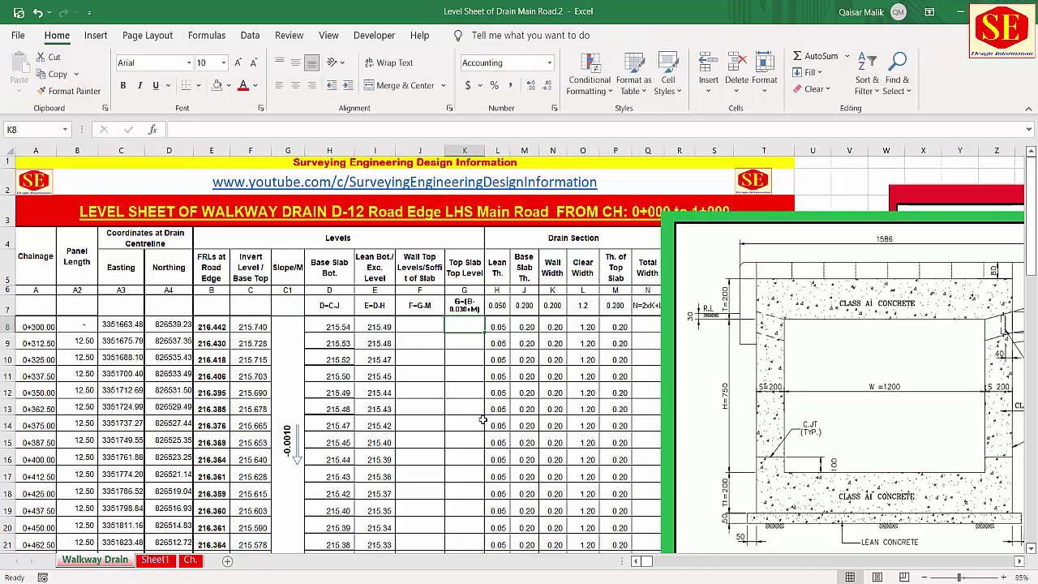
pyautogui.write('=')
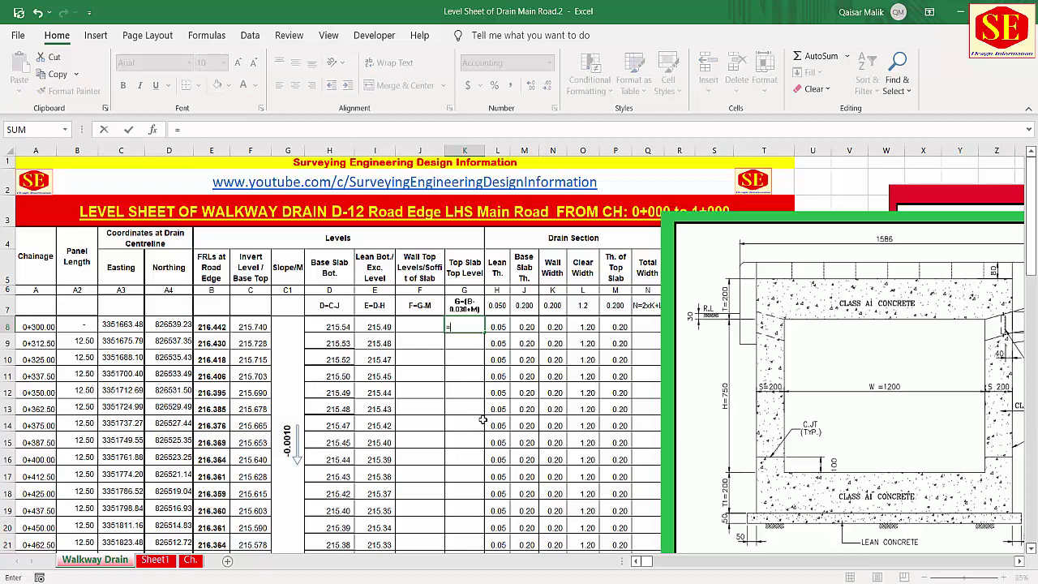
pyautogui.click(205, 327)
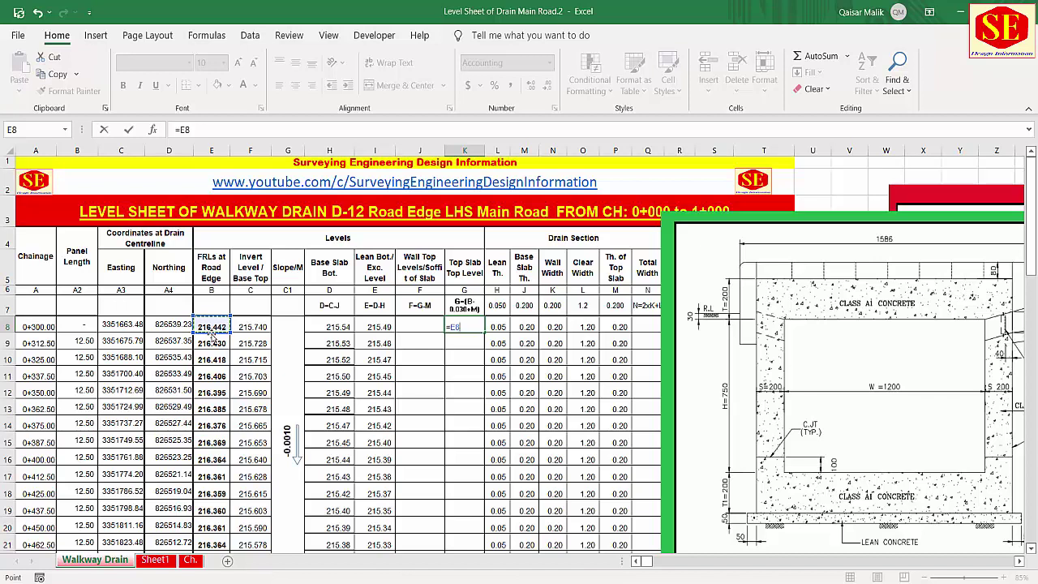
pyautogui.write('-0.03+')
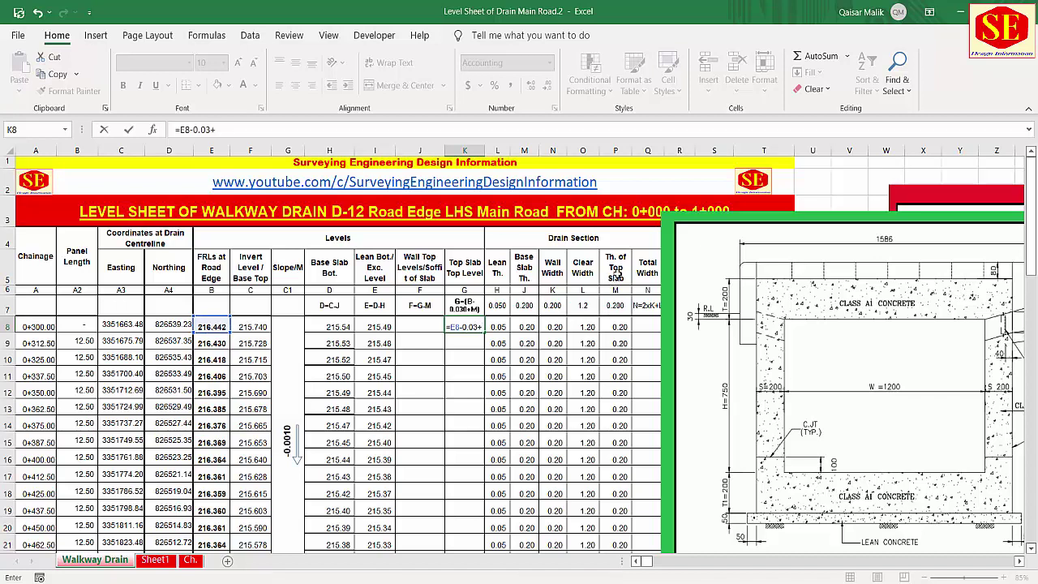
pyautogui.click(617, 327)
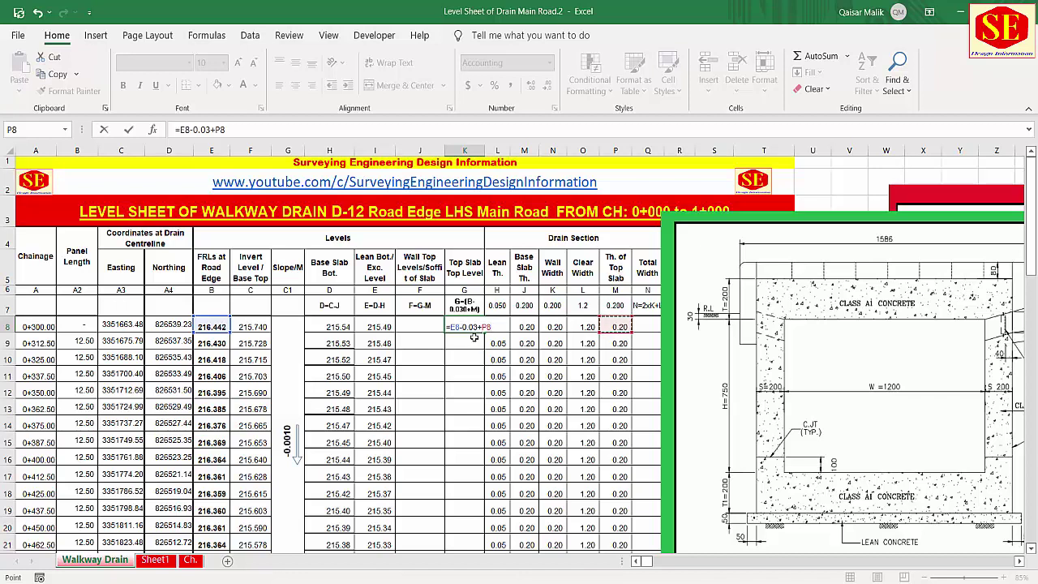
pyautogui.click(451, 327)
pyautogui.write(')')
pyautogui.write('(')
pyautogui.press('Return')
# - Calculate the Top Slab Top Level at chainage 0+312.50 in K9 with the formula =(E9-0.03)+P9
pyautogui.write('=')
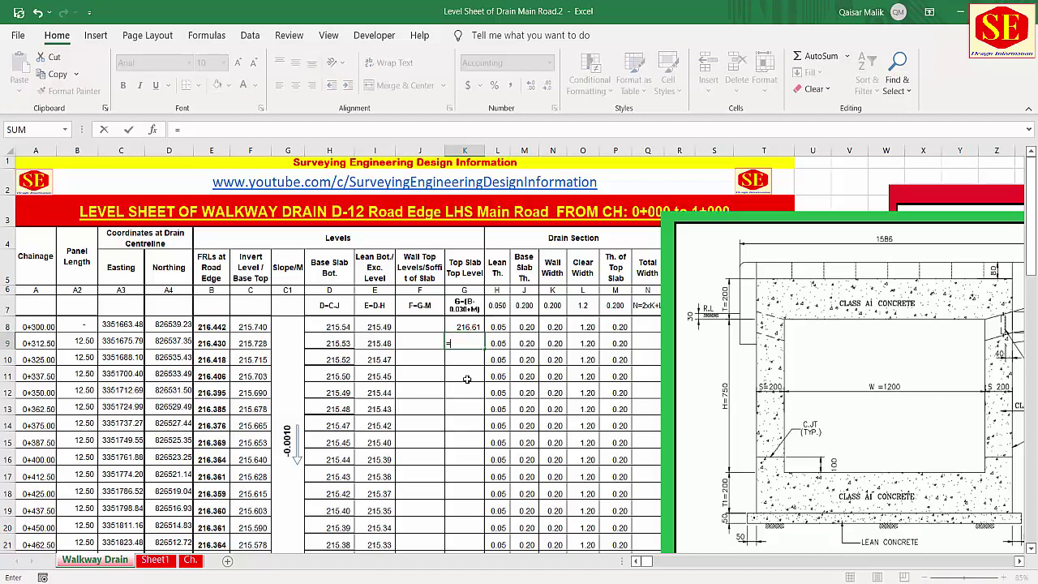
pyautogui.click(204, 344)
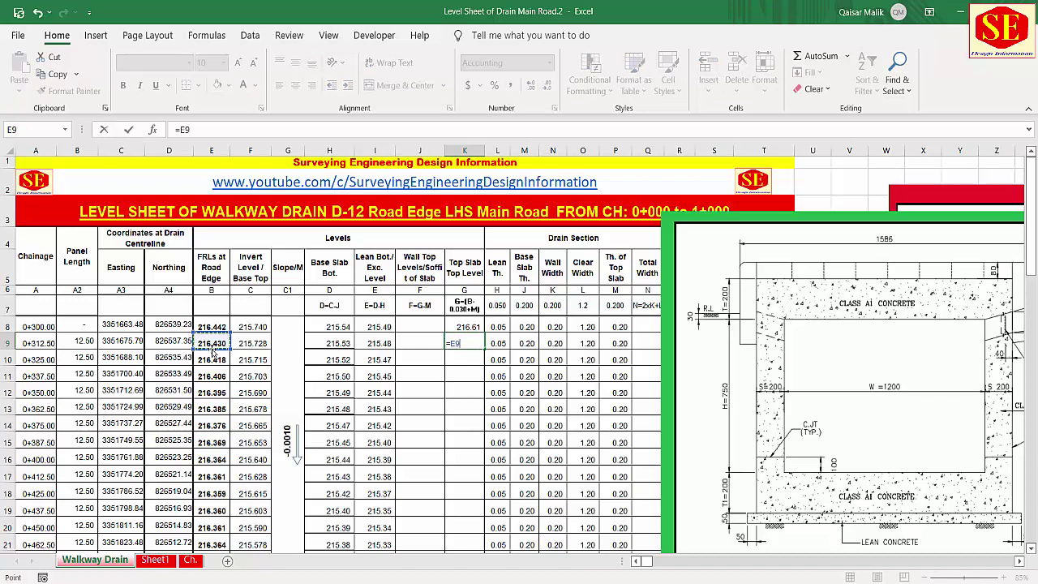
pyautogui.write('-+')
pyautogui.click(616, 343)
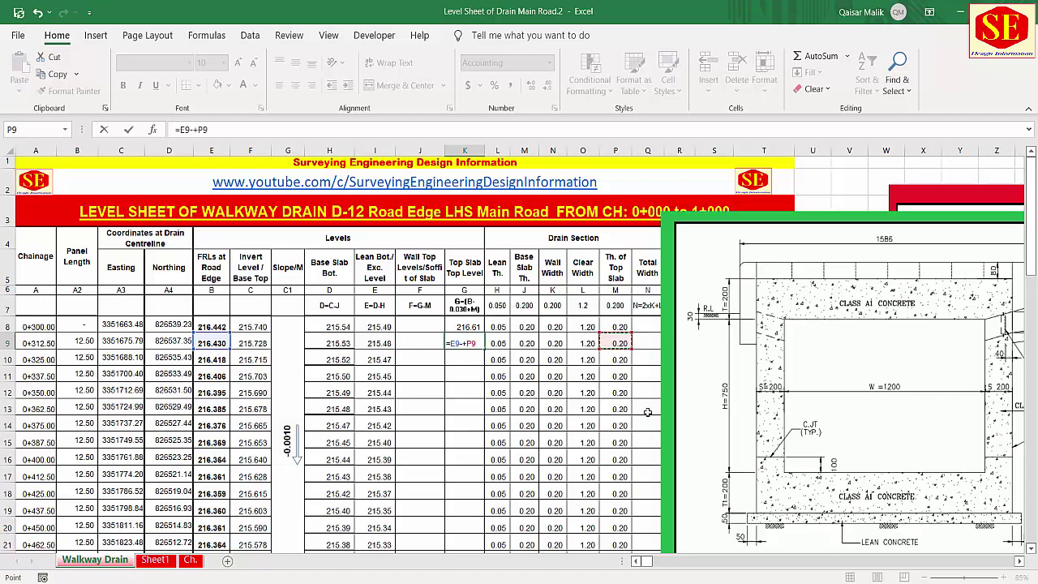
pyautogui.press('BackSpace')
pyautogui.press('BackSpace')
pyautogui.press('BackSpace')
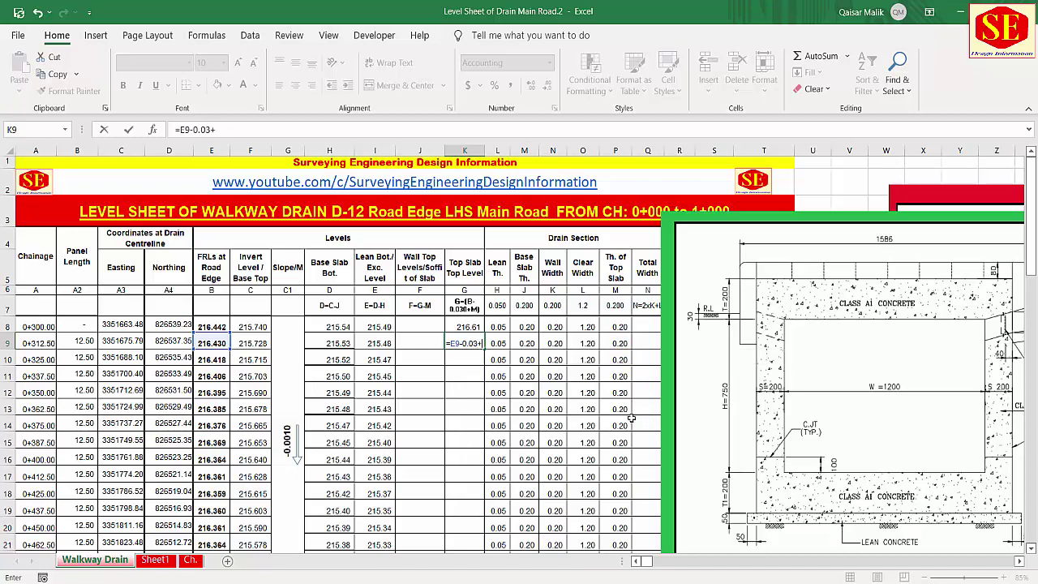
pyautogui.write('0.03+')
pyautogui.click(618, 344)
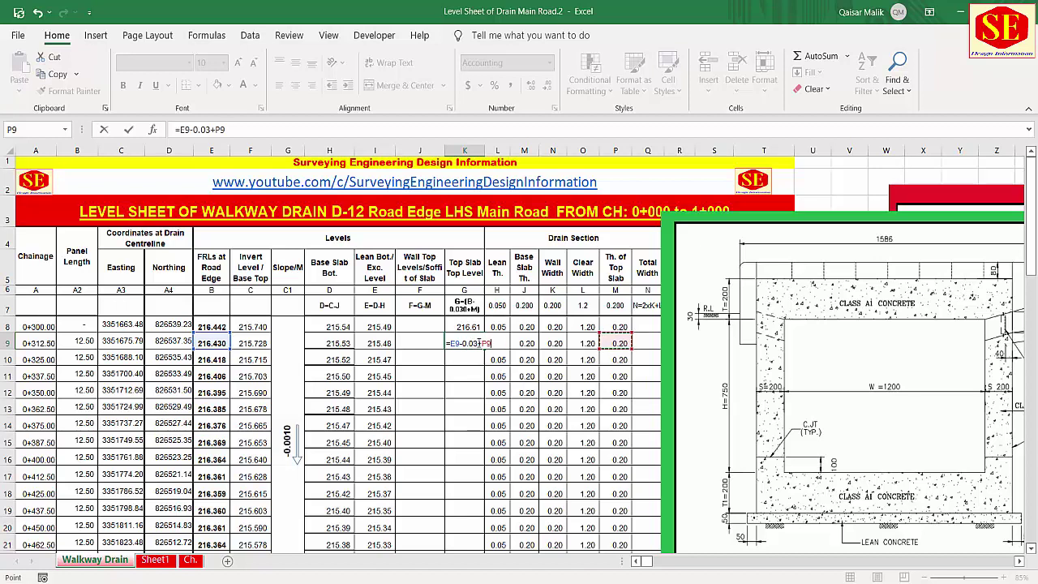
pyautogui.press('F2')
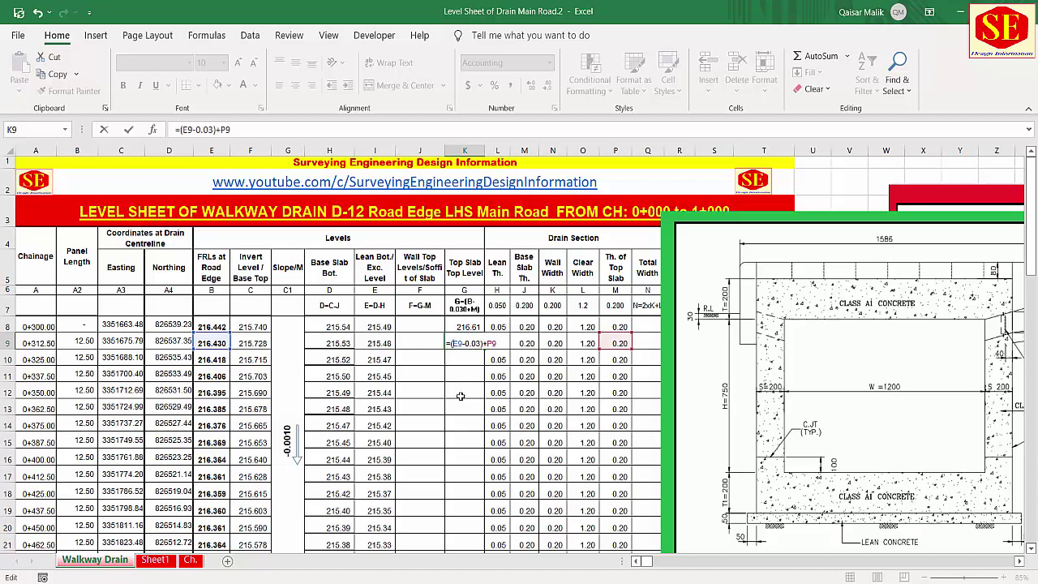
pyautogui.press('Return')
# - Fill the Top Slab Top Level formula from K9 down to chainage 1+190.00 in row 80
pyautogui.click(474, 343)
pyautogui.doubleClick(484, 351)
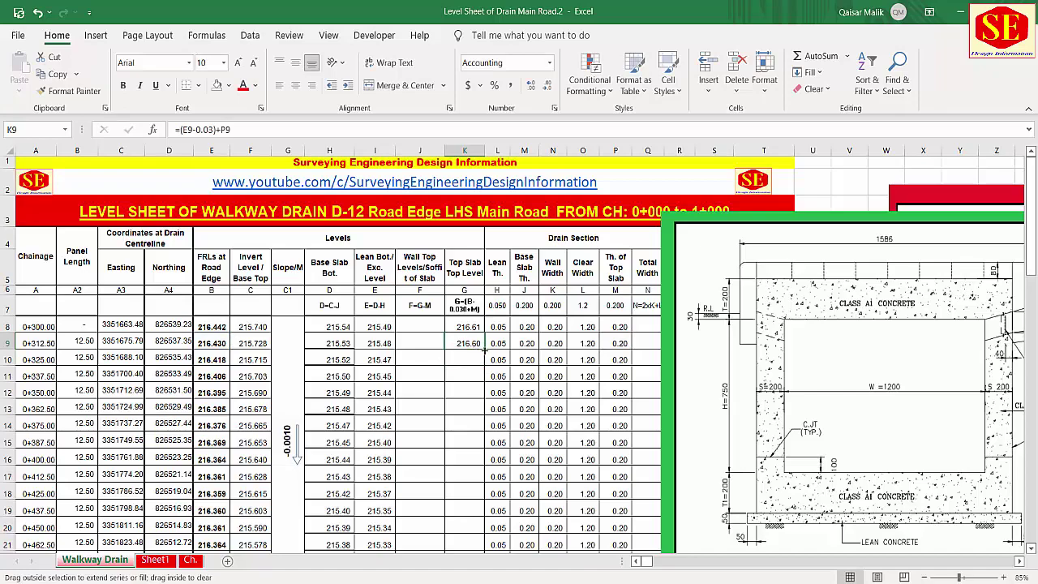
pyautogui.scroll(-7, 473, 445)
pyautogui.scroll(-12, 473, 445)
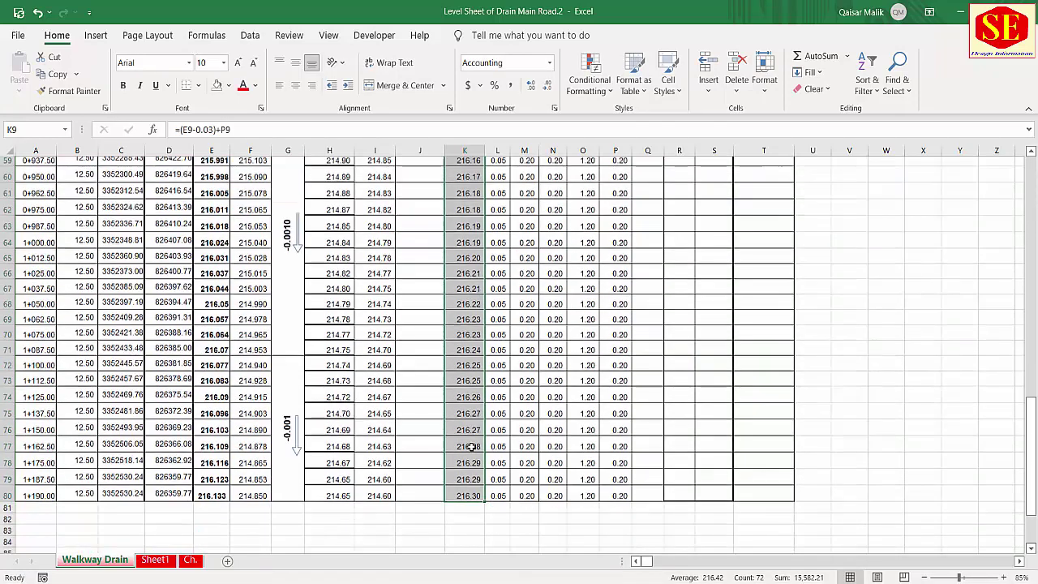
pyautogui.scroll(4, 485, 431)
pyautogui.scroll(15, 485, 432)
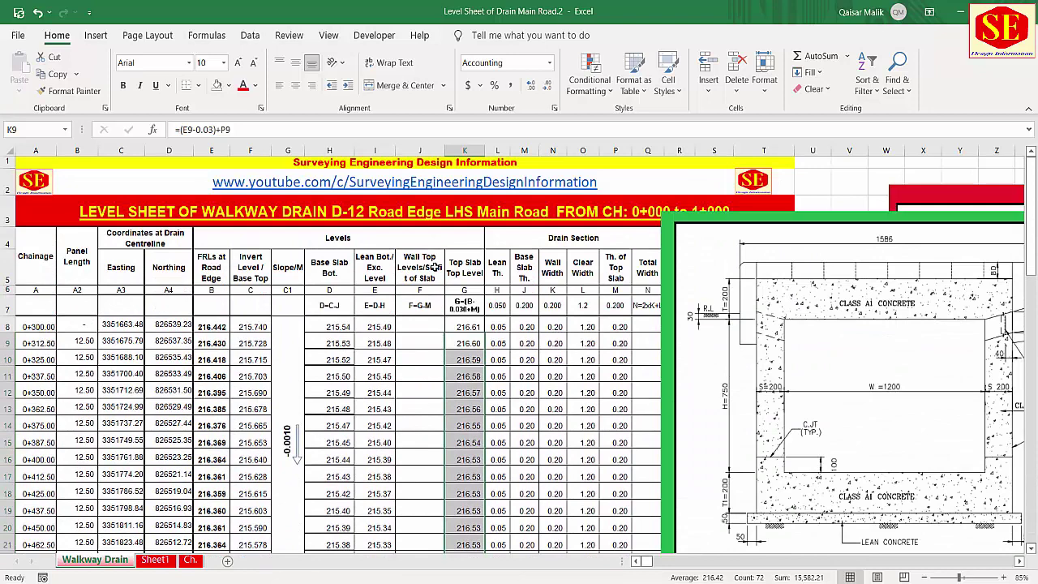
# - Calculate the Wall Top Level/Soffit of Slab at chainage 0+300.00 in J8 with the formula =K8-P8
pyautogui.click(436, 267)
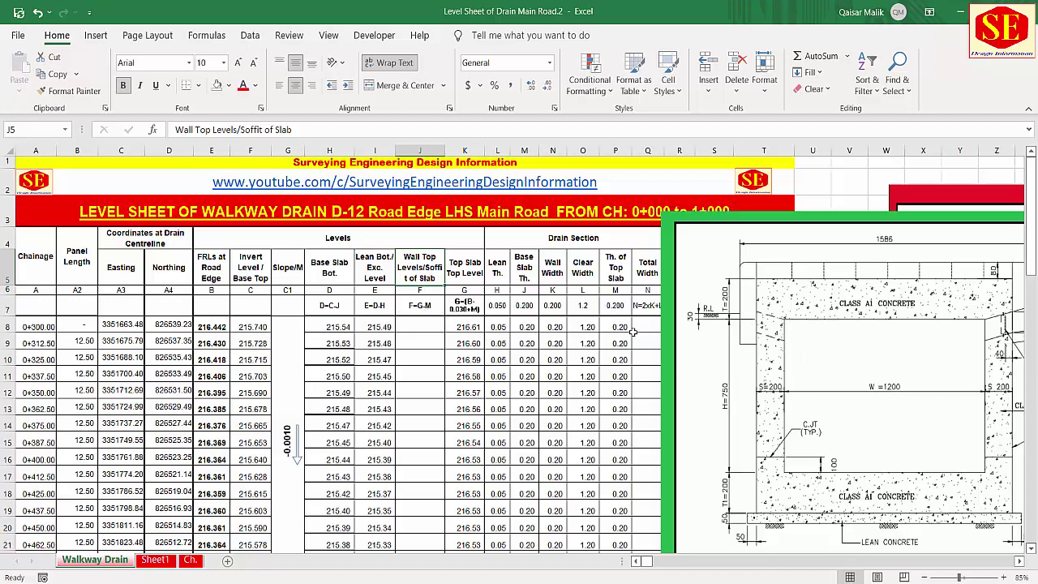
pyautogui.click(417, 327)
pyautogui.write('=')
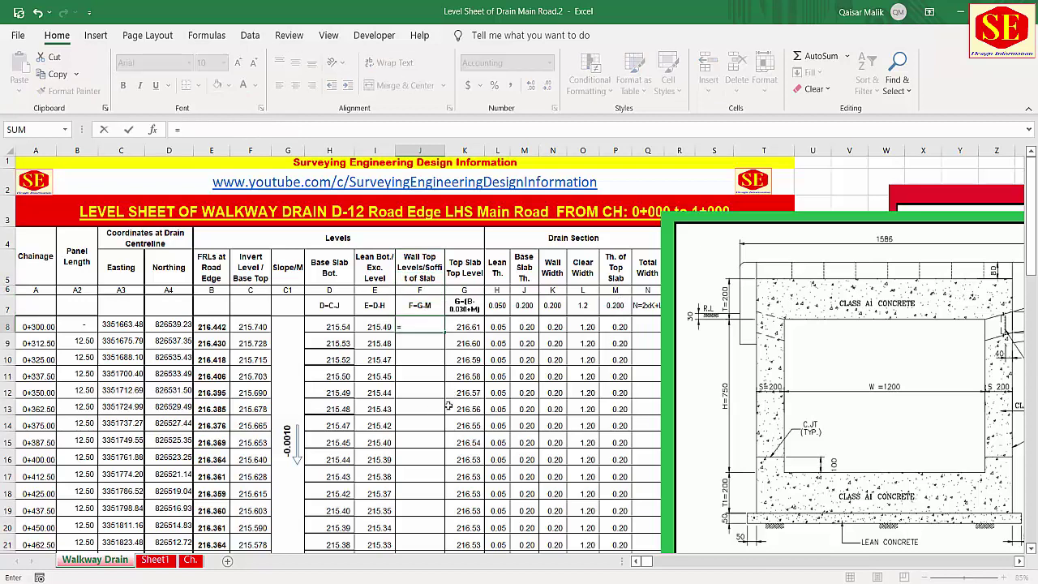
pyautogui.click(478, 329)
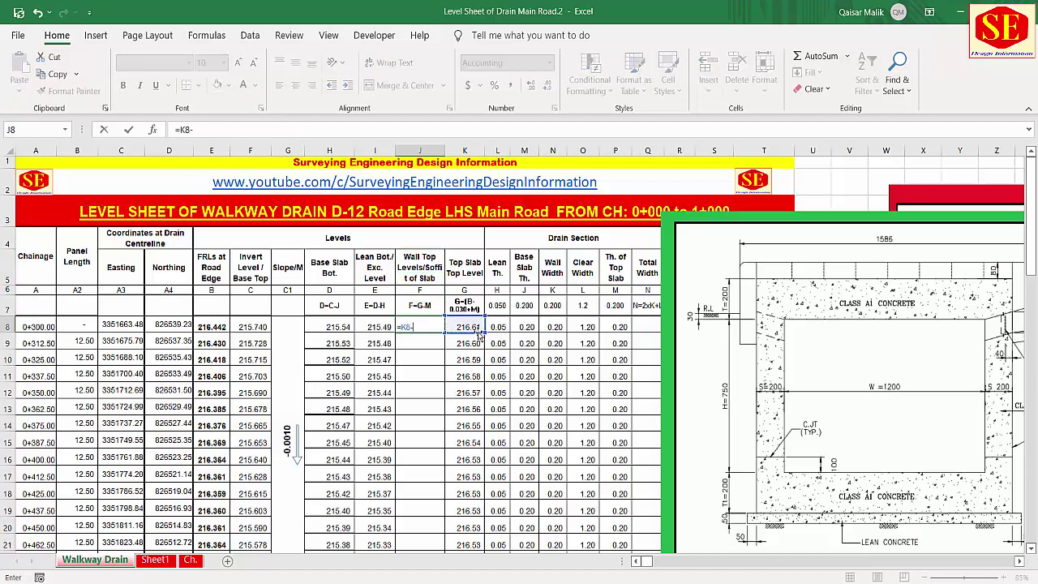
pyautogui.write('-')
pyautogui.click(619, 326)
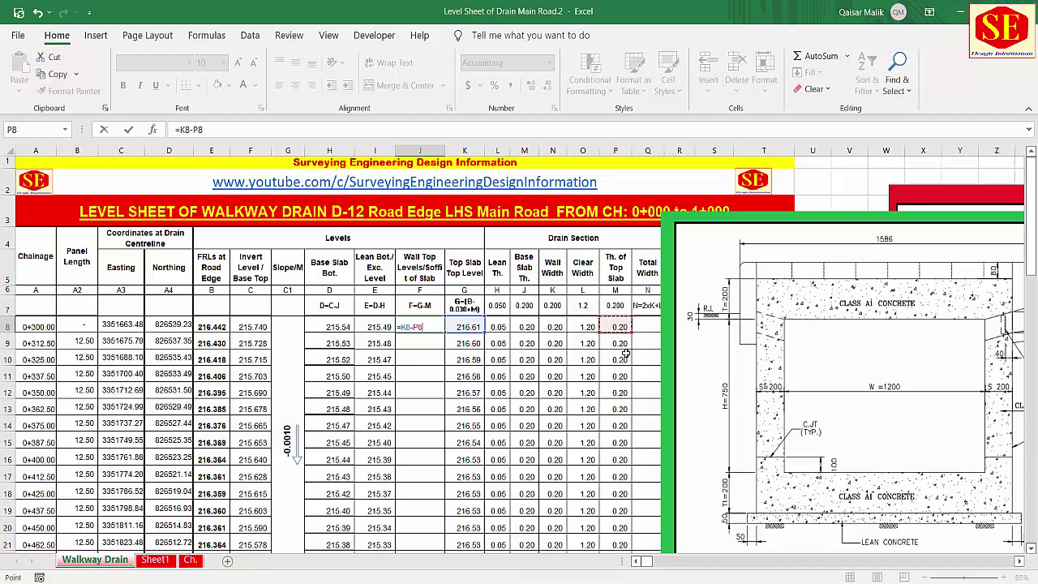
pyautogui.press('Return')
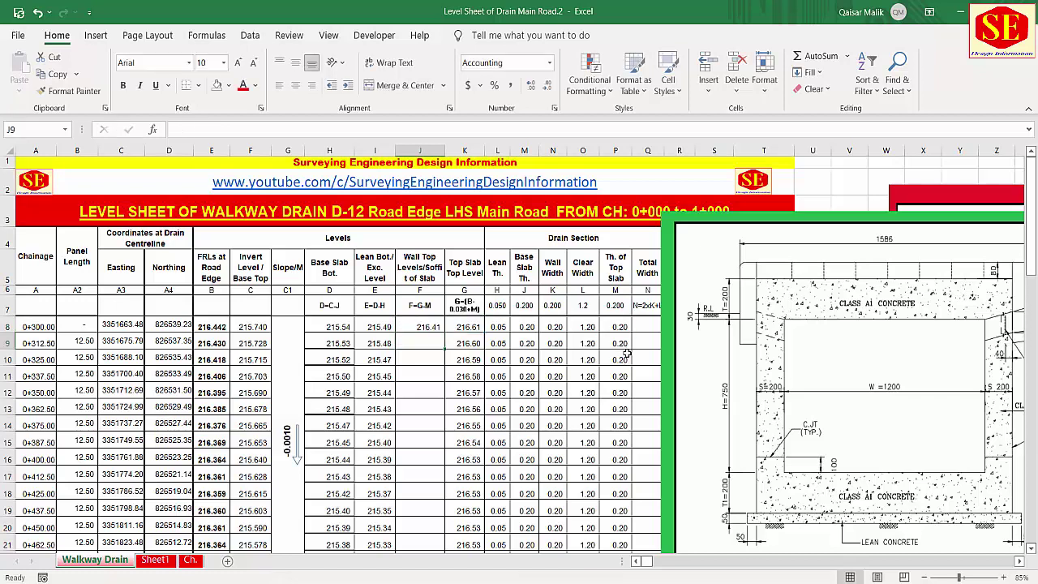
# - Calculate the Wall Top Level/Soffit of Slab at chainage 0+312.50 in J9 with the formula =K9-P9
pyautogui.write('=')
pyautogui.click(468, 344)
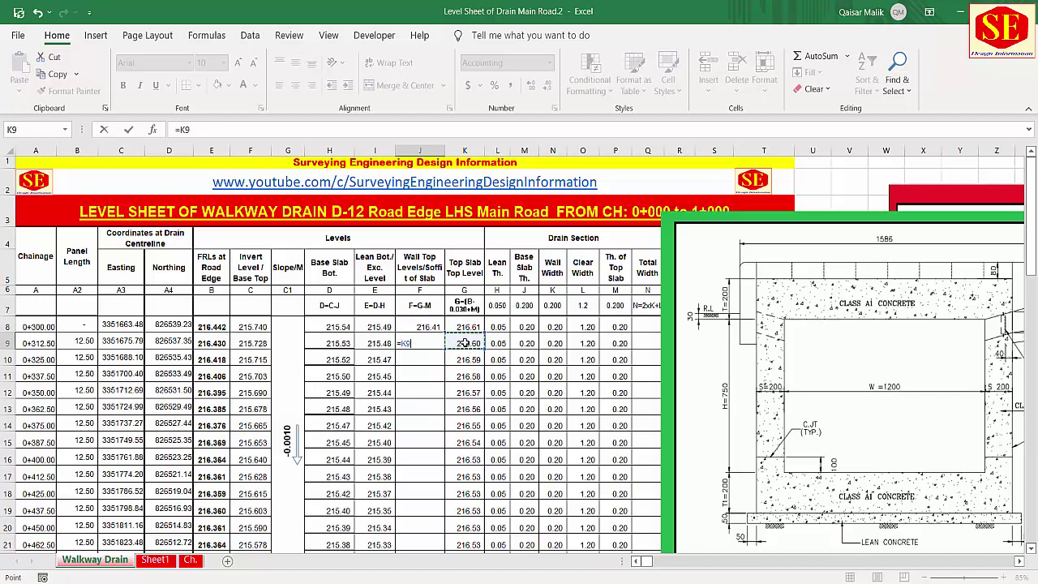
pyautogui.write('-')
pyautogui.click(618, 344)
pyautogui.press('Return')
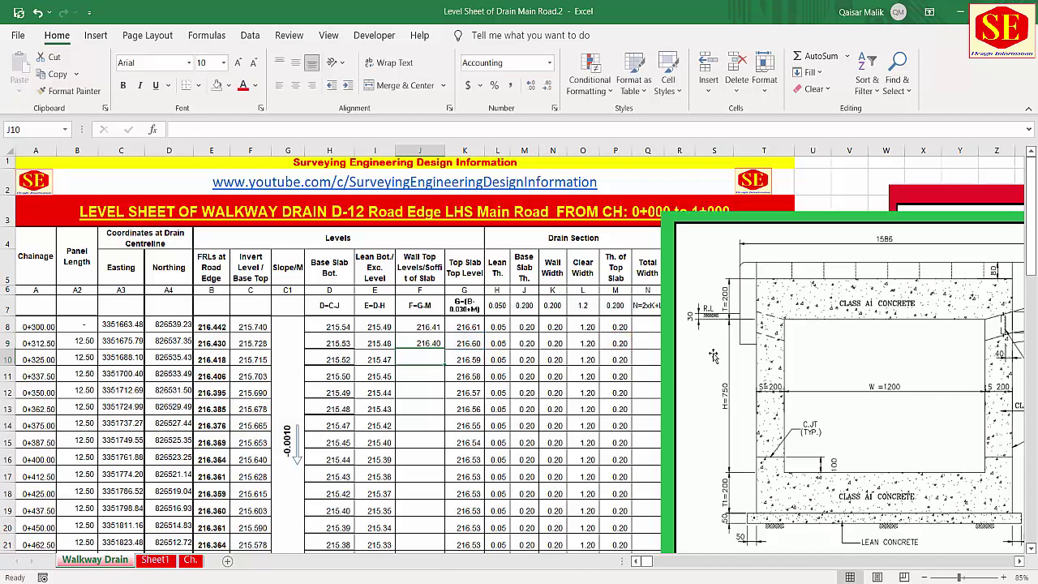
# - Fill the Wall Top Level/Soffit of Slab formula from J9 down to chainage 1+190.00 in row 80
pyautogui.click(423, 343)
pyautogui.doubleClick(445, 351)
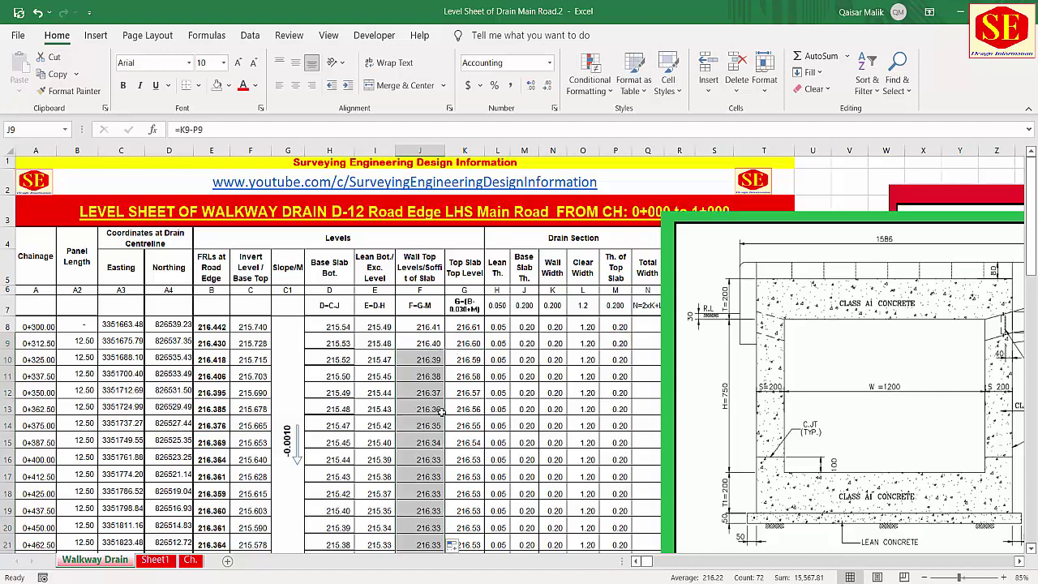
pyautogui.scroll(-4, 503, 403)
pyautogui.scroll(6, 503, 403)
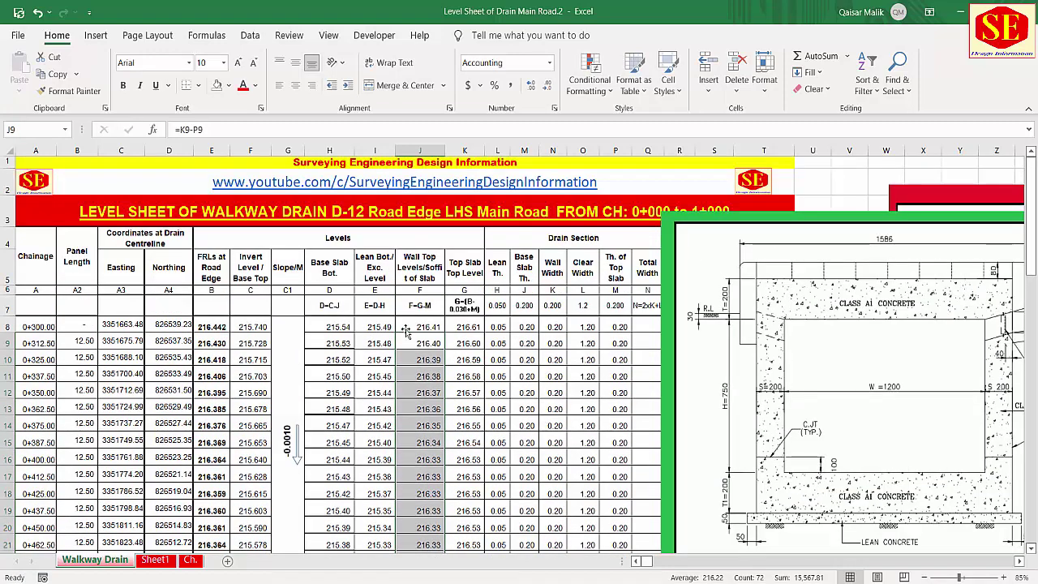
# - Check the Total Width rule N=2xK+L against the drain cross-section drawing and move the drawing clear of the Wall Height columns
pyautogui.moveTo(667, 357); pyautogui.dragTo(788, 360)
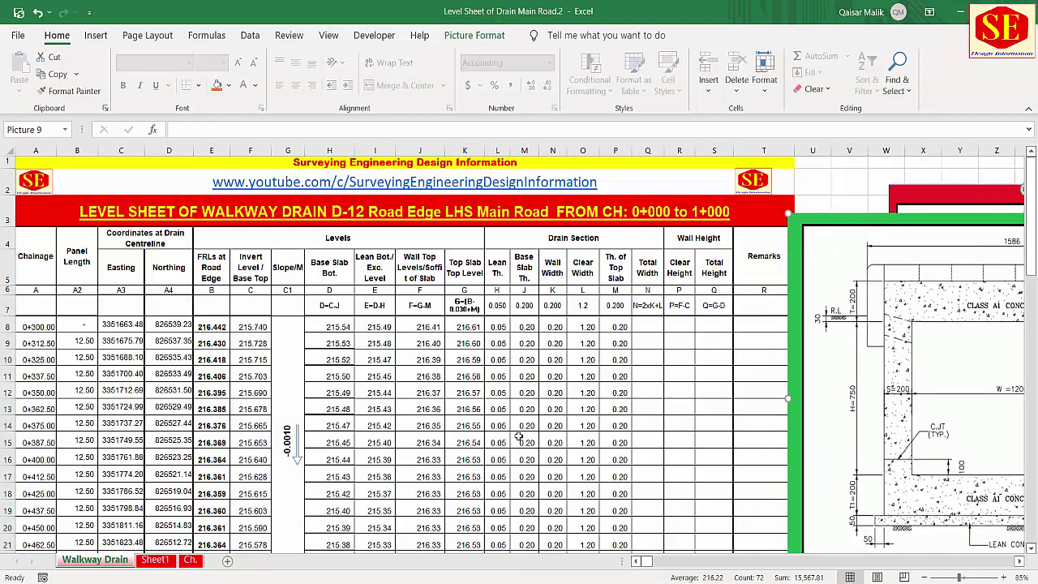
pyautogui.click(652, 275)
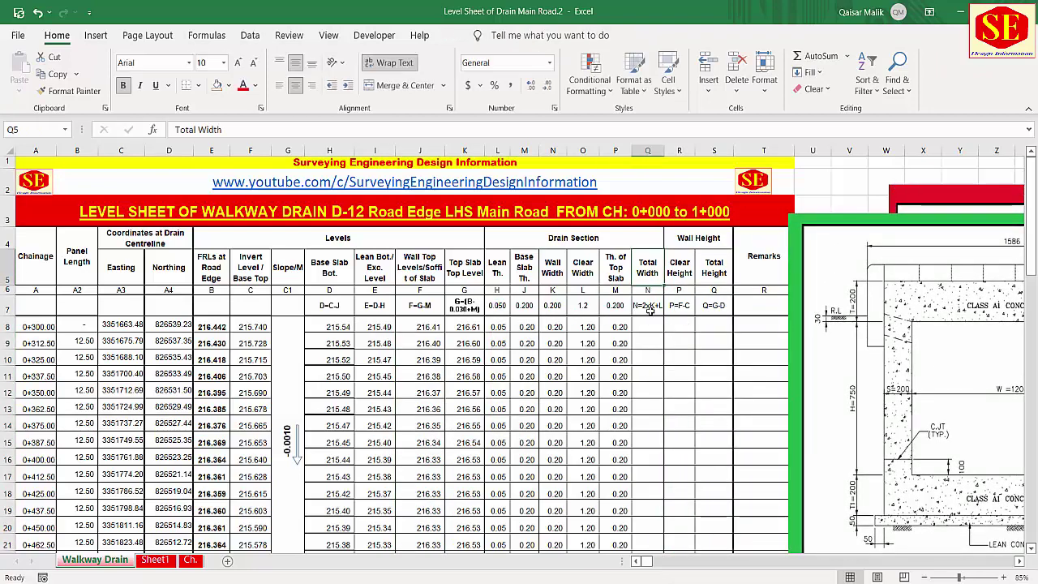
pyautogui.click(646, 305)
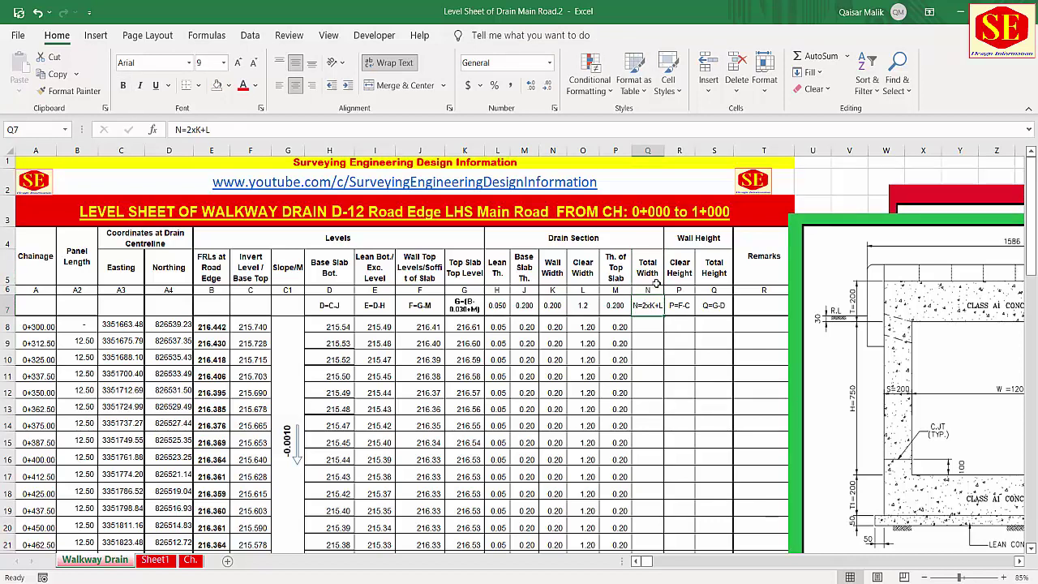
pyautogui.click(649, 289)
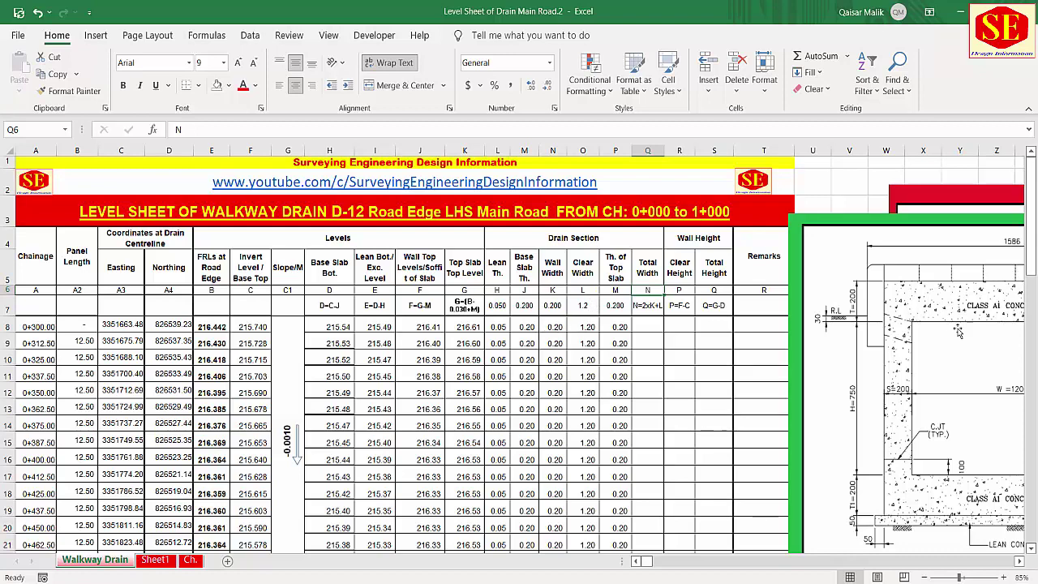
pyautogui.moveTo(957, 331); pyautogui.dragTo(689, 316)
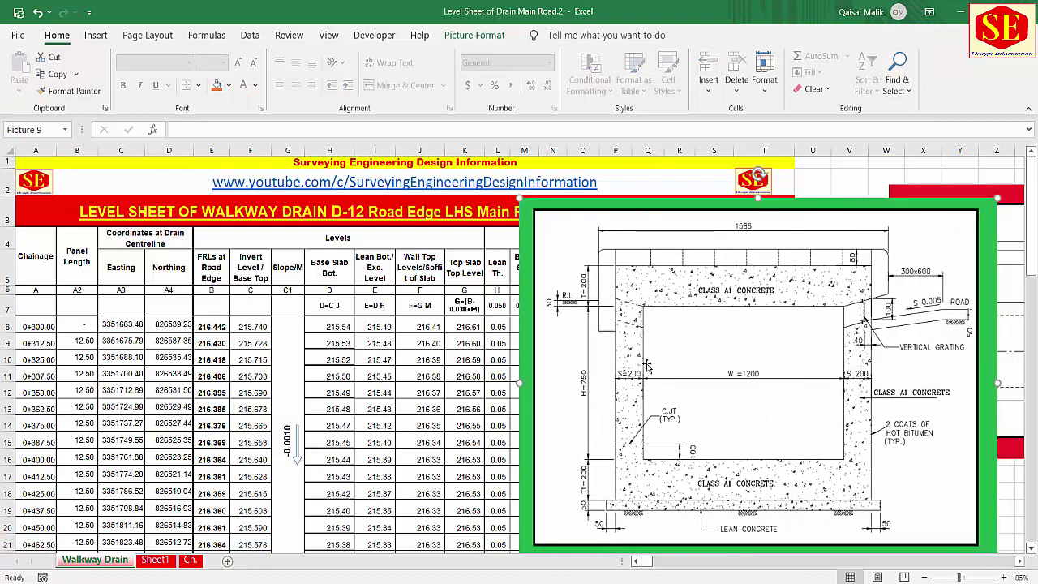
pyautogui.moveTo(647, 367); pyautogui.dragTo(876, 392)
# - Calculate the Total Width at chainage 0+300.00 in Q8 with the formula =2*N8+O8
pyautogui.click(647, 327)
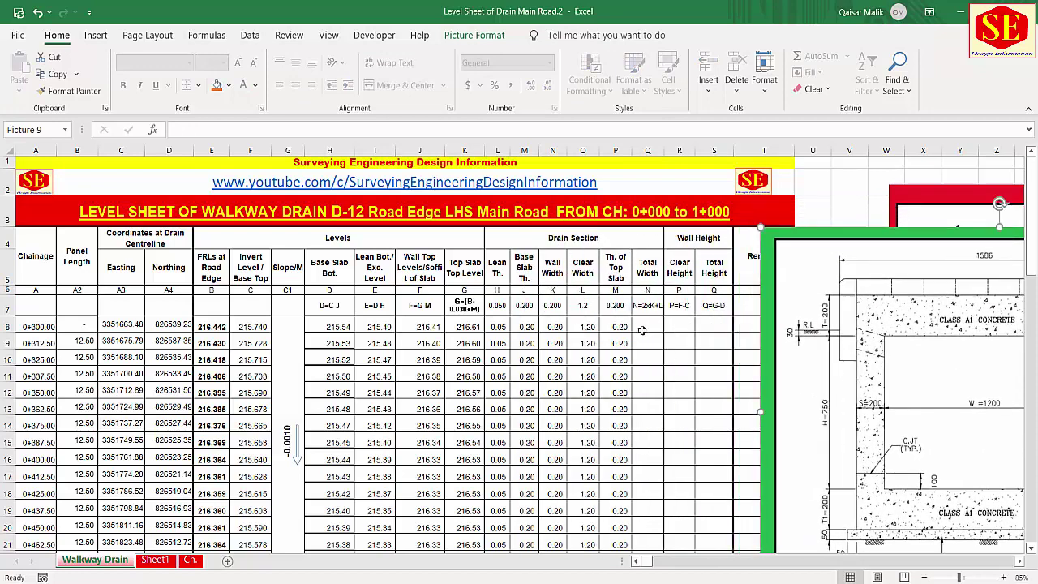
pyautogui.write('=')
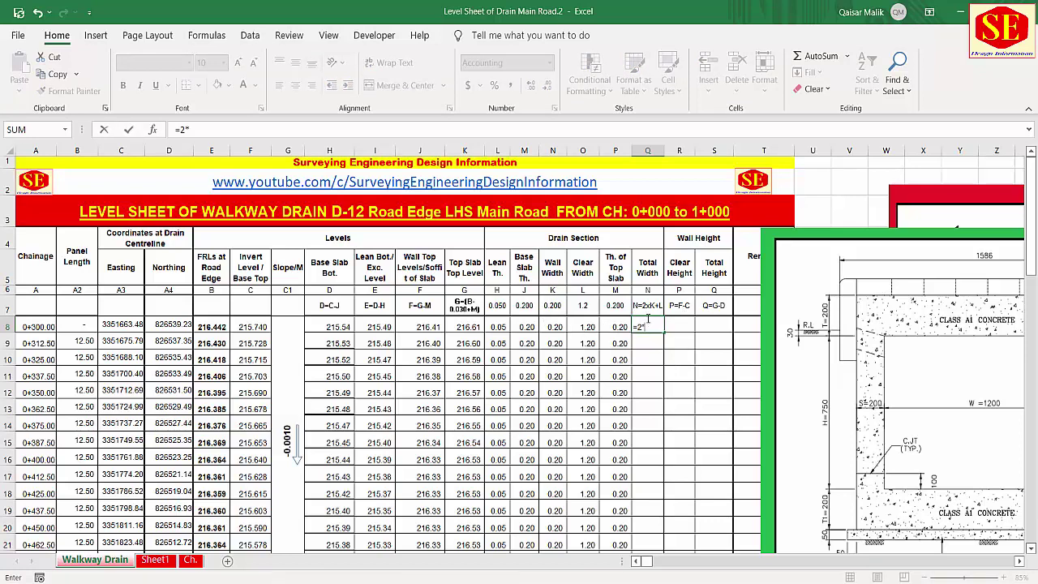
pyautogui.write('2*')
pyautogui.click(551, 327)
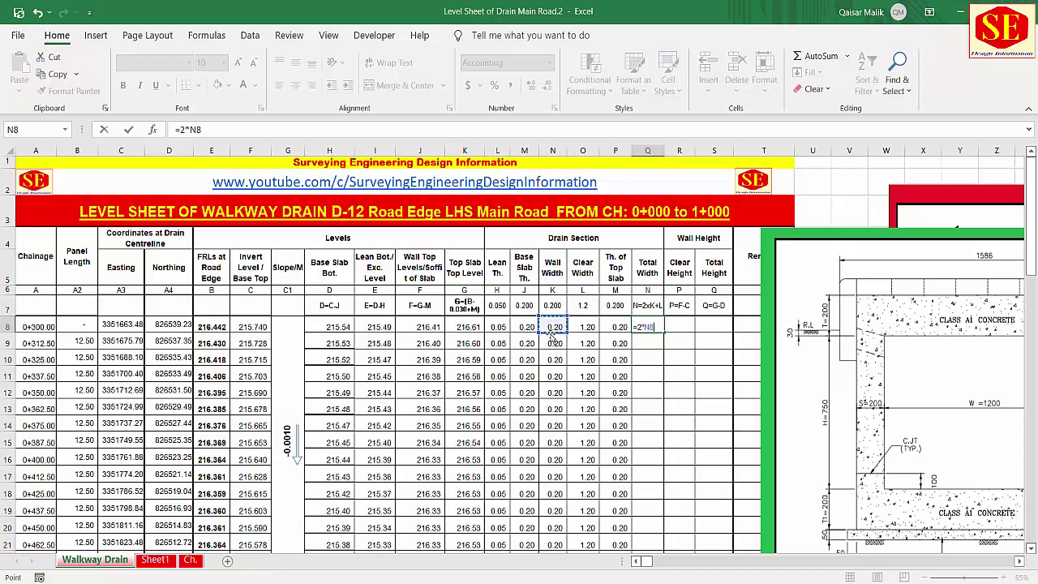
pyautogui.write('+')
pyautogui.click(584, 327)
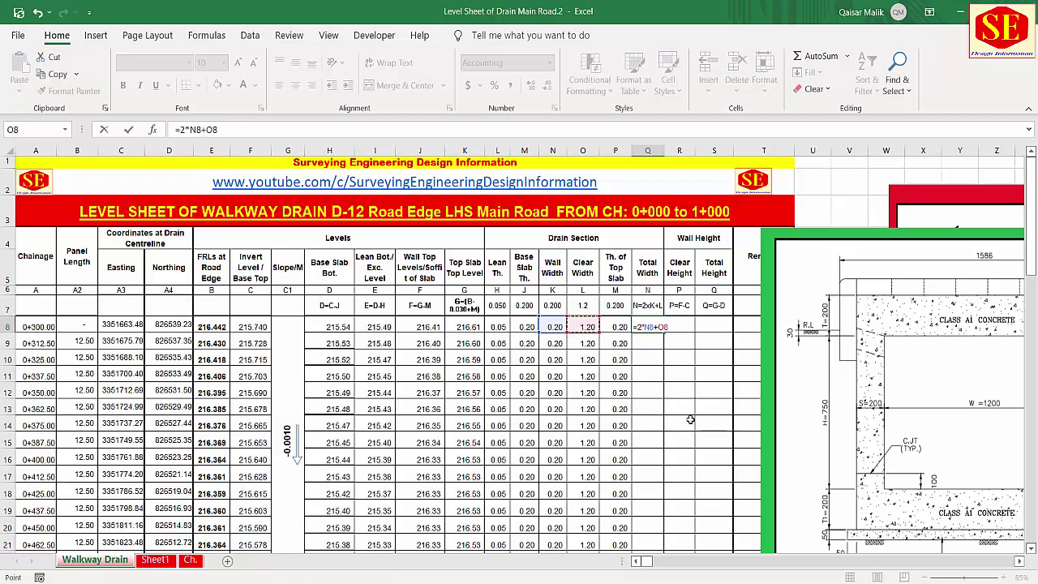
pyautogui.press('Return')
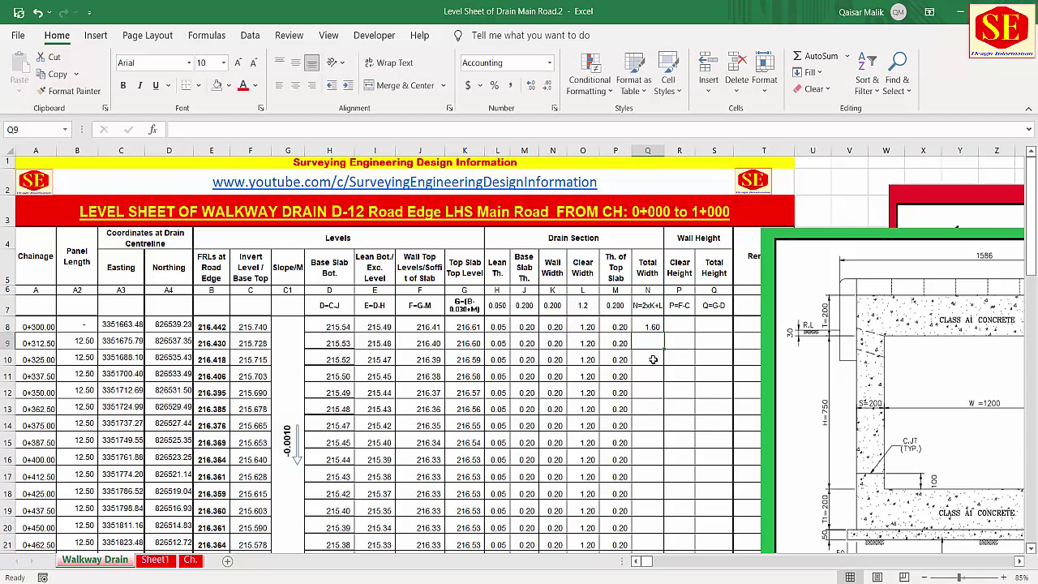
pyautogui.write('=')
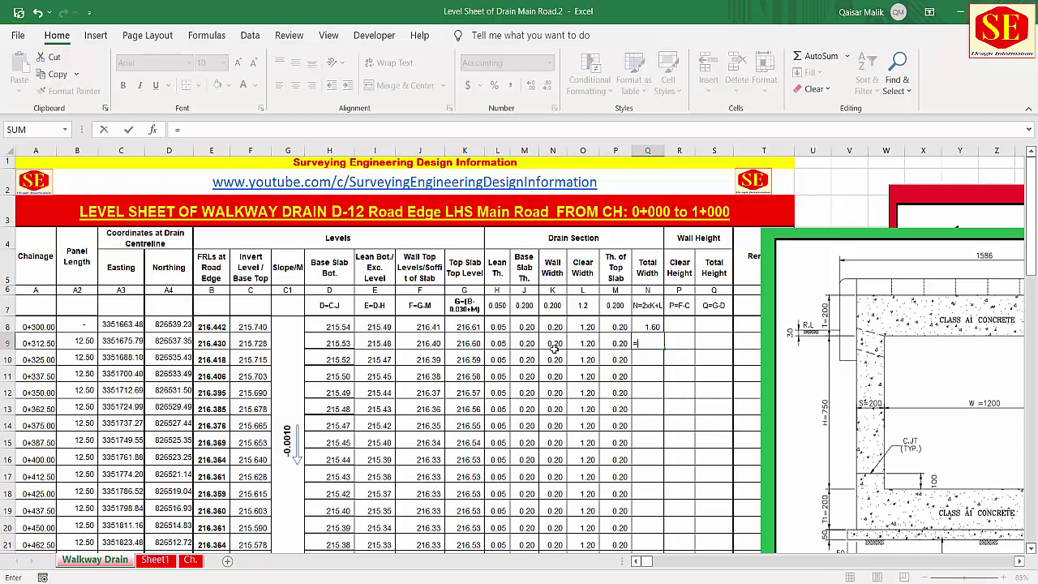
pyautogui.write('N')
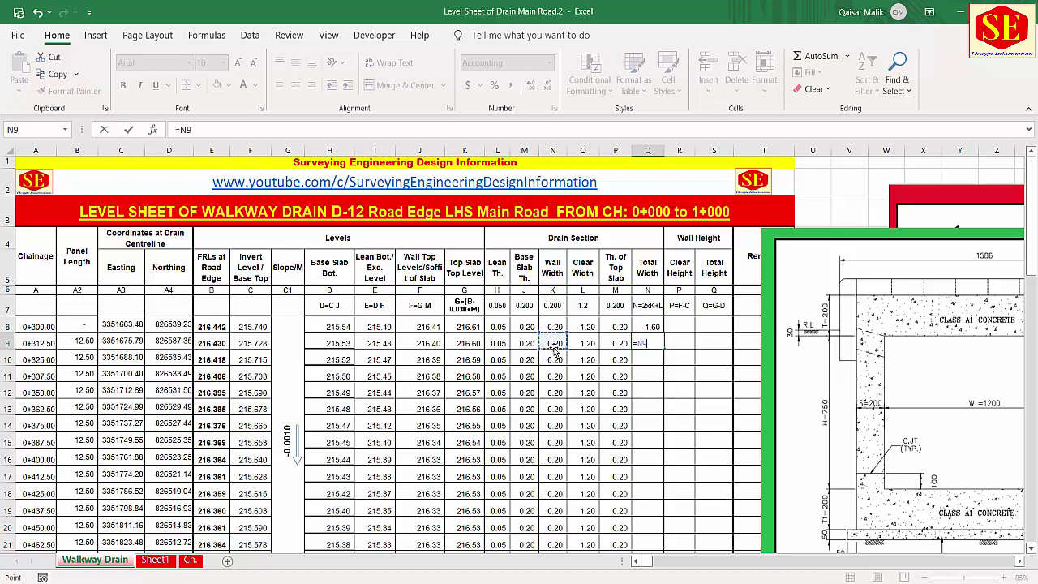
pyautogui.press('Escape')
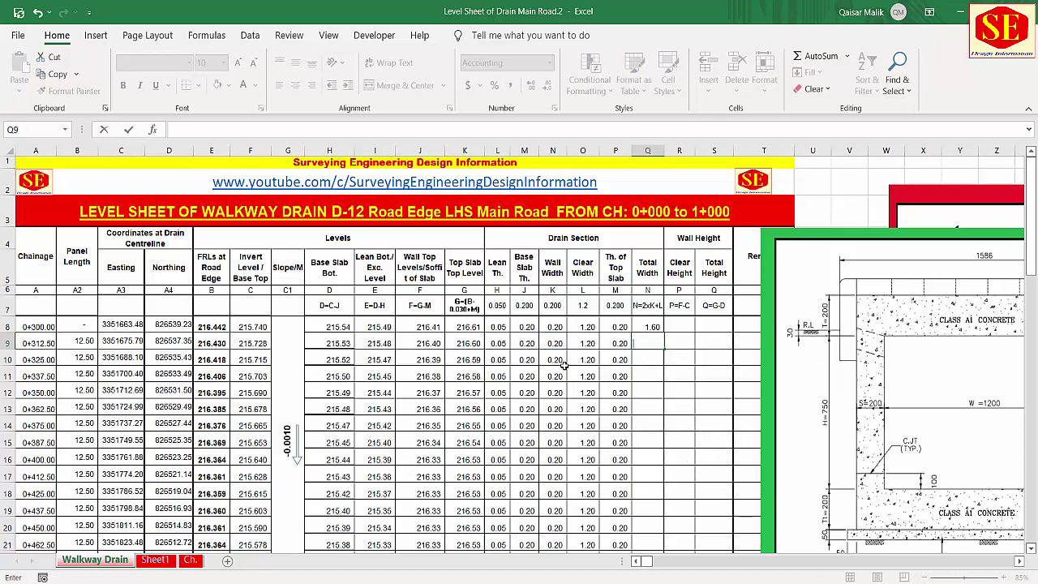
# - Calculate the Total Width at chainage 0+312.50 in Q9 with the formula =2*N9+O9 and fill it down for all remaining chainages
pyautogui.write('=2*')
pyautogui.click(548, 343)
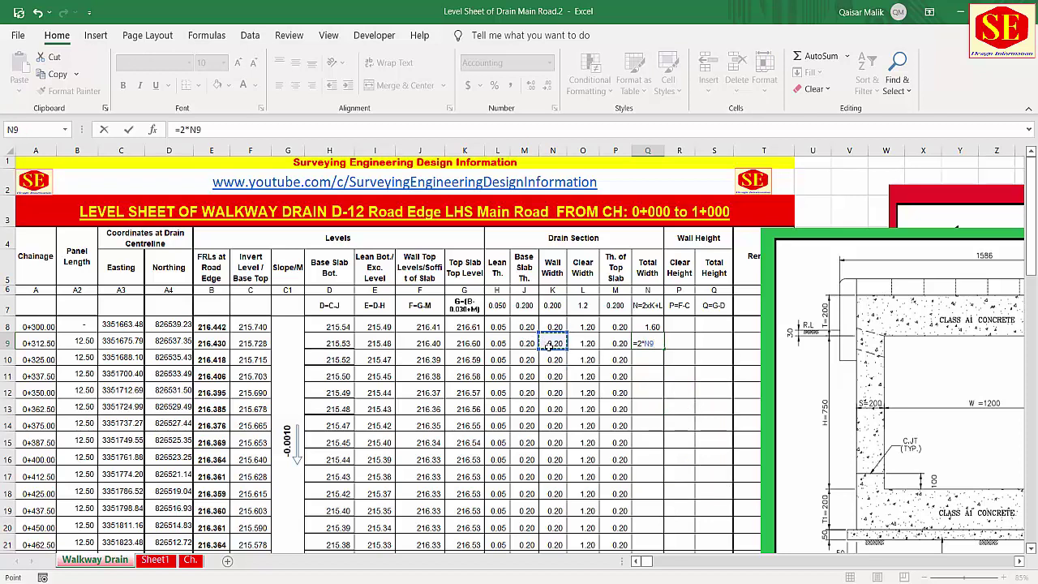
pyautogui.write('+')
pyautogui.click(592, 339)
pyautogui.press('Return')
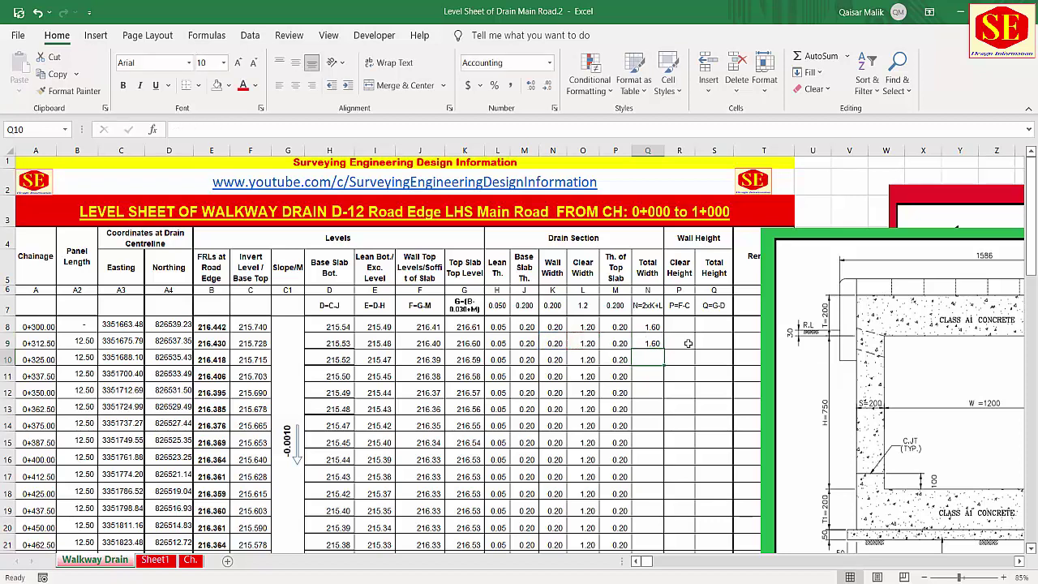
pyautogui.click(657, 342)
pyautogui.doubleClick(665, 352)
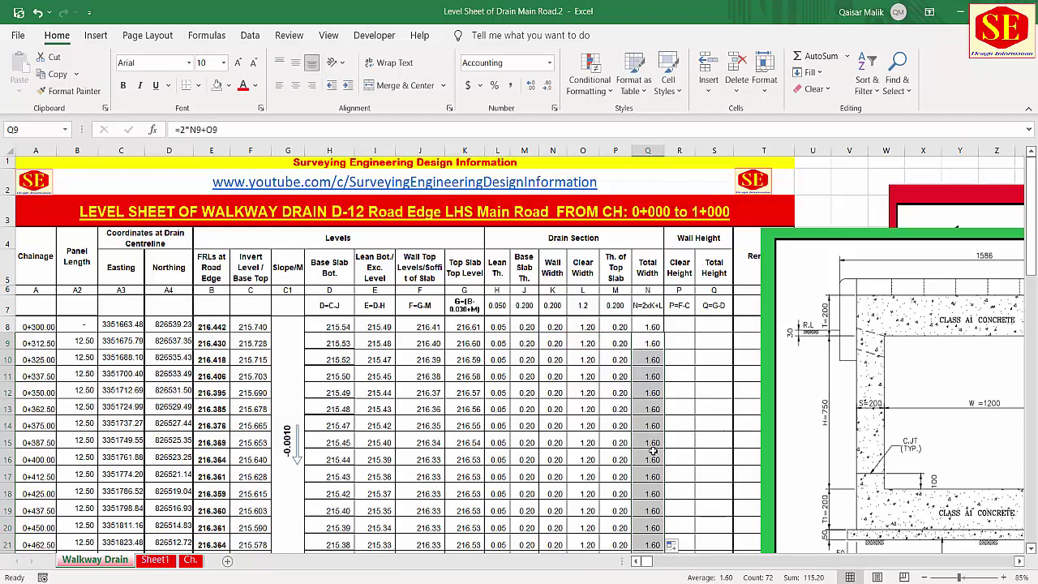
# - Examine the wall height on the drain section drawing, the Clear Height and Total Height headings, the rule P=F-C and its source levels at 0+300.00
pyautogui.moveTo(874, 413); pyautogui.dragTo(465, 342)
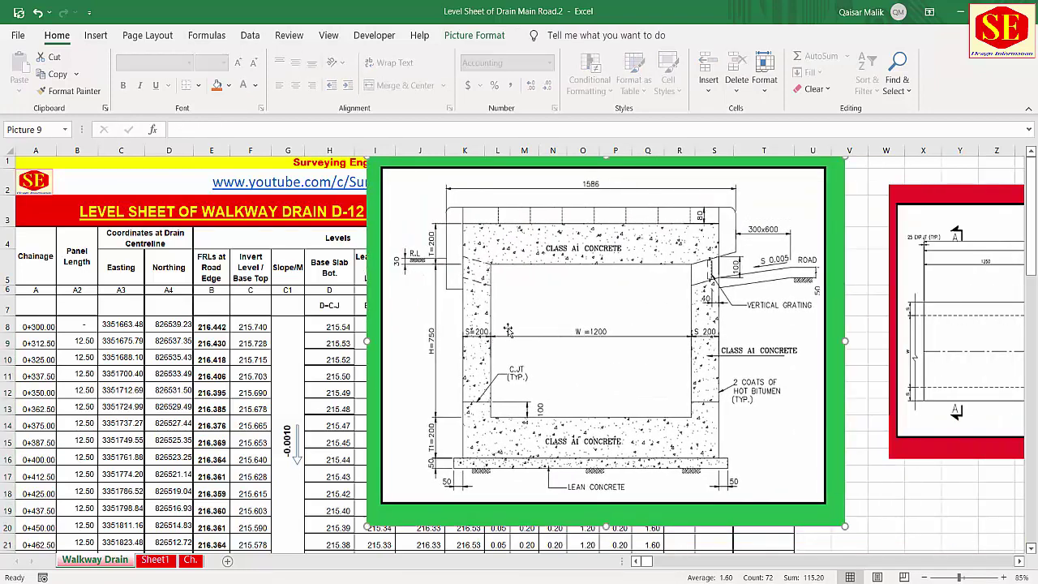
pyautogui.moveTo(508, 329)
pyautogui.mouseDown()
pyautogui.moveTo(912, 370)
pyautogui.moveTo(894, 368)
pyautogui.mouseUp()
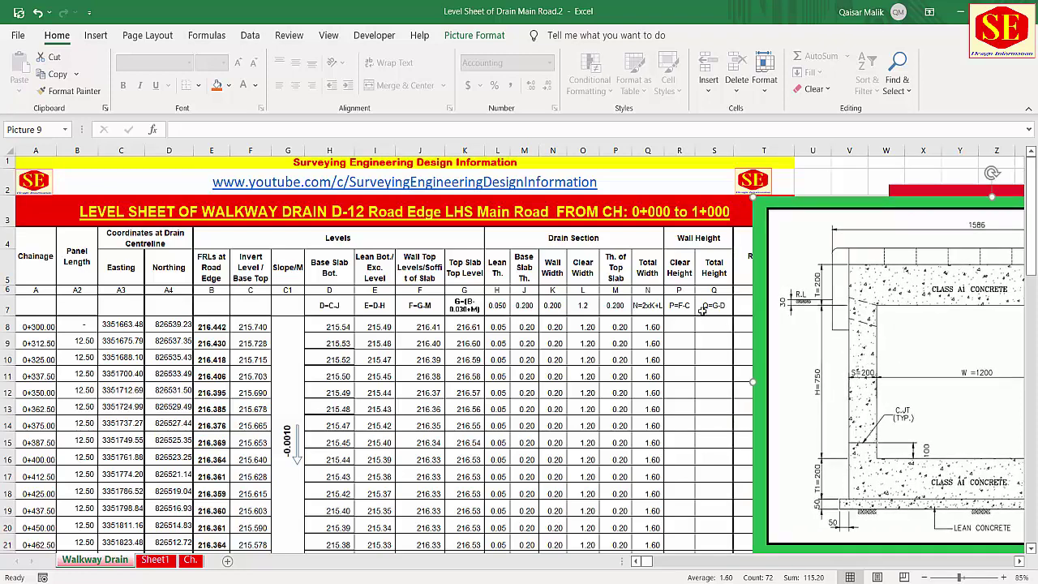
pyautogui.click(708, 240)
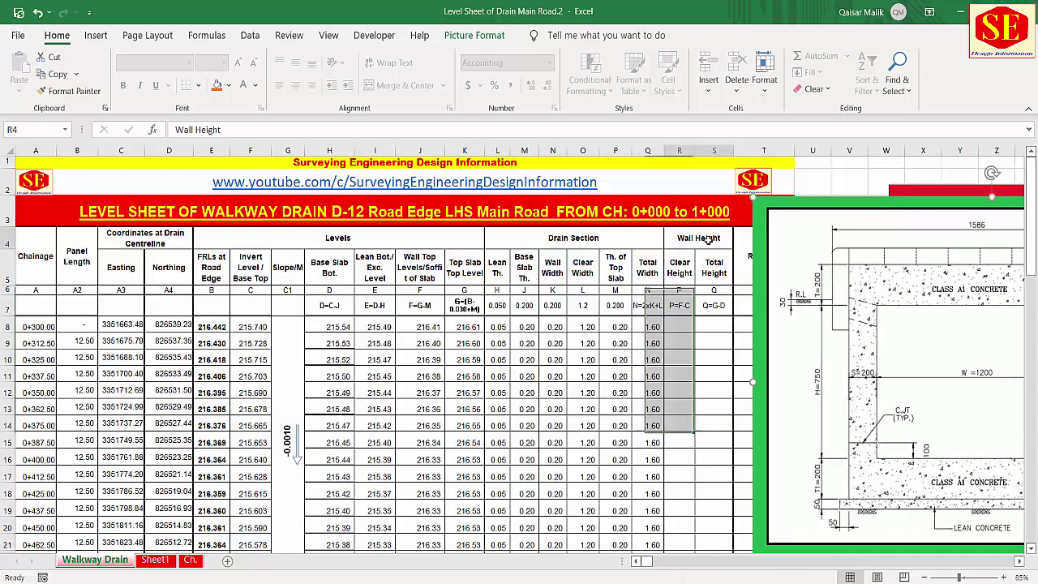
pyautogui.click(679, 273)
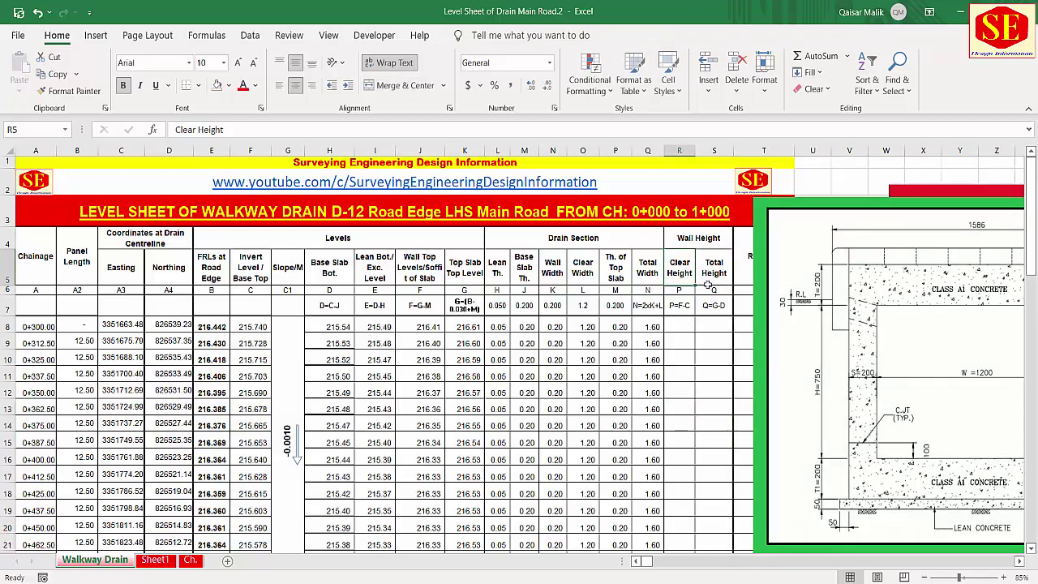
pyautogui.click(710, 277)
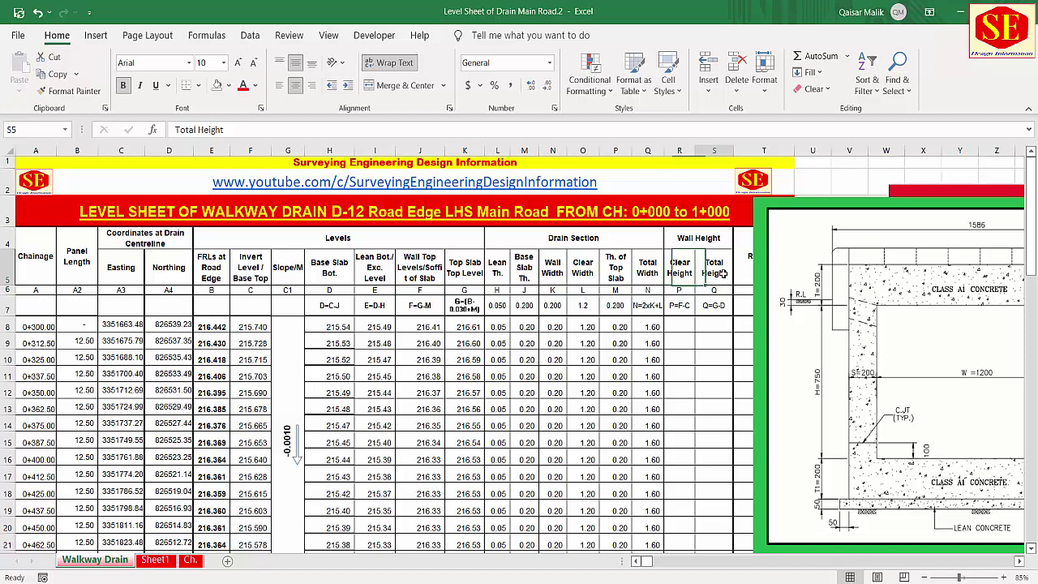
pyautogui.click(678, 291)
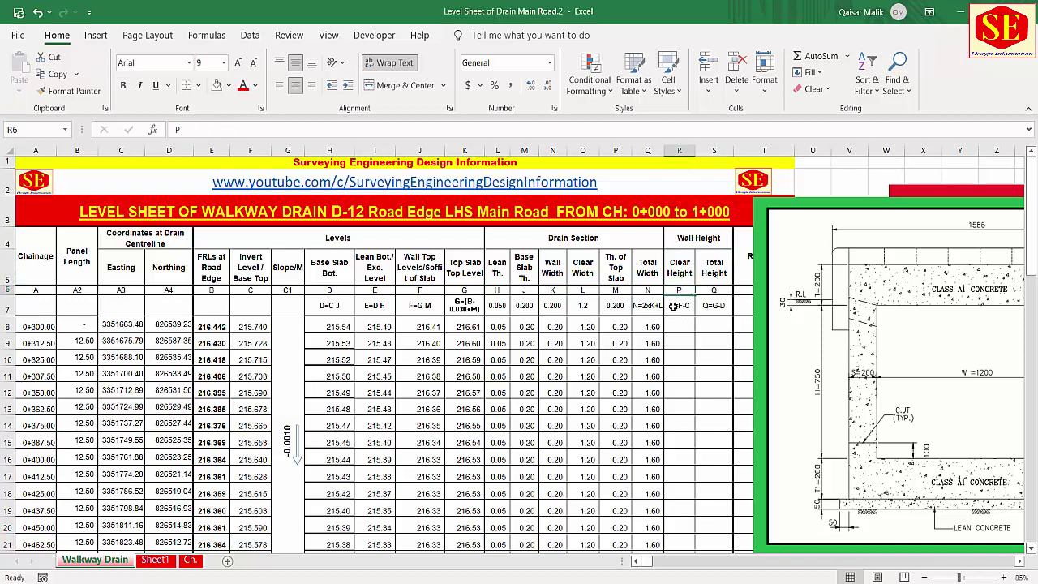
pyautogui.click(685, 307)
pyautogui.click(668, 325)
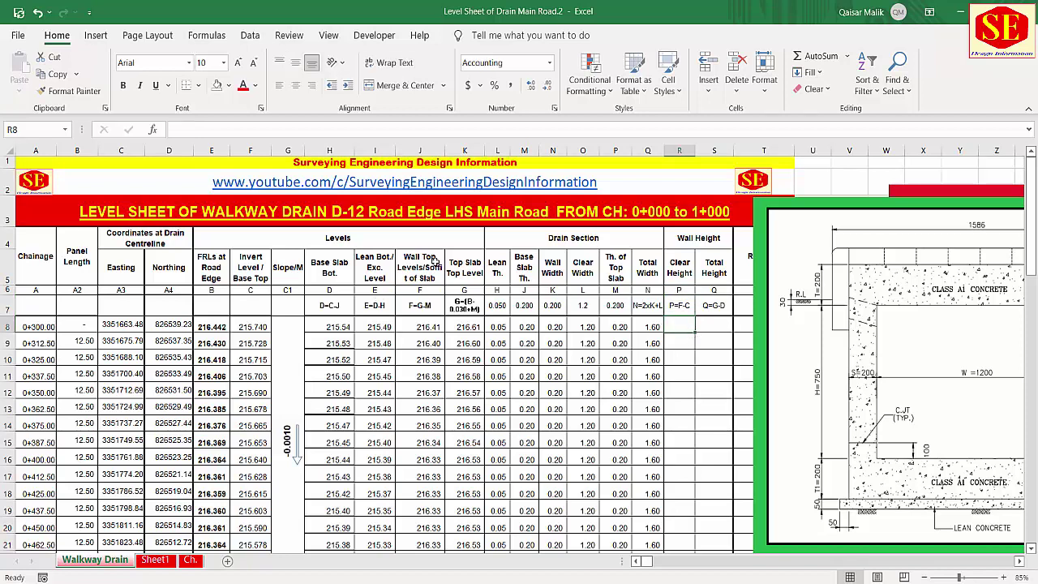
pyautogui.click(422, 326)
pyautogui.click(256, 327)
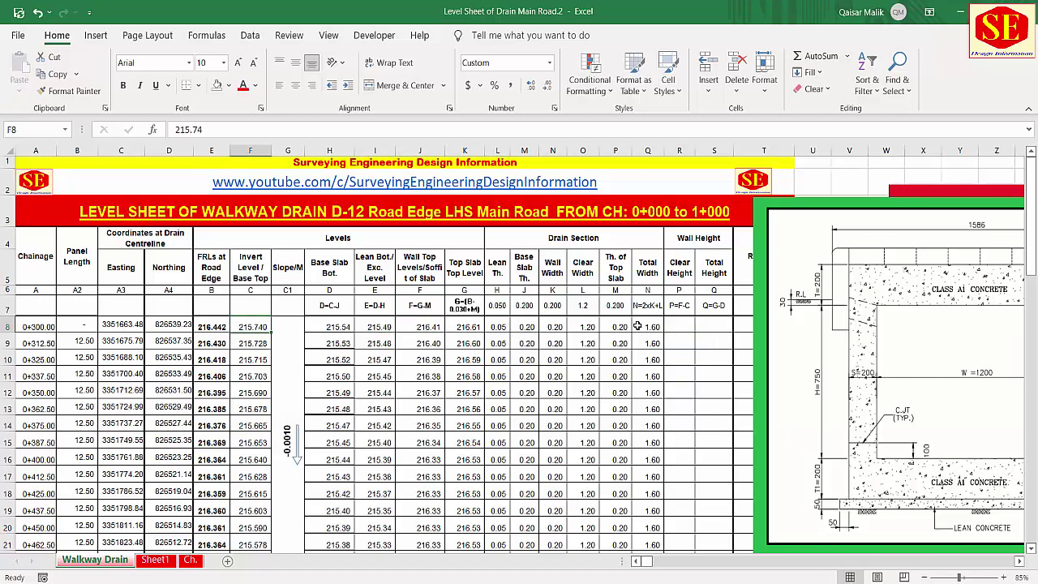
# - Calculate the wall Clear Height at chainage 0+300.00 in R8 with the formula =J8-F8
pyautogui.click(680, 326)
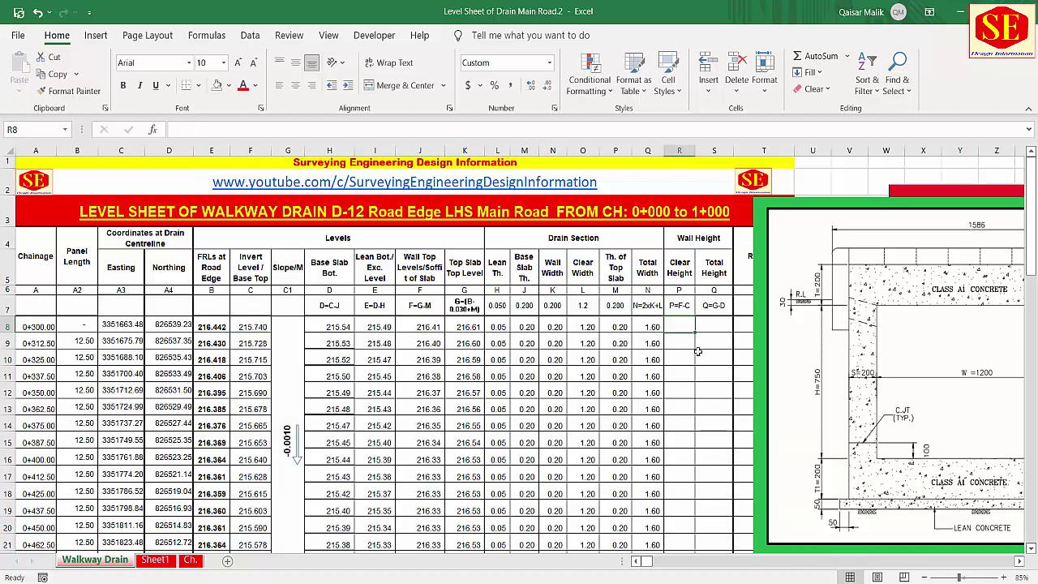
pyautogui.write('=')
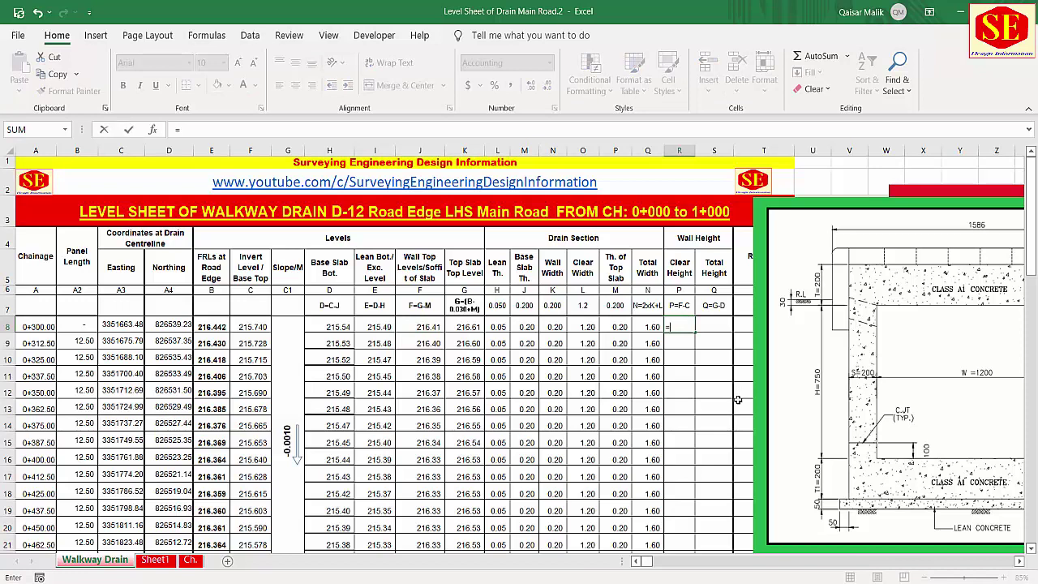
pyautogui.click(421, 326)
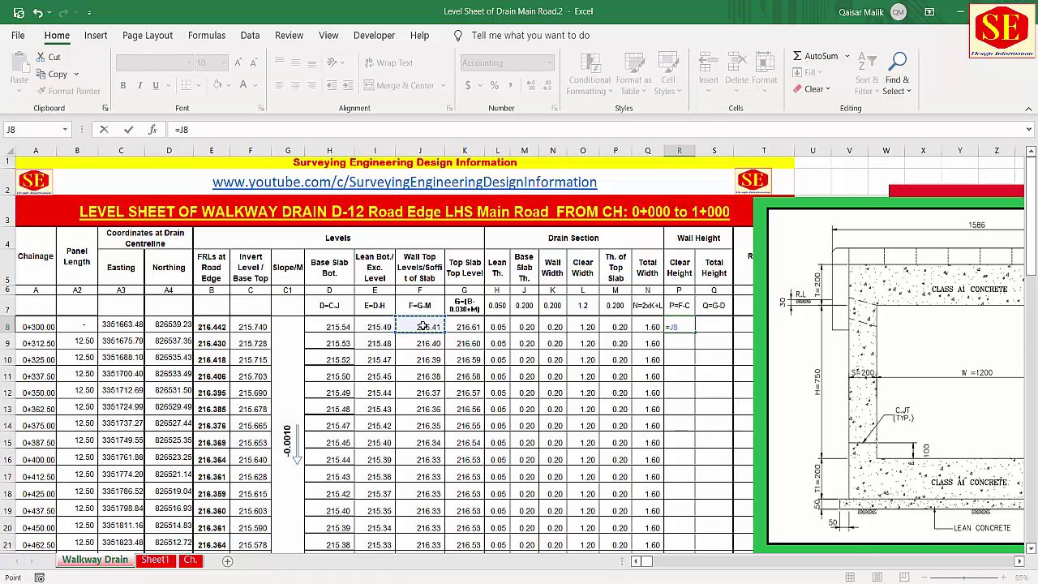
pyautogui.write('-')
pyautogui.click(244, 326)
pyautogui.press('Return')
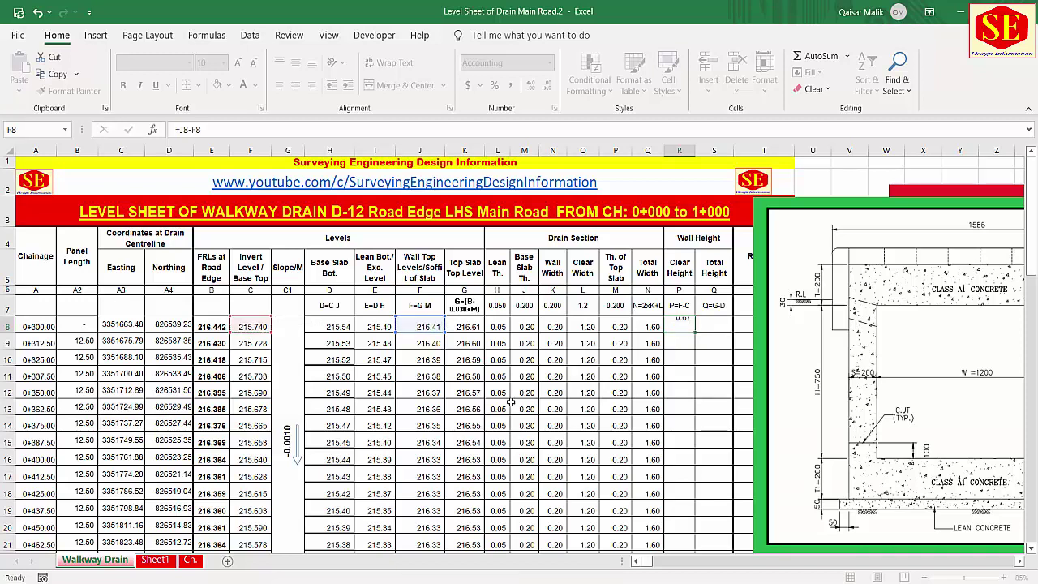
# - Calculate the wall Clear Height at chainage 0+312.50 in R9 with the formula =J9-F9
pyautogui.click(677, 327)
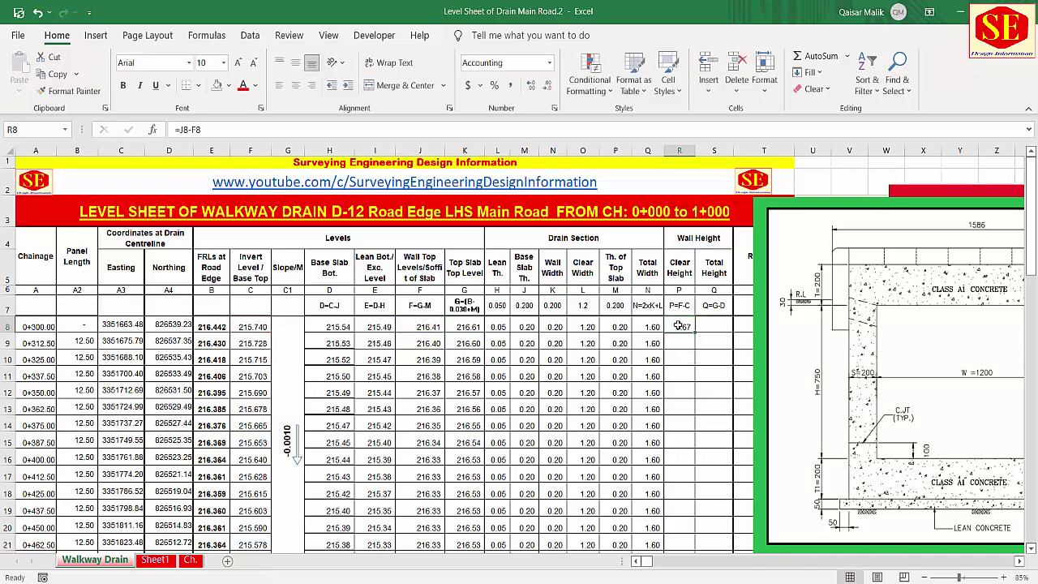
pyautogui.hotkey('ctrl', 'c')
pyautogui.click(681, 344)
pyautogui.write('=')
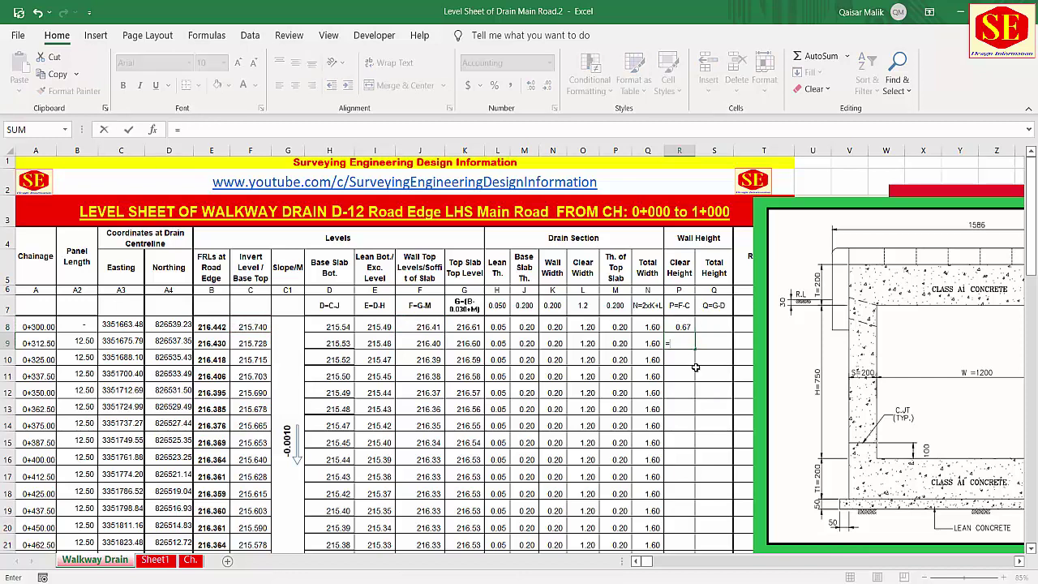
pyautogui.click(429, 339)
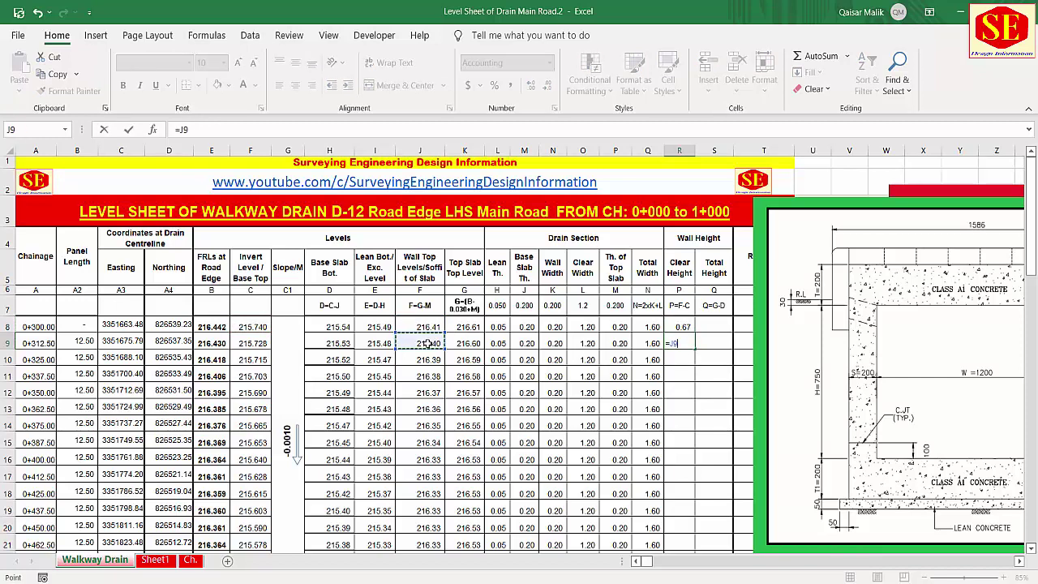
pyautogui.write('-')
pyautogui.click(246, 344)
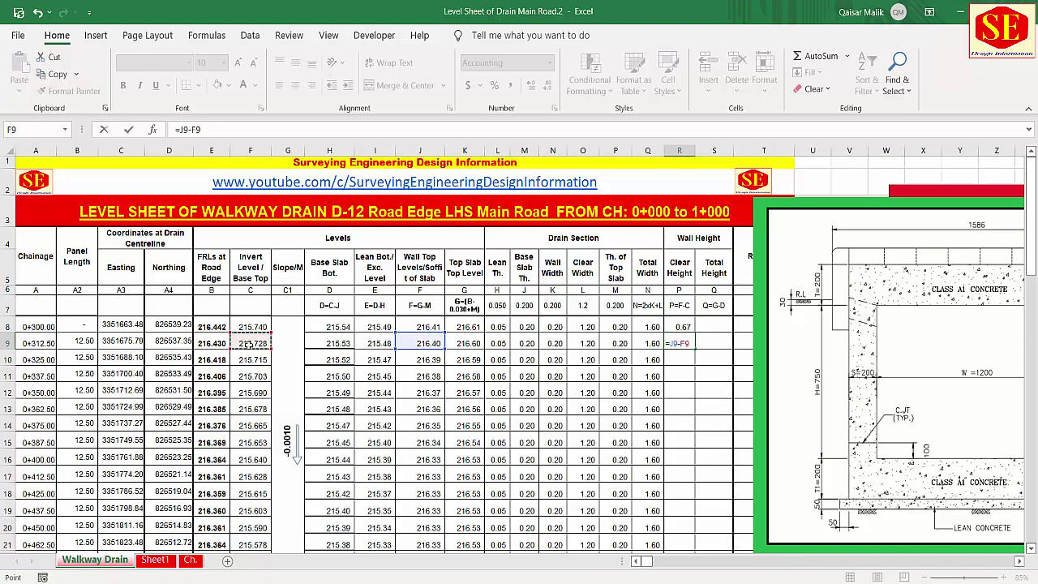
pyautogui.press('Return')
# - Fill the Clear Height formula from R9 down for all remaining chainages and review the filled column
pyautogui.click(680, 343)
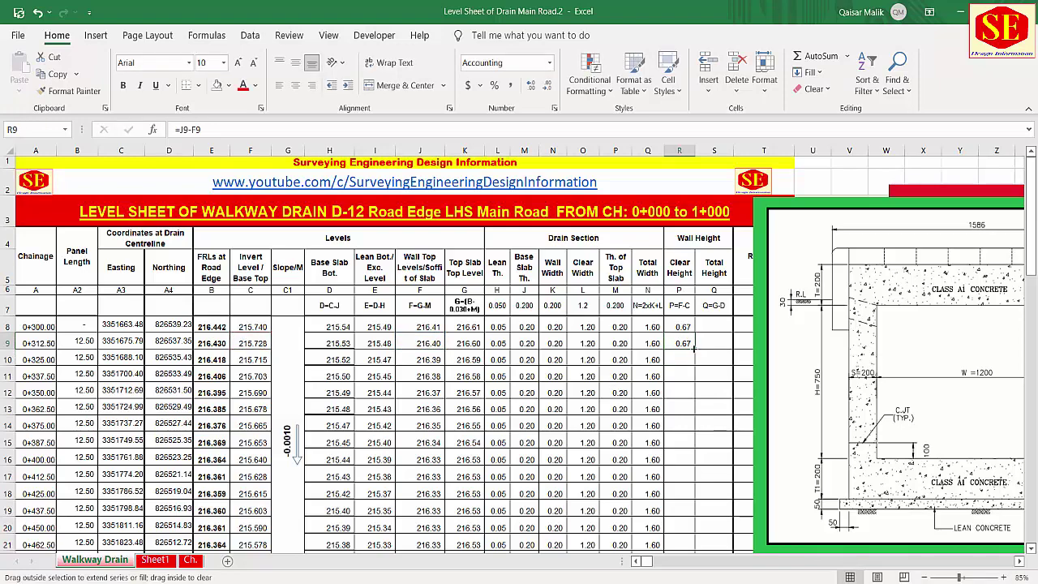
pyautogui.doubleClick(694, 350)
pyautogui.scroll(-4, 694, 349)
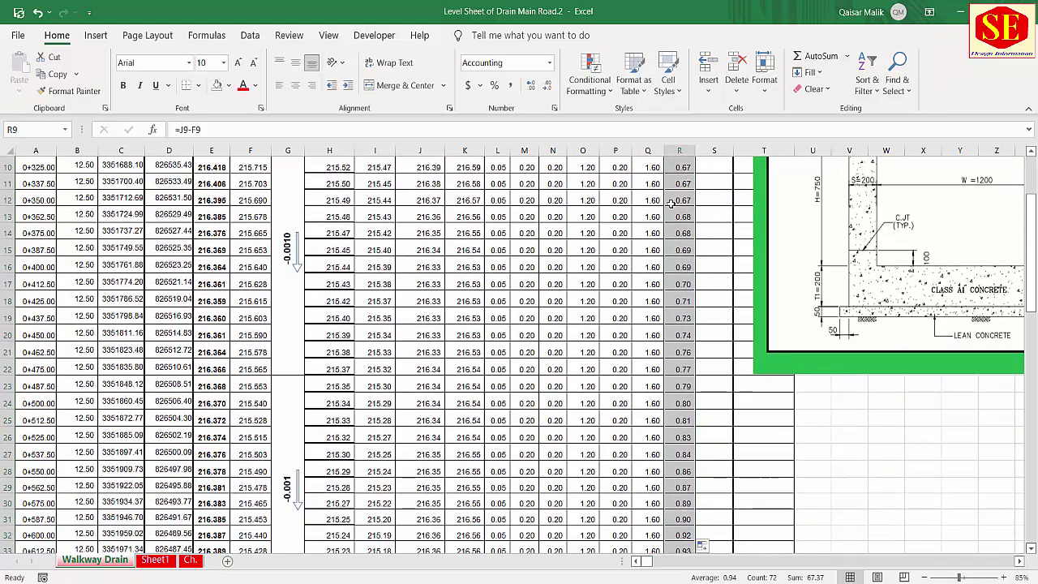
pyautogui.scroll(-5, 680, 317)
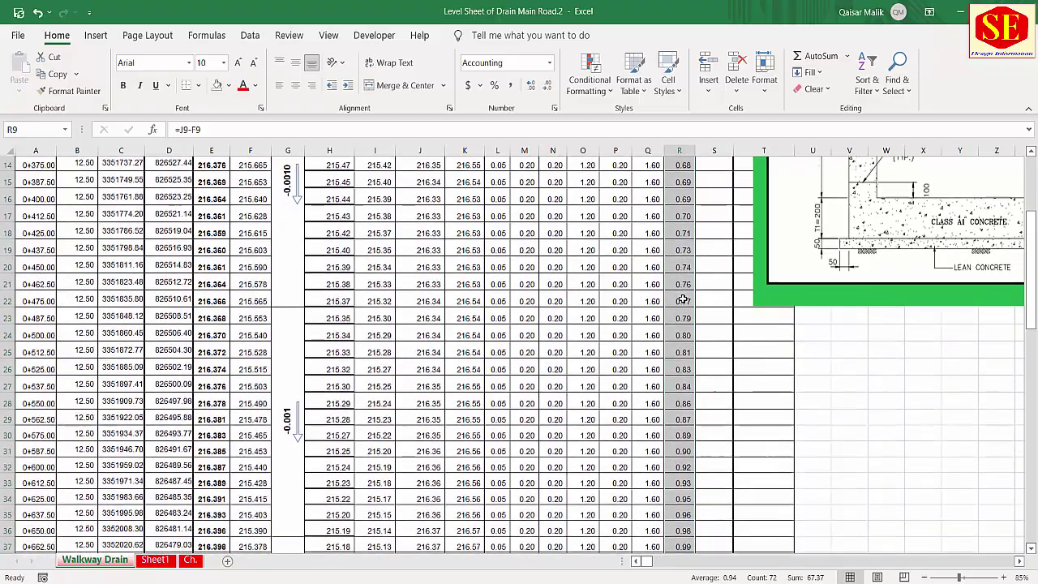
# - Examine the filled Clear Height column, the drain section drawing's total height, and the Top Slab Top Level and Base Slab Bot. headings
pyautogui.scroll(-7, 683, 299)
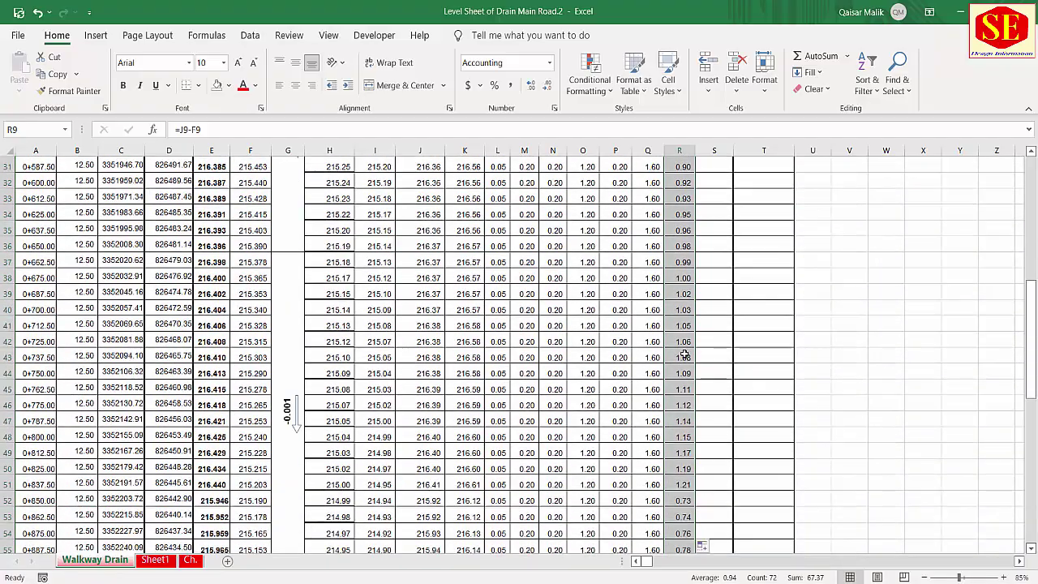
pyautogui.scroll(-4, 684, 355)
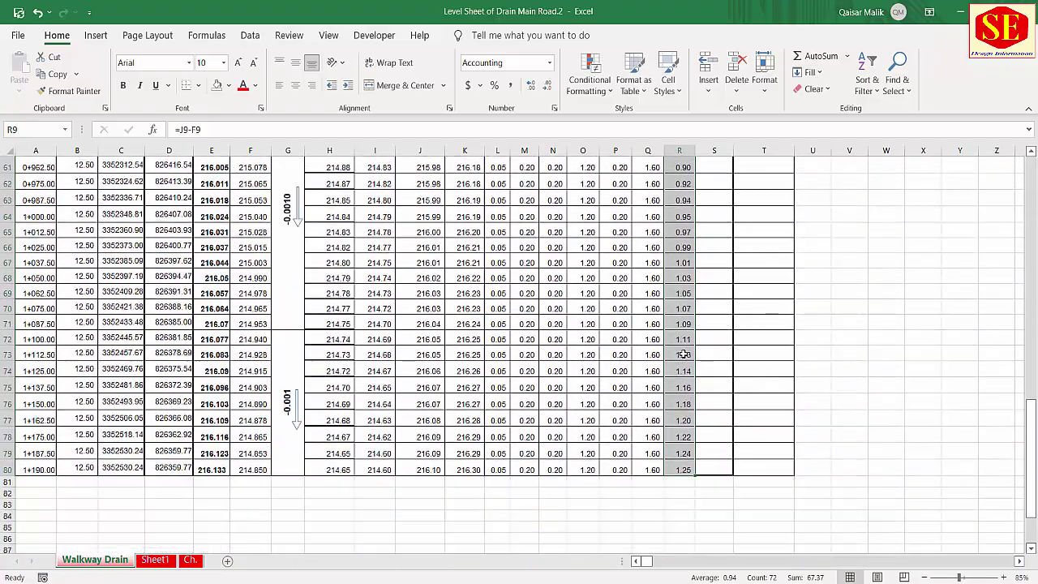
pyautogui.scroll(4, 688, 407)
pyautogui.scroll(15, 688, 407)
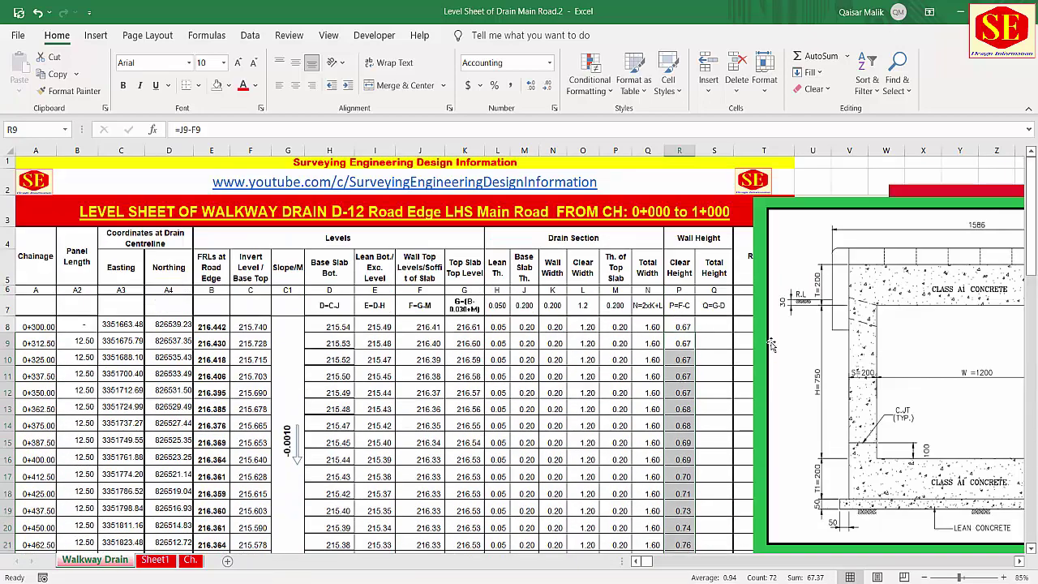
pyautogui.moveTo(780, 318)
pyautogui.mouseDown()
pyautogui.moveTo(852, 308)
pyautogui.moveTo(564, 277)
pyautogui.mouseUp()
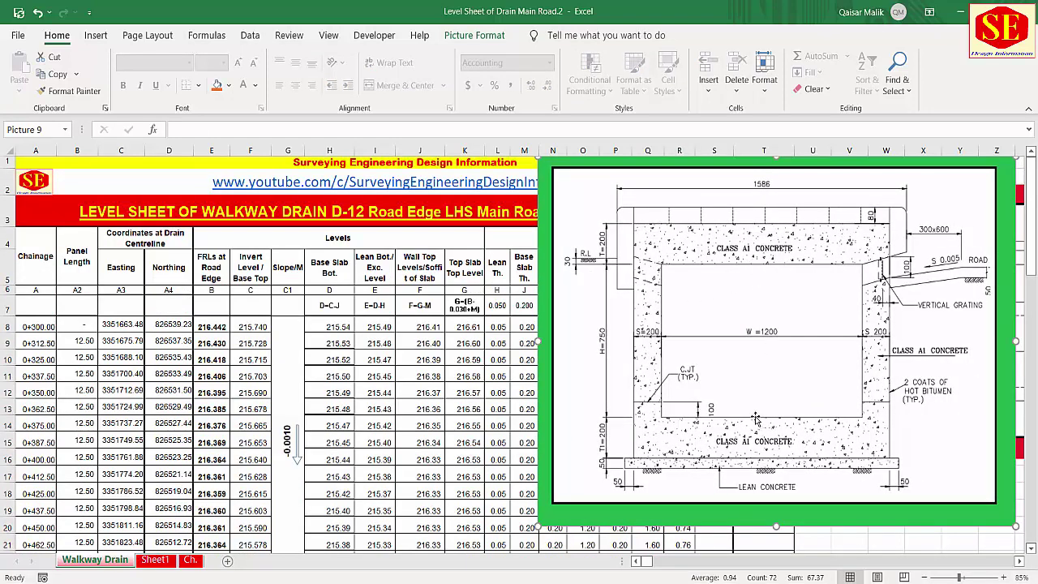
pyautogui.moveTo(669, 316)
pyautogui.mouseDown()
pyautogui.moveTo(916, 361)
pyautogui.moveTo(930, 377)
pyautogui.mouseUp()
pyautogui.click(713, 321)
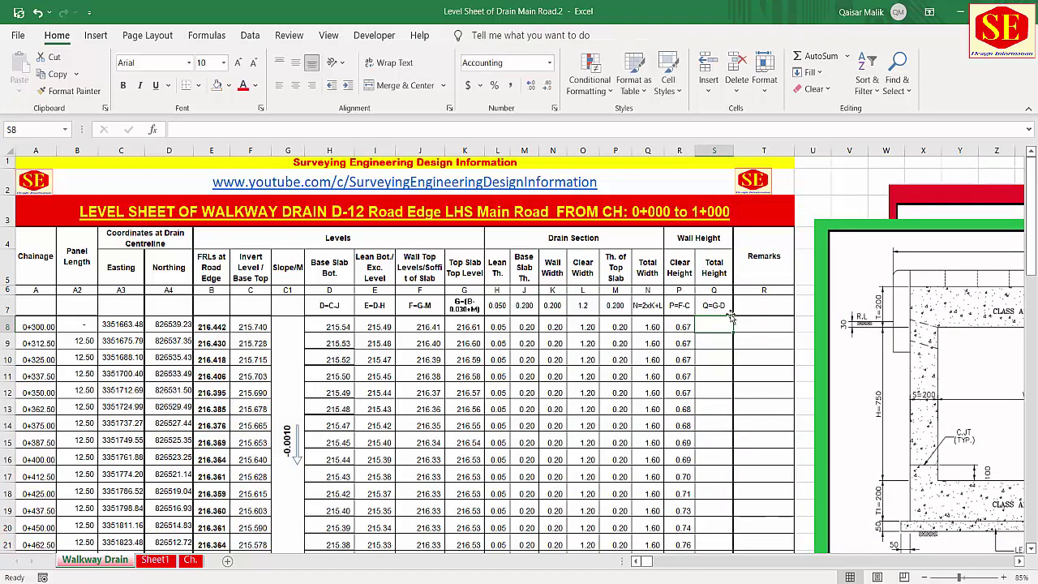
pyautogui.click(469, 268)
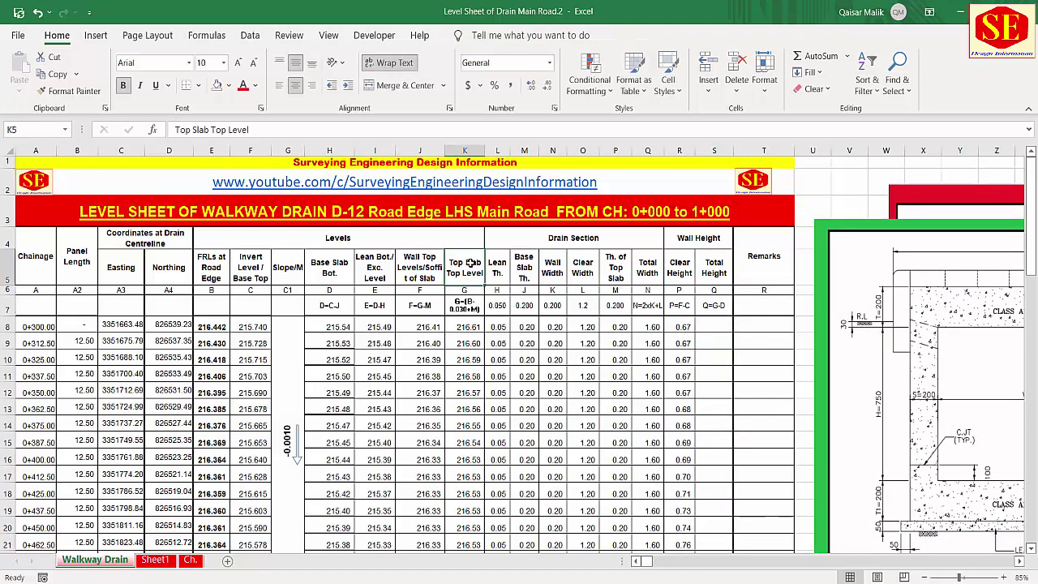
pyautogui.click(329, 271)
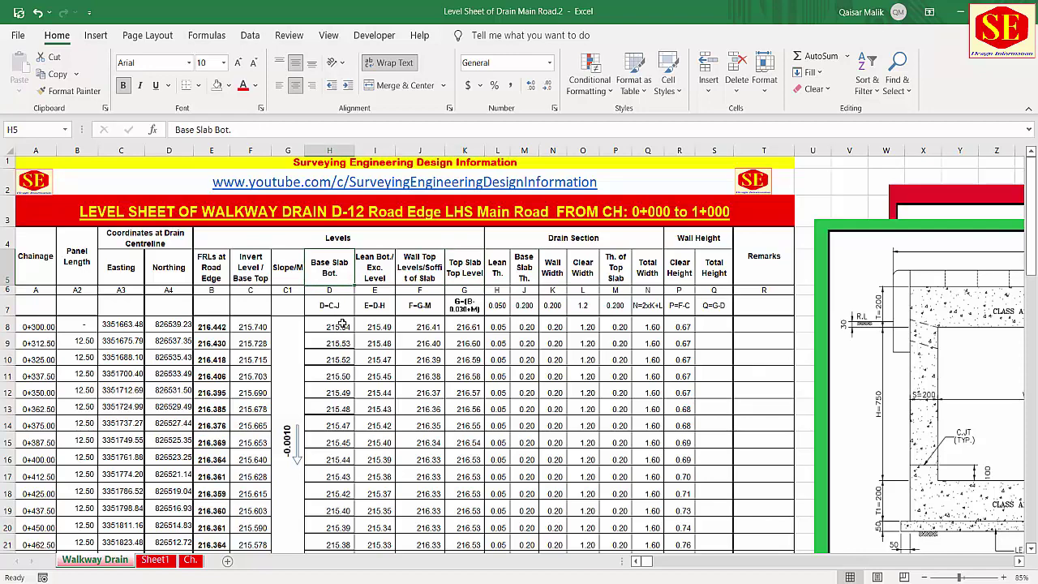
pyautogui.click(758, 334)
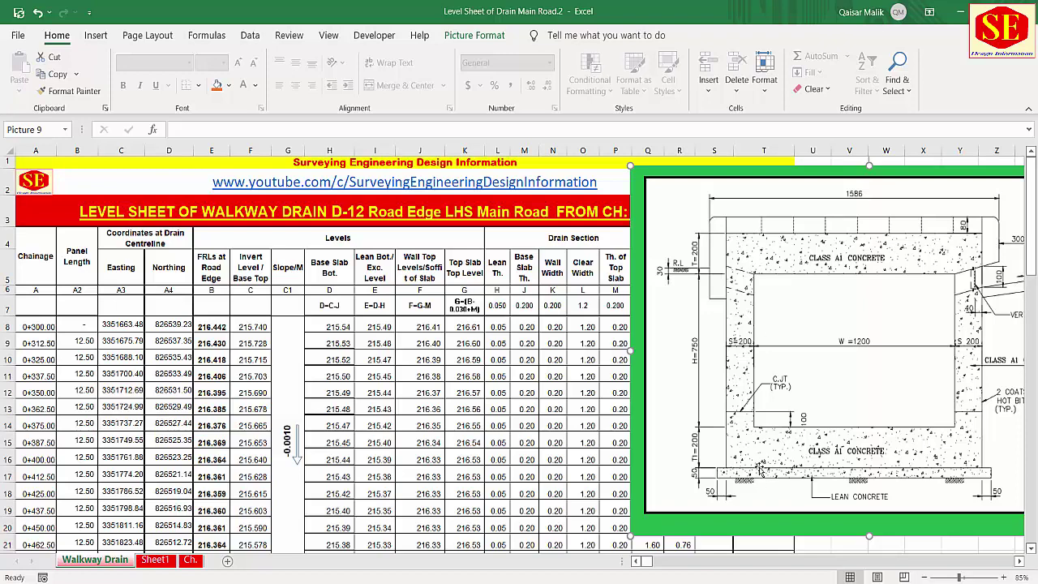
pyautogui.moveTo(750, 414); pyautogui.dragTo(944, 423)
# - Calculate the wall Total Height at chainage 0+300.00 in S8 with the formula =K8-H8
pyautogui.click(713, 326)
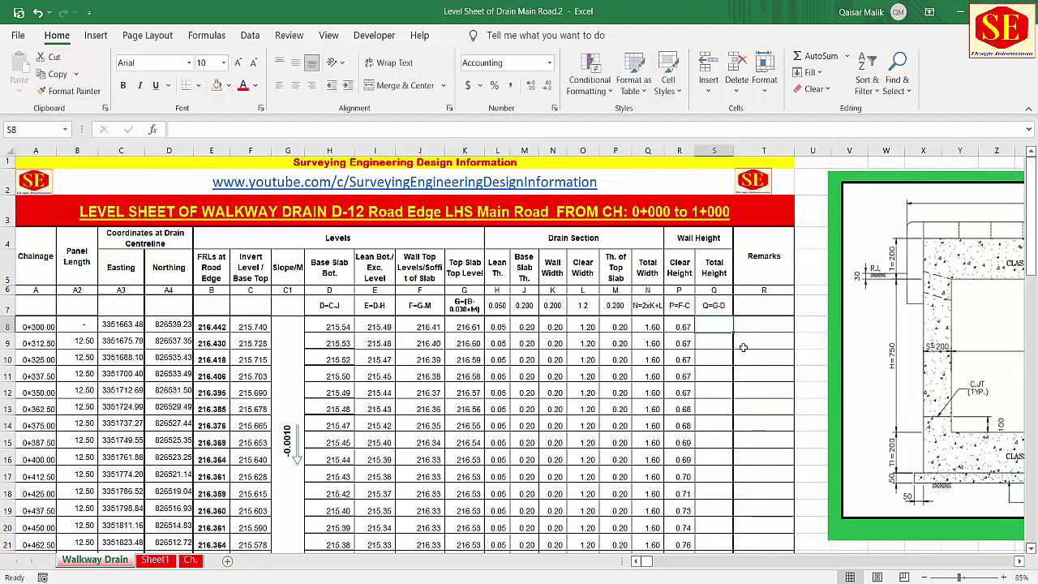
pyautogui.write('=')
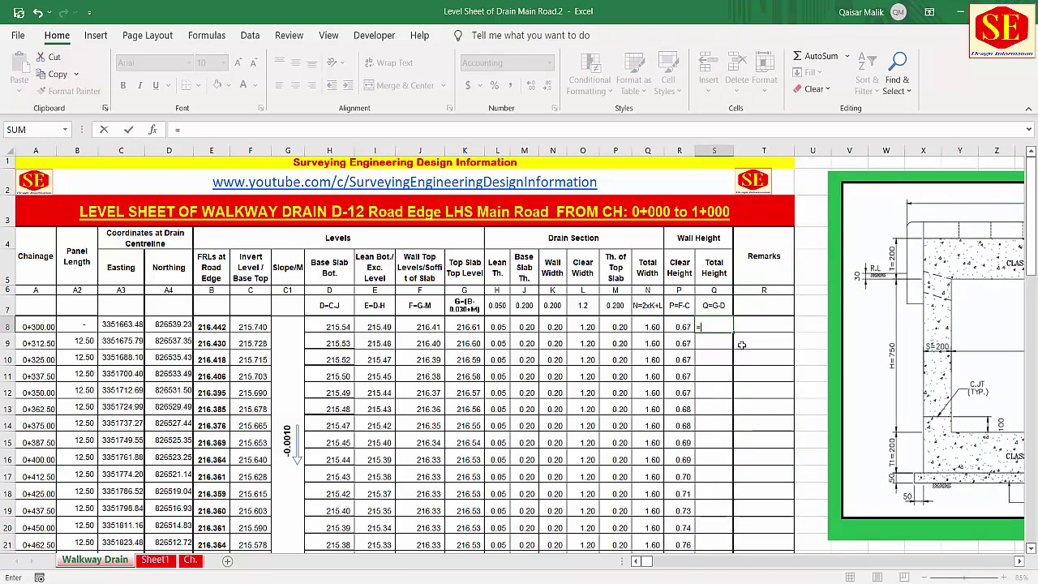
pyautogui.click(463, 326)
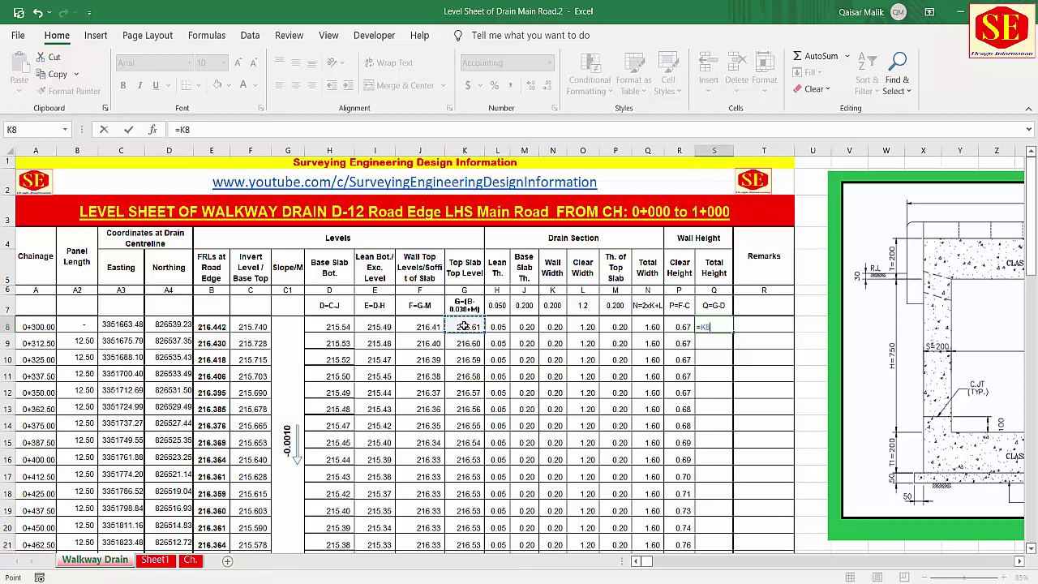
pyautogui.write('-')
pyautogui.click(333, 325)
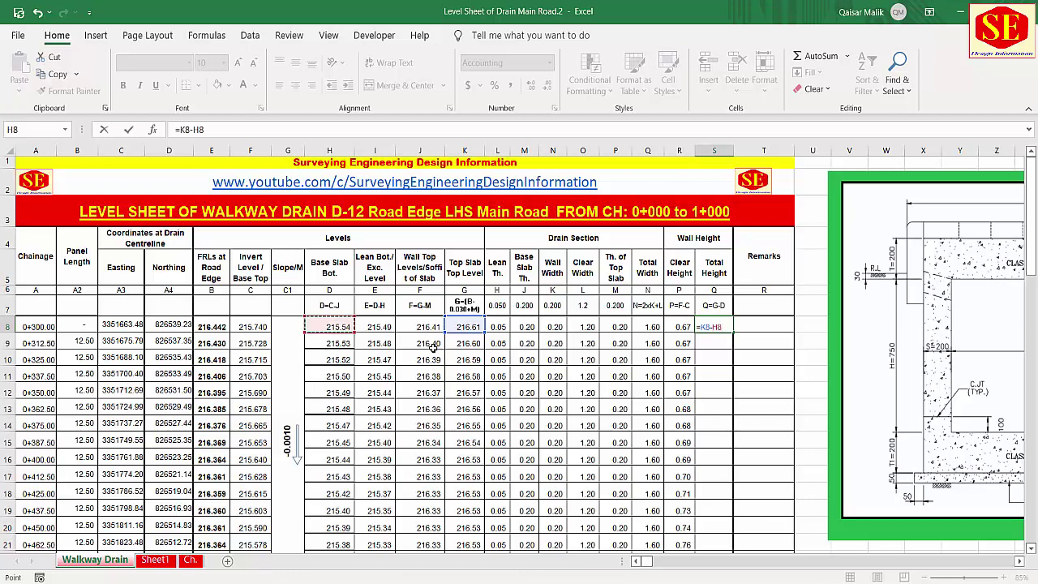
# - Calculate the wall Total Height at chainage 0+312.50 in S9 with the formula =K9-H9
pyautogui.write('=')
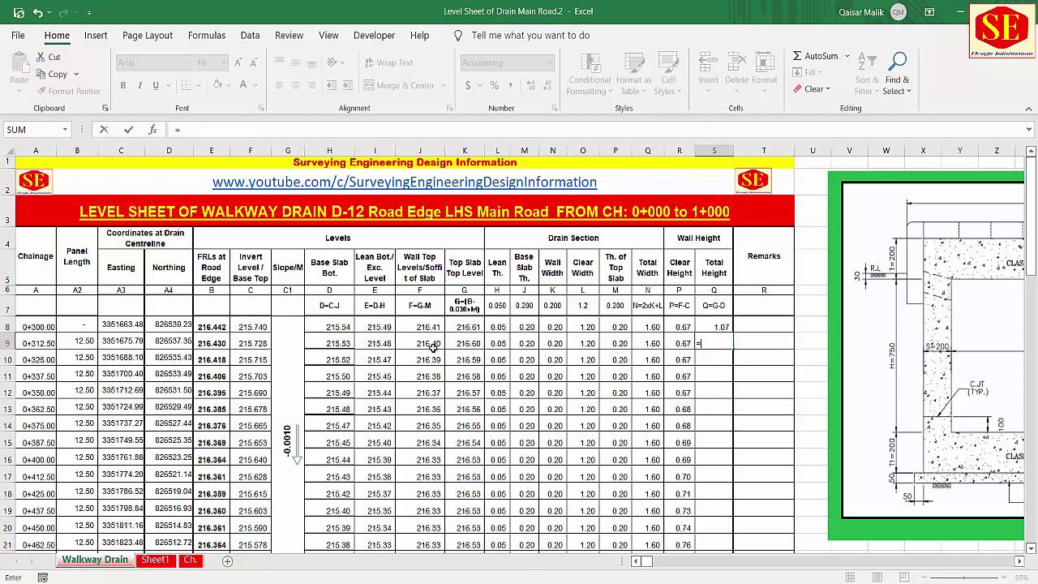
pyautogui.click(470, 342)
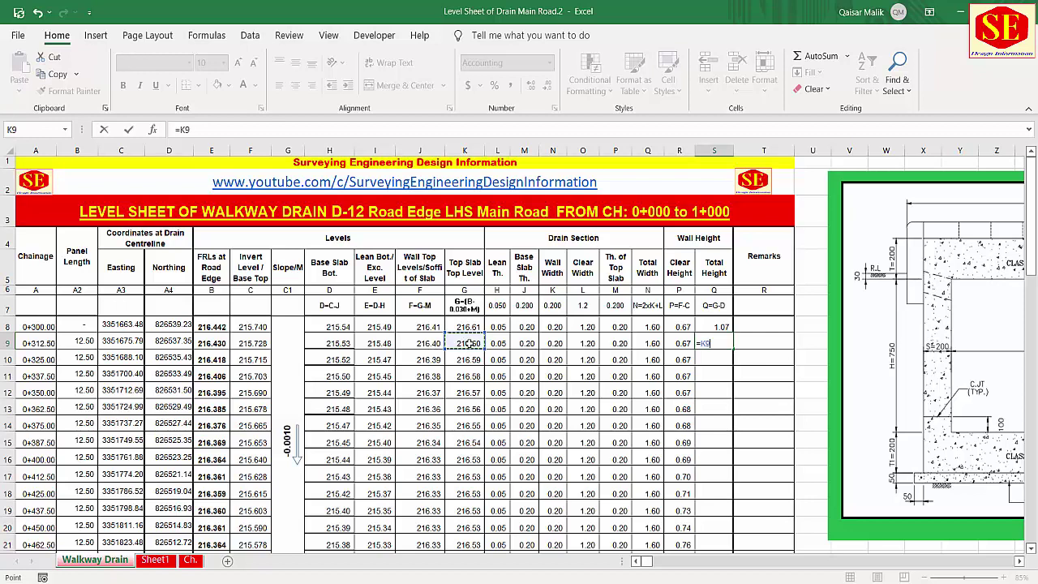
pyautogui.write('-')
pyautogui.click(339, 339)
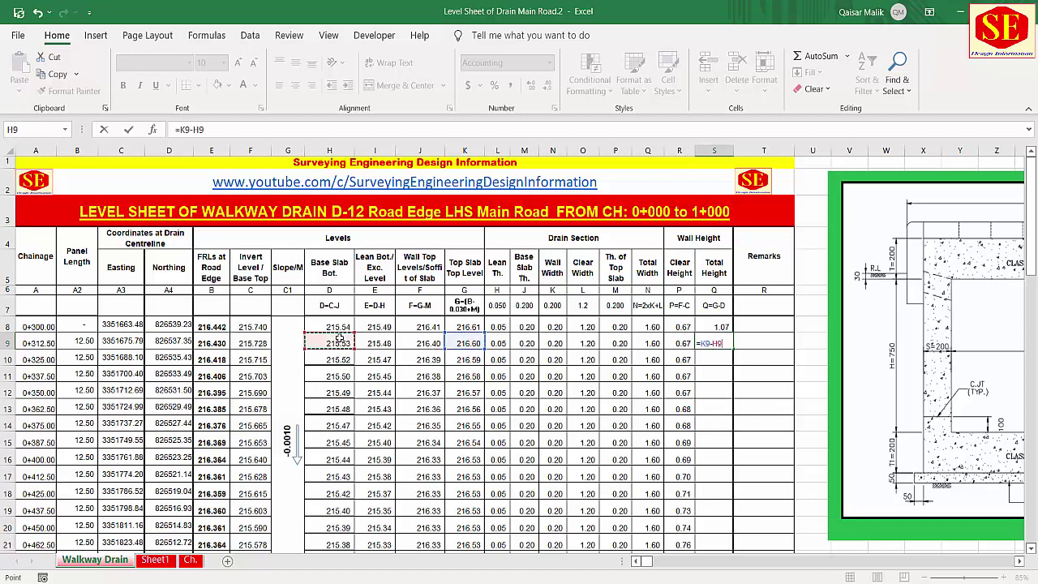
pyautogui.press('Return')
# - Fill the Total Height formula from S9 down for all remaining chainages and review the filled column
pyautogui.click(716, 343)
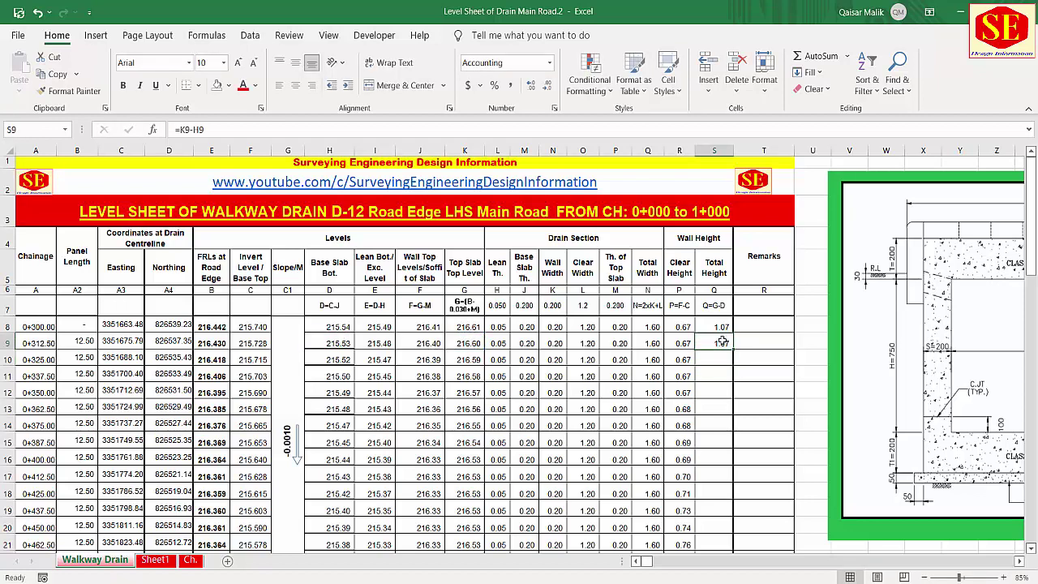
pyautogui.doubleClick(731, 350)
pyautogui.scroll(-1, 726, 345)
pyautogui.scroll(-17, 726, 345)
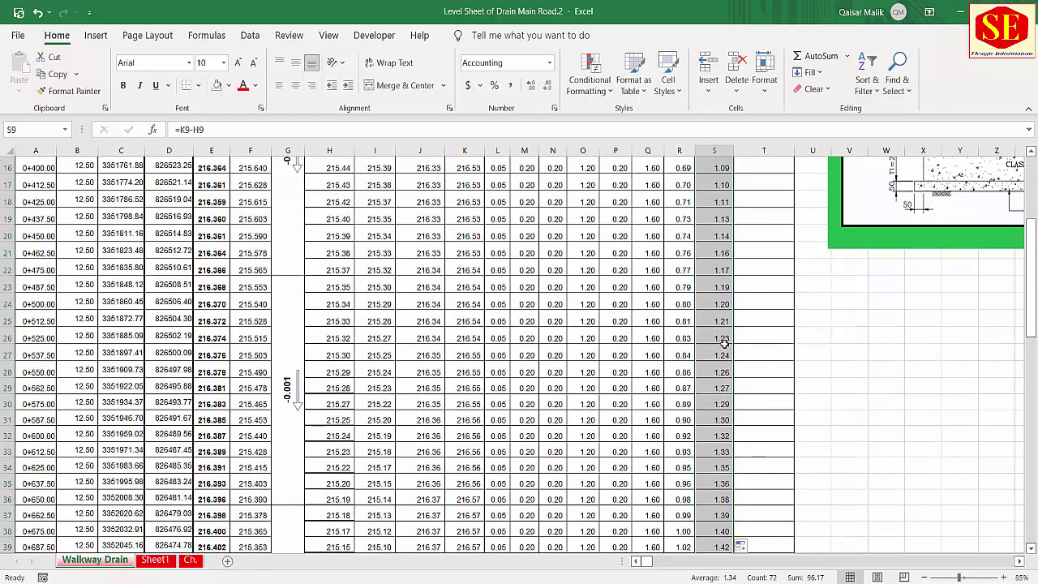
pyautogui.scroll(-5, 712, 494)
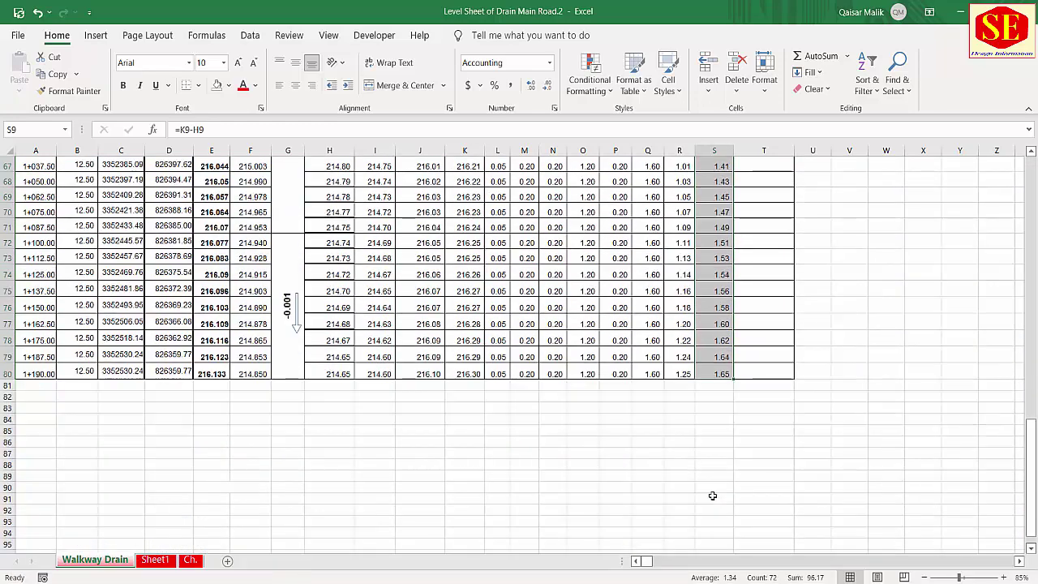
pyautogui.scroll(15, 650, 358)
pyautogui.scroll(8, 650, 358)
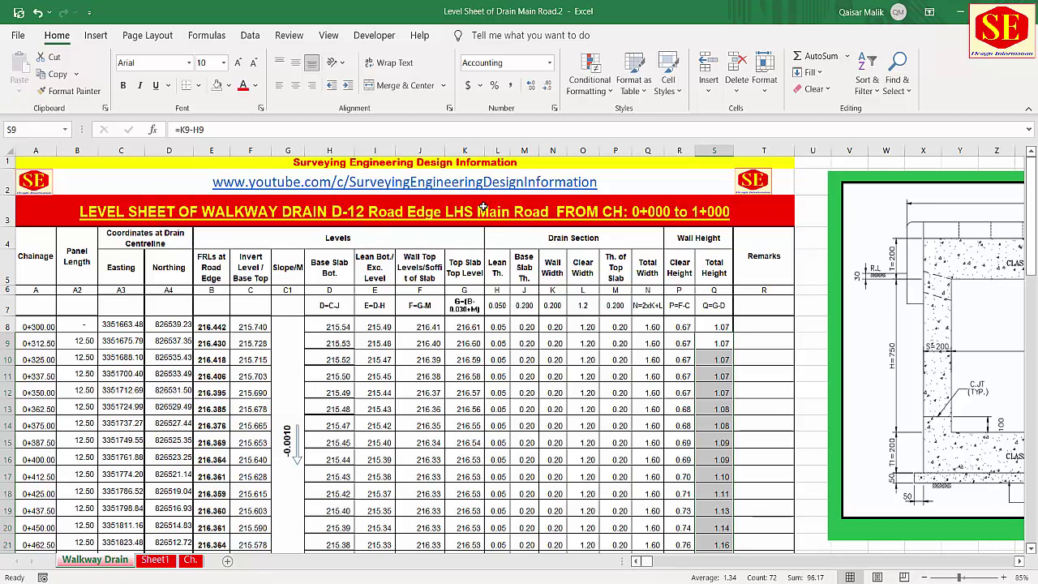
pyautogui.click(267, 328)
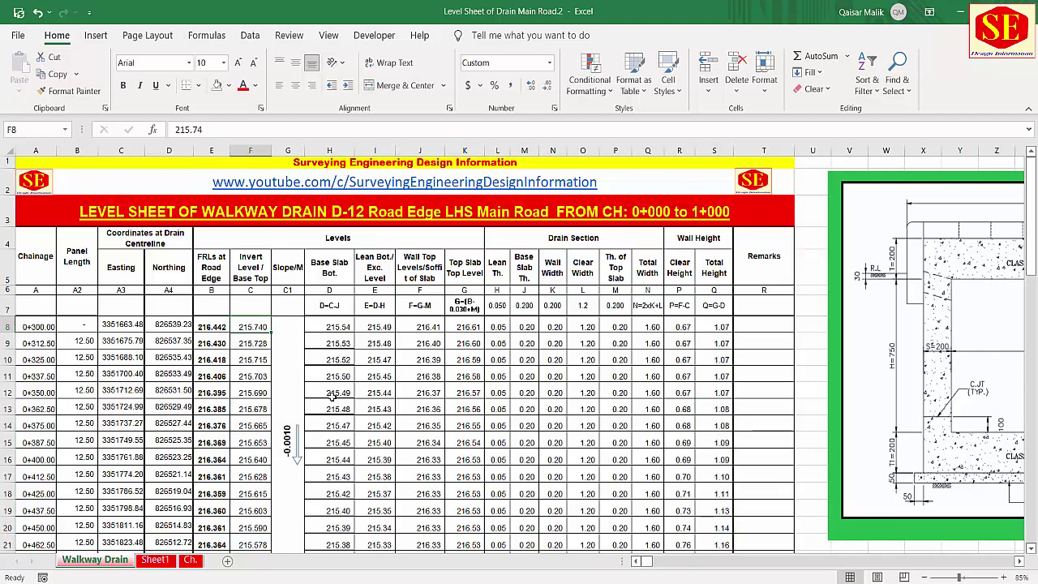
pyautogui.scroll(-1, 519, 244)
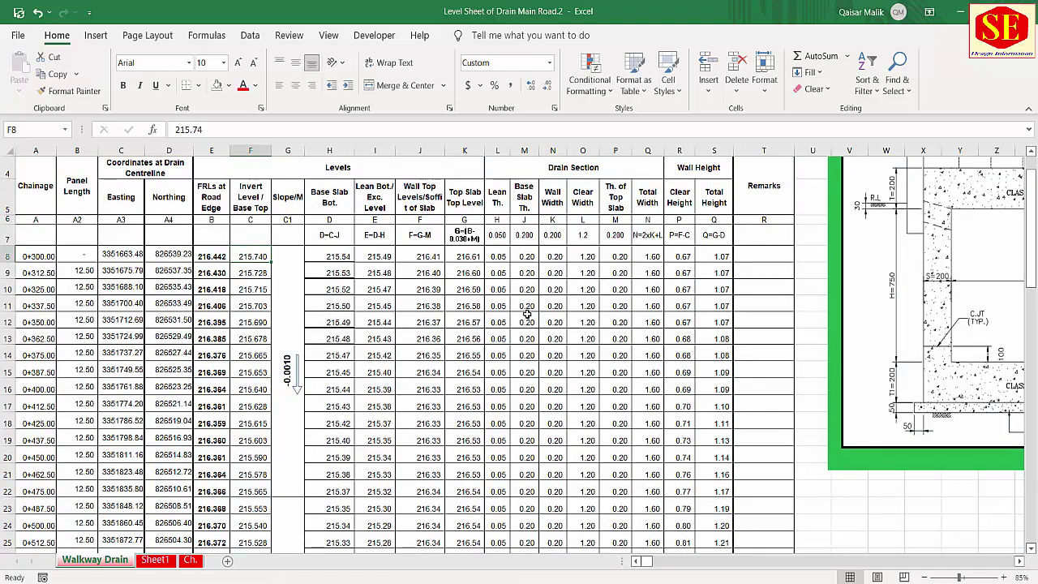
pyautogui.scroll(1, 486, 341)
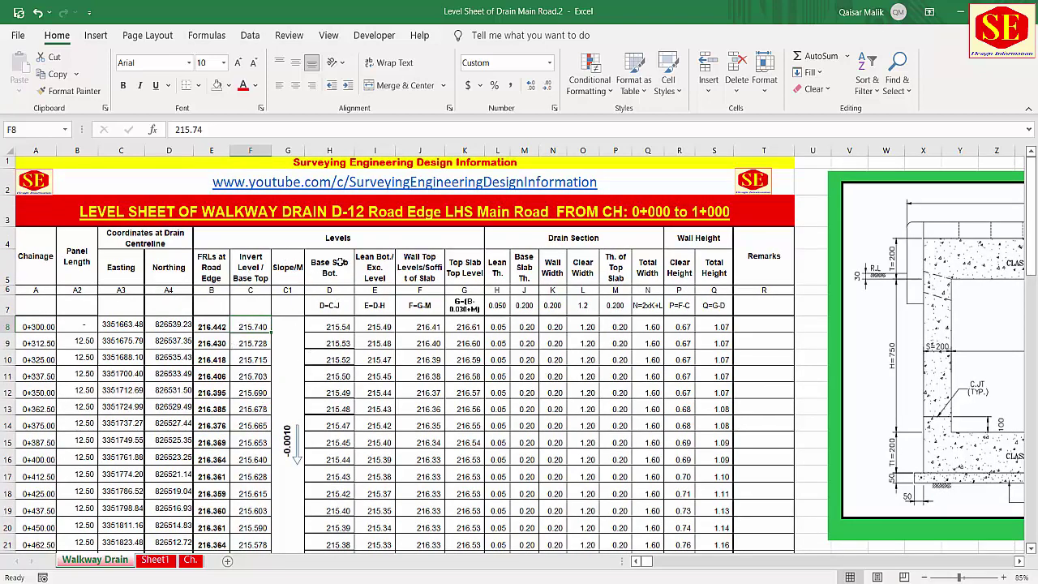
# - Add inner horizontal border lines to the Base Slab Bot. cells H8 to H80
pyautogui.moveTo(342, 322); pyautogui.dragTo(326, 537)
pyautogui.rightClick(326, 537)
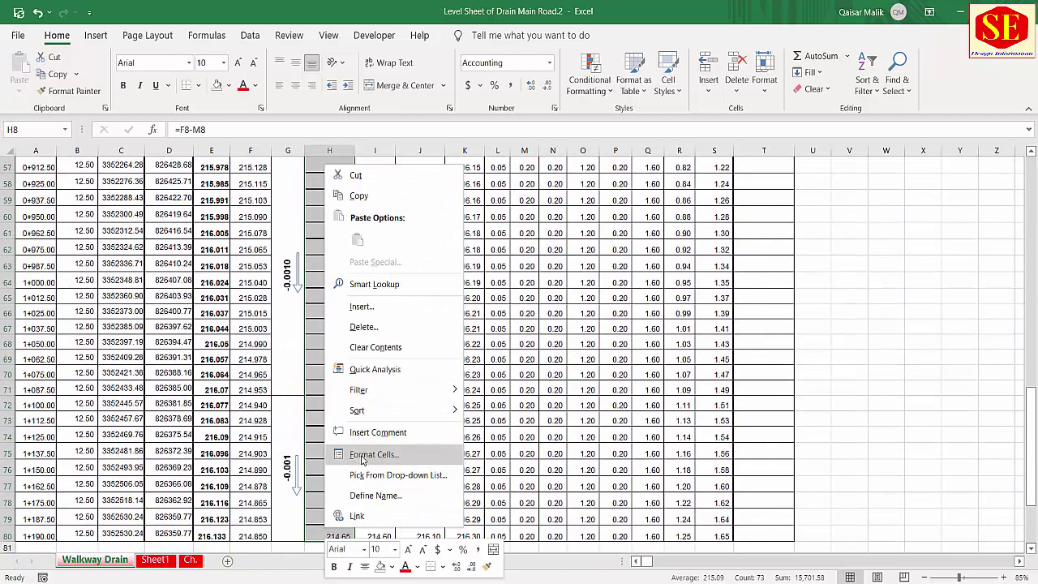
pyautogui.click(363, 454)
pyautogui.click(395, 386)
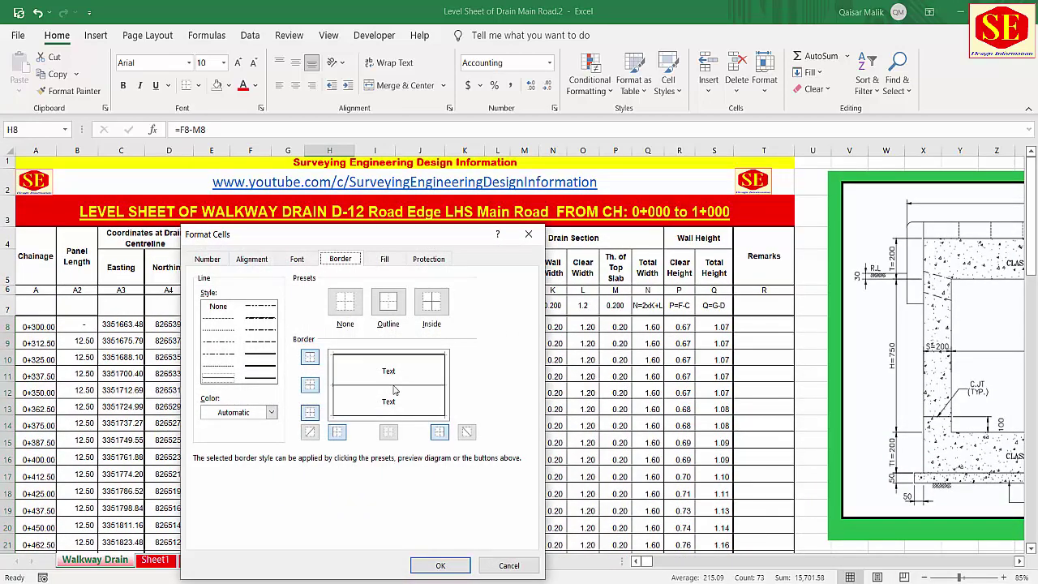
pyautogui.click(441, 565)
pyautogui.click(493, 469)
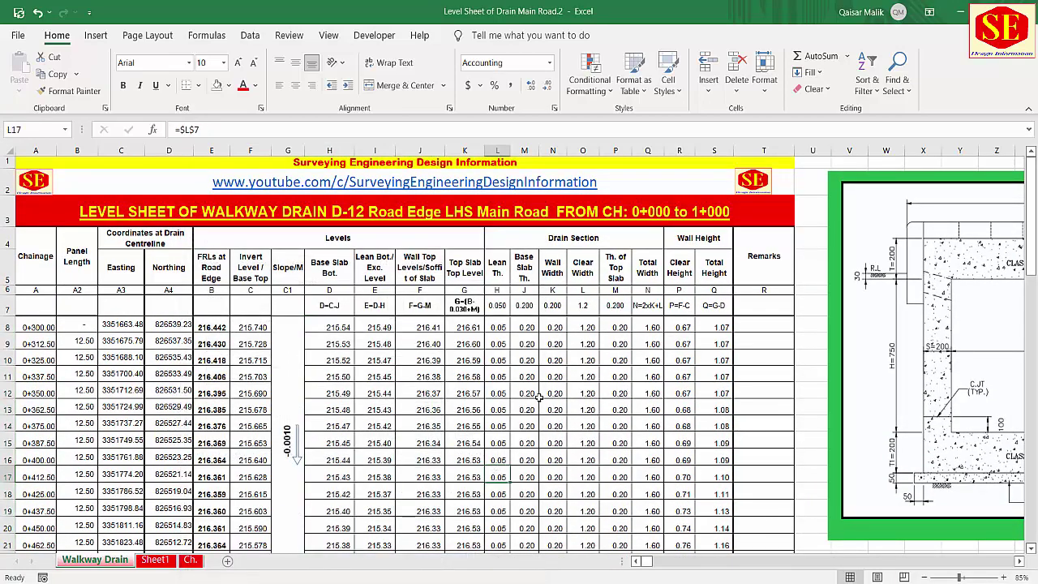
# - Review the Levels, Drain Section and Wall Height column groups, the Remarks column and the first two chainages
pyautogui.moveTo(349, 229); pyautogui.dragTo(470, 371)
pyautogui.moveTo(571, 235); pyautogui.dragTo(572, 442)
pyautogui.moveTo(699, 242); pyautogui.dragTo(702, 447)
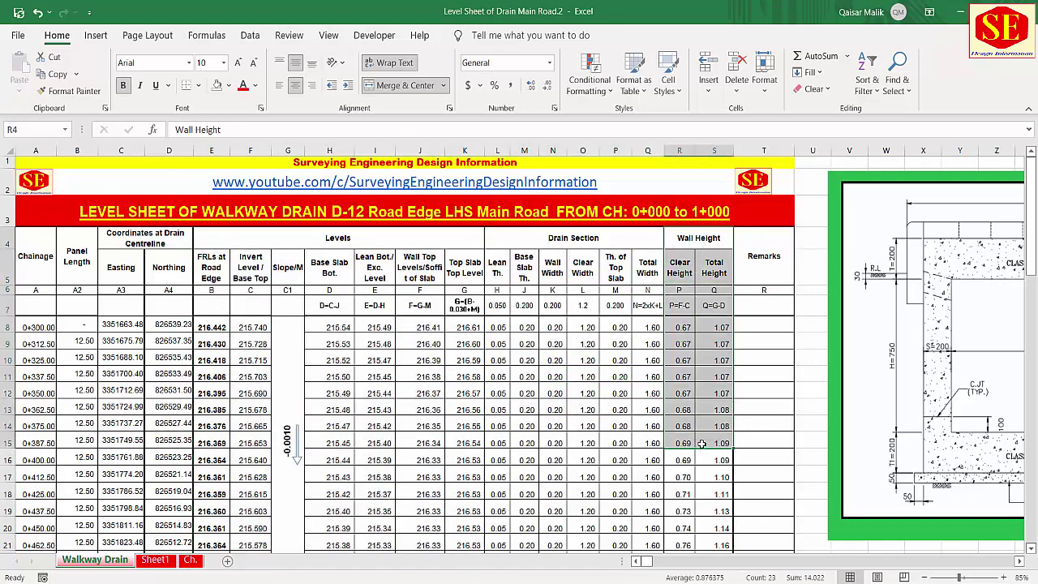
pyautogui.click(763, 392)
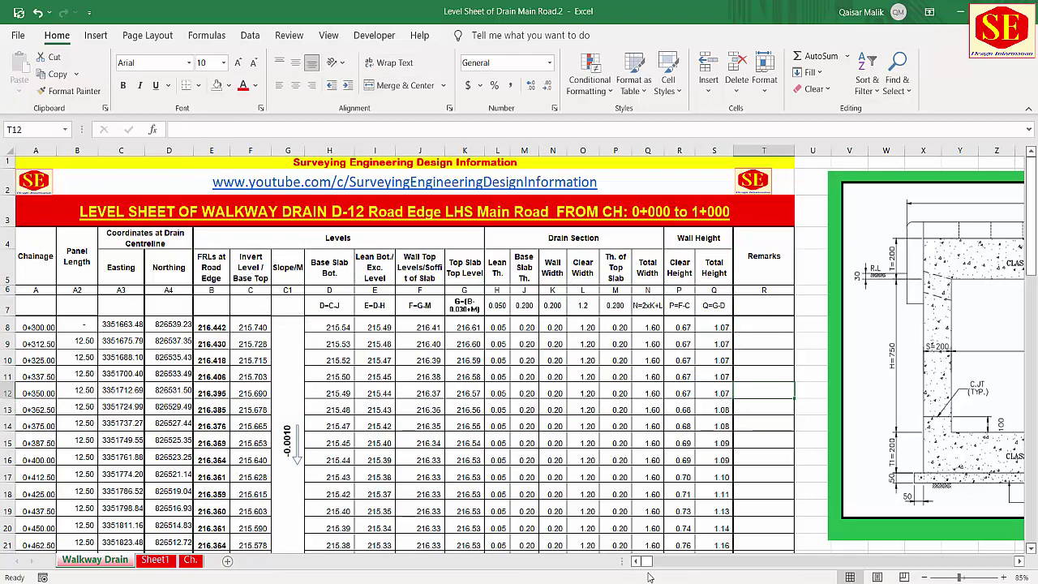
pyautogui.click(38, 328)
pyautogui.click(38, 344)
# - Enter the remark Start in T8 for chainage 0+300.00
pyautogui.click(753, 323)
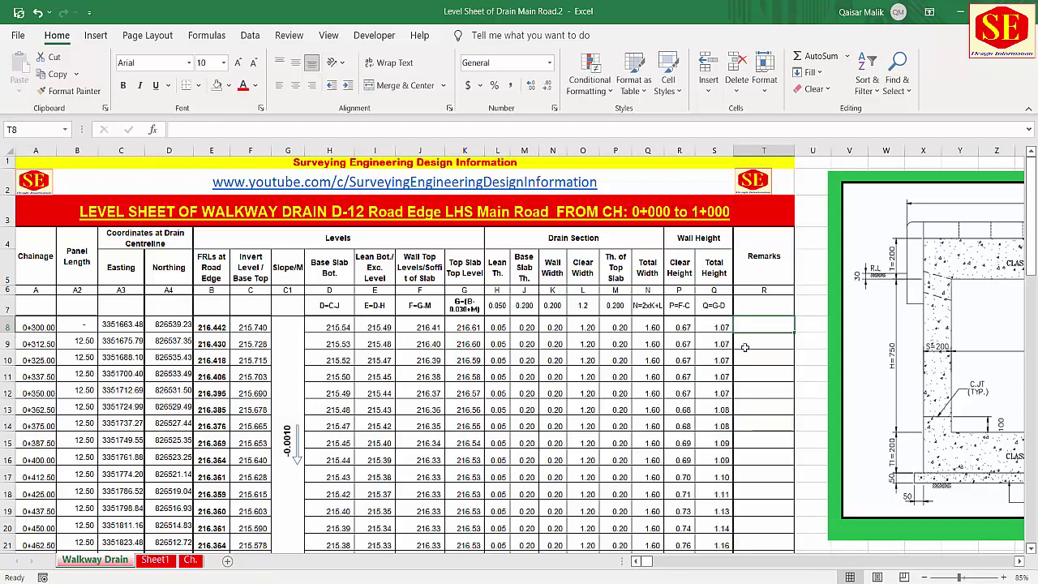
pyautogui.write('S')
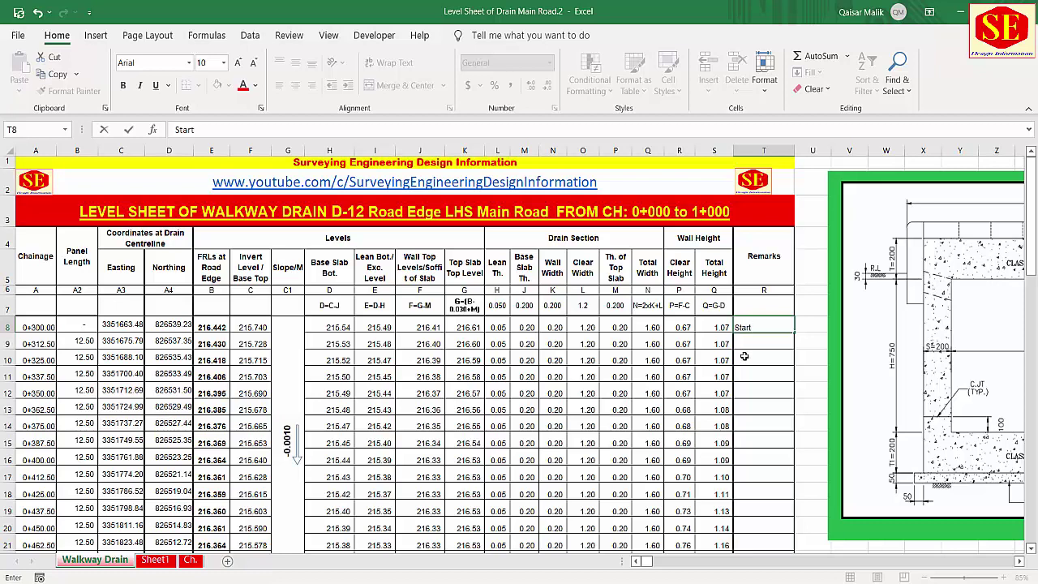
pyautogui.write('tart')
pyautogui.press('Return')
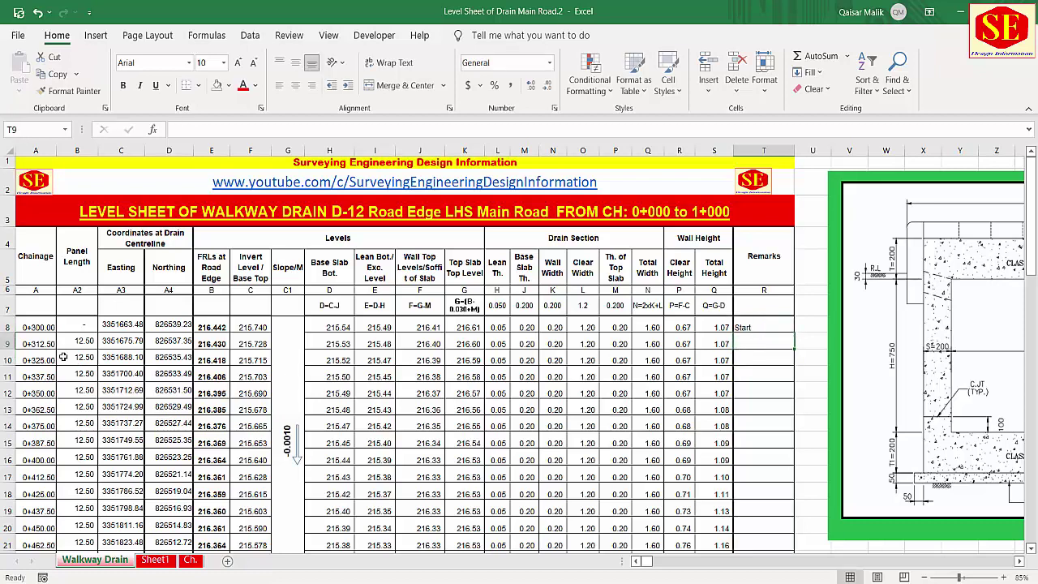
# - Examine the panel length and chainage at 0+312.50 against the panel dimensions on the carriageway plan drawing
pyautogui.click(81, 343)
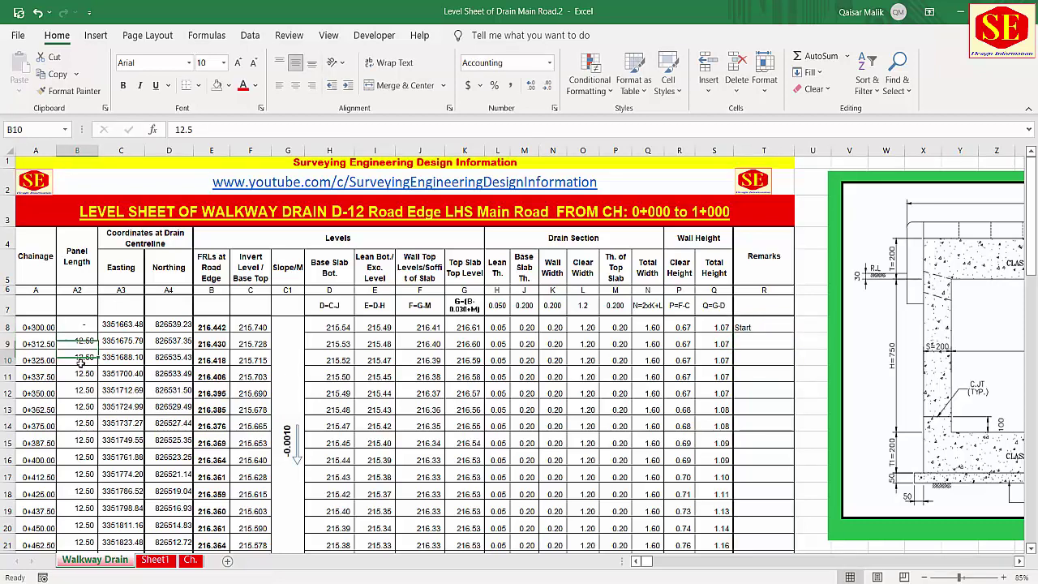
pyautogui.click(53, 347)
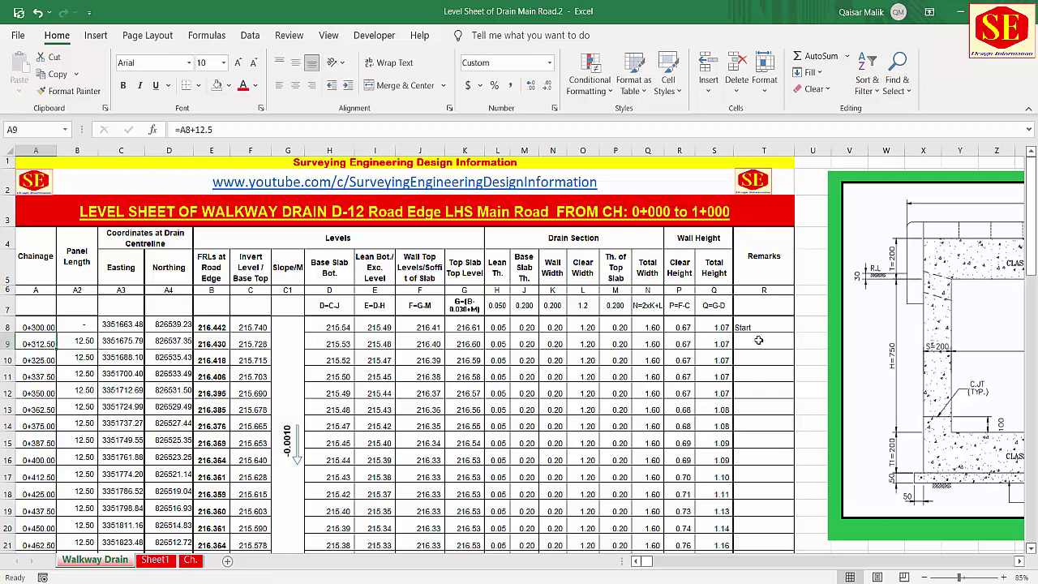
pyautogui.moveTo(871, 334); pyautogui.dragTo(877, 511)
pyautogui.moveTo(892, 268); pyautogui.dragTo(115, 387)
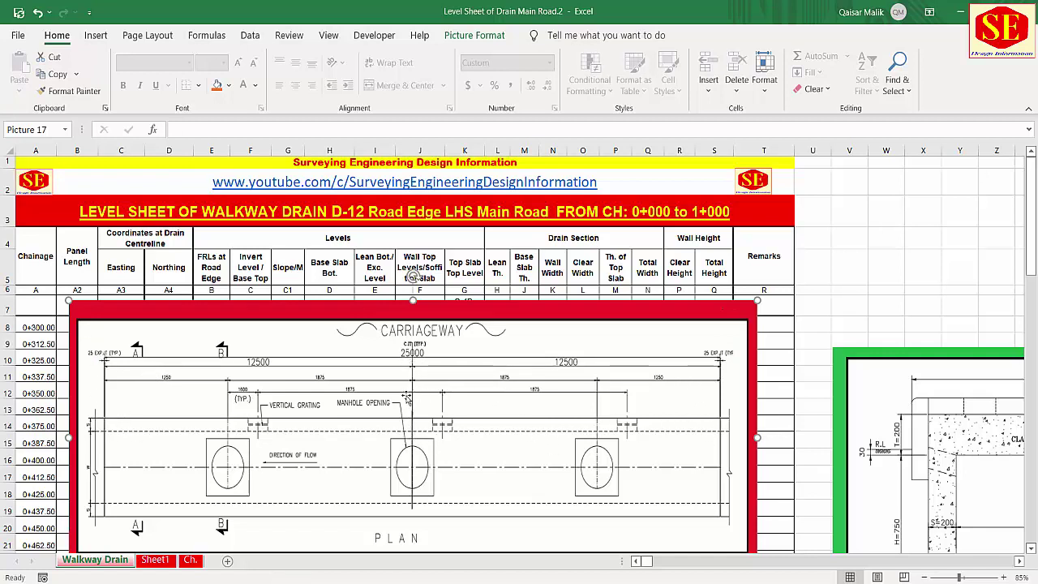
pyautogui.moveTo(468, 379)
pyautogui.mouseDown()
pyautogui.moveTo(1026, 288)
pyautogui.moveTo(468, 379)
pyautogui.mouseUp()
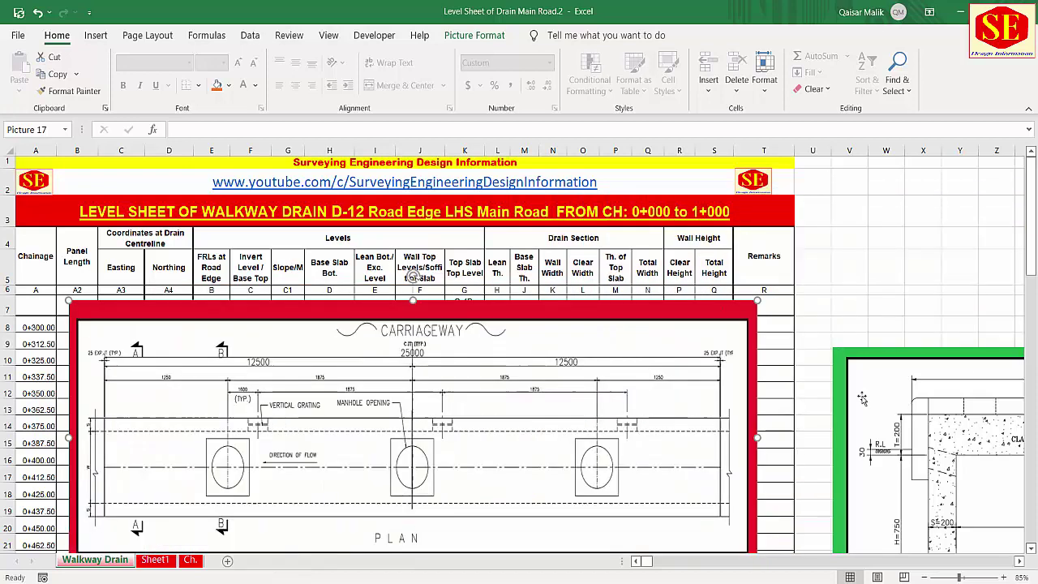
pyautogui.moveTo(396, 369); pyautogui.dragTo(892, 309)
pyautogui.moveTo(30, 344); pyautogui.dragTo(247, 343)
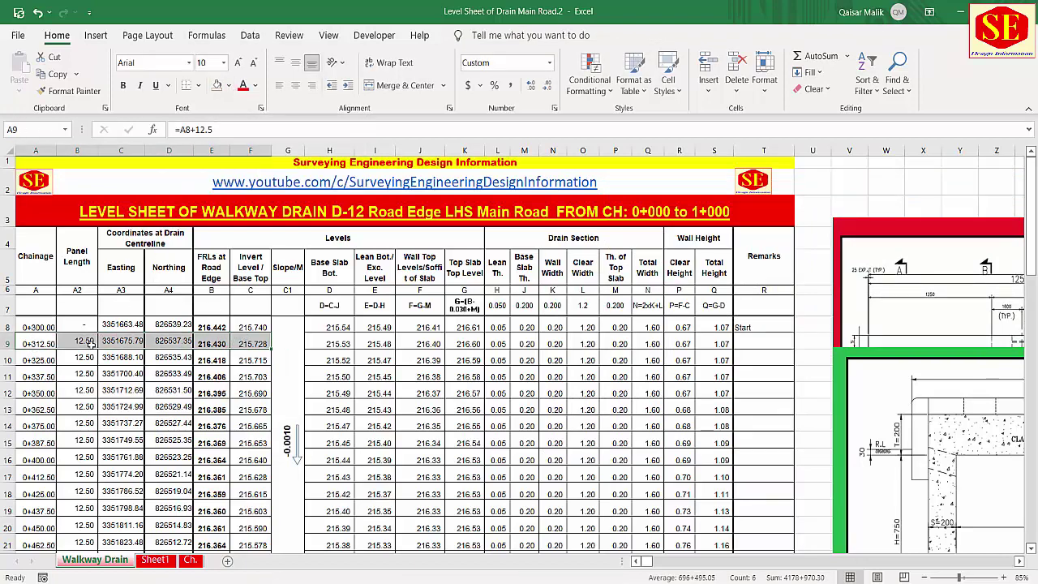
# - Fill cells A10:F10, A12:F12 and A14:F14 yellow to highlight chainages 0+325.00, 0+350.00 and 0+375.00
pyautogui.moveTo(36, 360); pyautogui.dragTo(252, 360)
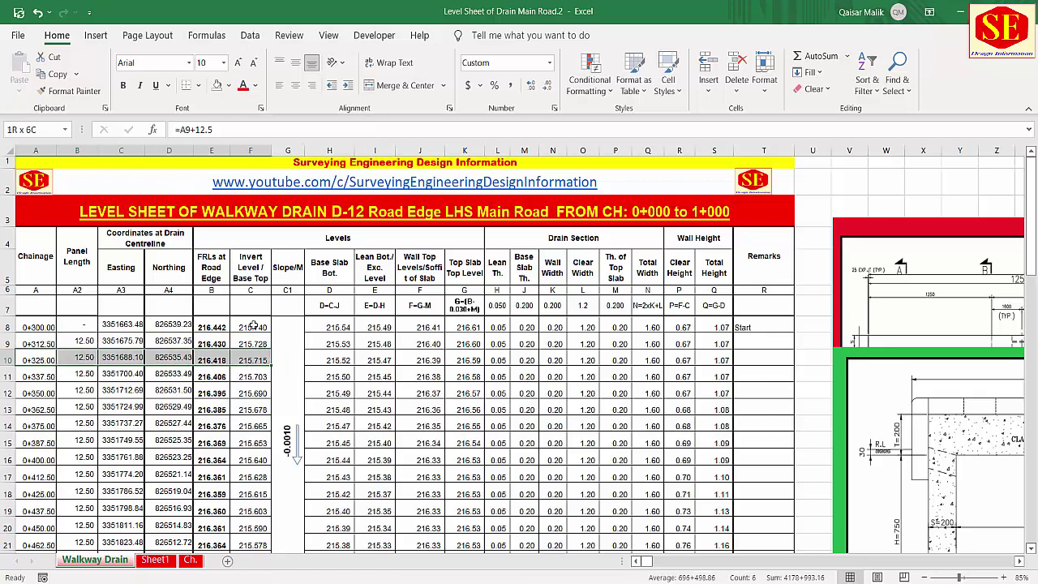
pyautogui.click(230, 86)
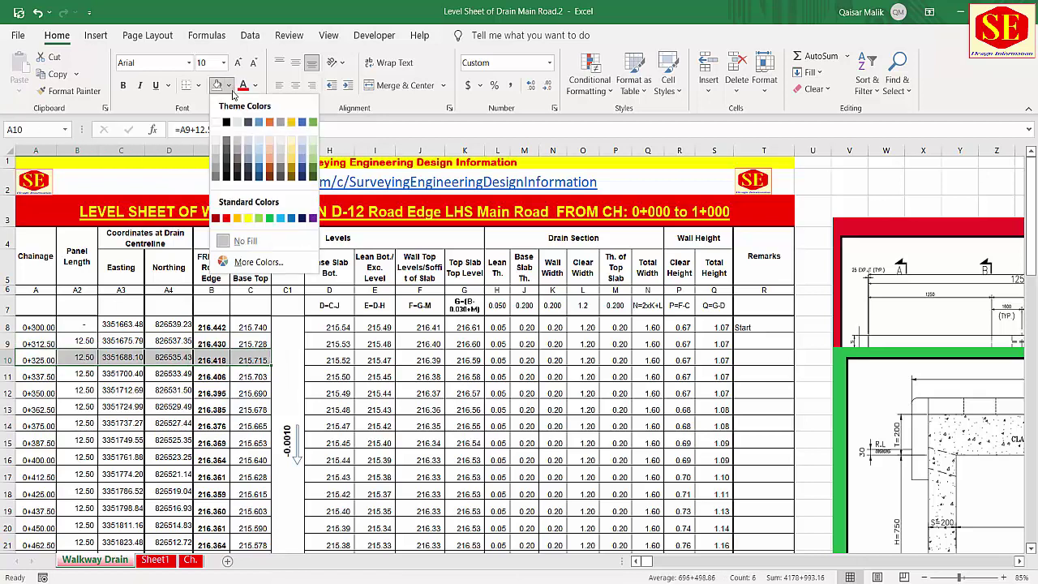
pyautogui.click(247, 219)
pyautogui.moveTo(24, 393); pyautogui.dragTo(251, 392)
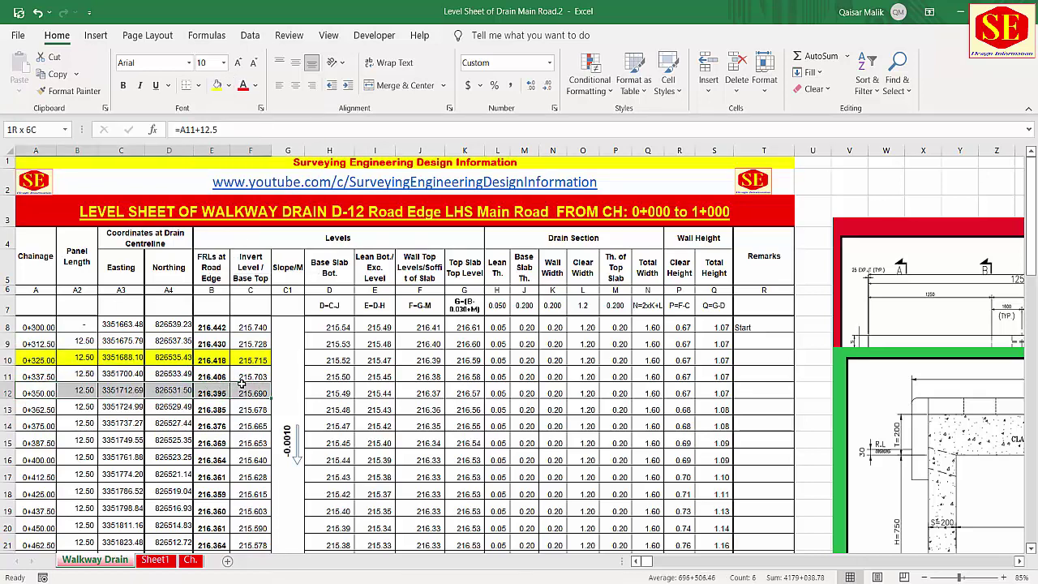
pyautogui.click(217, 85)
pyautogui.moveTo(33, 426); pyautogui.dragTo(258, 426)
pyautogui.click(216, 85)
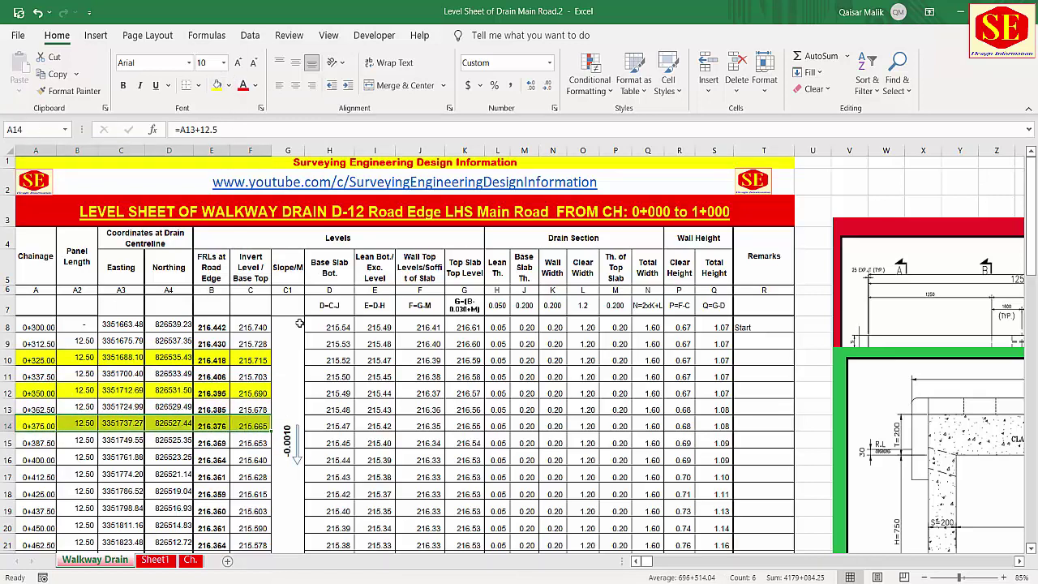
# - Extend the yellow fill to cells H10:S10, H12:S12 and H14:S14
pyautogui.moveTo(329, 360); pyautogui.dragTo(722, 360)
pyautogui.click(217, 85)
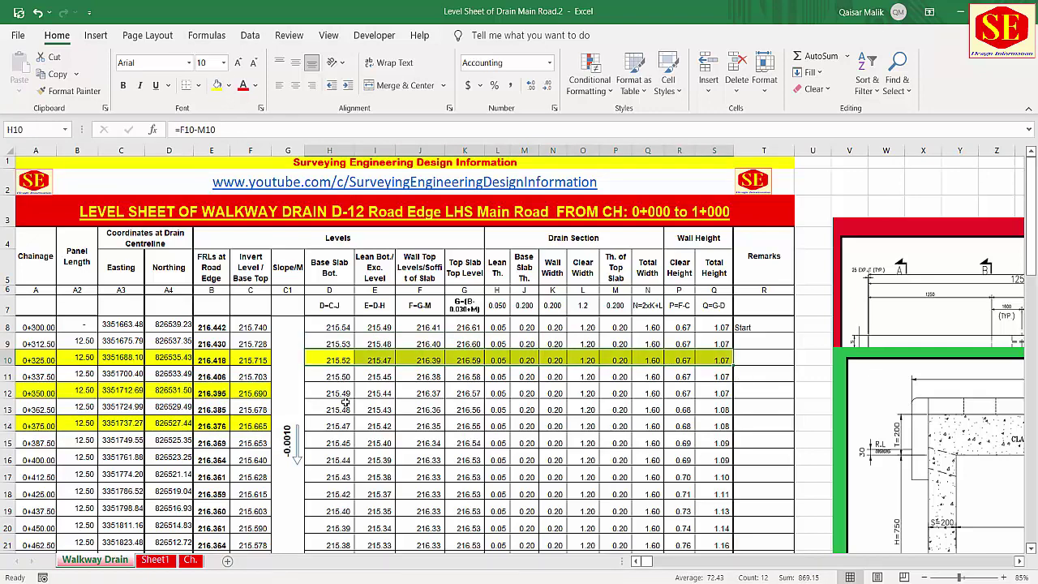
pyautogui.moveTo(333, 394); pyautogui.dragTo(725, 393)
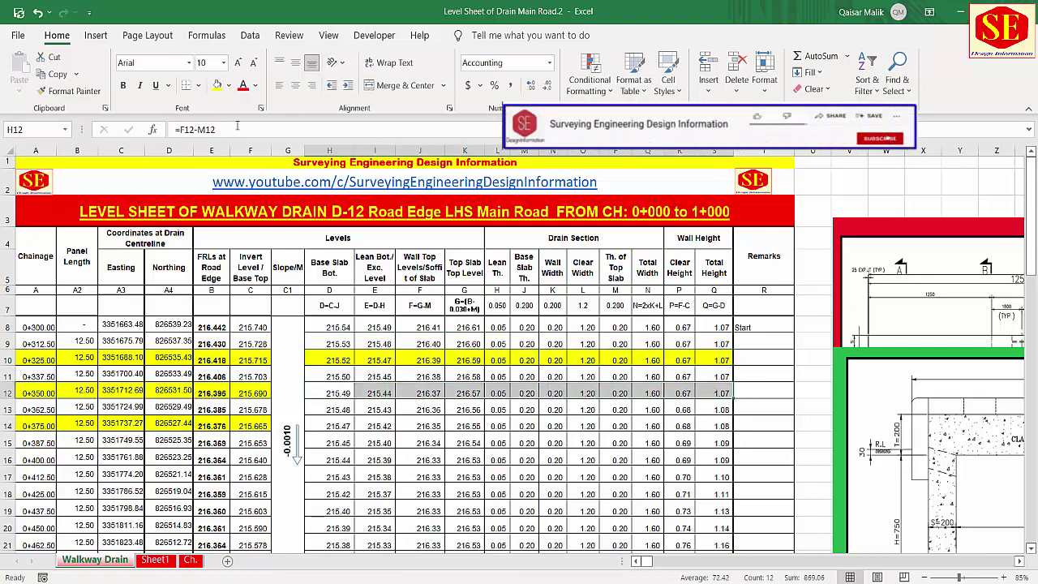
pyautogui.click(216, 85)
pyautogui.moveTo(323, 424); pyautogui.dragTo(730, 426)
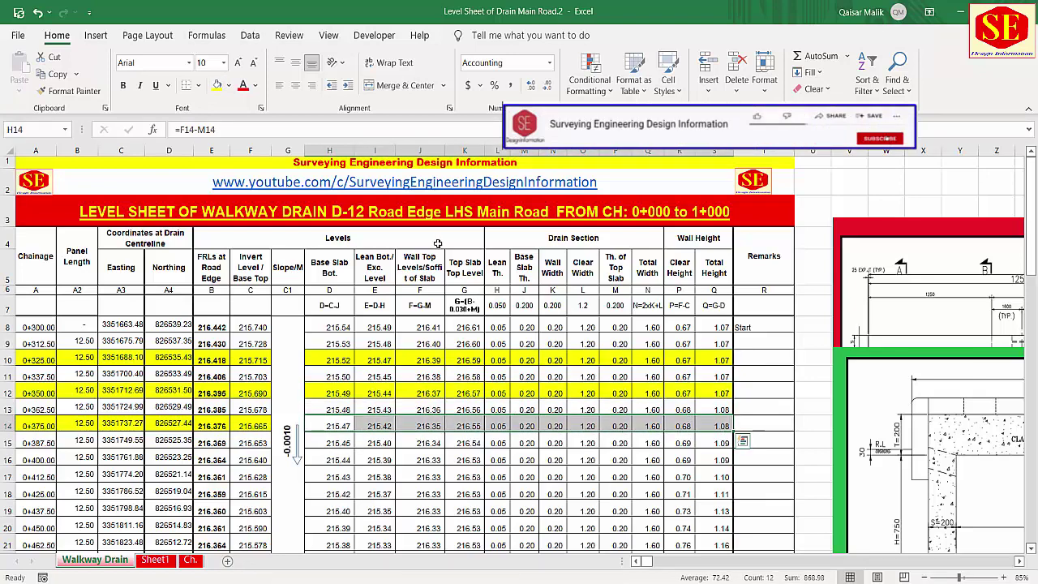
pyautogui.click(216, 85)
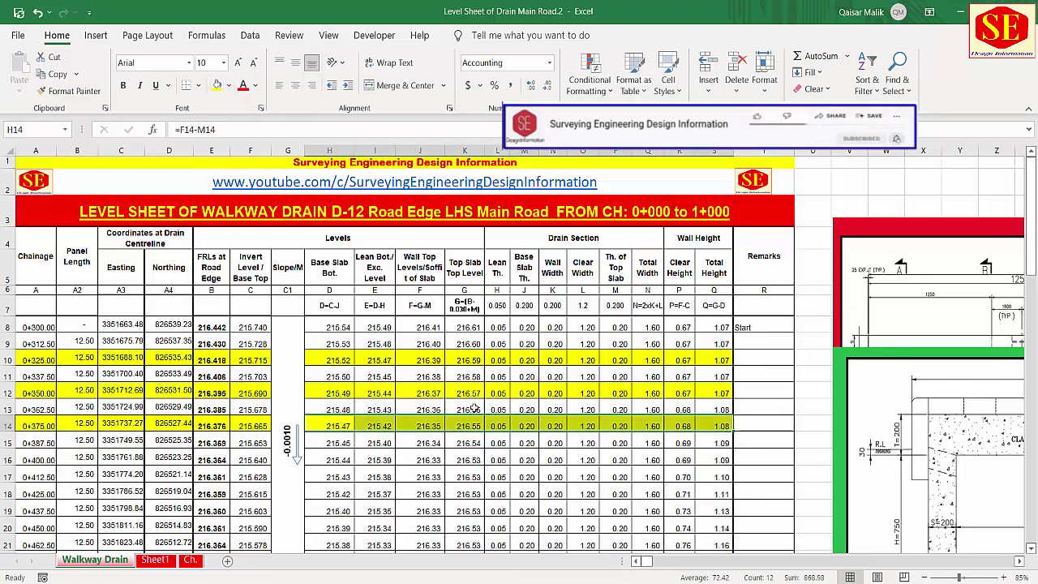
# - Enter the remarks Cont.JT in T9 for chainage 0+312.50 and Exp.JT in T10 for 0+325.00
pyautogui.click(754, 345)
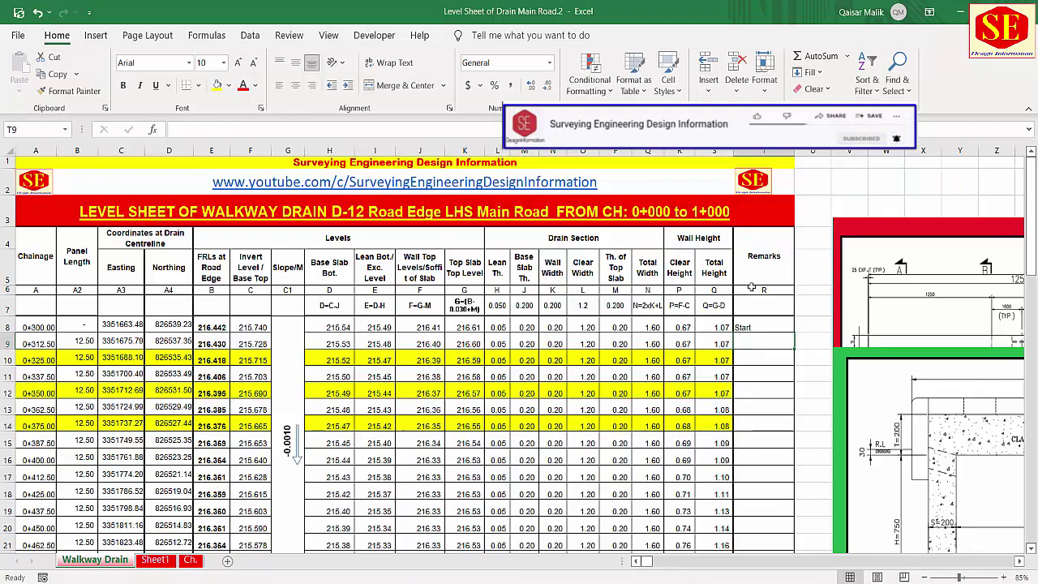
pyautogui.write('Co')
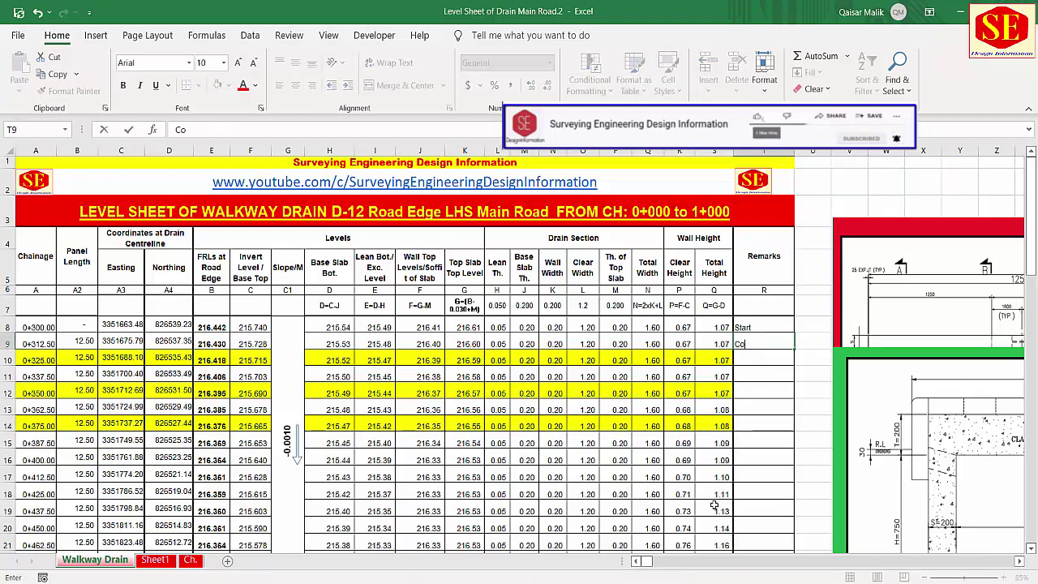
pyautogui.write('nt.JT')
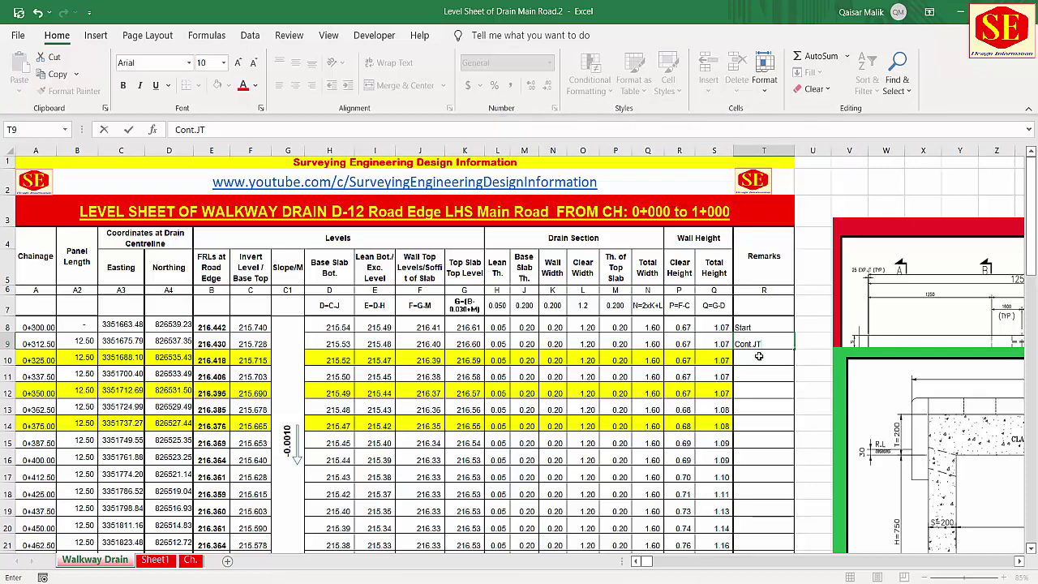
pyautogui.press('Return')
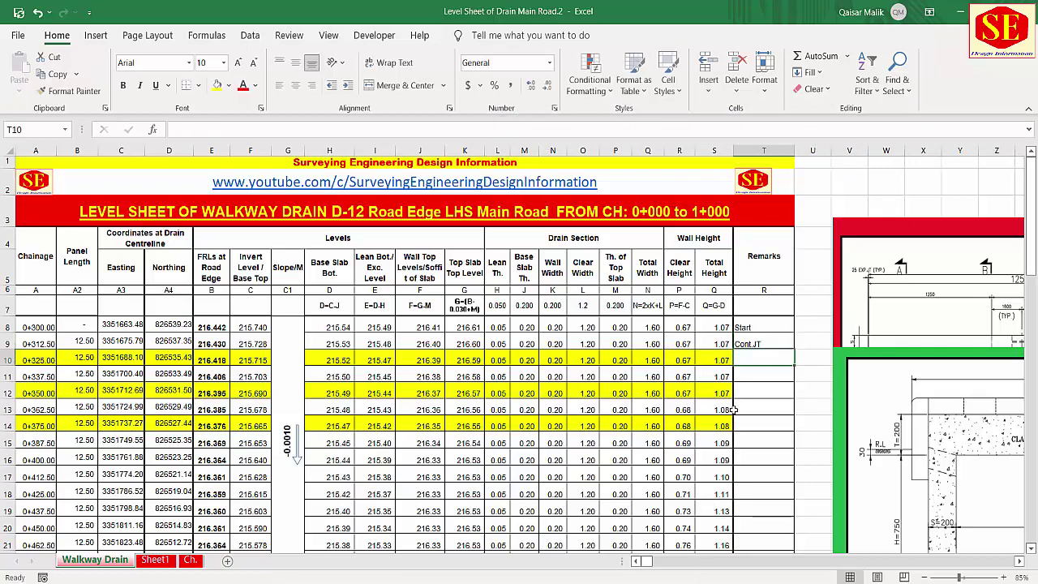
pyautogui.write('Exp.JT')
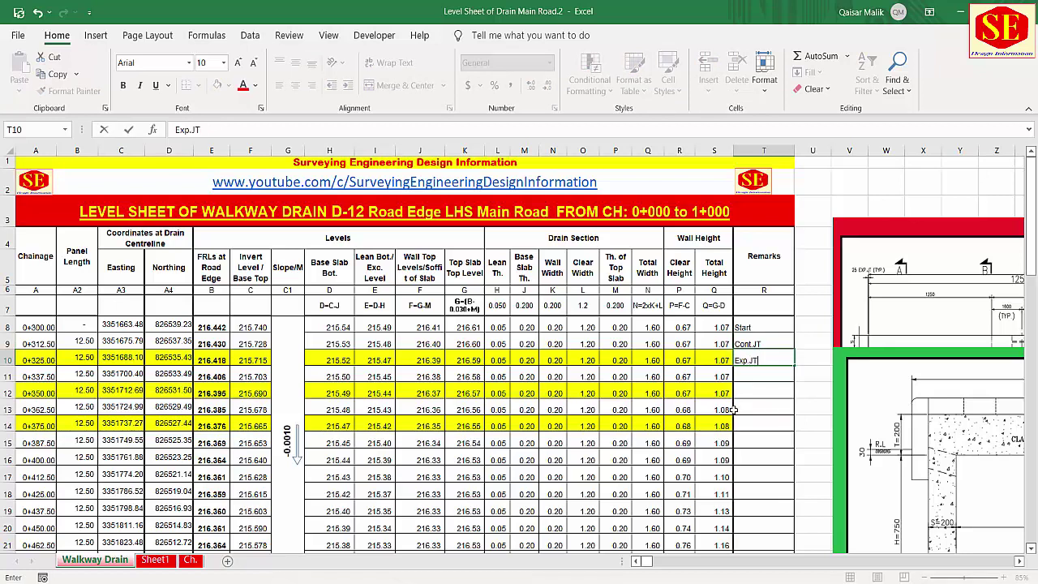
pyautogui.press('Return')
# - Copy the Cont.JT and Exp.JT remarks from T9:T10 into T11:T12
pyautogui.click(759, 344)
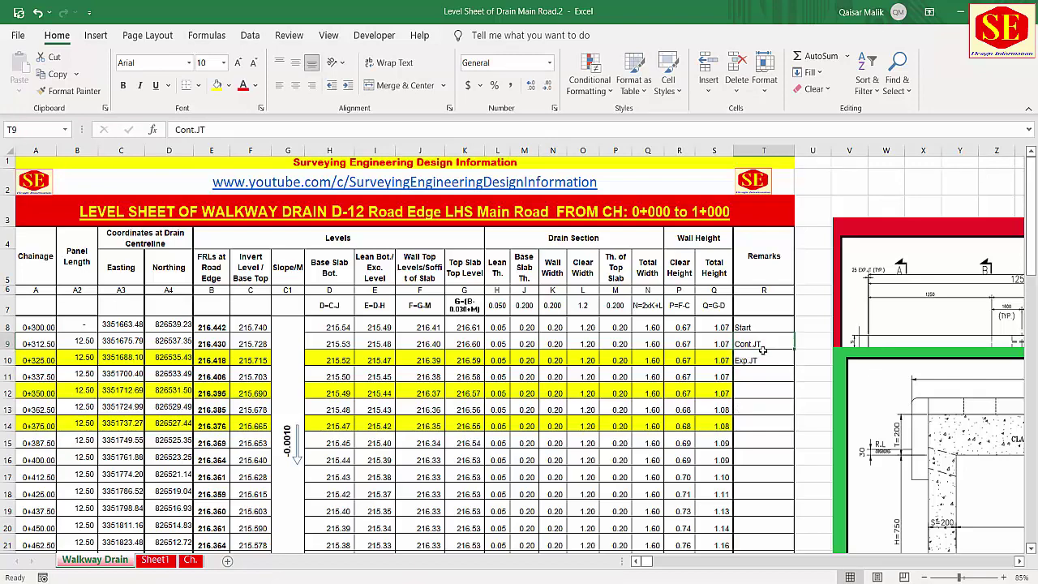
pyautogui.rightClick(765, 343)
pyautogui.click(798, 228)
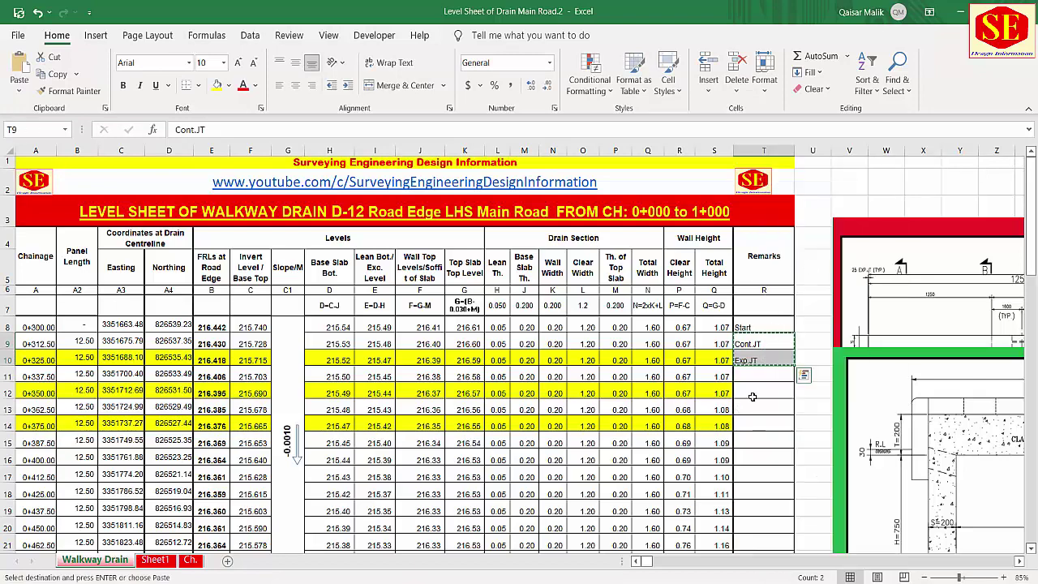
pyautogui.click(762, 376)
pyautogui.rightClick(762, 376)
pyautogui.click(791, 87)
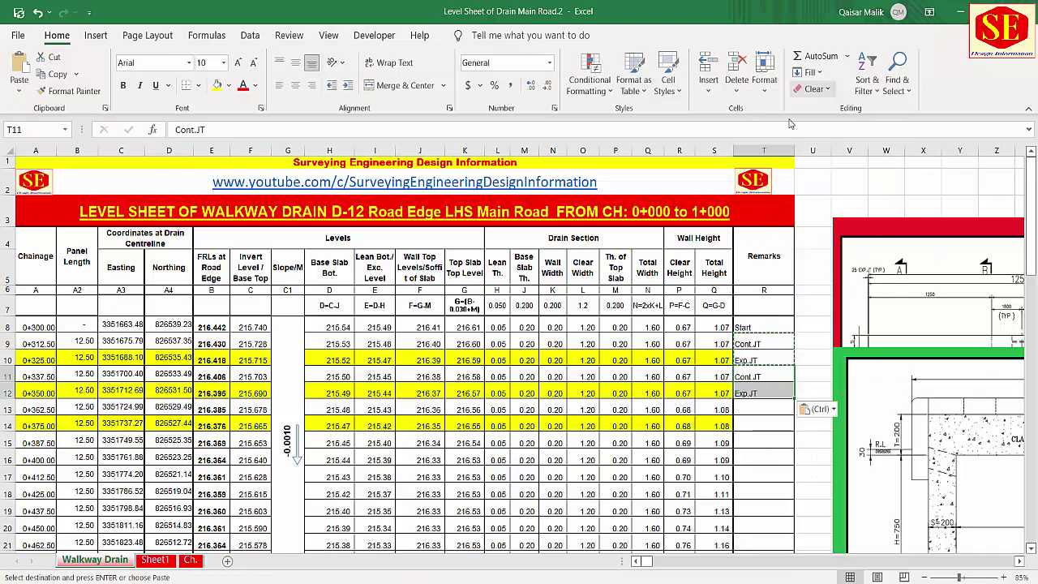
pyautogui.click(758, 423)
pyautogui.click(647, 360)
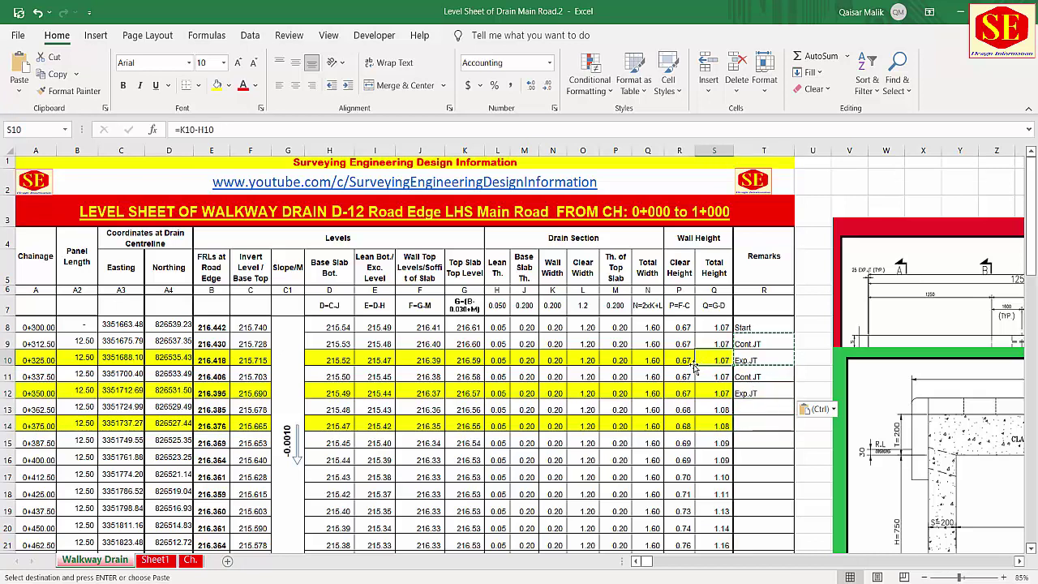
pyautogui.press('Escape')
# - Fill the Exp.JT remark cells T10 and T12 yellow to match their rows
pyautogui.moveTo(647, 360); pyautogui.dragTo(766, 360)
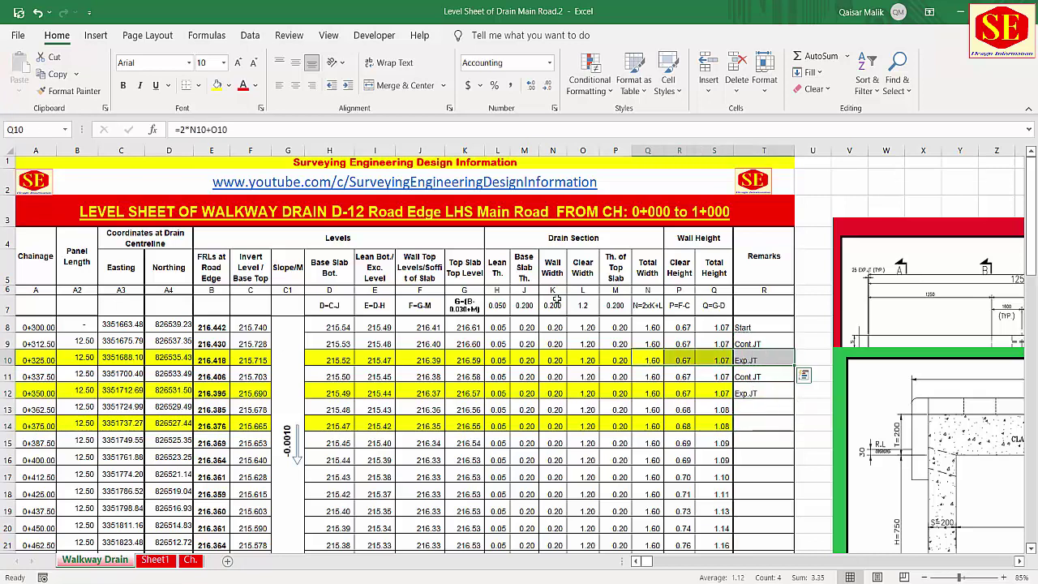
pyautogui.click(218, 84)
pyautogui.moveTo(715, 394); pyautogui.dragTo(763, 393)
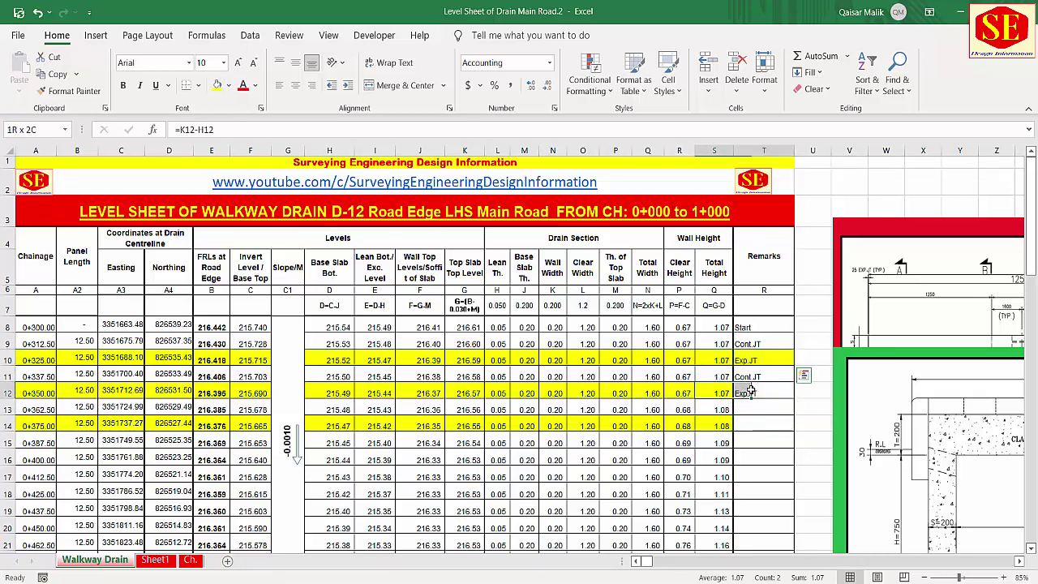
pyautogui.click(217, 84)
pyautogui.click(715, 426)
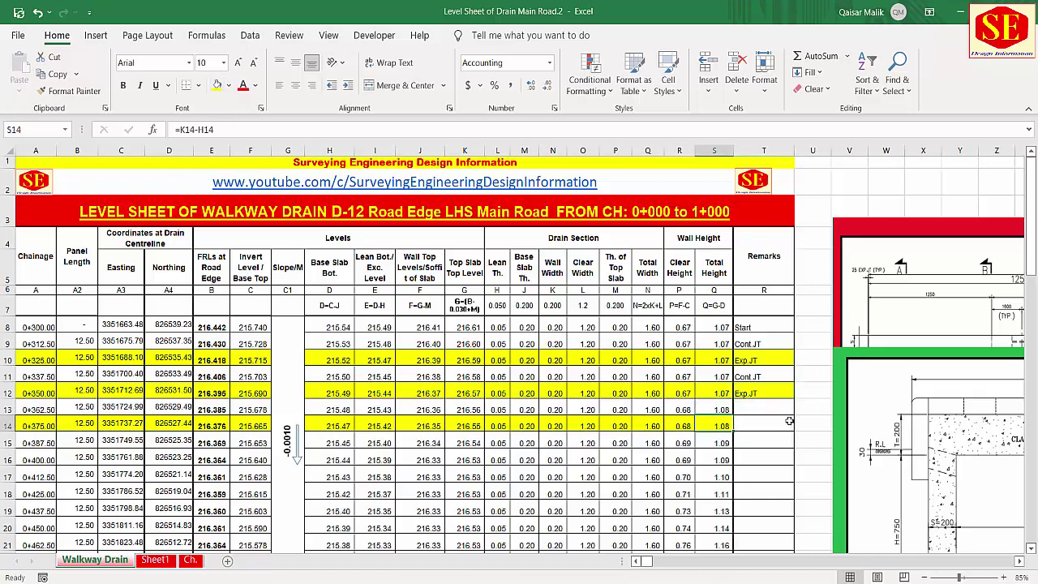
# - Fill the alternating Cont.JT and Exp.JT remarks with their formatting down column T from T9 to T80
pyautogui.moveTo(754, 344); pyautogui.dragTo(793, 543)
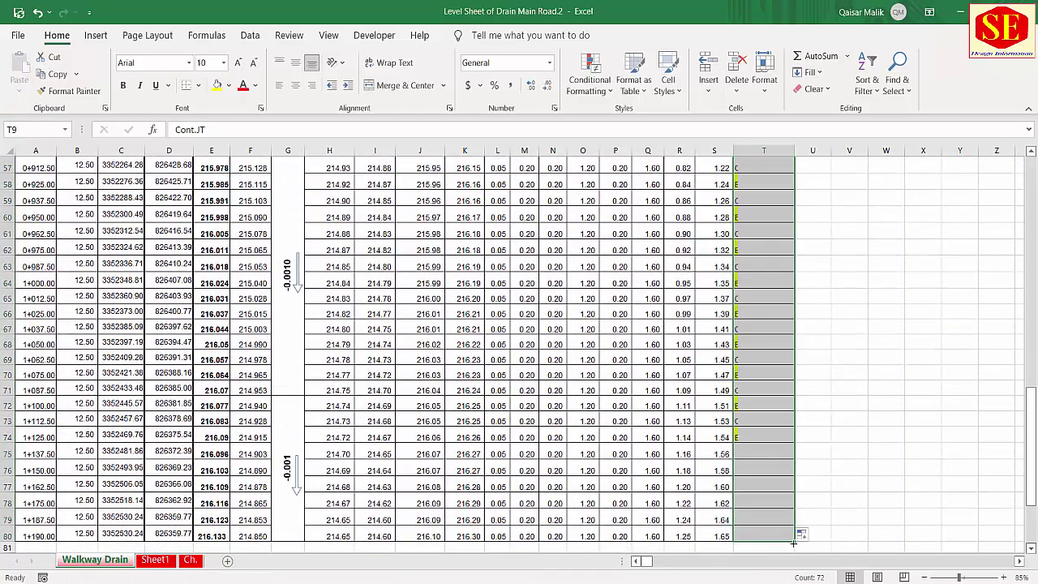
pyautogui.click(746, 337)
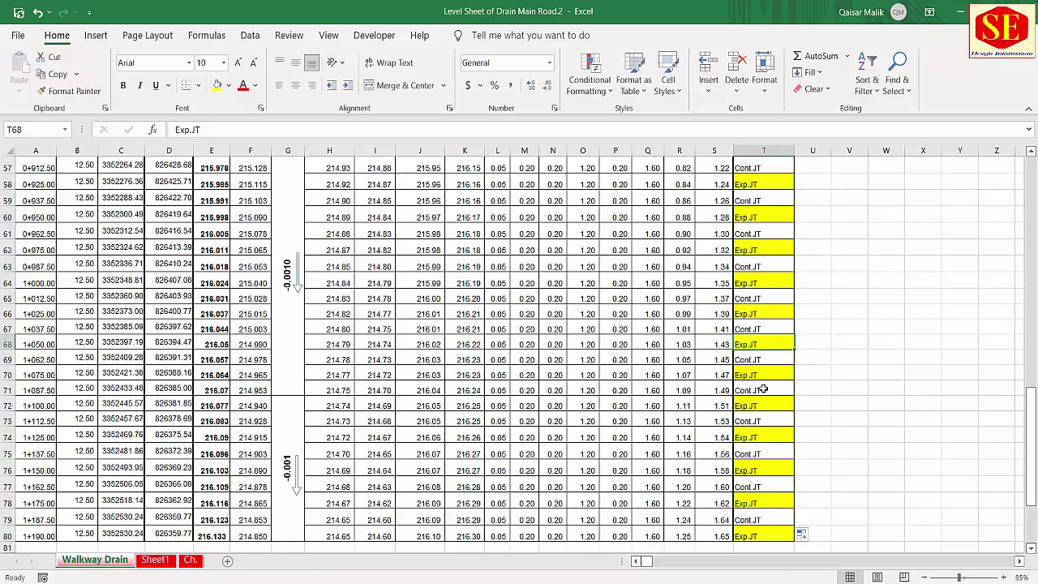
# - Fill cells H16:S16 and A16:F16 yellow for the expansion joint at chainage 0+400.00
pyautogui.scroll(15, 763, 390)
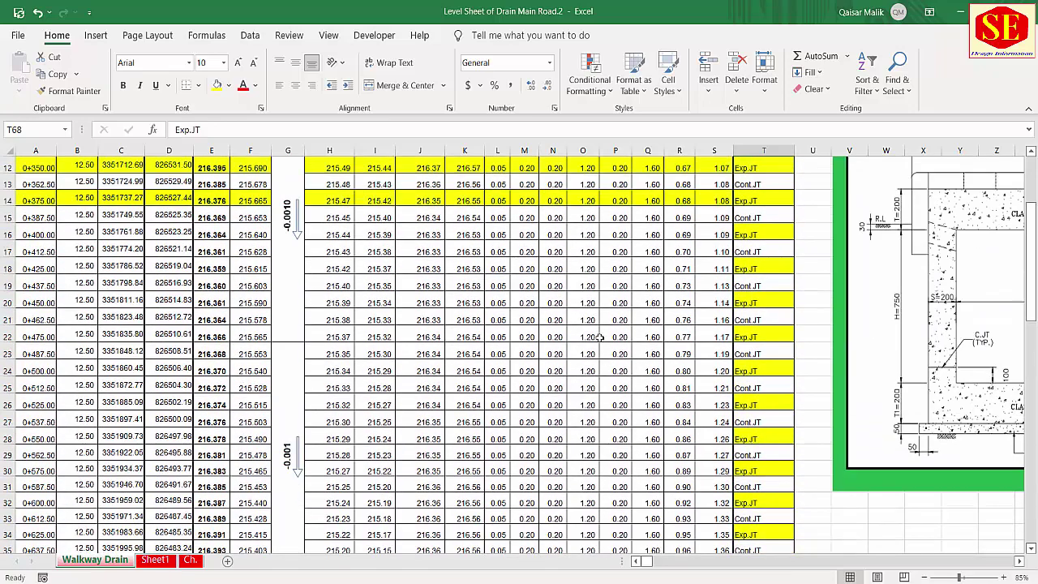
pyautogui.moveTo(324, 234); pyautogui.dragTo(714, 236)
pyautogui.click(217, 84)
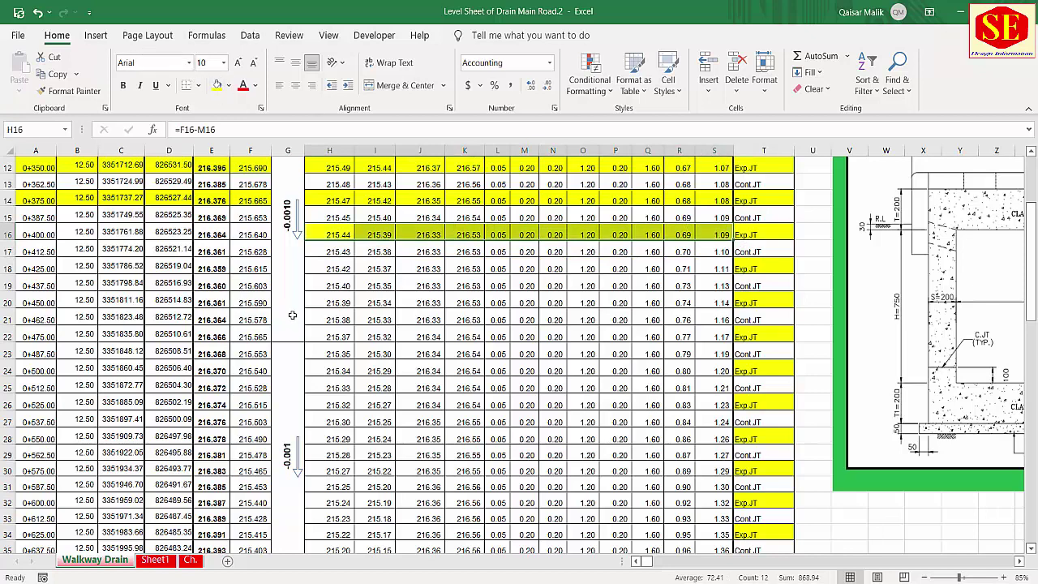
pyautogui.moveTo(262, 234); pyautogui.dragTo(24, 233)
pyautogui.click(217, 84)
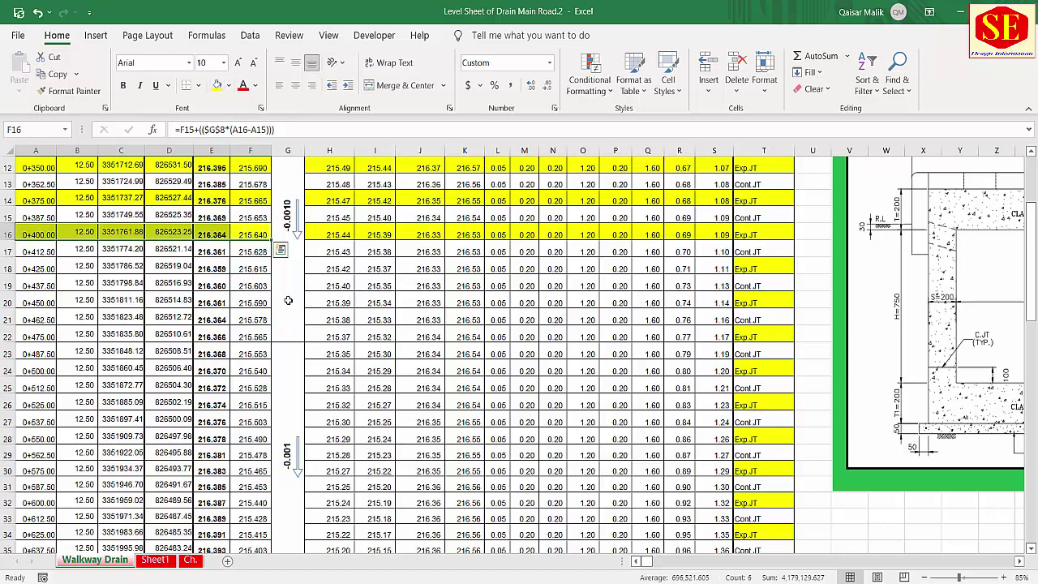
# - Fill columns A to F and H to S yellow in rows 18 and 20, chainages 0+425.00 and 0+450.00
pyautogui.moveTo(28, 263); pyautogui.dragTo(245, 270)
pyautogui.click(216, 85)
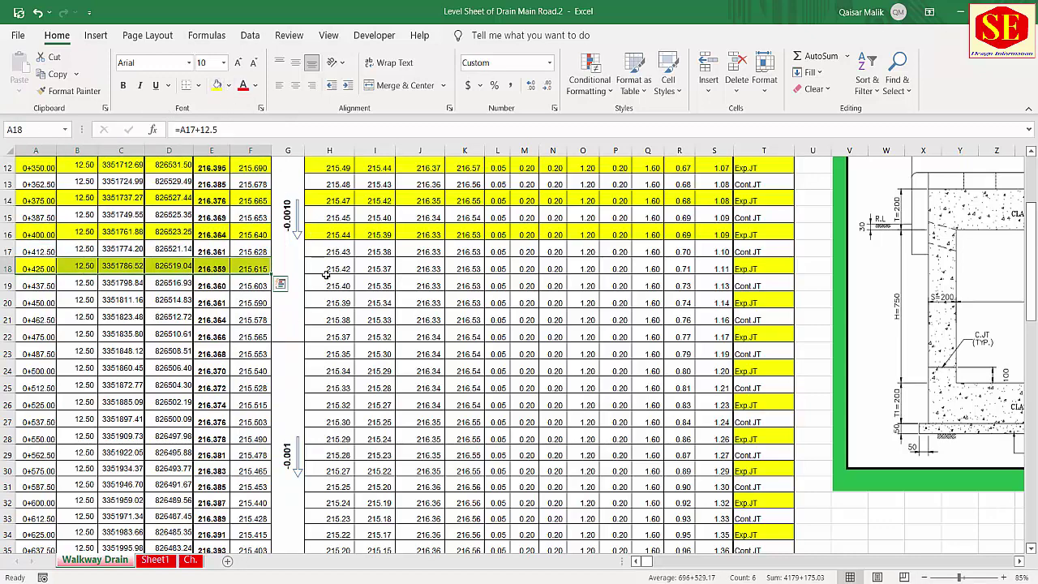
pyautogui.moveTo(325, 268); pyautogui.dragTo(722, 267)
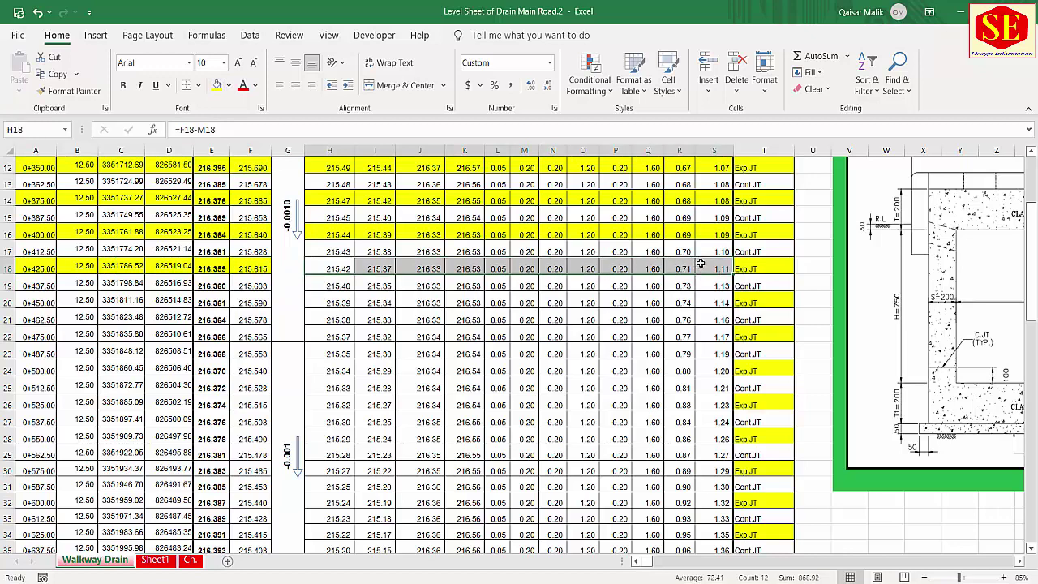
pyautogui.click(217, 84)
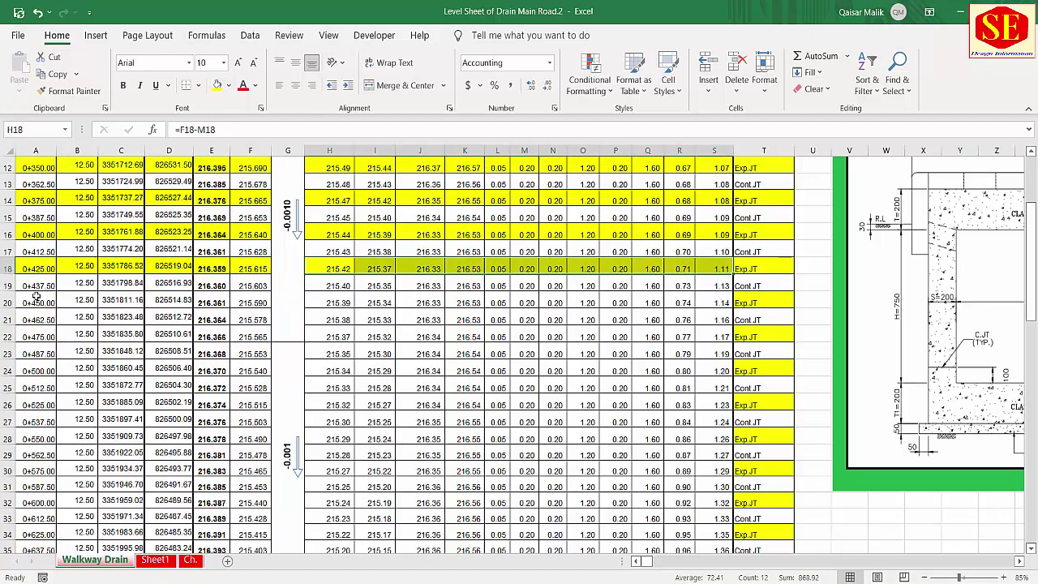
pyautogui.moveTo(37, 302); pyautogui.dragTo(258, 303)
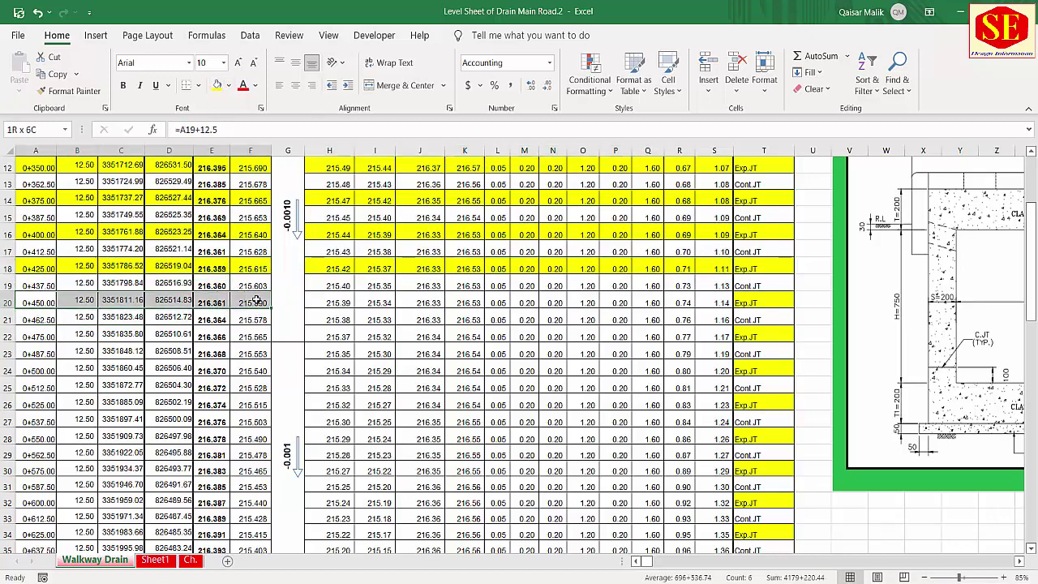
pyautogui.click(216, 85)
pyautogui.moveTo(324, 303); pyautogui.dragTo(718, 304)
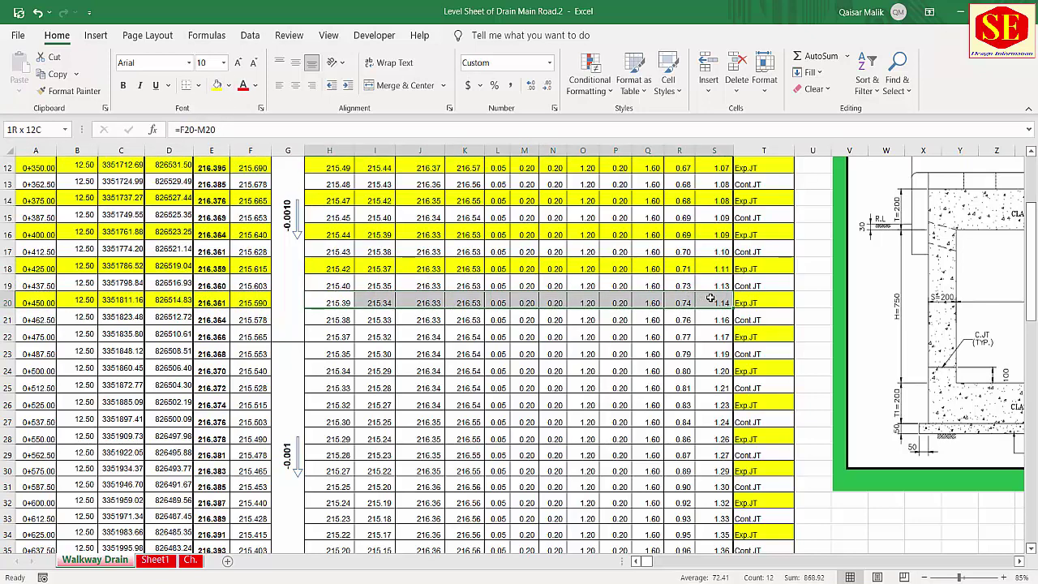
pyautogui.click(216, 85)
# - Fill cells A22:F22 and H22:S22 yellow for the expansion joint at chainage 0+475.00
pyautogui.moveTo(27, 337); pyautogui.dragTo(250, 168)
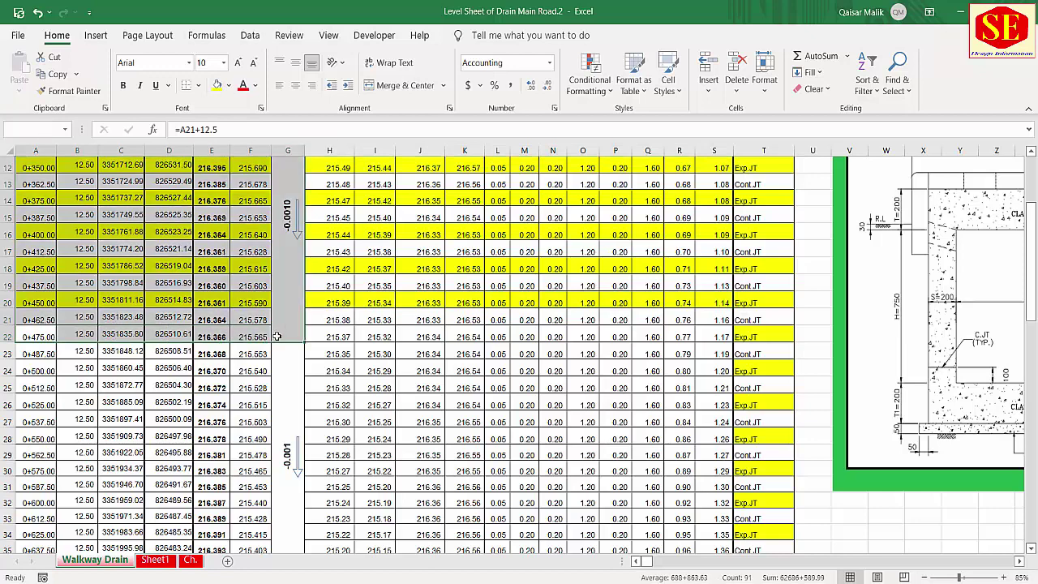
pyautogui.click(130, 350)
pyautogui.moveTo(38, 337); pyautogui.dragTo(252, 336)
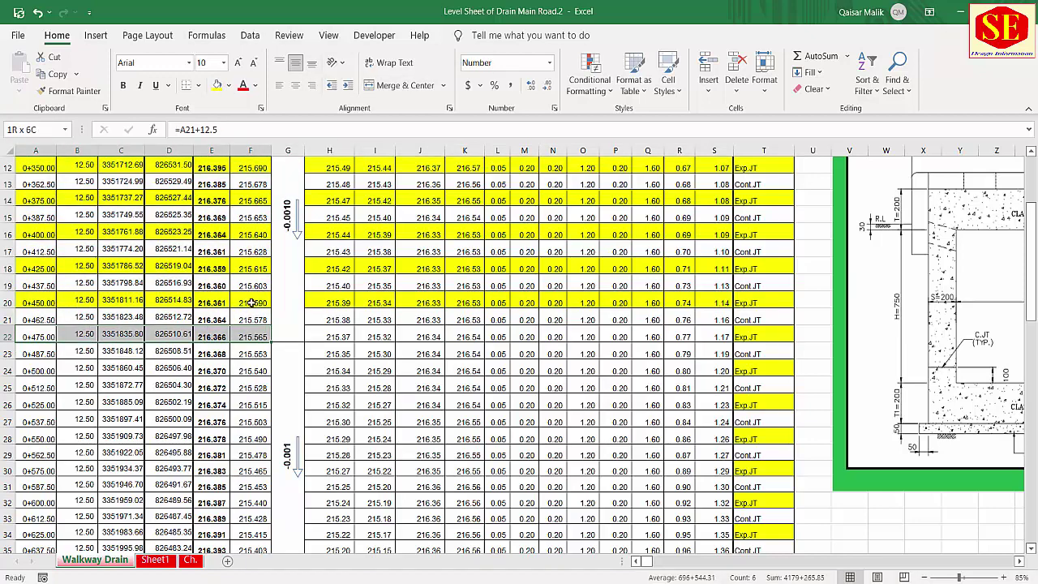
pyautogui.click(216, 85)
pyautogui.moveTo(332, 338); pyautogui.dragTo(702, 341)
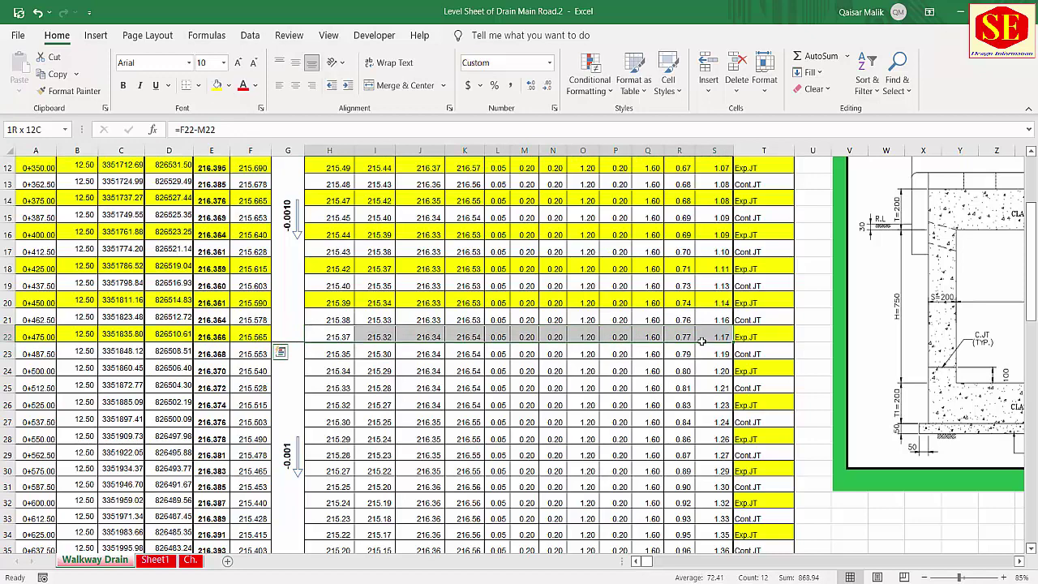
pyautogui.click(217, 85)
pyautogui.scroll(4, 399, 308)
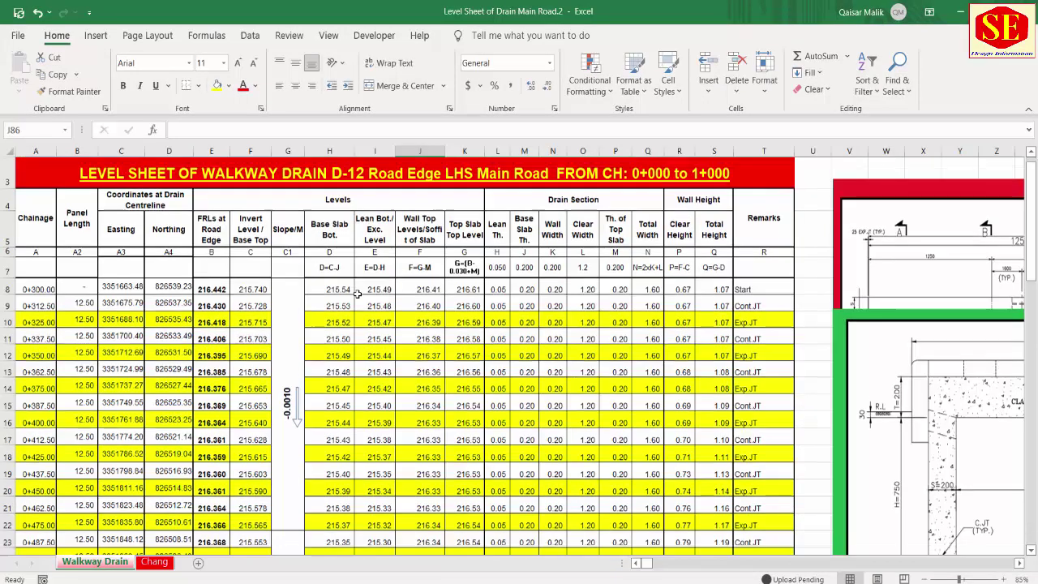
pyautogui.scroll(-2, 170, 300)
pyautogui.scroll(-3, 364, 317)
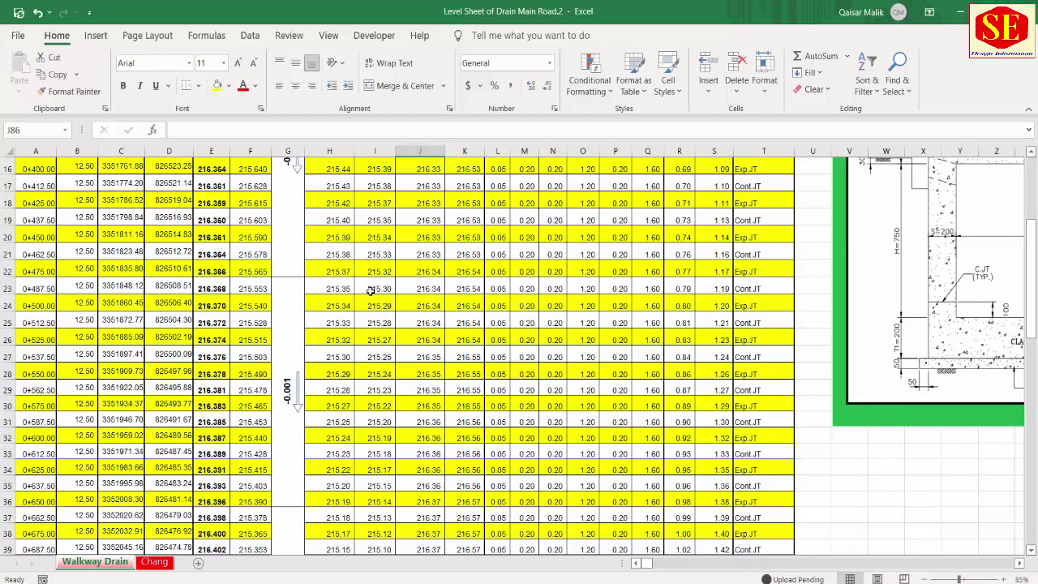
# - Switch to the PDF drawings in Edge and look through the drainage levels, typical section, drain details, shop drawing, and plan and profile sheets
pyautogui.scroll(5, 372, 415)
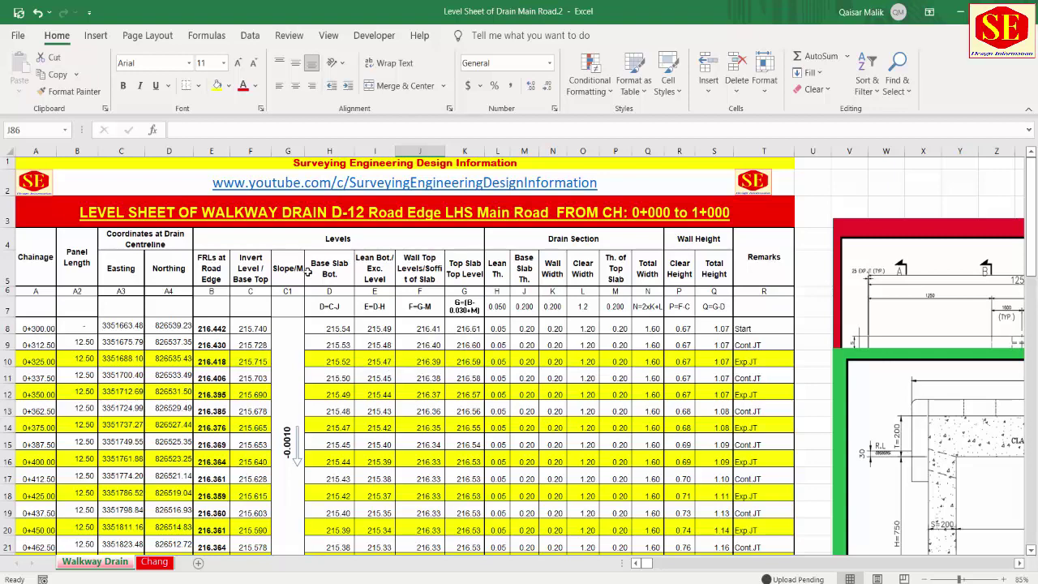
pyautogui.click(363, 582)
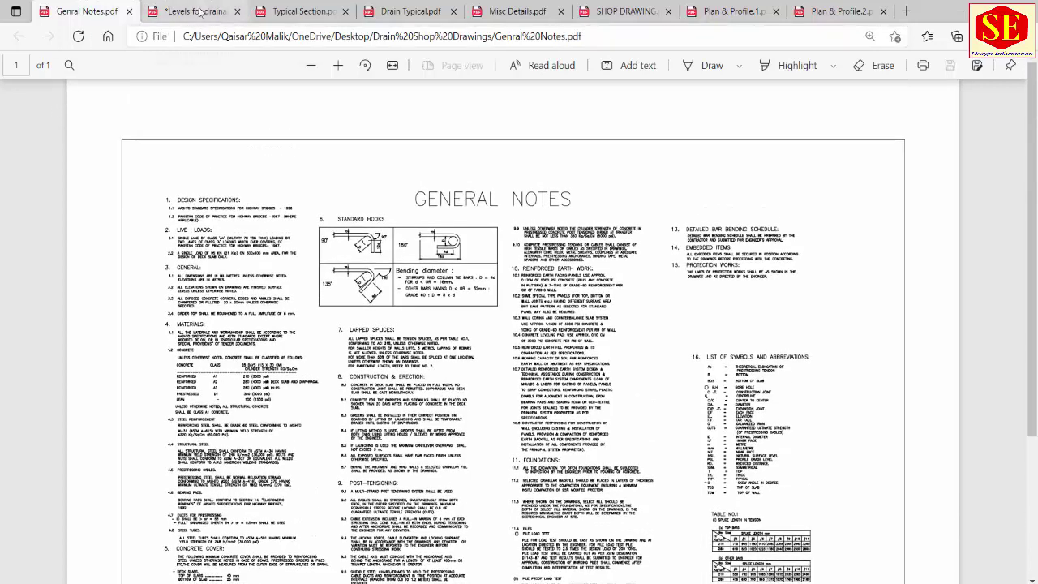
pyautogui.click(200, 12)
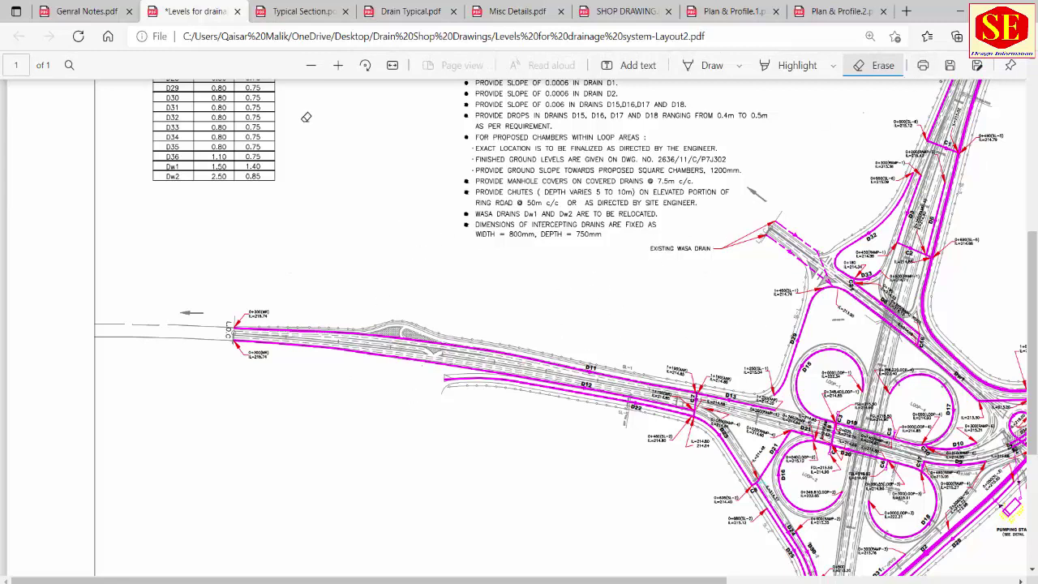
pyautogui.click(303, 9)
pyautogui.click(428, 11)
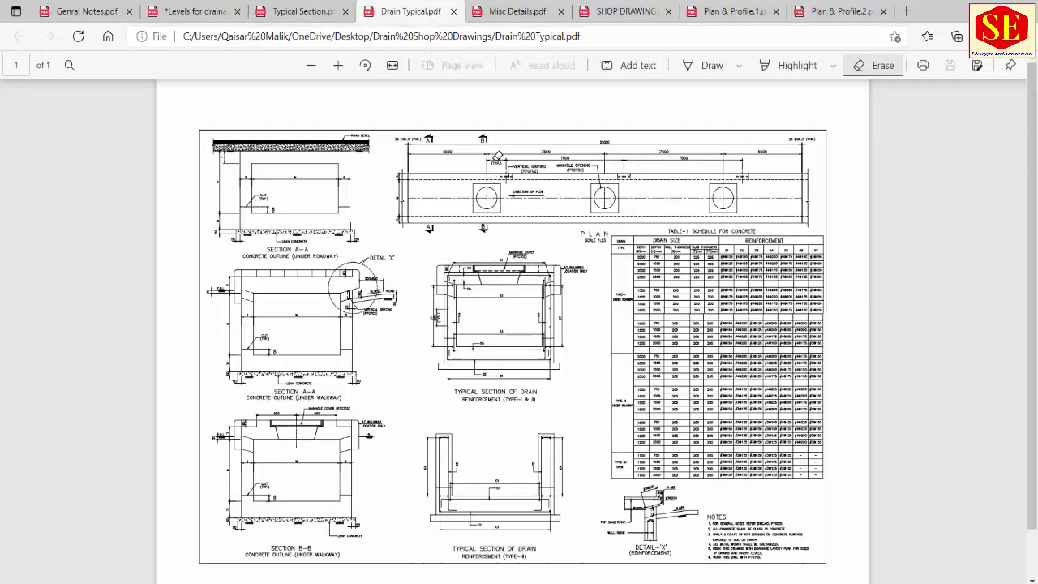
pyautogui.click(512, 11)
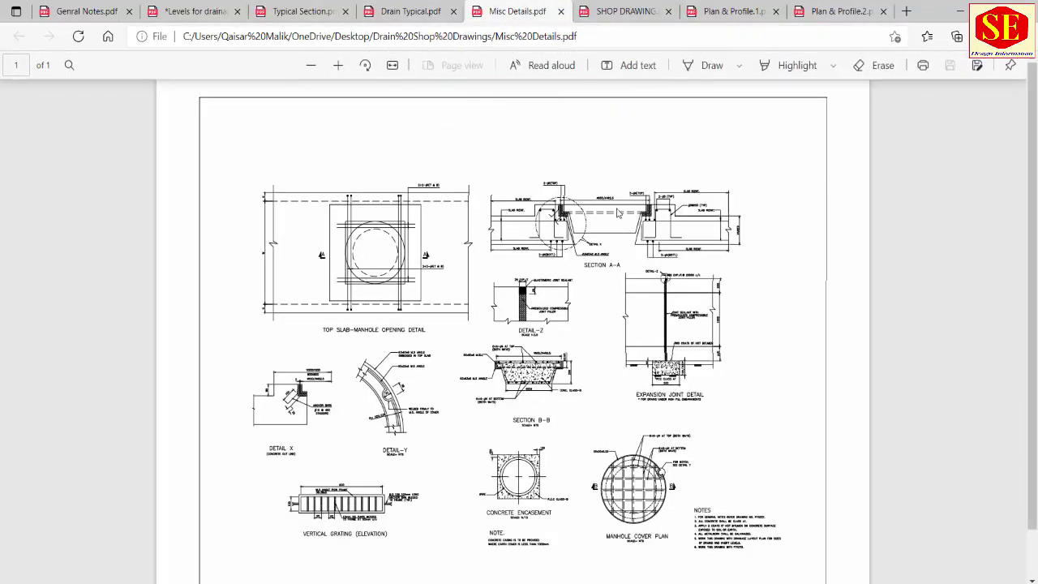
pyautogui.click(633, 12)
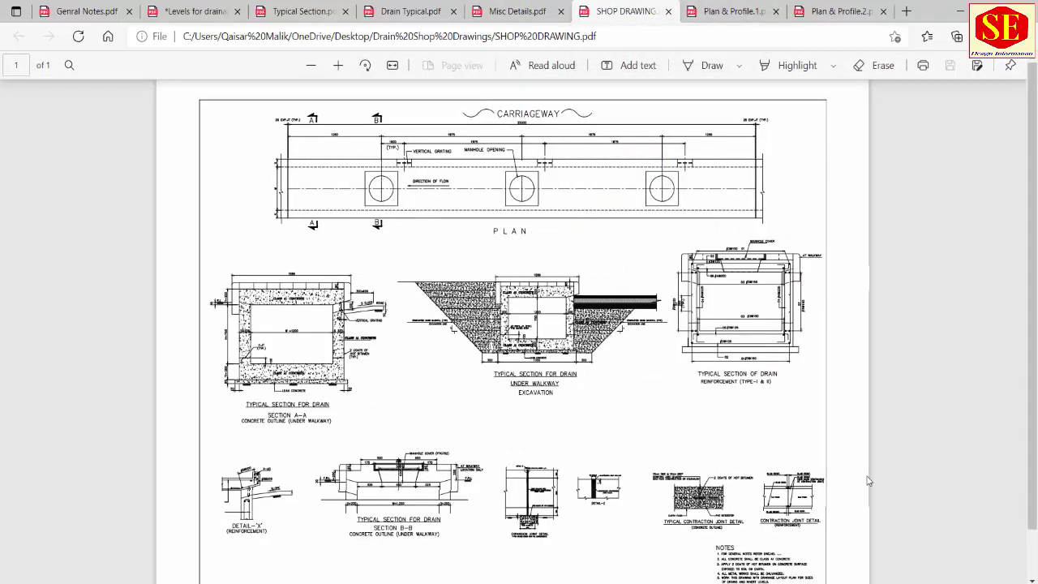
pyautogui.click(731, 12)
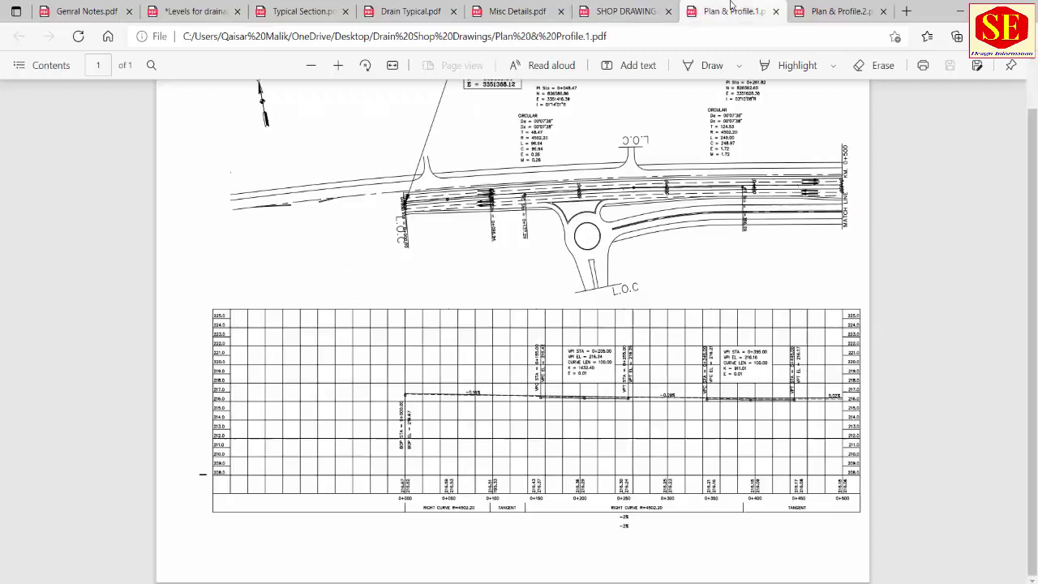
pyautogui.click(838, 12)
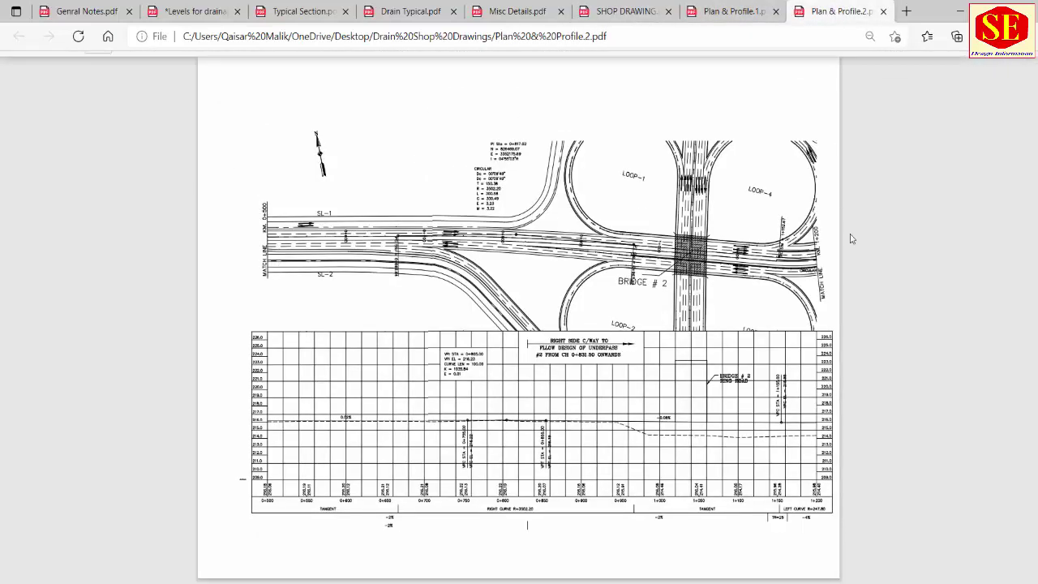
# - Highlight drain D12 in green on the drainage levels layout, from the L.O.C. at chainage 0+300 to the C7 crossing
pyautogui.click(185, 10)
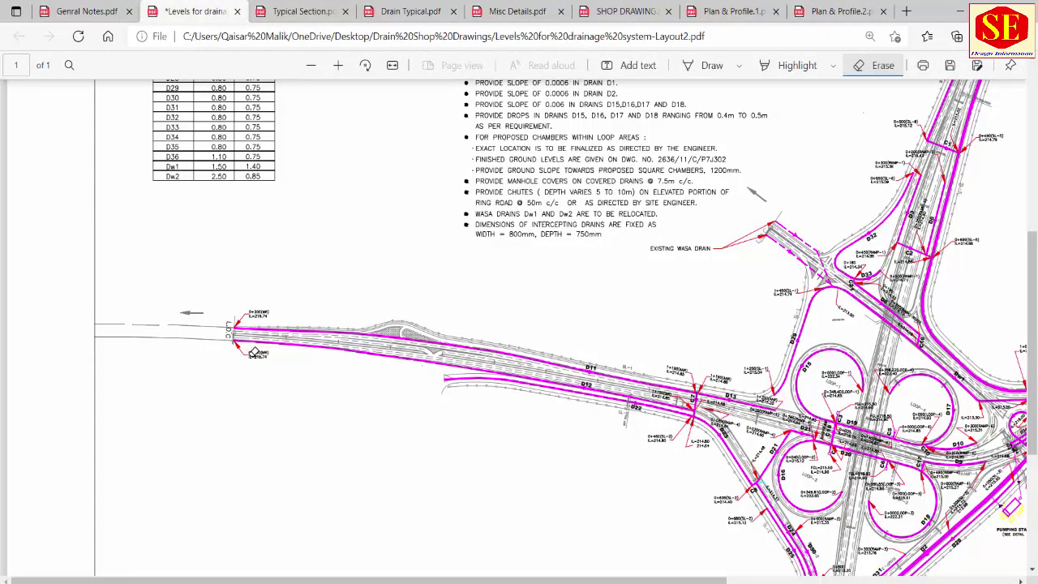
pyautogui.click(834, 66)
pyautogui.click(741, 120)
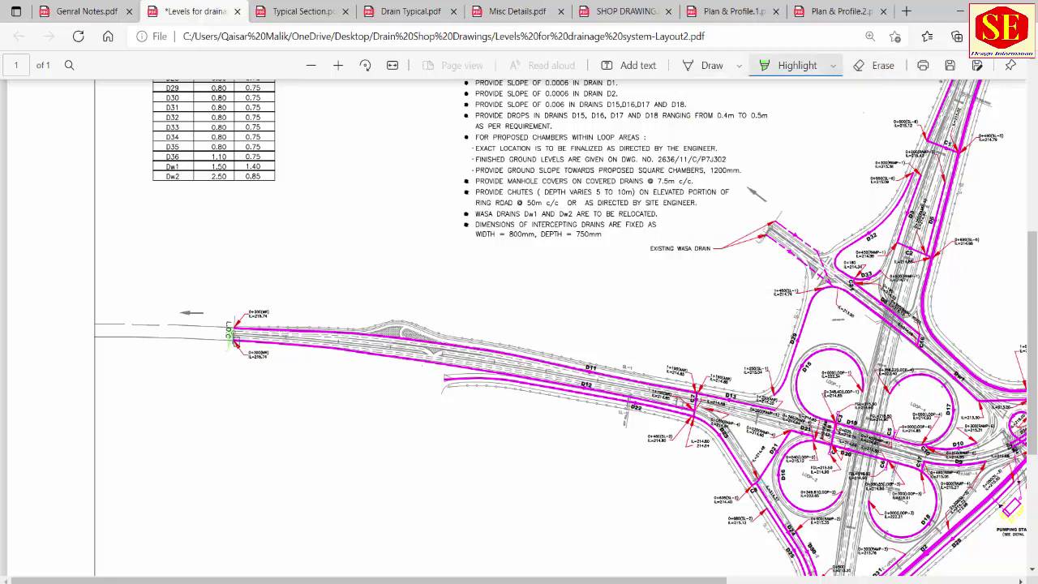
pyautogui.moveTo(230, 332)
pyautogui.mouseDown()
pyautogui.moveTo(316, 353)
pyautogui.moveTo(614, 382)
pyautogui.moveTo(690, 408)
pyautogui.mouseUp()
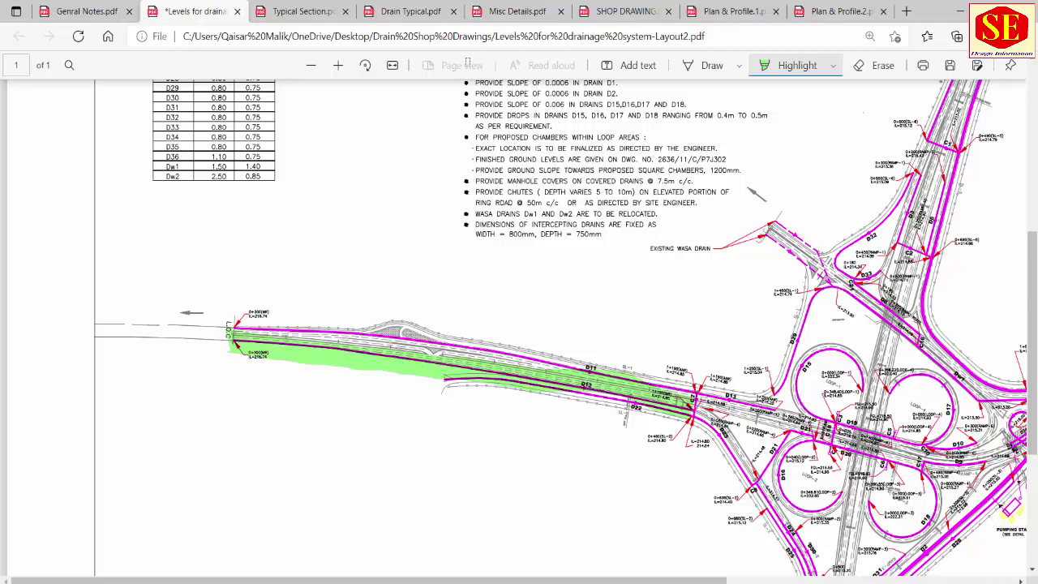
# - View the shop drawing PDF, return to the Excel level sheet workbook, and look over the Chang and Walkway Drain sheets
pyautogui.click(624, 11)
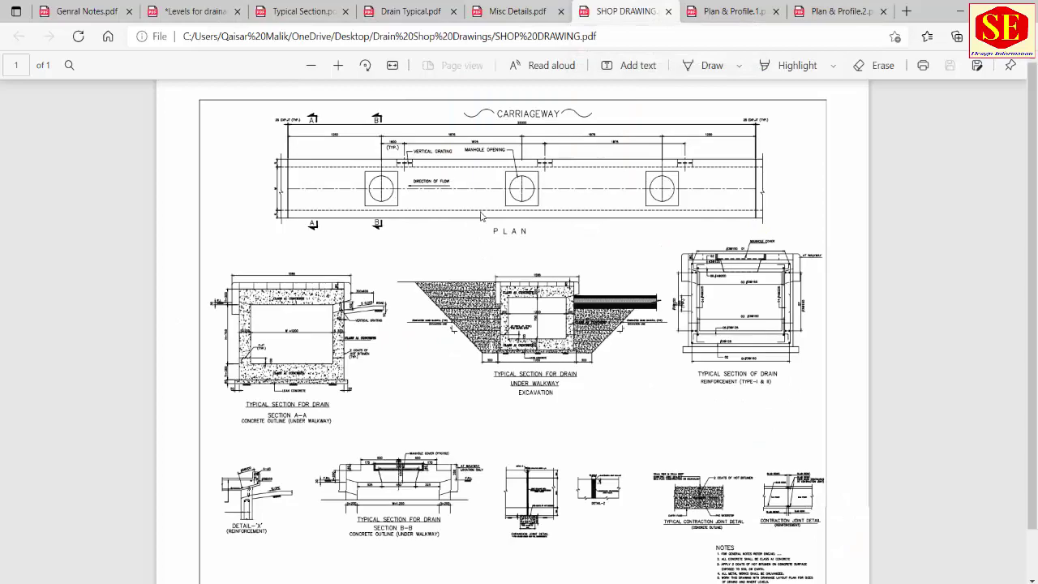
pyautogui.hotkey('alt', 'Tab')
pyautogui.scroll(-3, 411, 326)
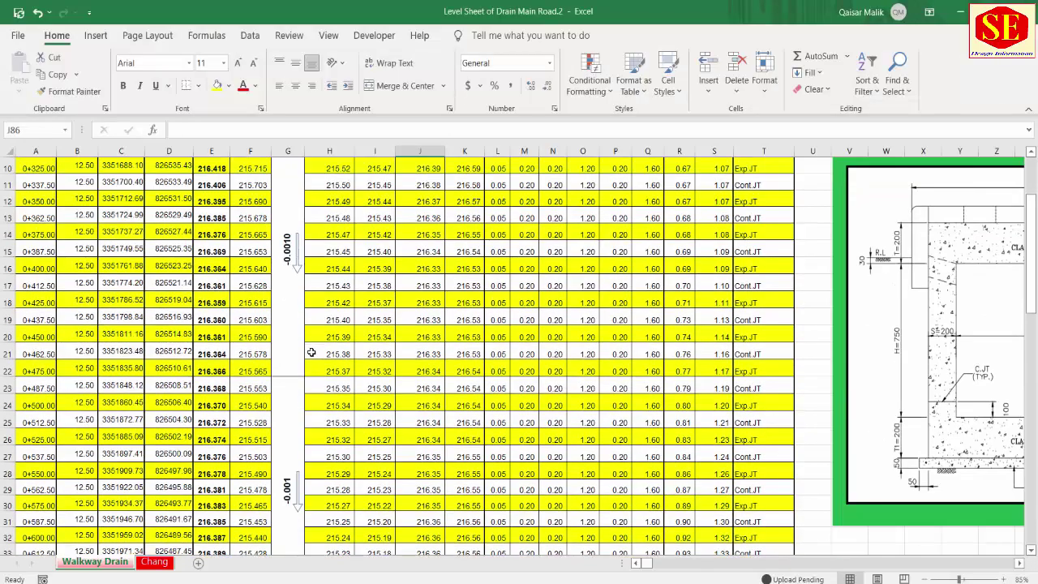
pyautogui.click(154, 561)
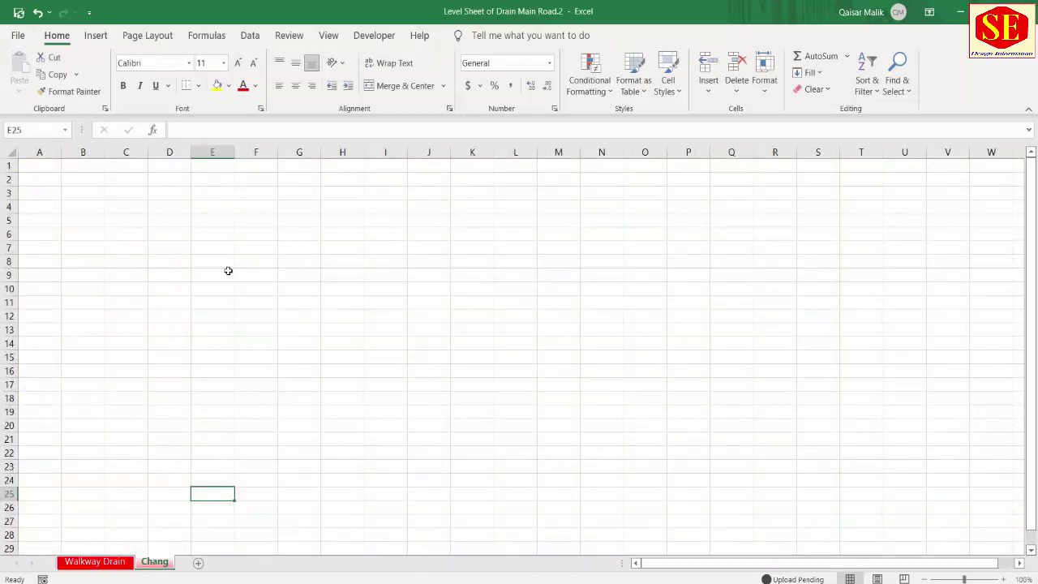
pyautogui.click(99, 561)
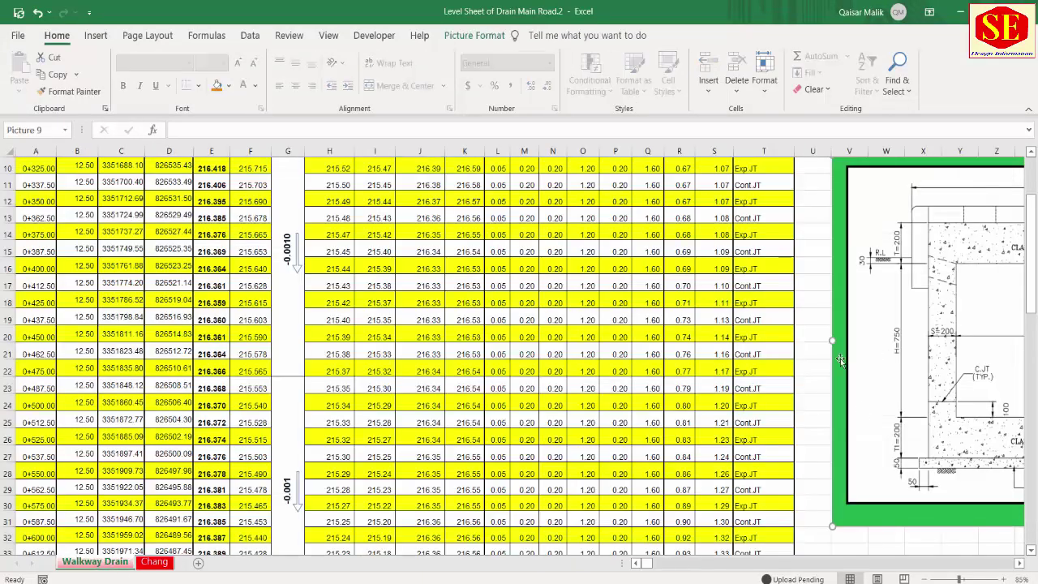
pyautogui.scroll(3, 311, 427)
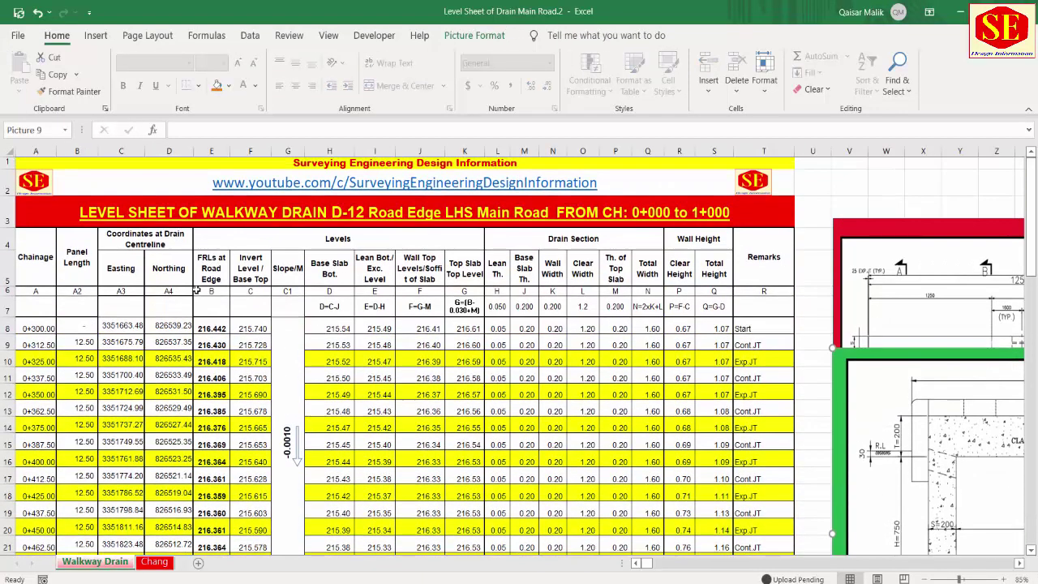
pyautogui.scroll(-1, 202, 256)
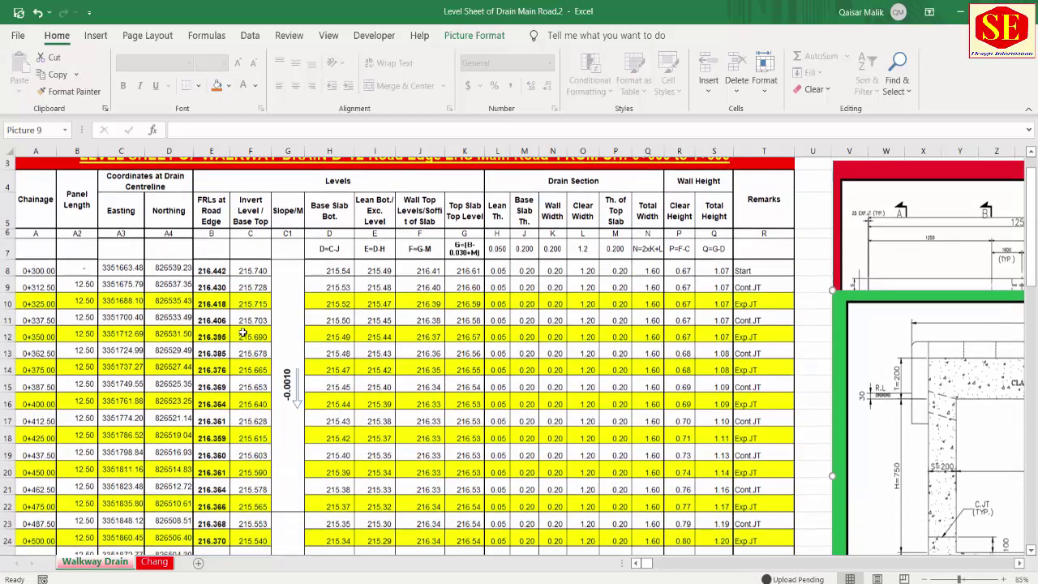